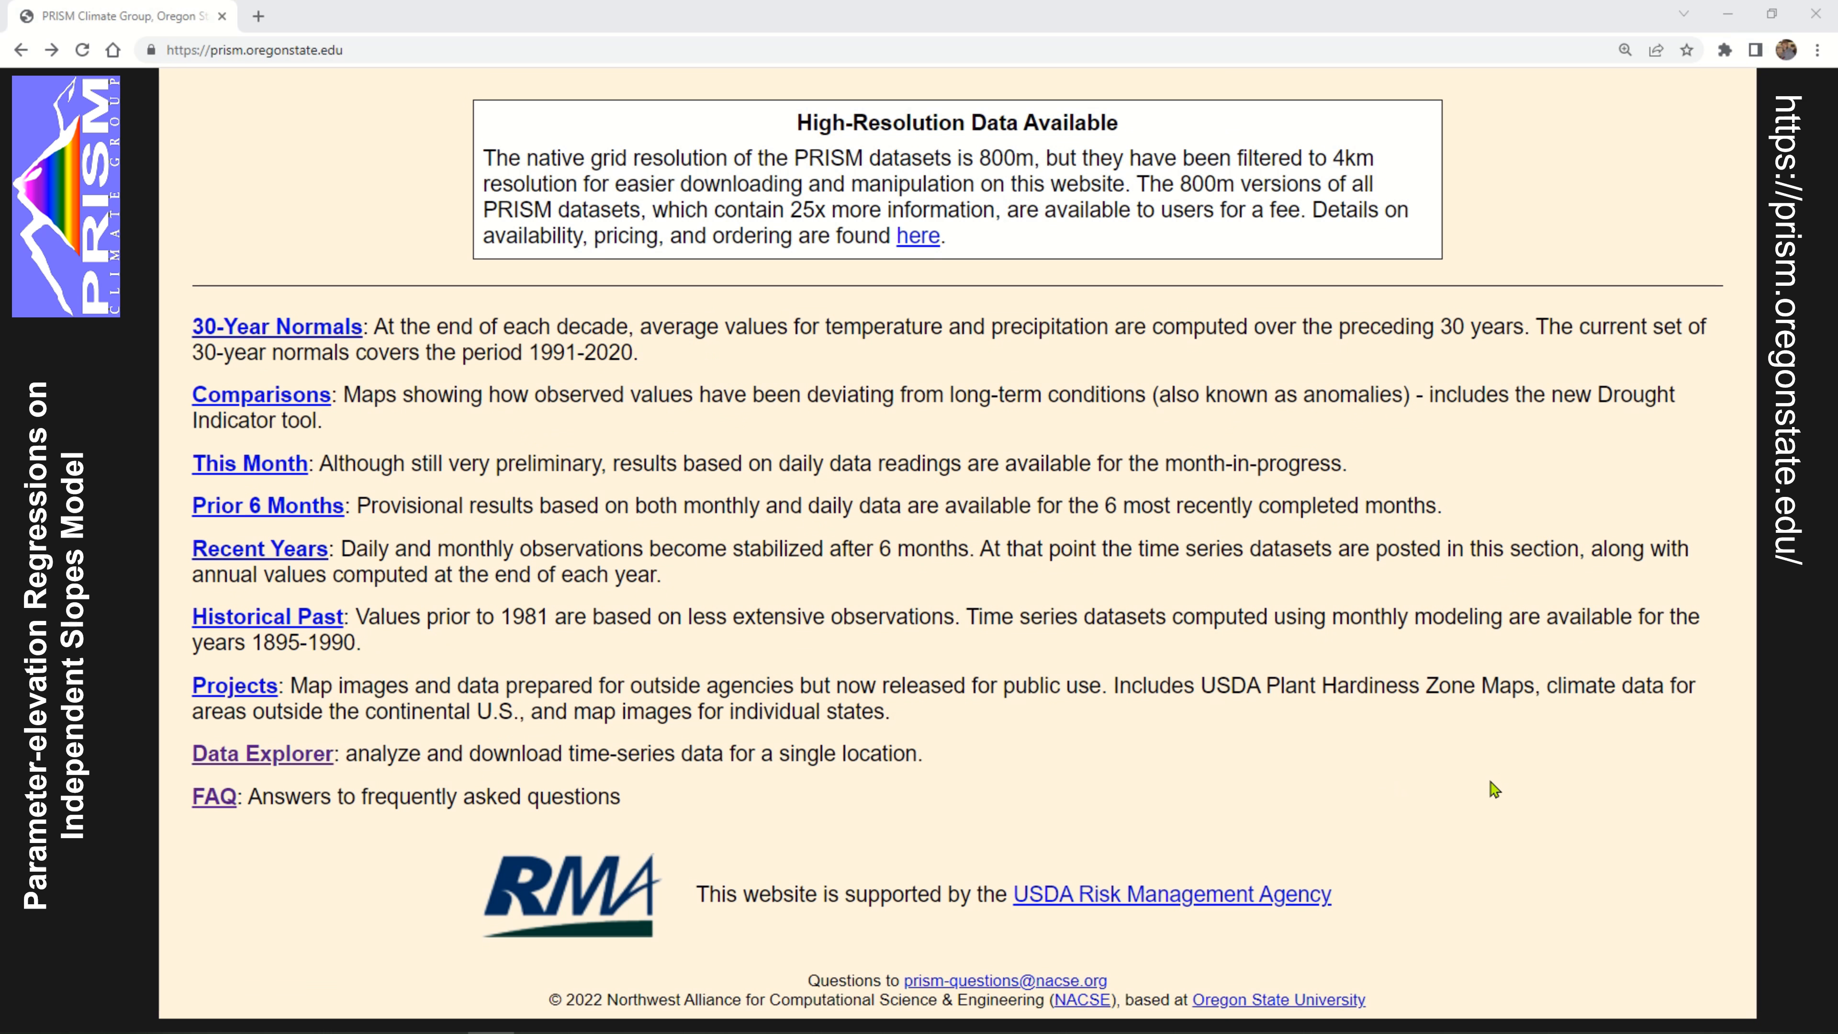
Examine the PRISM home page from the introduction and high-resolution data notice to the descriptions of the data sections
scroll(1494, 789, "up", 8)
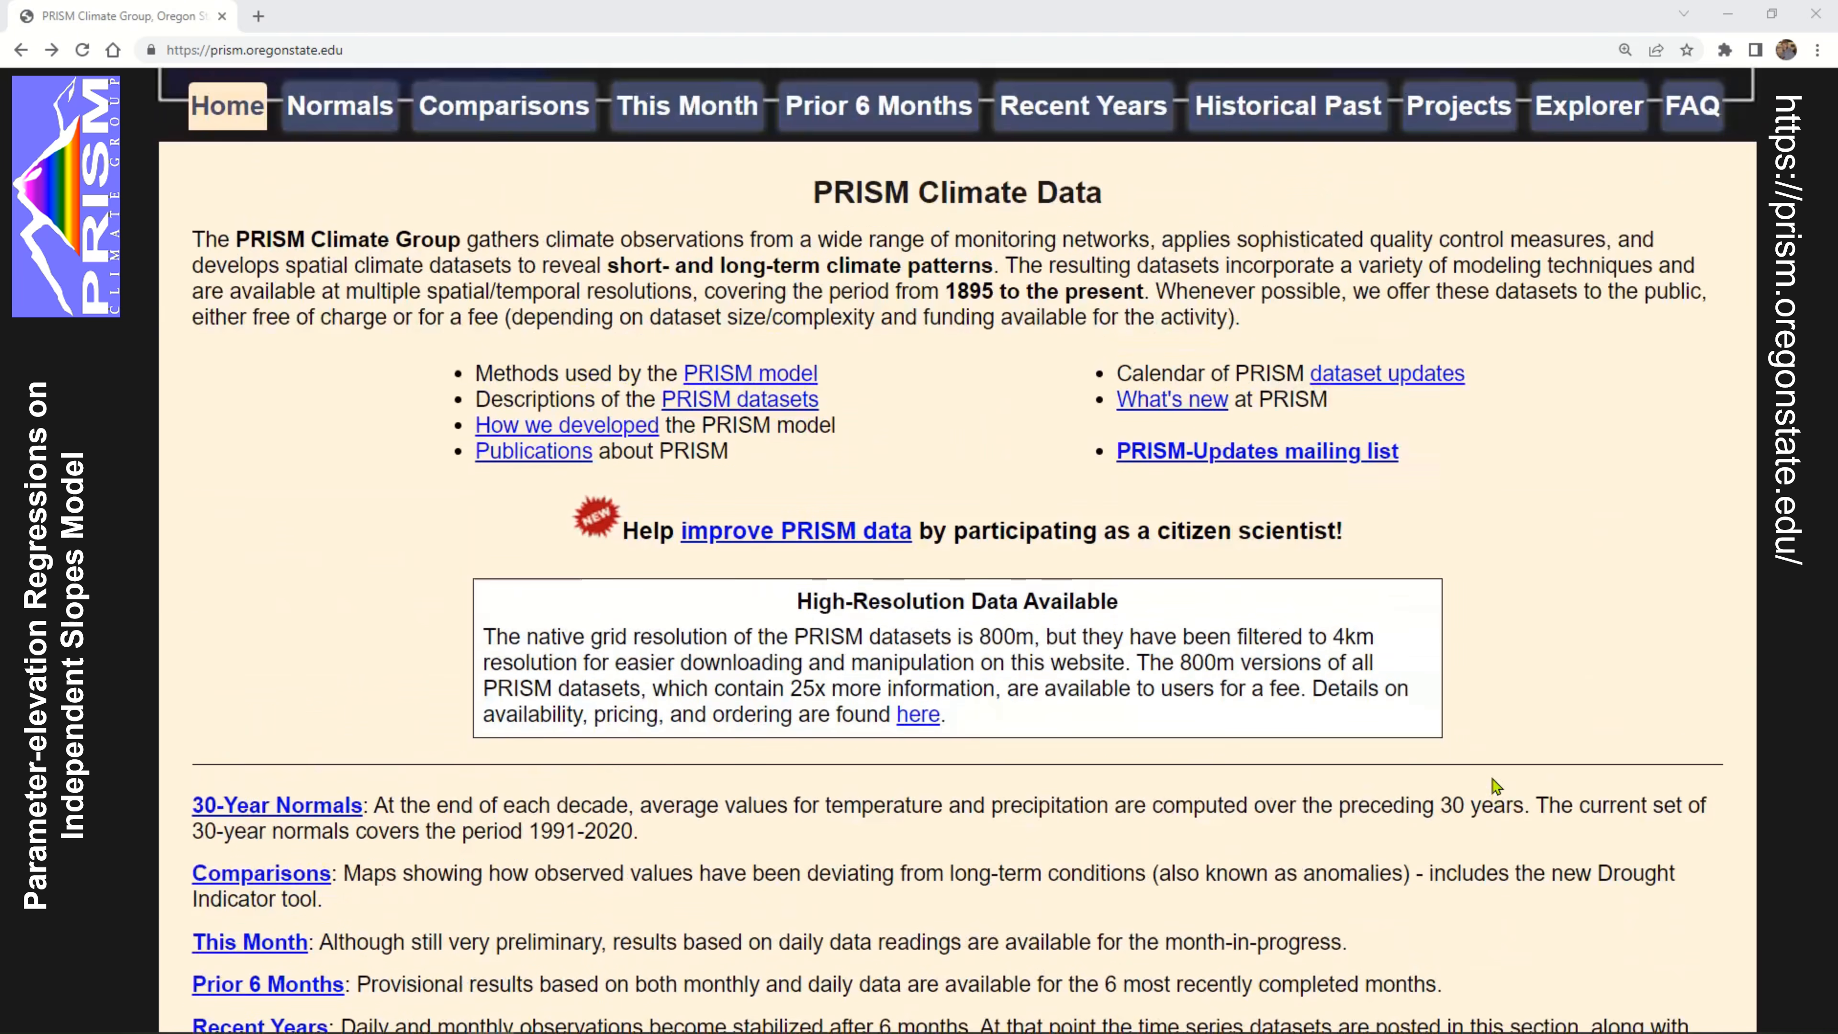
scroll(1555, 695, "up", 3)
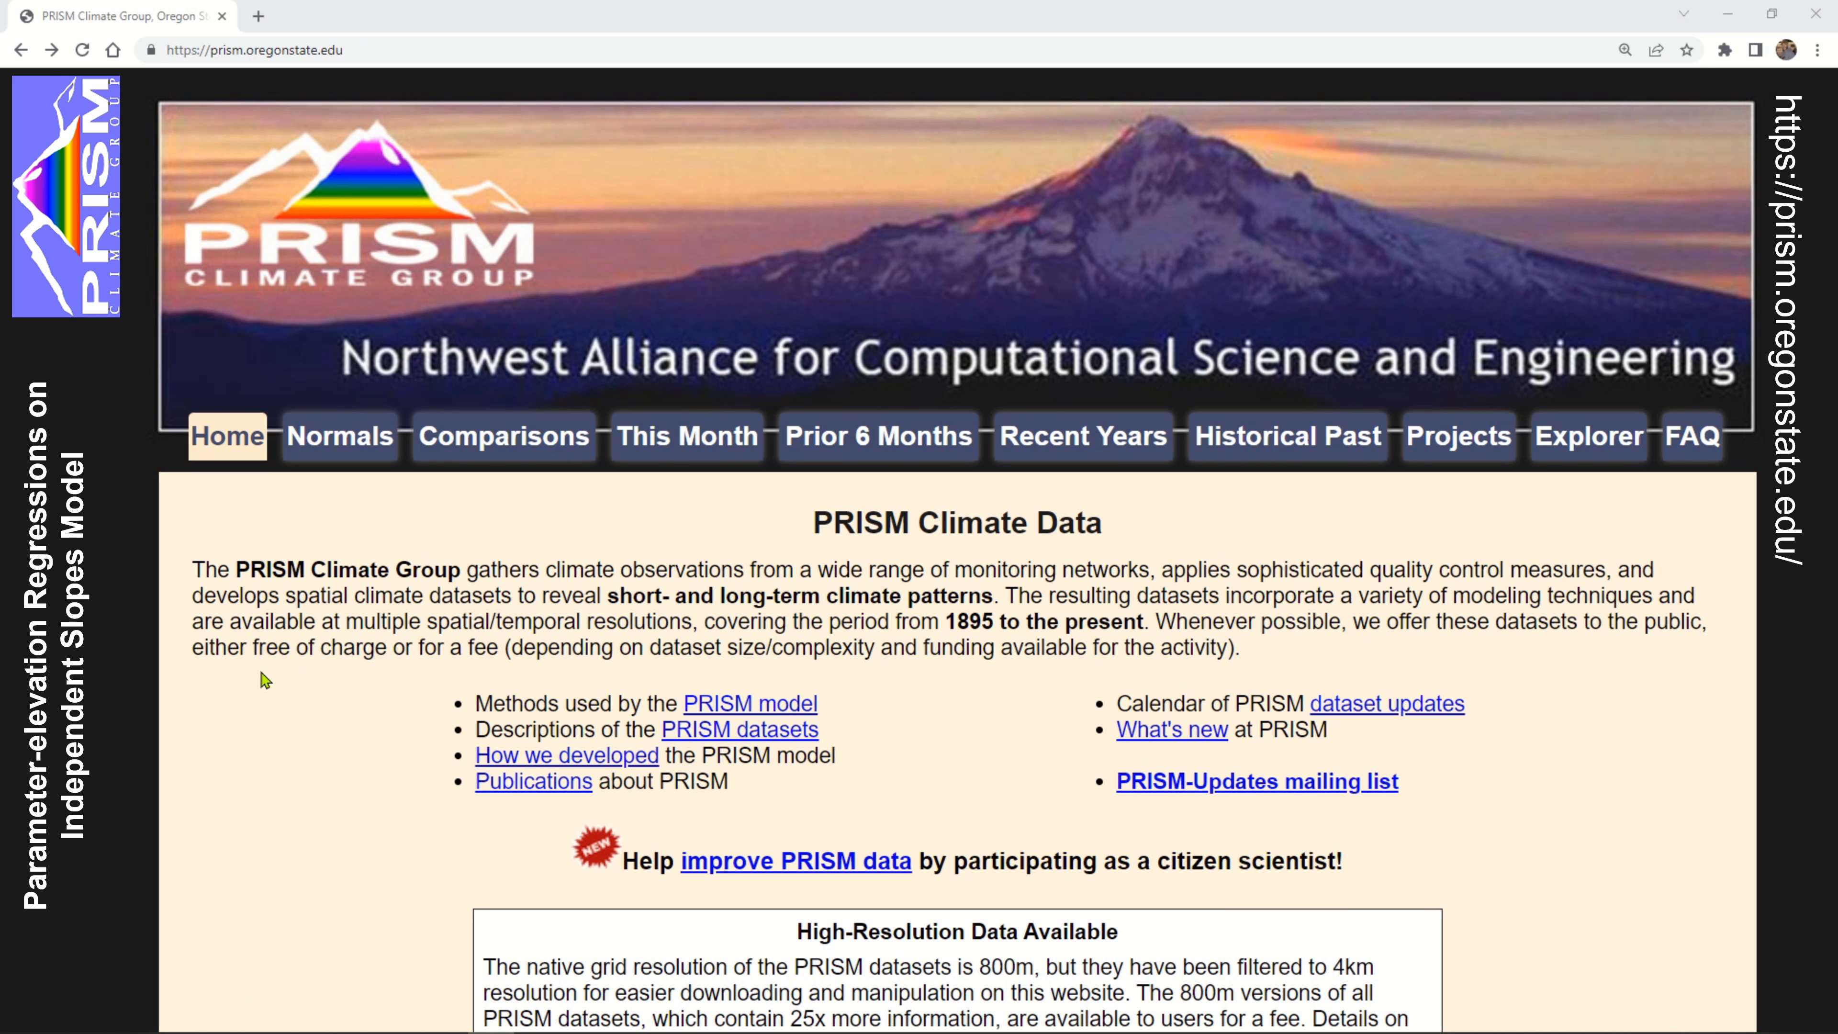
scroll(335, 674, "down", 1)
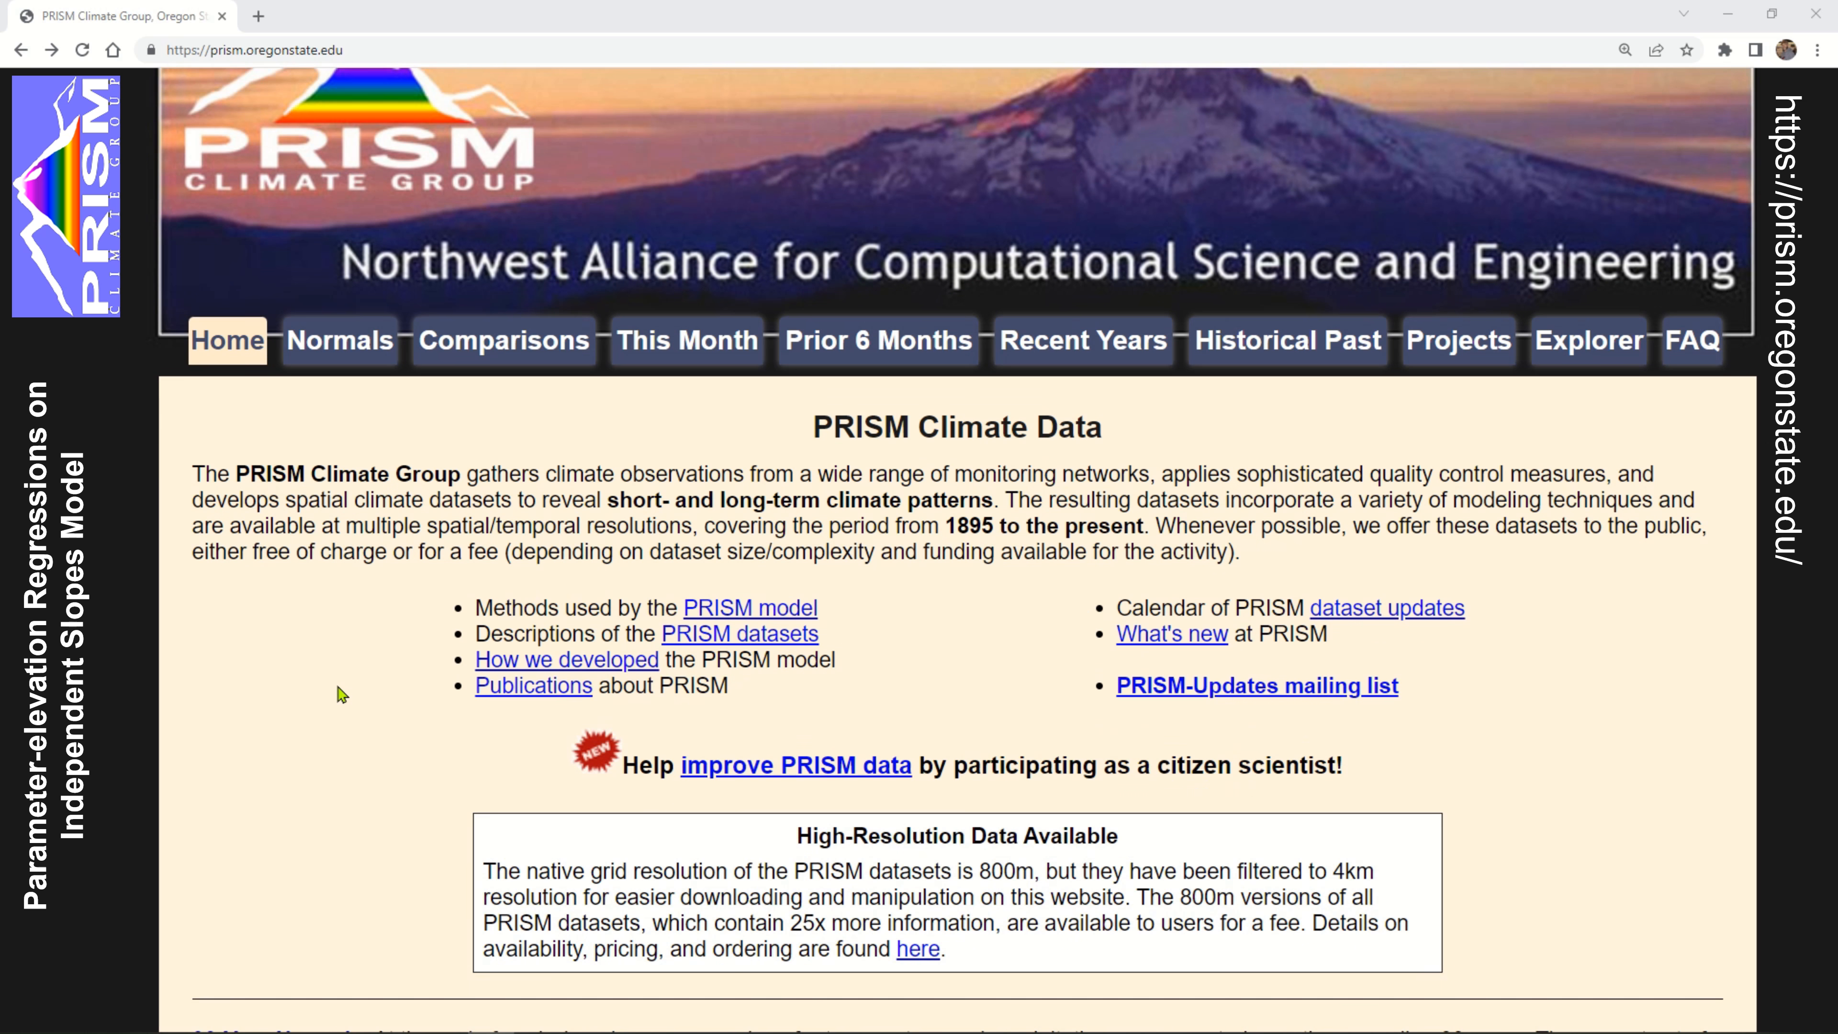
scroll(342, 695, "down", 1)
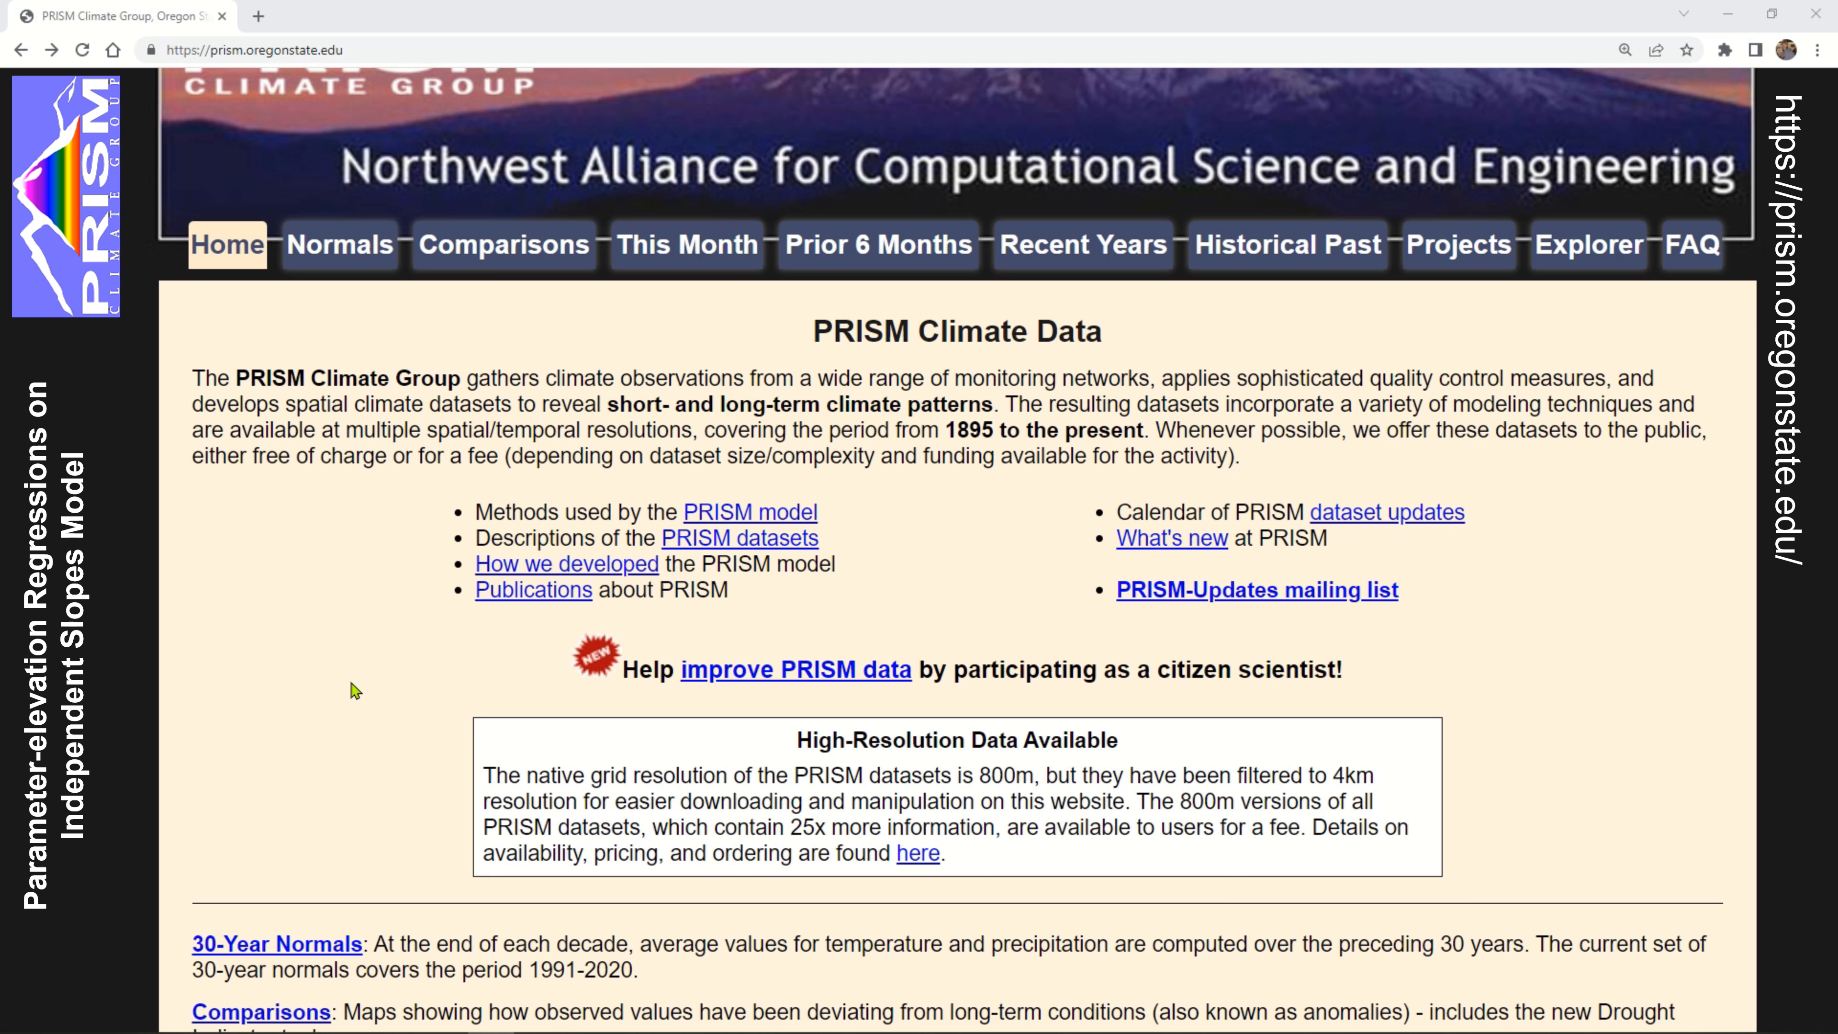
scroll(355, 690, "down", 1)
scroll(353, 691, "down", 1)
scroll(369, 693, "down", 1)
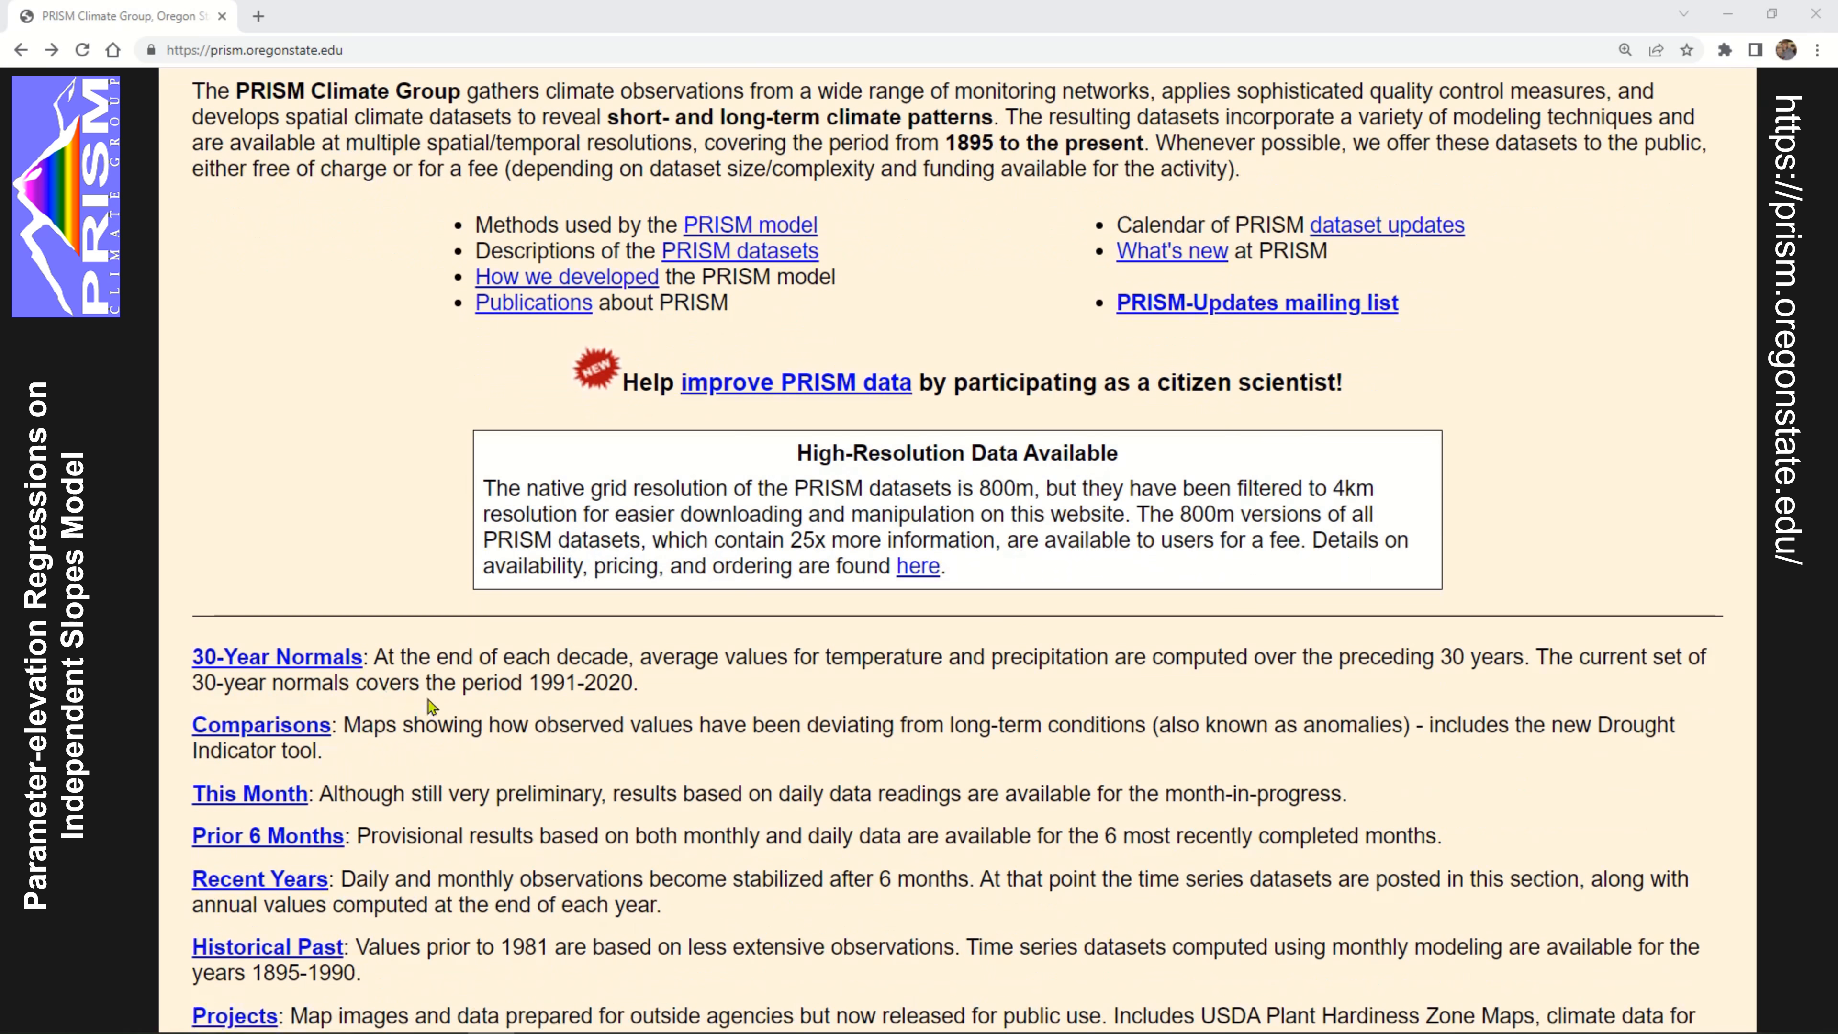
scroll(782, 767, "down", 1)
scroll(1198, 670, "down", 1)
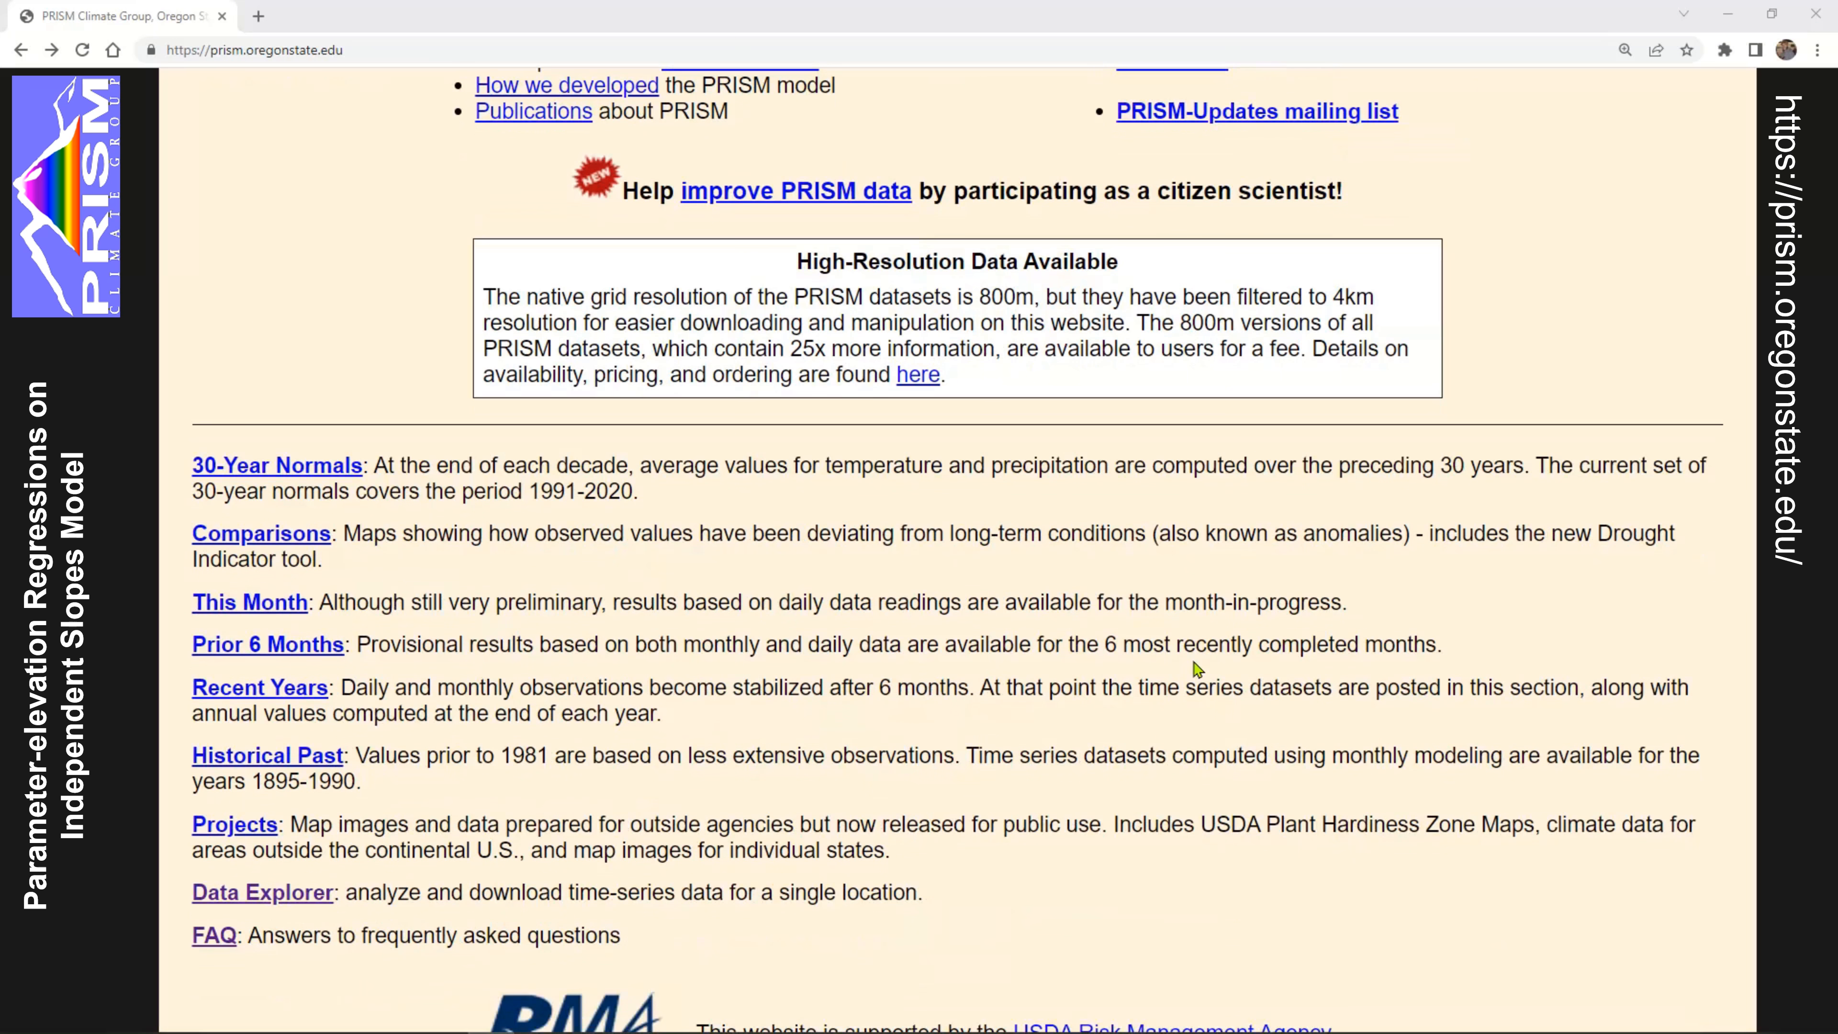
scroll(1671, 584, "down", 1)
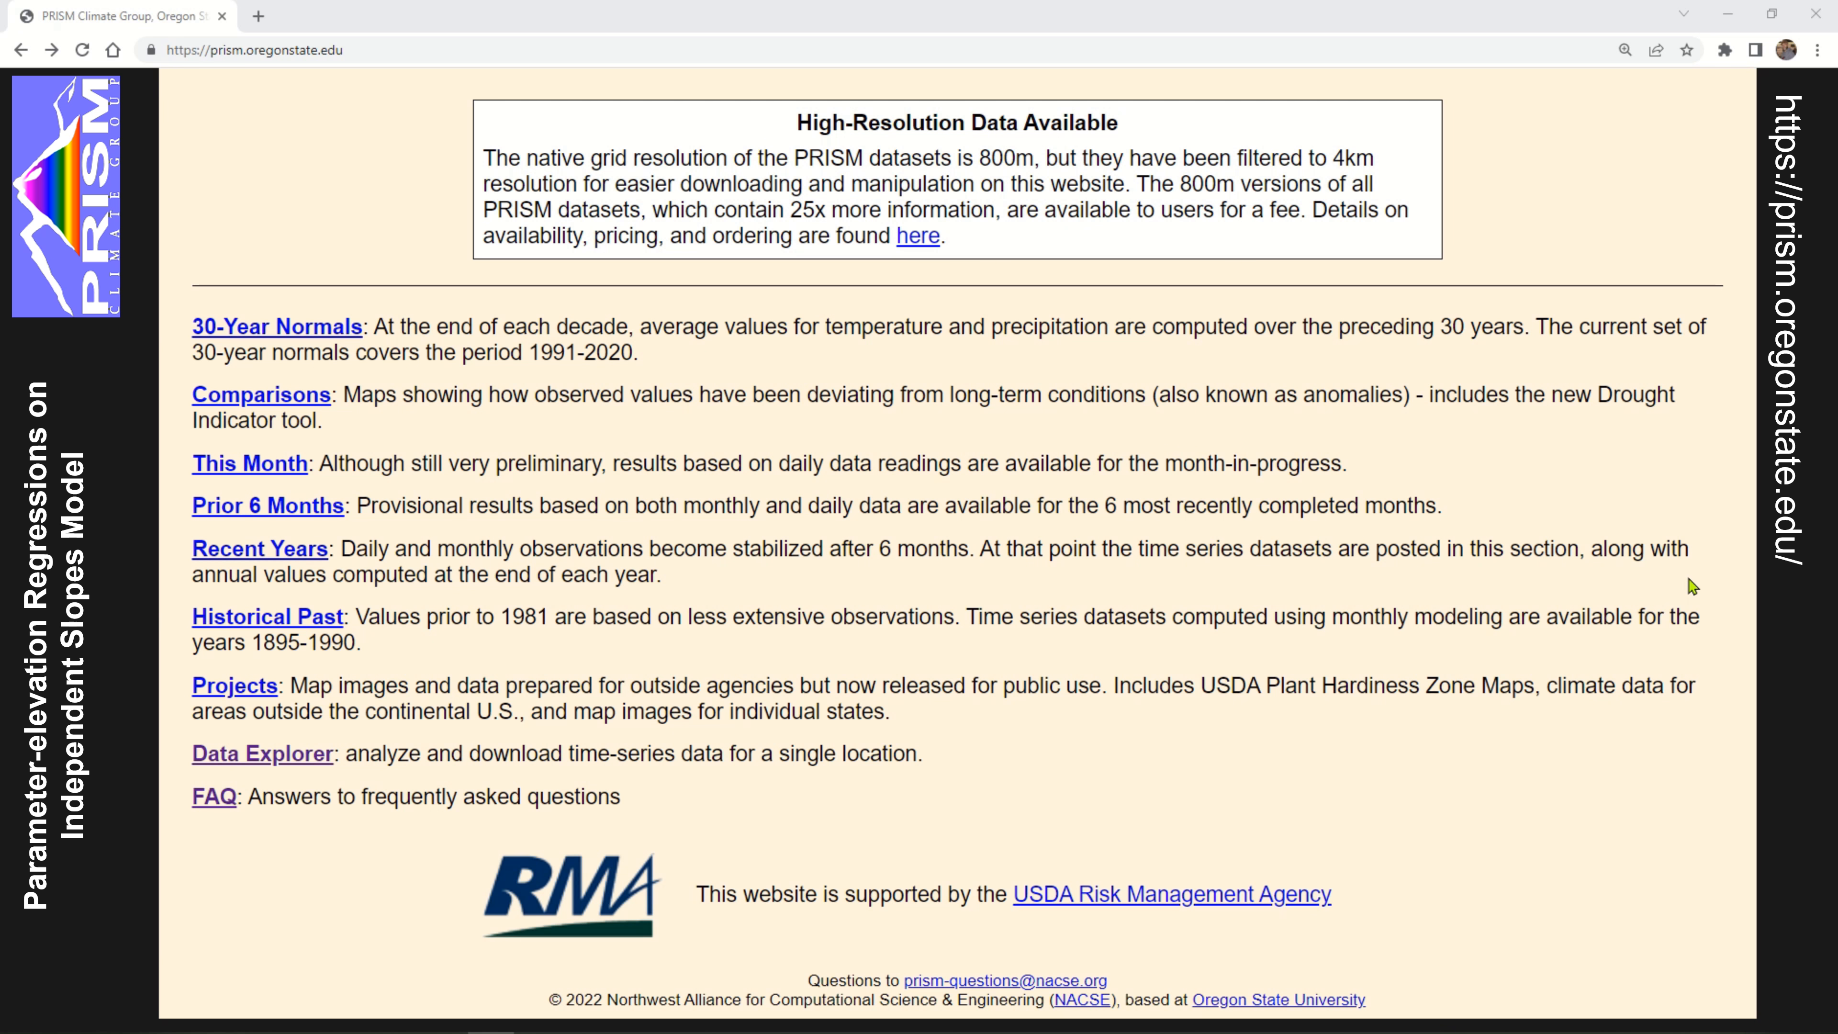
scroll(1697, 585, "up", 7)
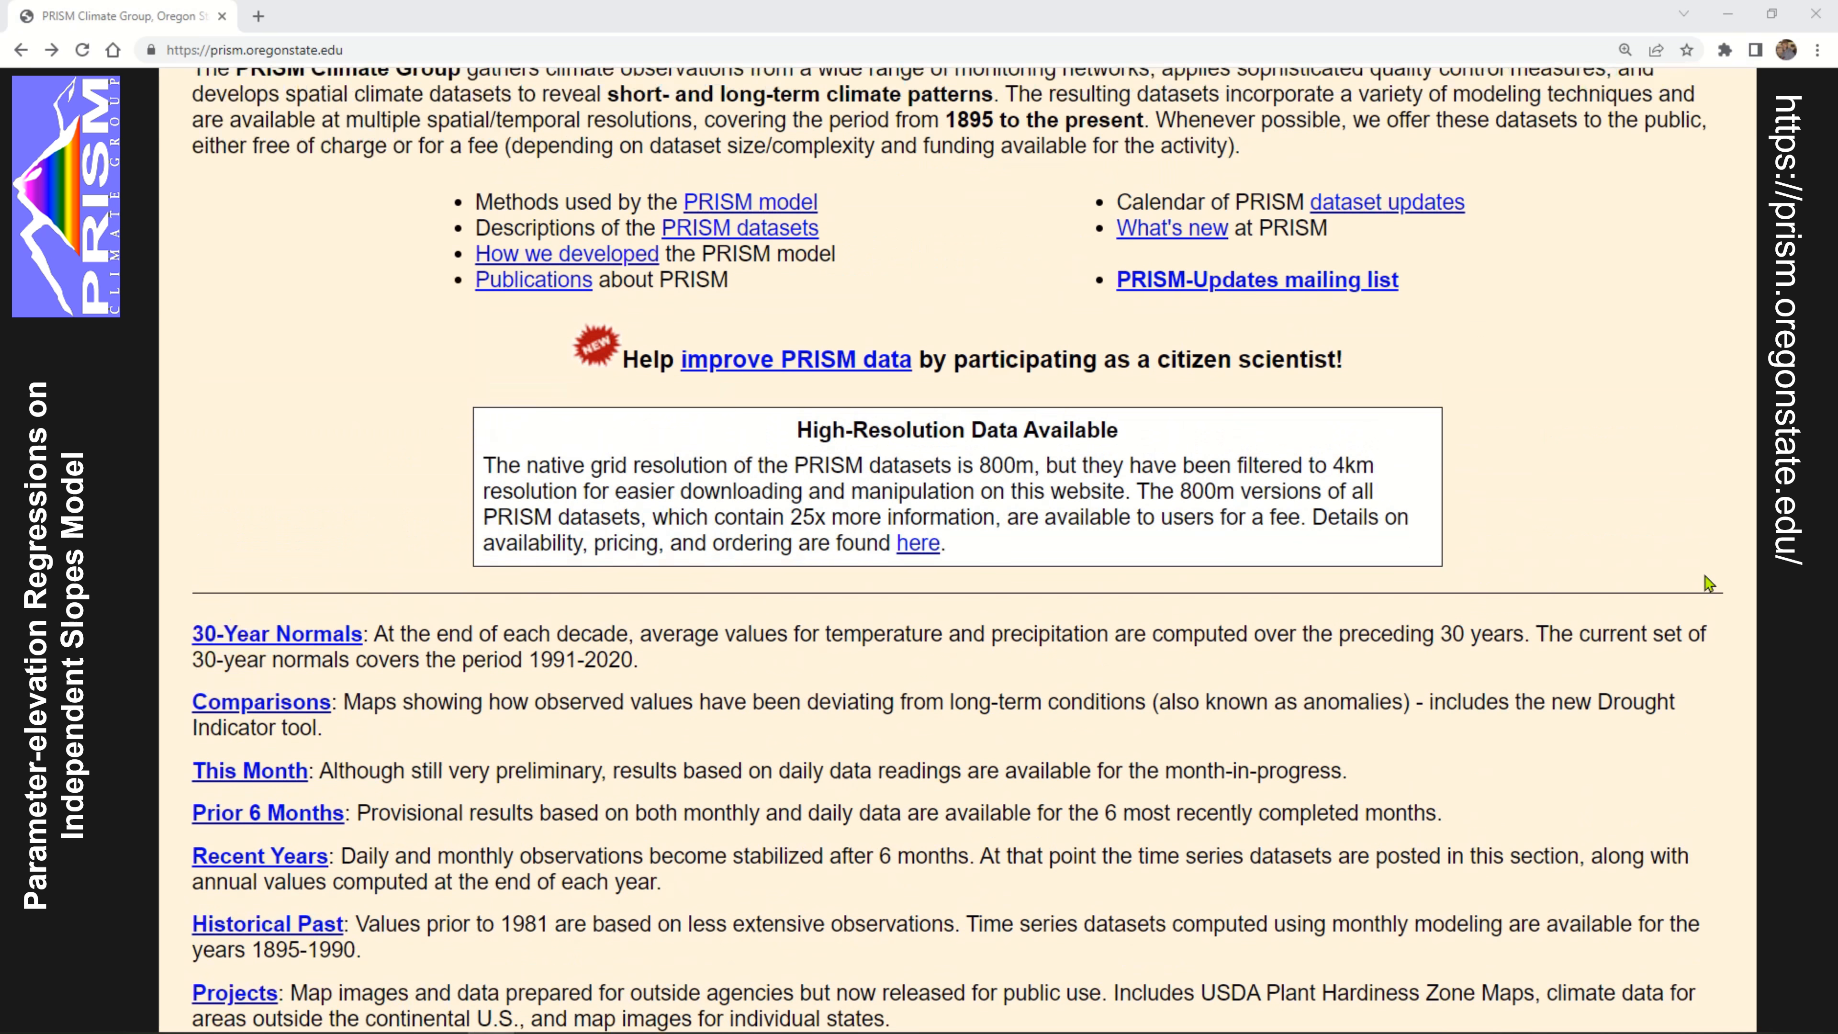
scroll(1715, 579, "up", 1)
scroll(1715, 580, "up", 1)
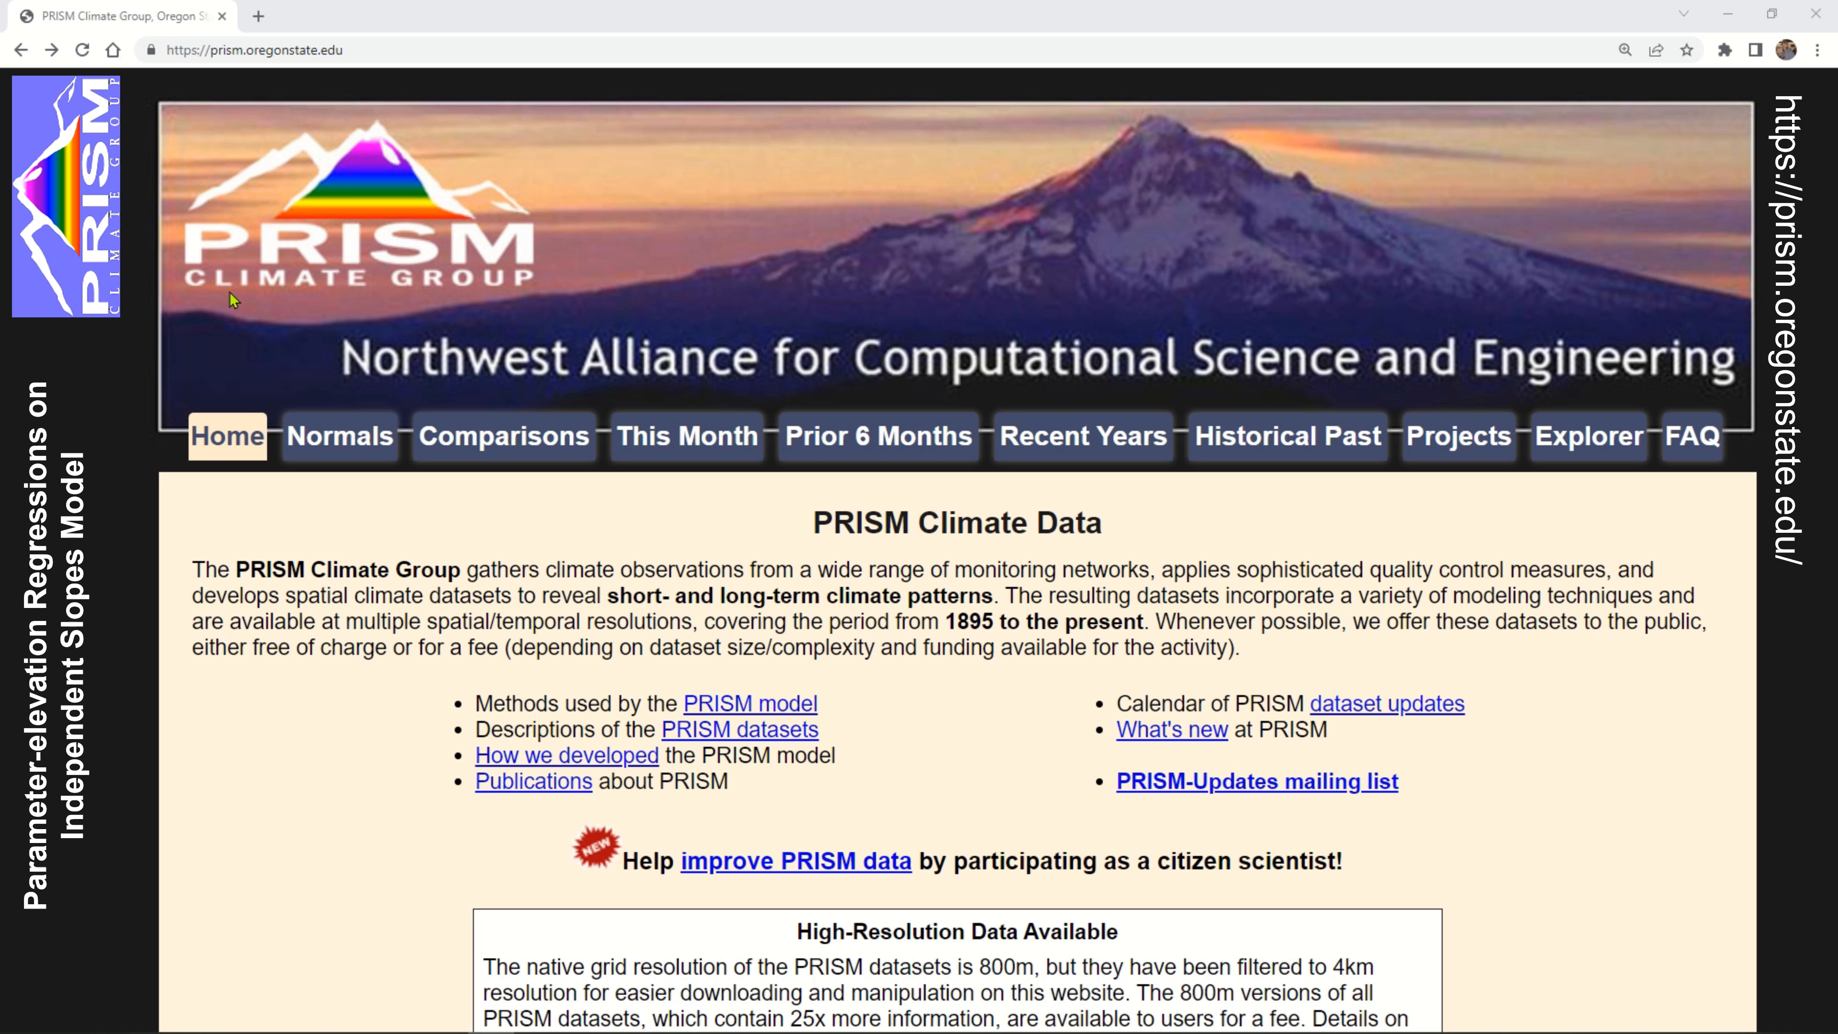
scroll(78, 343, "down", 1)
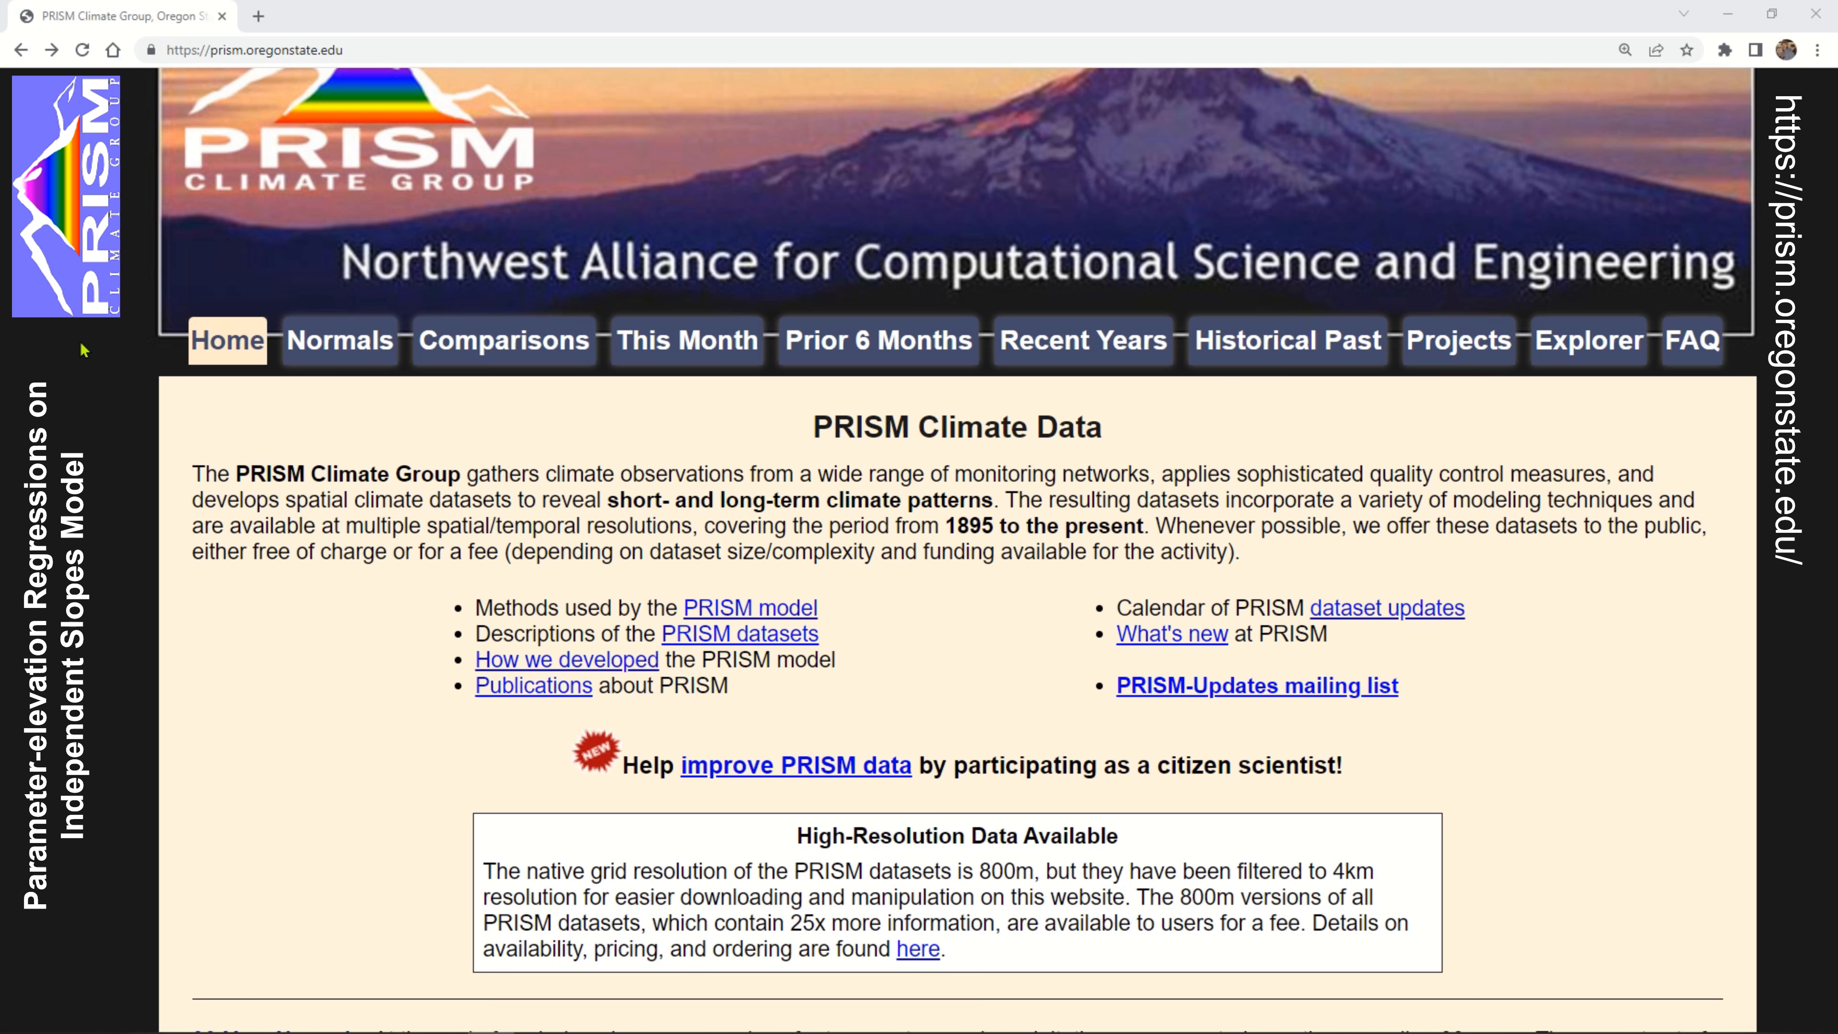
scroll(133, 375, "down", 4)
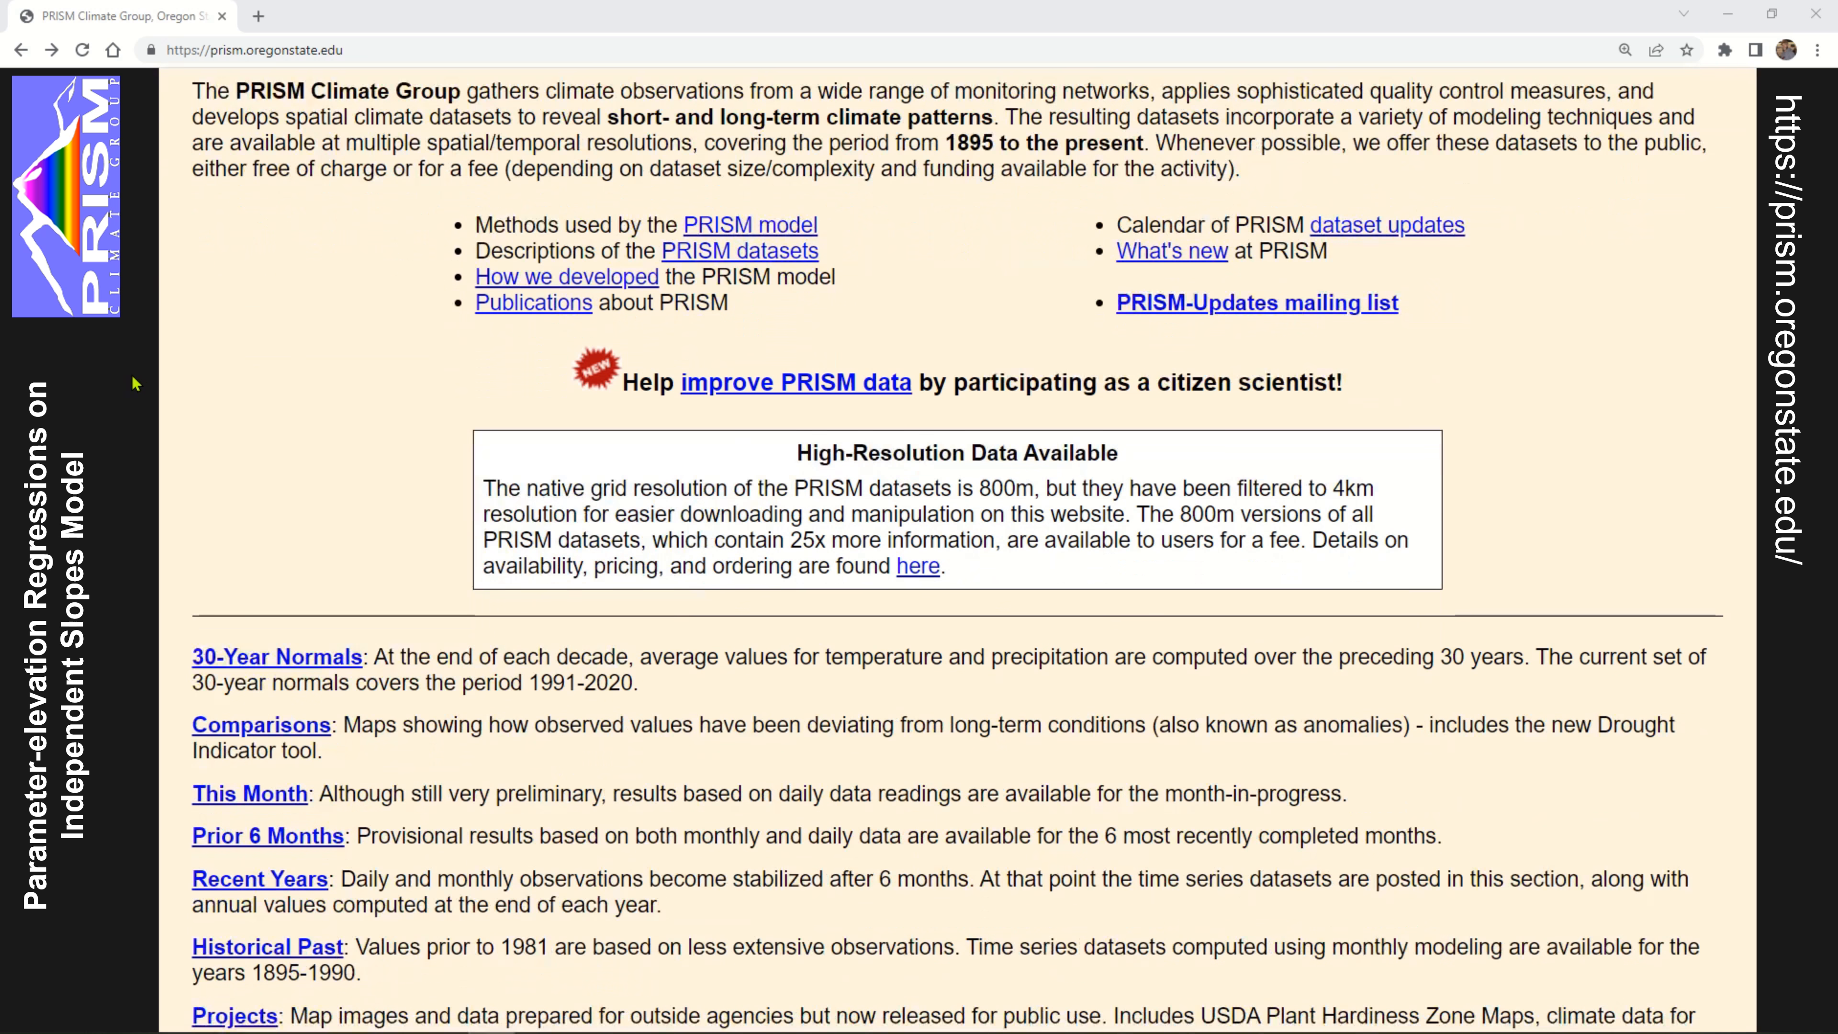
scroll(156, 344, "down", 2)
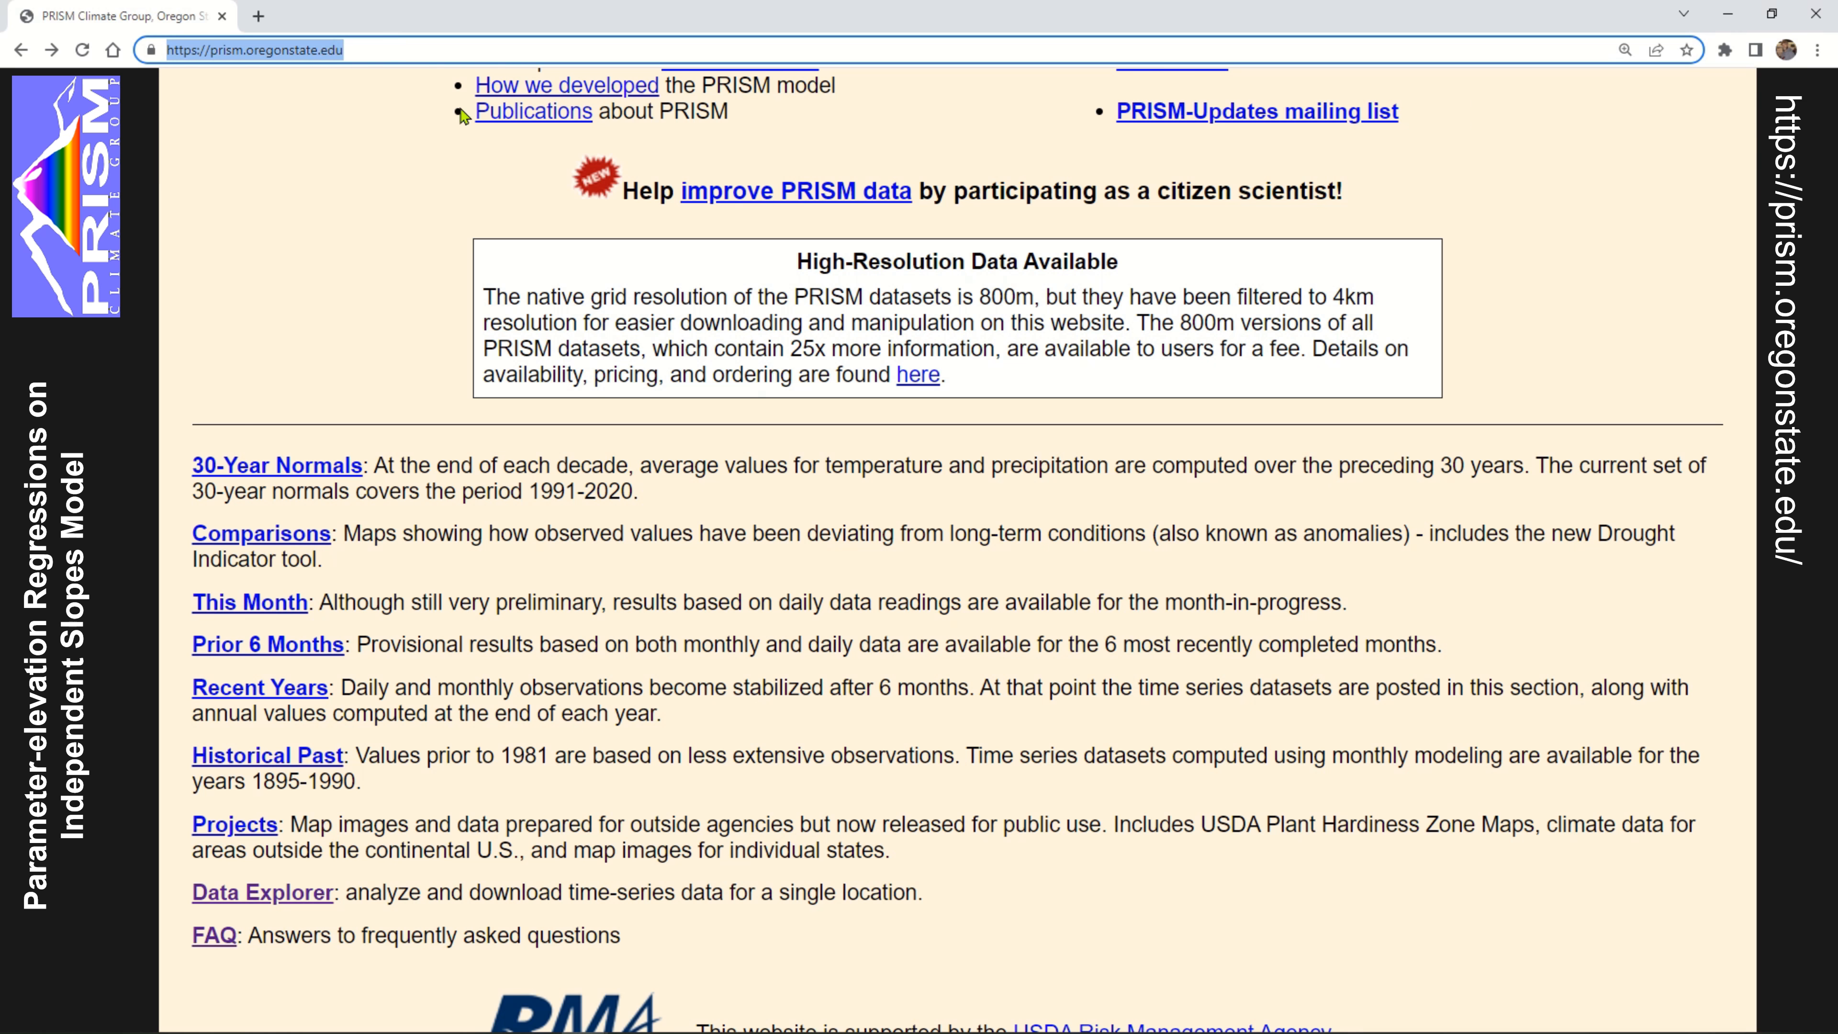
left_click(1423, 554)
scroll(1426, 561, "down", 2)
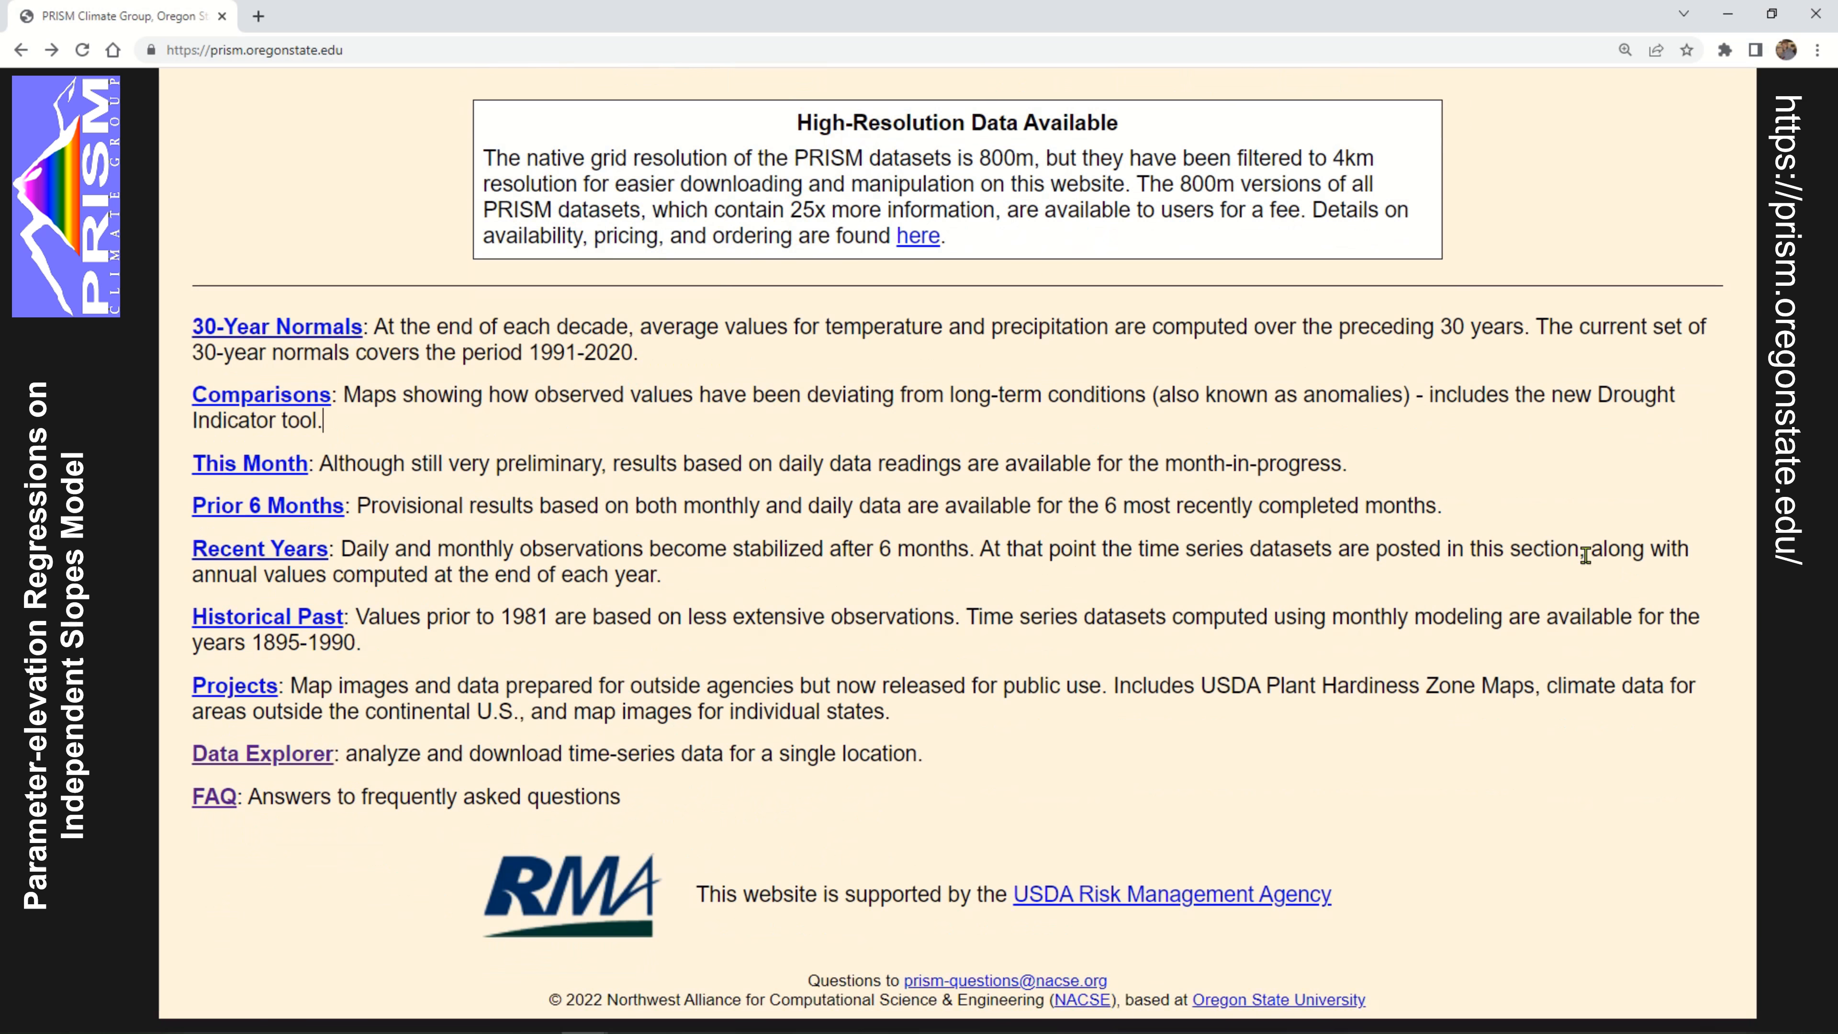
scroll(403, 727, "up", 5)
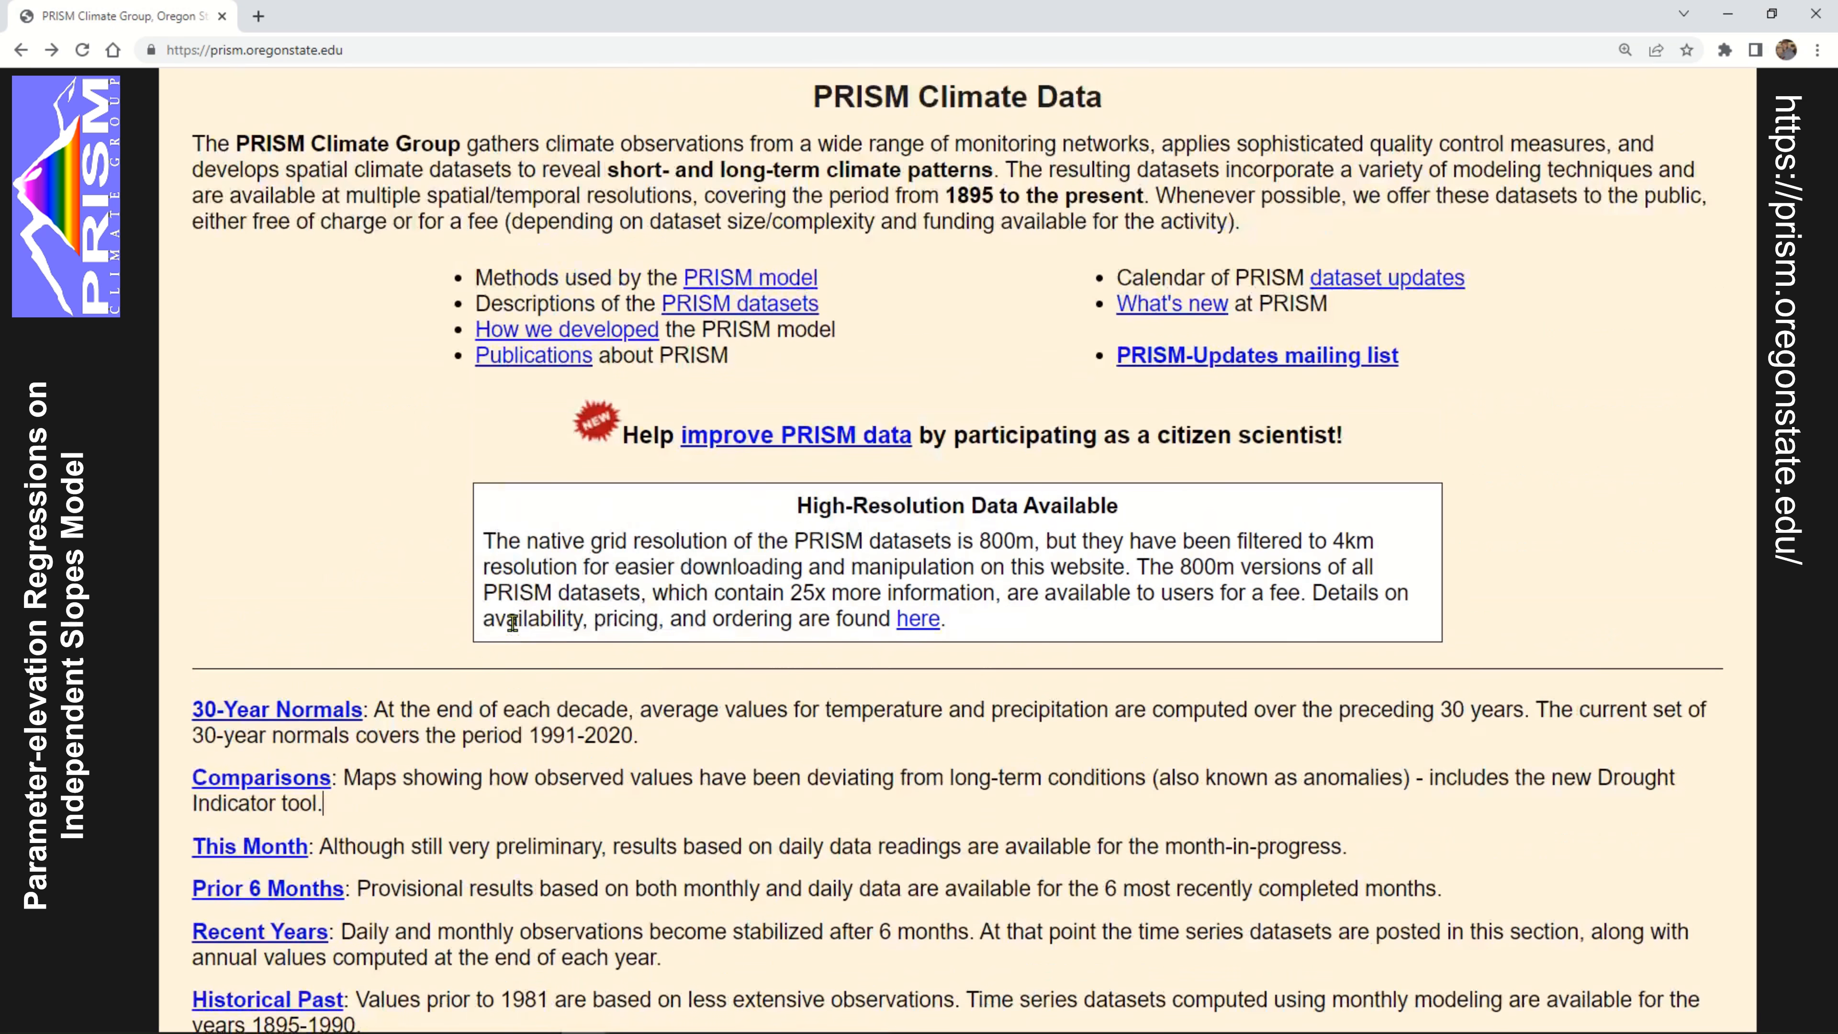
scroll(405, 782, "down", 5)
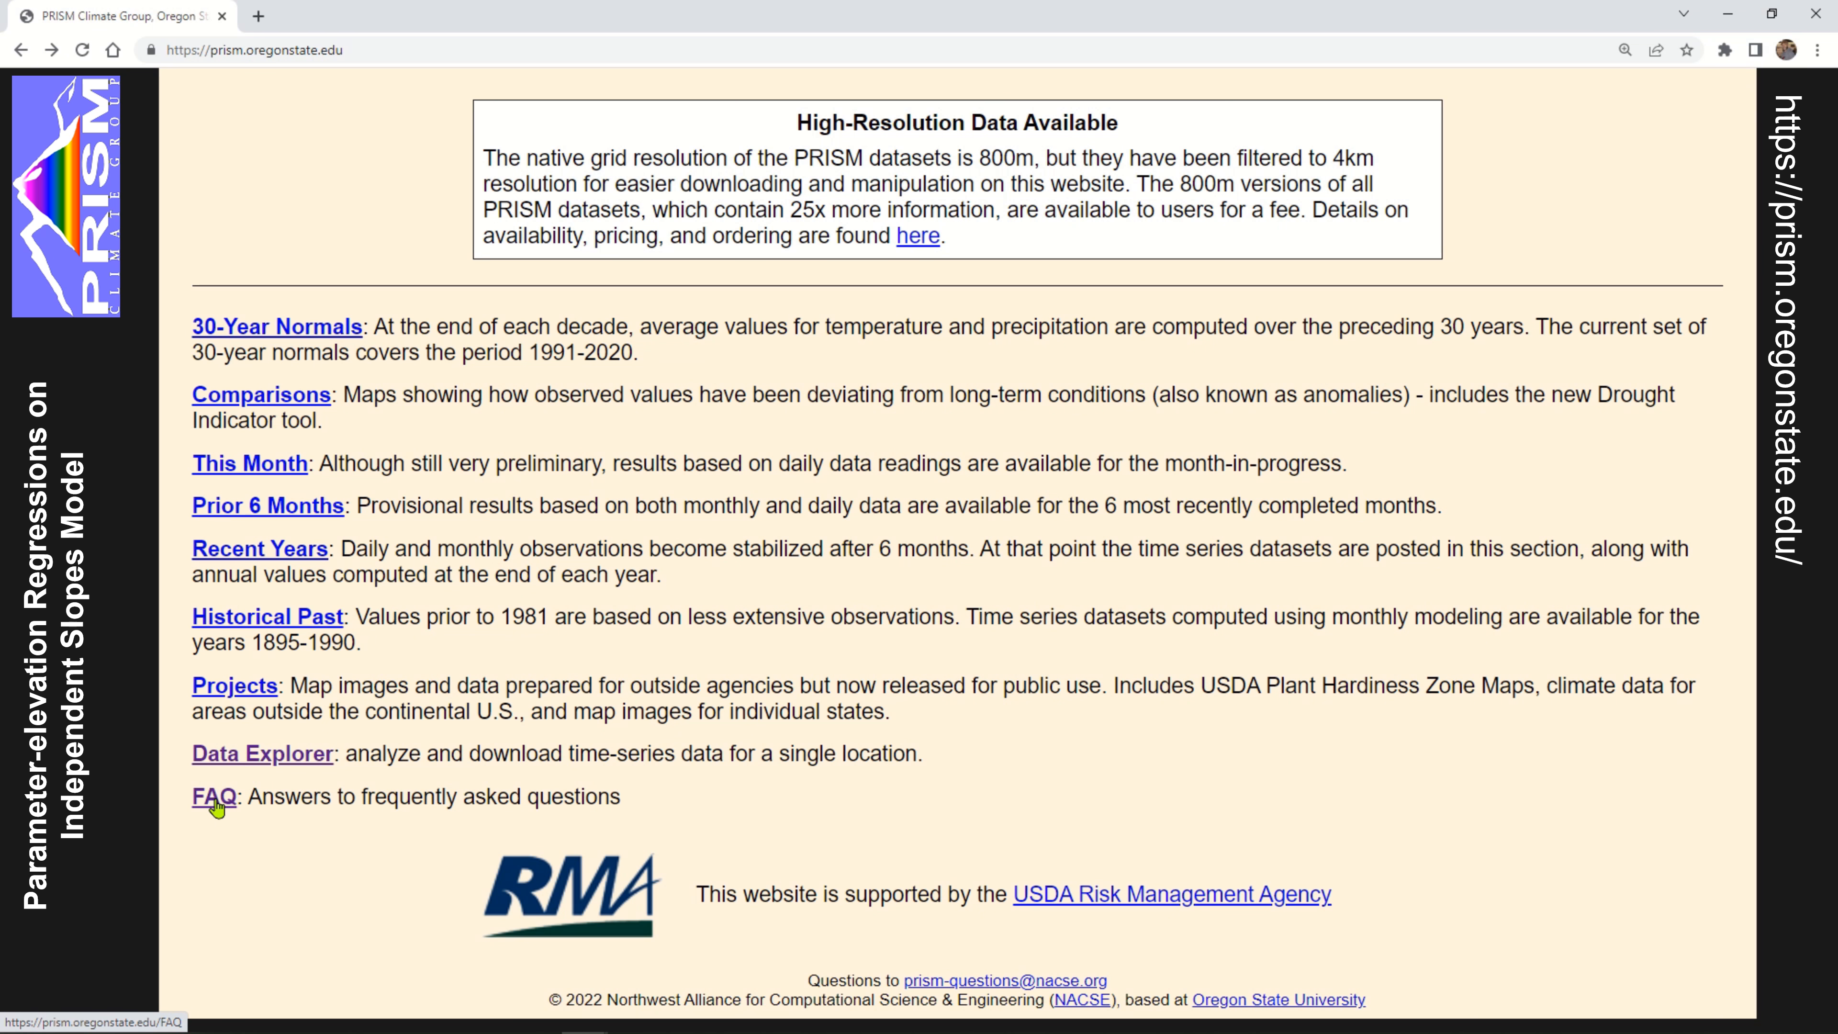
Open the FAQ and follow the PRISM terms of use link under the question on citing PRISM data or maps
scroll(1699, 536, "up", 10)
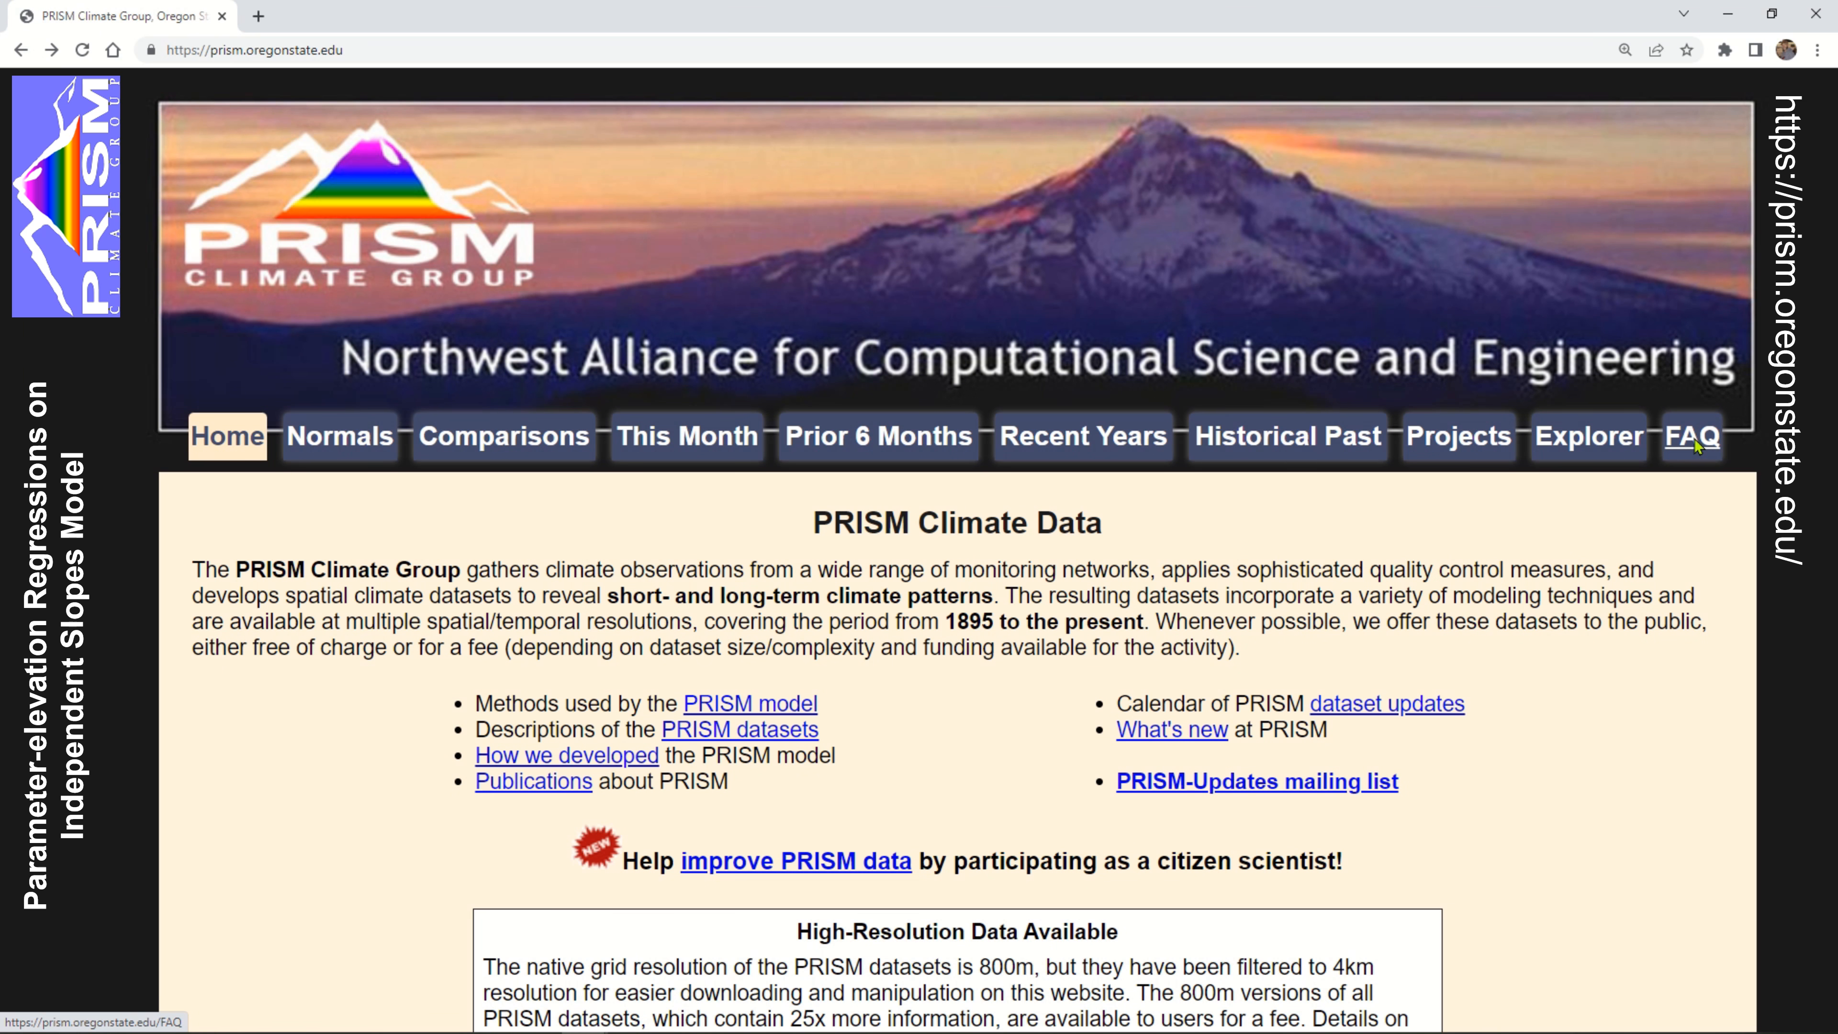
left_click(1695, 443)
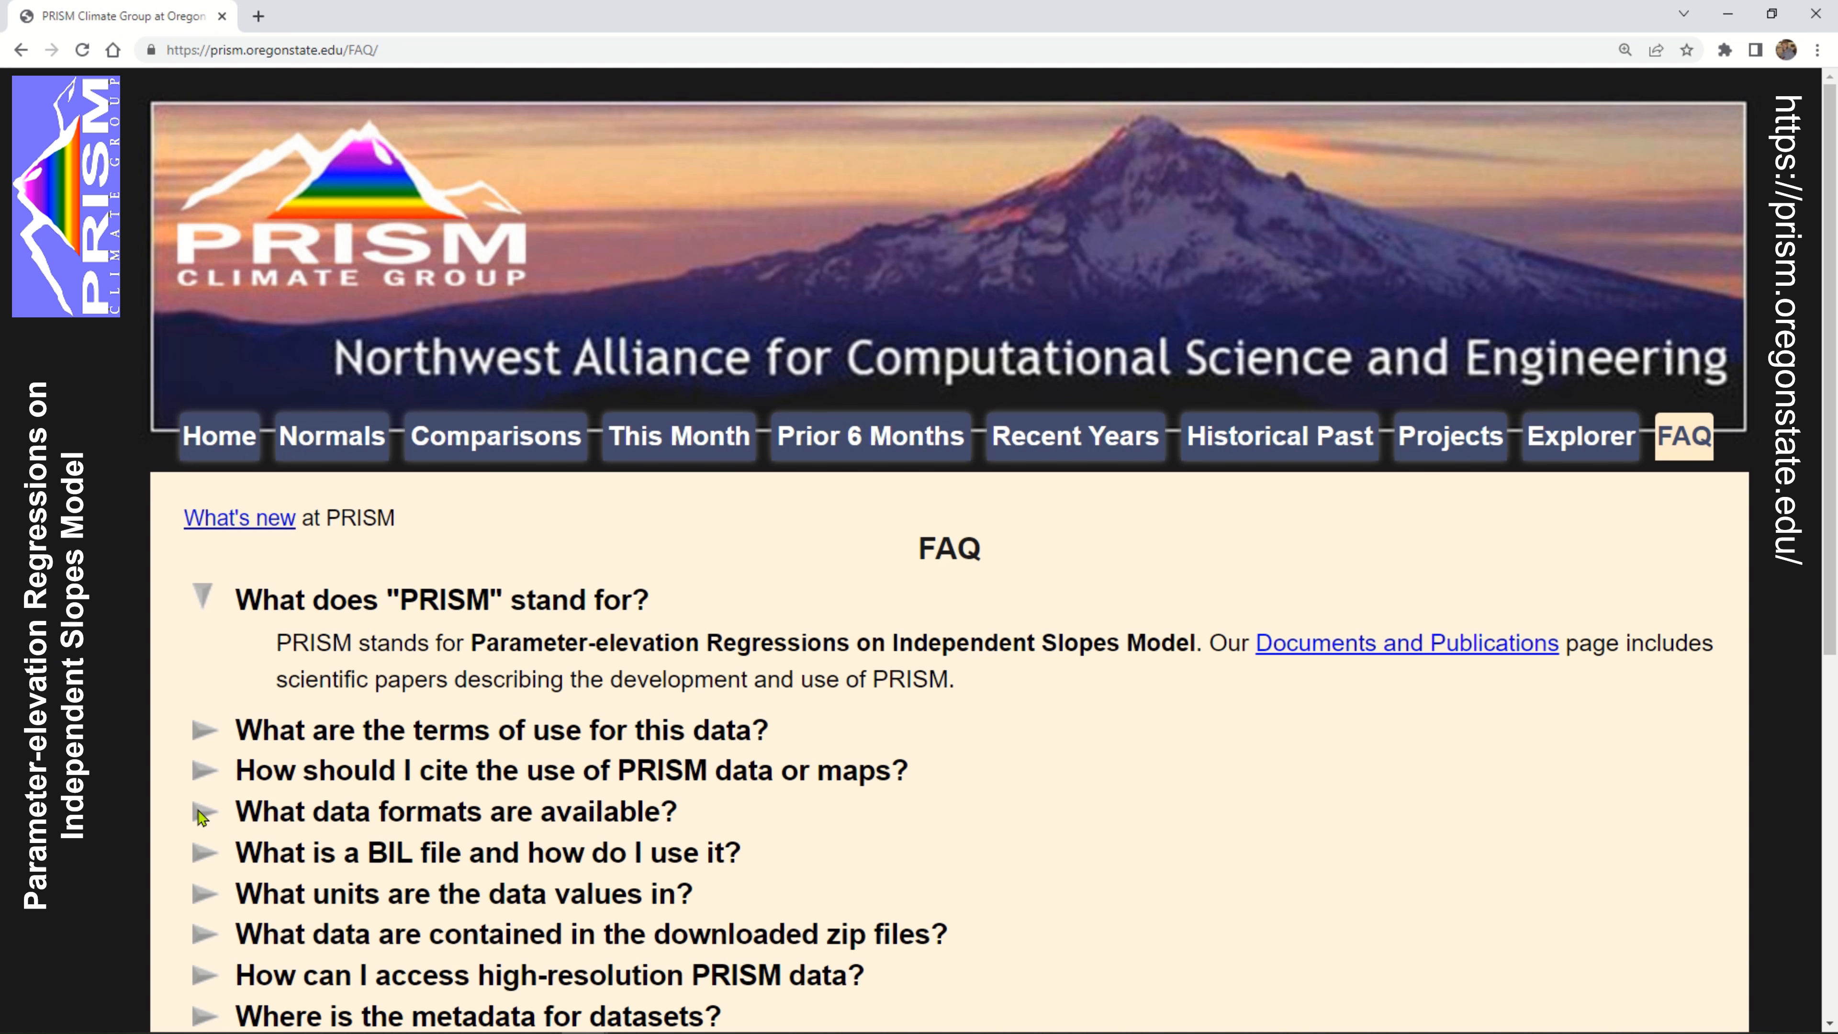
left_click(215, 771)
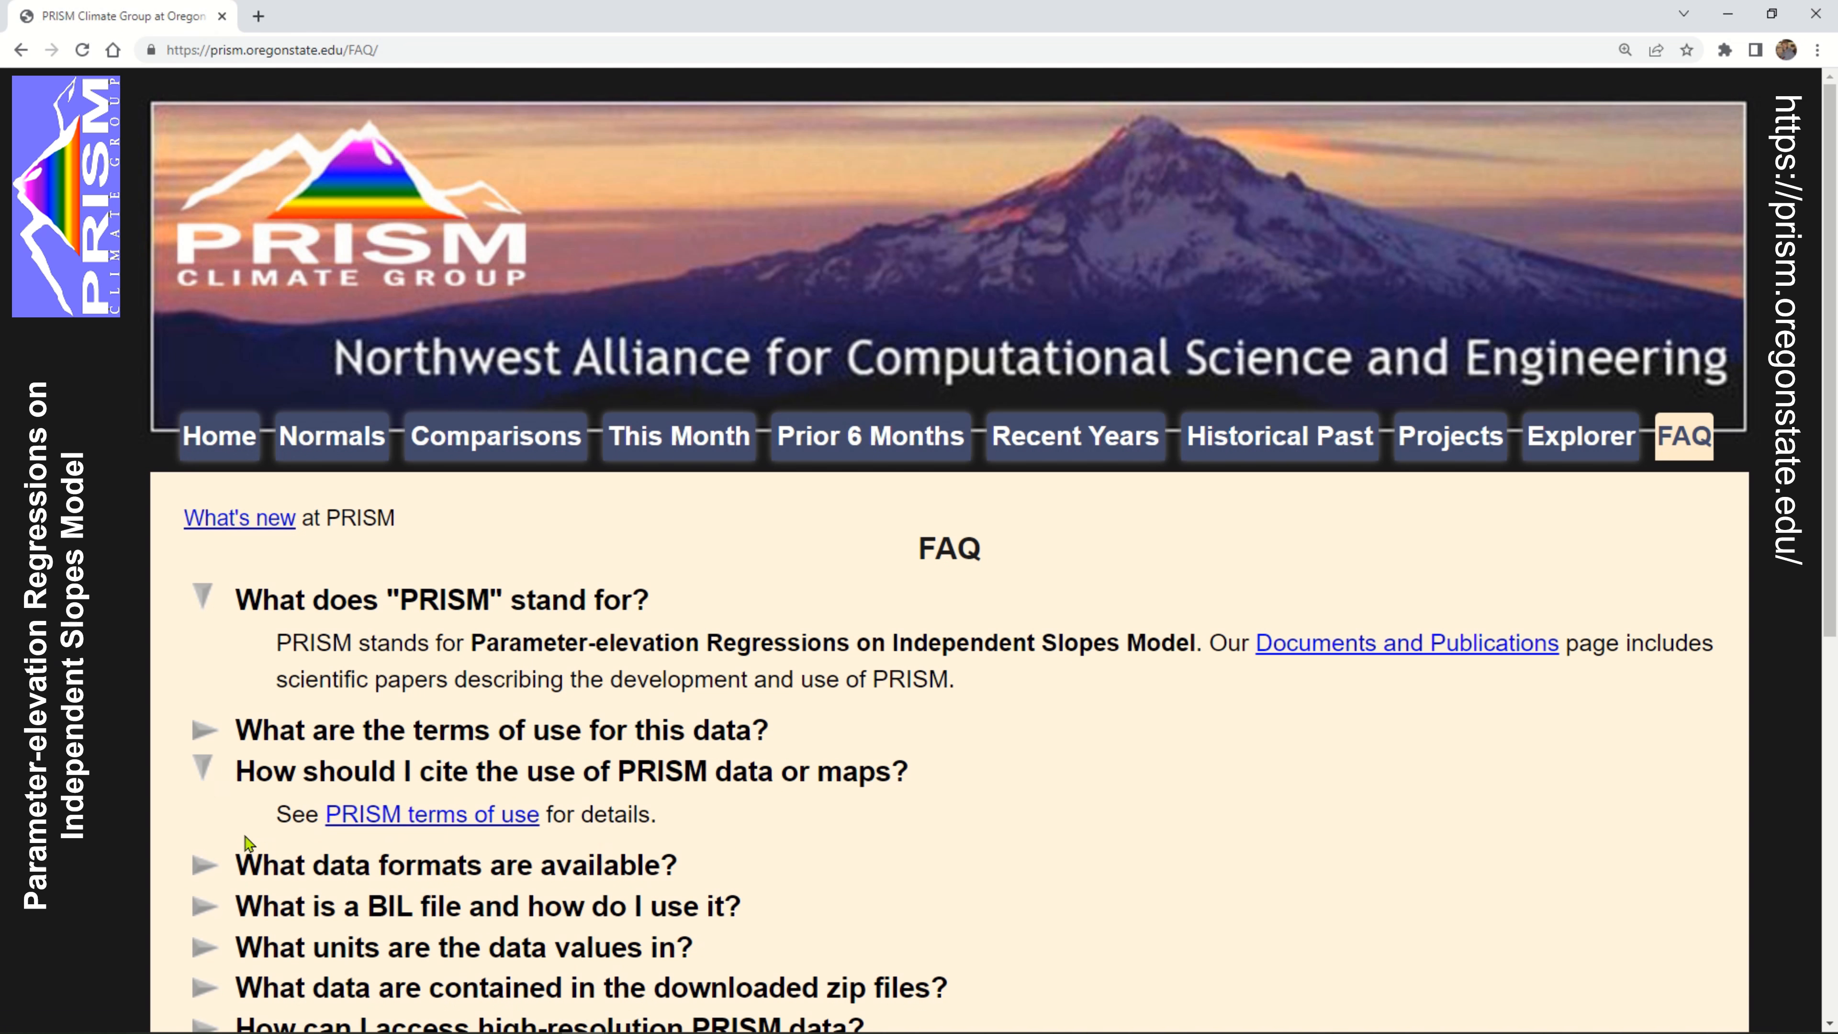
left_click(436, 815)
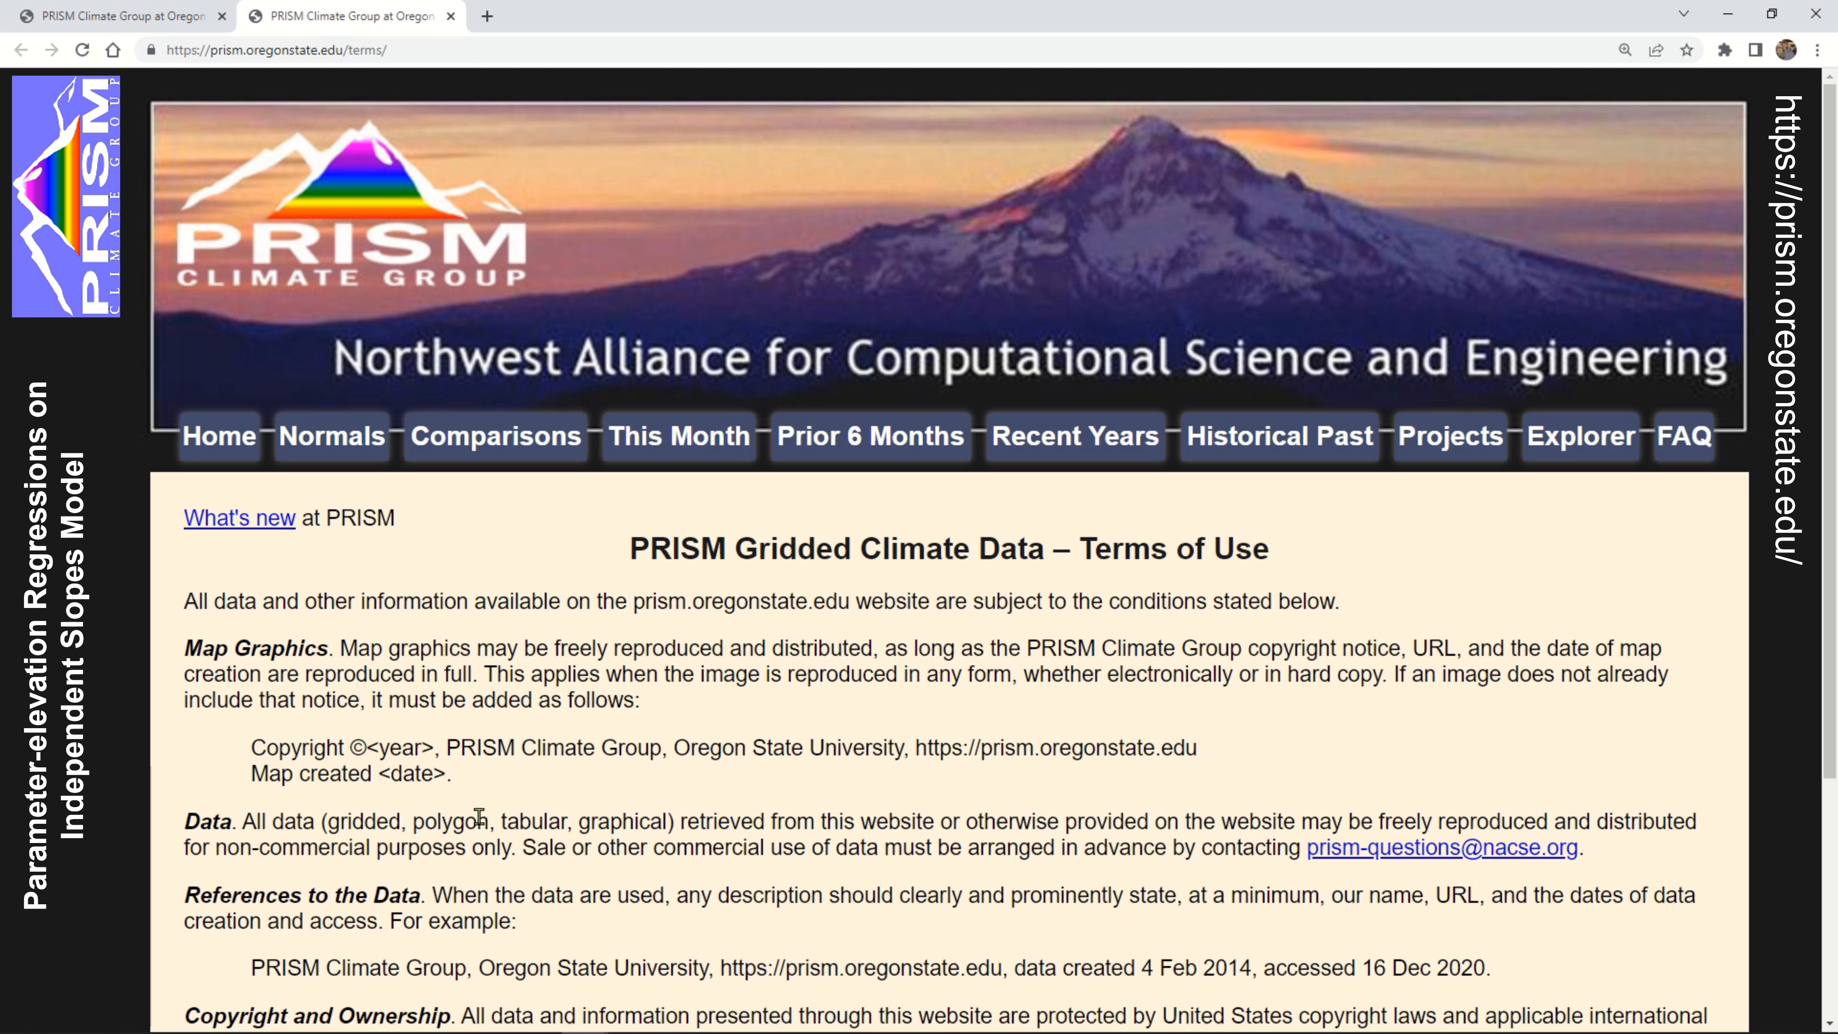
Read the Map Graphics, Data and References to the Data sections of the terms of use, highlighting each heading
scroll(553, 762, "down", 3)
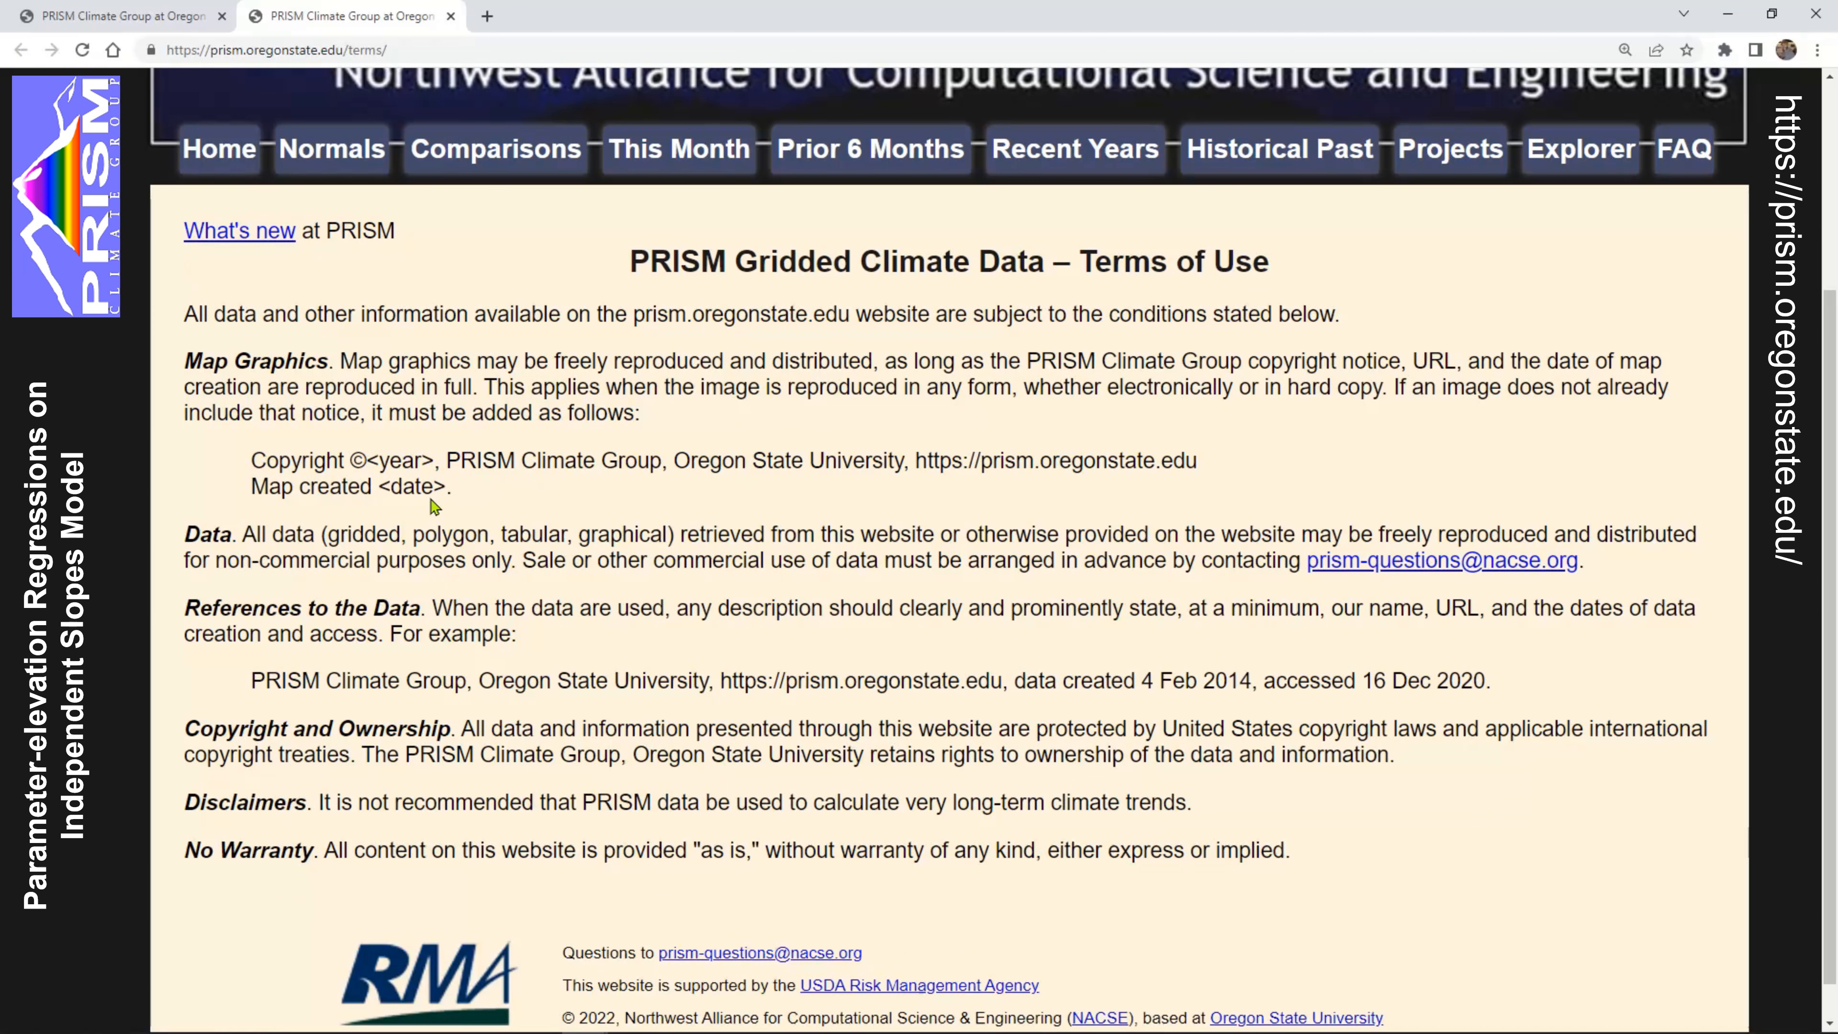
left_click_drag(190, 361, 327, 361)
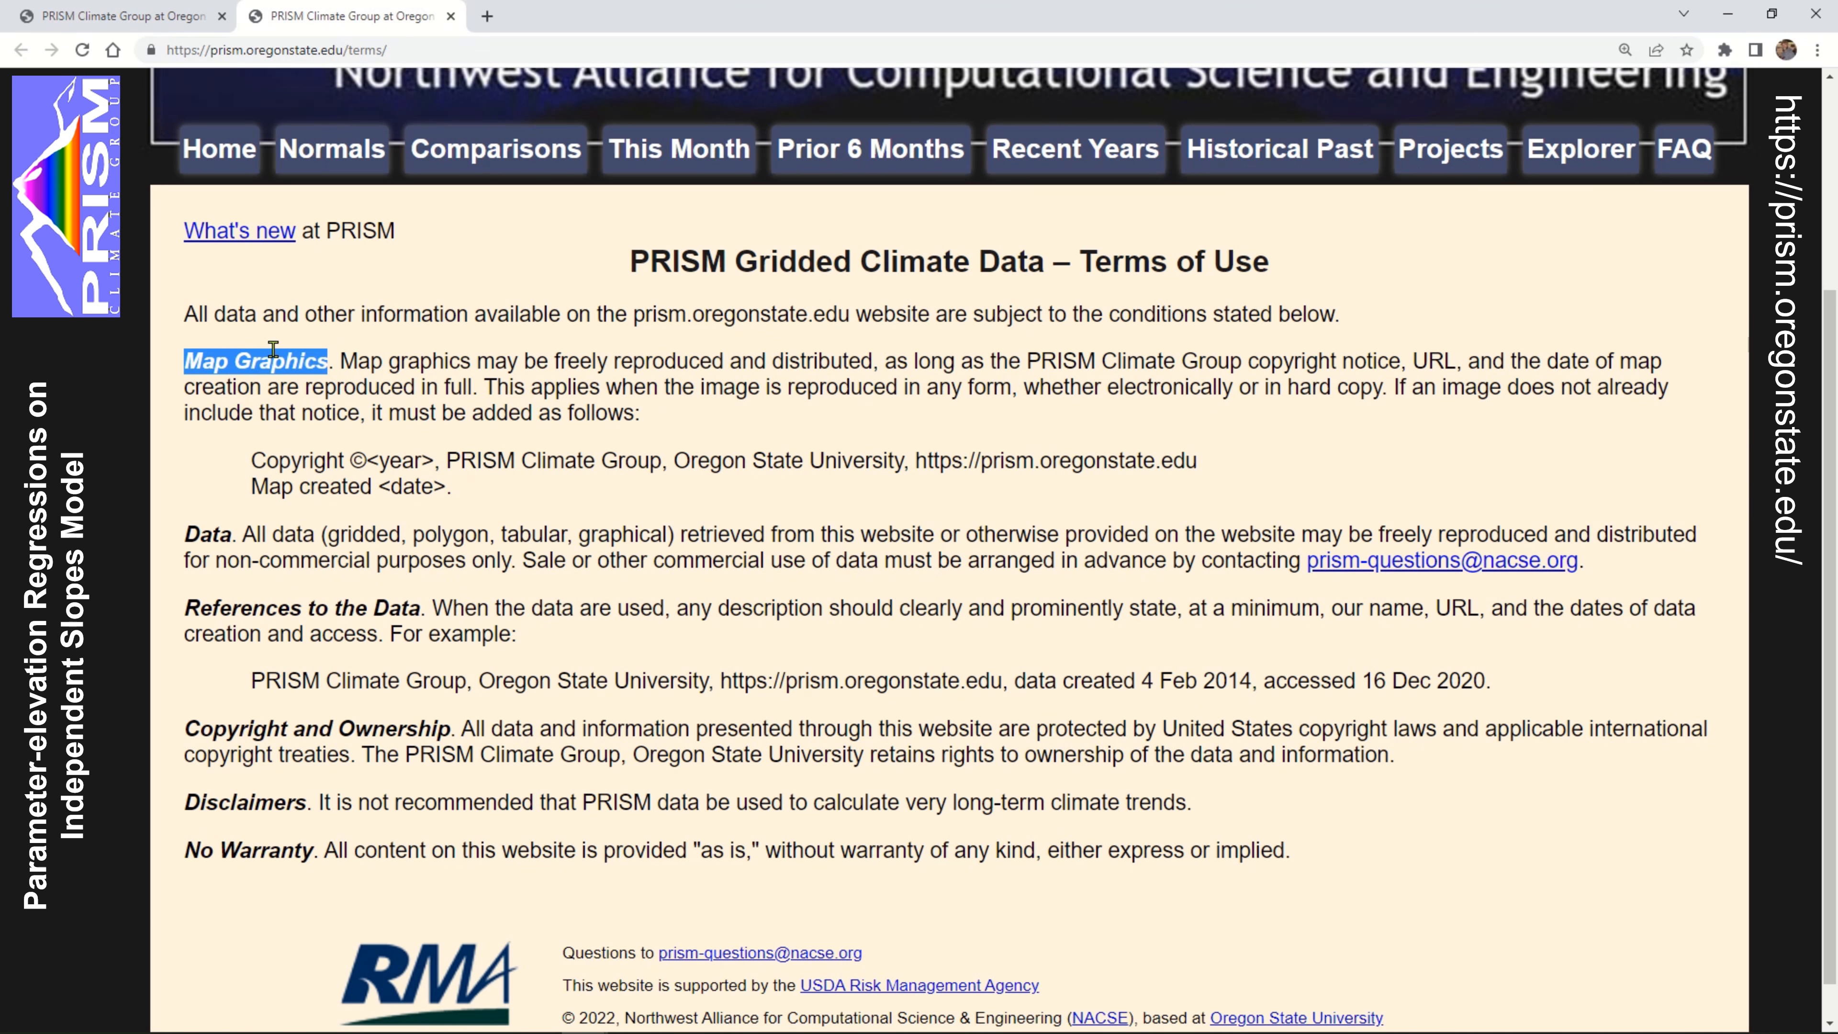
double_click(225, 533)
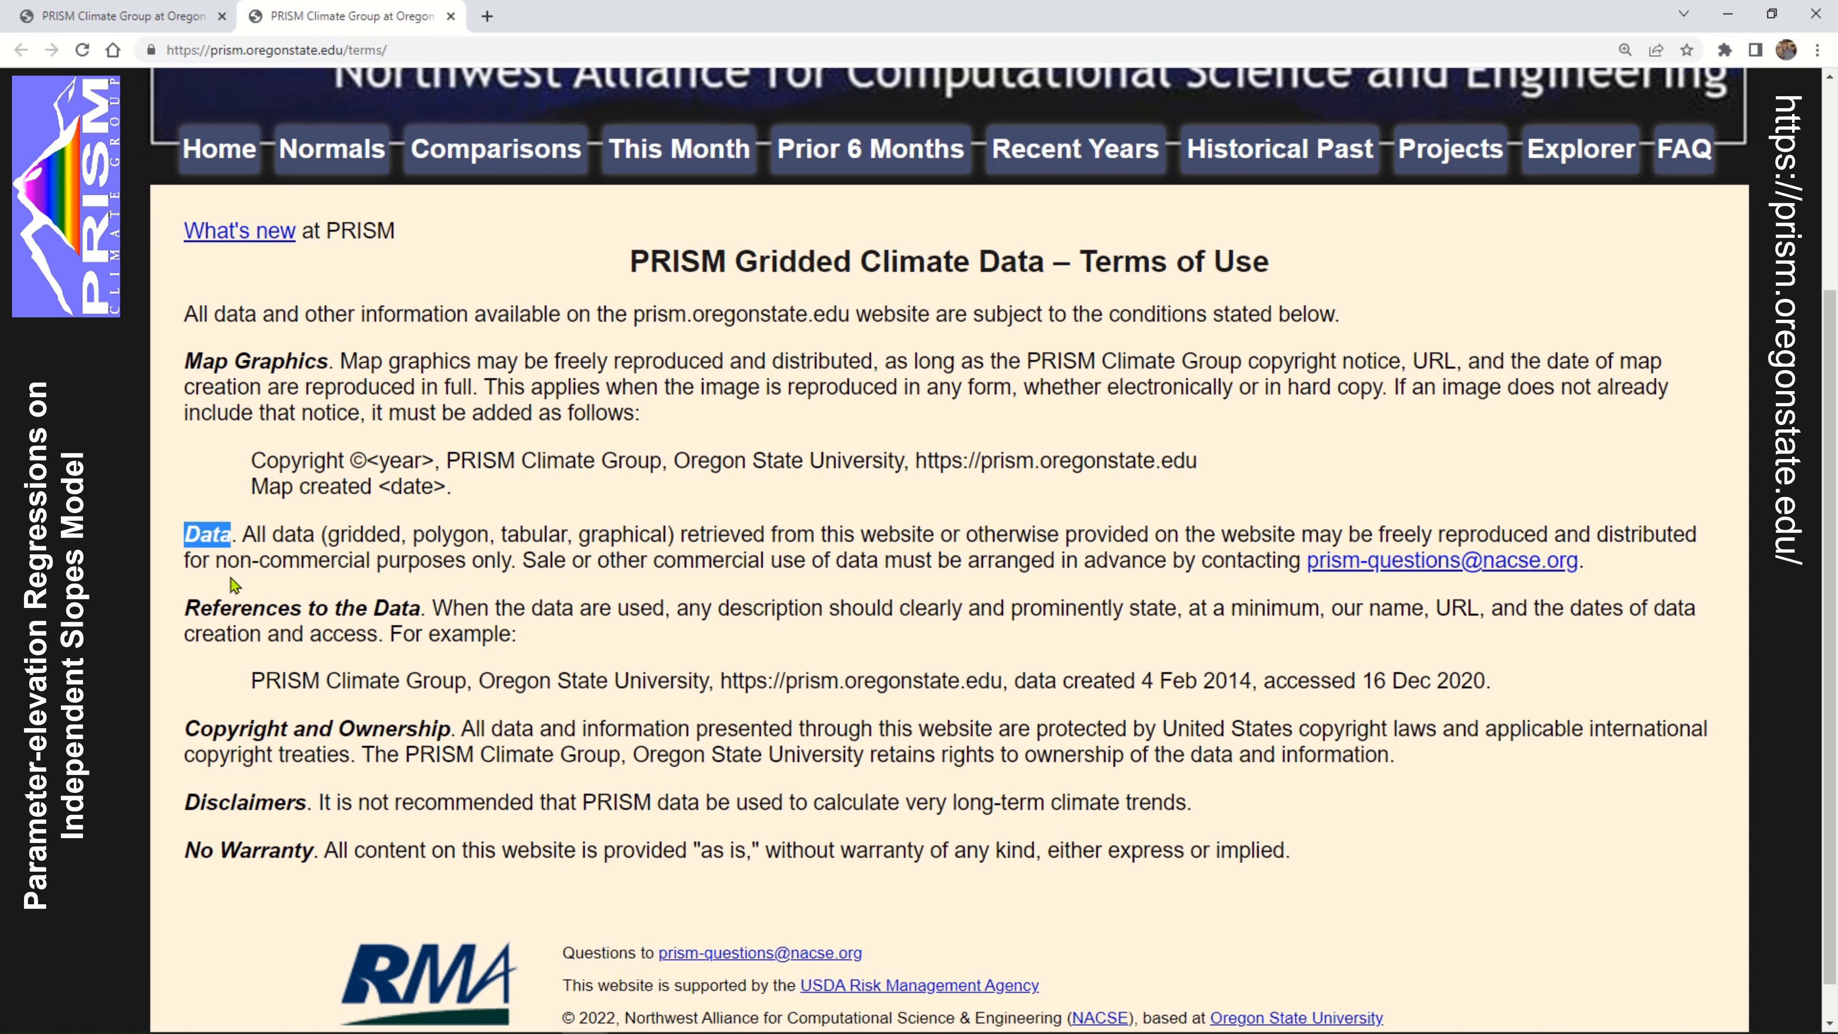
double_click(253, 604)
left_click_drag(253, 603, 371, 601)
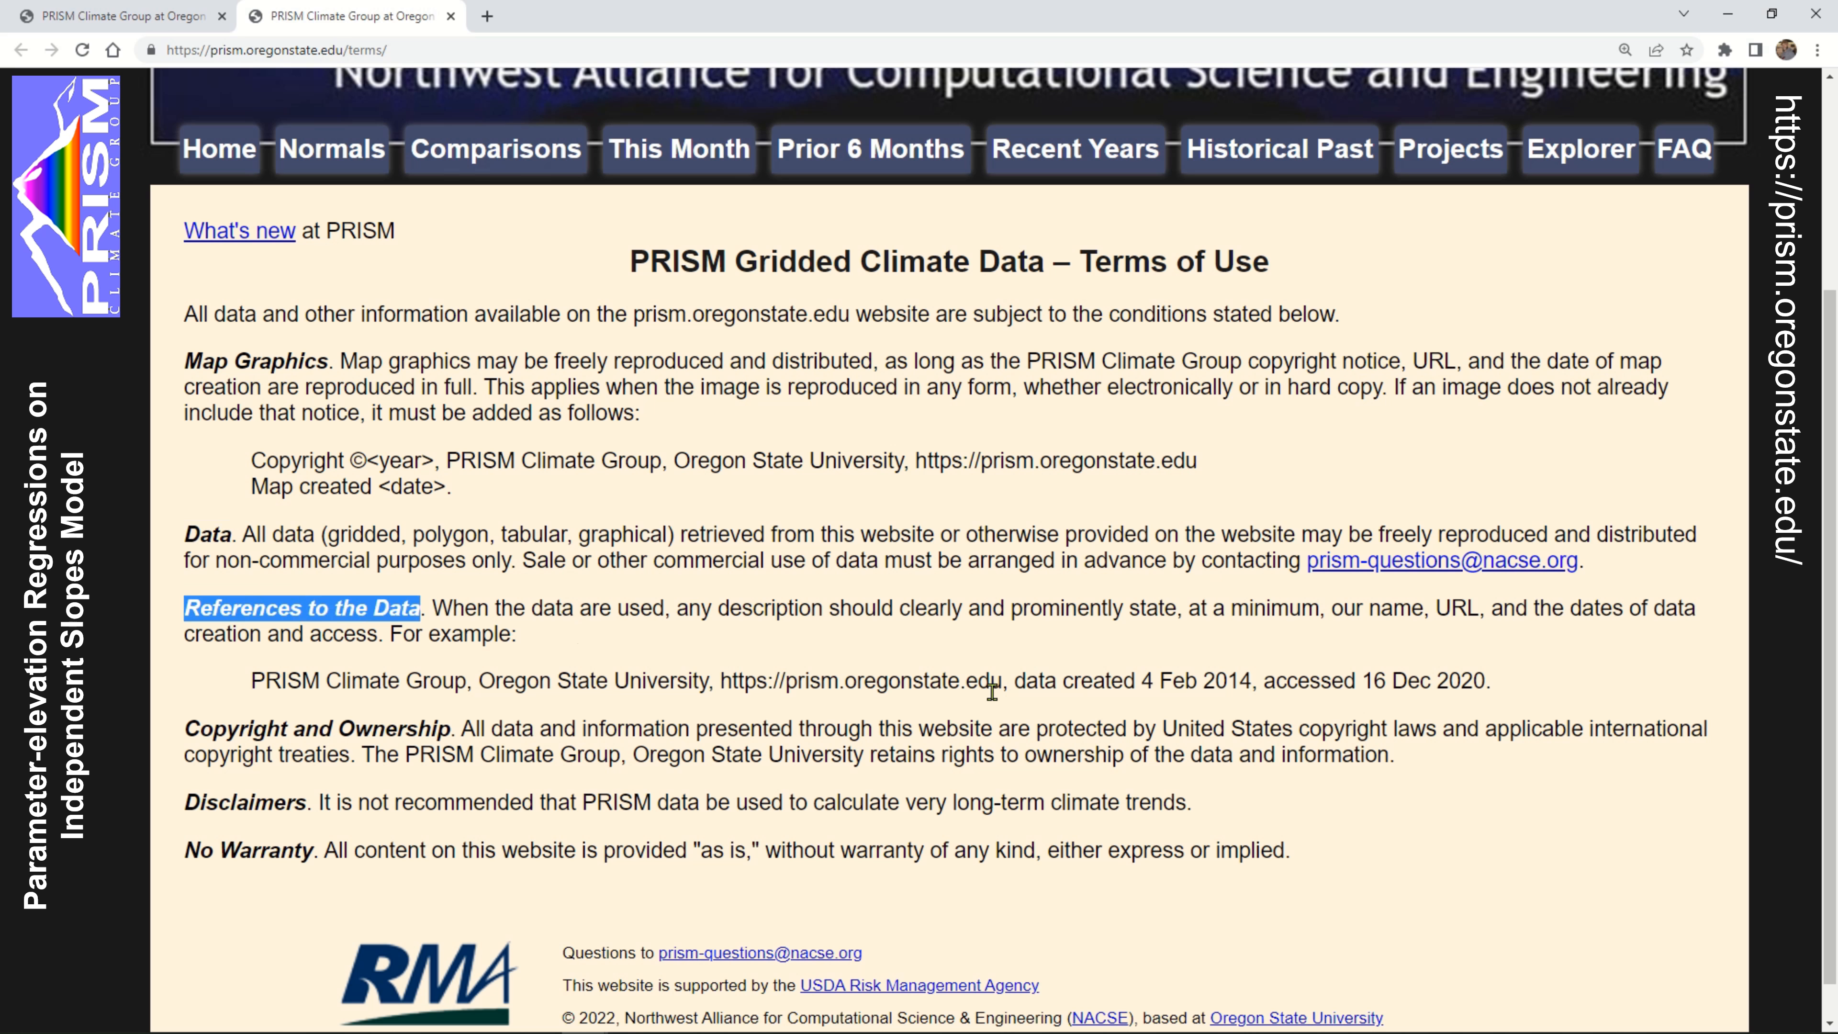
left_click(579, 650)
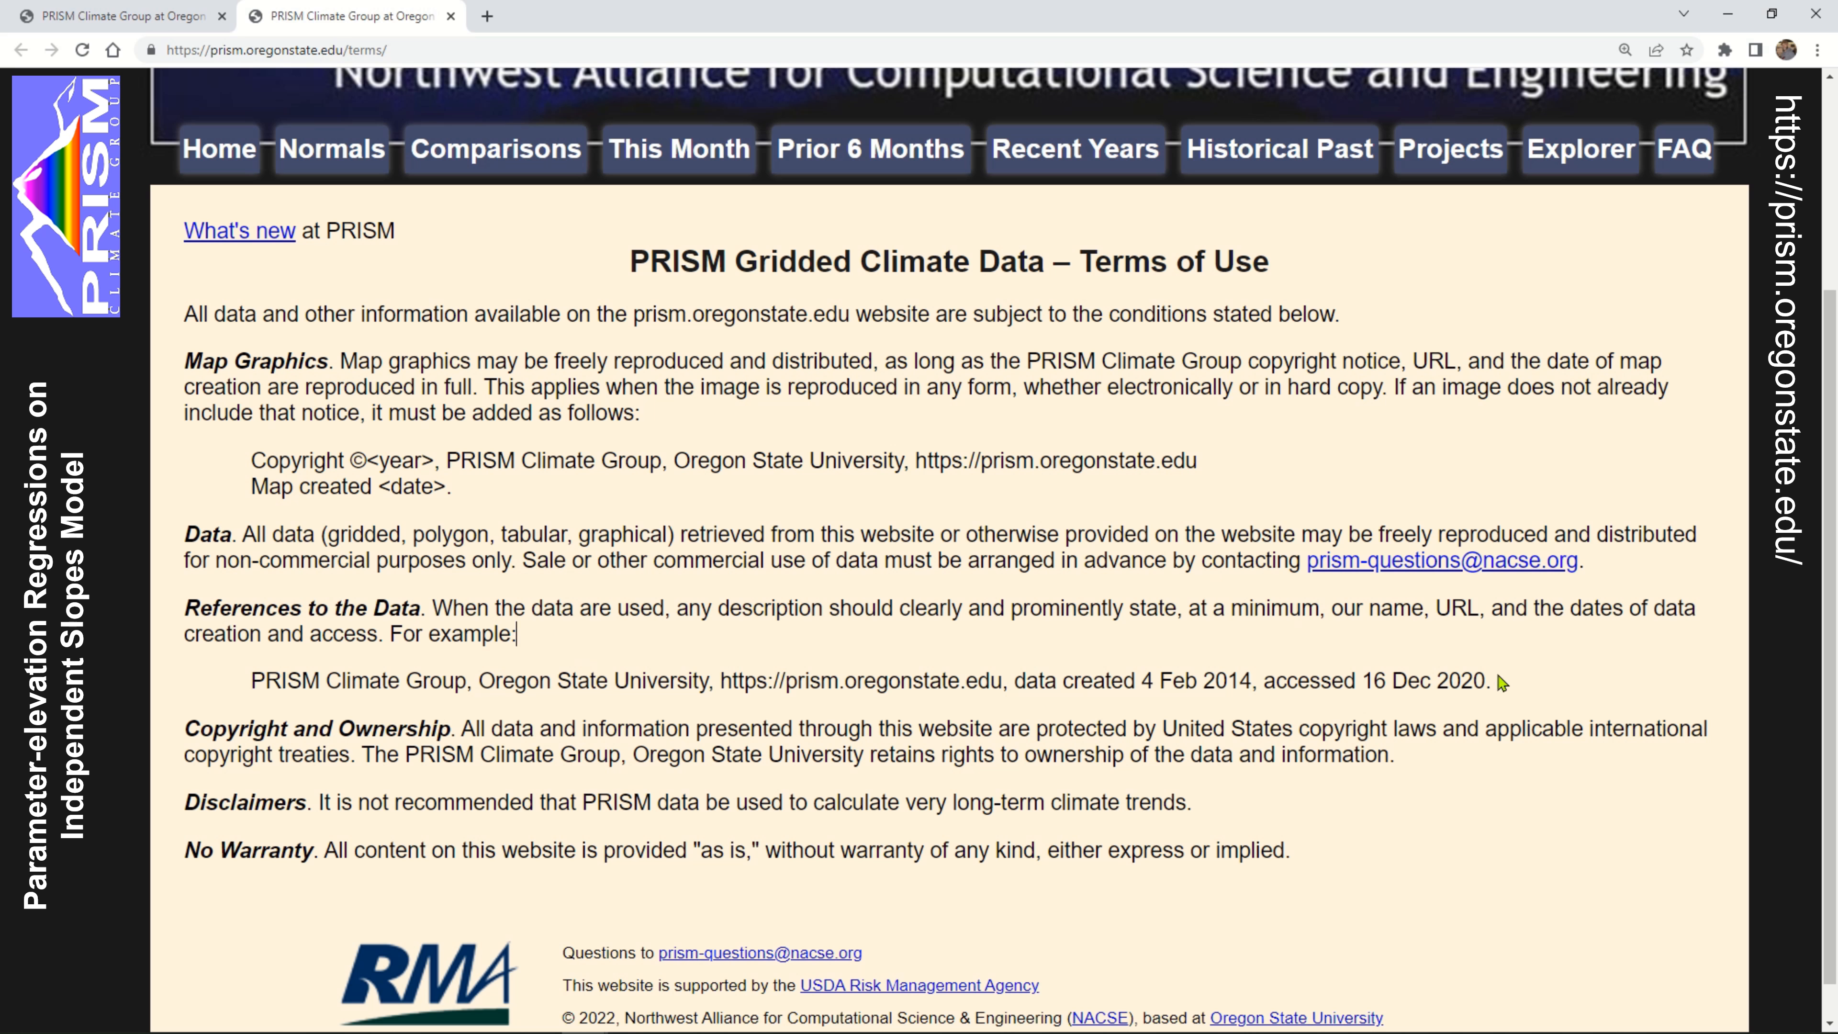
Examine the example citation under References to the Data, highlighting its access date and the PRISM Climate Group name
left_click_drag(1473, 680, 1361, 682)
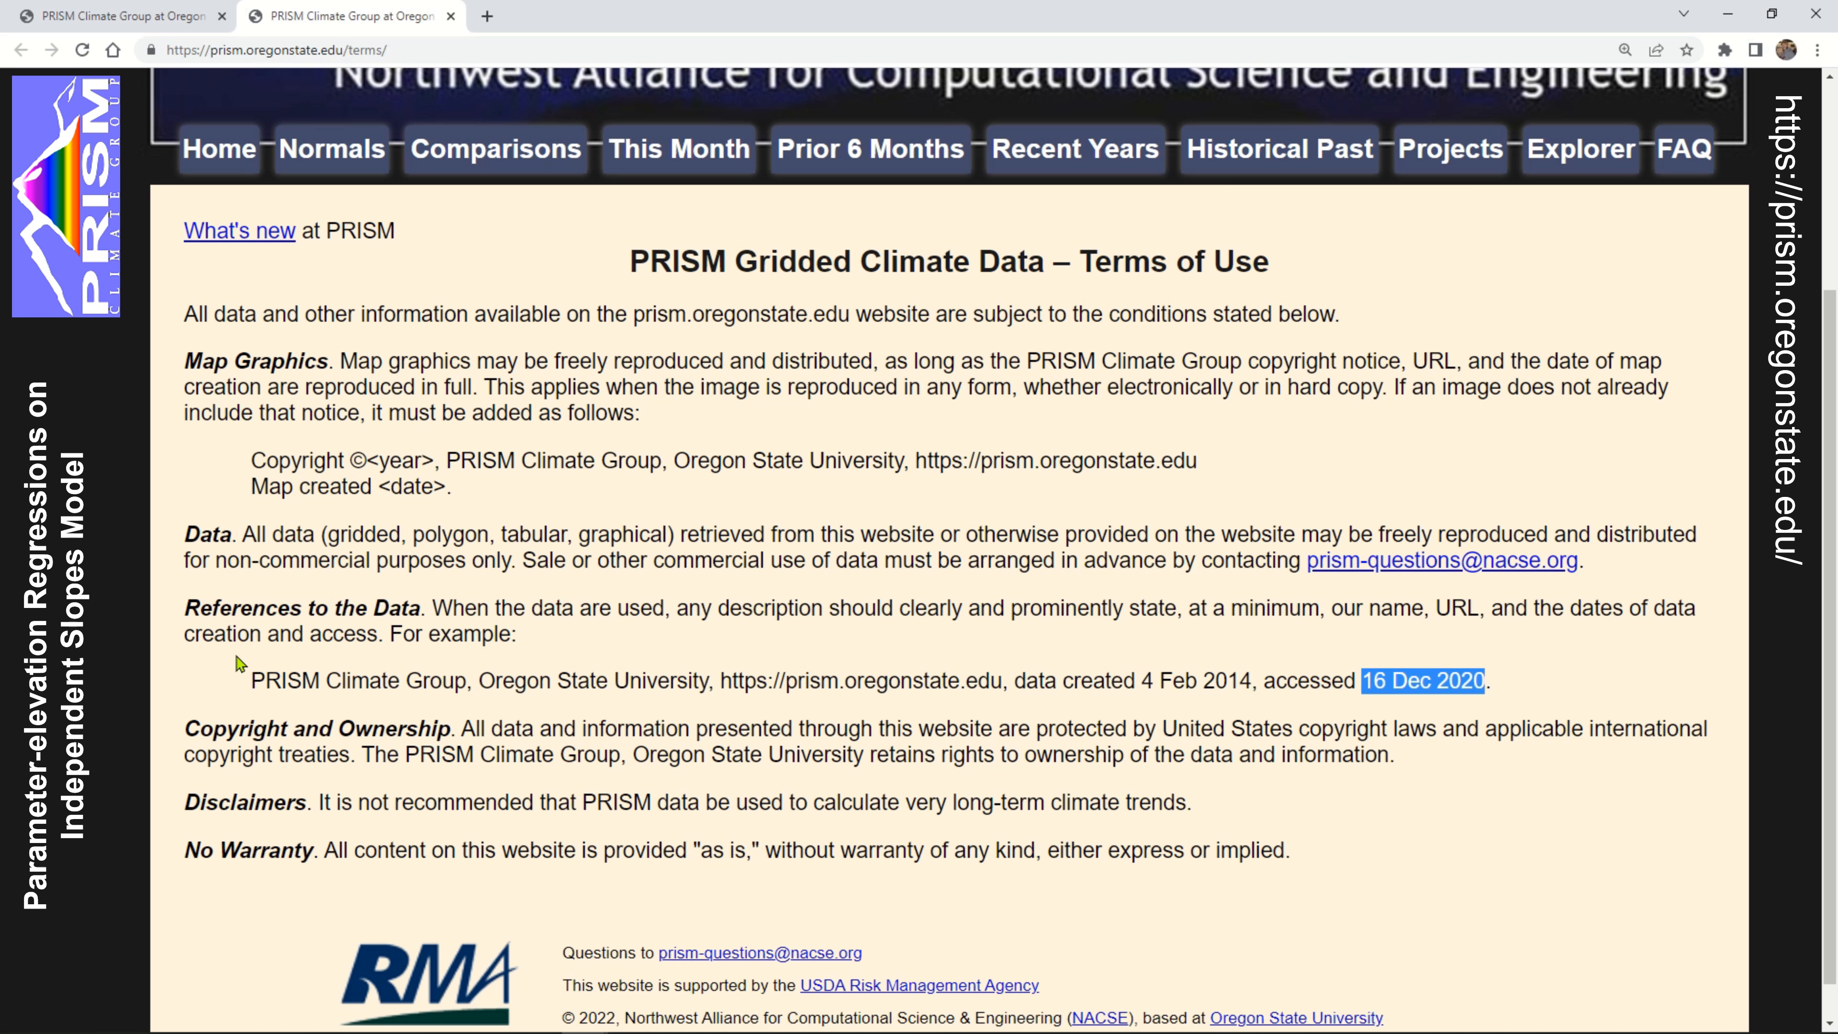
left_click(221, 666)
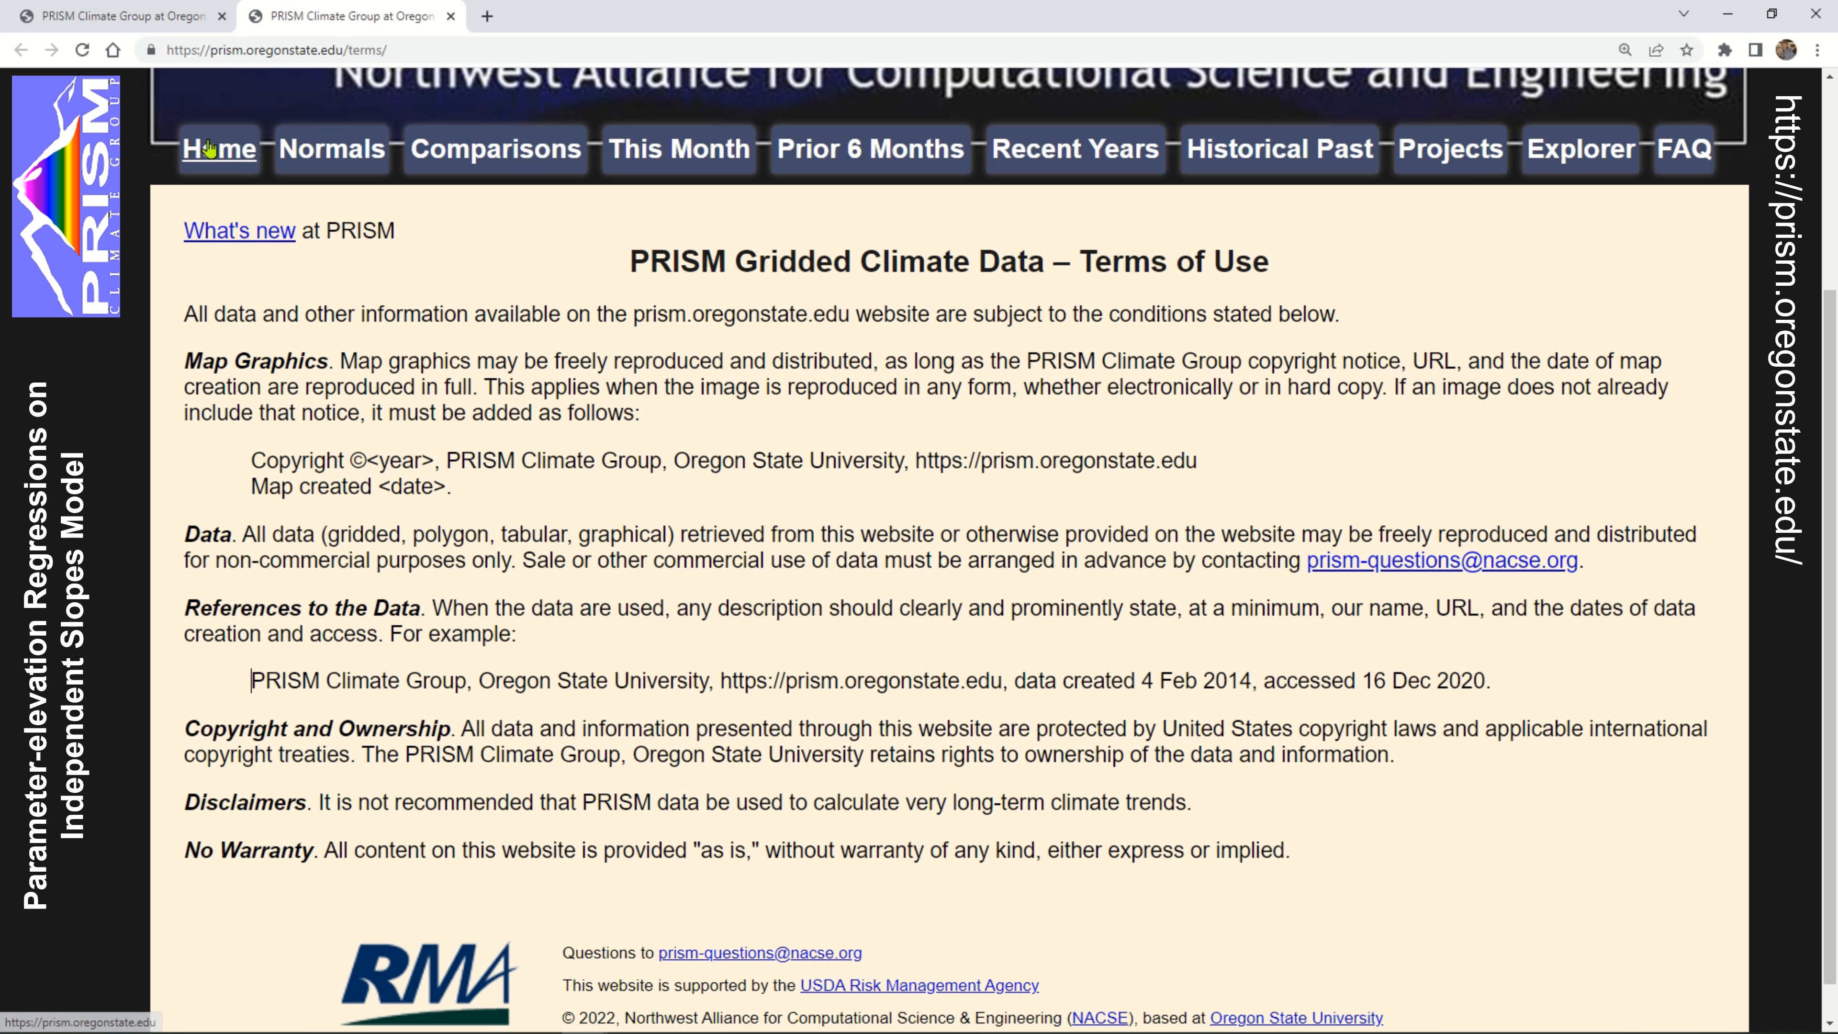
double_click(274, 681)
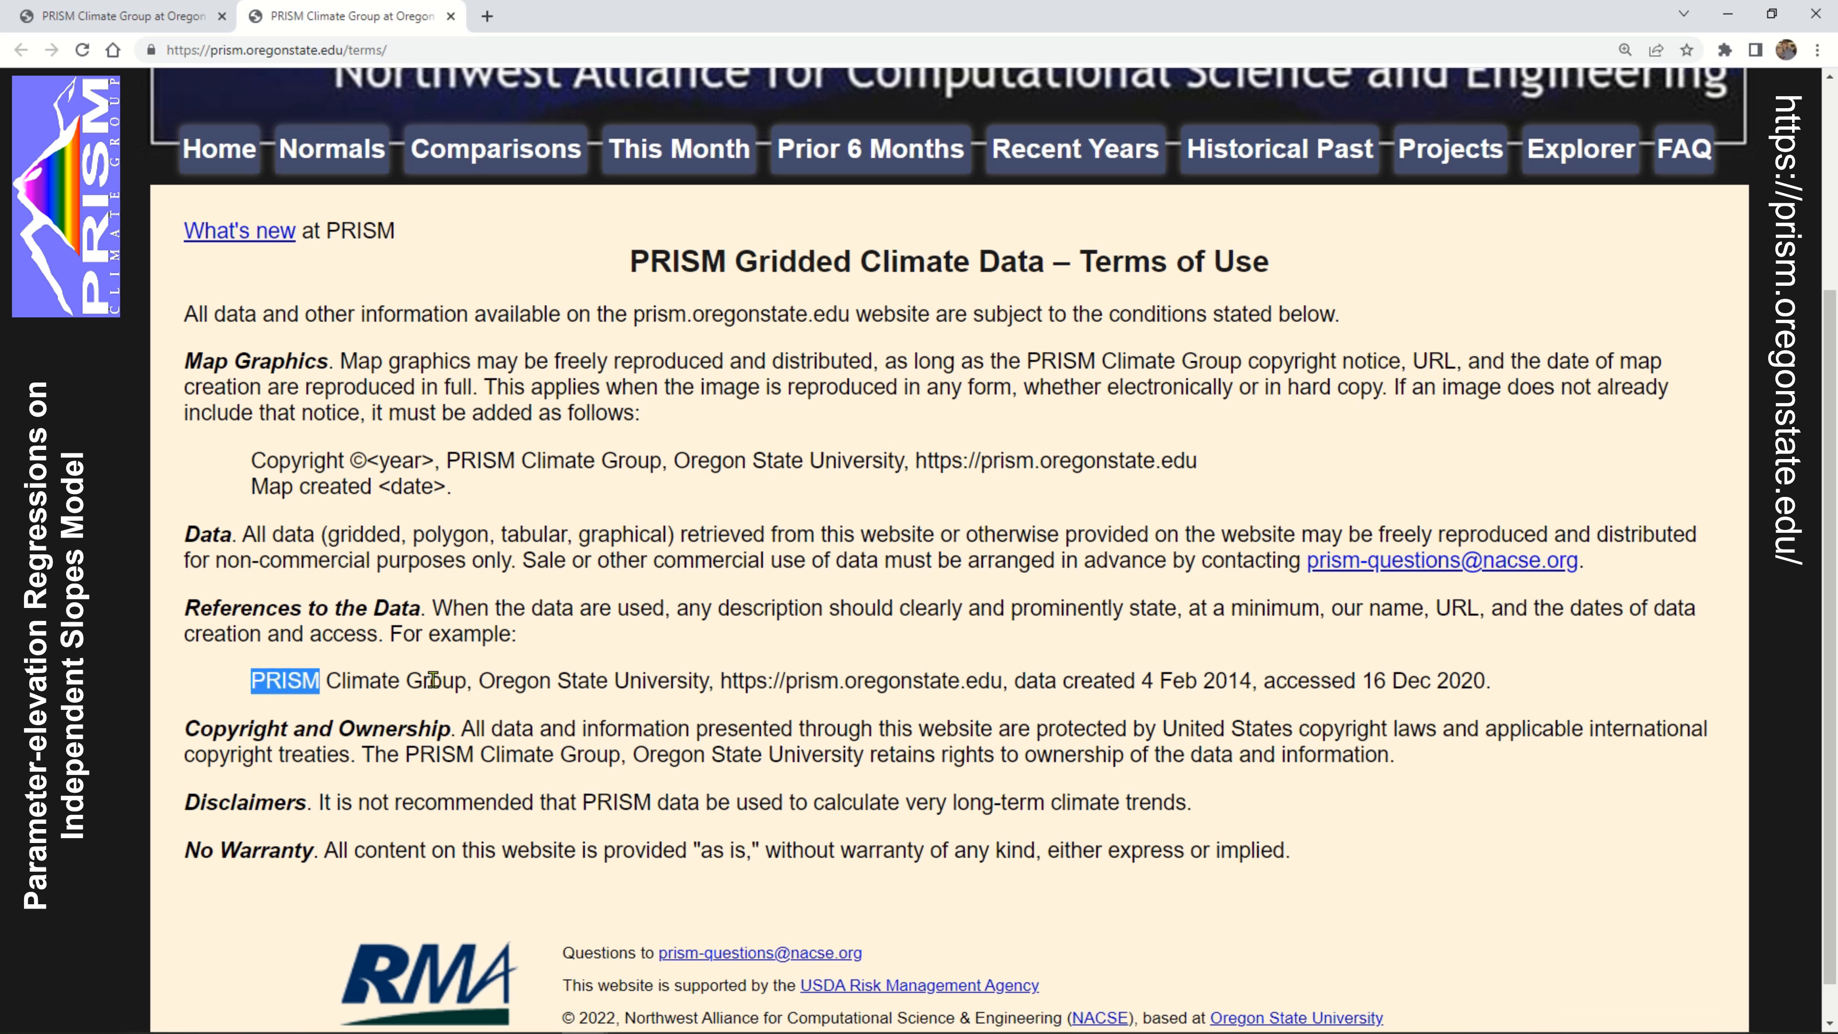
left_click_drag(431, 681, 276, 680)
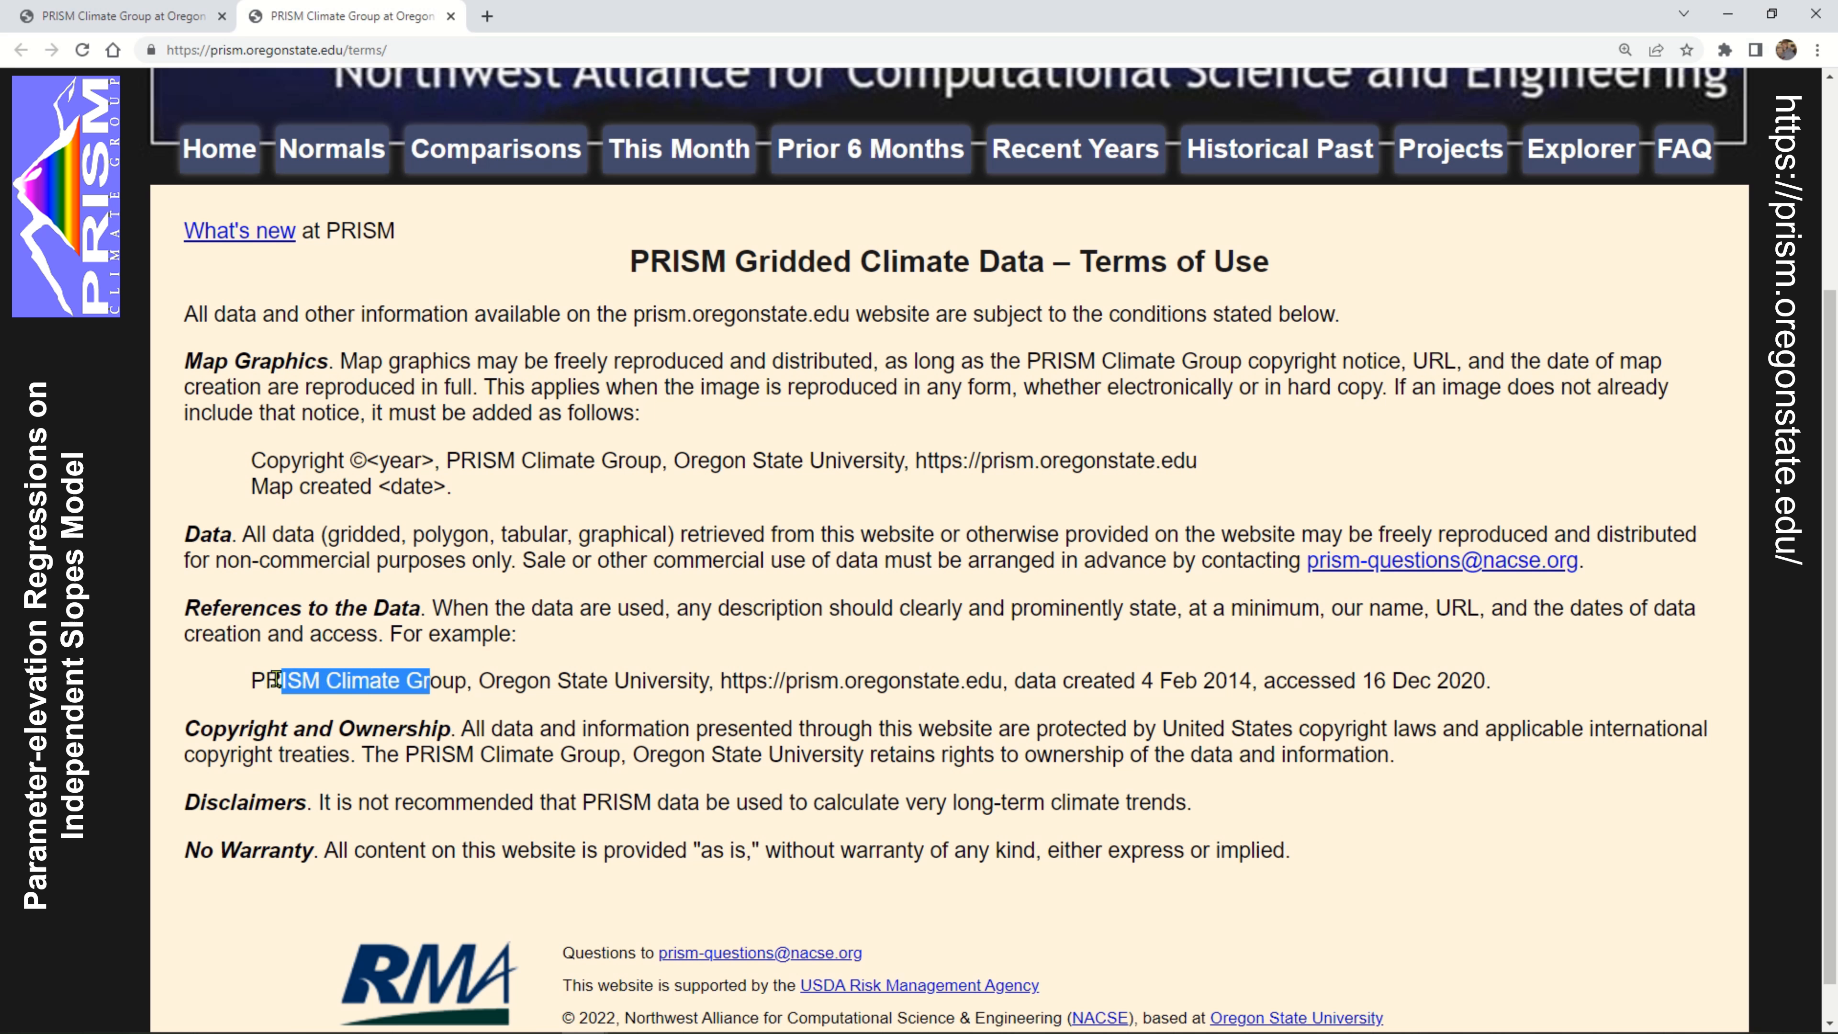
left_click(276, 681)
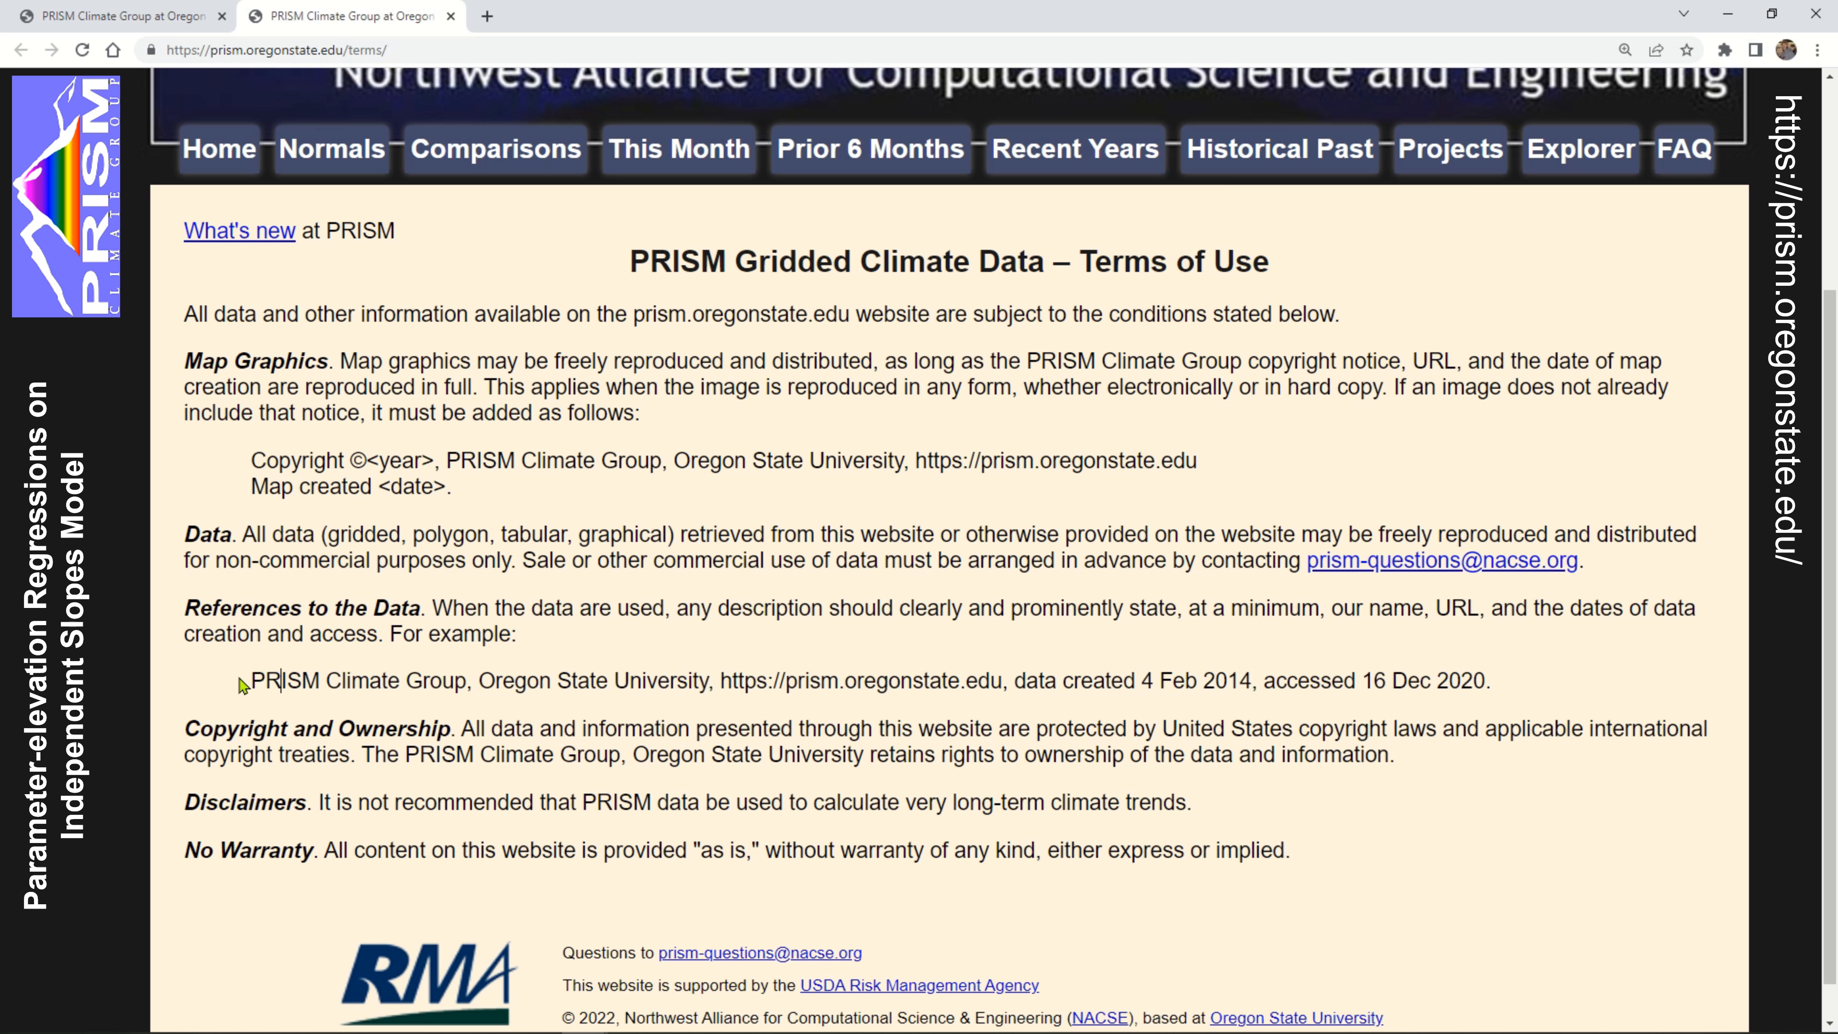
Return to the PRISM home page and review its data section descriptions down to Data Explorer
left_click(219, 152)
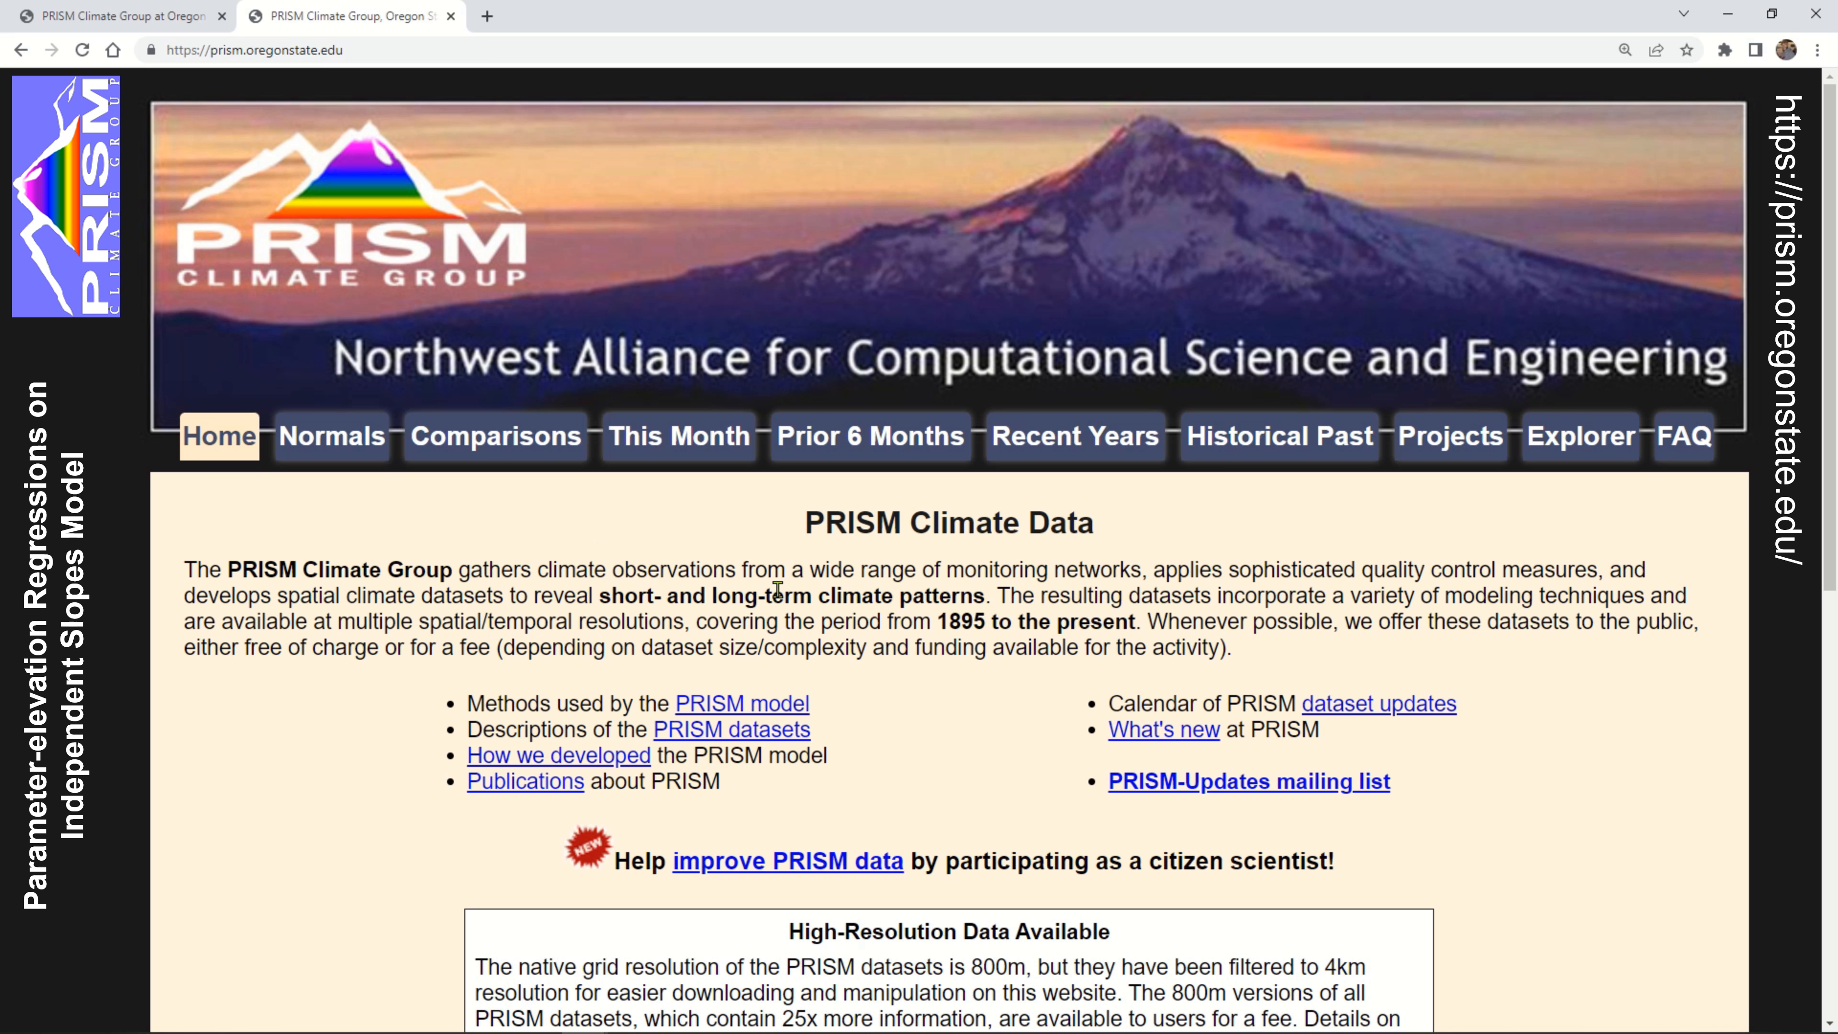
scroll(778, 589, "down", 5)
scroll(1176, 709, "down", 3)
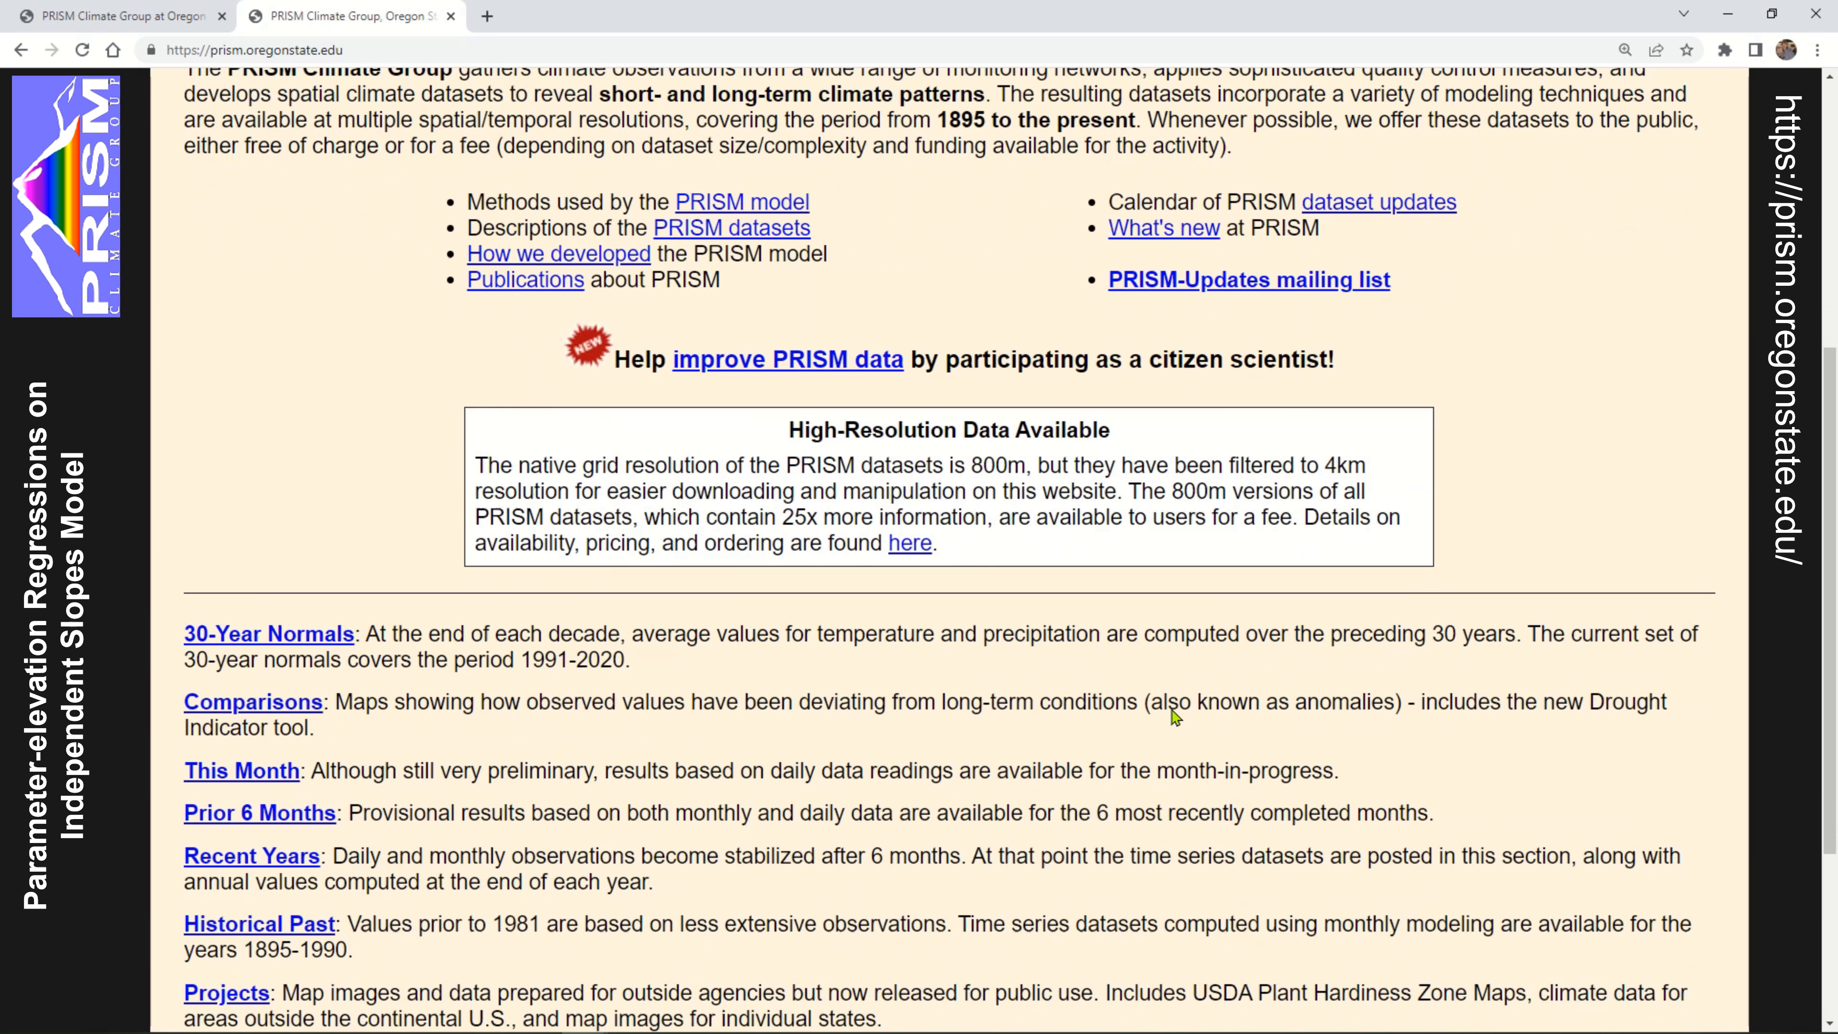
scroll(680, 713, "down", 1)
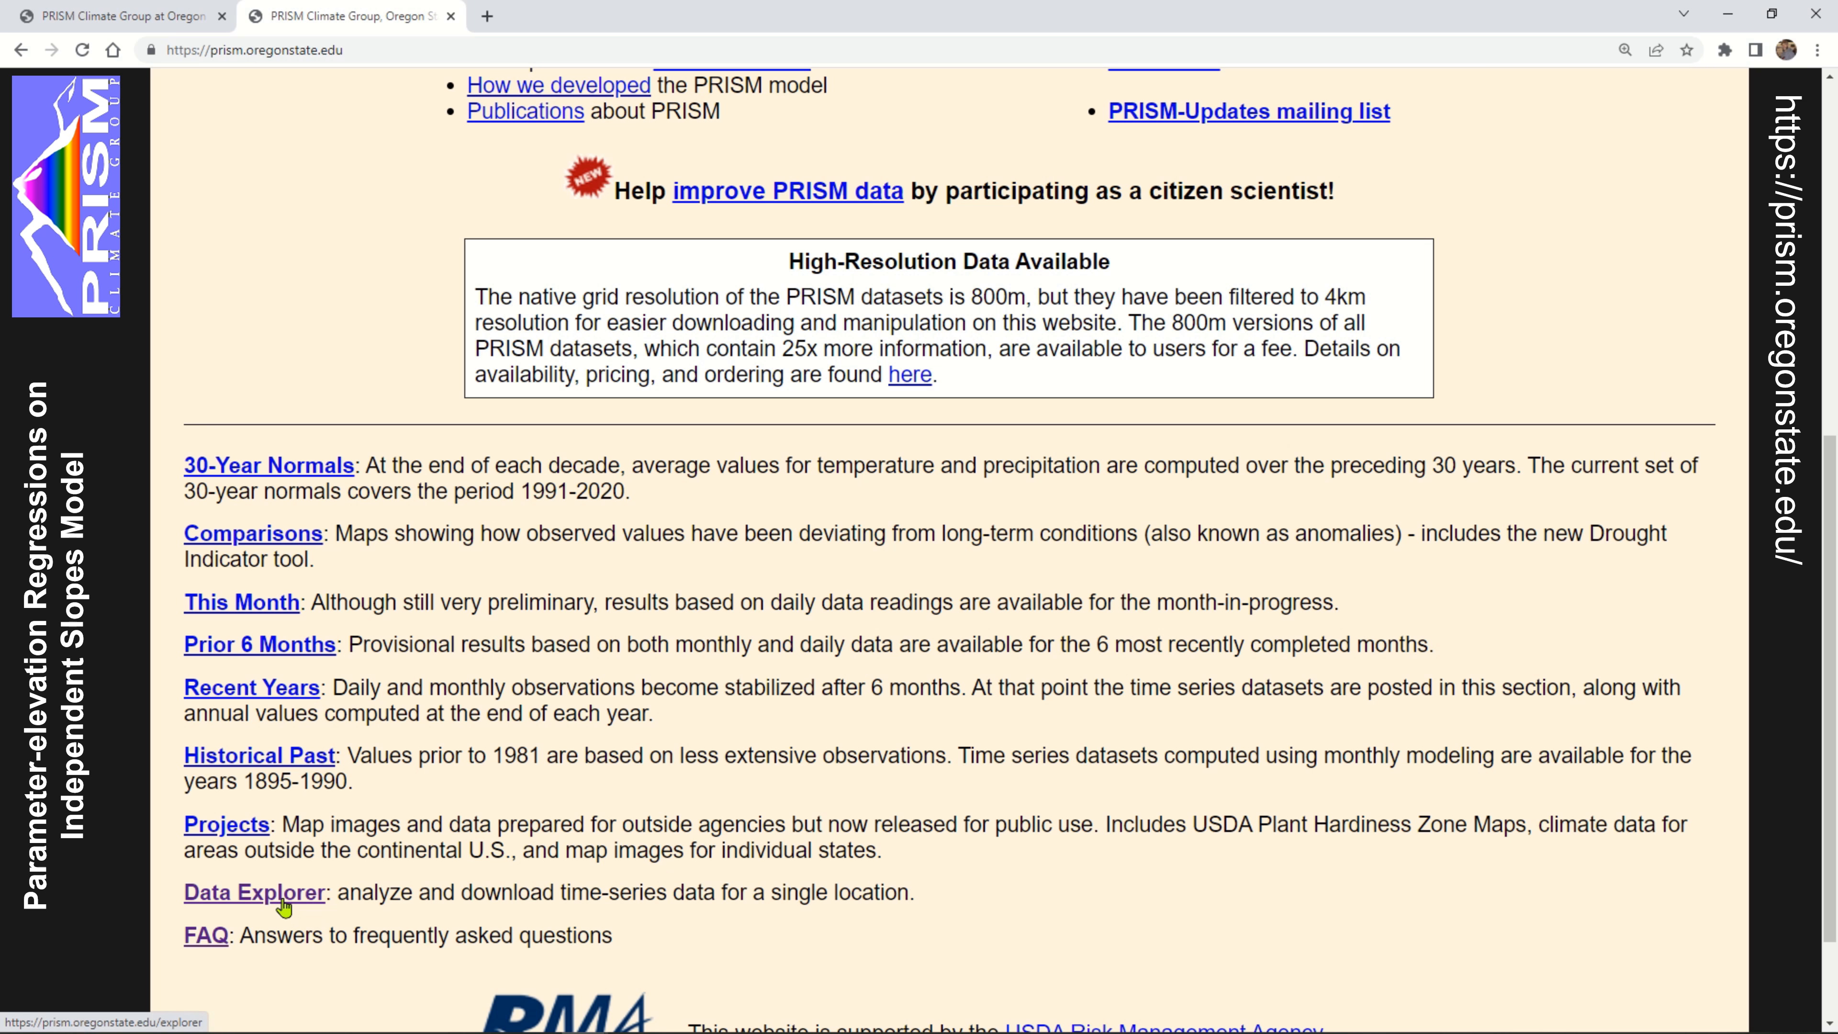
scroll(1440, 934, "up", 3)
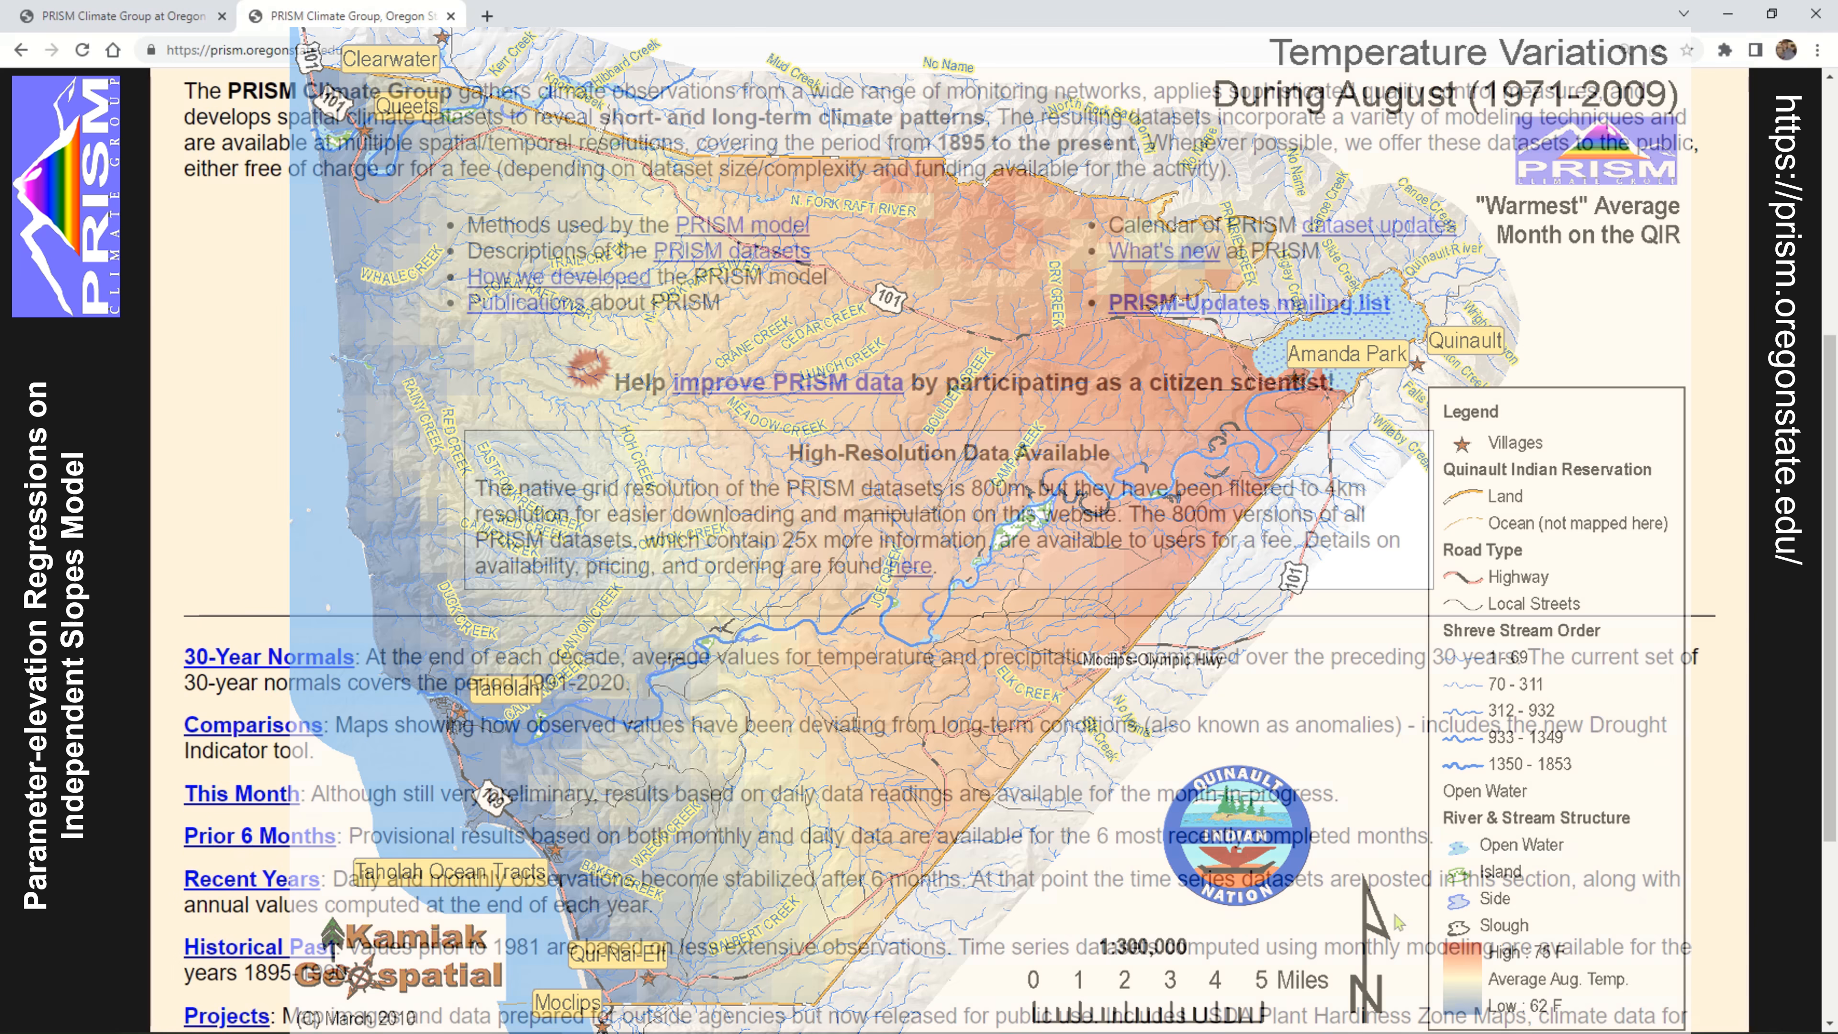
scroll(1398, 923, "up", 3)
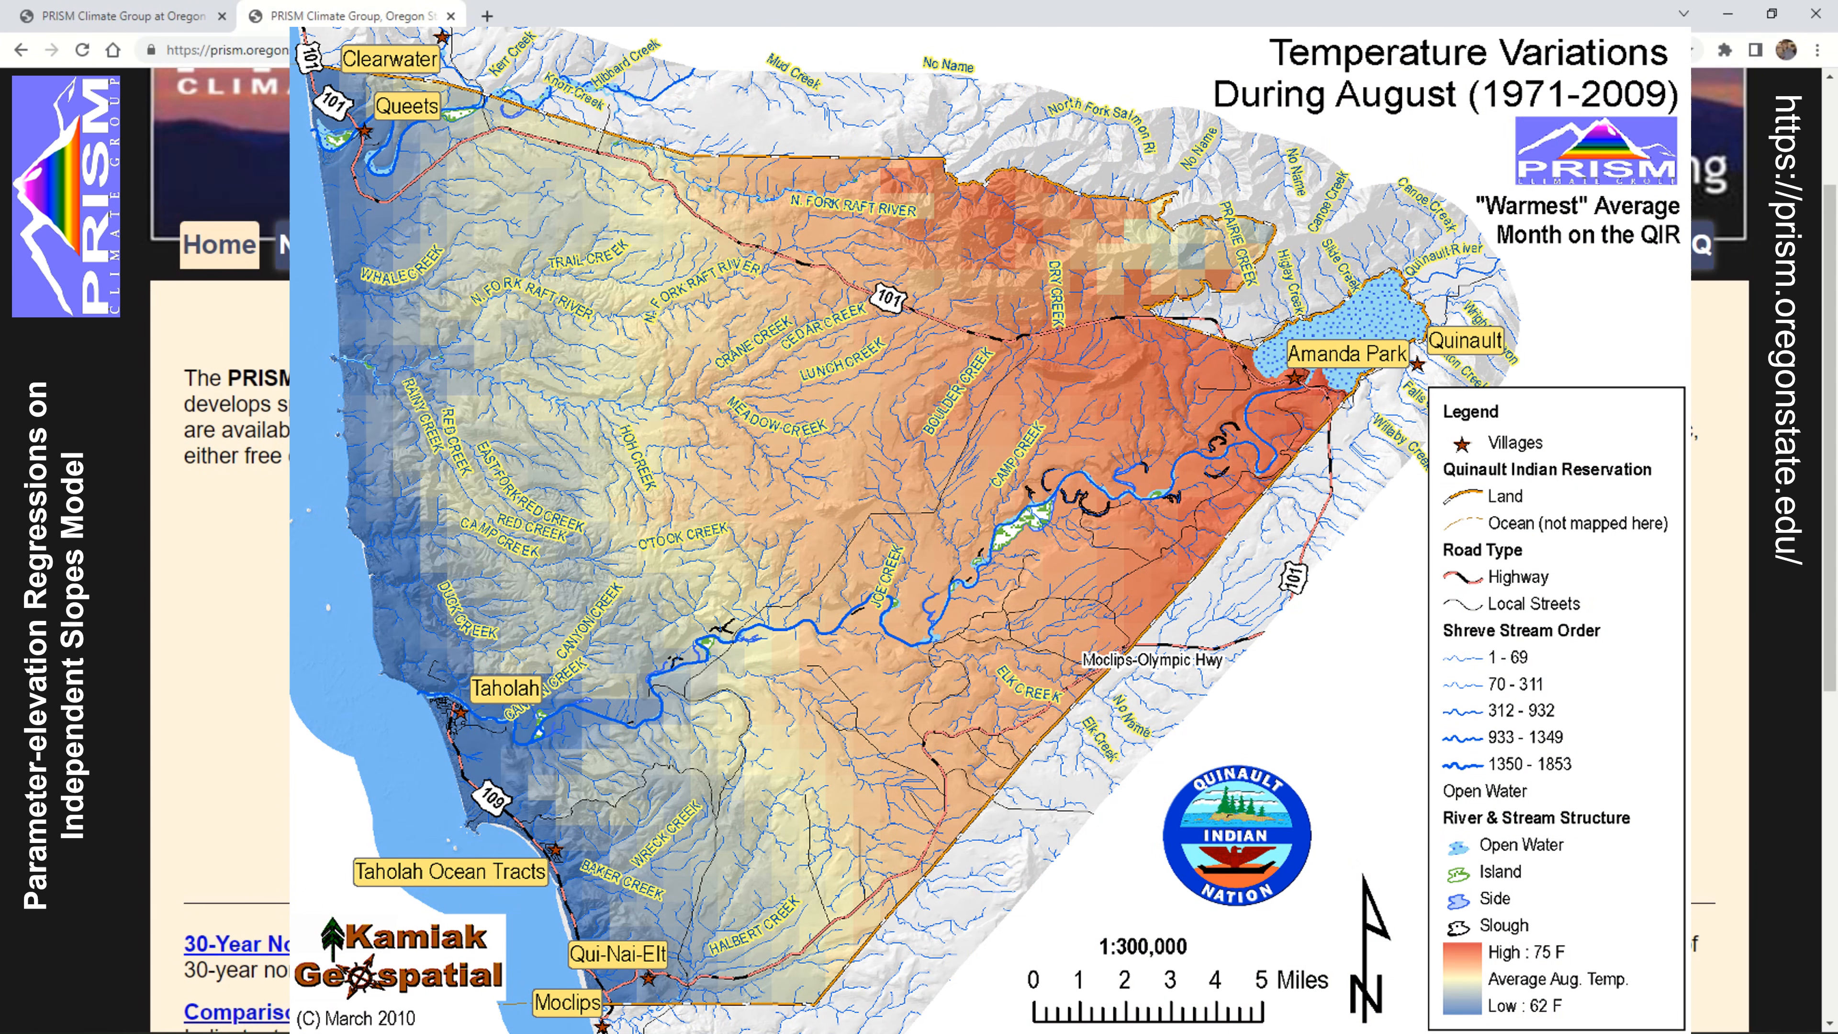
scroll(918, 543, "up", 3)
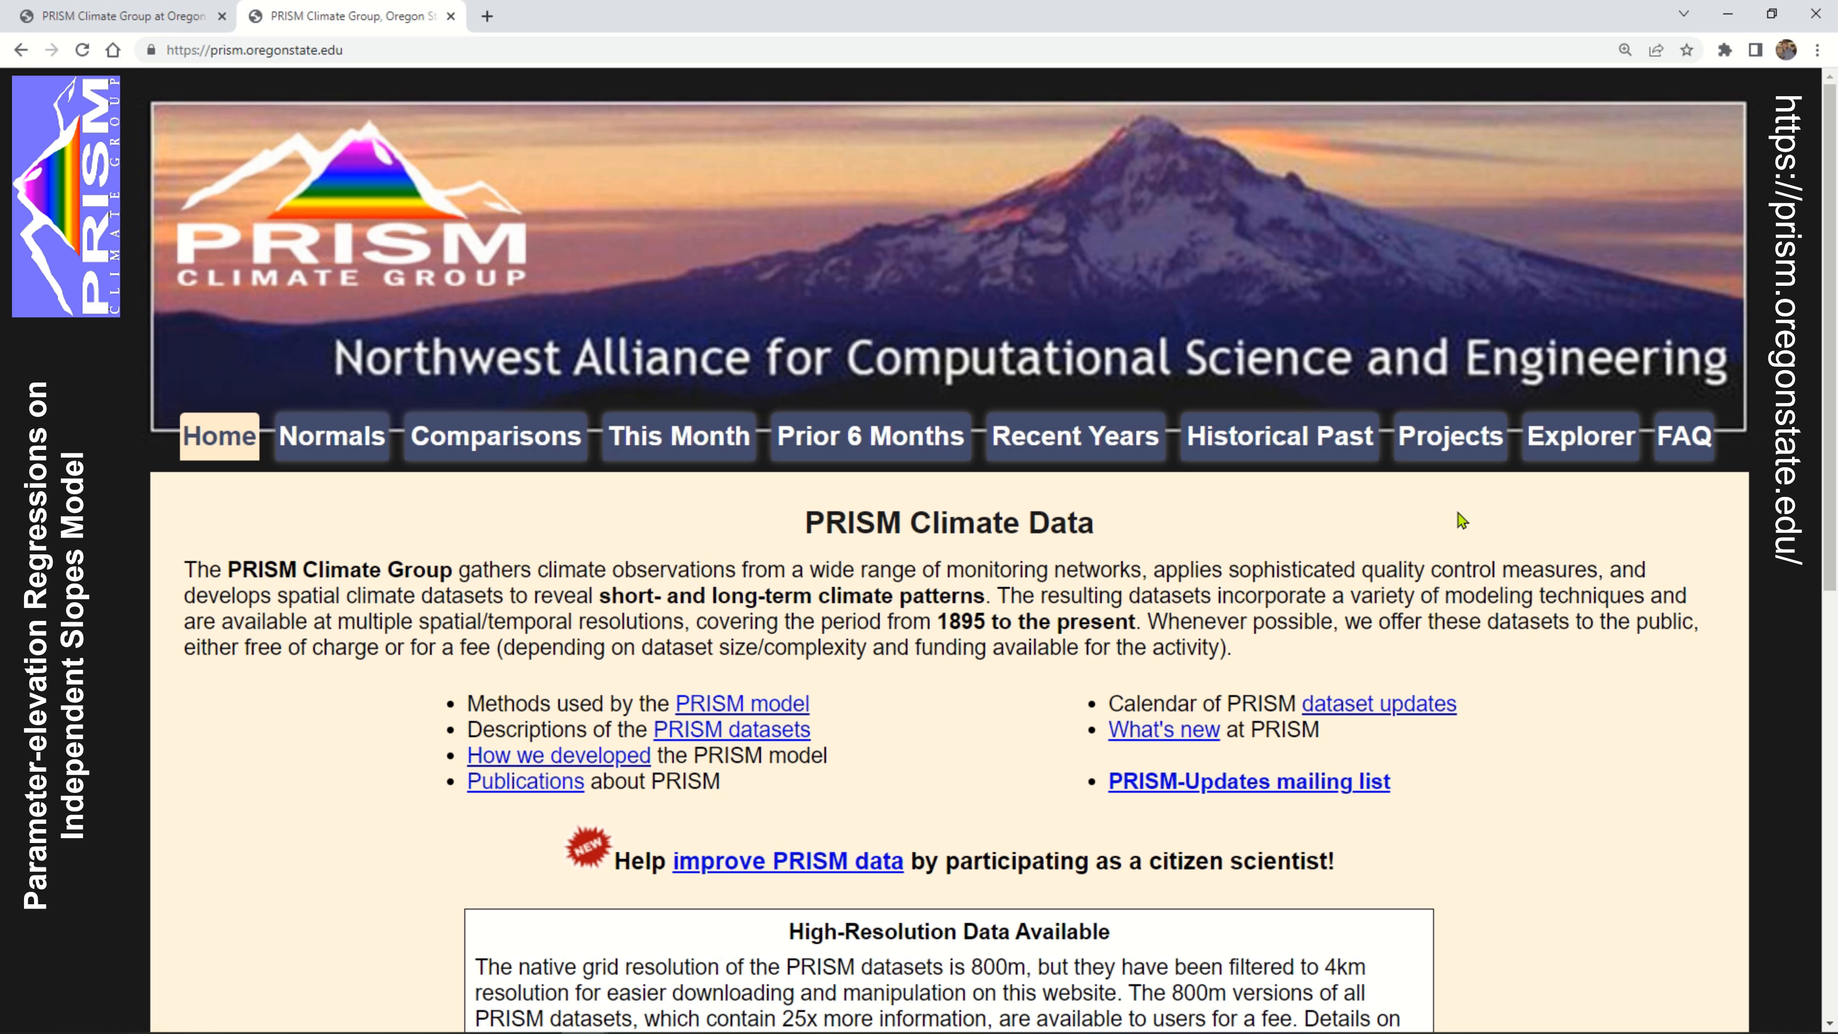
Open the Explorer page for single-location time series values and go through its introductory notes down to the Location section
left_click(1567, 438)
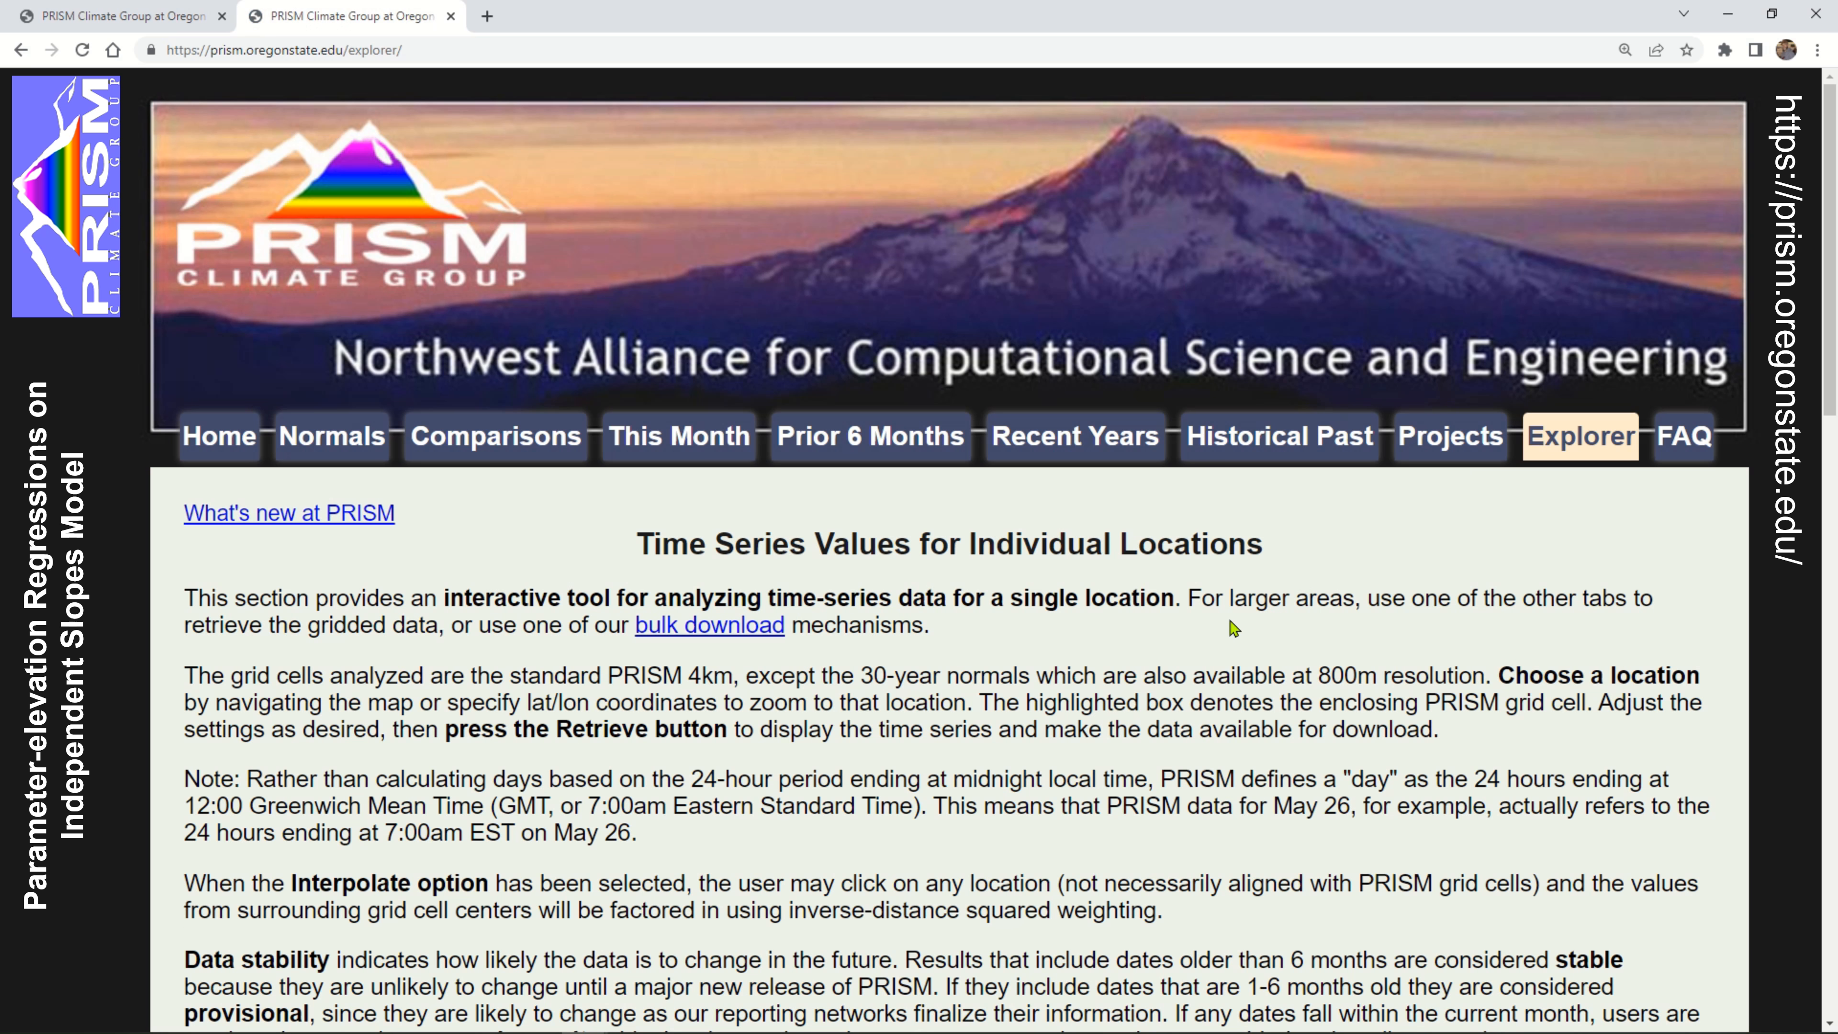
scroll(1228, 628, "down", 2)
scroll(1228, 628, "down", 2)
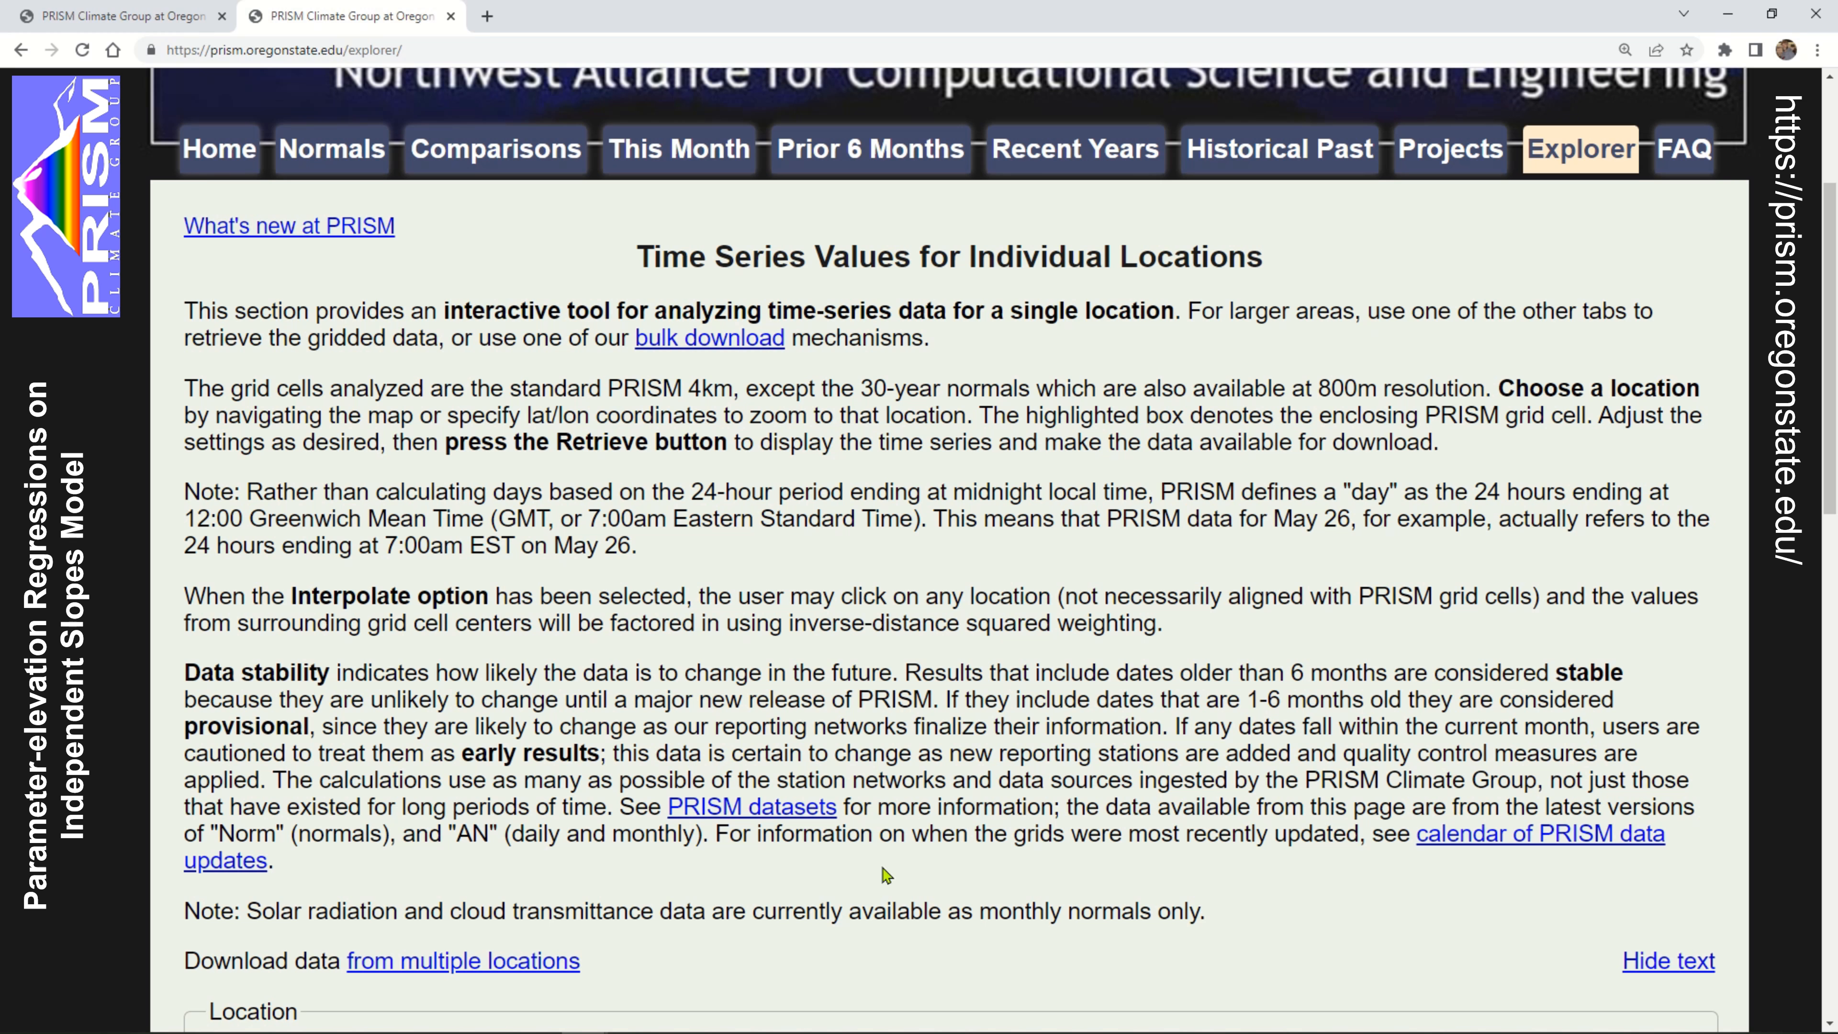
Hide the page's explanatory text and frame the location map on the northwestern United States around the selected cell
left_click(1678, 966)
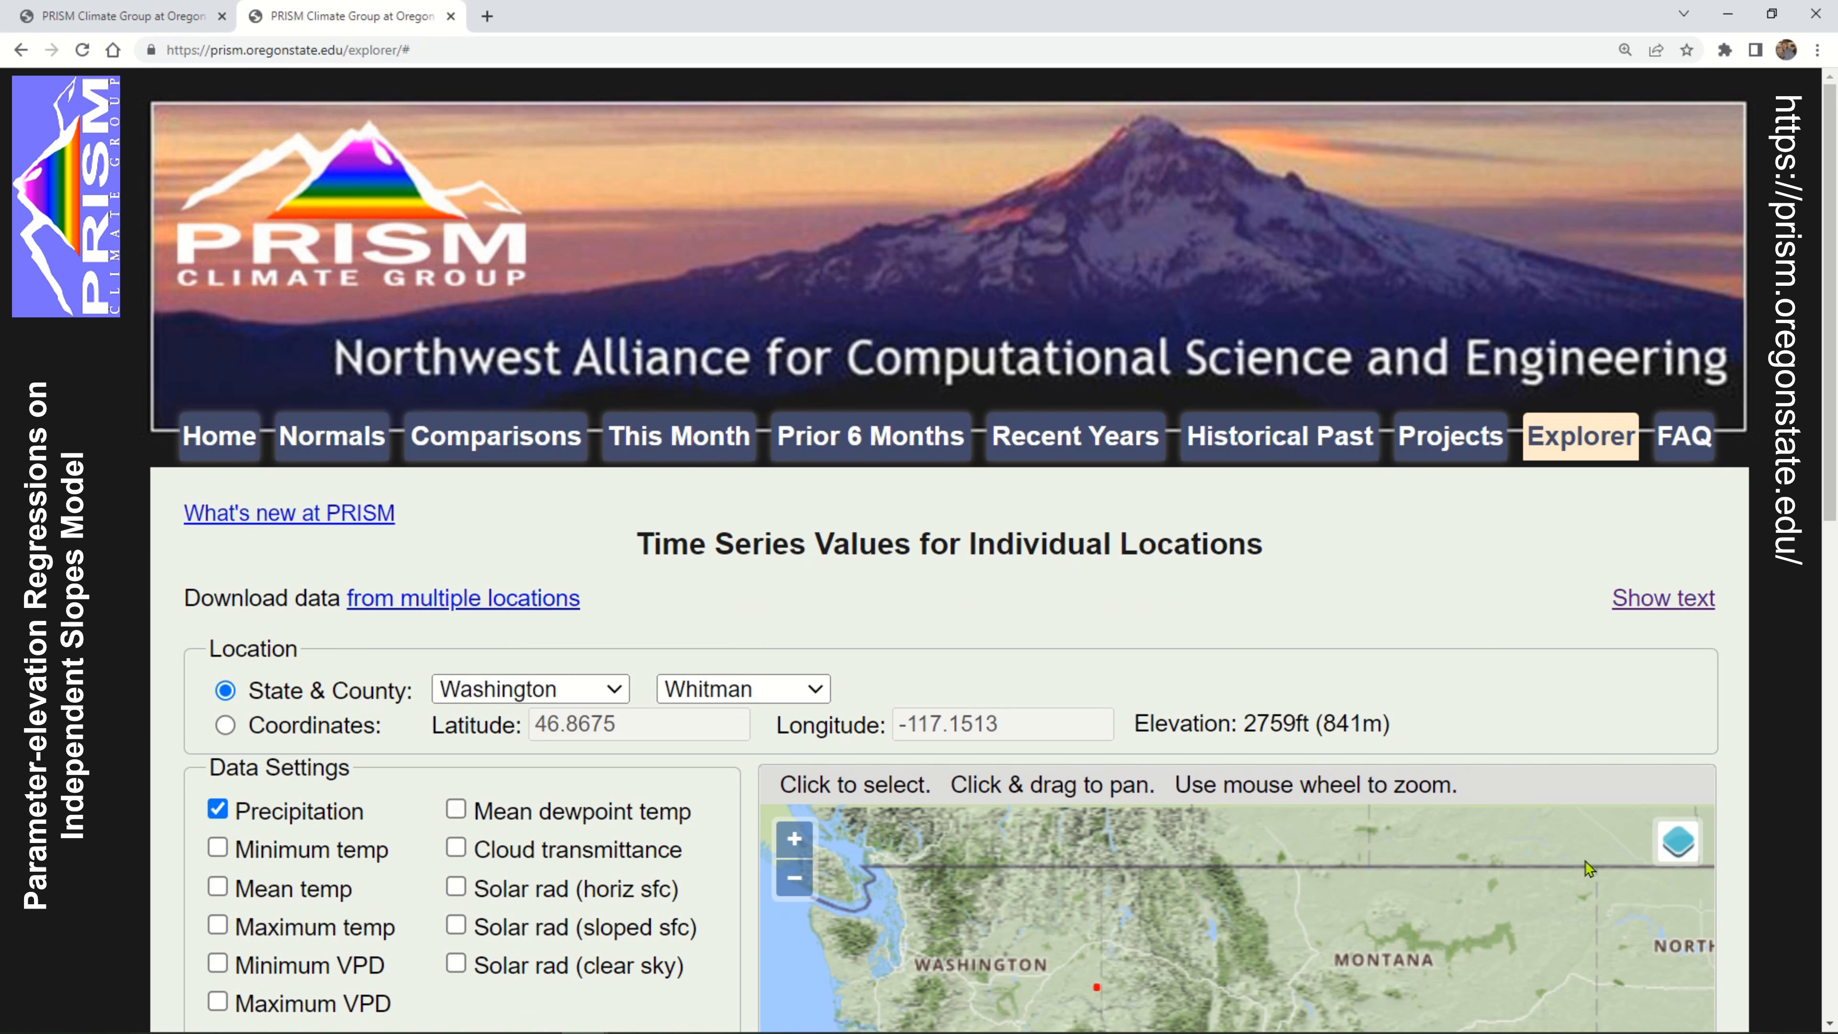
scroll(1637, 718, "down", 2)
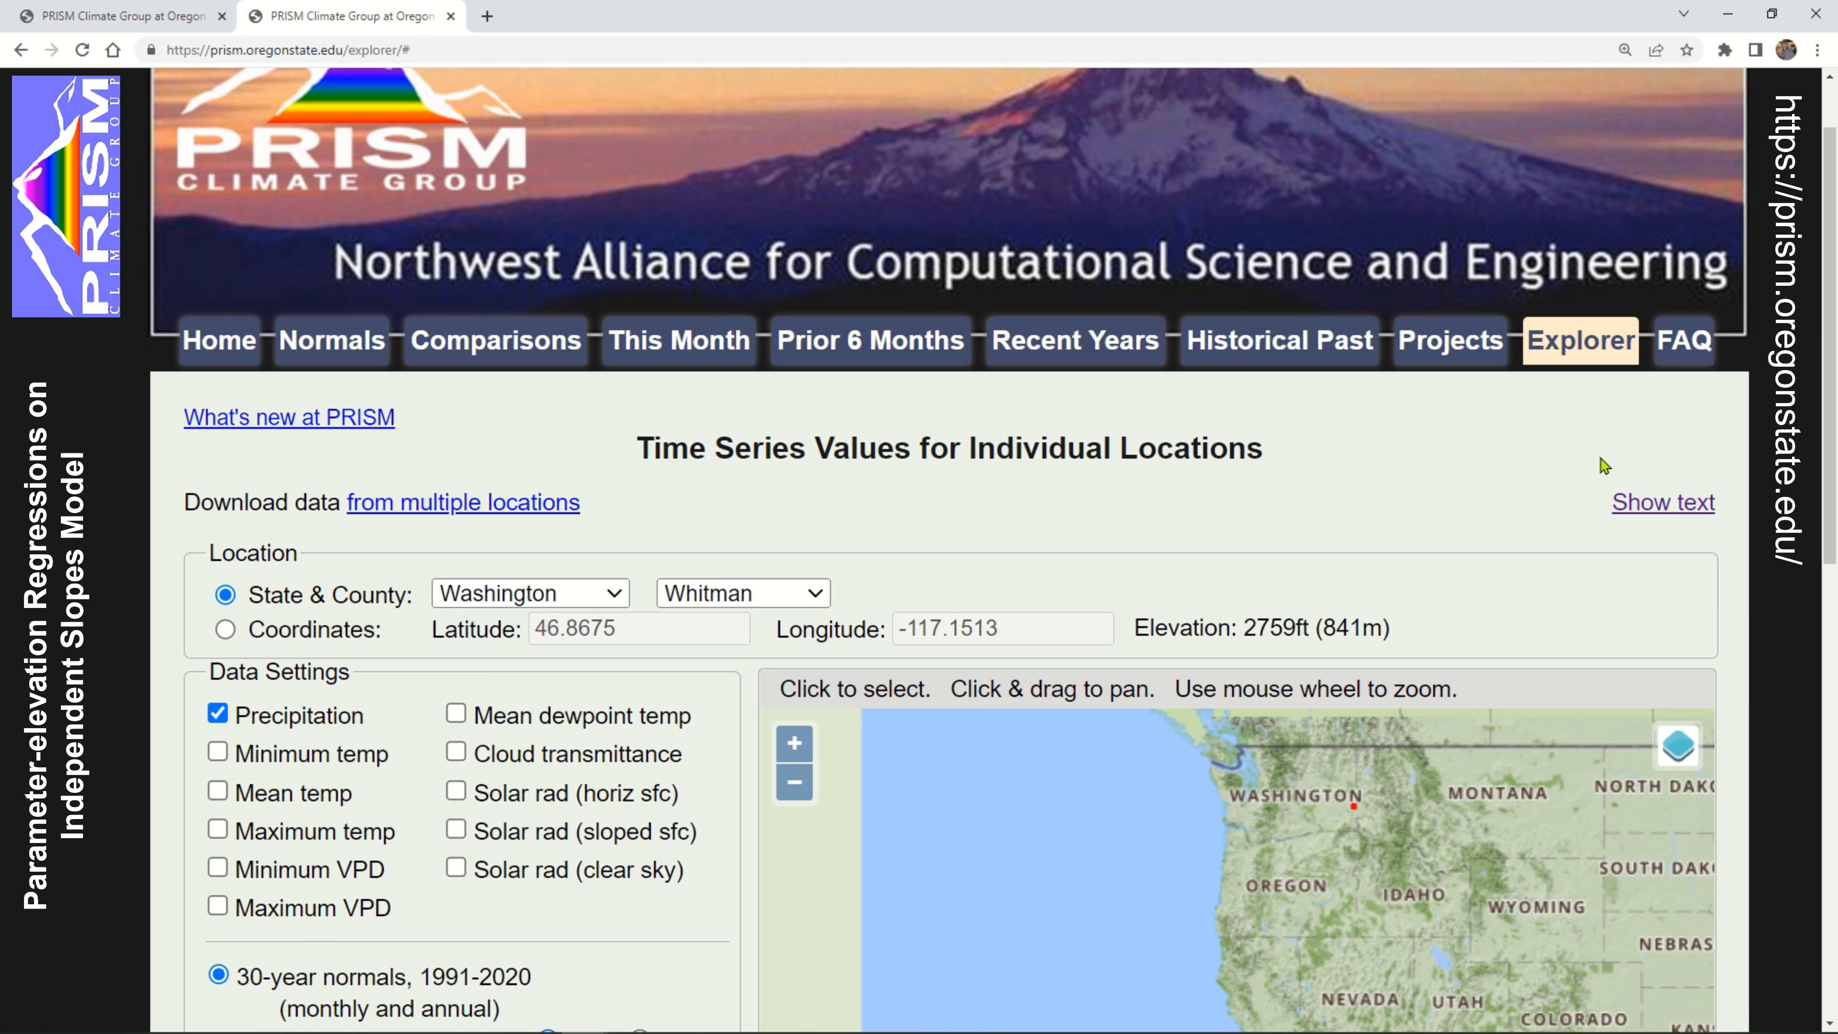
scroll(1567, 563, "down", 4)
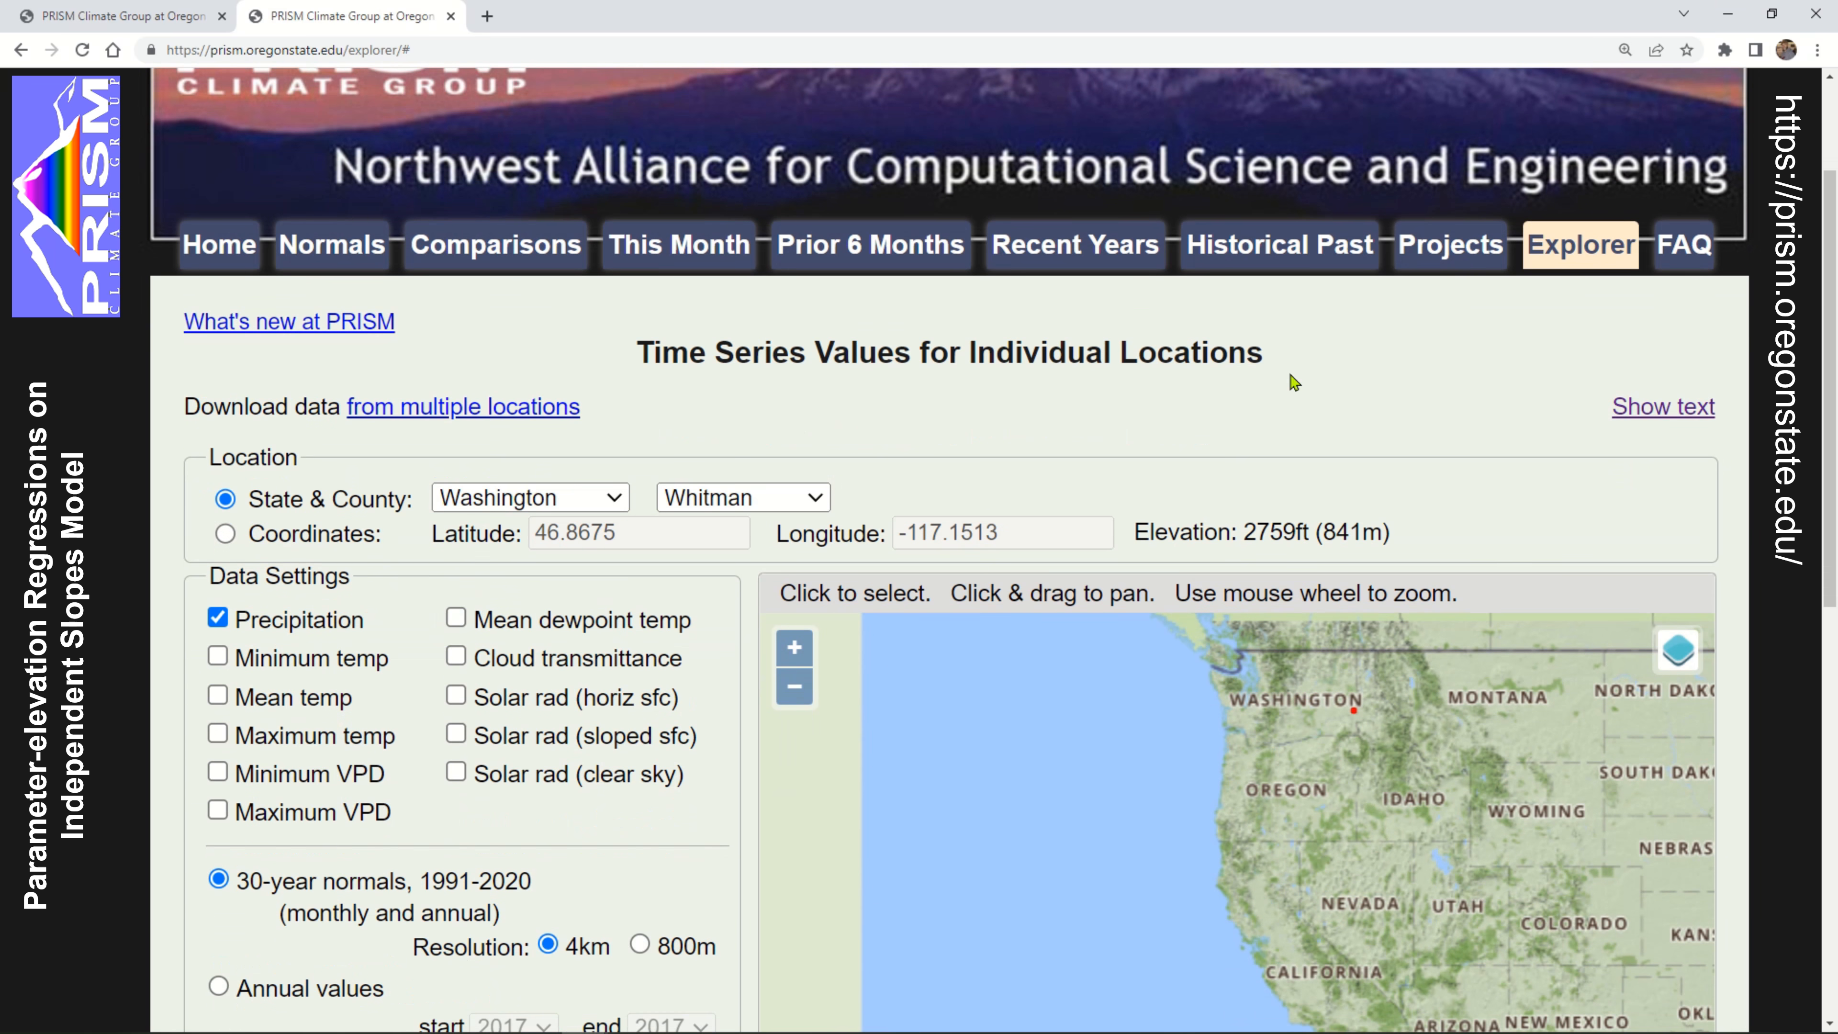
scroll(868, 278, "down", 2)
left_click_drag(1430, 500, 1108, 501)
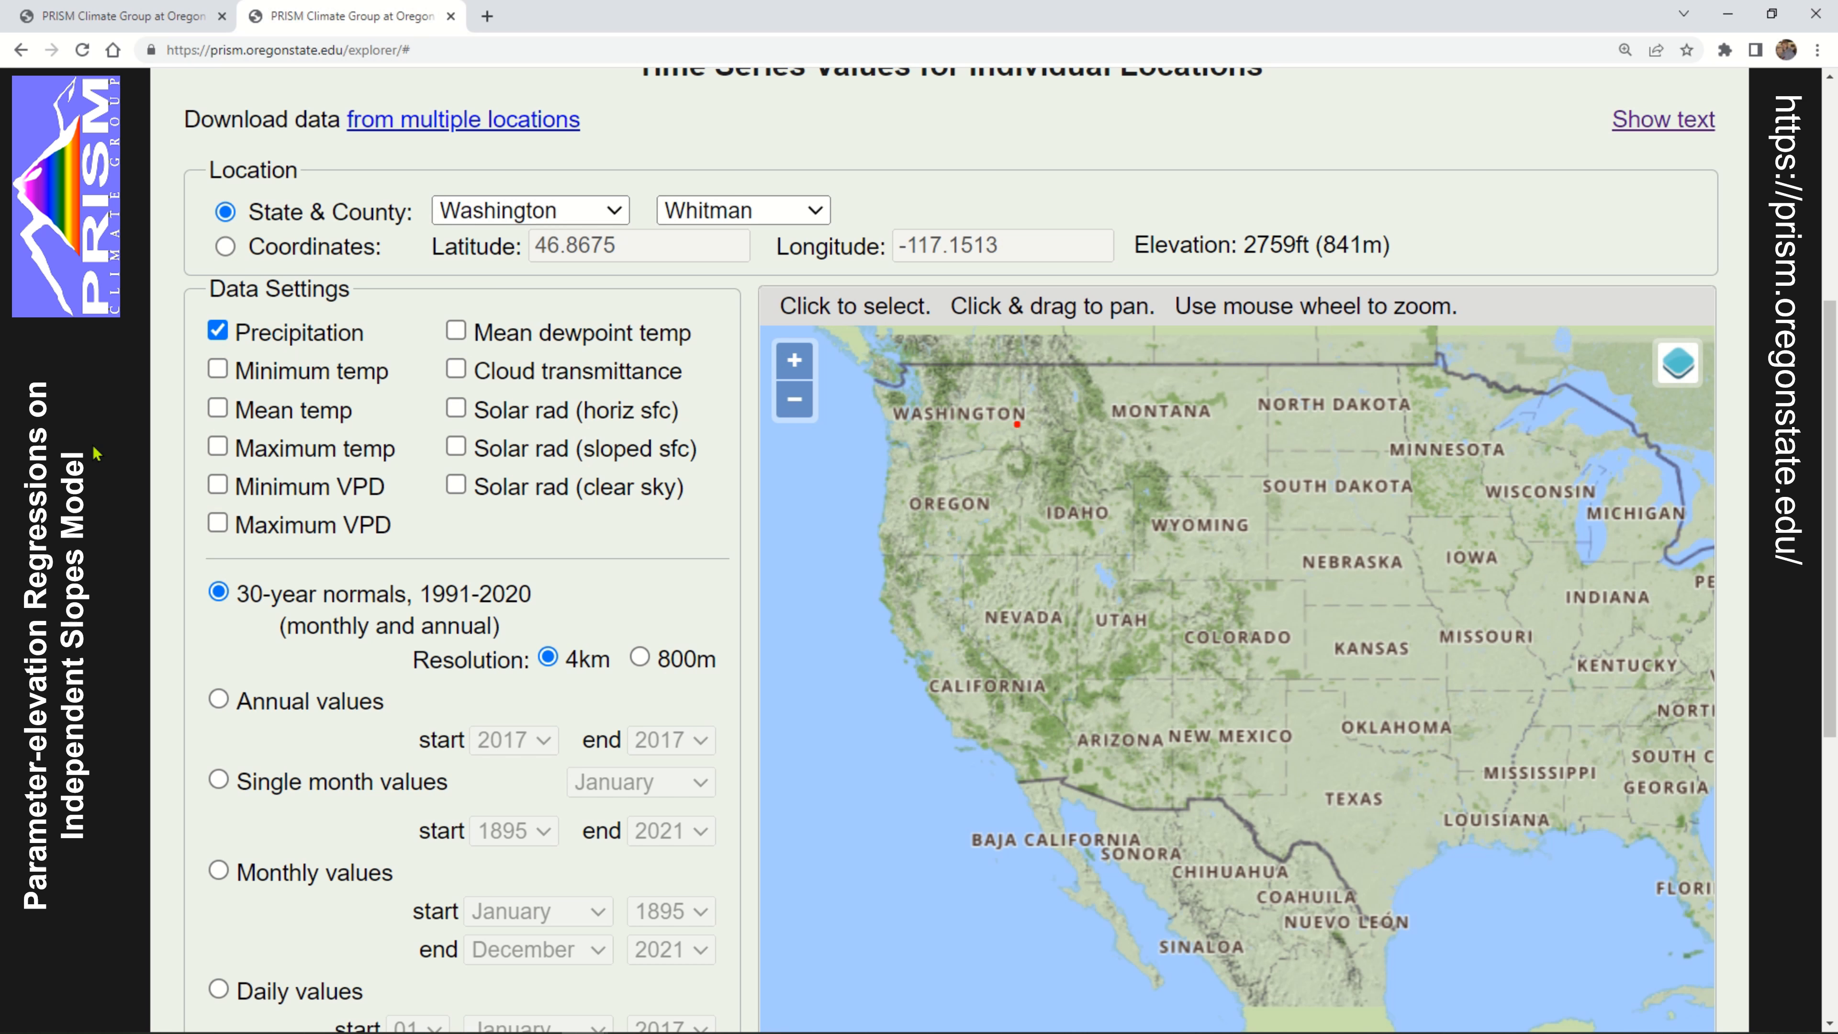
scroll(865, 452, "up", 1)
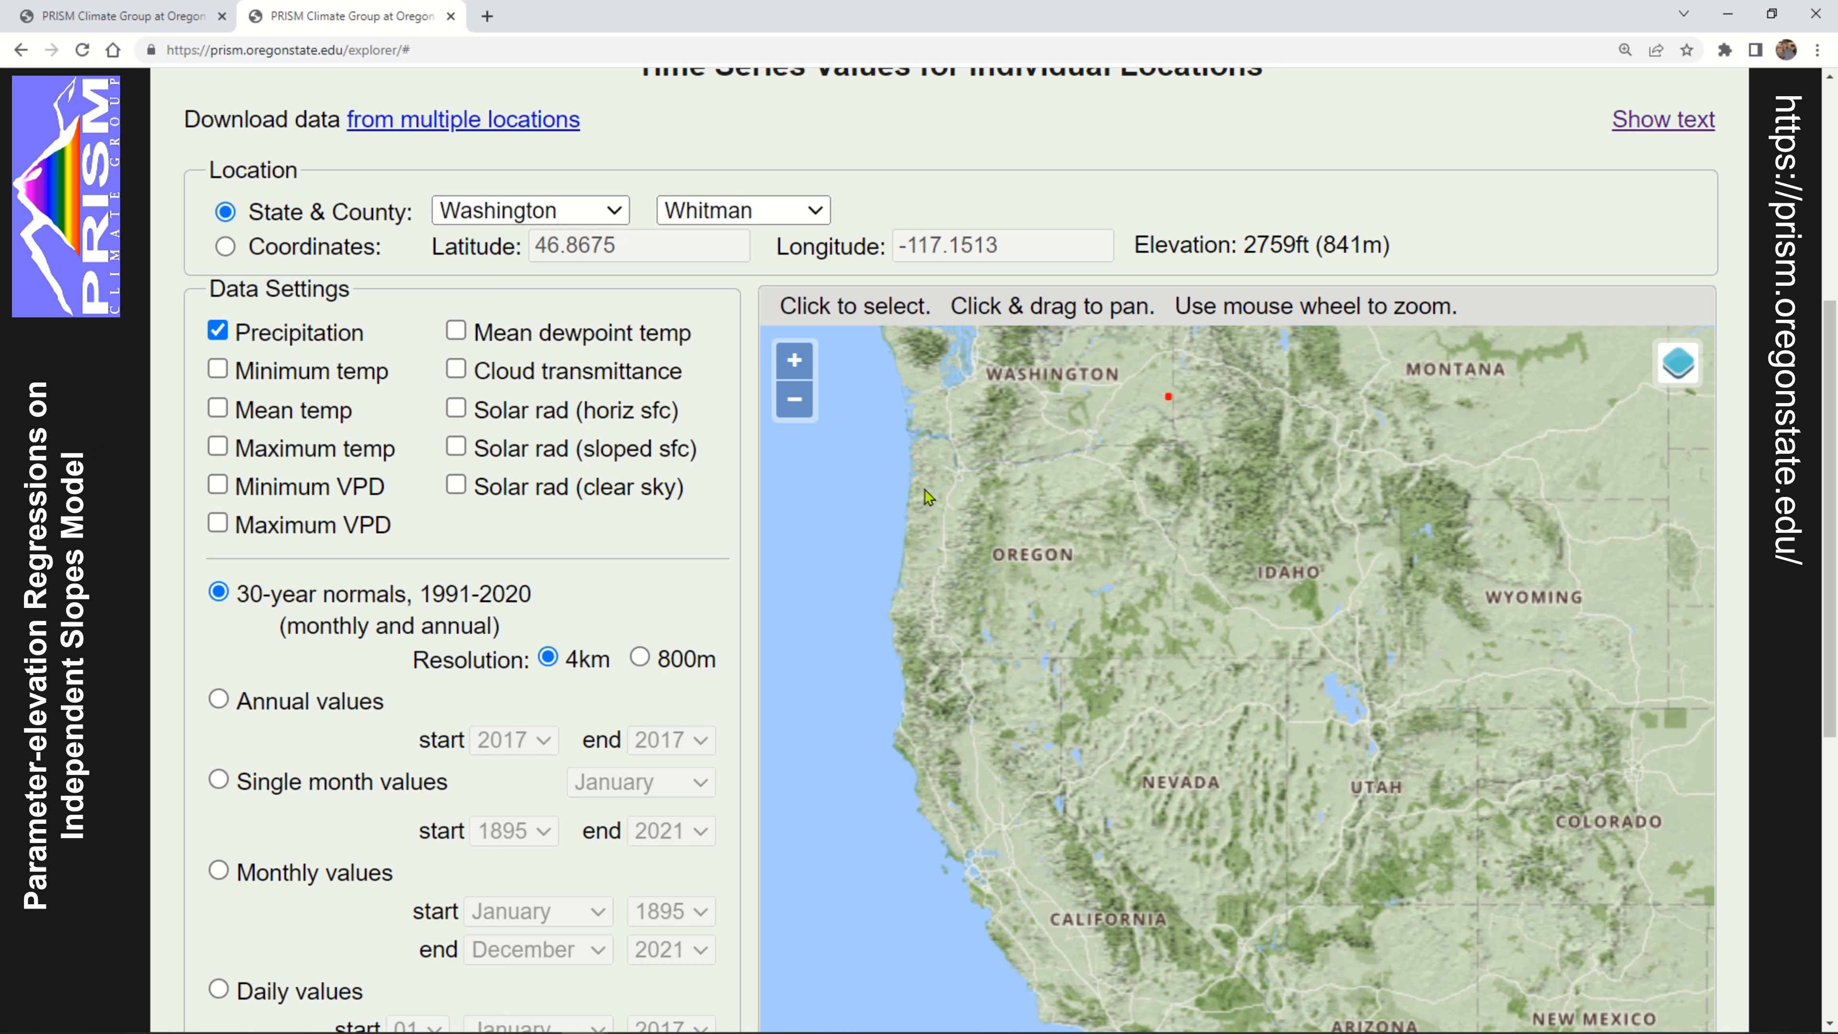
left_click_drag(1062, 460, 1041, 534)
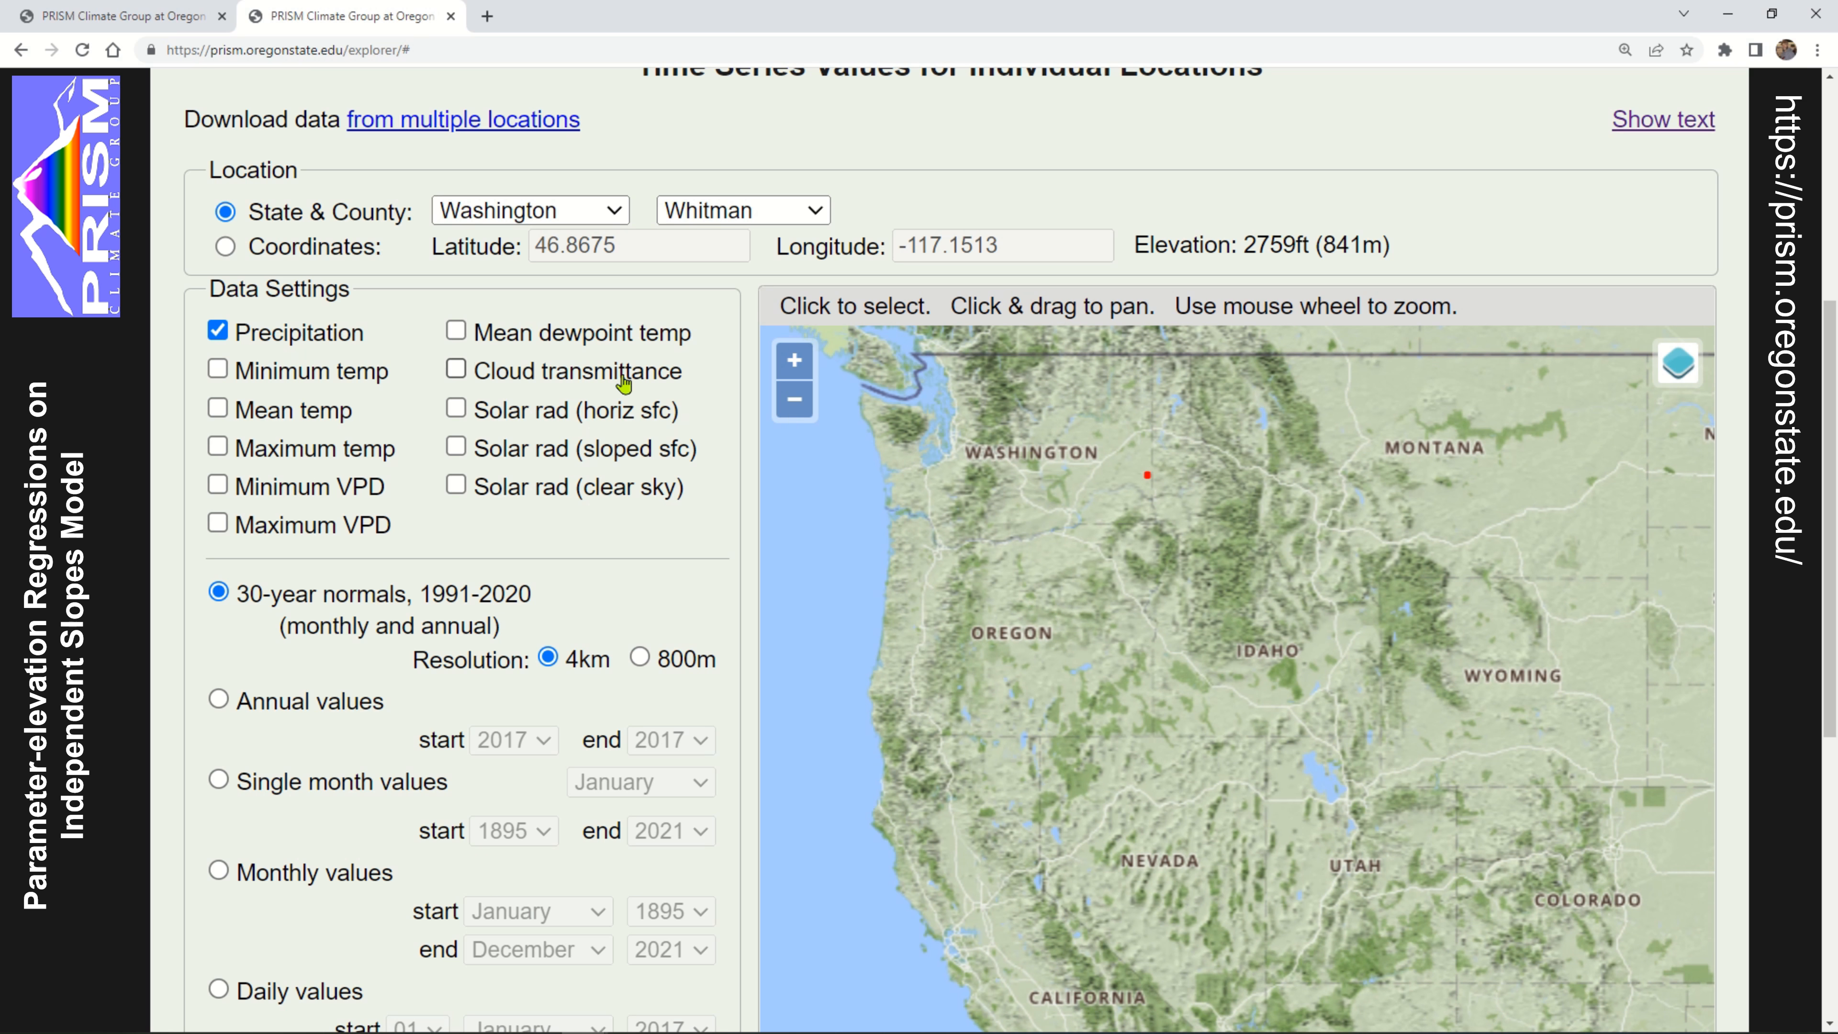
Look through the state and county choices for the location, keeping Washington and Whitman selected
left_click(551, 212)
left_click(554, 213)
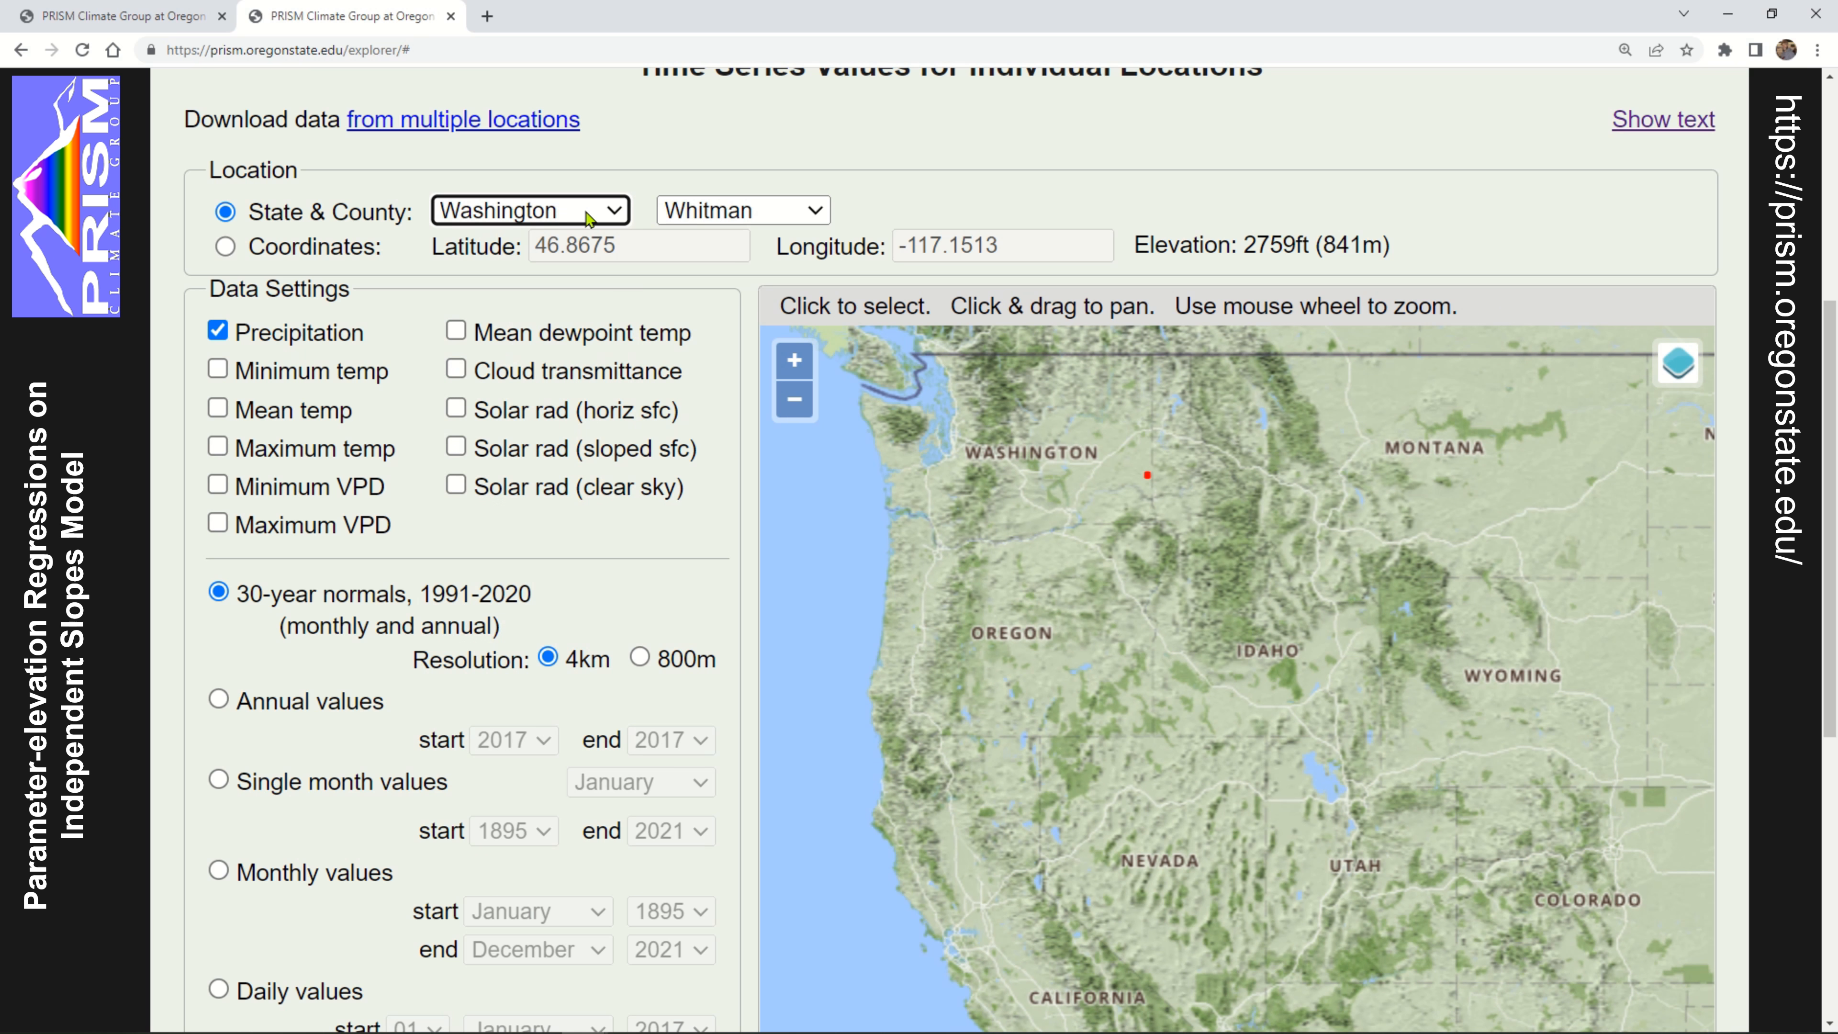
left_click(816, 210)
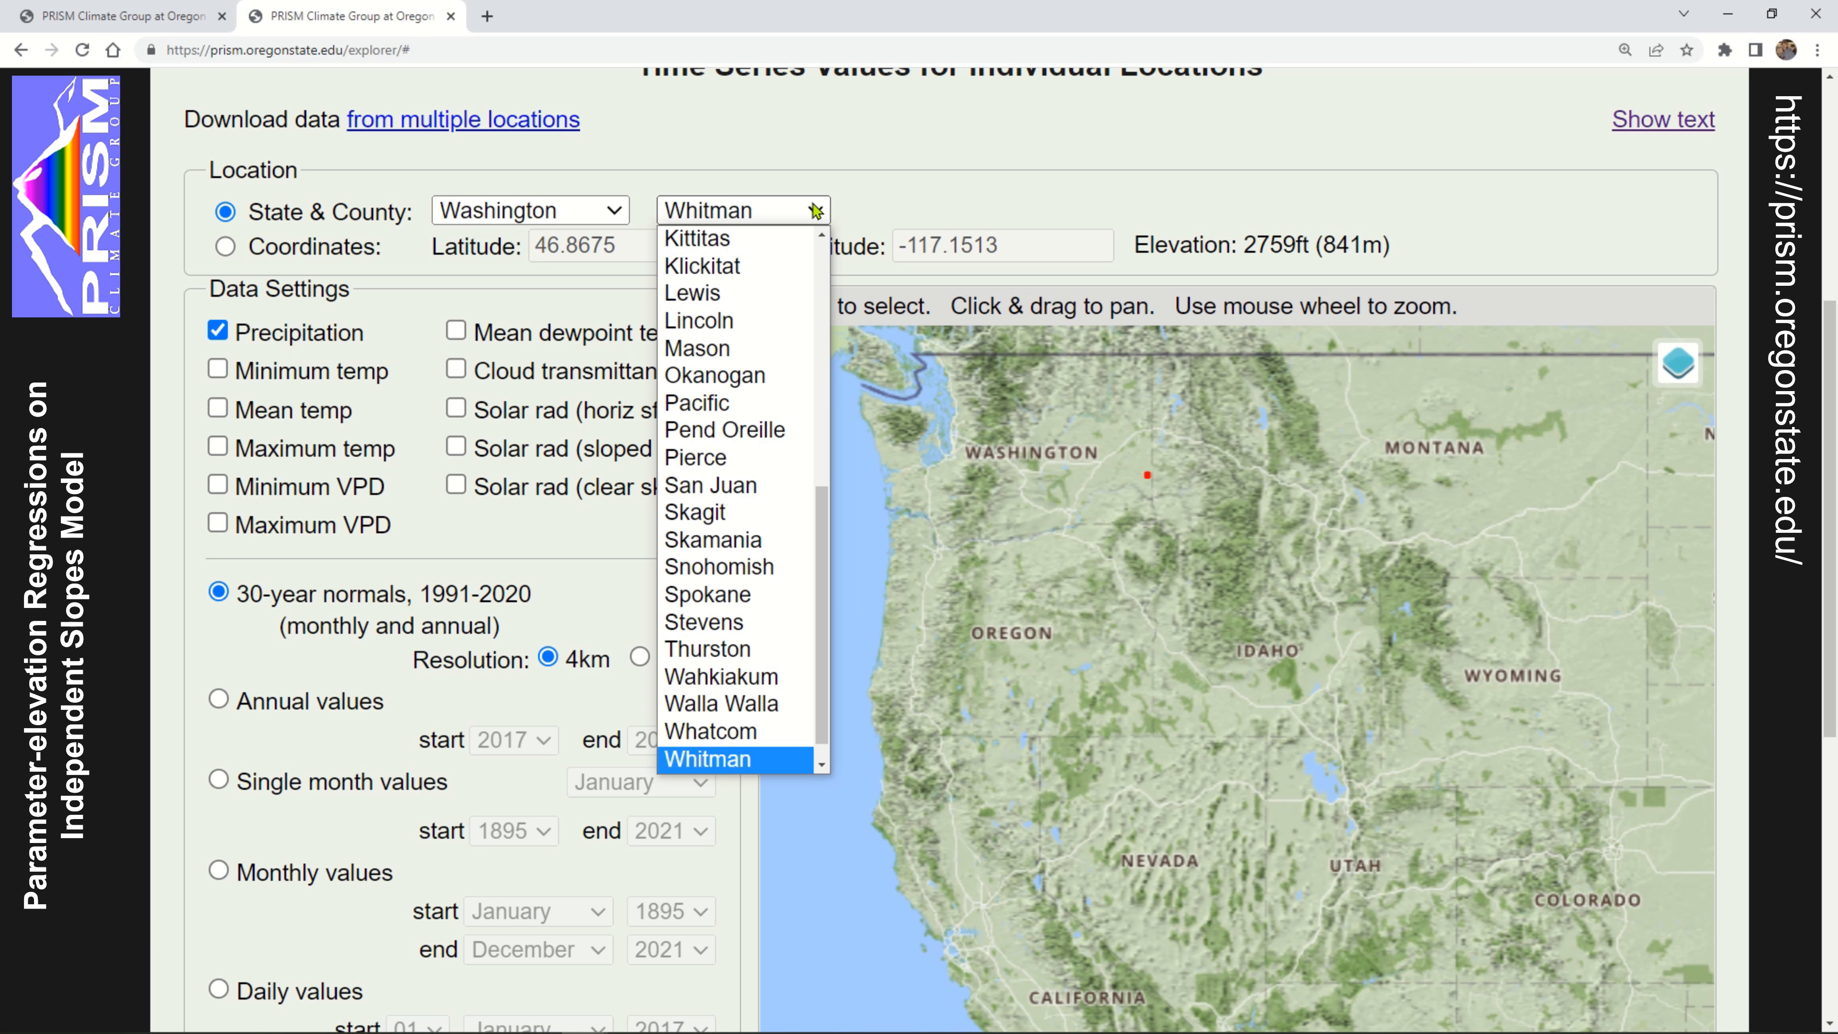
left_click(816, 210)
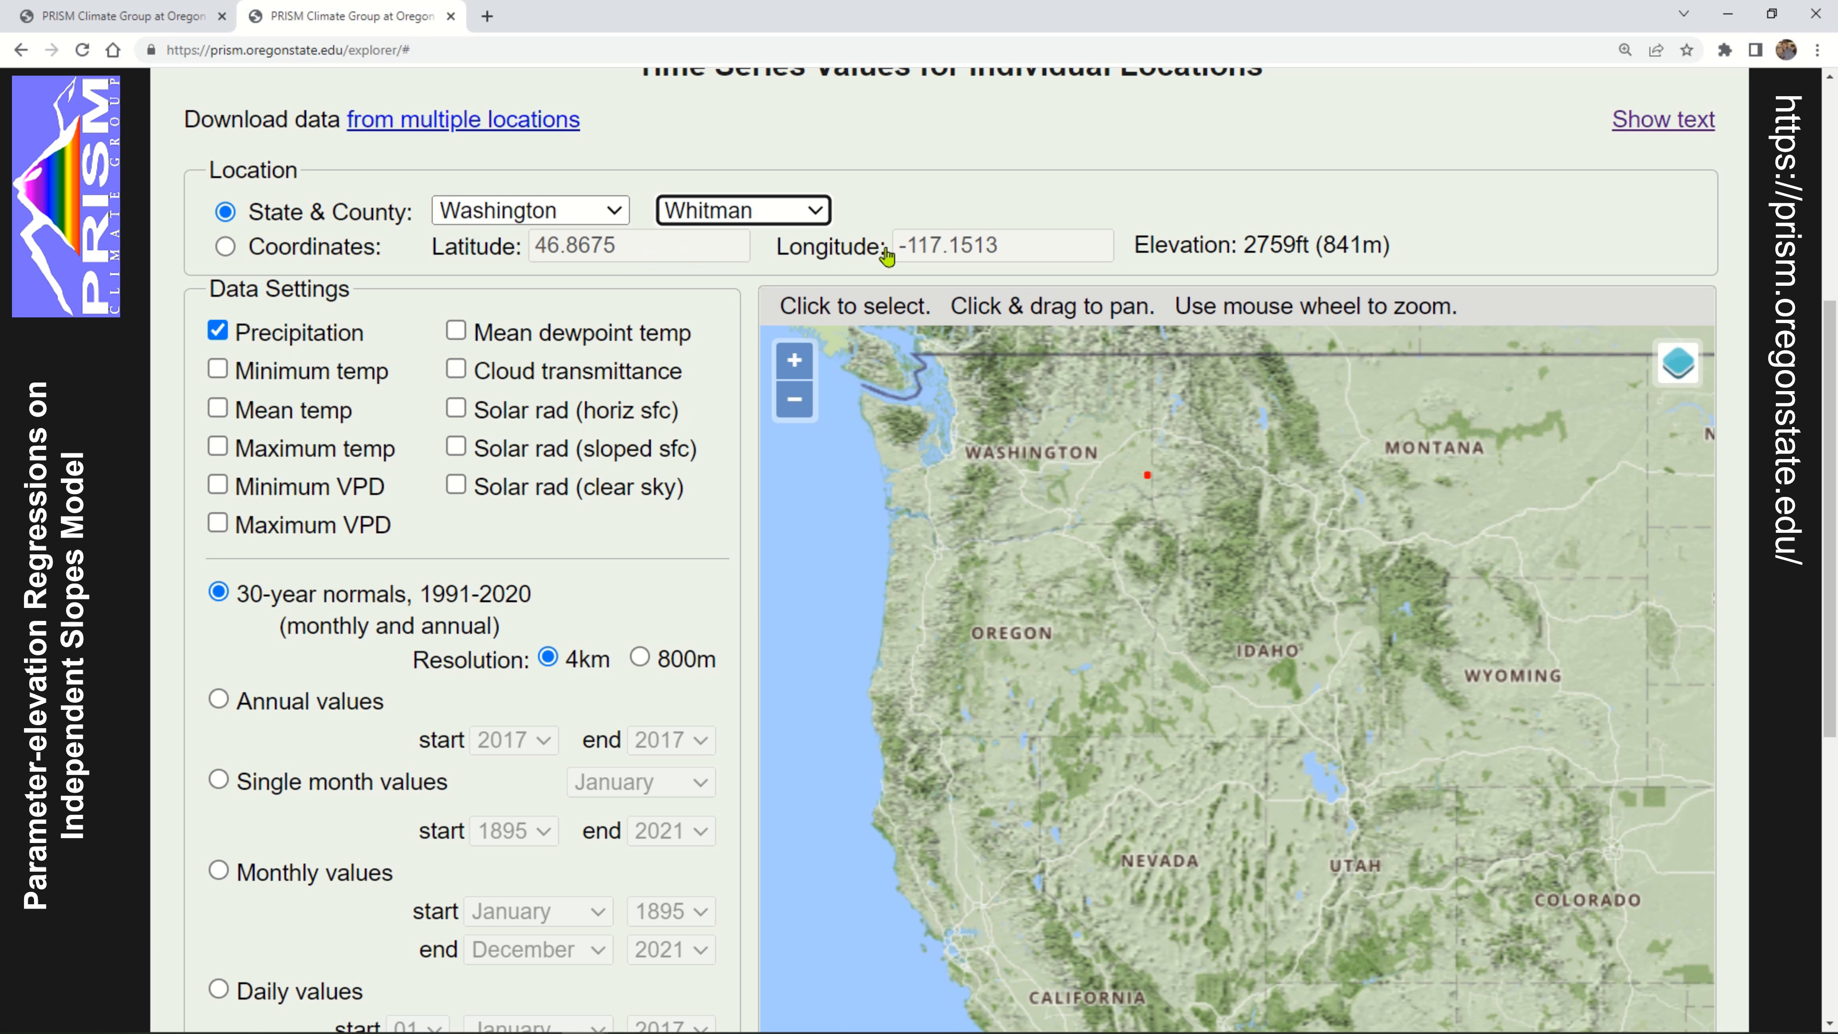
left_click(783, 210)
left_click(782, 212)
left_click(781, 211)
scroll(782, 212, "up", 2)
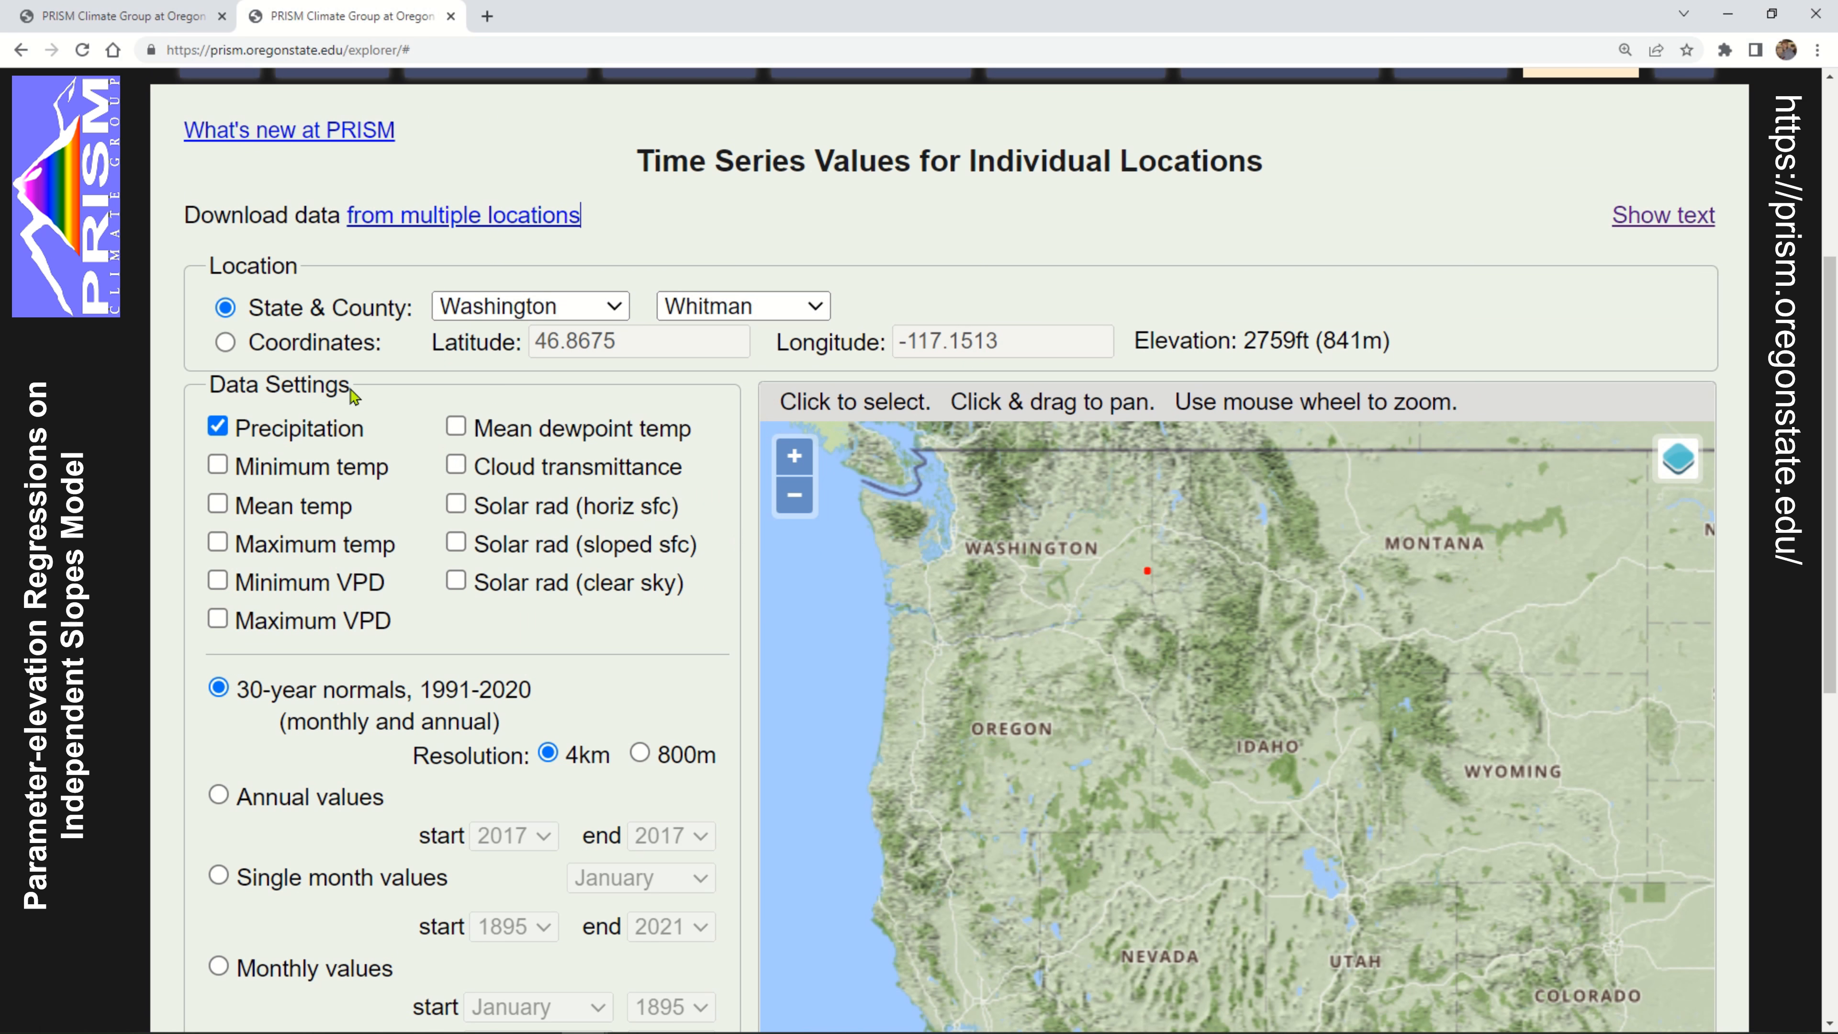
Switch the location method to Coordinates and zoom to the location at latitude 46.8675 and longitude -117.1513
left_click(225, 342)
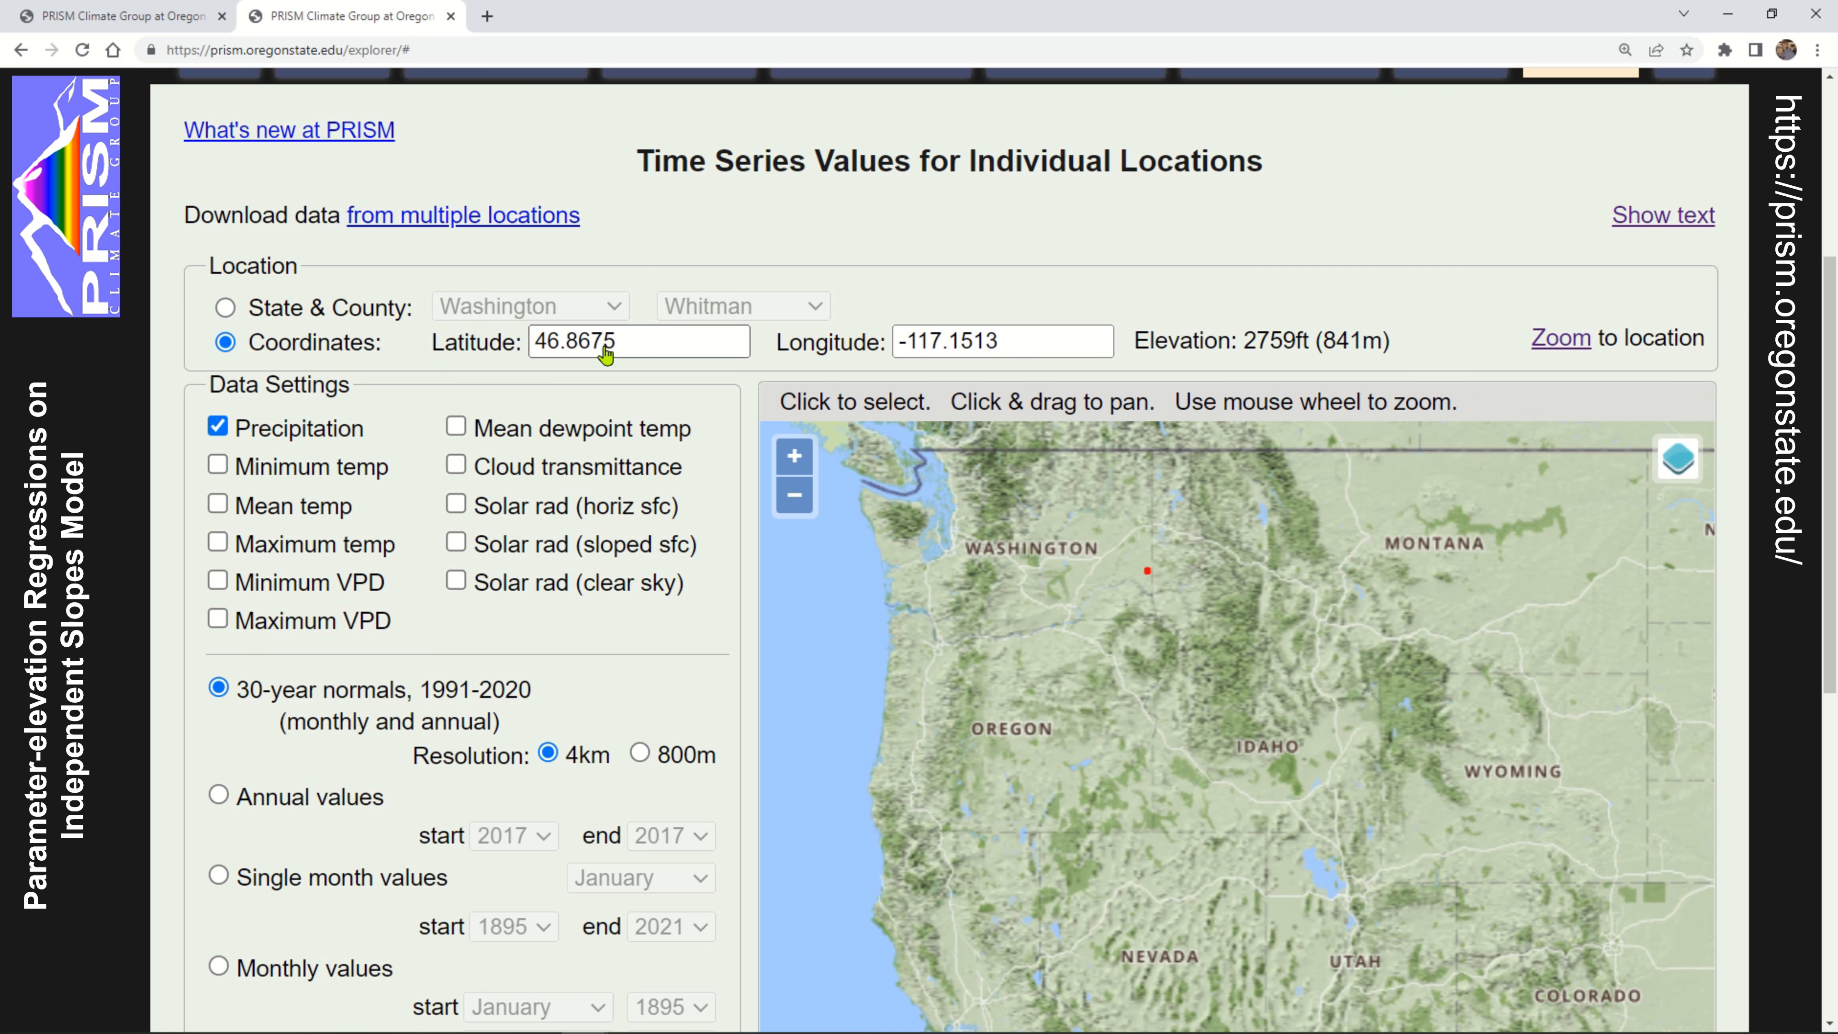
left_click(626, 344)
left_click(1017, 346)
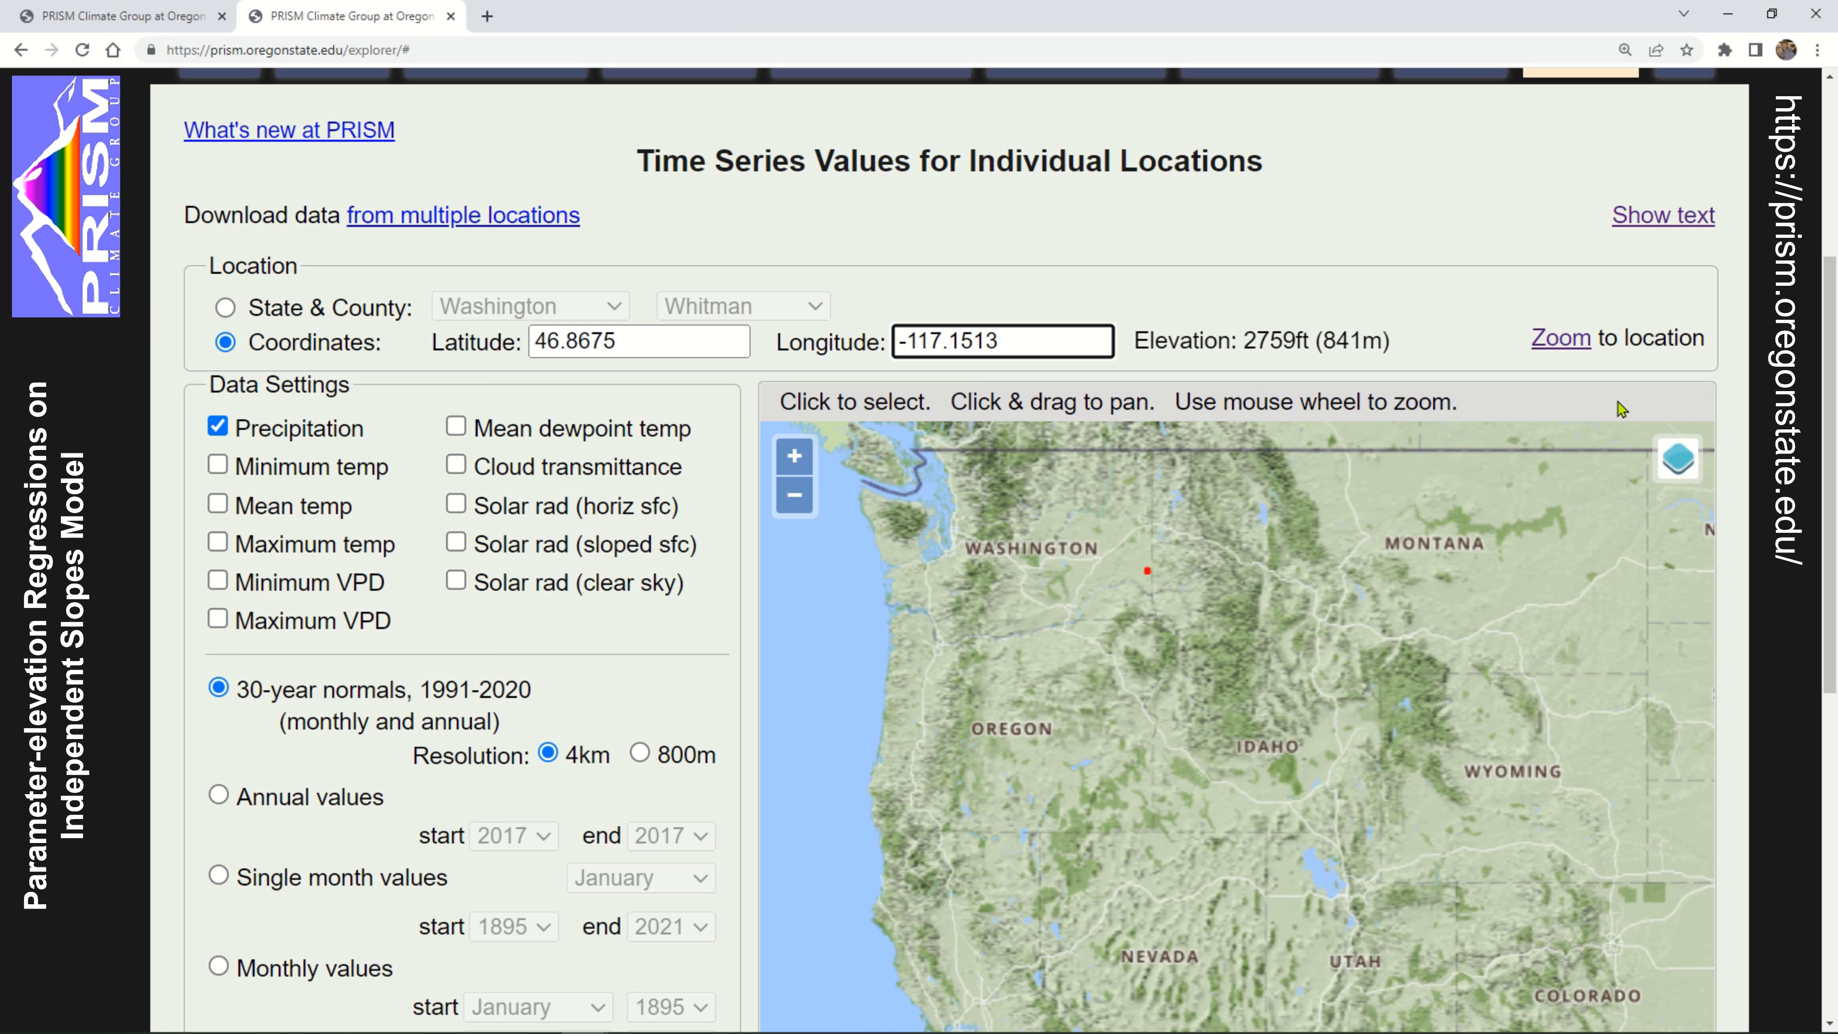
left_click(1563, 340)
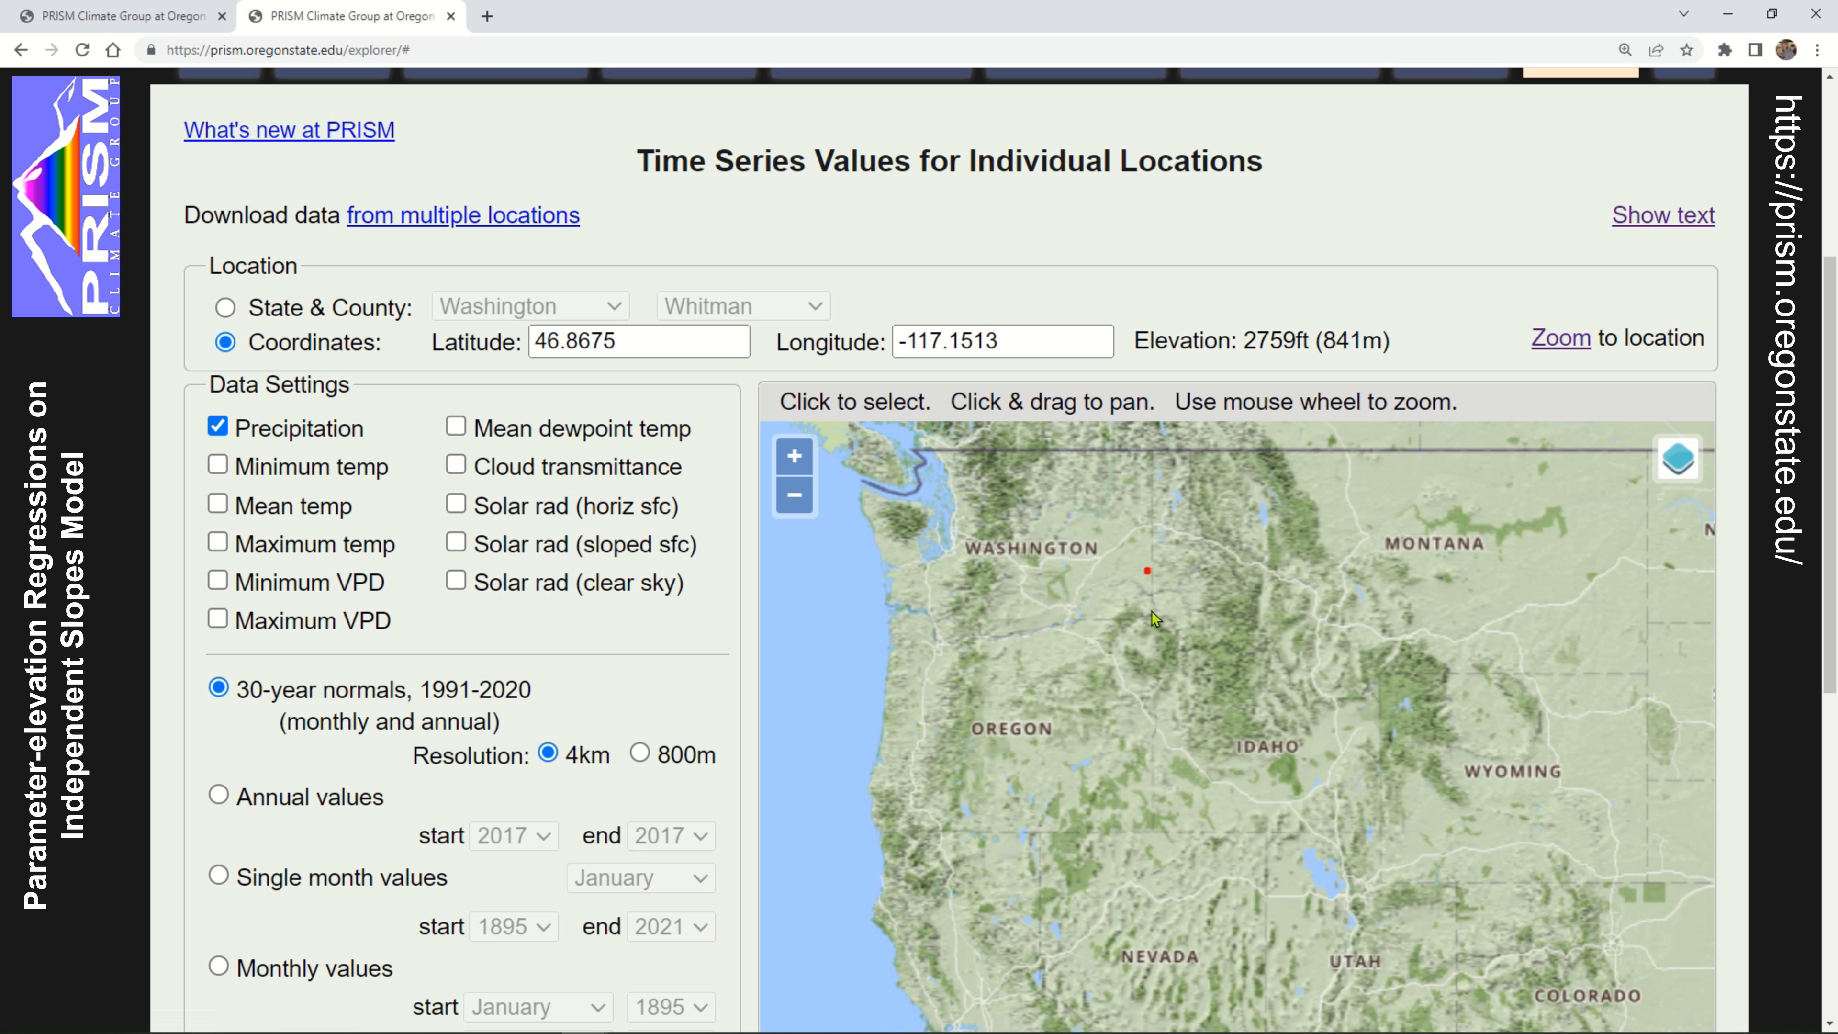
Examine the selected grid cell north of Pullman on the map closely enough to compare the 4km and 800m meshes
scroll(1145, 574, "up", 5)
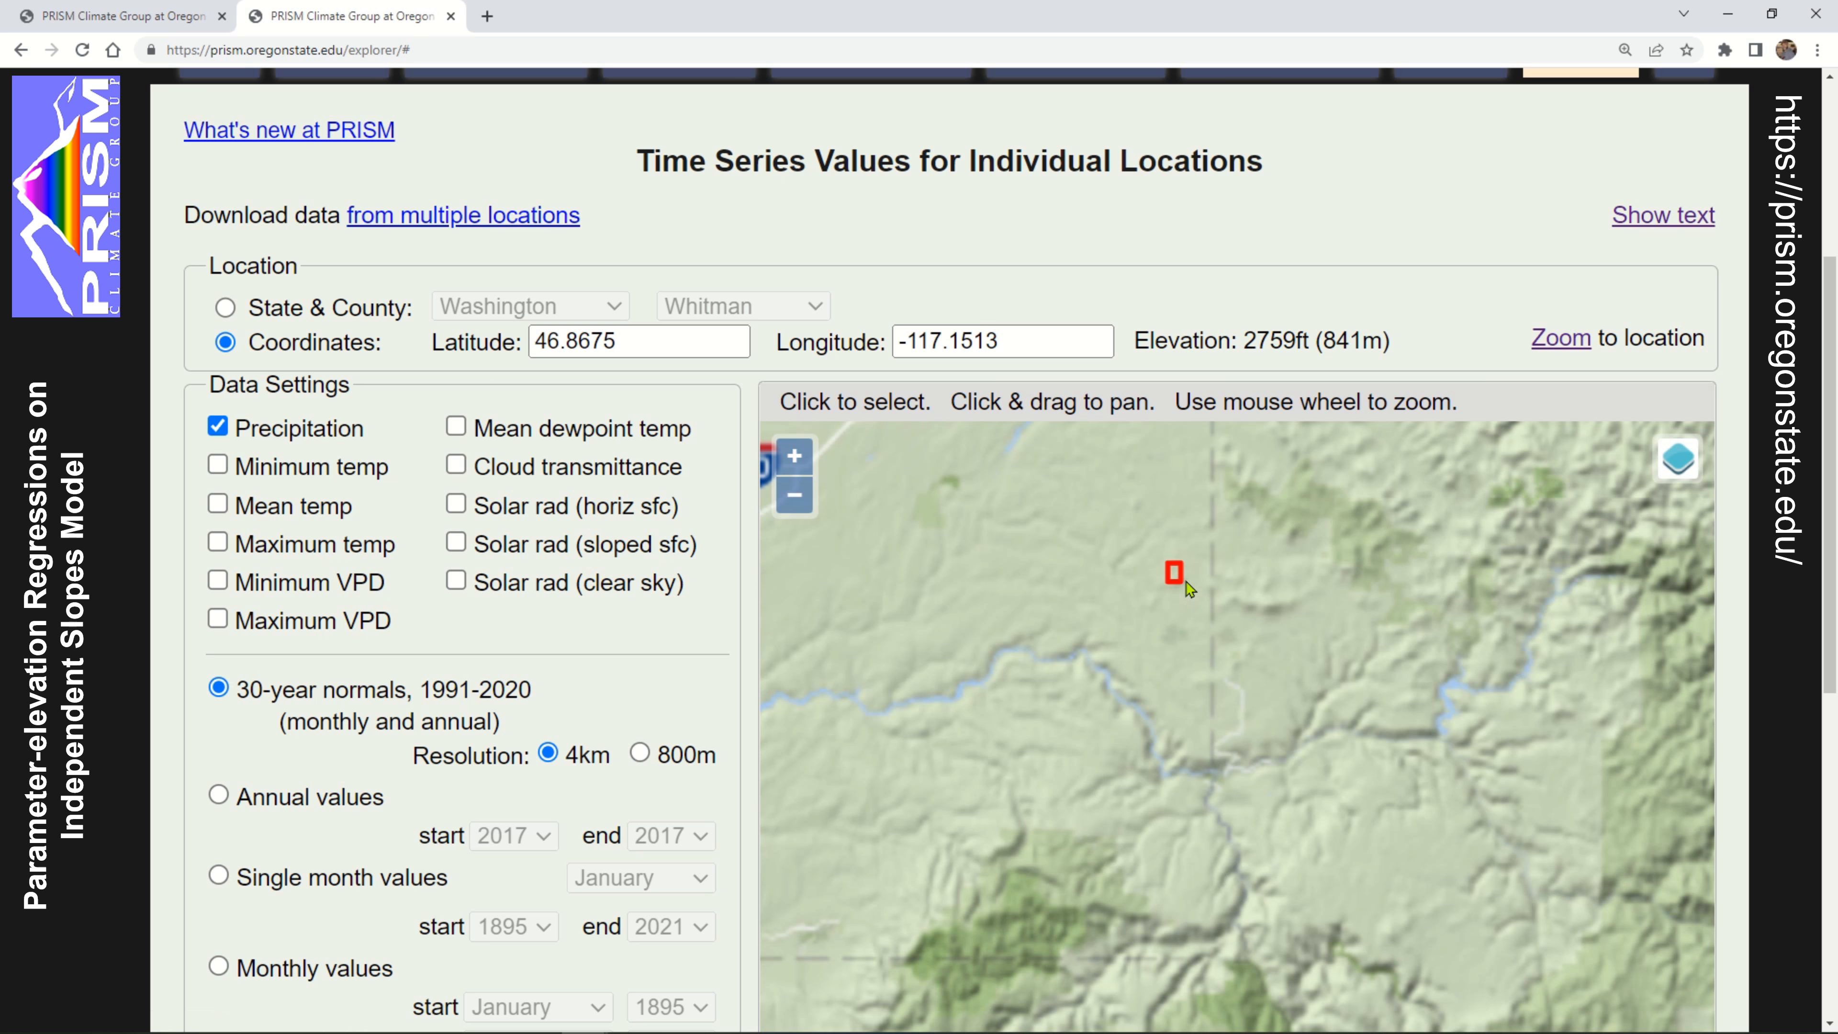
left_click(793, 456)
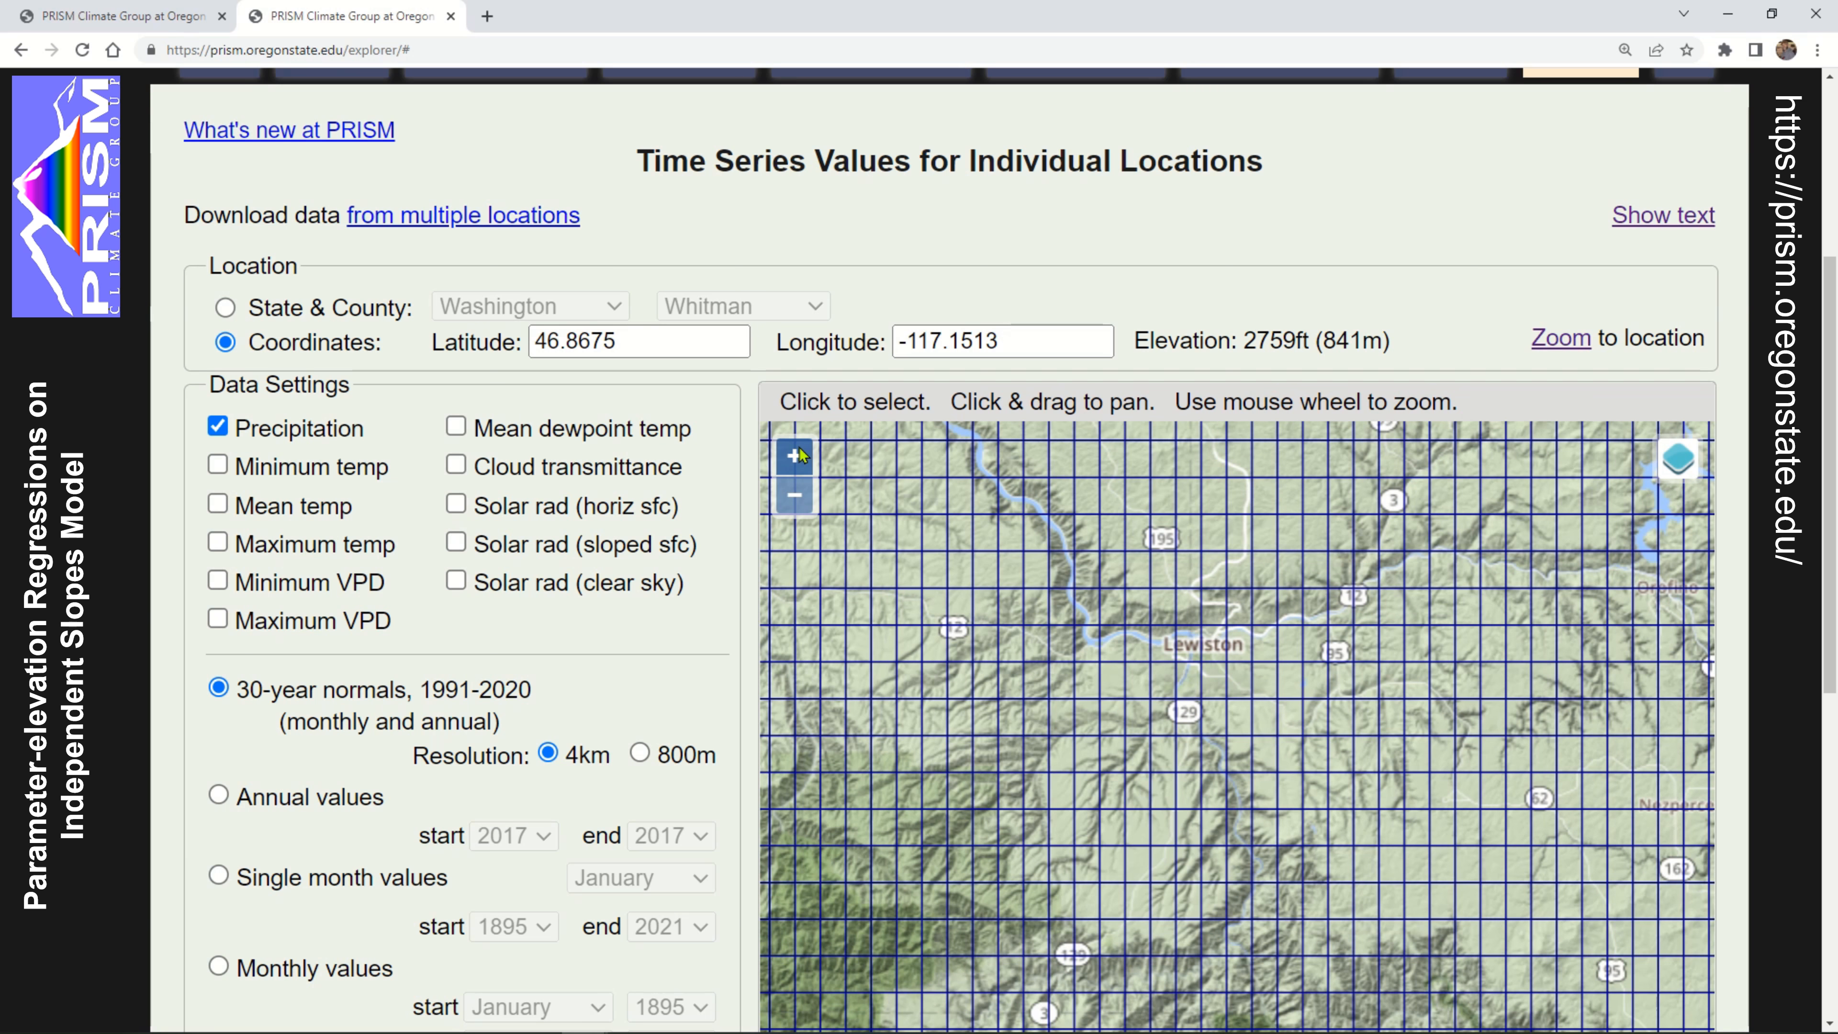
left_click_drag(1242, 561, 1248, 876)
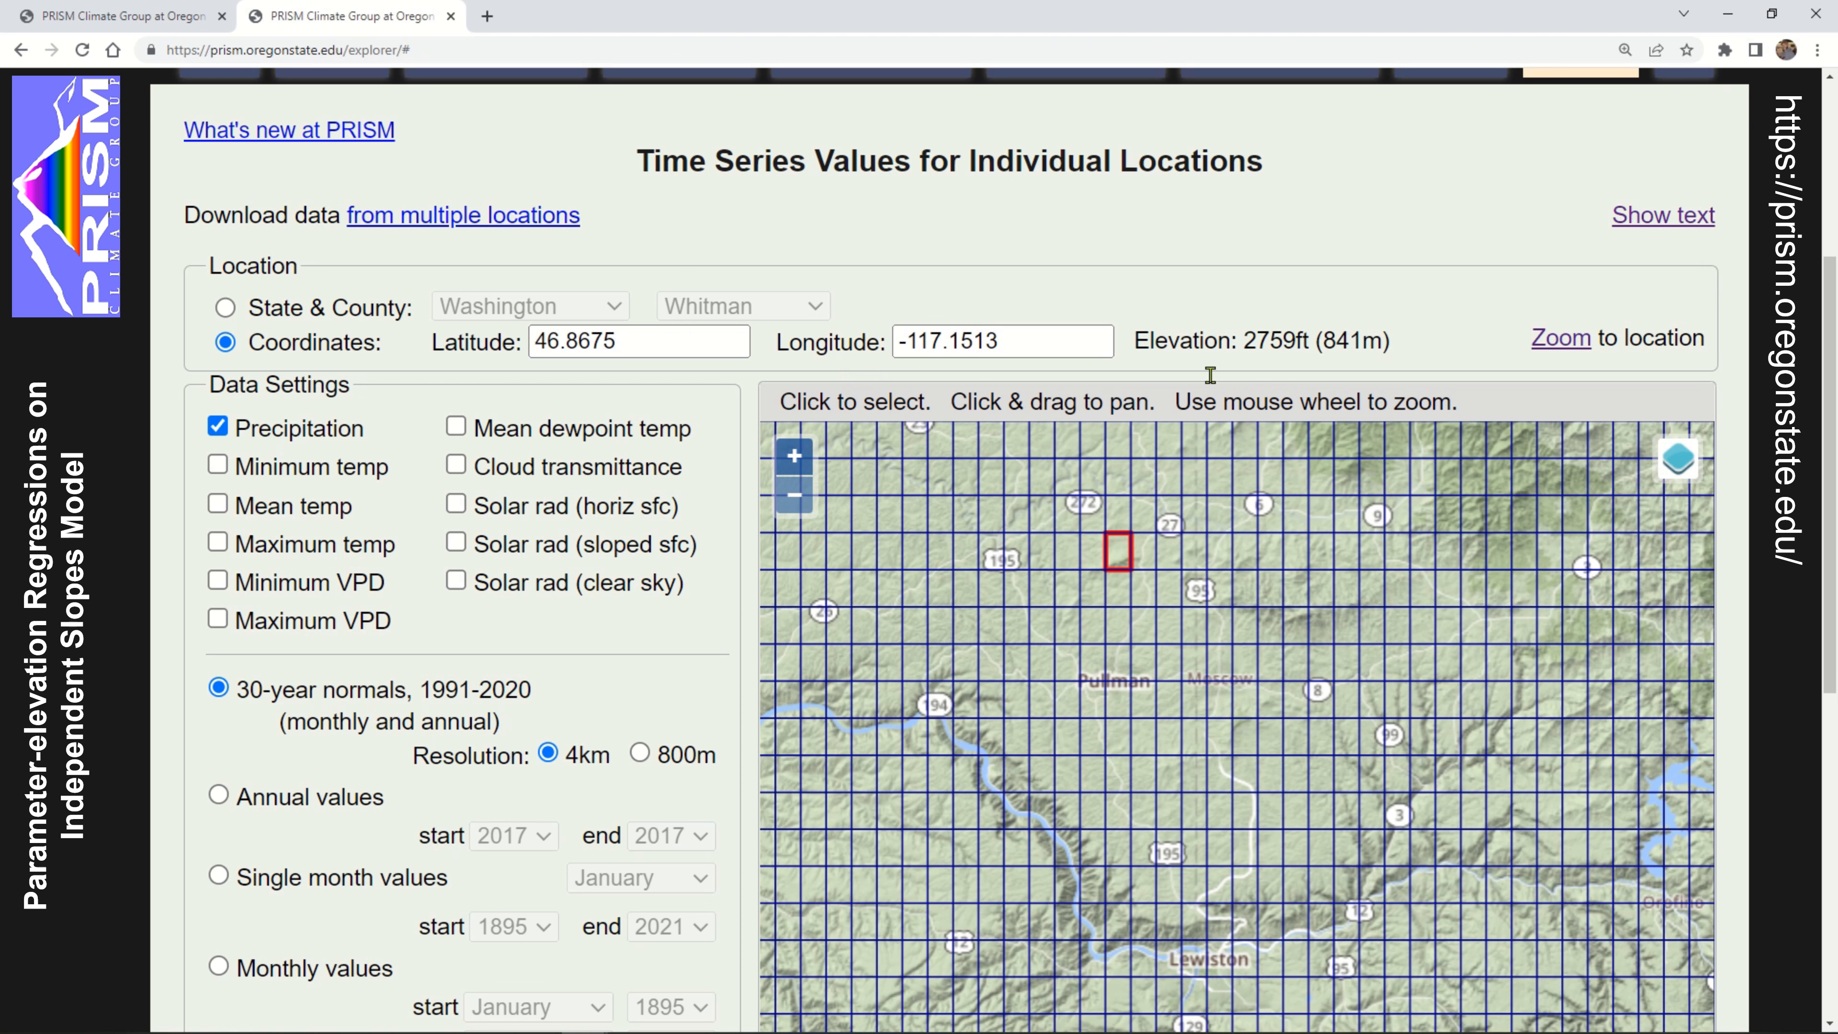
scroll(1140, 548, "up", 3)
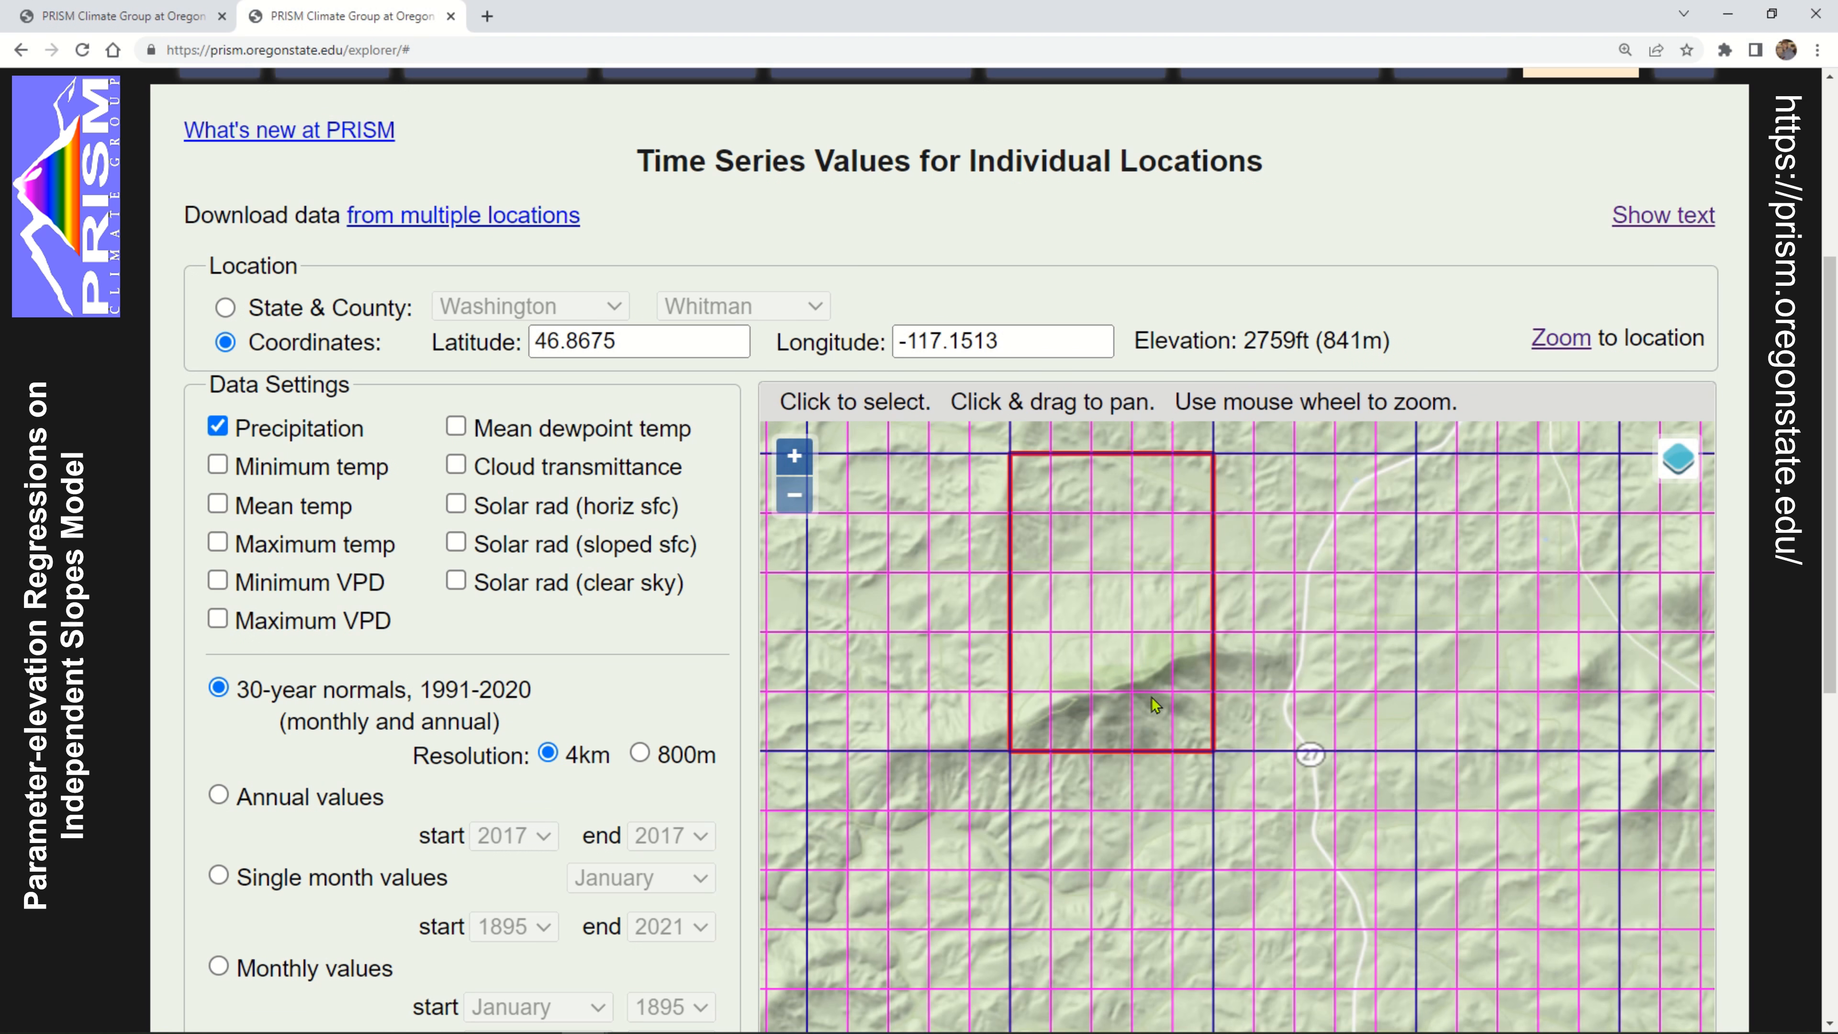
scroll(1151, 697, "up", 3)
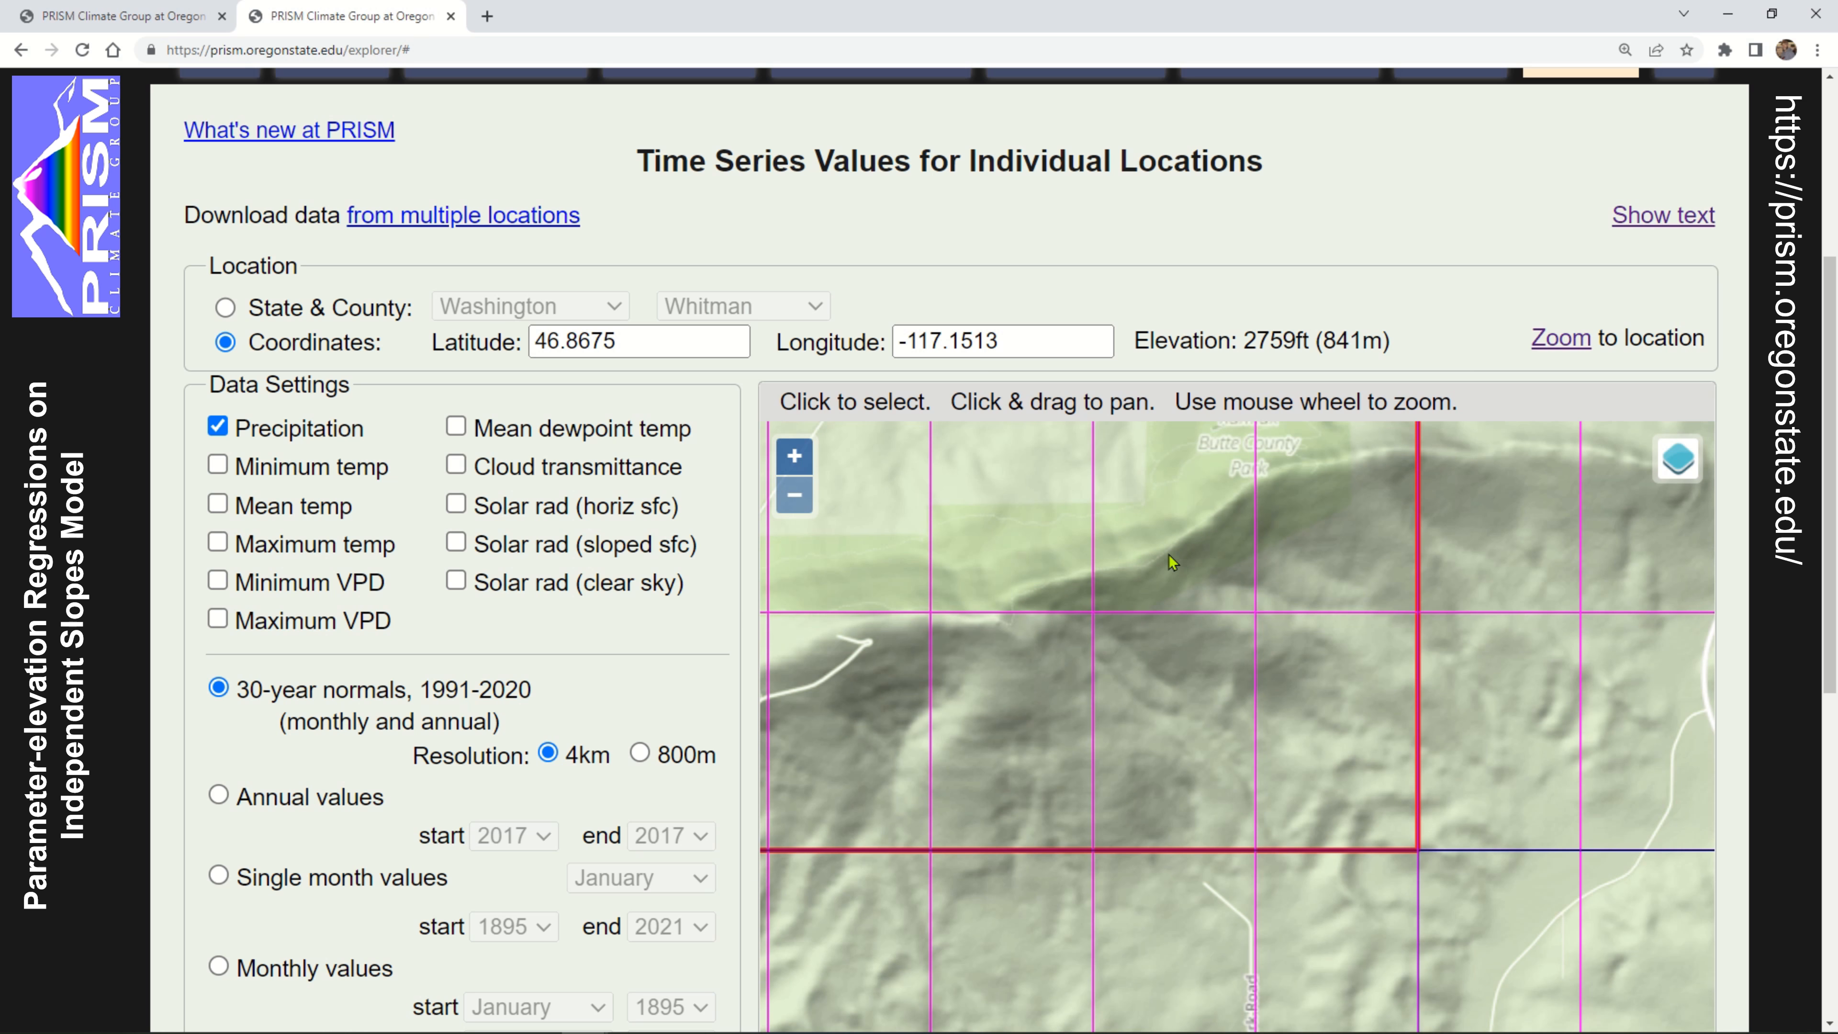
left_click_drag(1169, 554, 1351, 728)
scroll(1356, 639, "down", 2)
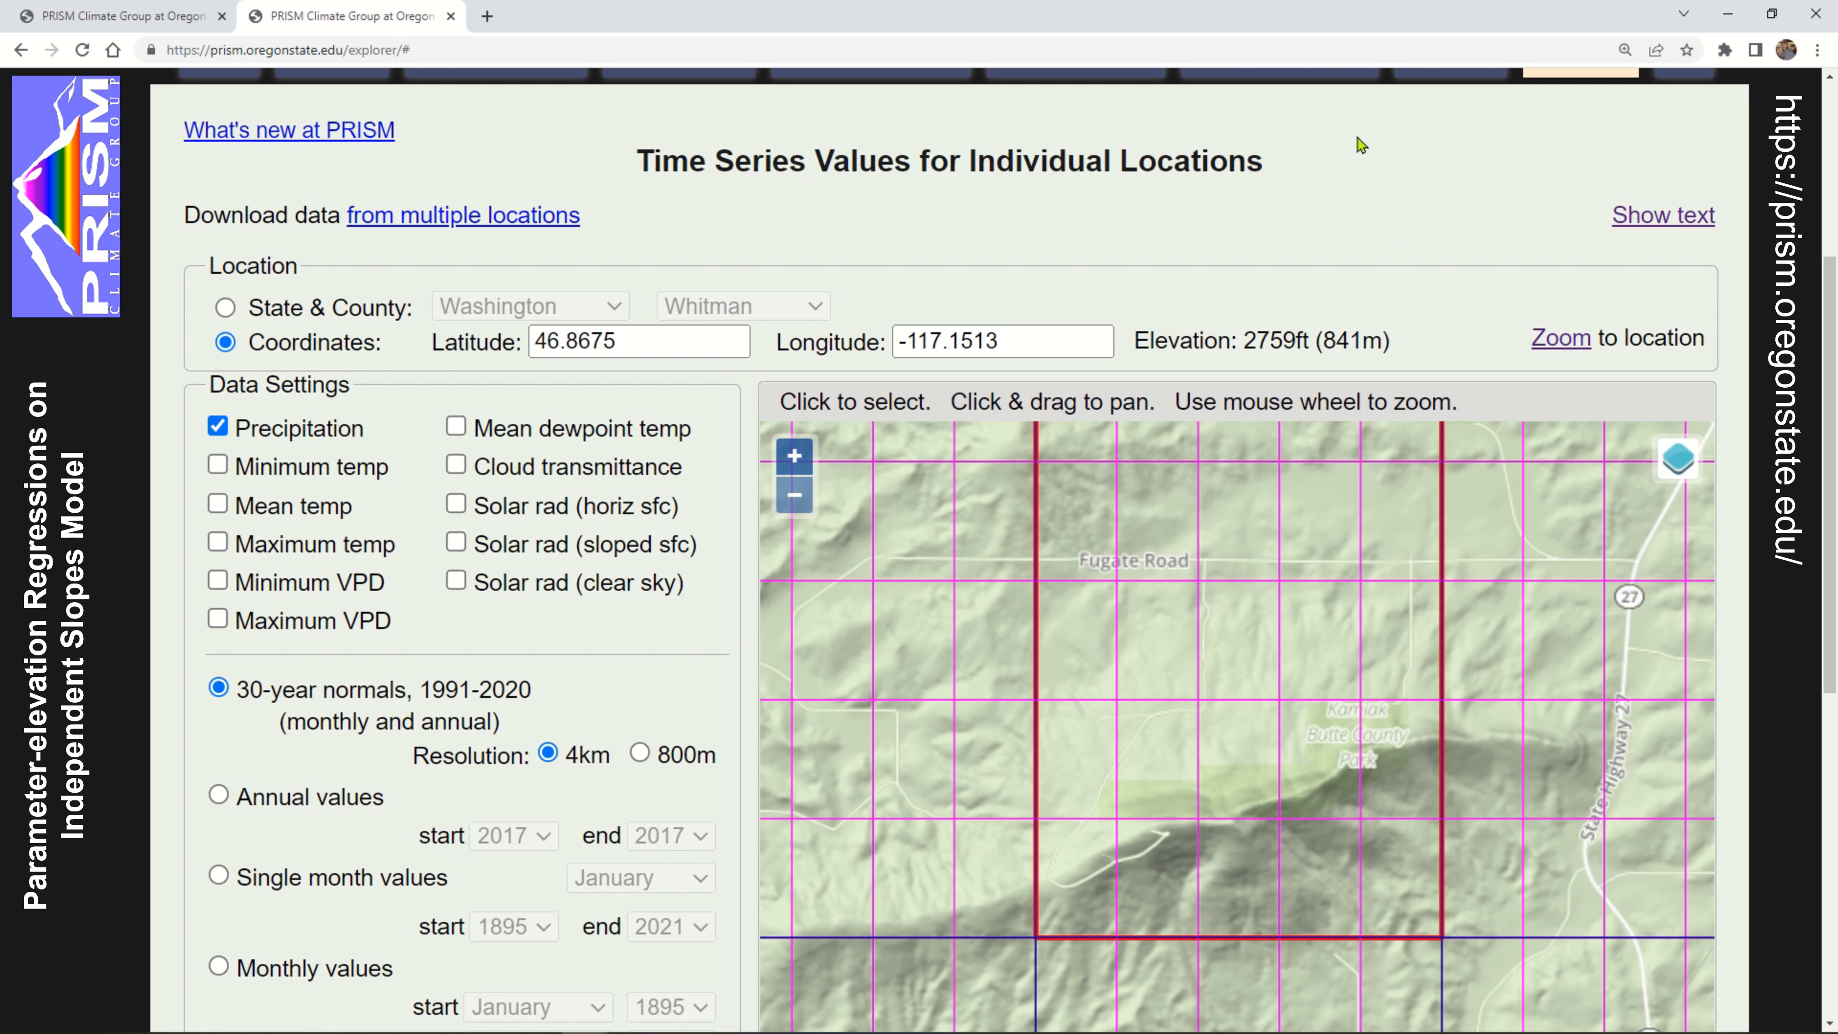
Set the 30-year normals resolution to 800m and inspect the selected cell at Kamiak Butte County Park
left_click(641, 753)
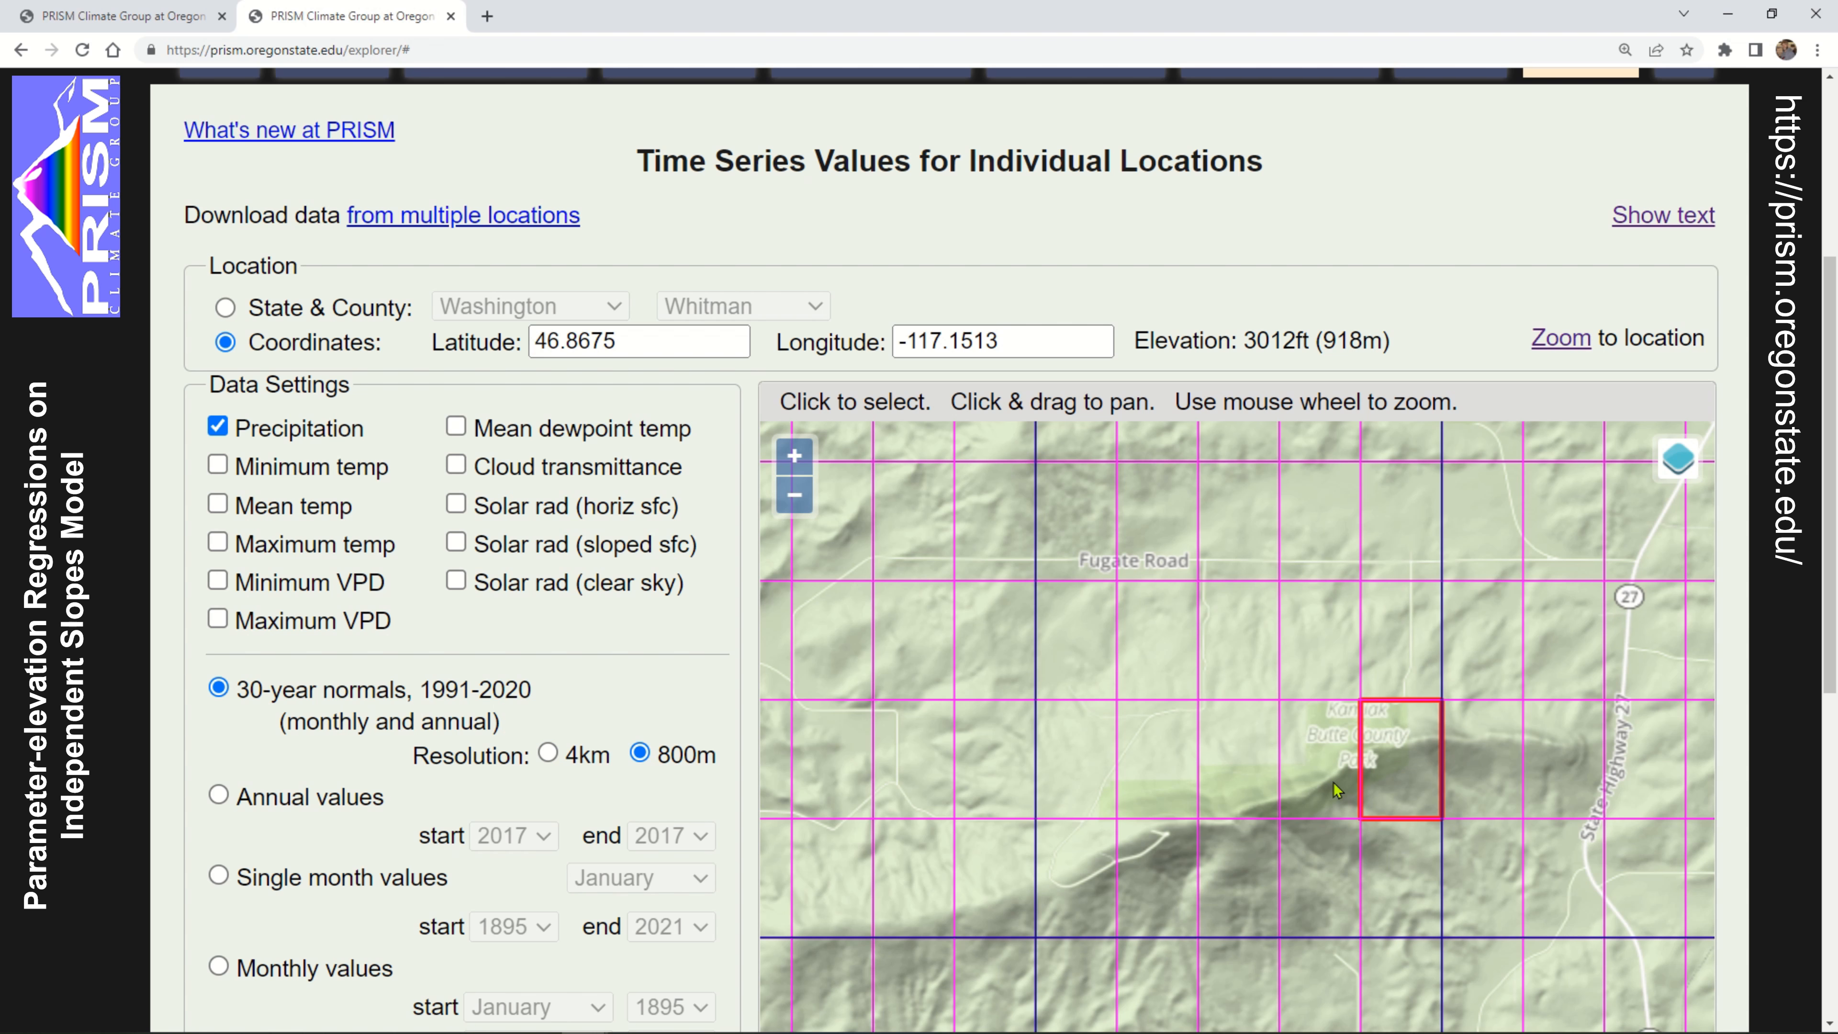
left_click_drag(1385, 777, 1217, 500)
scroll(1218, 500, "down", 2)
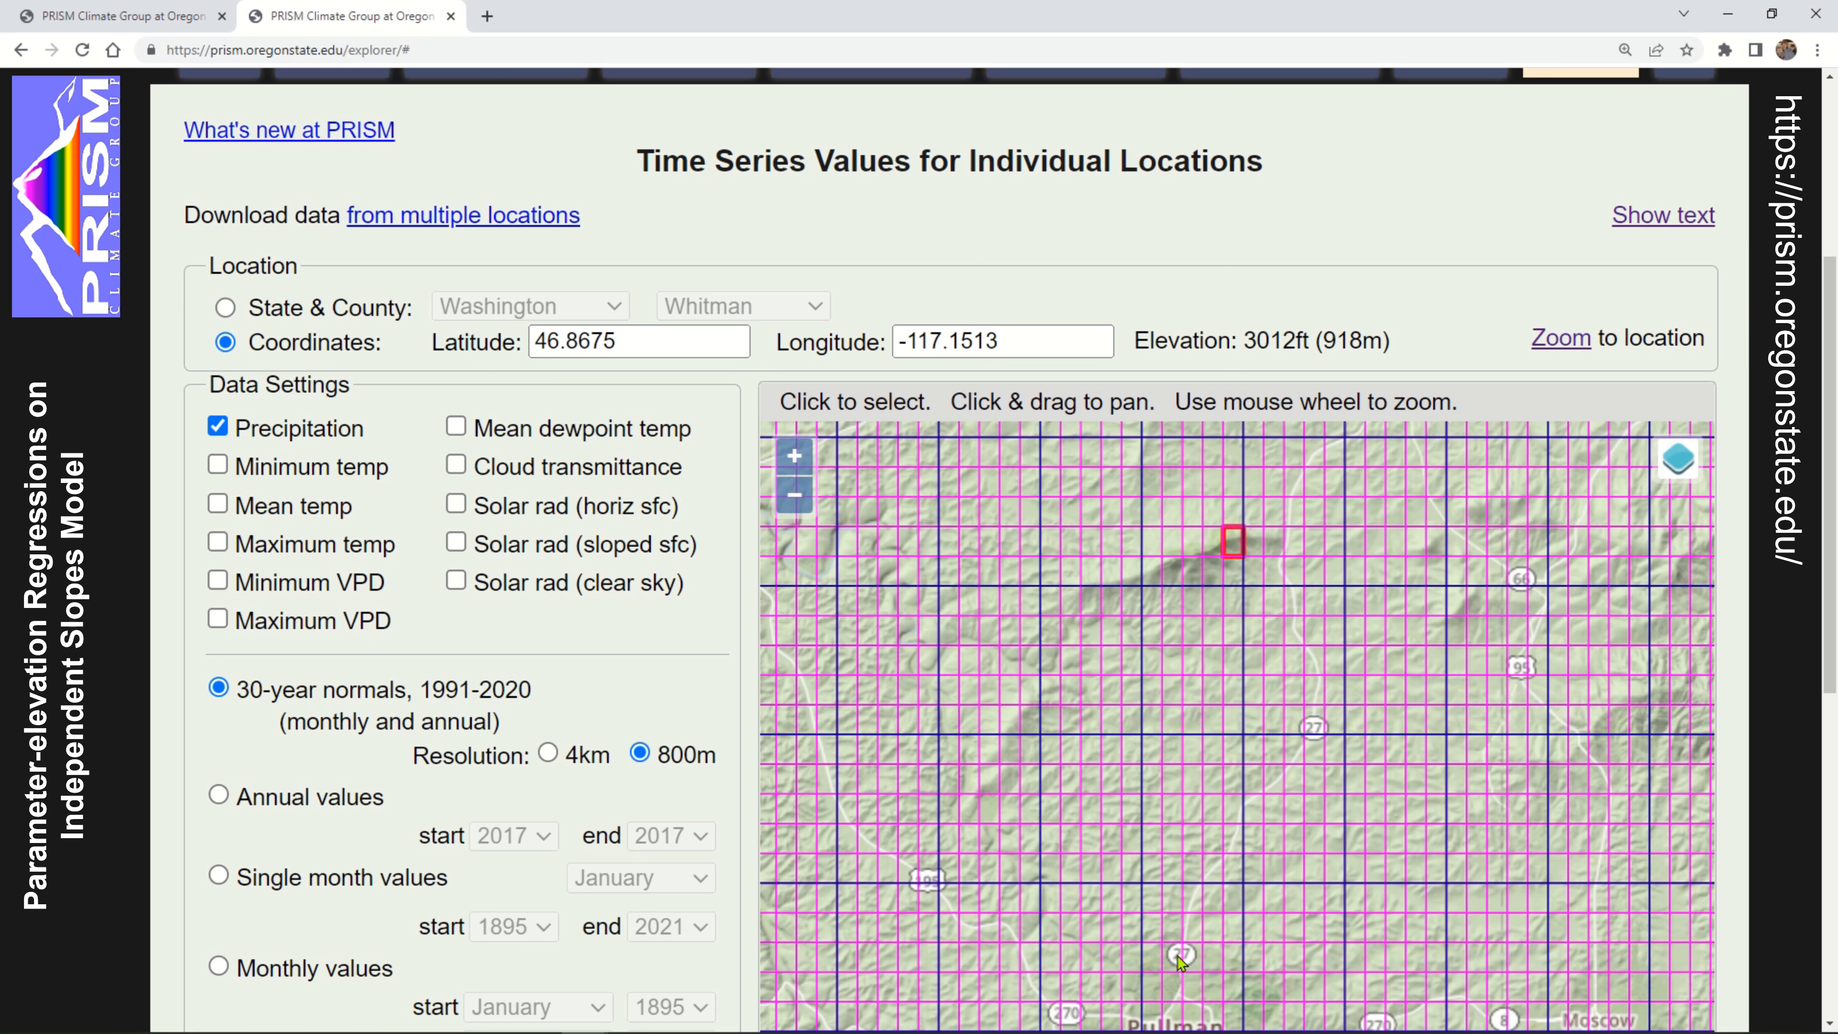
left_click_drag(1190, 939, 1198, 905)
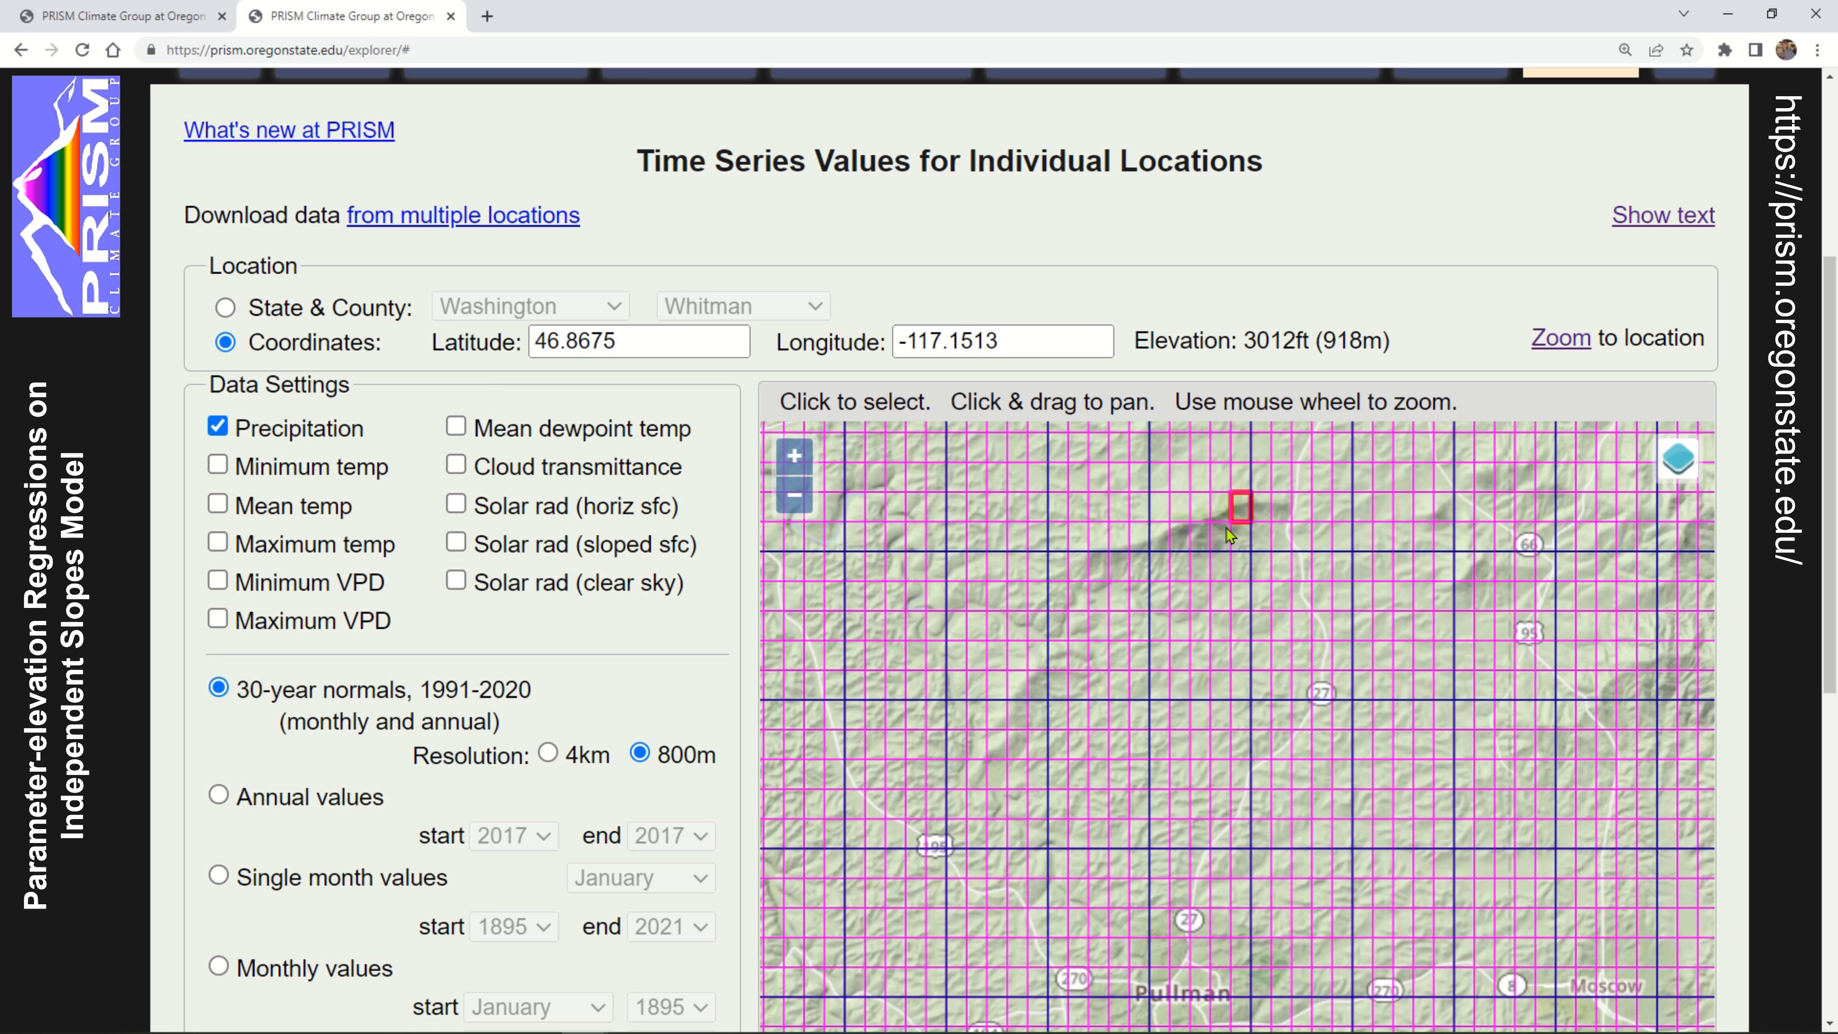
scroll(1244, 495, "up", 3)
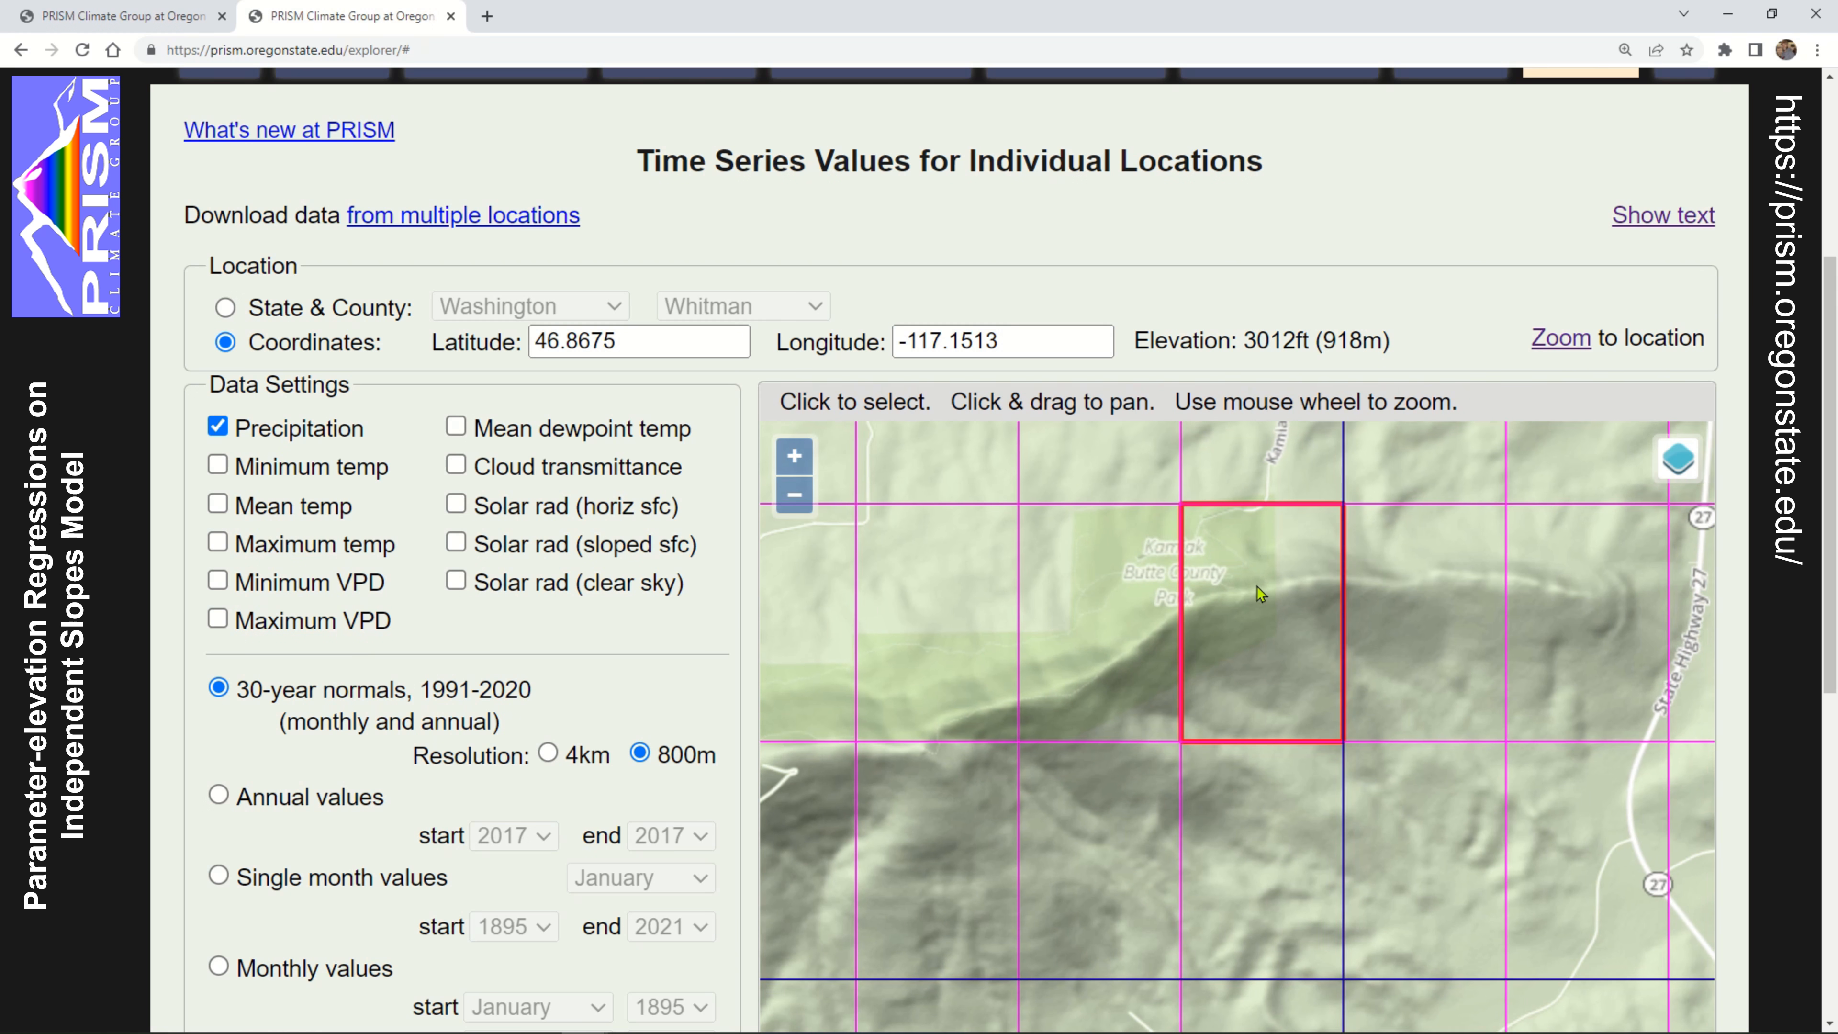
left_click_drag(1189, 633, 1158, 696)
Toggle the 4km and 800m mesh overlays on the map, leaving the 4km mesh off and the 800m mesh on
mouse_move(1676, 463)
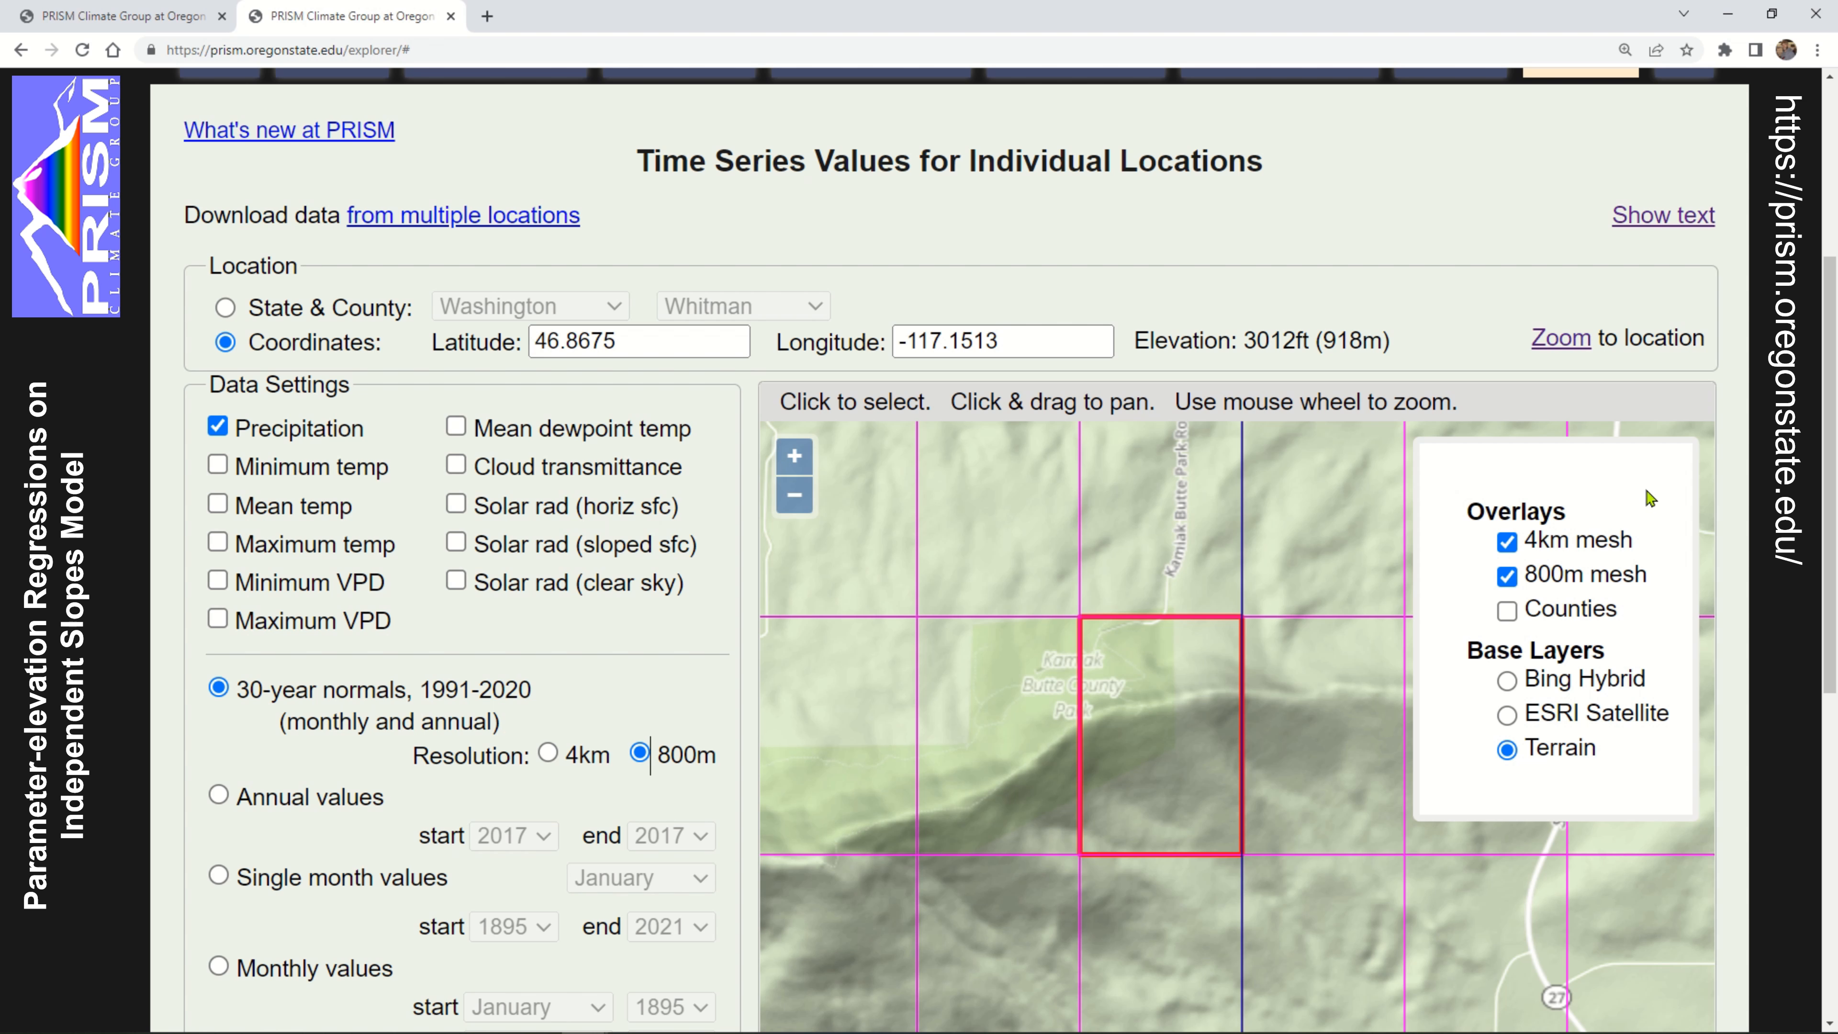
left_click(1505, 548)
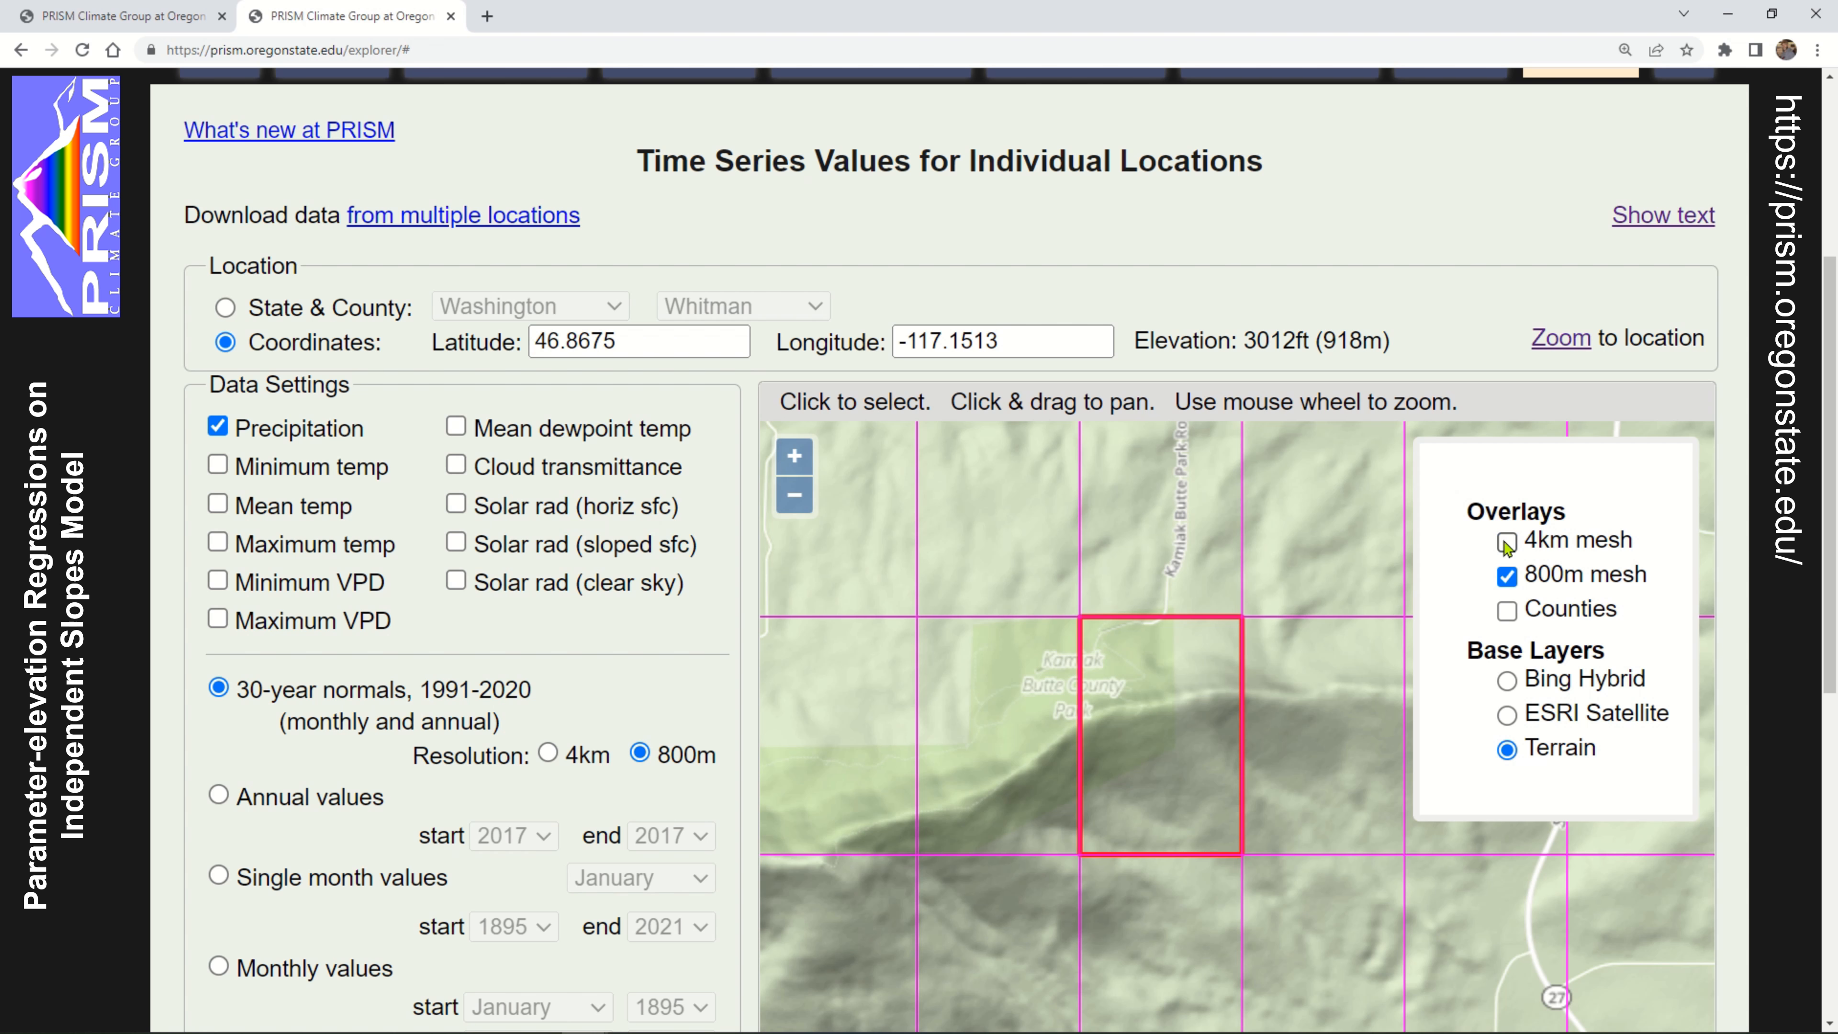
left_click(1506, 544)
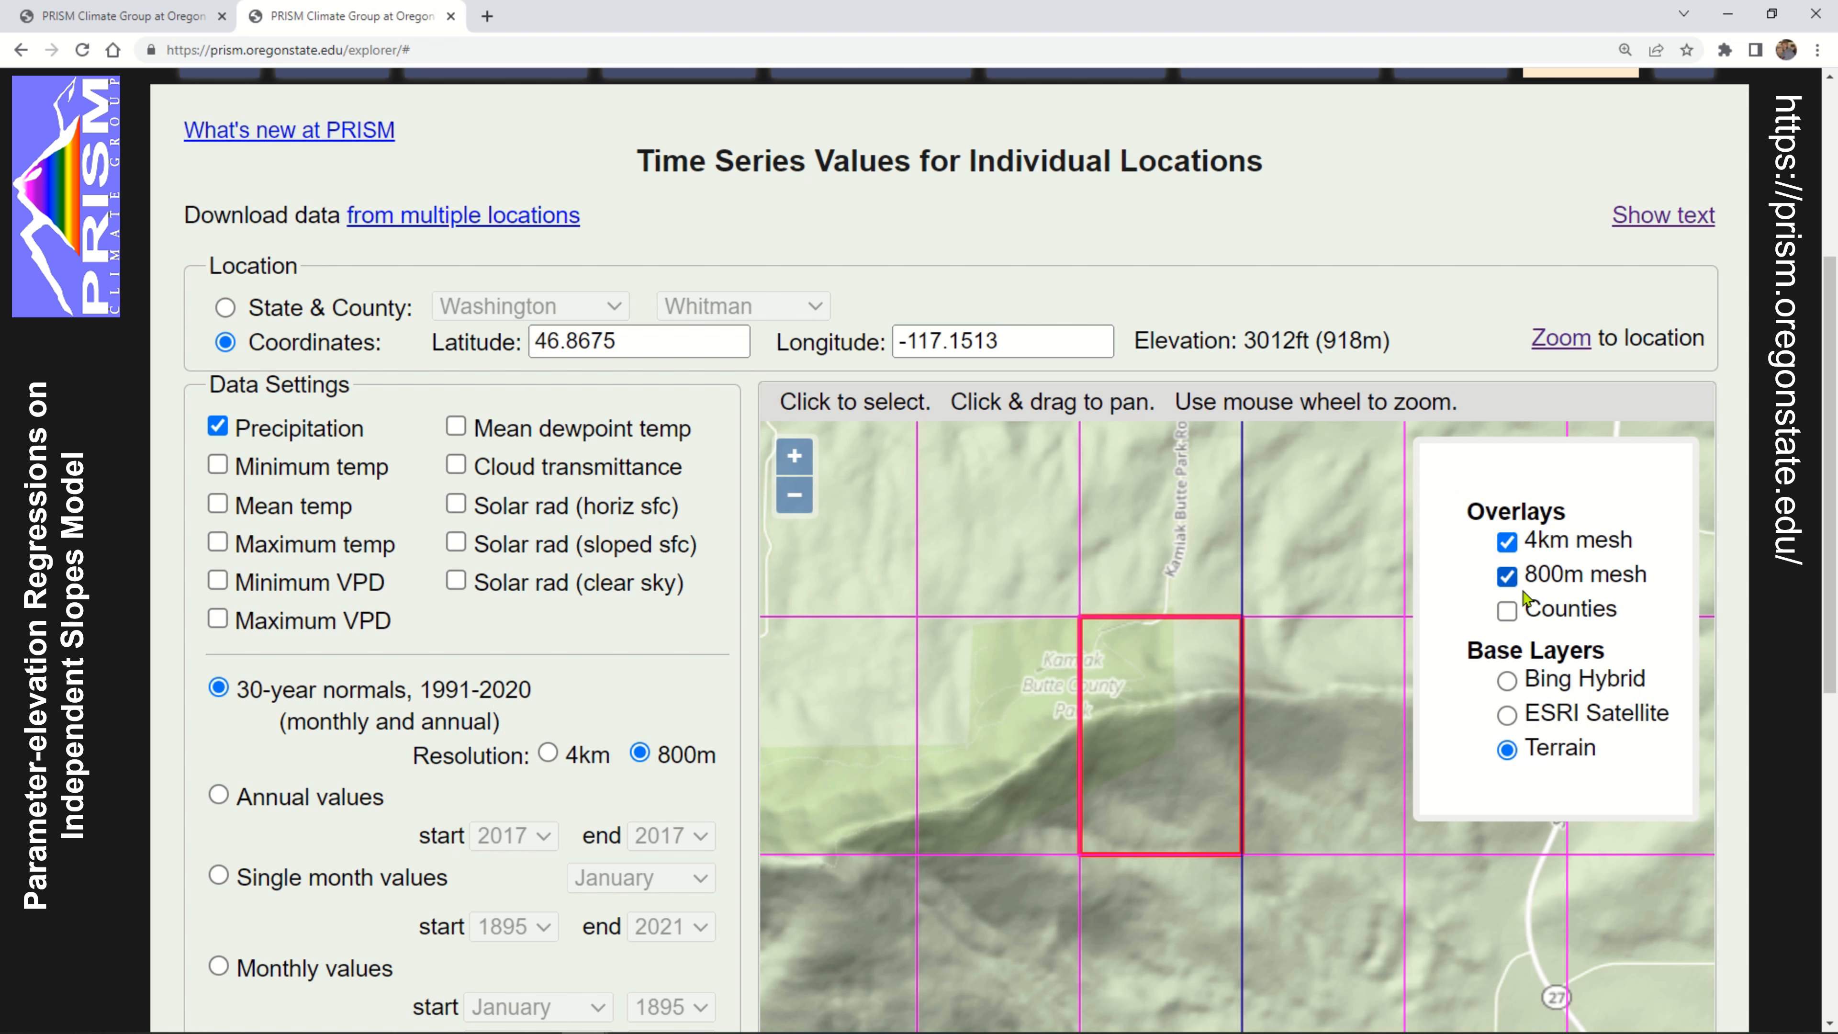
left_click(1508, 579)
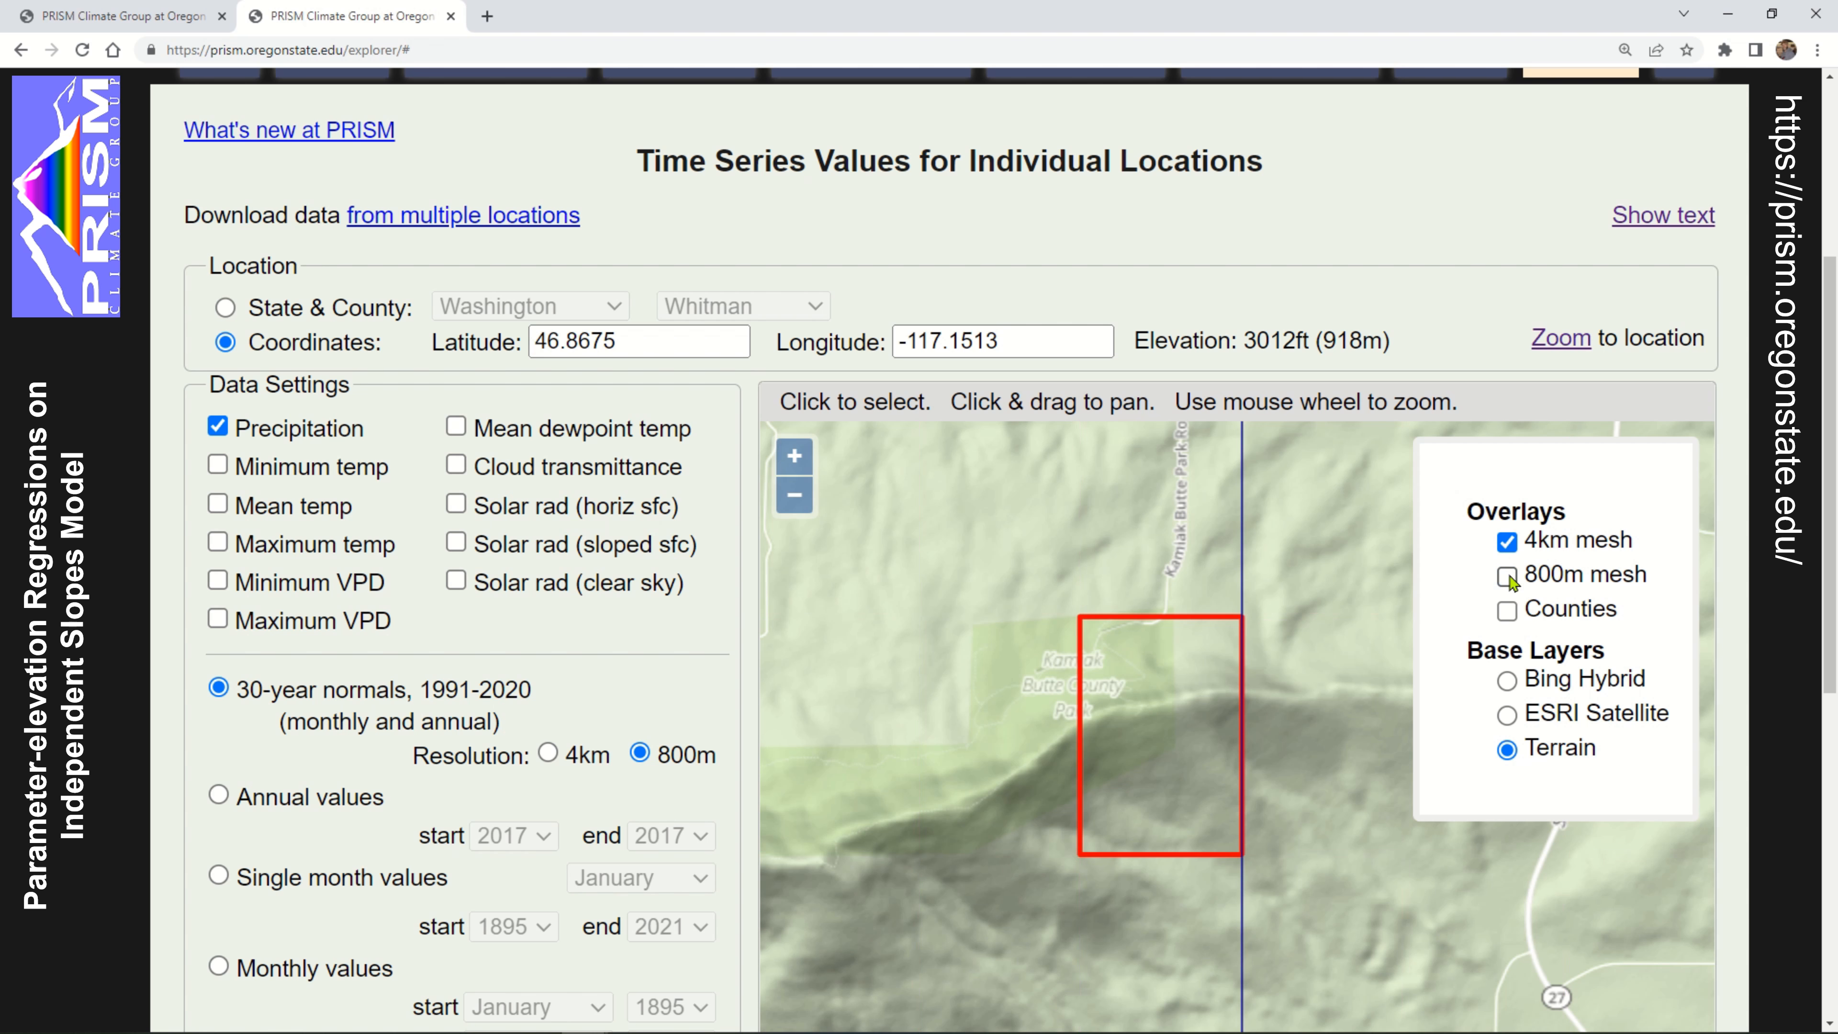
left_click(1508, 577)
left_click(1507, 543)
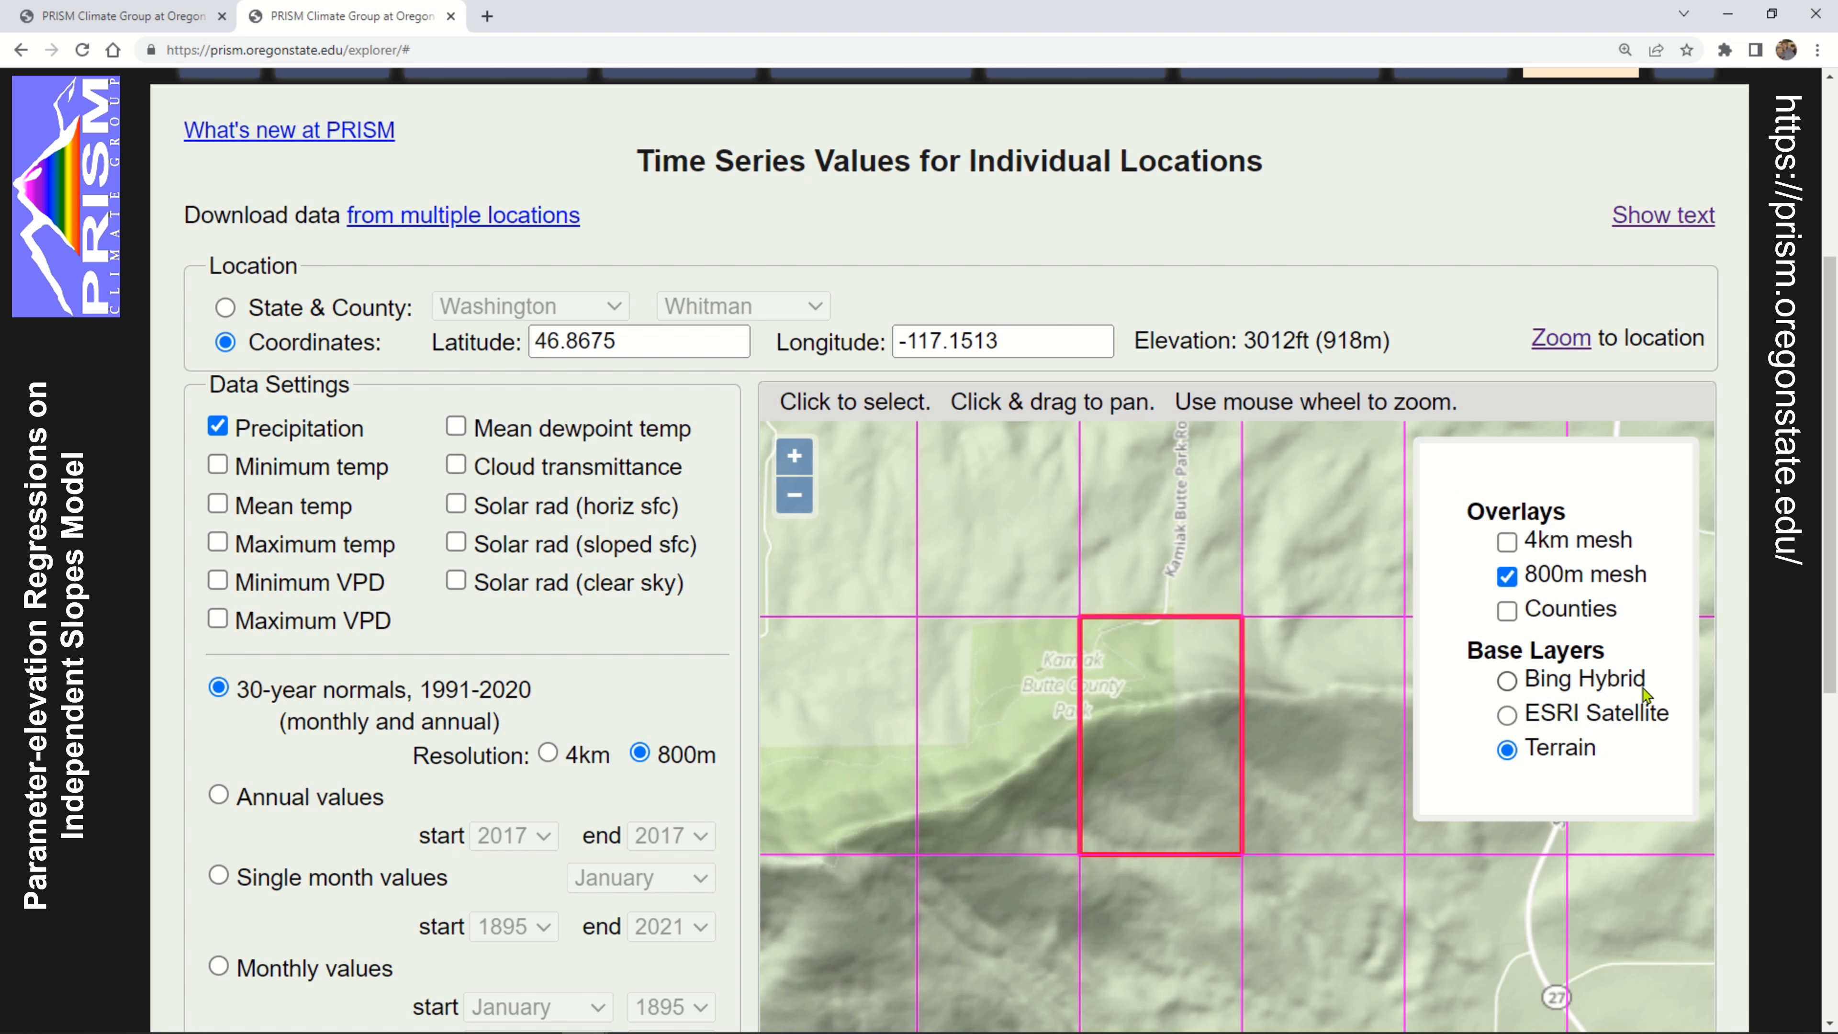
Change the map's base layer to ESRI Satellite and inspect the terrain in and around the selected 800m cell
left_click(1507, 715)
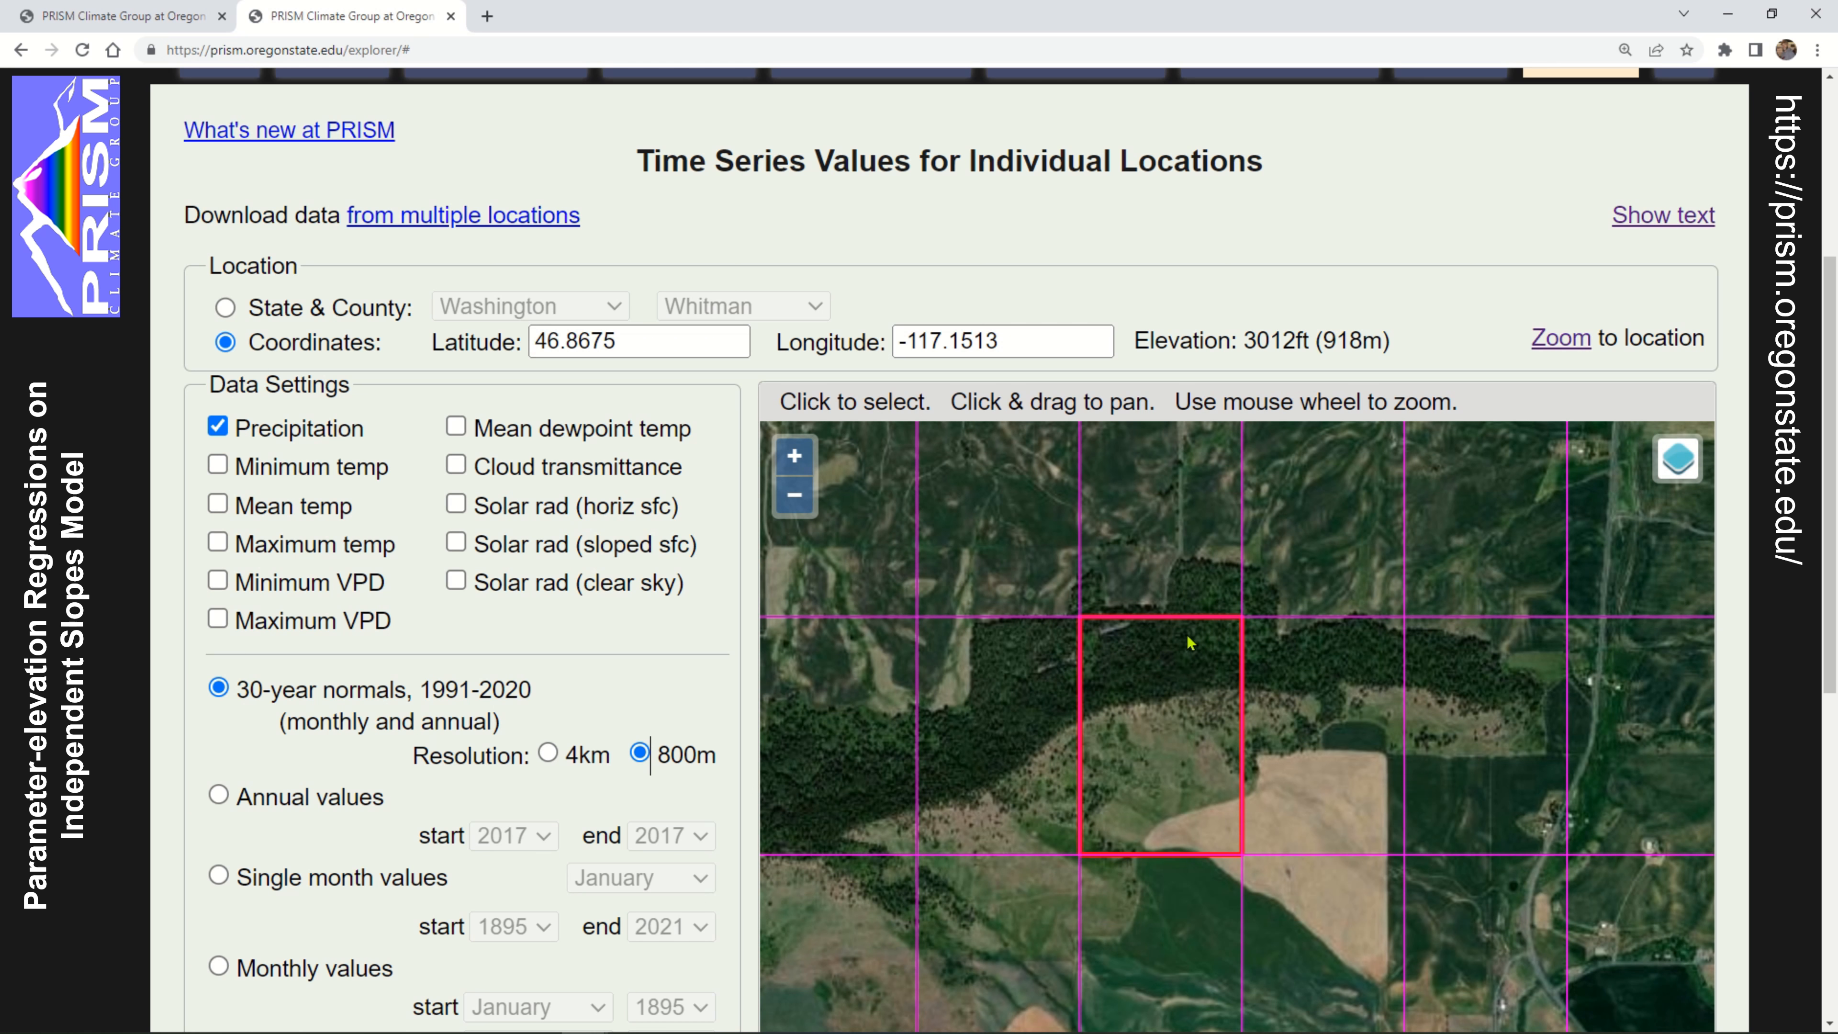
left_click_drag(1190, 643, 1091, 751)
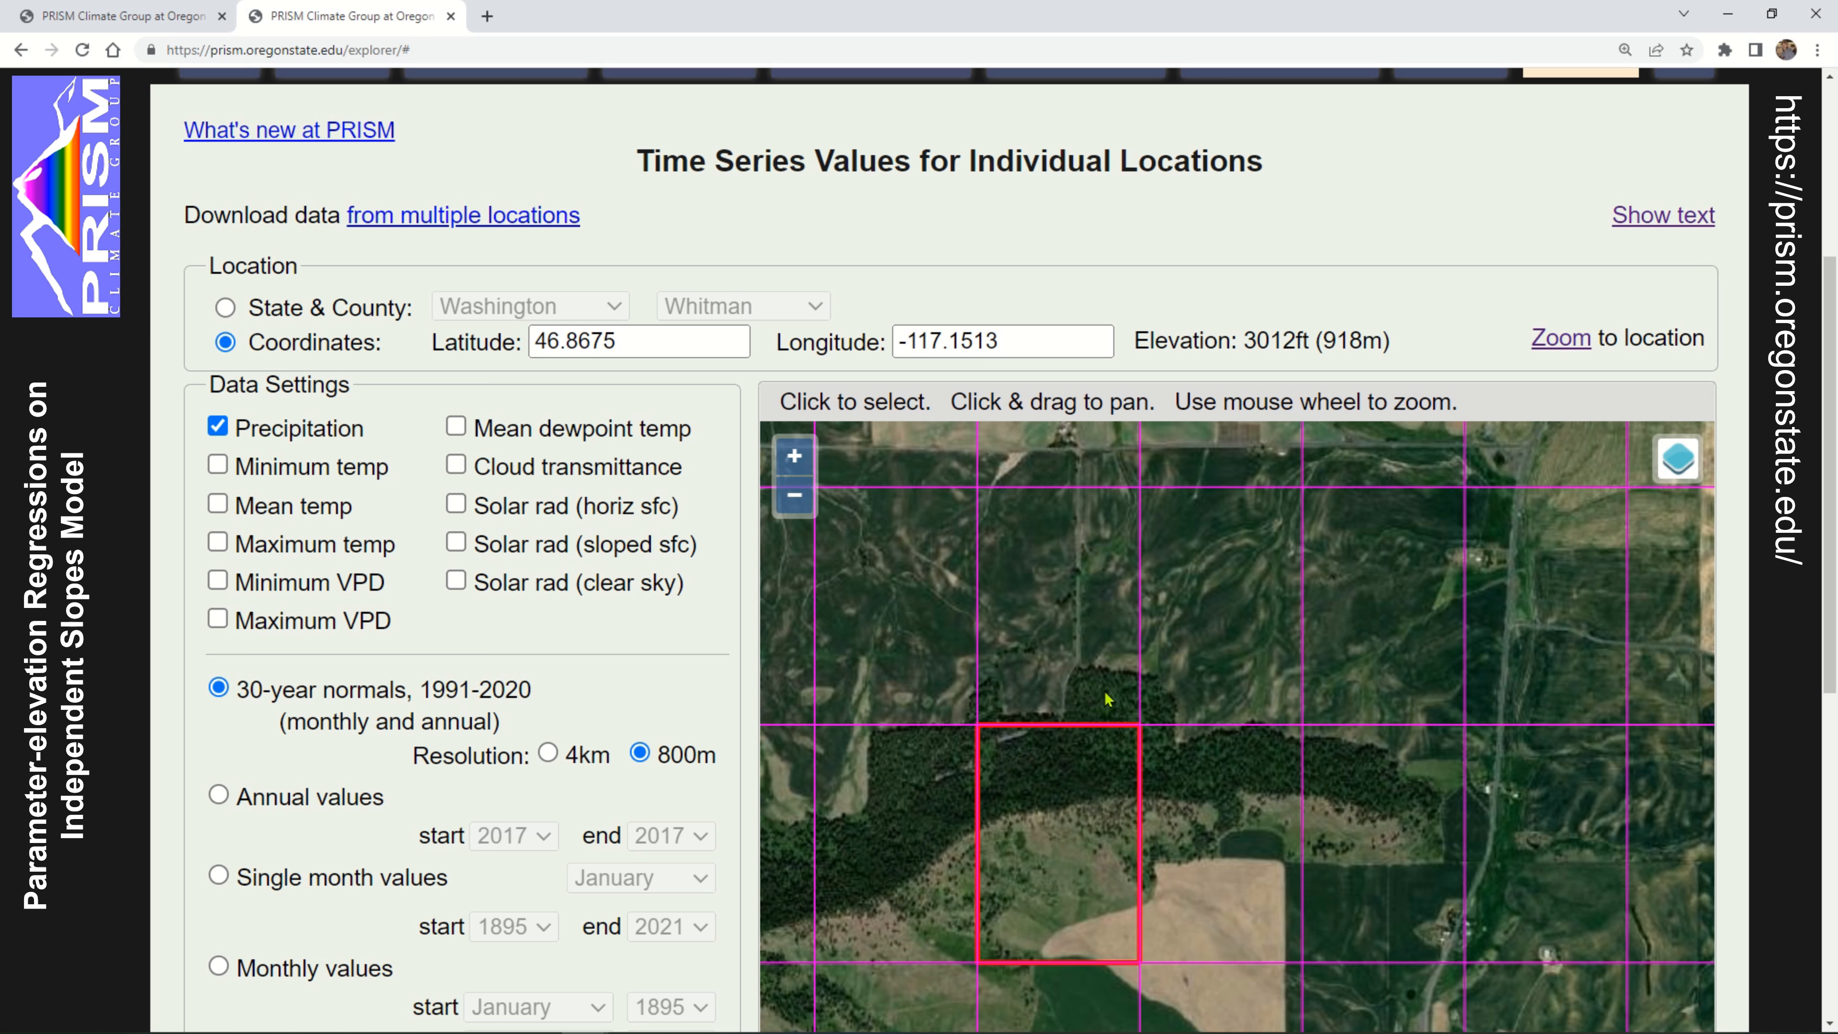
left_click_drag(1201, 571, 1178, 581)
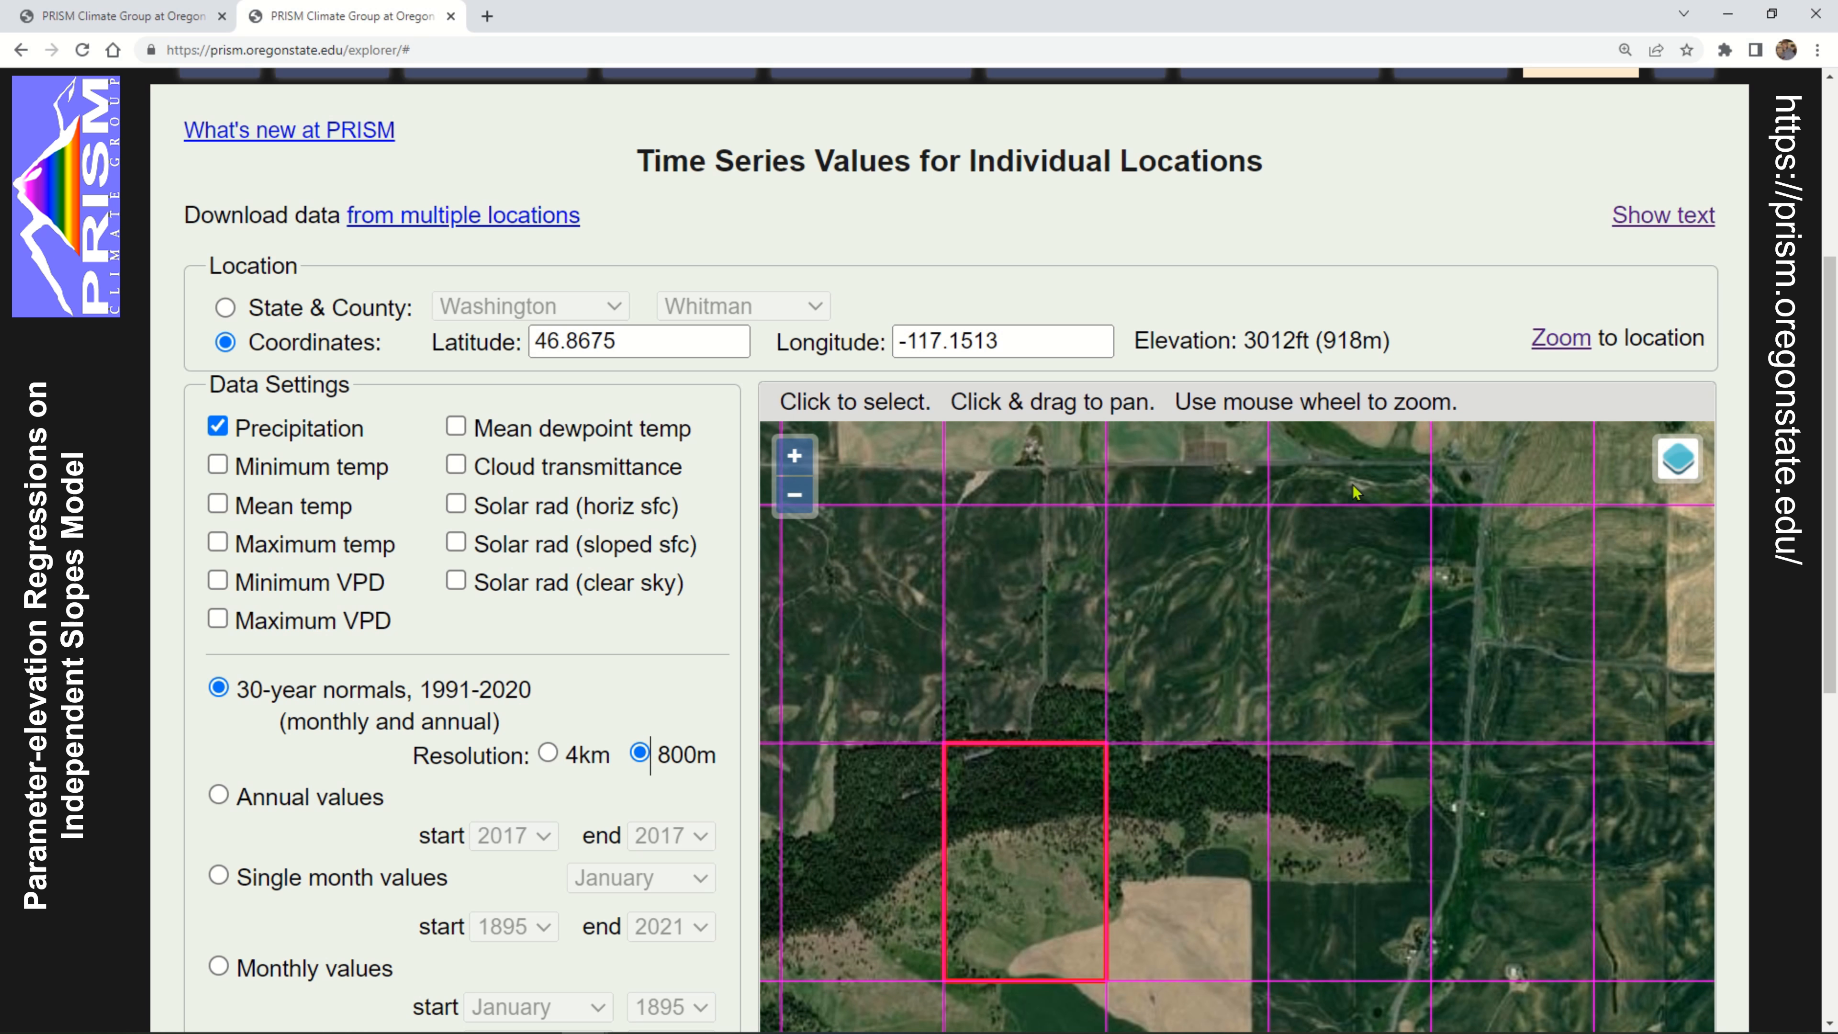
scroll(1471, 463, "up", 1)
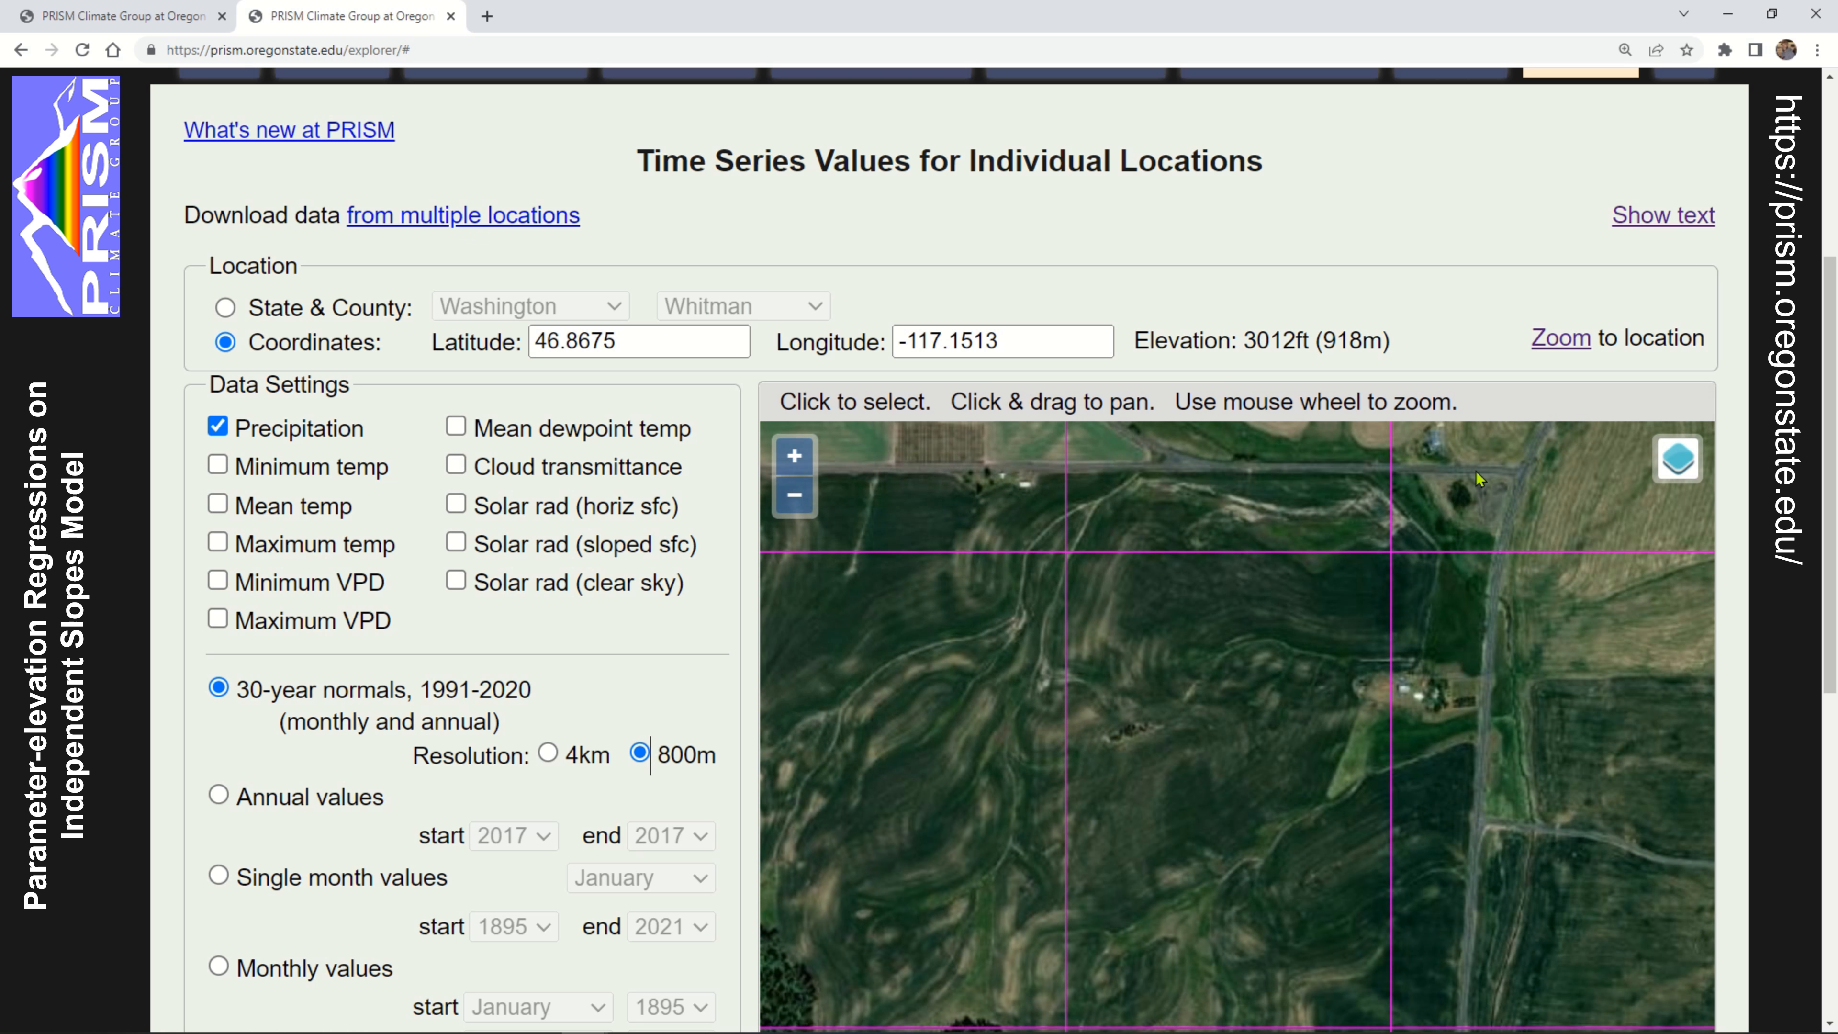
left_click_drag(1068, 469, 1404, 494)
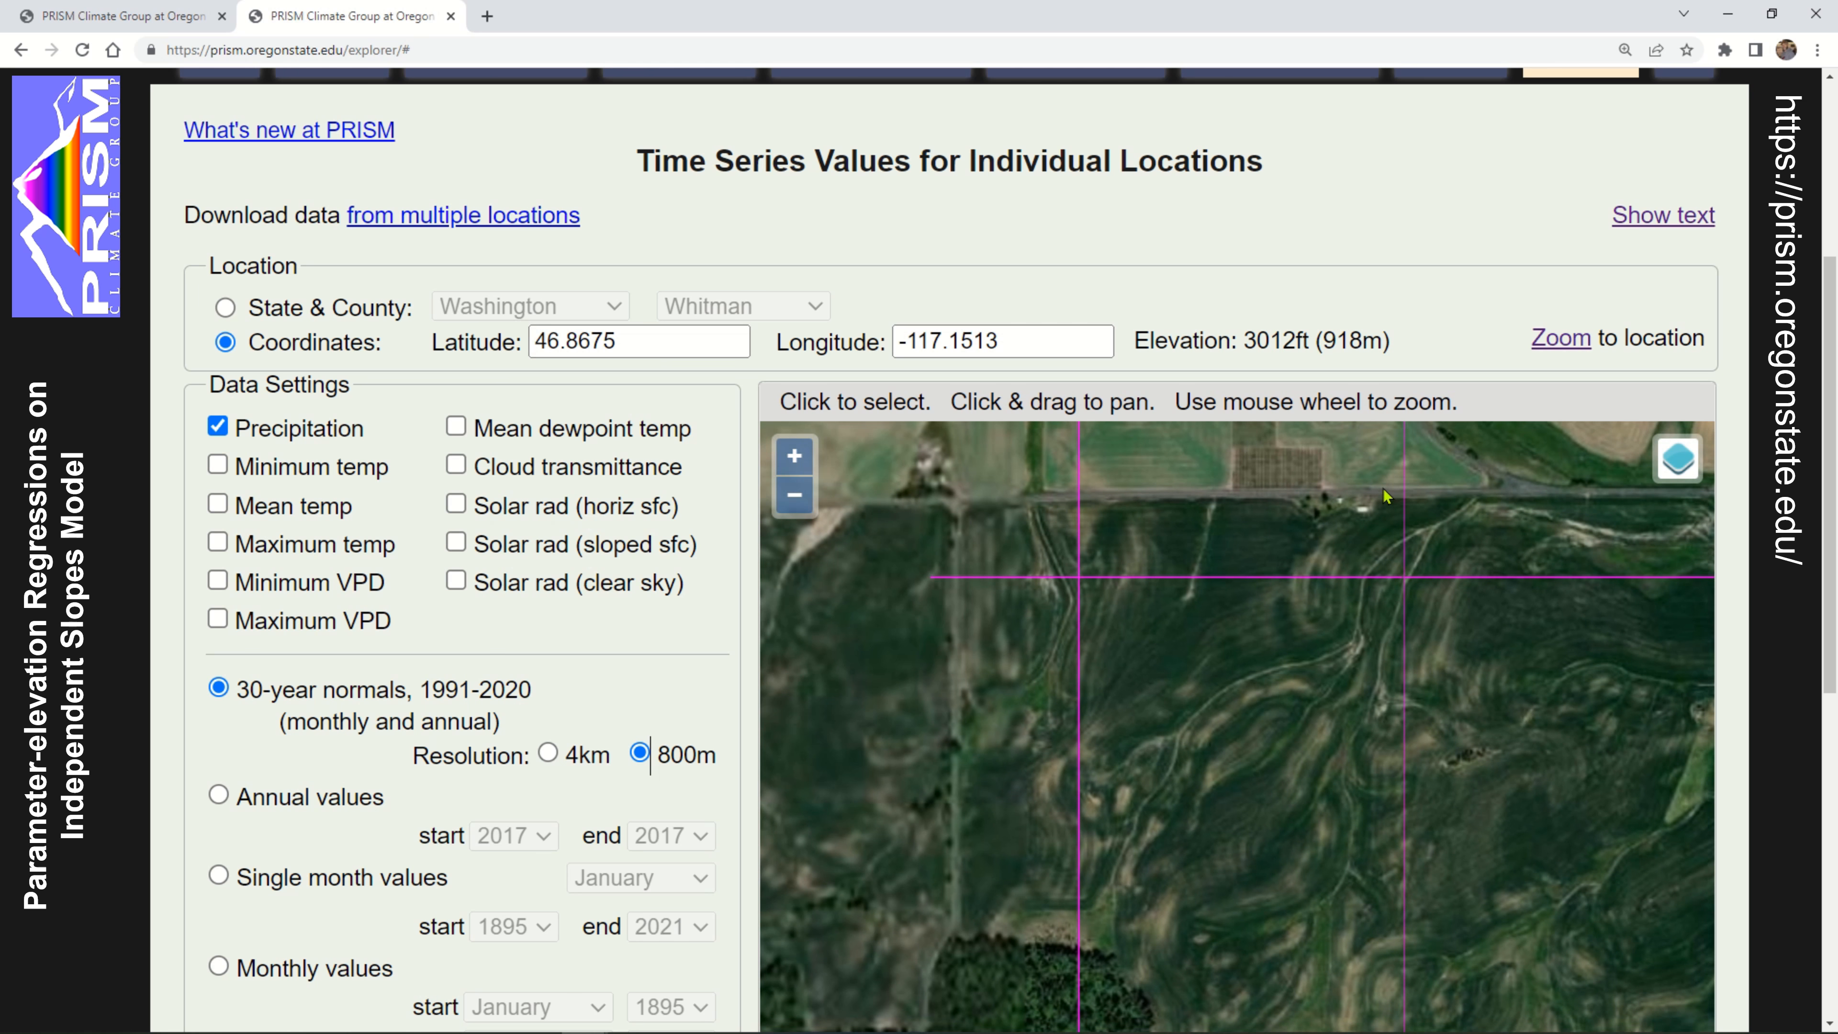
left_click_drag(1081, 643, 1360, 647)
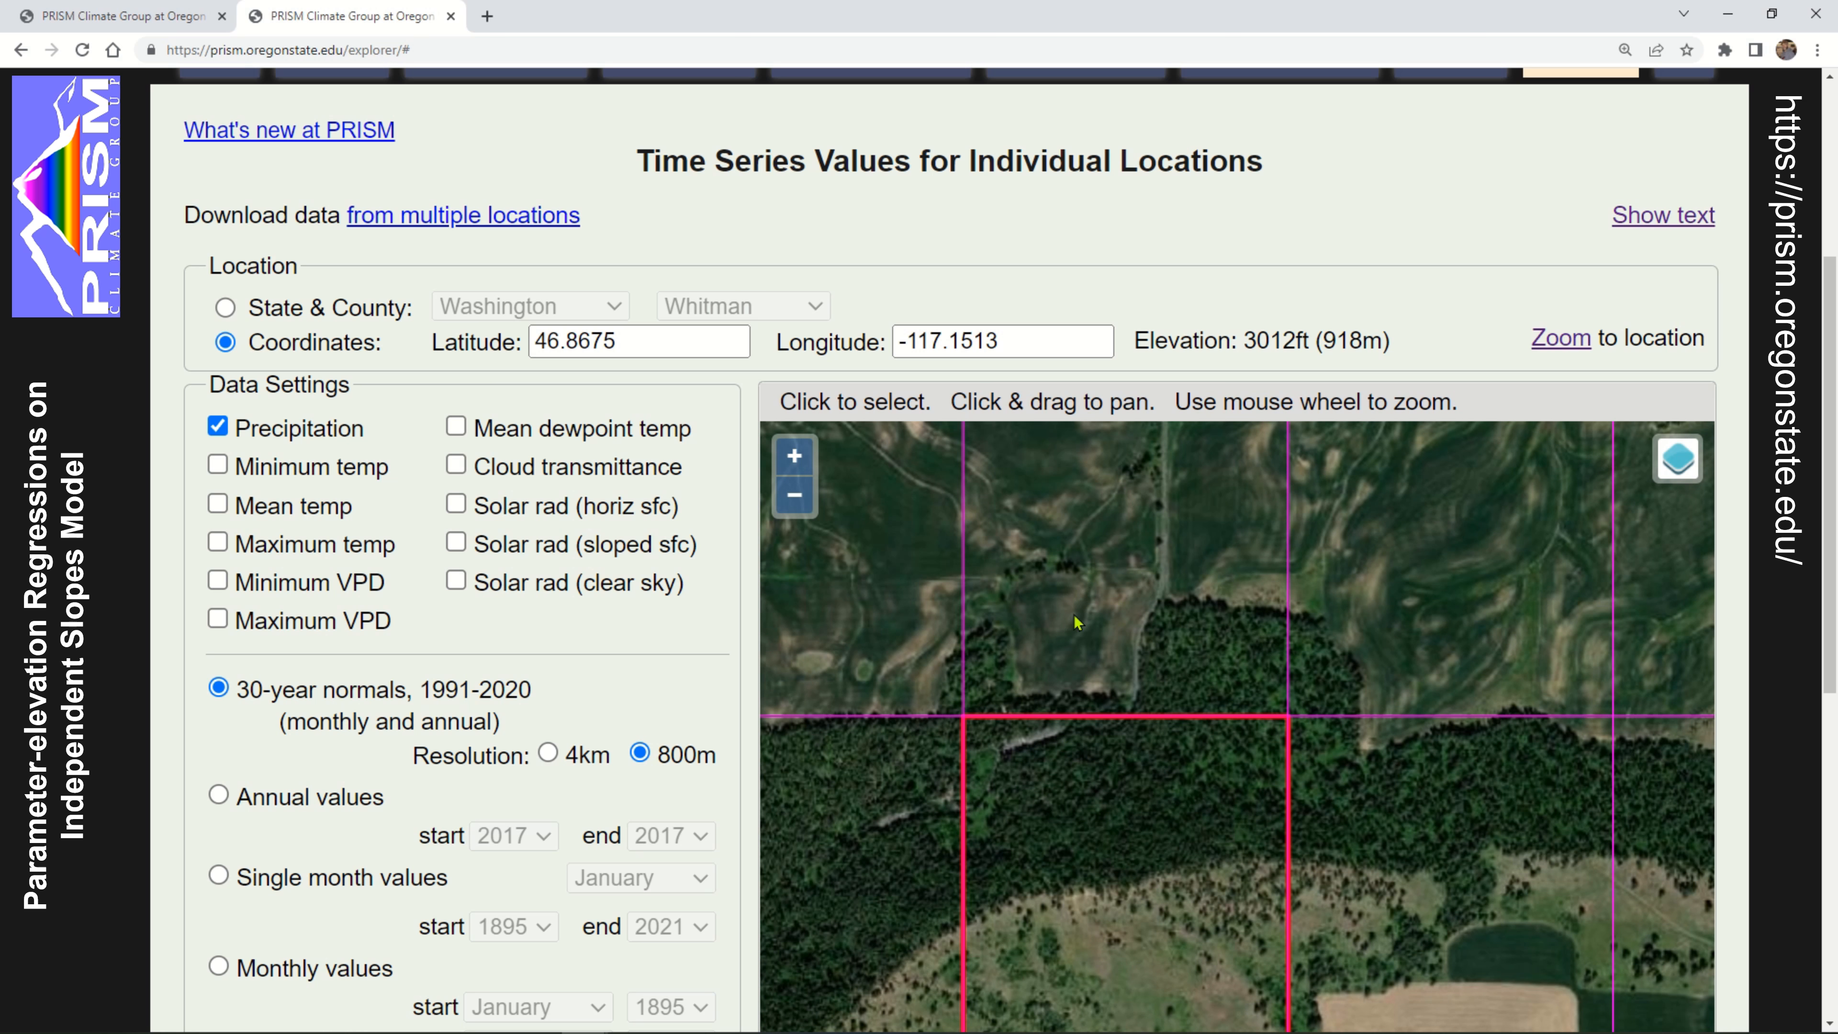
left_click_drag(1111, 638, 1090, 481)
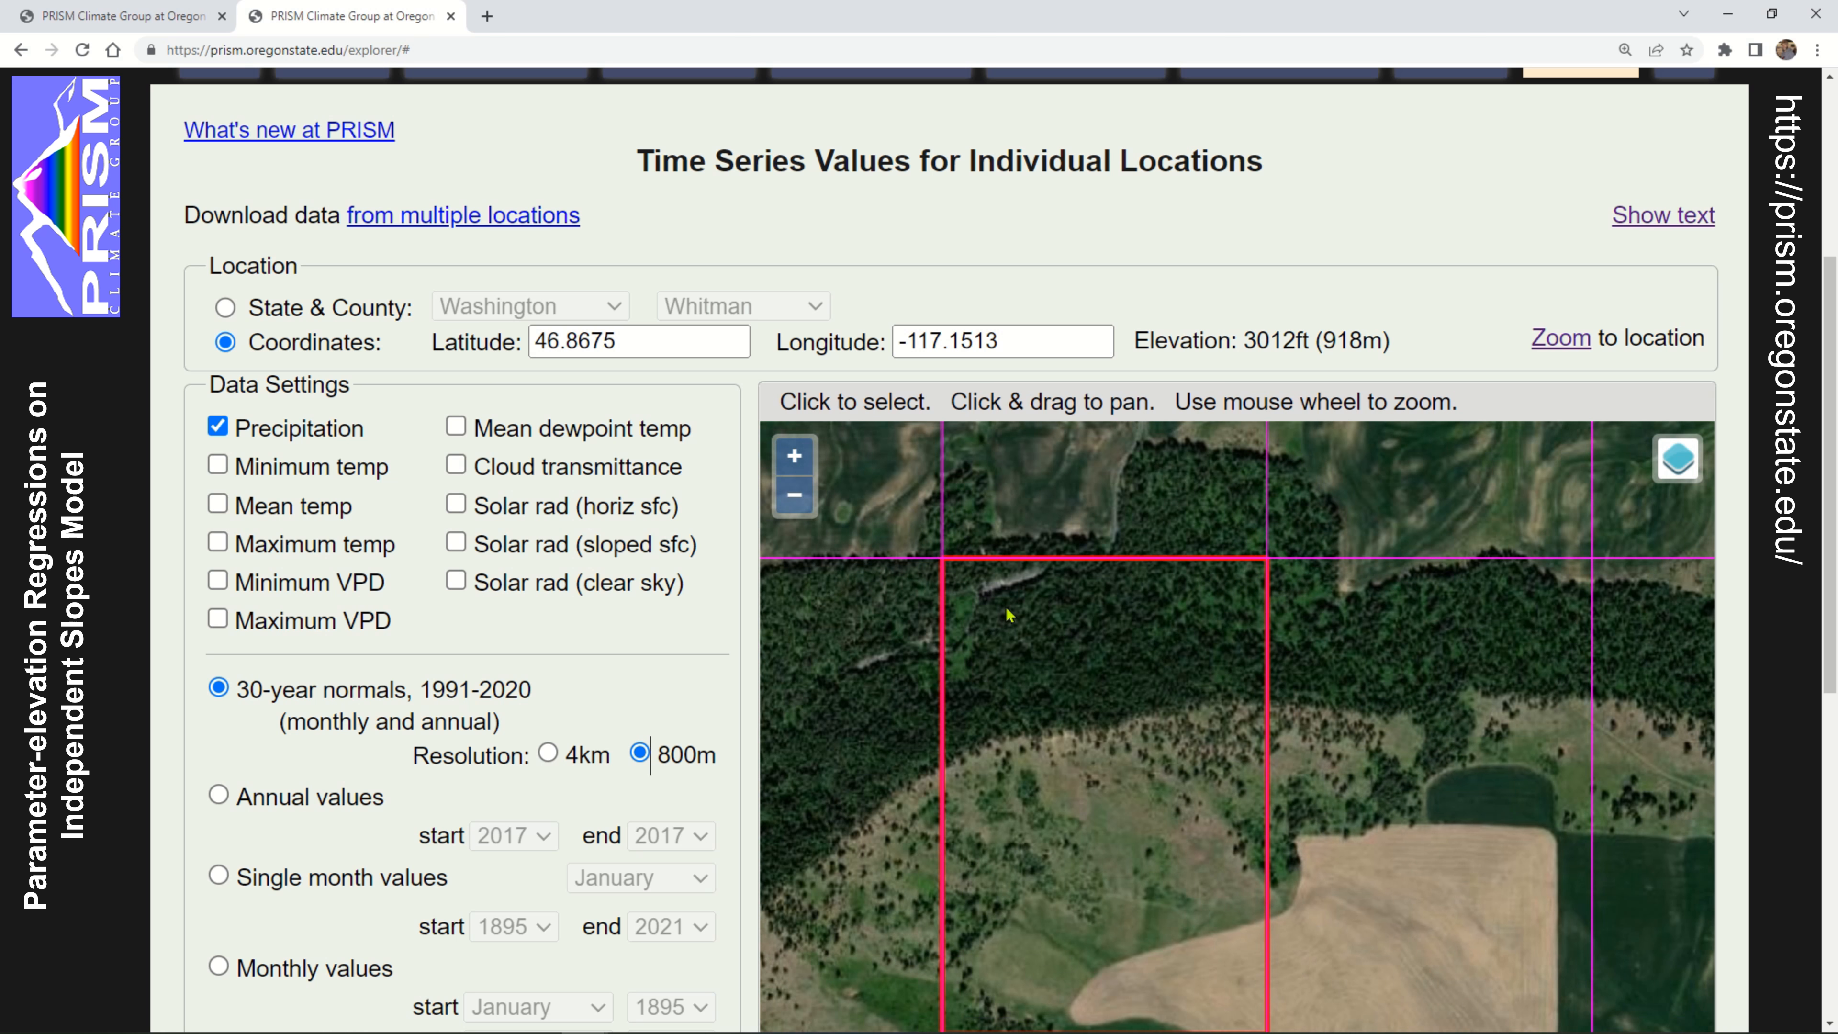
Select the location at latitude 46.8698 and longitude -117.1505 in the forested northern part of the highlighted 800m cell
left_click(1082, 620)
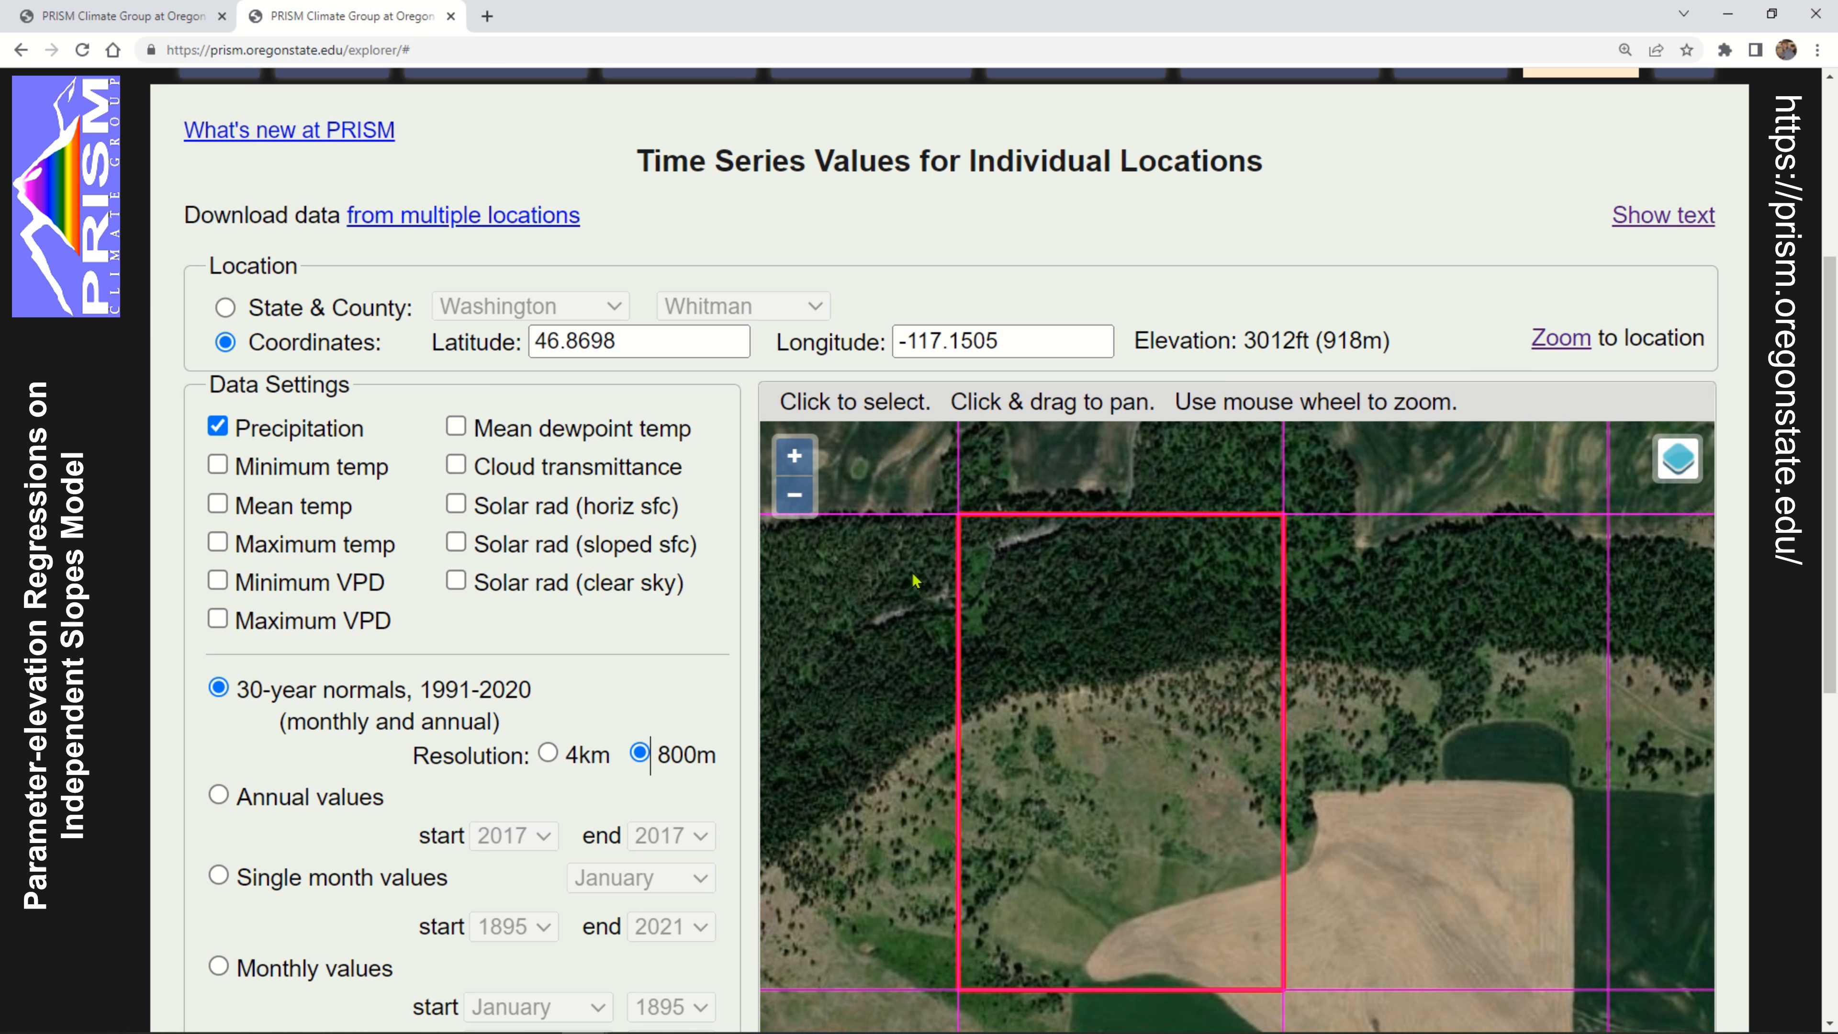
scroll(455, 463, "down", 3)
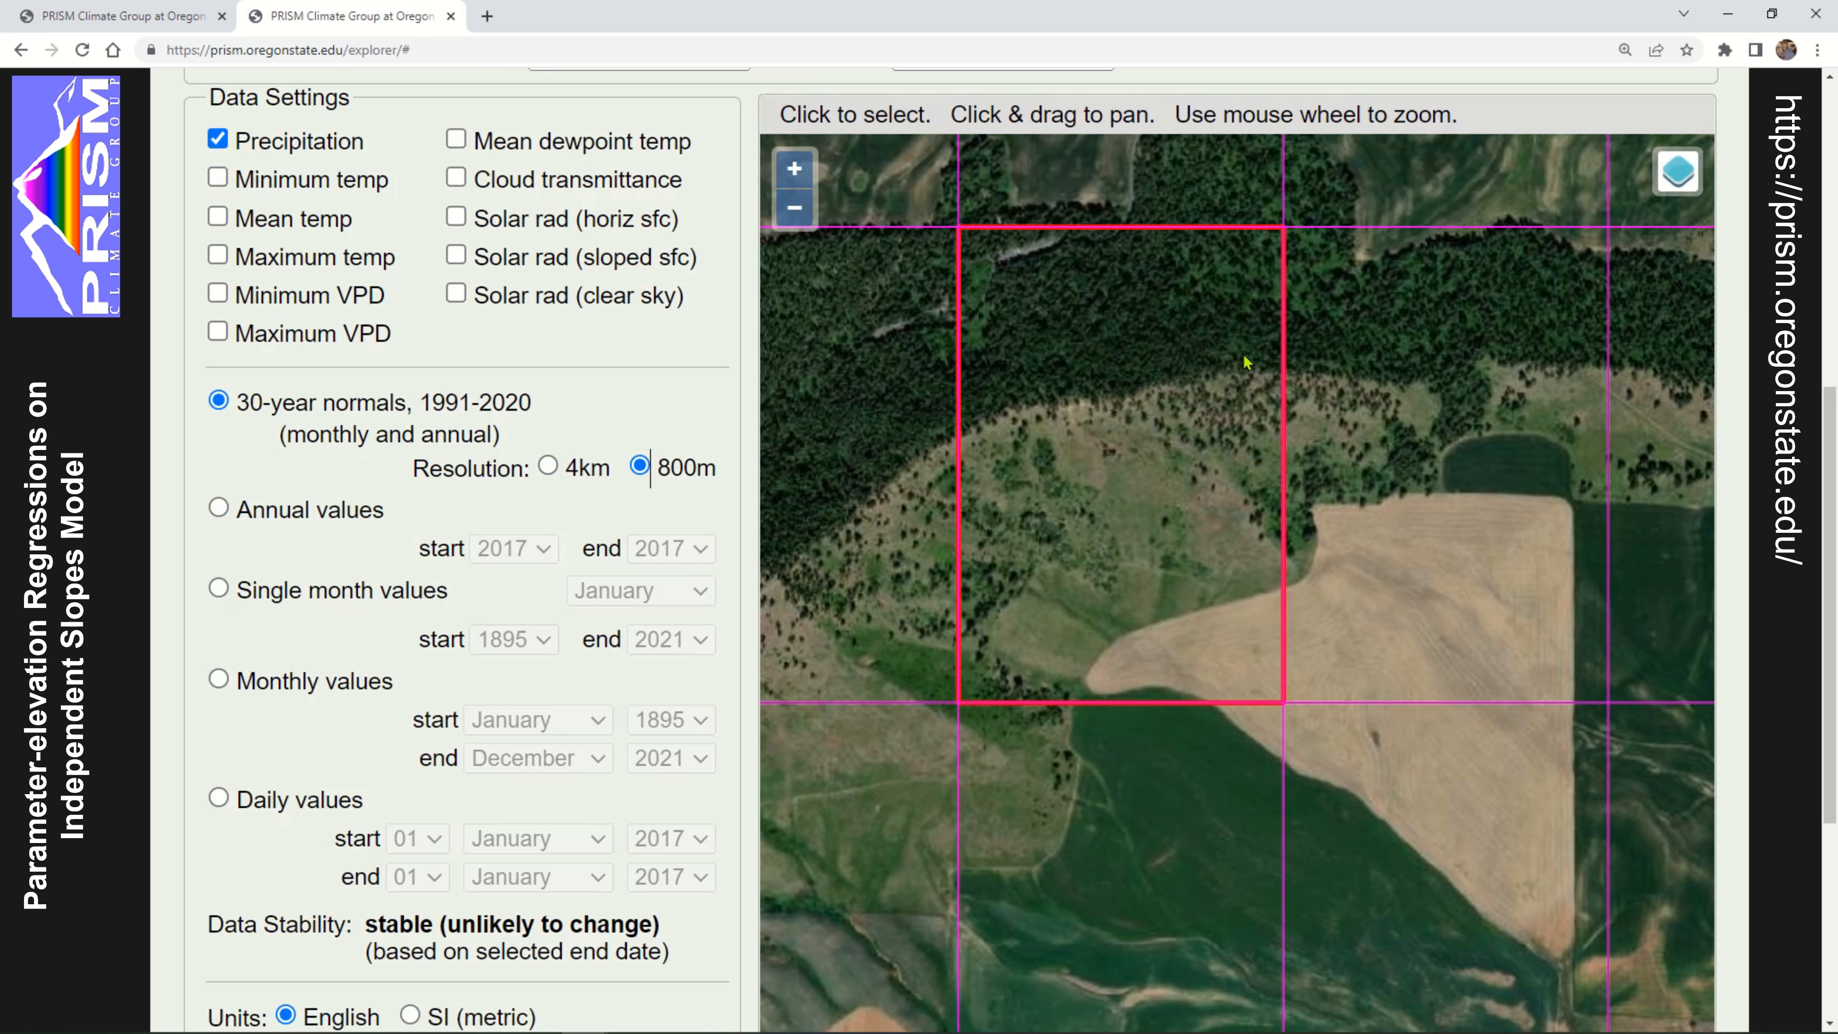
left_click_drag(1022, 255, 1055, 428)
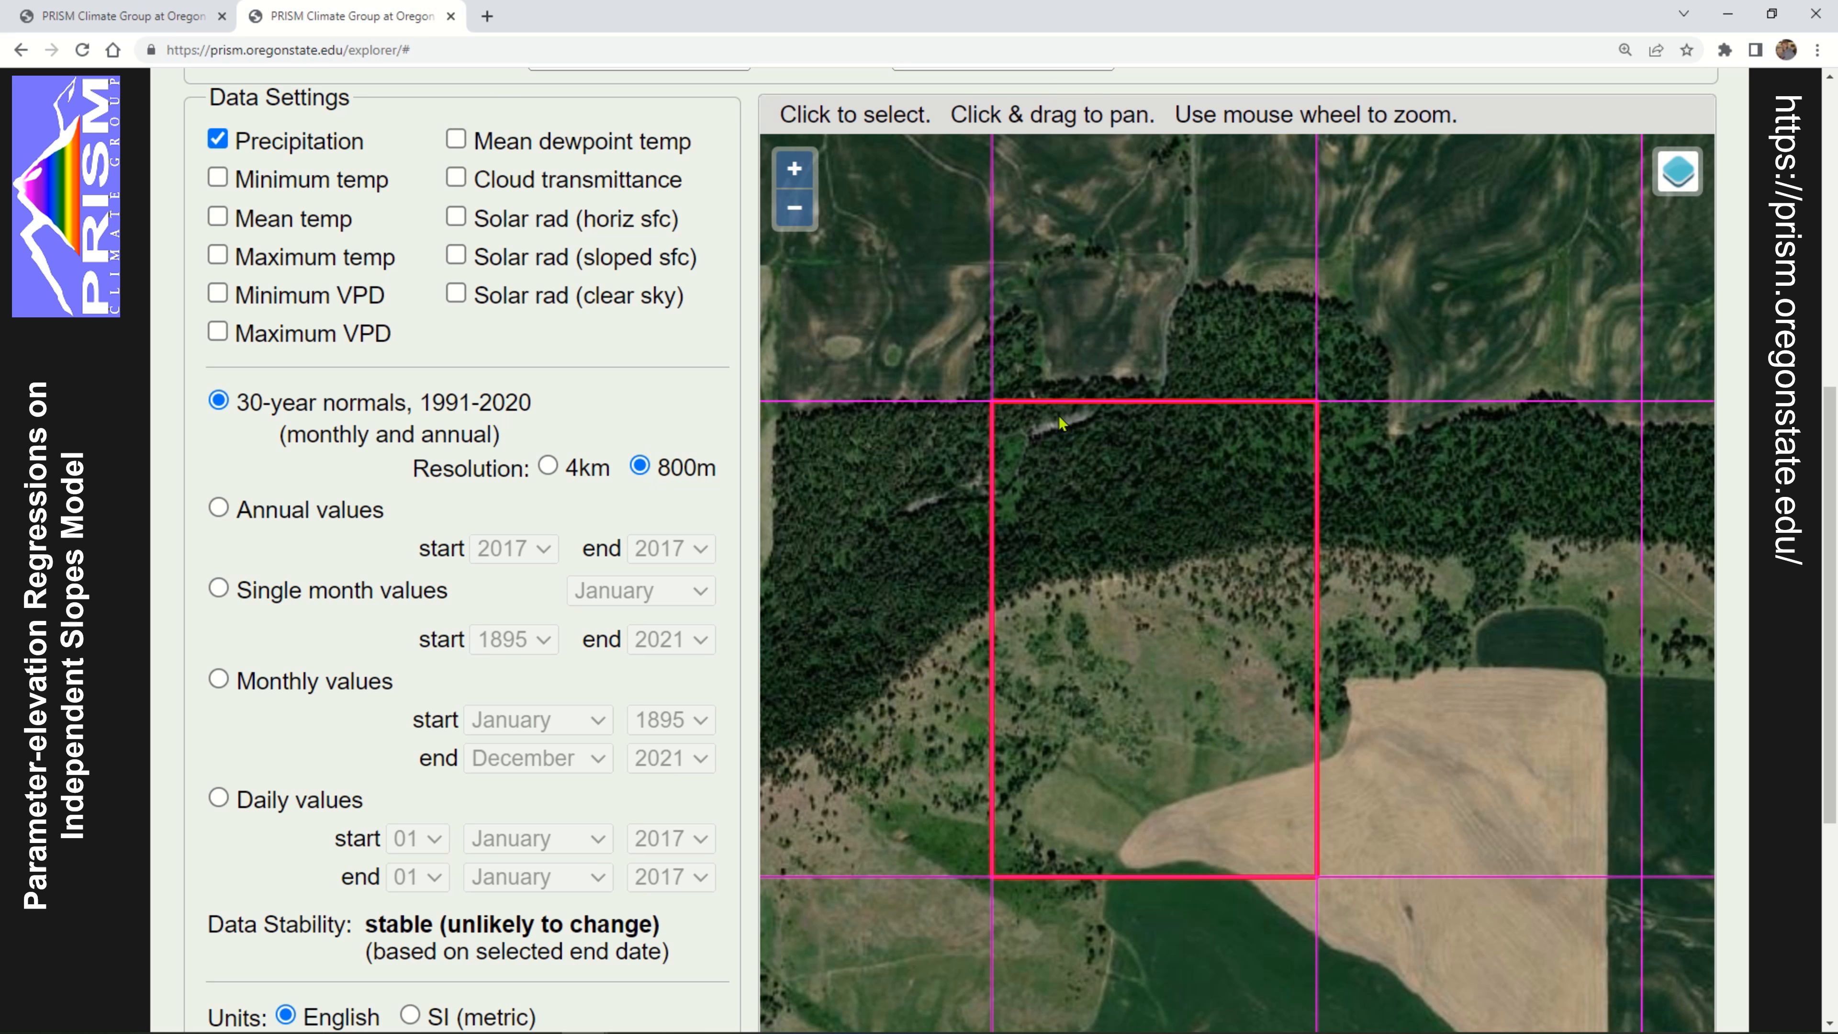
left_click_drag(1058, 415, 1060, 415)
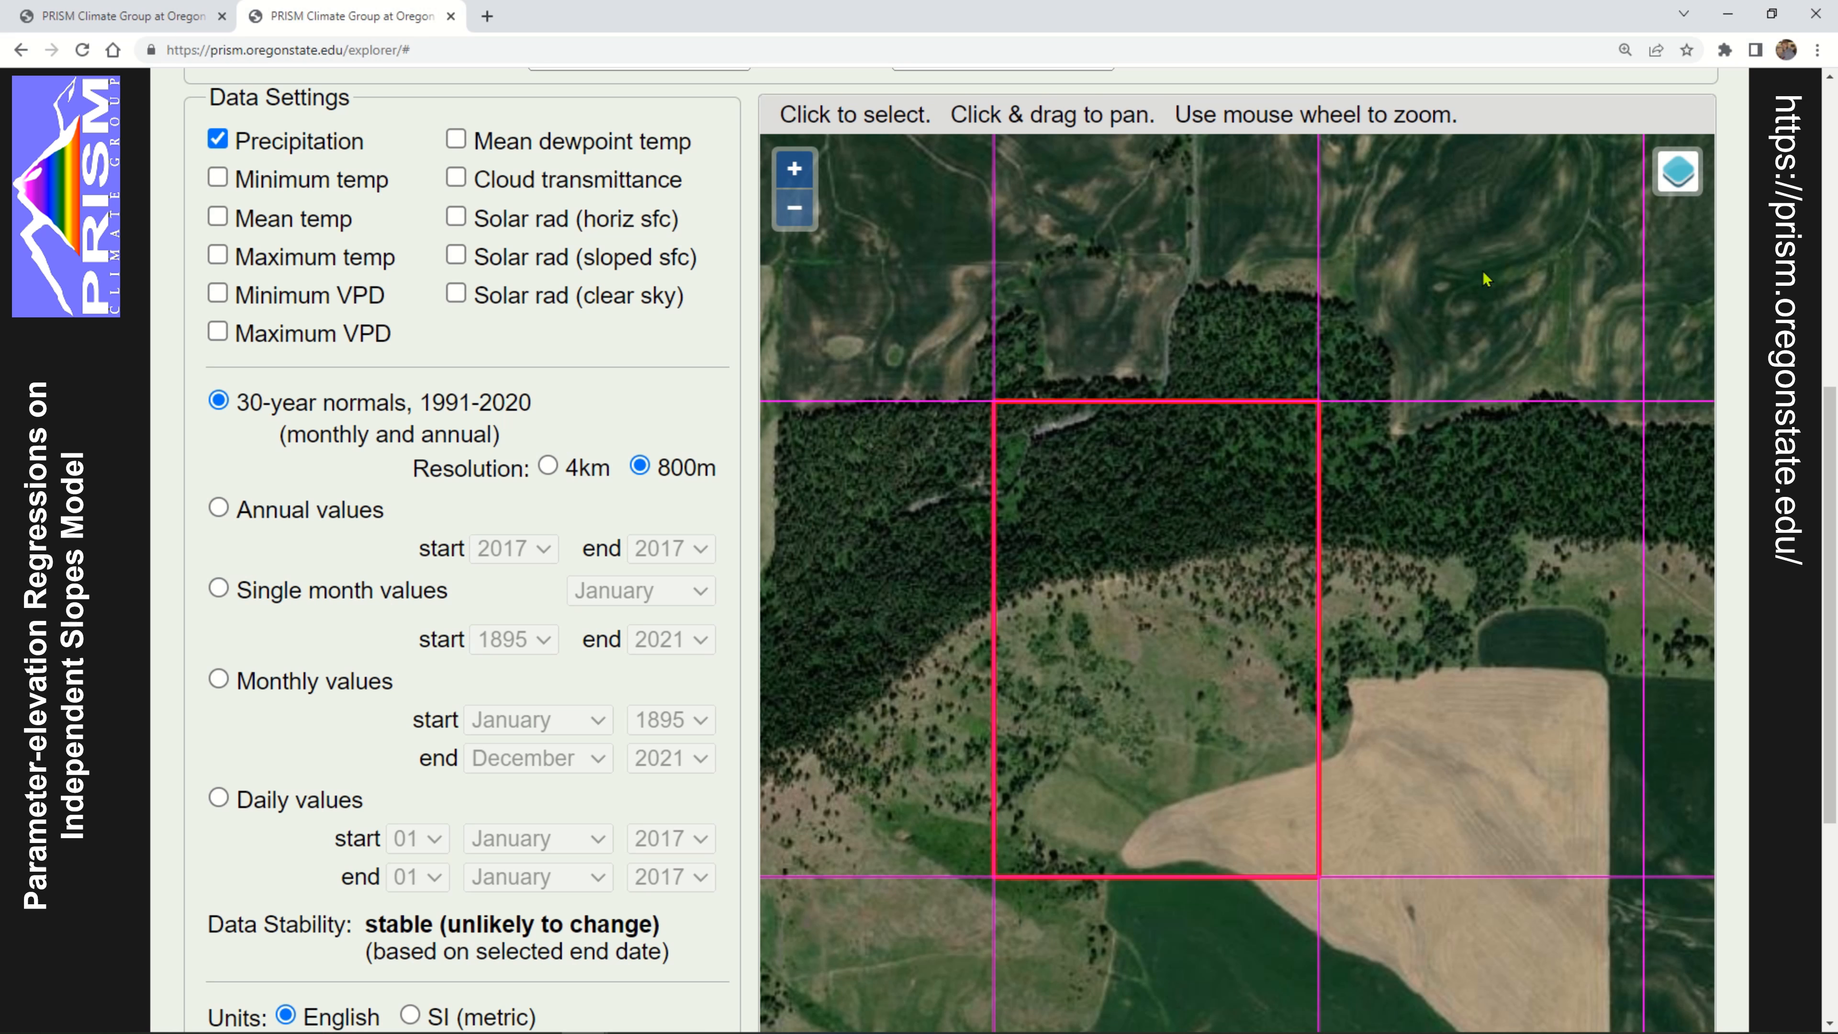
Add minimum temp, mean temp and maximum temp to the climate variables alongside precipitation
scroll(655, 301, "up", 5)
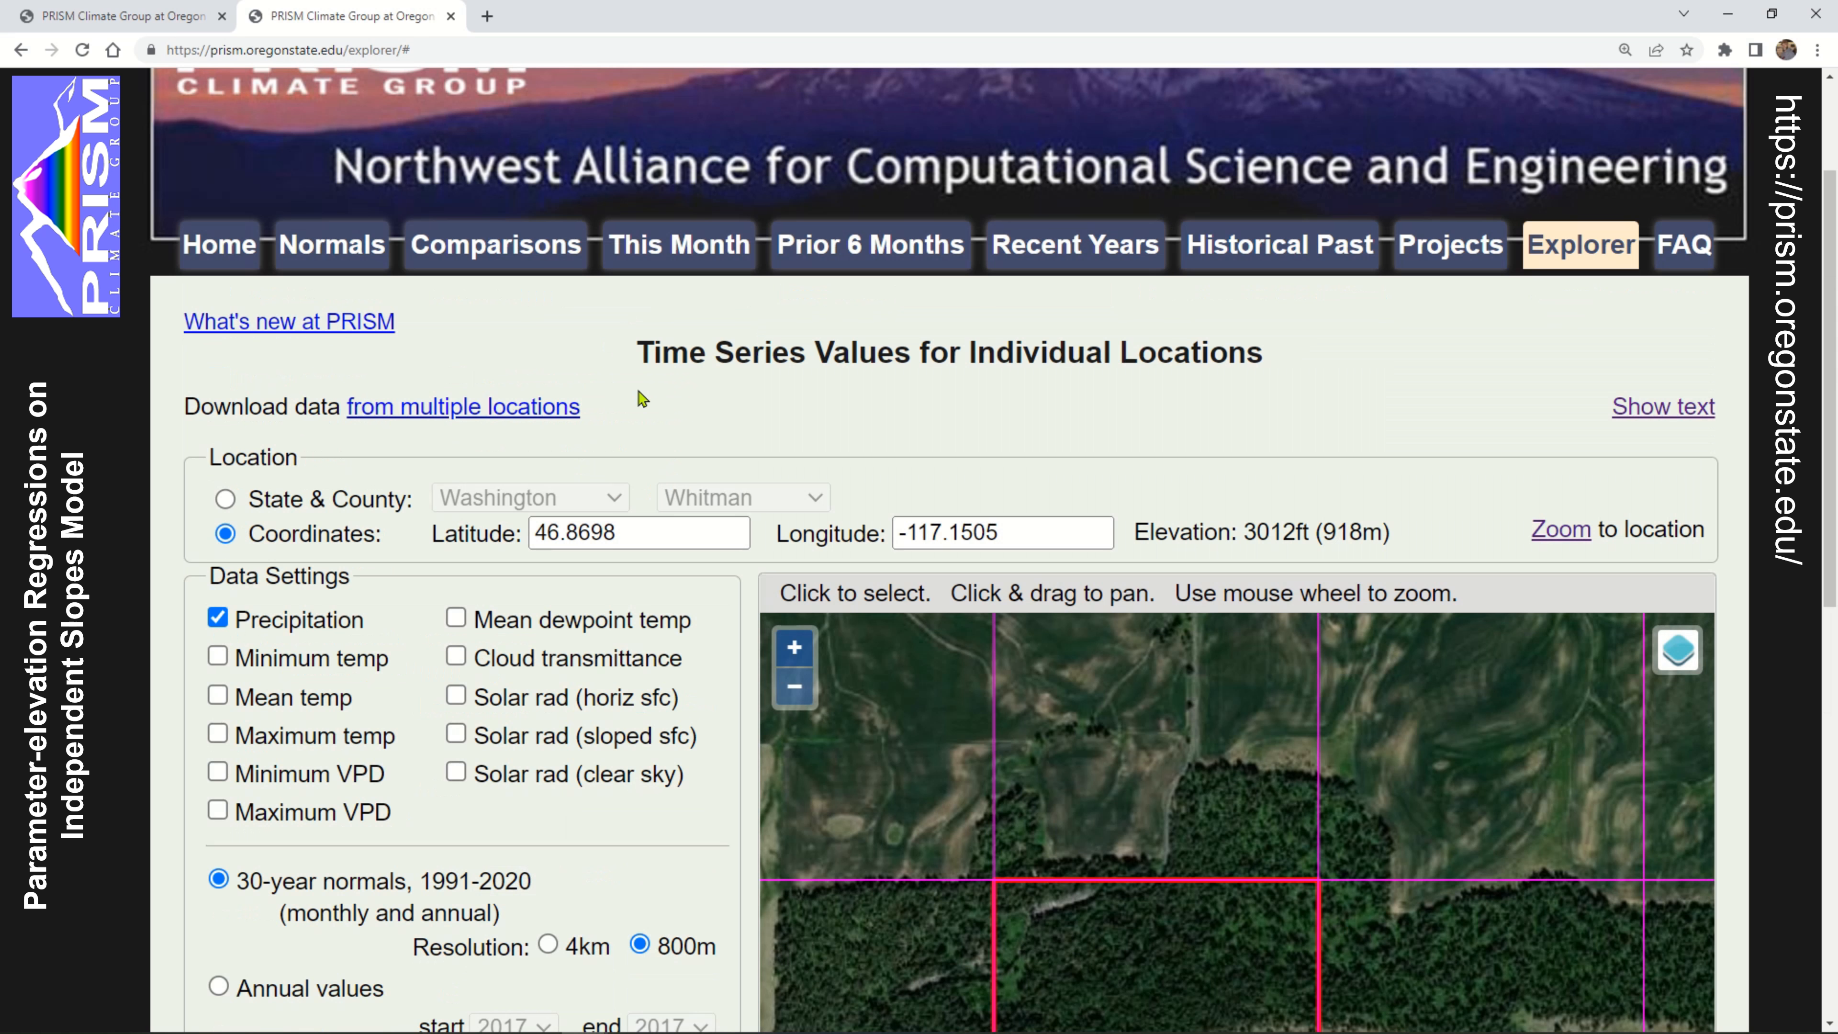
scroll(640, 398, "down", 3)
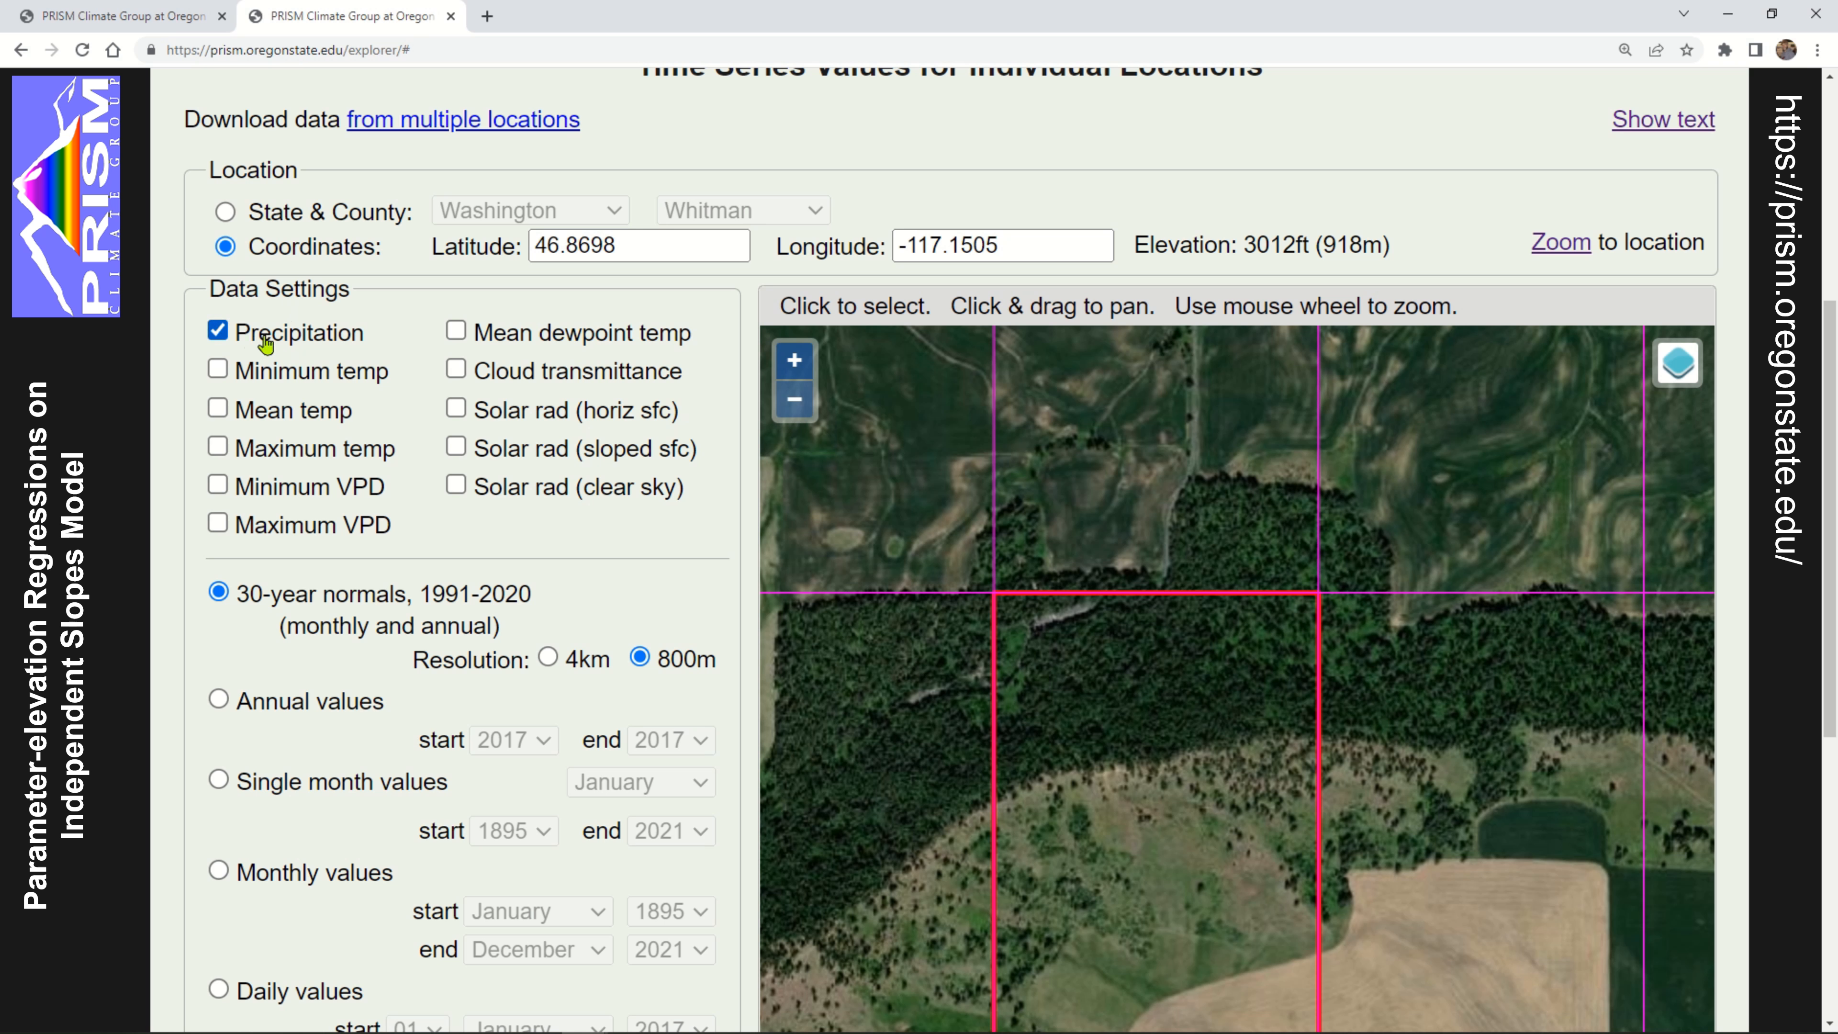
left_click(219, 369)
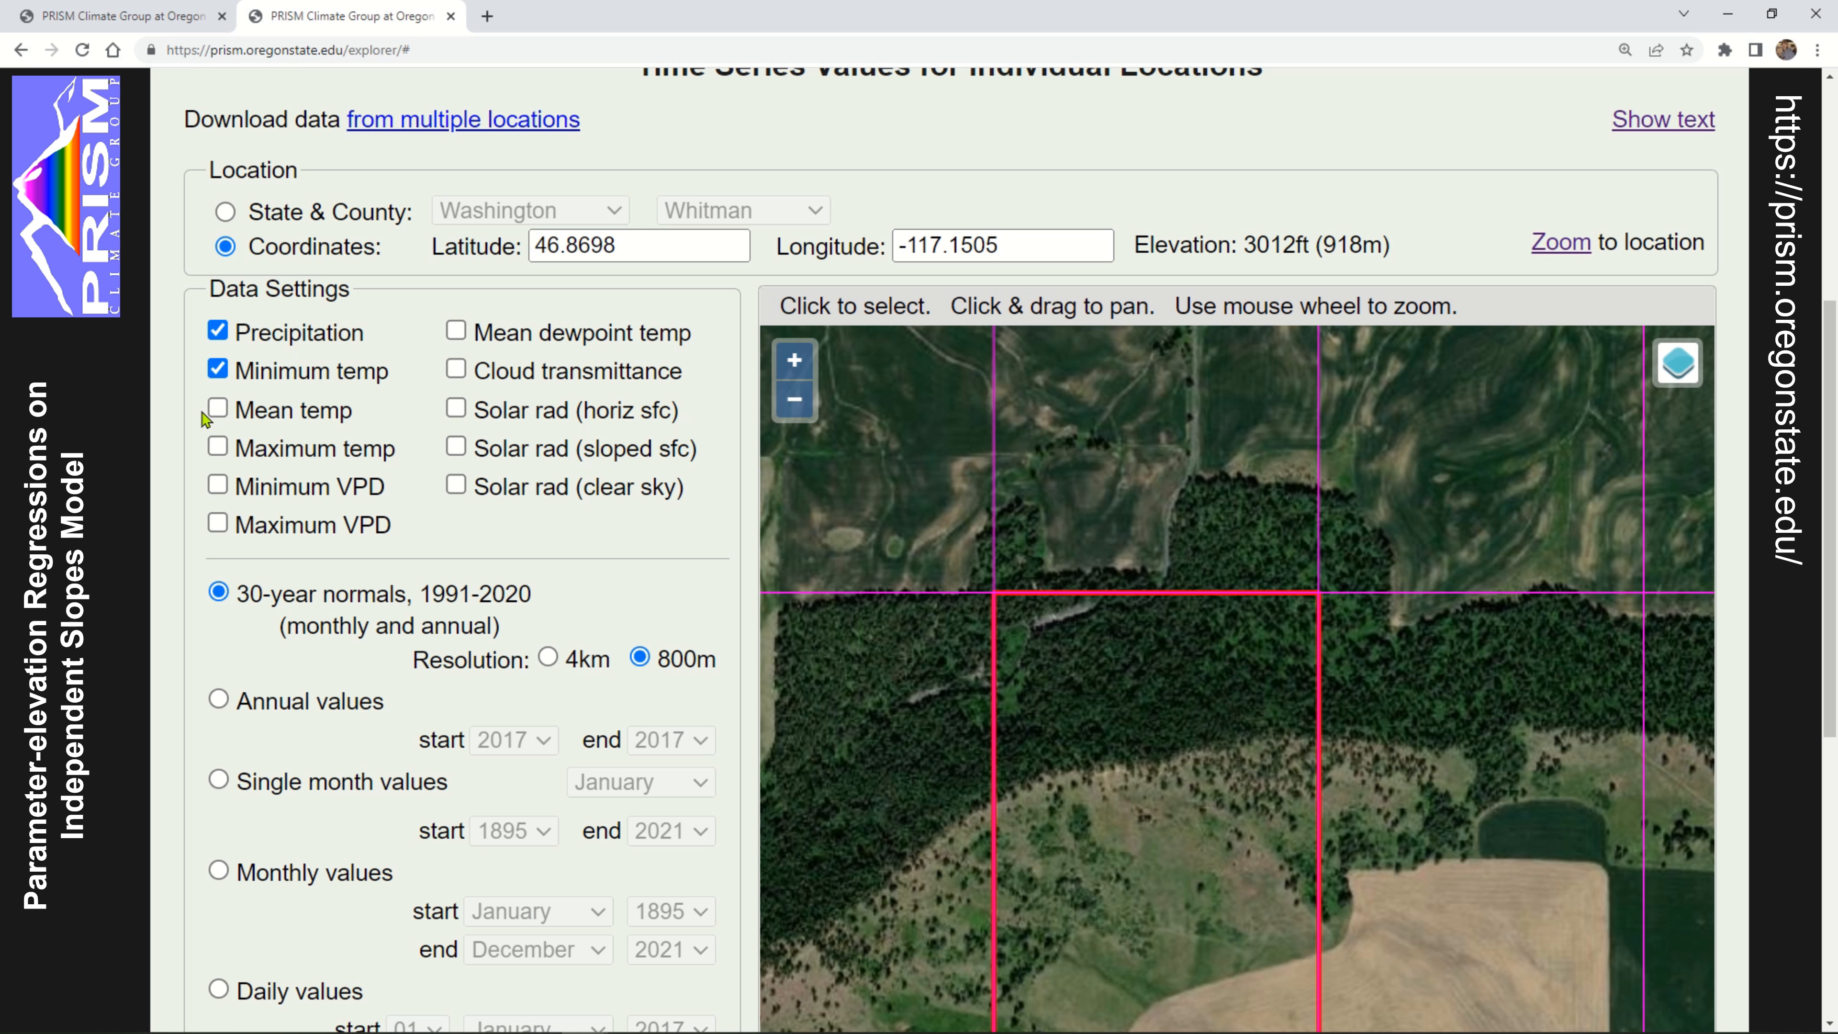
left_click(218, 409)
left_click(219, 452)
scroll(161, 432, "down", 1)
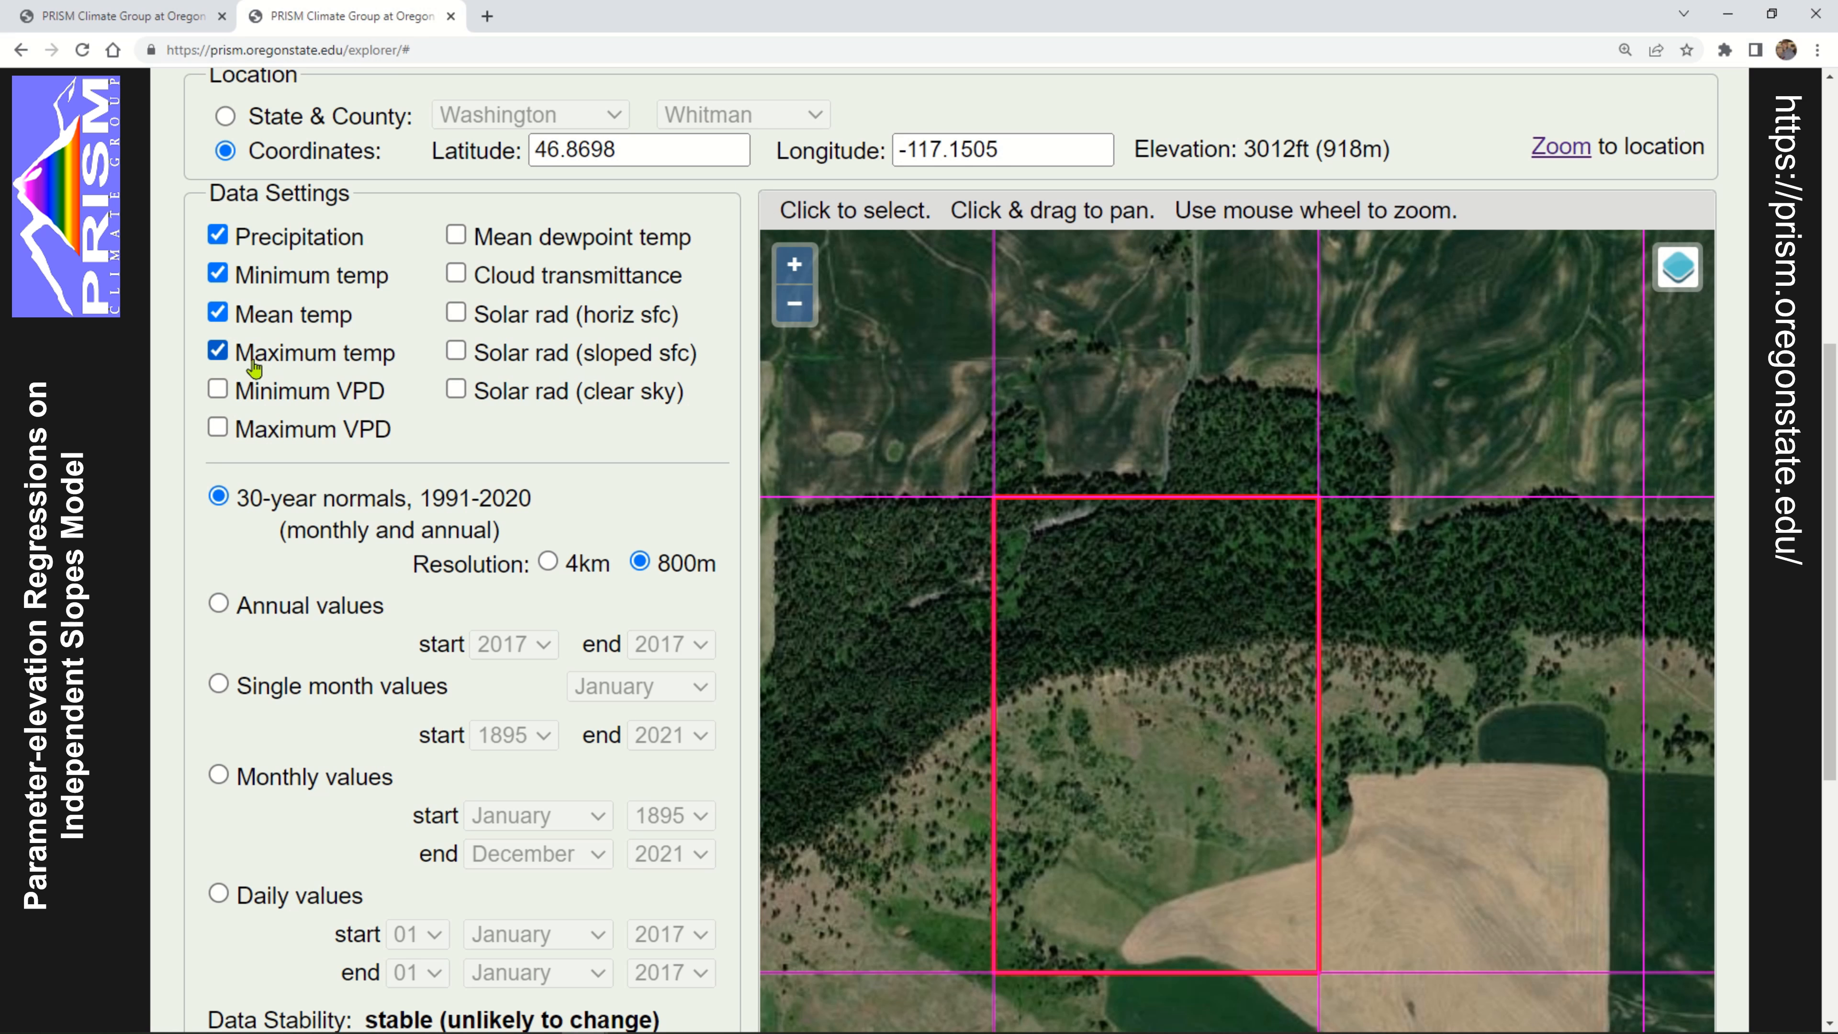
Try the annual, single month, monthly and daily time series options, and leave monthly values selected
scroll(174, 525, "down", 3)
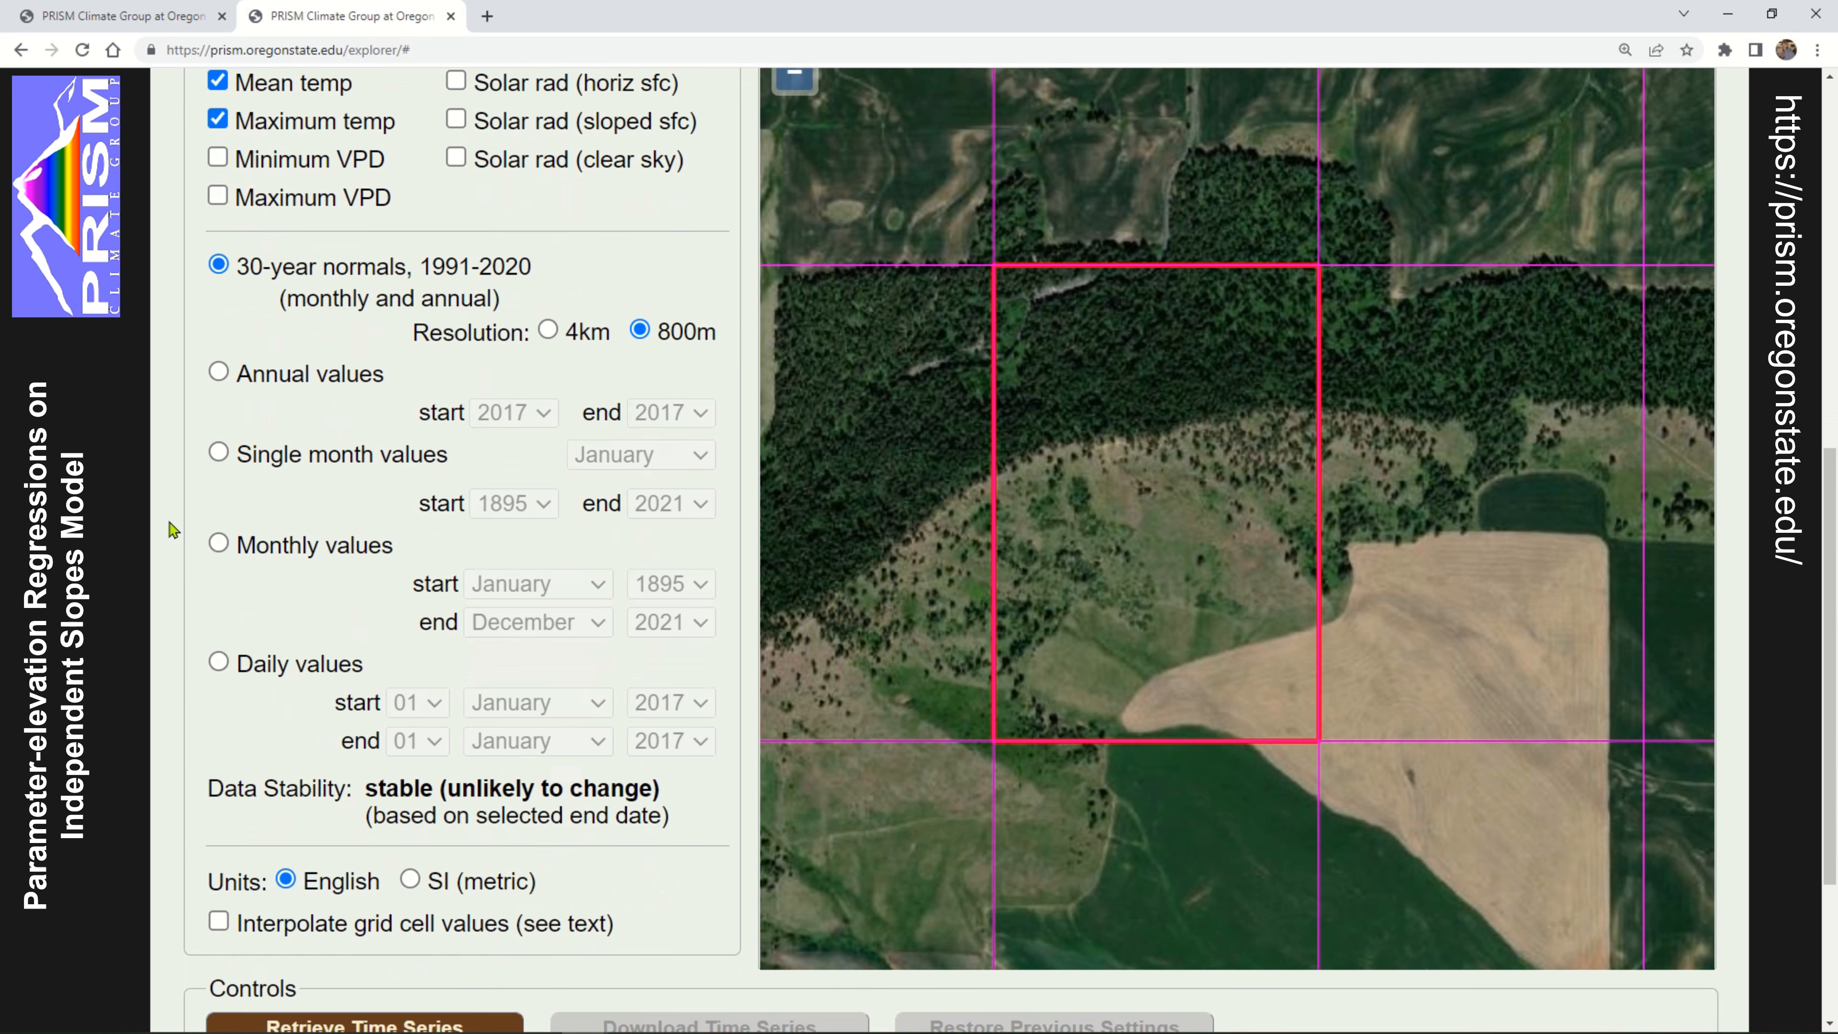
scroll(148, 221, "down", 1)
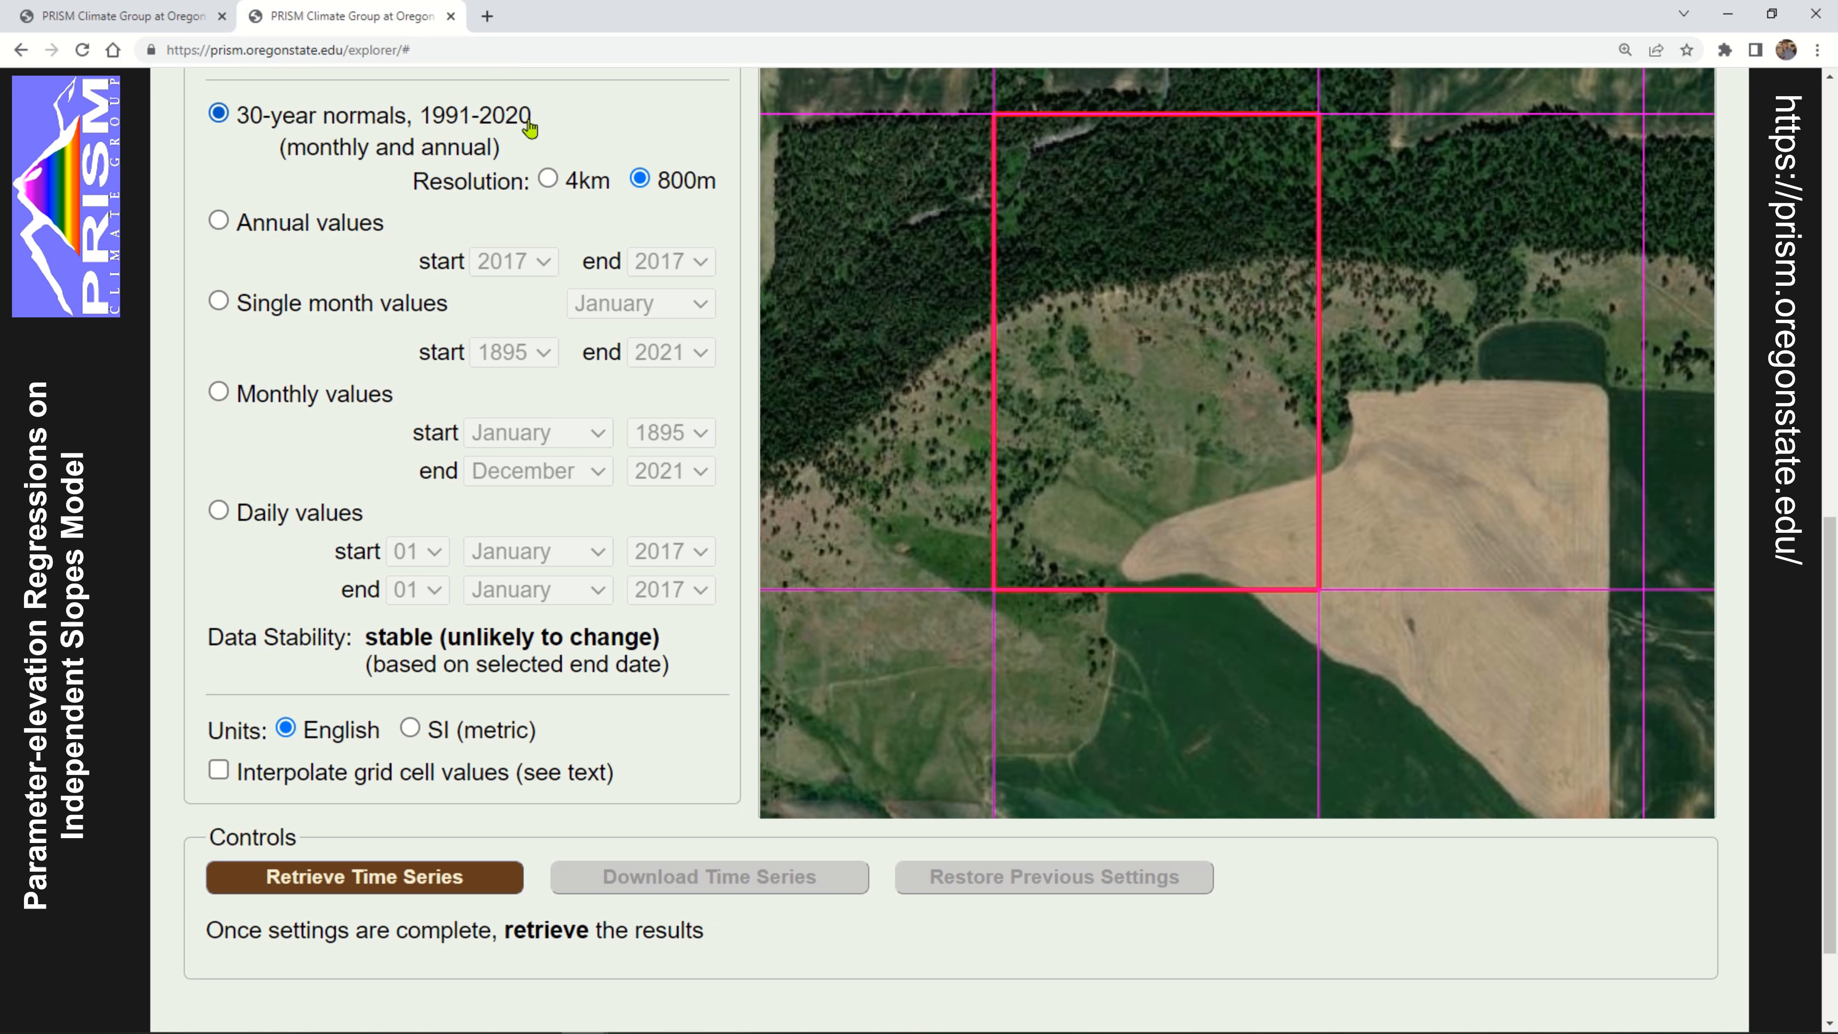
left_click(219, 223)
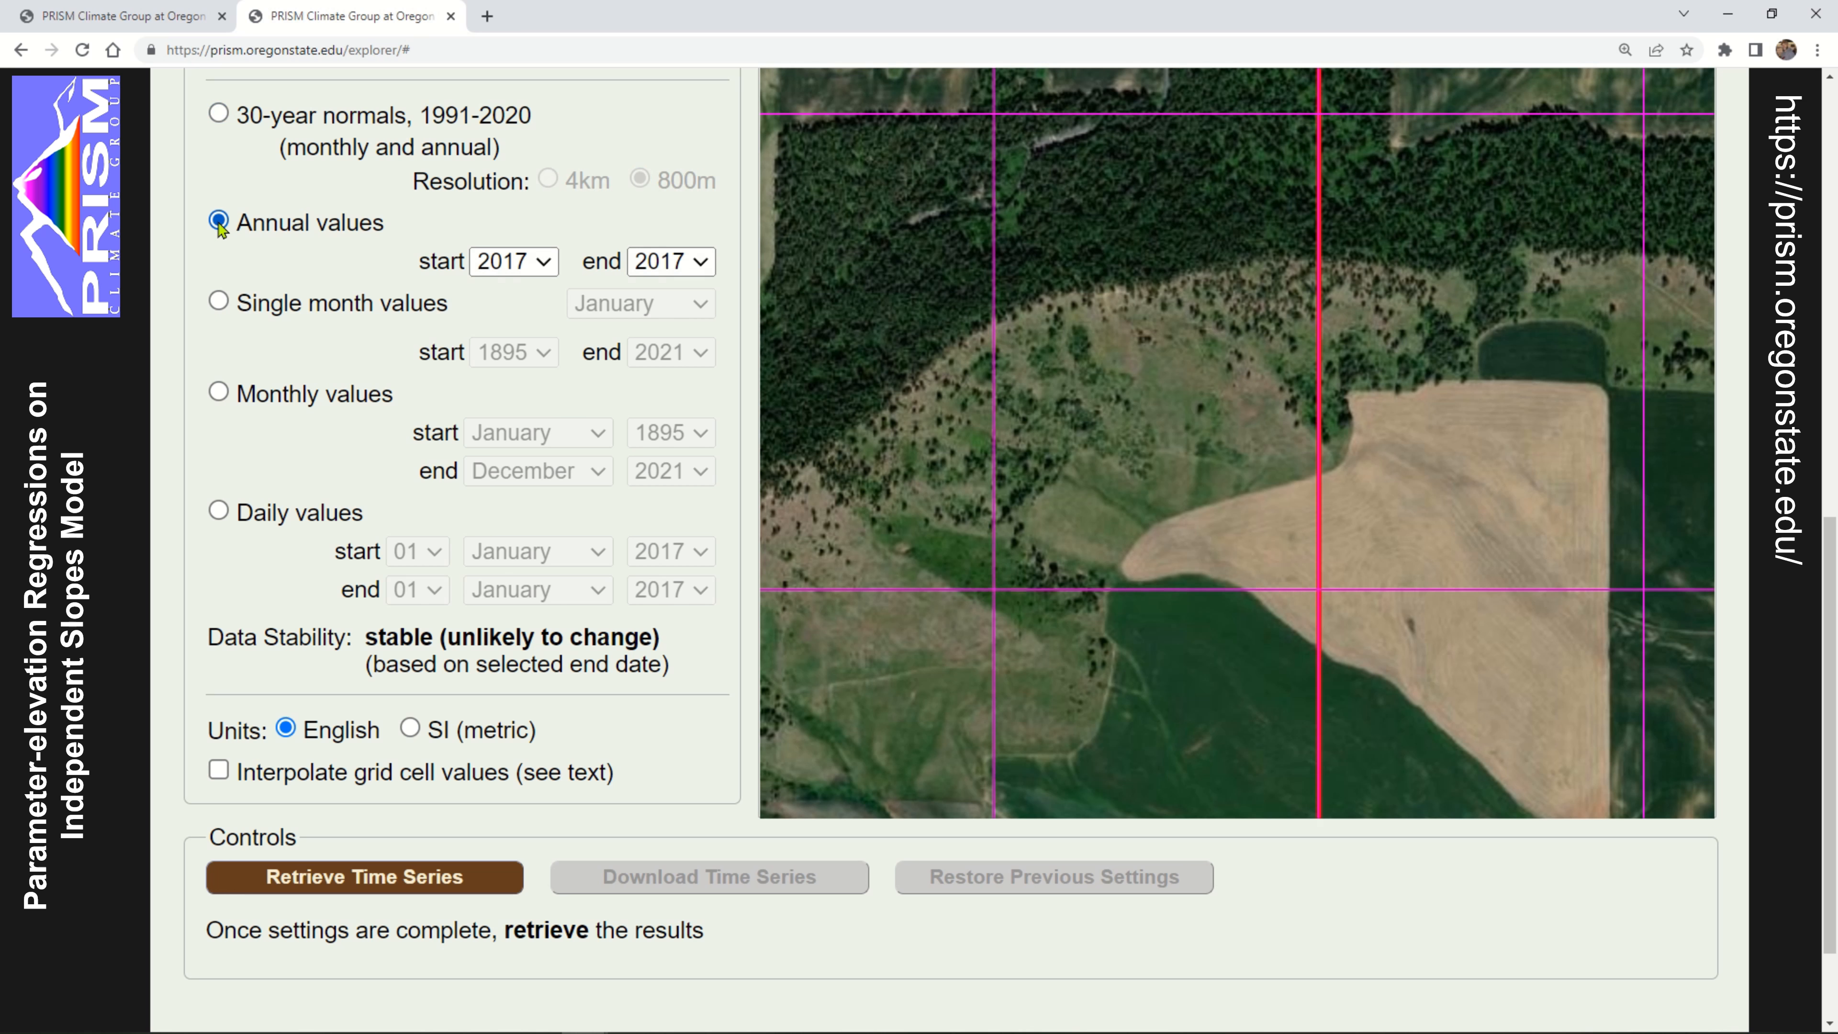
left_click(218, 303)
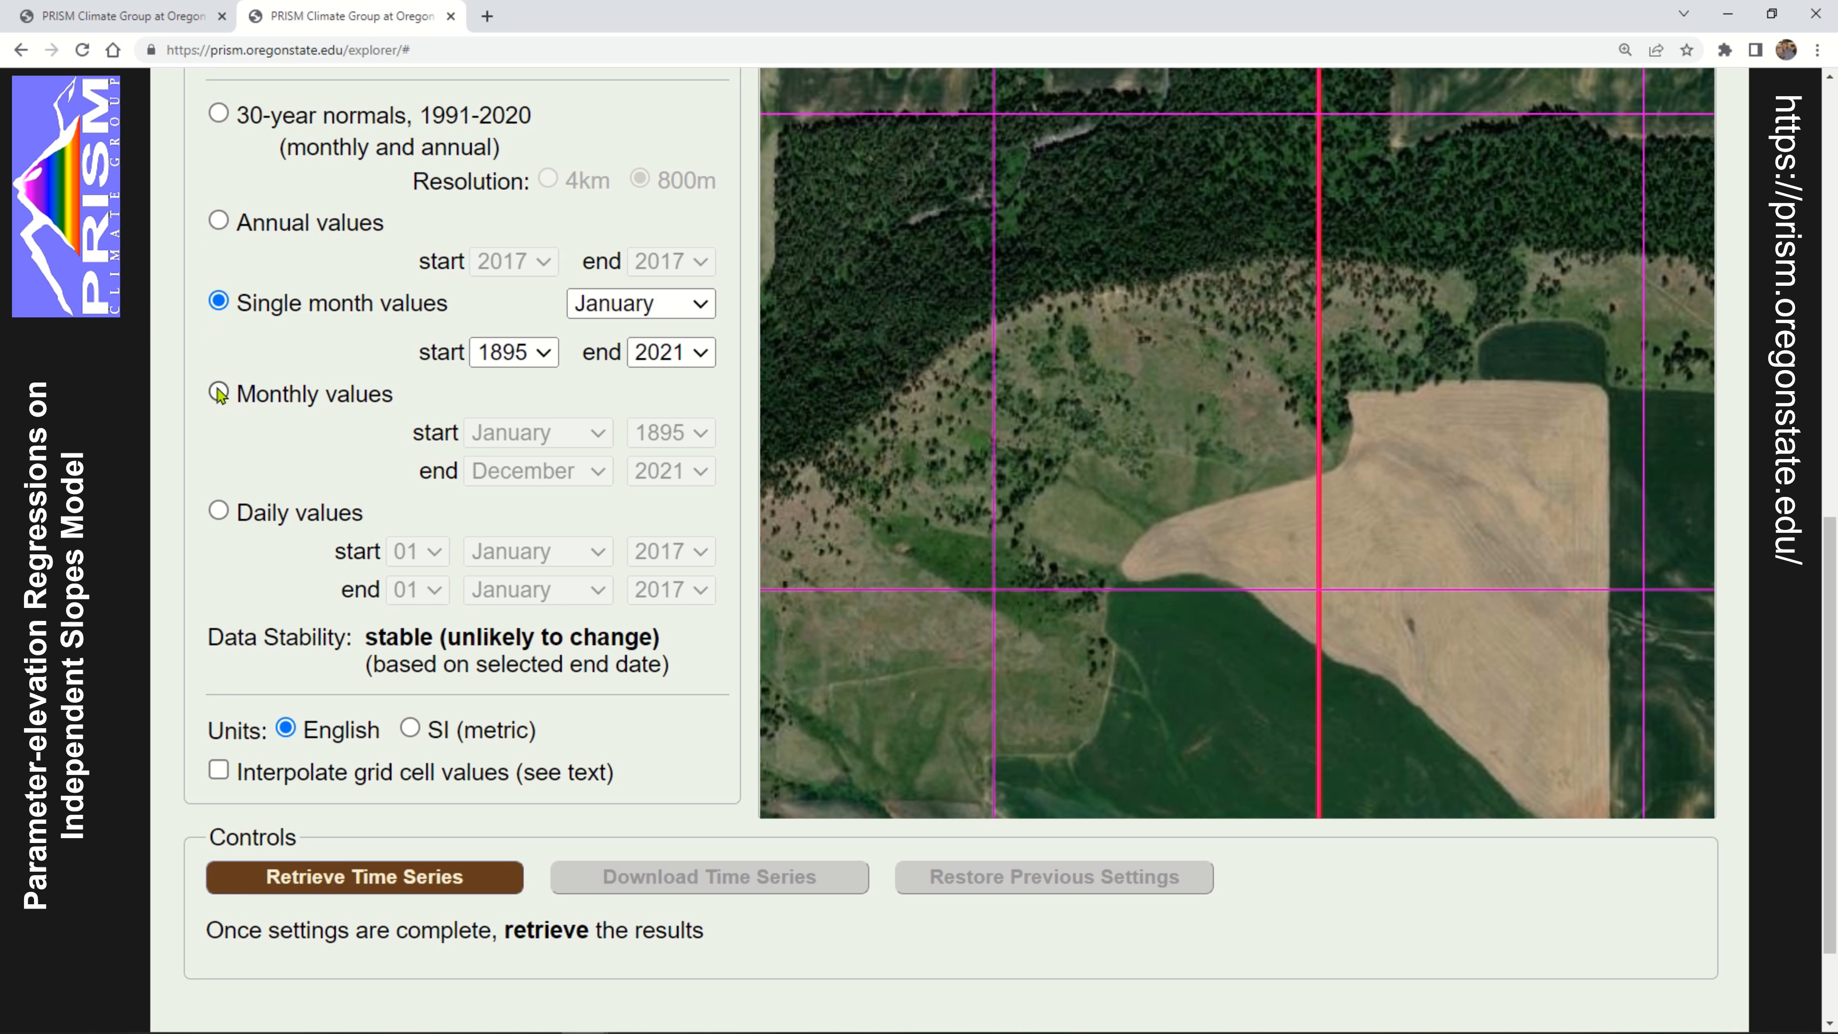
left_click(221, 393)
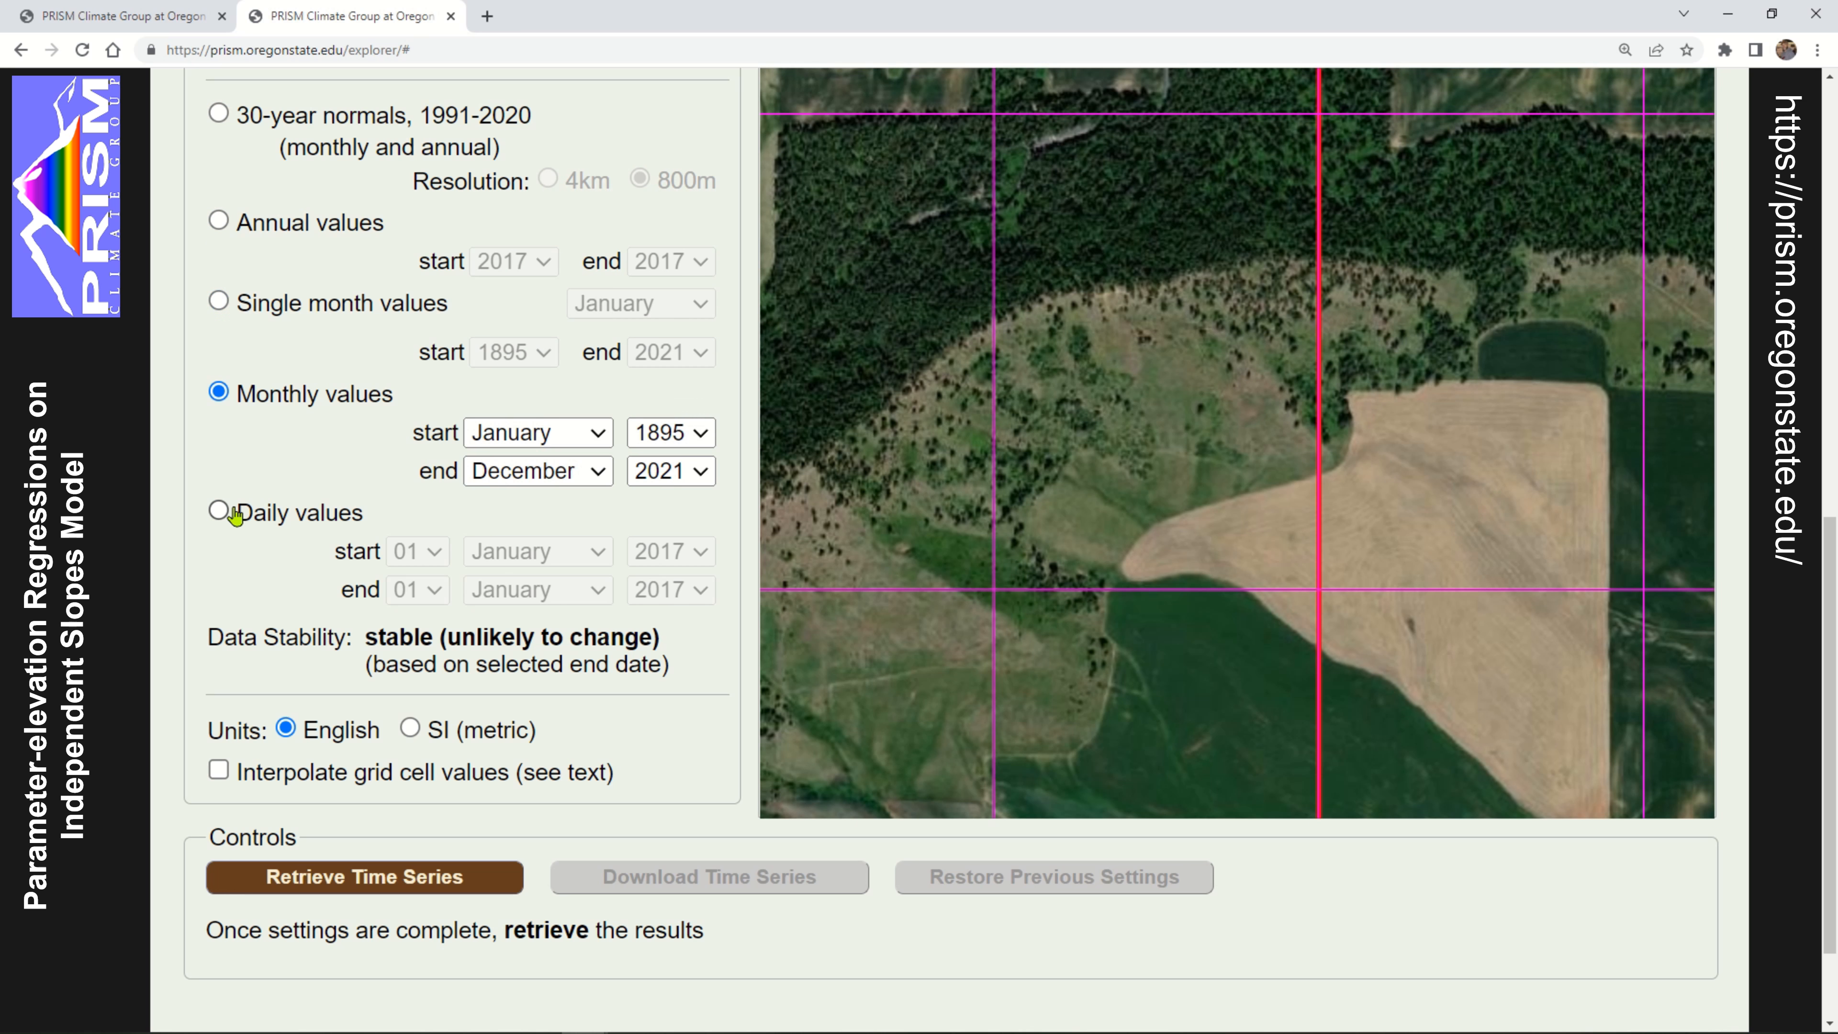
left_click(220, 512)
left_click(218, 393)
Set the monthly values to start in January 1895 and keep December as the end month
left_click(599, 432)
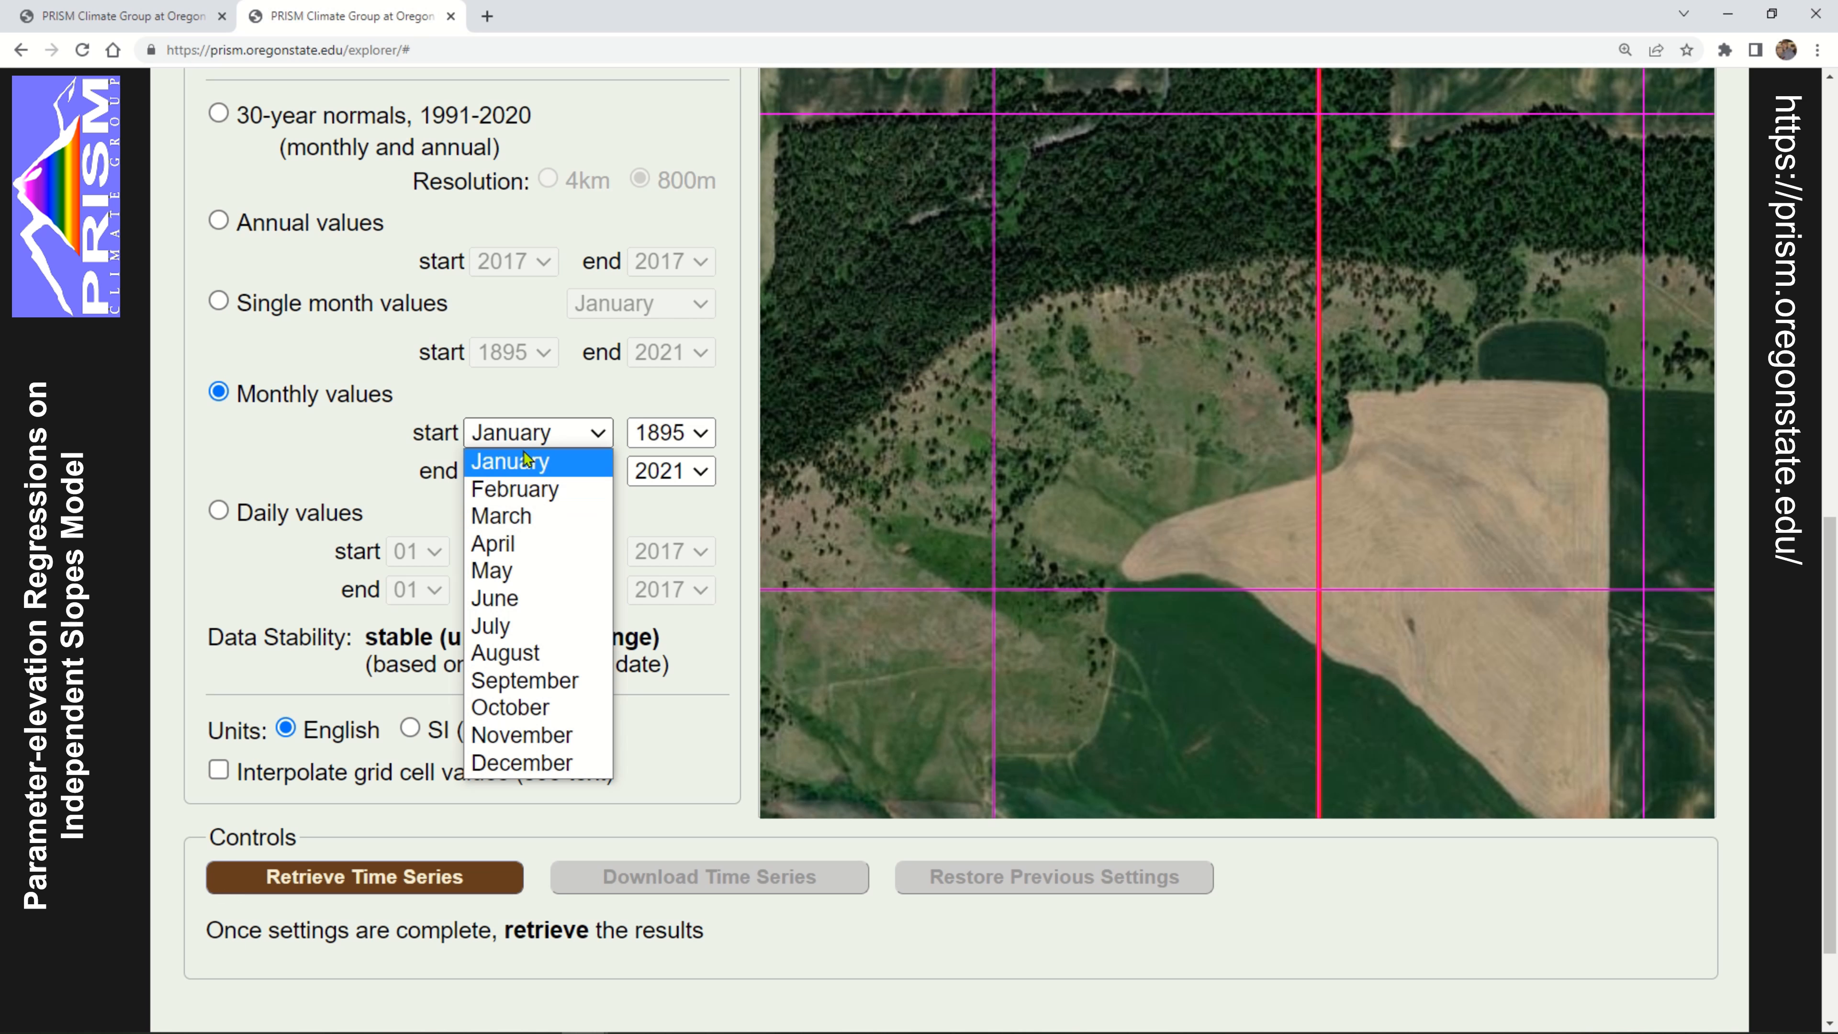
left_click(700, 432)
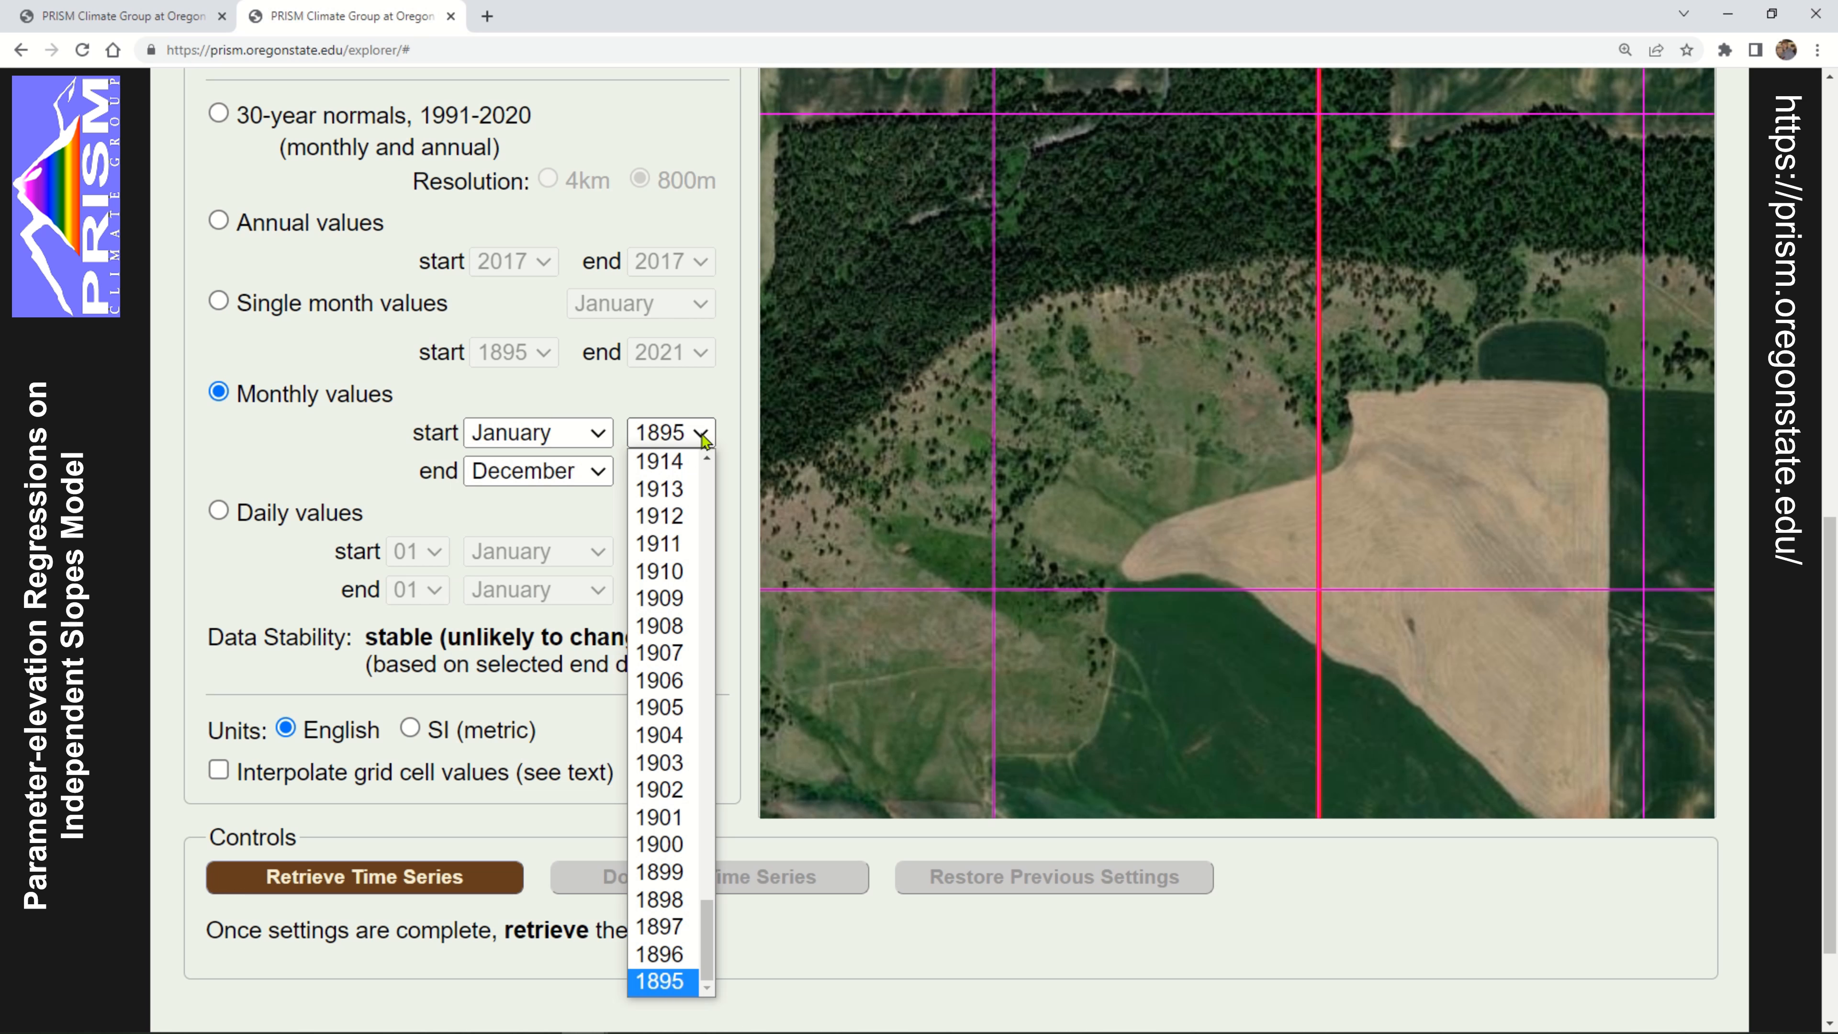
left_click(672, 981)
left_click(535, 475)
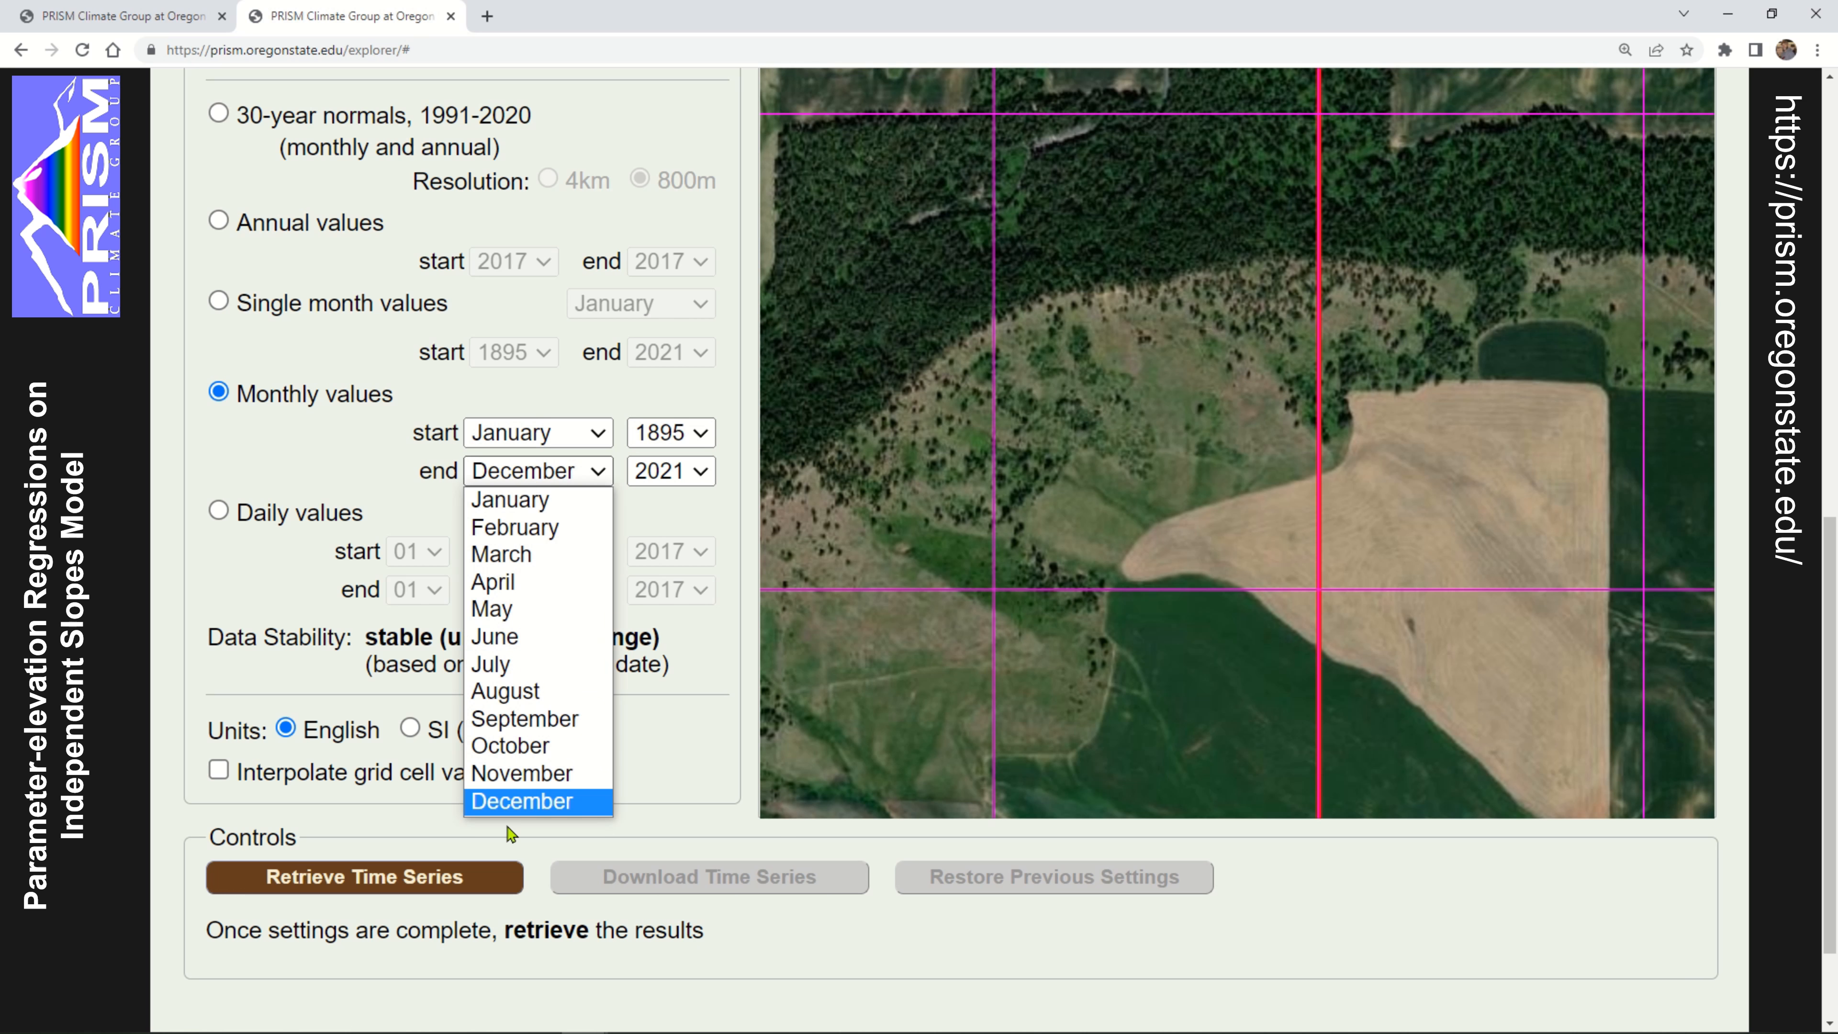
left_click(560, 816)
Set the end date of the monthly values to May 2022 and check the data stability rating
left_click(687, 472)
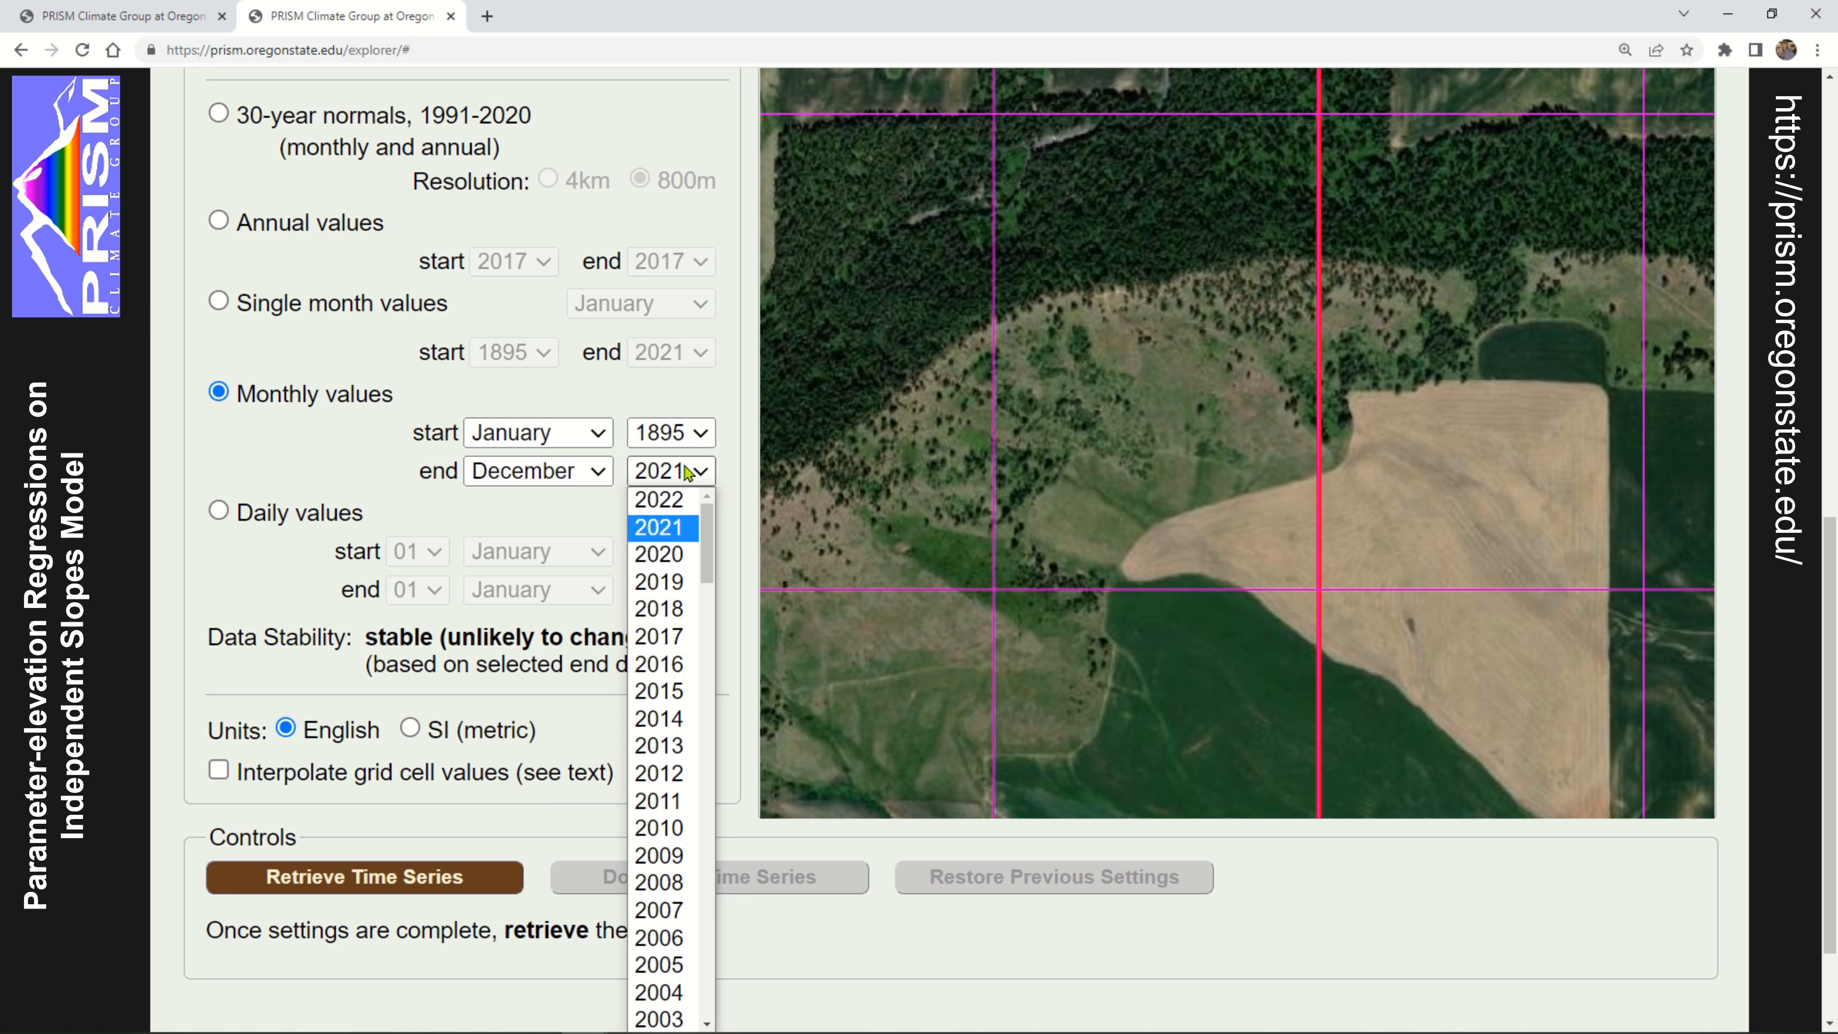
left_click(660, 500)
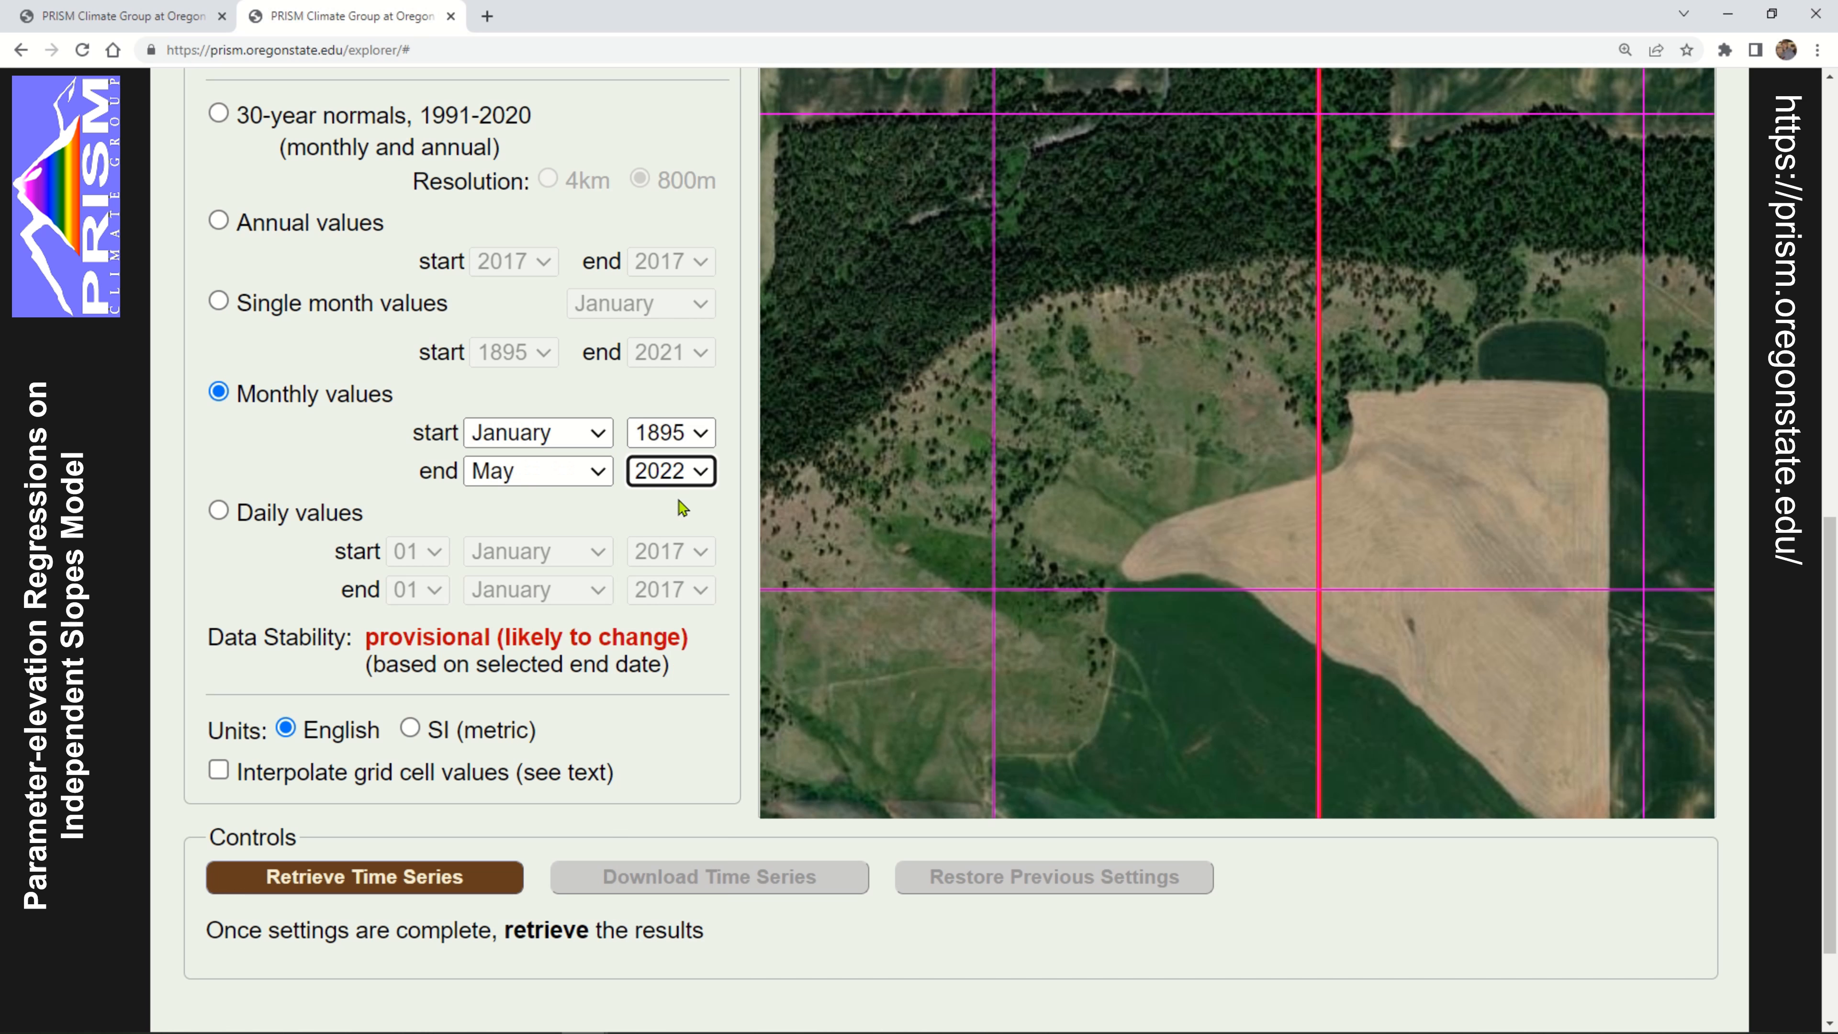
left_click(604, 475)
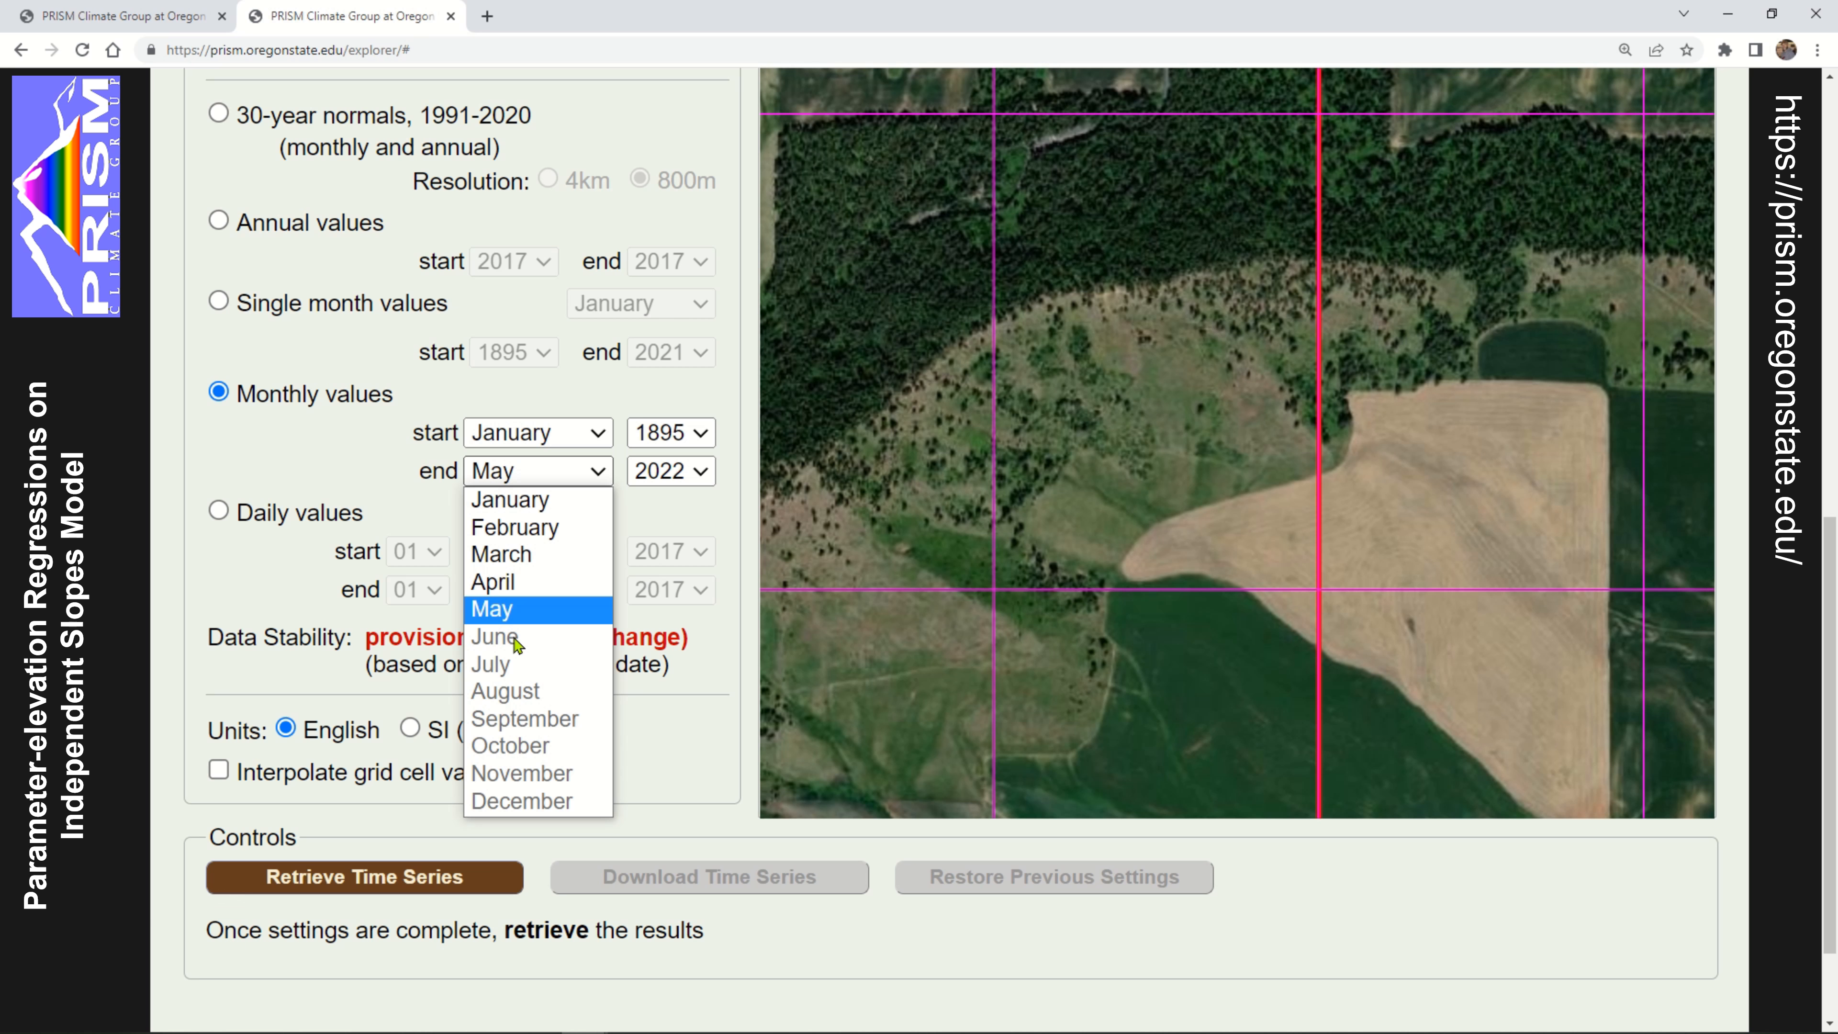
left_click(520, 609)
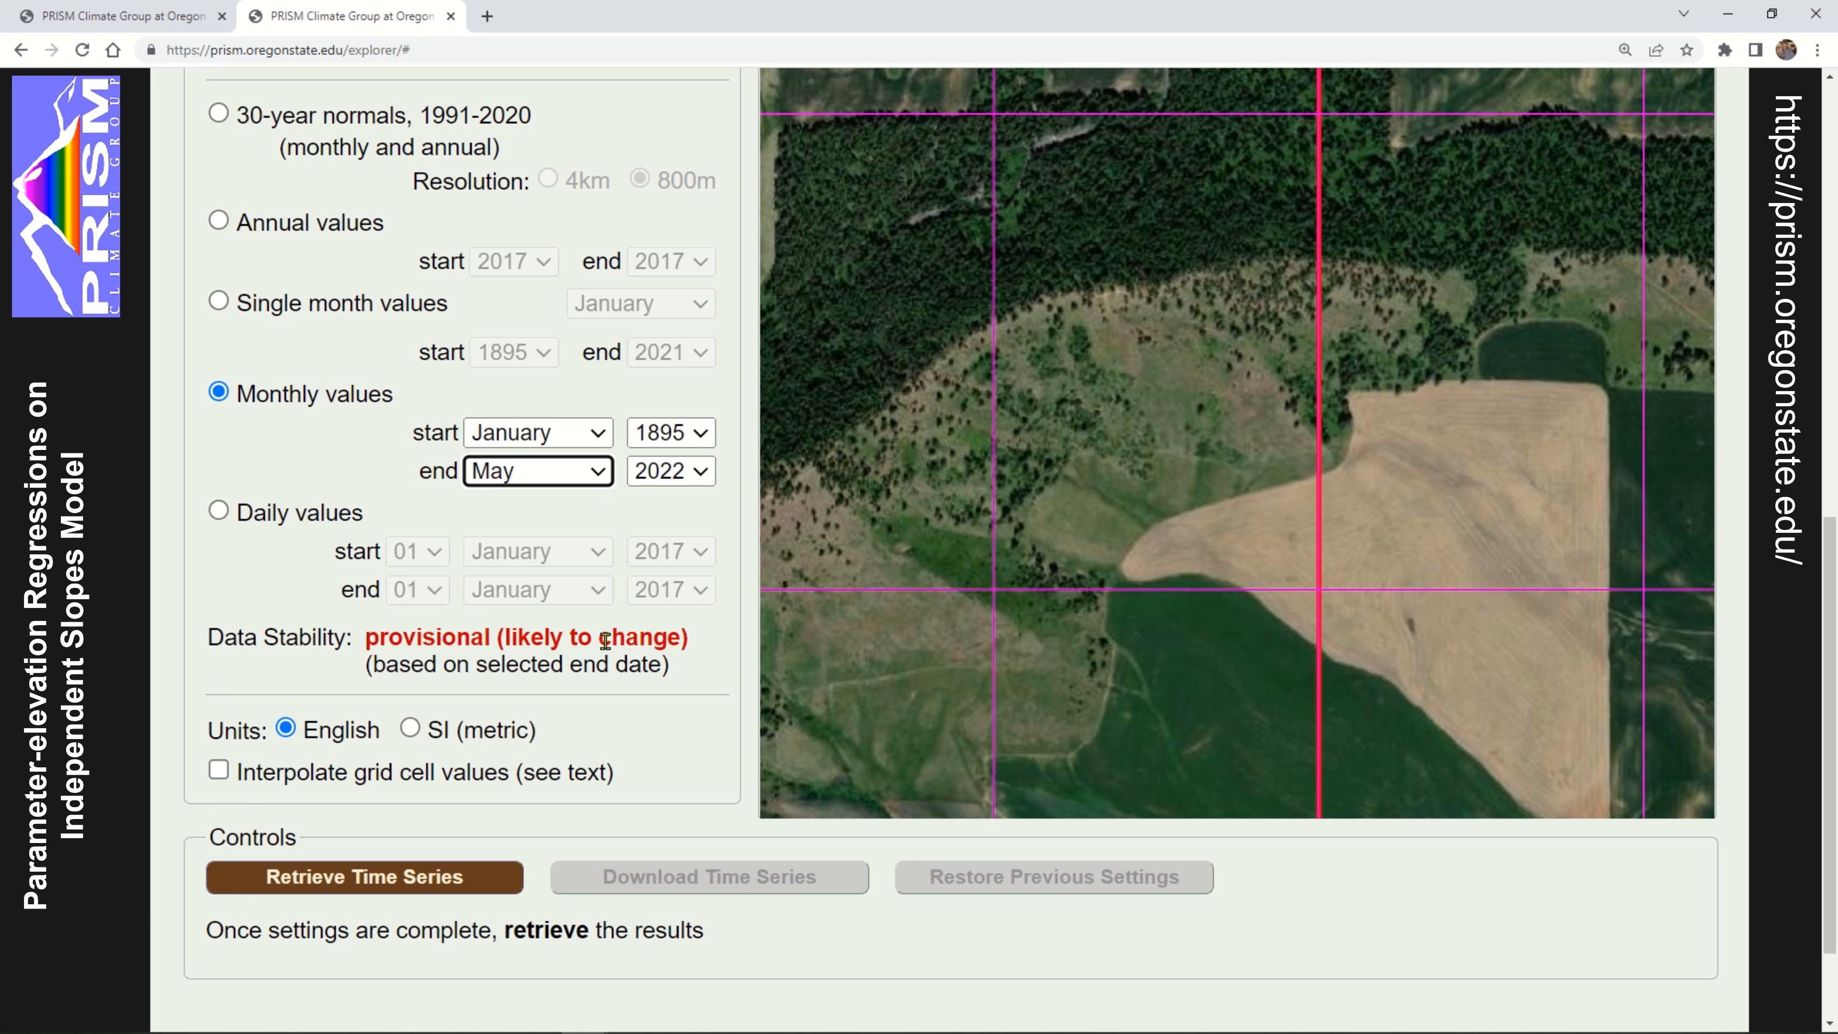
left_click_drag(701, 640, 425, 619)
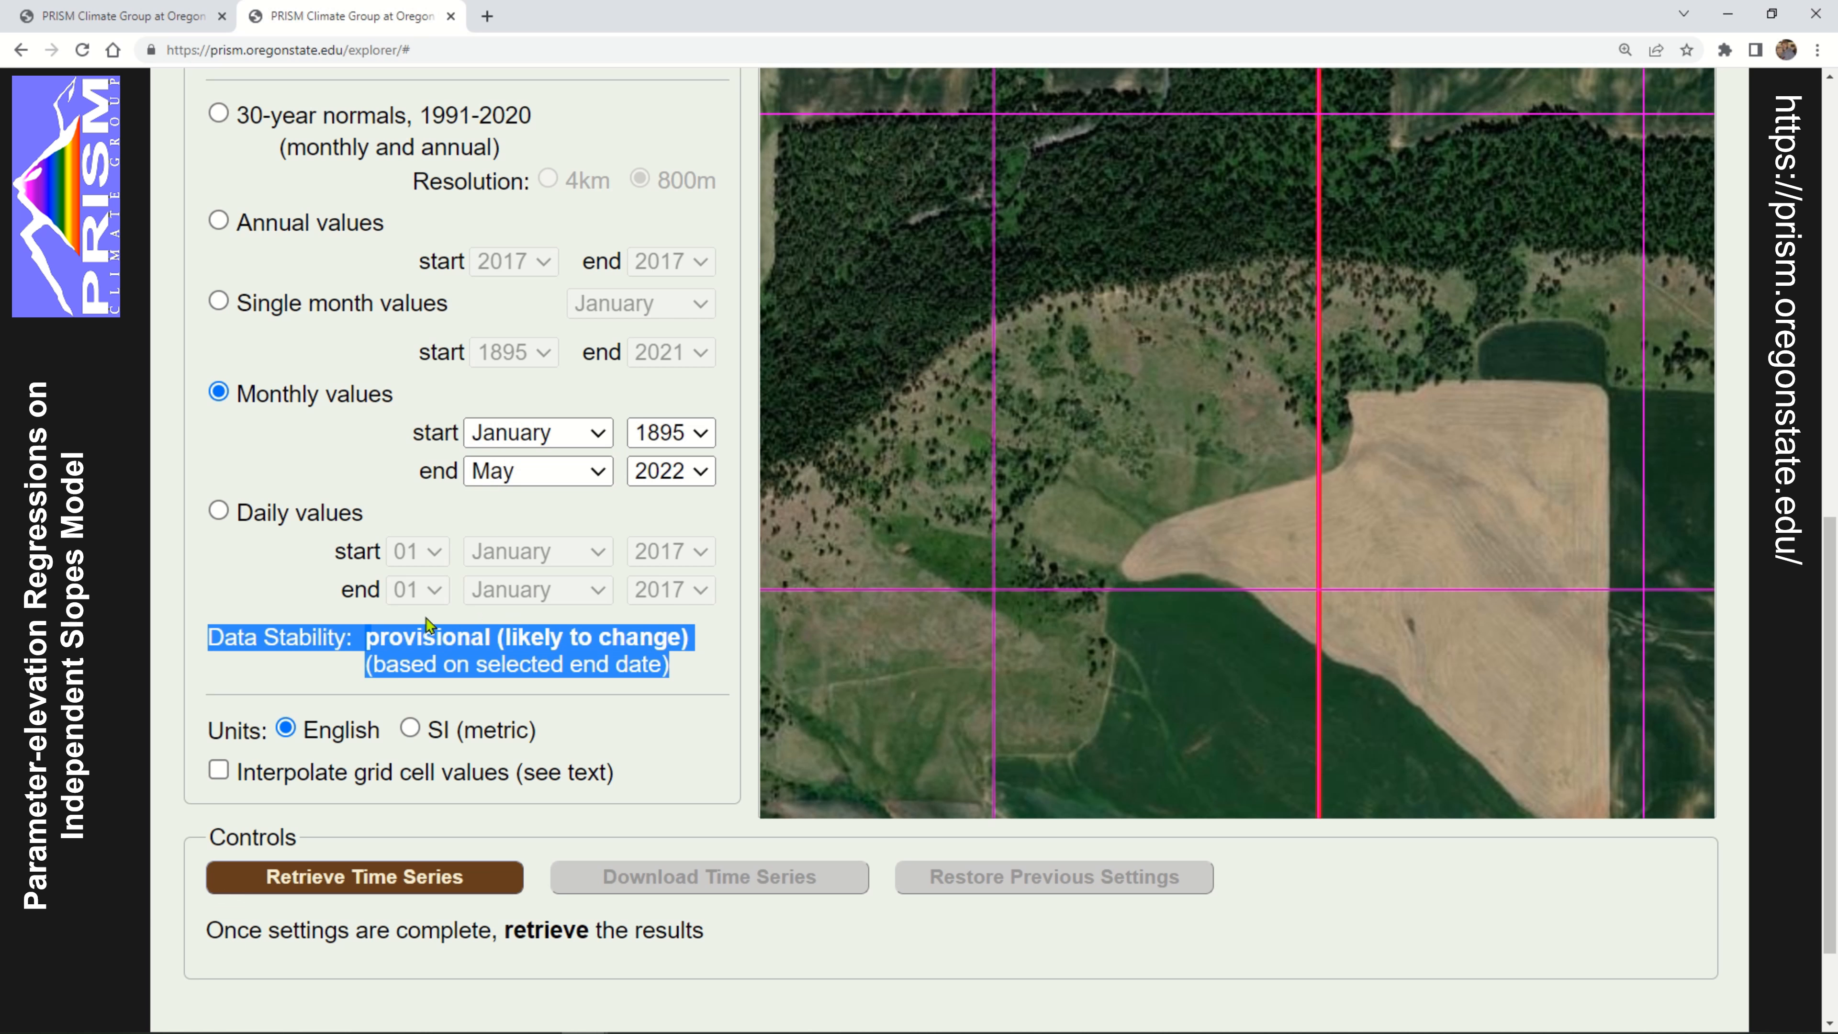
left_click(419, 621)
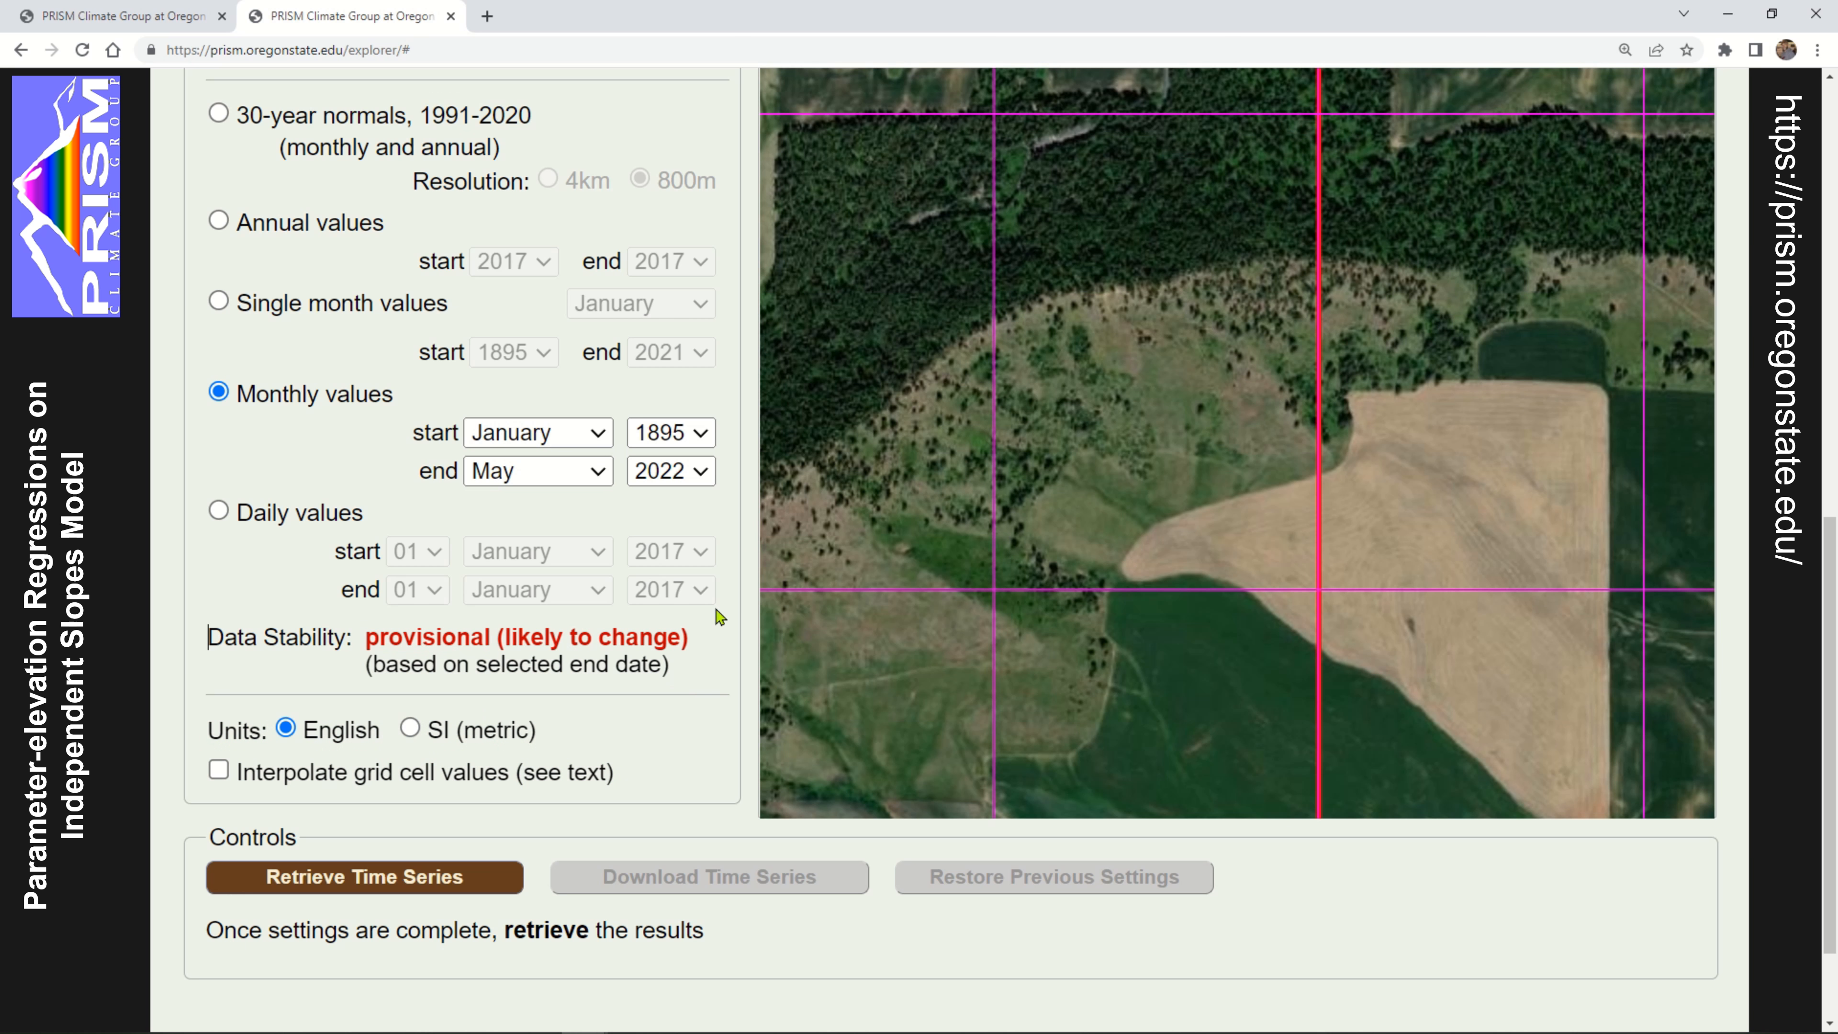
Try April, March, February and January 2022 as the monthly end date to compare their data stability
left_click(592, 472)
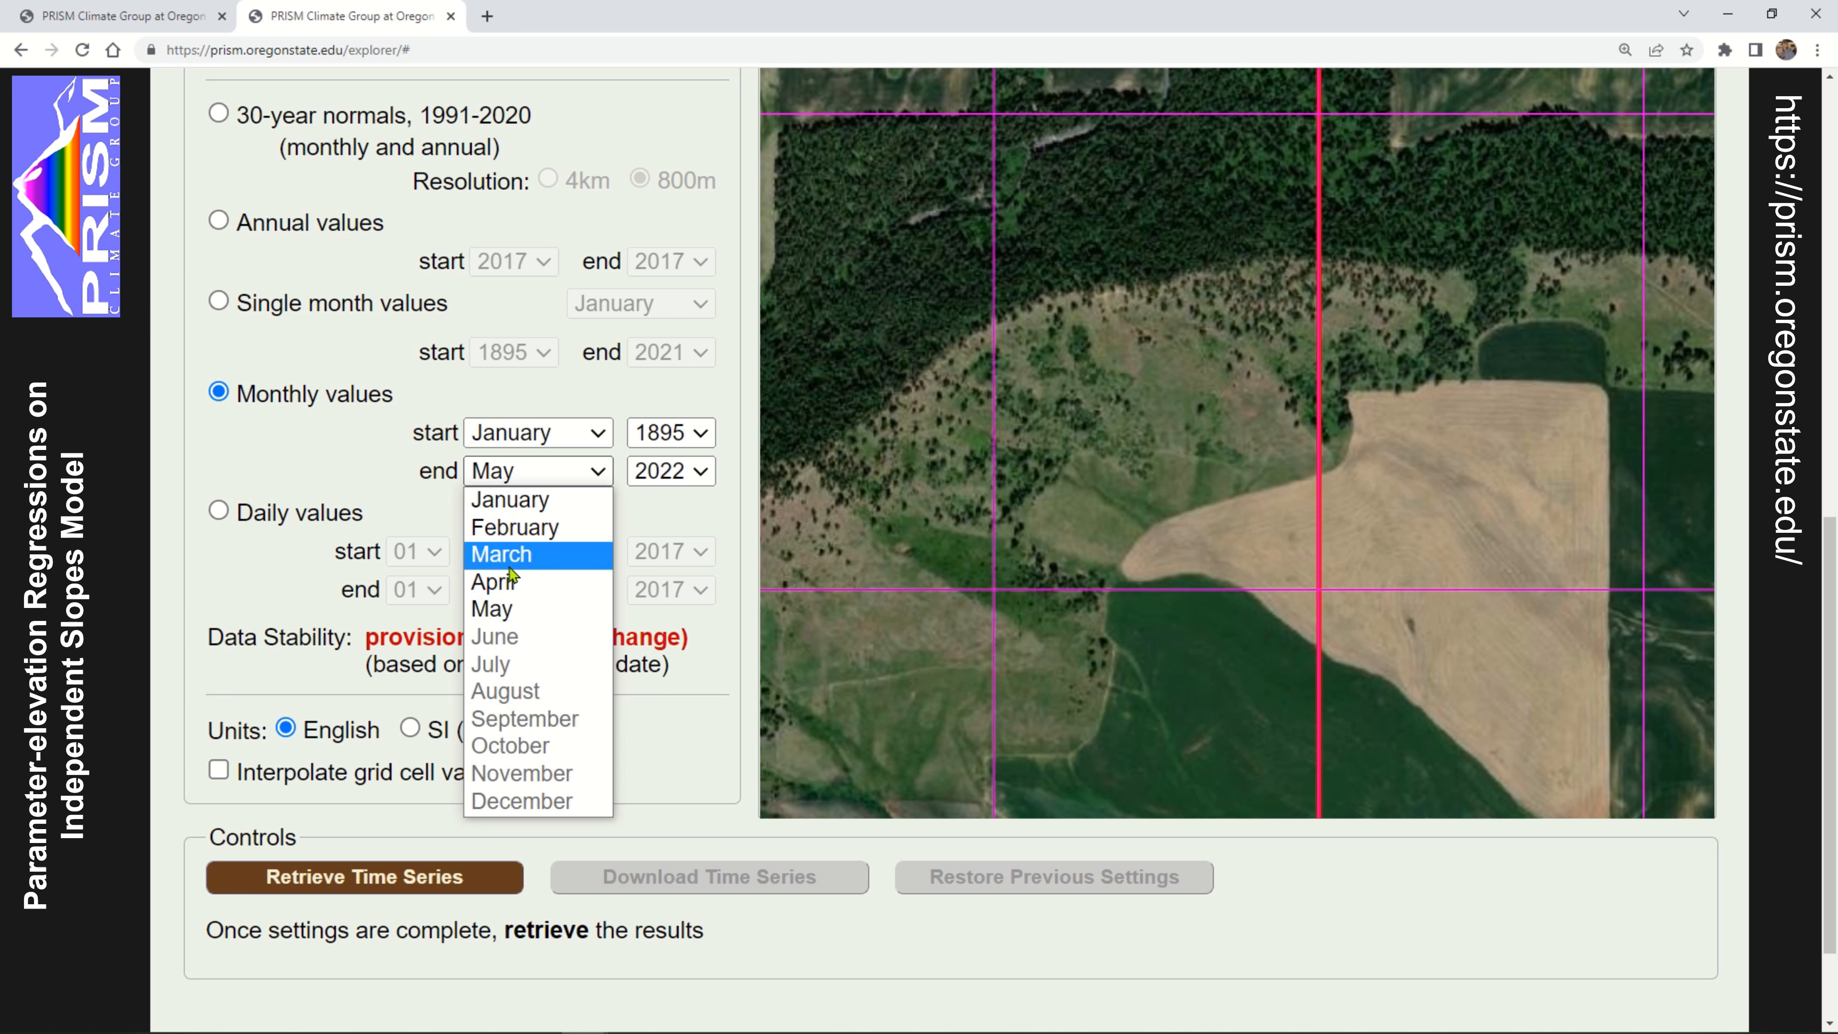
left_click(605, 573)
left_click(561, 477)
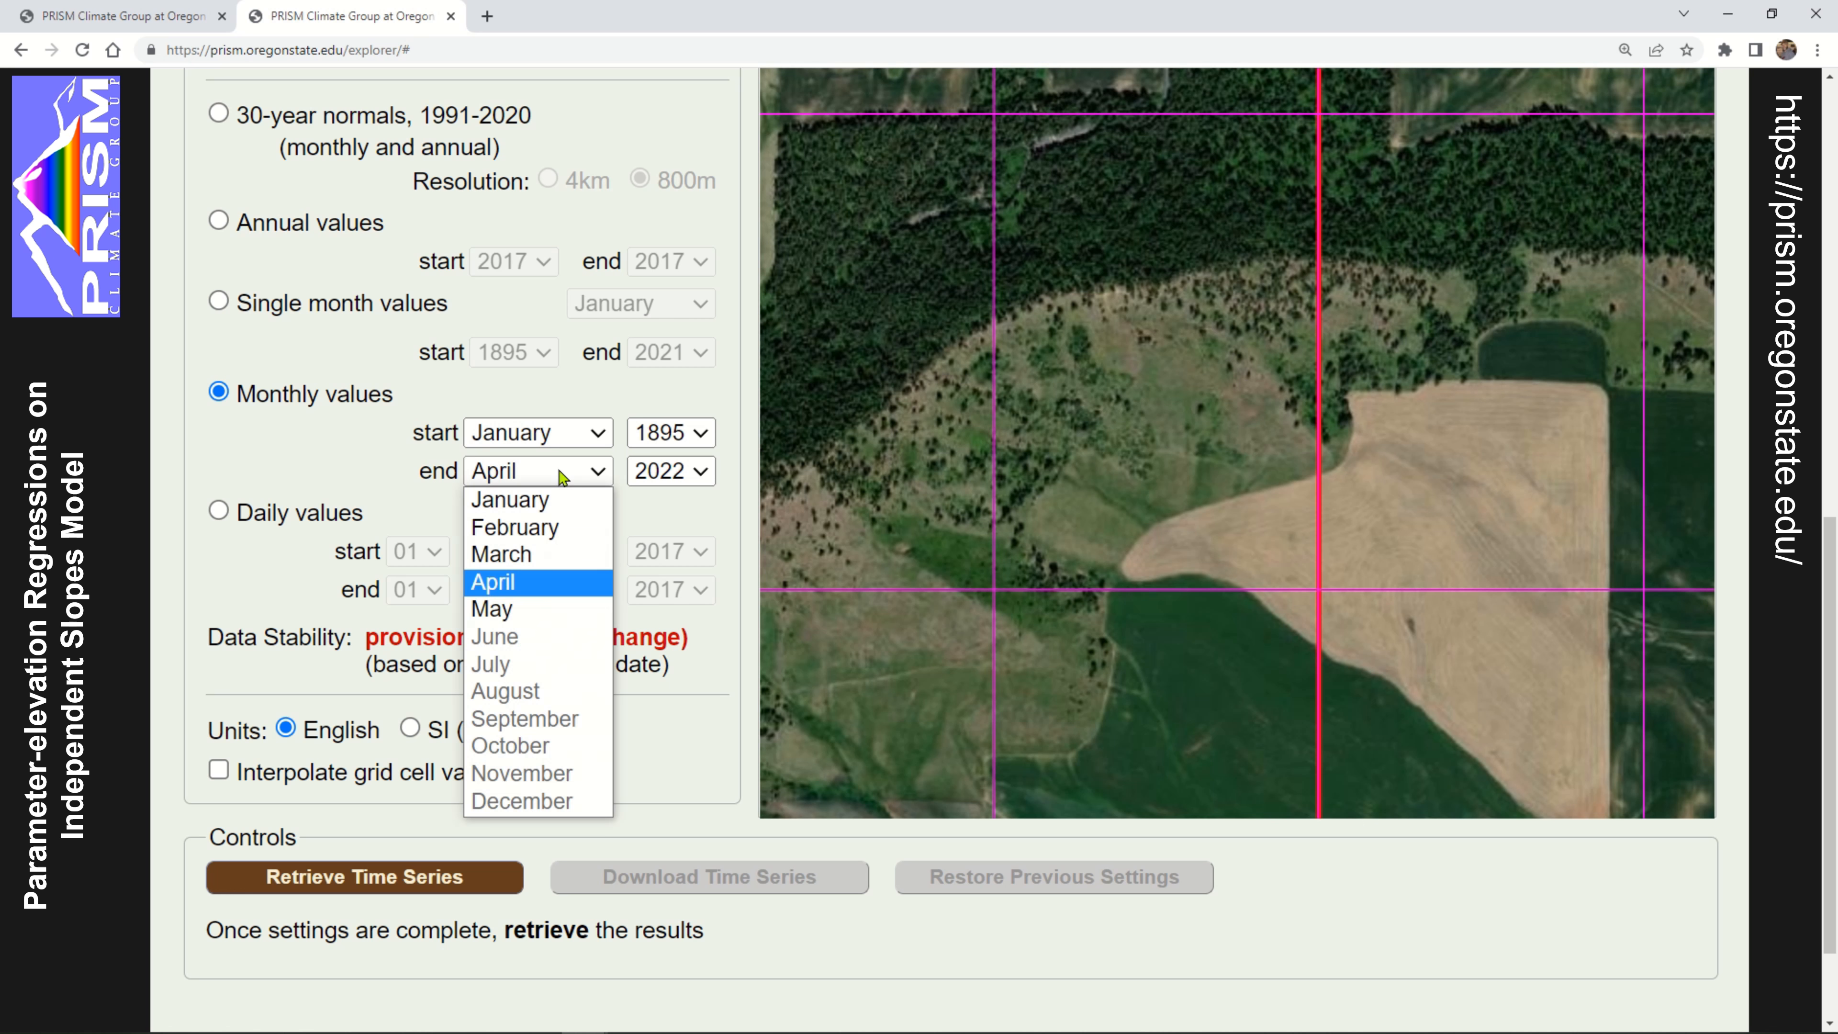
left_click(527, 556)
left_click(568, 477)
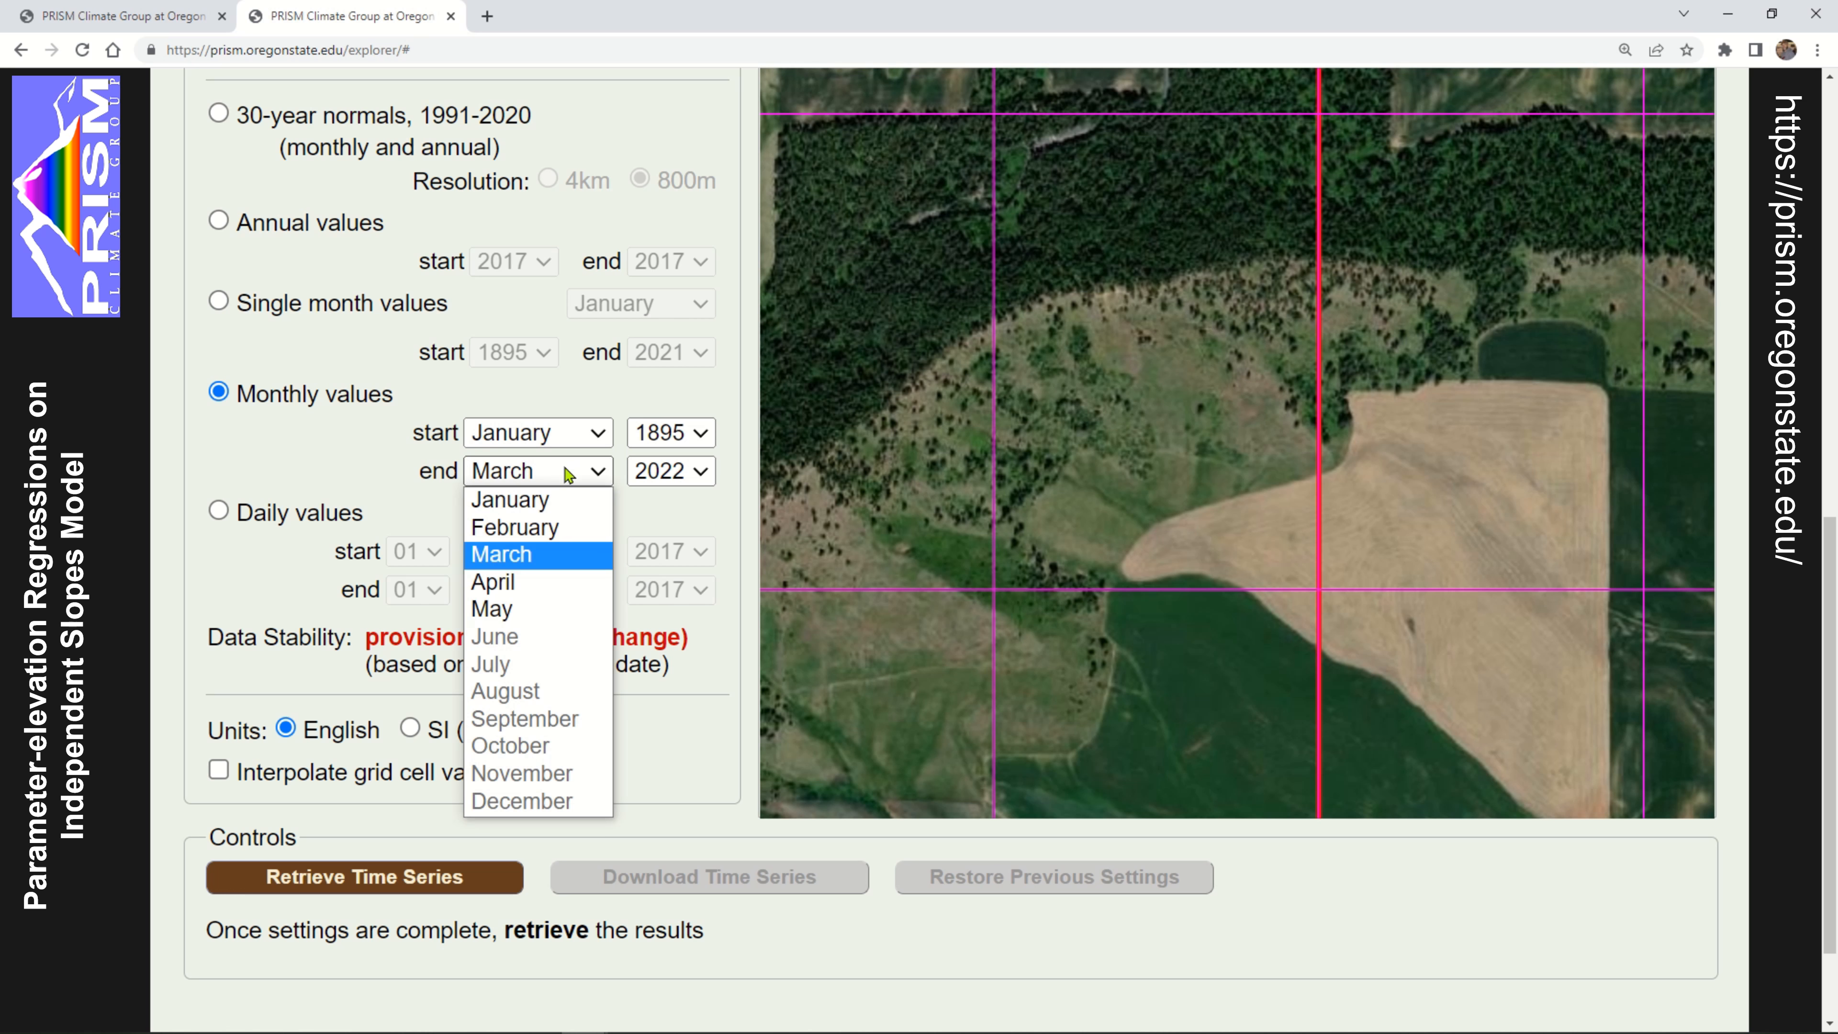
left_click(546, 528)
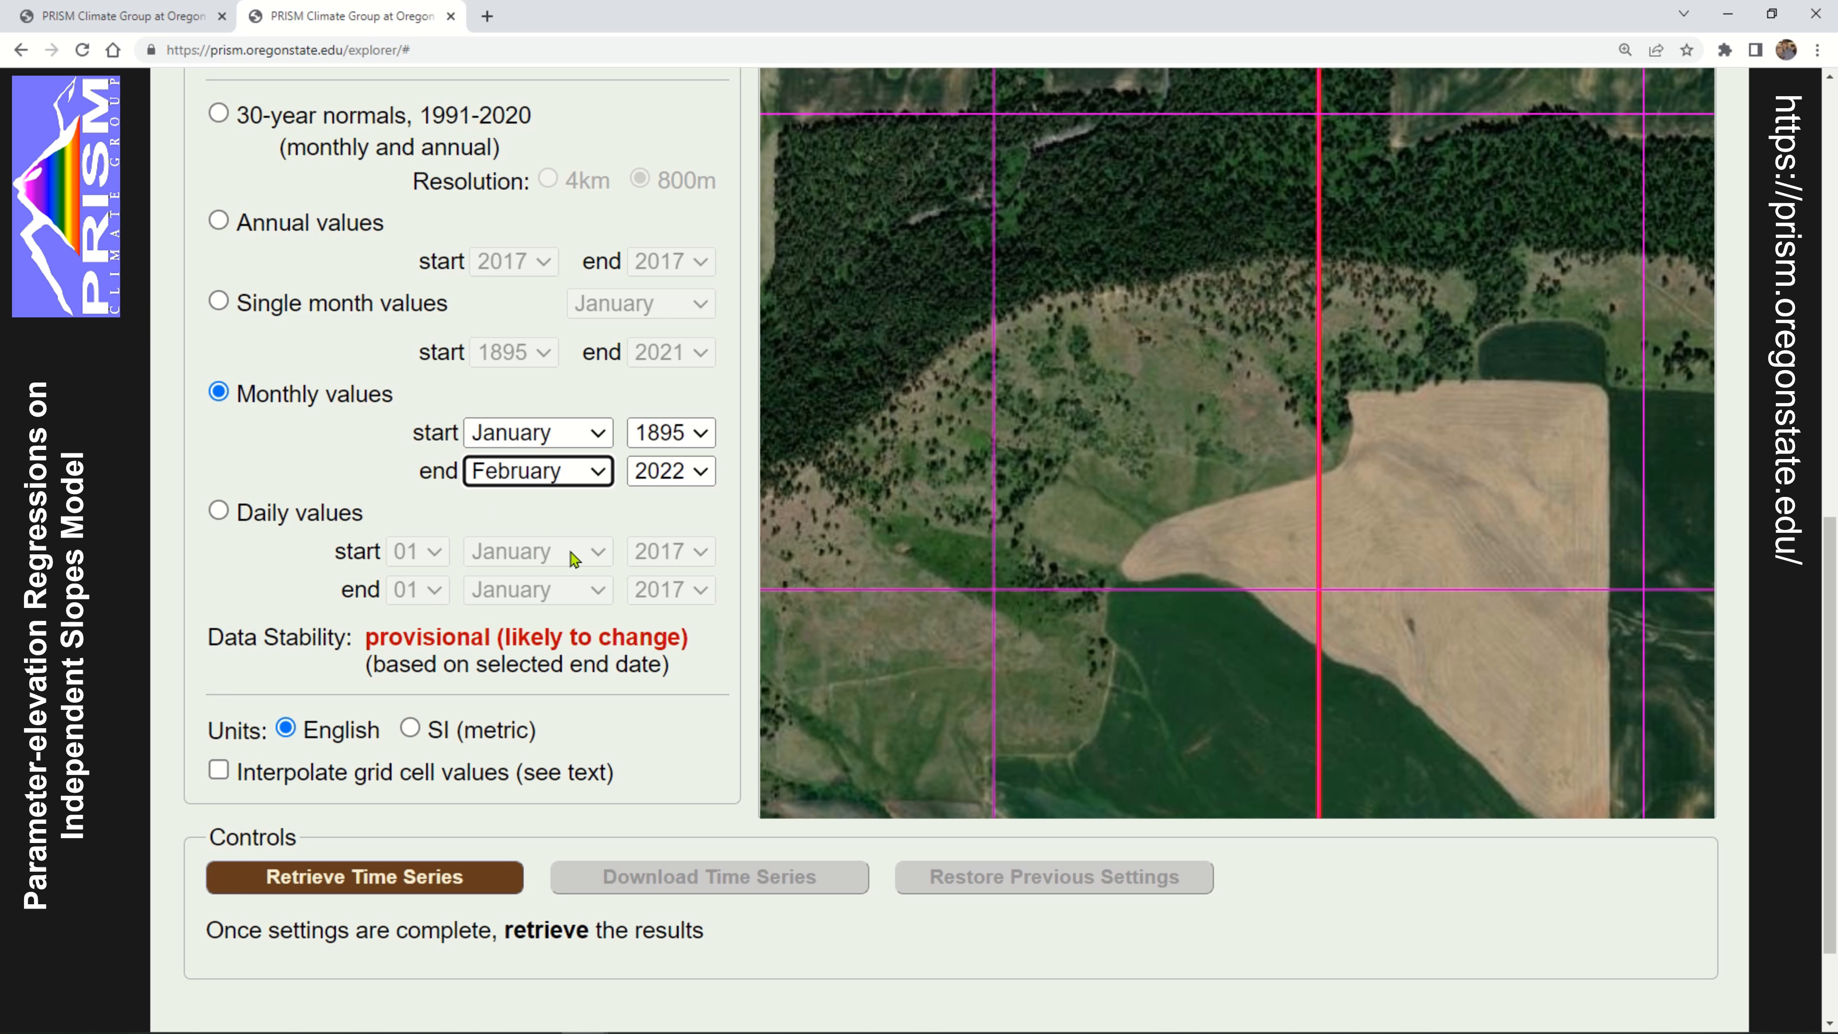
left_click(545, 477)
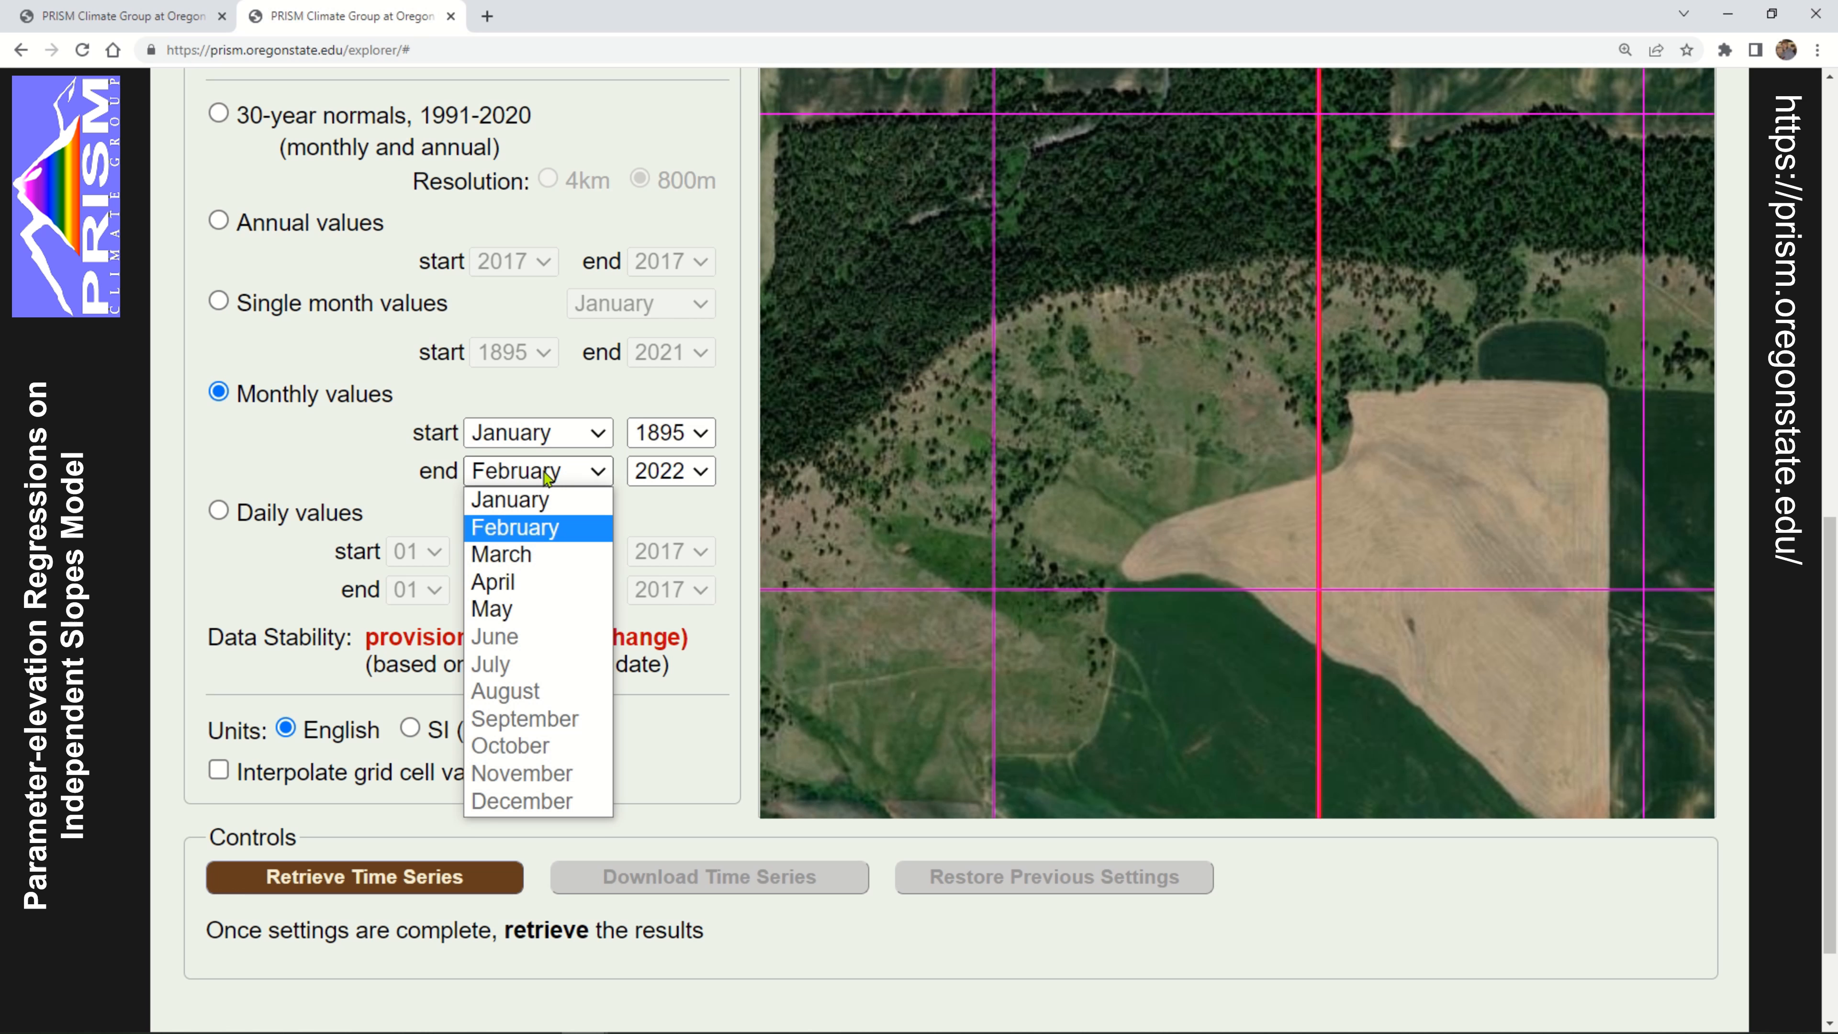
left_click(544, 507)
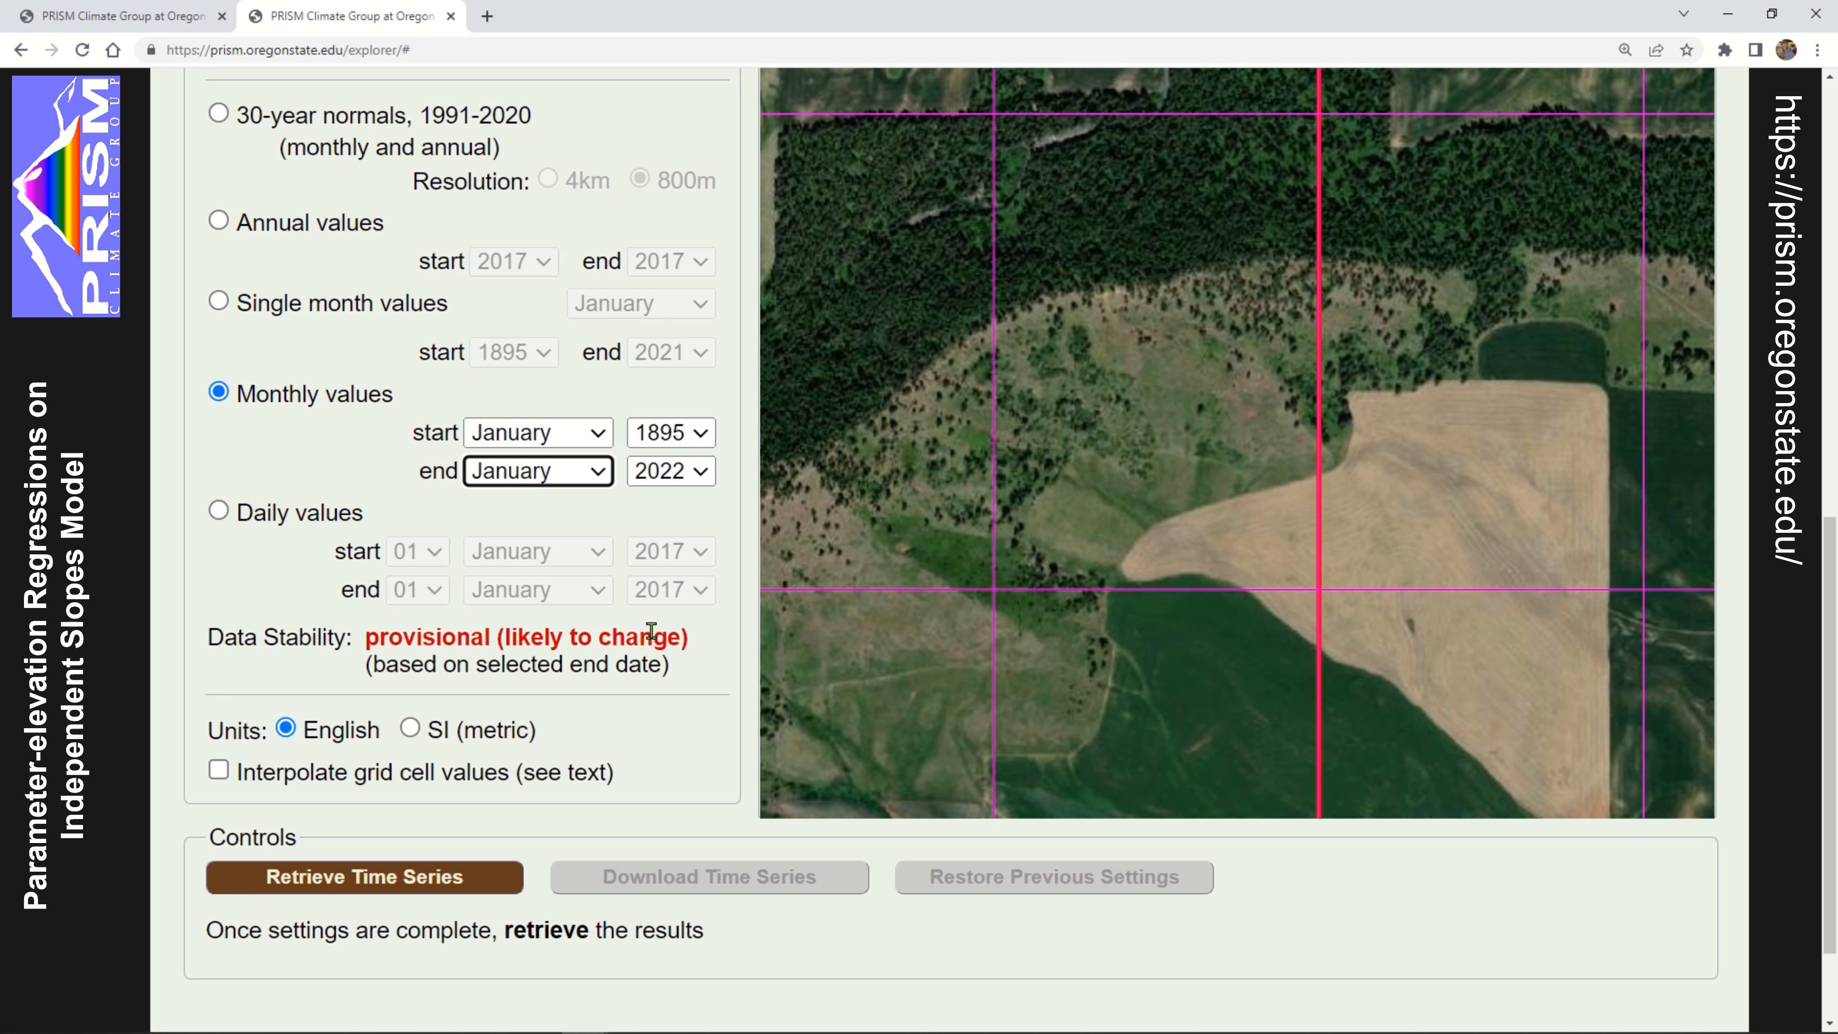
Set the end date of the monthly values to December 2021 and check the data stability rating
left_click(701, 472)
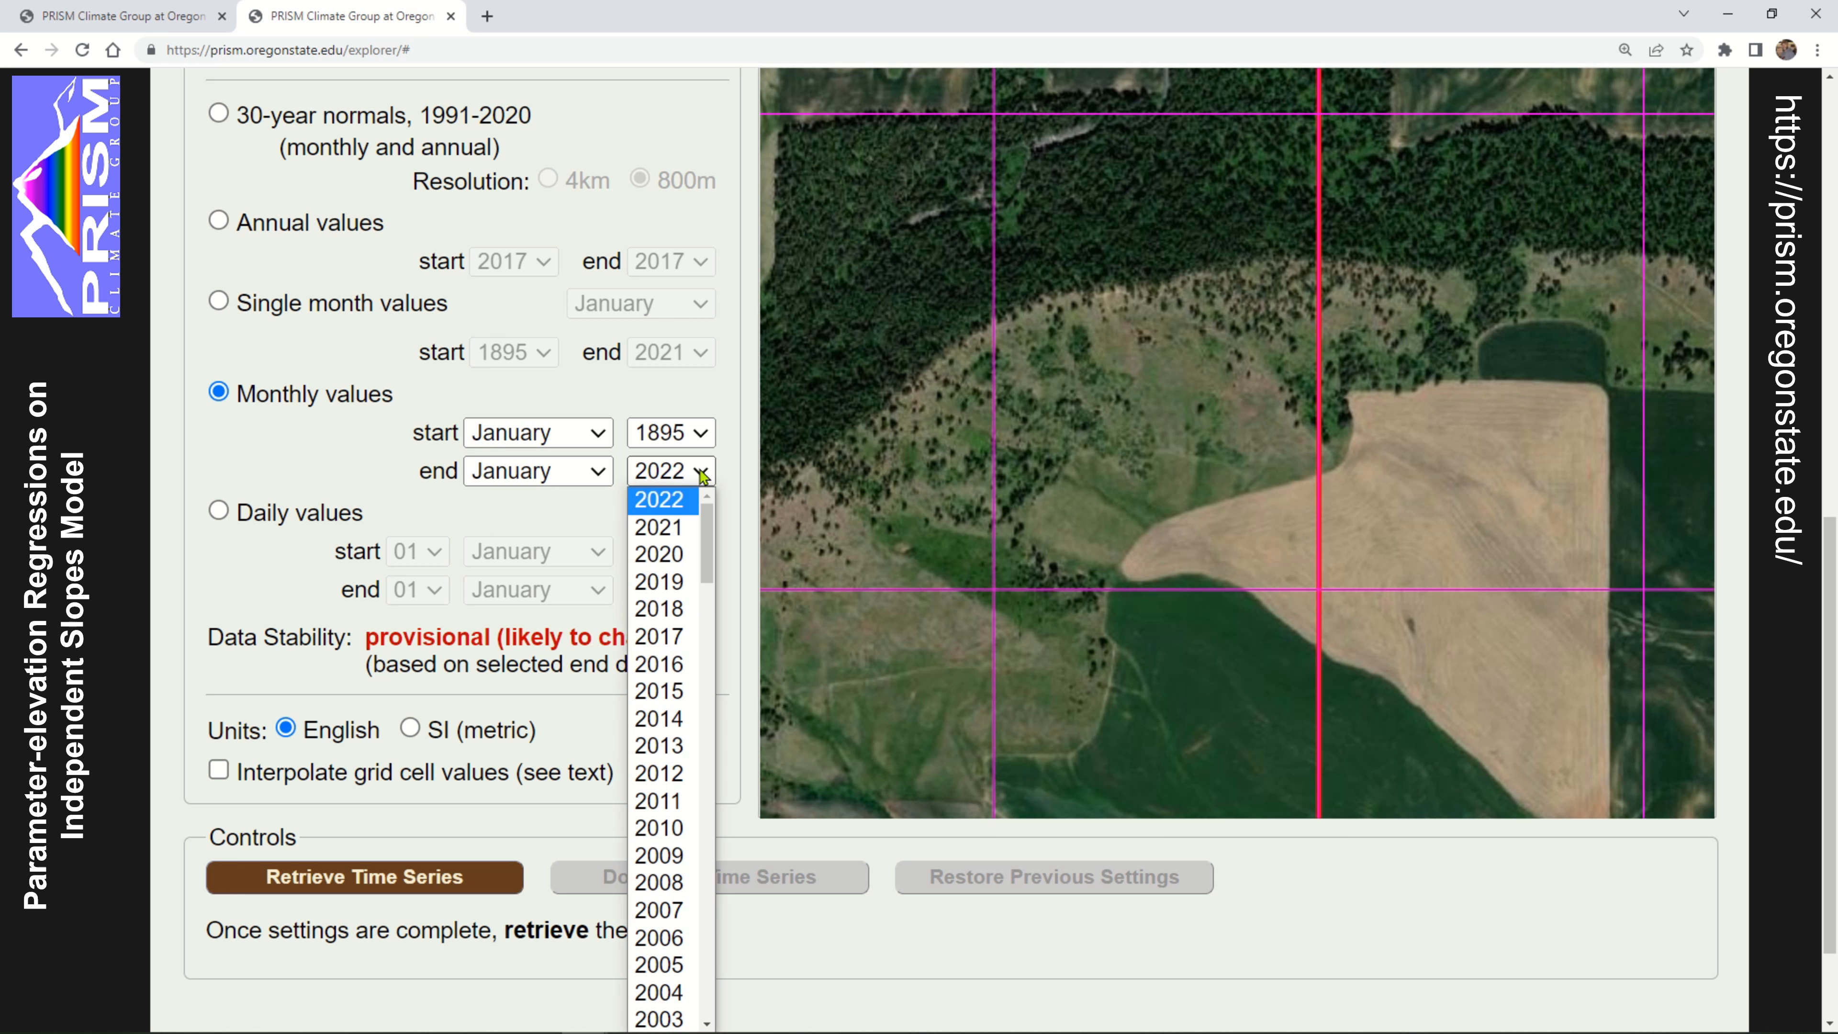
left_click(690, 525)
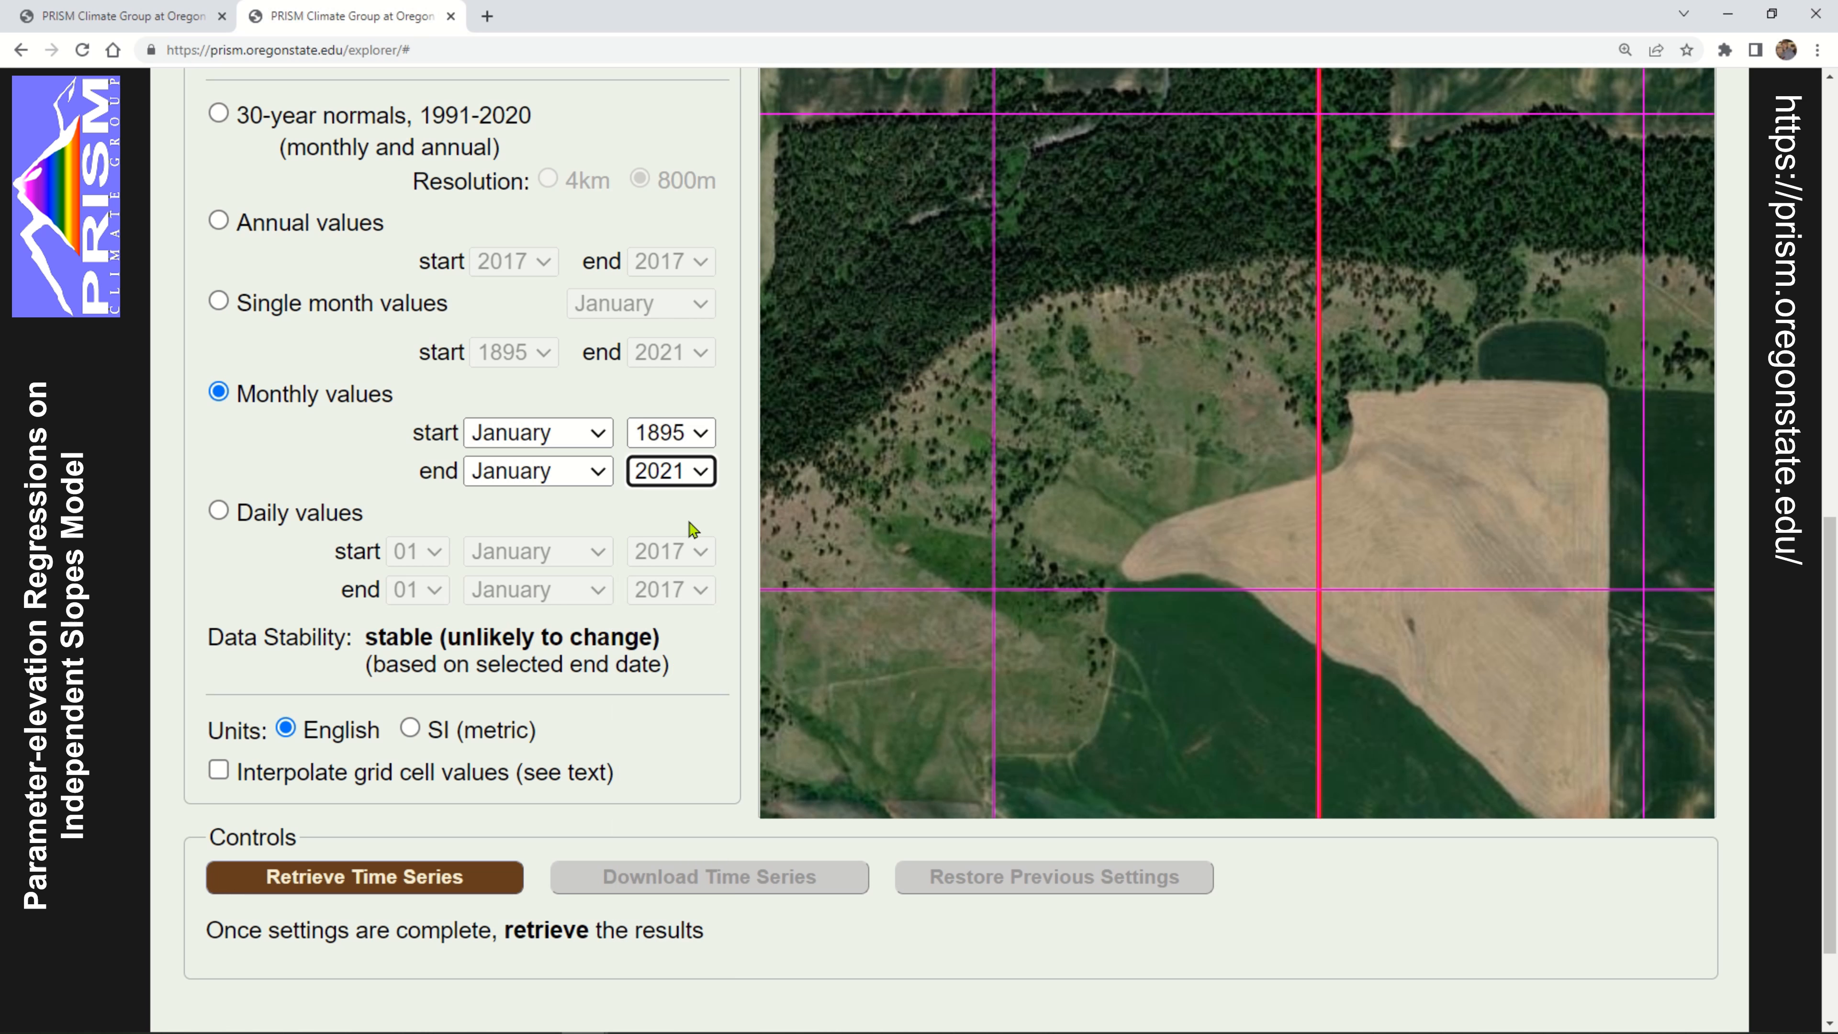
left_click(598, 472)
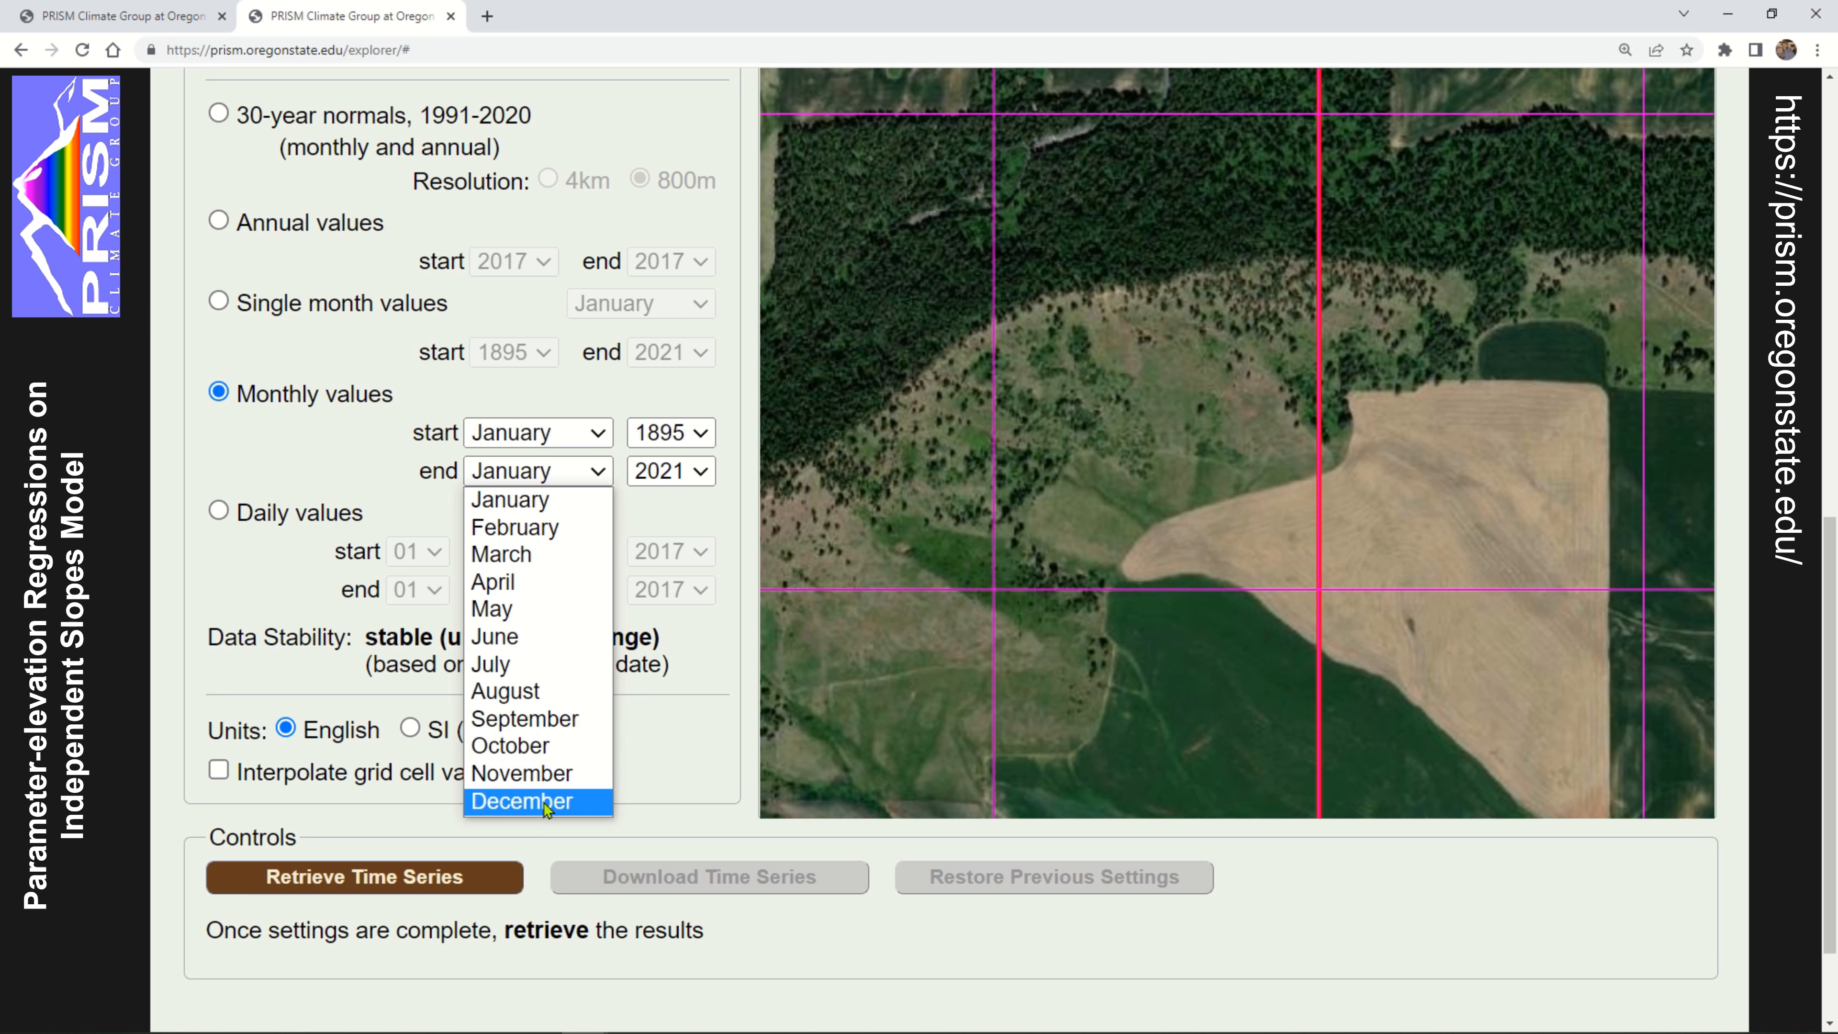
left_click(588, 800)
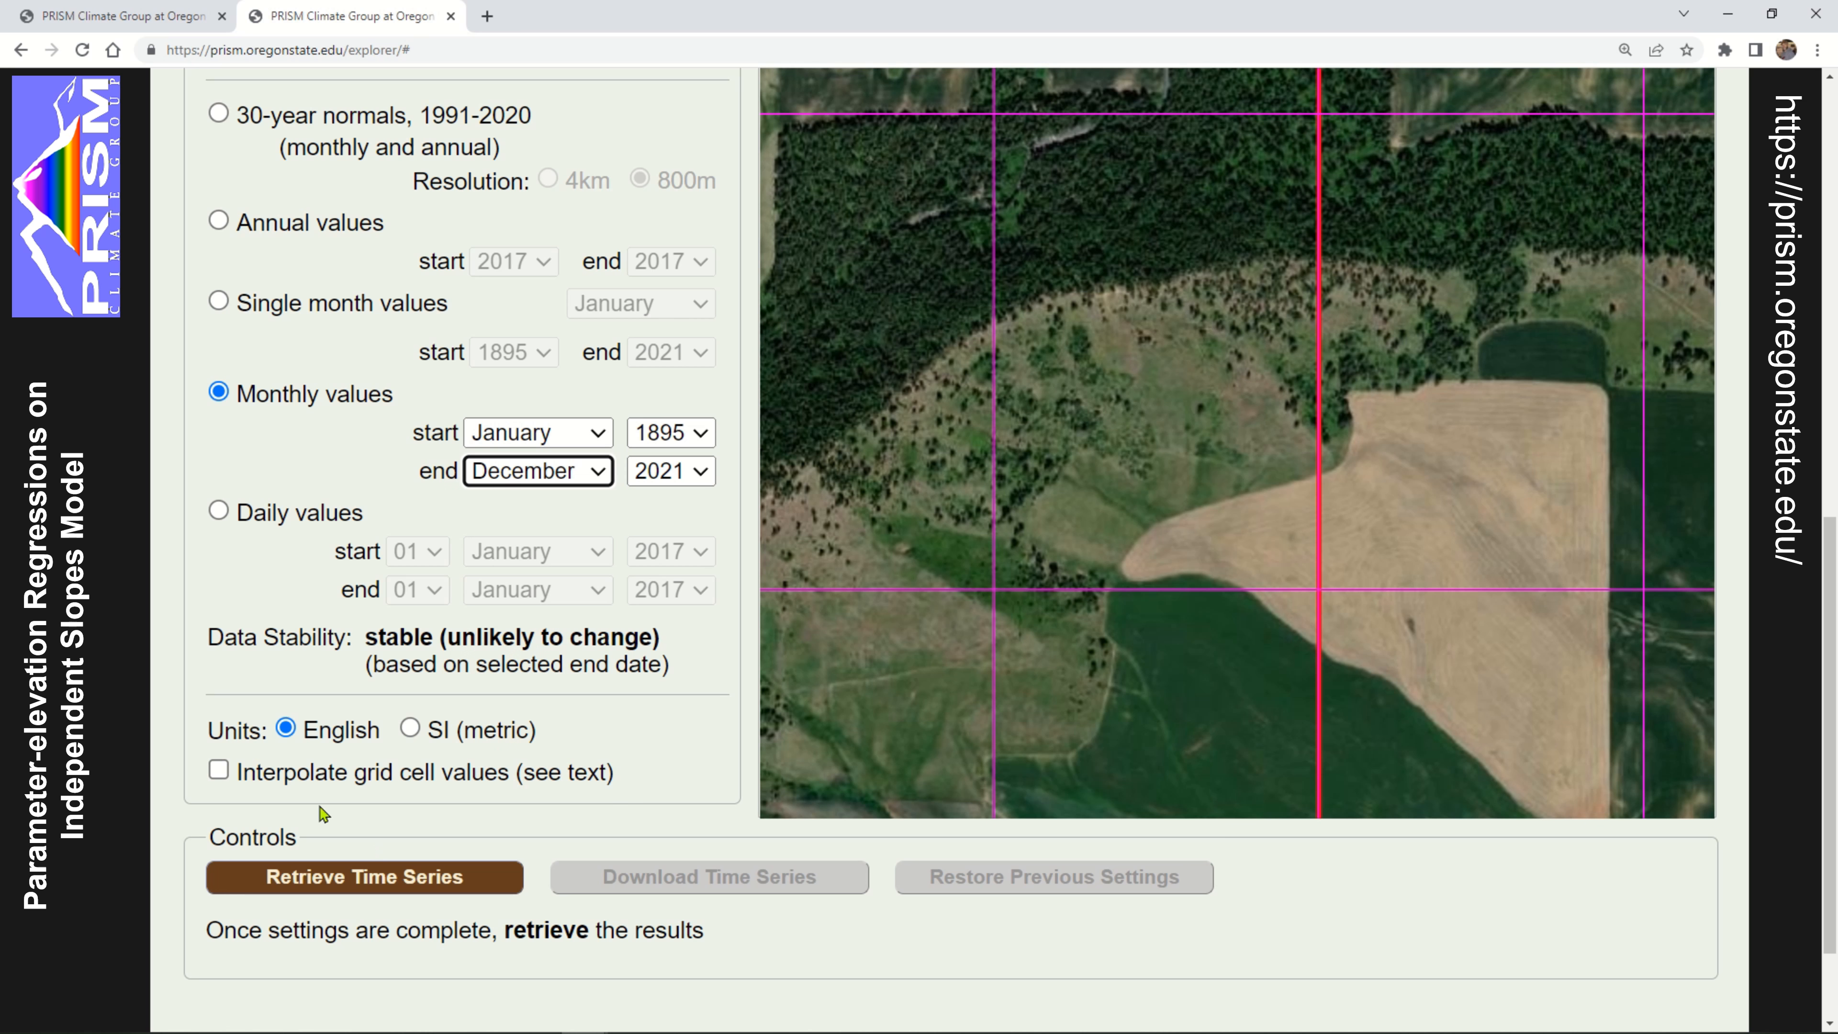
double_click(385, 634)
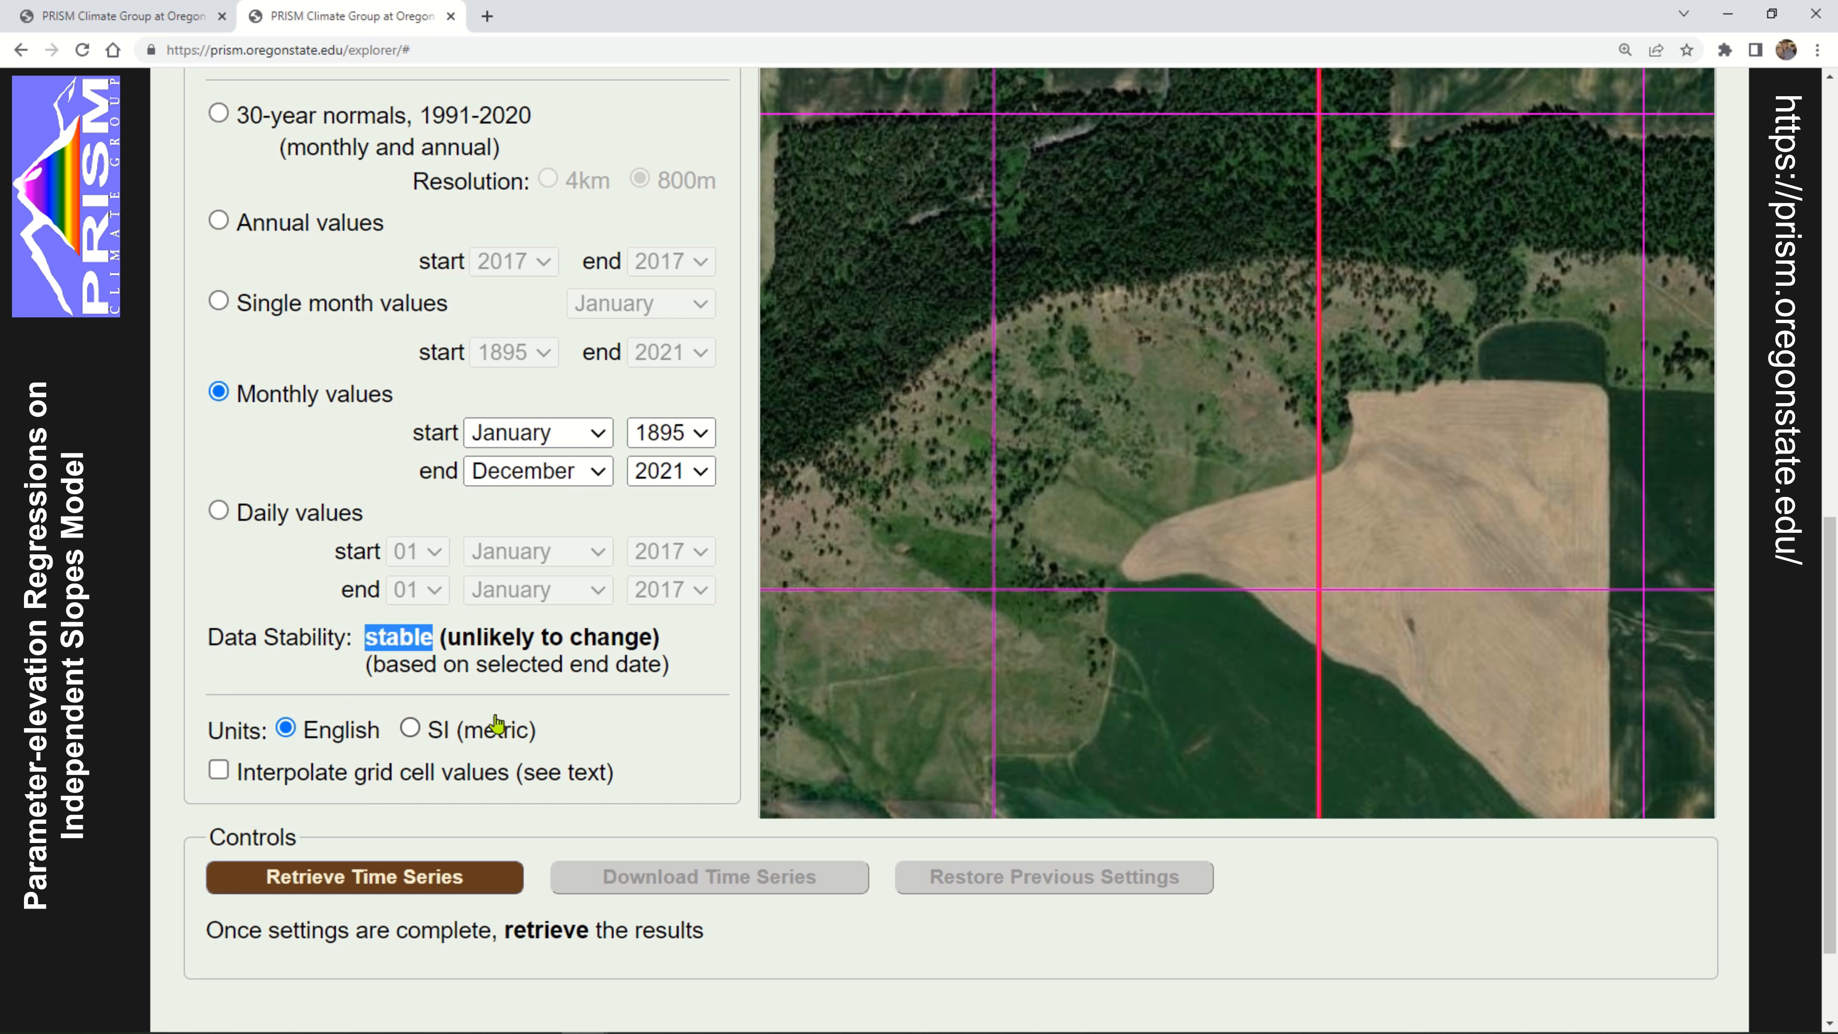
left_click(691, 646)
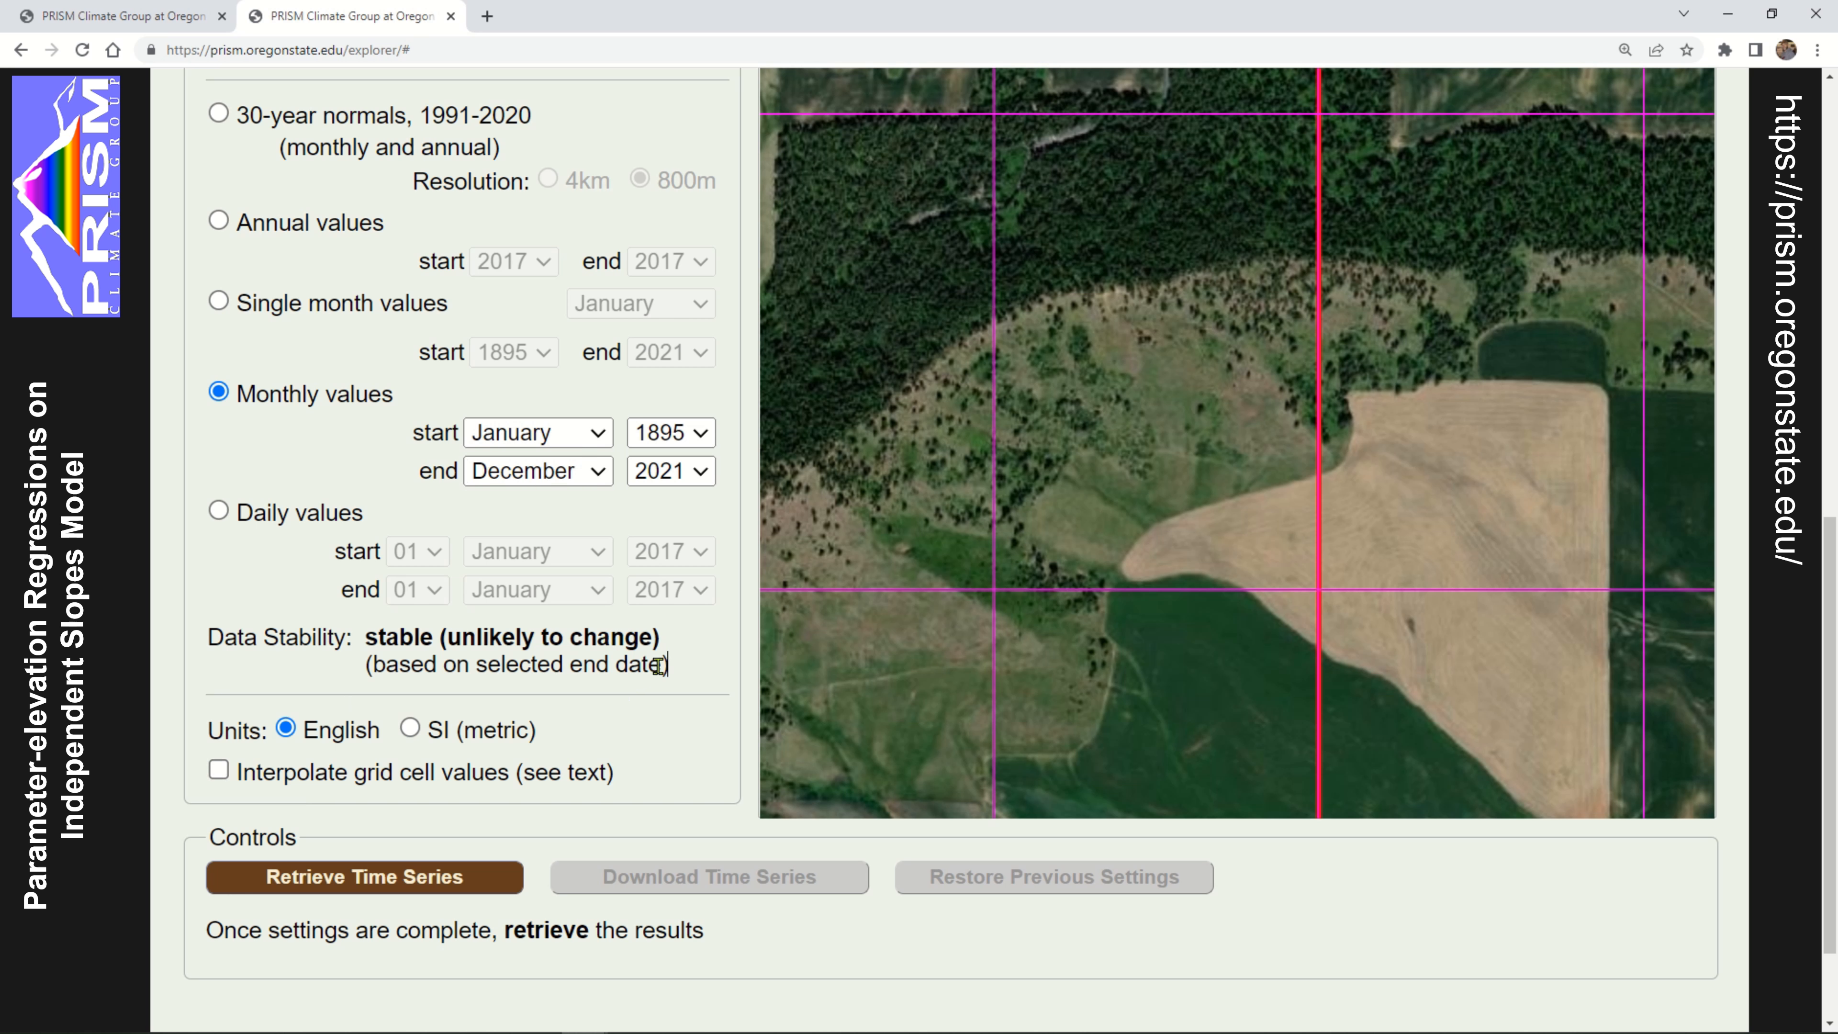
Keep the units in English and enable interpolation of grid cell values
left_click(287, 729)
left_click(220, 772)
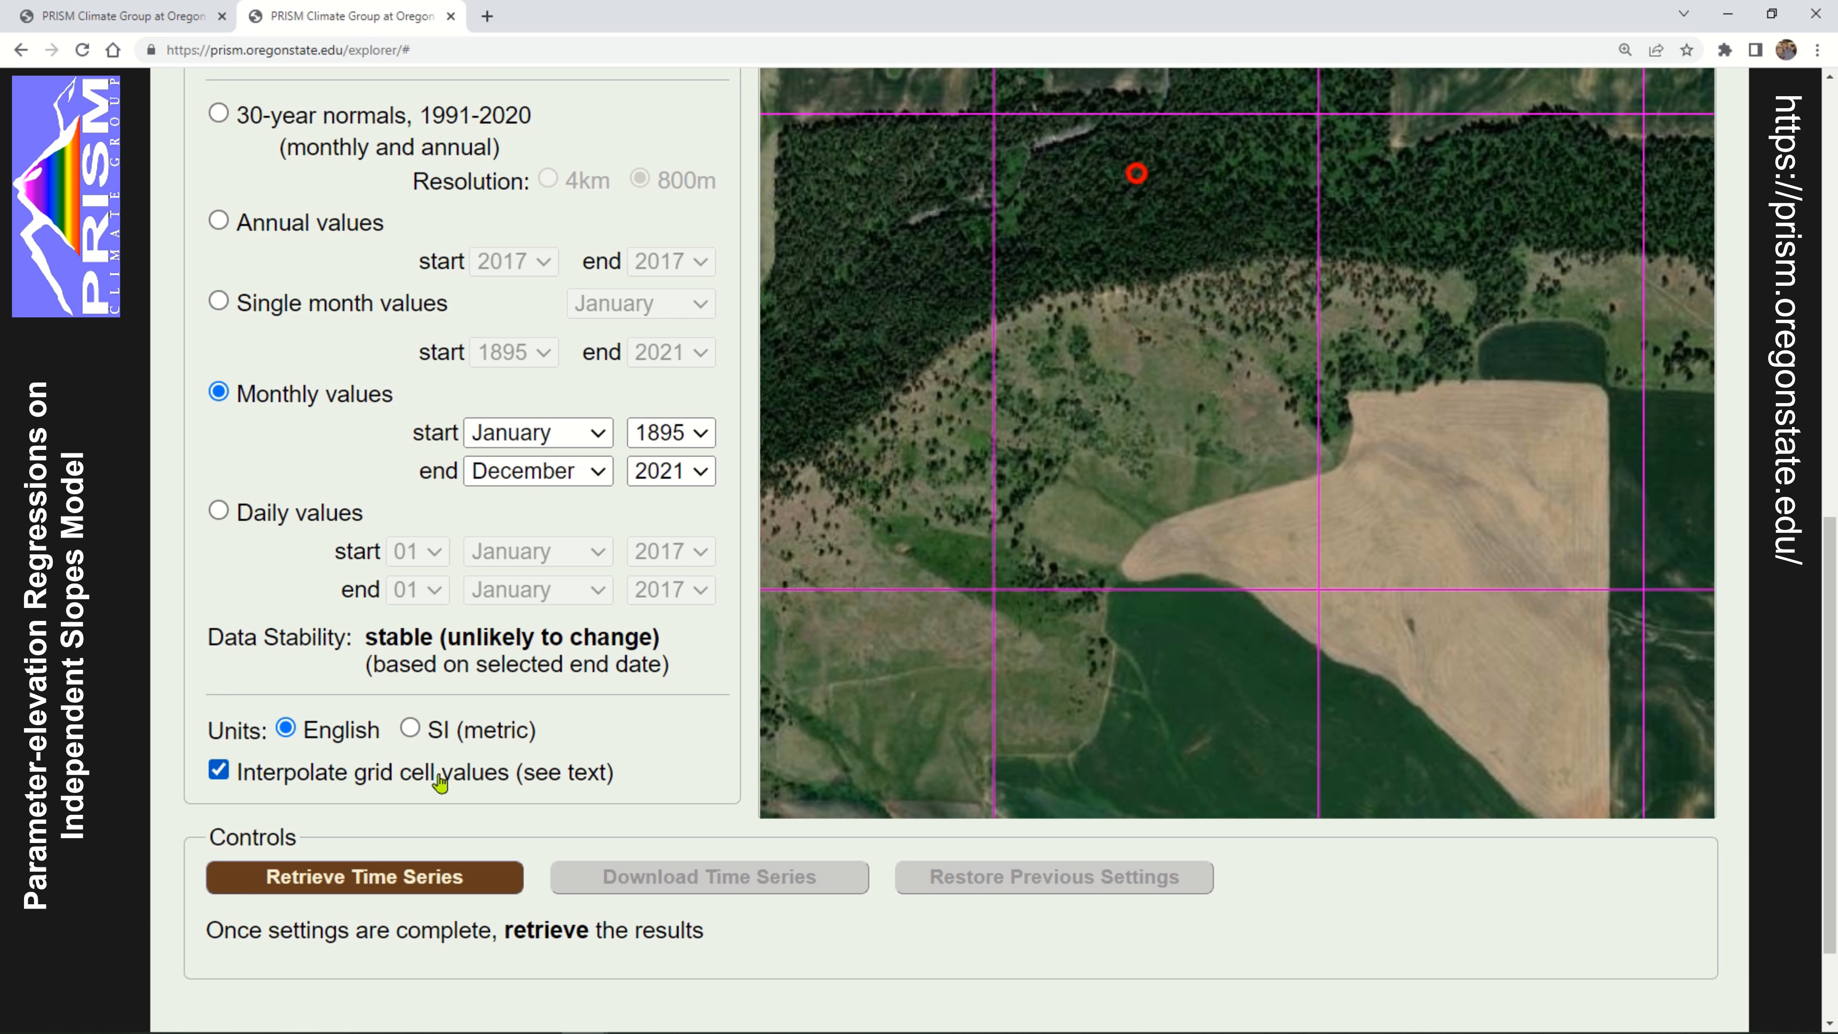
Review the completed location, climate variable and date settings and retrieve the monthly time series
scroll(682, 739, "down", 1)
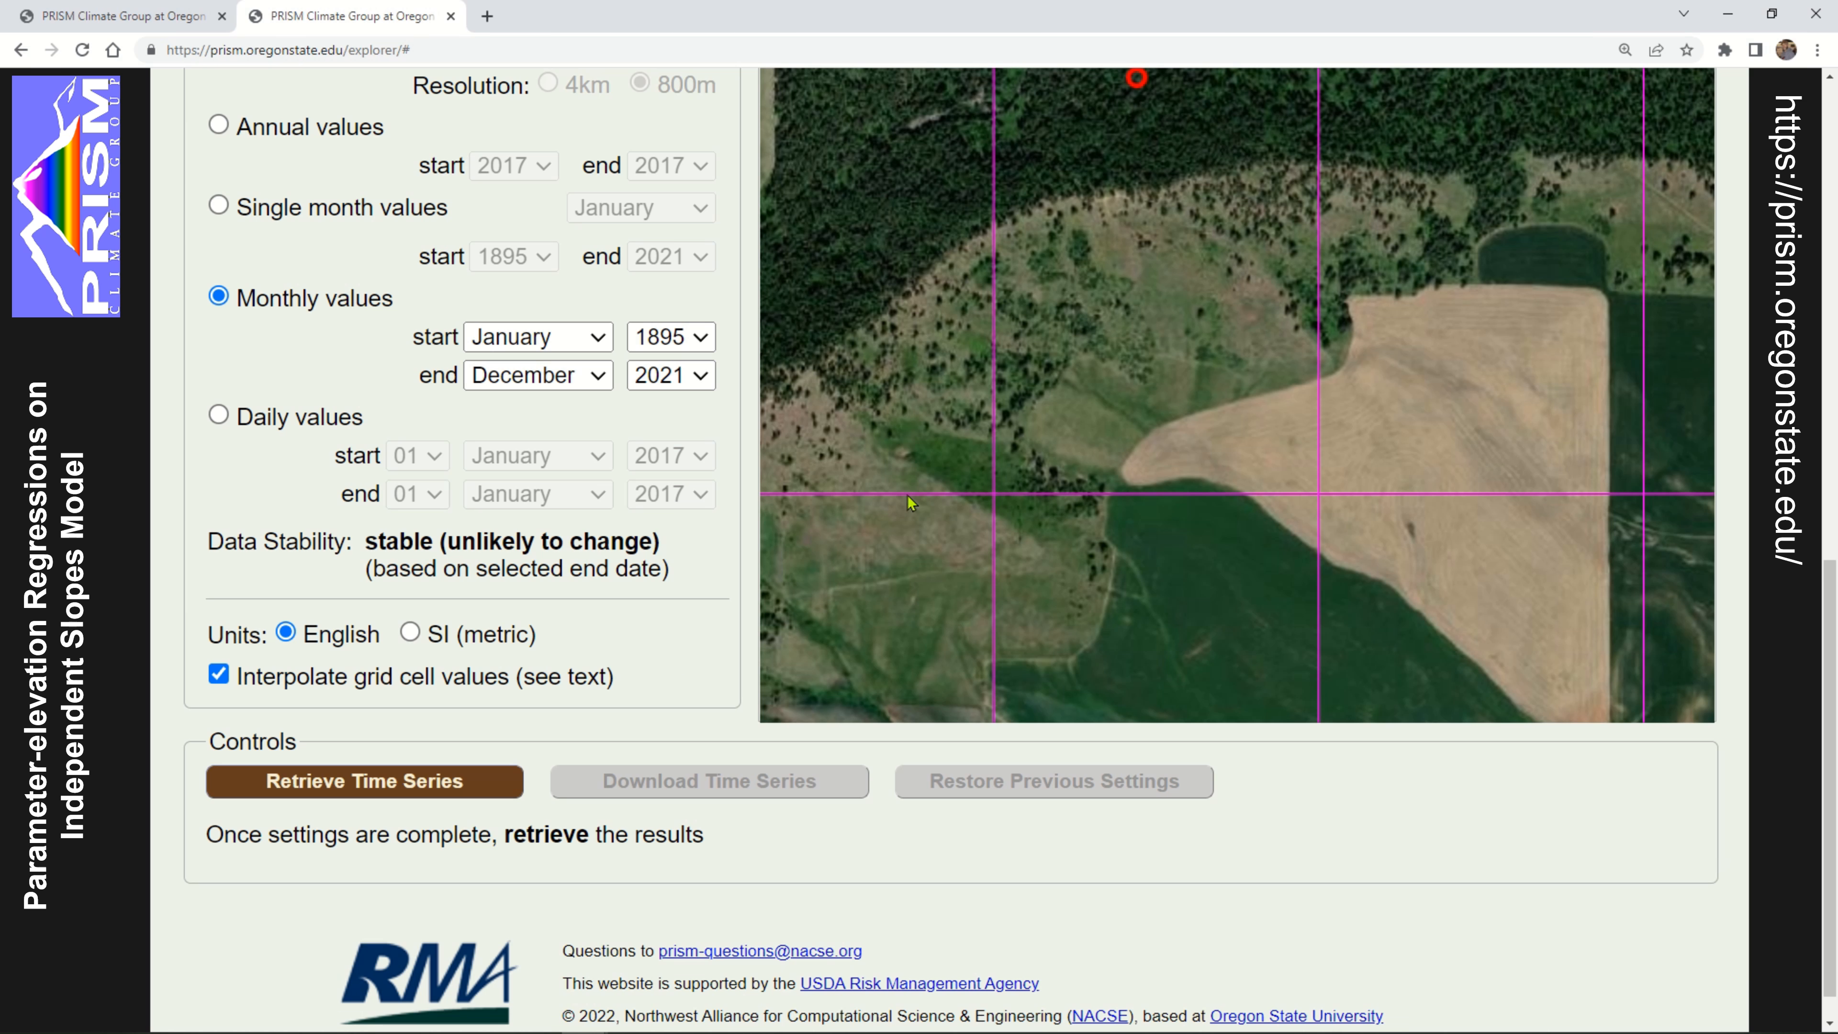
scroll(1614, 891, "up", 1)
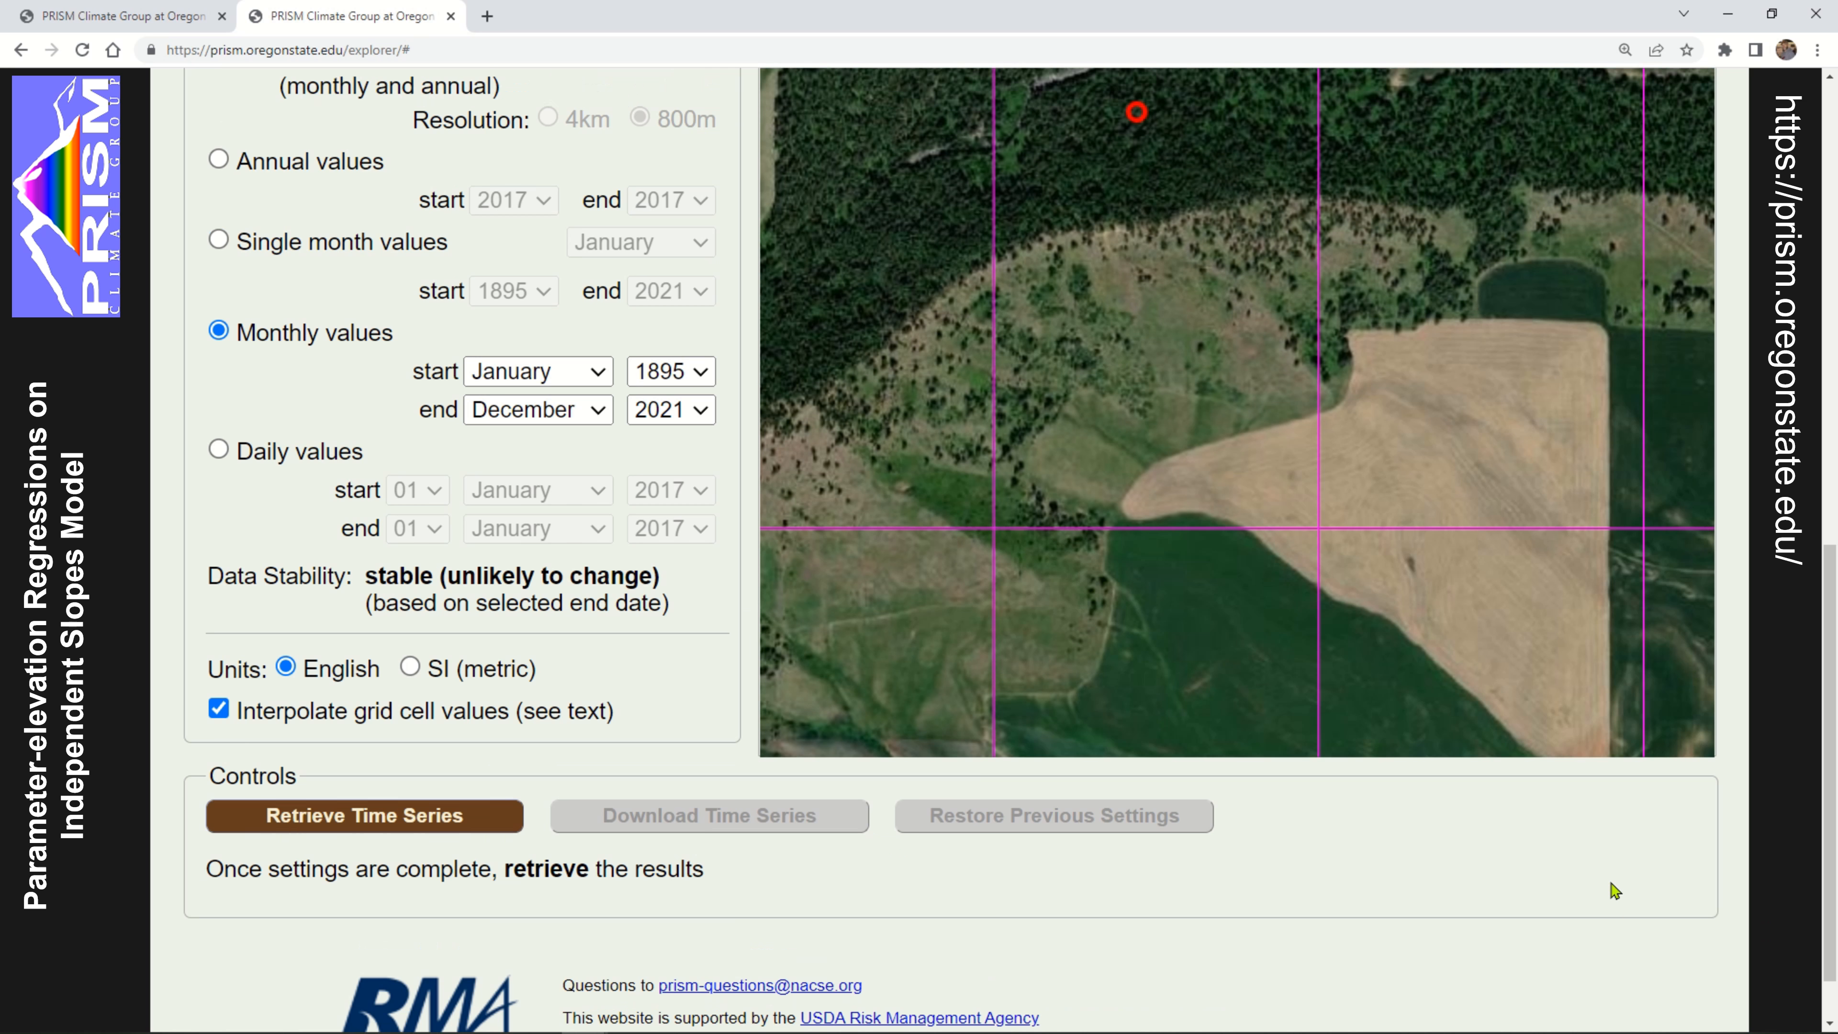
scroll(1613, 891, "up", 3)
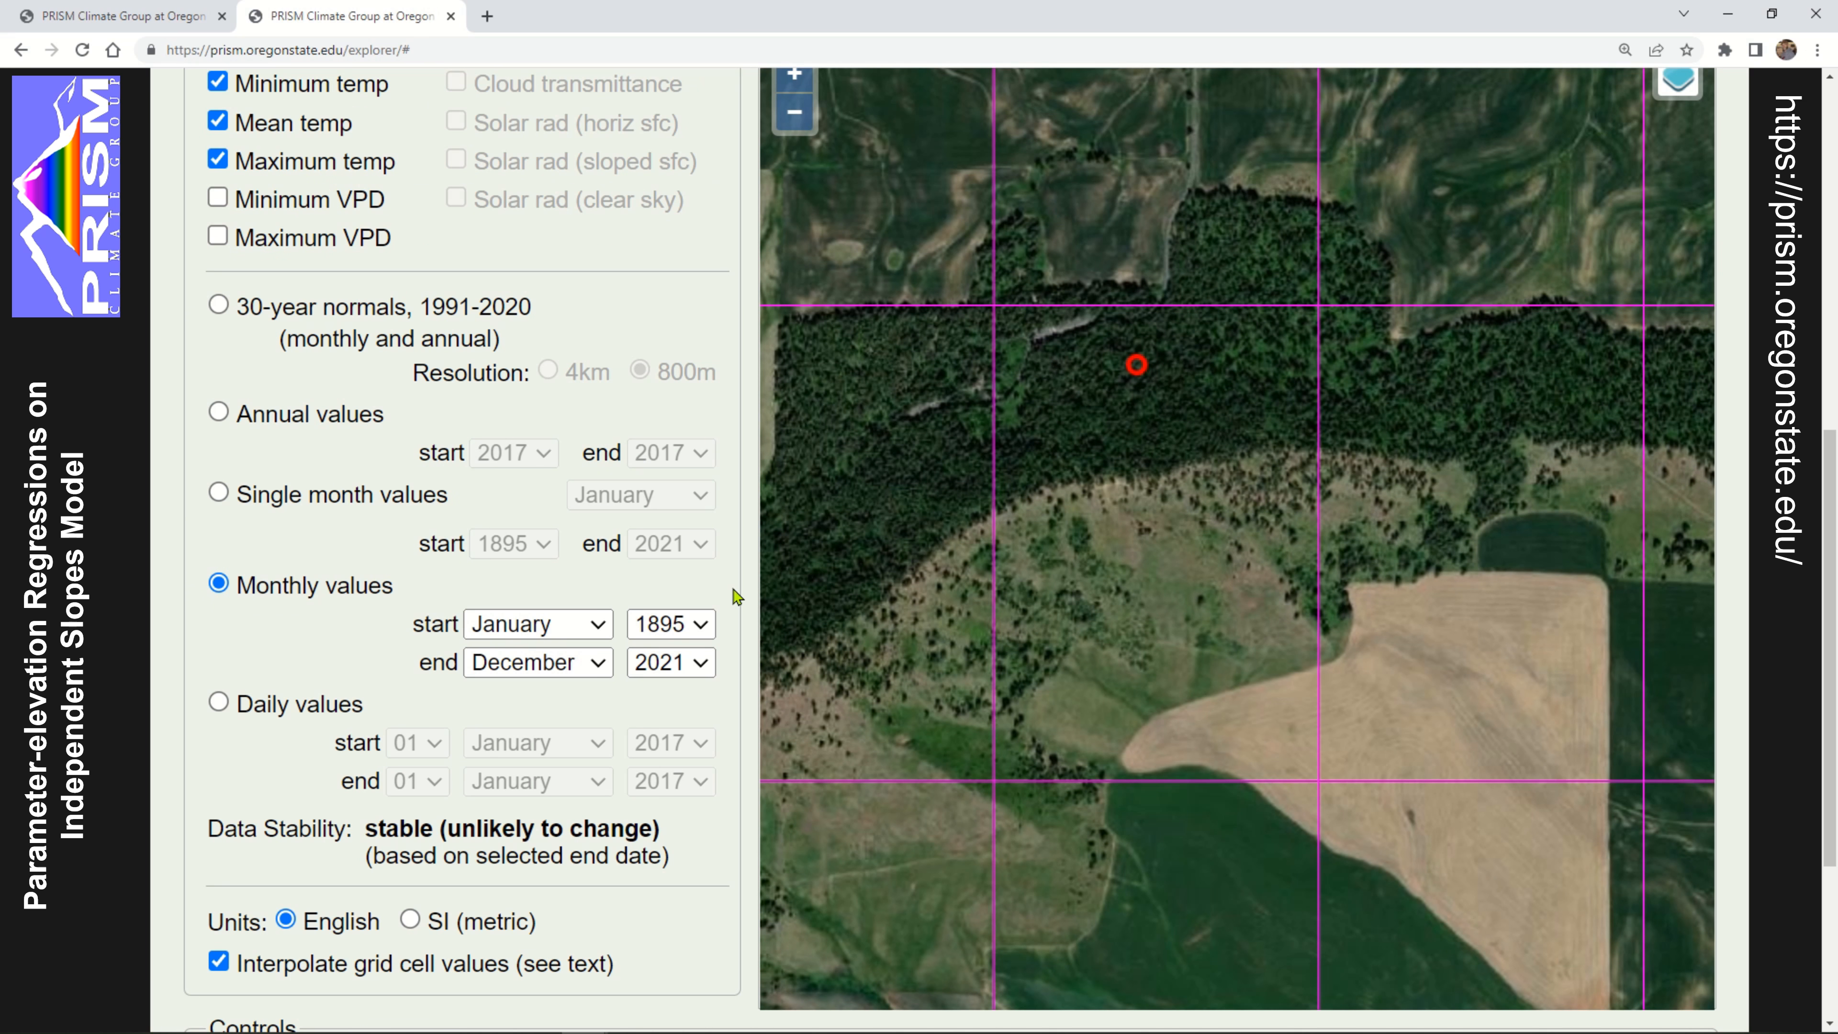
scroll(481, 814, "down", 4)
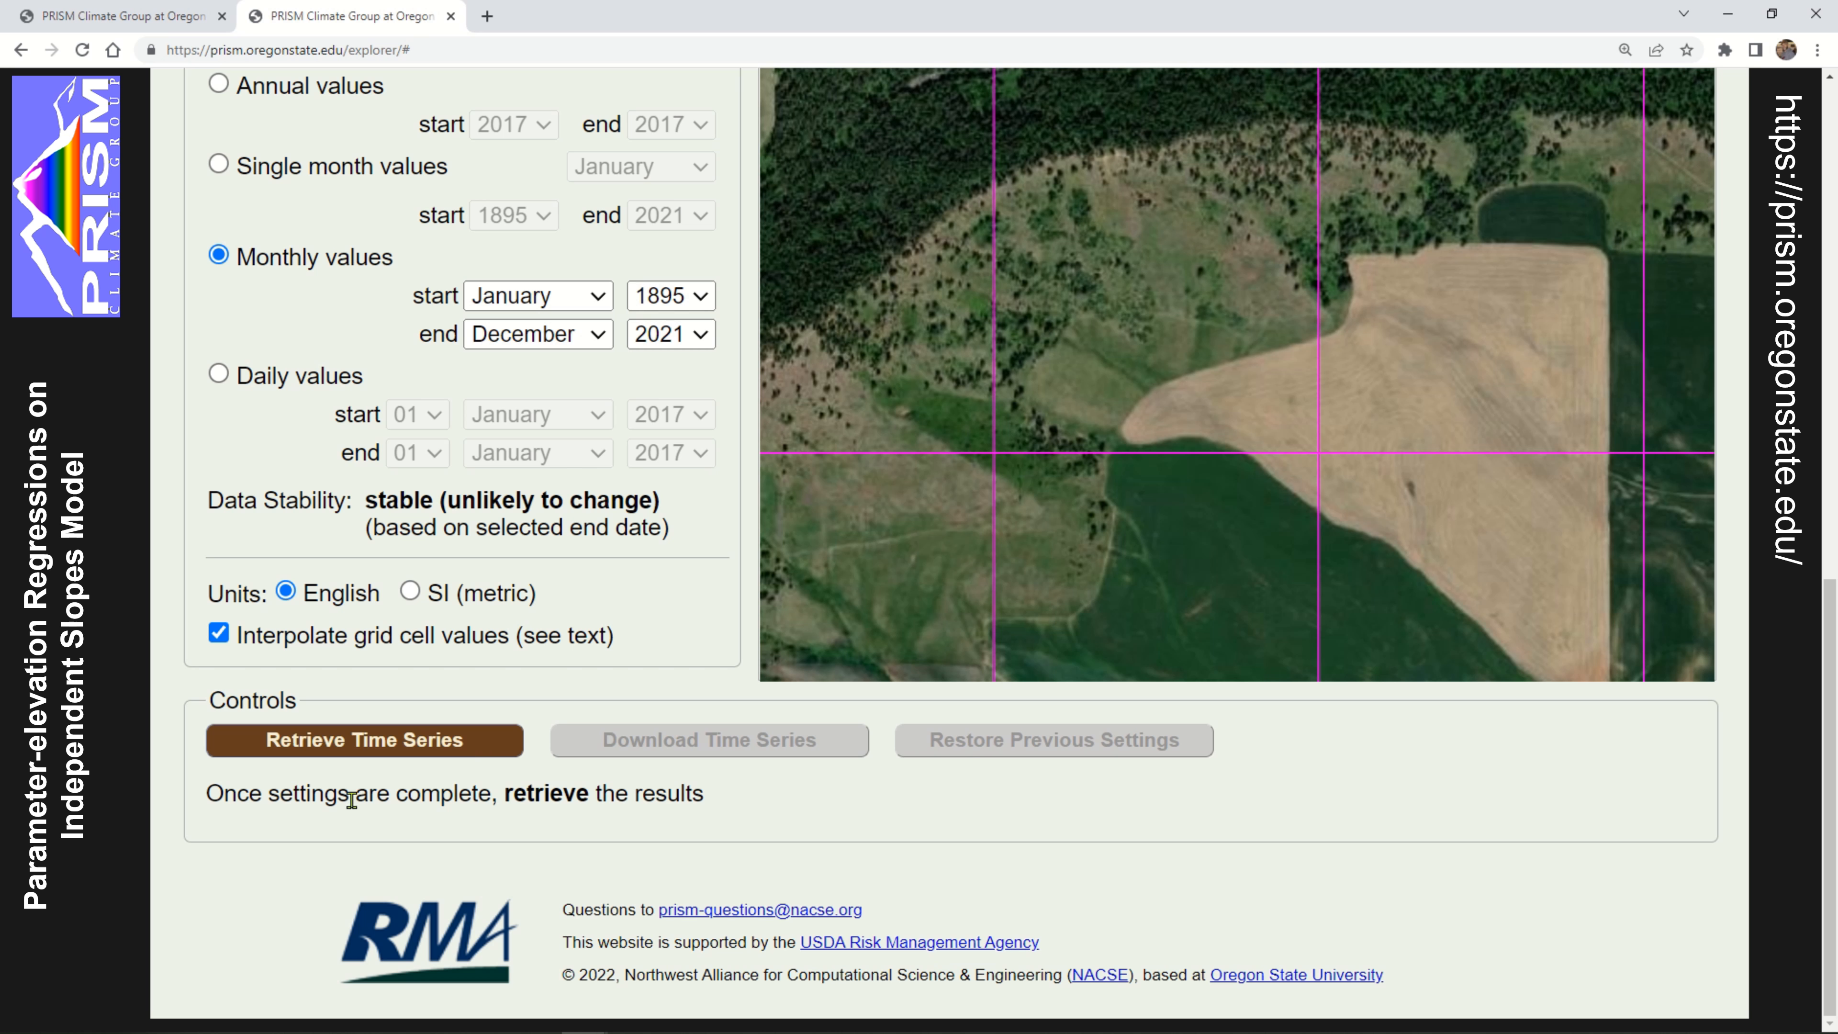
double_click(537, 789)
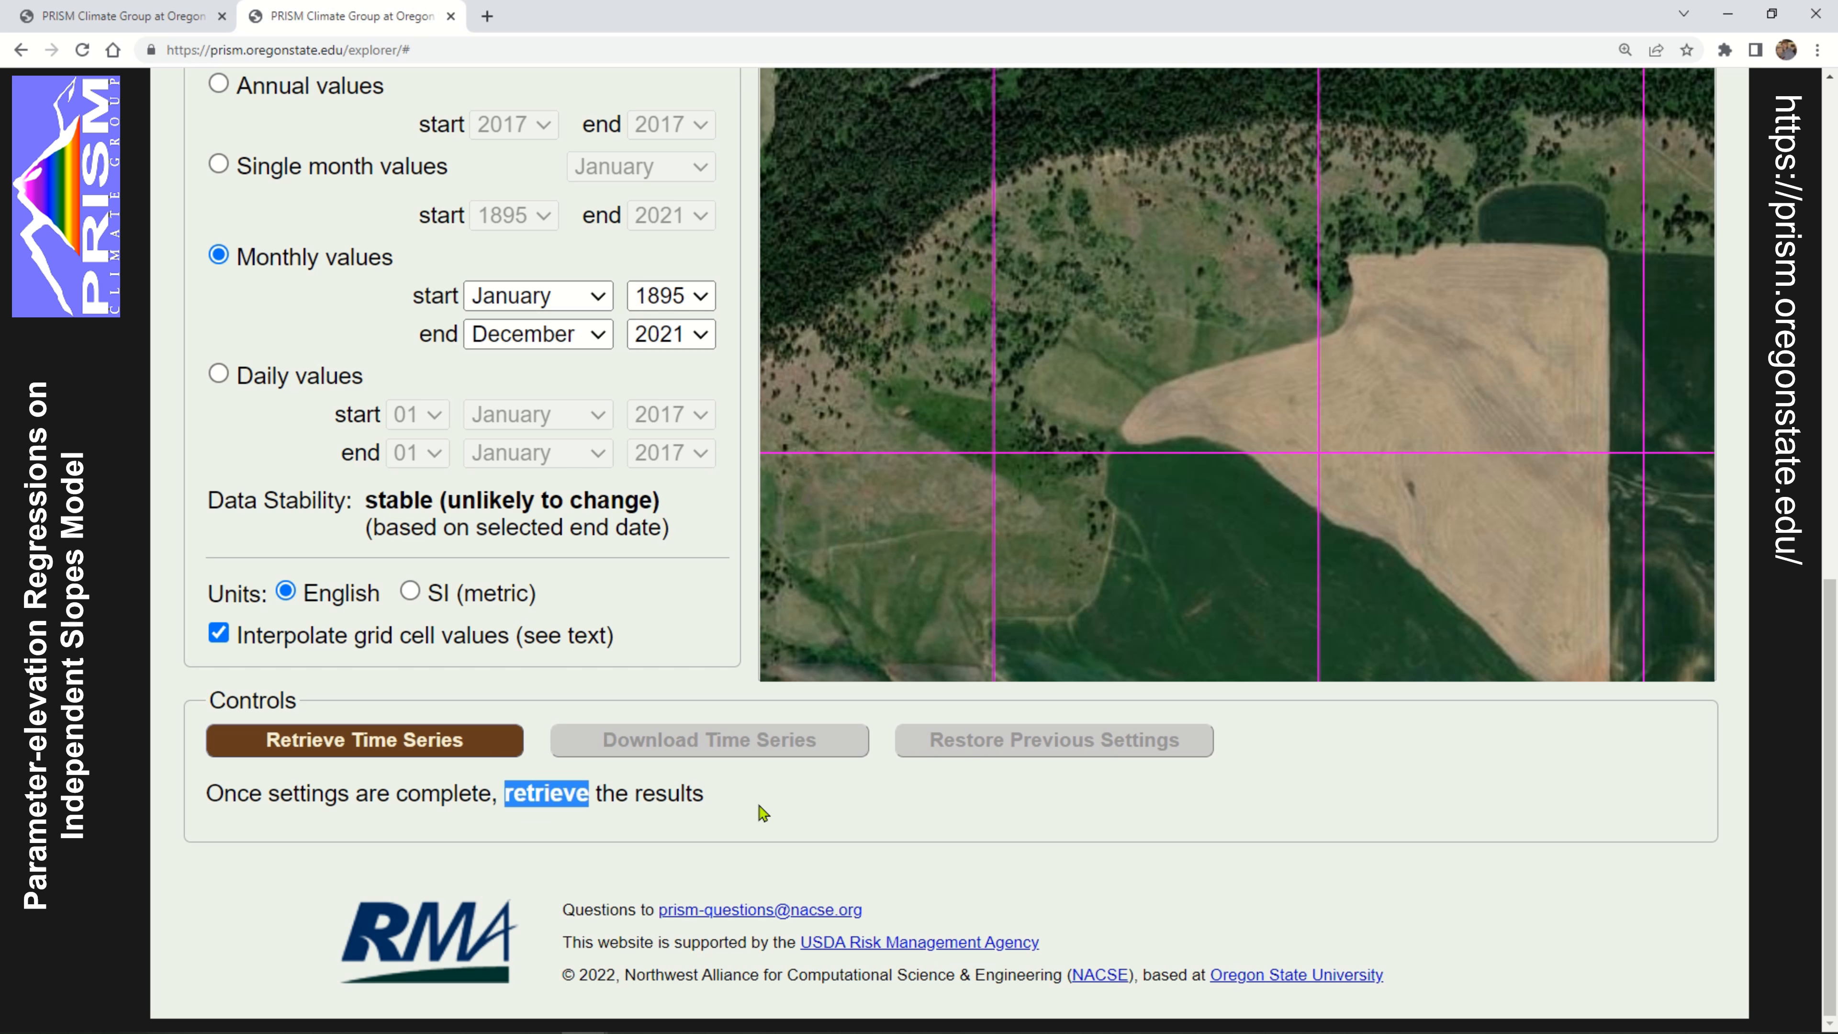
left_click(402, 738)
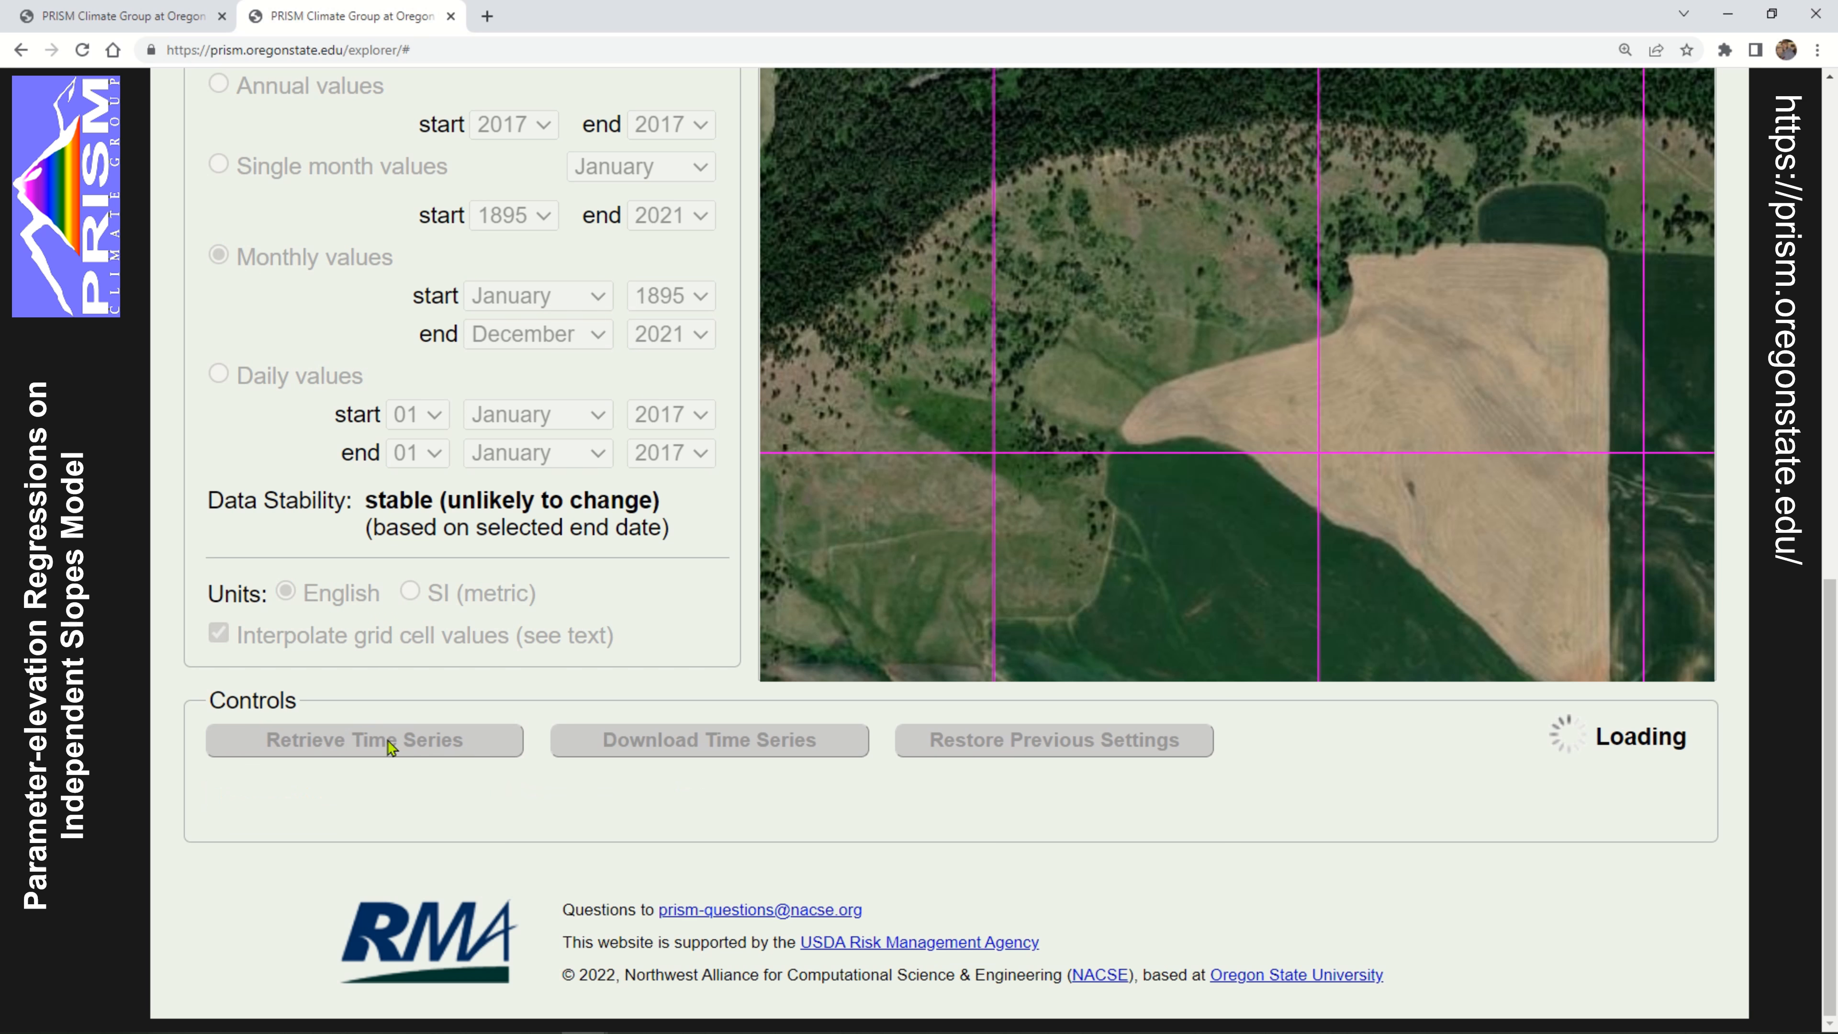
Examine the settings summary and the precipitation and temperature charts of the retrieved time series
scroll(194, 680, "down", 3)
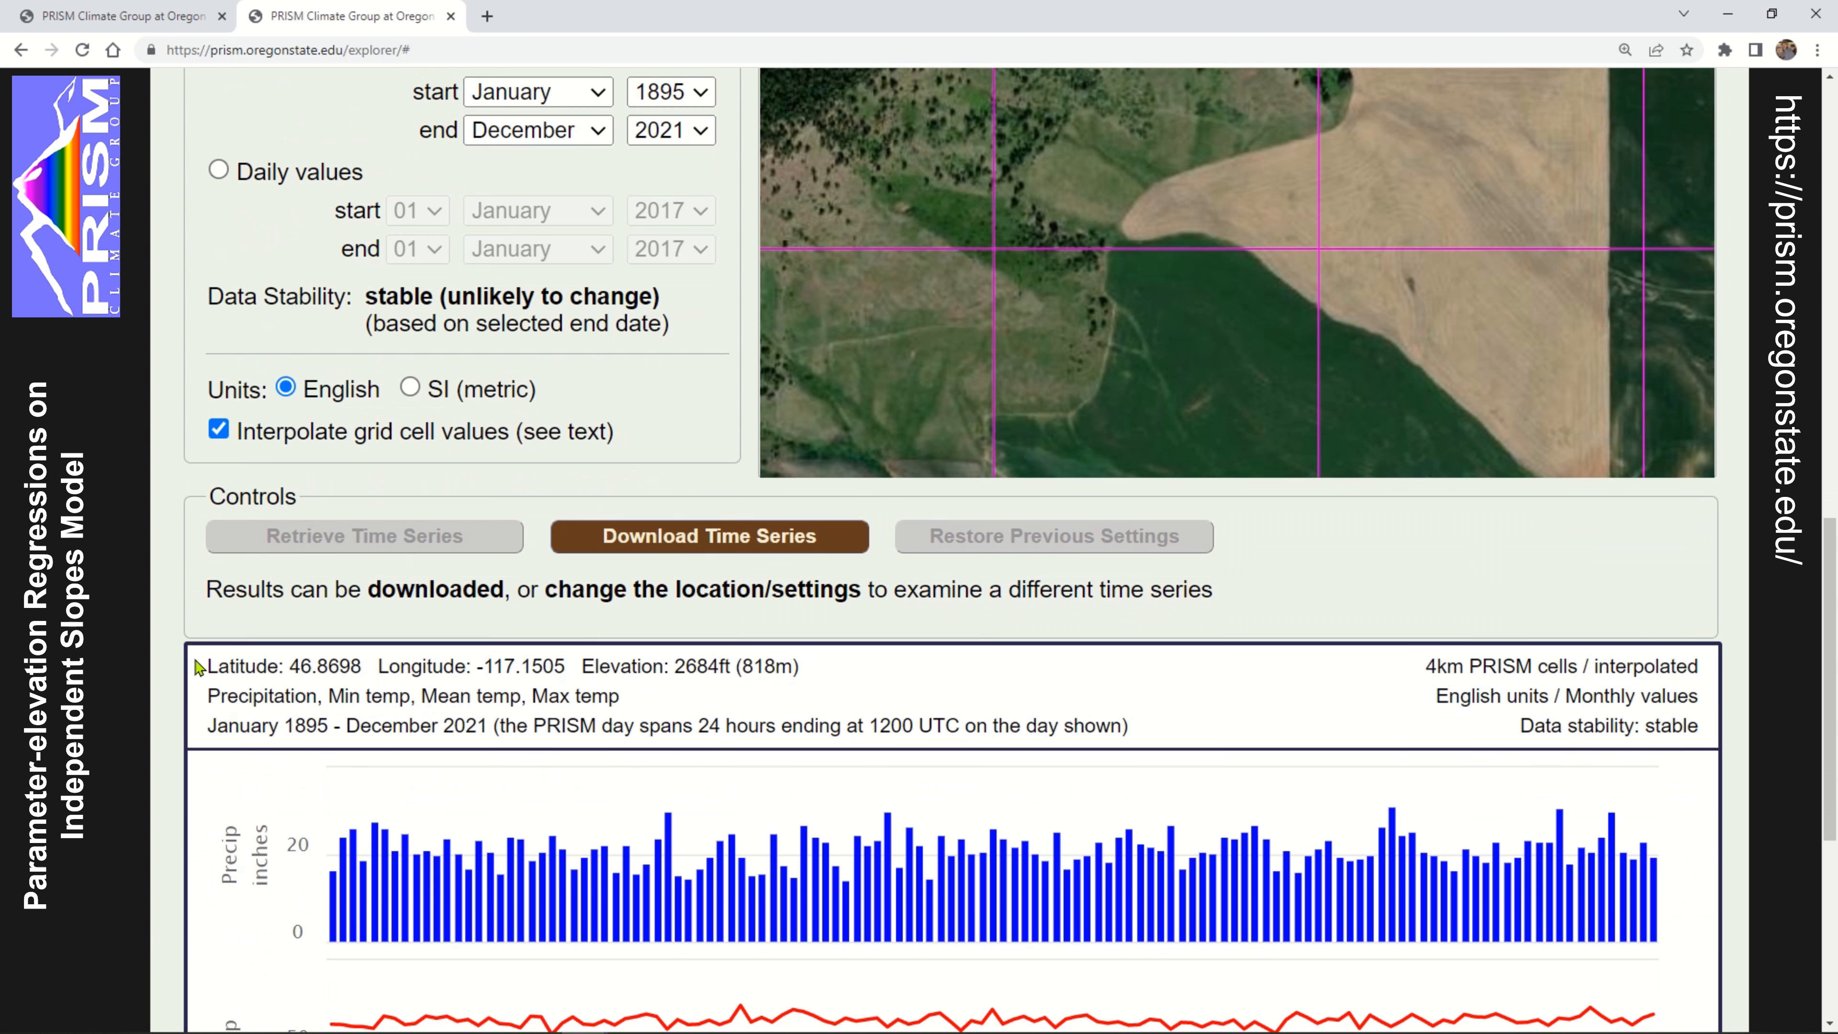
scroll(198, 667, "down", 2)
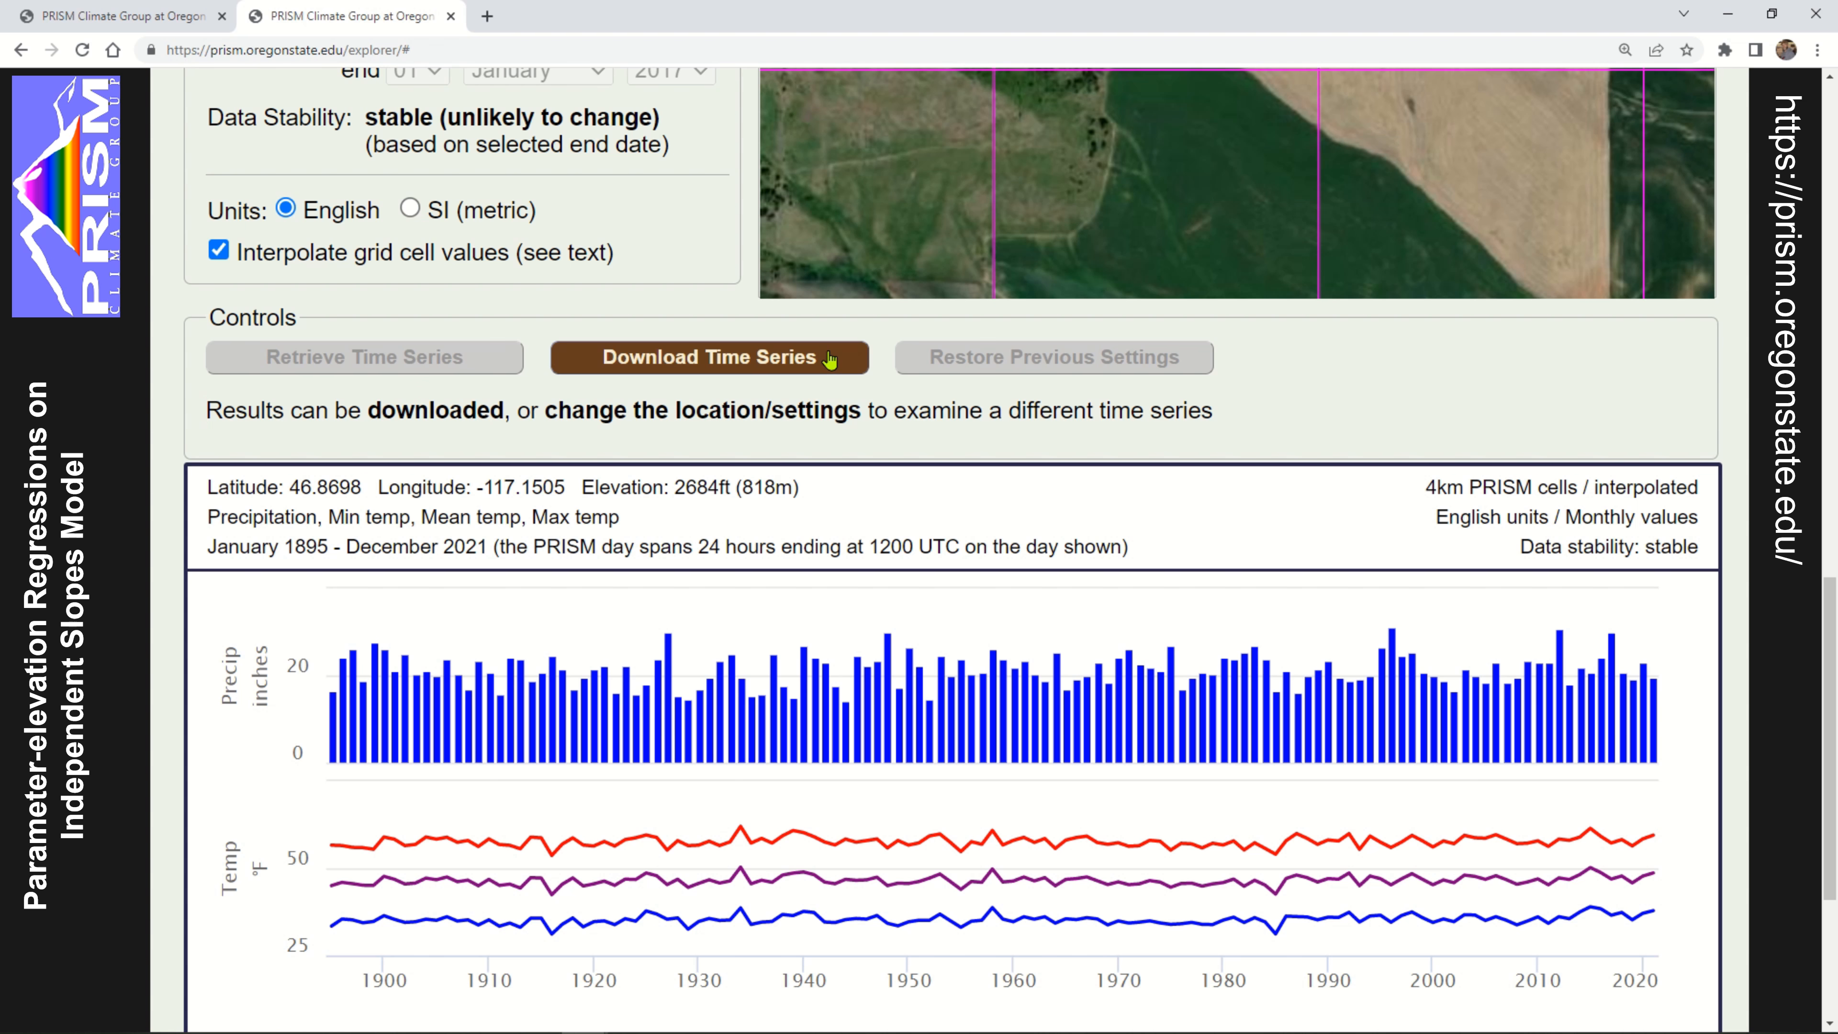
scroll(1383, 435, "down", 1)
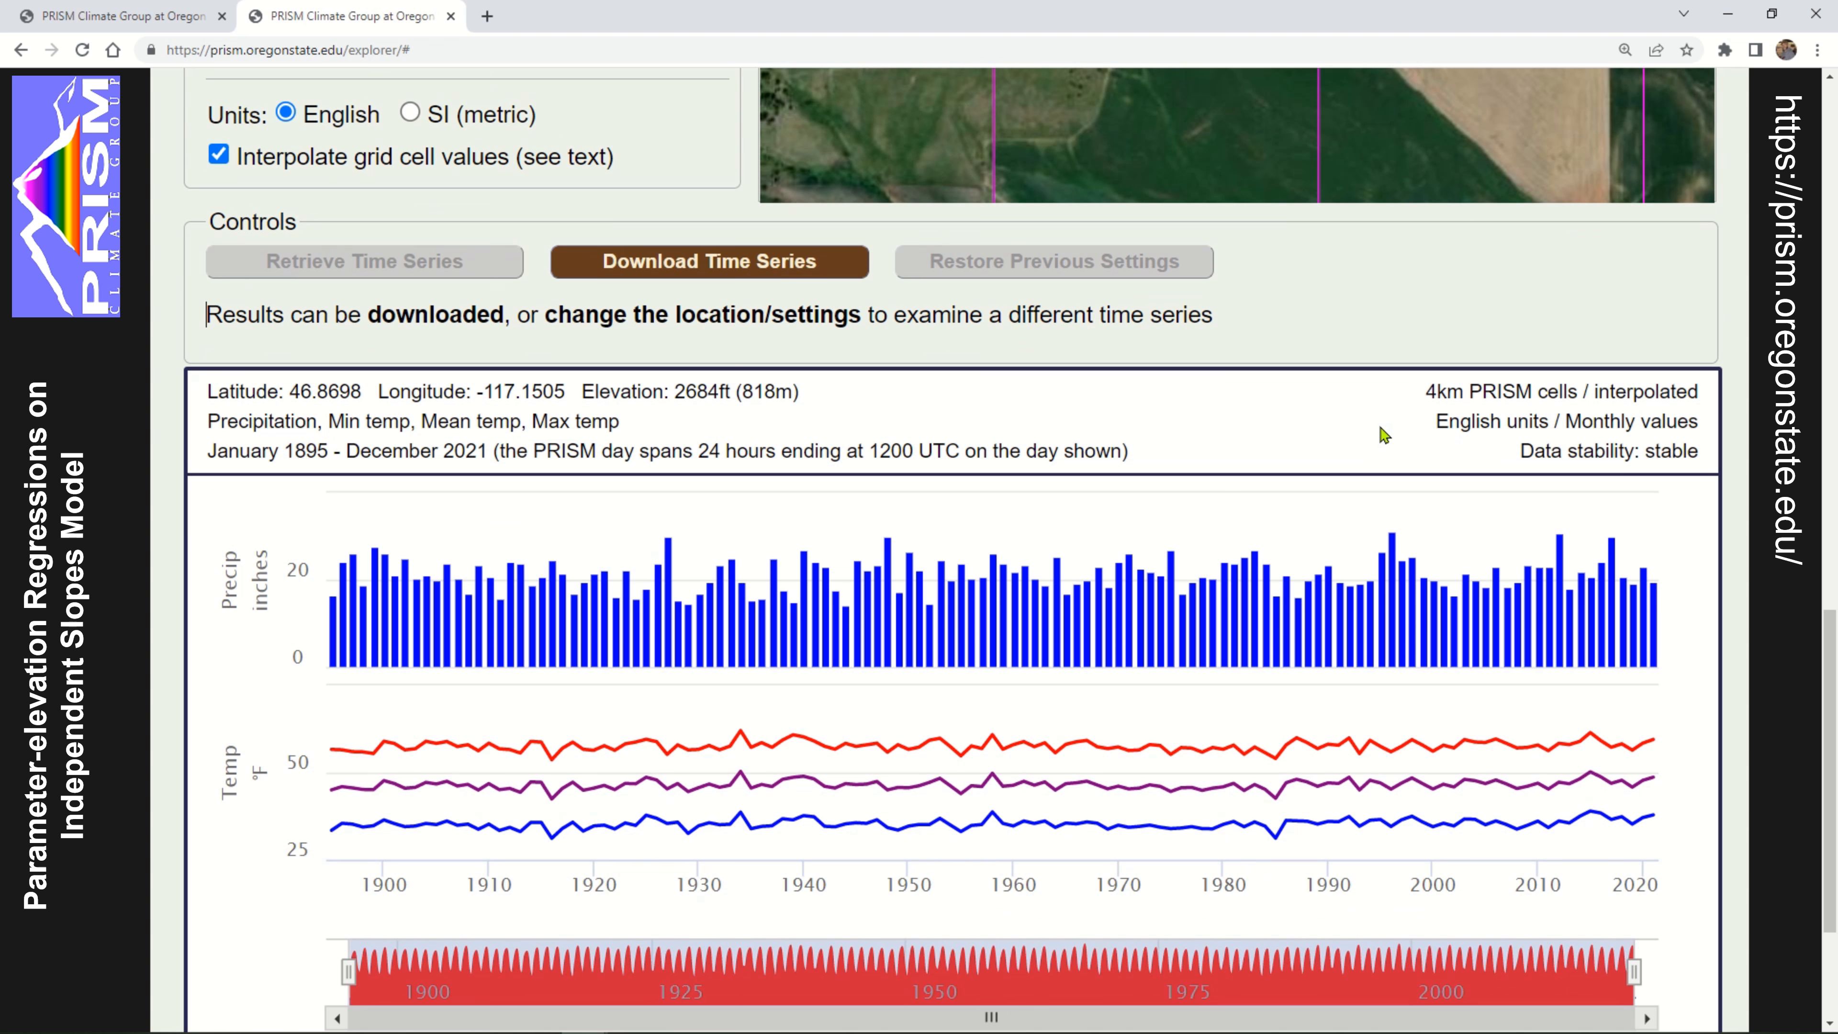
scroll(1383, 435, "down", 2)
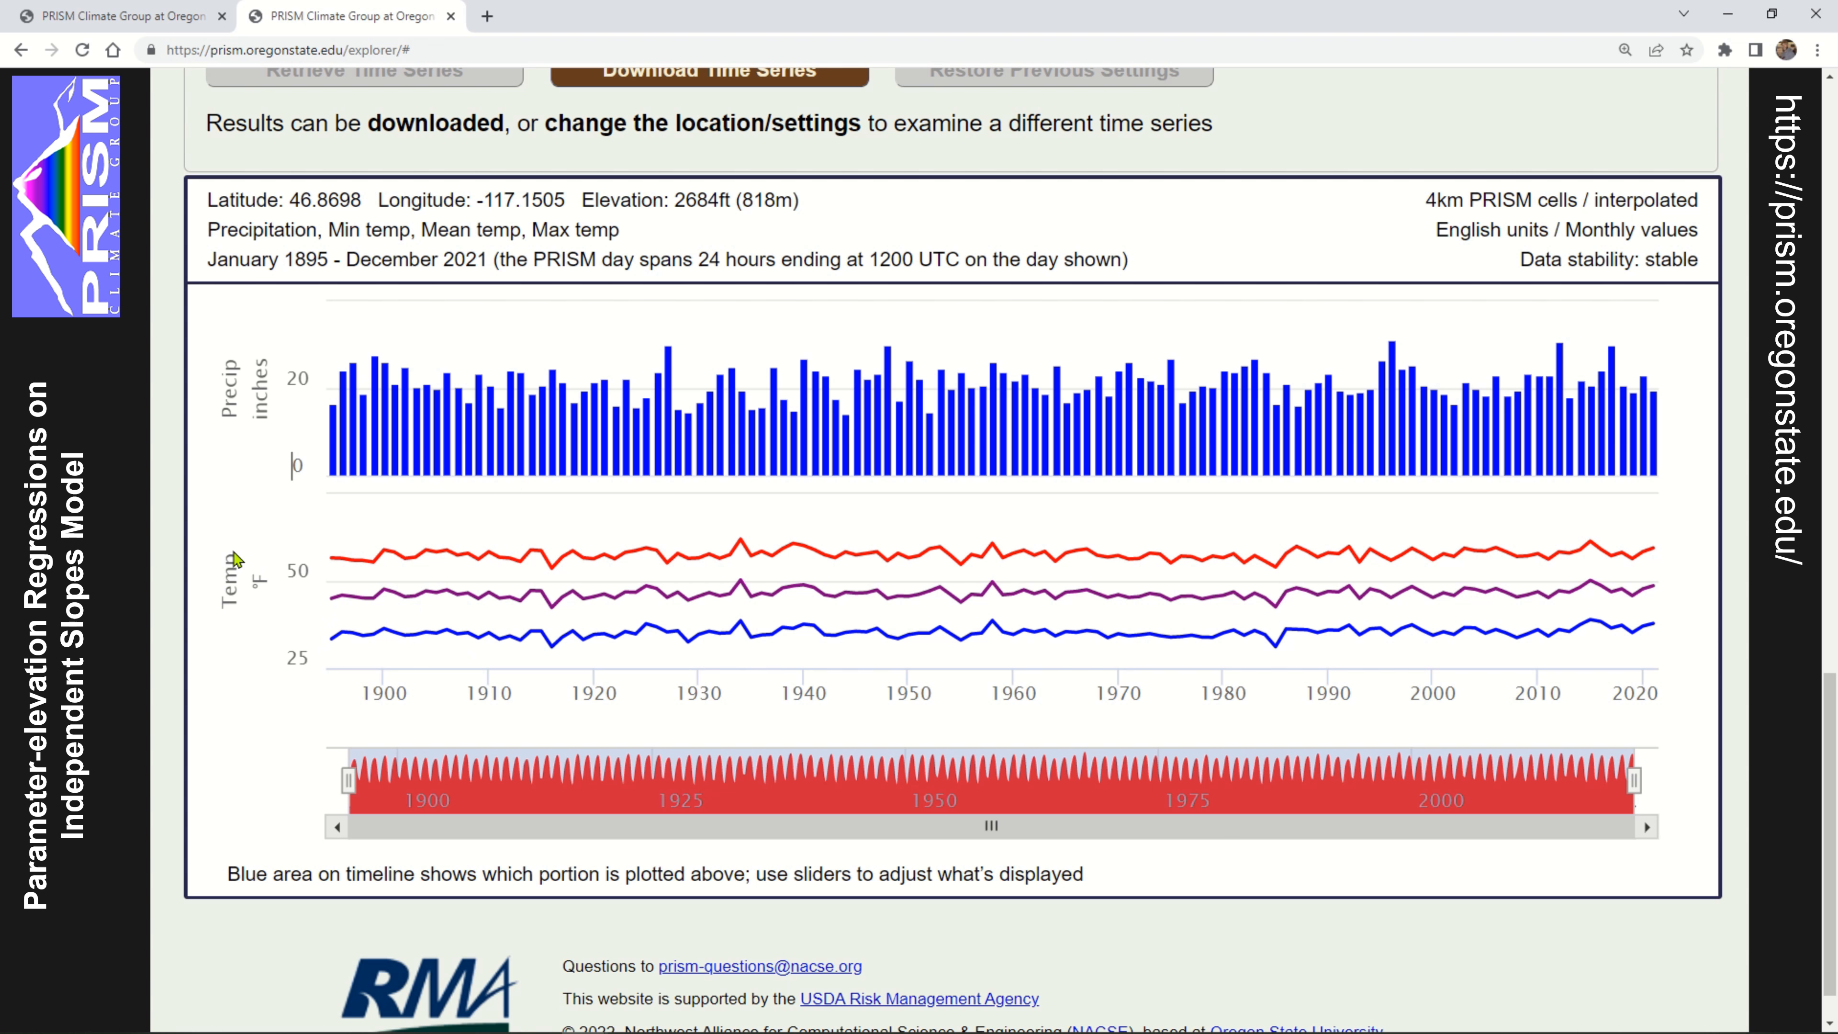
mouse_move(388, 568)
scroll(92, 653, "up", 4)
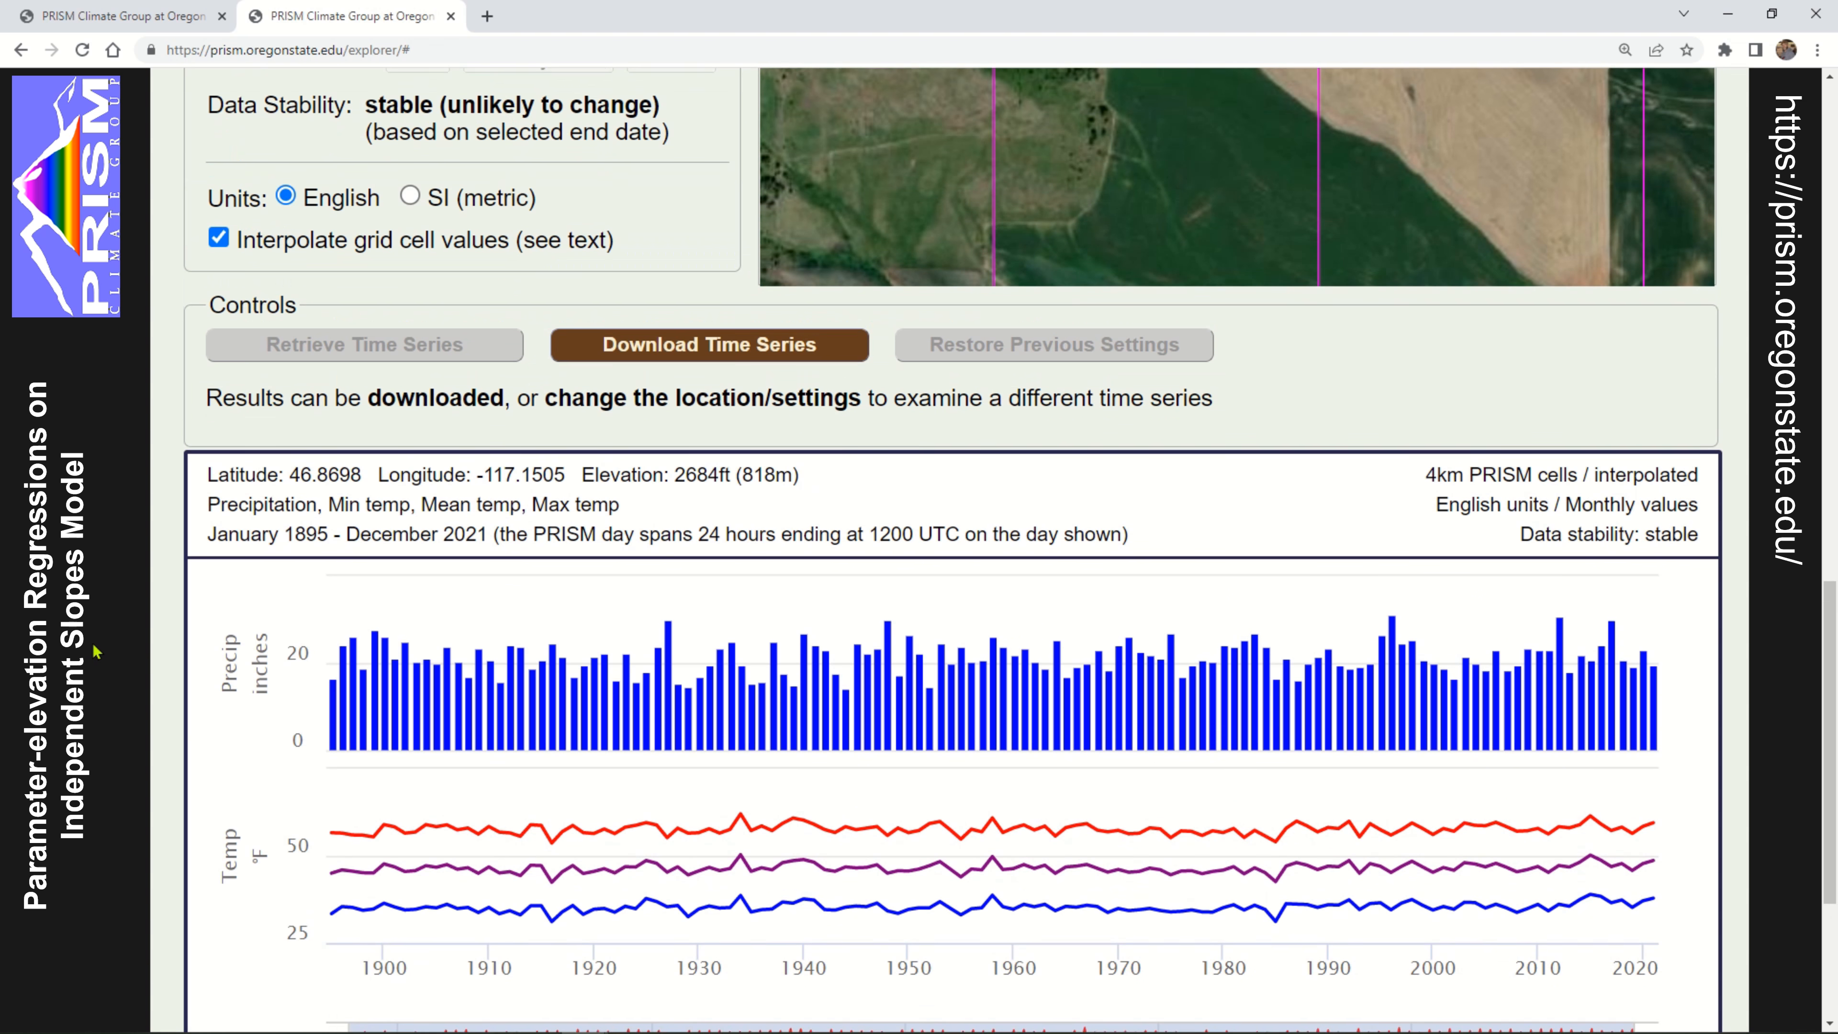
Start downloading the time series and browse to the WSU > SOE > SOE-300 folder on the T: drive
scroll(269, 644, "up", 3)
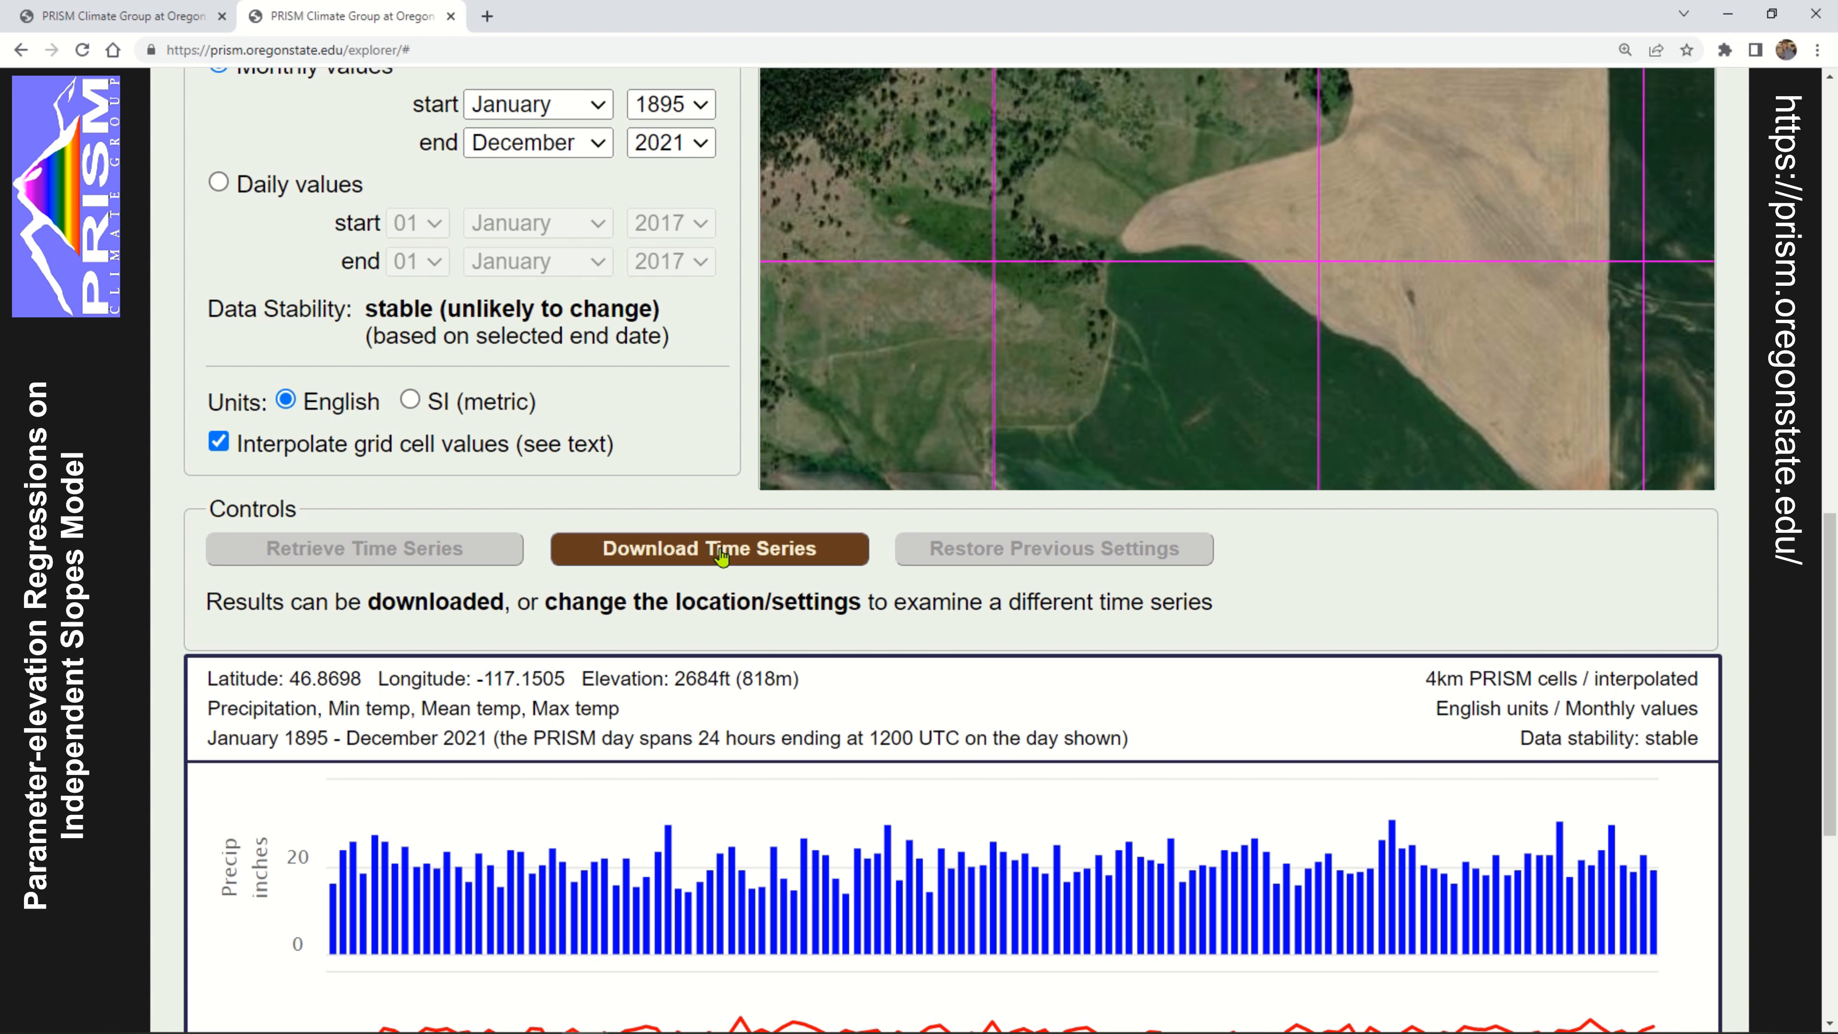
left_click(721, 552)
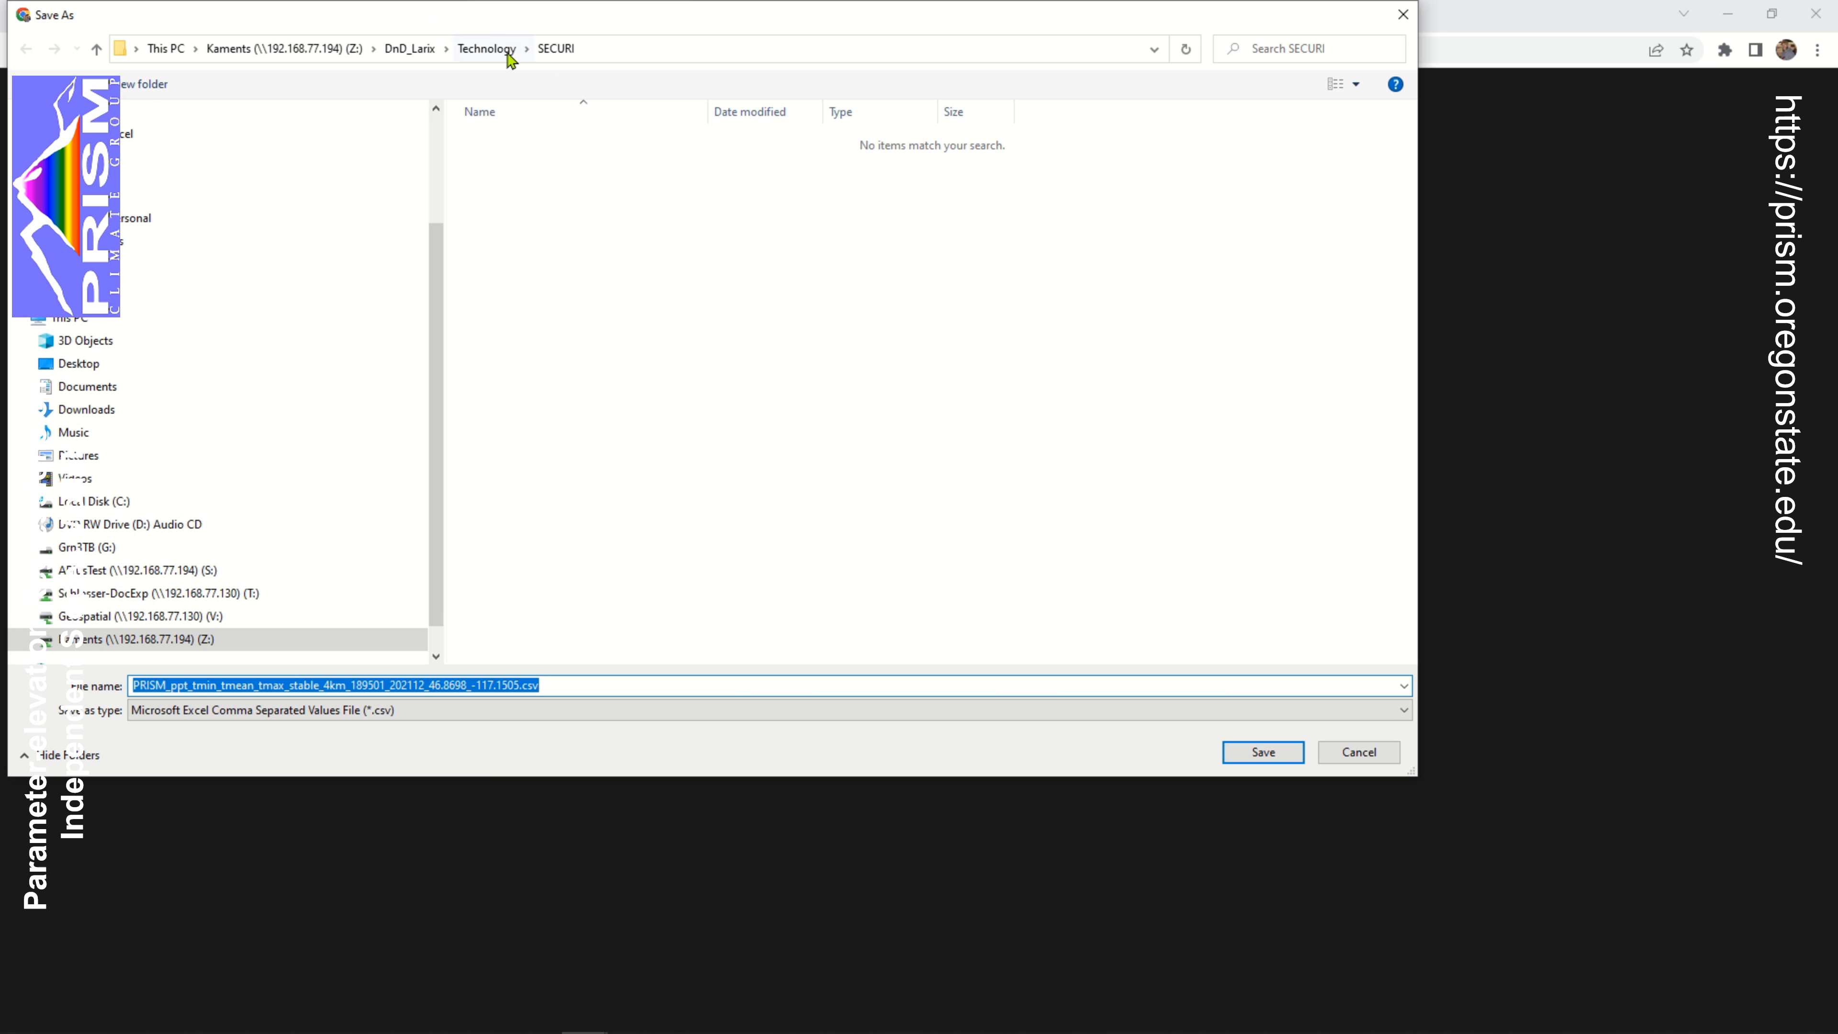
left_click(345, 51)
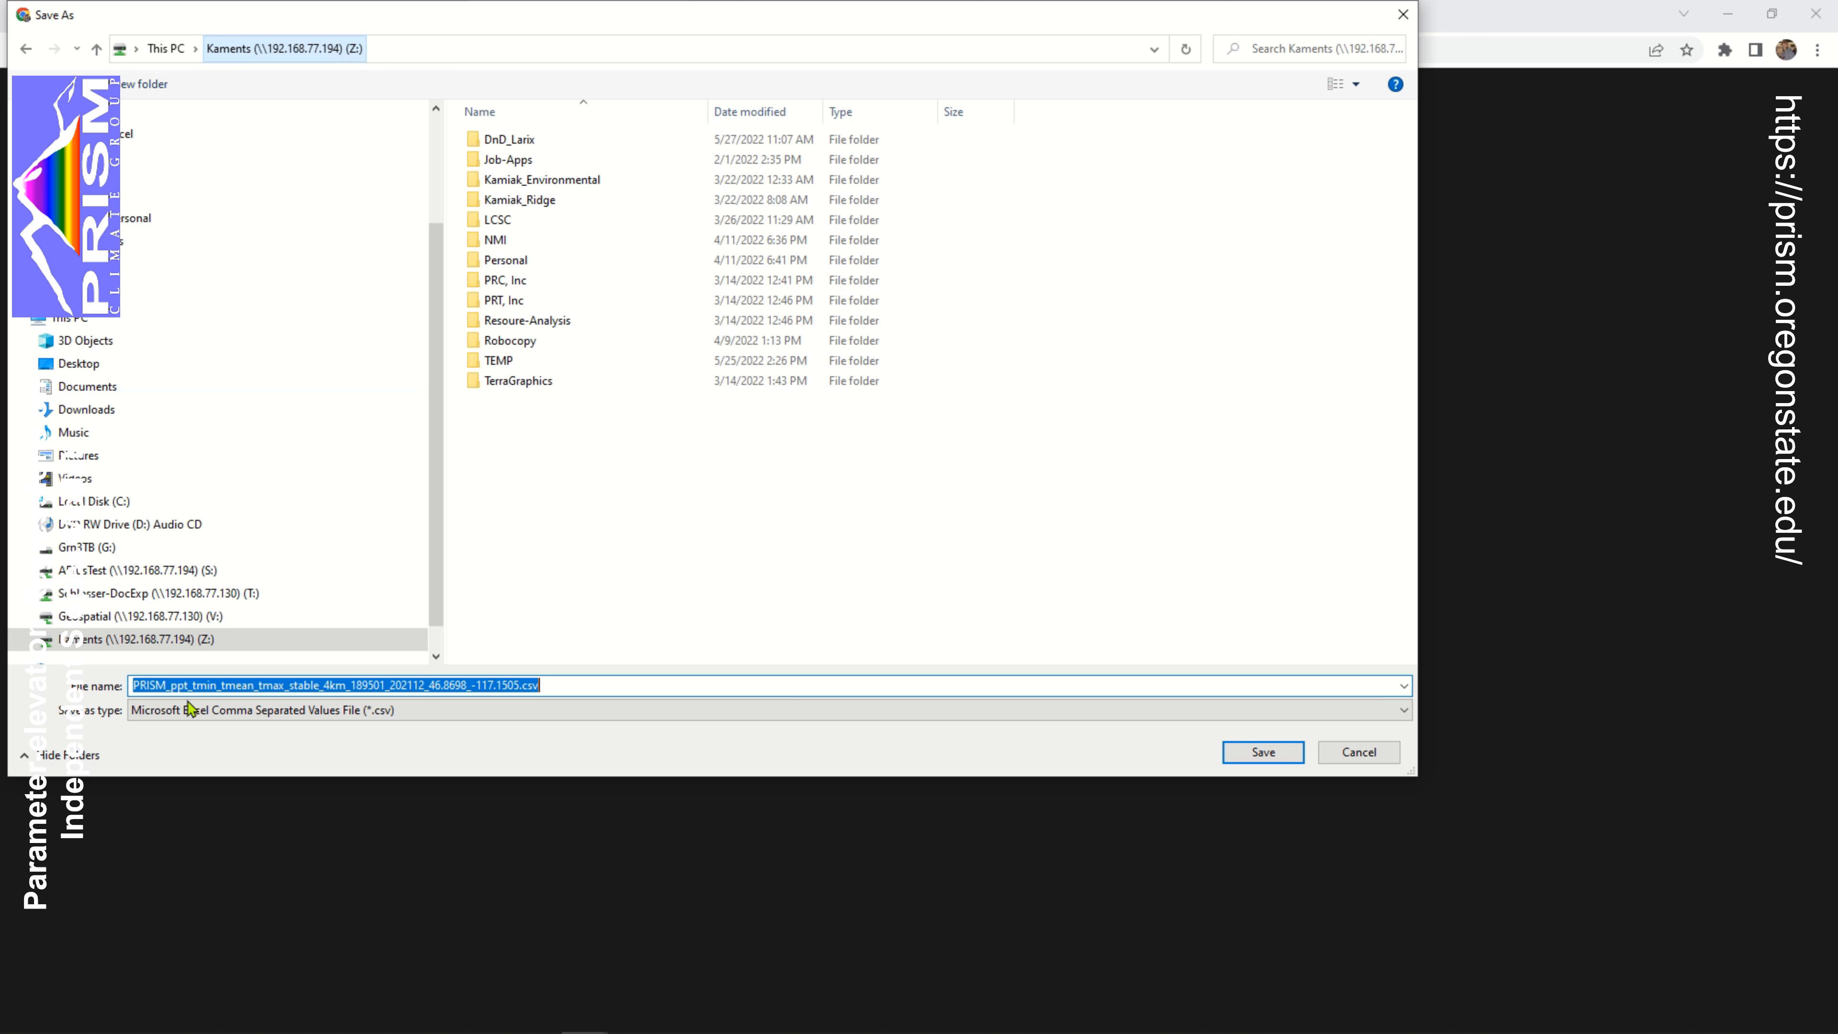
left_click(231, 602)
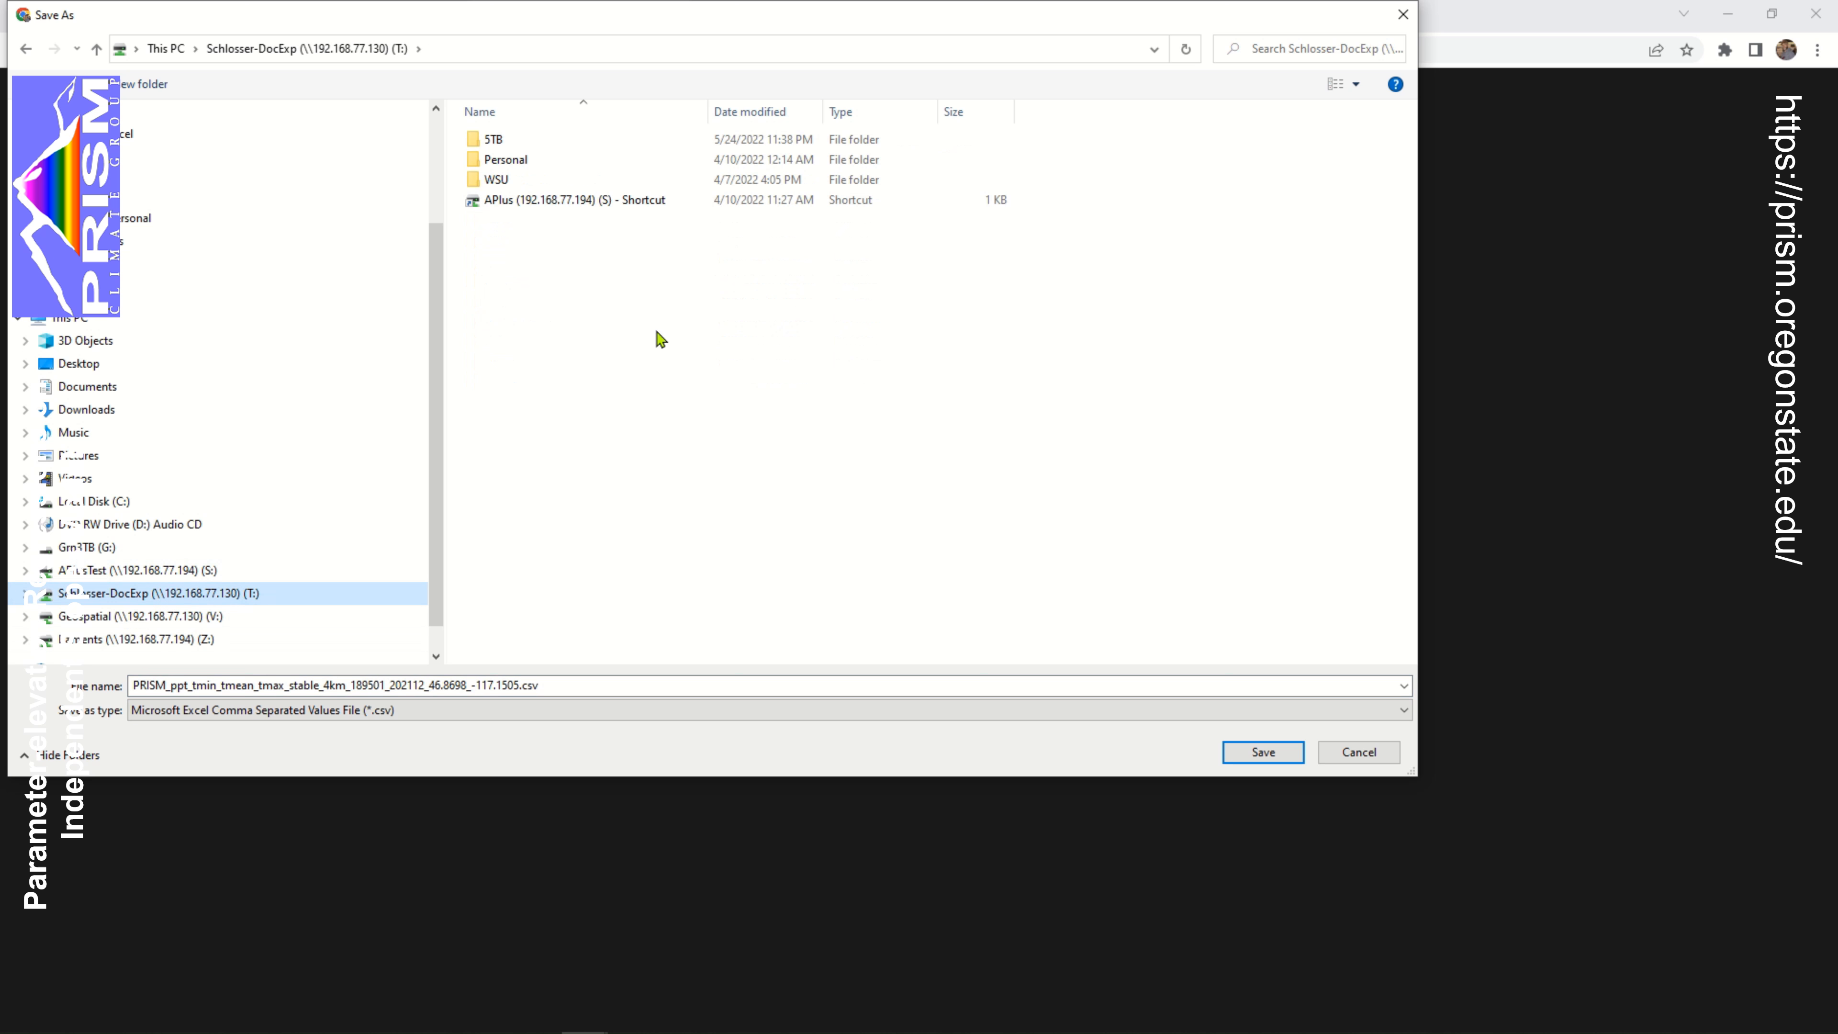
double_click(494, 181)
double_click(493, 215)
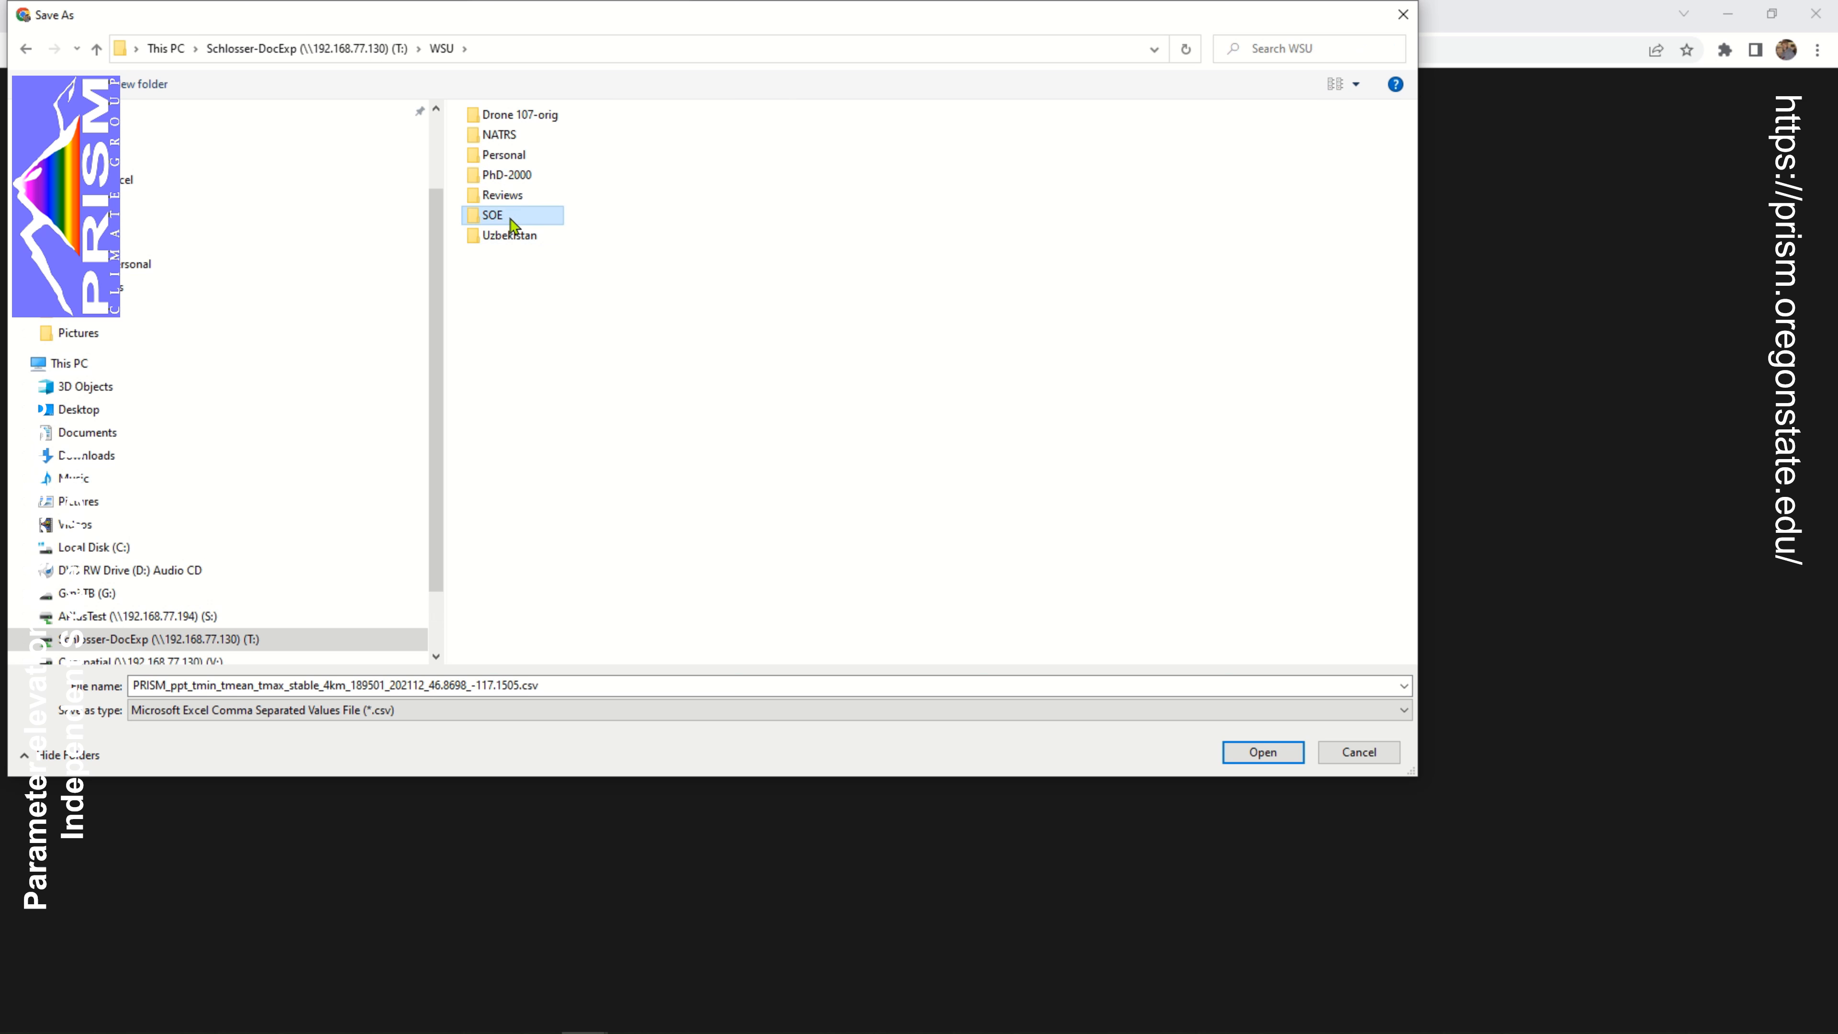
left_click(530, 461)
double_click(530, 461)
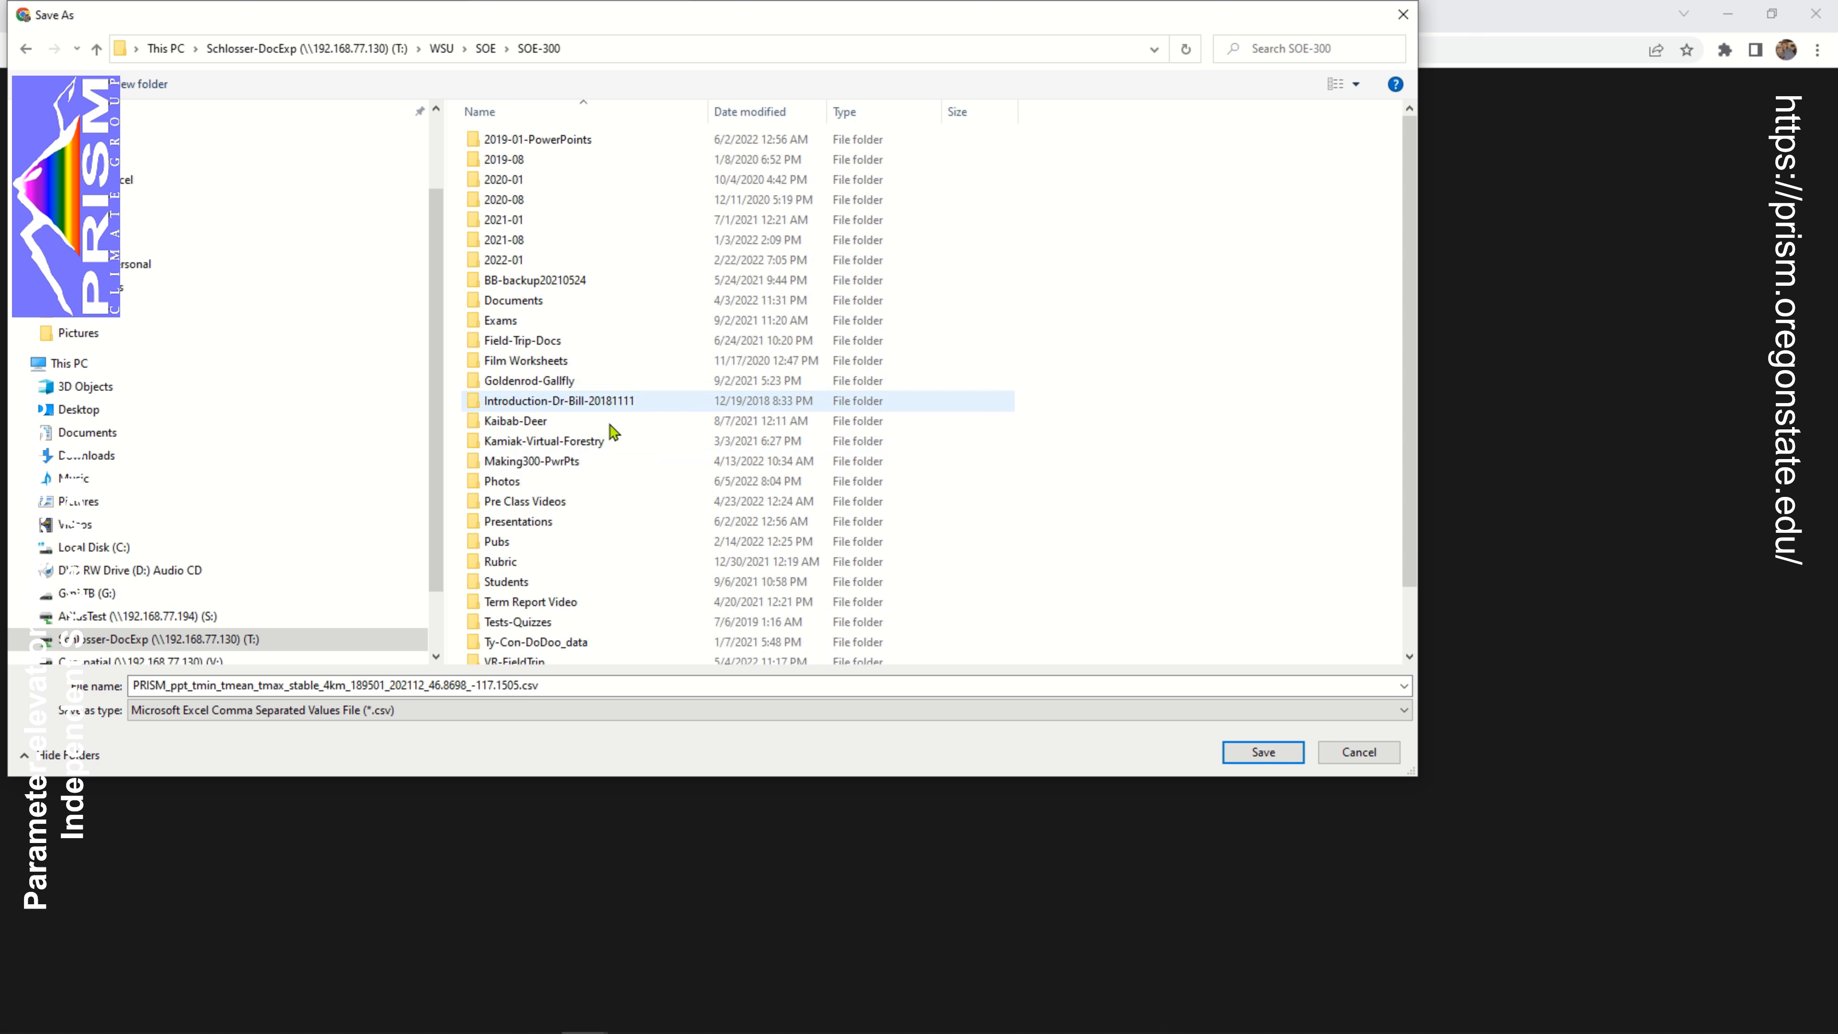
Choose Presentations > Lecture-Videos > PRISM to Excel as the save location
double_click(578, 531)
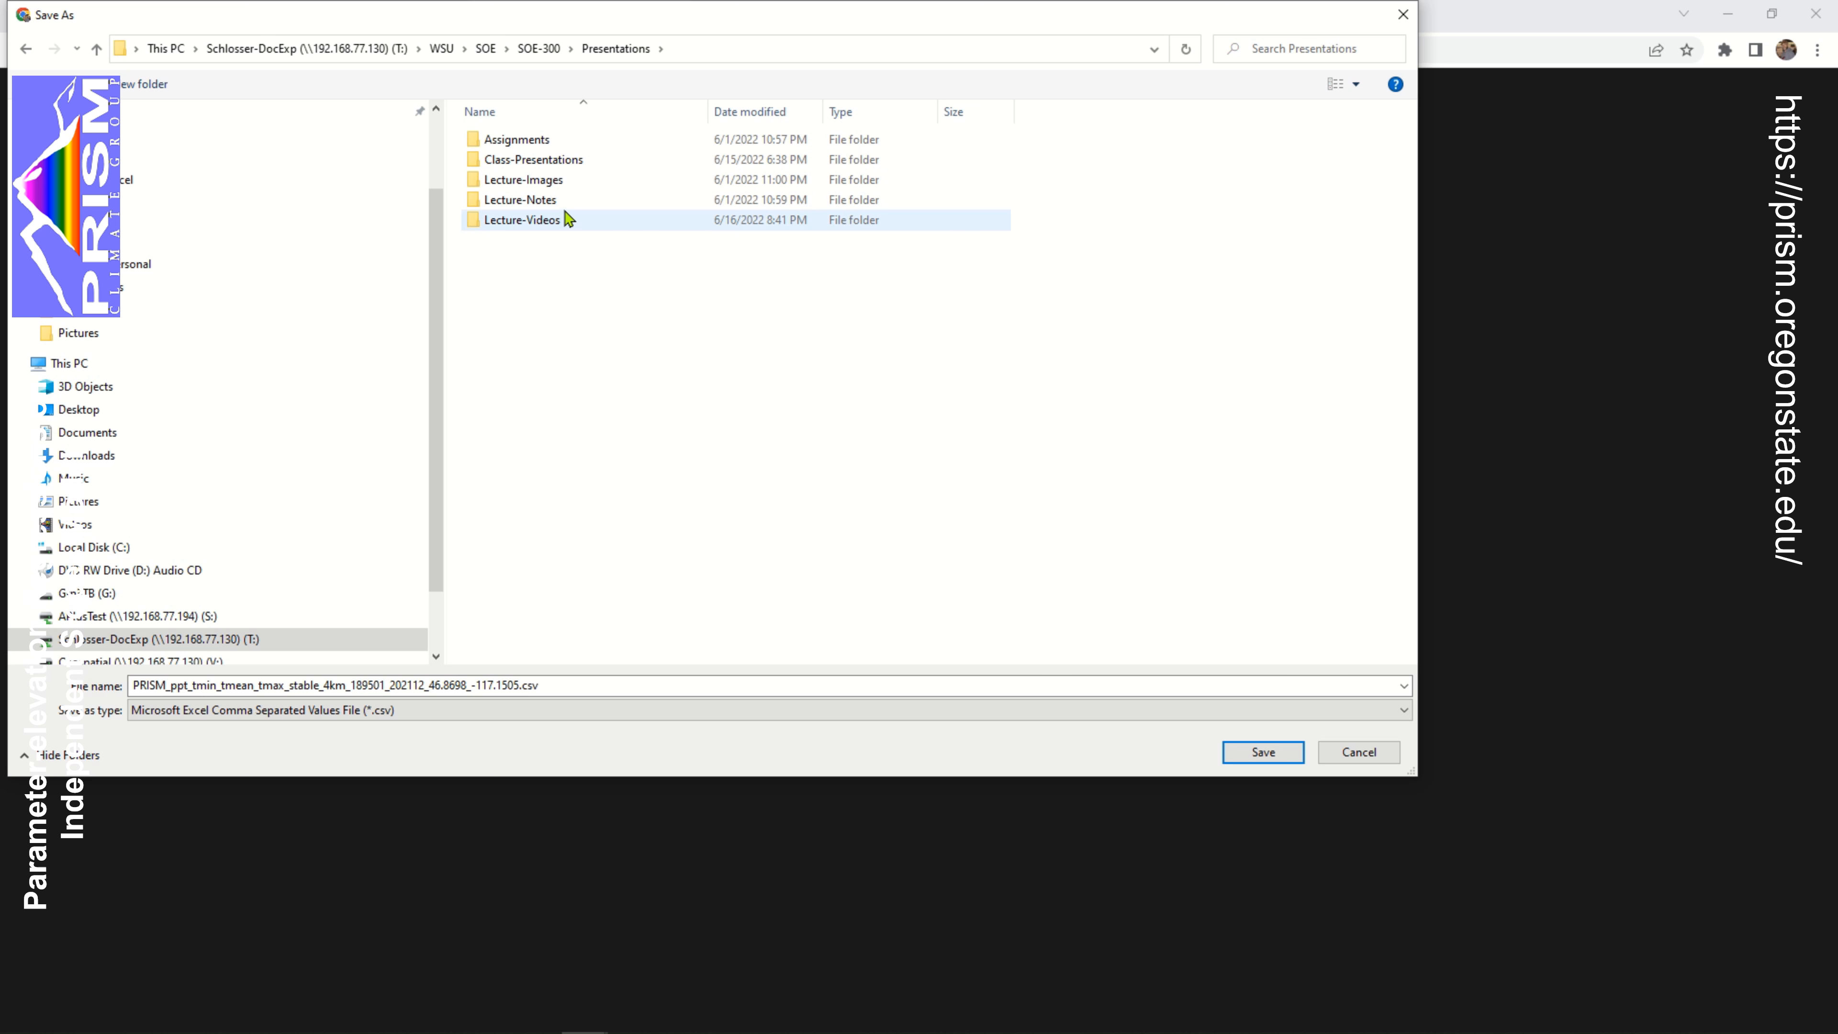
double_click(567, 203)
key("alt+Left")
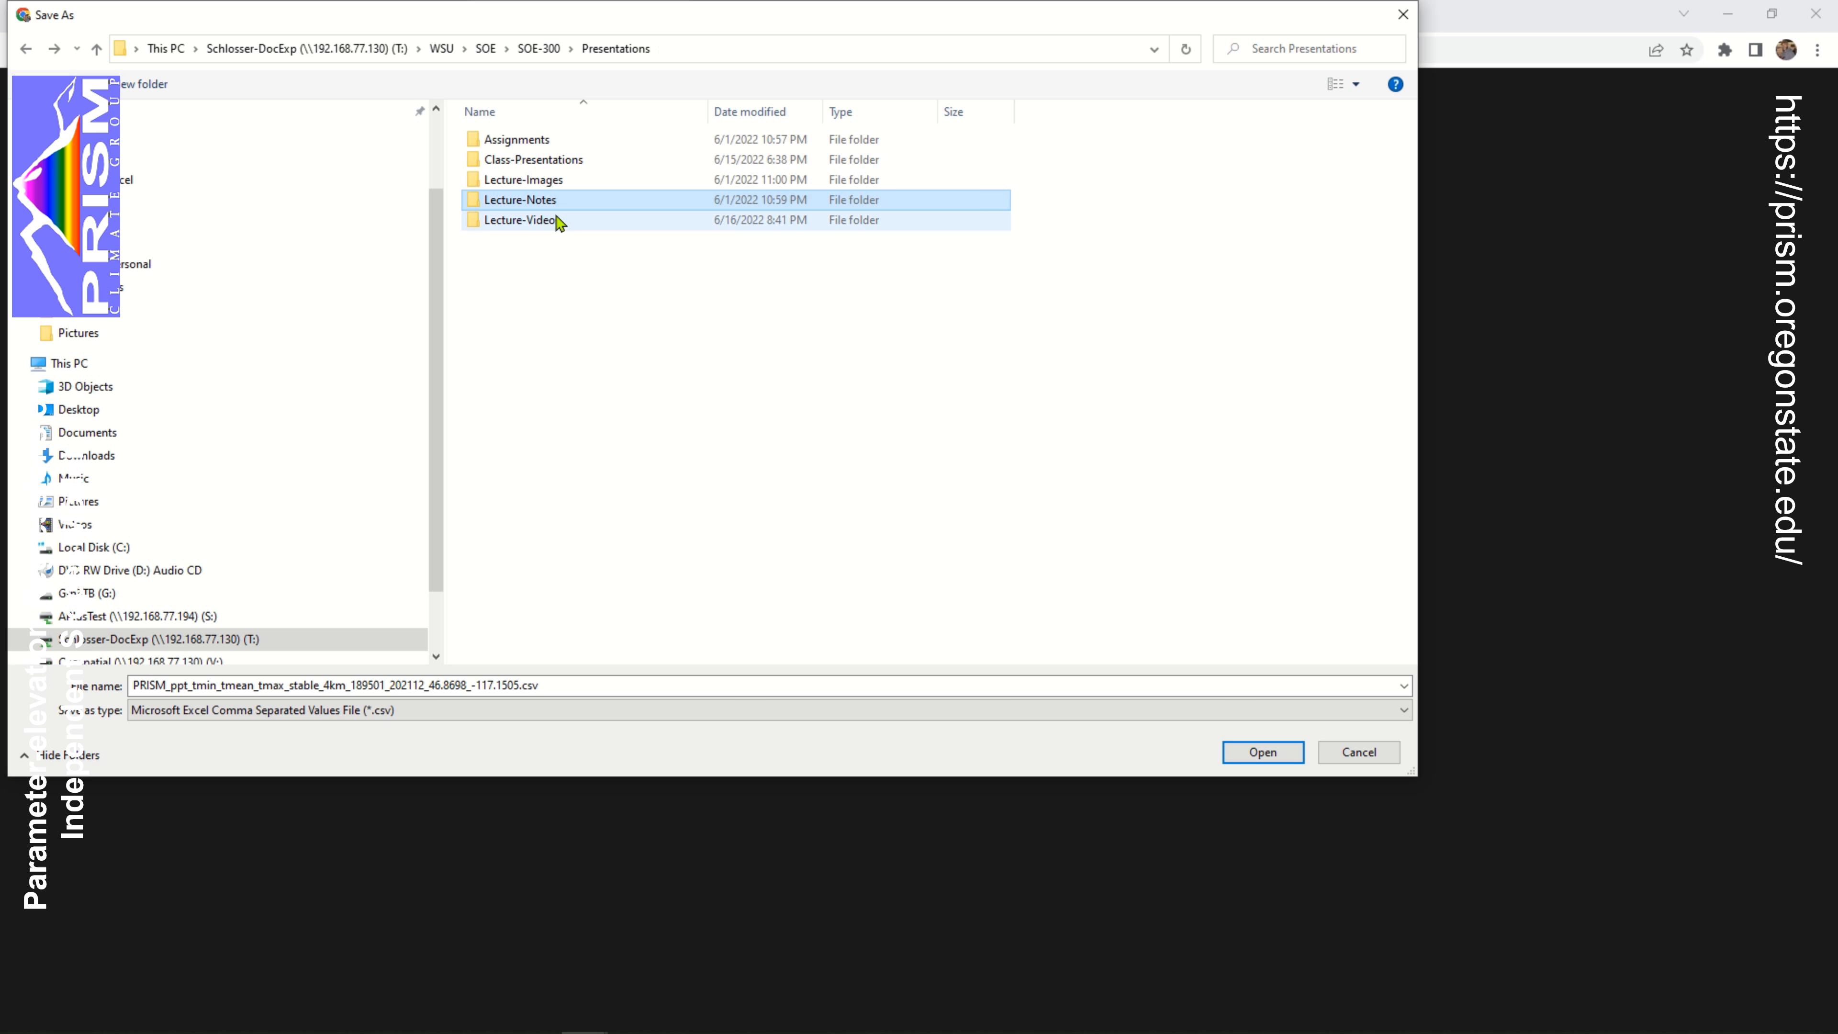
double_click(556, 226)
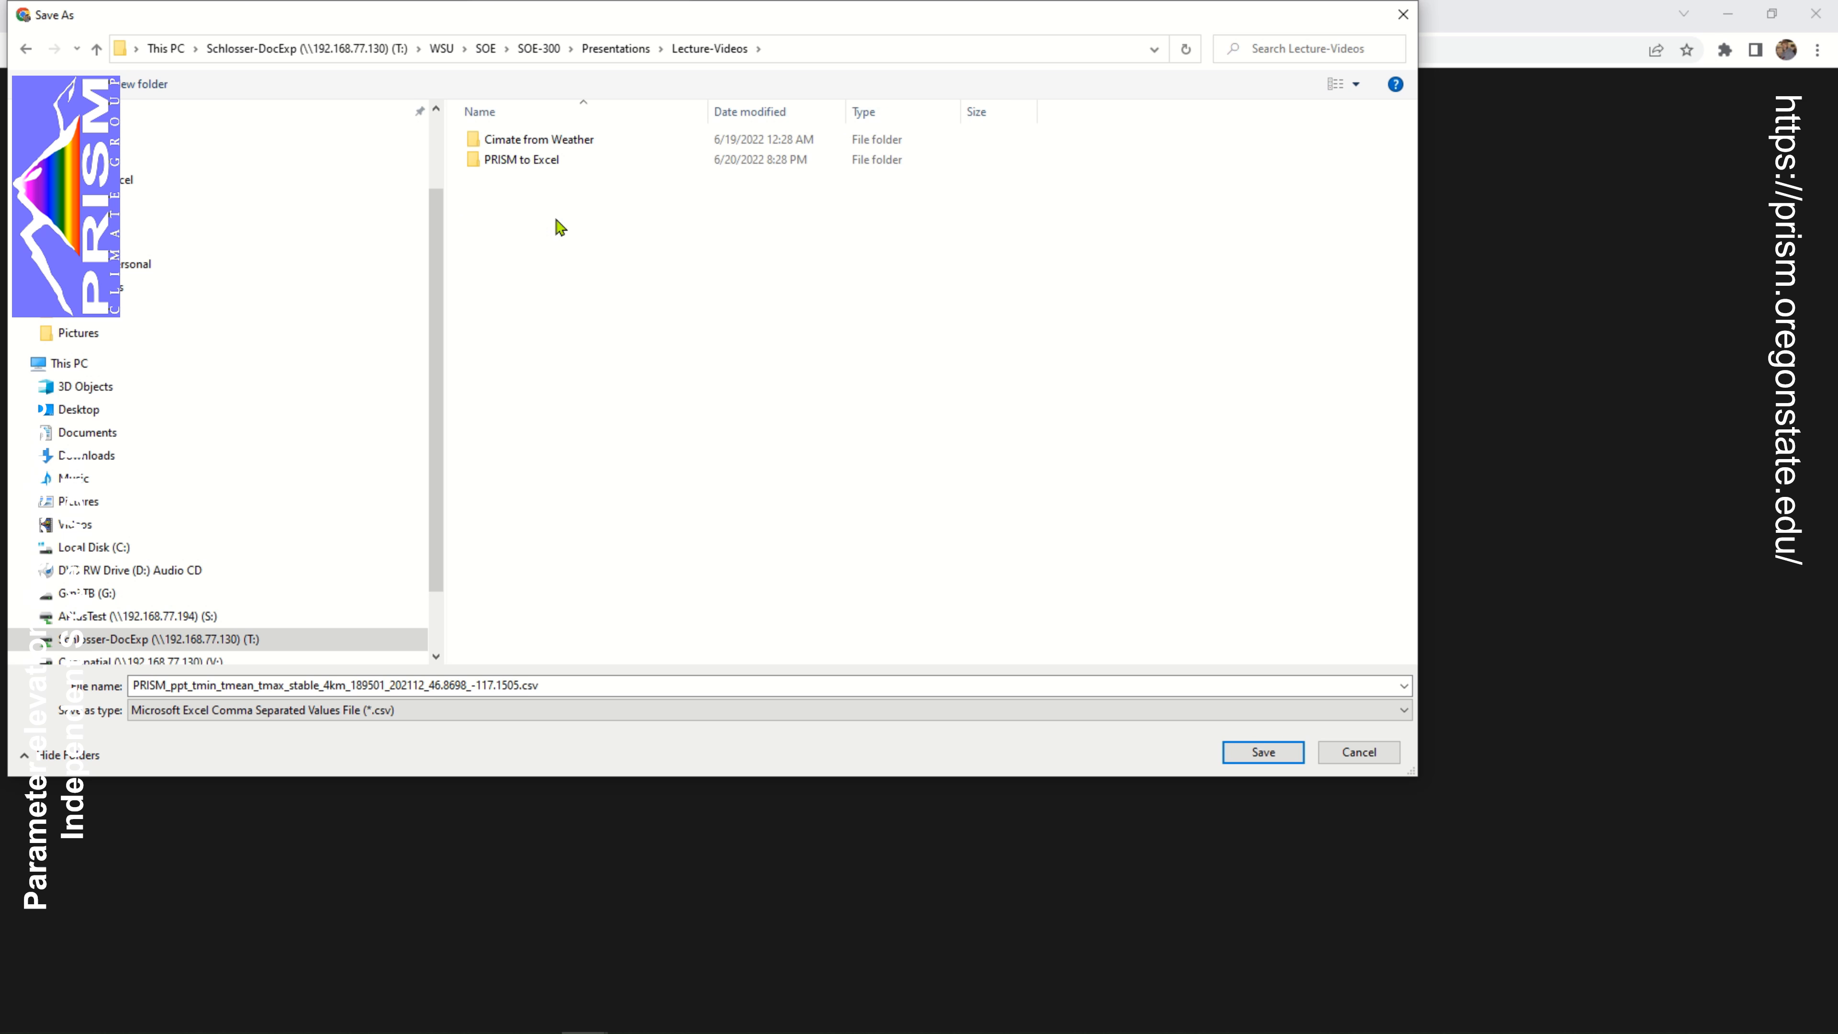
double_click(562, 162)
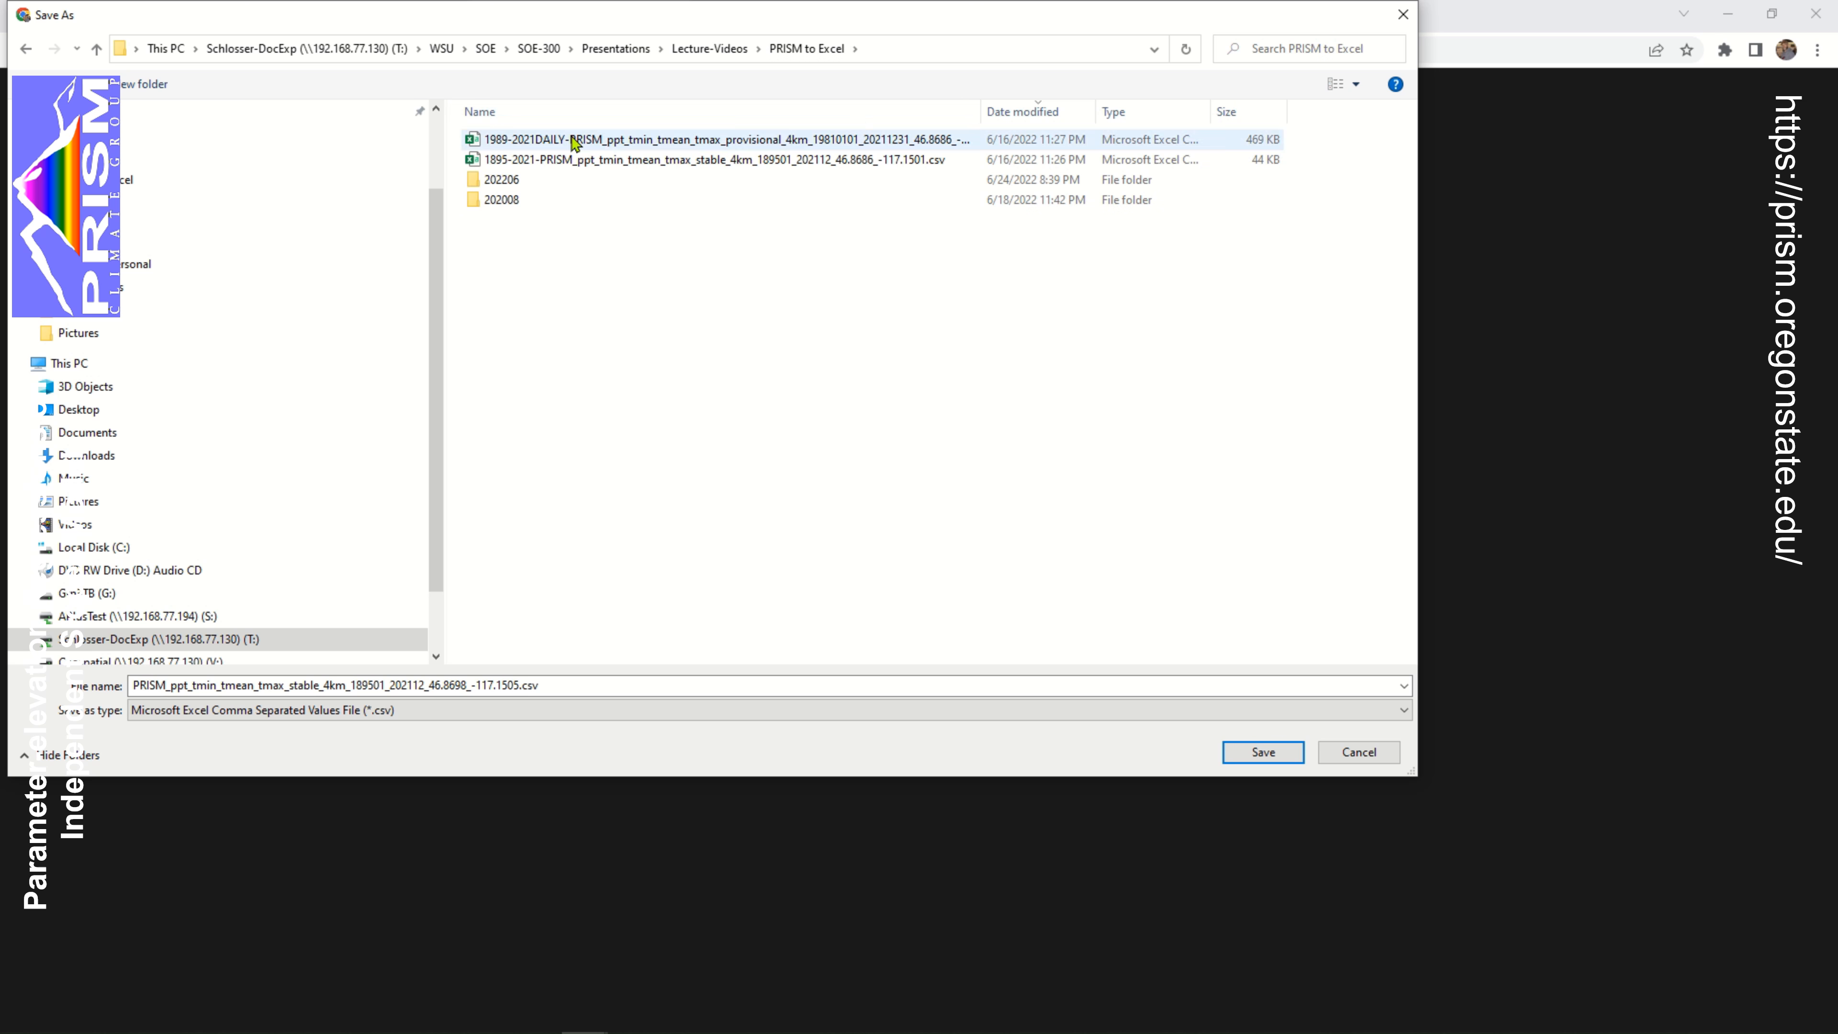
Create a new folder inside PRISM to Excel, trying the name 202206, and open it as the save location
left_click(144, 85)
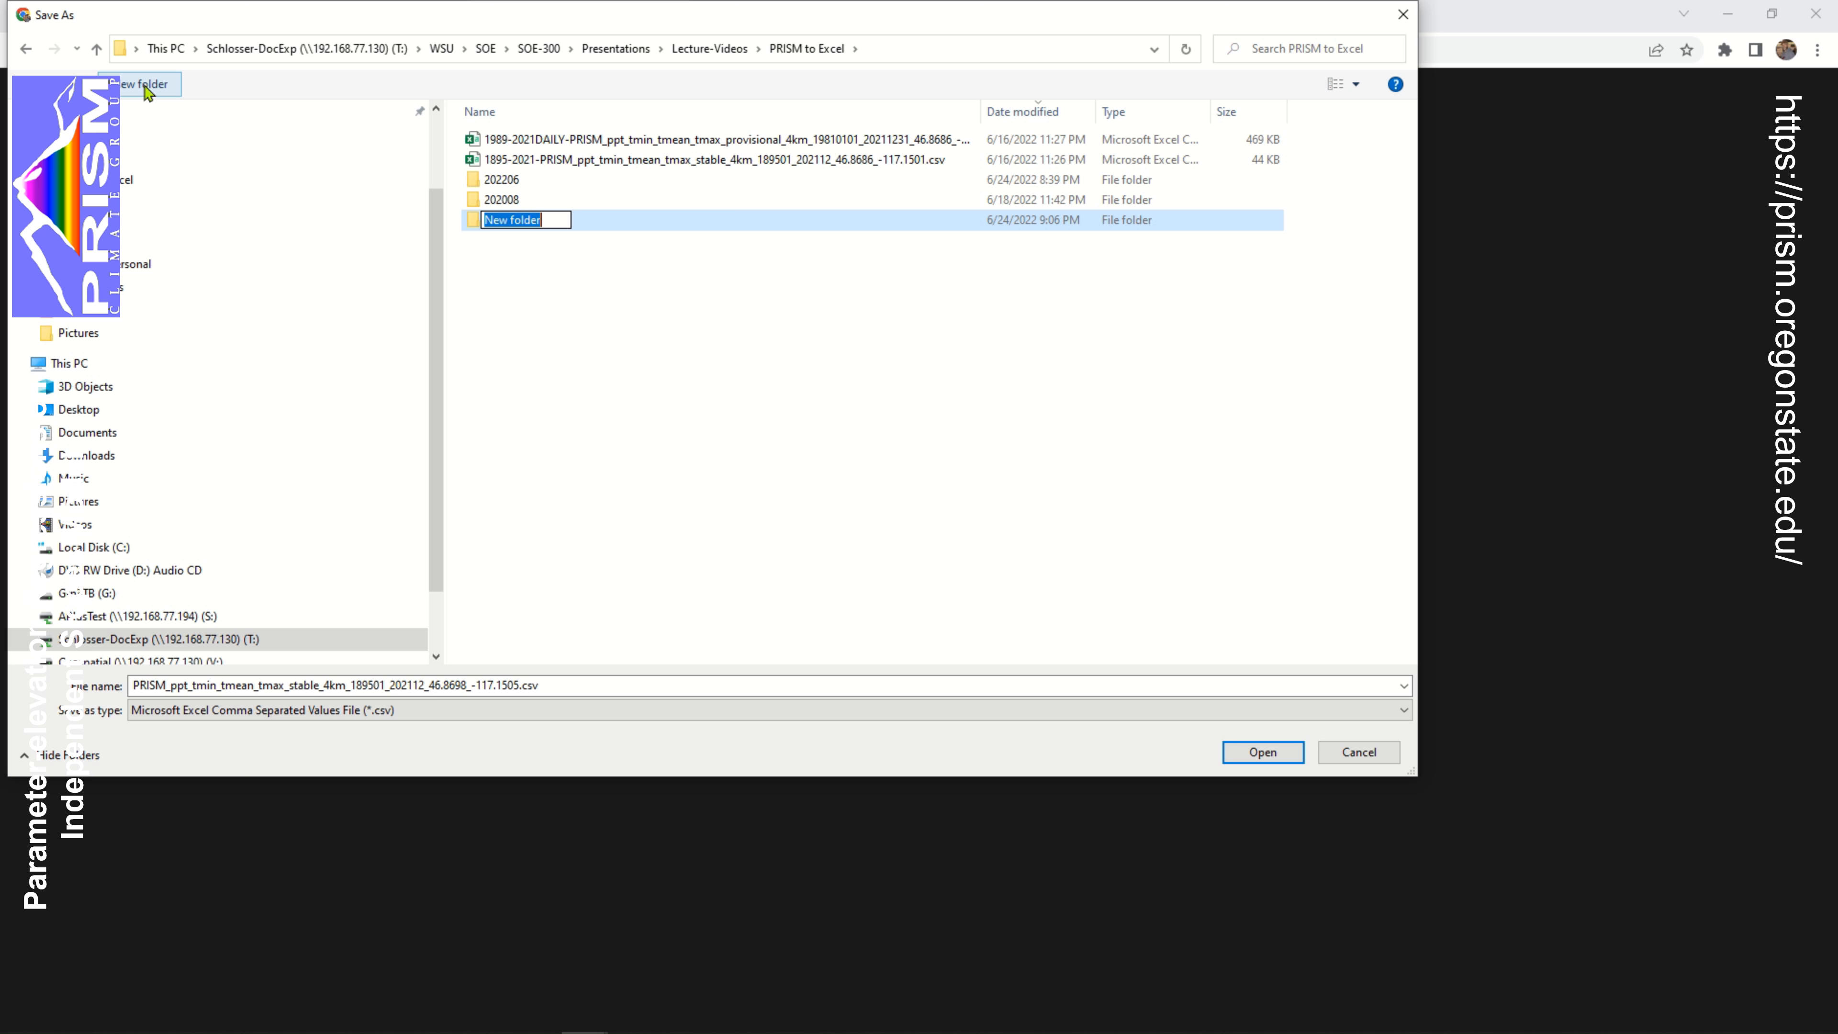
type("202206")
key("Return")
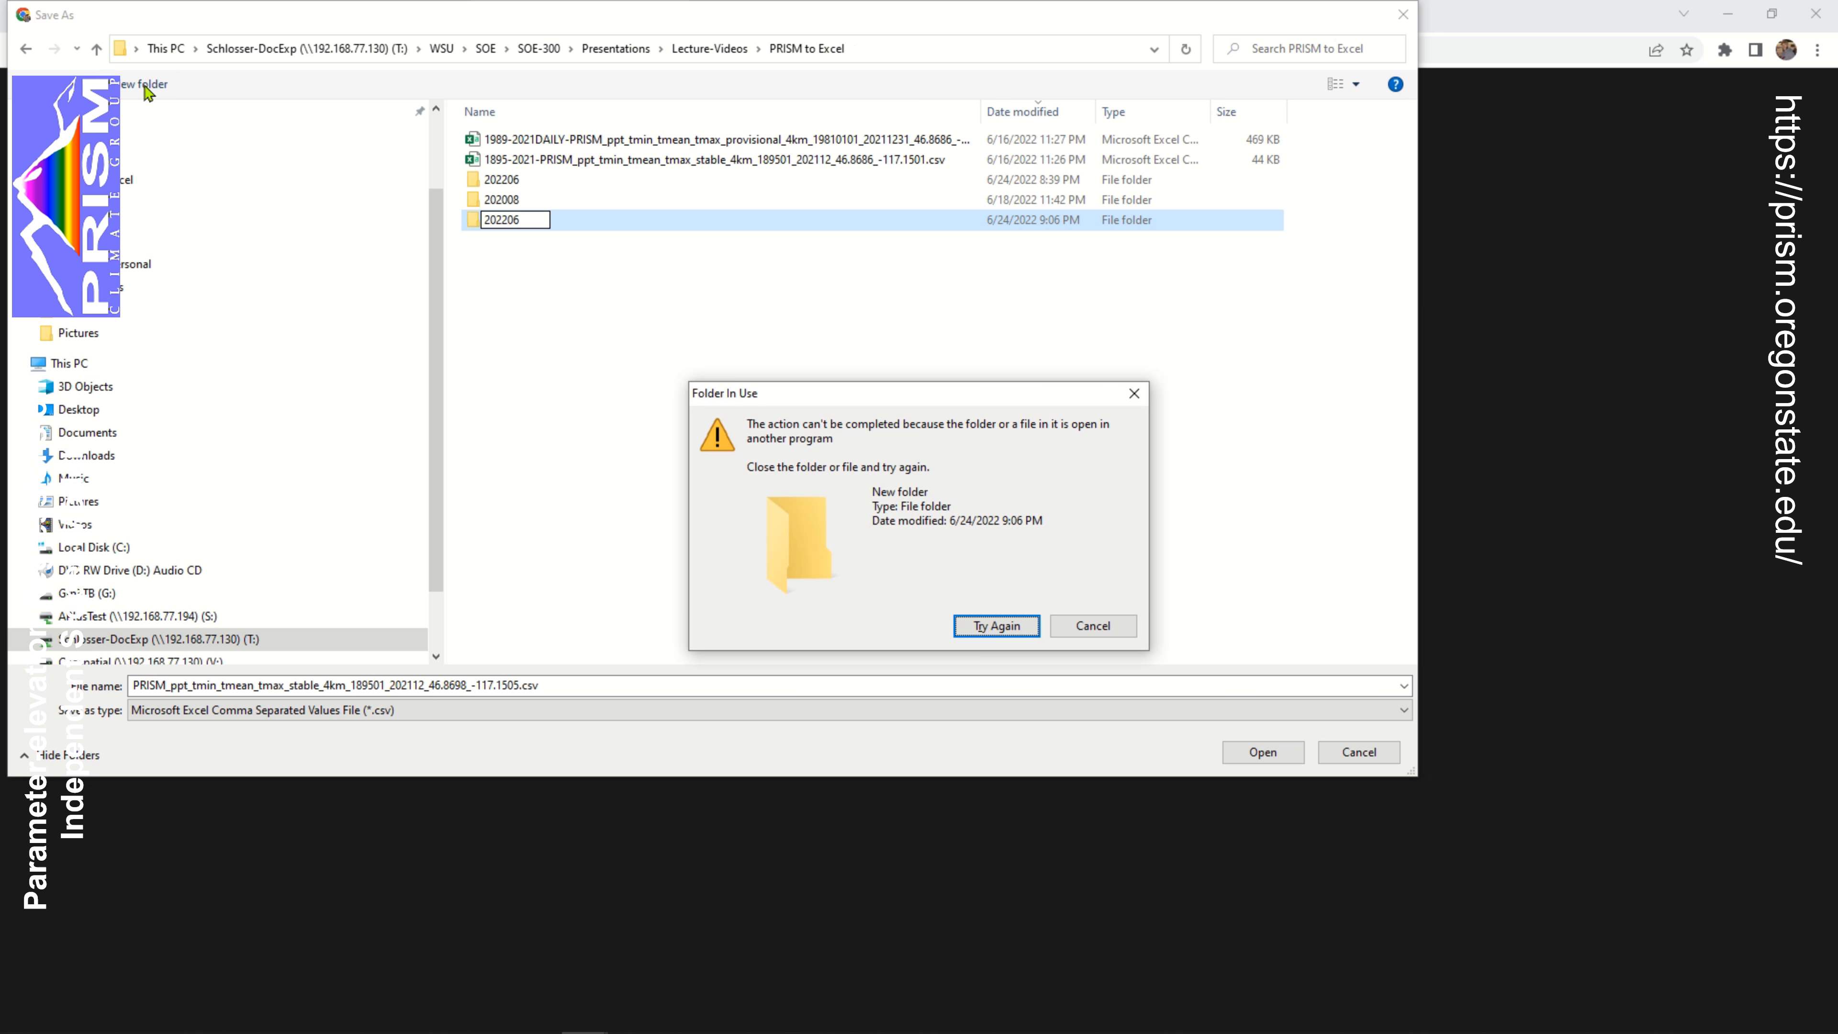
key("Escape")
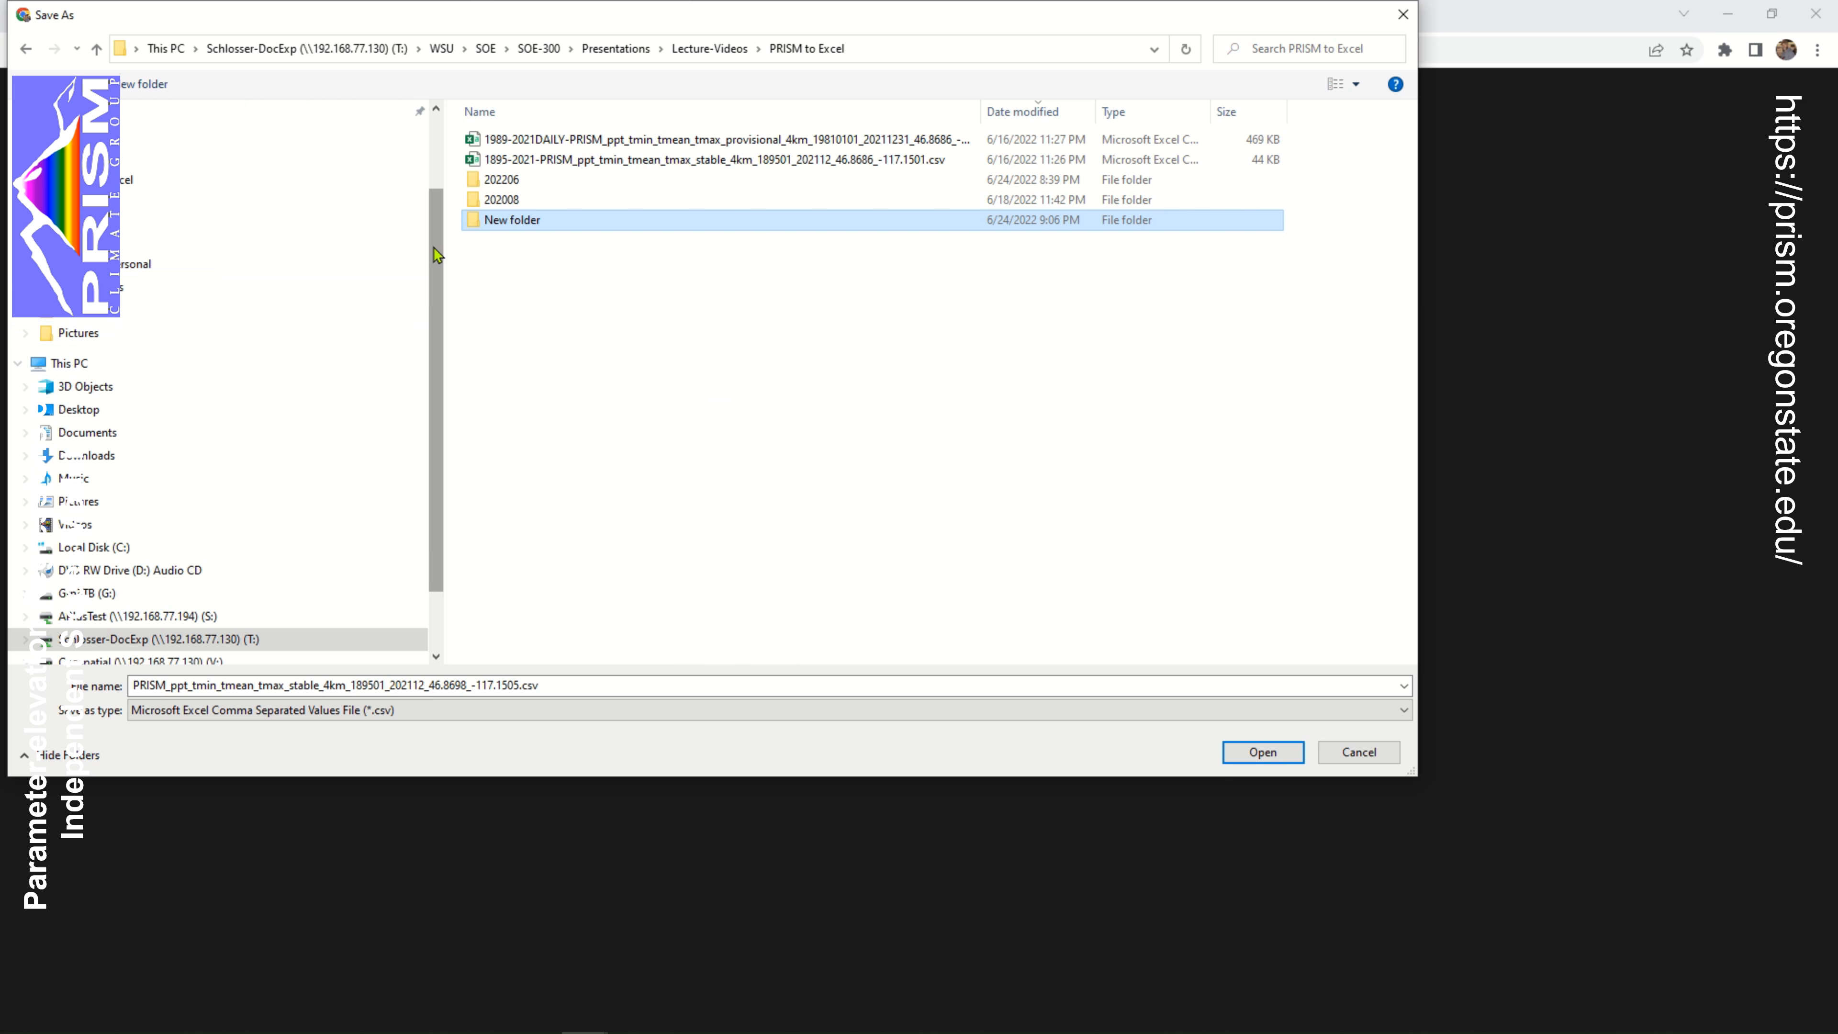
double_click(521, 220)
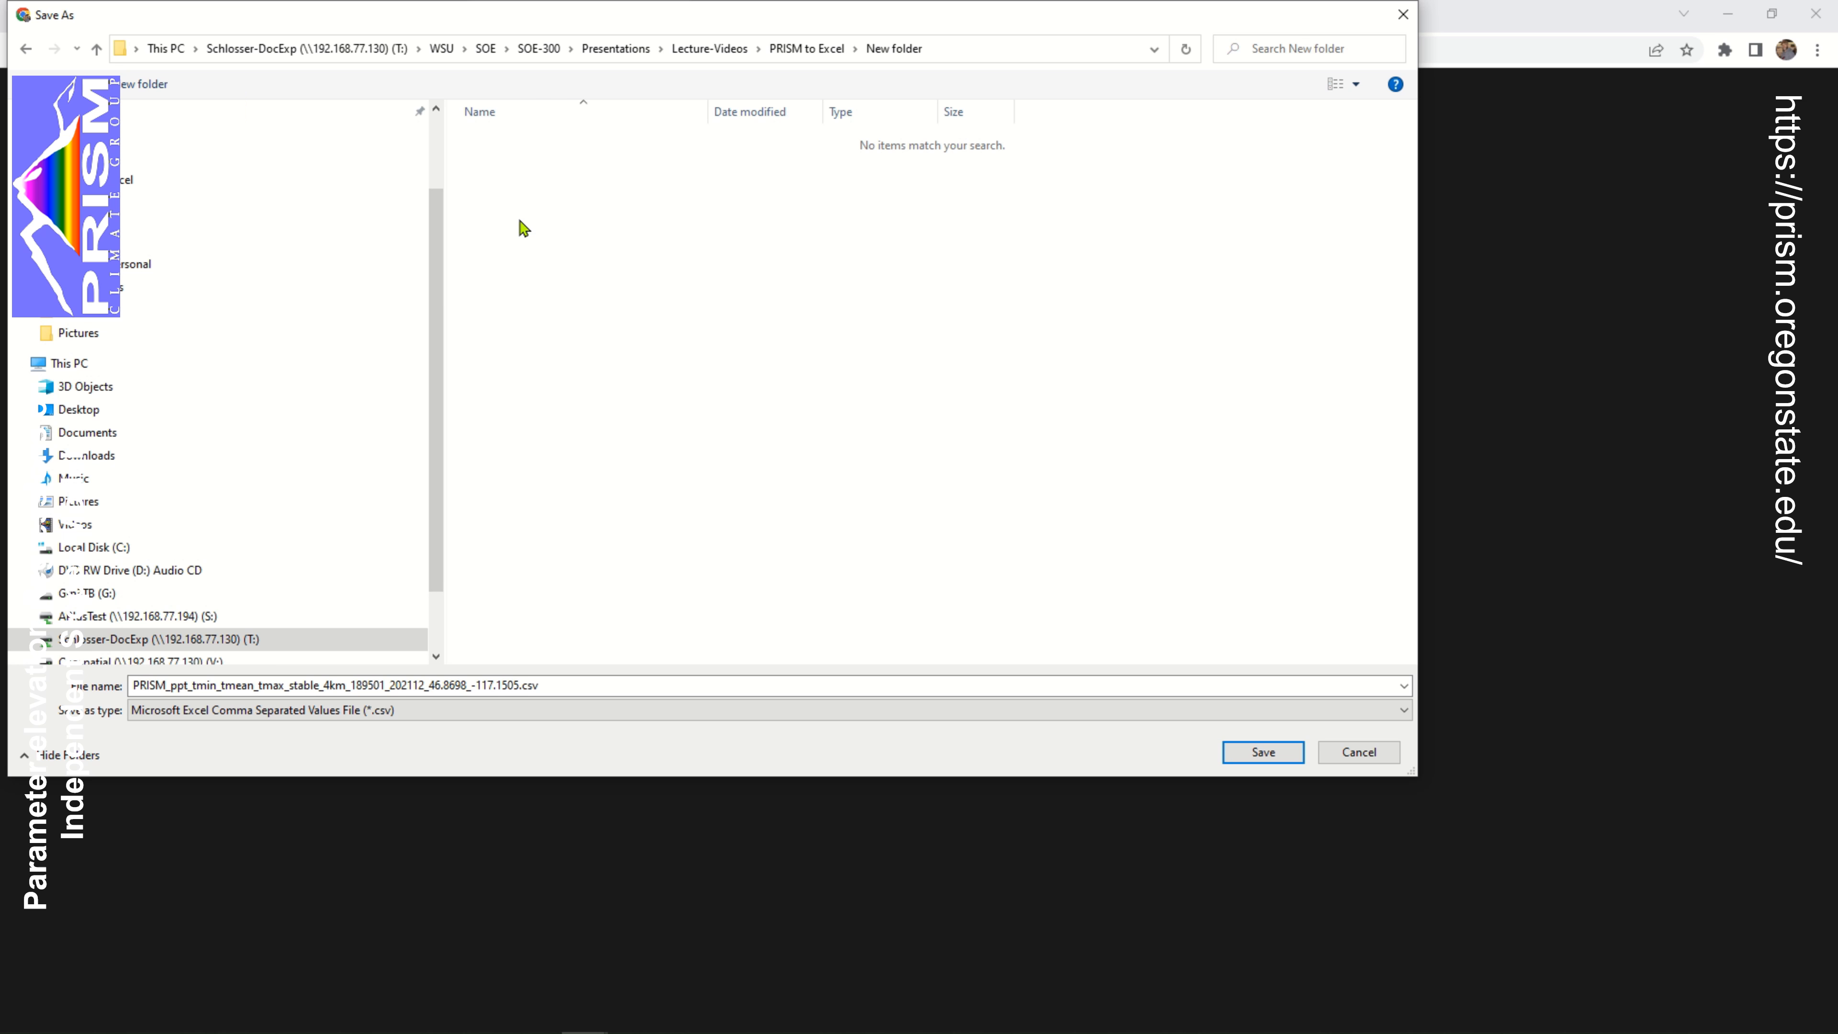
Replace everything after PRISM_ in the file name with a shorter label ending in 2021-month and save the CSV
left_click(583, 686)
left_click(581, 688)
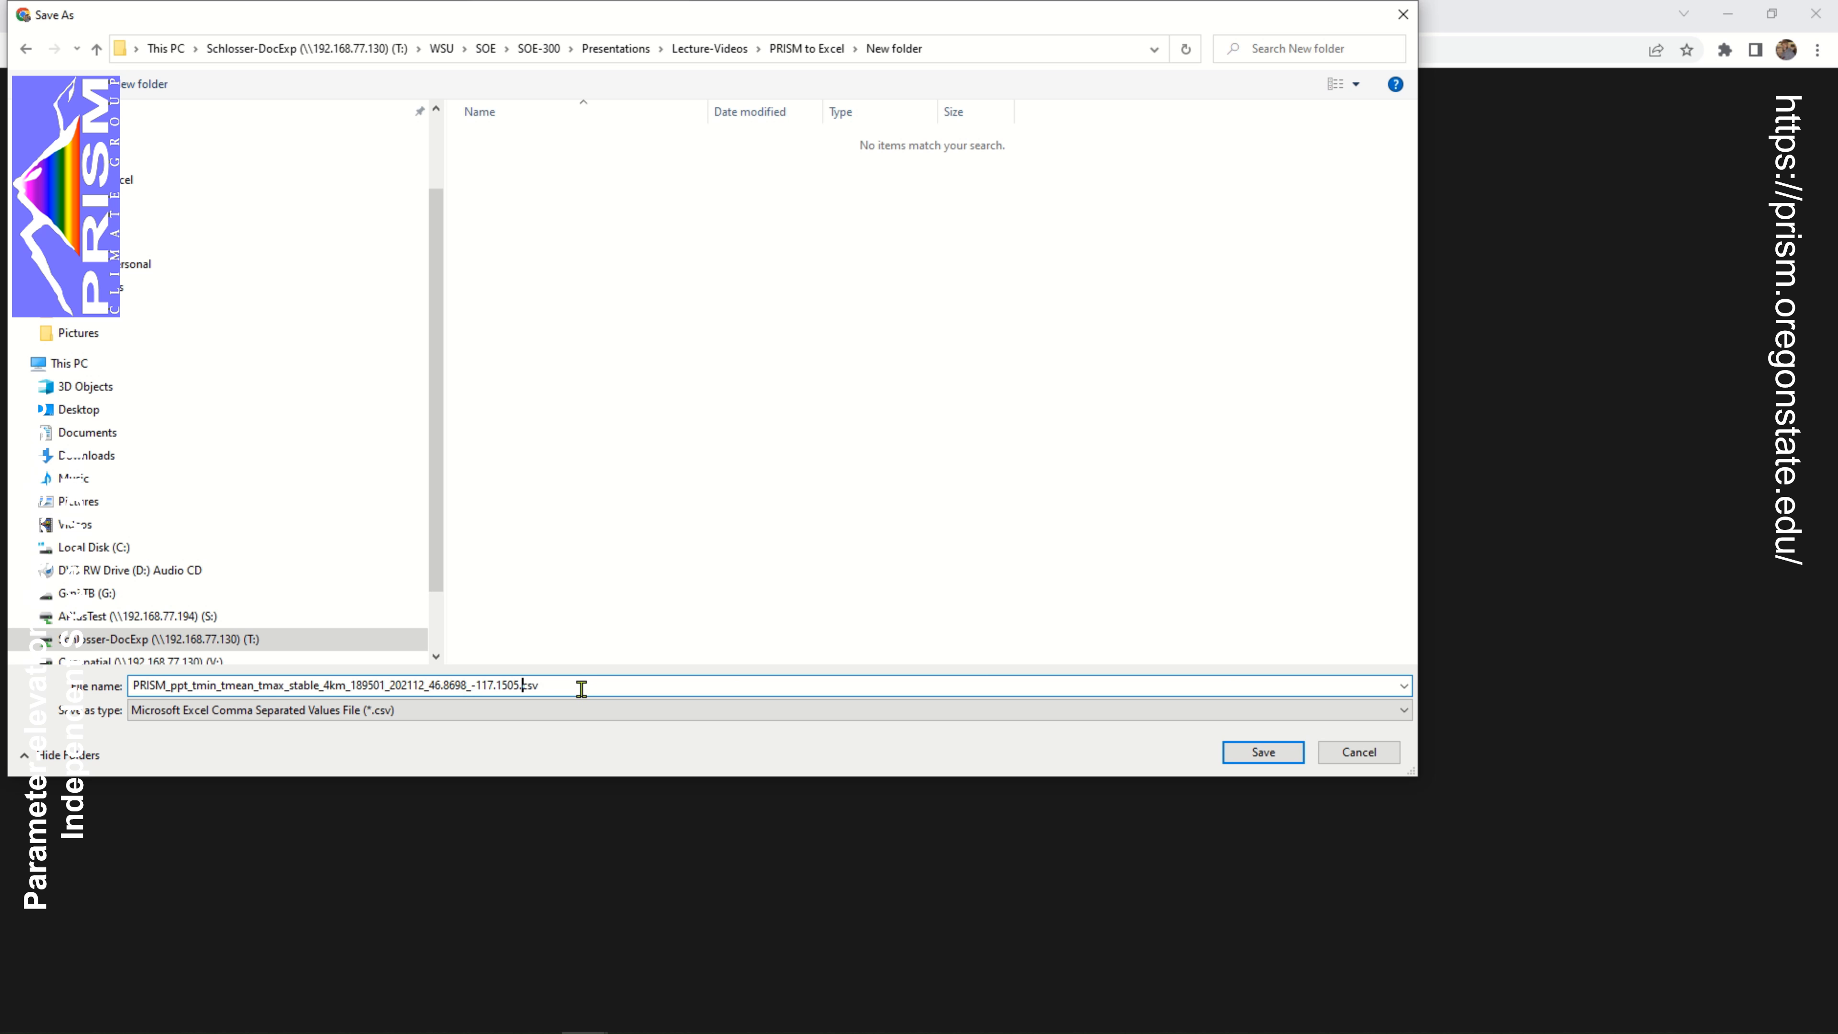
key("shift+Left")
key("shift+Left")
key("shift+Left")
key("shift+Left")
key("shift+Left")
key("shift+Left")
key("shift+Left")
key("shift+Left")
key("shift+Left")
key("shift+Left")
key("shift+Left")
key("shift+Left")
key("shift+Left")
key("shift+Left")
key("shift+Left")
key("shift+Left")
key("shift+Left")
key("shift+Left")
key("shift+Left")
key("shift+Left")
key("shift+Right")
key("shift+Right")
key("shift+Right")
key("shift+Right")
key("shift+Right")
key("shift+Right")
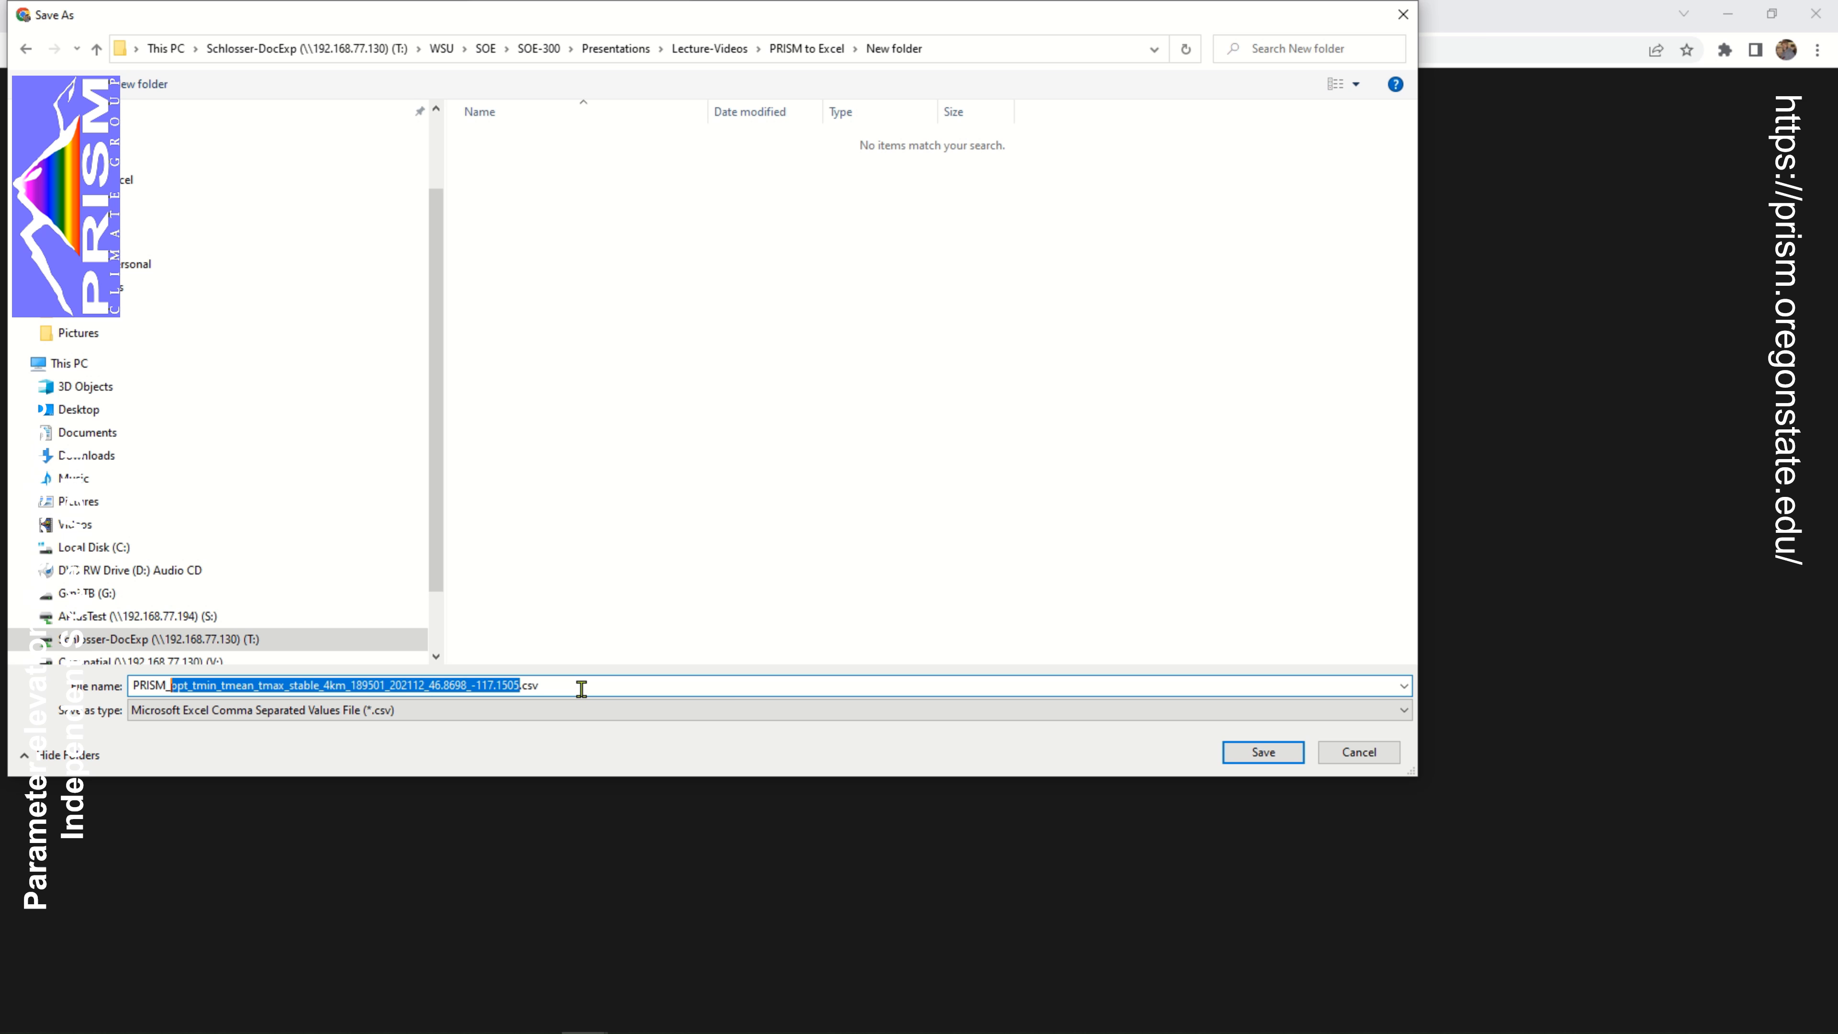
type("178")
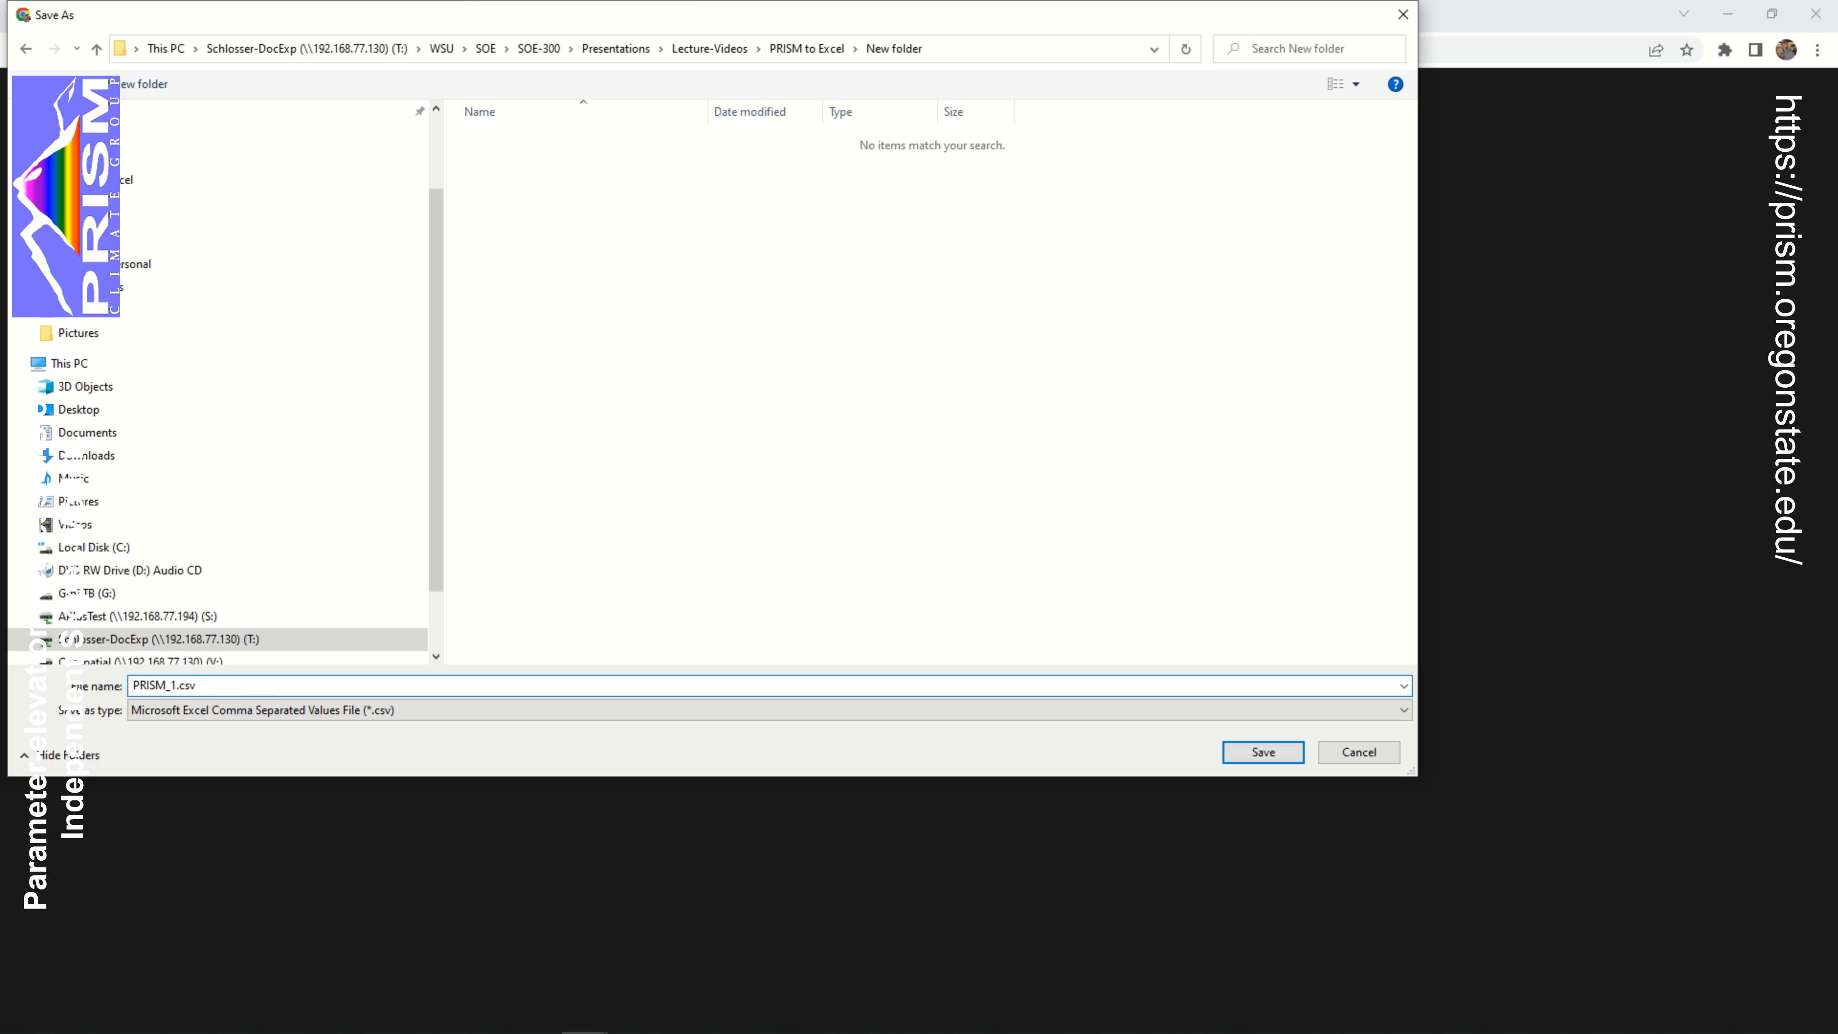
type("2021-monthly")
key("Right")
key("Return")
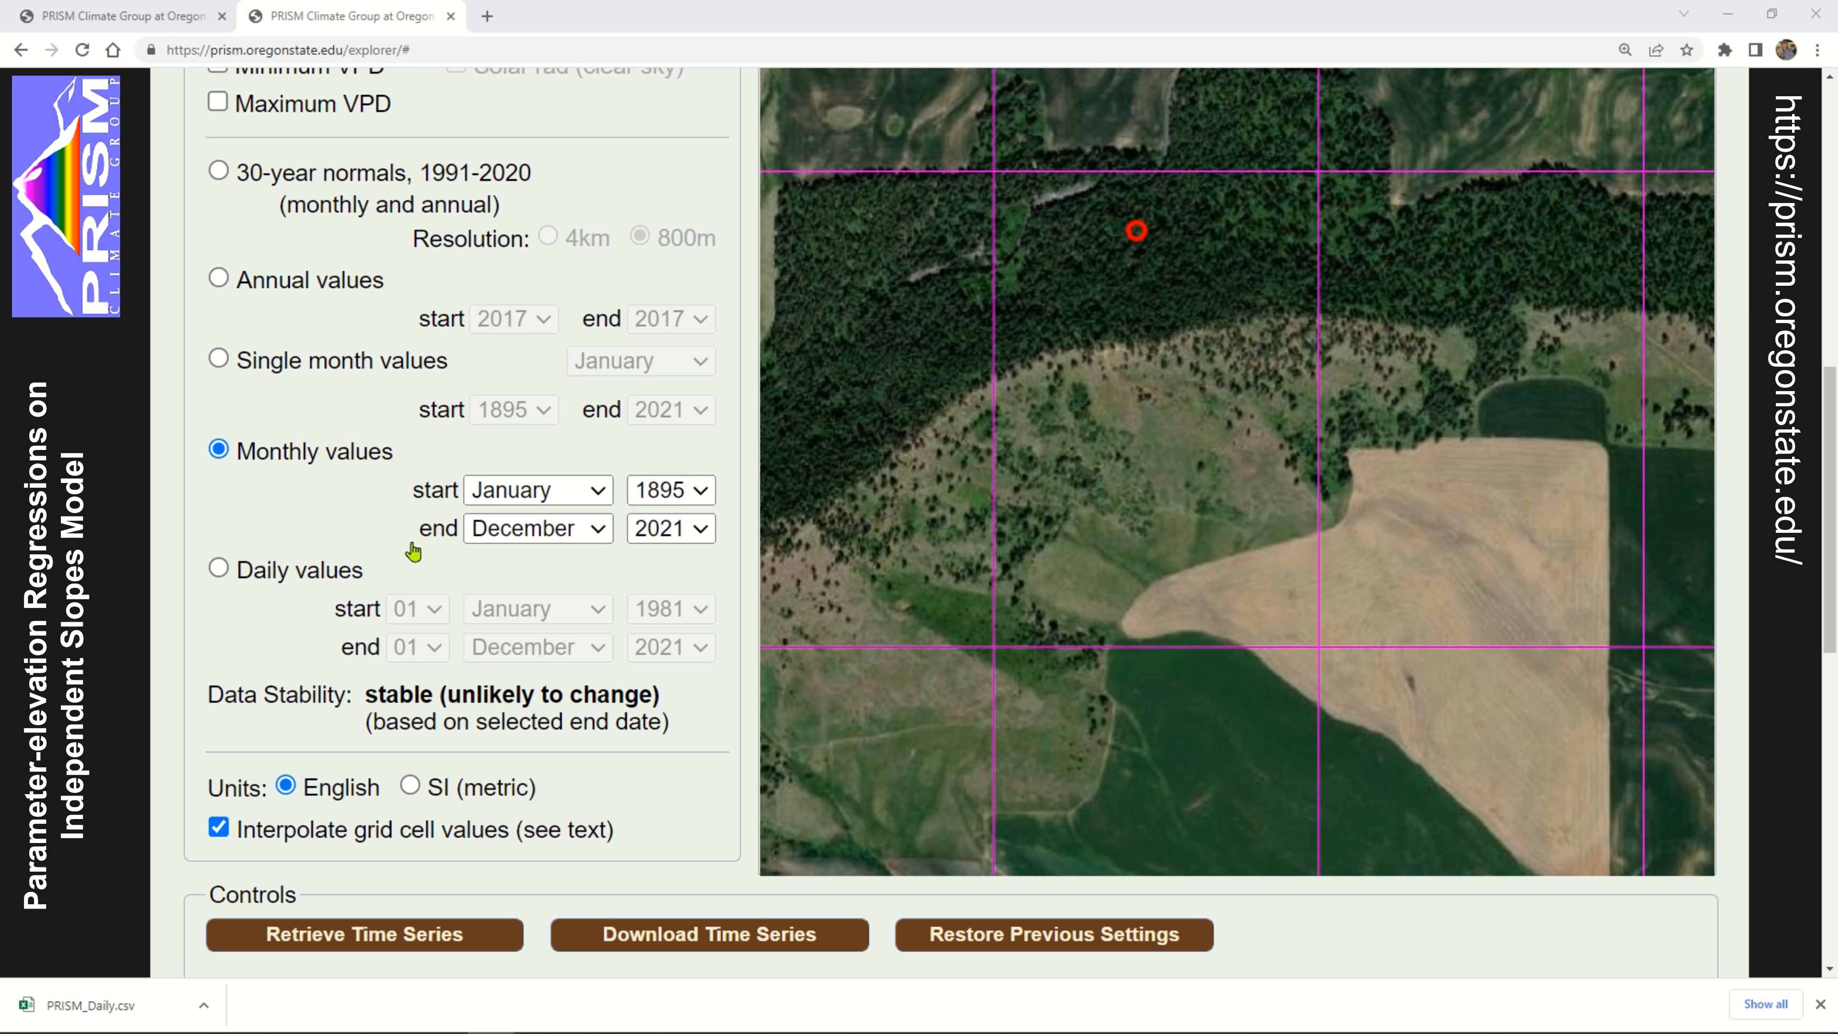
Switch the time series to daily values with 1981 as the start year
left_click(218, 570)
scroll(181, 510, "down", 3)
scroll(177, 506, "down", 1)
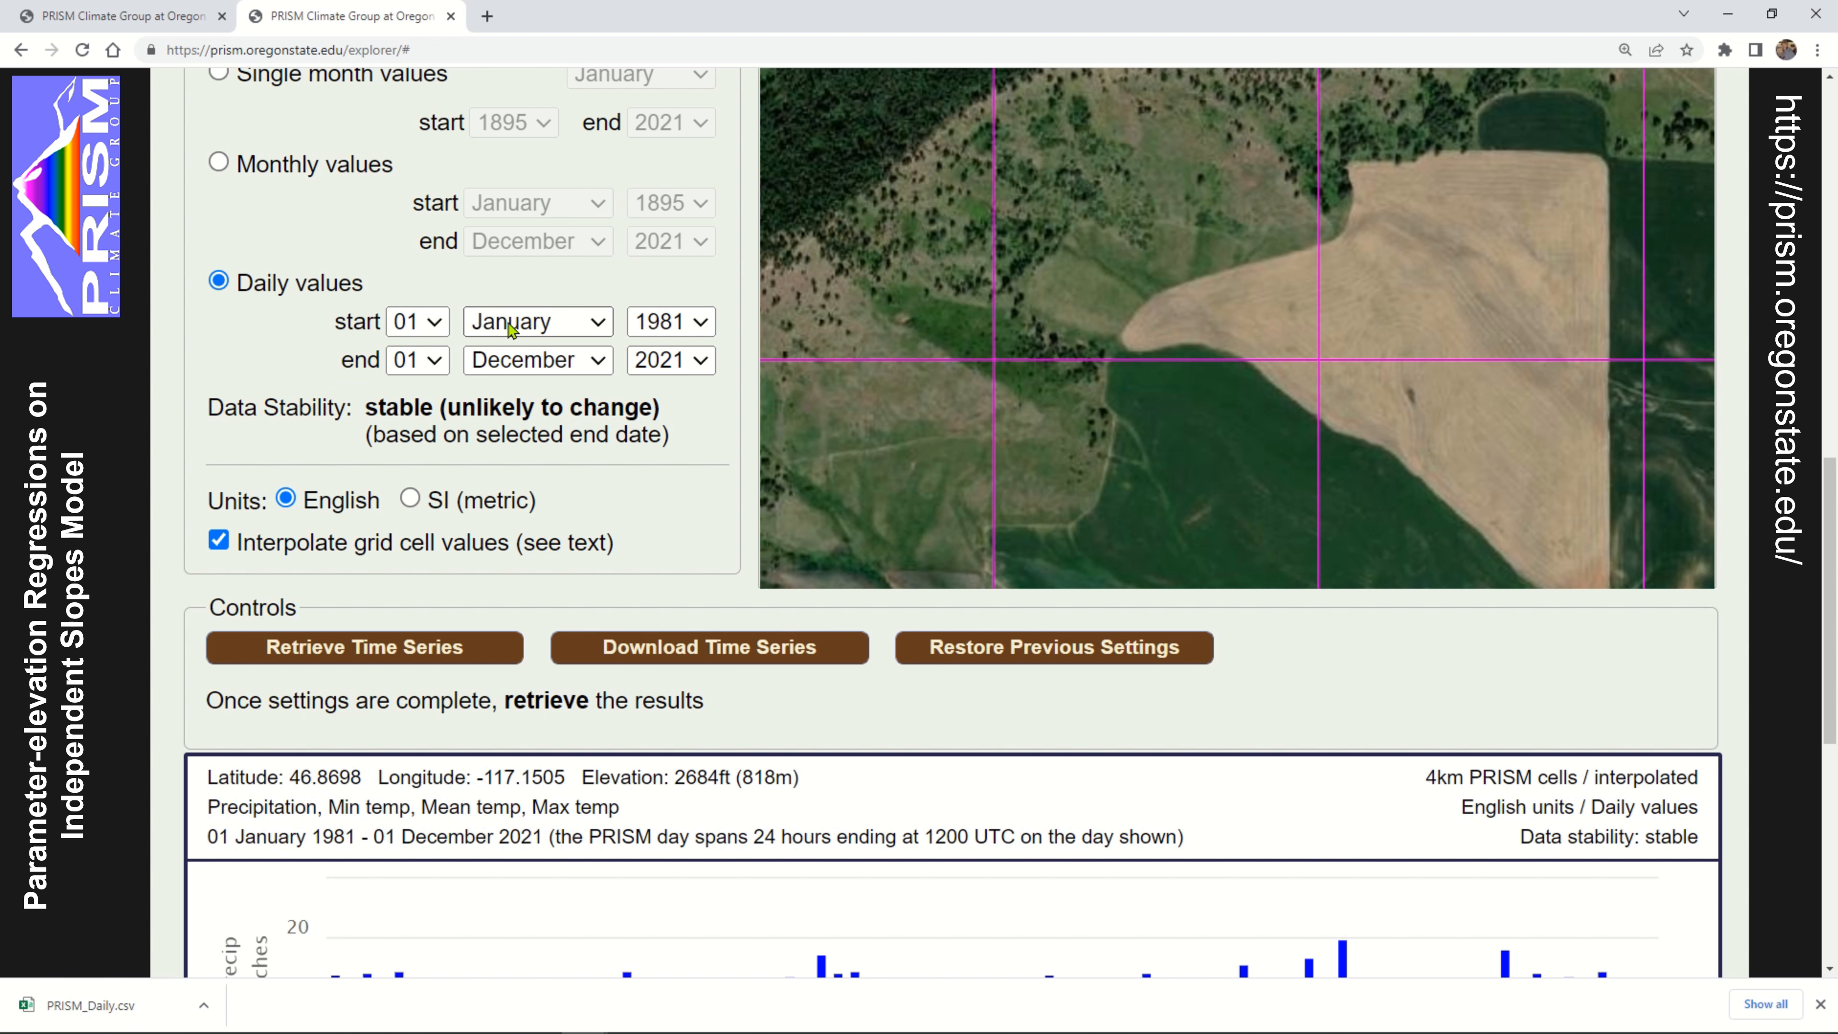
left_click(684, 330)
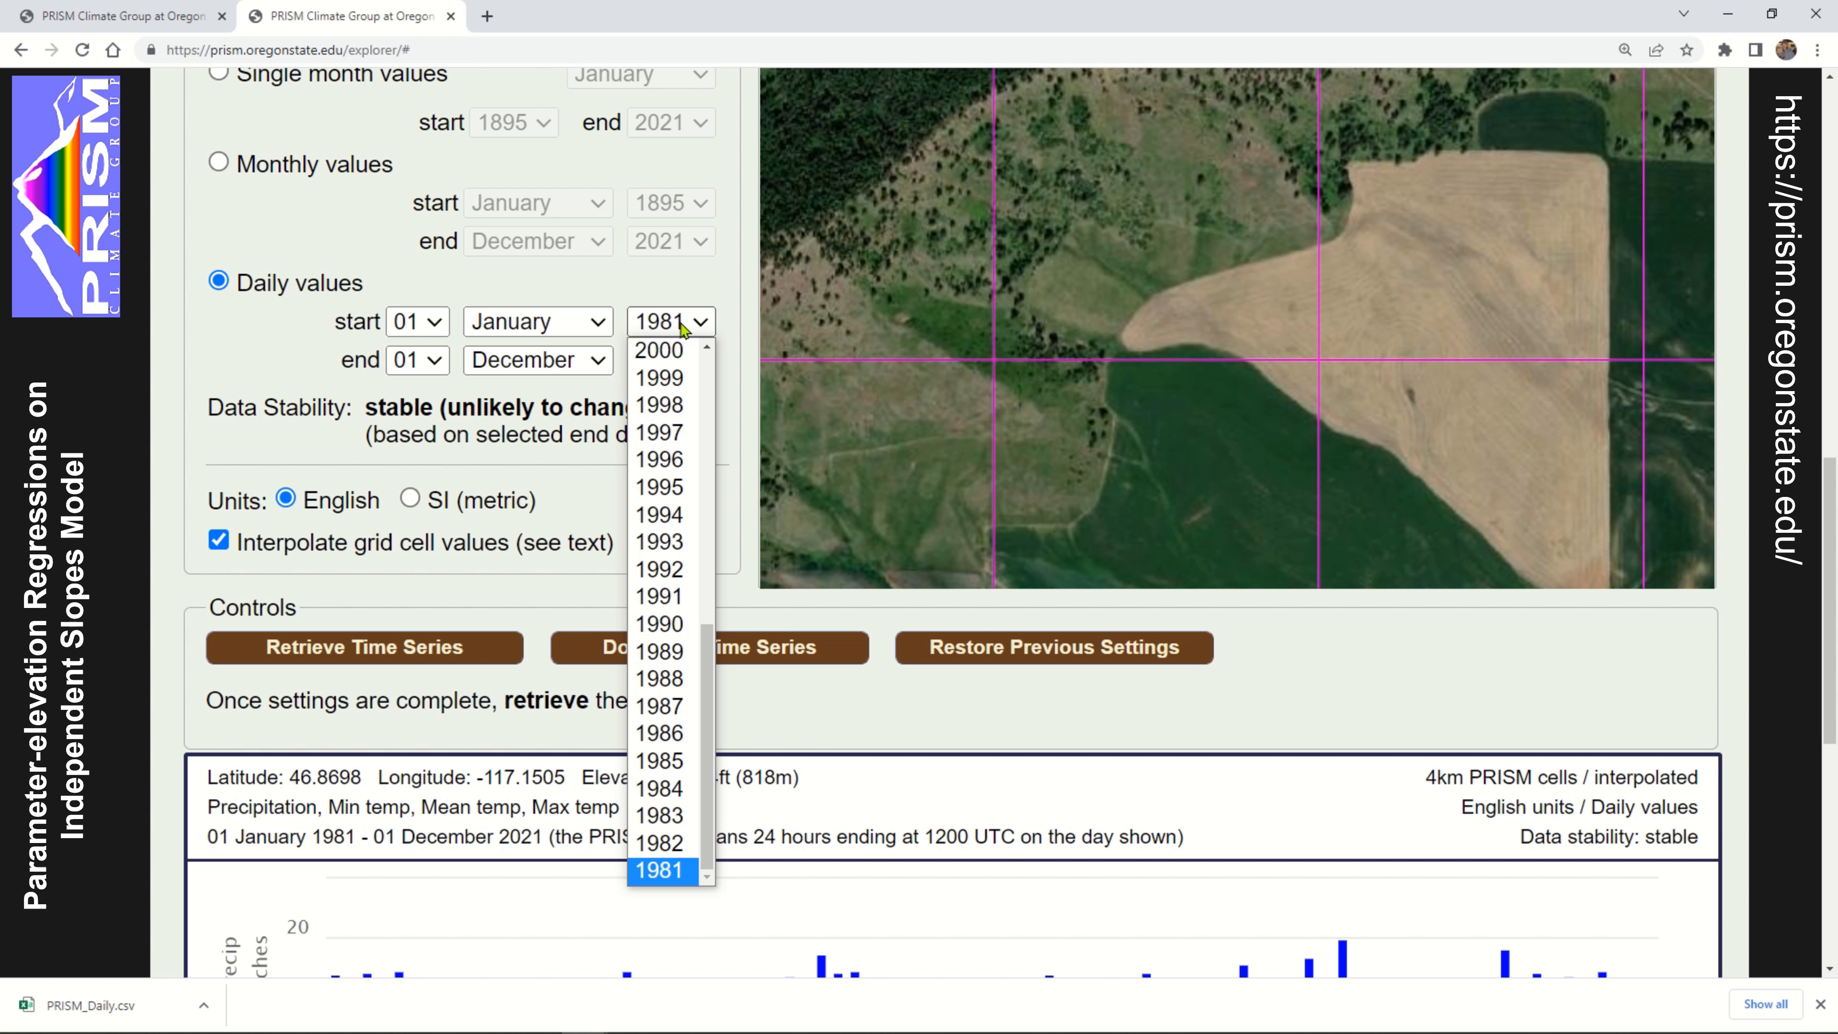
left_click(678, 876)
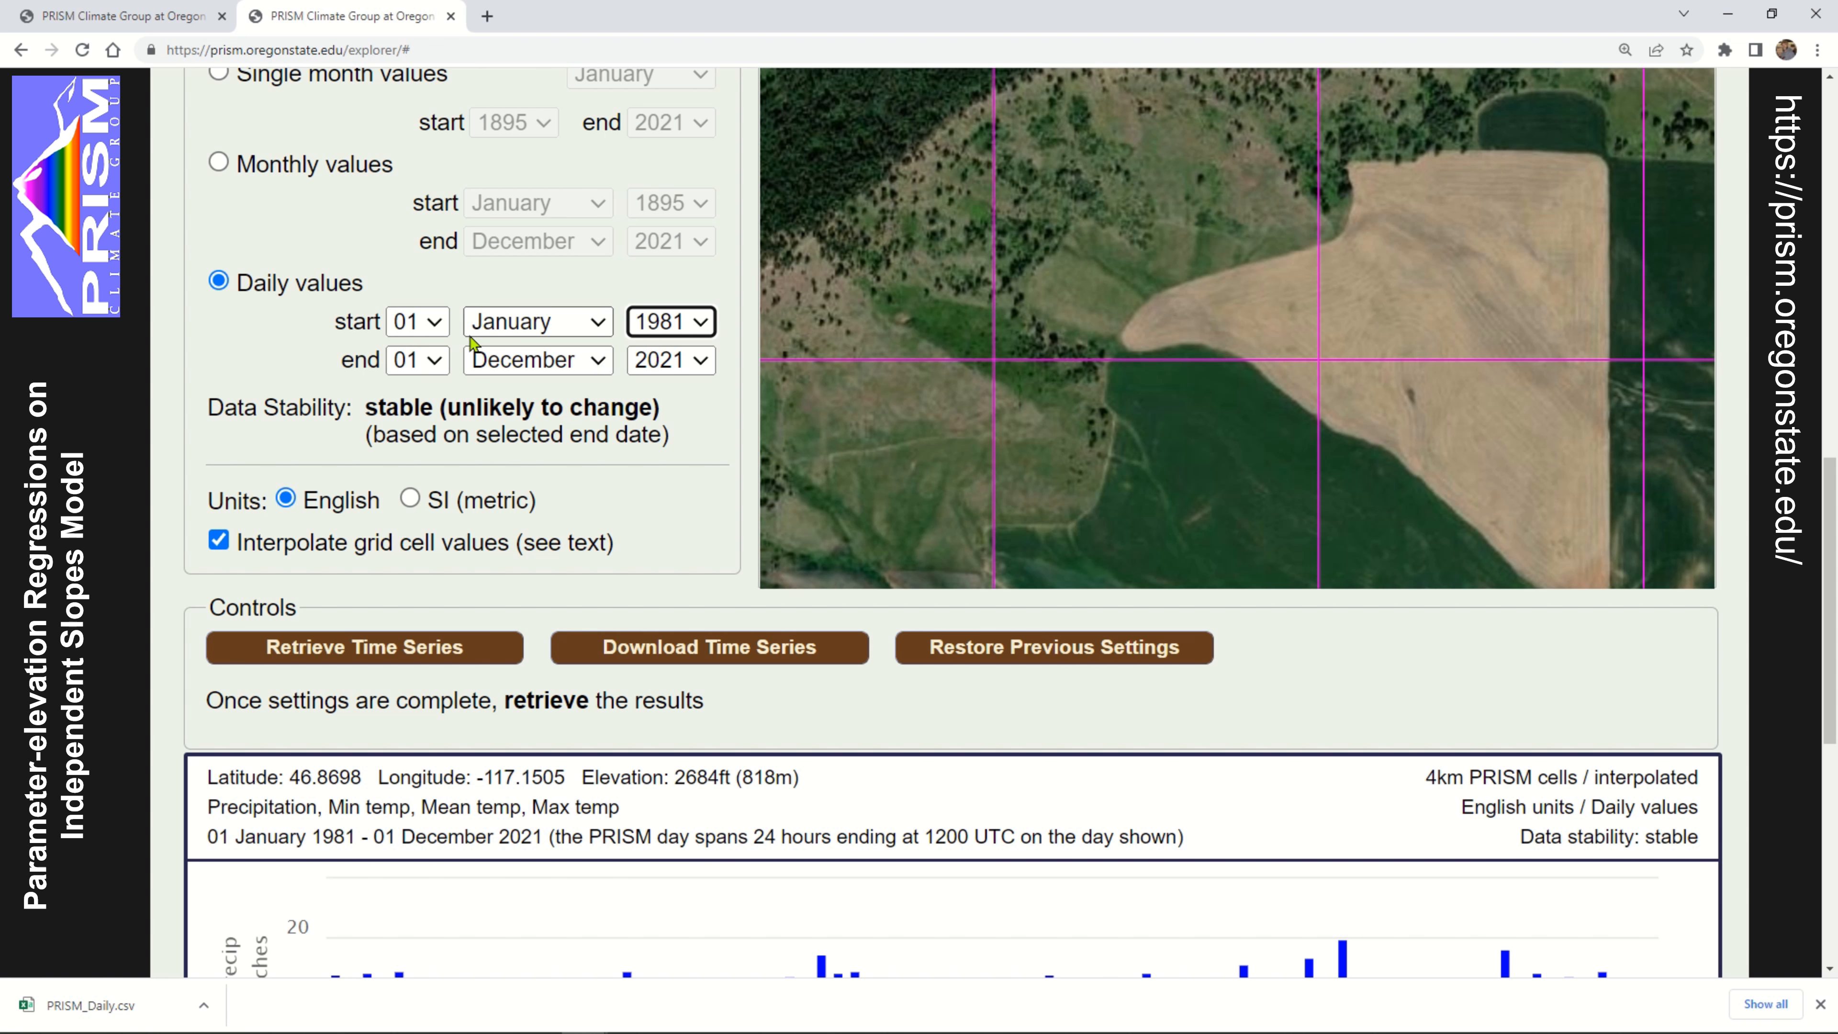
Try 2022 as the end year of the daily series, check the data stability, and return the end date to December 2021
left_click(586, 360)
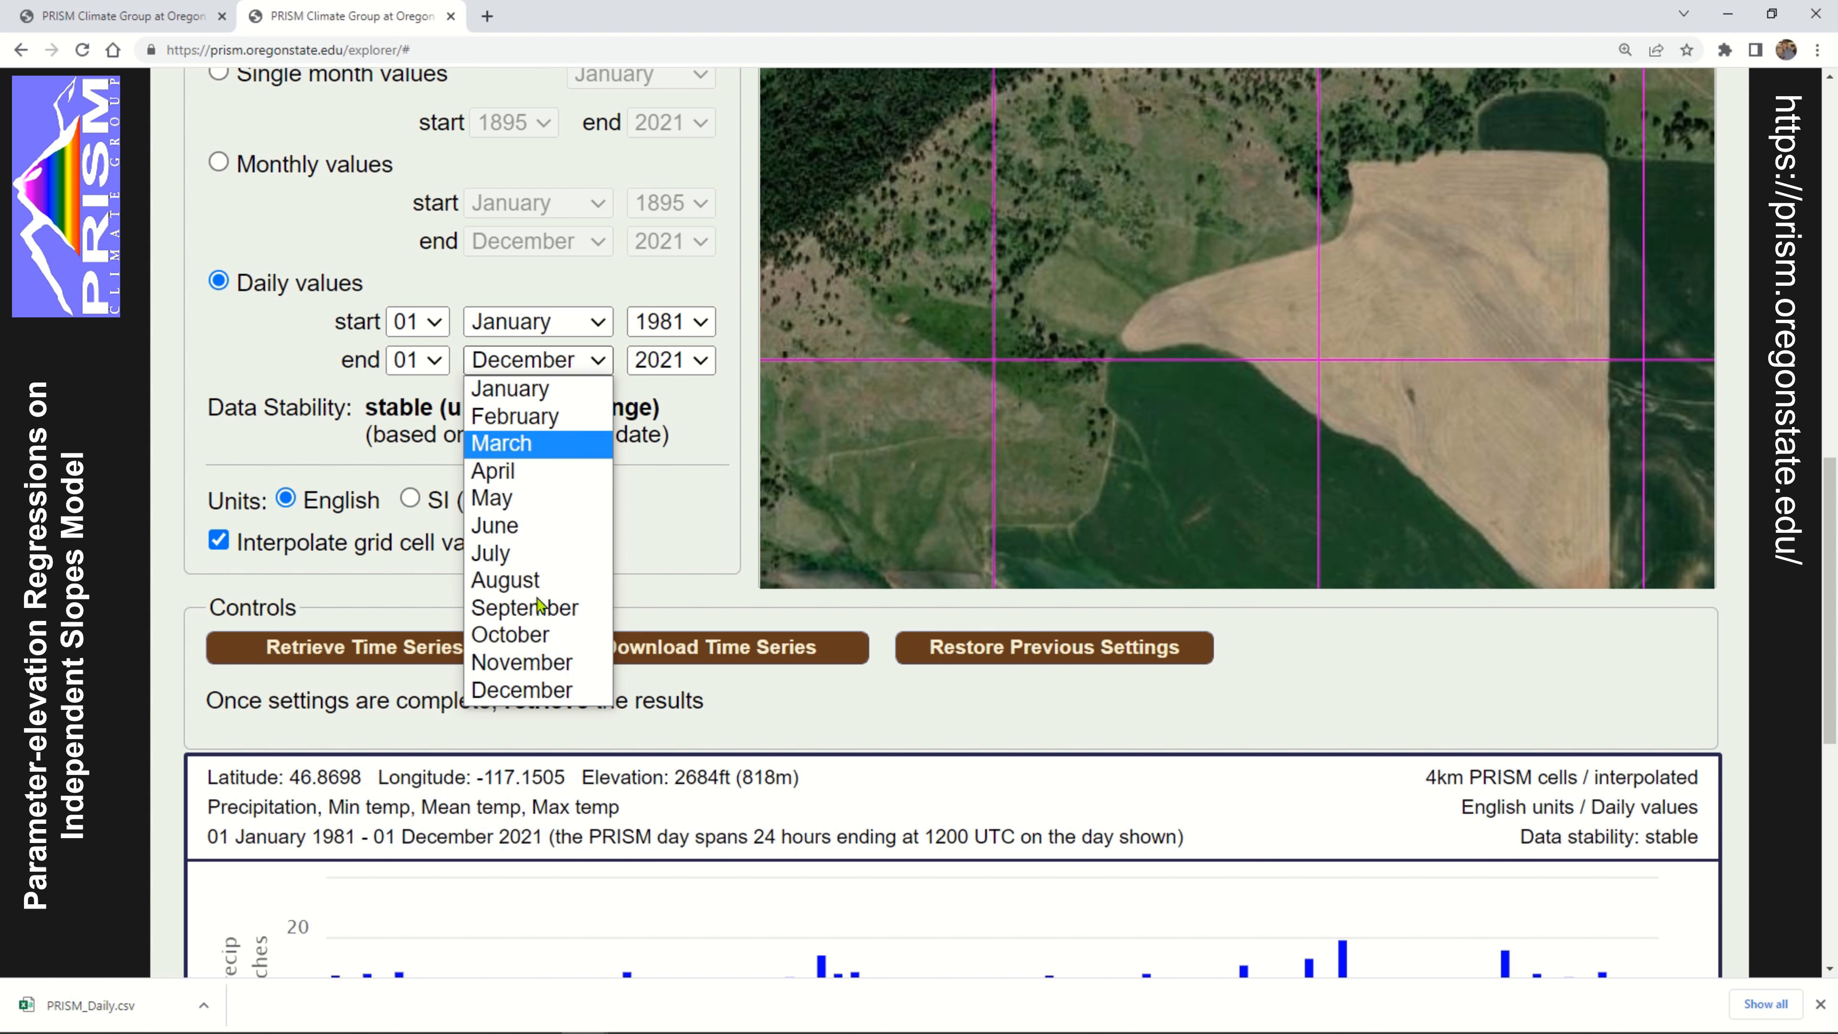
left_click(539, 688)
left_click(680, 360)
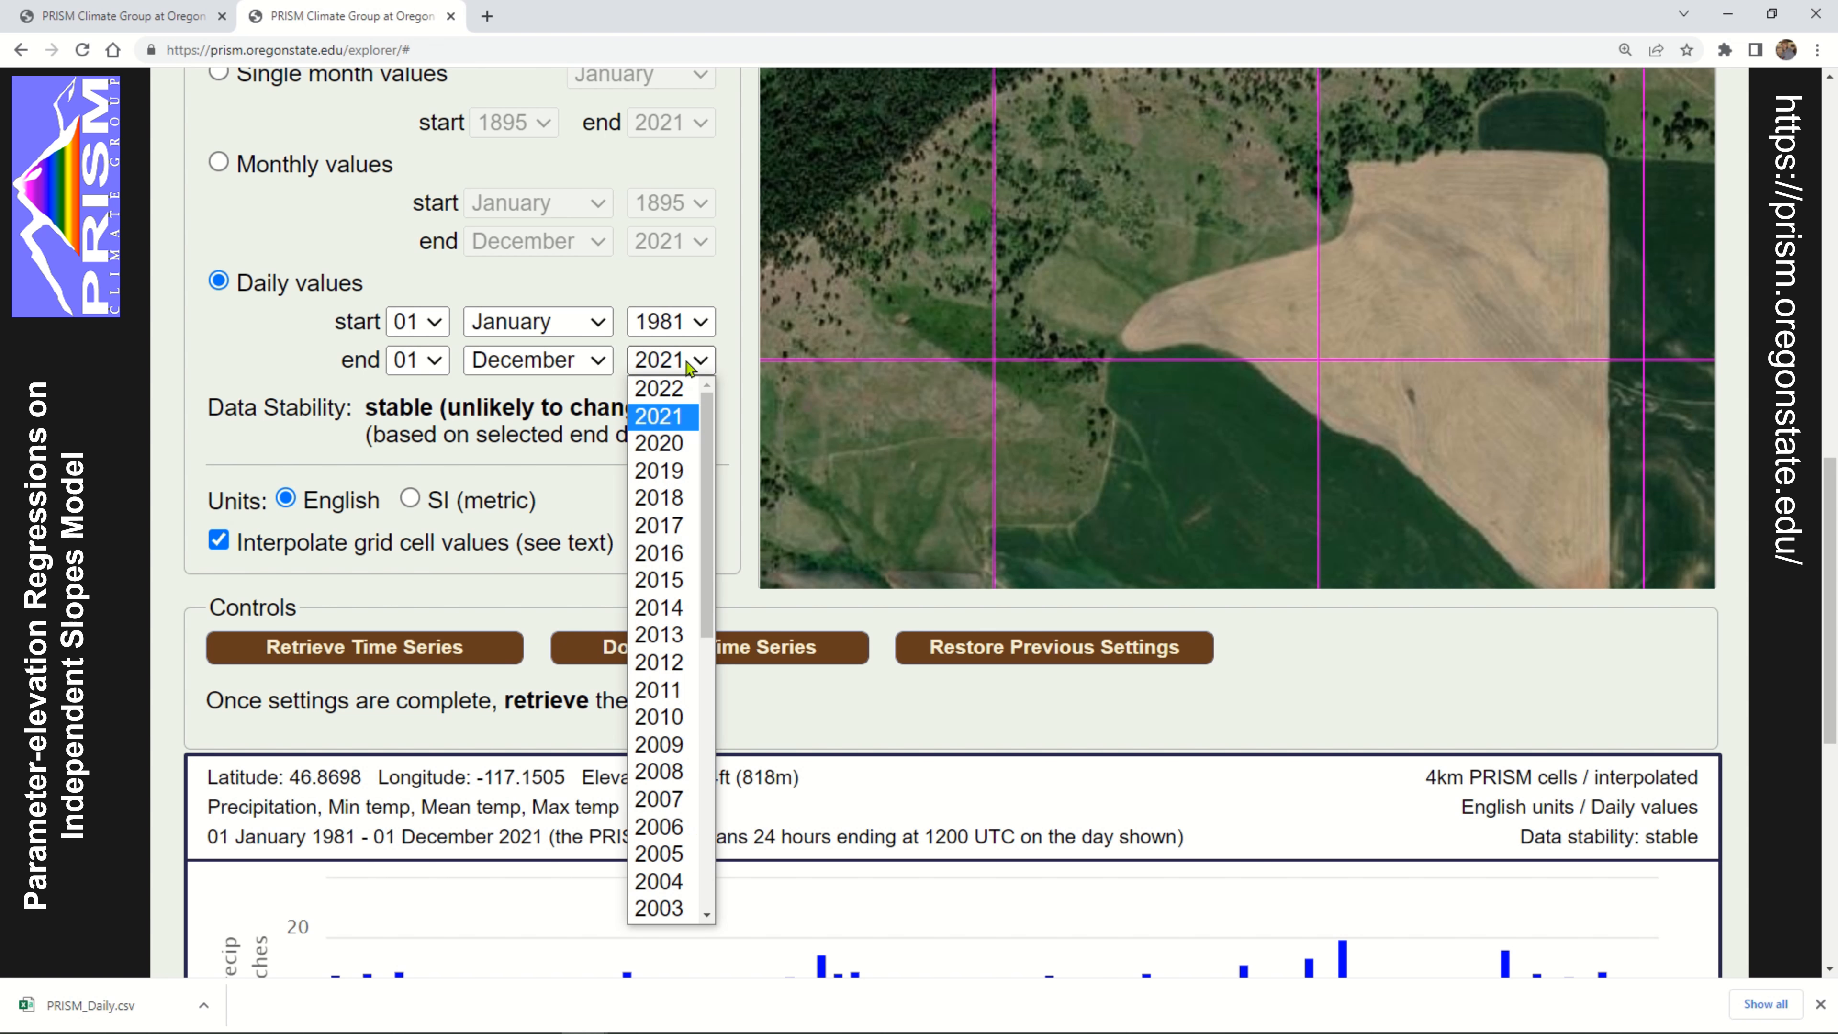
left_click(677, 391)
left_click(639, 366)
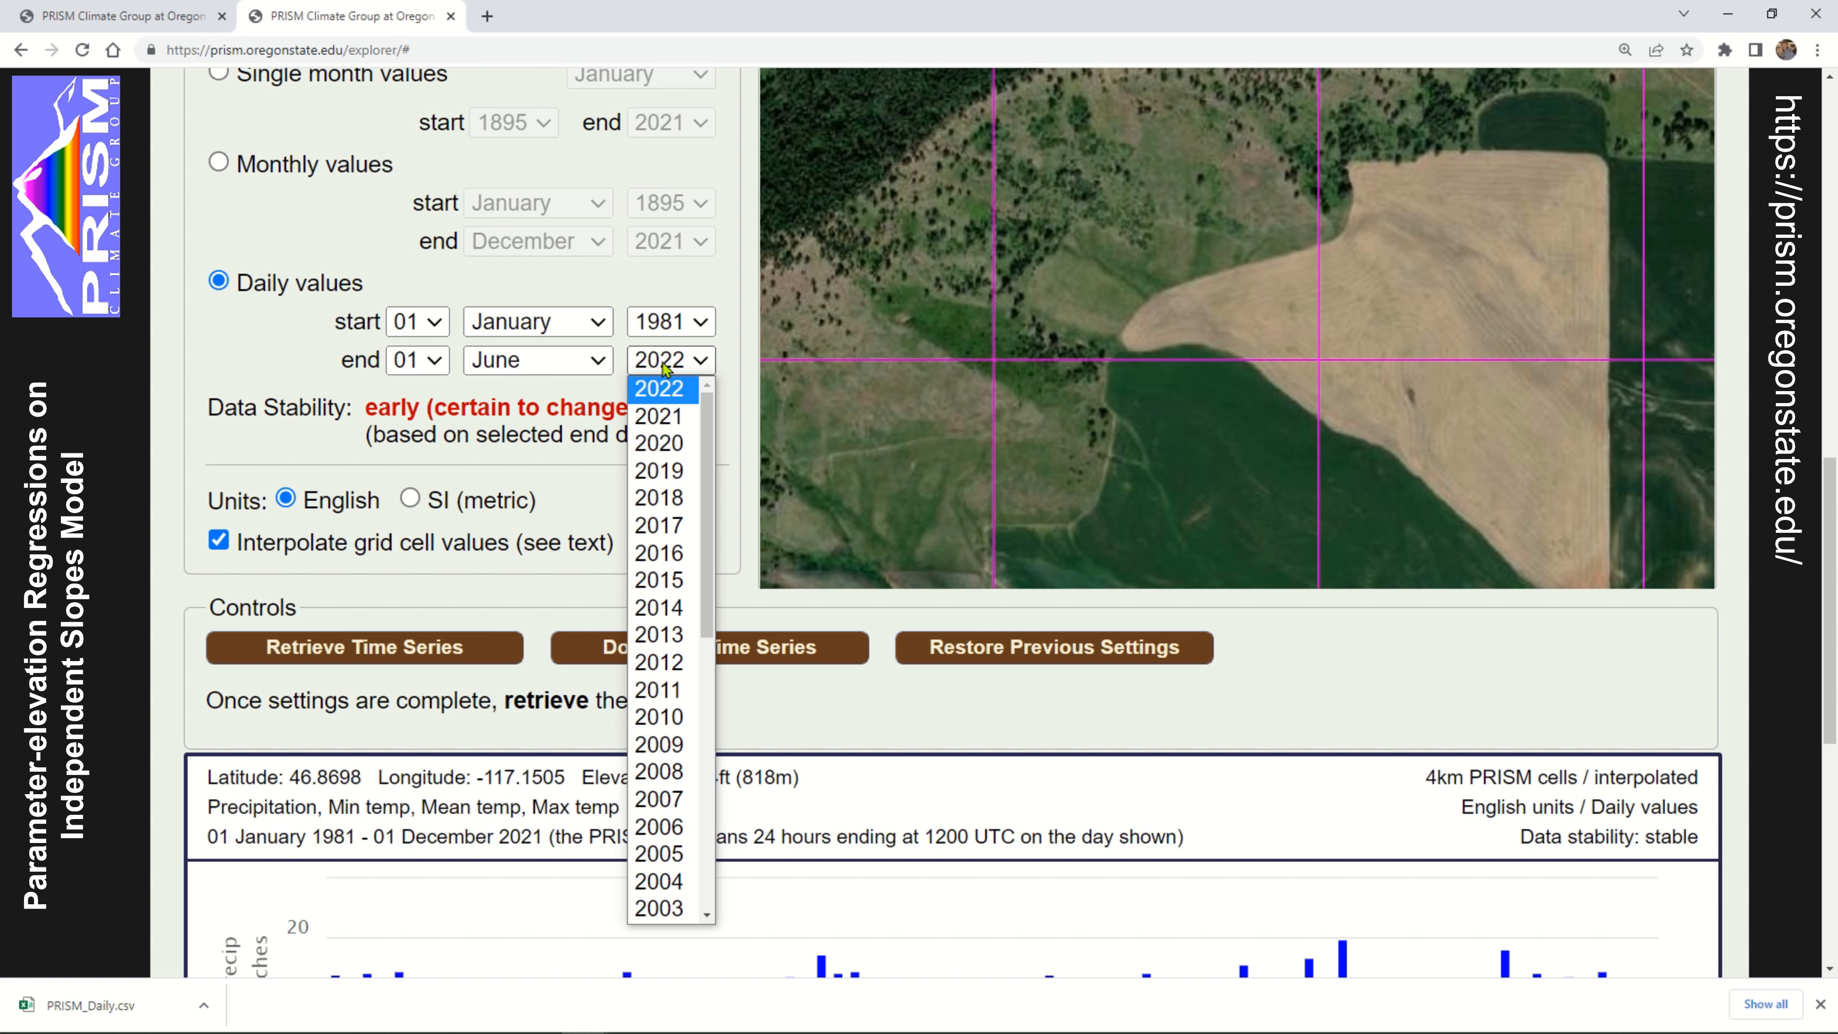
left_click(669, 414)
left_click(549, 360)
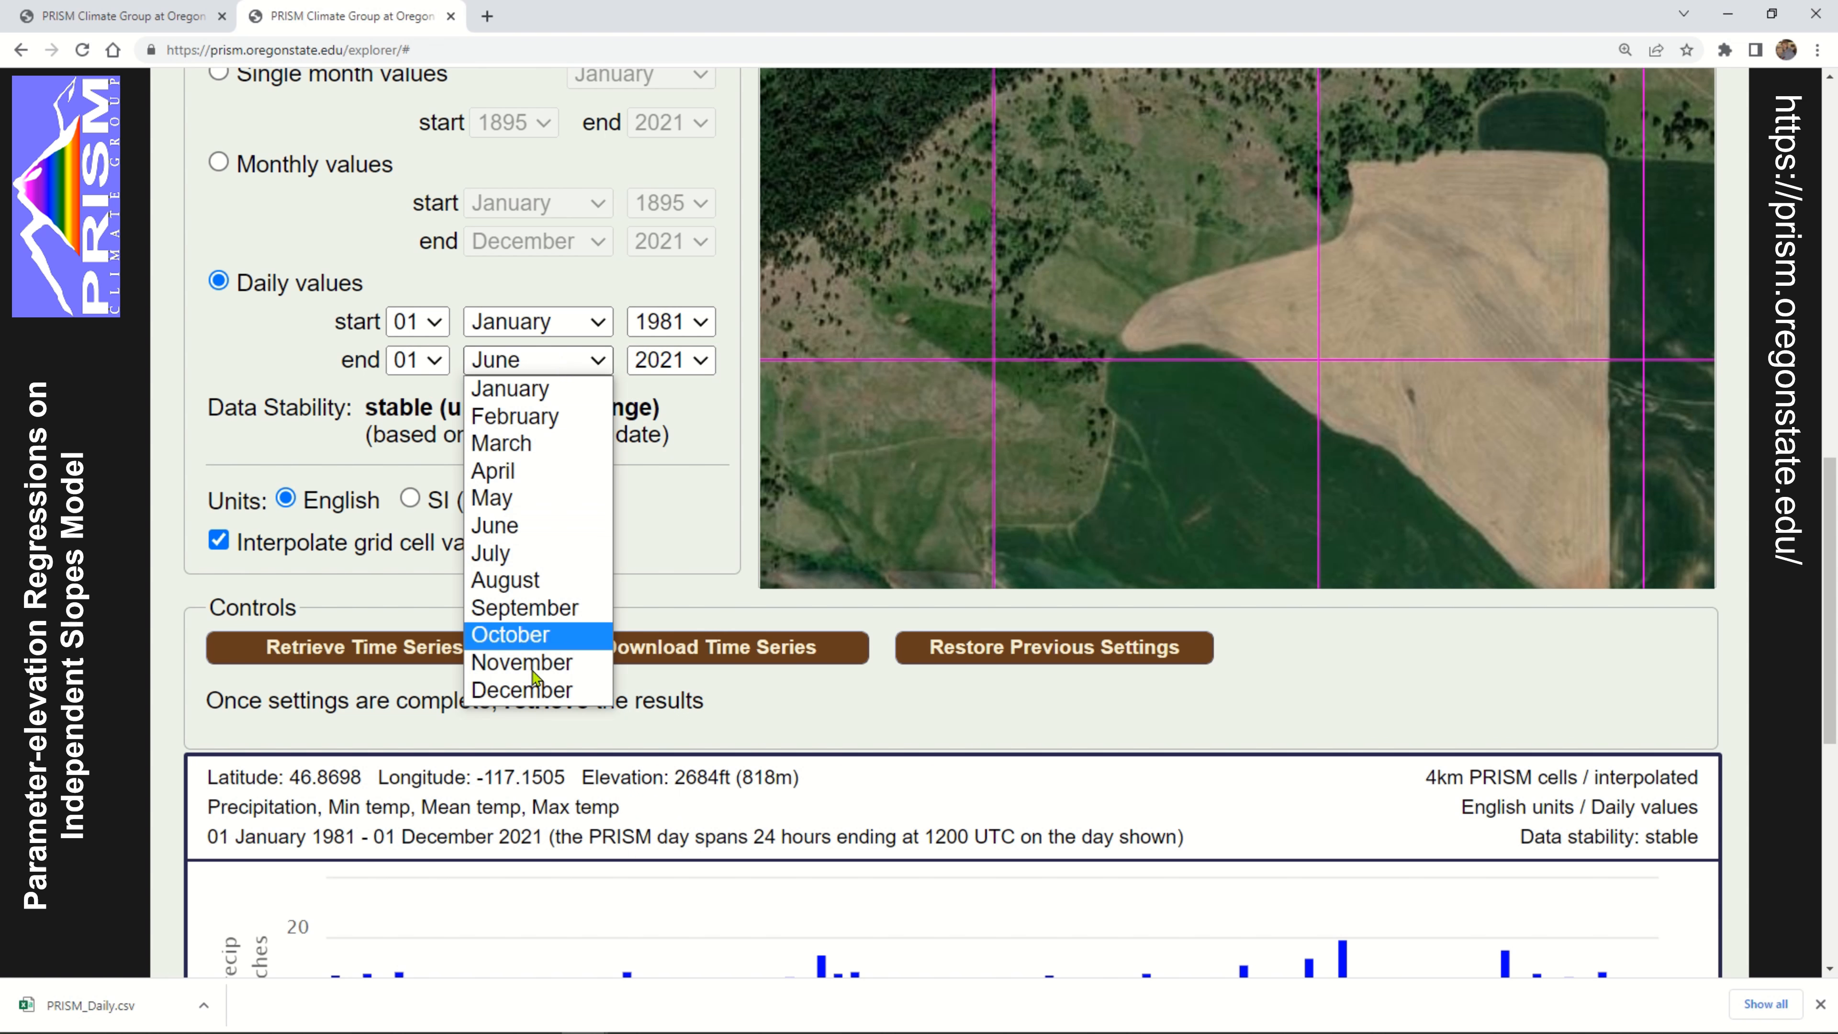
left_click(546, 692)
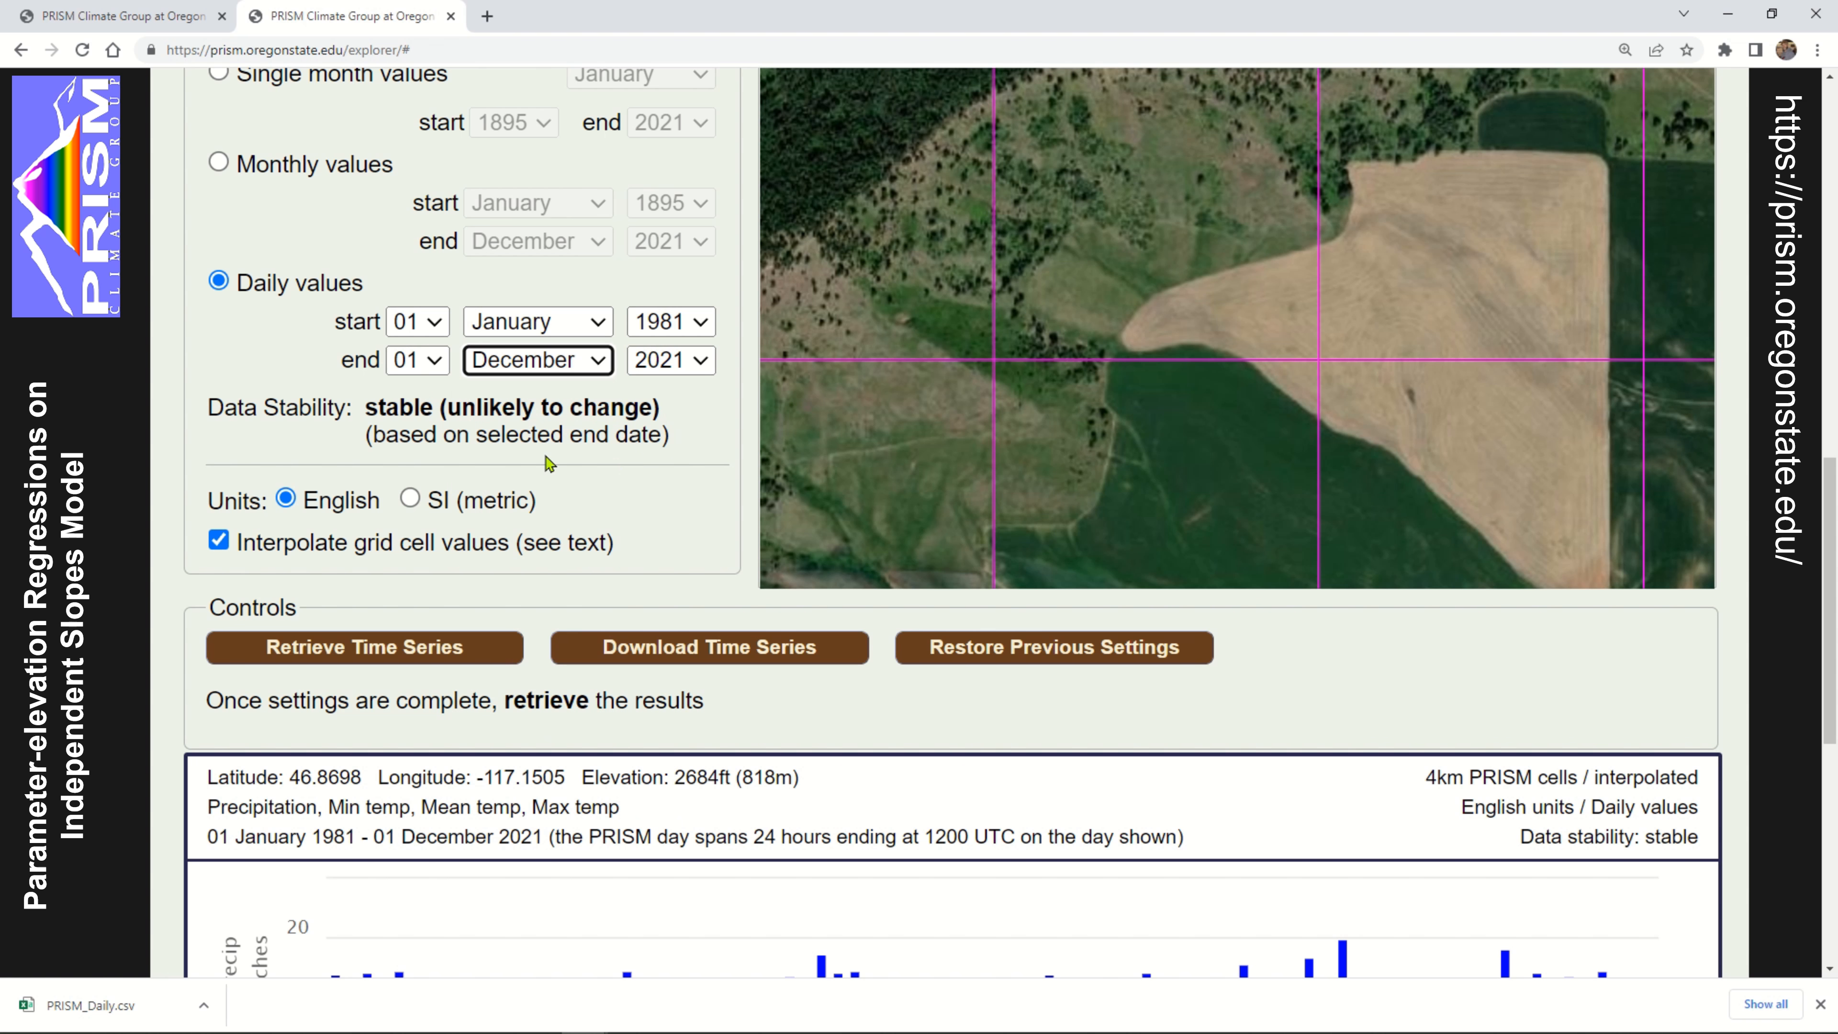
double_click(392, 411)
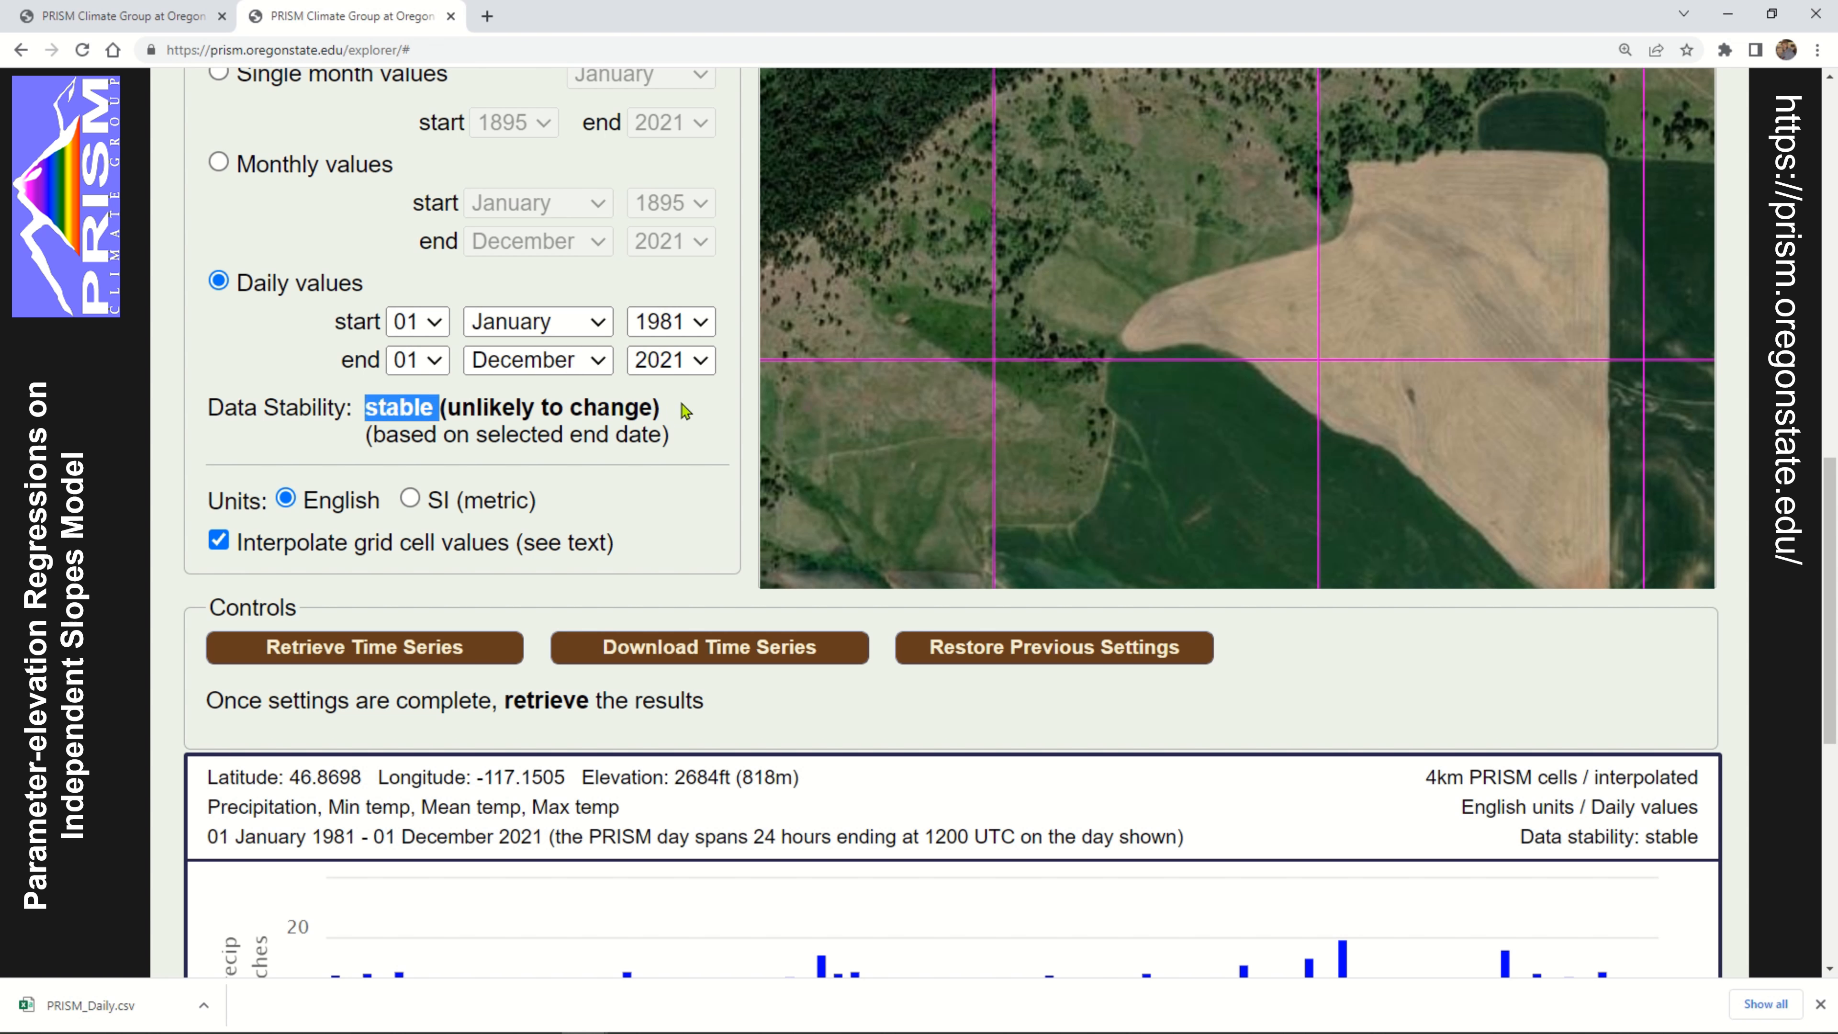
left_click(686, 413)
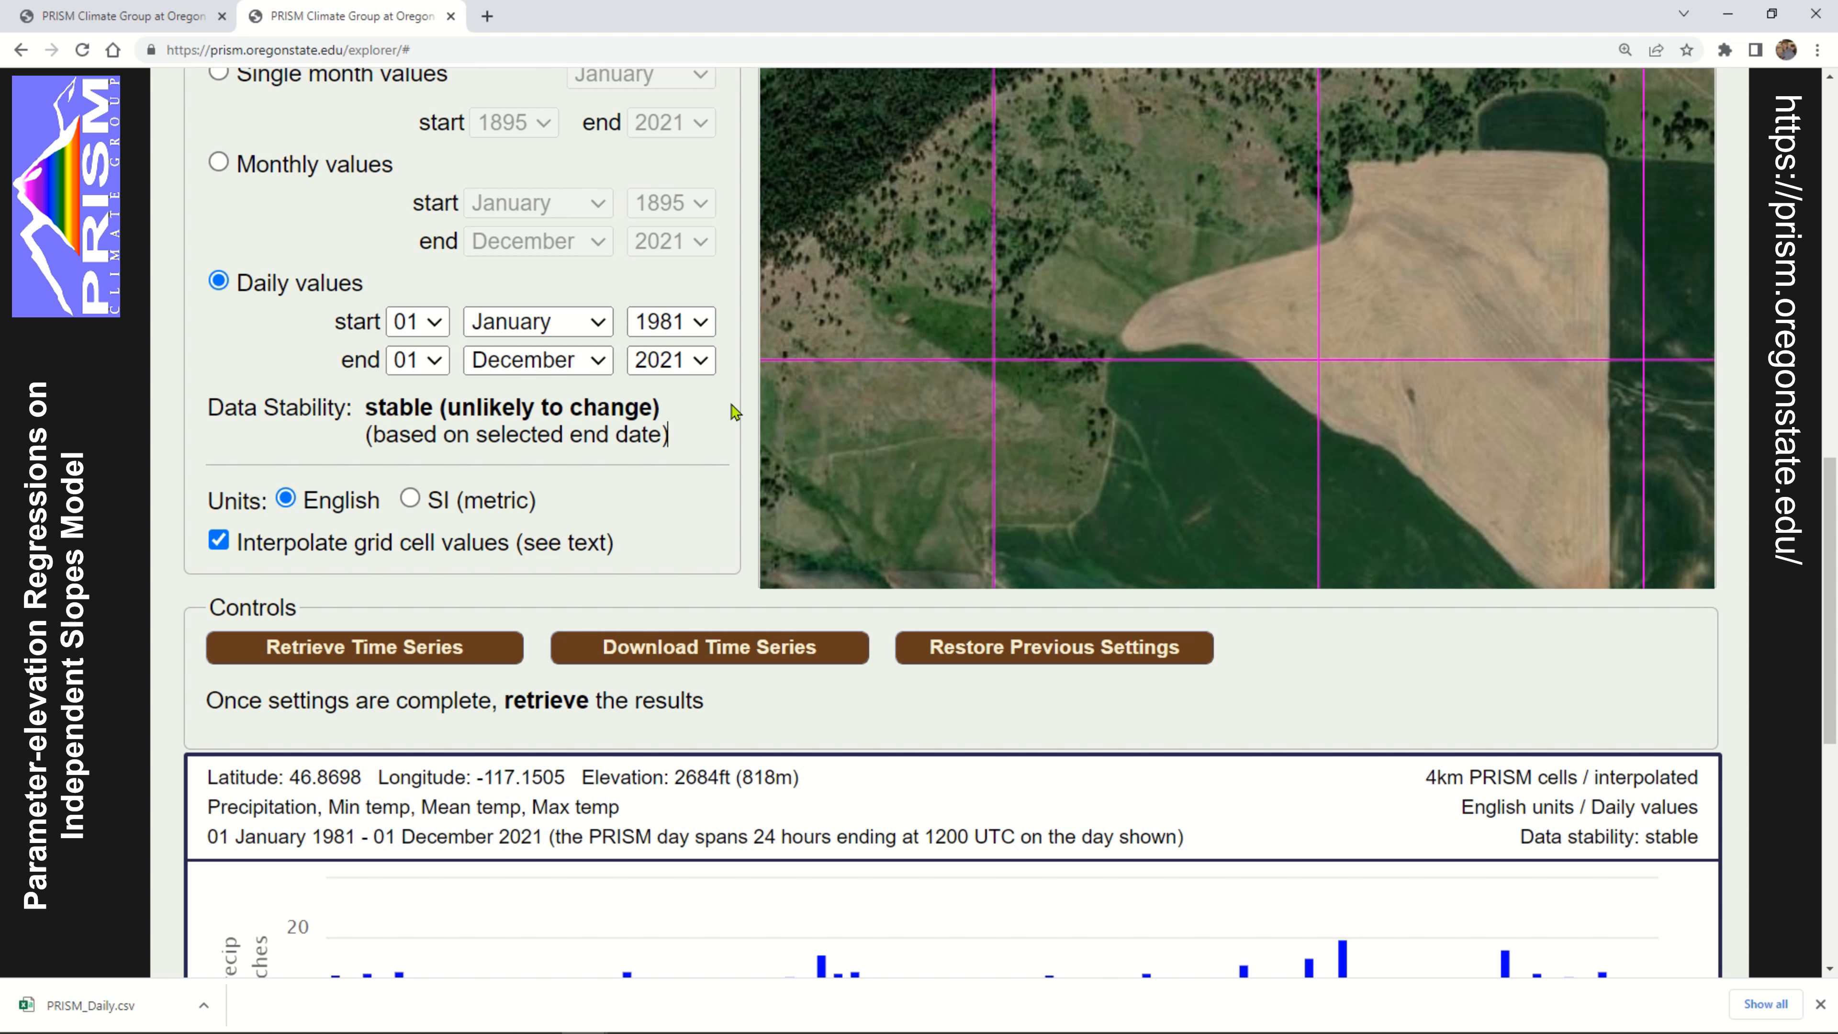
Retrieve the daily time series for January 1981 to December 2021 and start its download
scroll(332, 255, "down", 5)
left_click(331, 255)
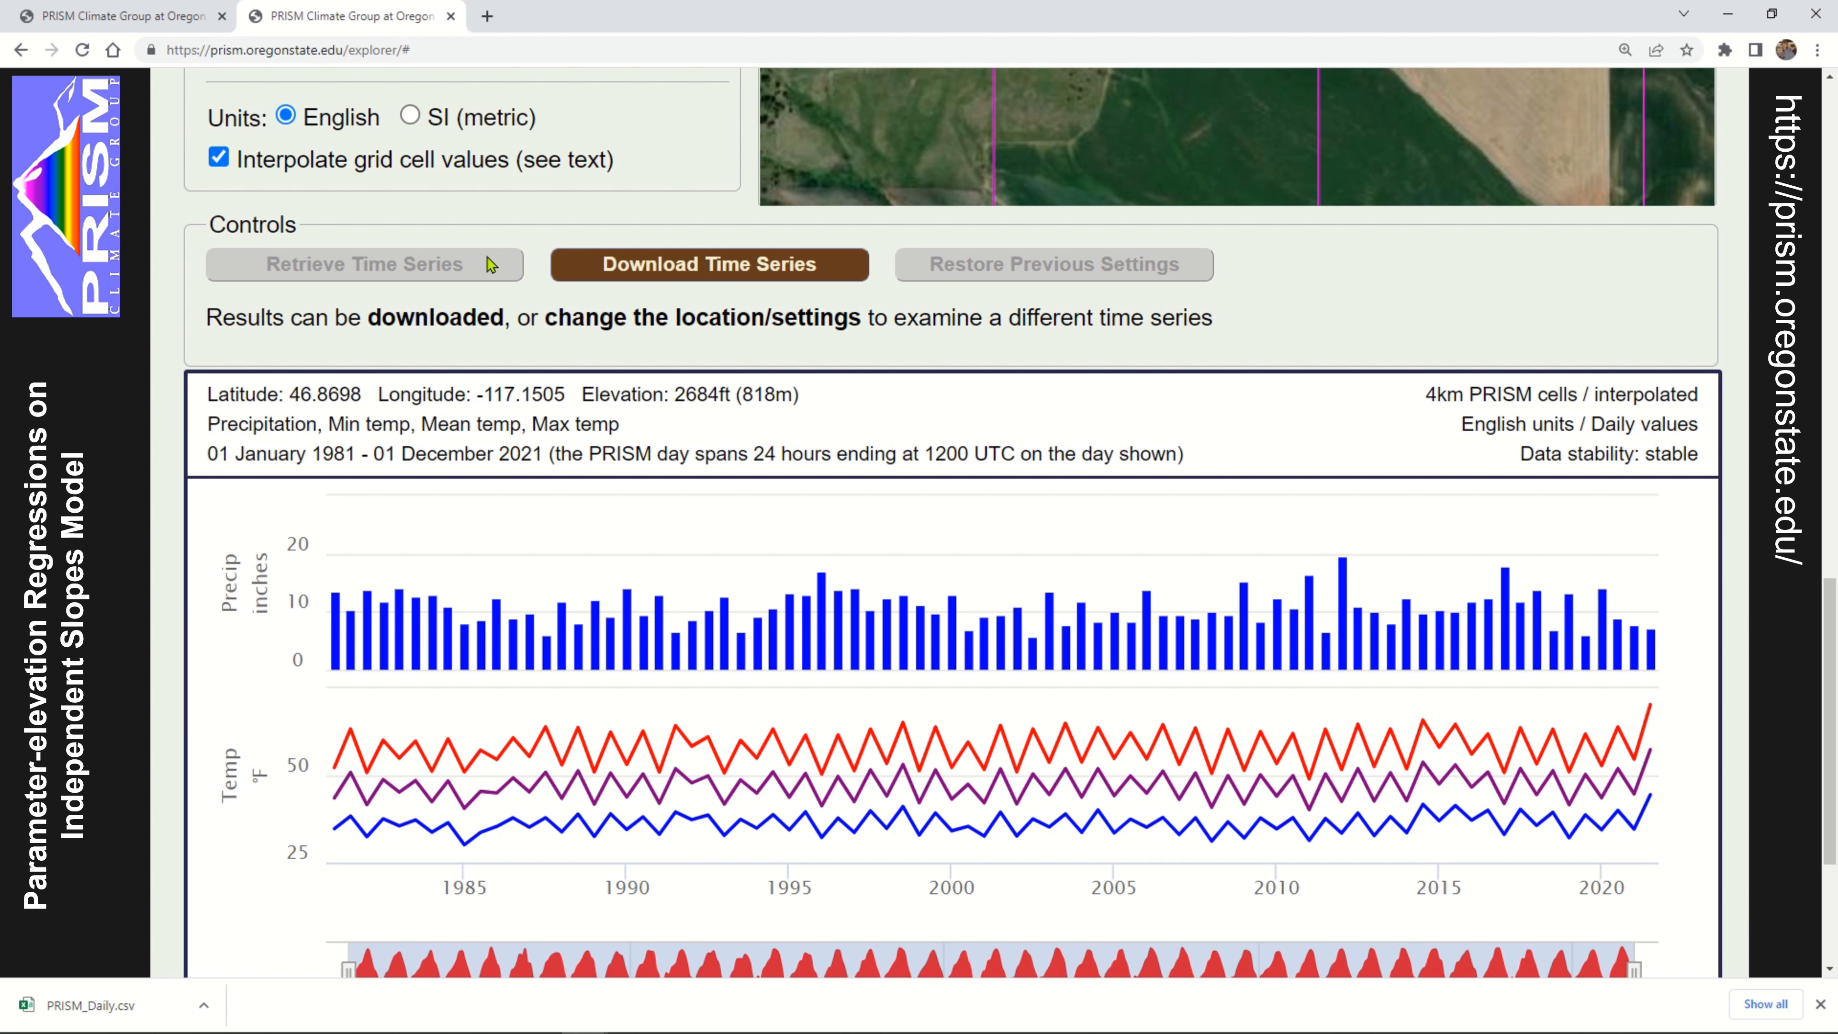
scroll(423, 343, "up", 3)
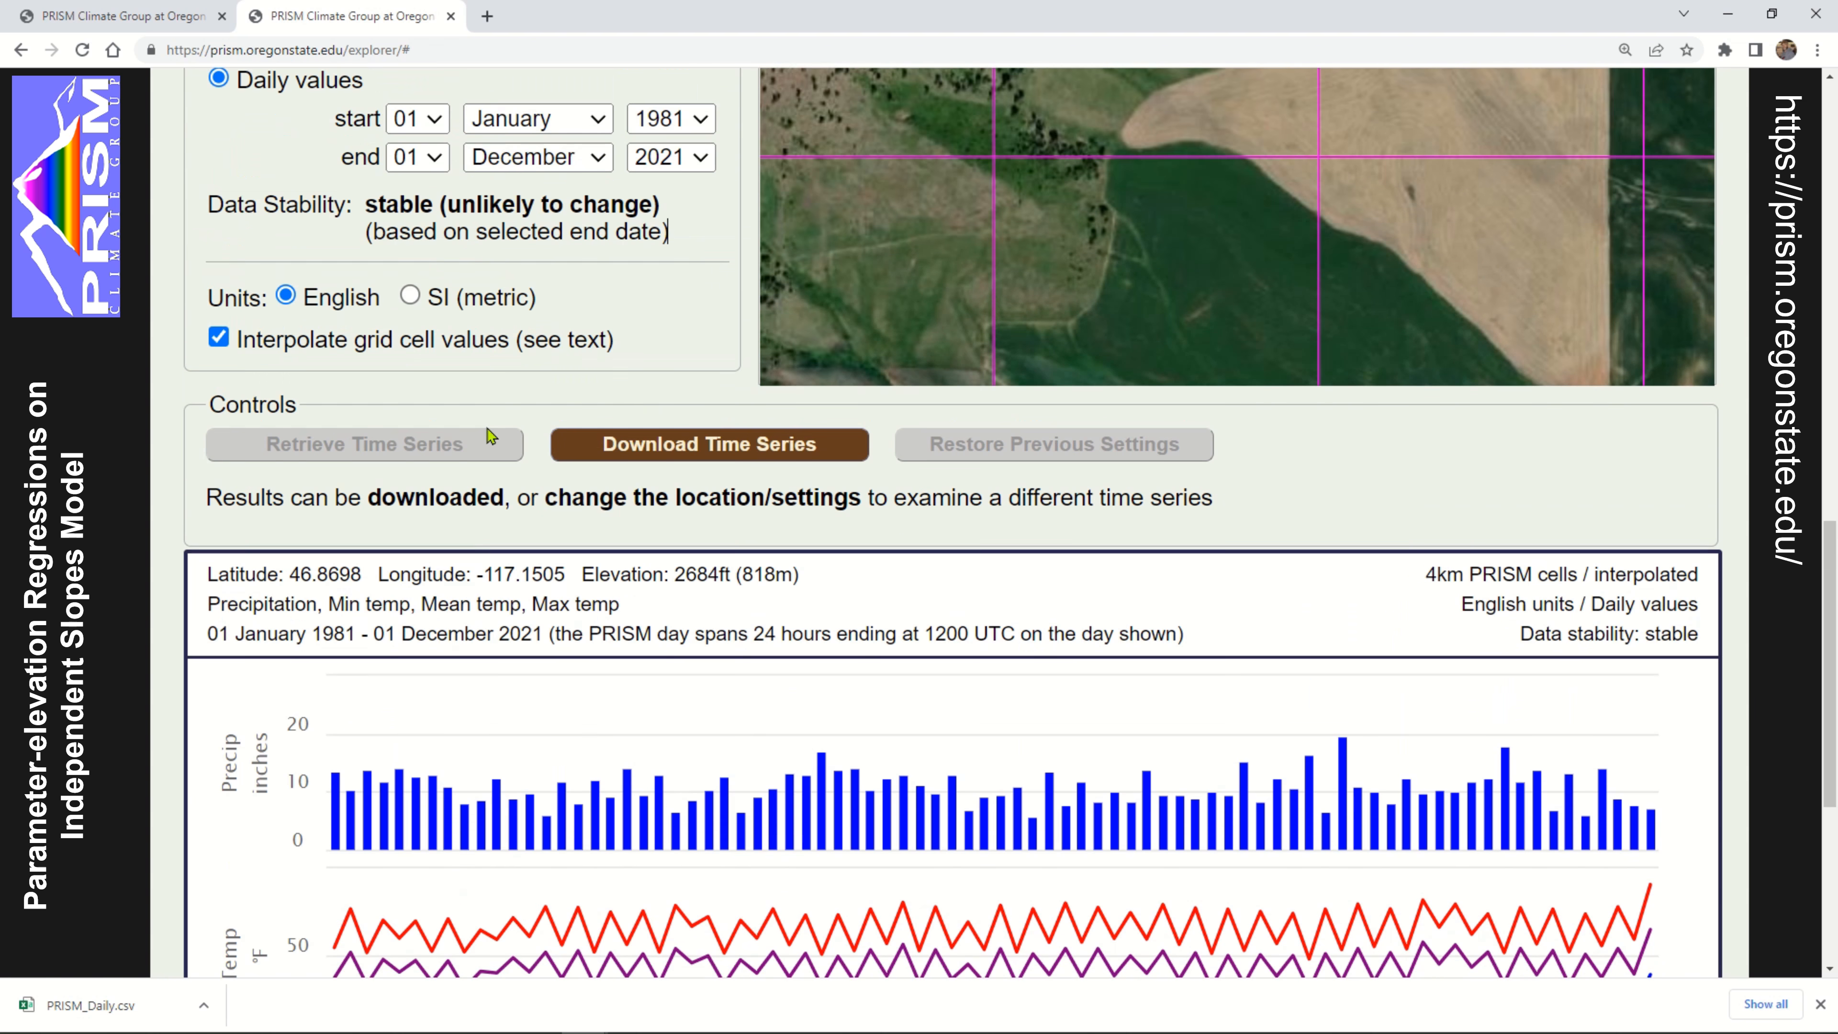
left_click(667, 457)
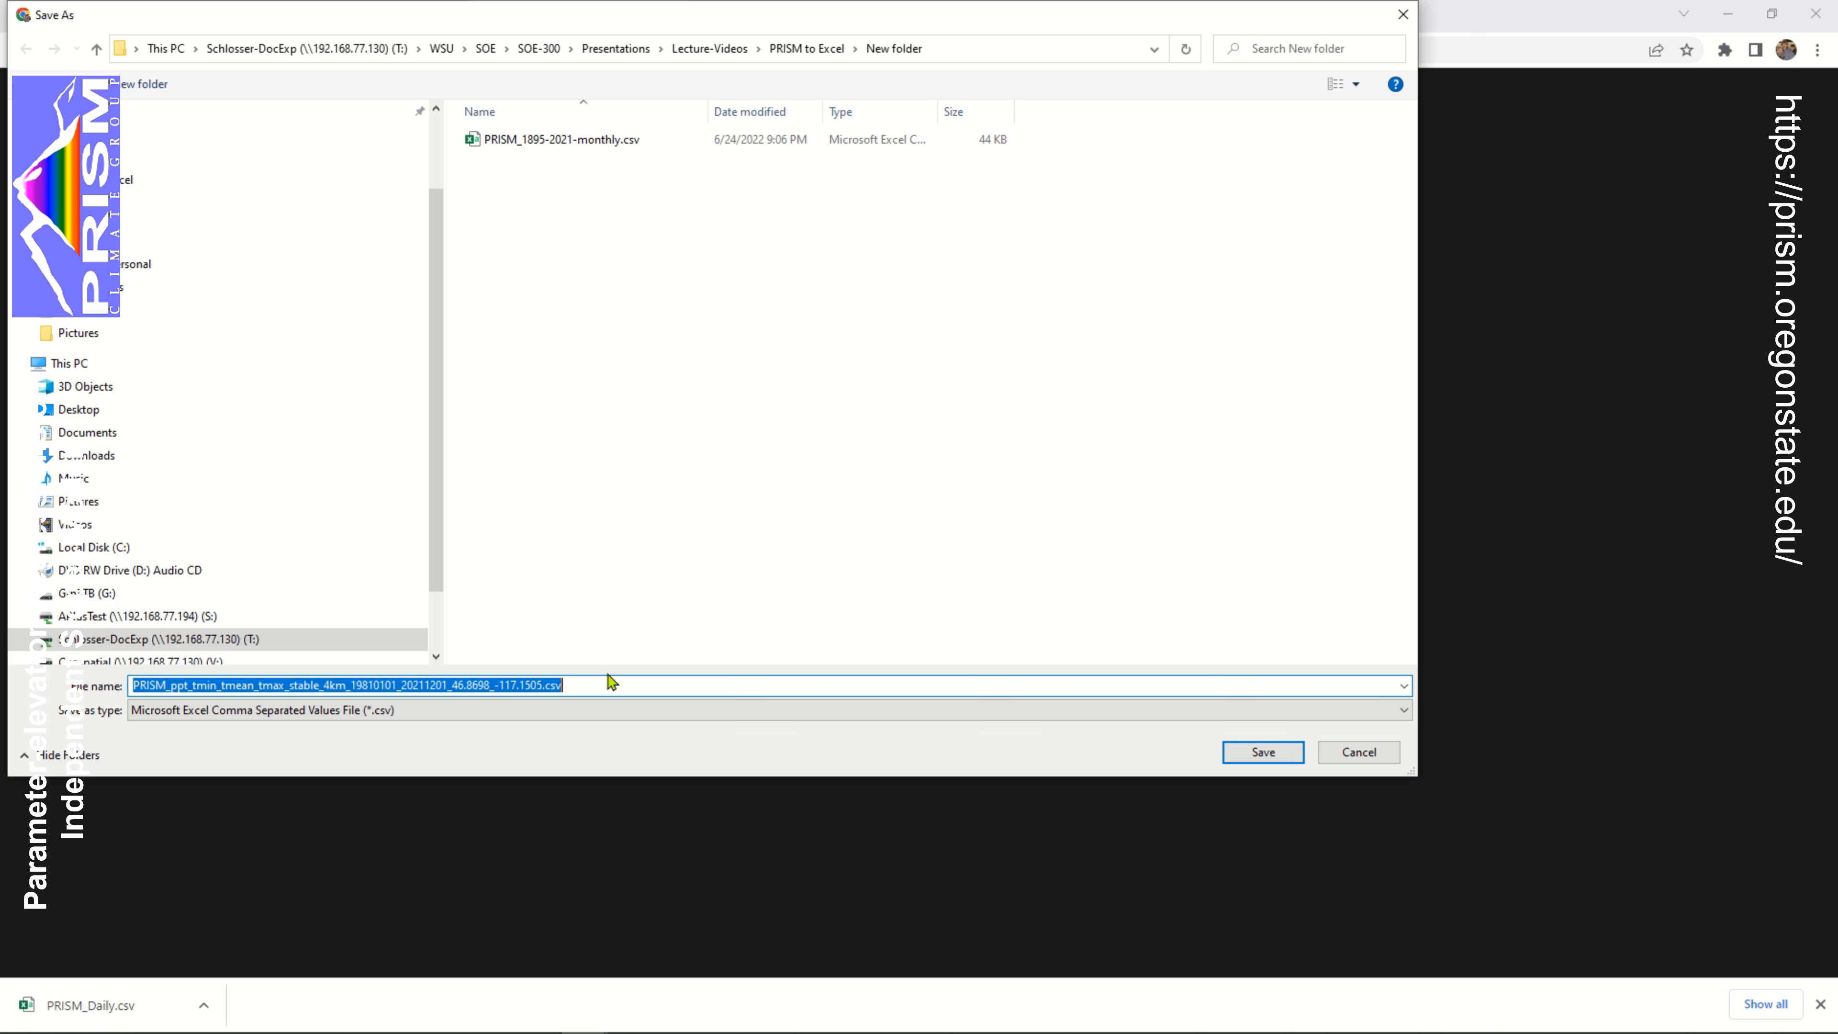
Replace everything after PRISM_ in the file name with daidy1981-2021 and save the daily CSV in New folder
left_click(669, 679)
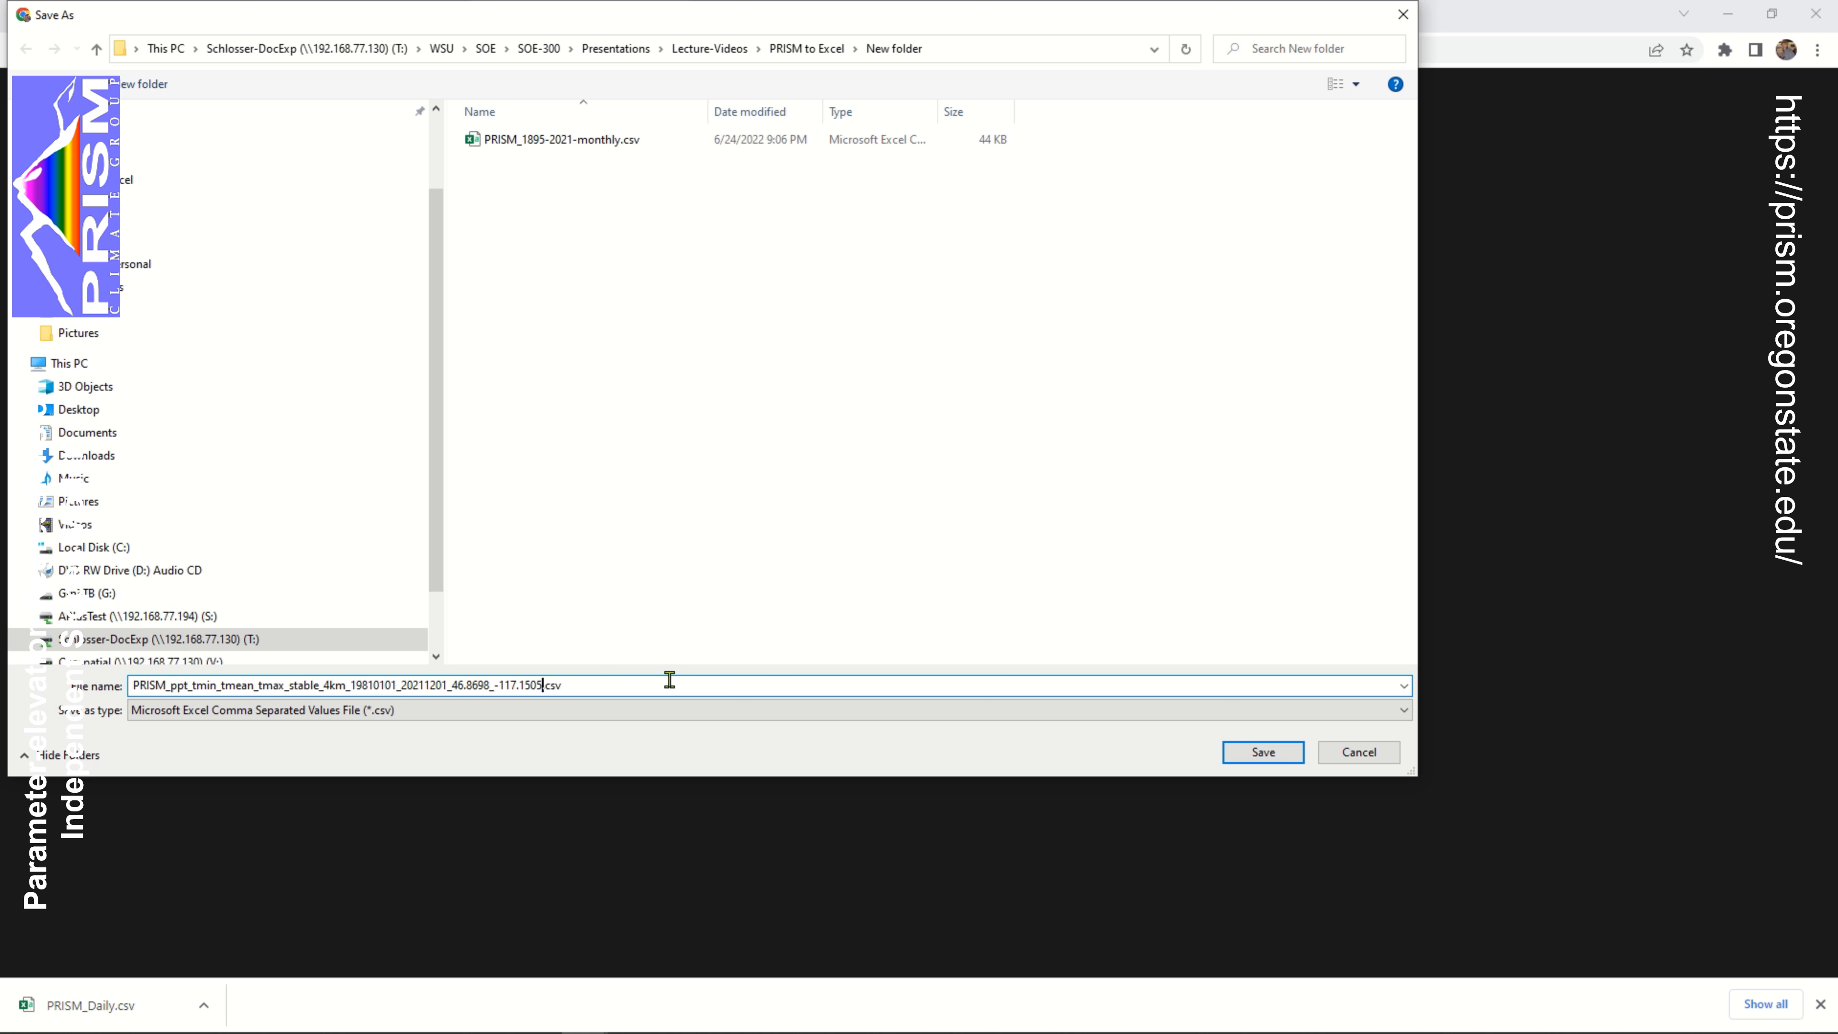
key("ctrl+shift+Left")
key("ctrl+shift+Left")
key("ctrl+shift+Left")
key("ctrl+shift+Left")
key("ctrl+shift+Left")
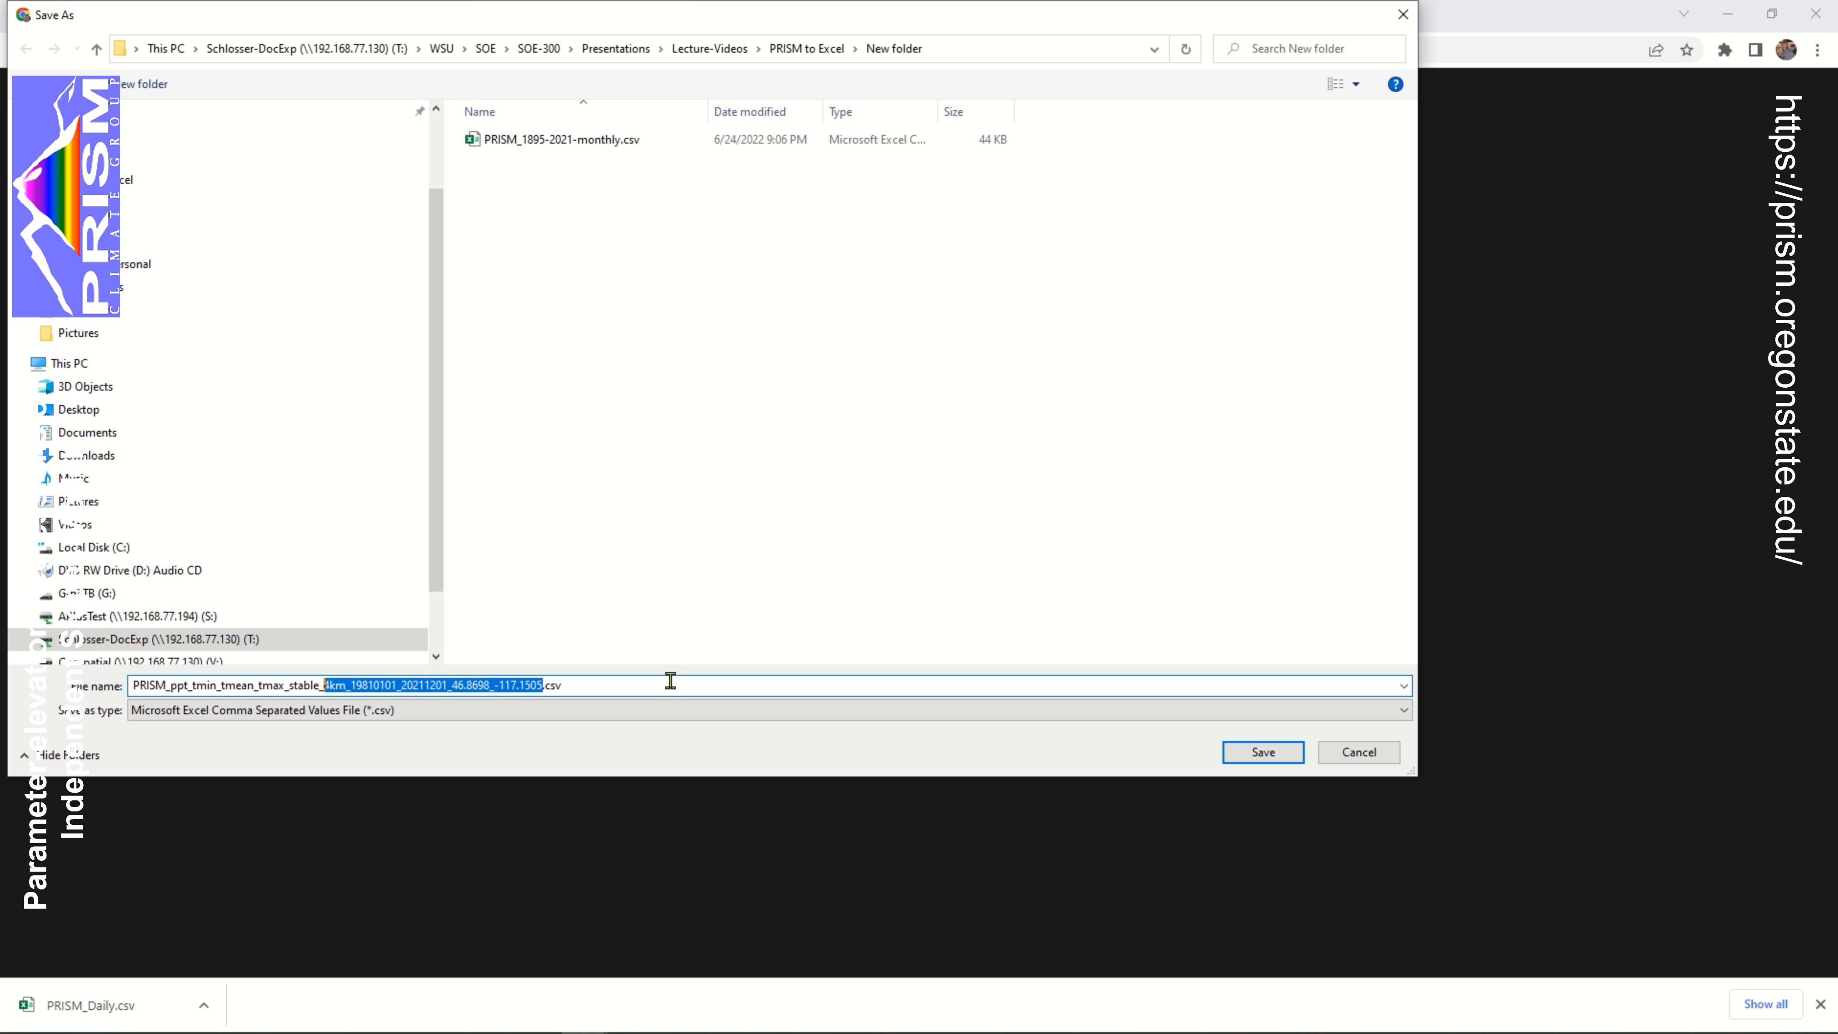
key("ctrl+shift+Left")
key("ctrl+shift+Left")
key("ctrl+shift+Left")
key("ctrl+shift+Left")
key("ctrl+shift+Left")
type("dai")
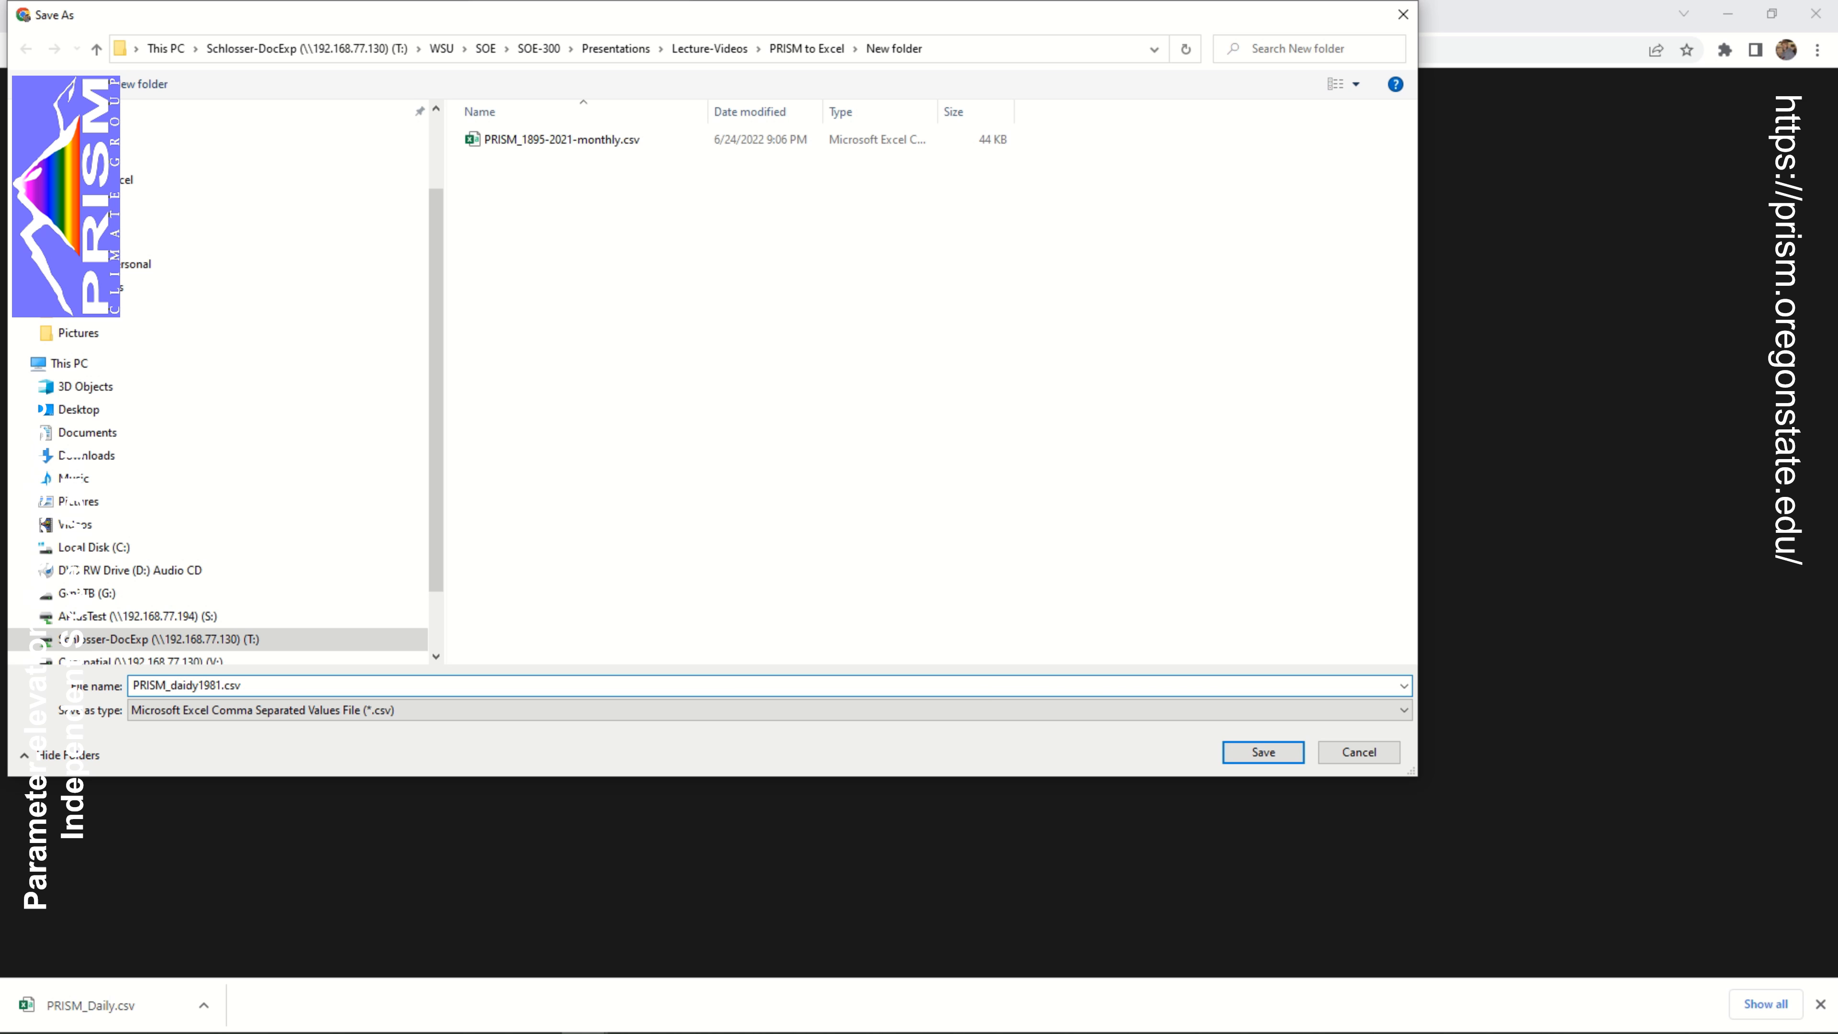
type("dy1981-2021")
key("Return")
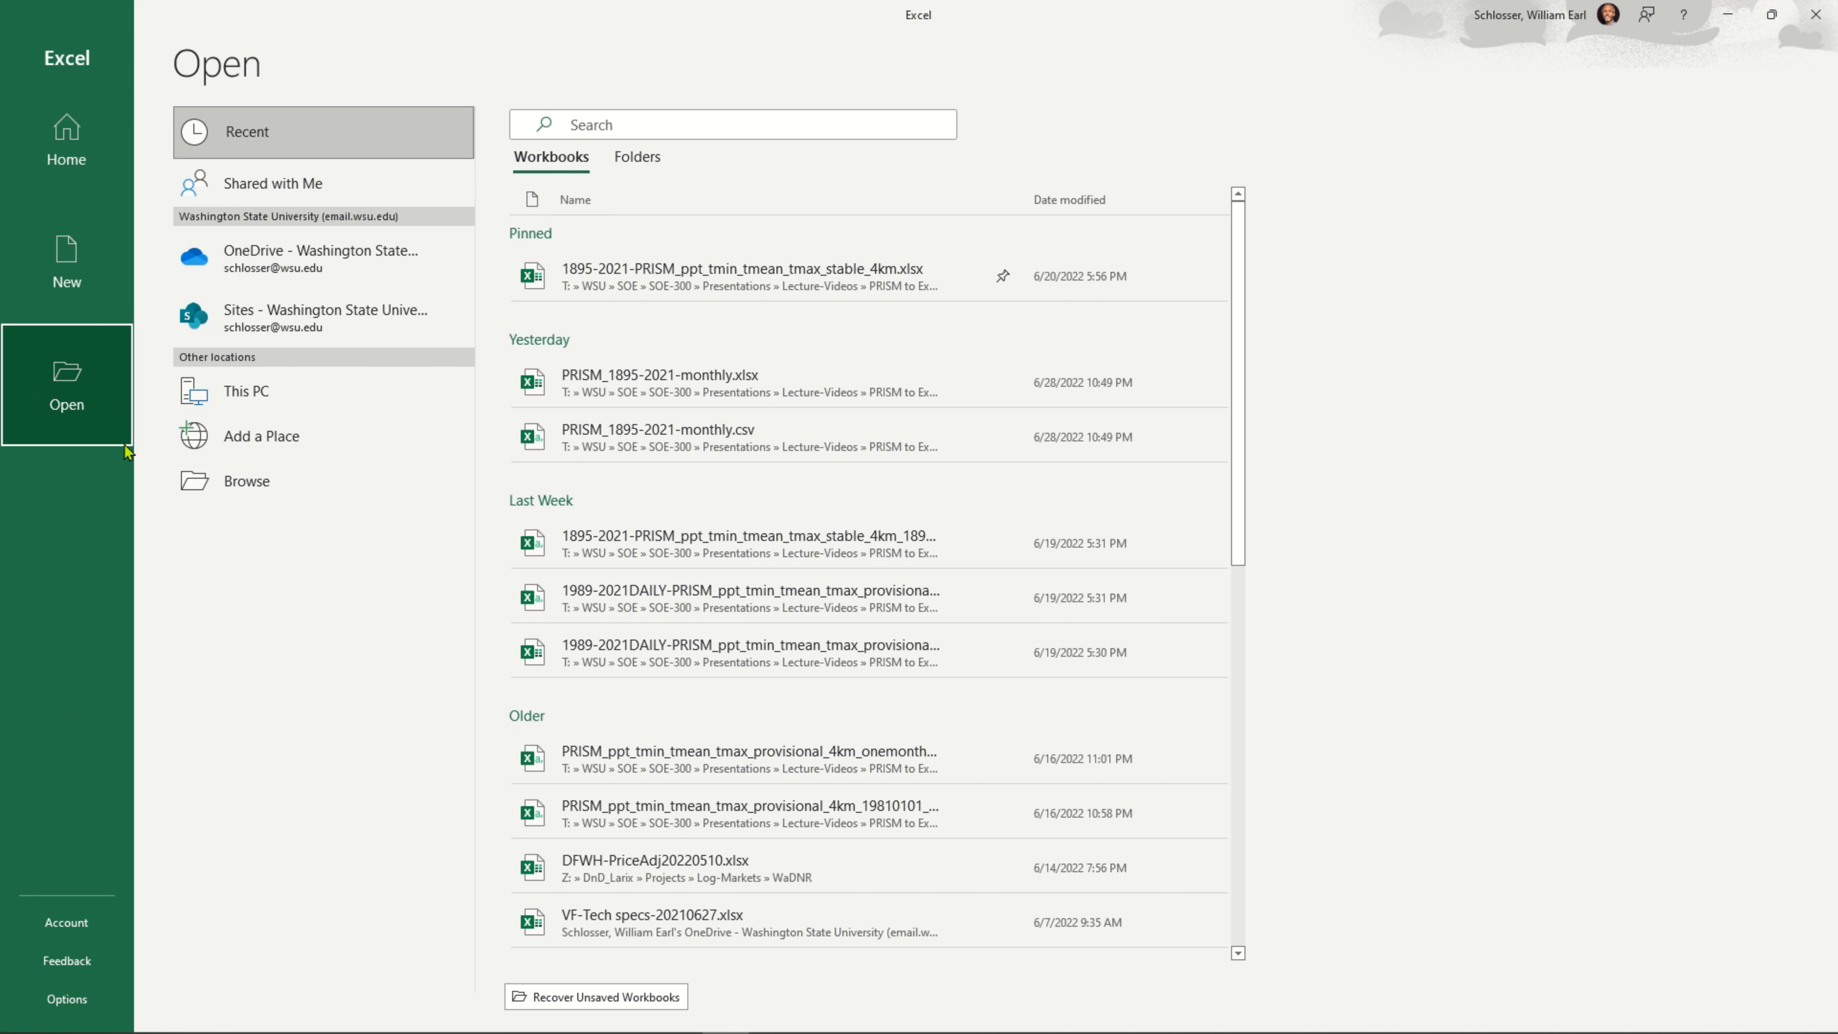
In Excel, browse for a file to open in WSU > SOE > SOE-300 > Presentations > Lecture-Videos > PRISM to Excel > New folder on drive T:
left_click(300, 487)
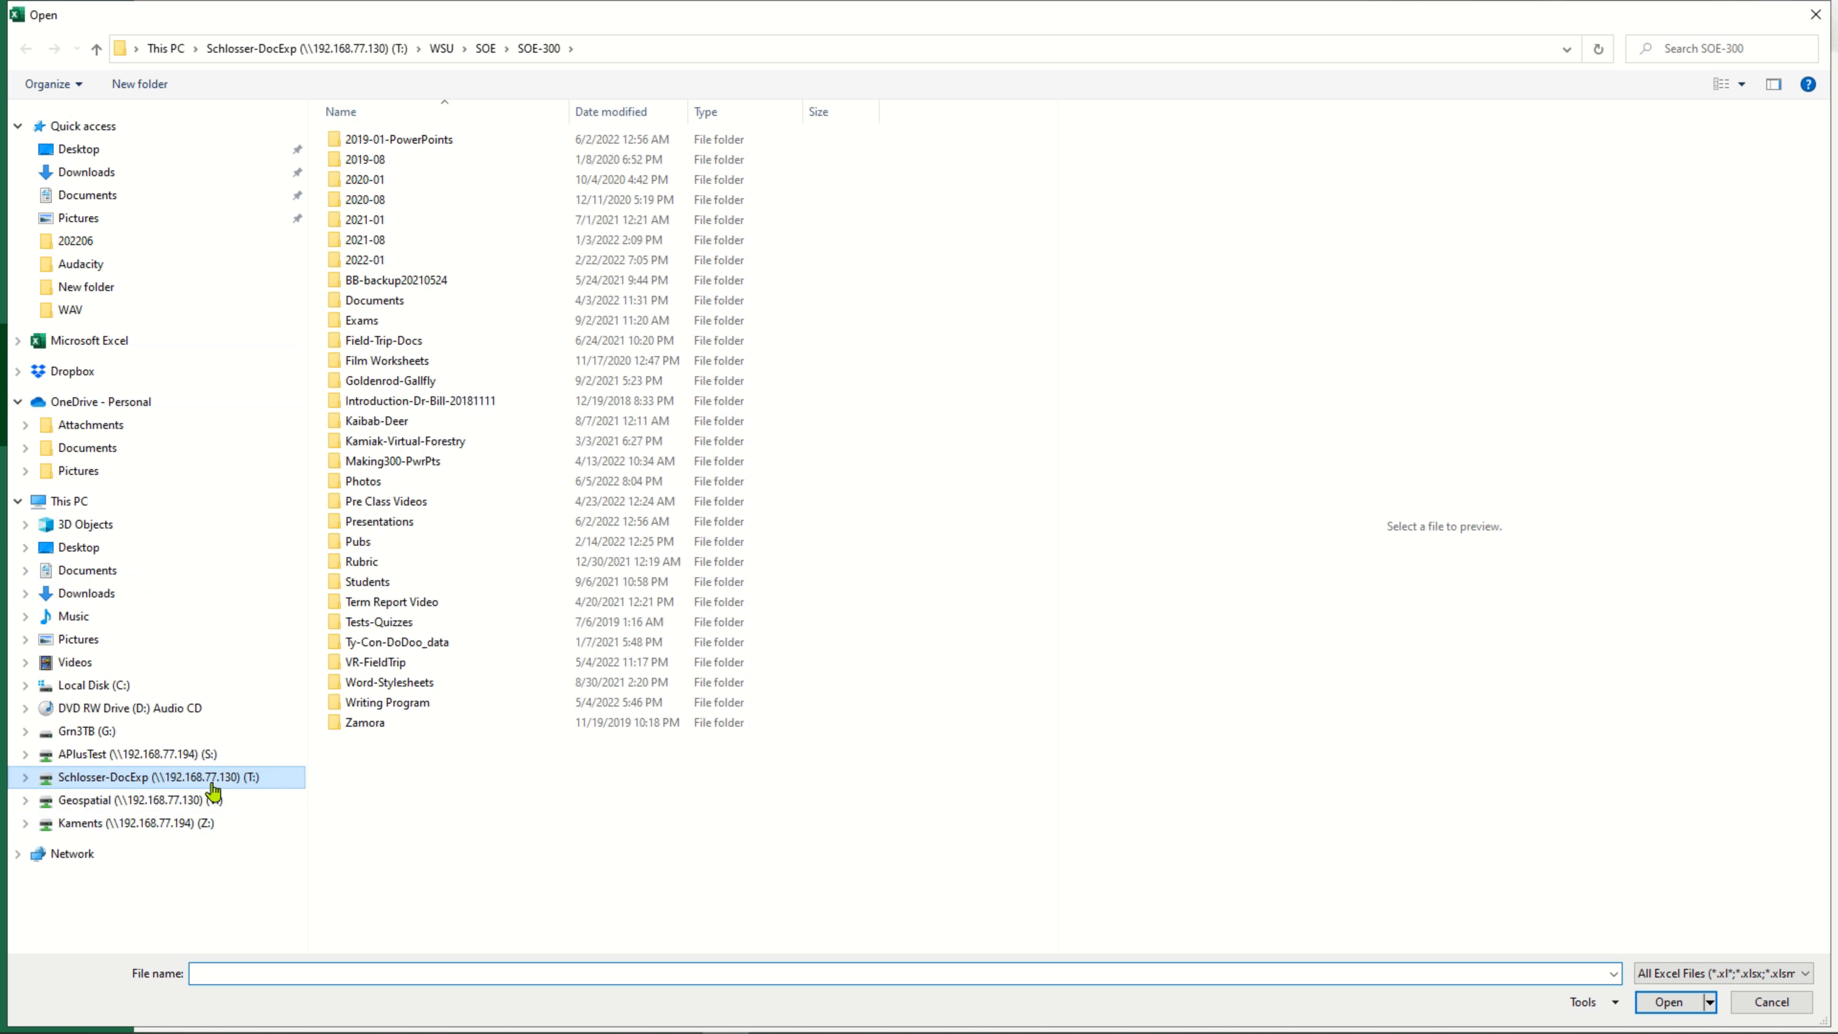
left_click(217, 779)
double_click(378, 181)
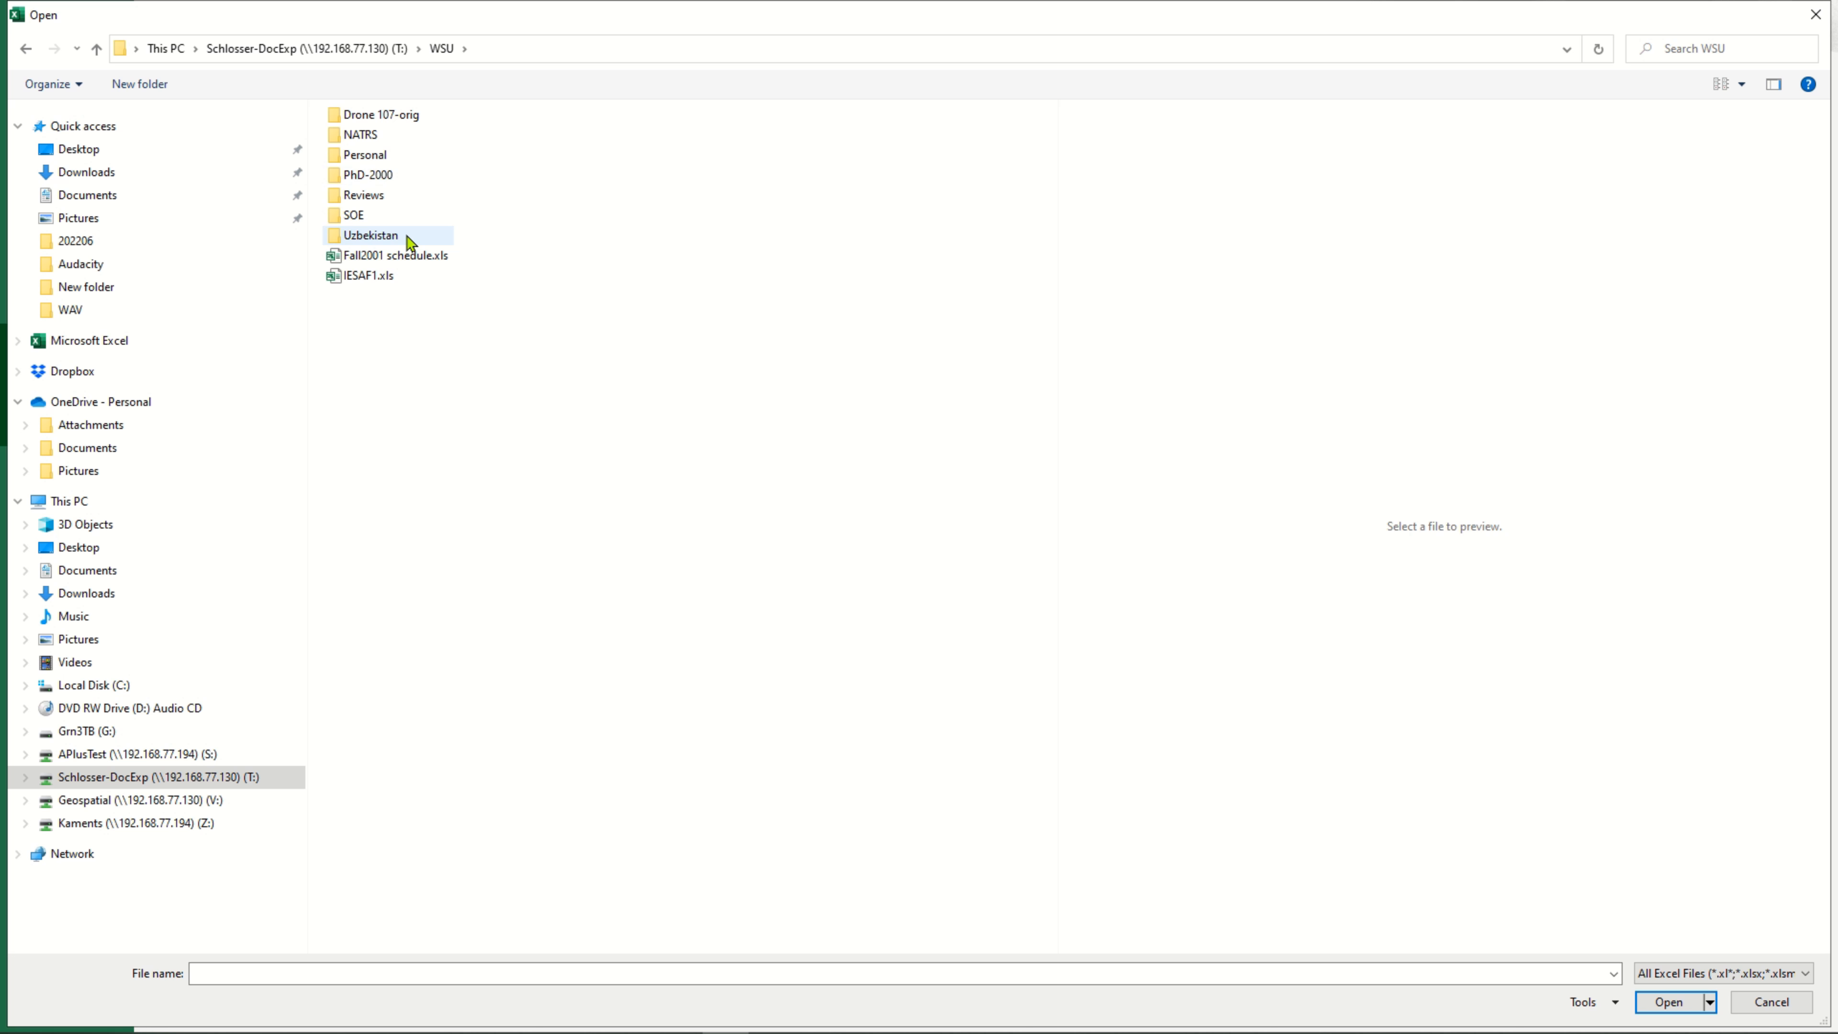
double_click(377, 219)
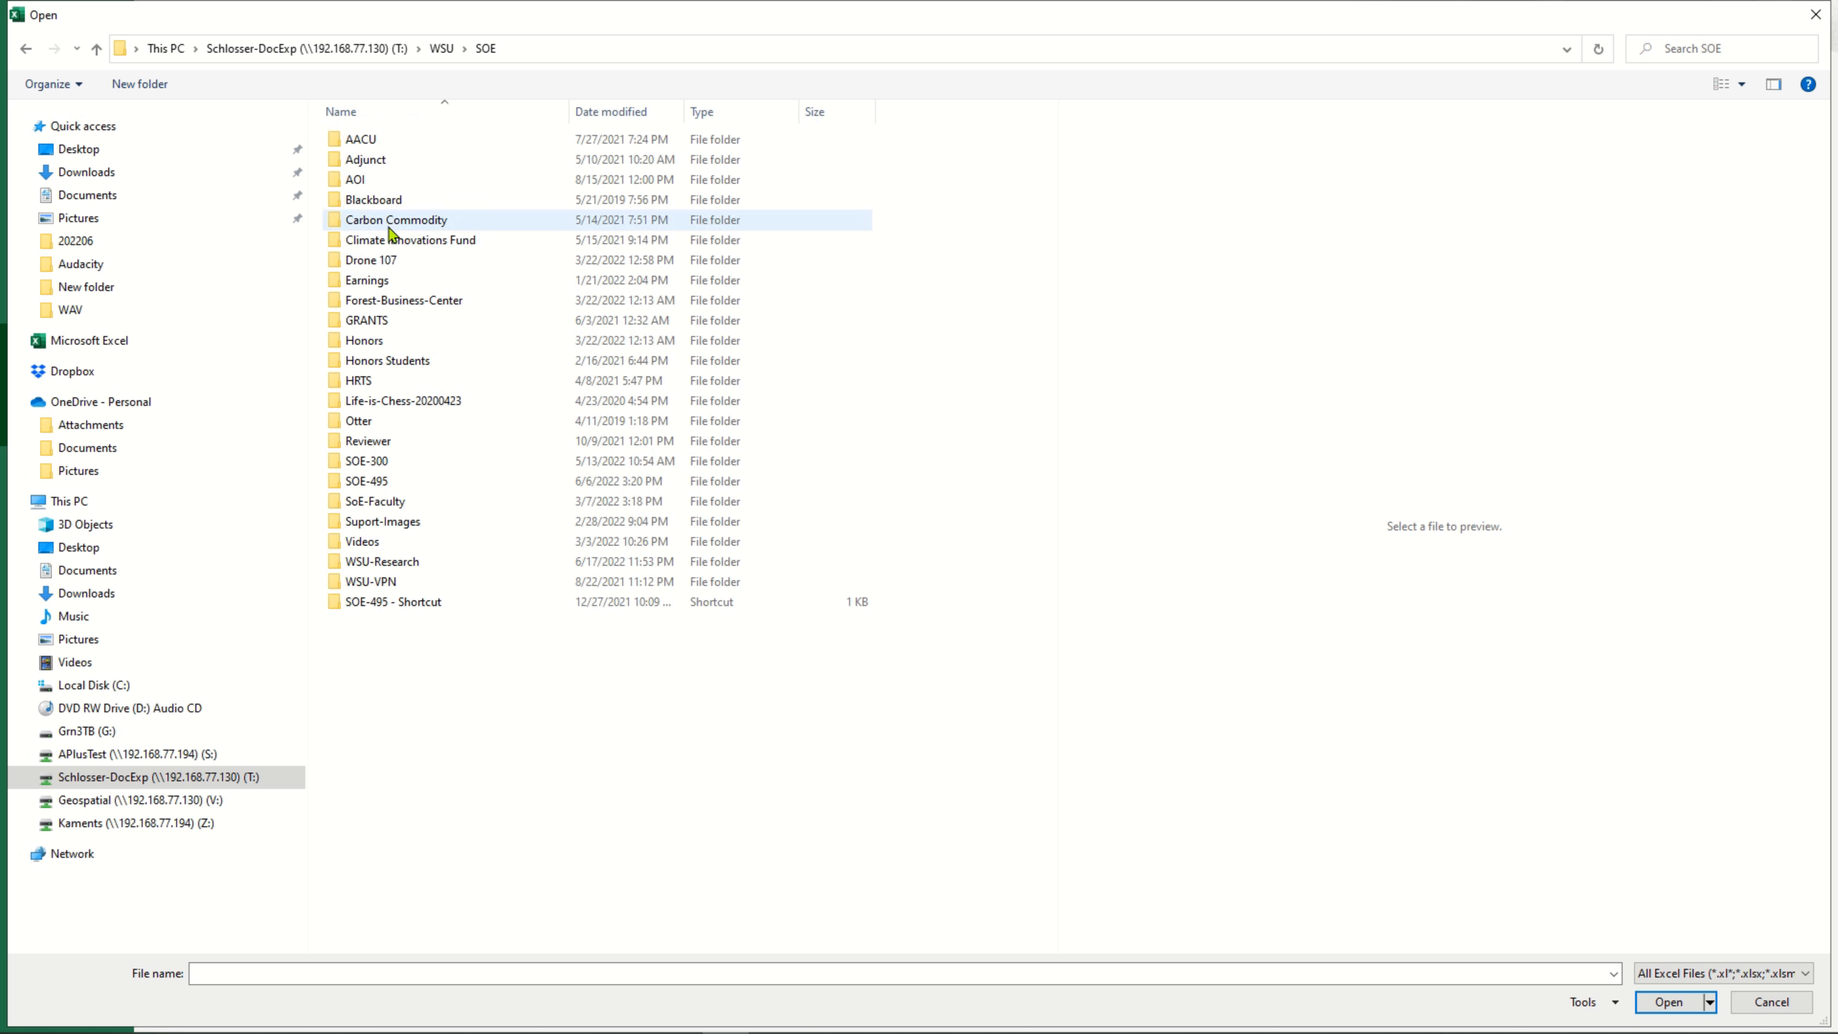
double_click(416, 461)
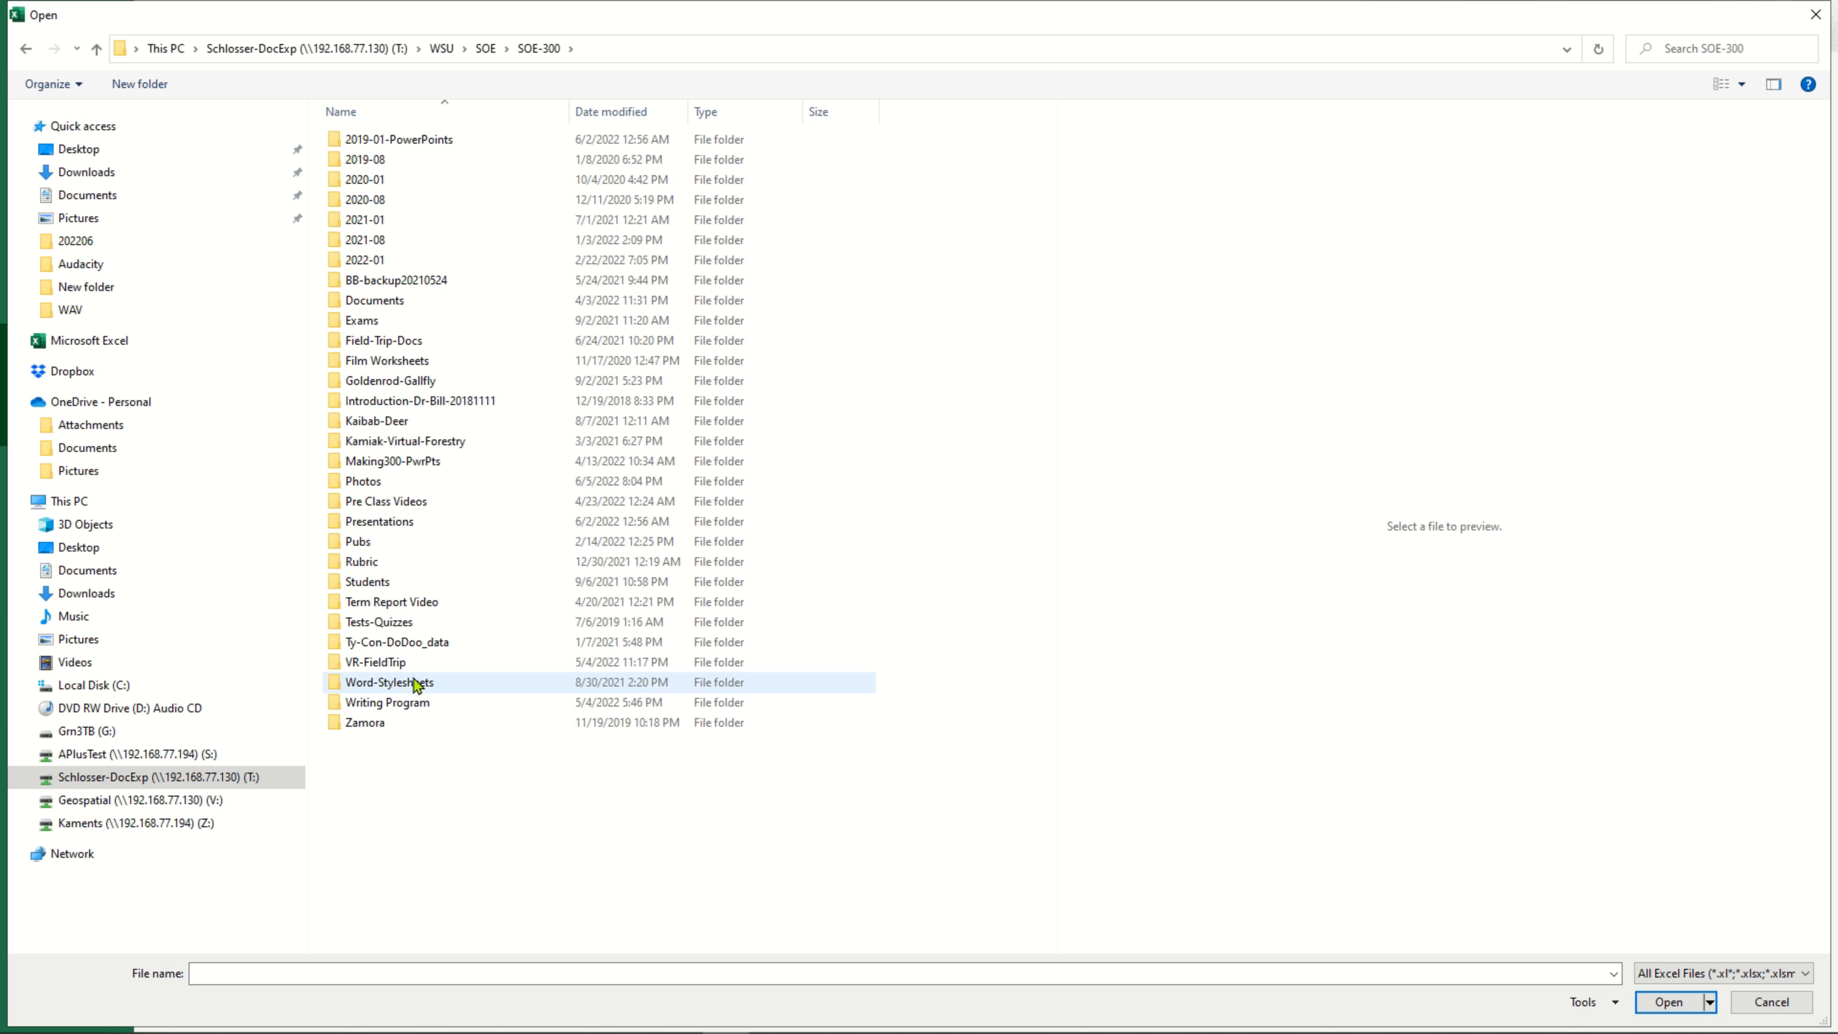
double_click(433, 521)
double_click(367, 222)
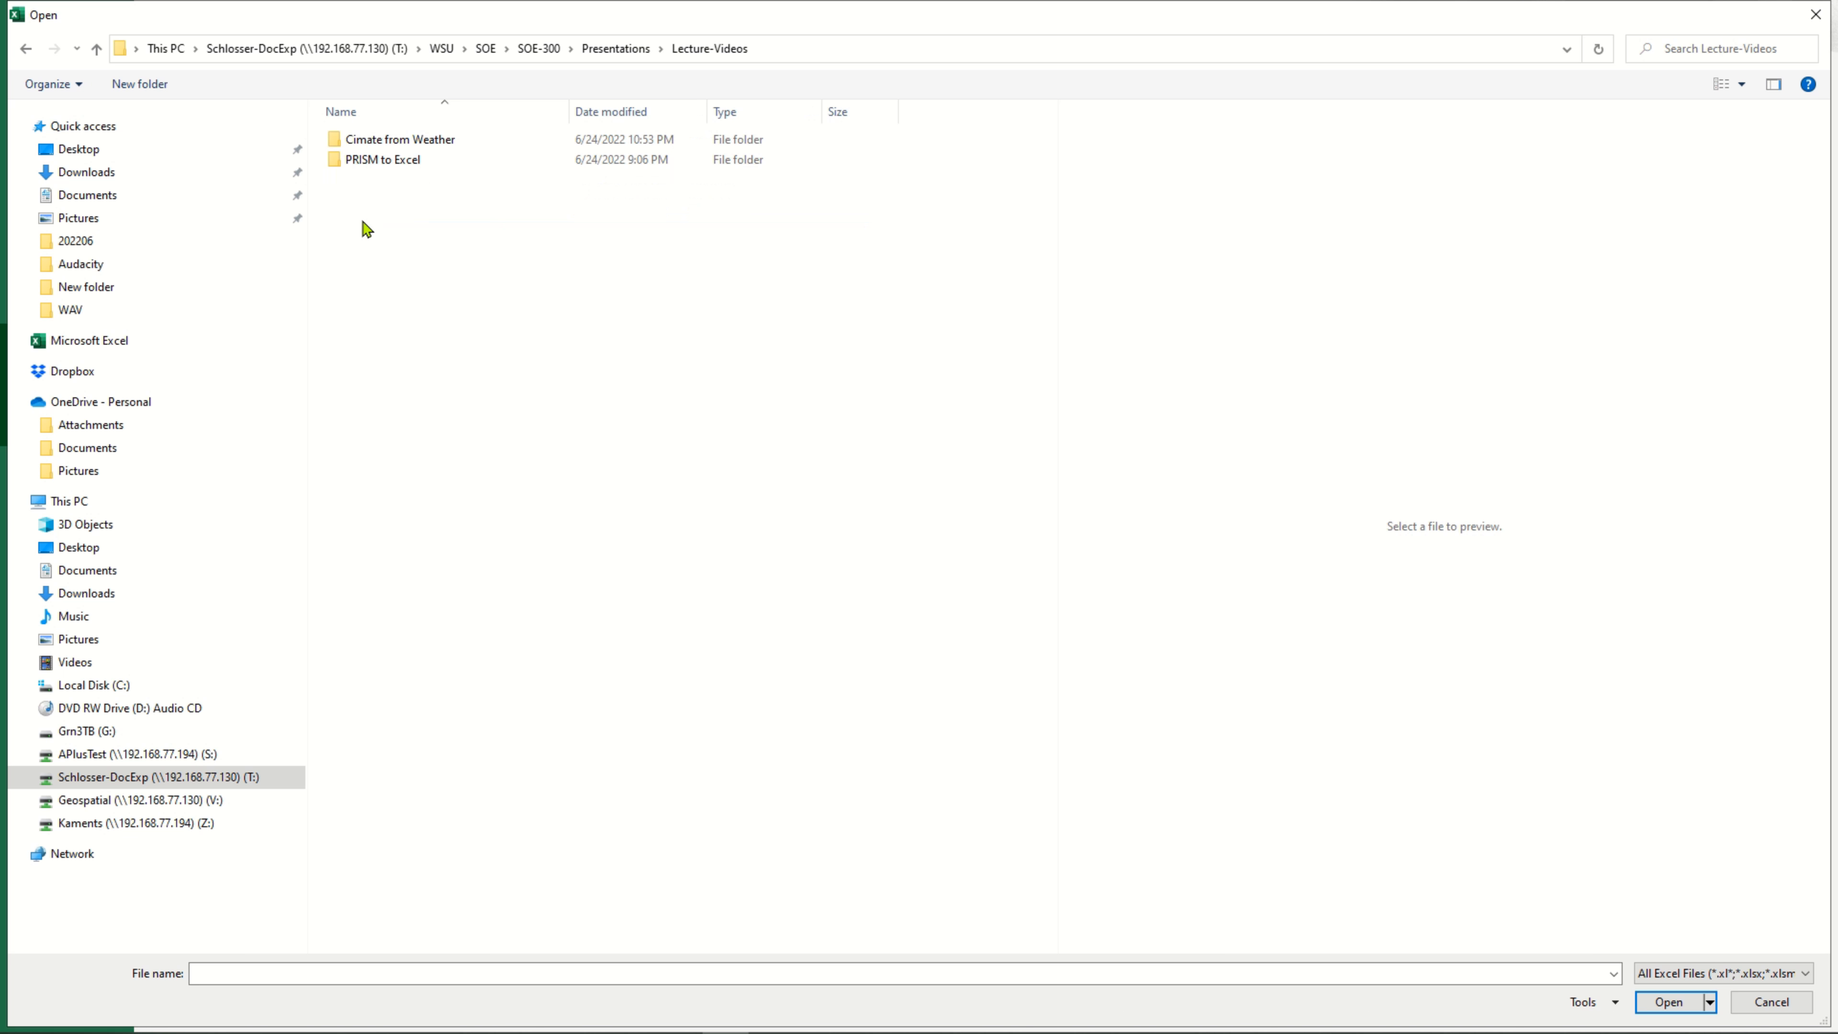
double_click(372, 160)
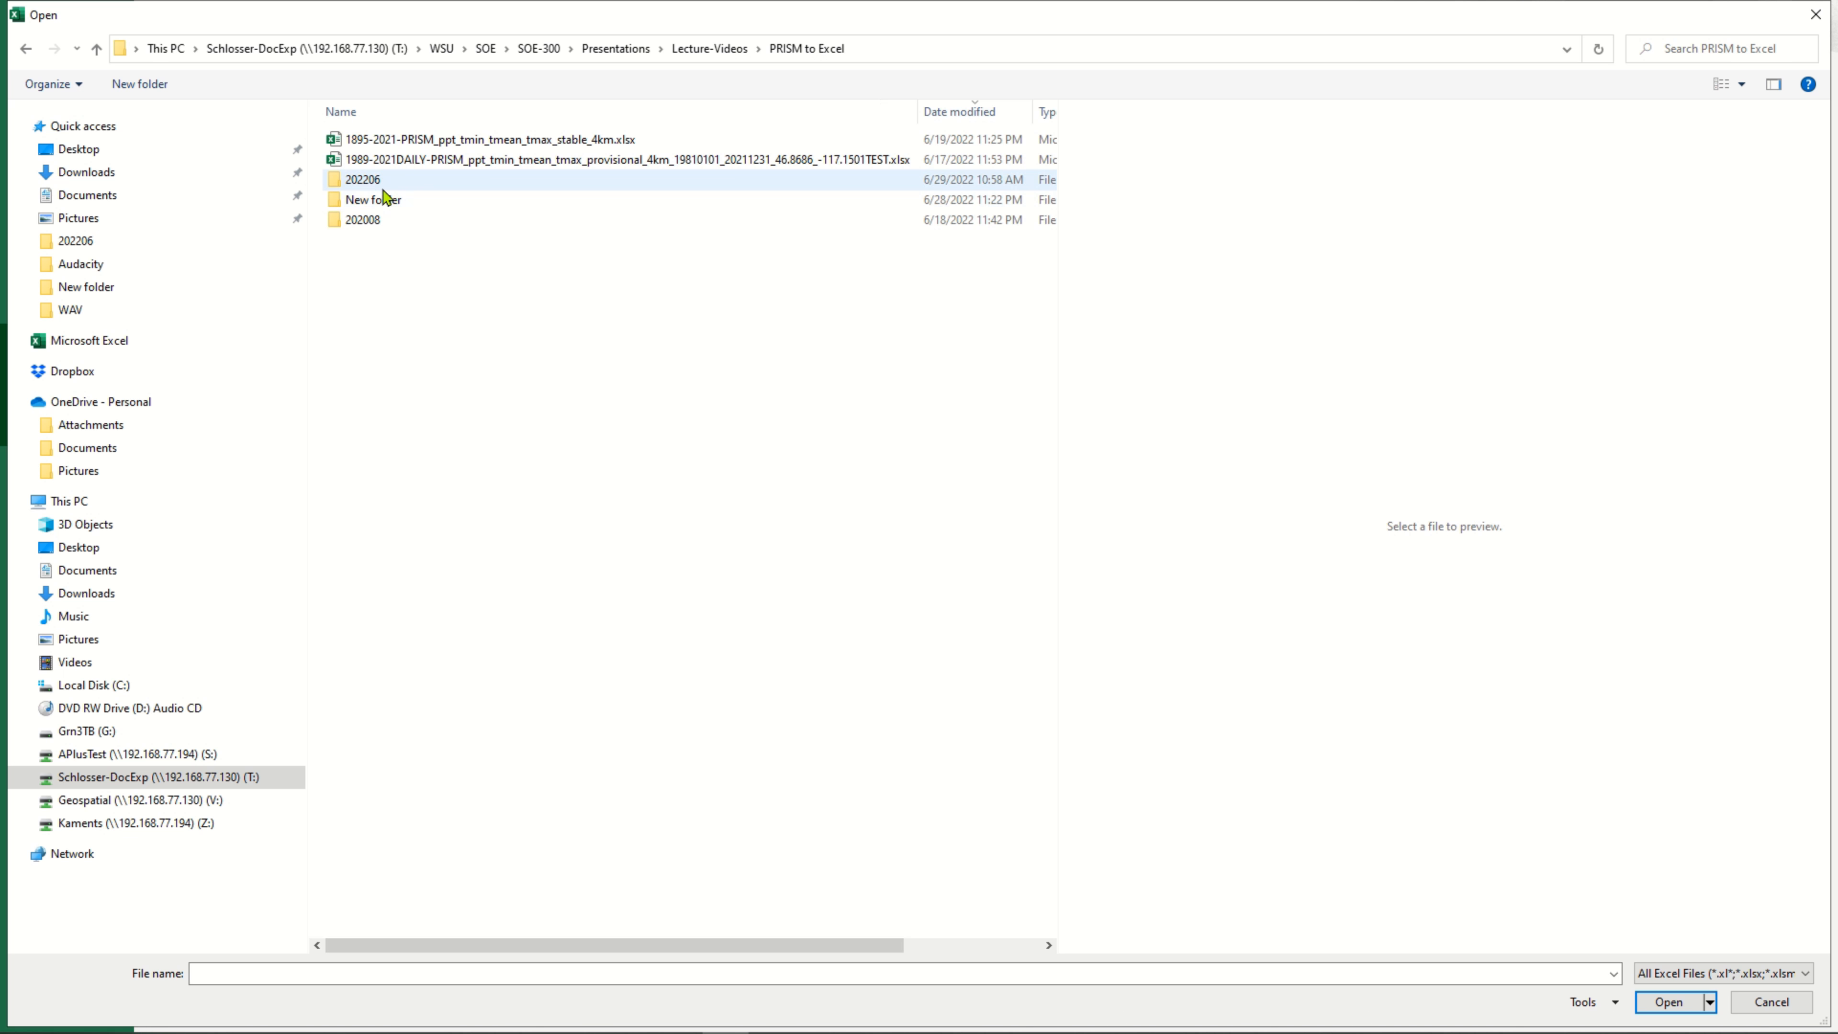
left_click(395, 202)
double_click(394, 202)
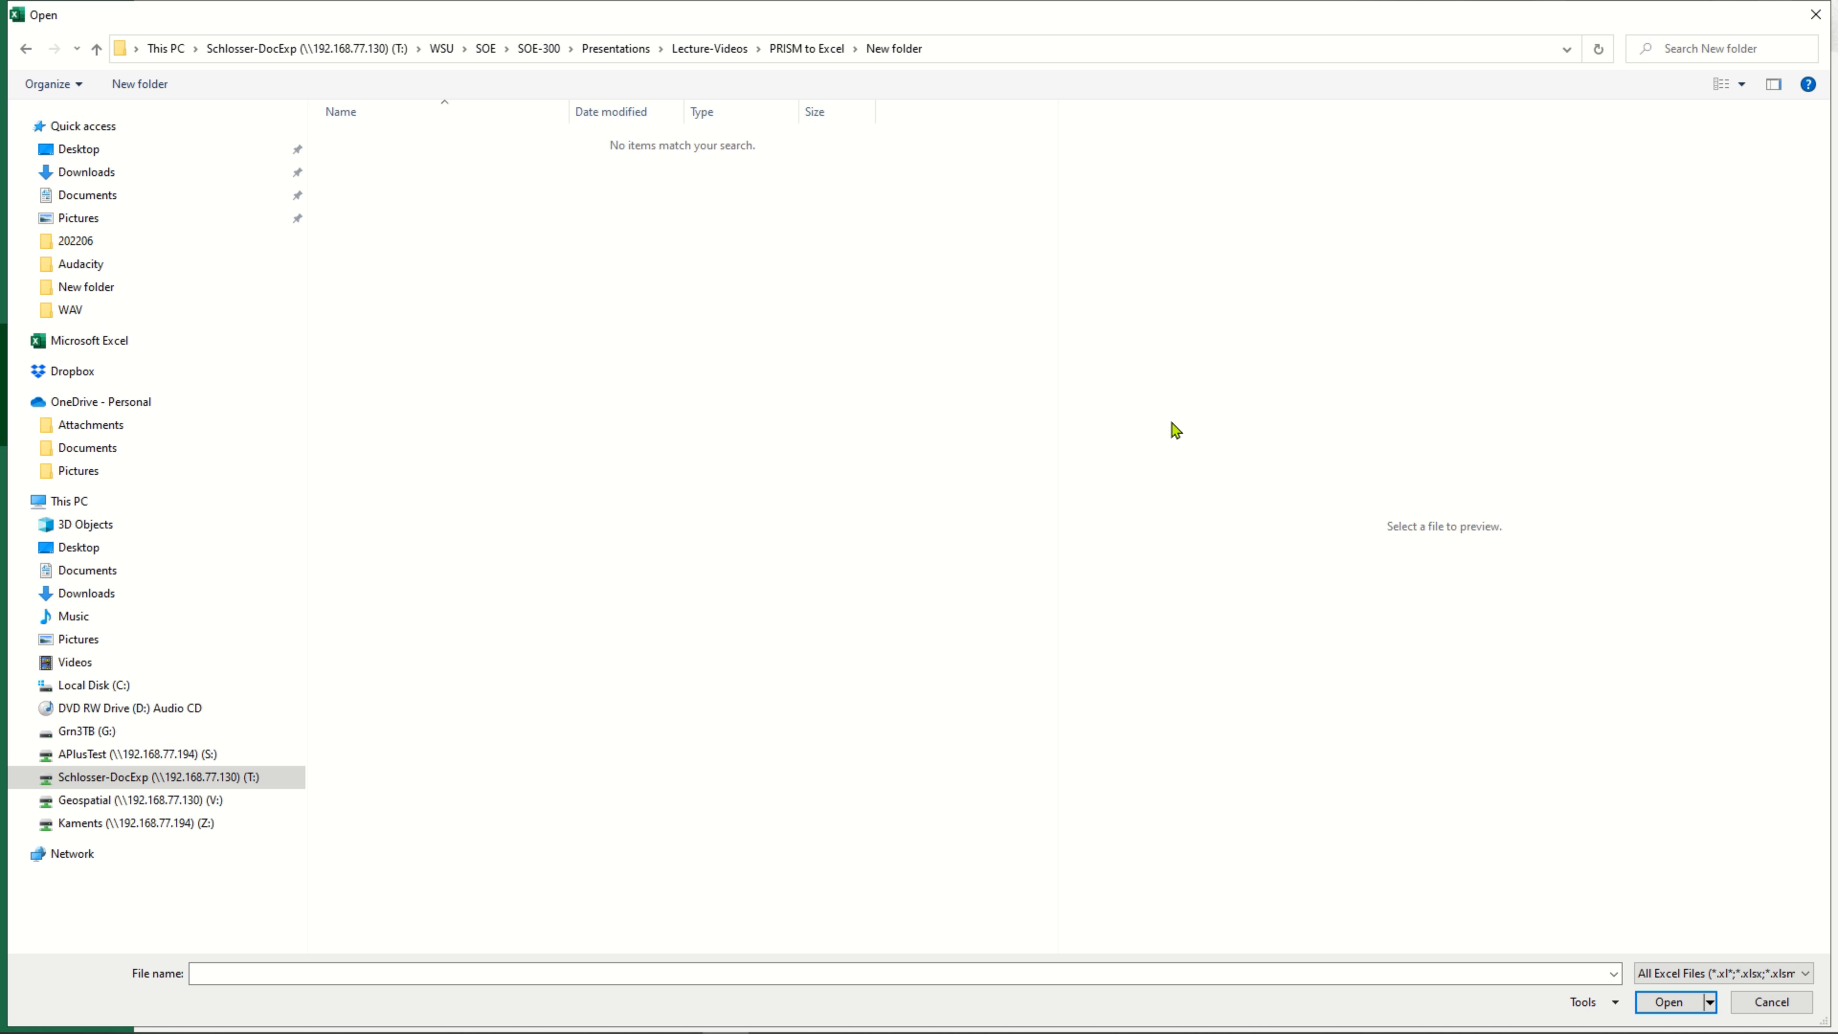
Show all file types in the folder and open PRISM_1895-2021-monthly.csv
left_click(1807, 977)
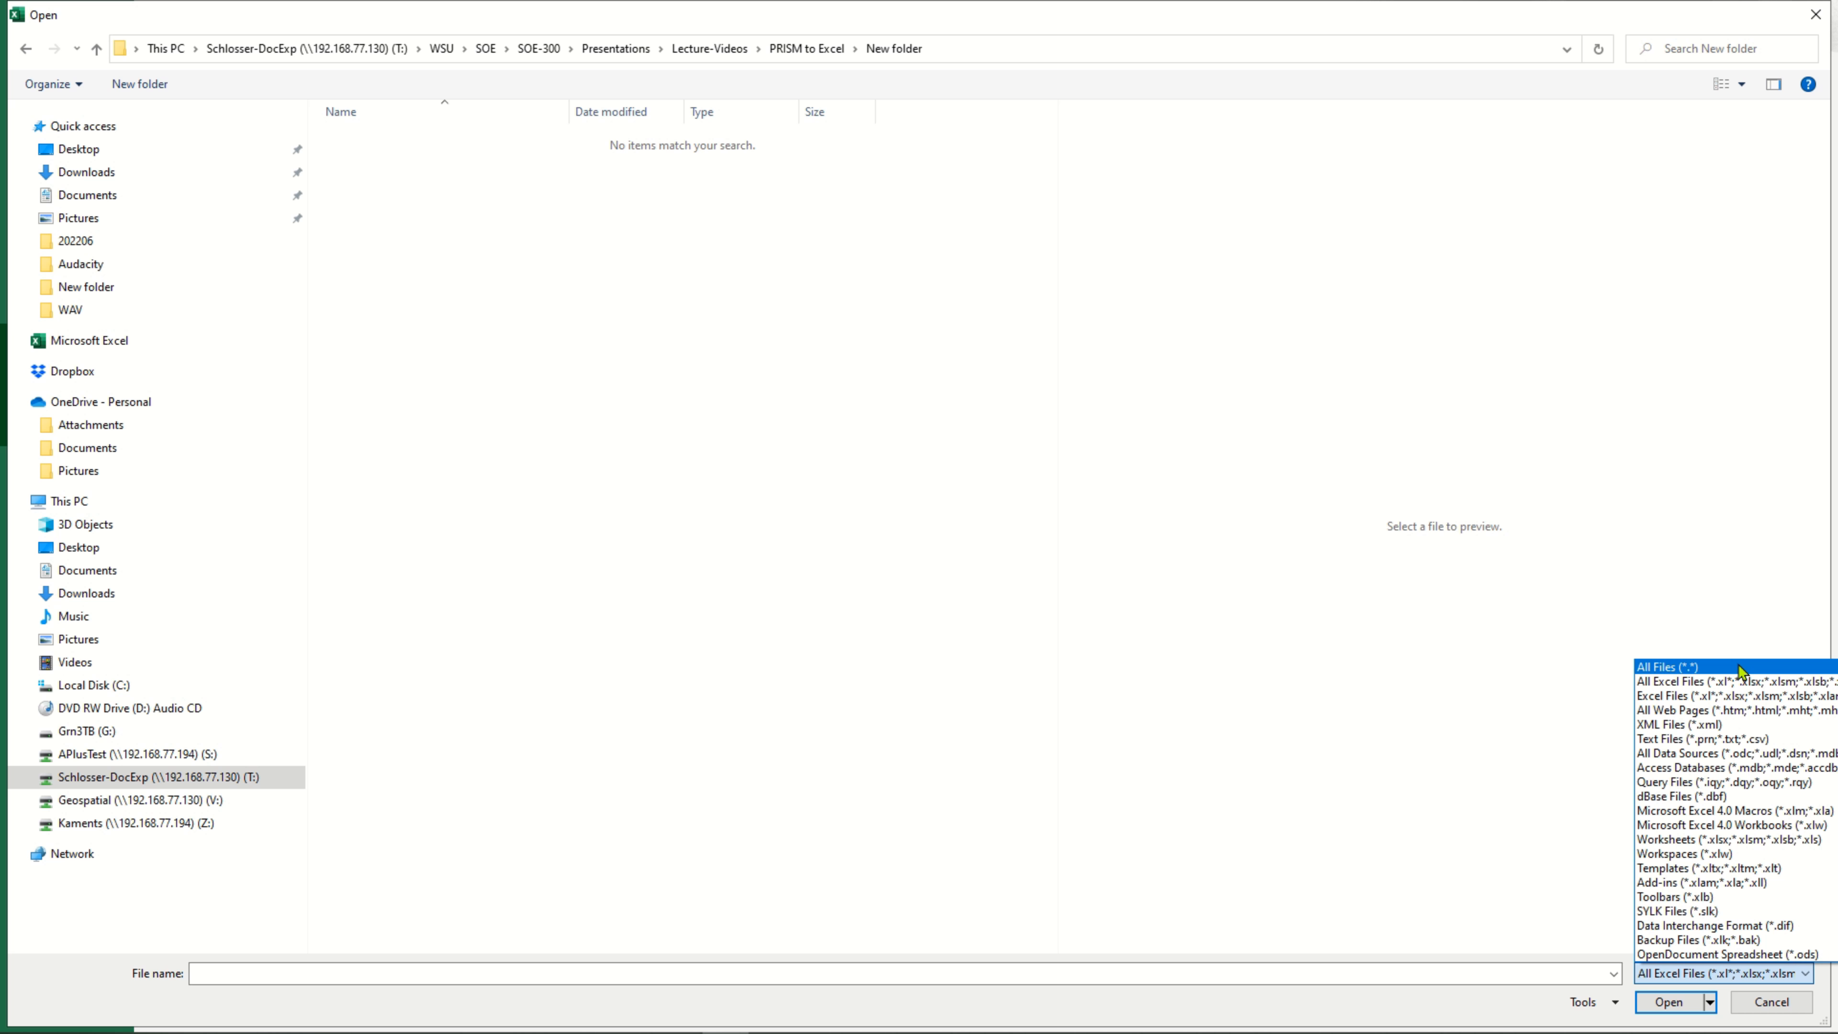
left_click(1739, 664)
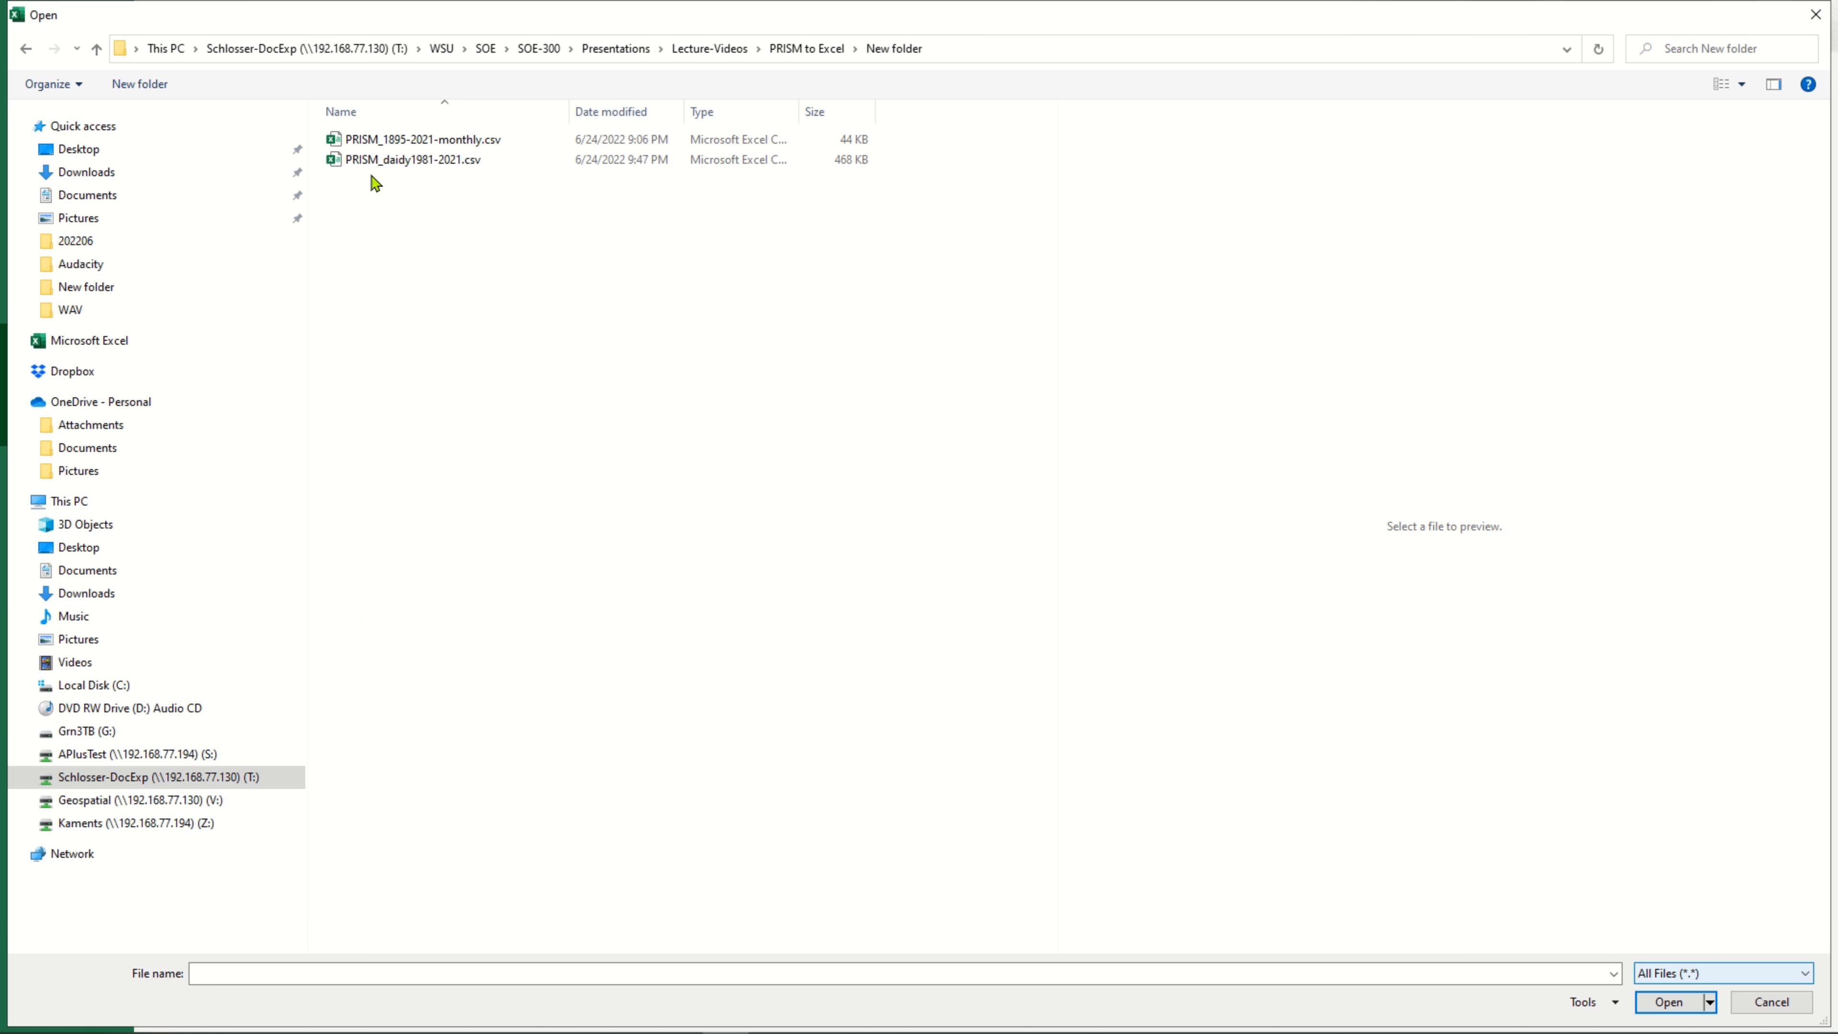
left_click(386, 139)
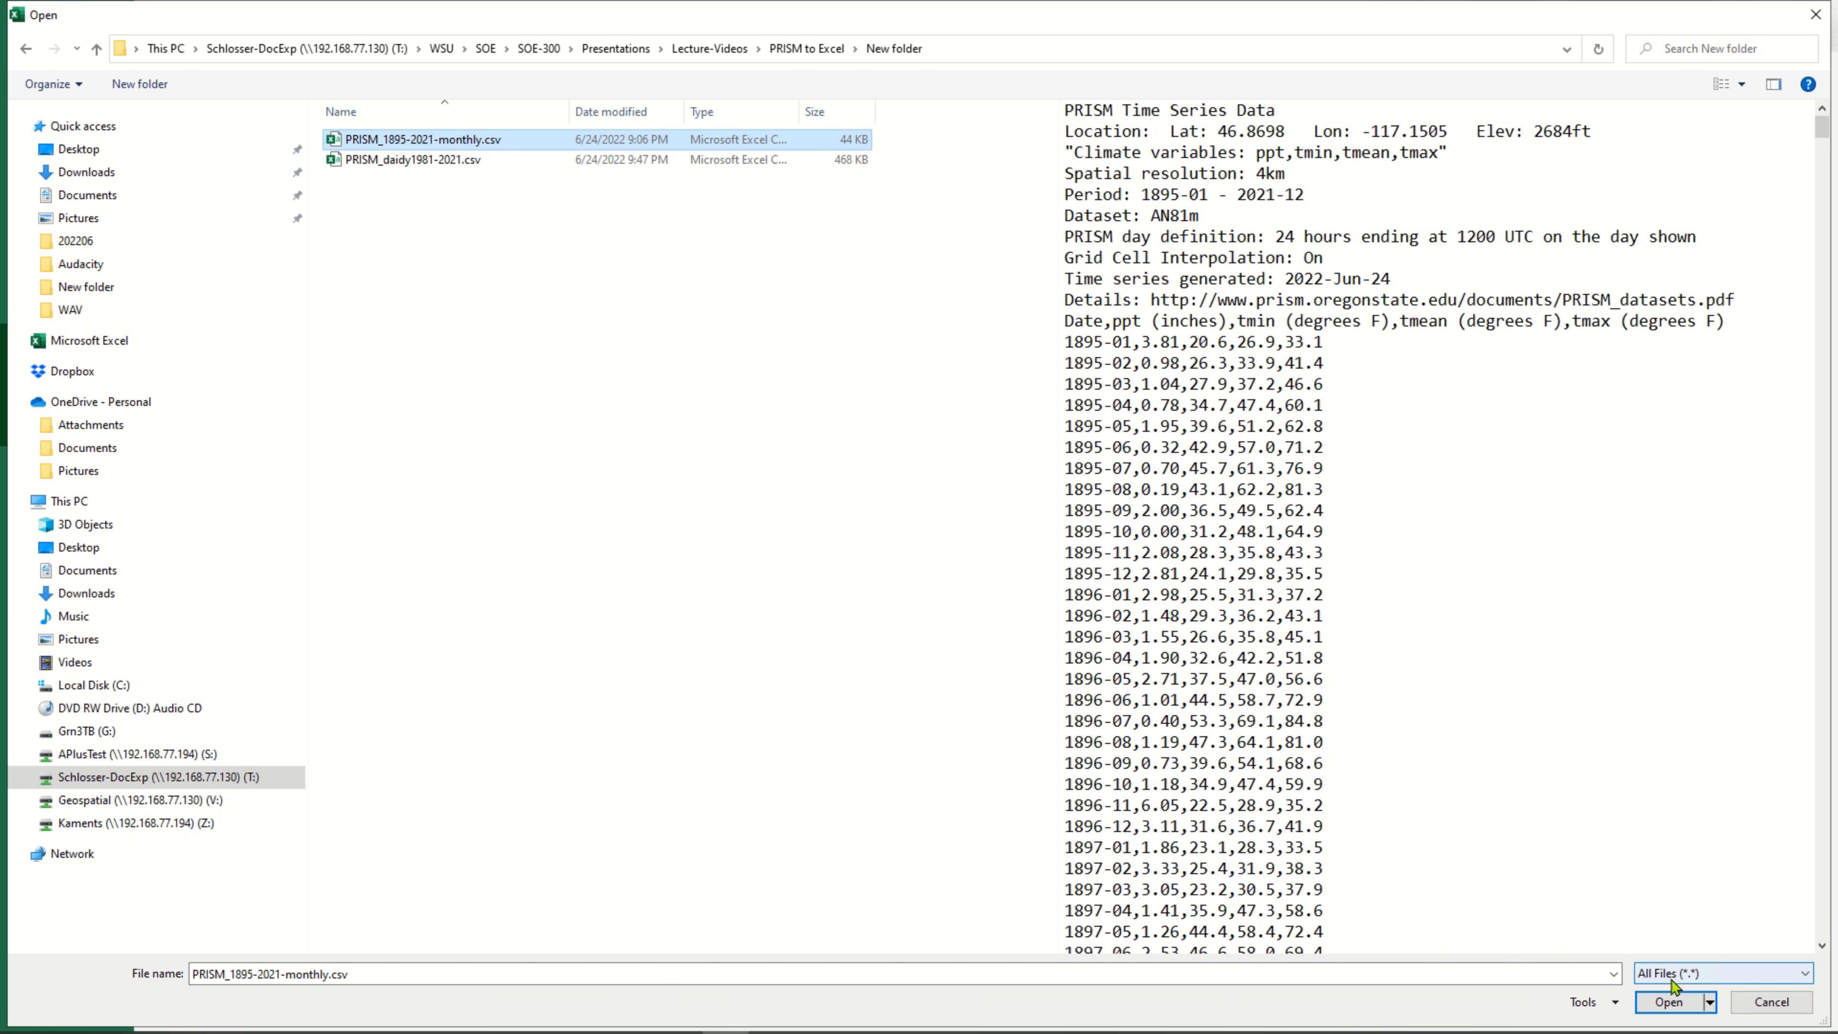
left_click(1672, 1001)
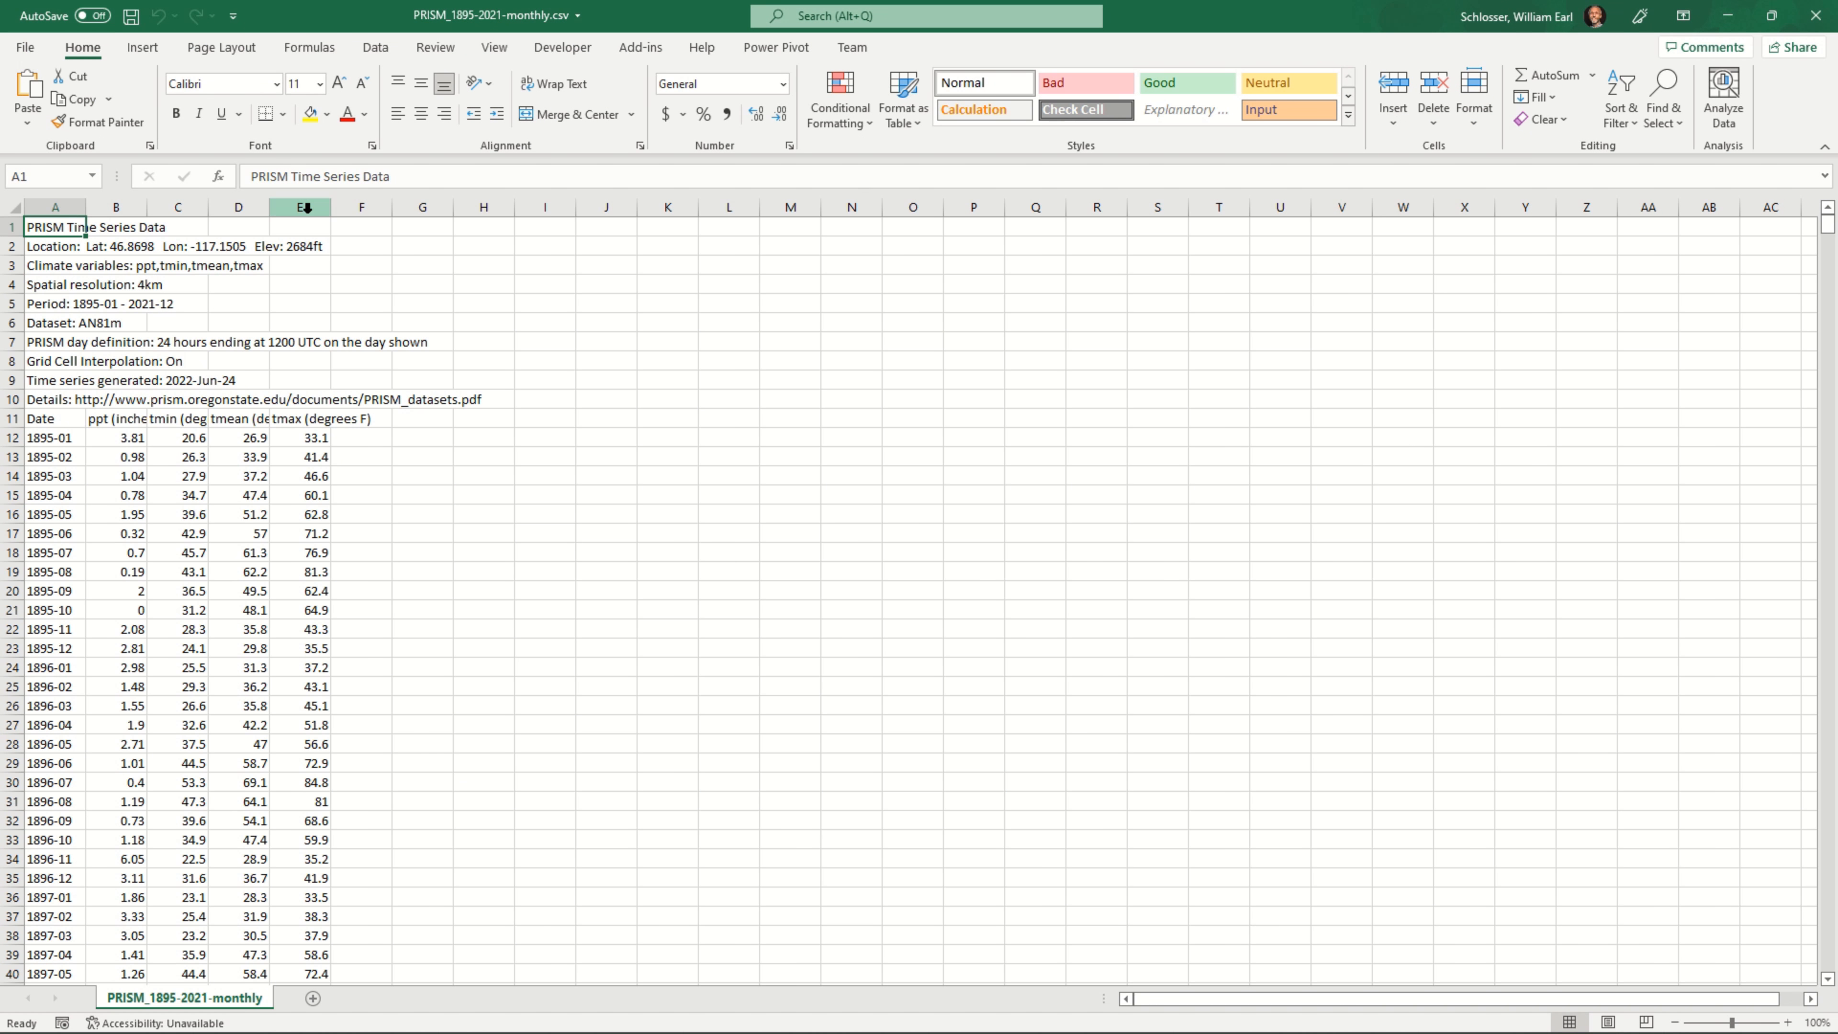
Save a copy of the monthly CSV in the same folder as an Excel Workbook (*.xlsx), keeping the name PRISM_1895-2021-monthly
left_click(26, 47)
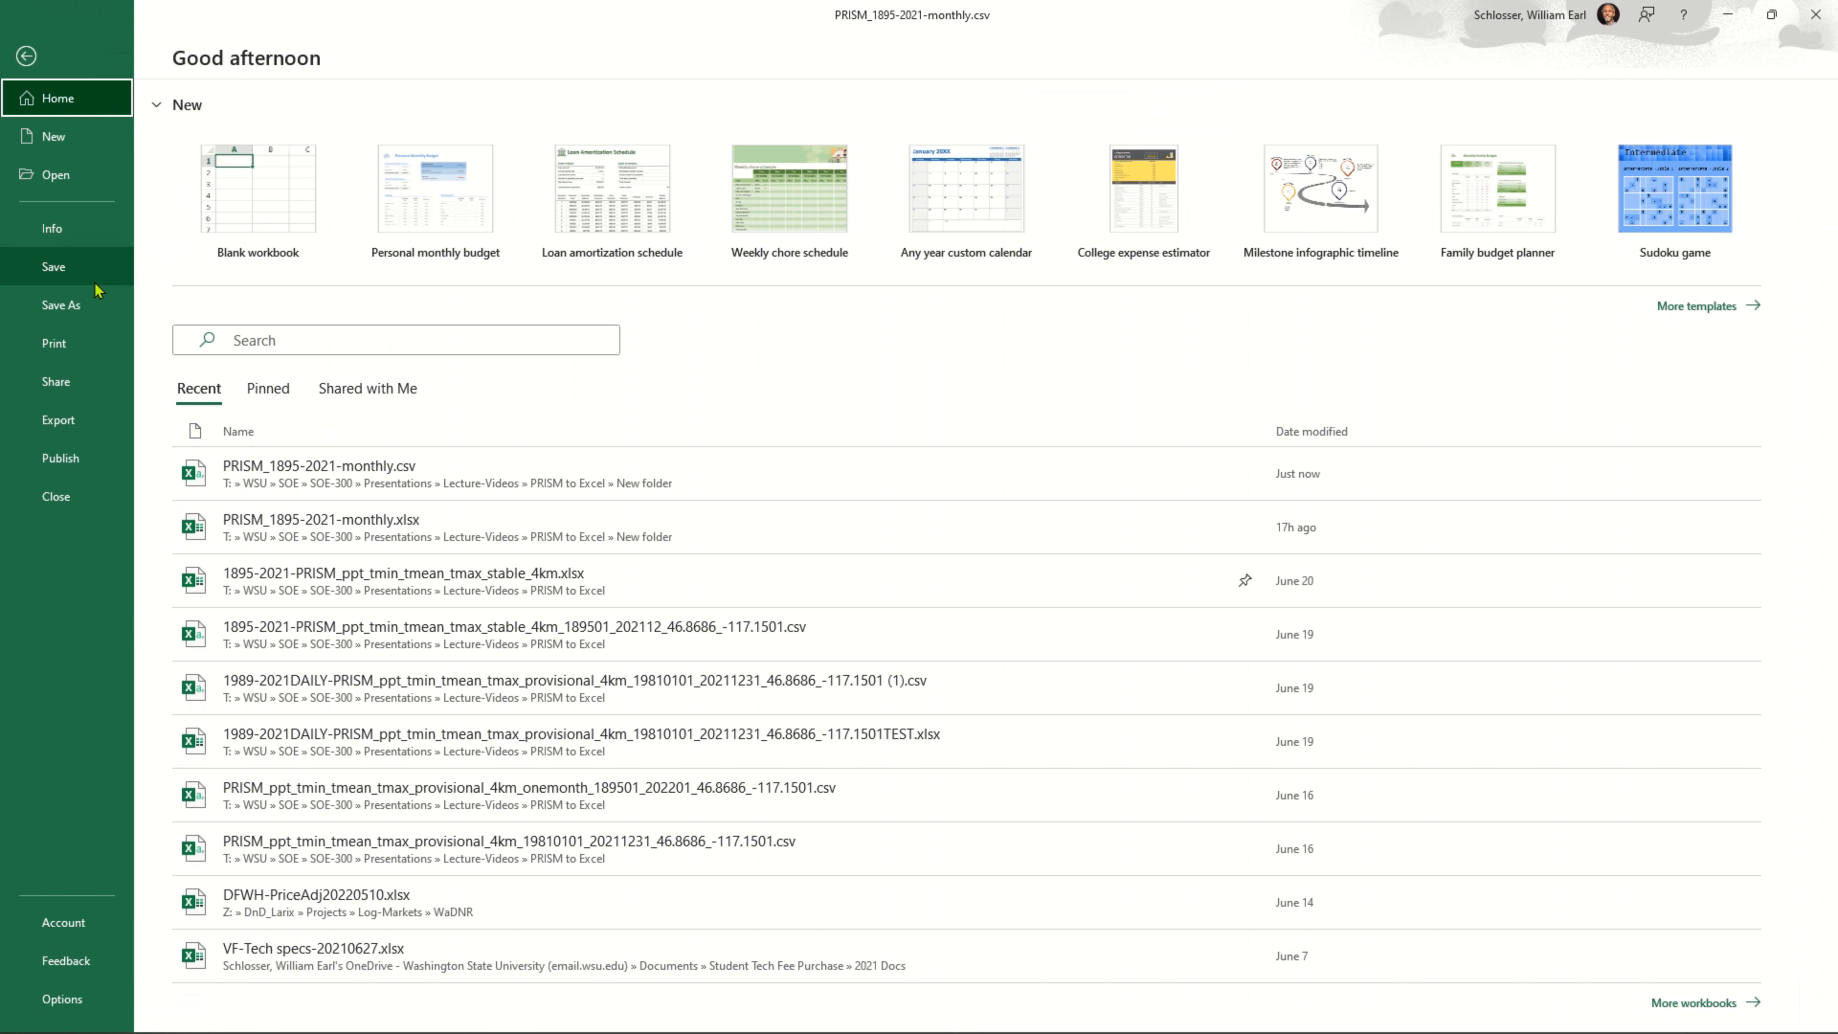
left_click(80, 307)
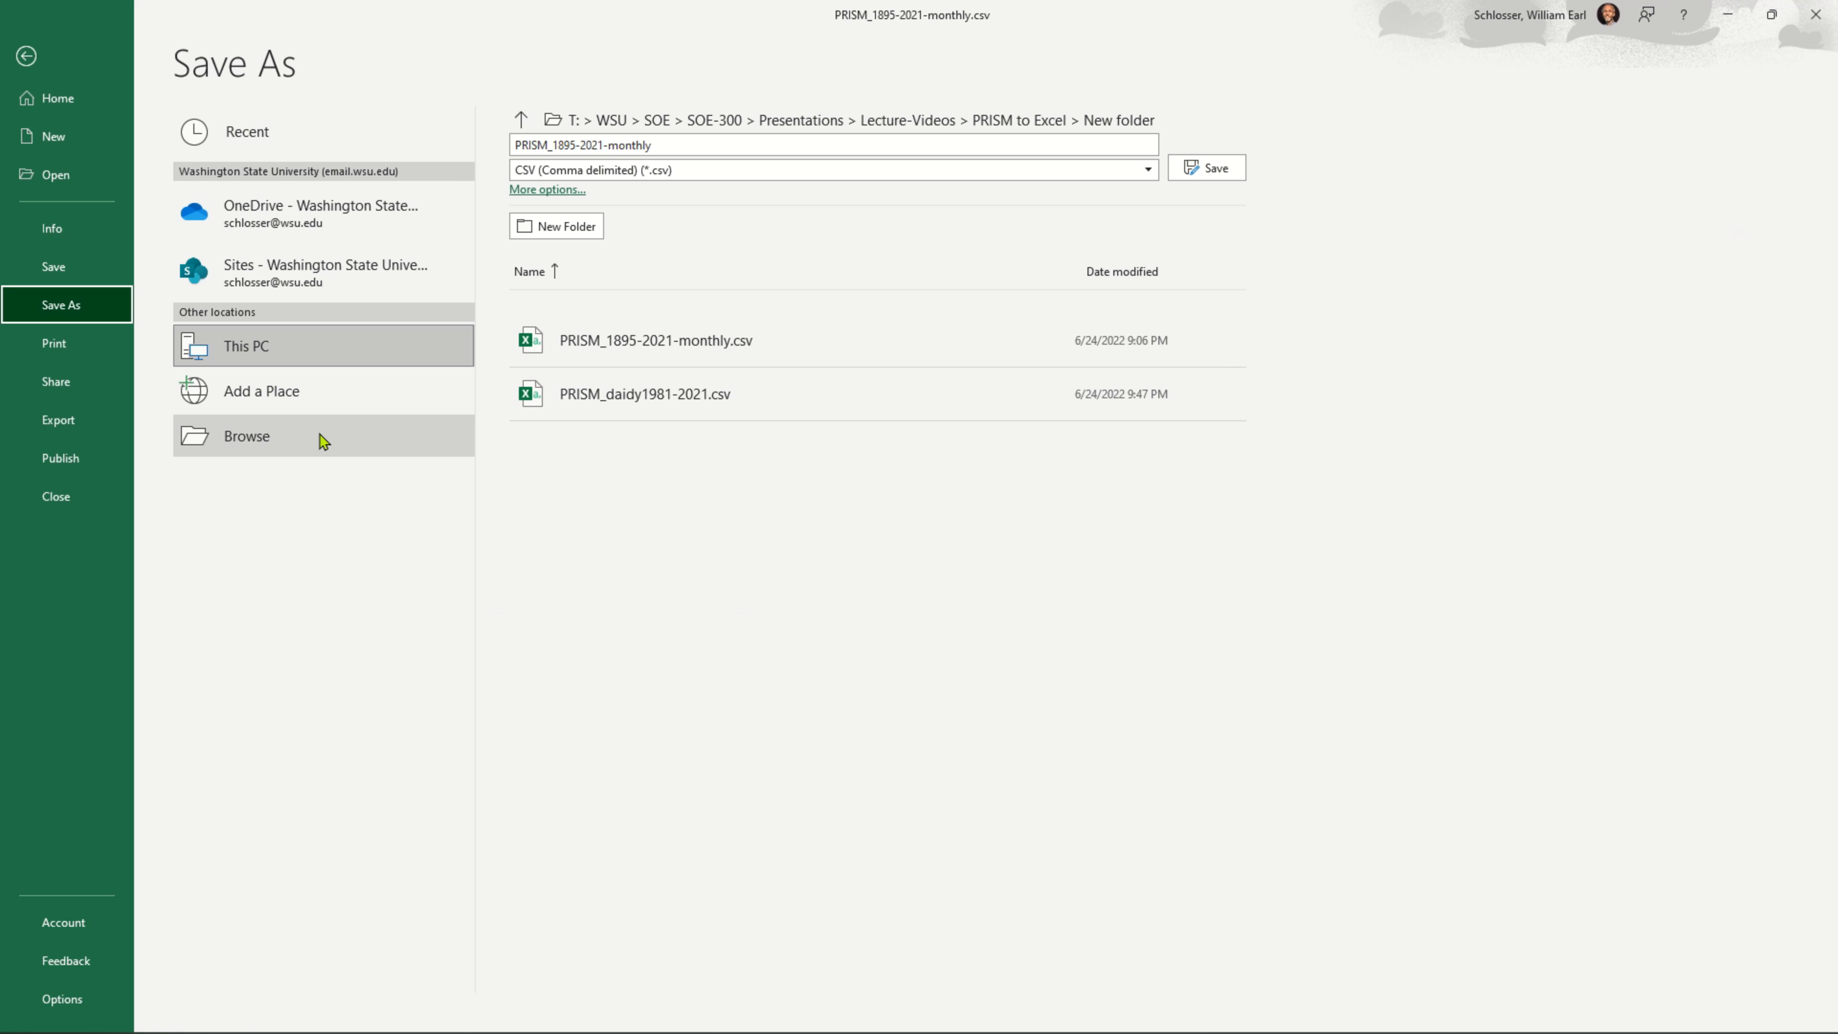
left_click(745, 171)
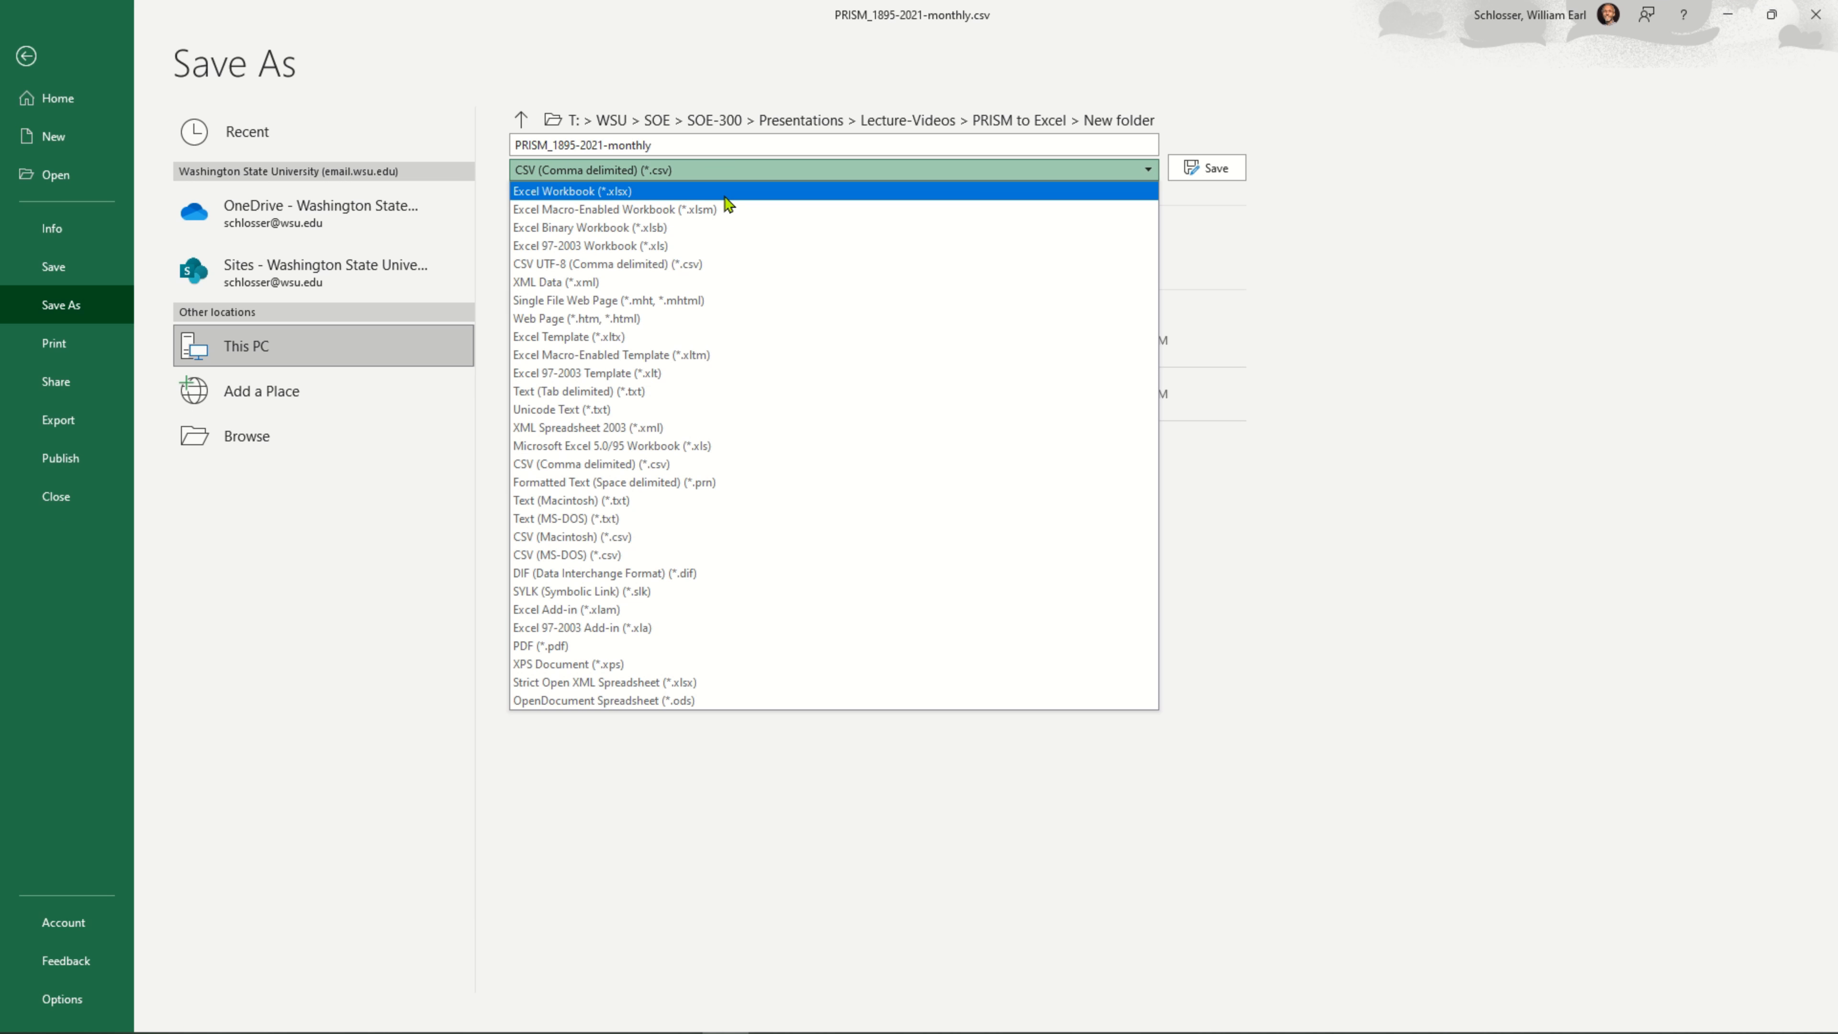
left_click(726, 192)
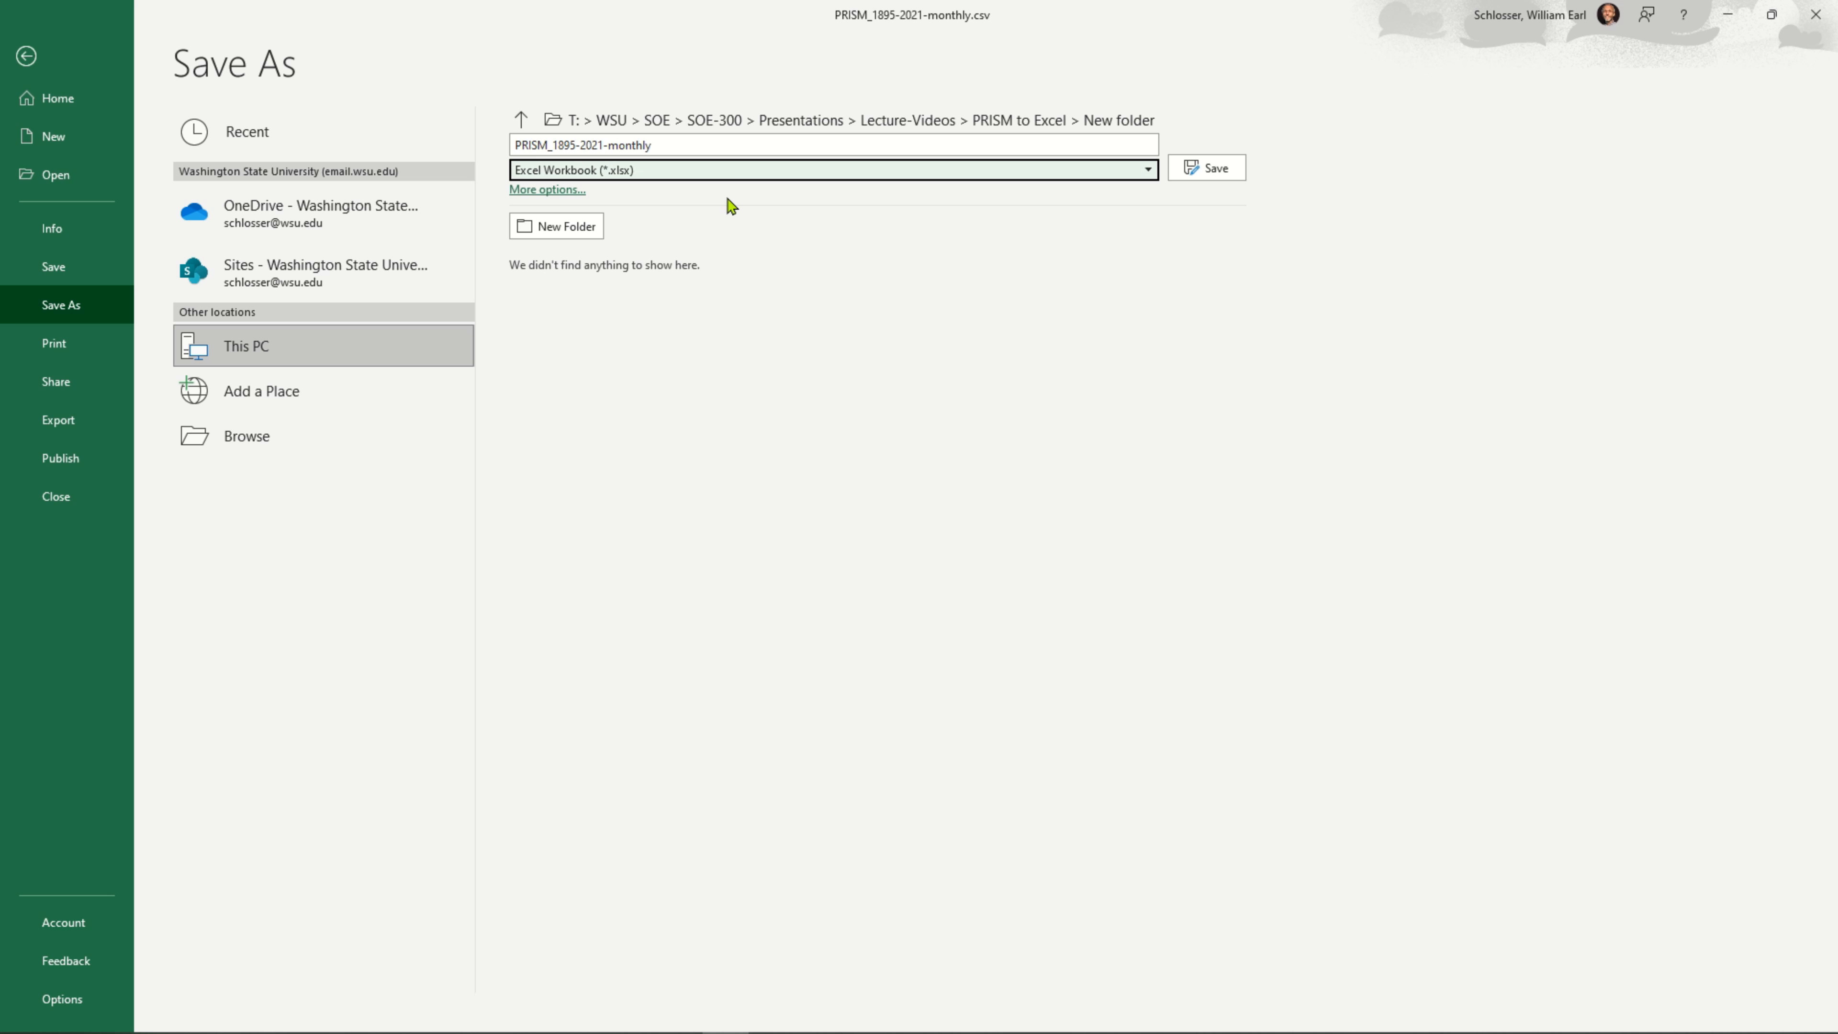
left_click(1213, 168)
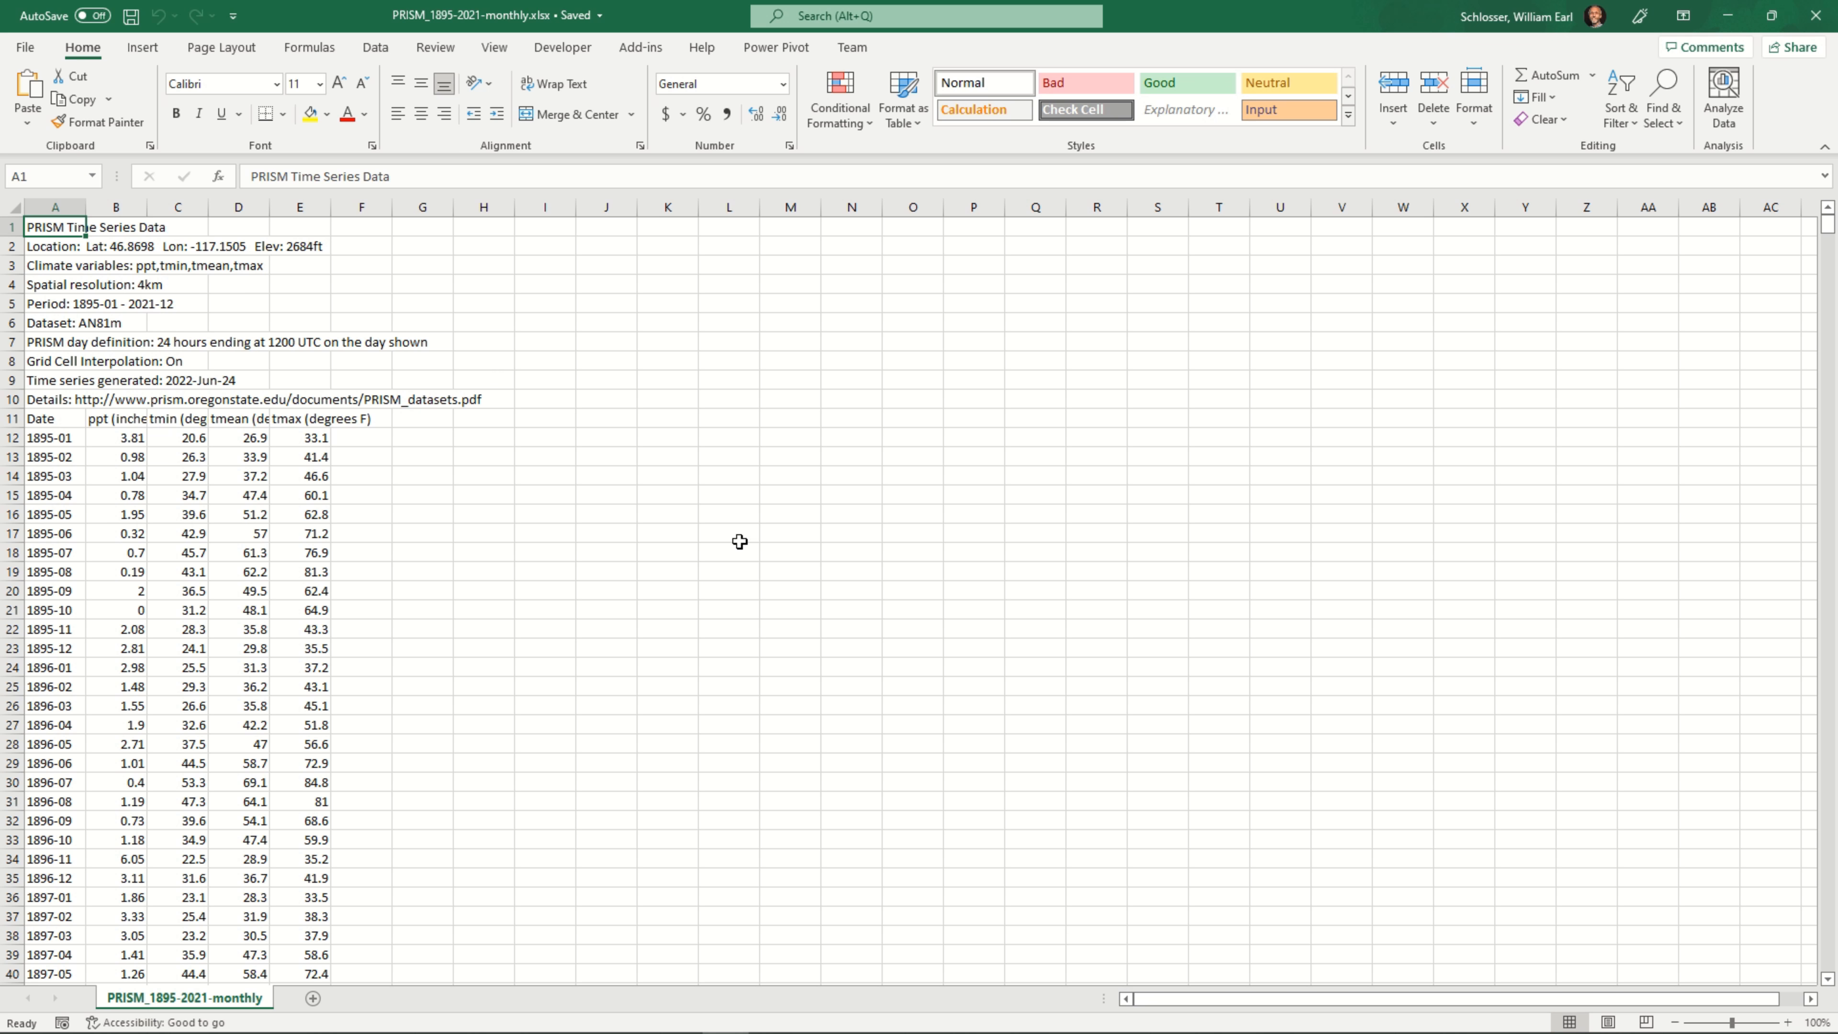
Look through the monthly records, return to the top of the sheet, select cell E1 and enlarge the view to 110%
scroll(566, 583, "down", 5)
scroll(564, 593, "down", 20)
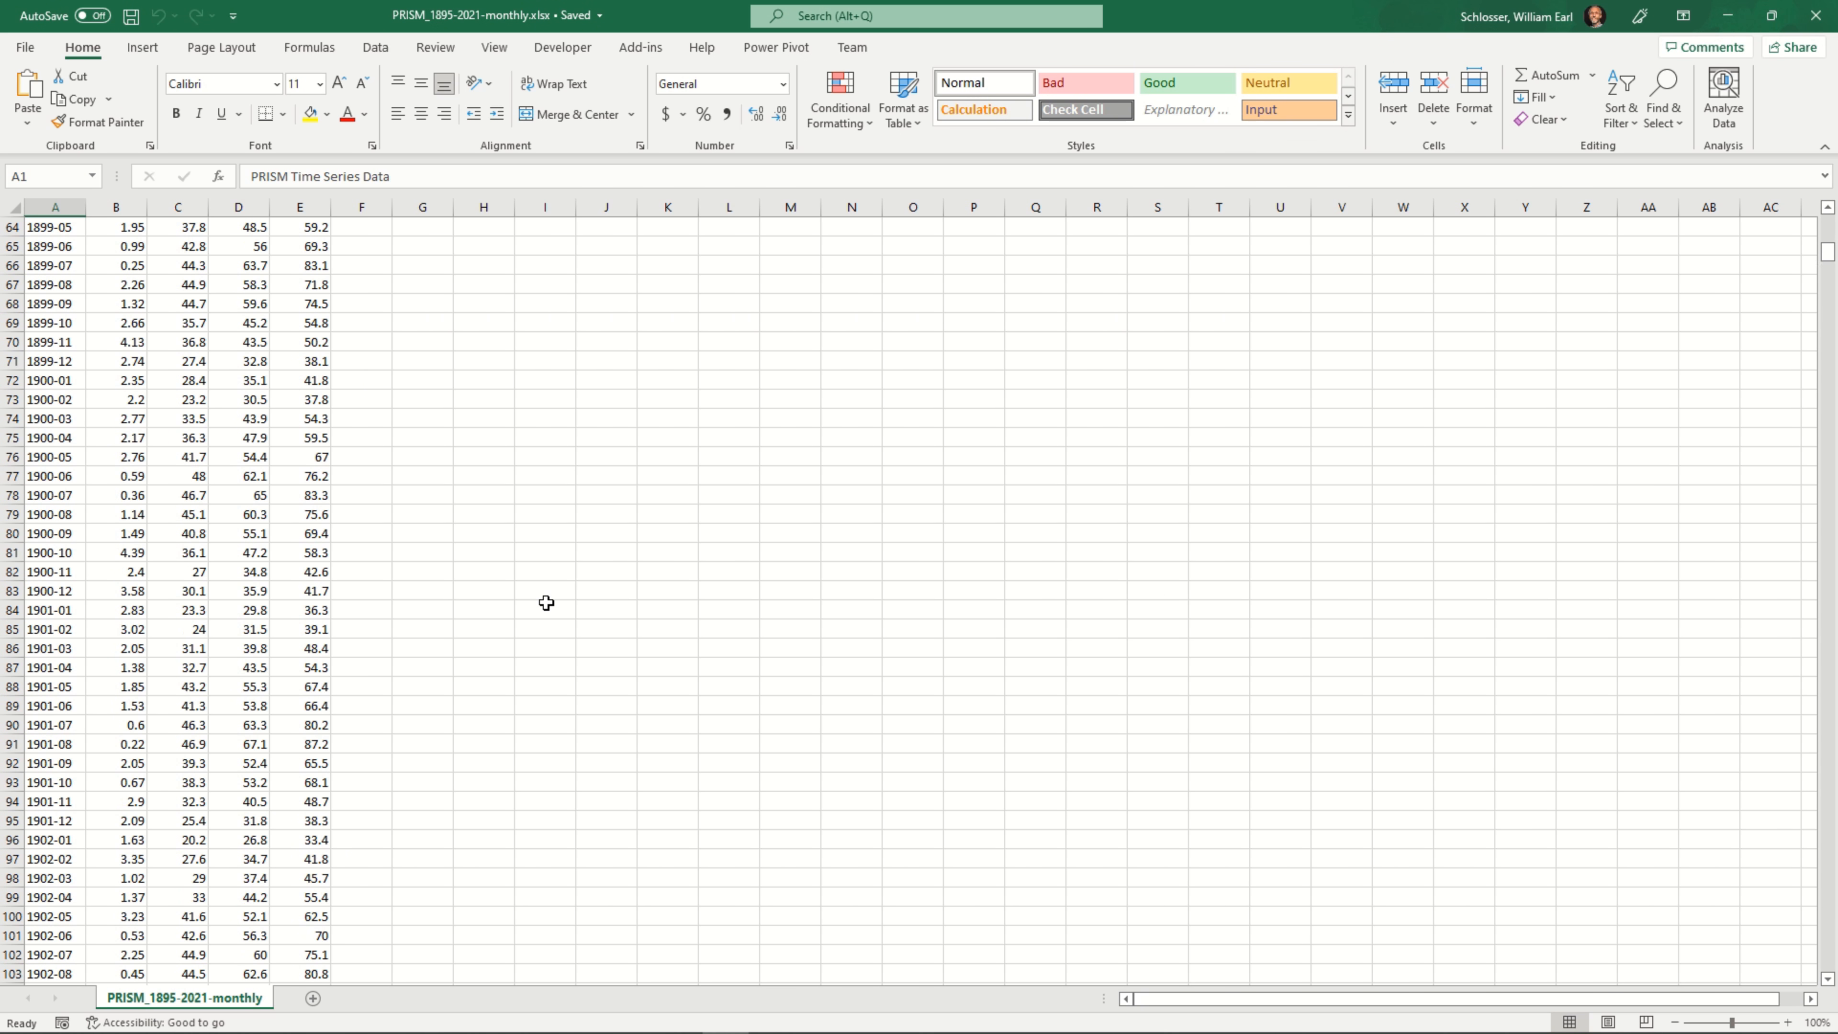
scroll(539, 731, "down", 20)
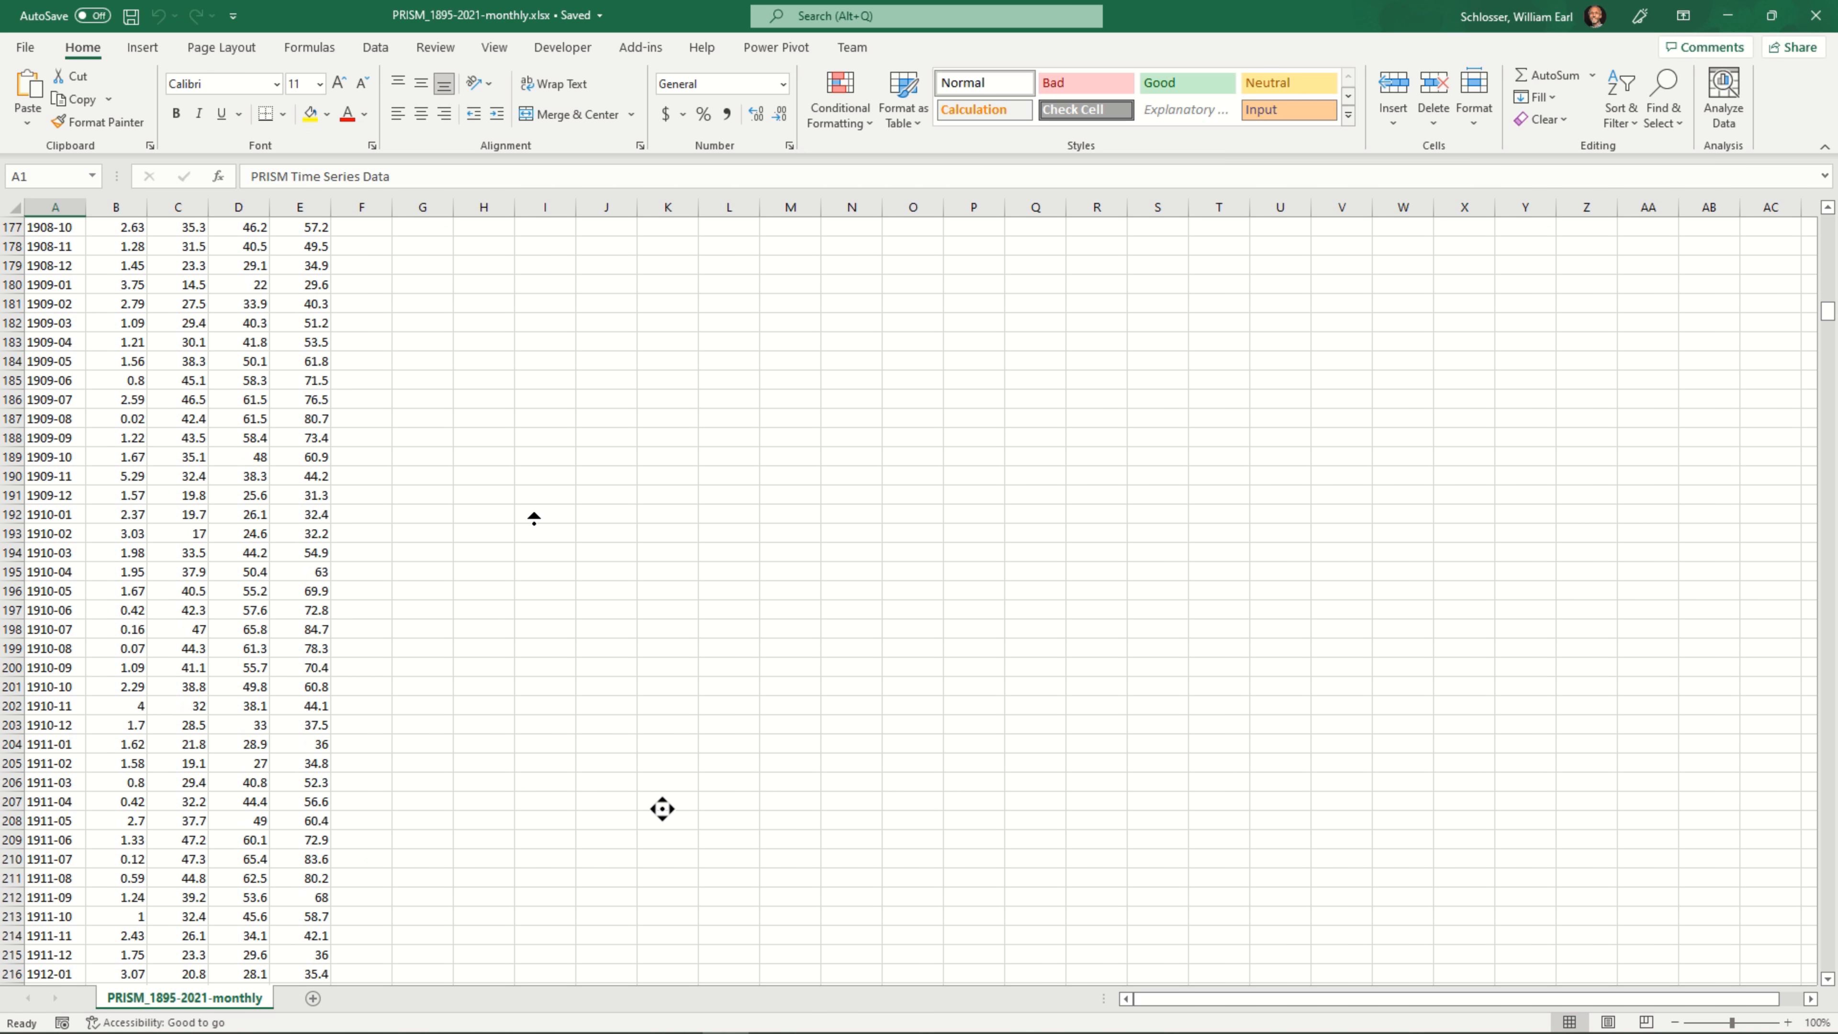
key("ctrl+Home")
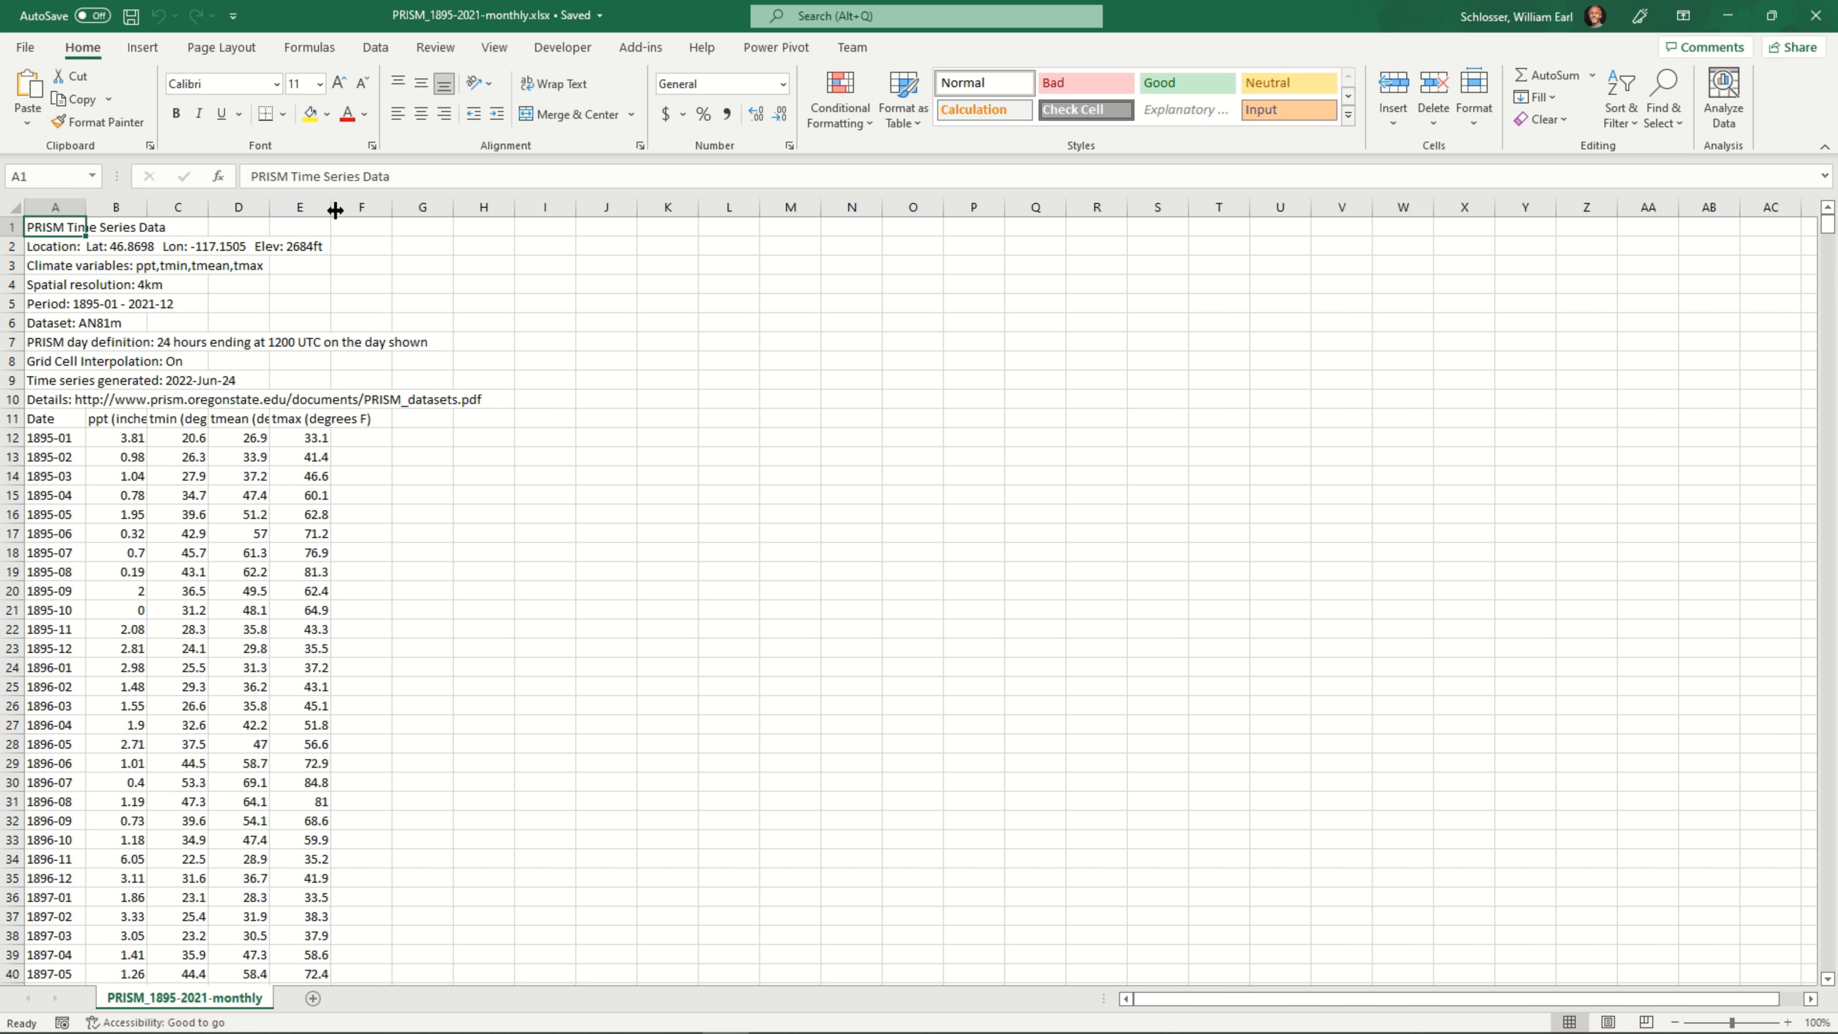
left_click(305, 223)
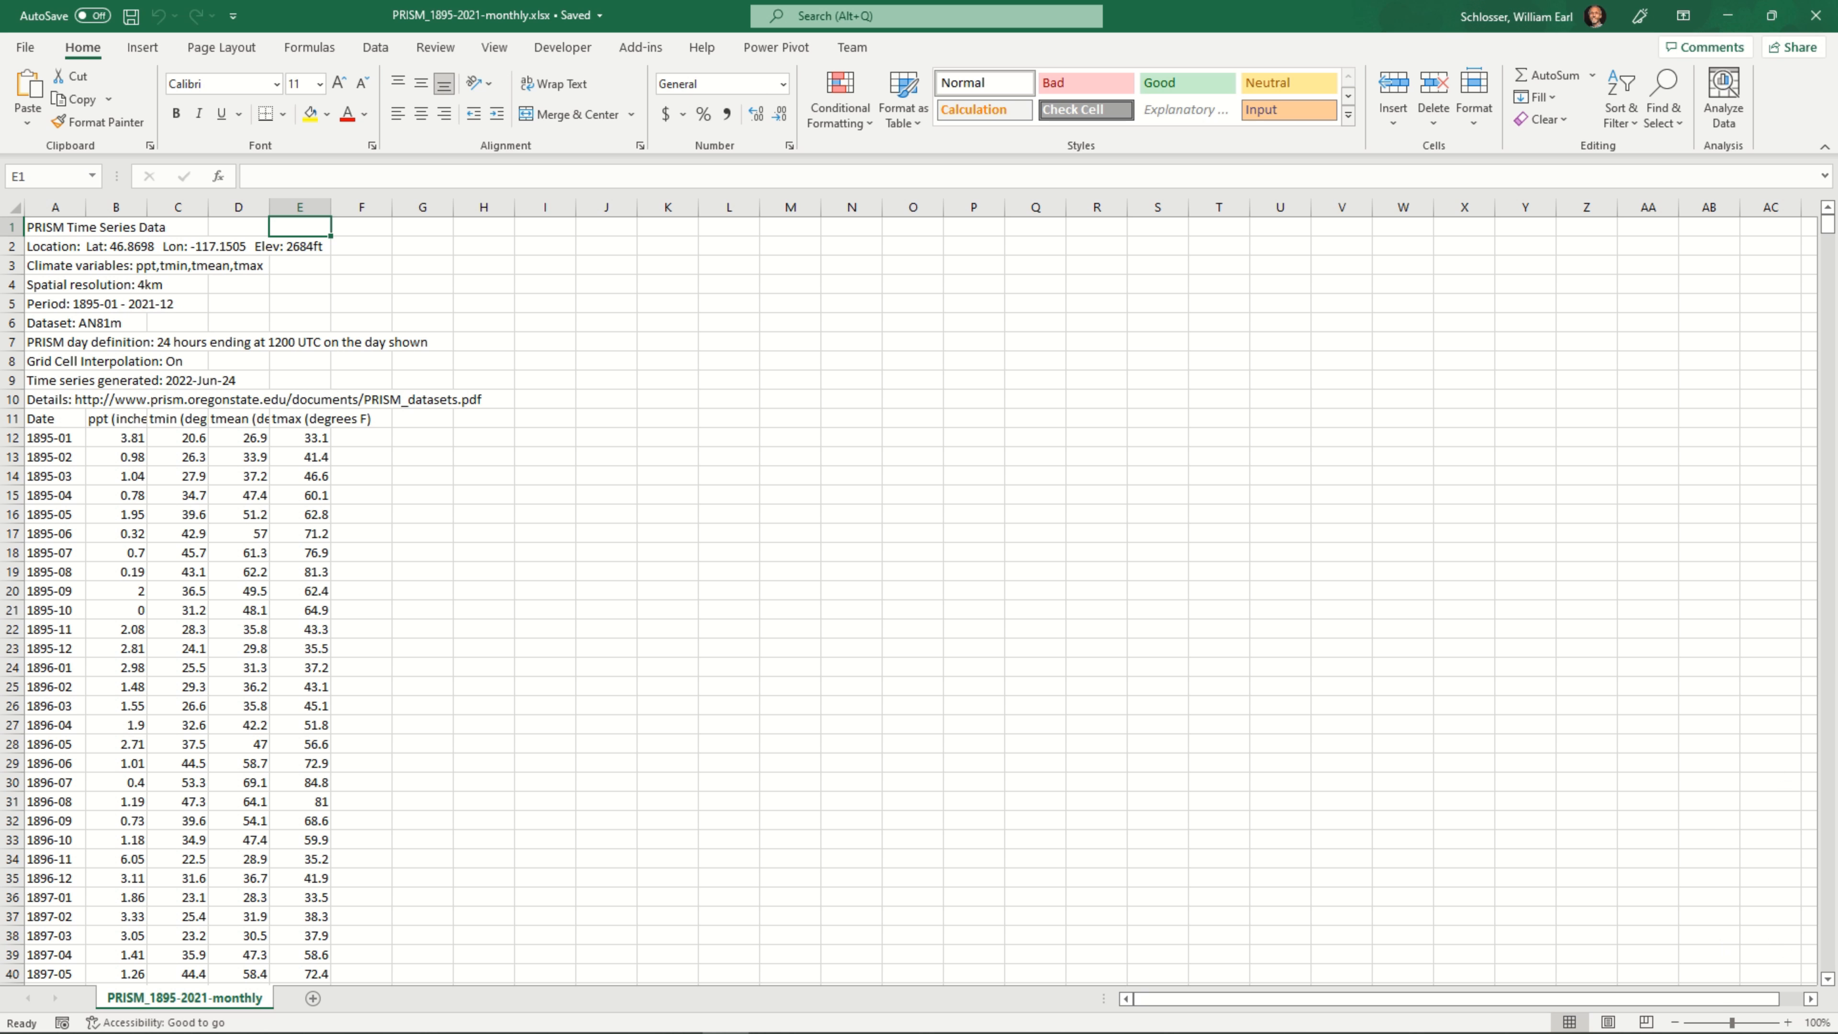
left_click(1787, 1022)
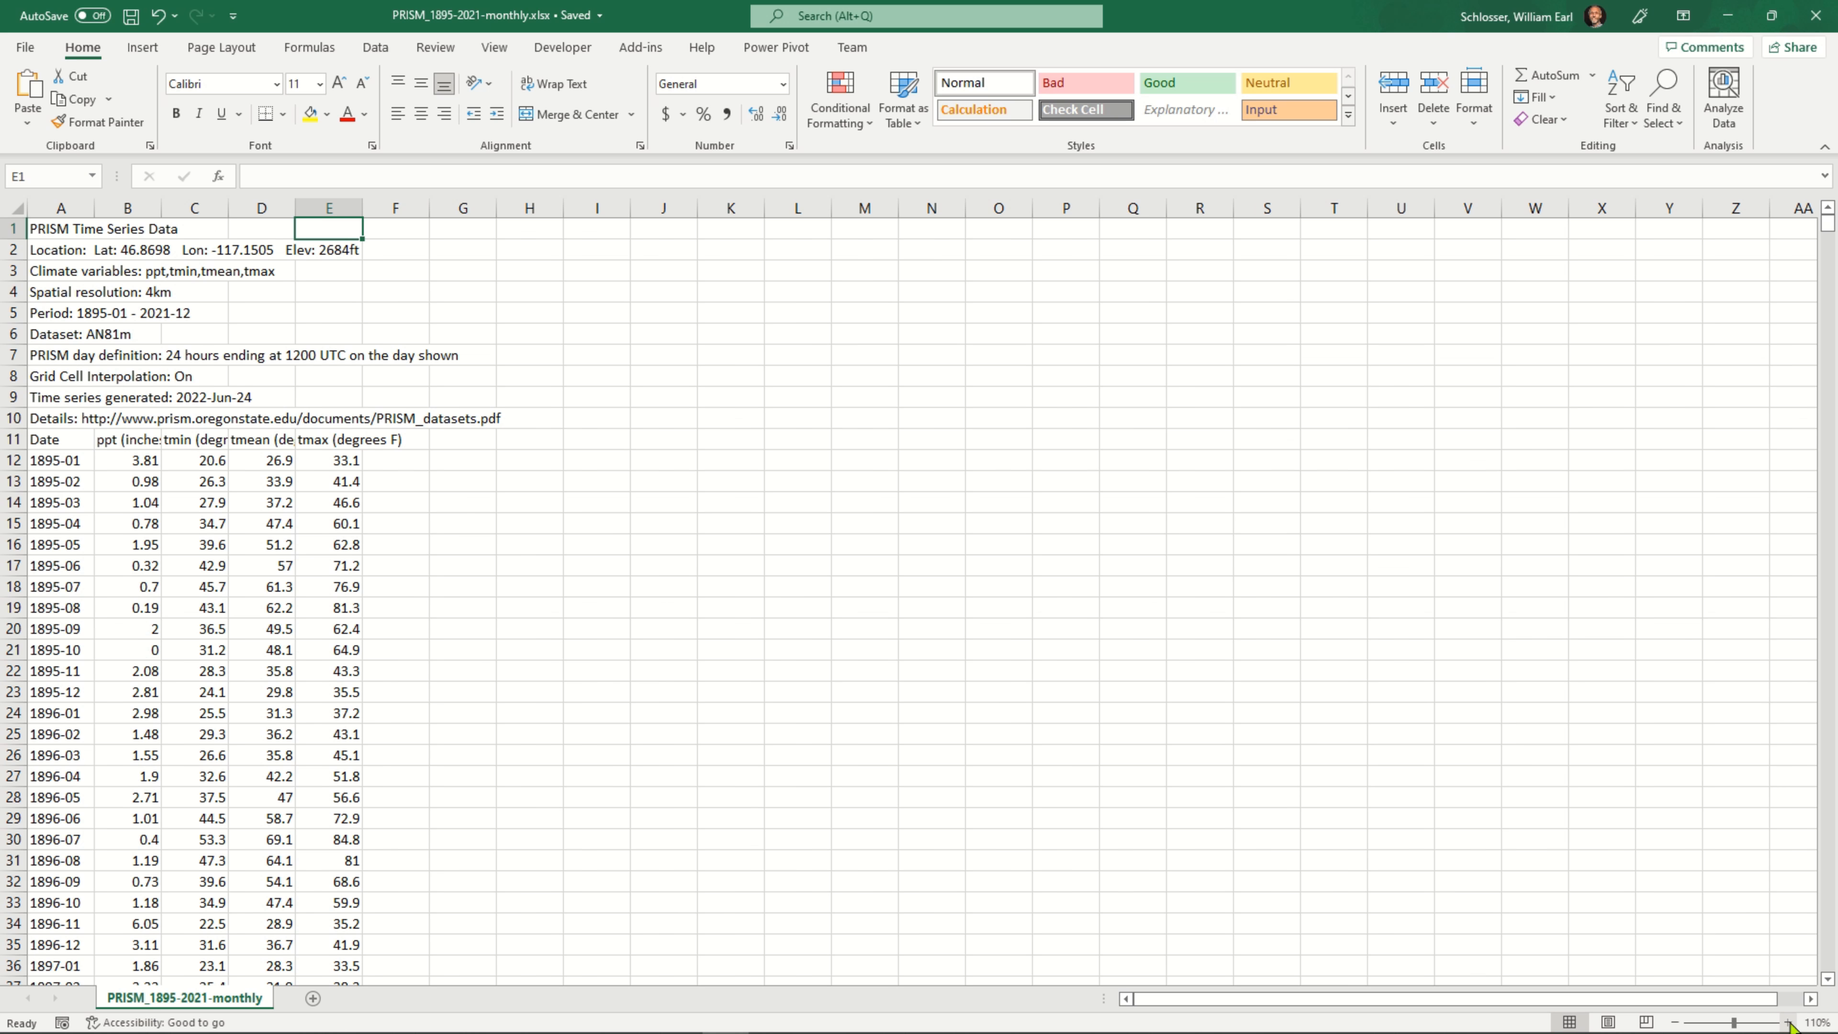
Auto-fit the widths of all columns to their contents, and narrow column A back to about the width of its dates
left_click(1788, 1022)
left_click(1789, 1022)
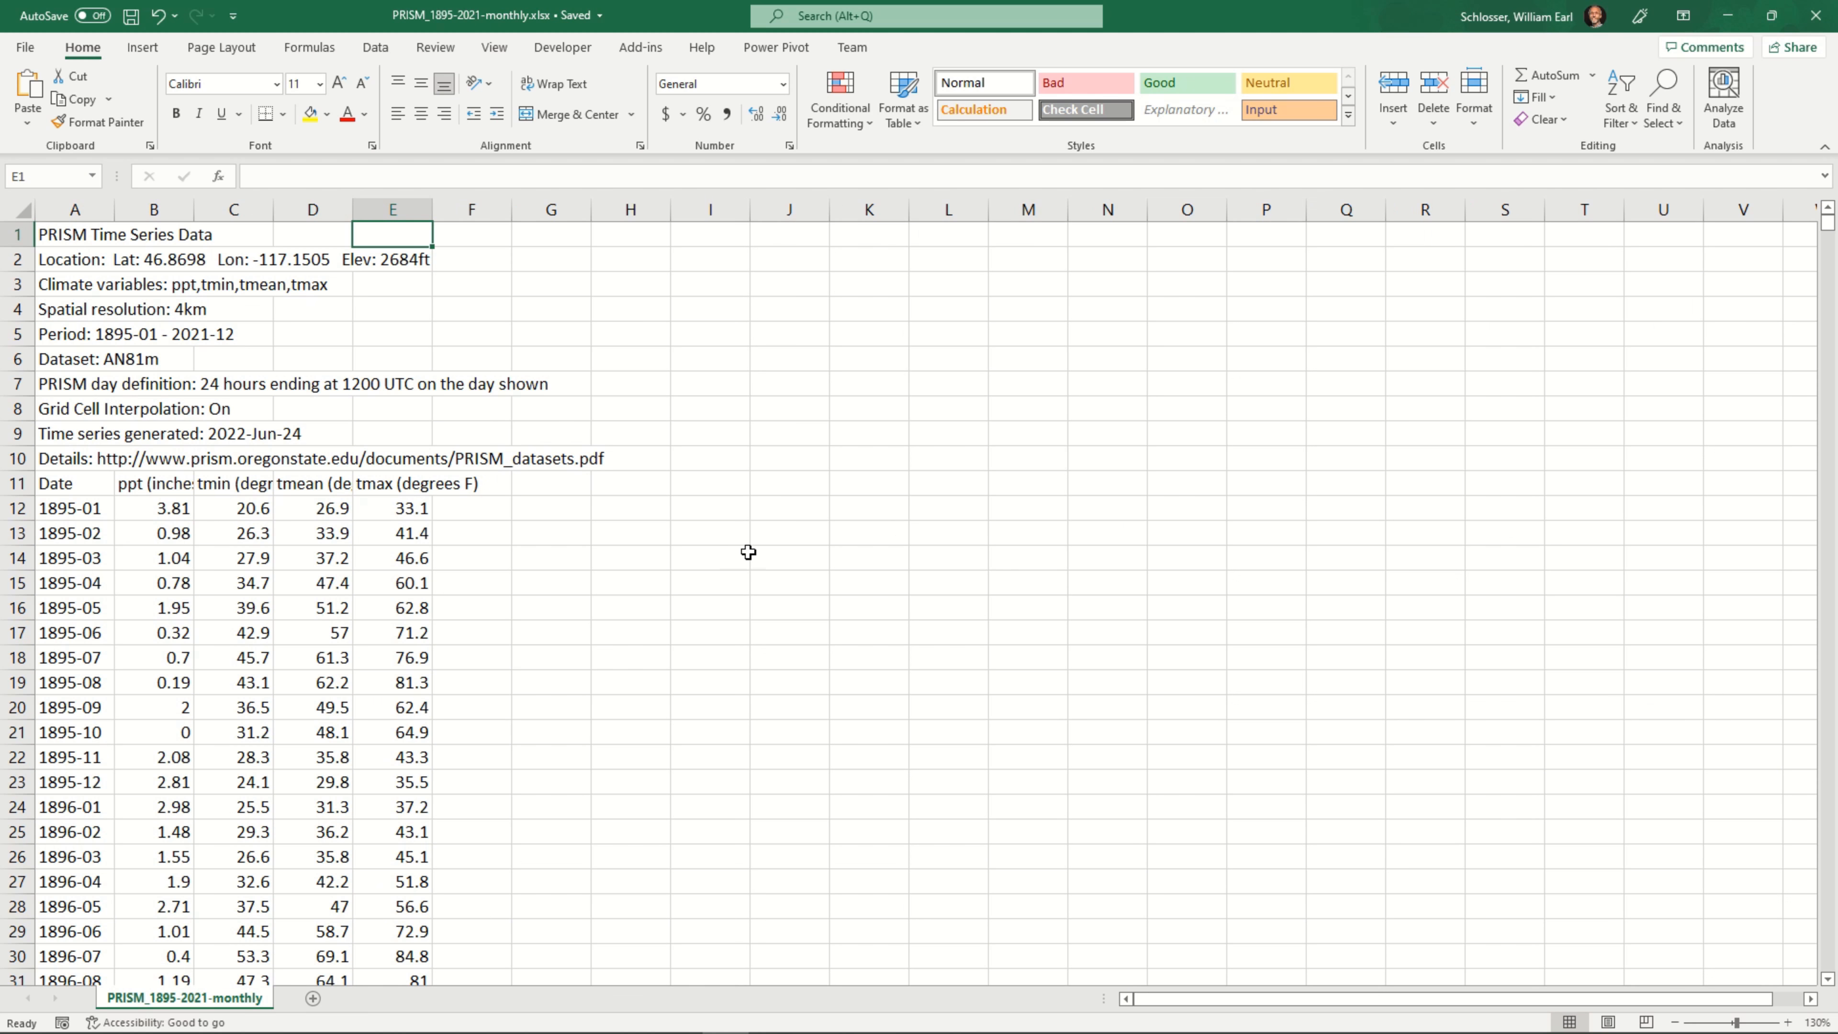
scroll(745, 551, "up", 1)
scroll(745, 552, "up", 2)
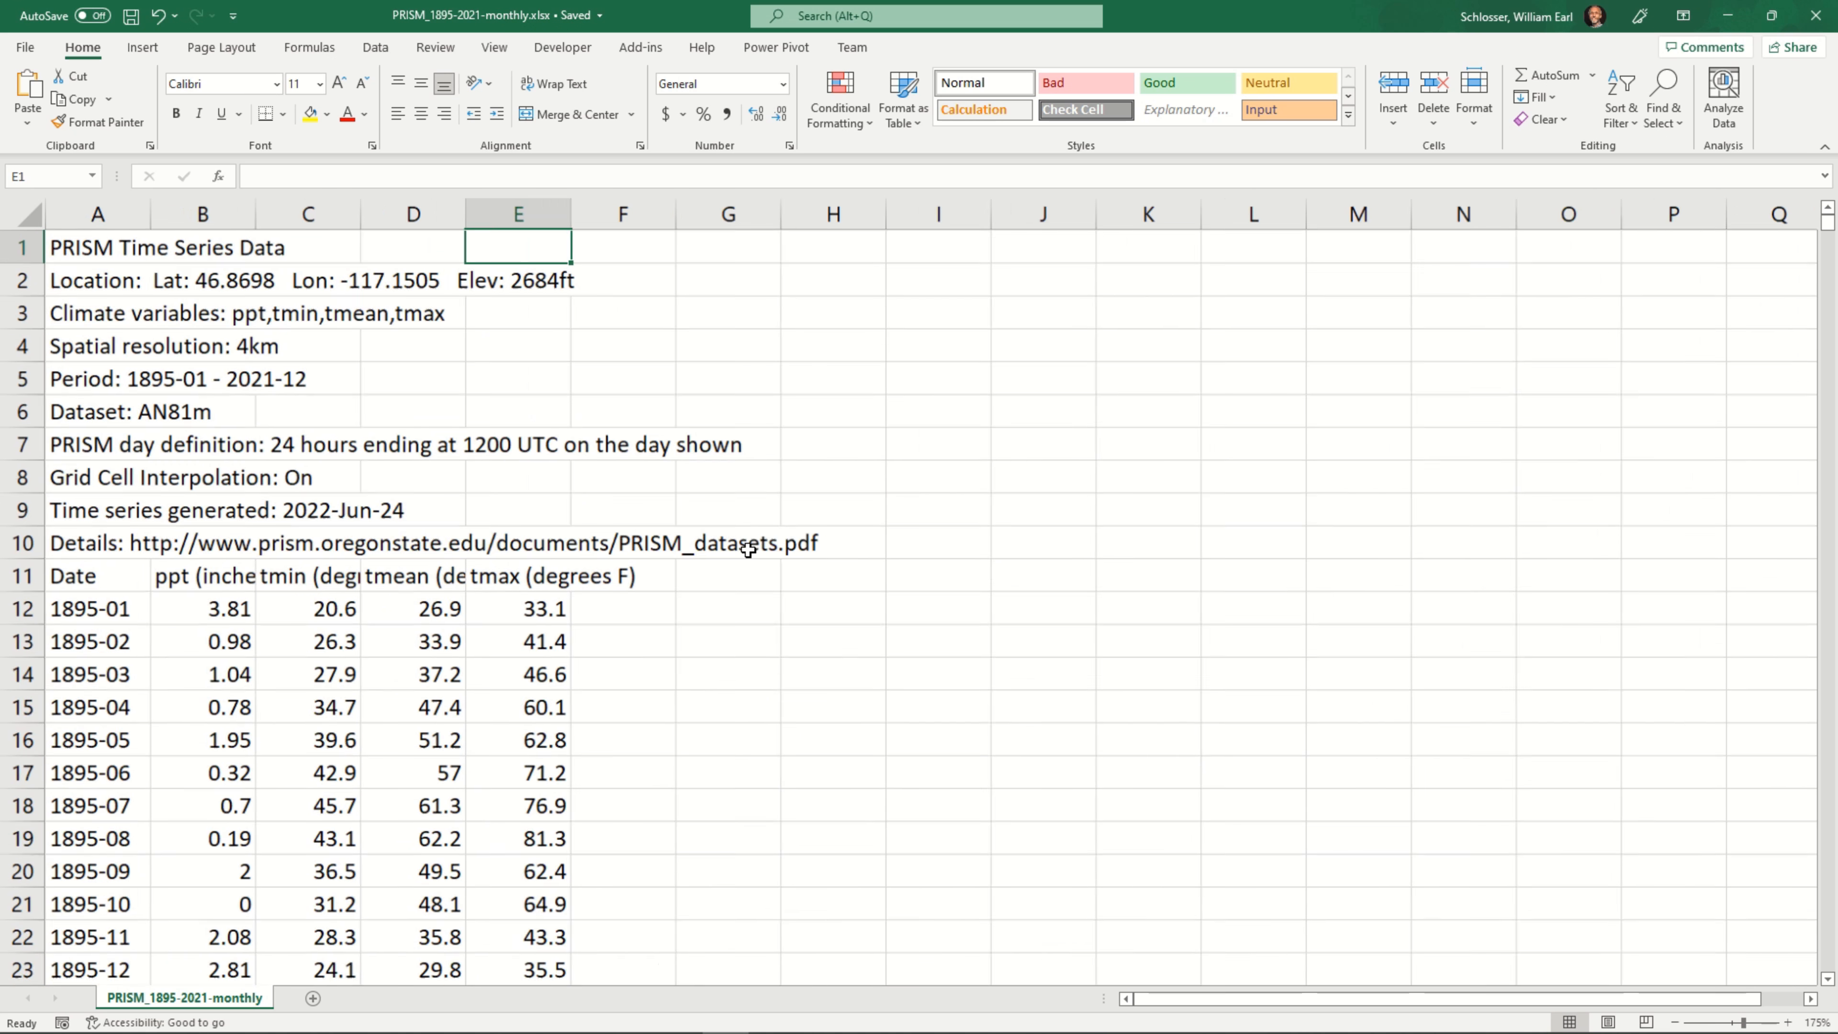
scroll(748, 551, "up", 1)
scroll(749, 551, "up", 1)
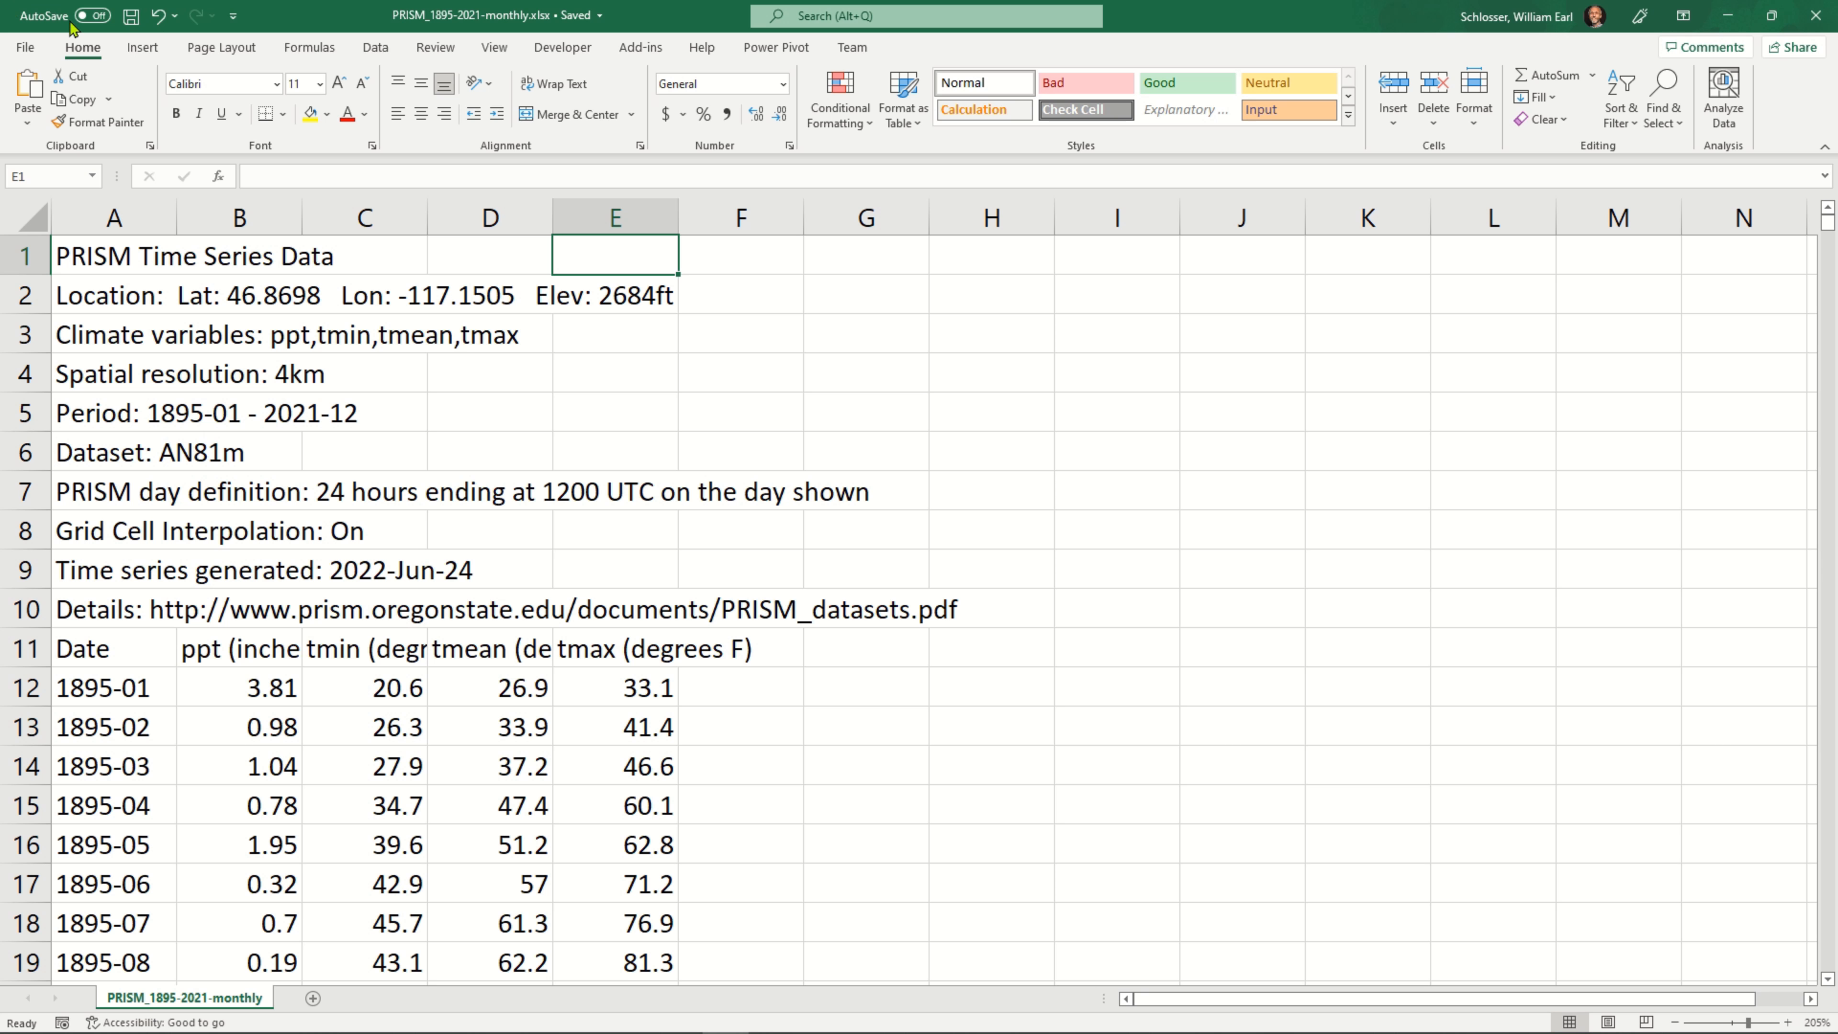
left_click(28, 215)
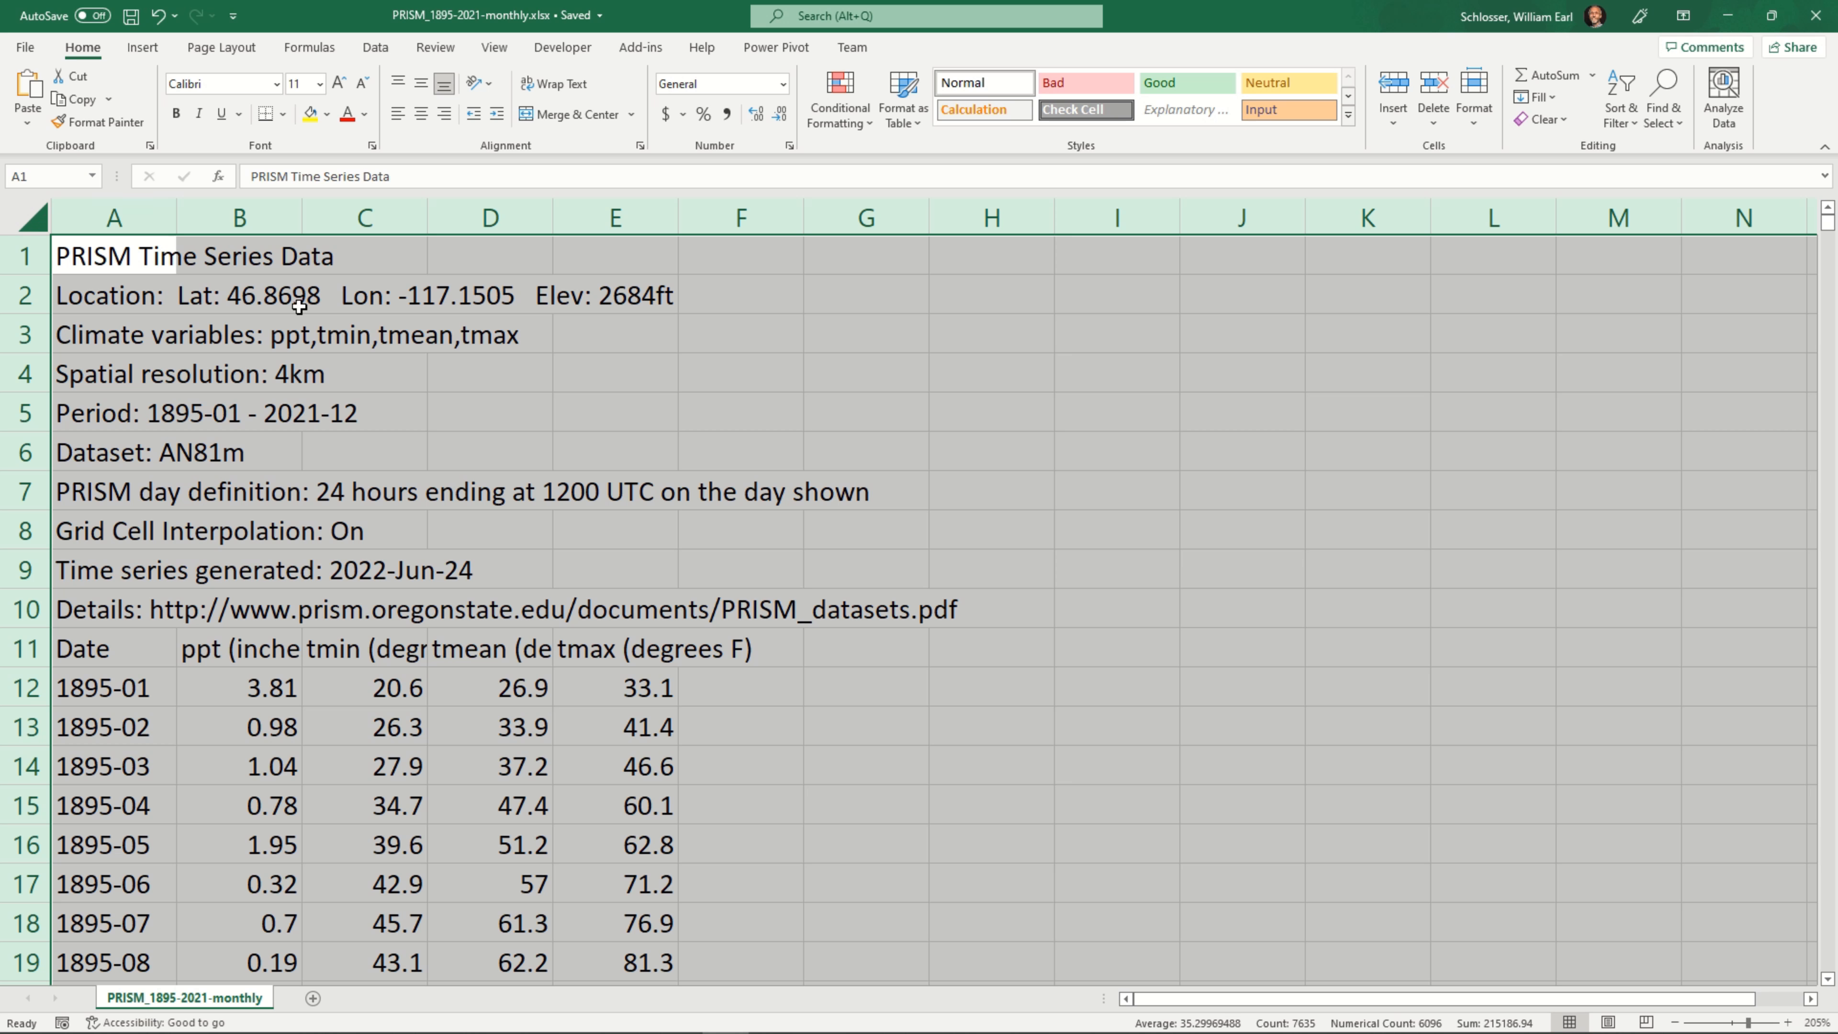
double_click(175, 213)
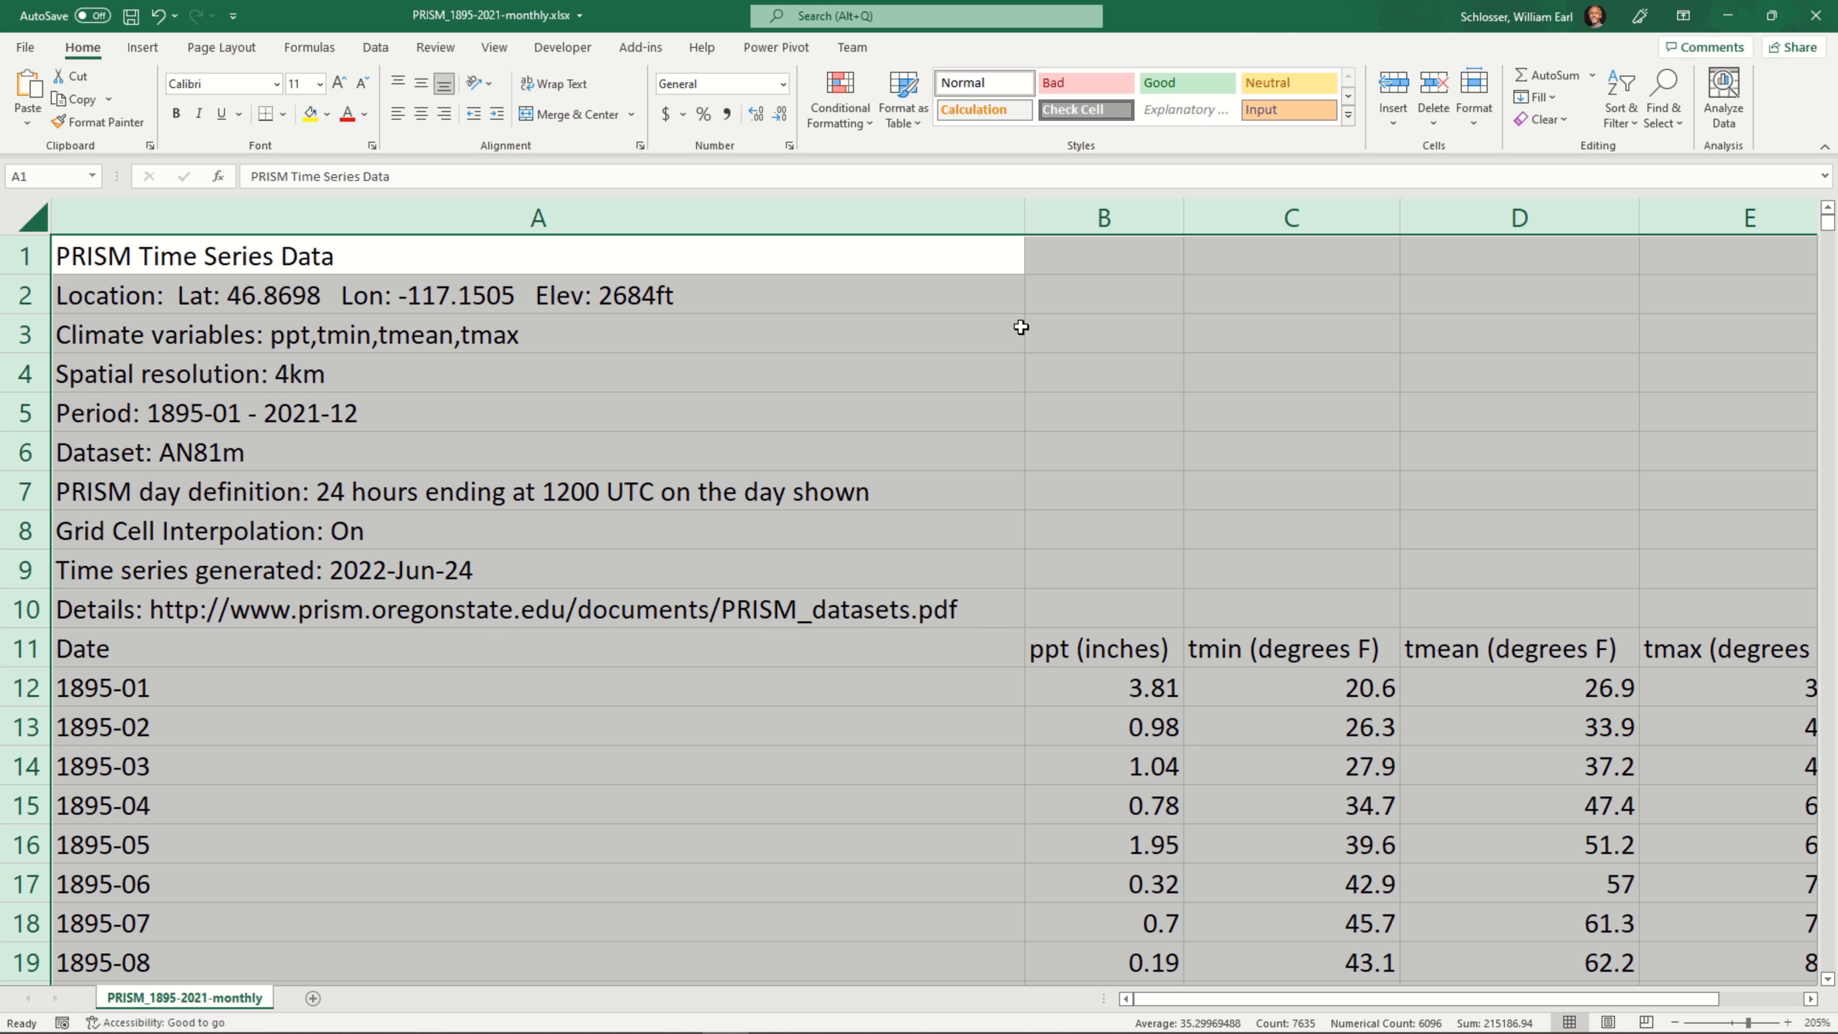
left_click(955, 292)
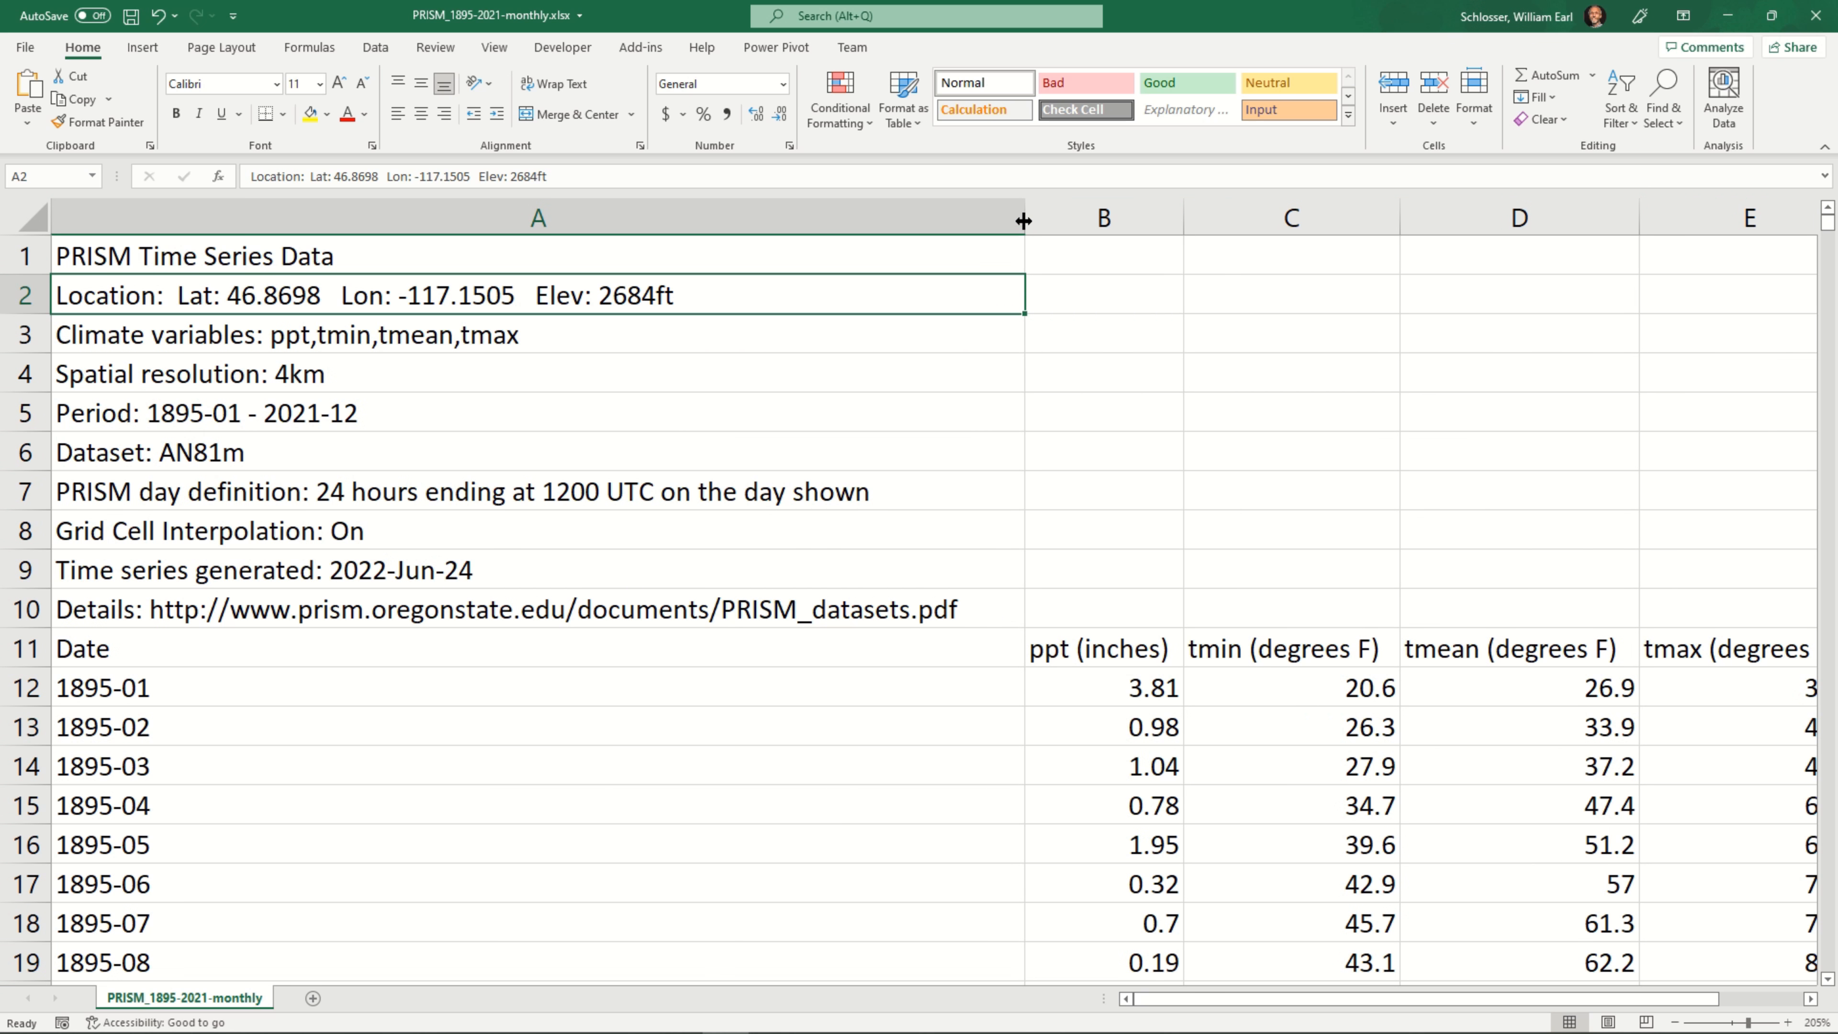
left_click_drag(1023, 218, 177, 282)
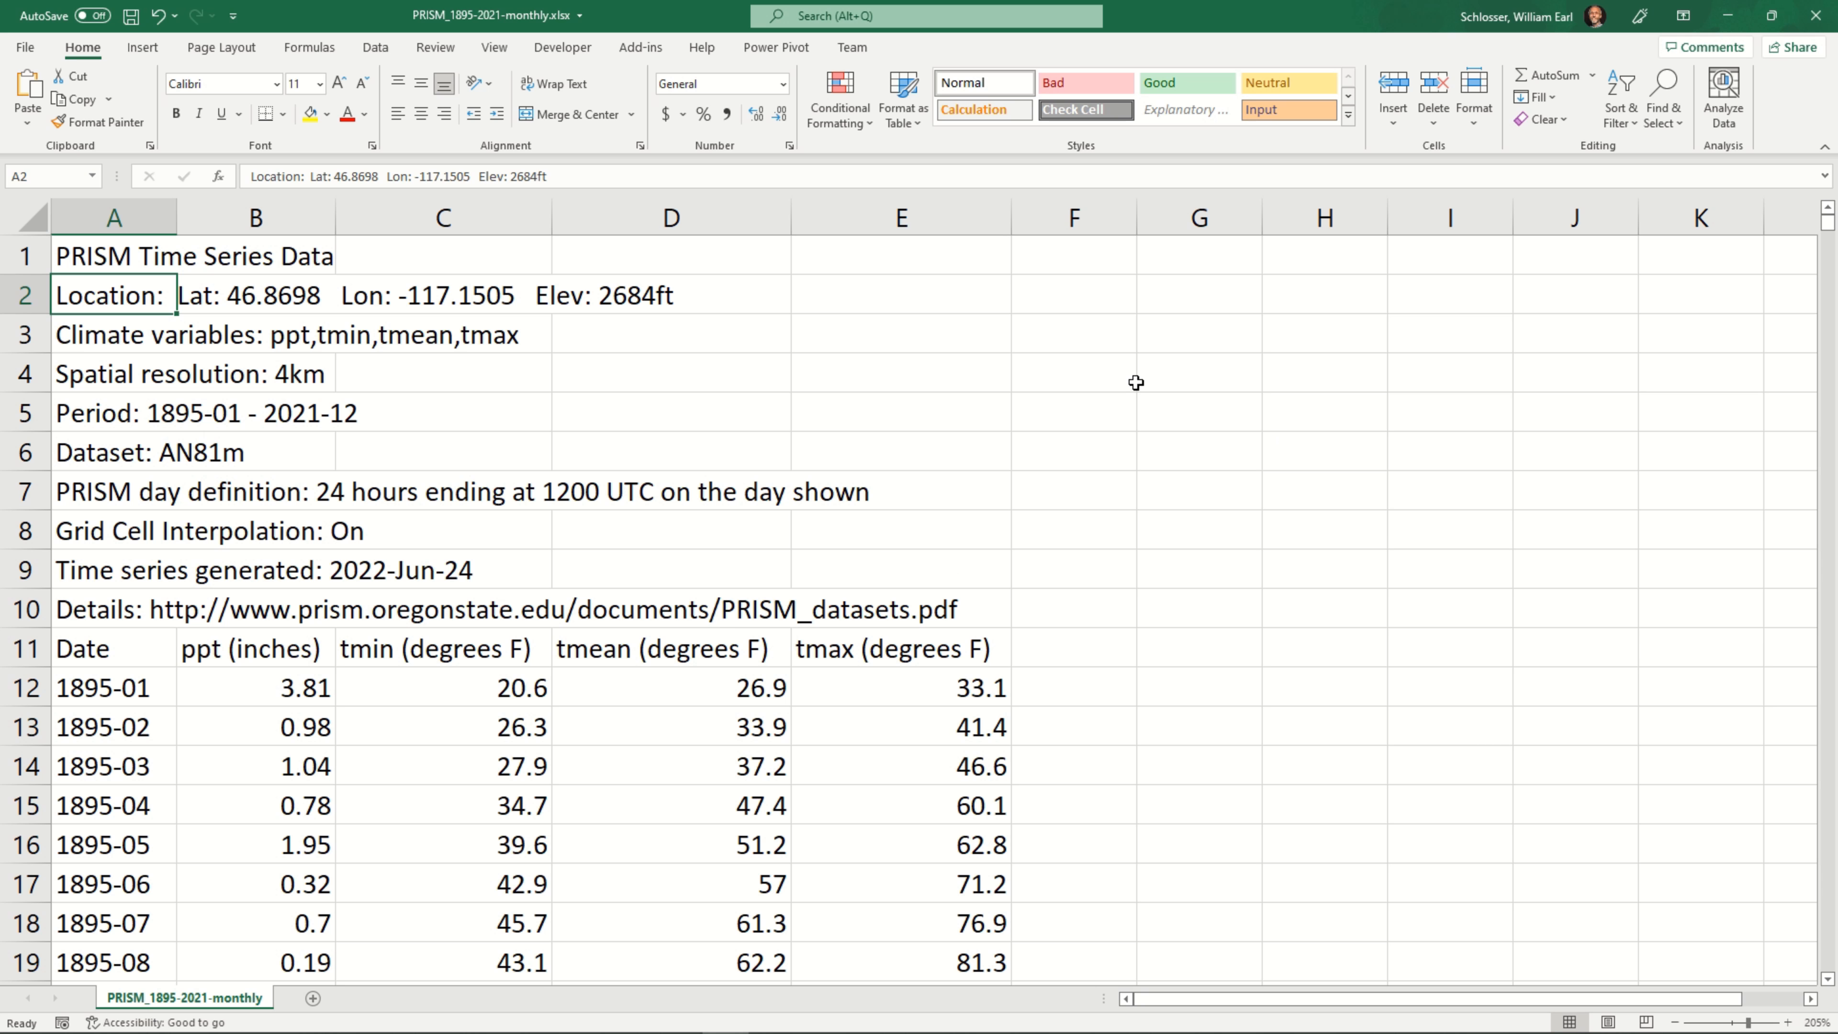
Examine the metadata rows above the table and the last monthly record in column A, and return to cell A1
key("Right")
key("Right")
key("Down")
key("Left")
key("Left")
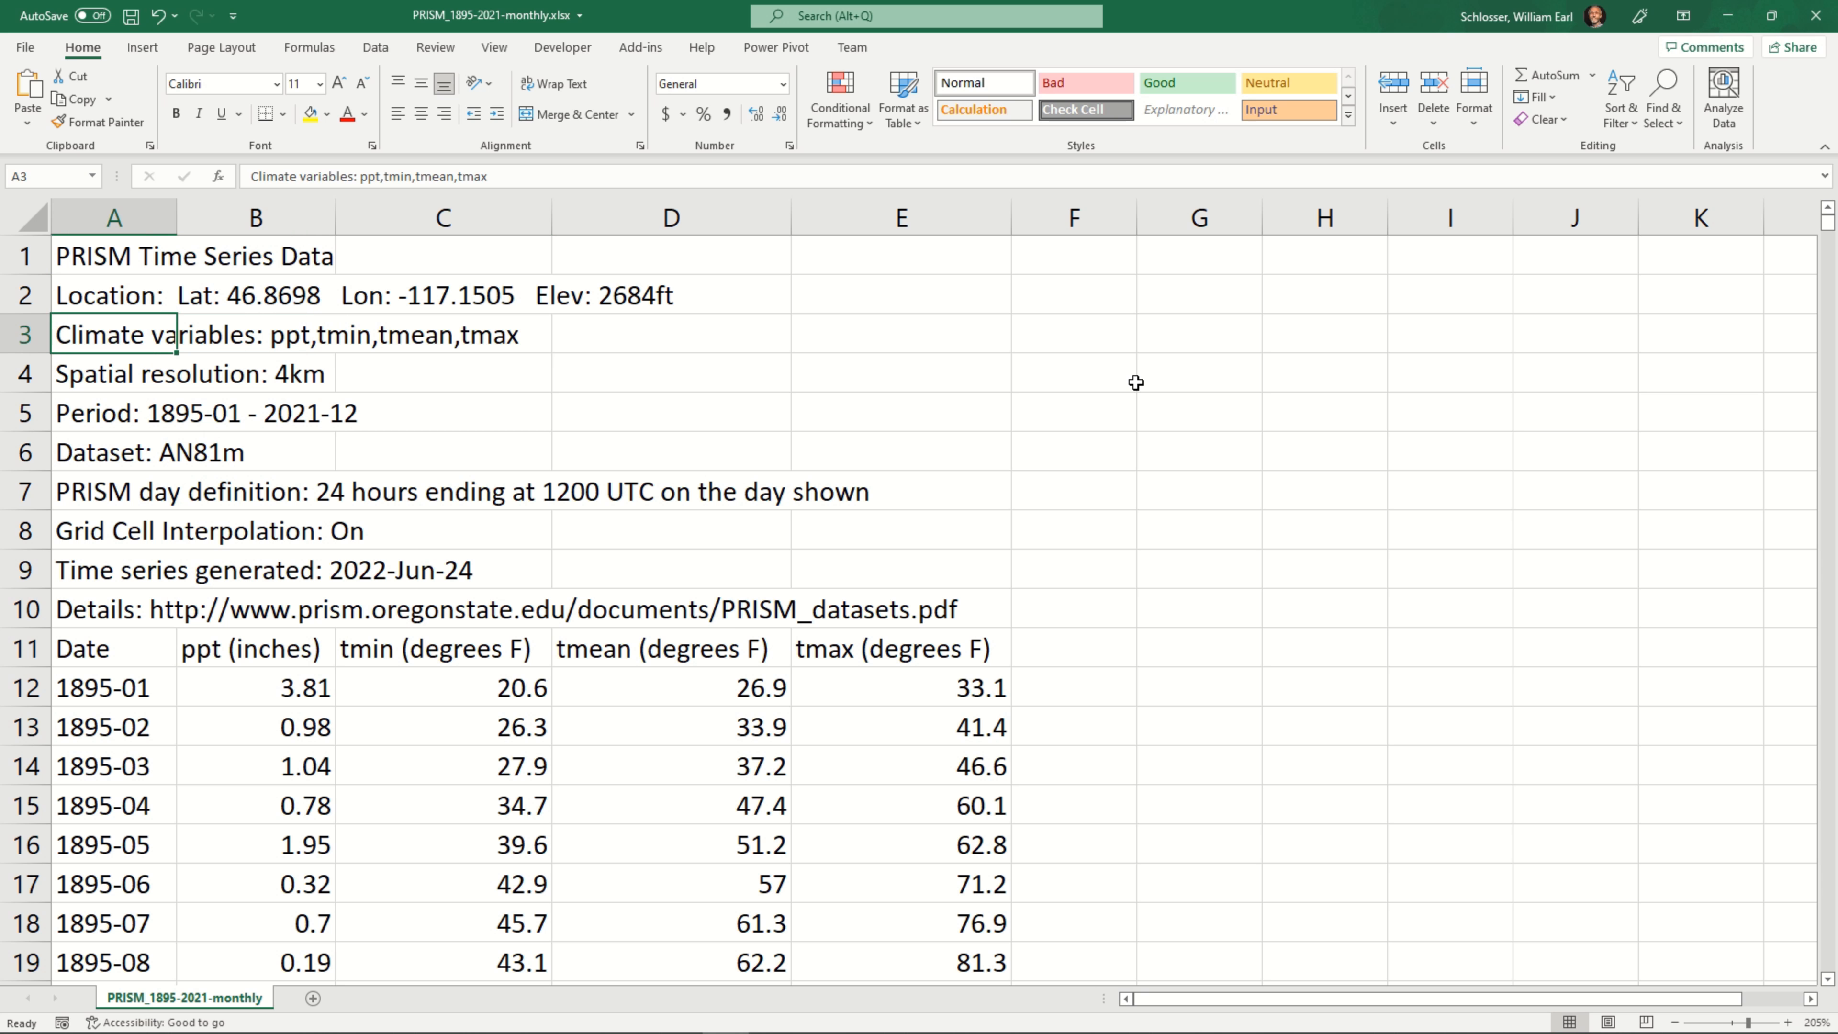
key("Down")
key("Down")
key("Down")
key("Down")
key("Down")
key("Down")
key("Down")
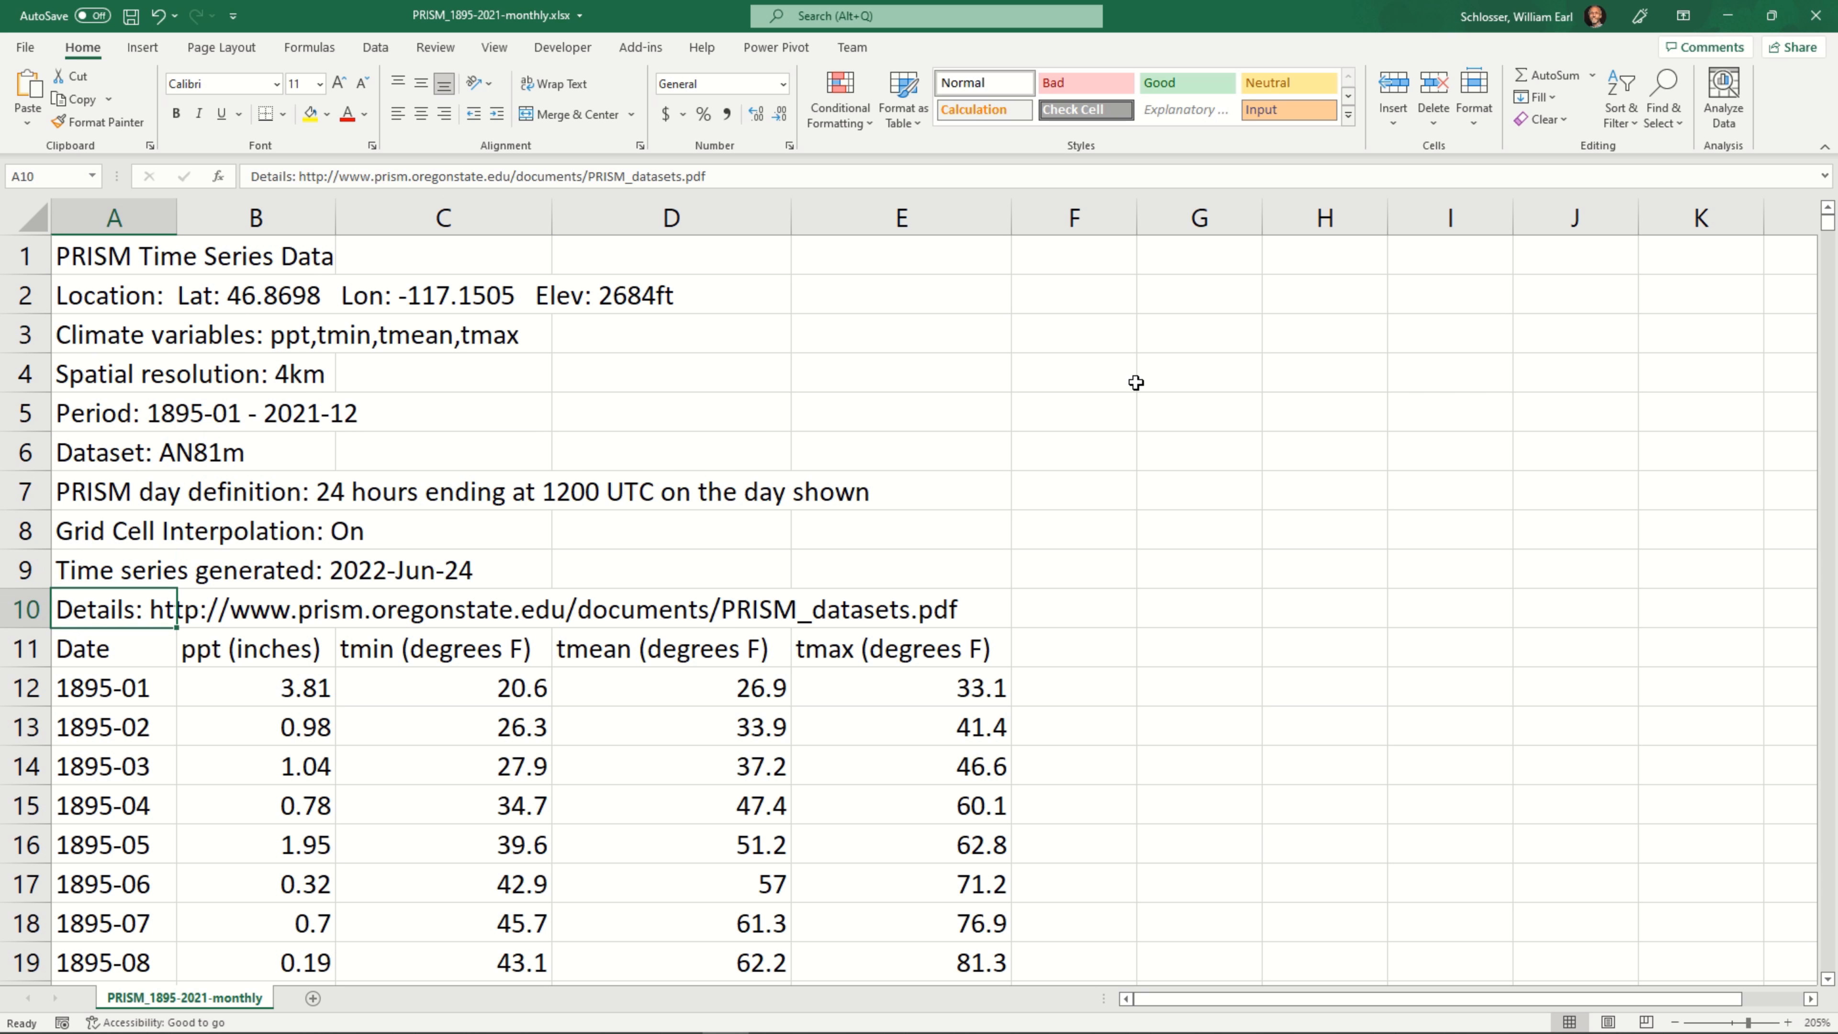
key("Right")
key("Right")
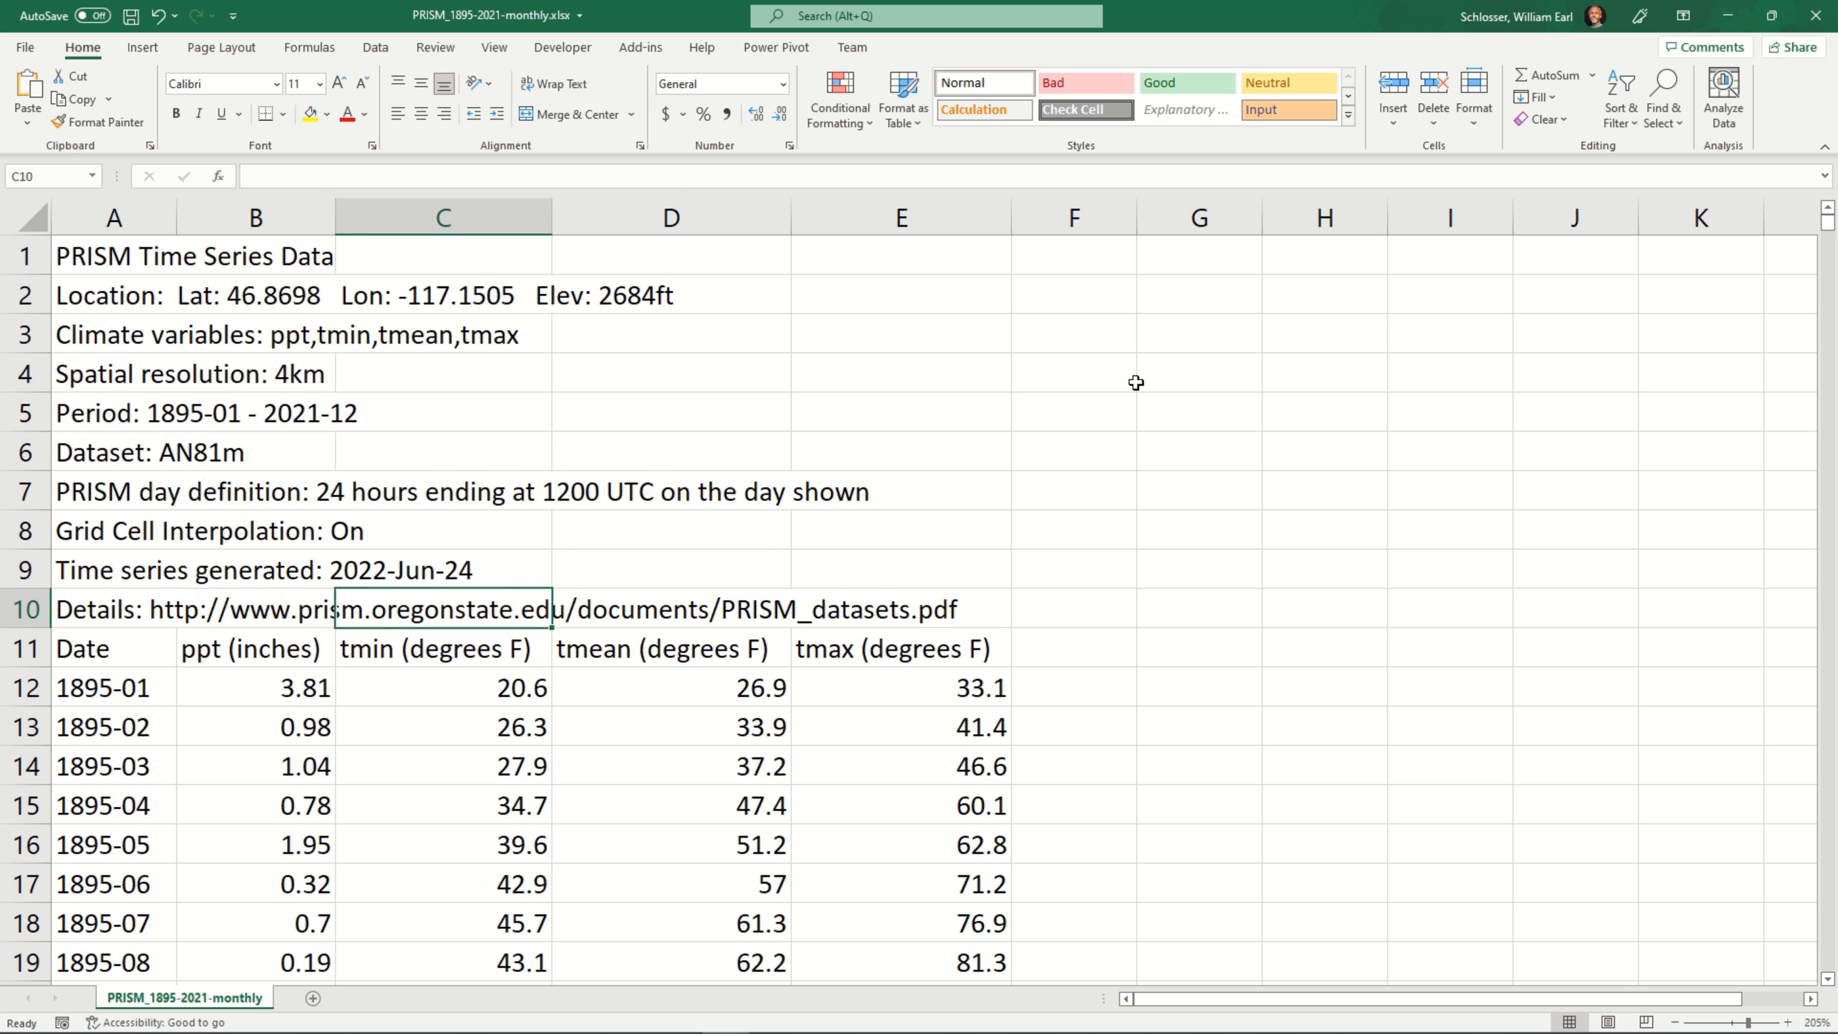
key("Up")
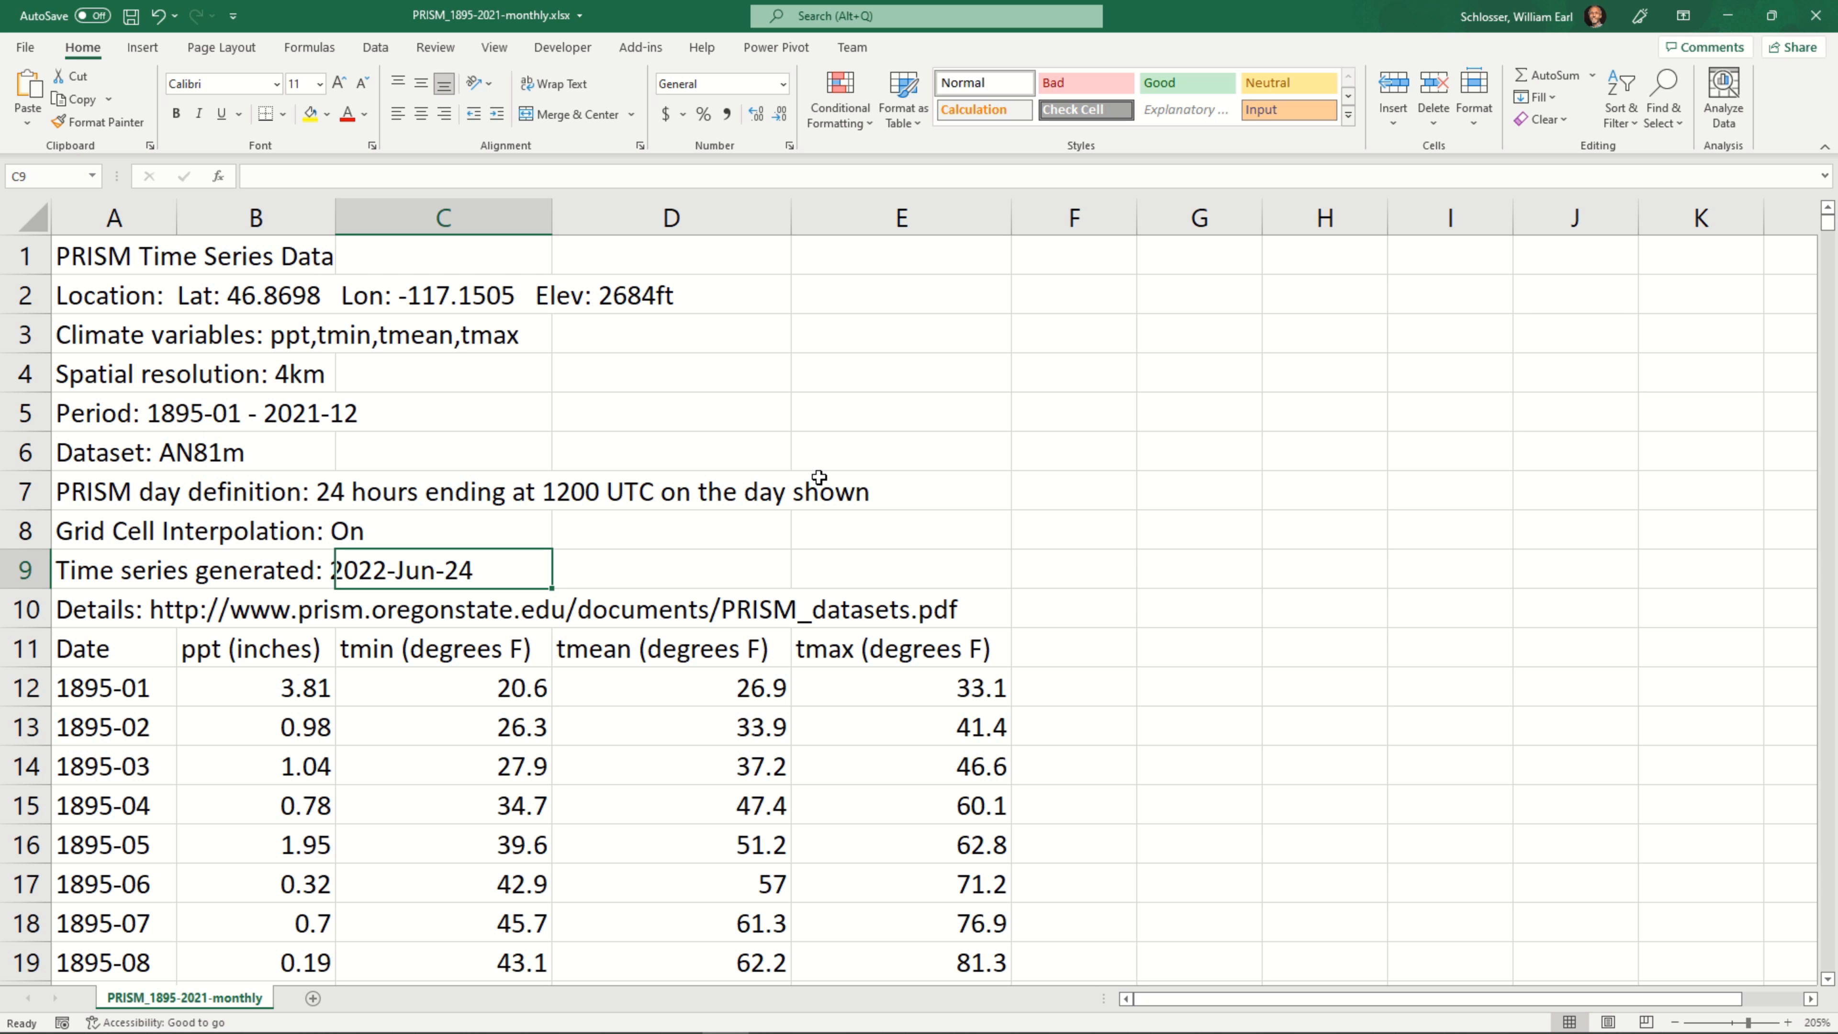
key("Left")
key("Left")
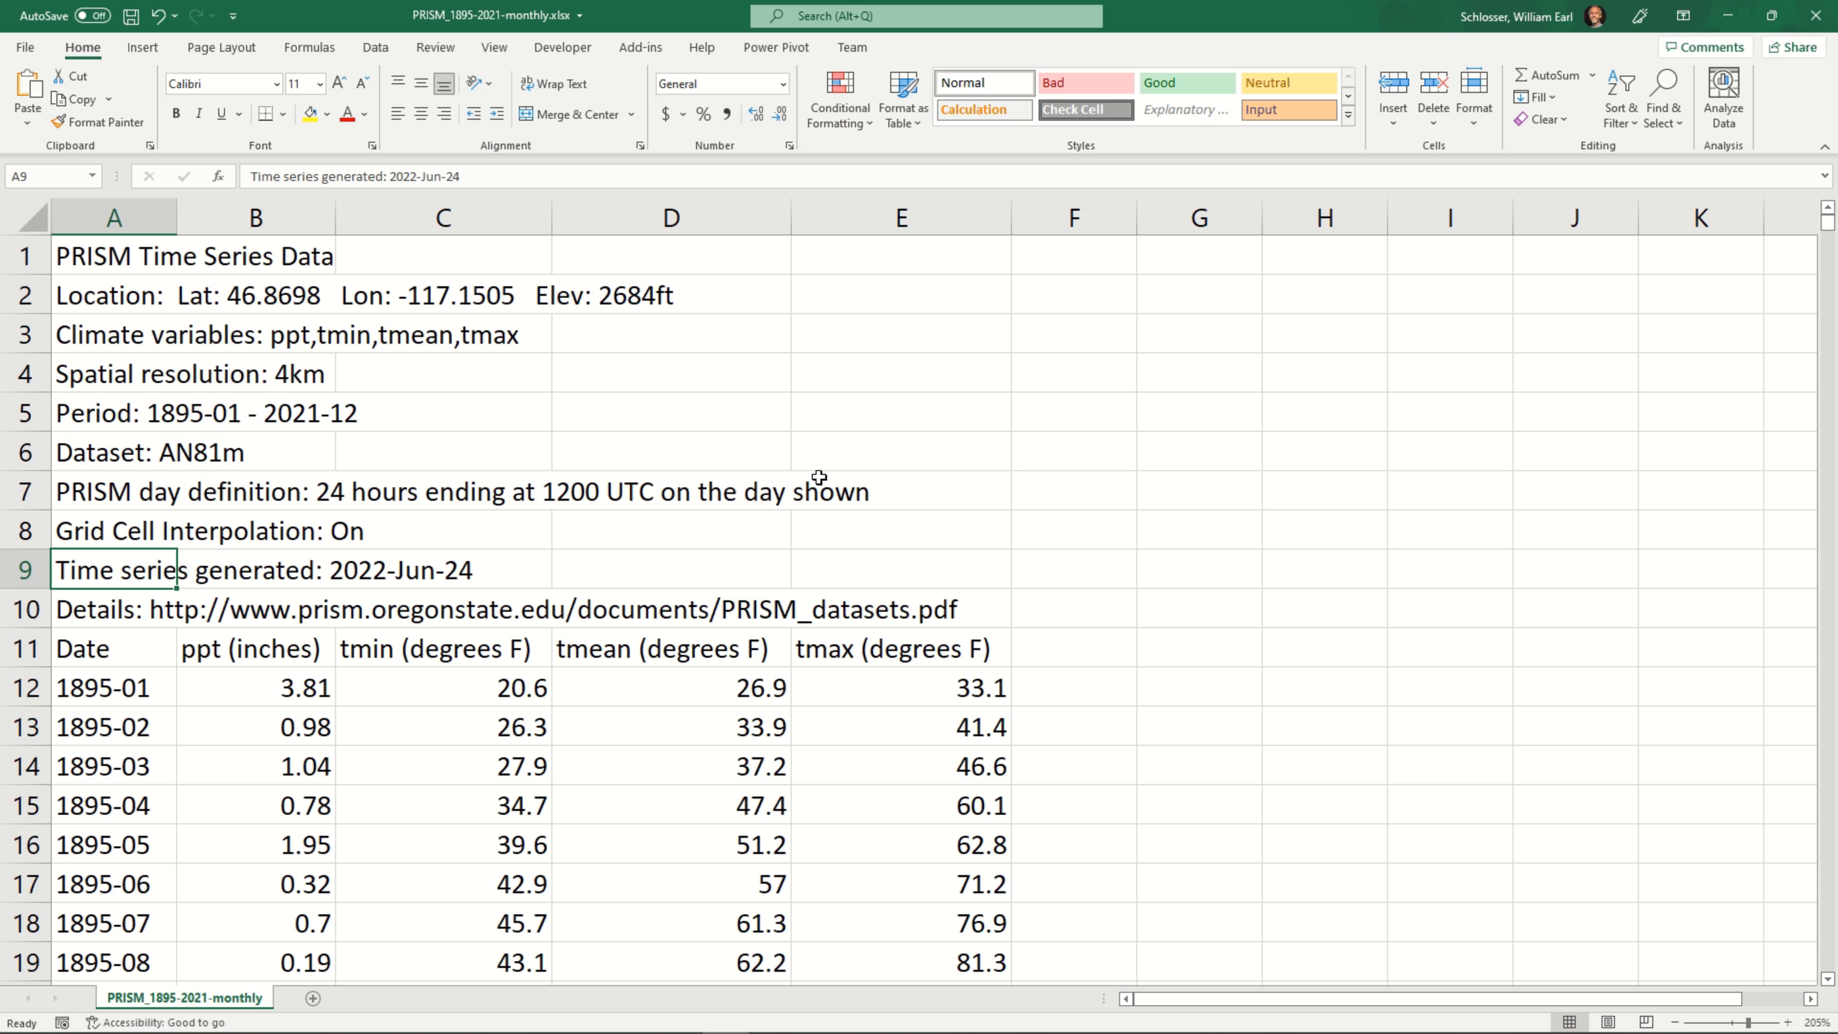
key("ctrl+Down")
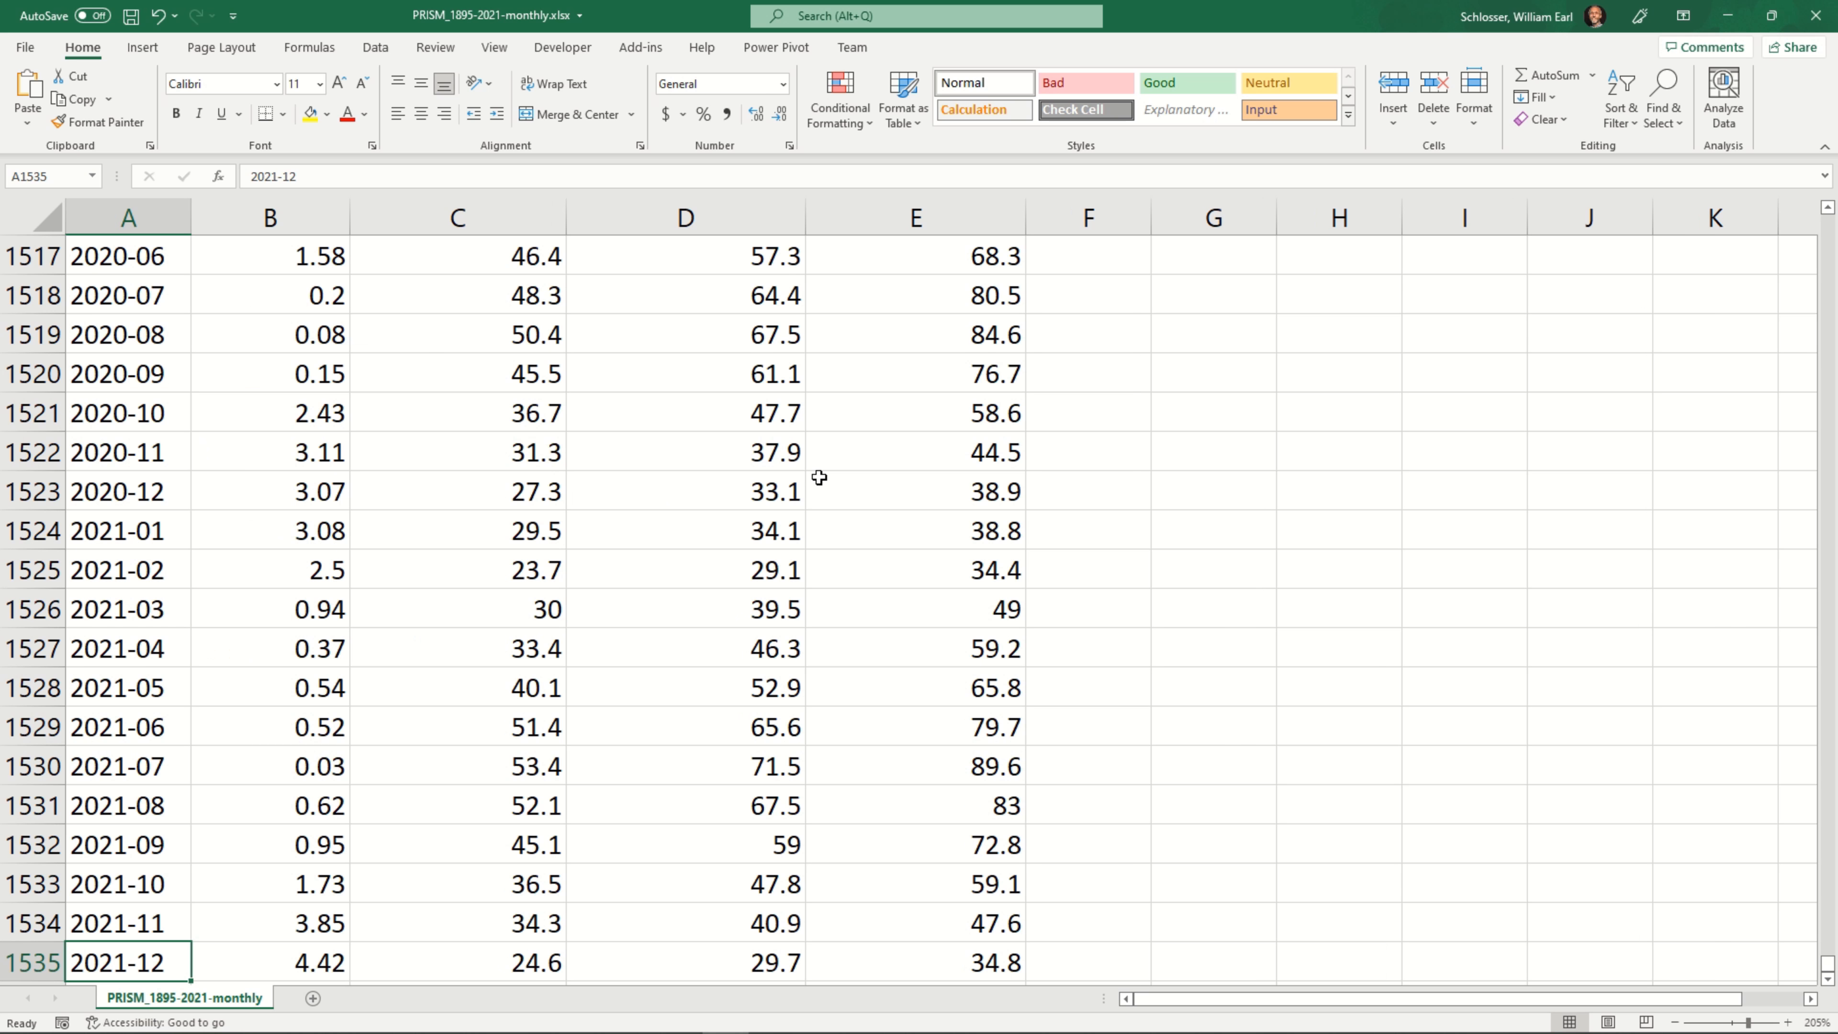
scroll(818, 477, "down", 1)
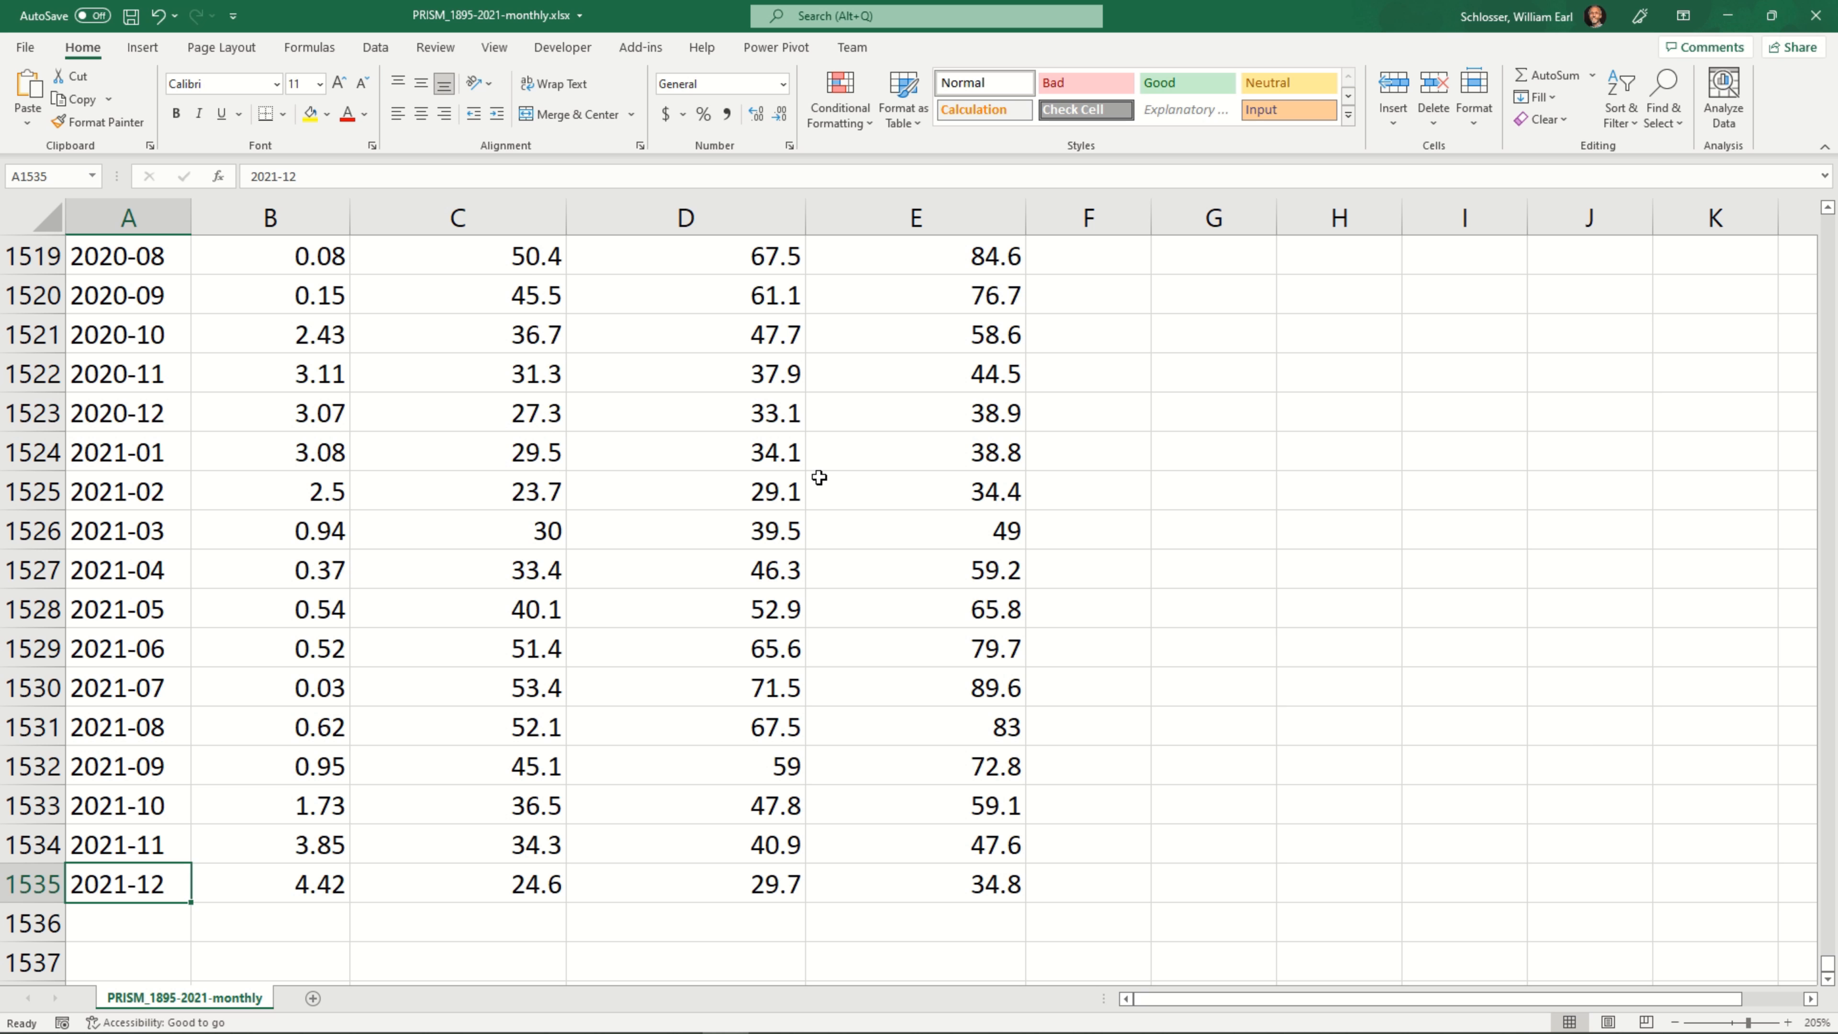
key("ctrl+Home")
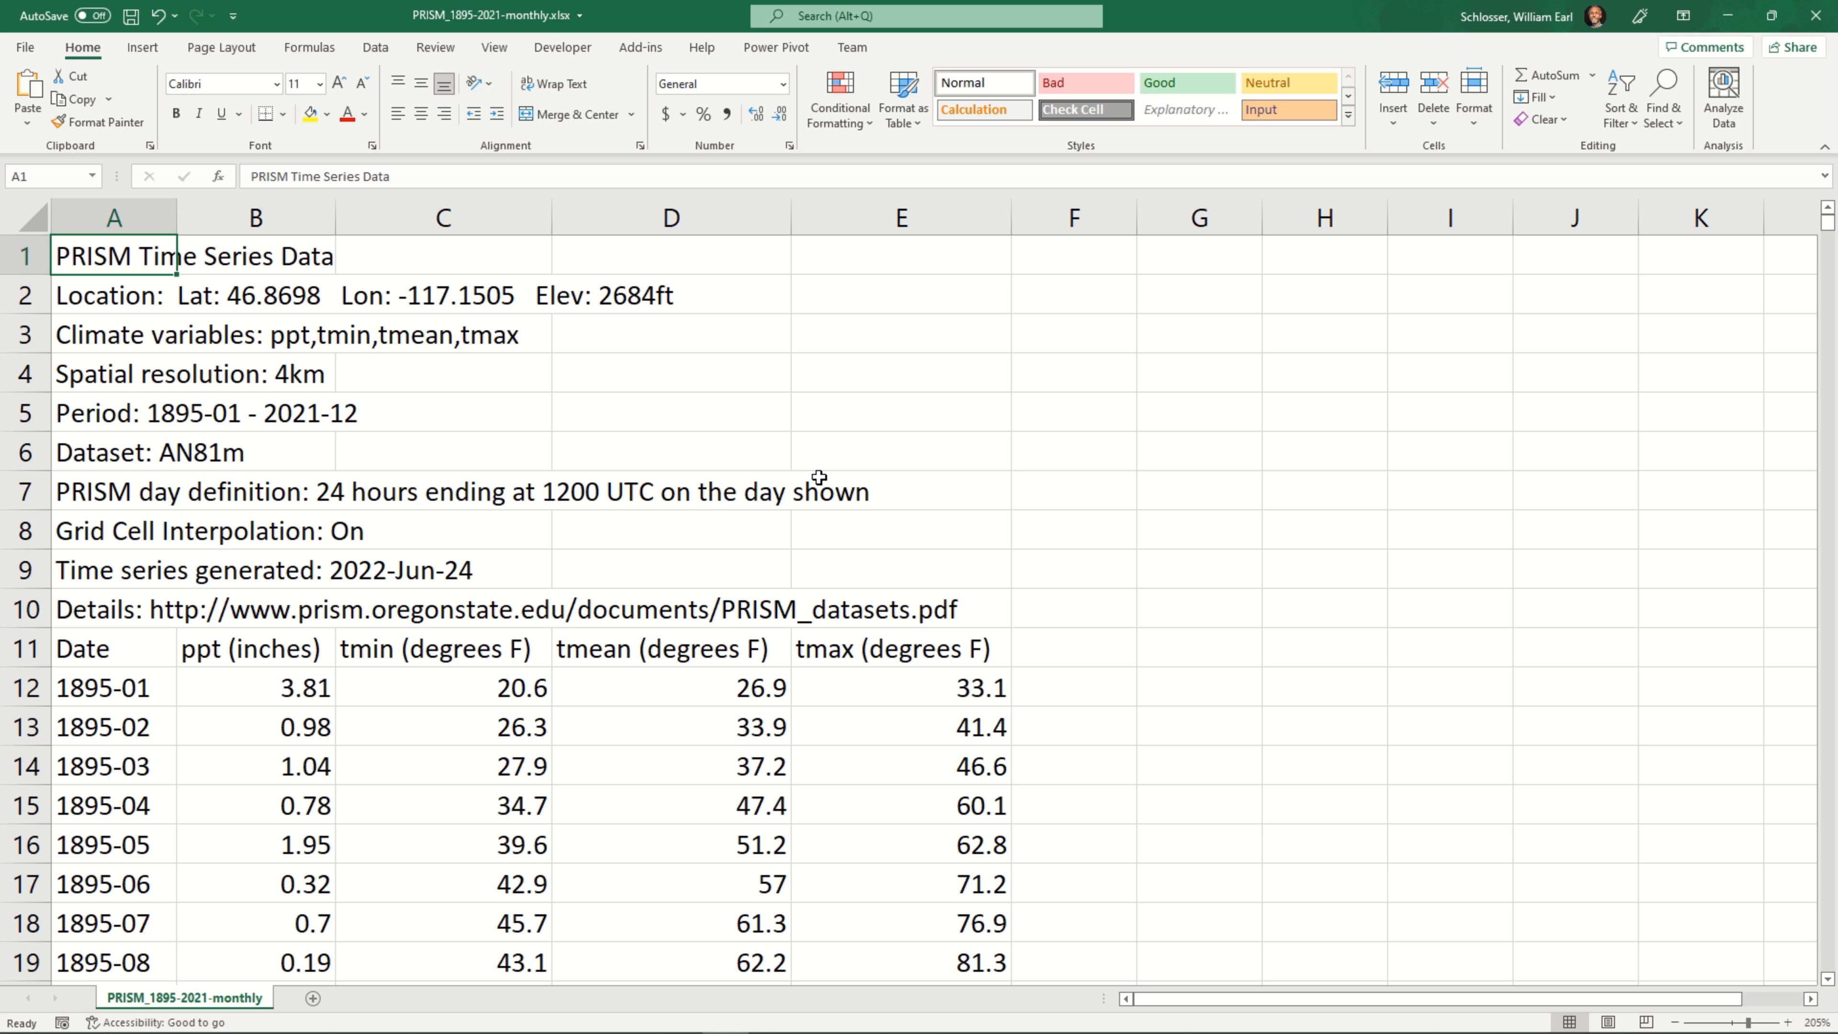
Freeze the panes at cell A12 so rows 1 to 11 stay in place, and check this by scrolling the records
key("Down")
key("Down")
key("Down")
key("Down")
key("Down")
key("Down")
key("Down")
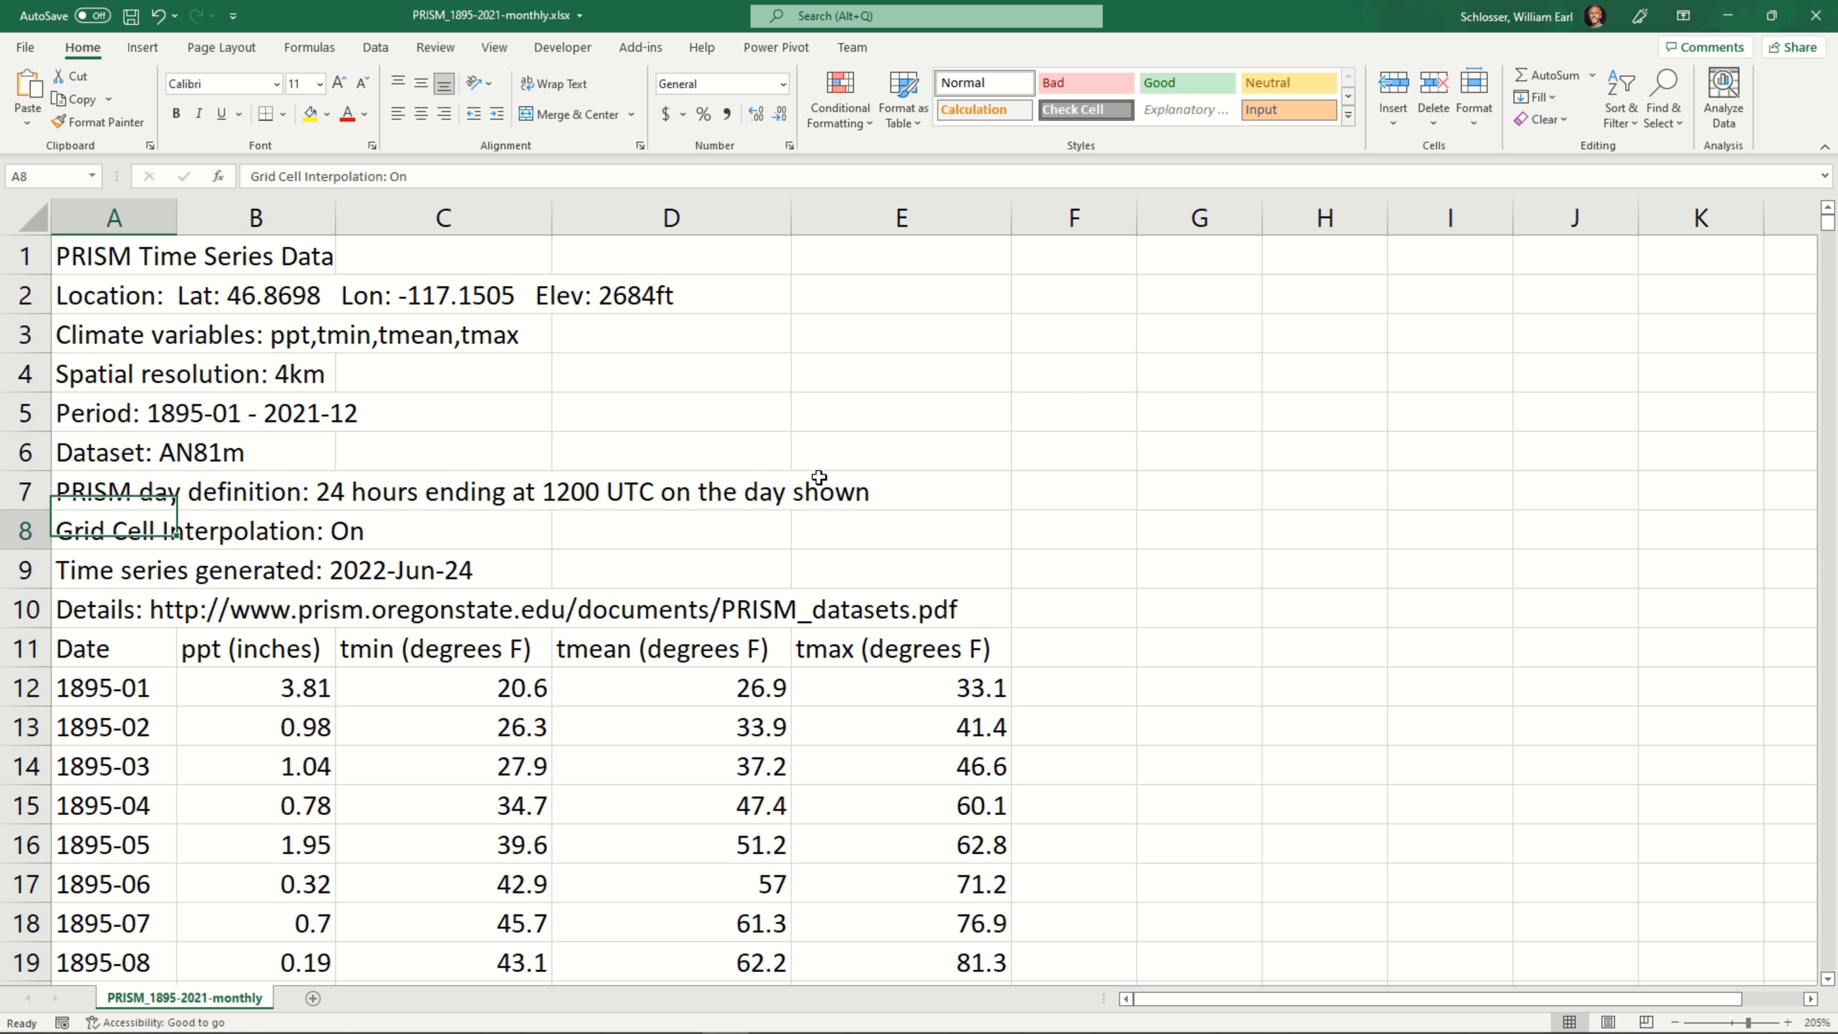
key("Down")
key("Down")
key("Down")
key("Down")
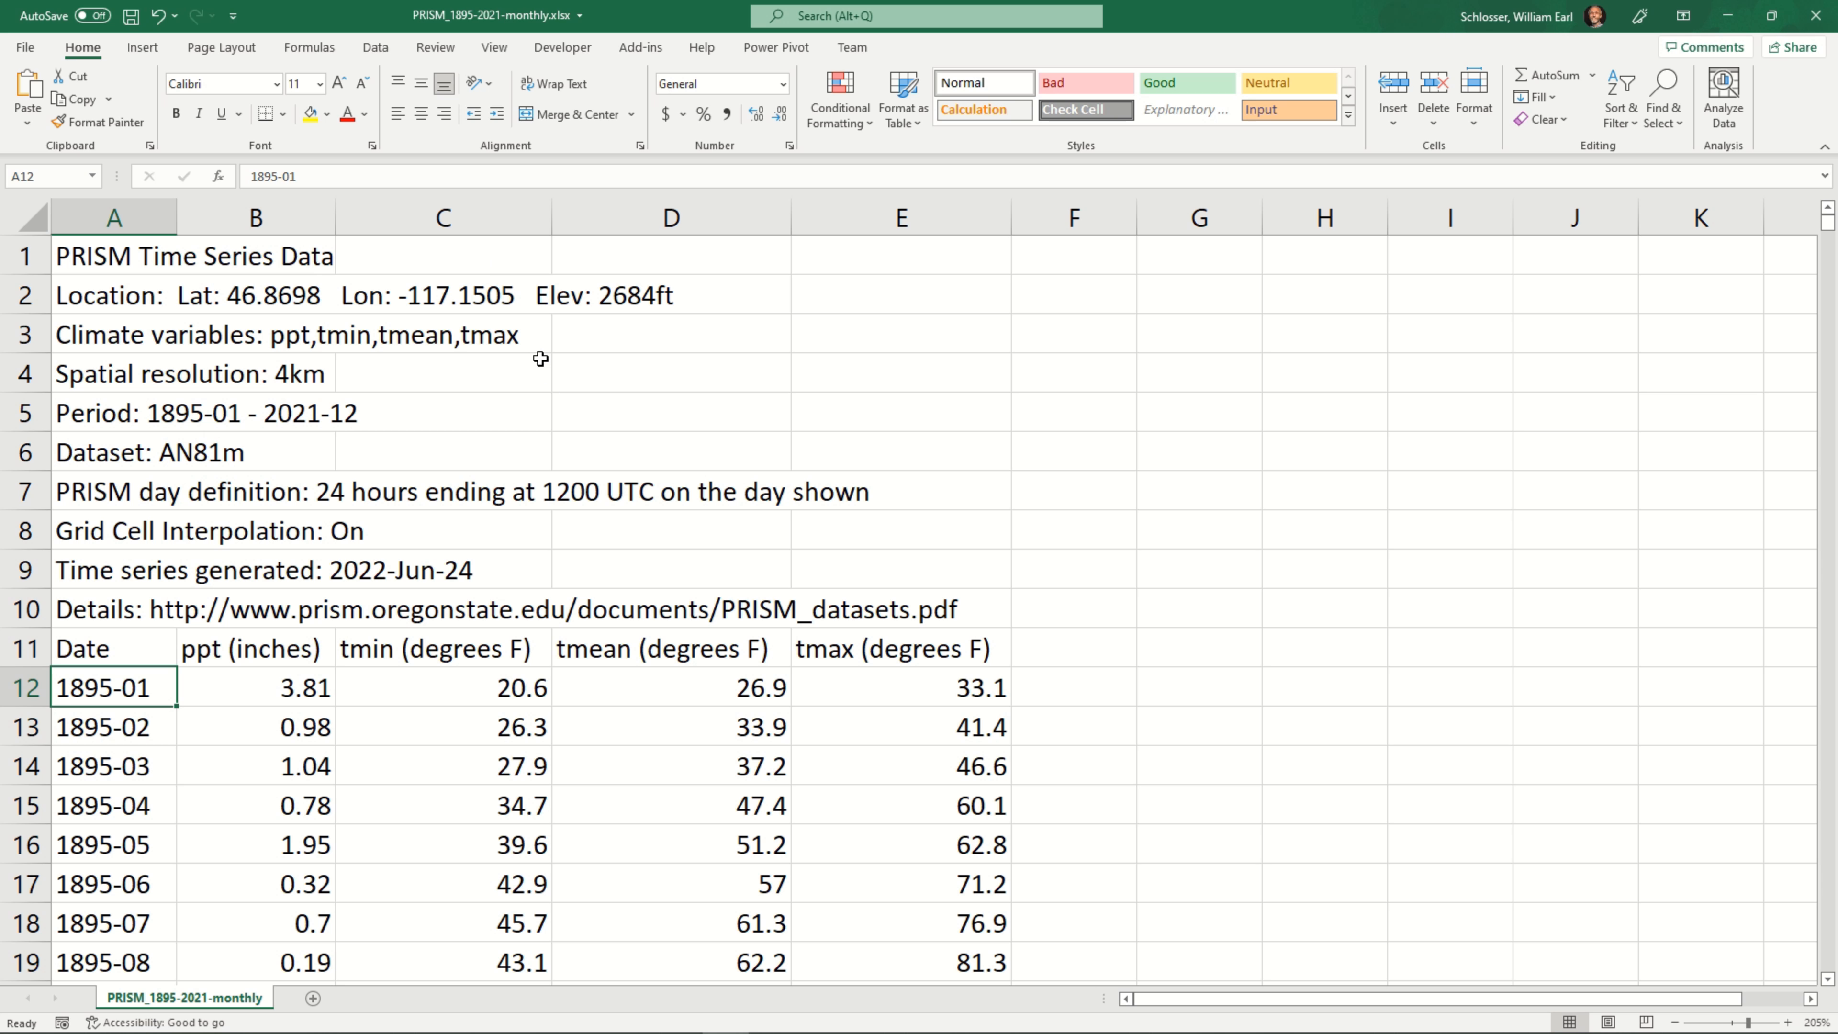
left_click(496, 49)
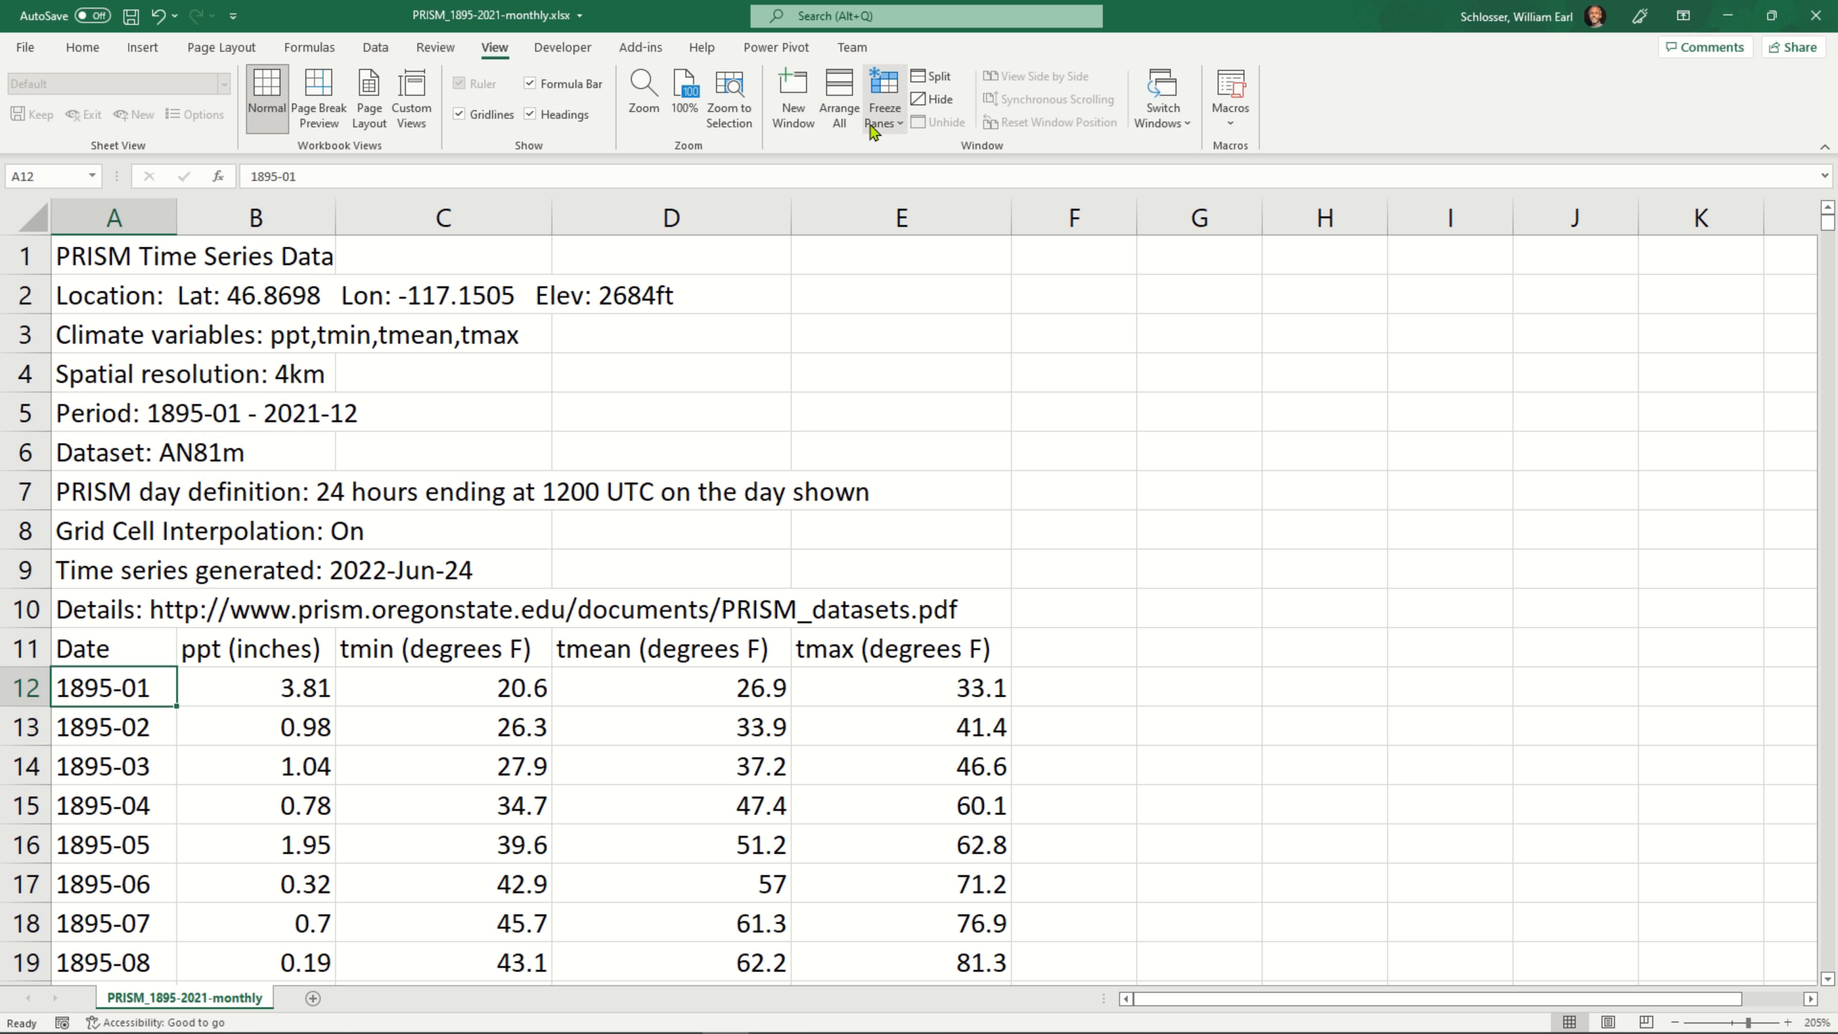
left_click(896, 125)
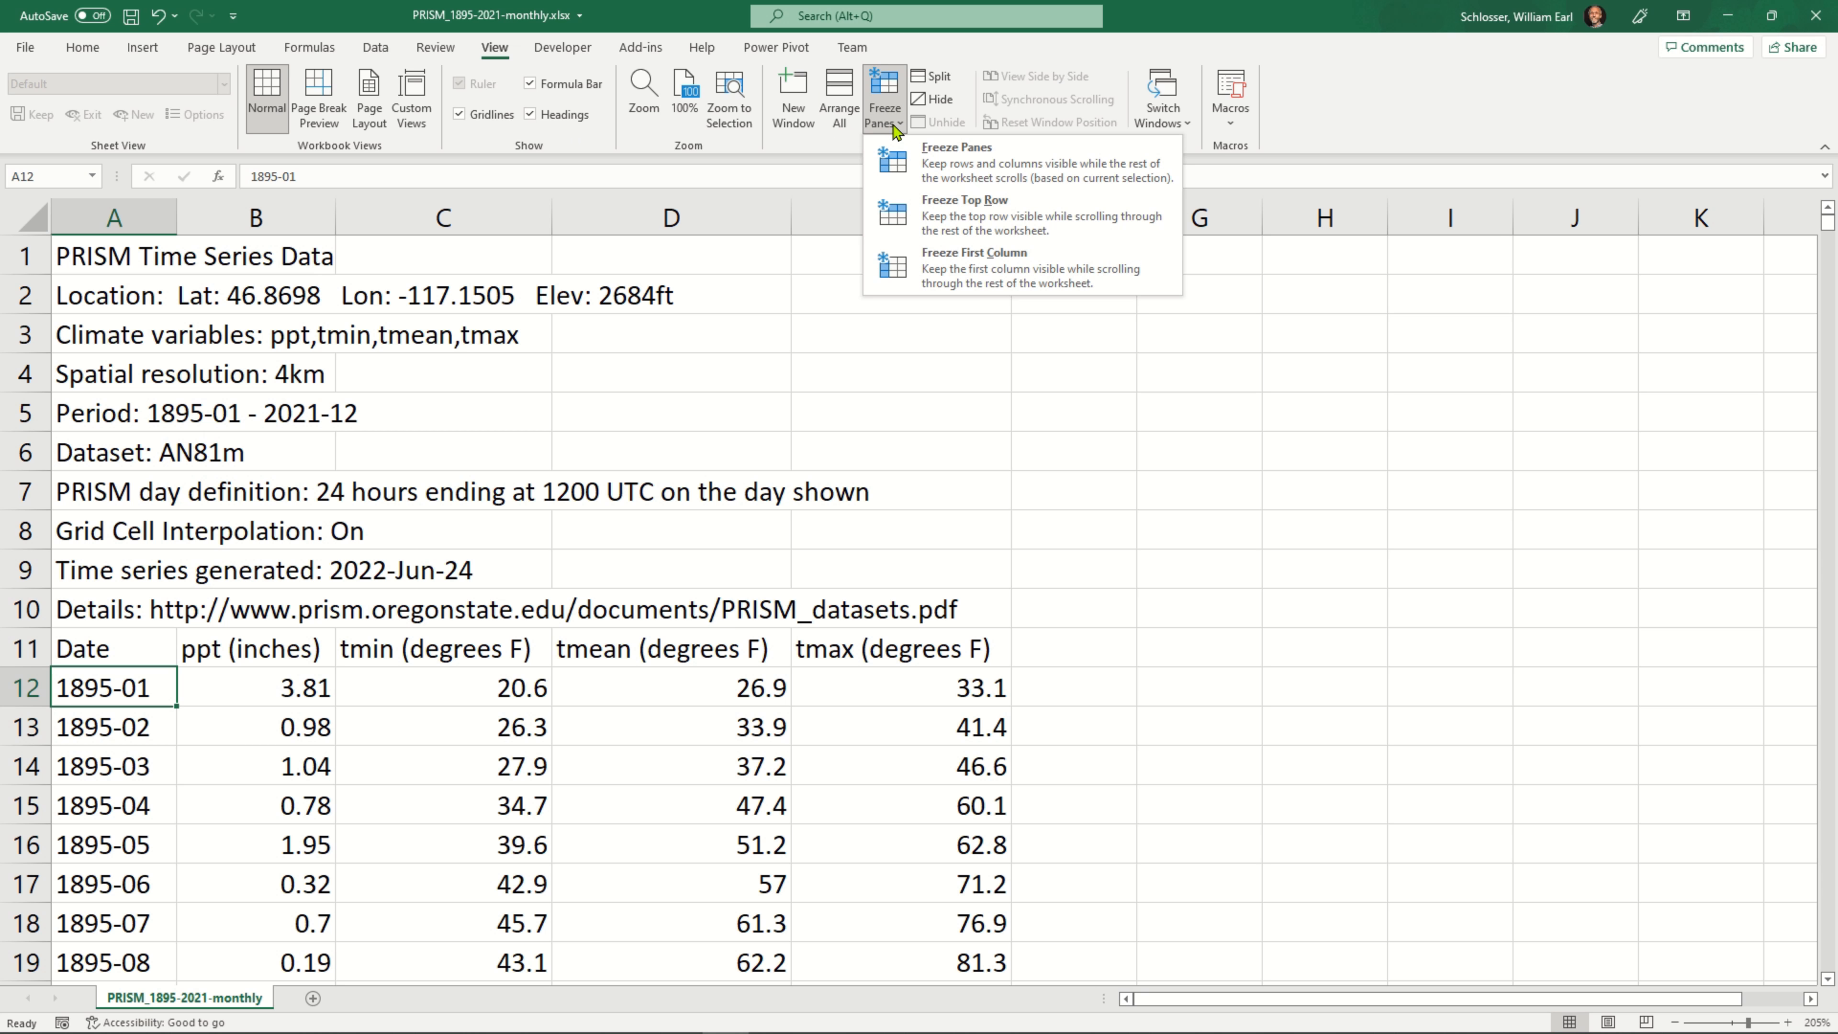
left_click(998, 165)
scroll(407, 791, "down", 12)
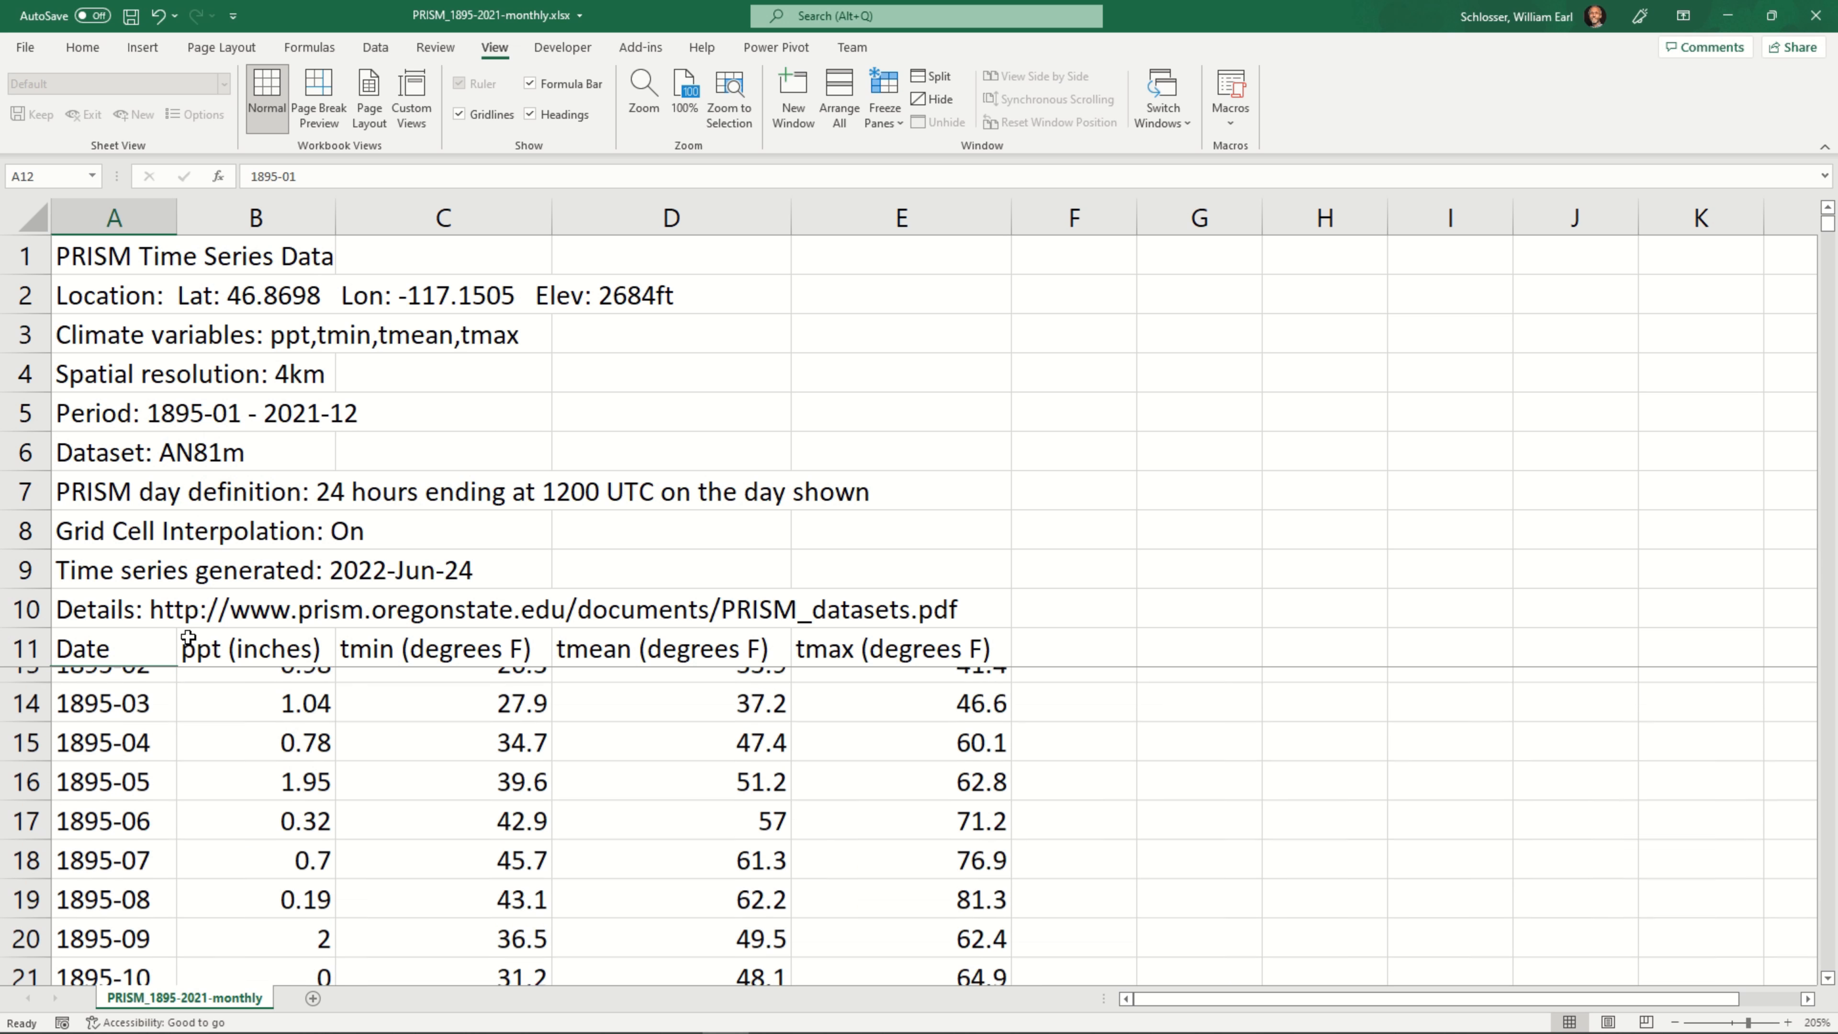
scroll(407, 791, "down", 12)
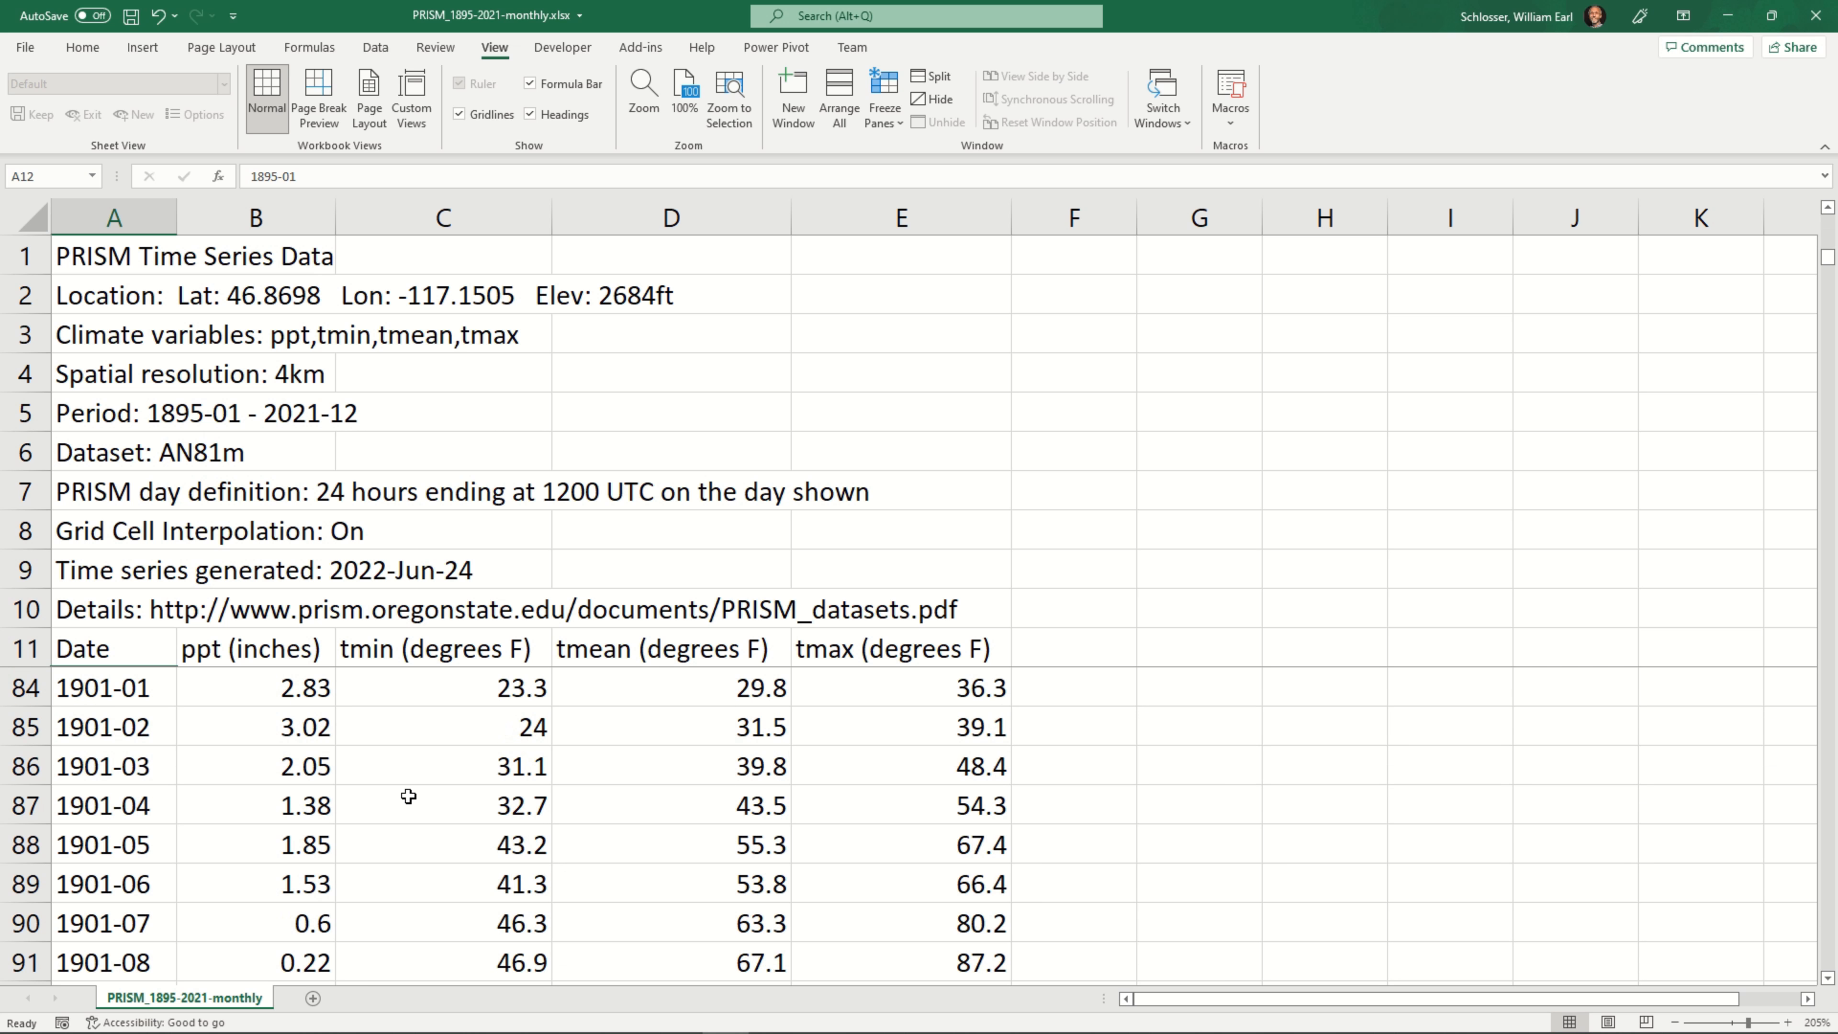
scroll(407, 791, "up", 18)
scroll(443, 787, "up", 6)
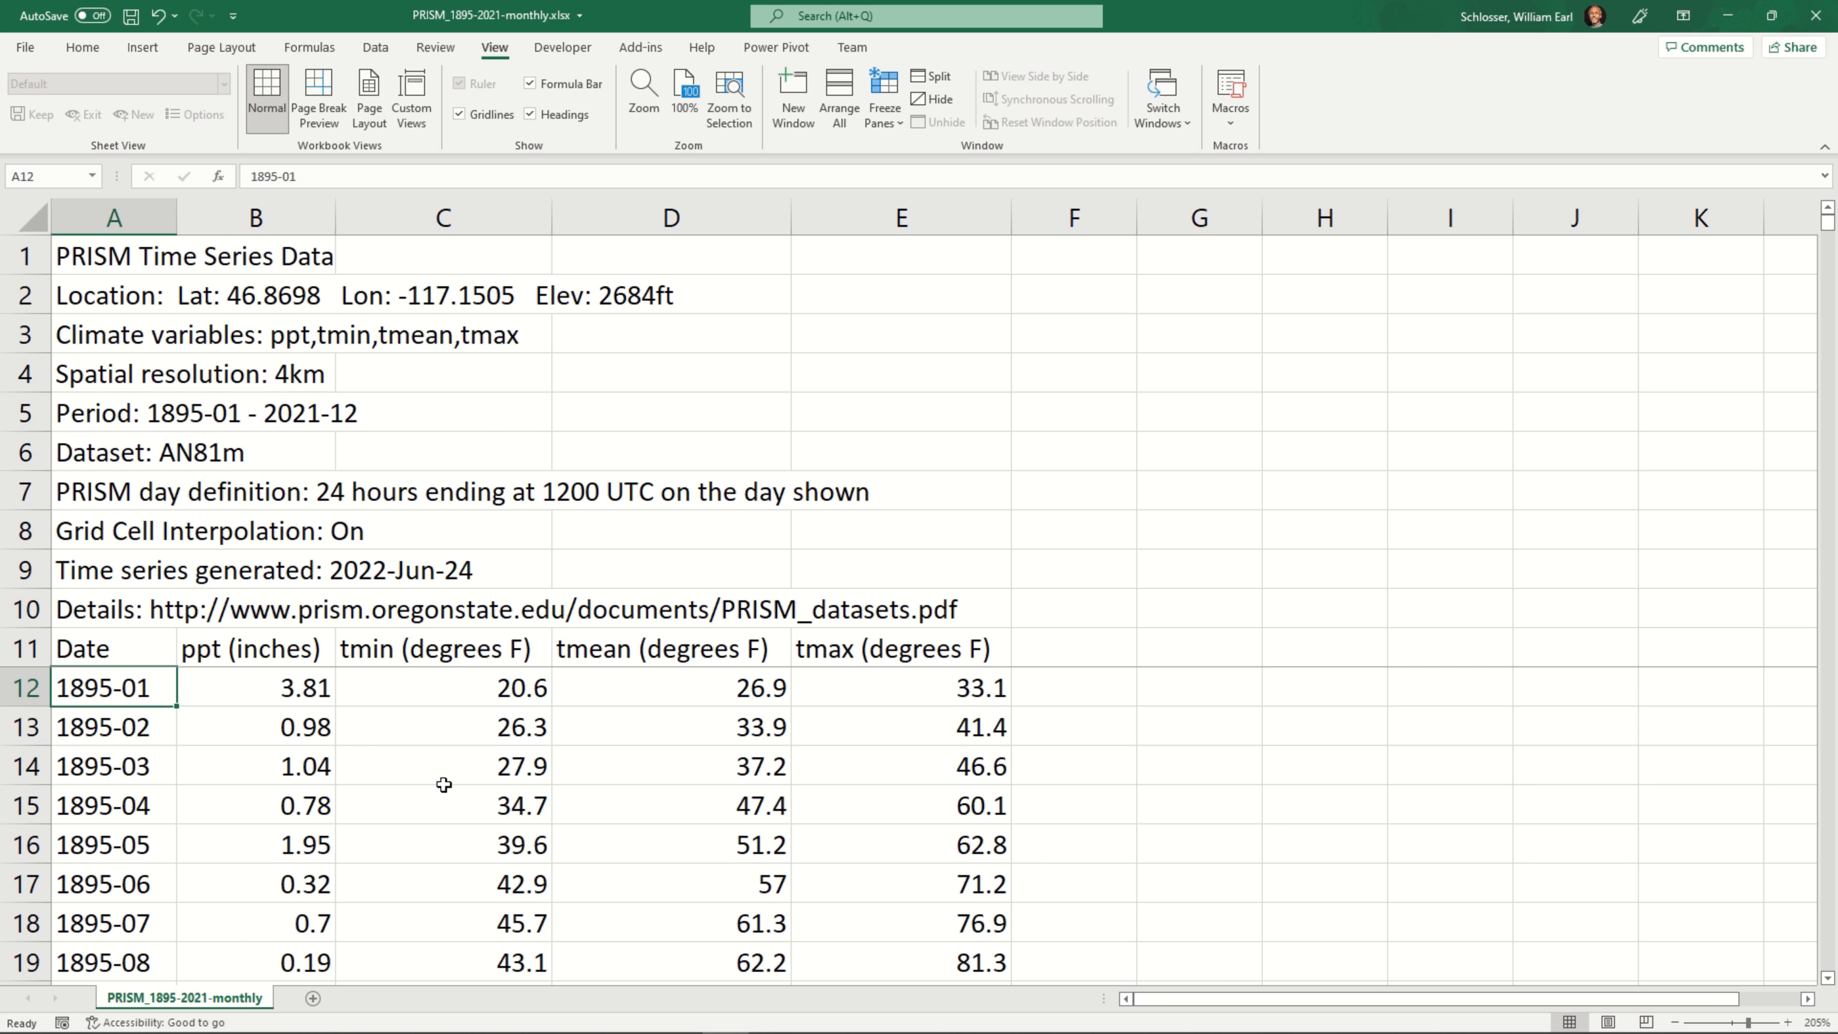
Insert an empty column before the Date column and enter the heading MO in cell A11
left_click(113, 216)
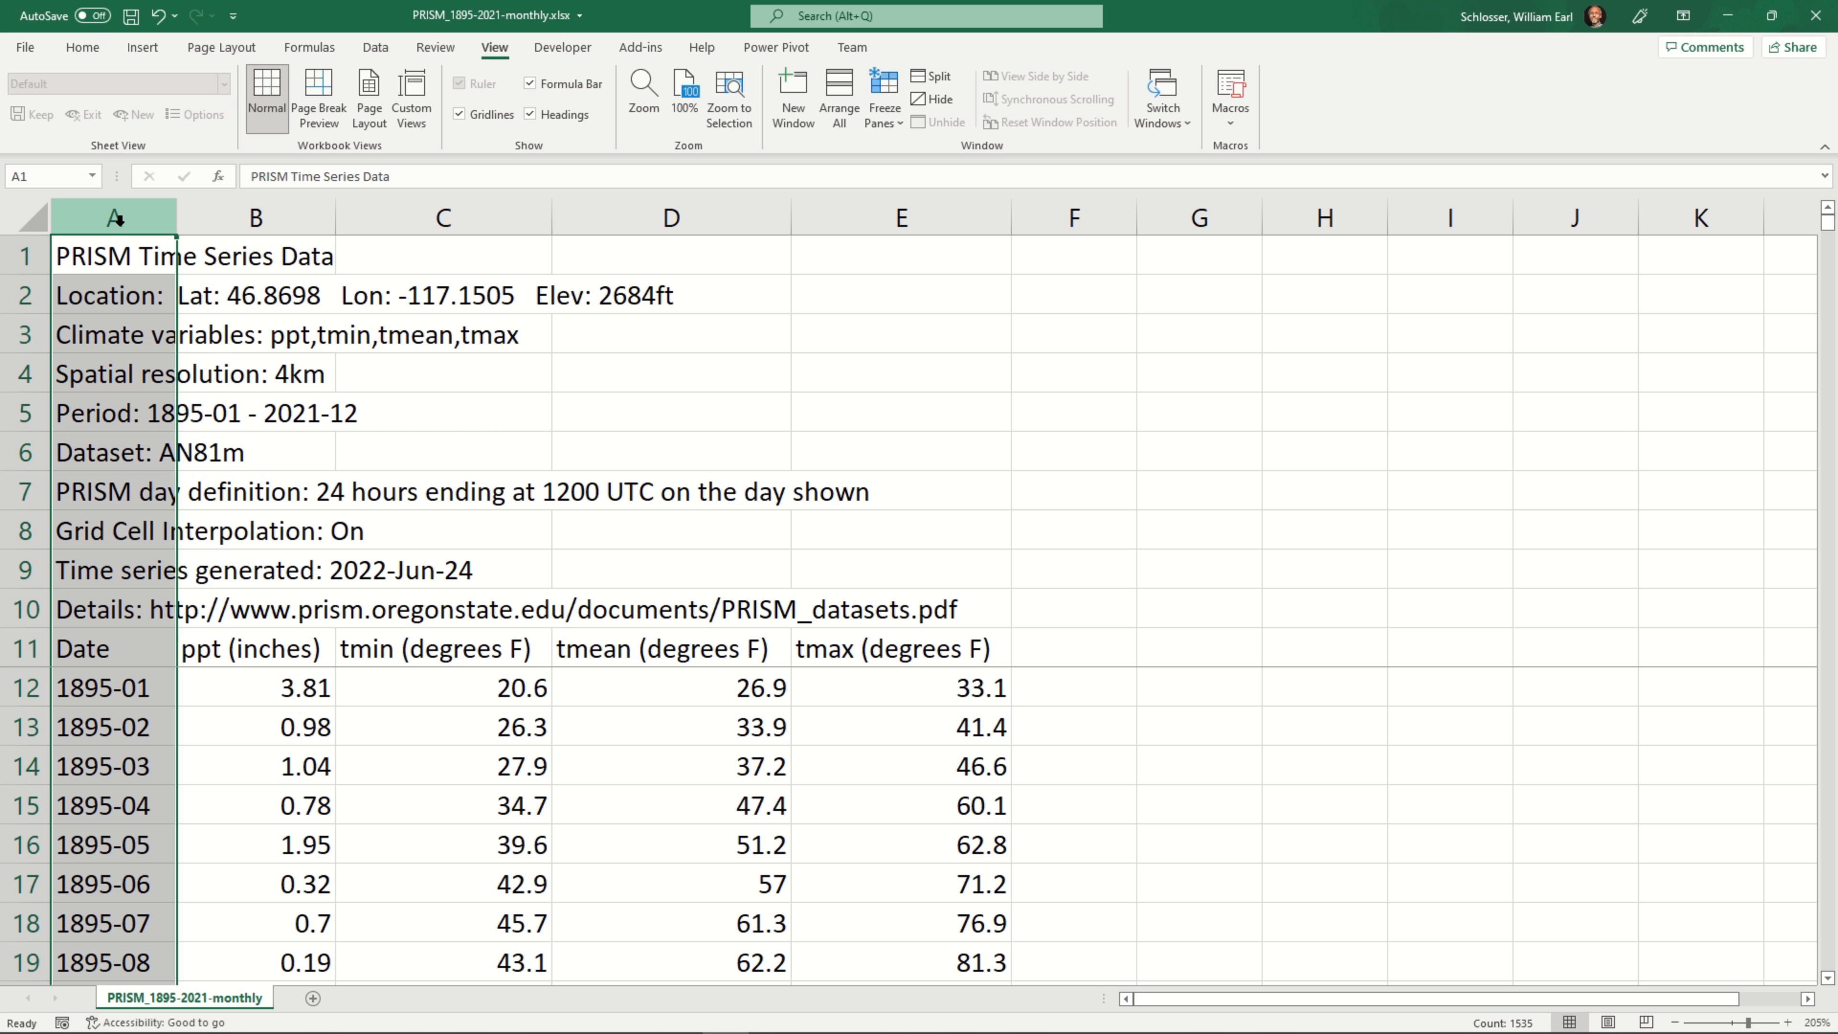
right_click(116, 218)
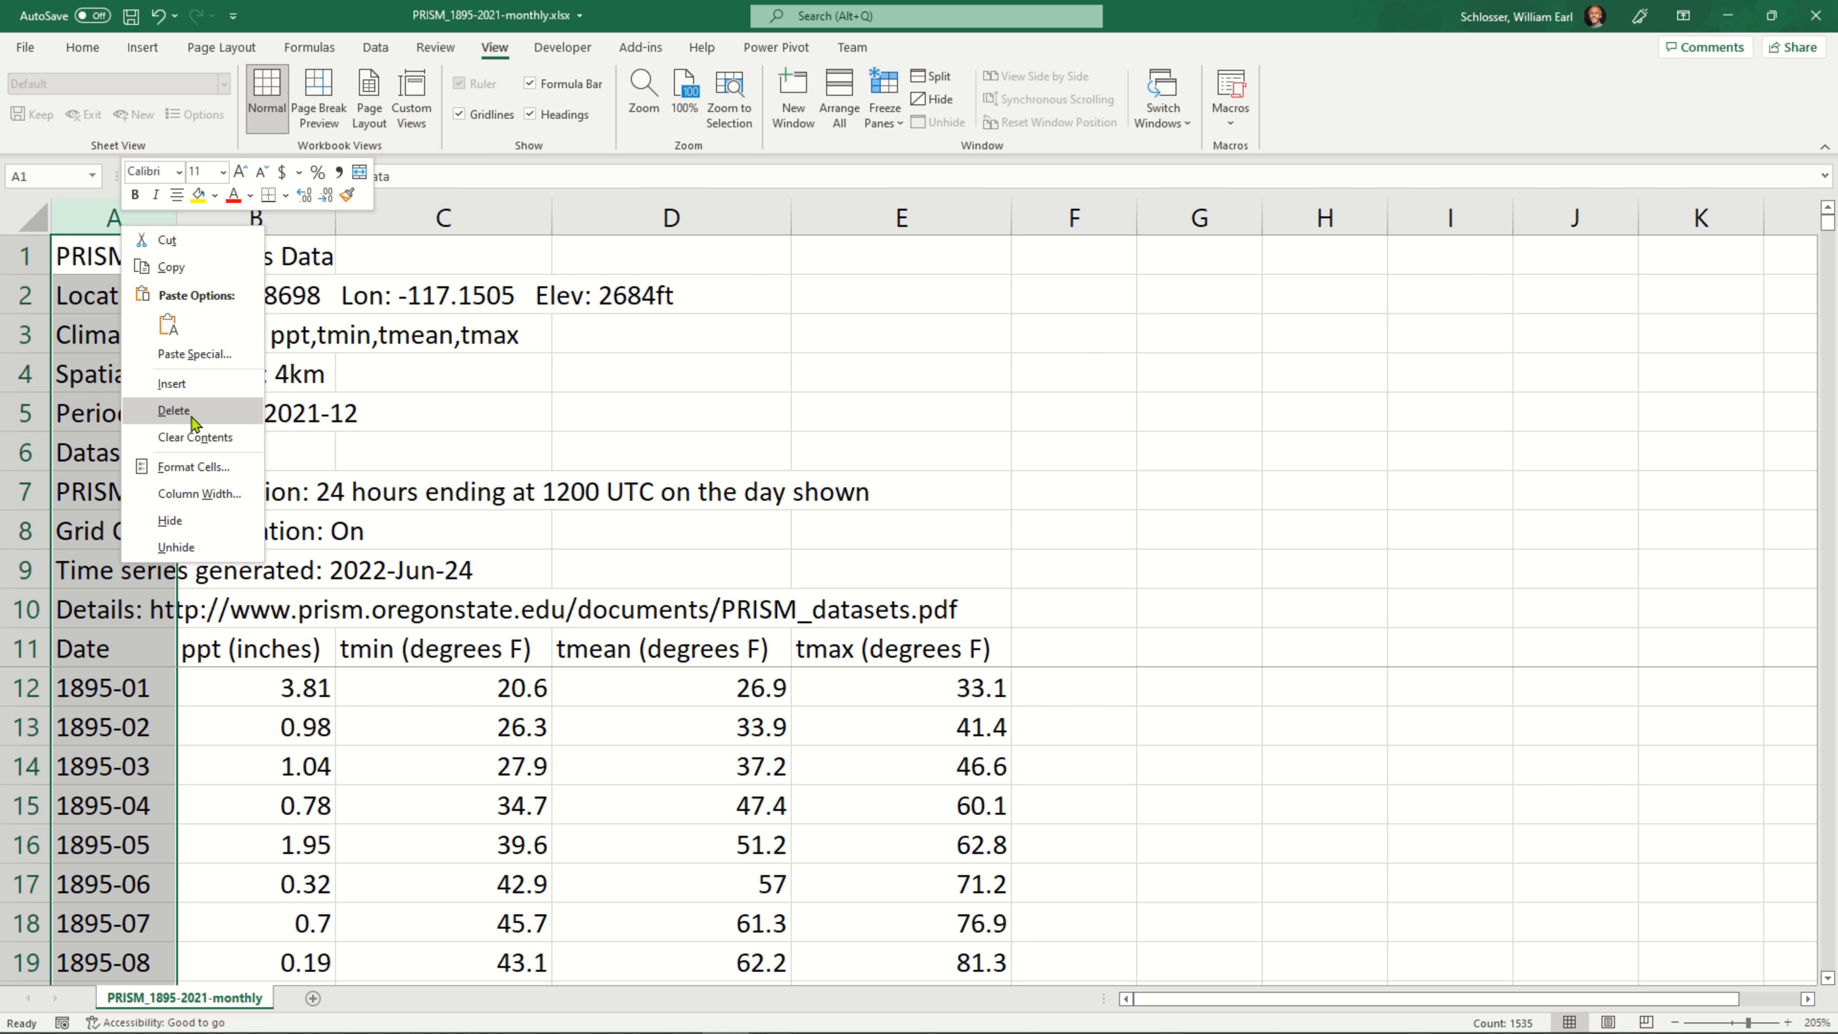
left_click(224, 385)
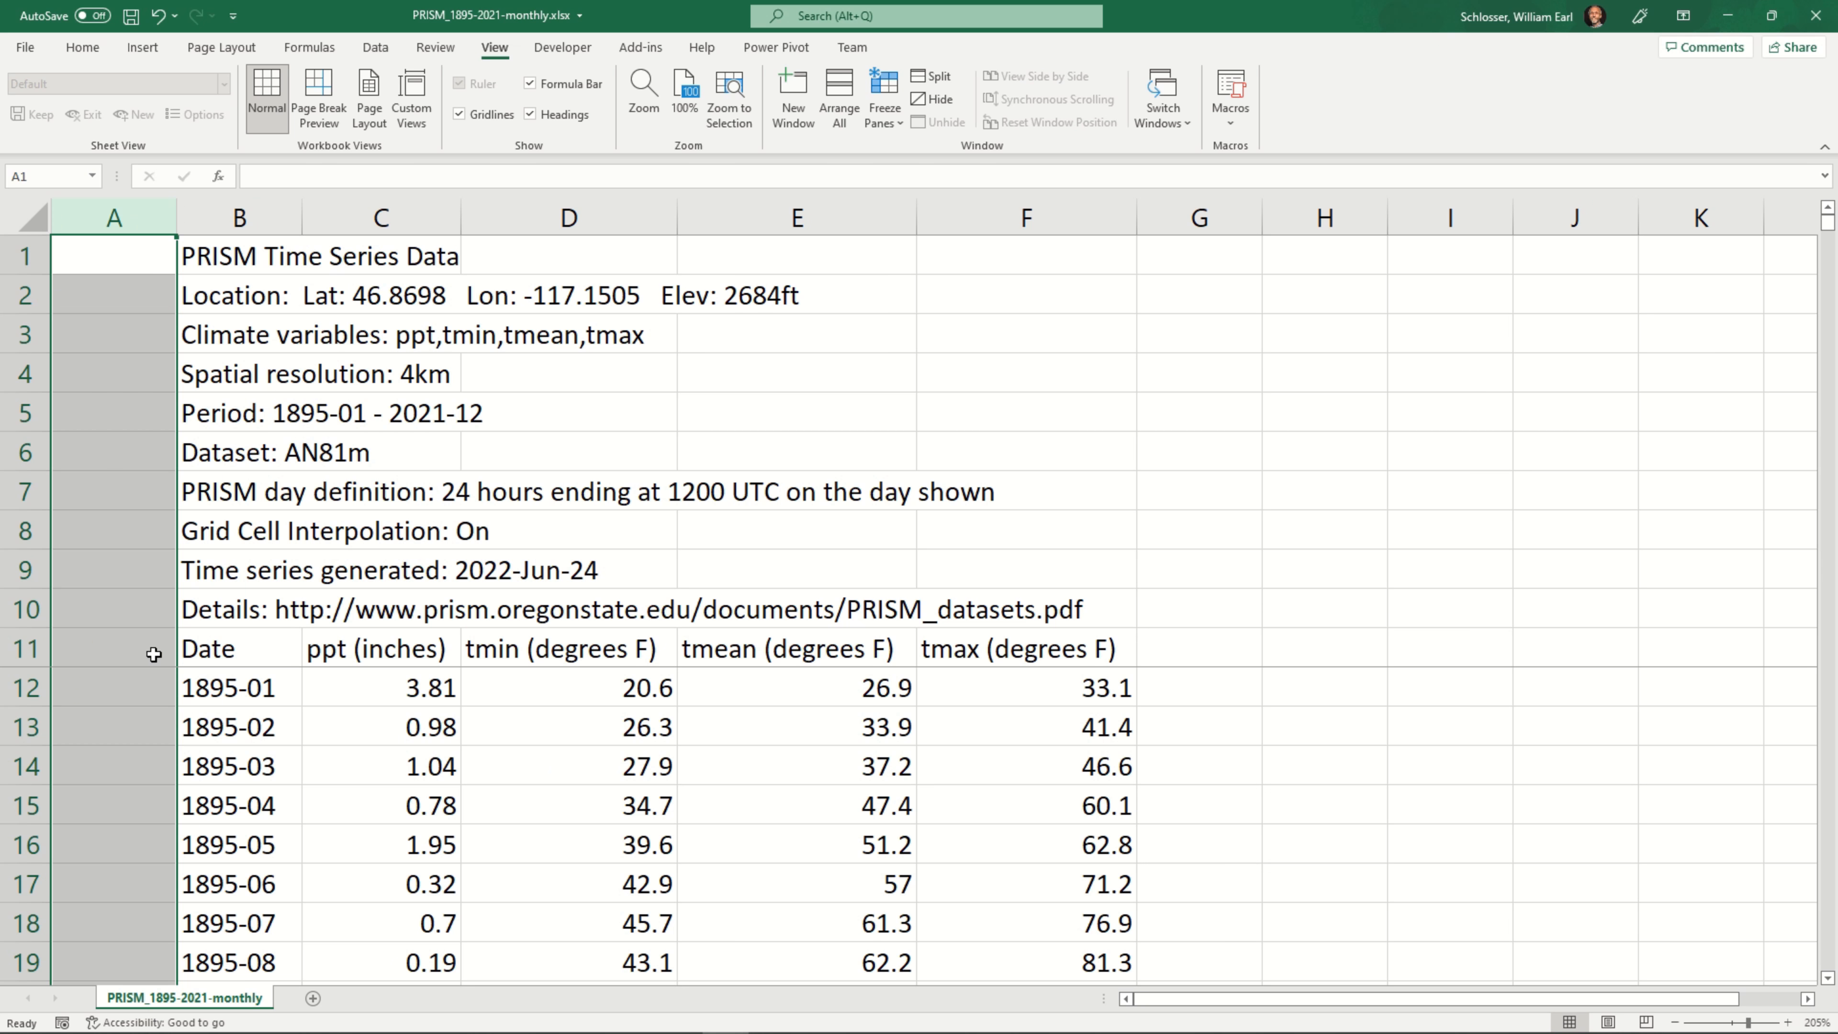
left_click(110, 648)
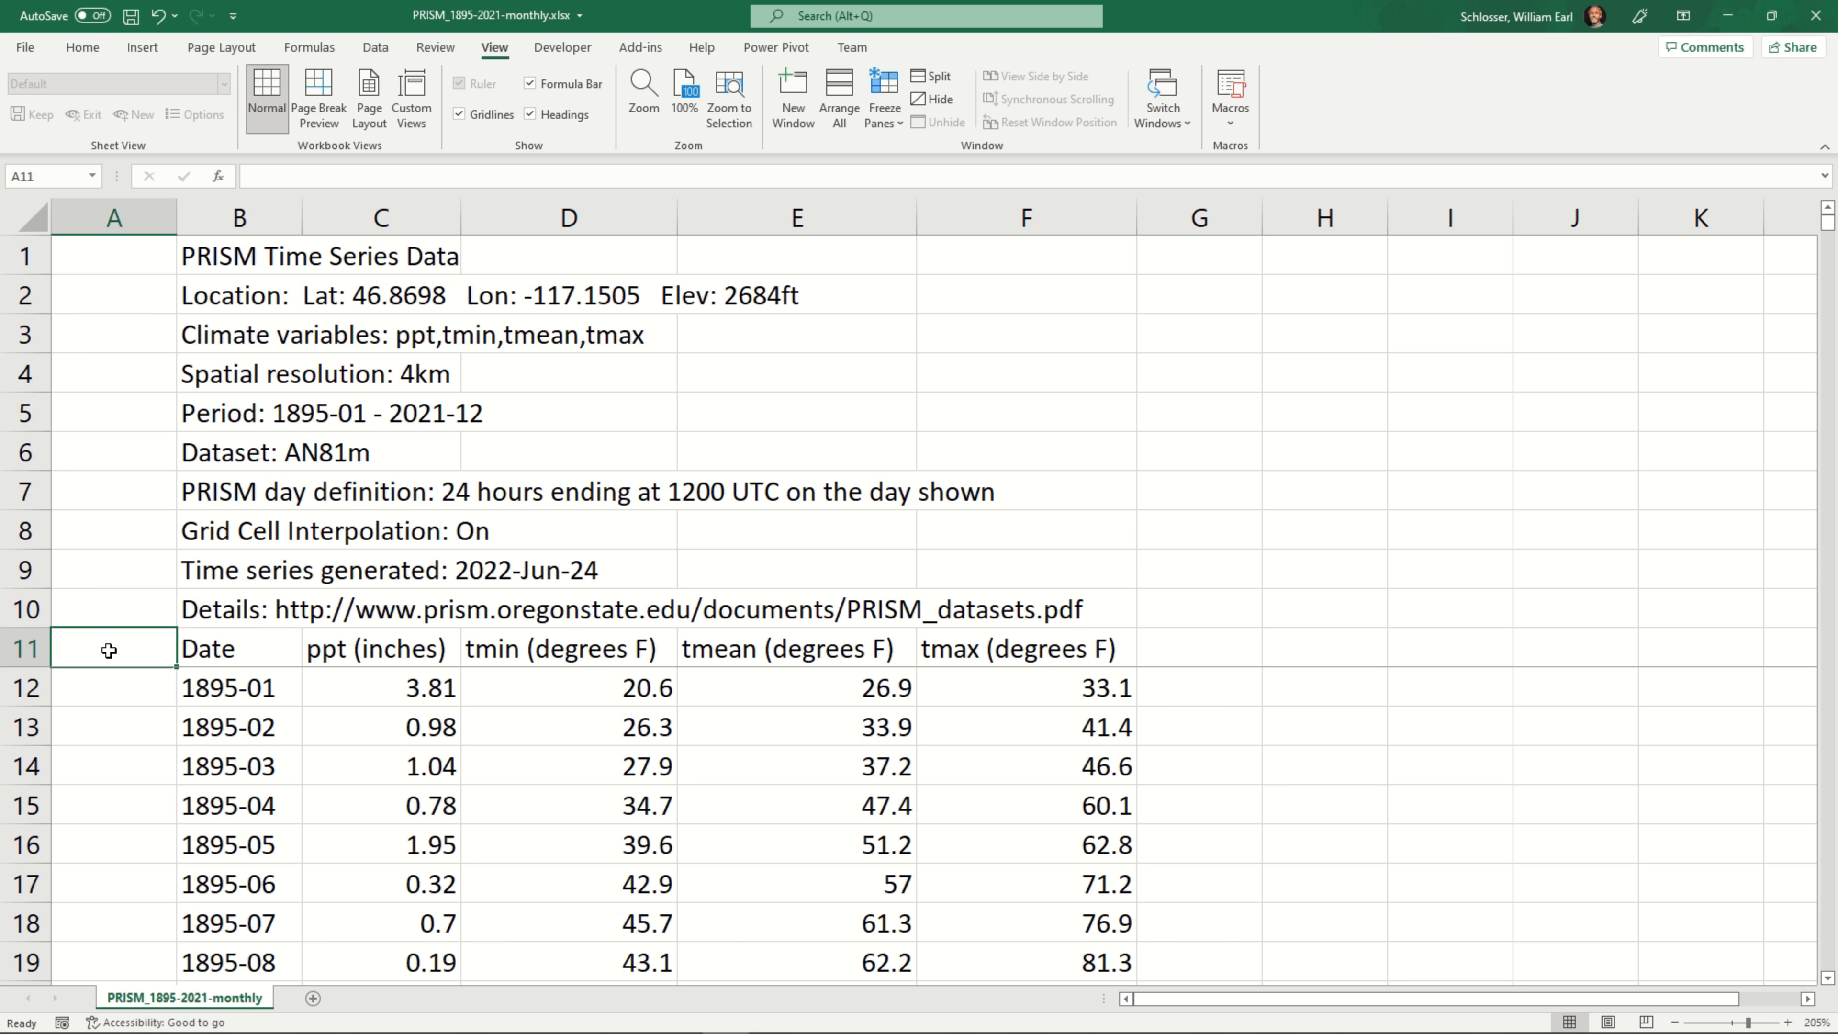
type("MO")
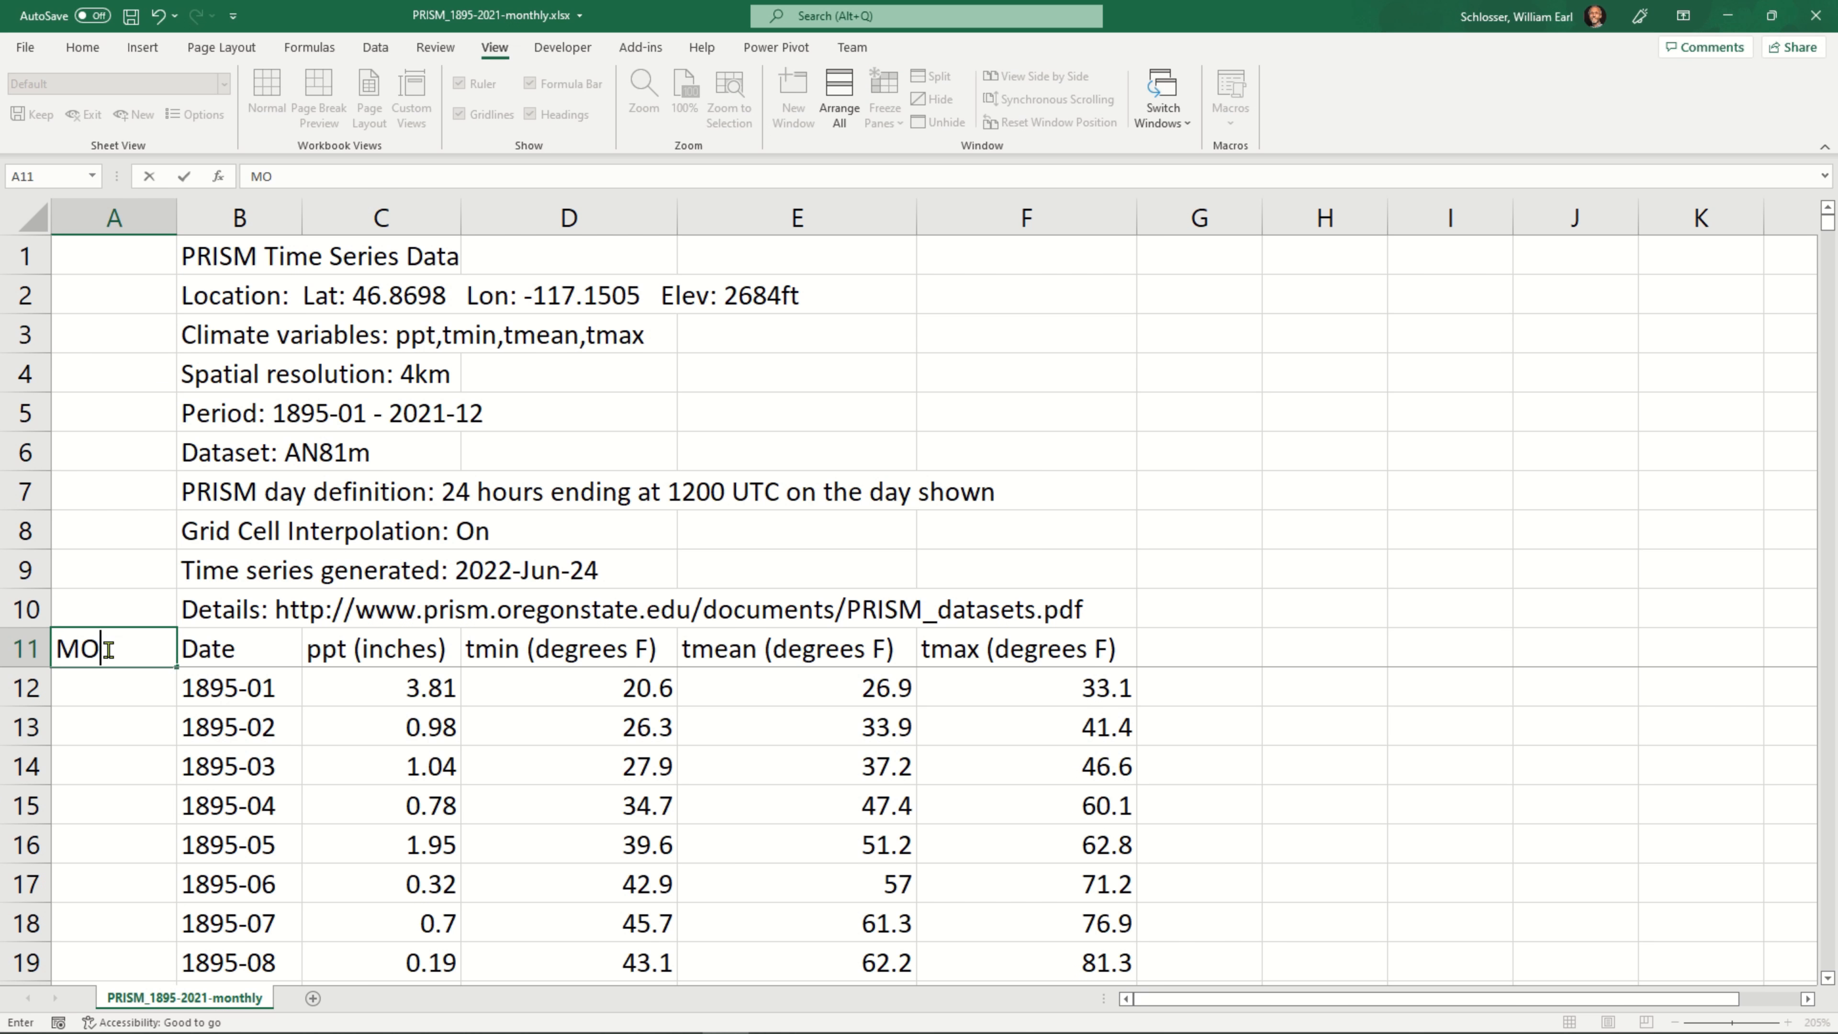
key("Return")
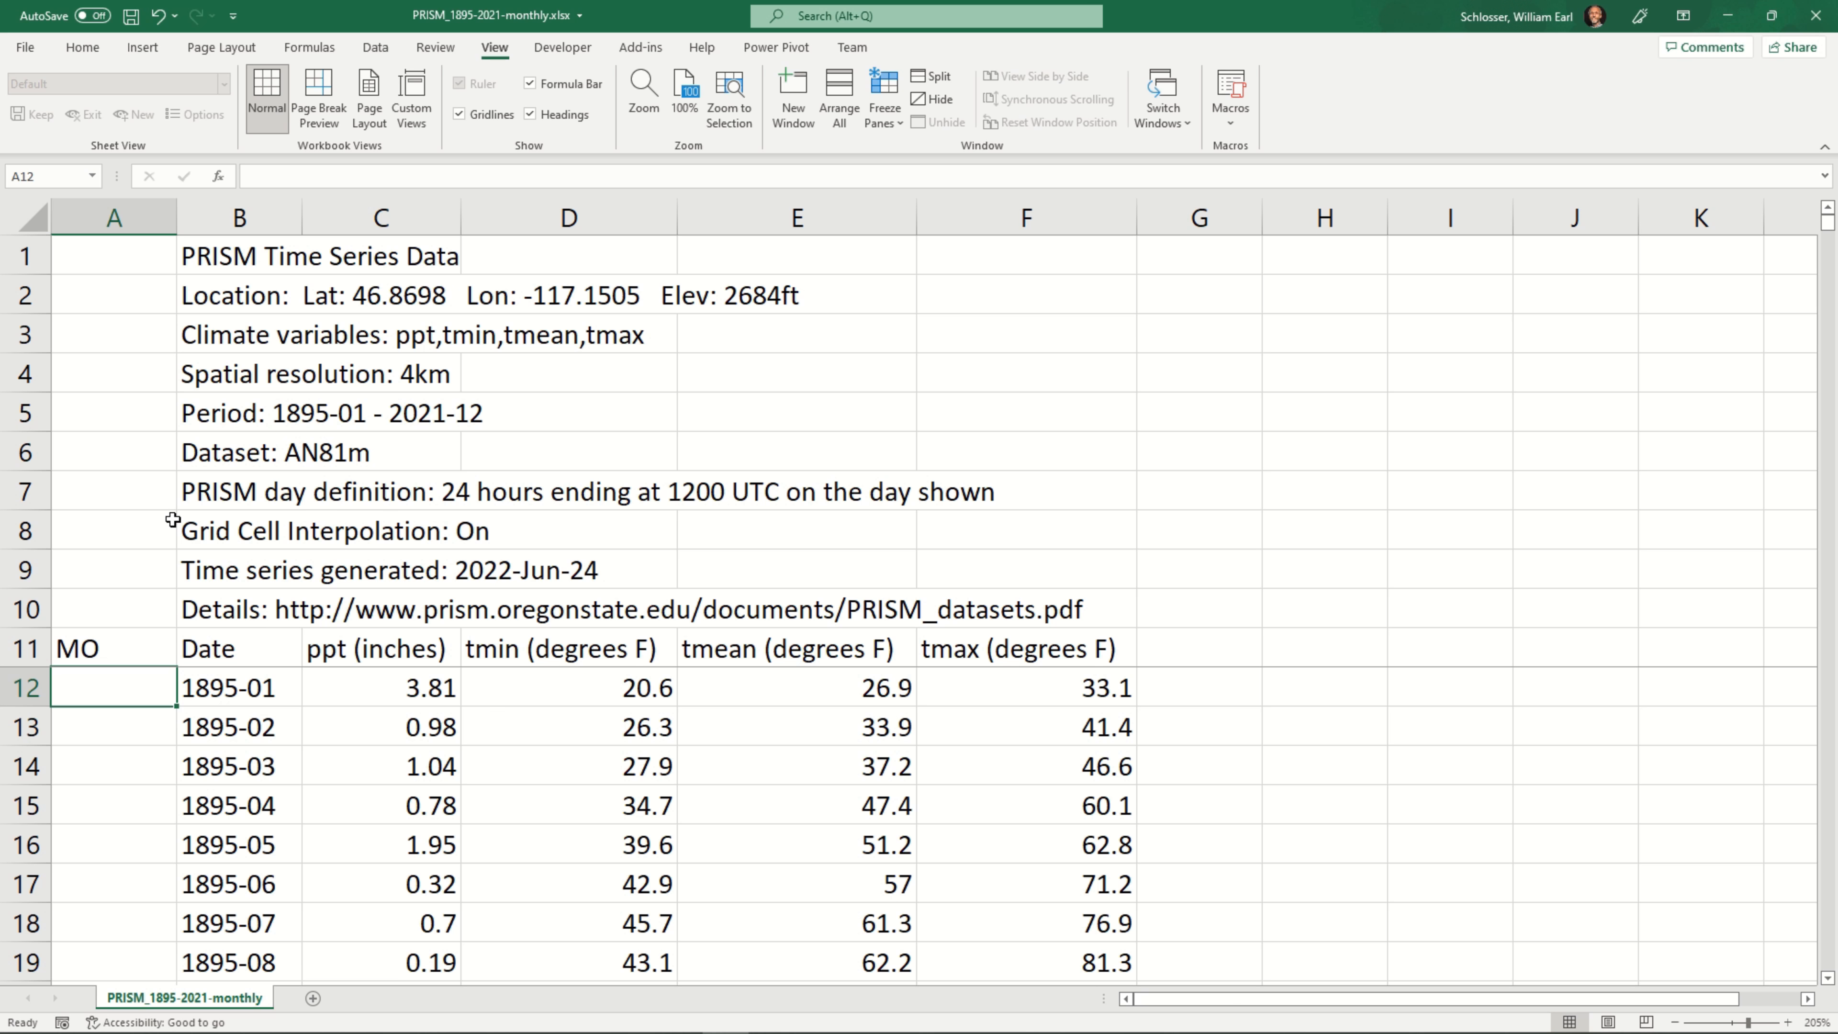
Enter the formula =RIGHT(B12,2) in cell A12 to extract the month from the date
type("=")
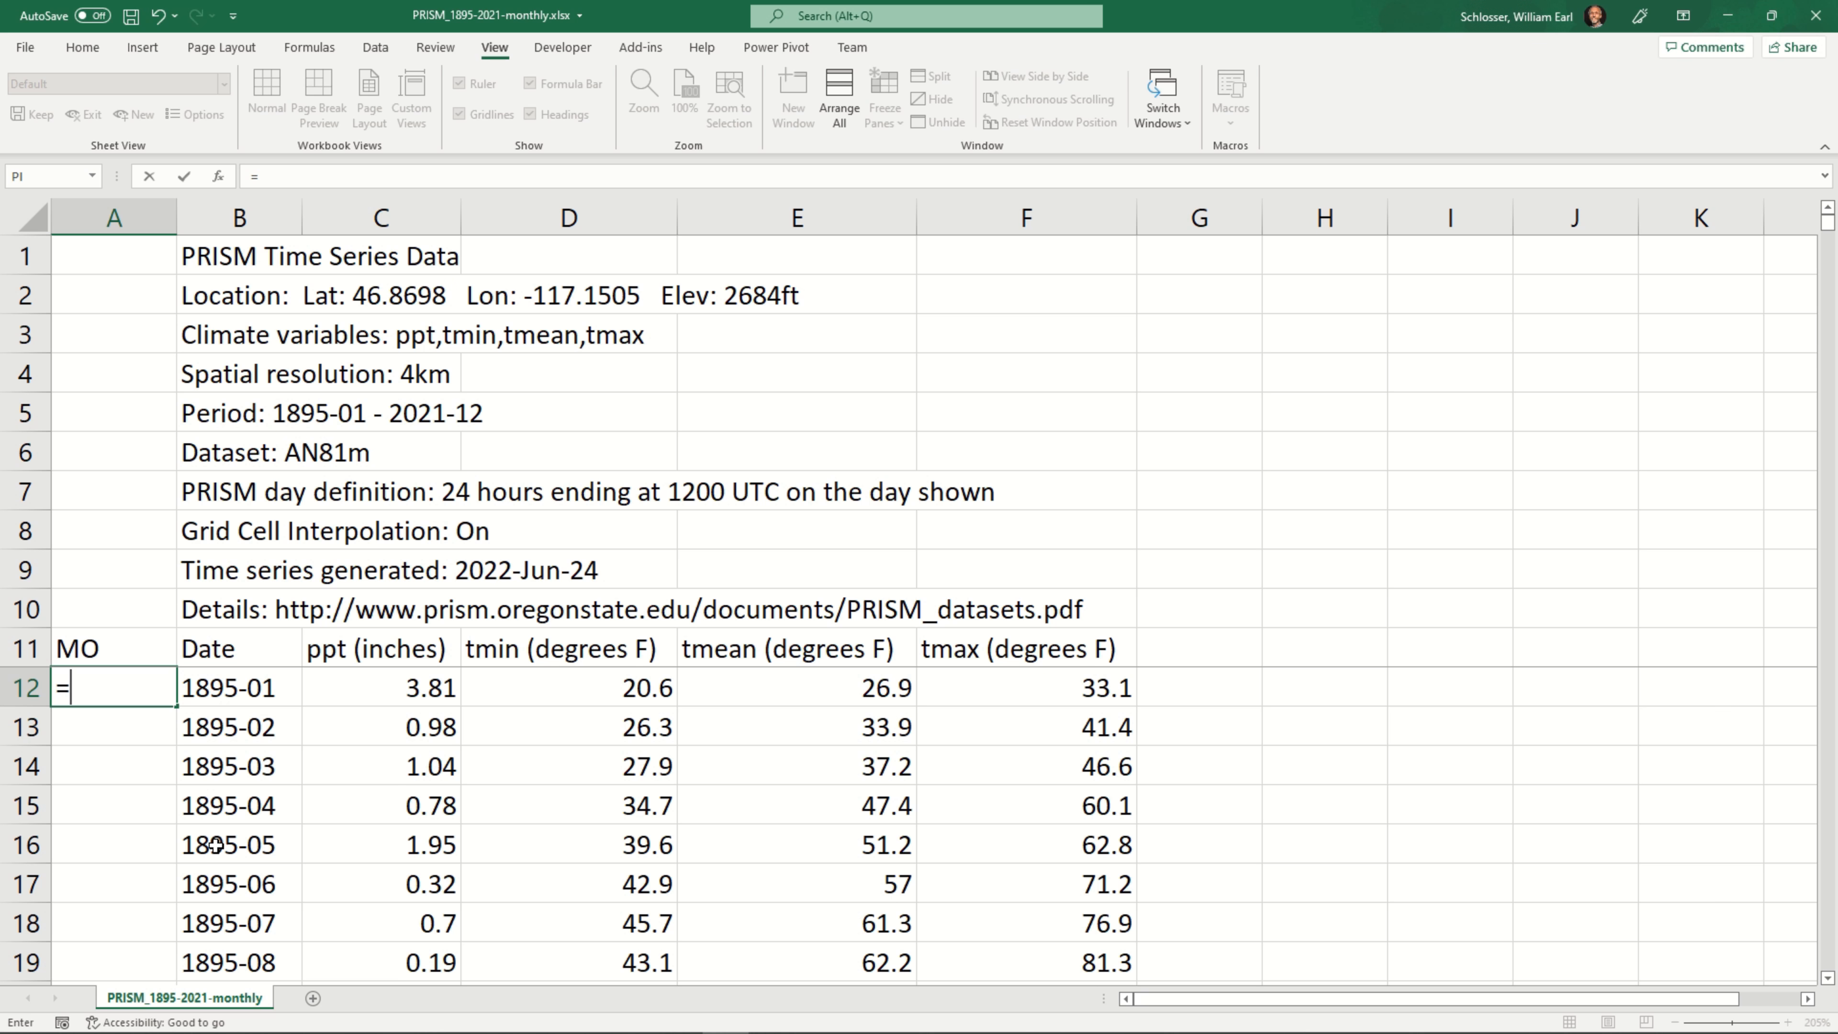
type("right(")
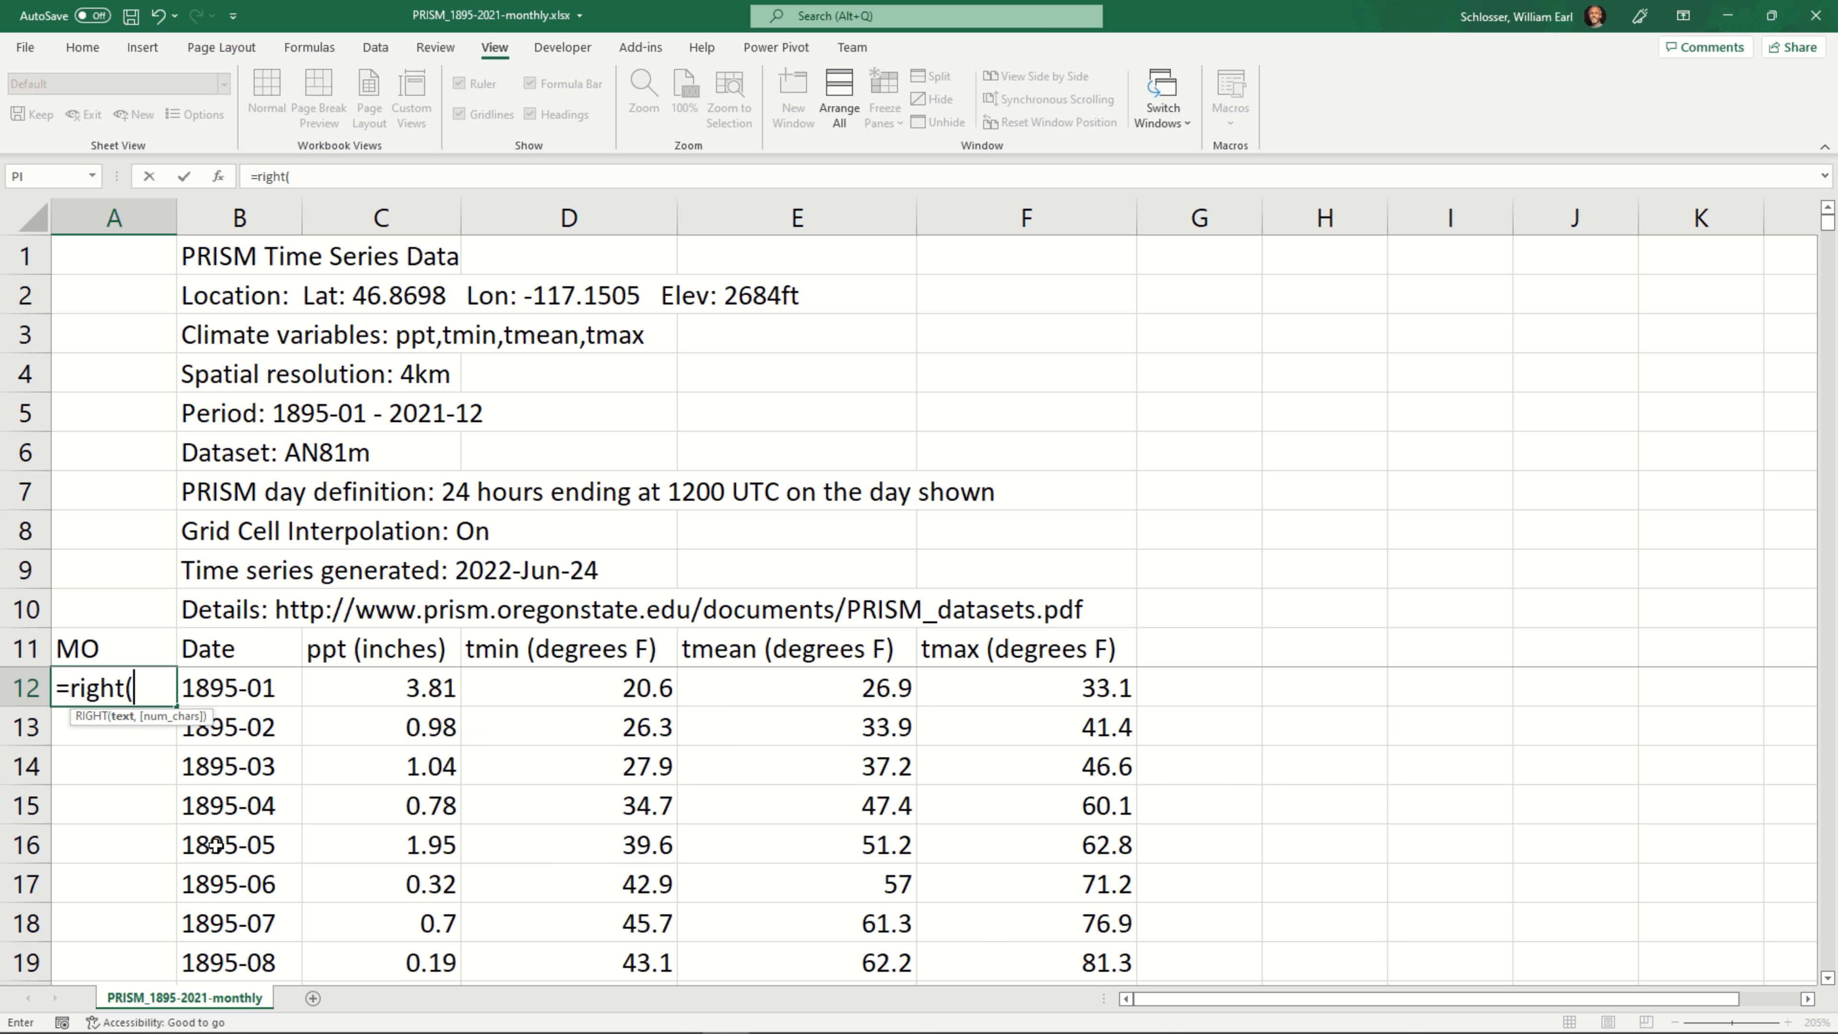
type("b12,")
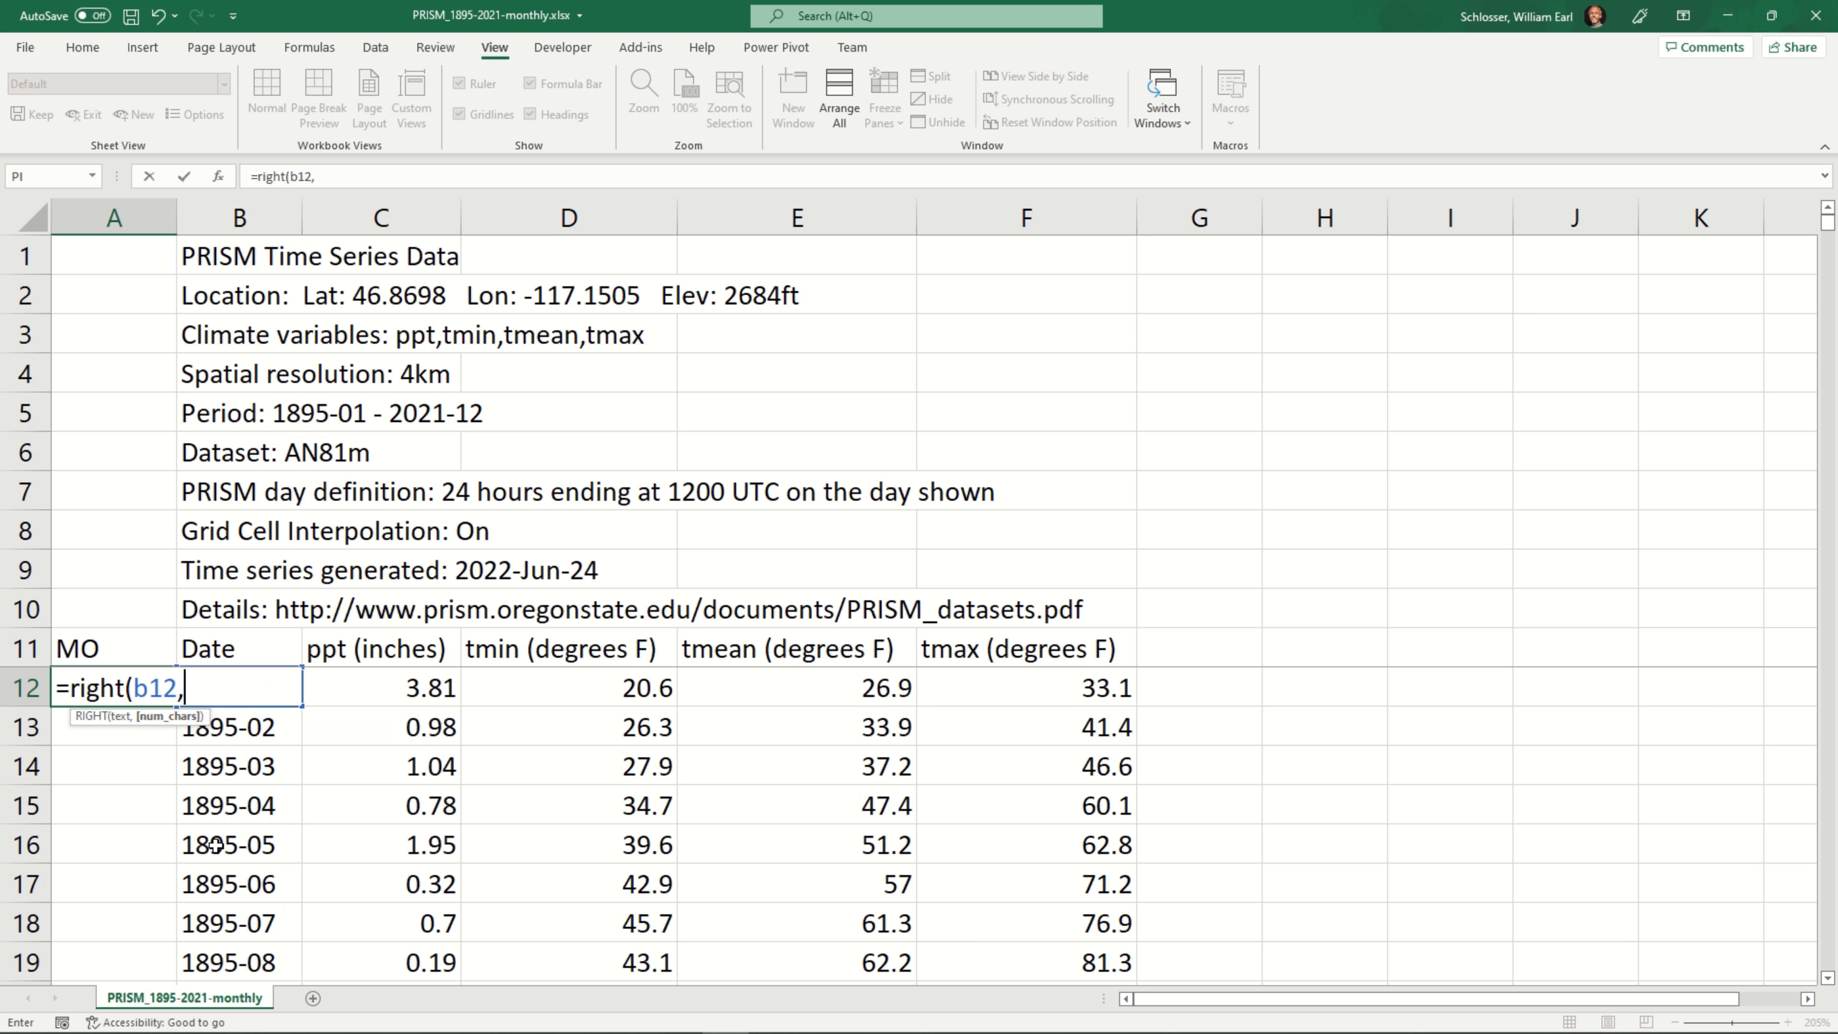
type("2)")
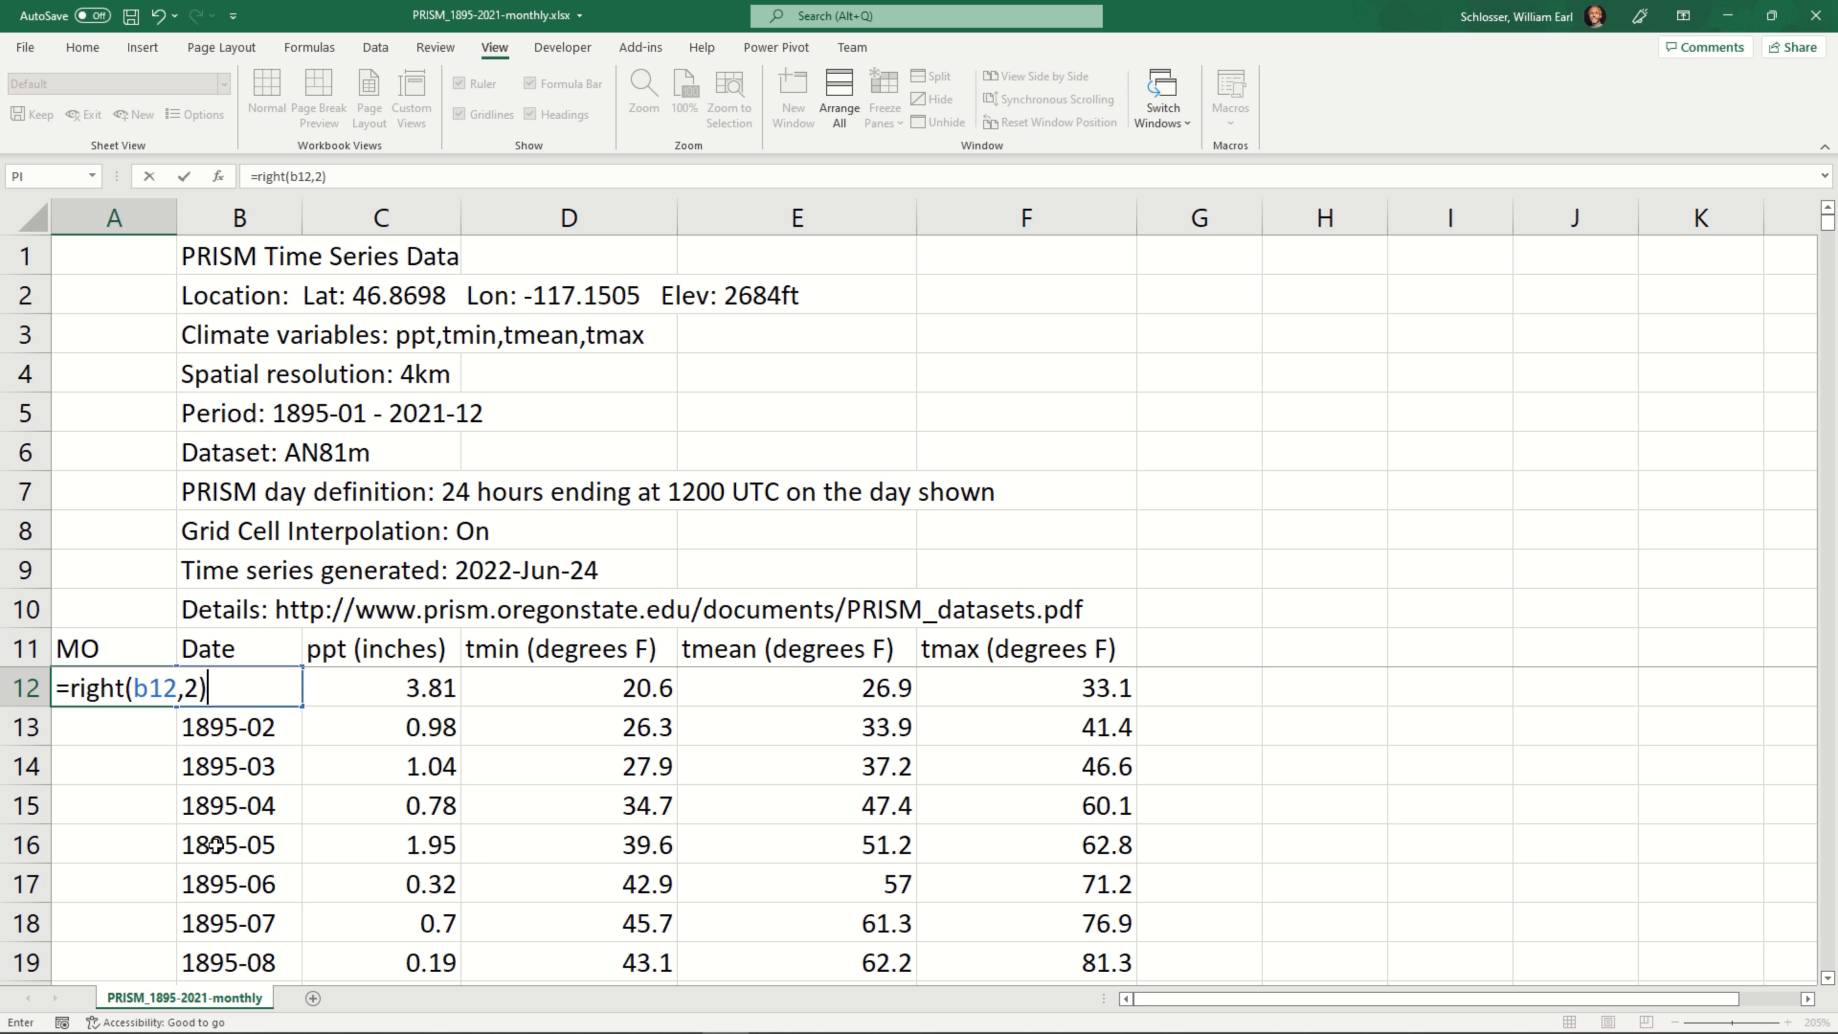
key("Return")
key("Up")
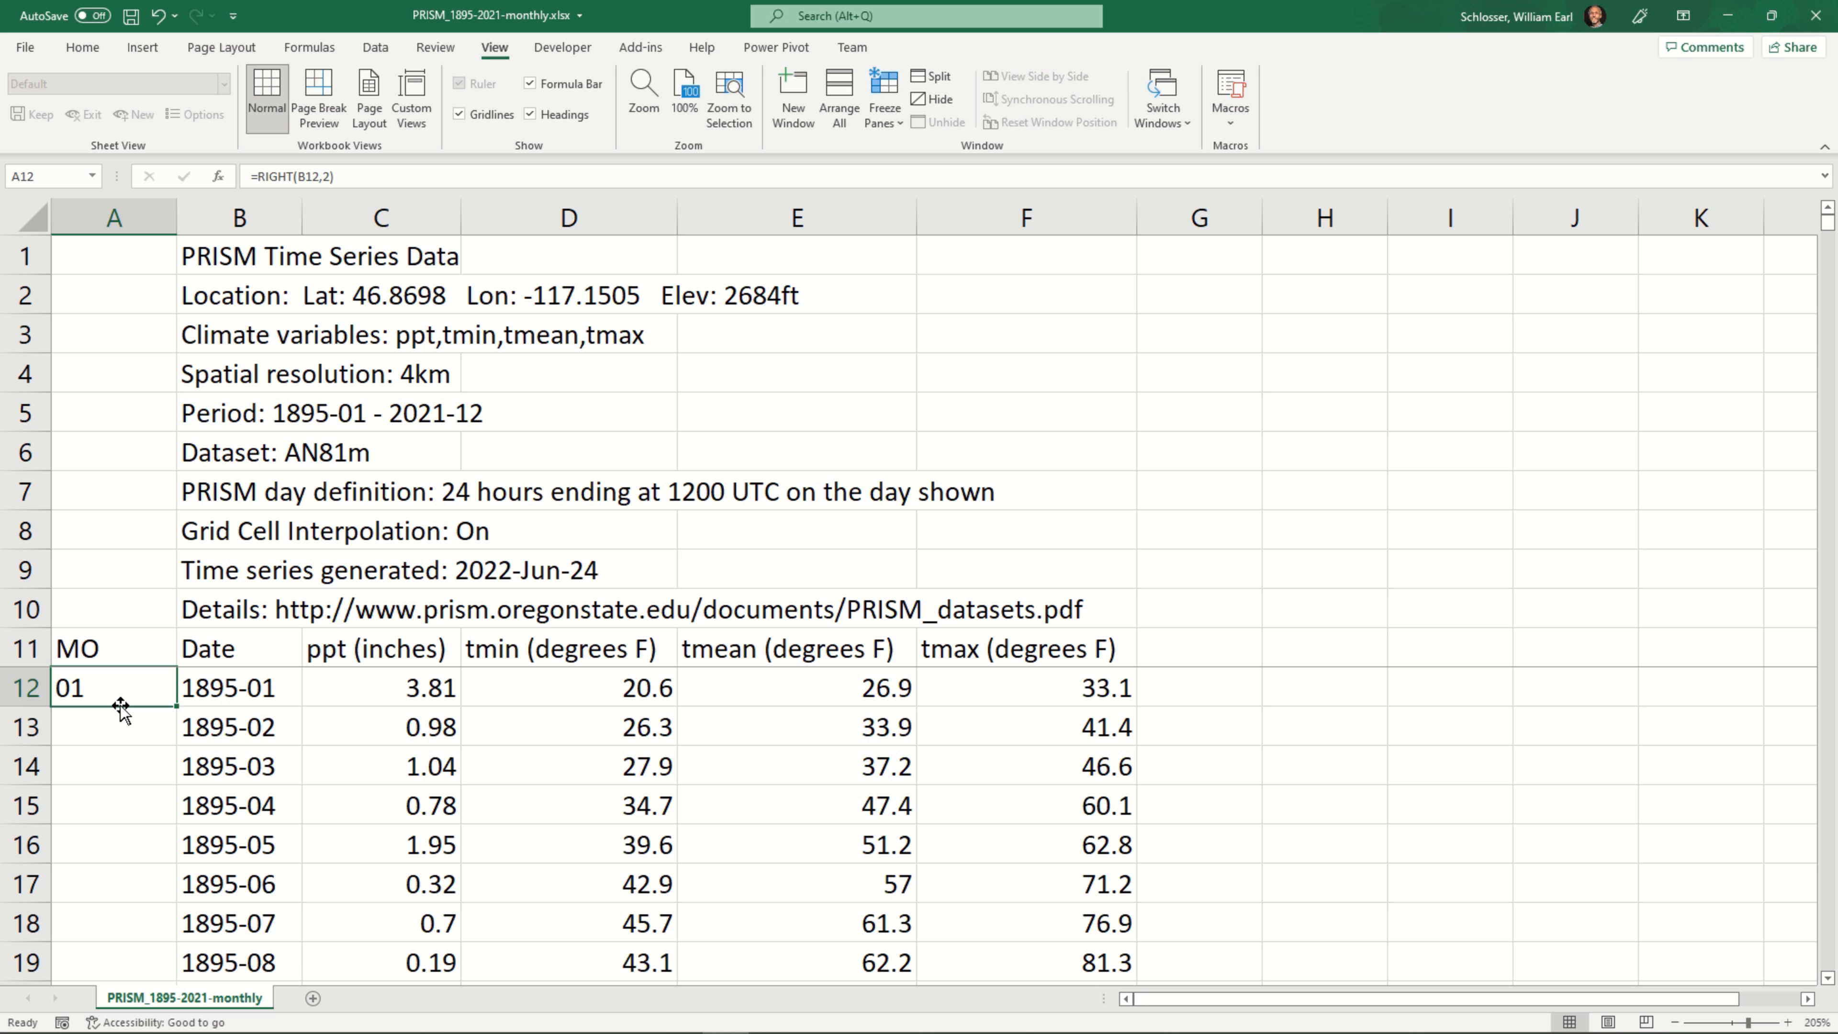
scroll(120, 714, "down", 3)
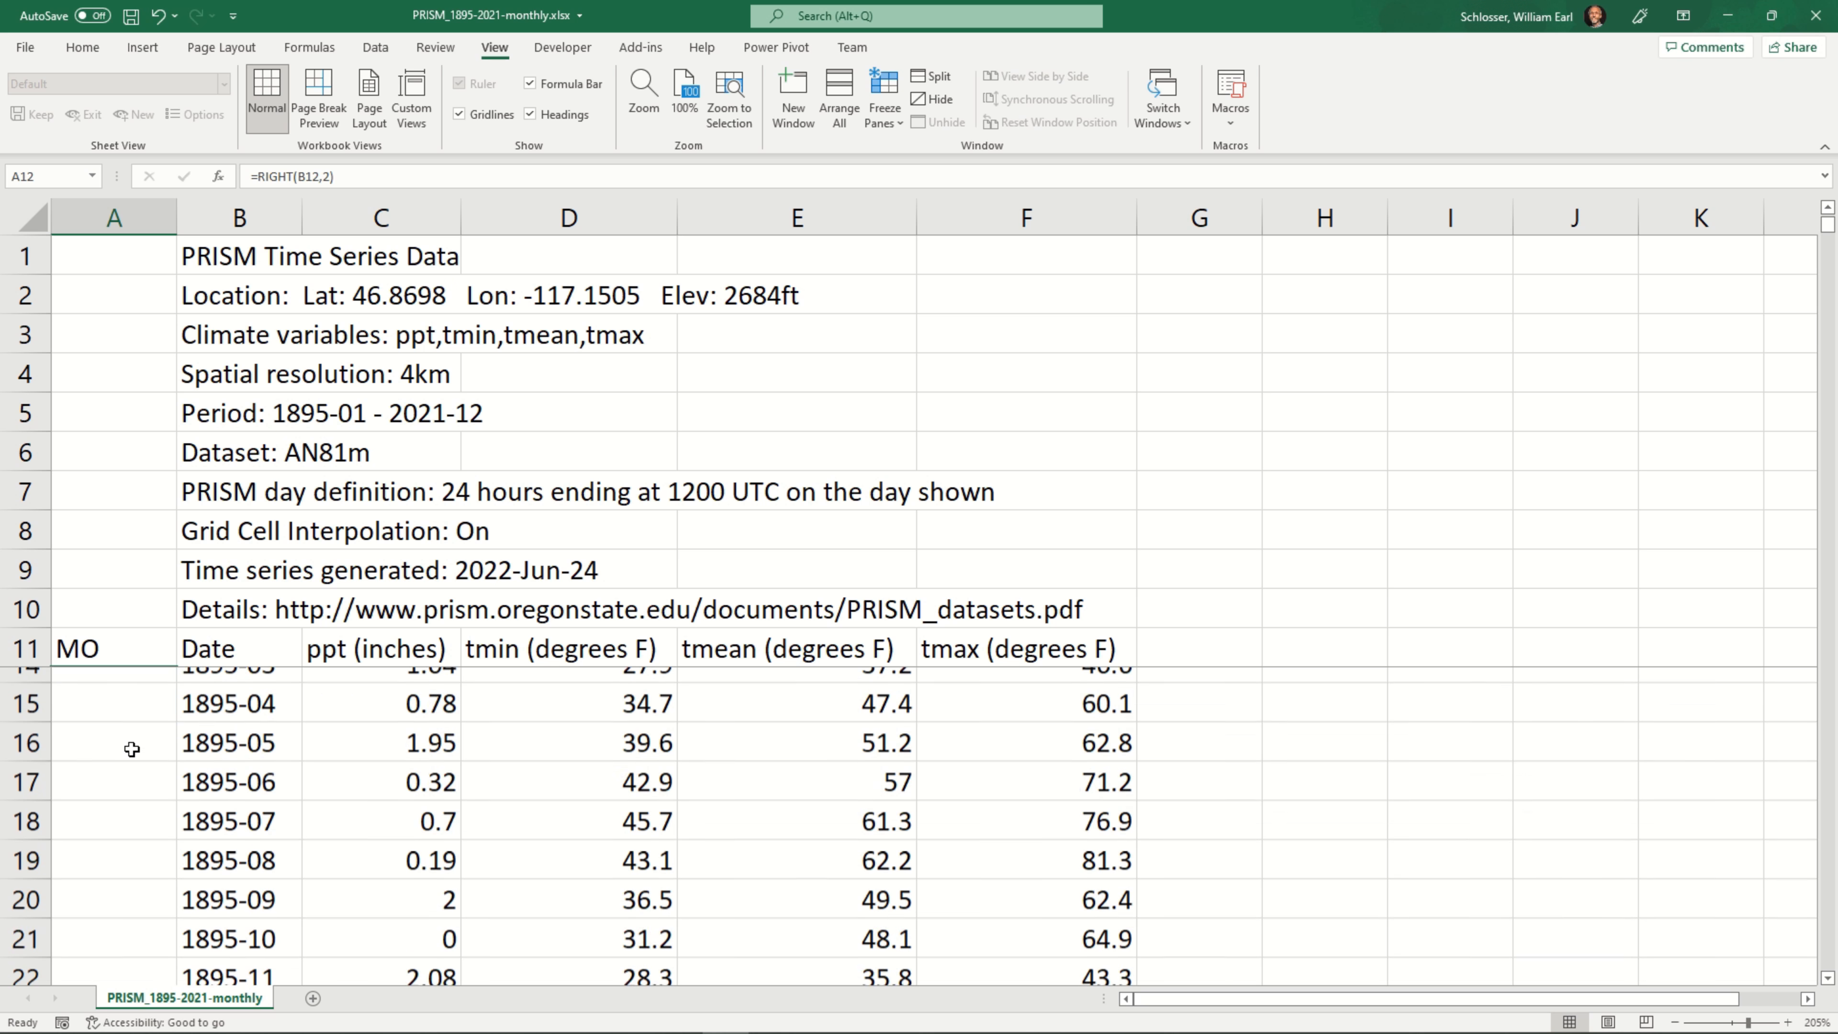
scroll(130, 745, "up", 3)
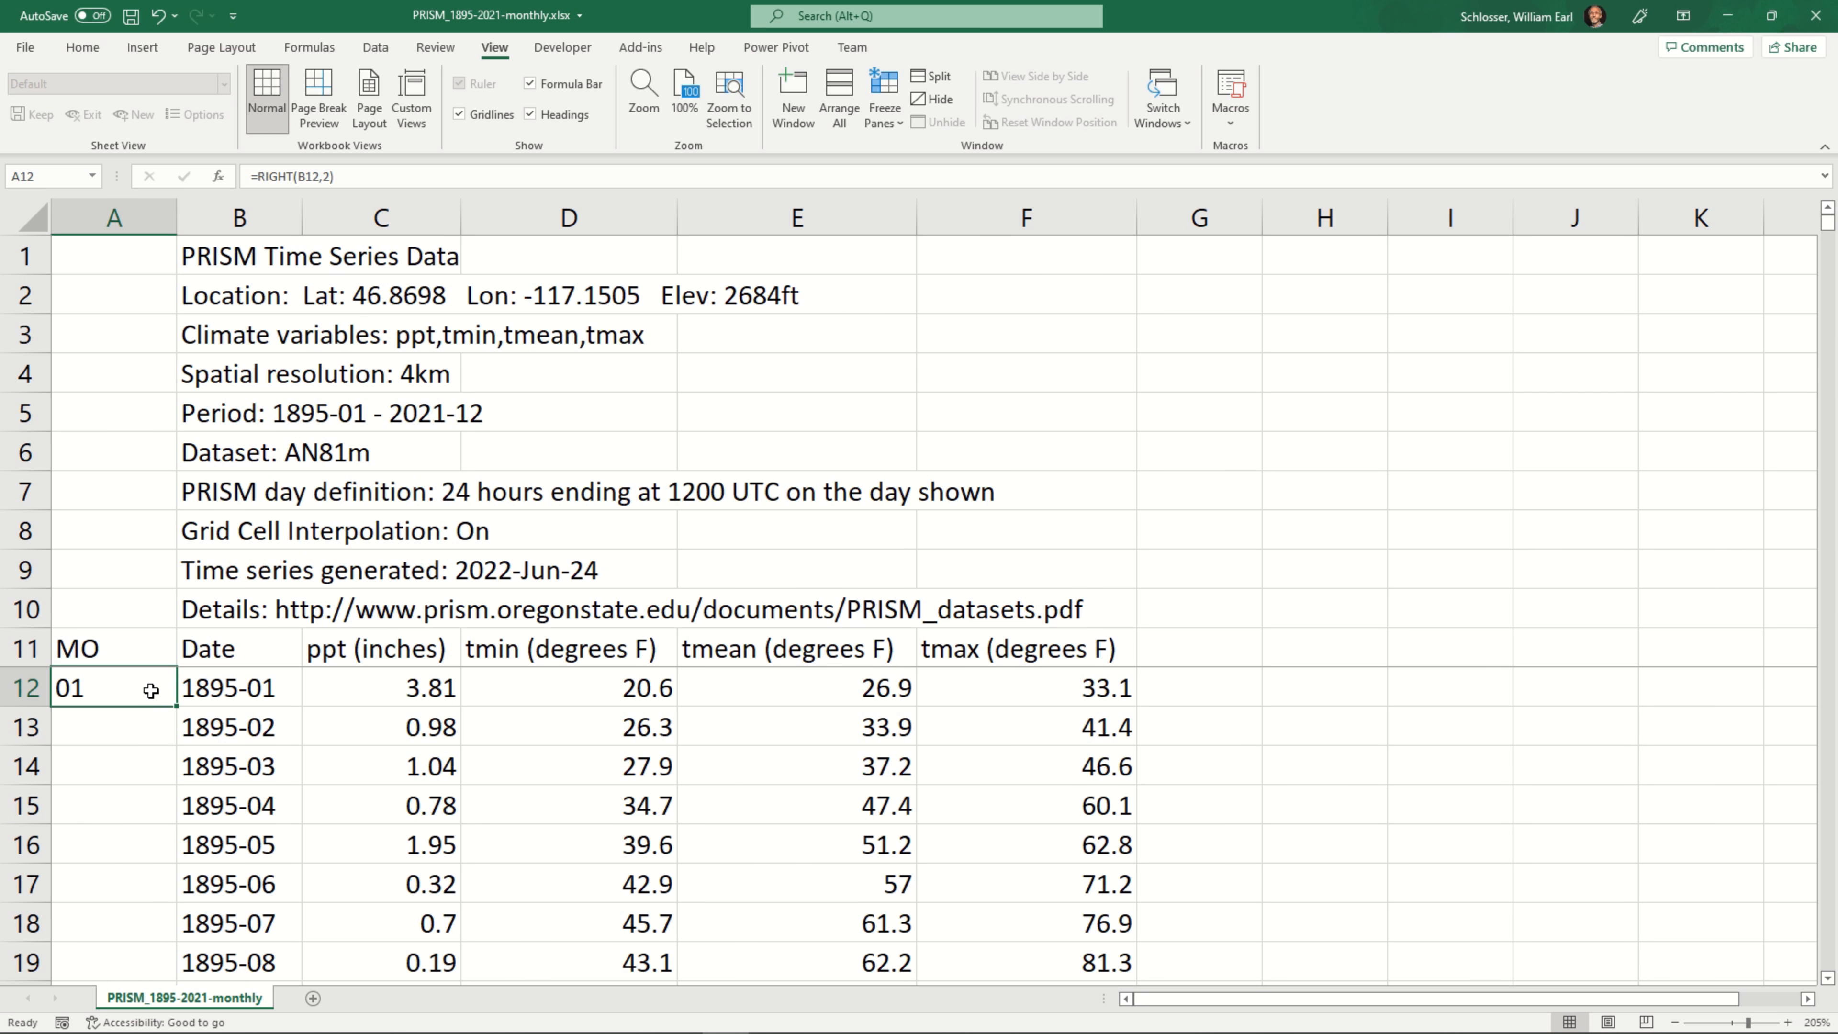
Fill the month formula from cell A12 down to the last record, and check the end of column A
scroll(304, 784, "down", 2)
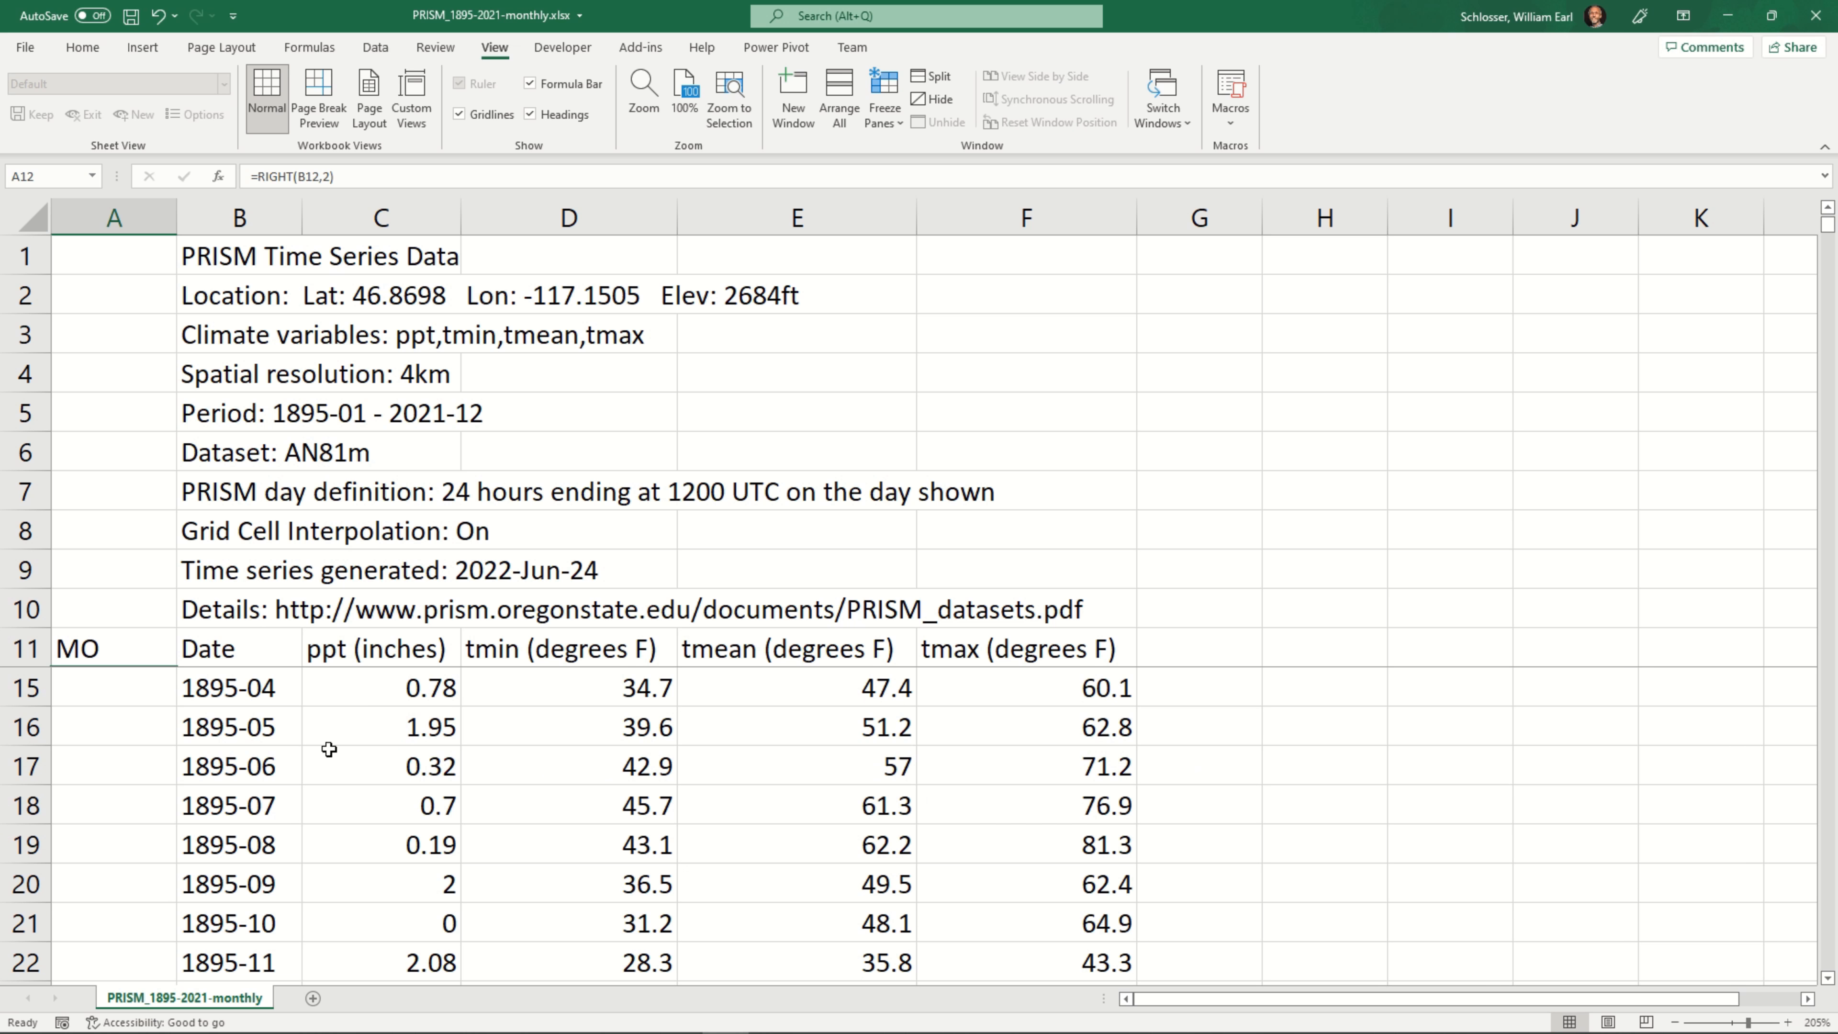
scroll(242, 712, "up", 2)
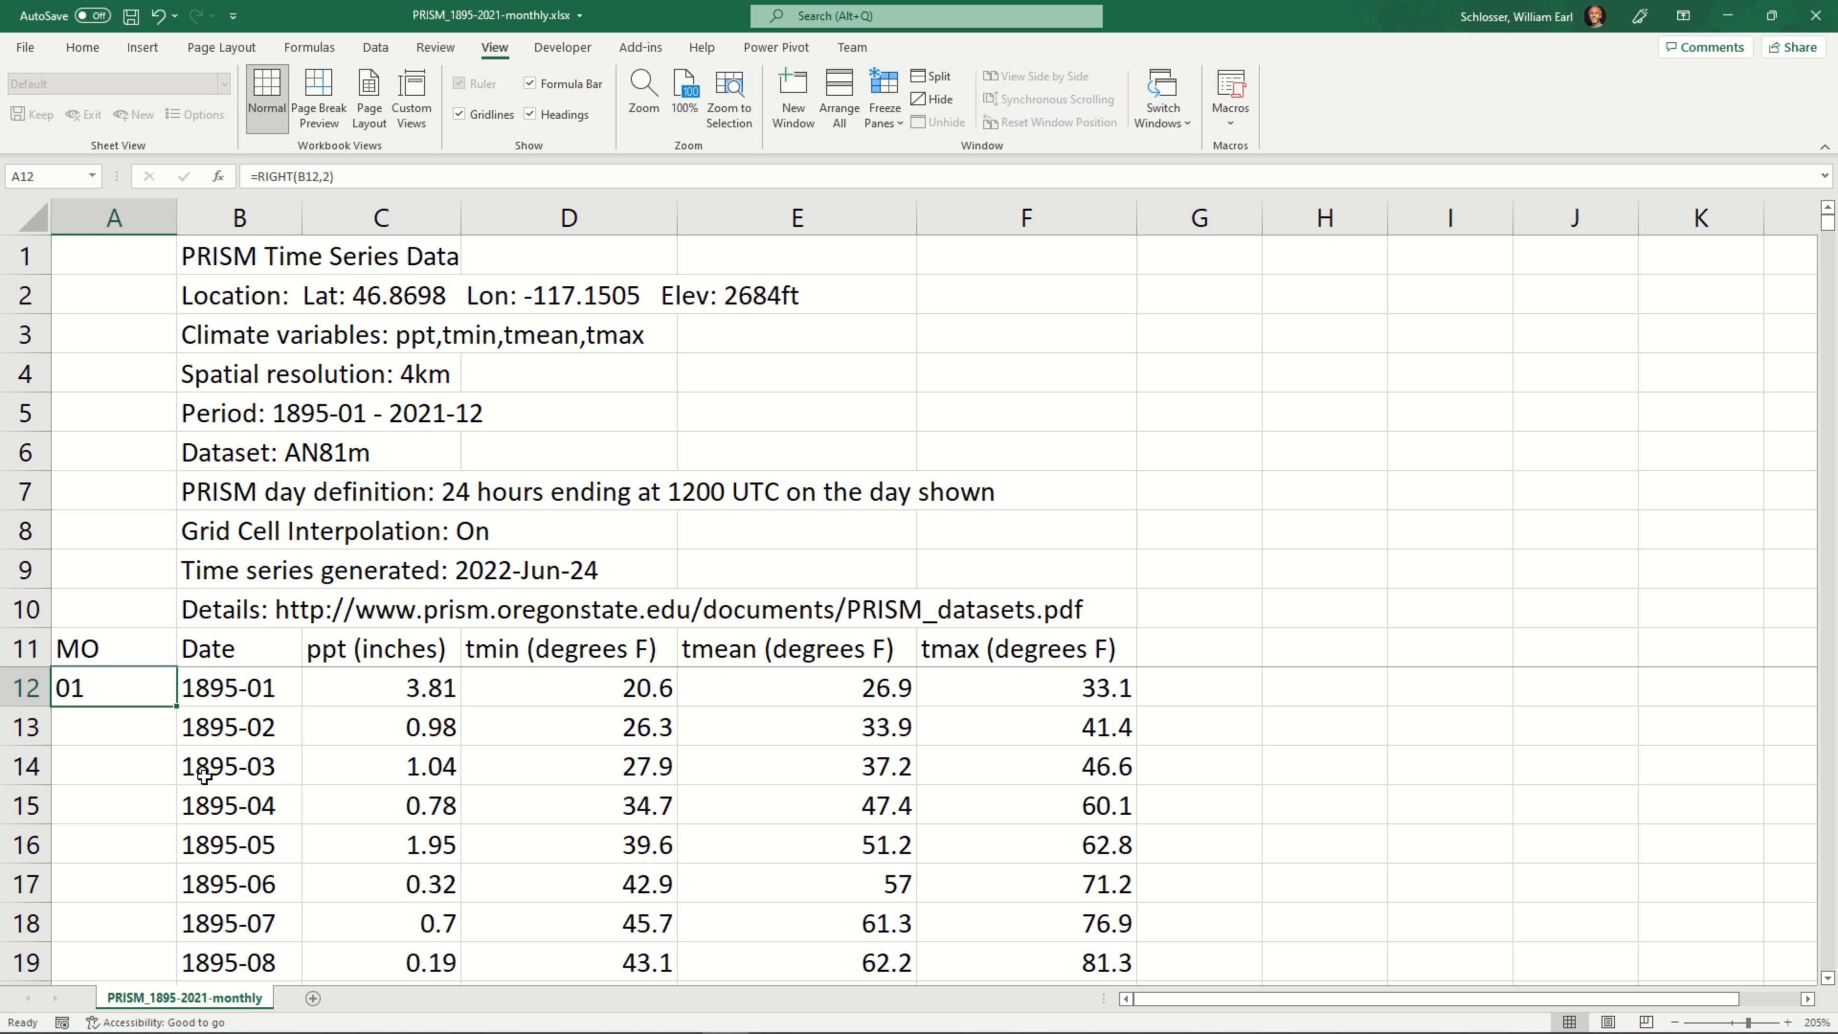
double_click(173, 703)
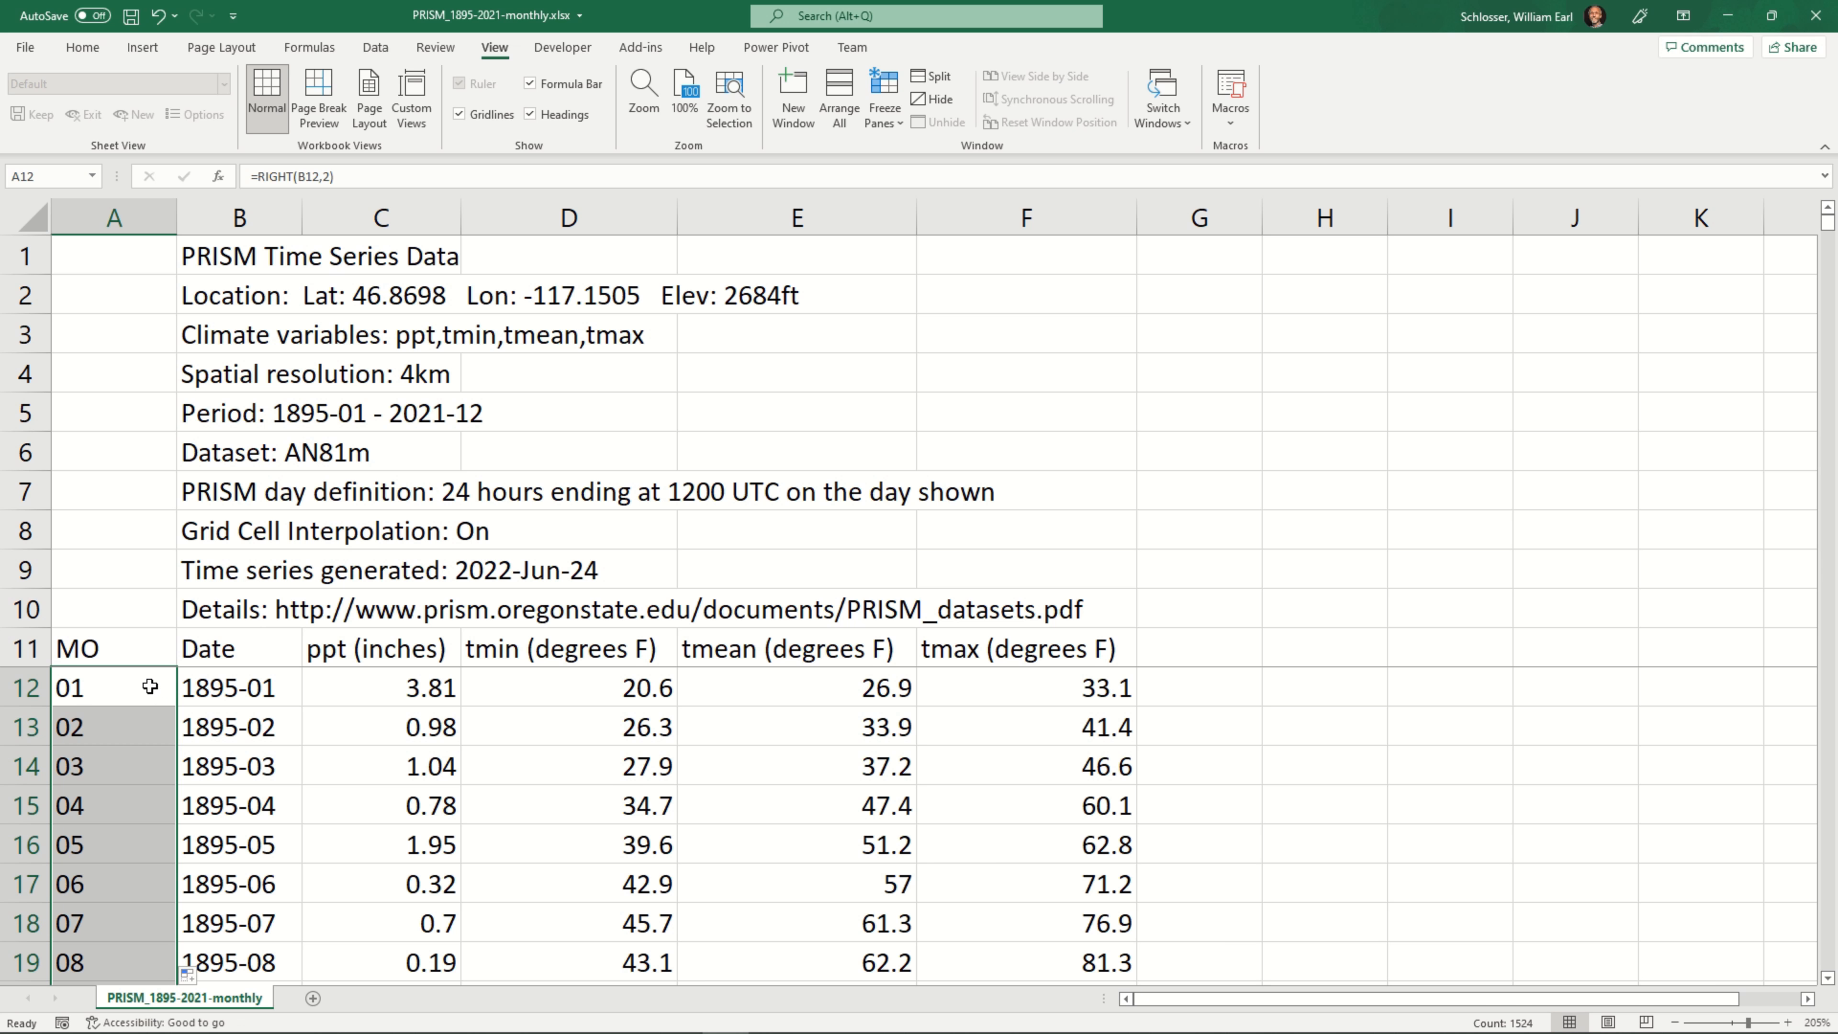
scroll(150, 686, "down", 3)
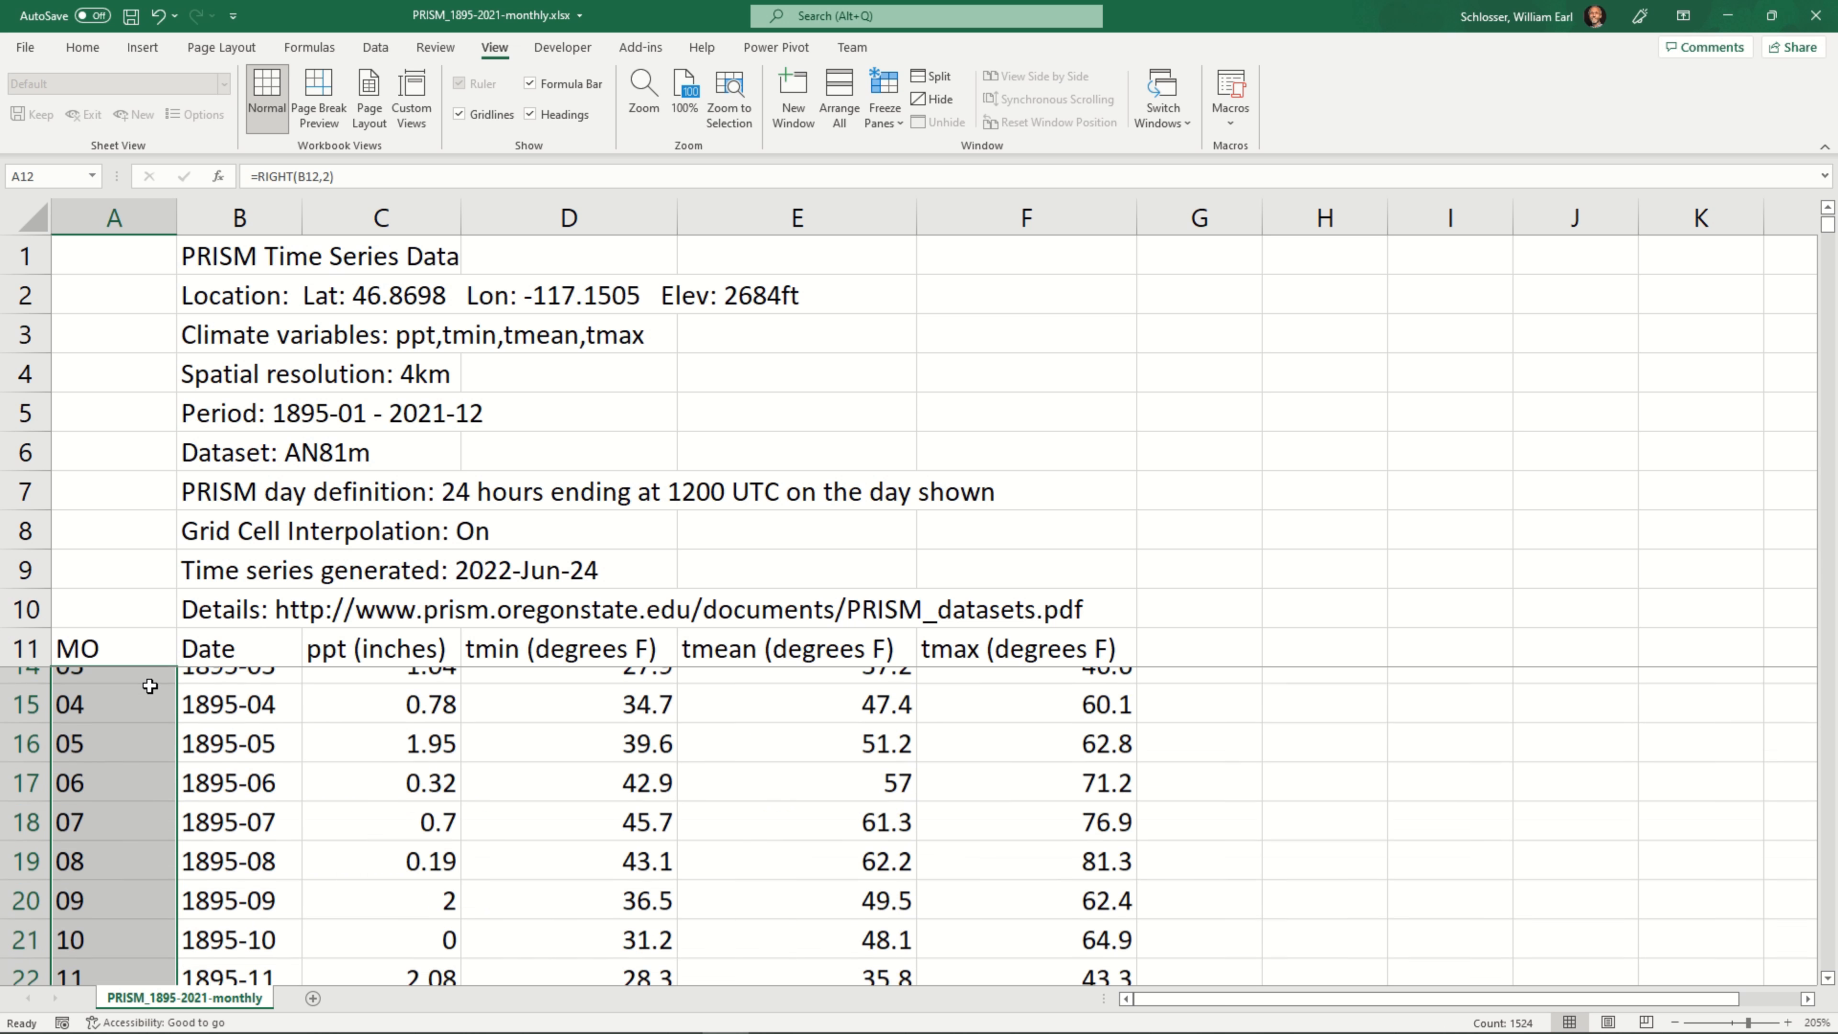
left_click(132, 692)
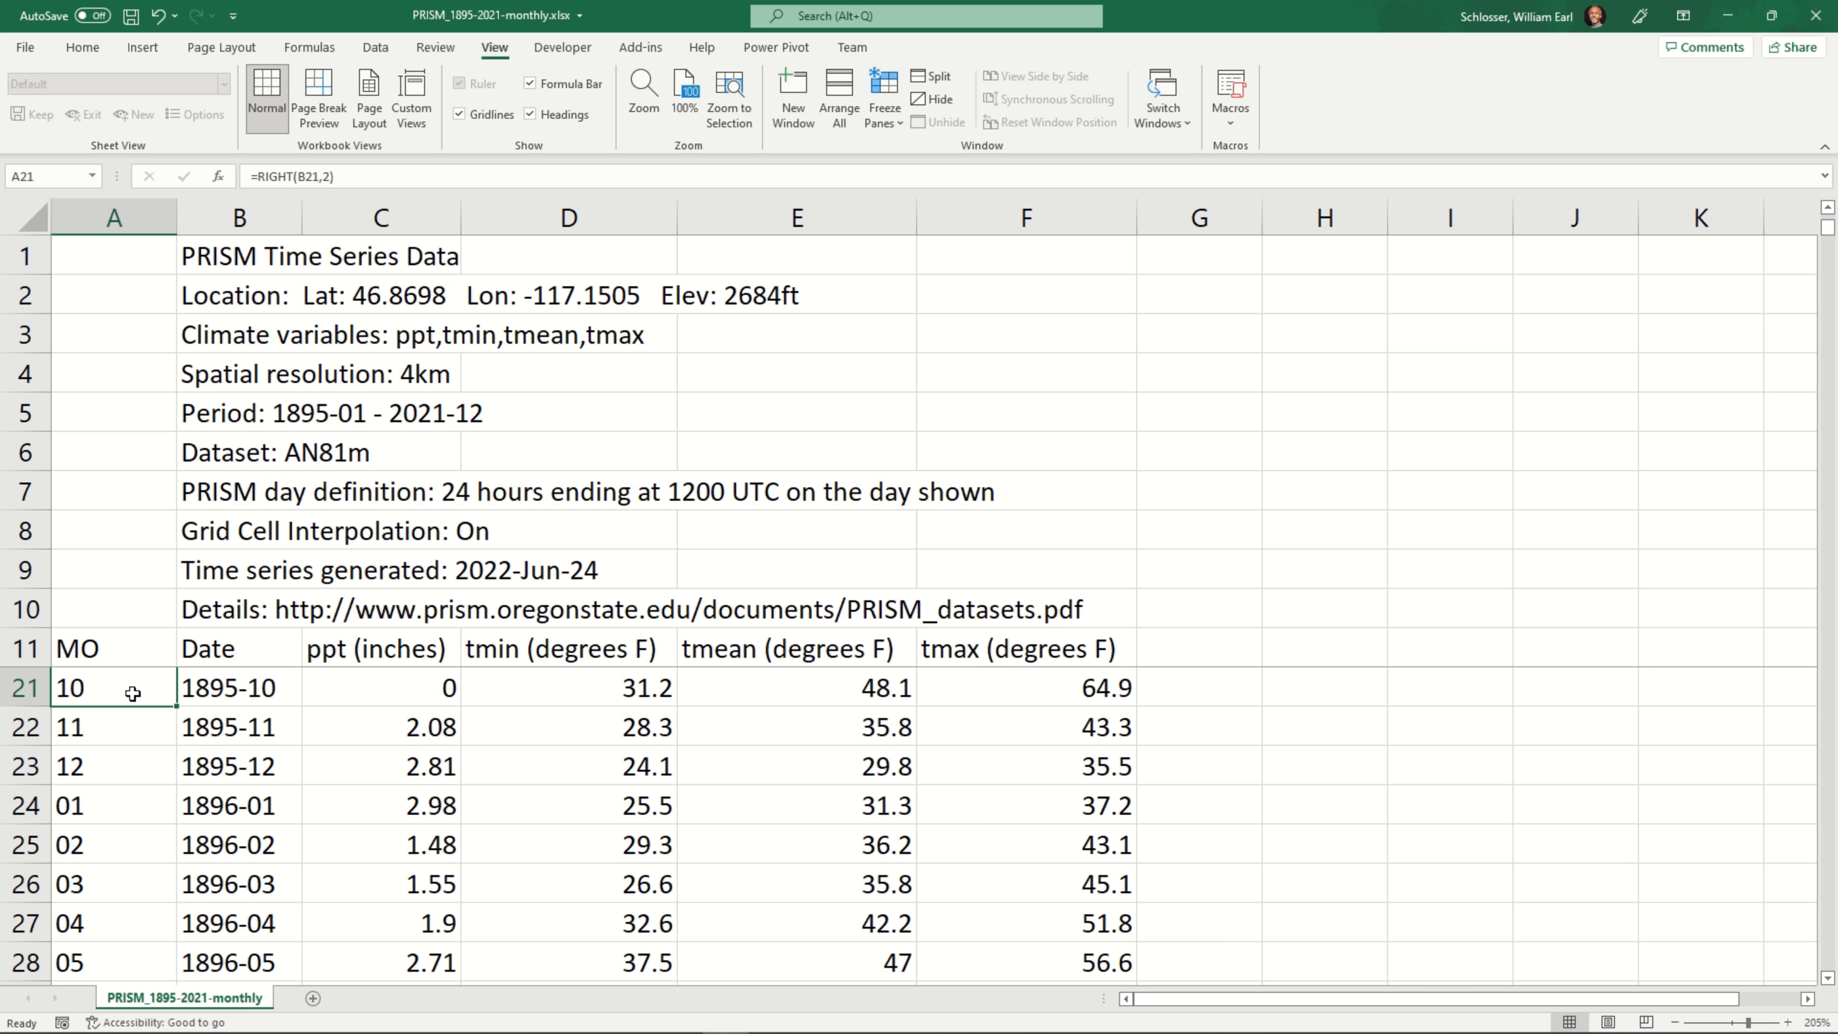
key("ctrl+Down")
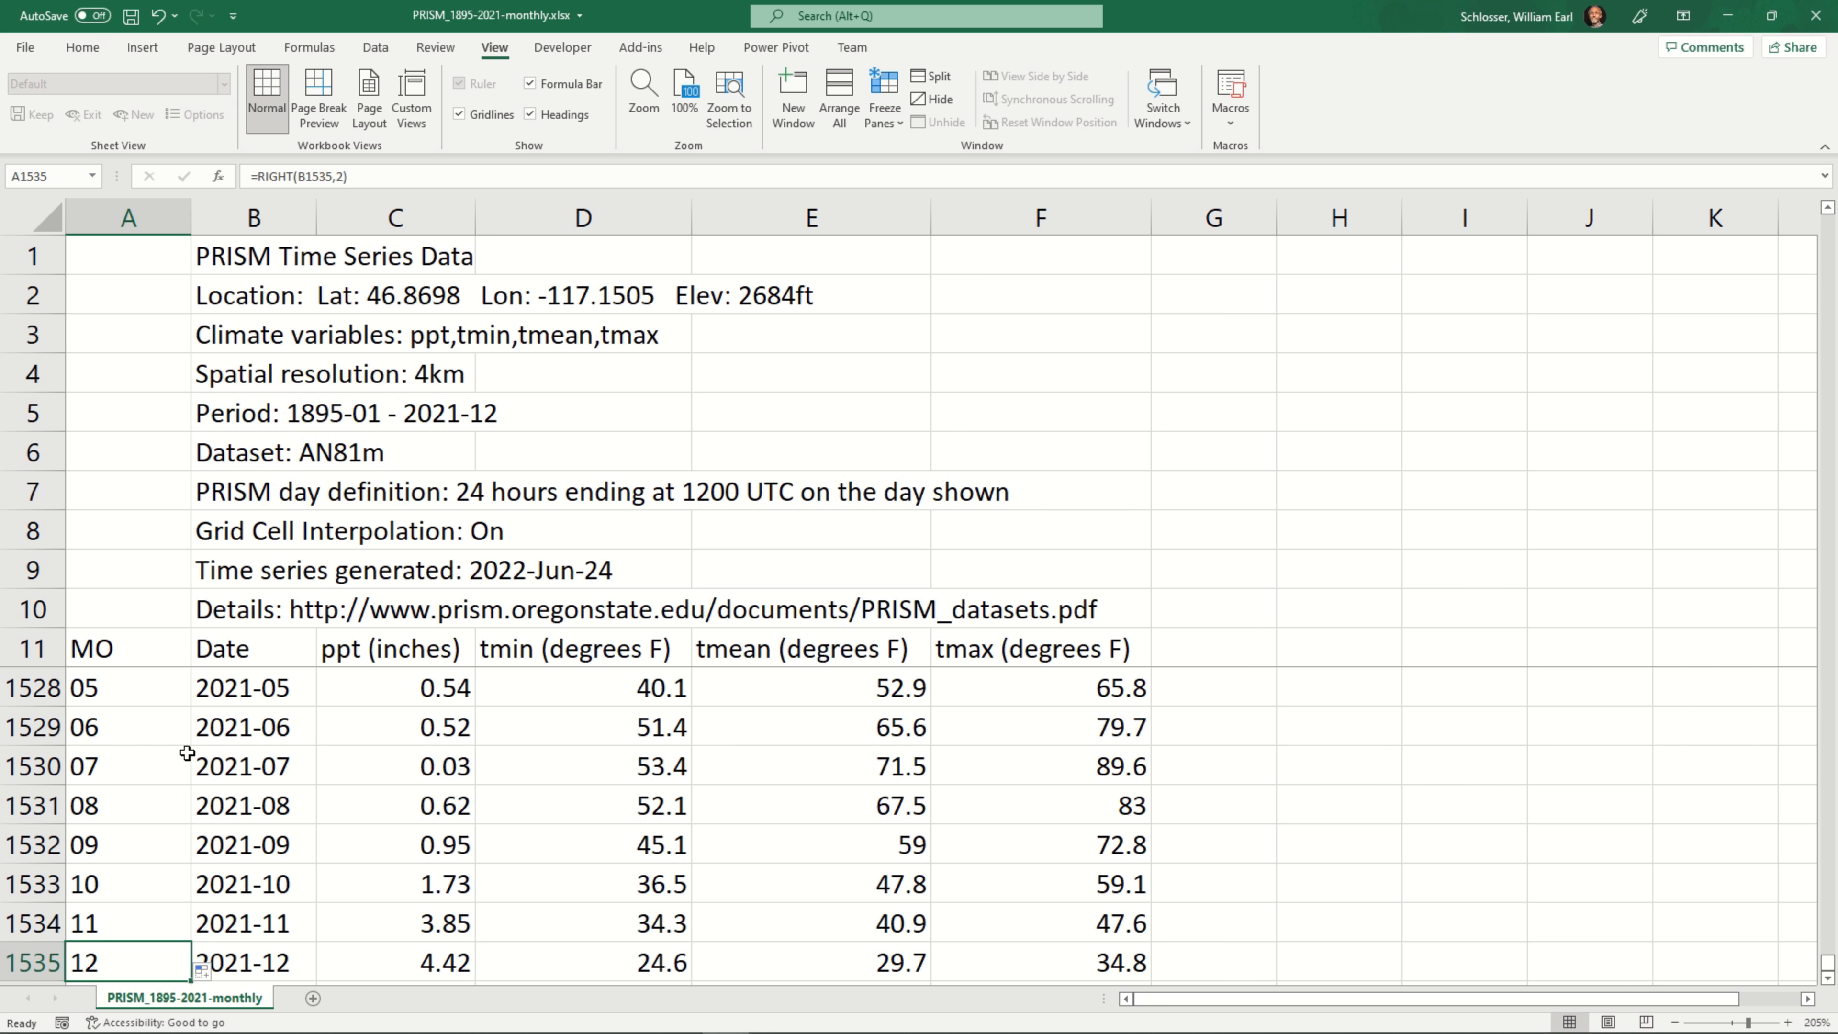
scroll(225, 841, "down", 1)
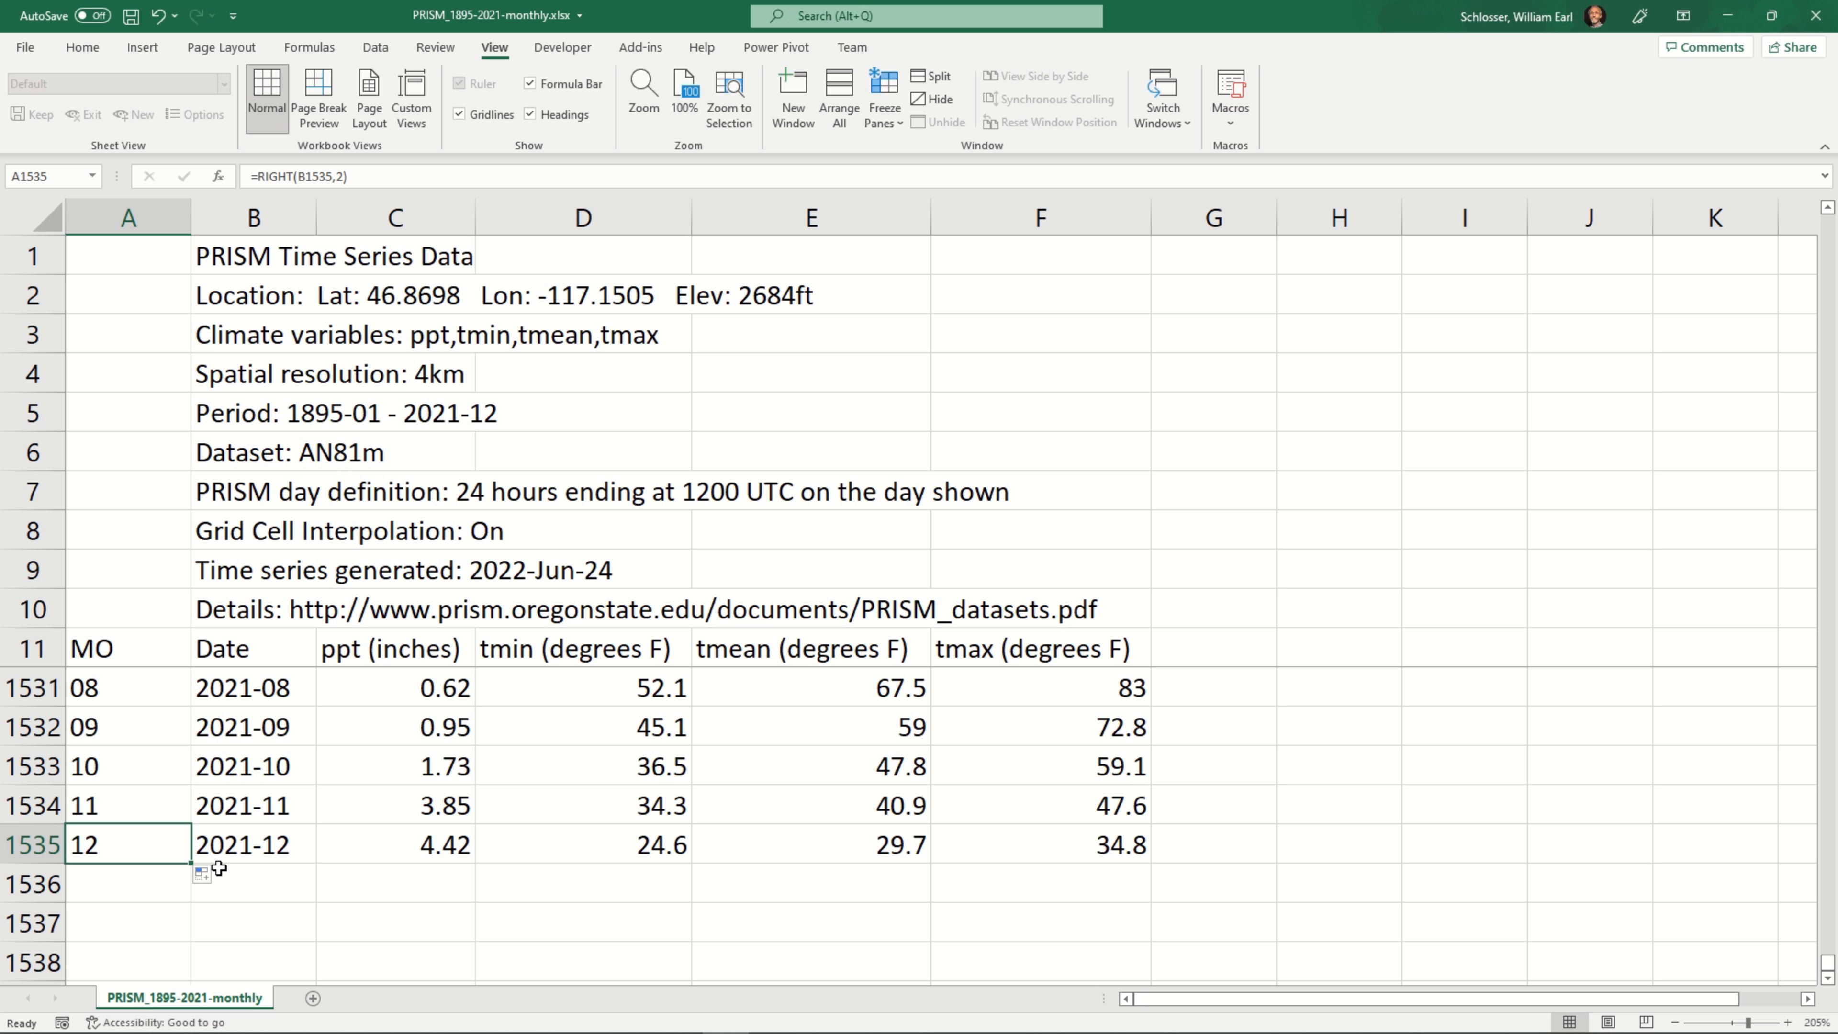
key("ctrl+Up")
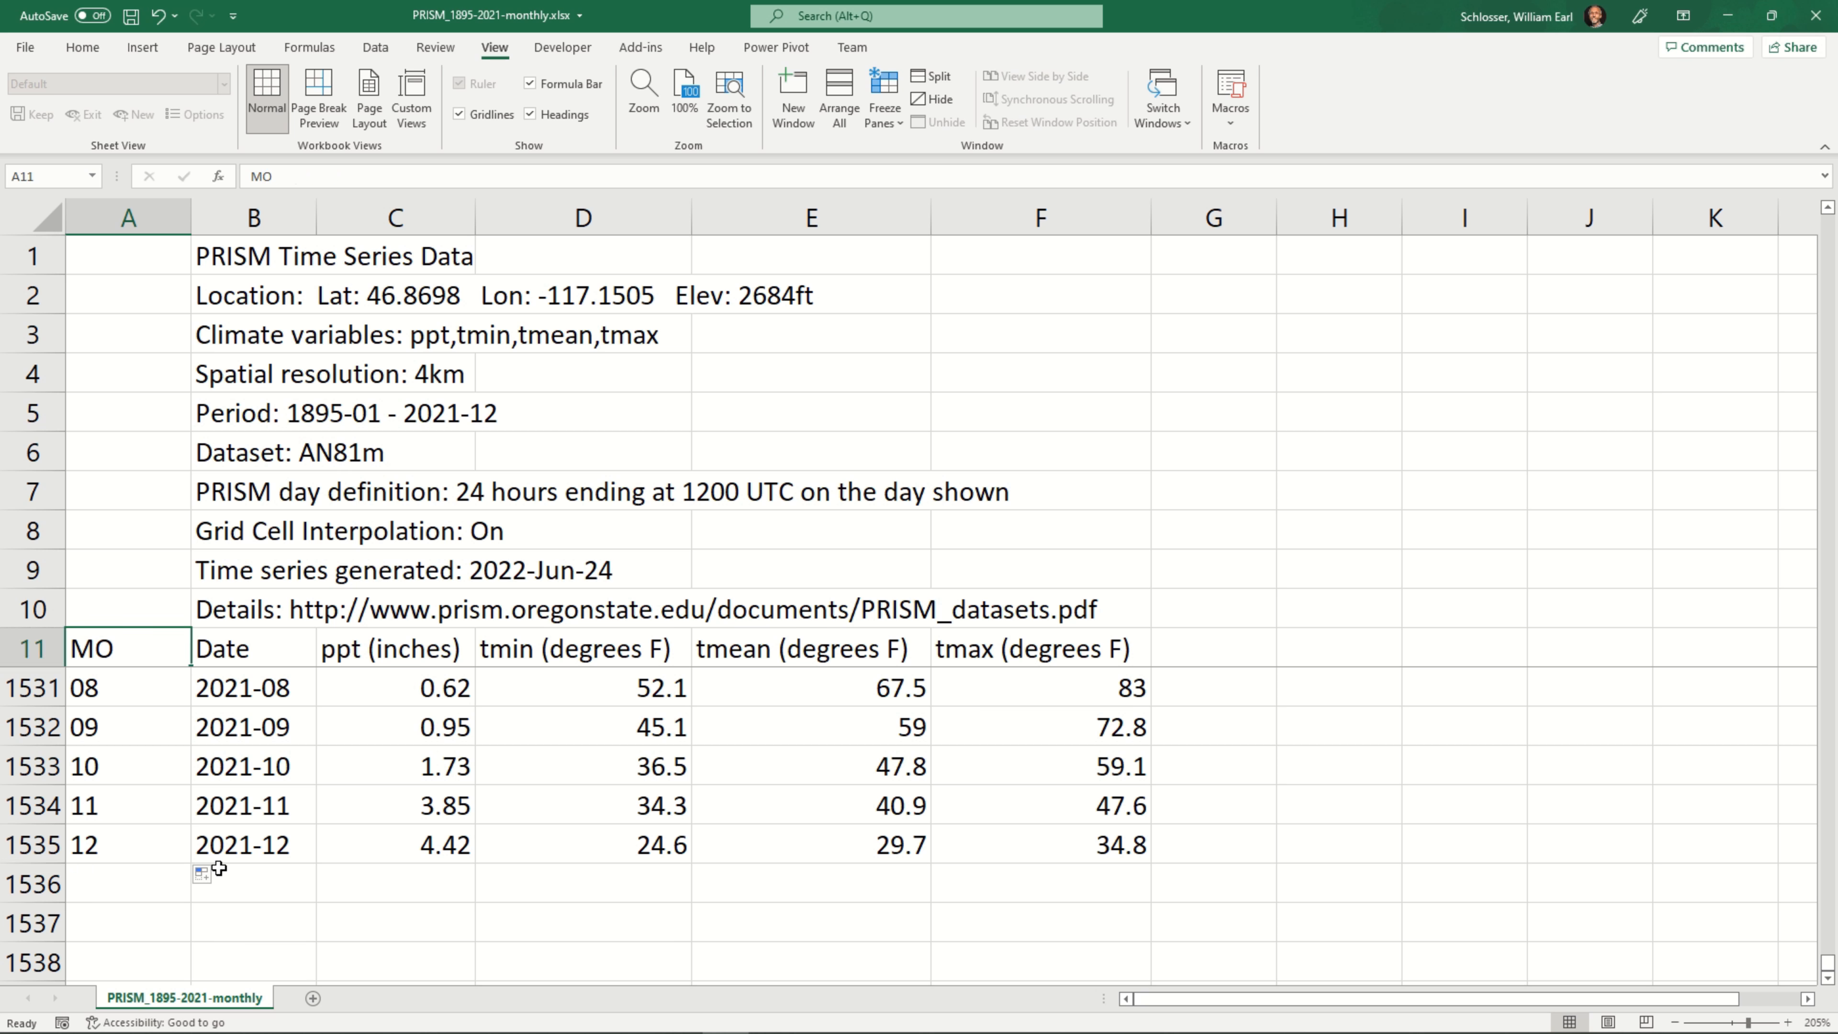
key("Down")
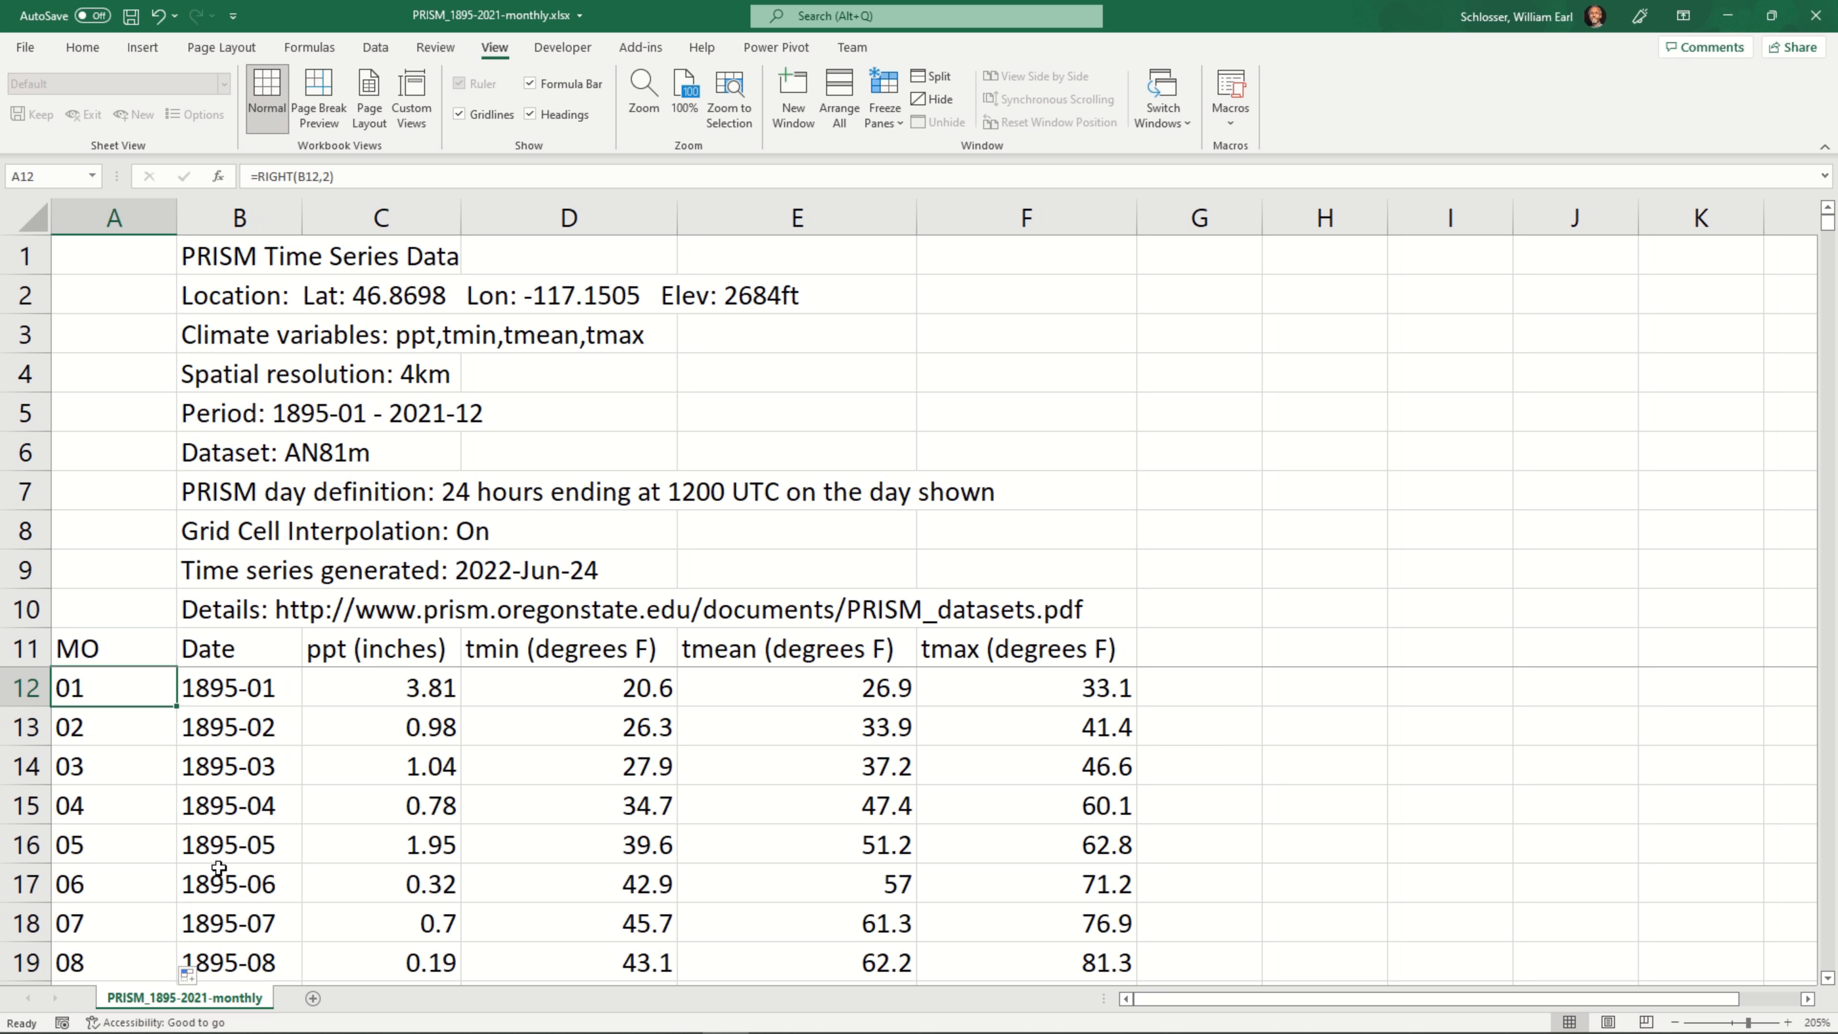
Copy the MO heading together with the first twelve month codes, cells A11 to A23
key("Up")
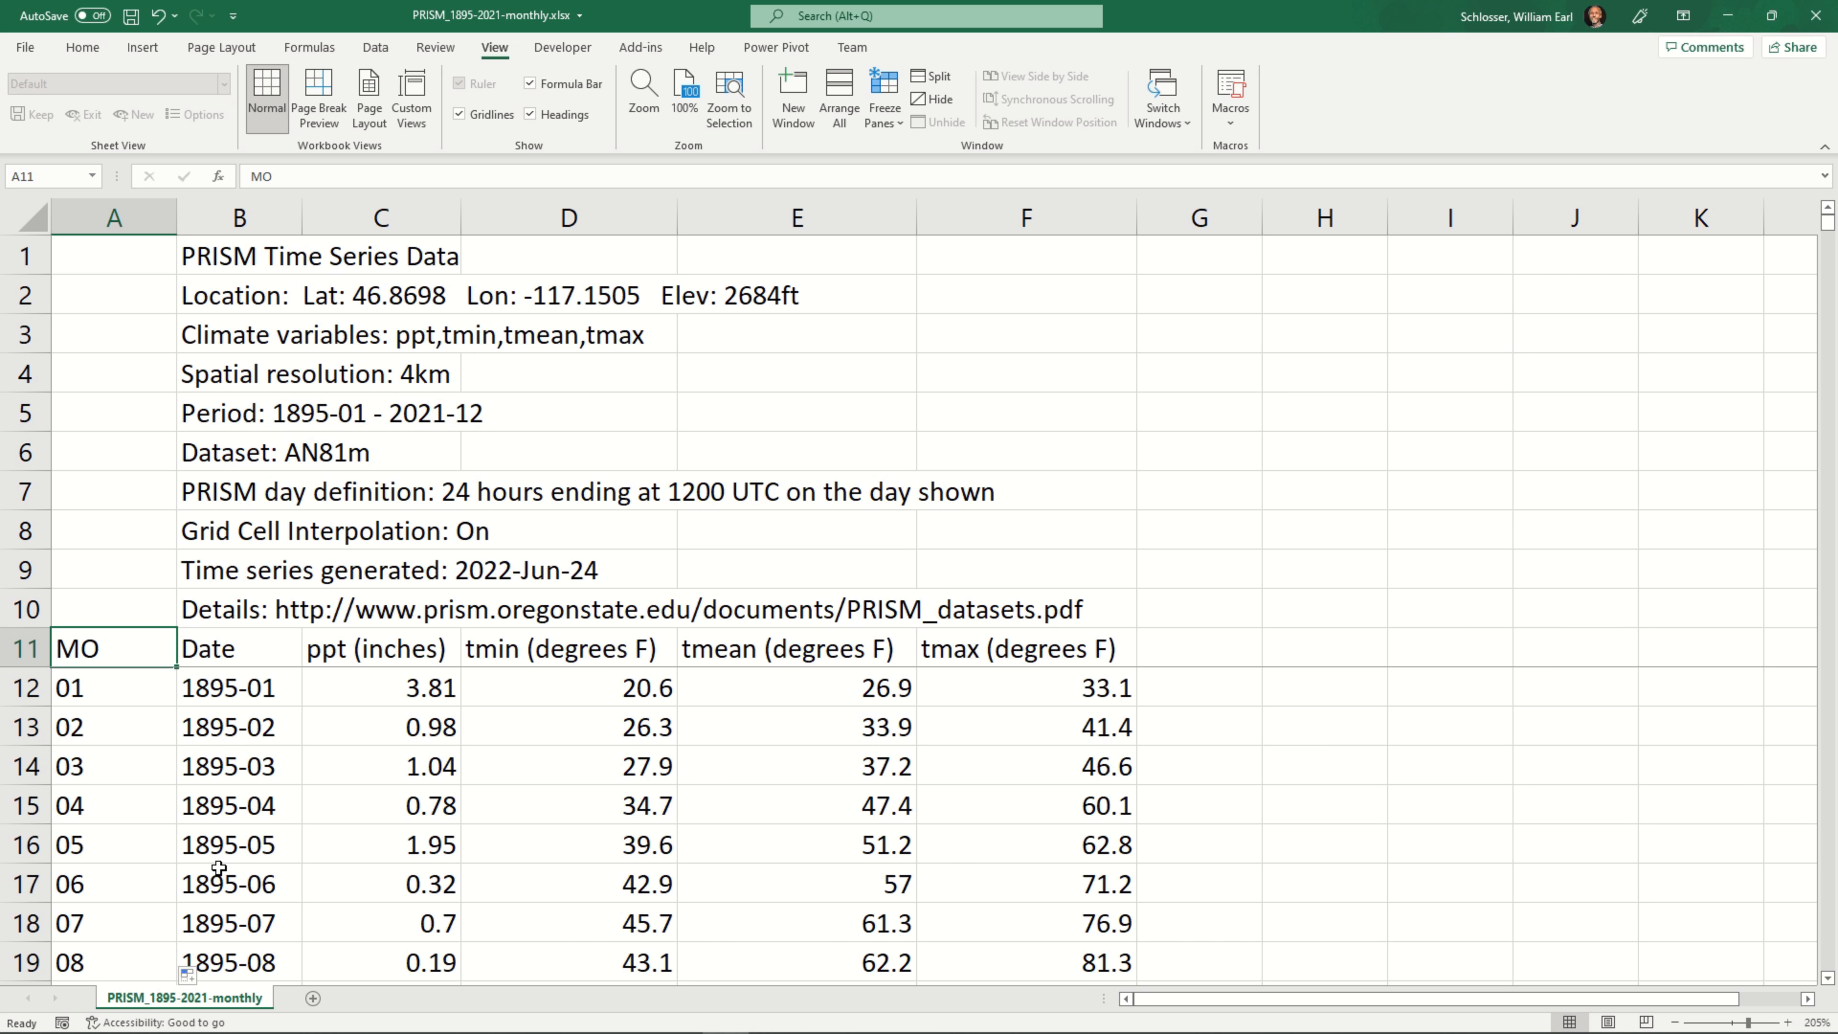
key("shift+Down")
key("shift+Down")
key("shift+Down")
key("shift+Down")
key("shift+Down")
key("shift+Down")
key("shift+Down")
key("shift+Down")
key("shift+Down")
key("shift+Down")
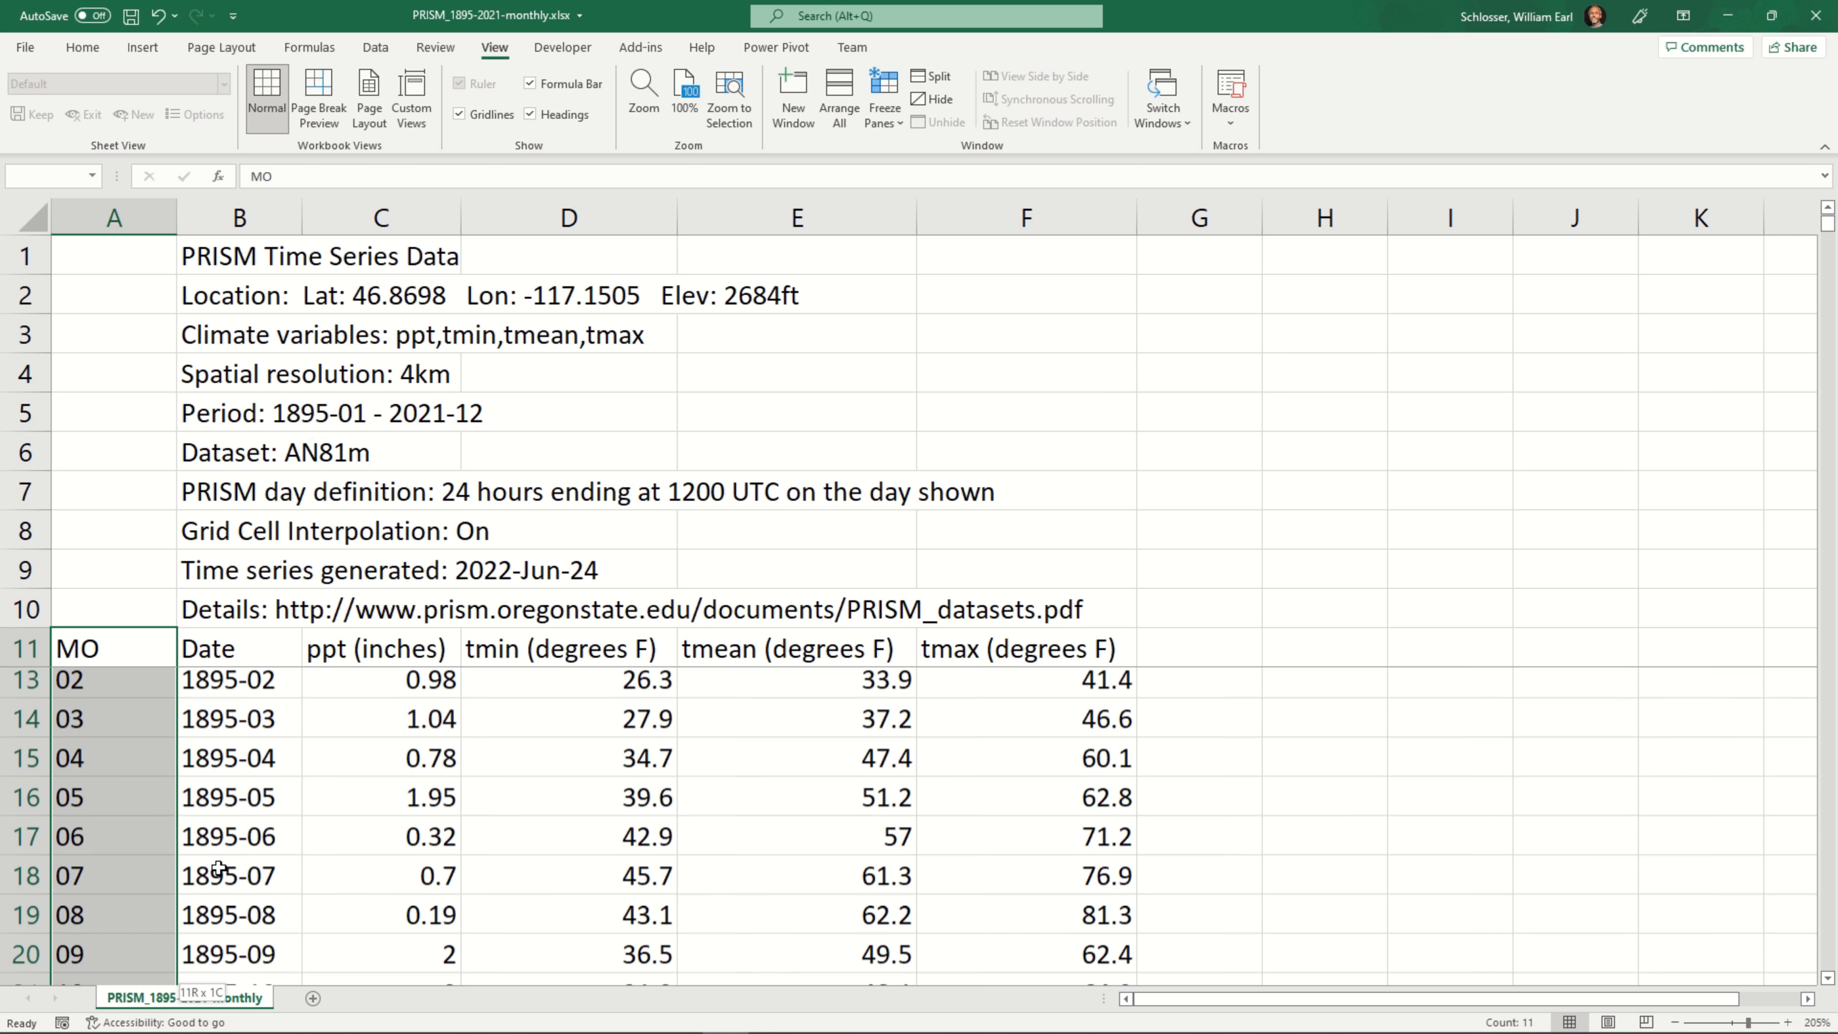
key("shift+Down")
key("shift+Down")
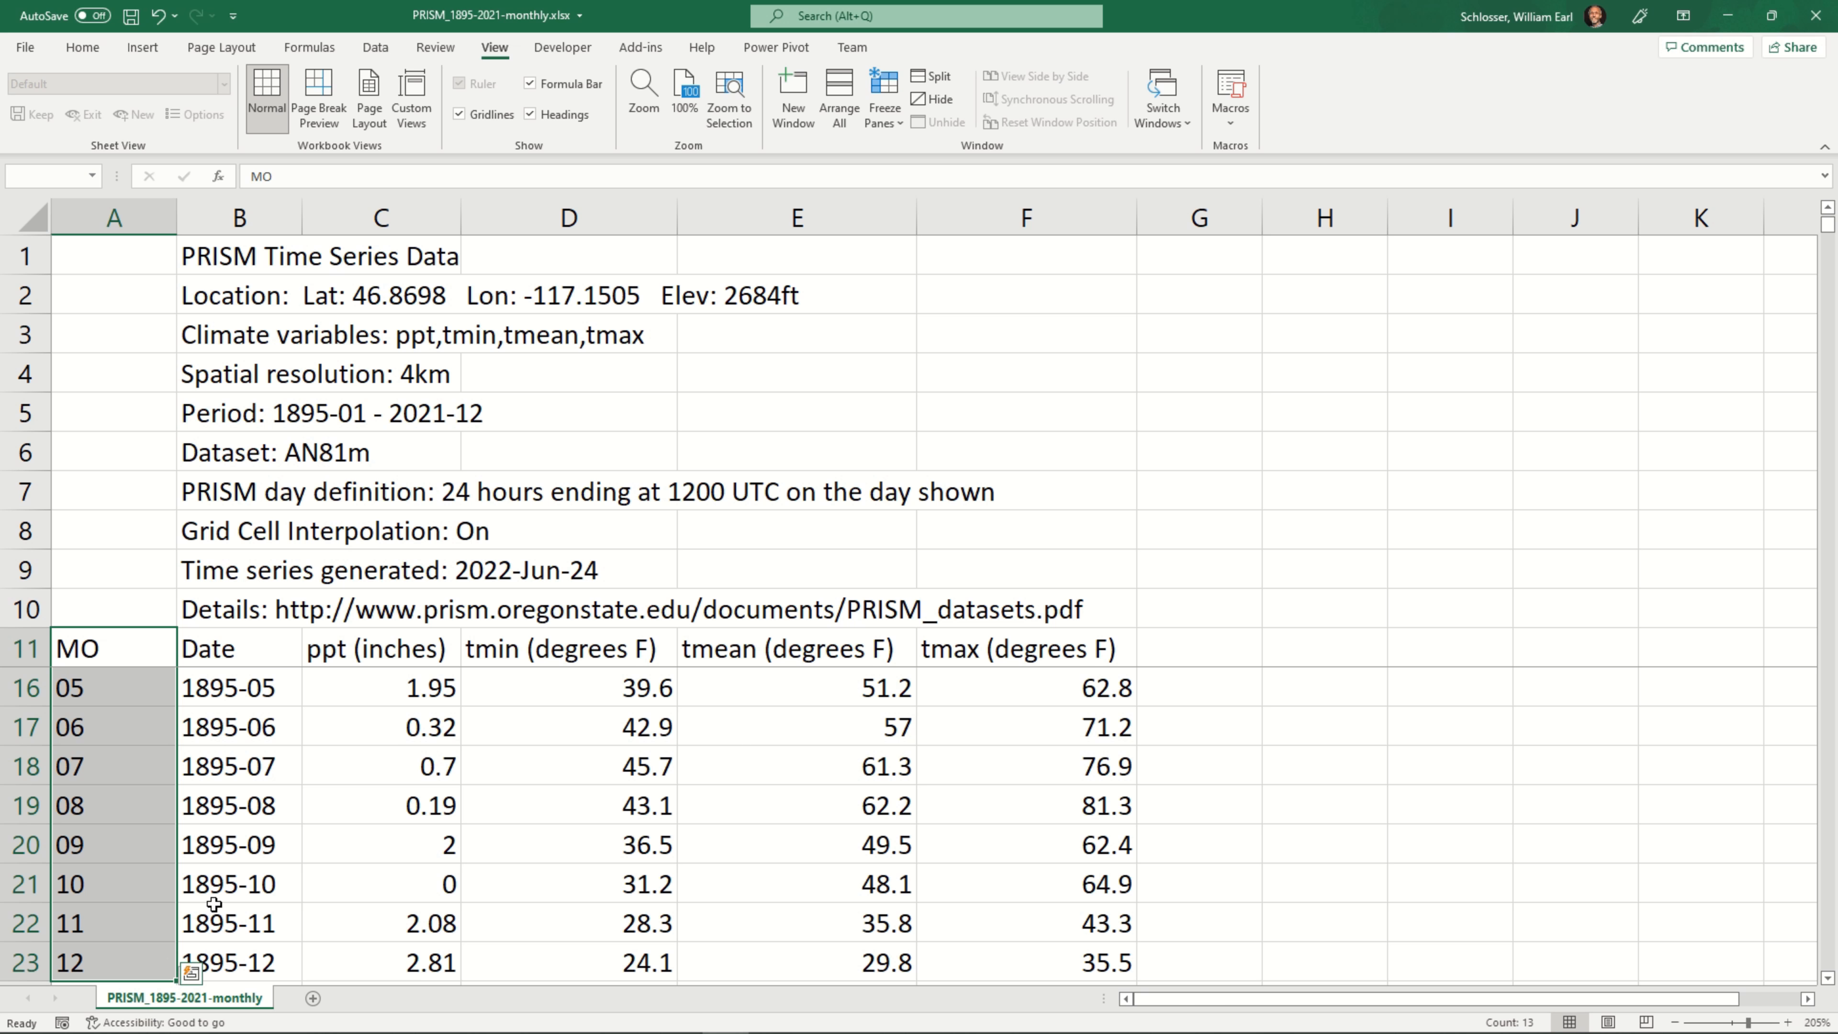
scroll(208, 909, "down", 1)
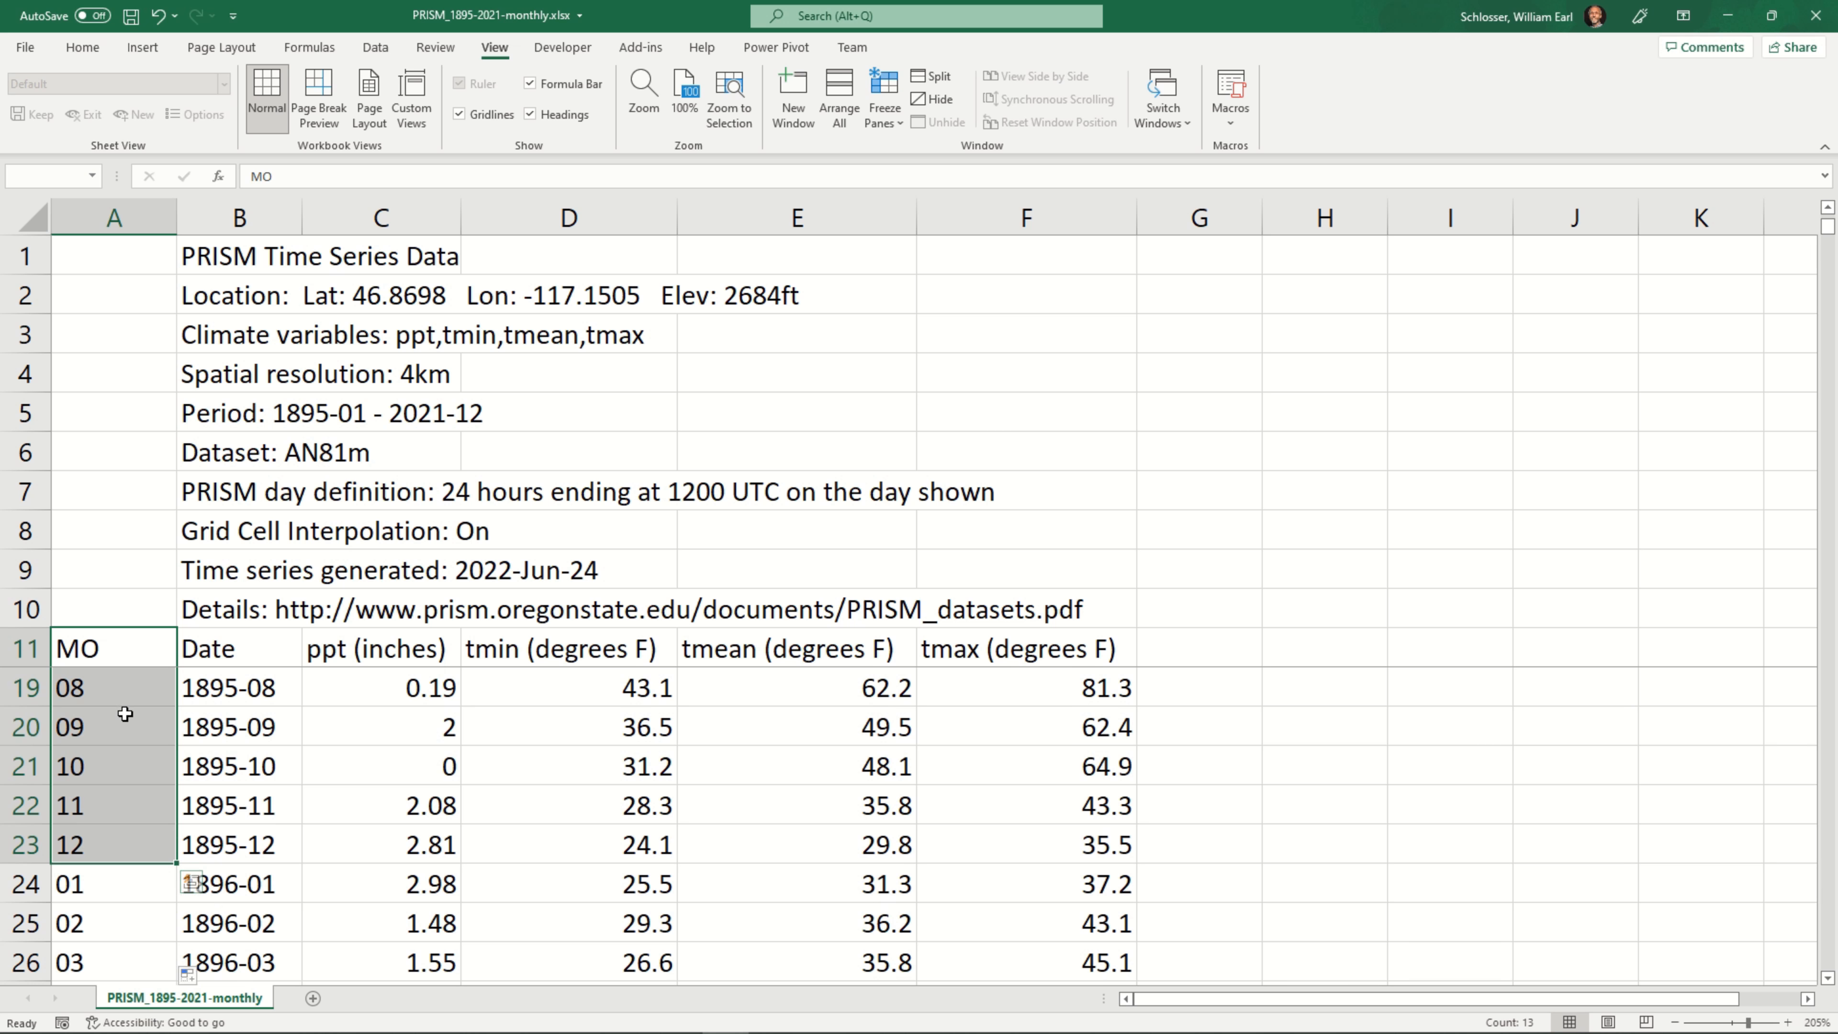
key("ctrl+c")
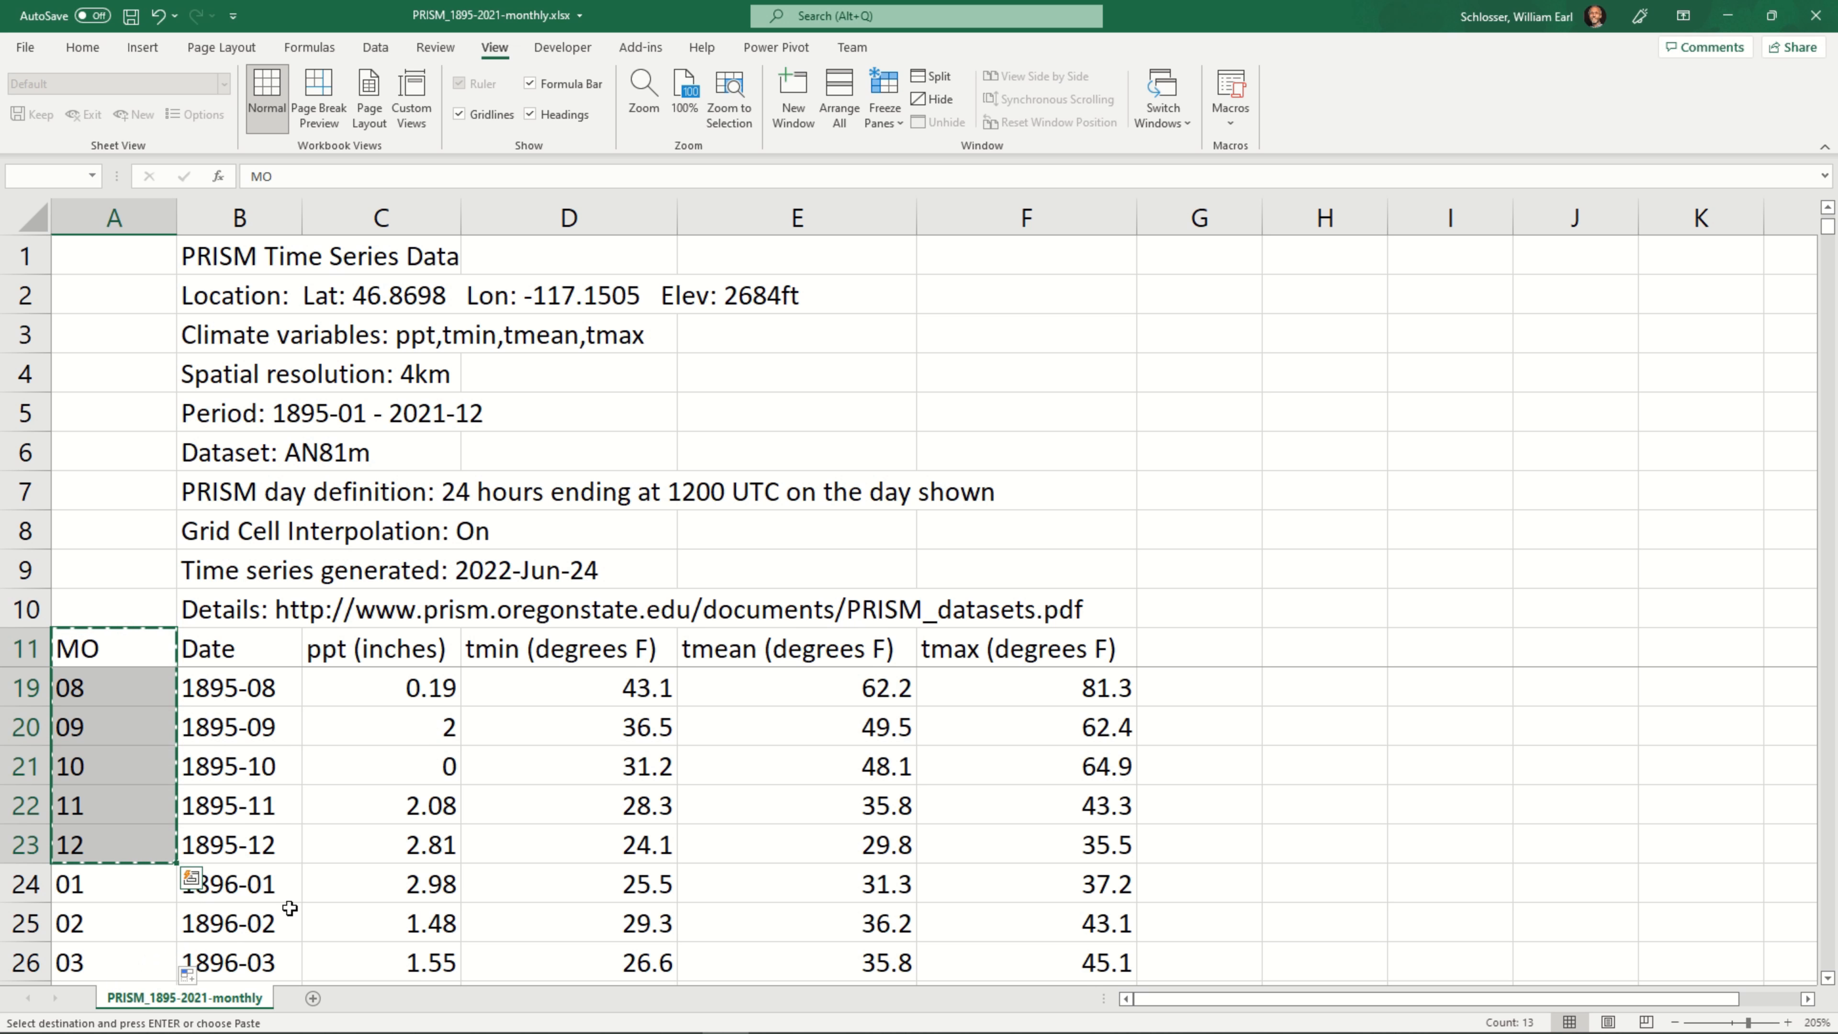
scroll(362, 846, "up", 3)
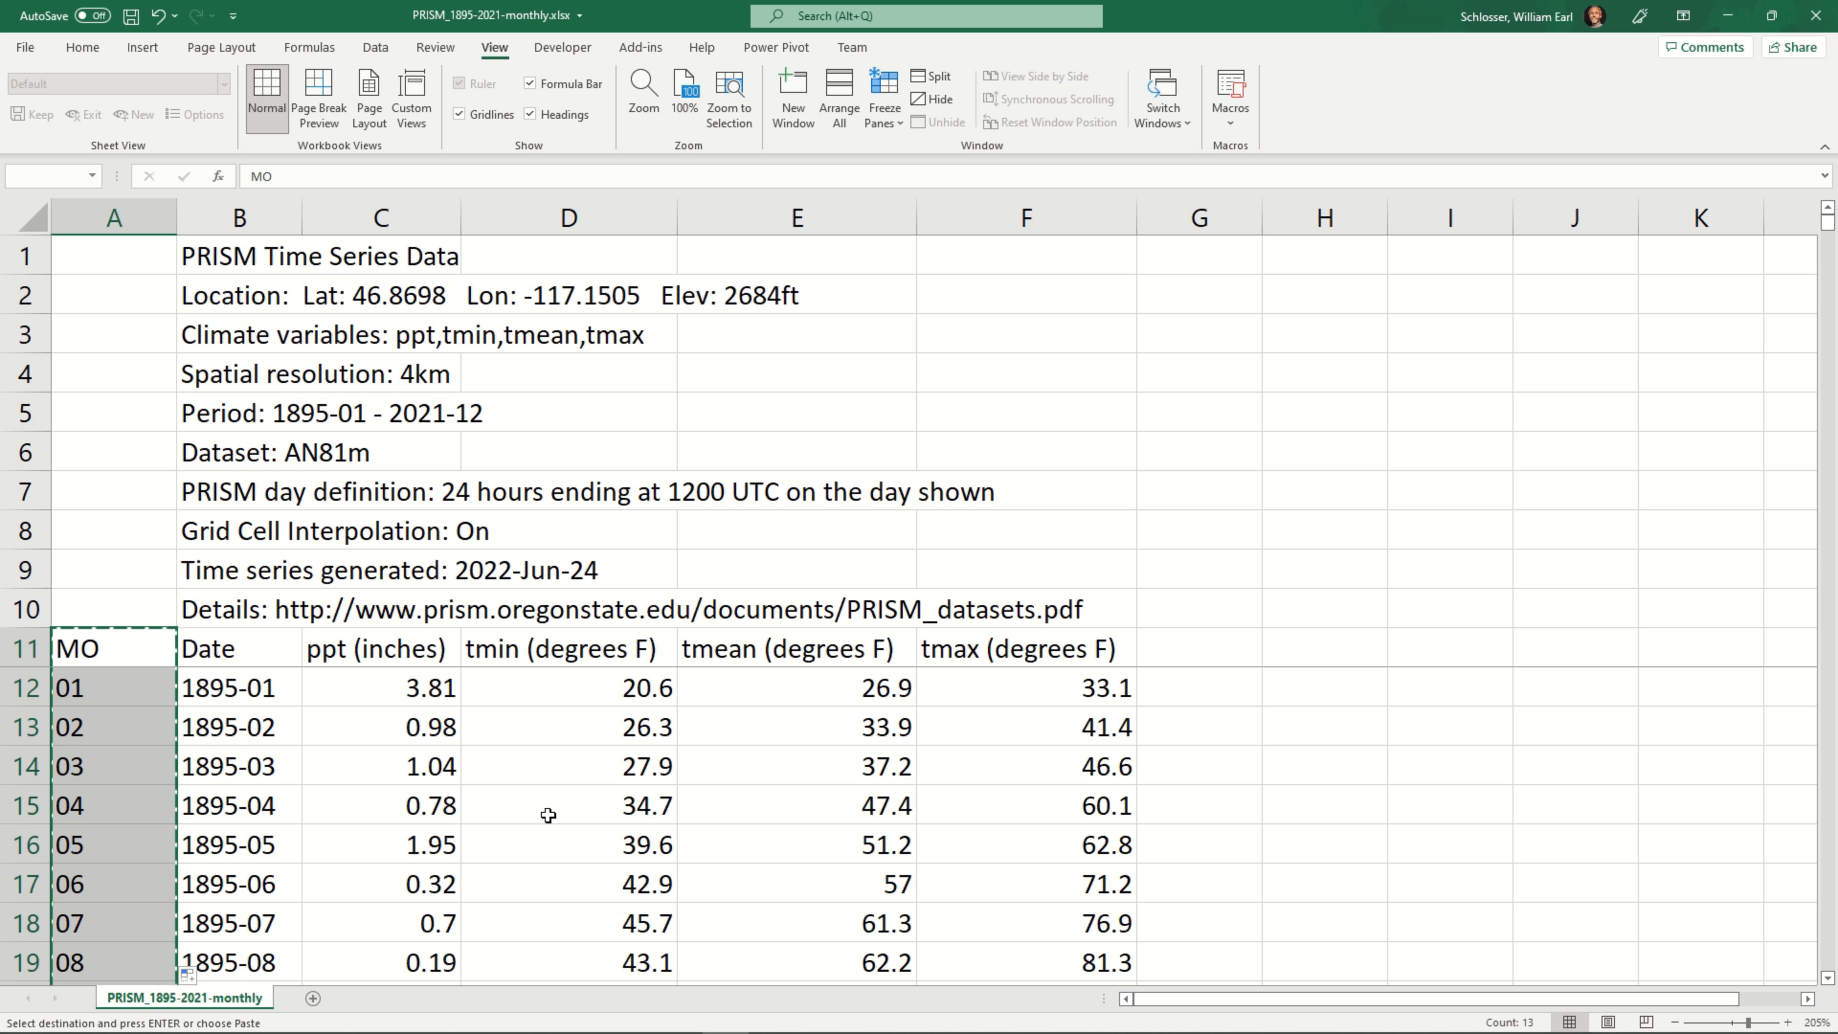
Add a new worksheet and paste the copied month list into cell A1 as values only
left_click(314, 998)
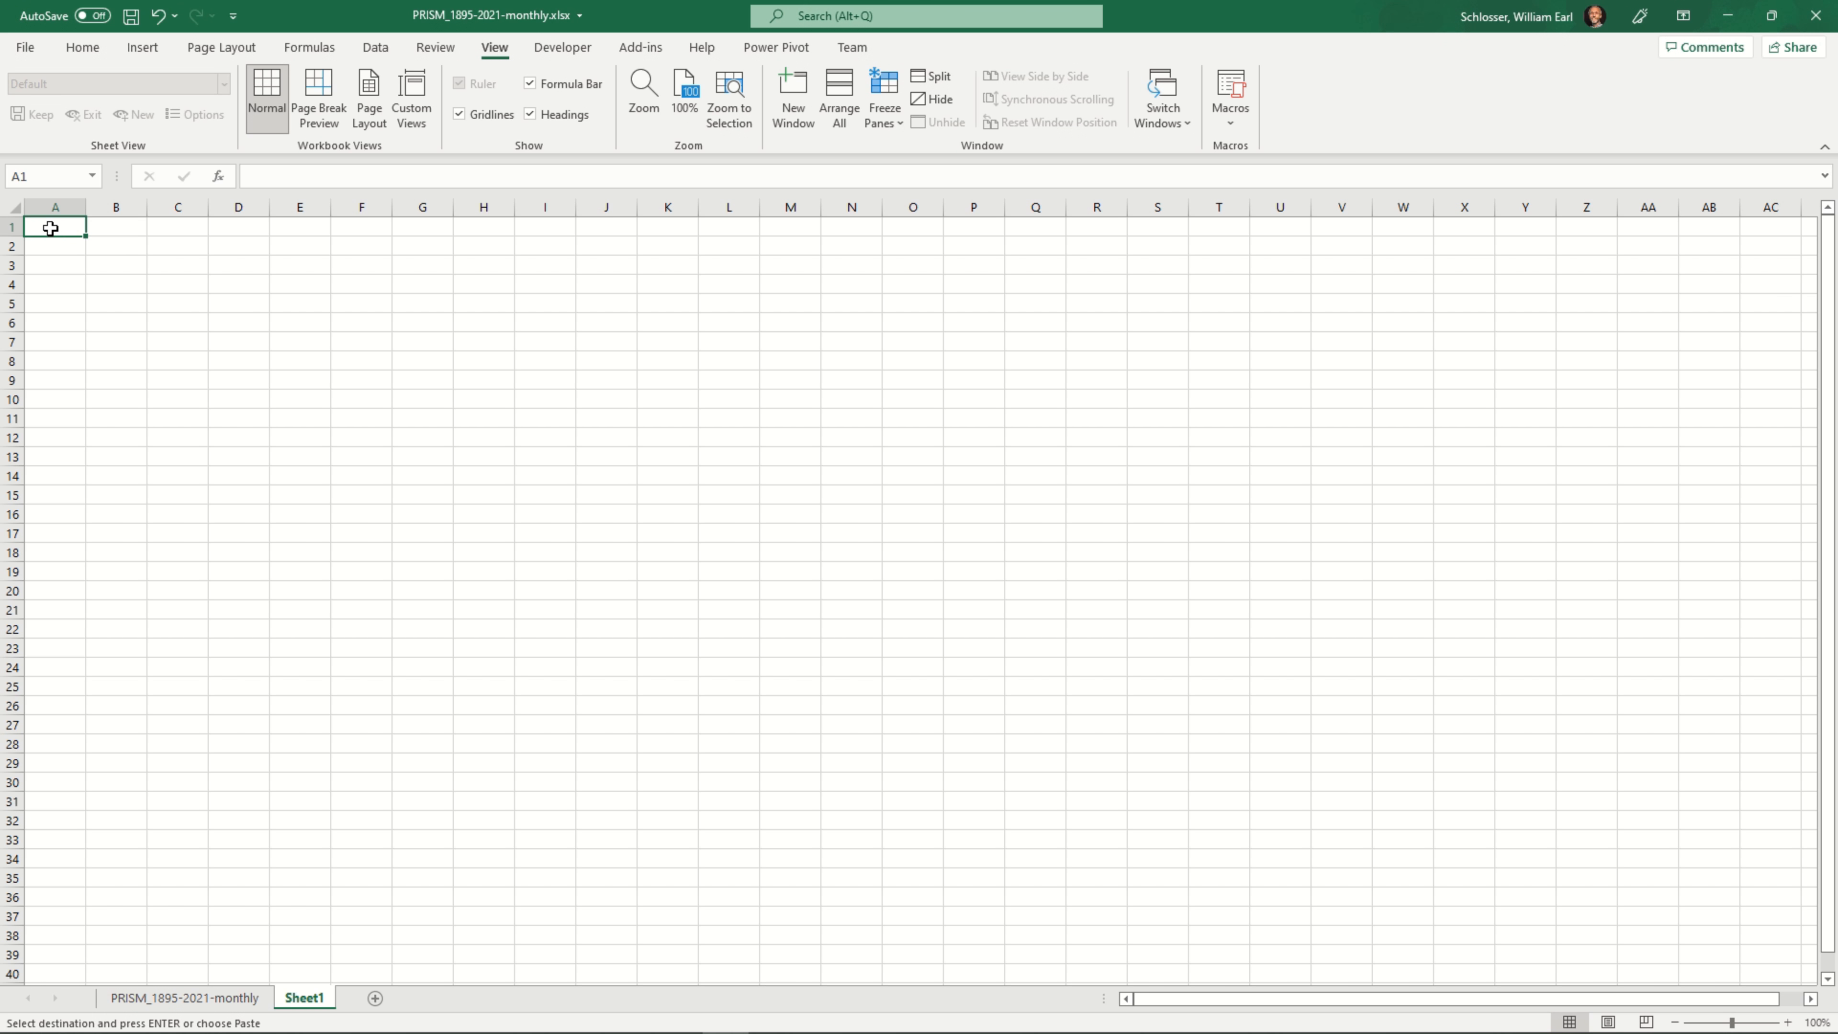
scroll(51, 228, "up", 5)
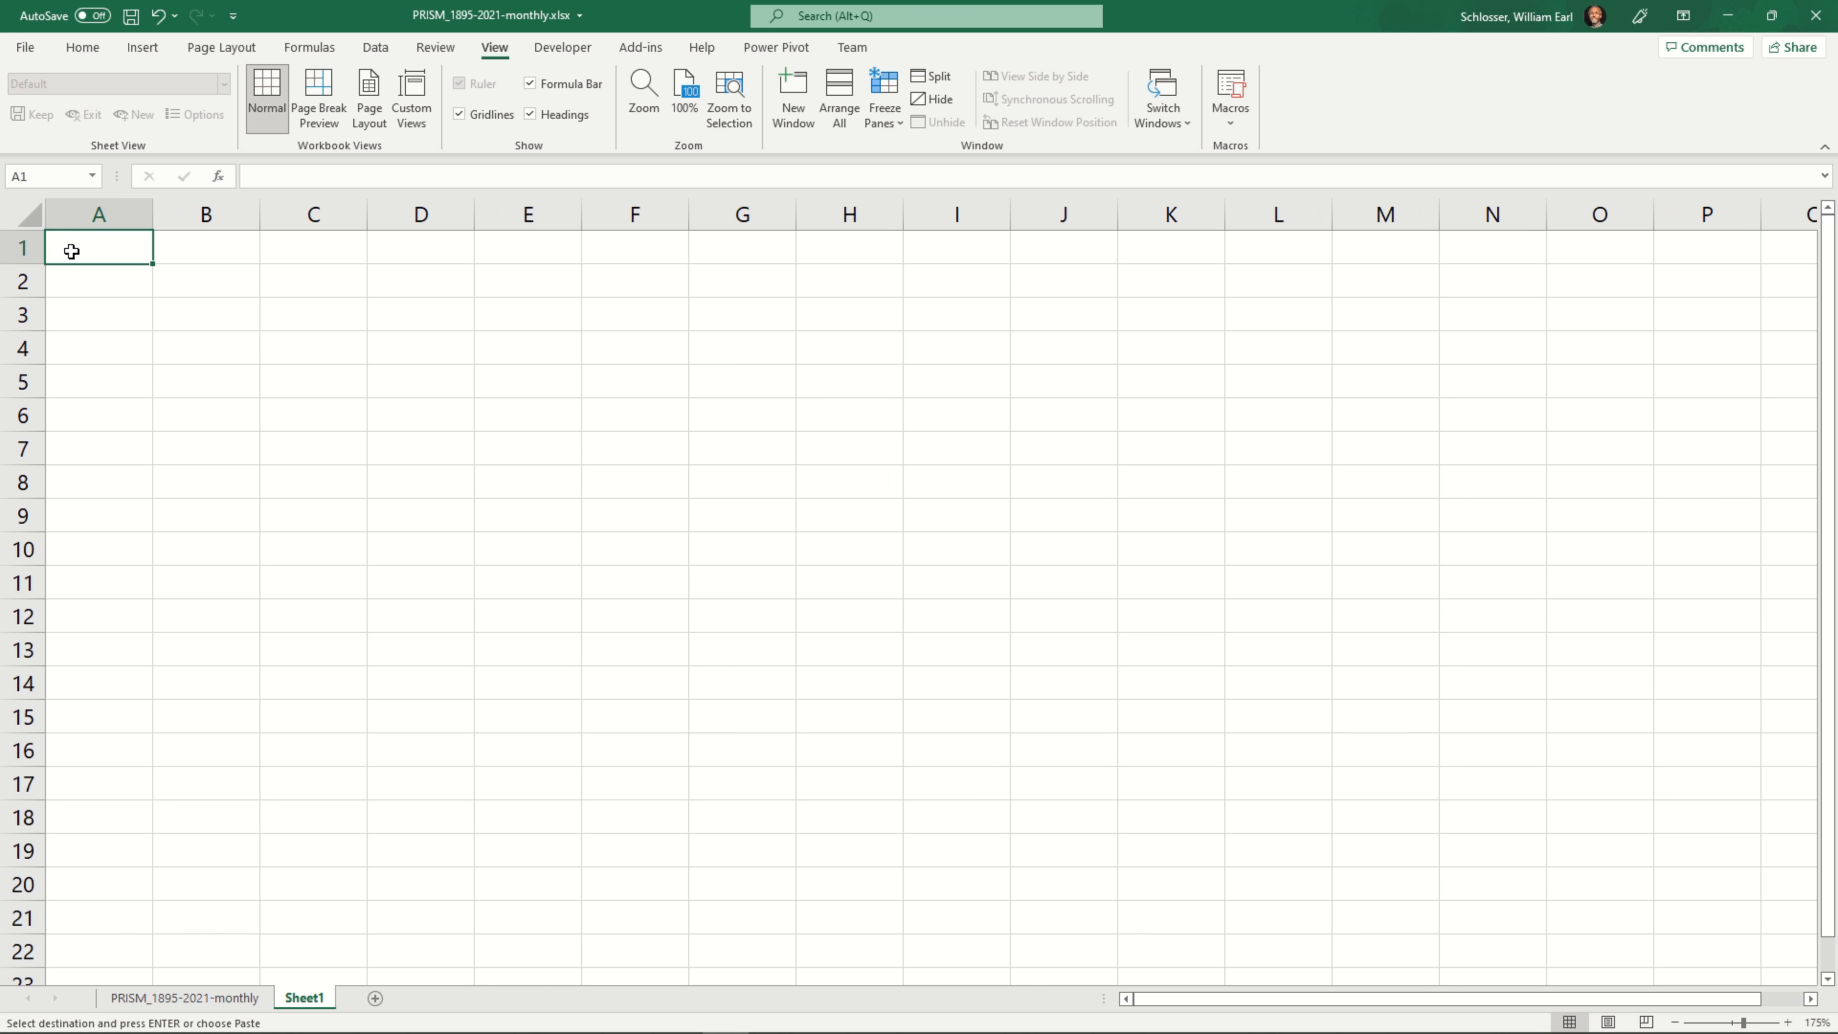
right_click(98, 248)
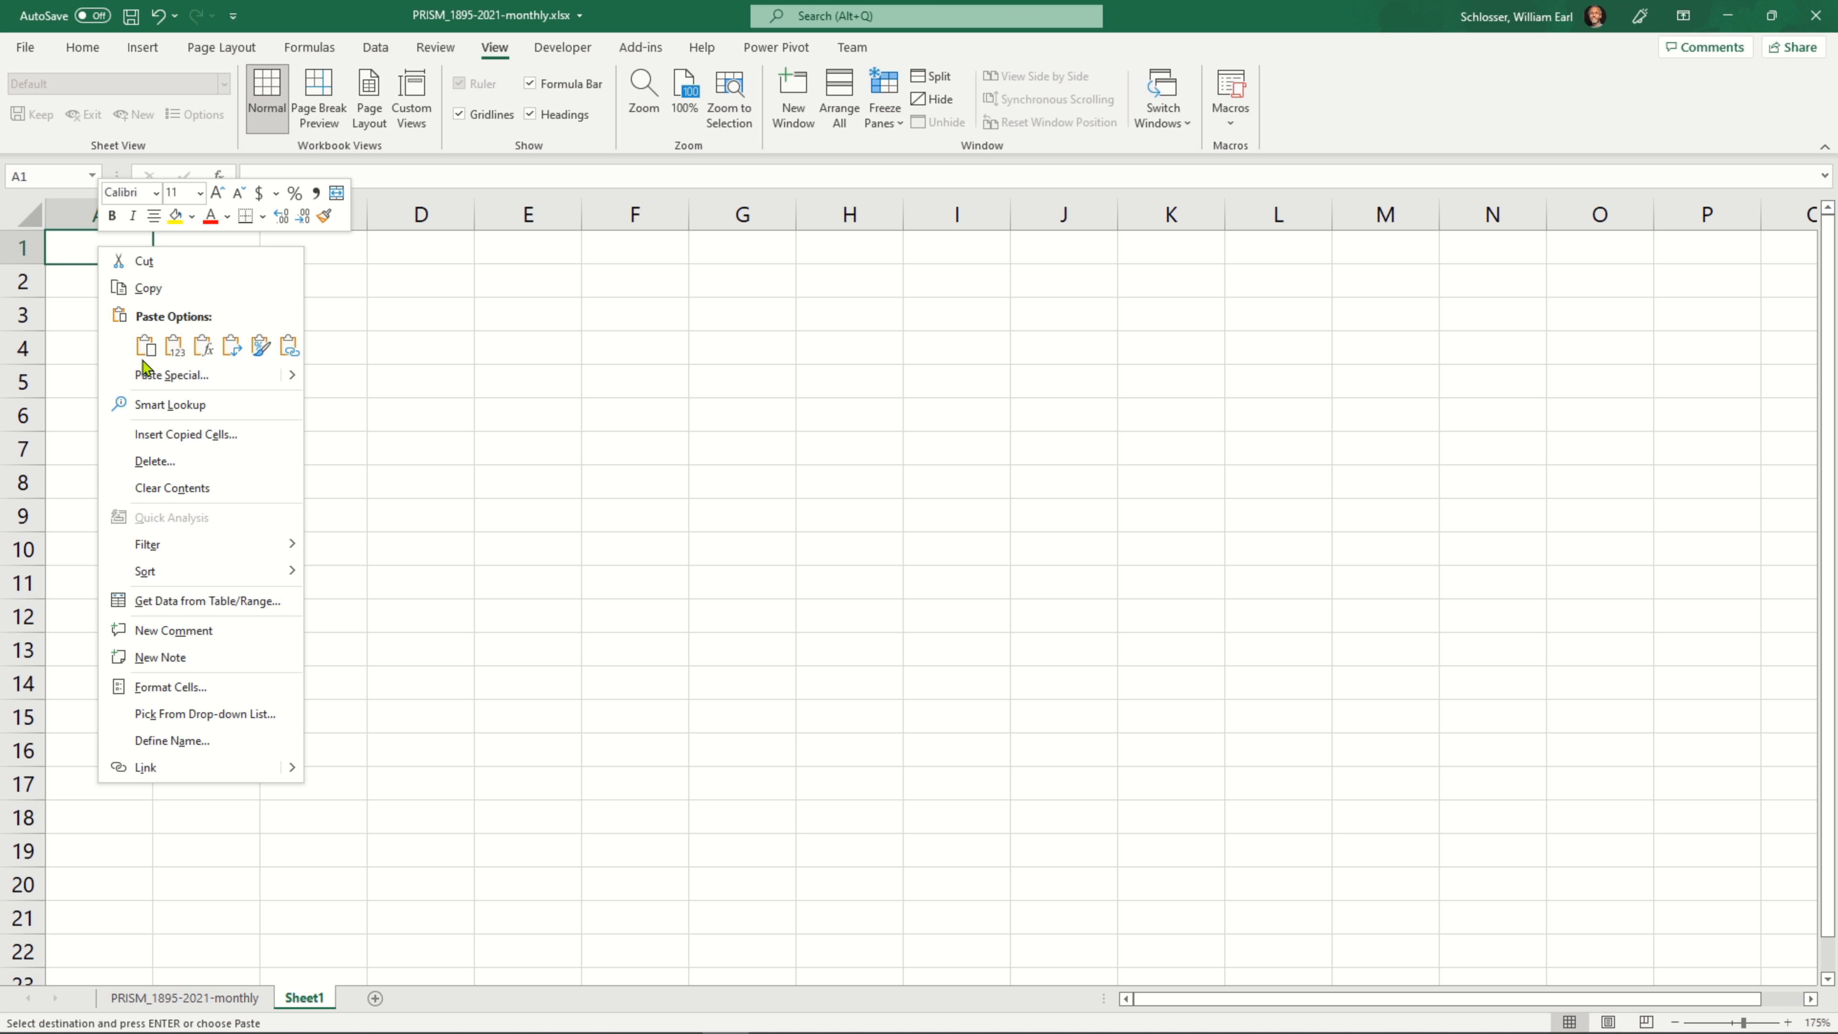
left_click(174, 346)
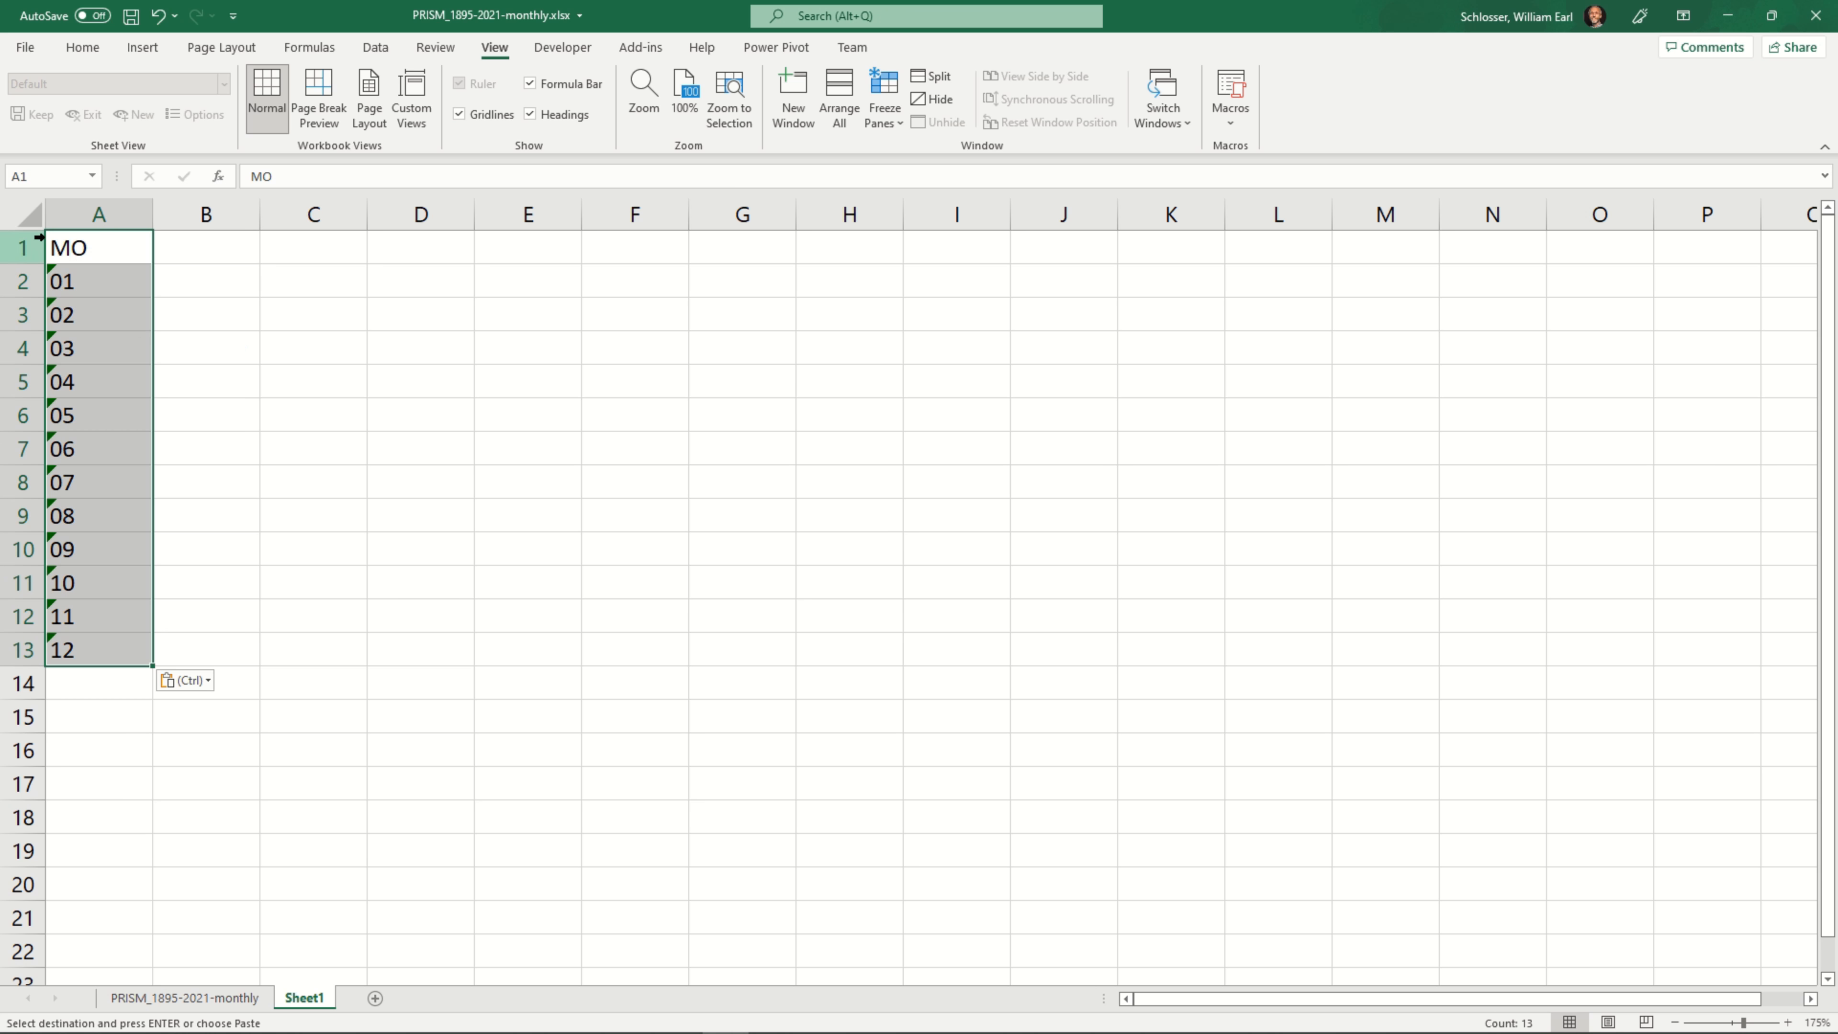
left_click(97, 654)
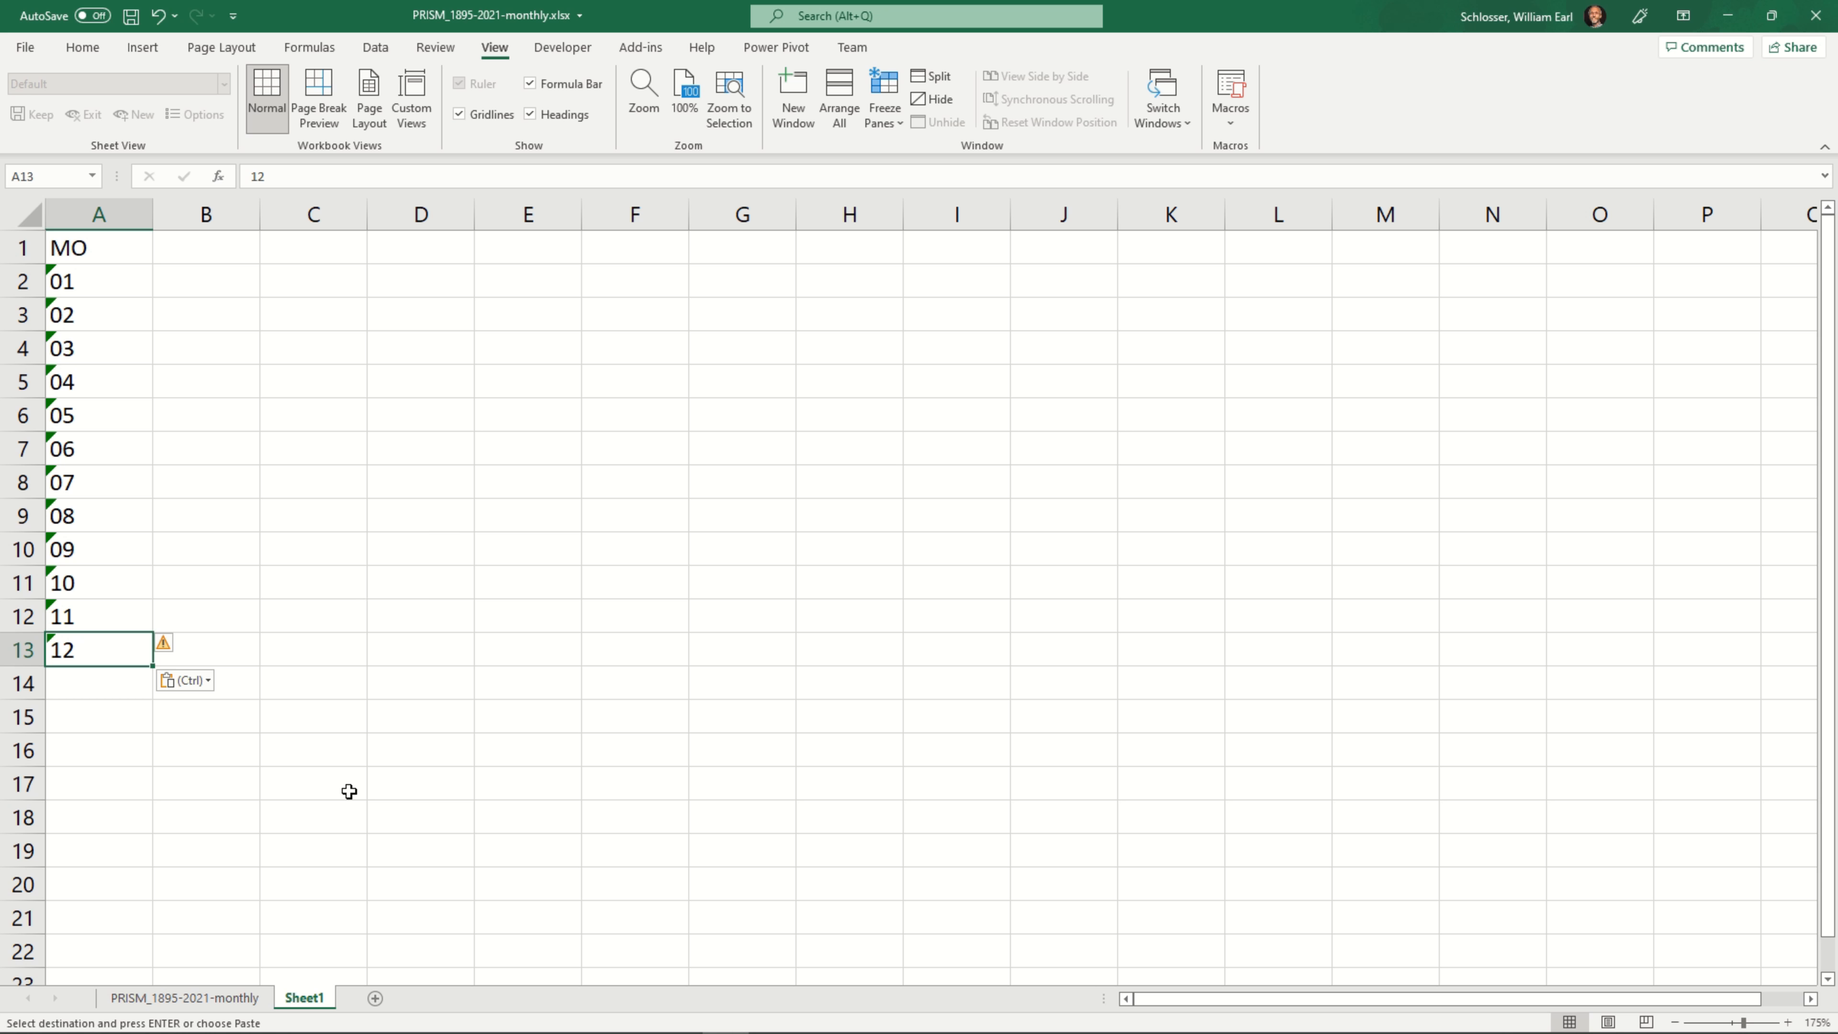
Enter the heading Months in cell B1 and JAN, FEB and MAR in cells B2 to B4
left_click(207, 248)
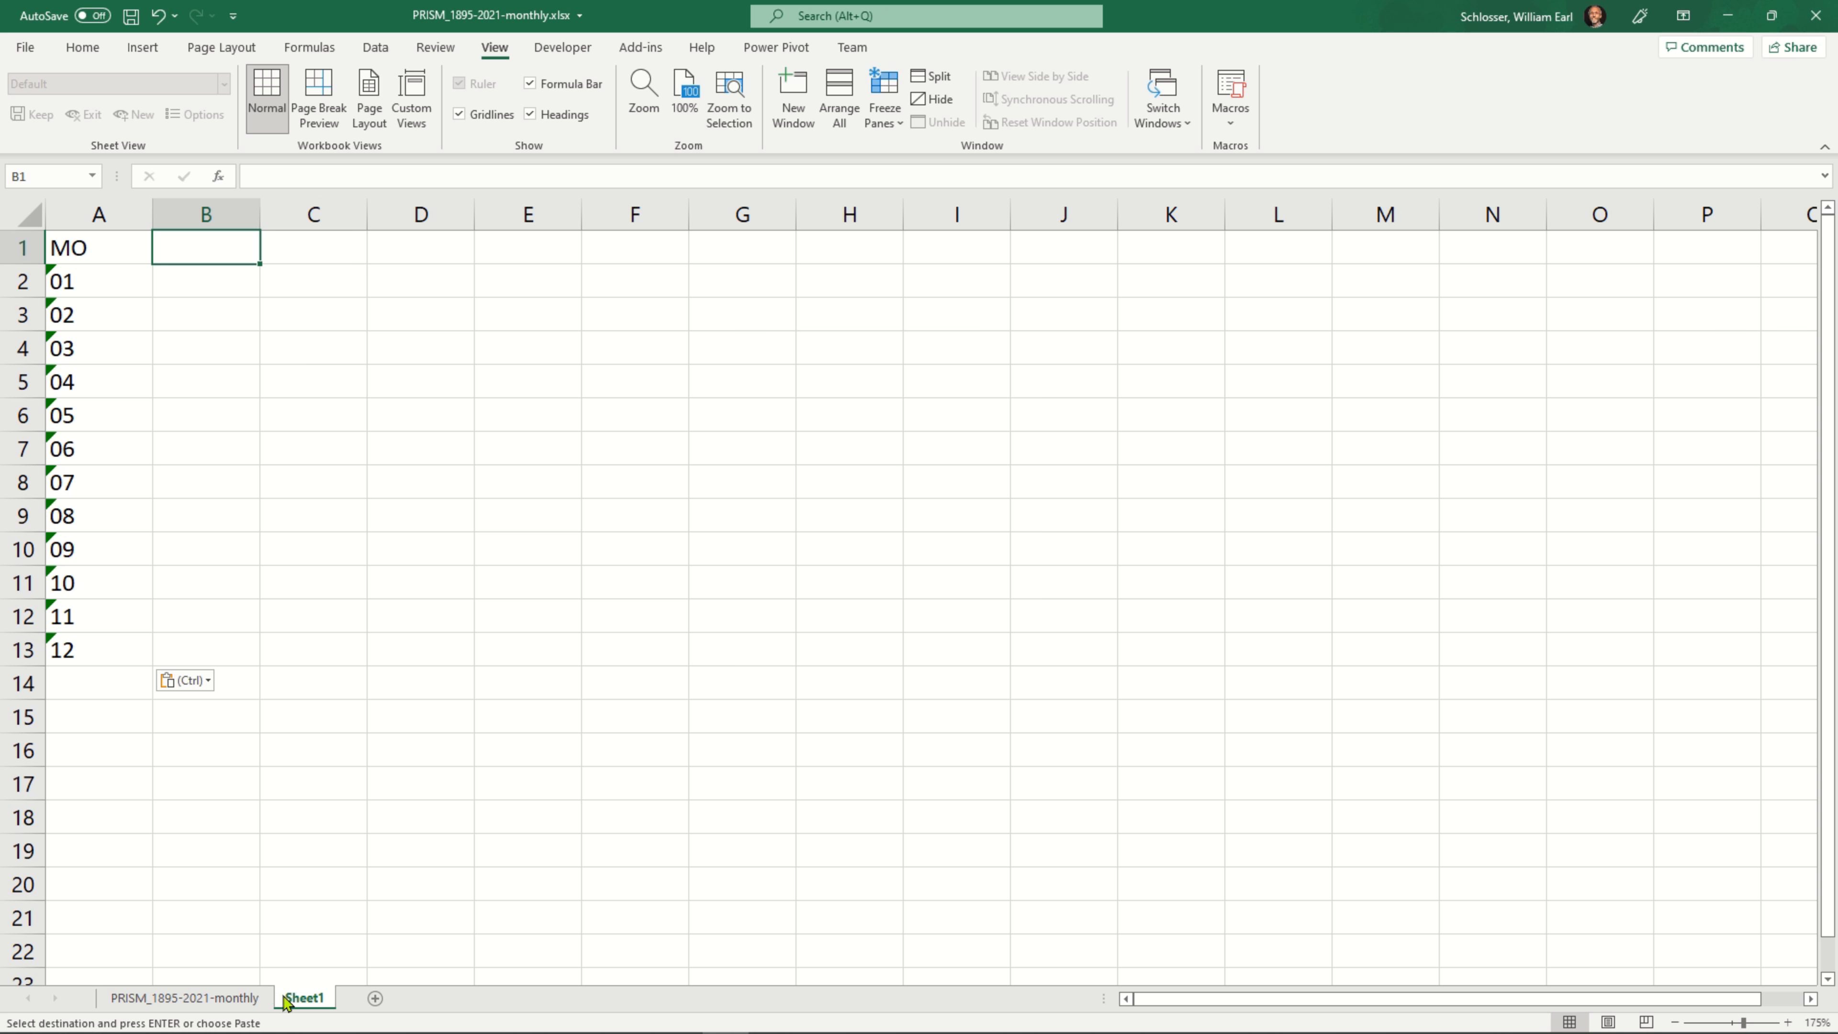
type("Months")
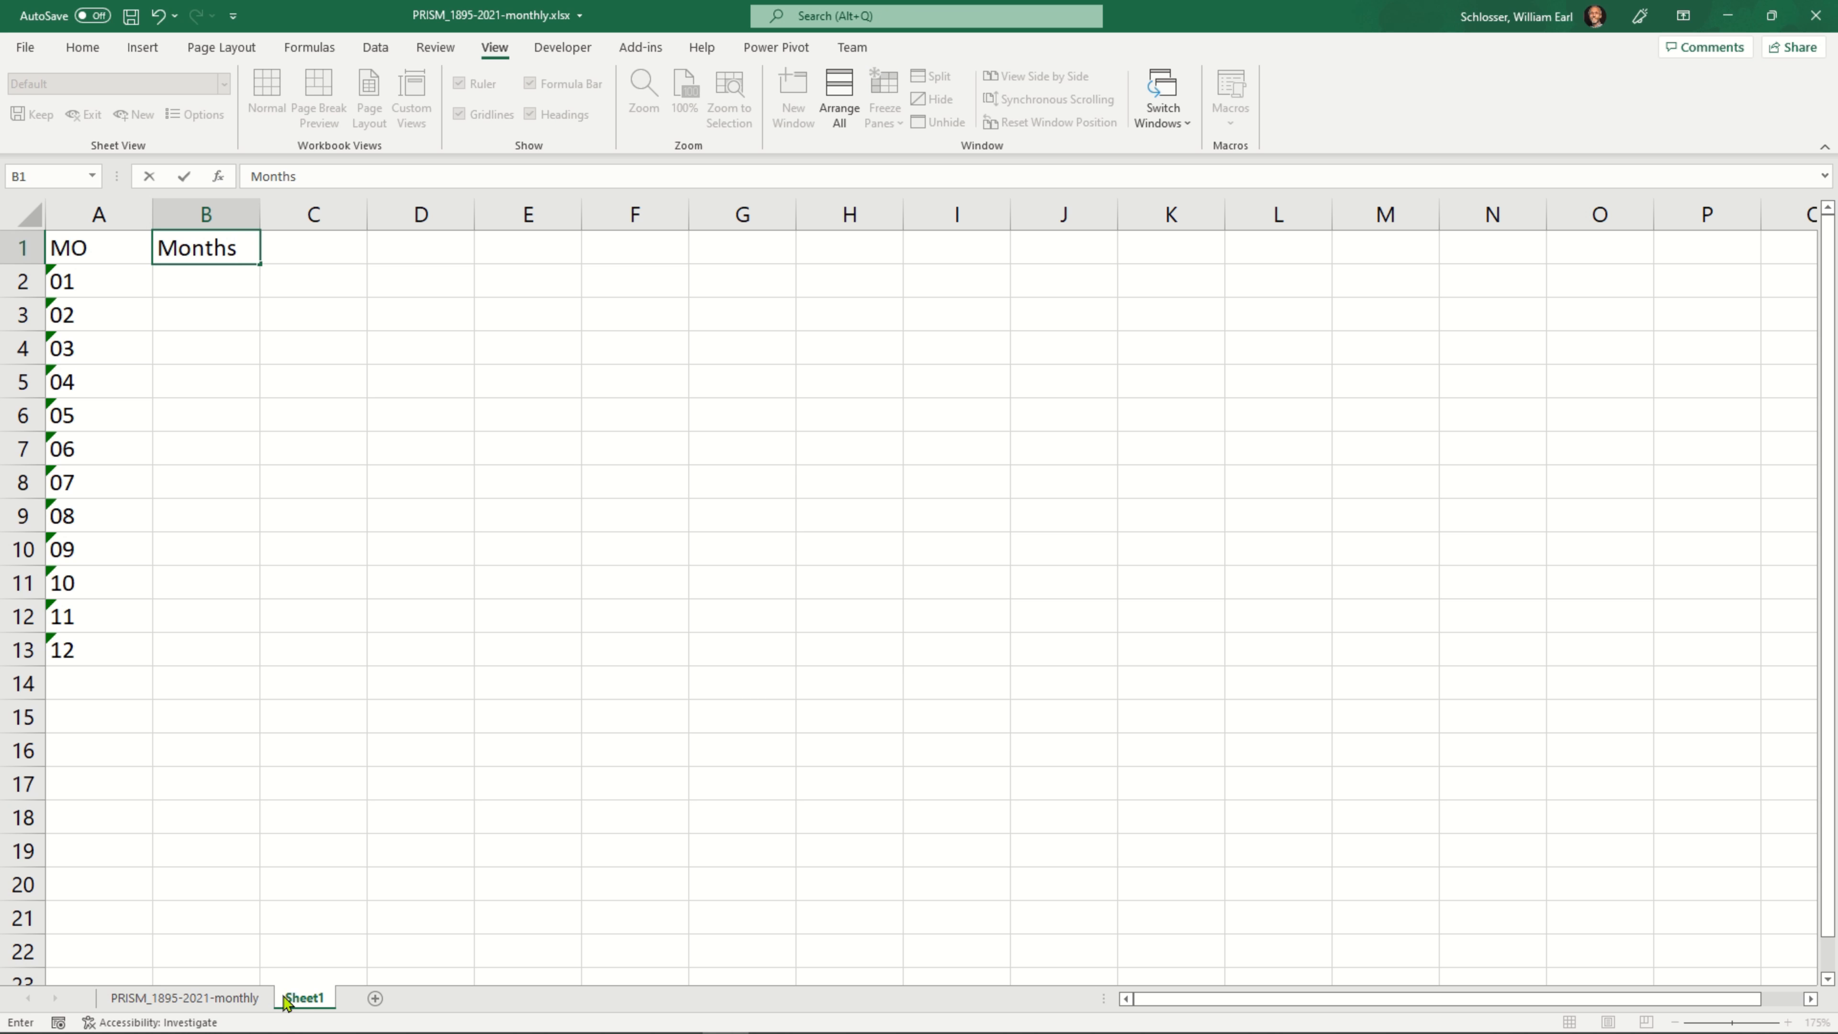
key("Return")
type("JAN")
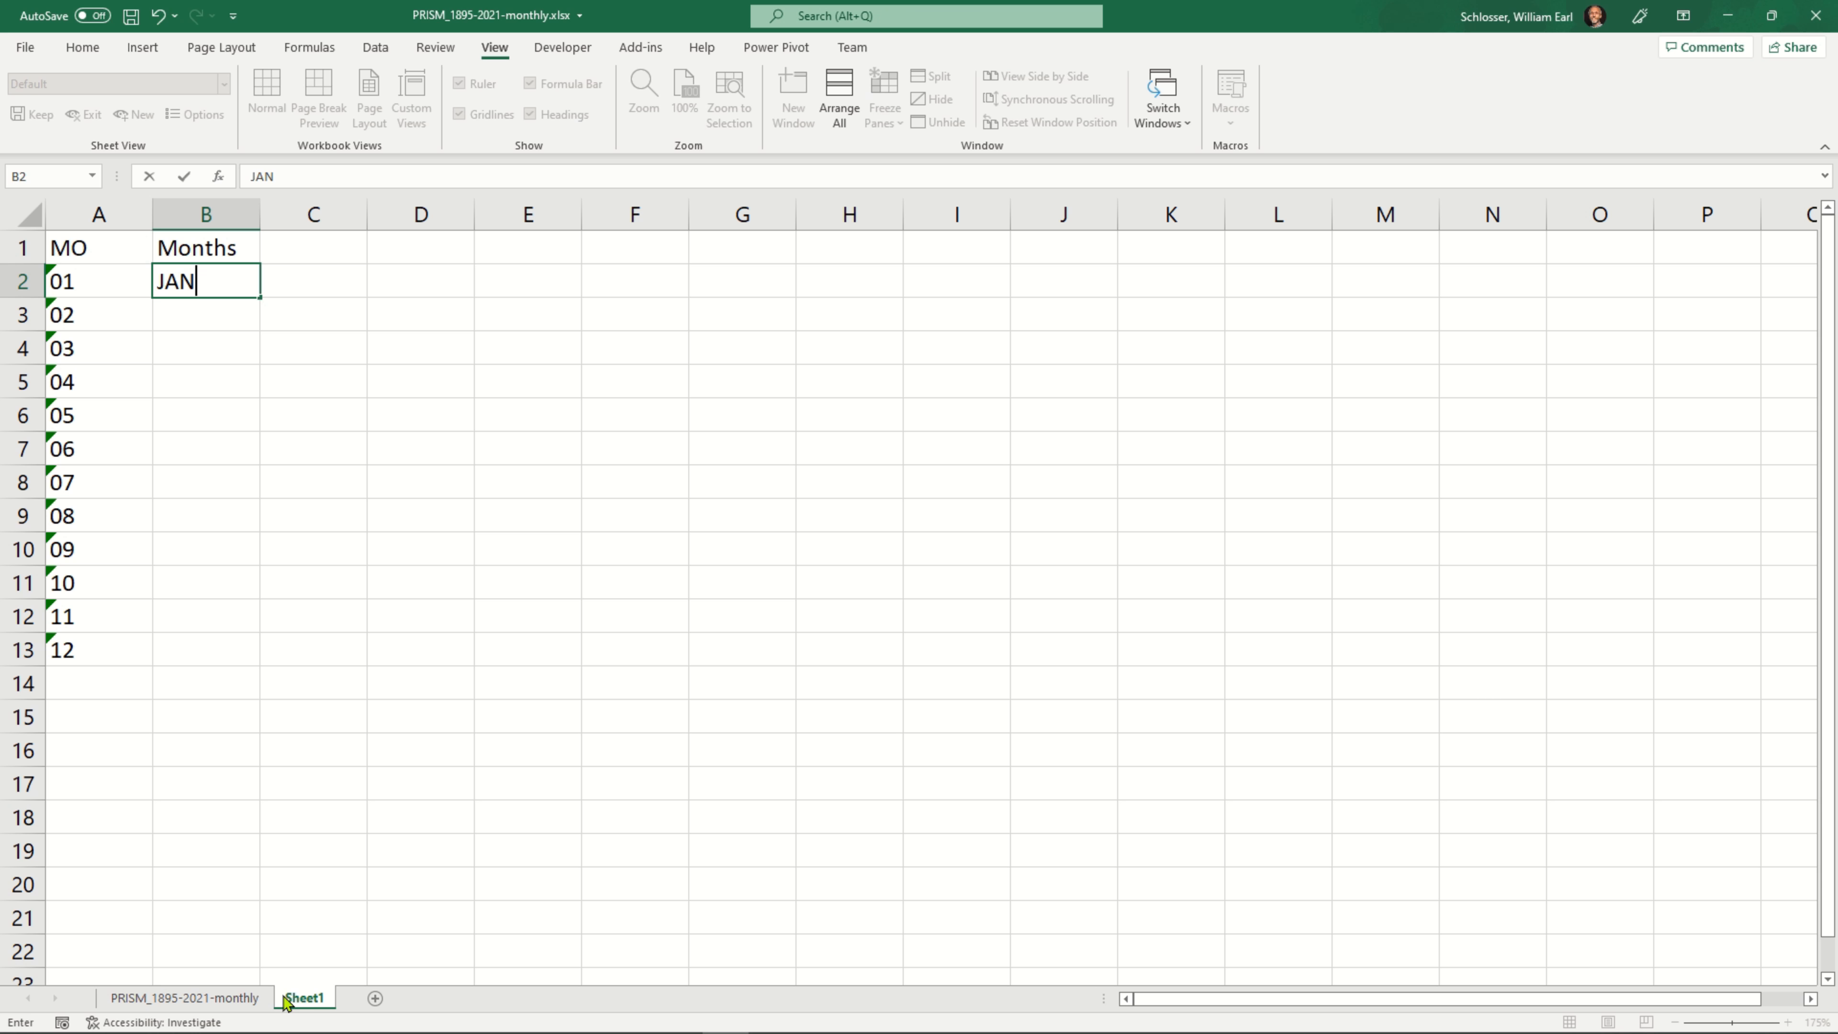
key("Return")
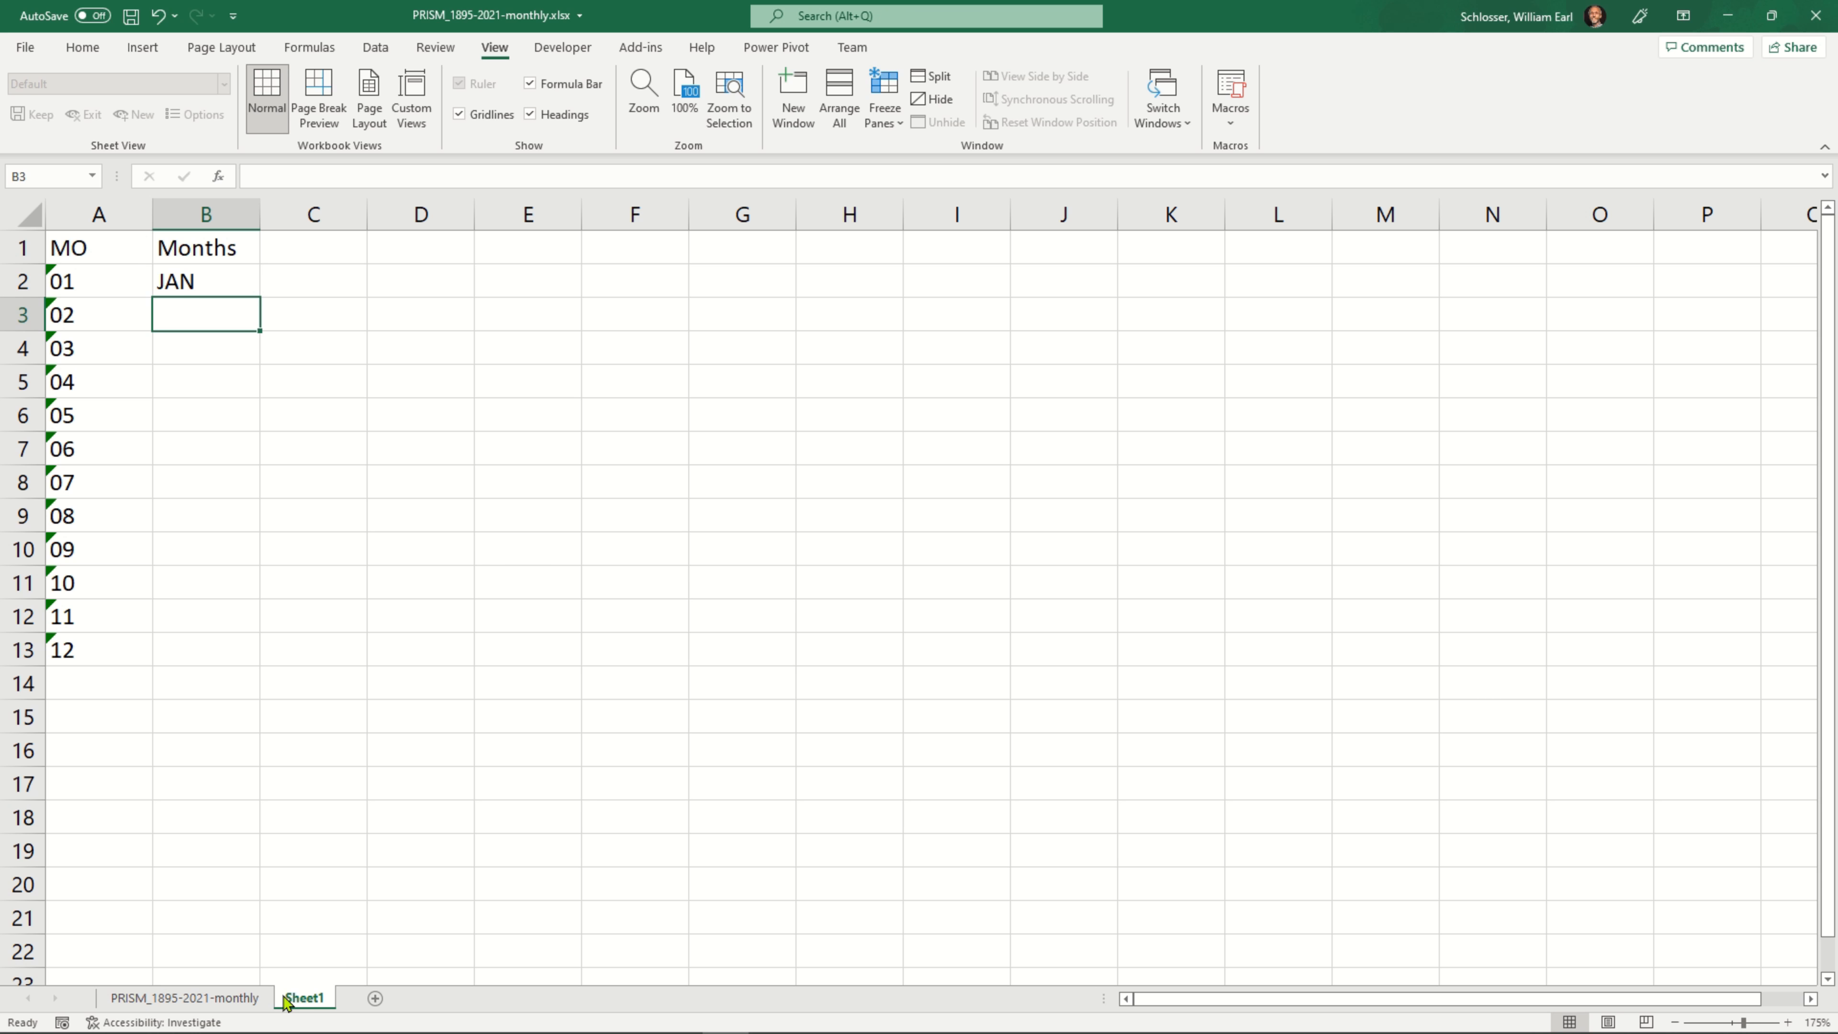
type("FEB")
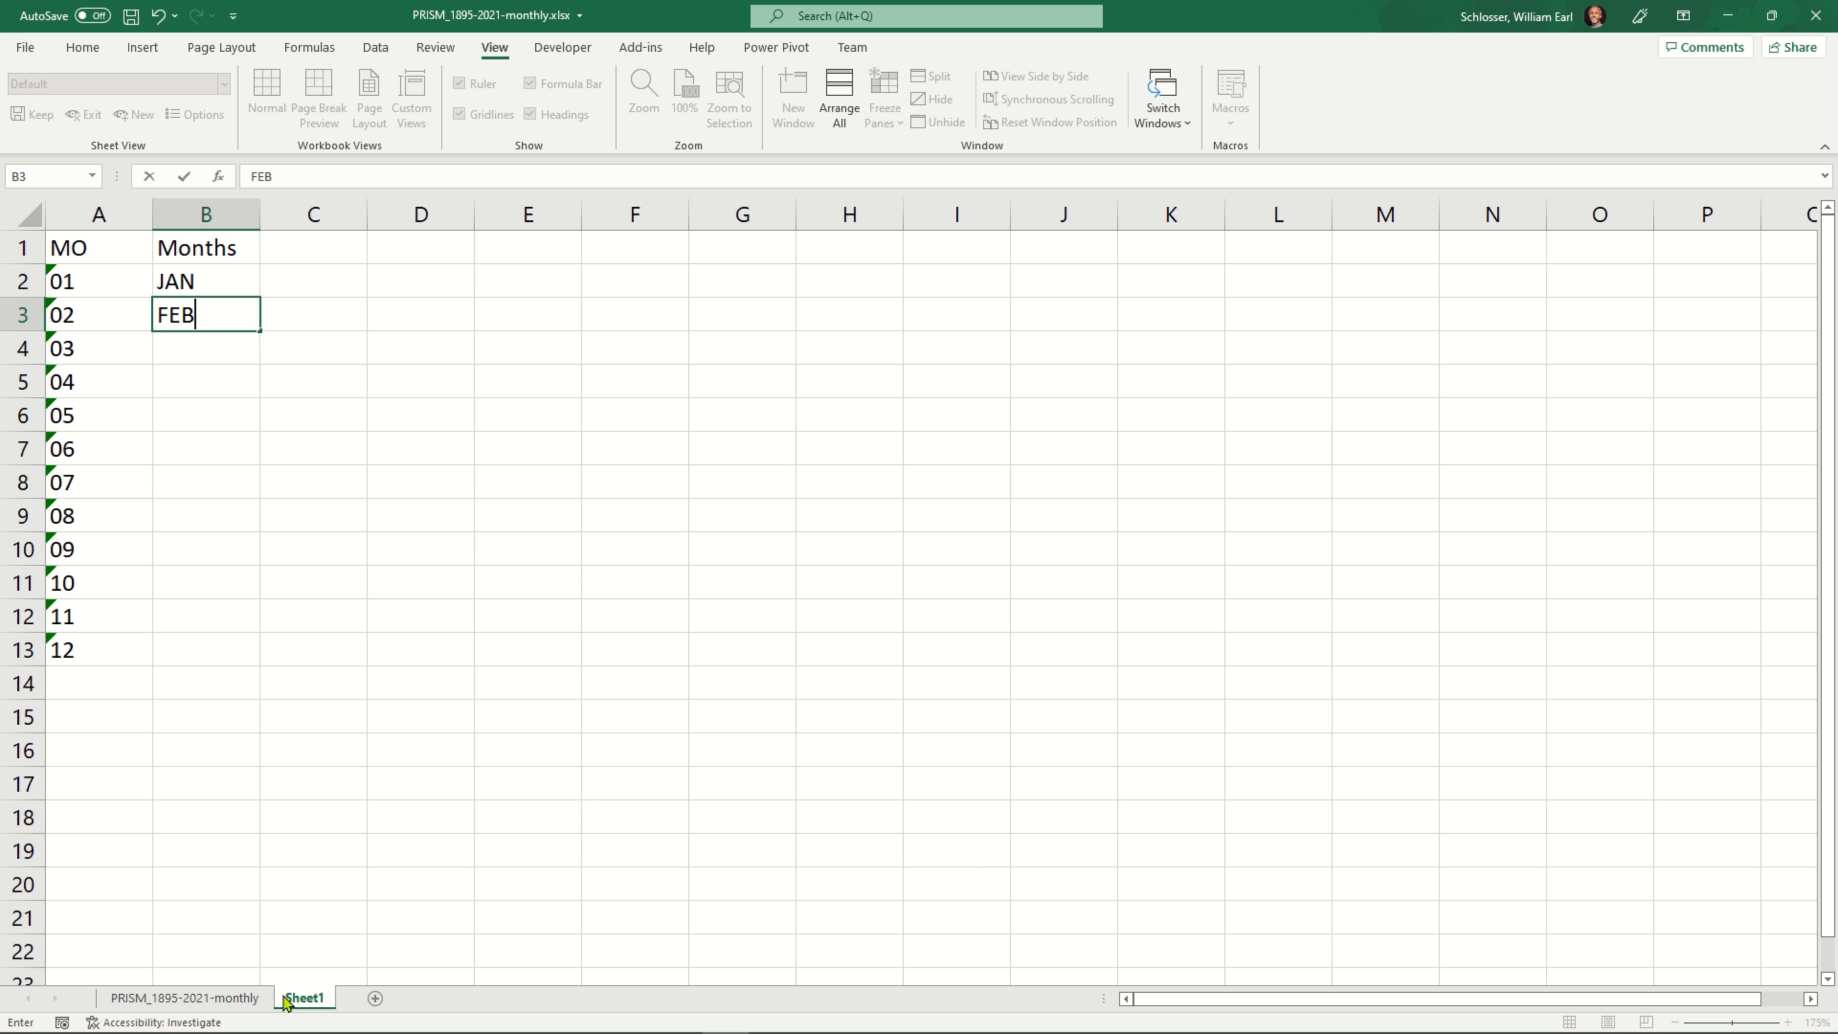
key("Return")
type("MAR")
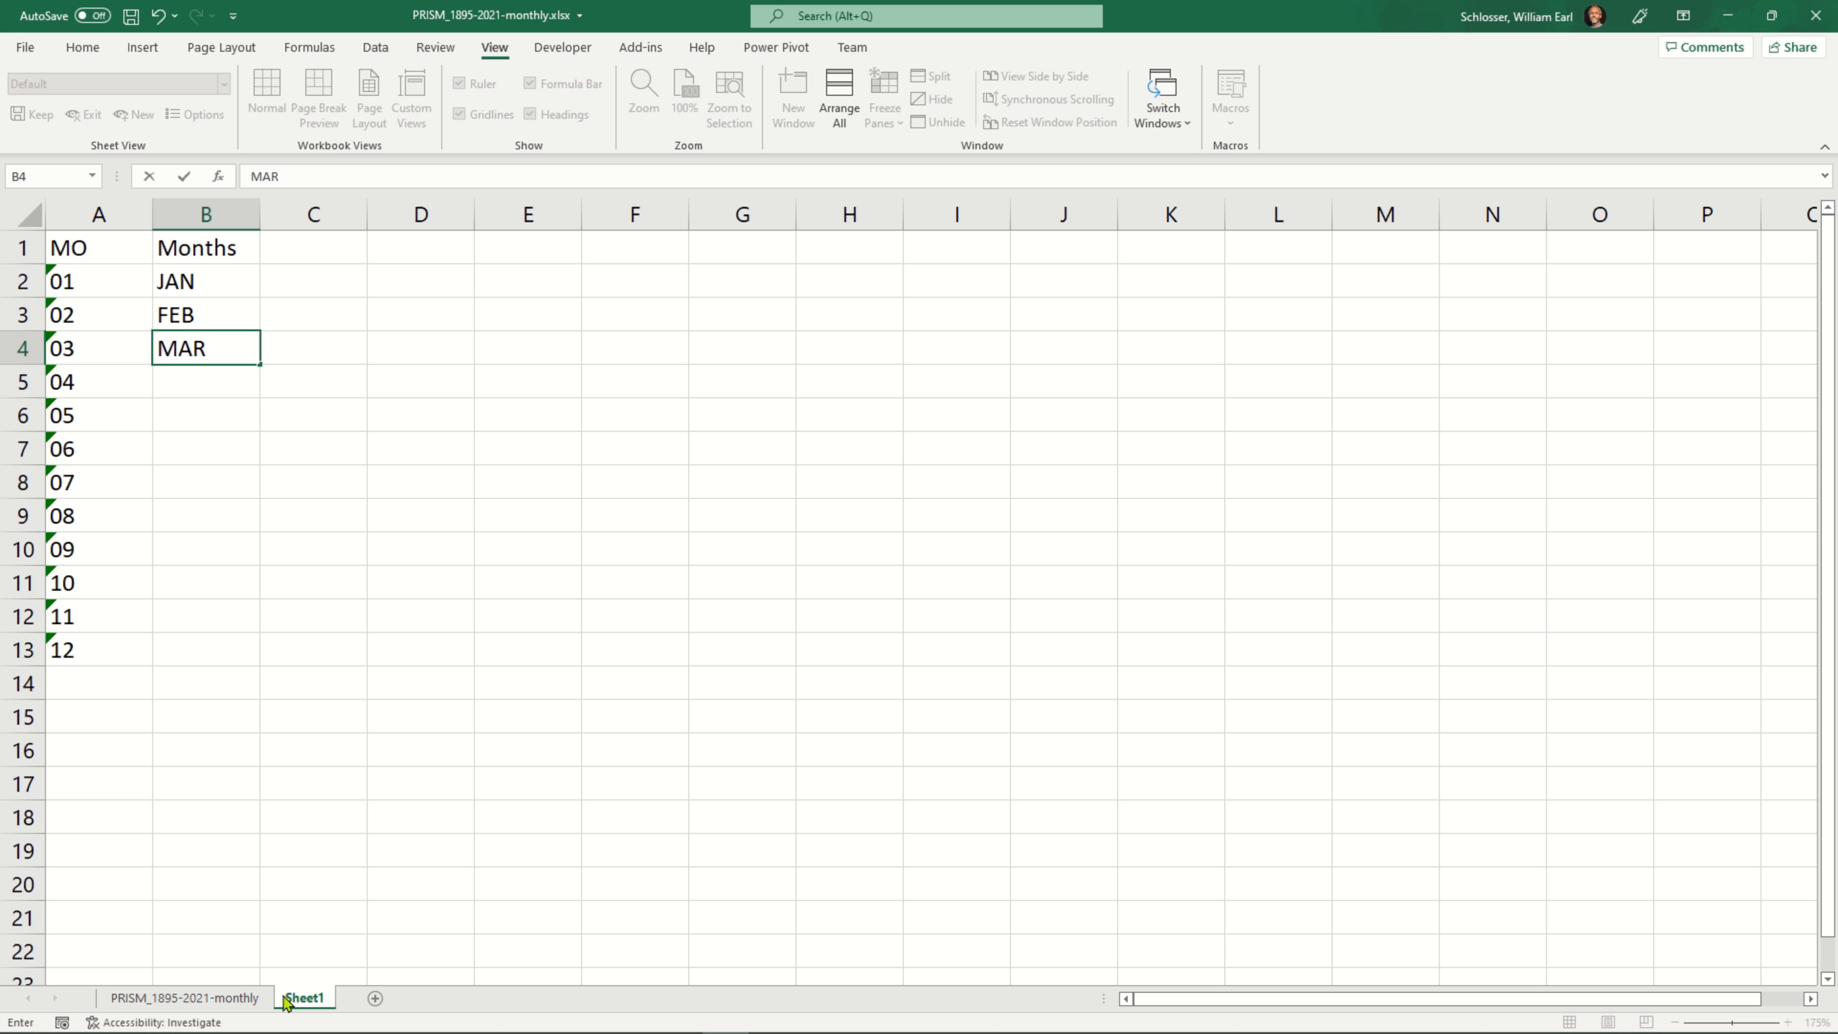
key("Return")
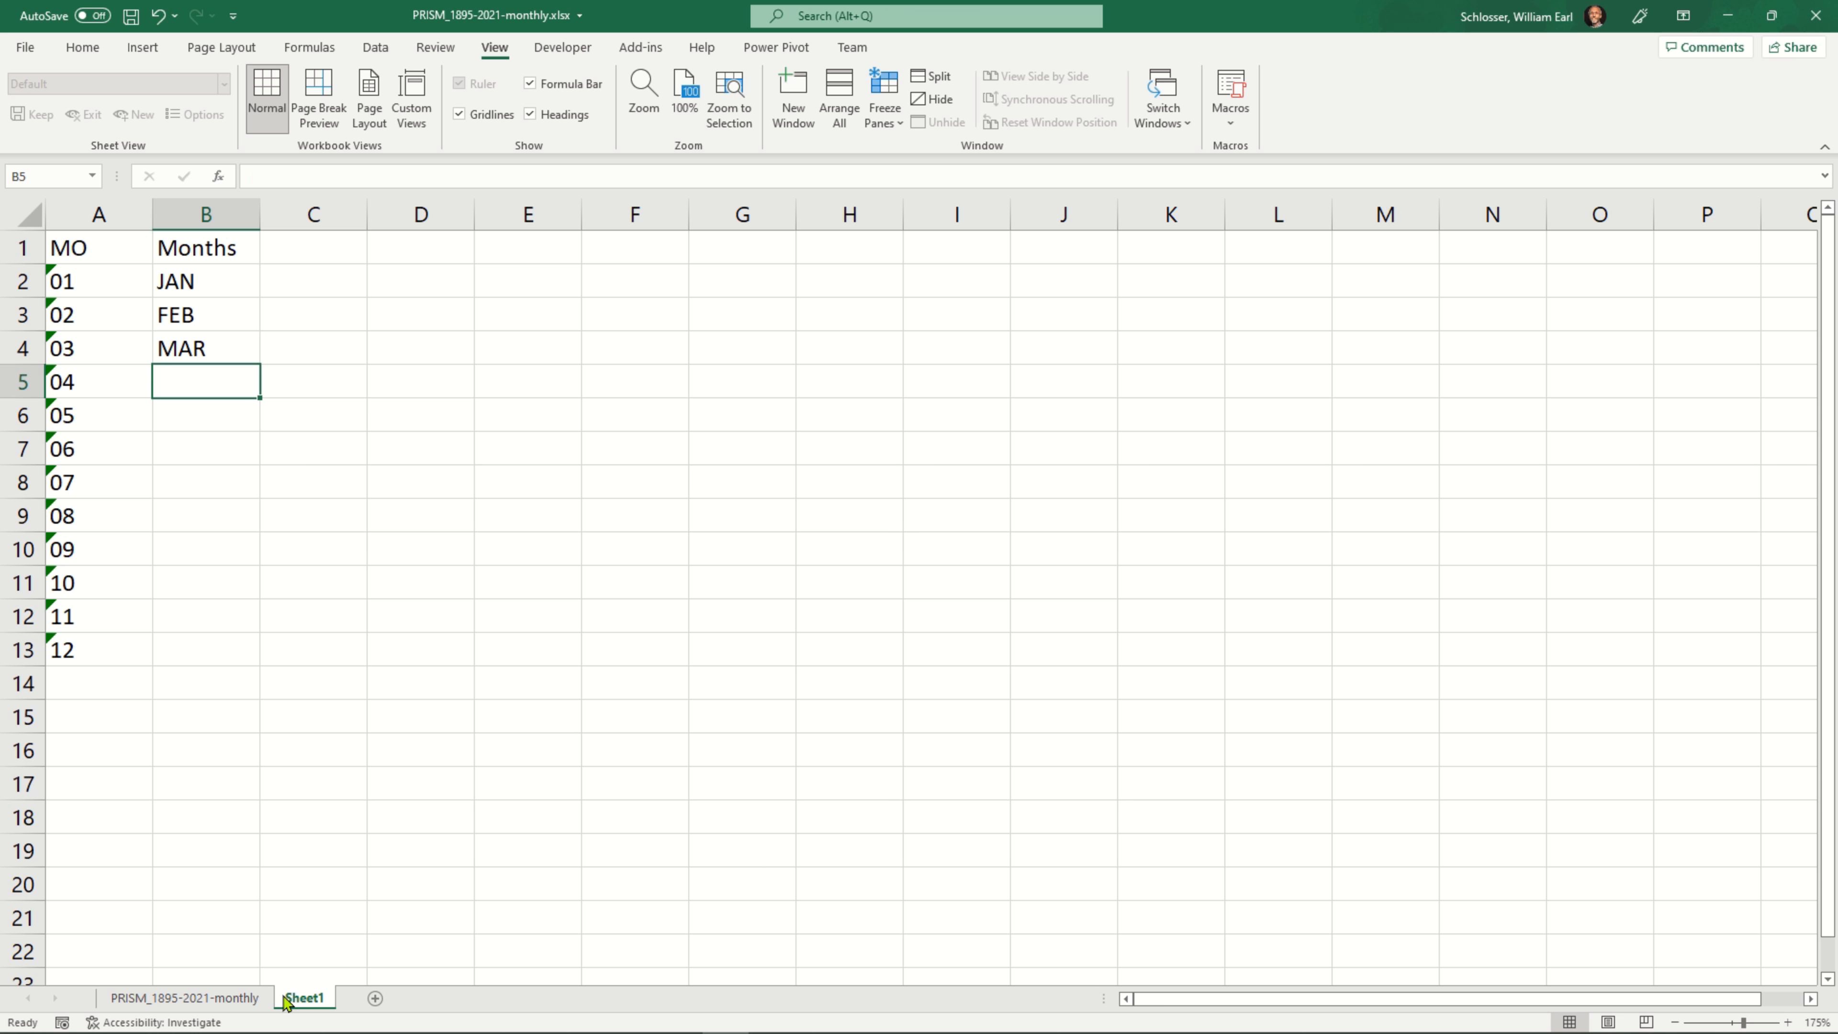
Extend the month name series from cells B2 to B4 down to DEC in cell B13
key("Up")
key("Up")
key("Up")
key("shift+Down")
key("shift+Down")
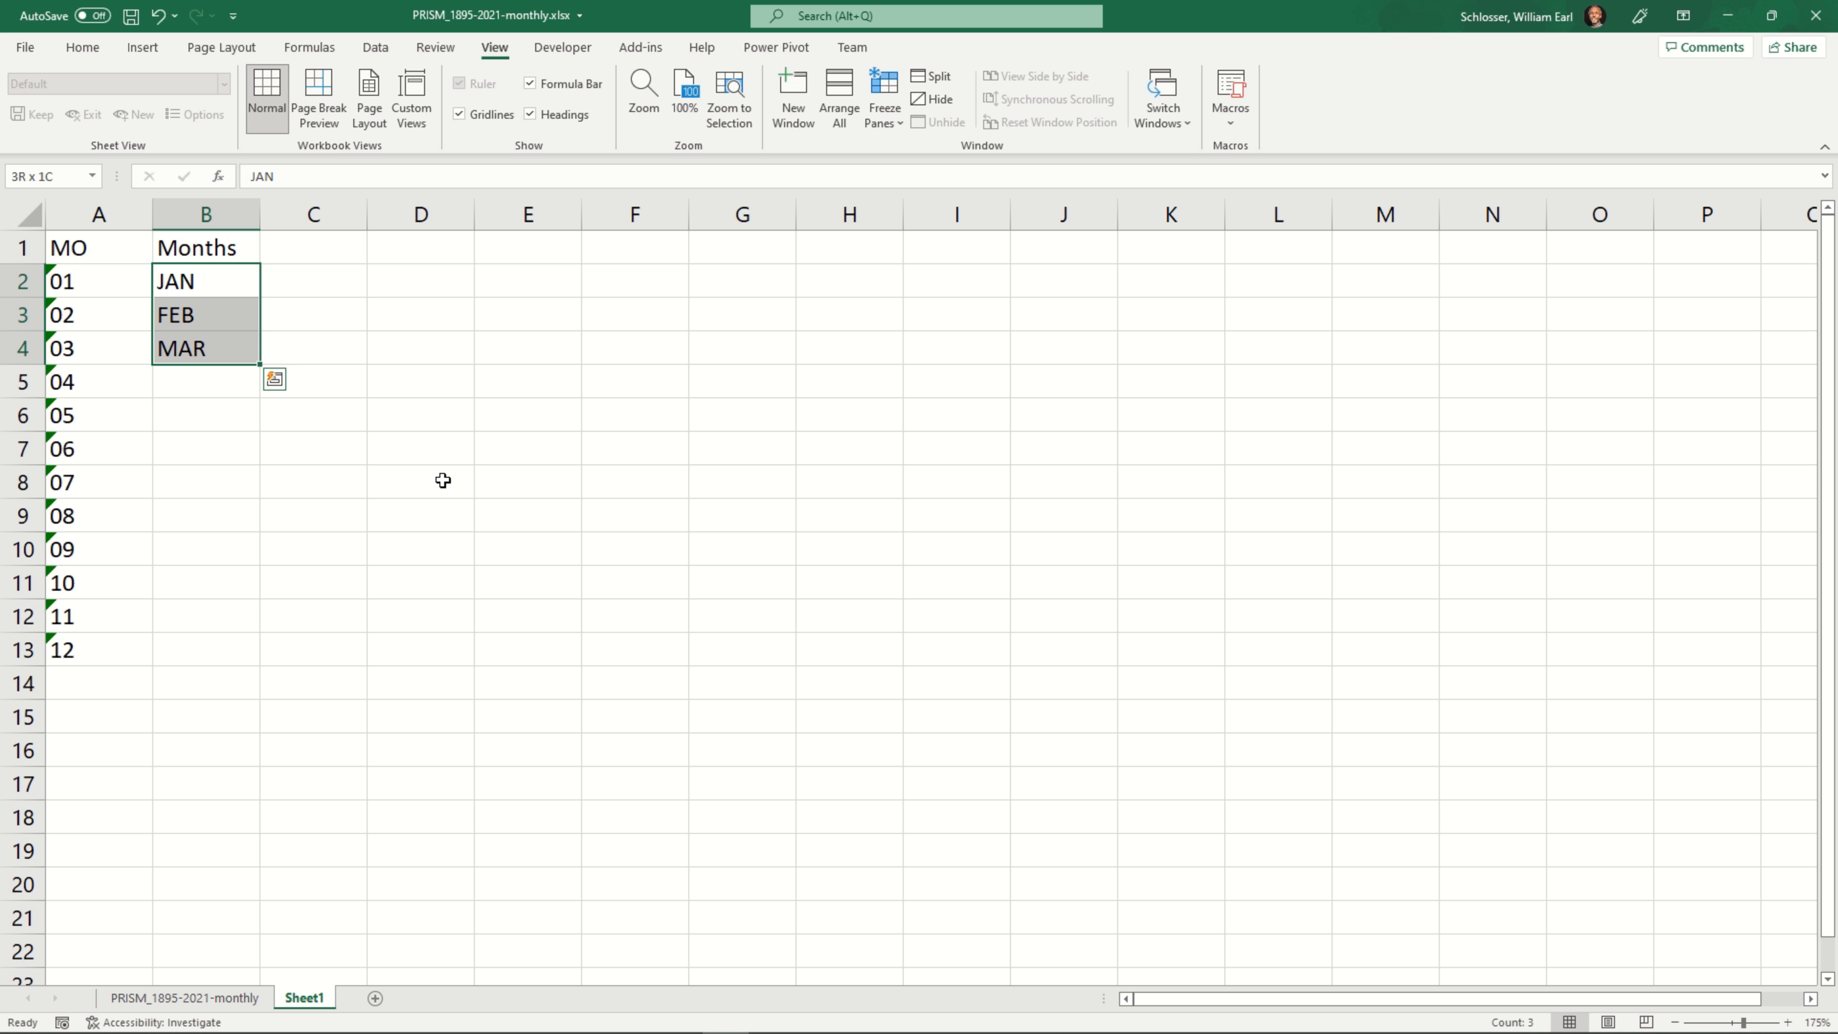
left_click(259, 362)
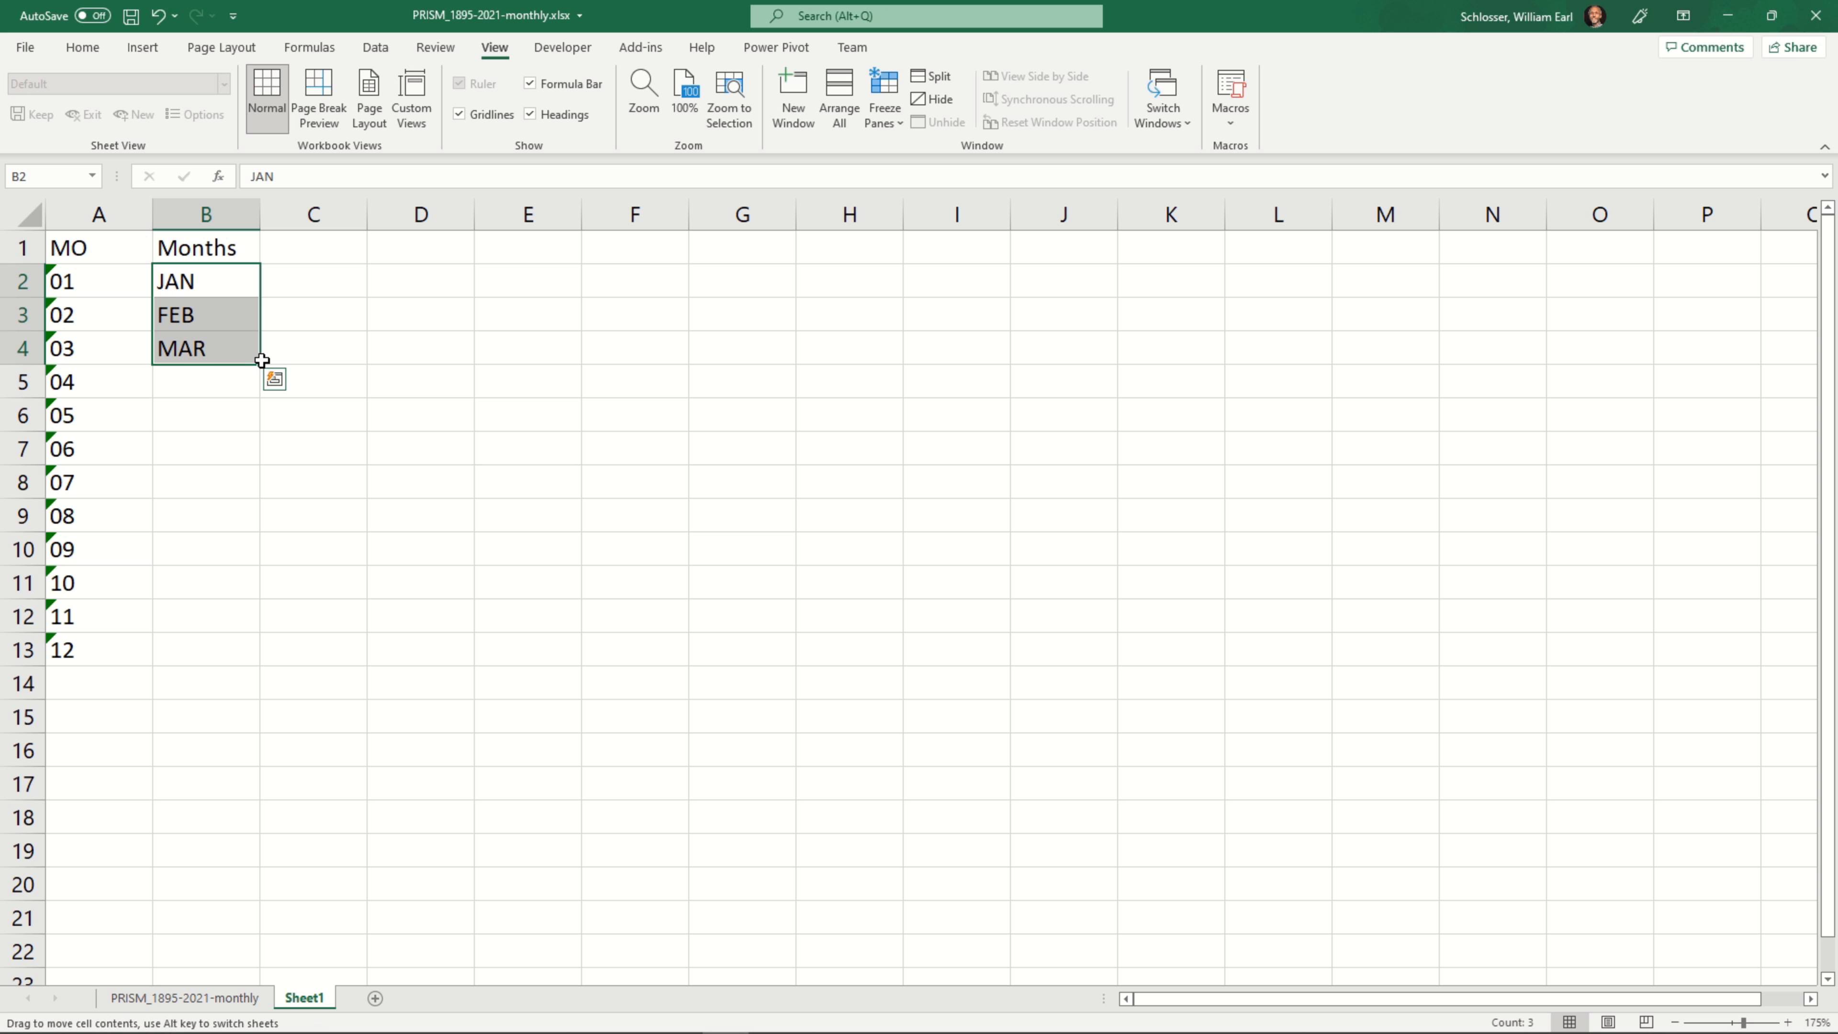
double_click(260, 363)
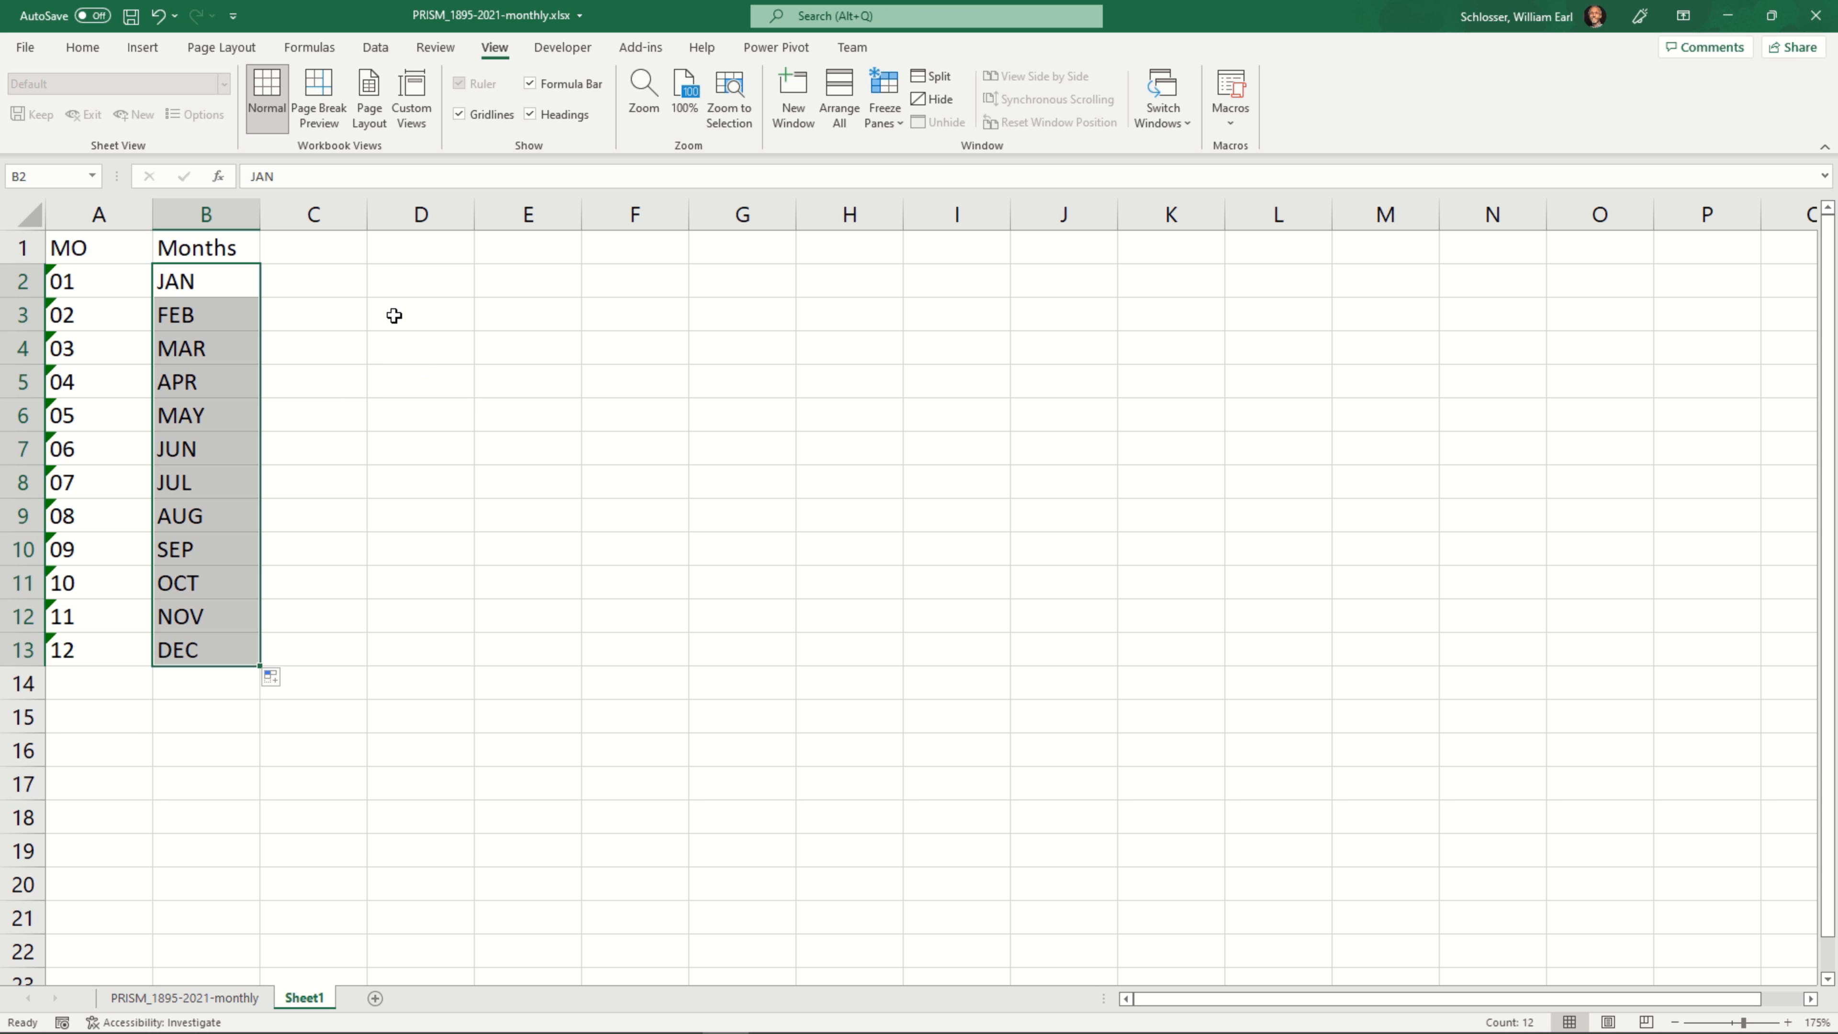
left_click(307, 253)
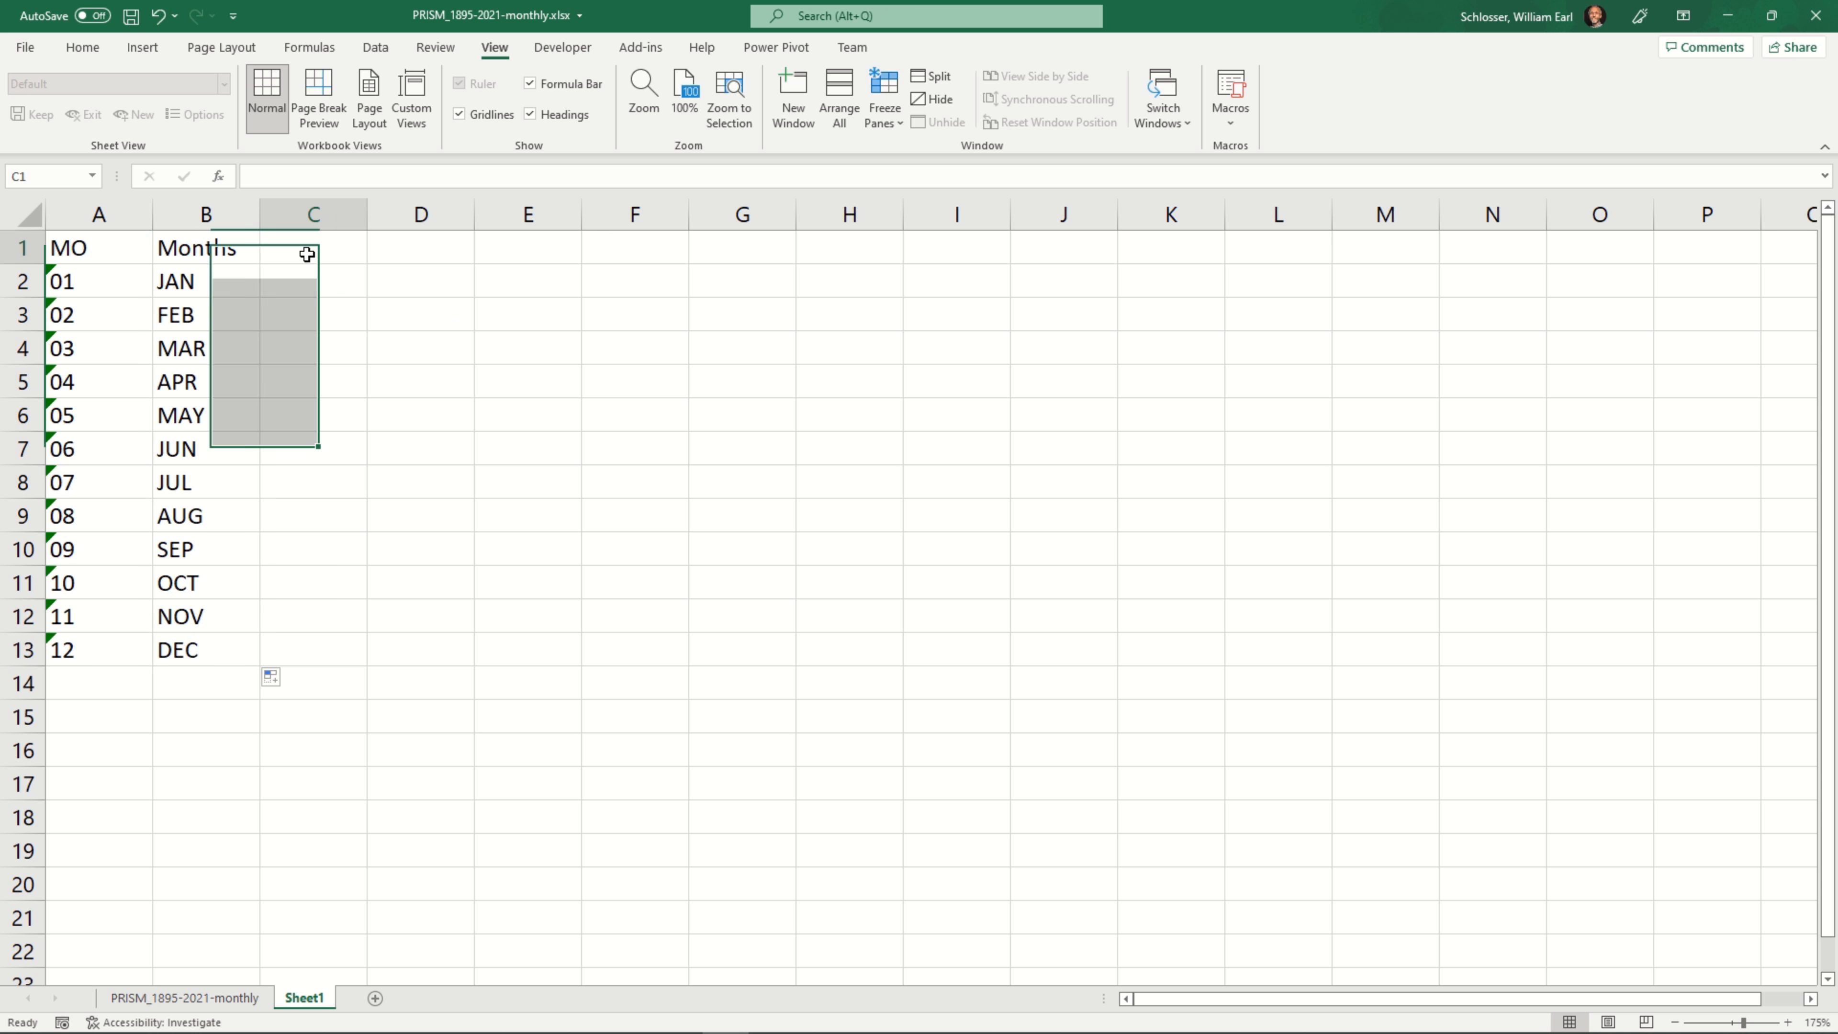
left_click(454, 251)
left_click(506, 250)
left_click(590, 253)
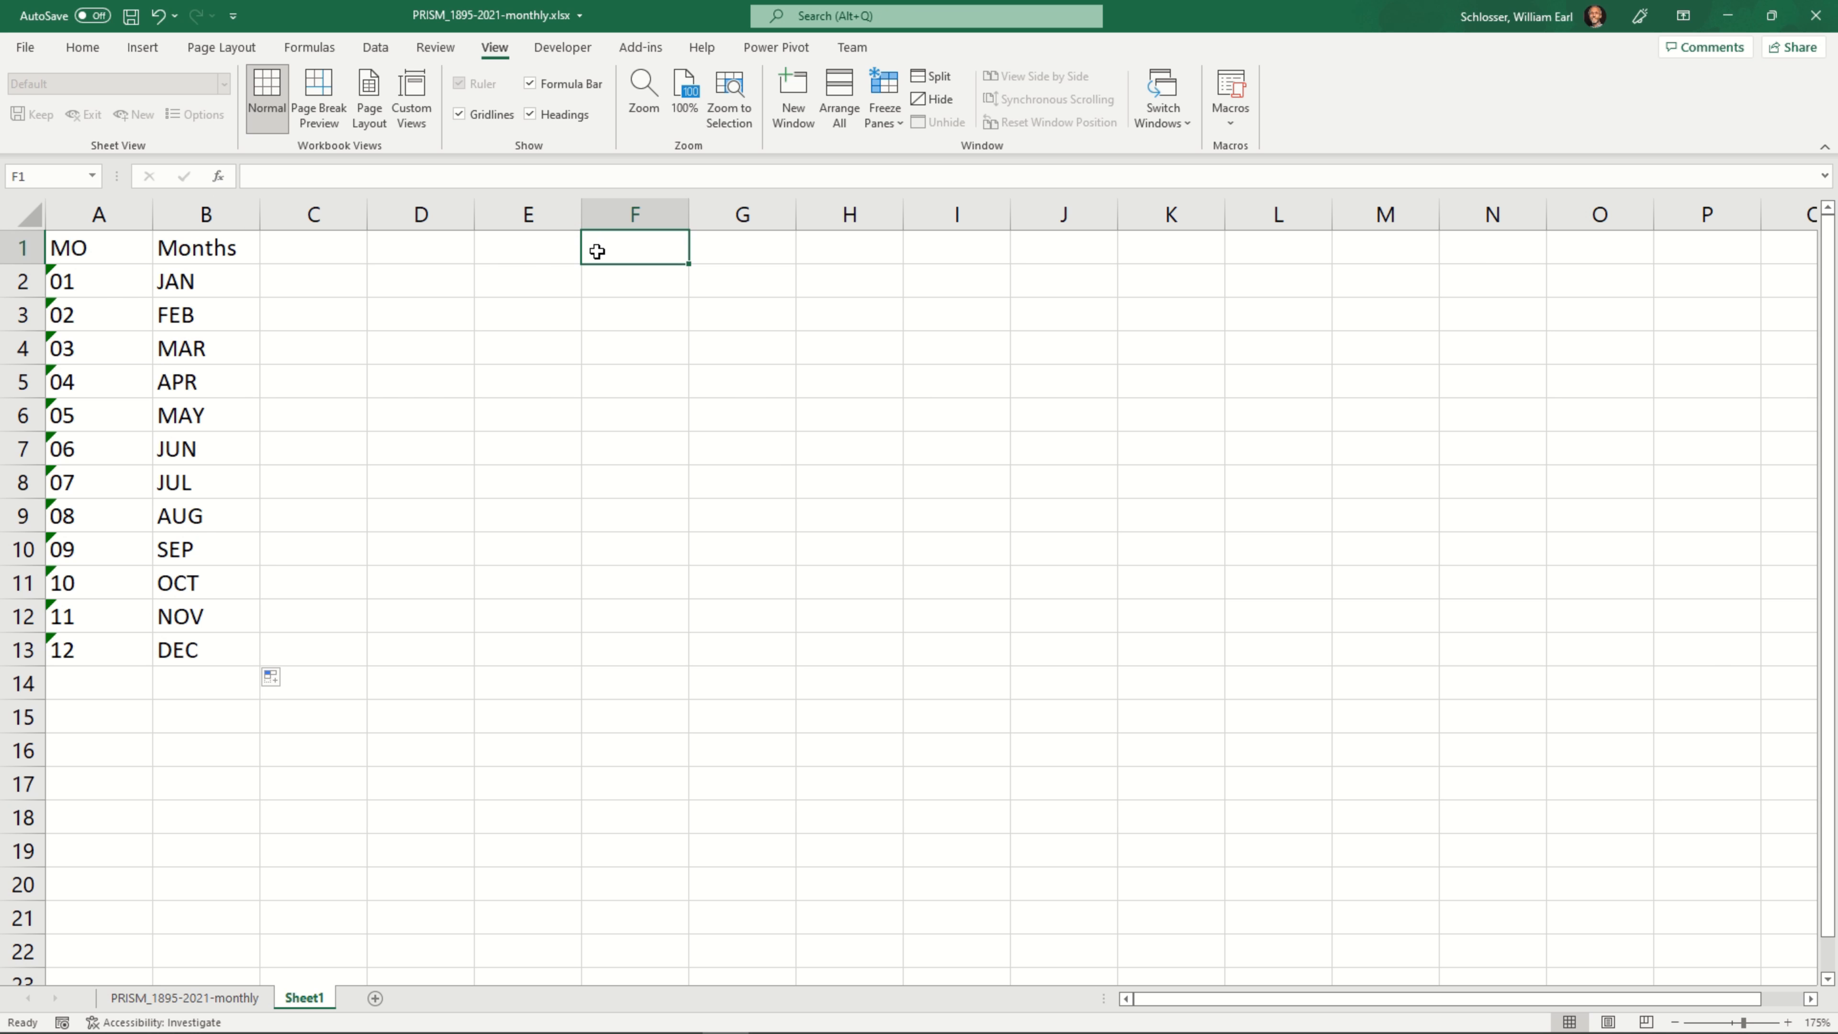
Copy the ppt, tmin, tmean and tmax headings from C11 to F11 of the PRISM_1895-2021-monthly sheet into Sheet1 starting at cell C1
left_click(290, 243)
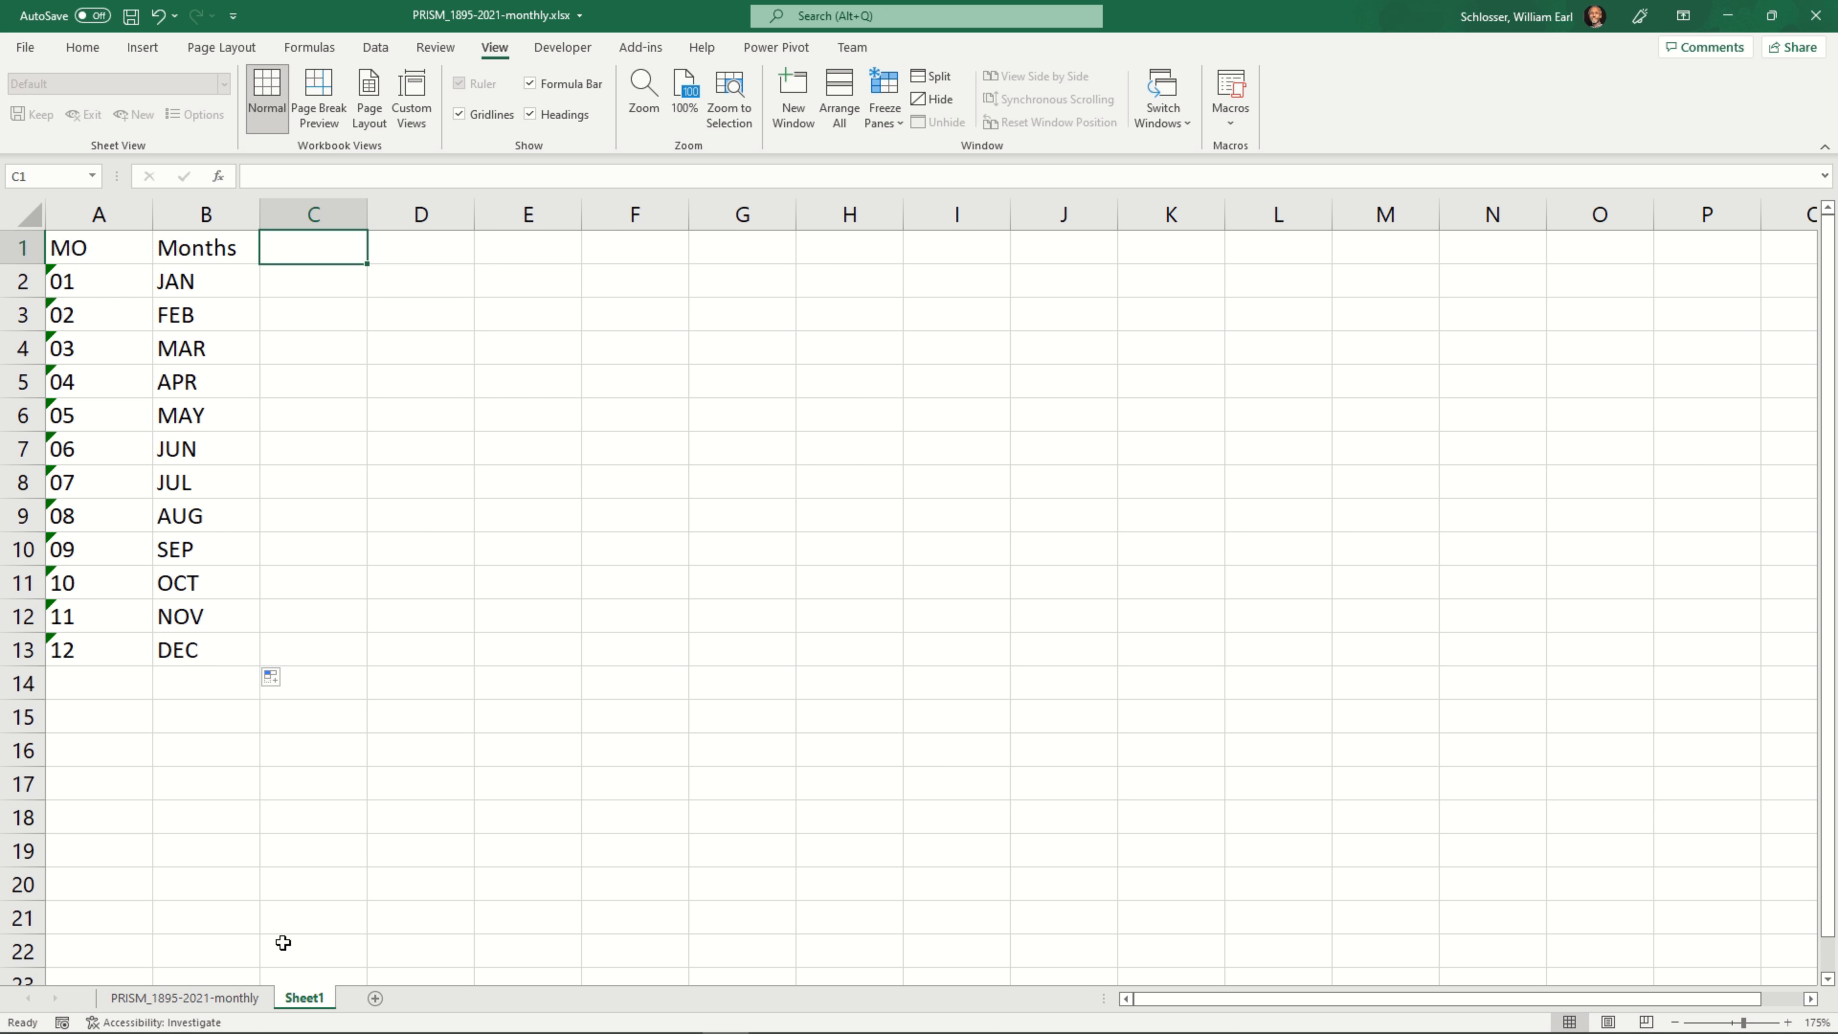
left_click(223, 999)
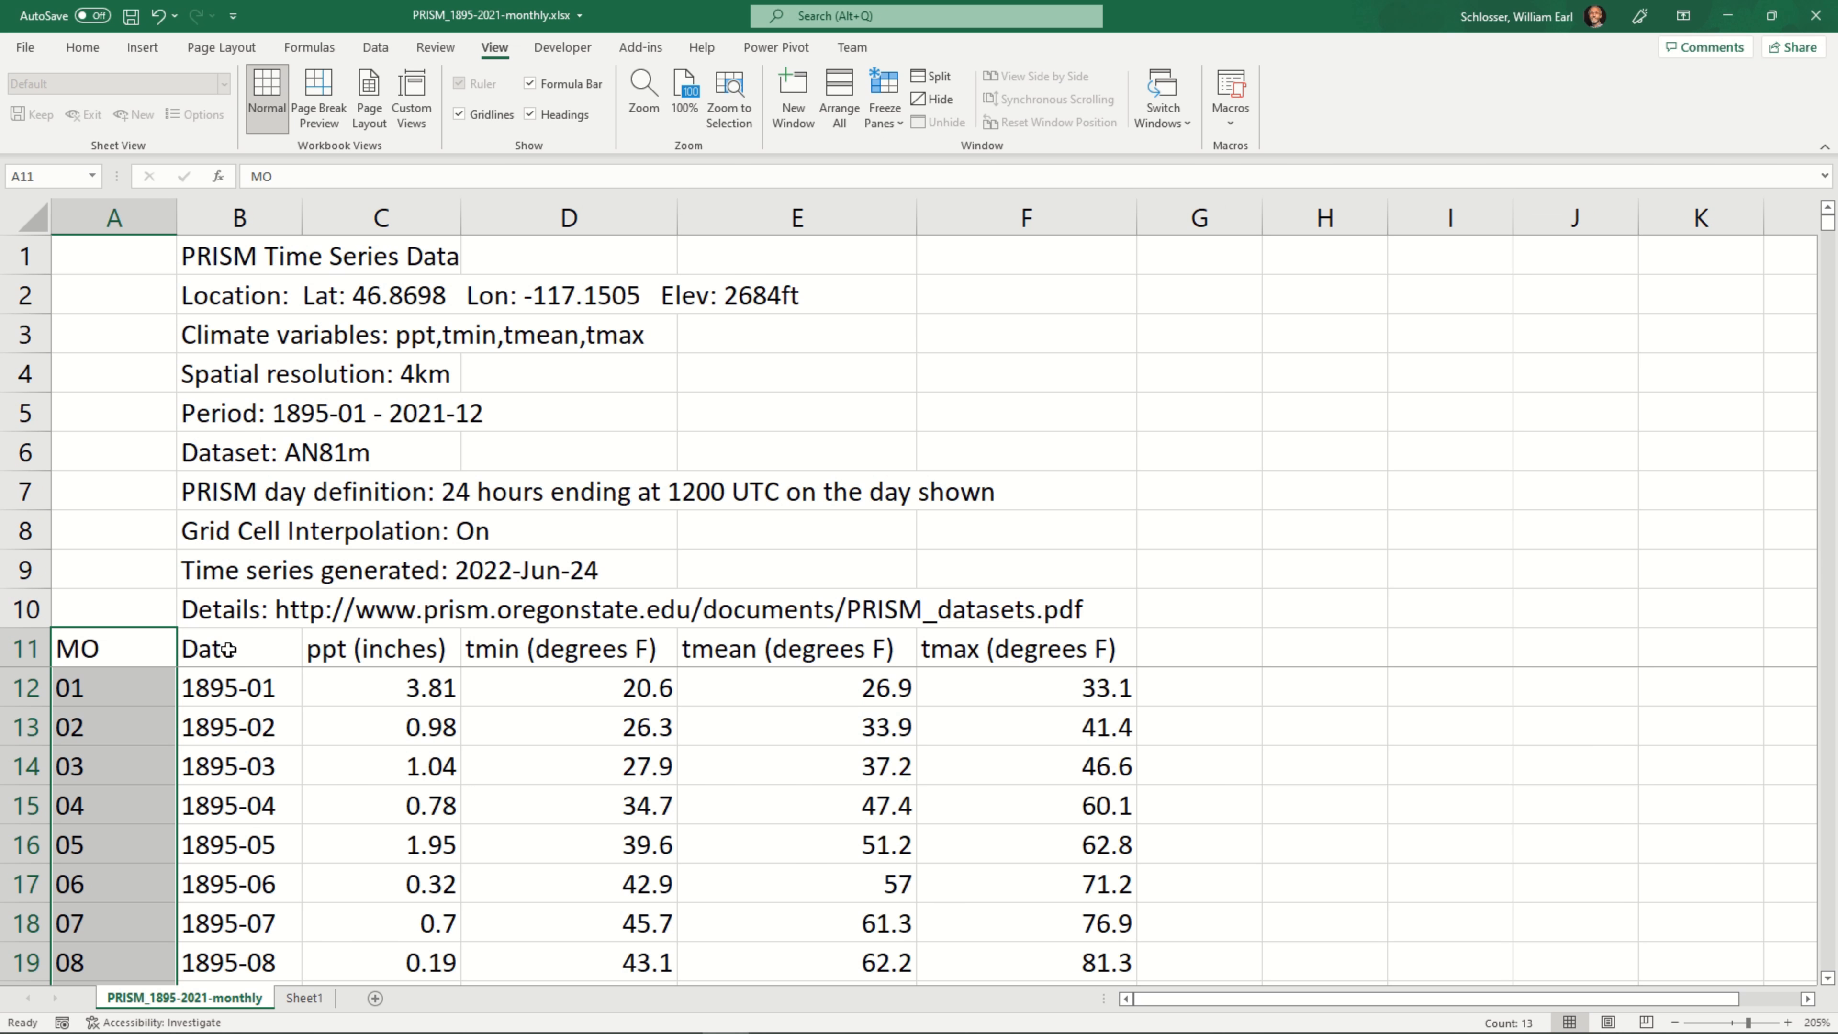
left_click(359, 649)
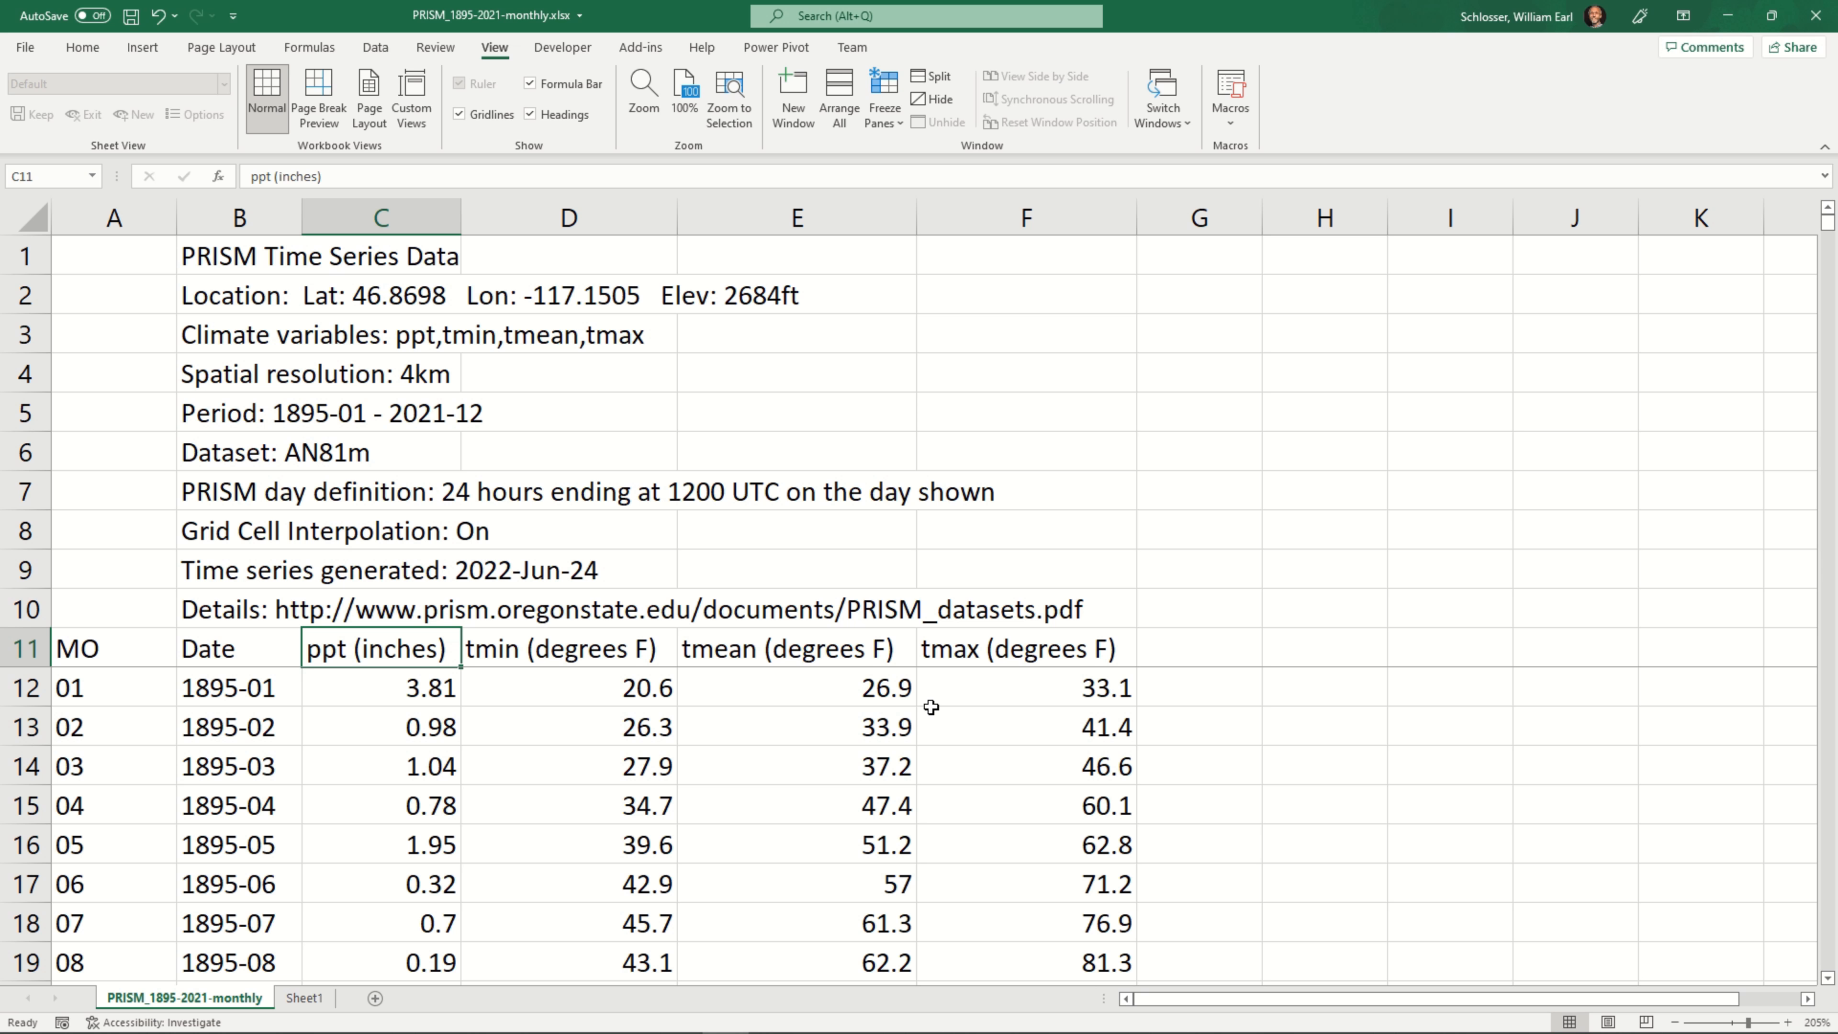
key("shift+Right")
key("shift+Right")
key("shift+Right")
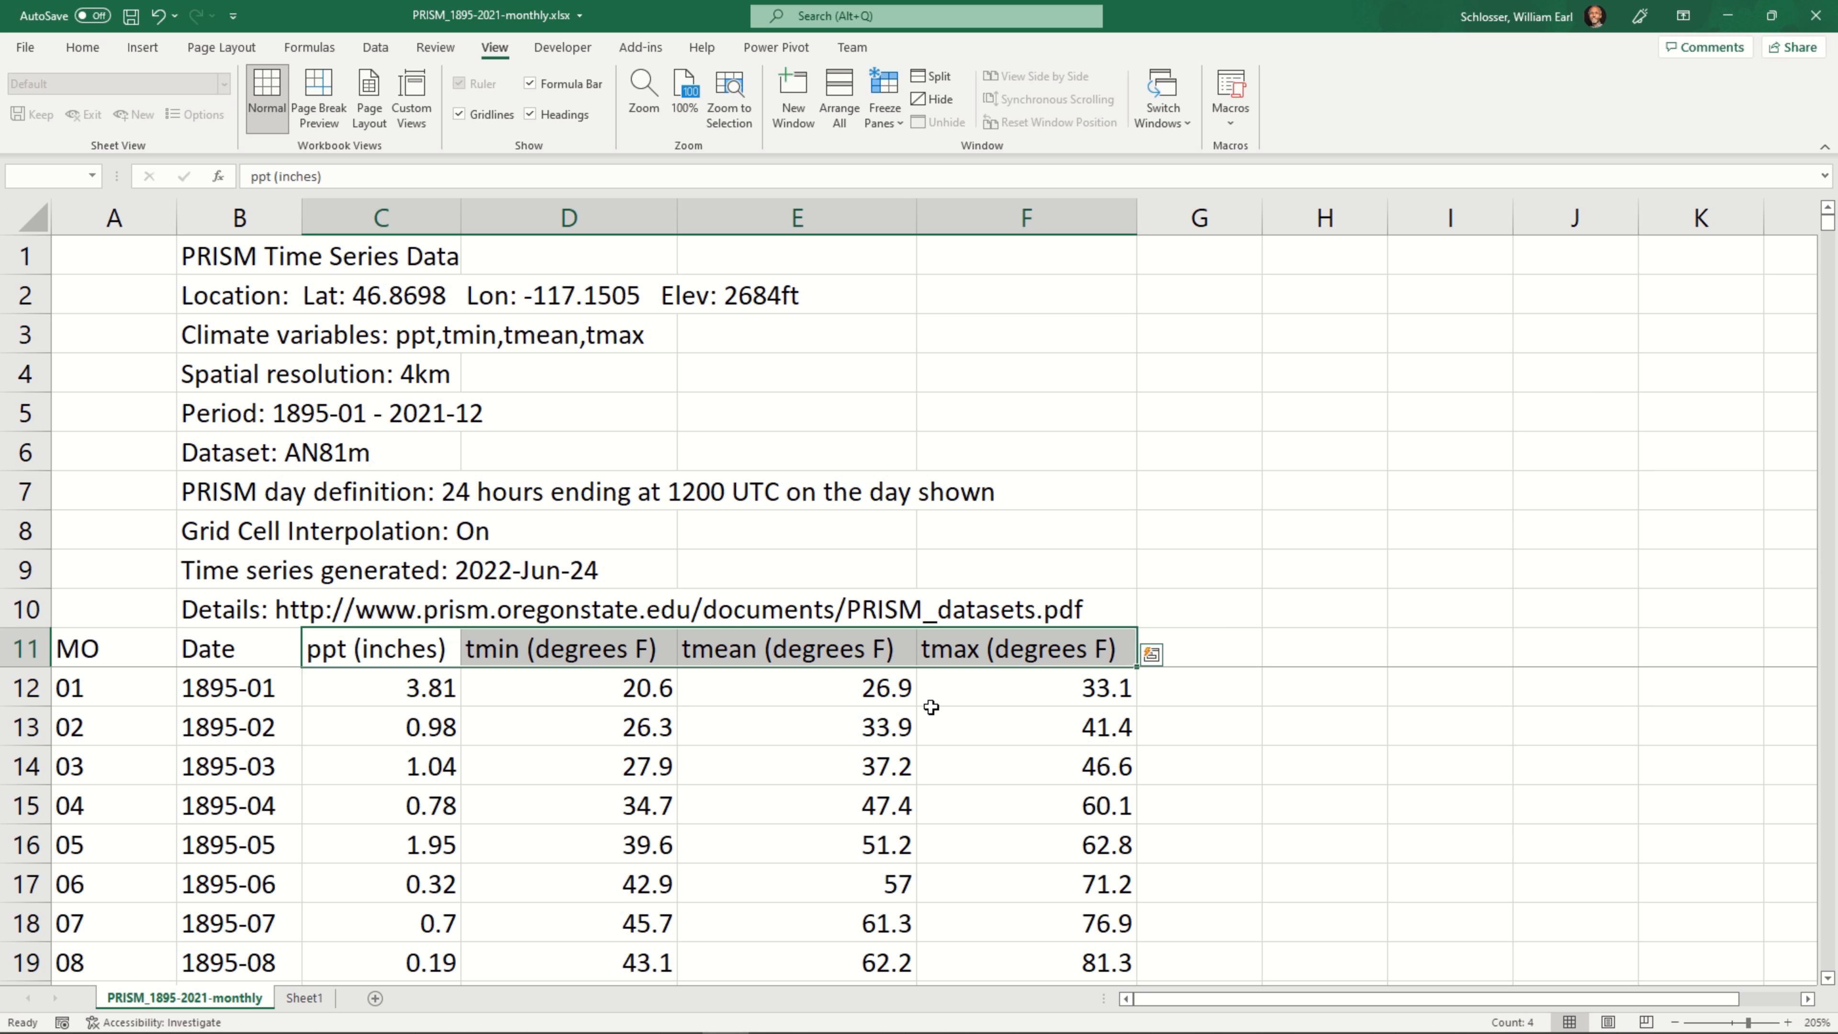
key("ctrl+c")
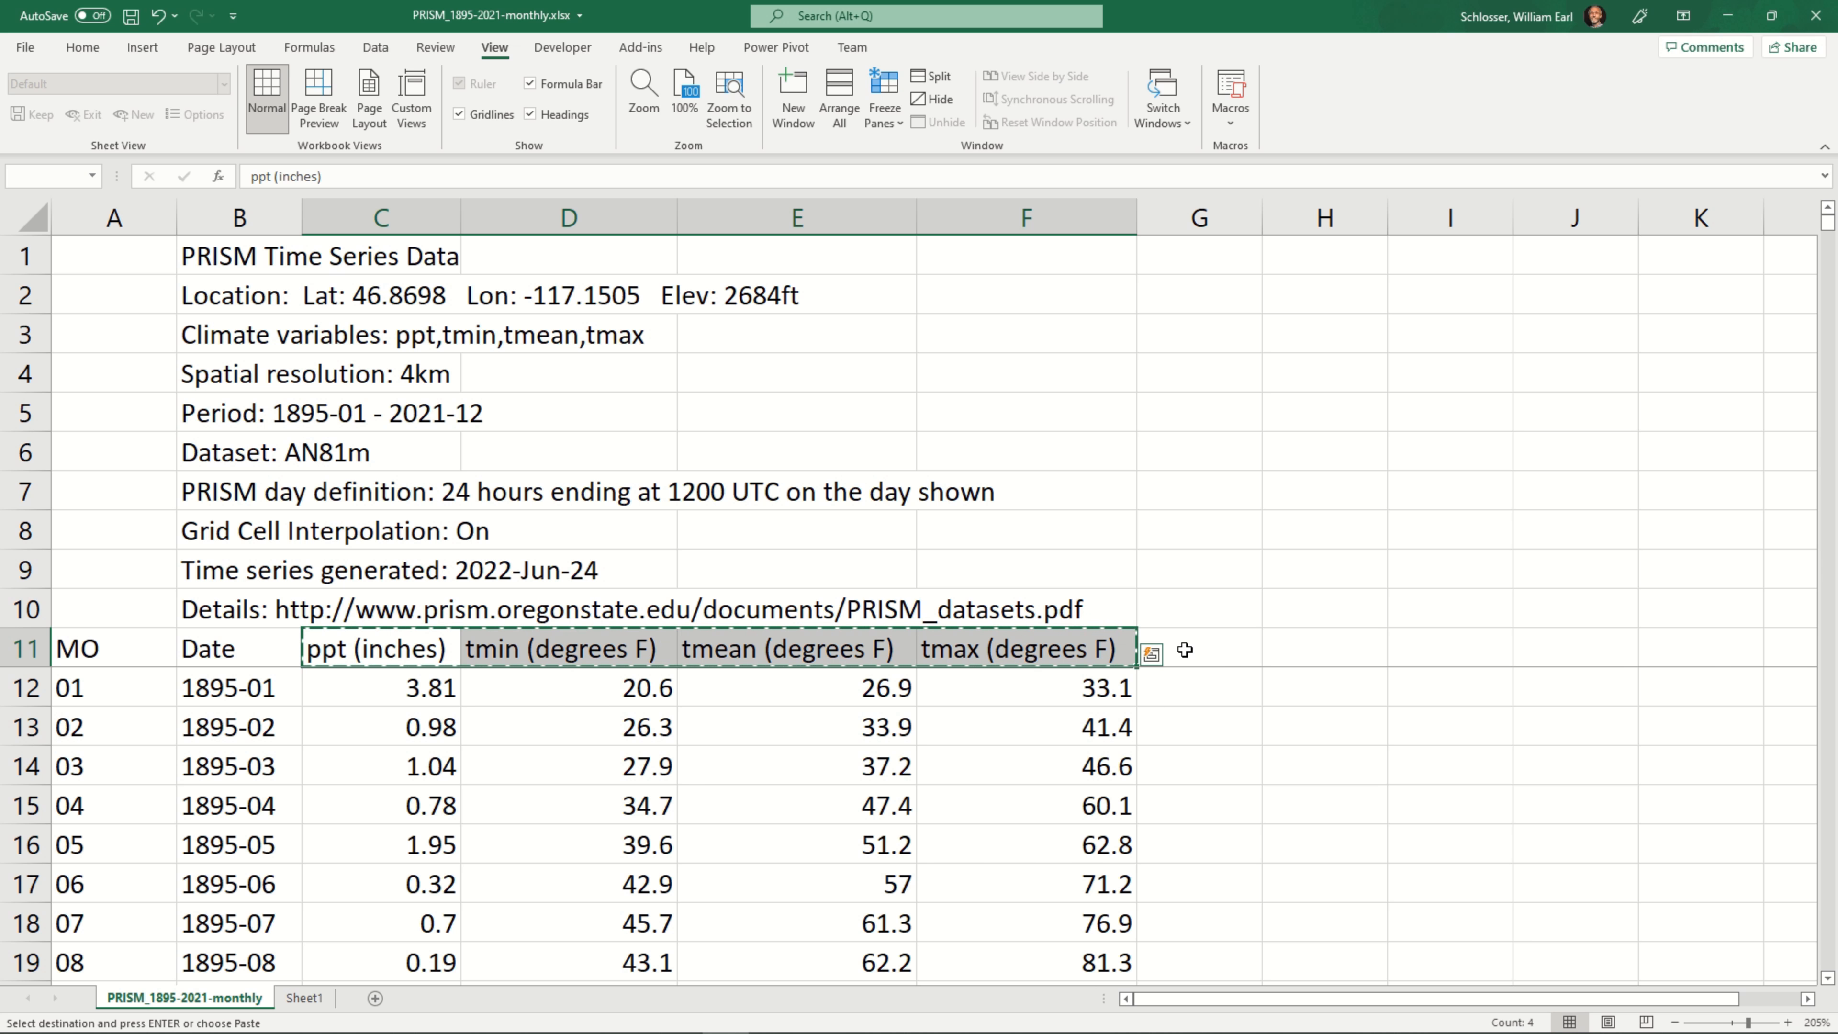
left_click(304, 999)
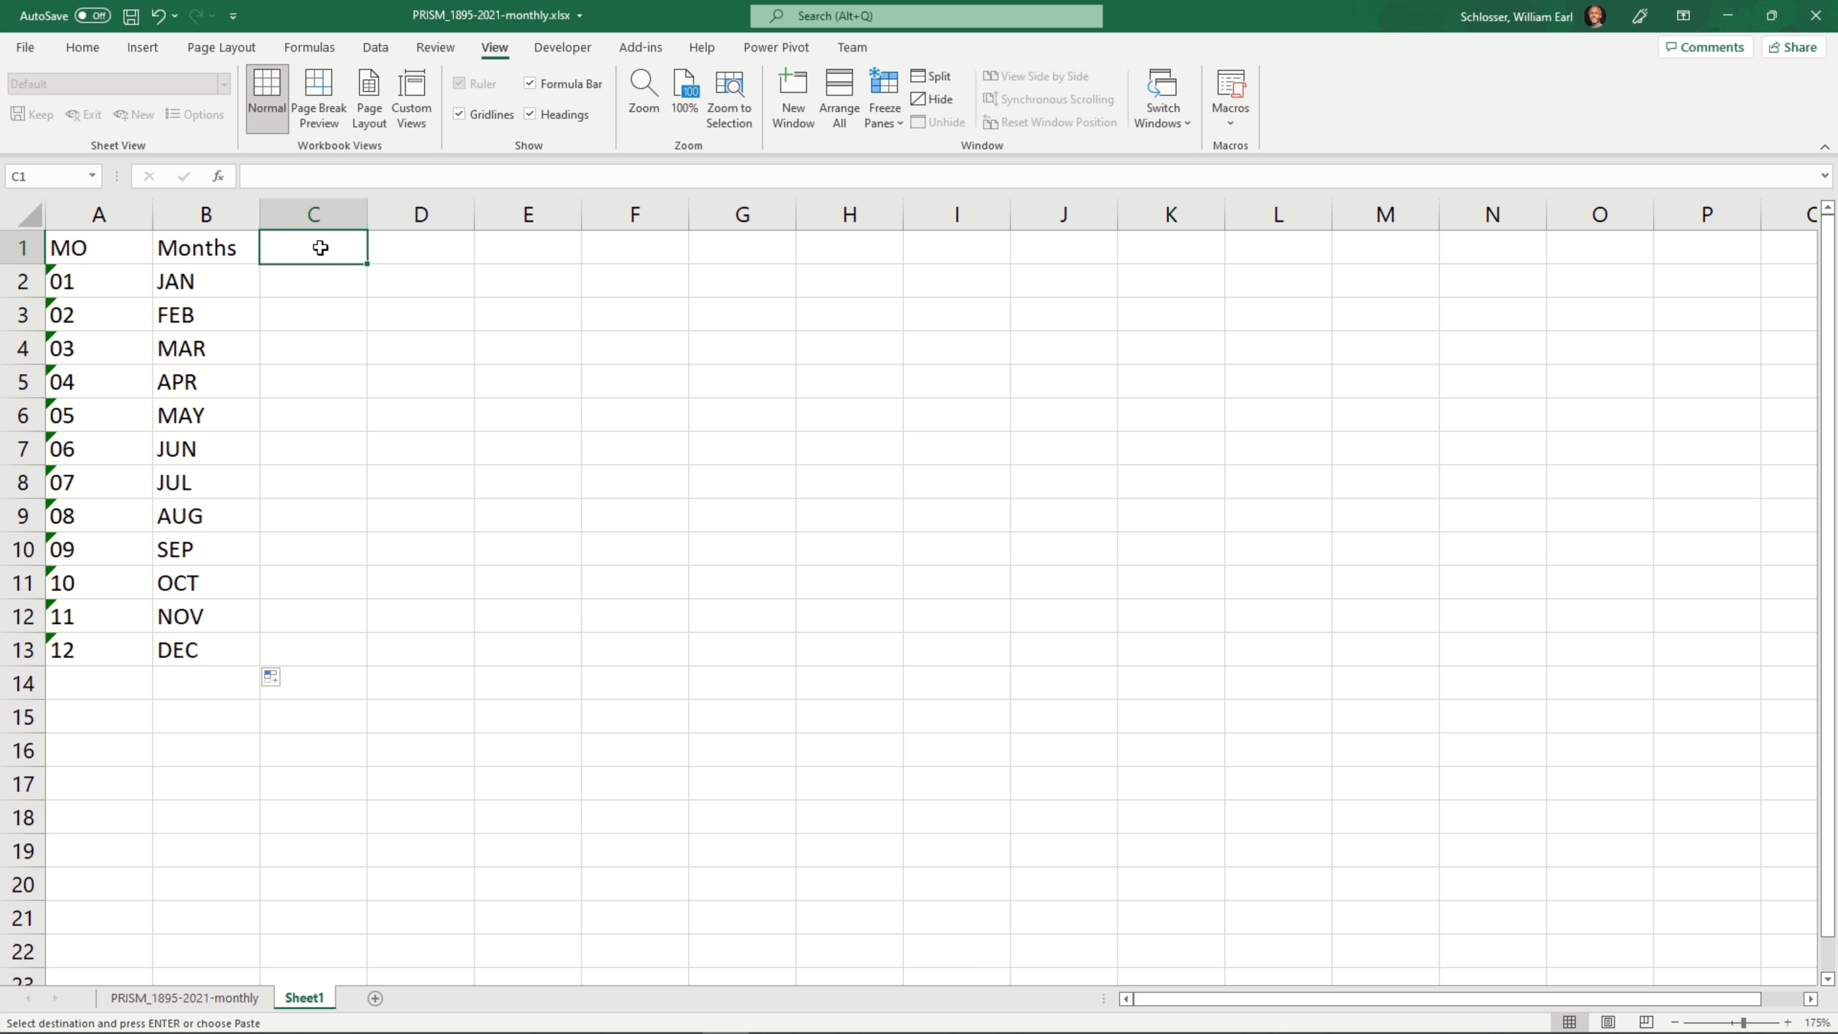
key("ctrl+v")
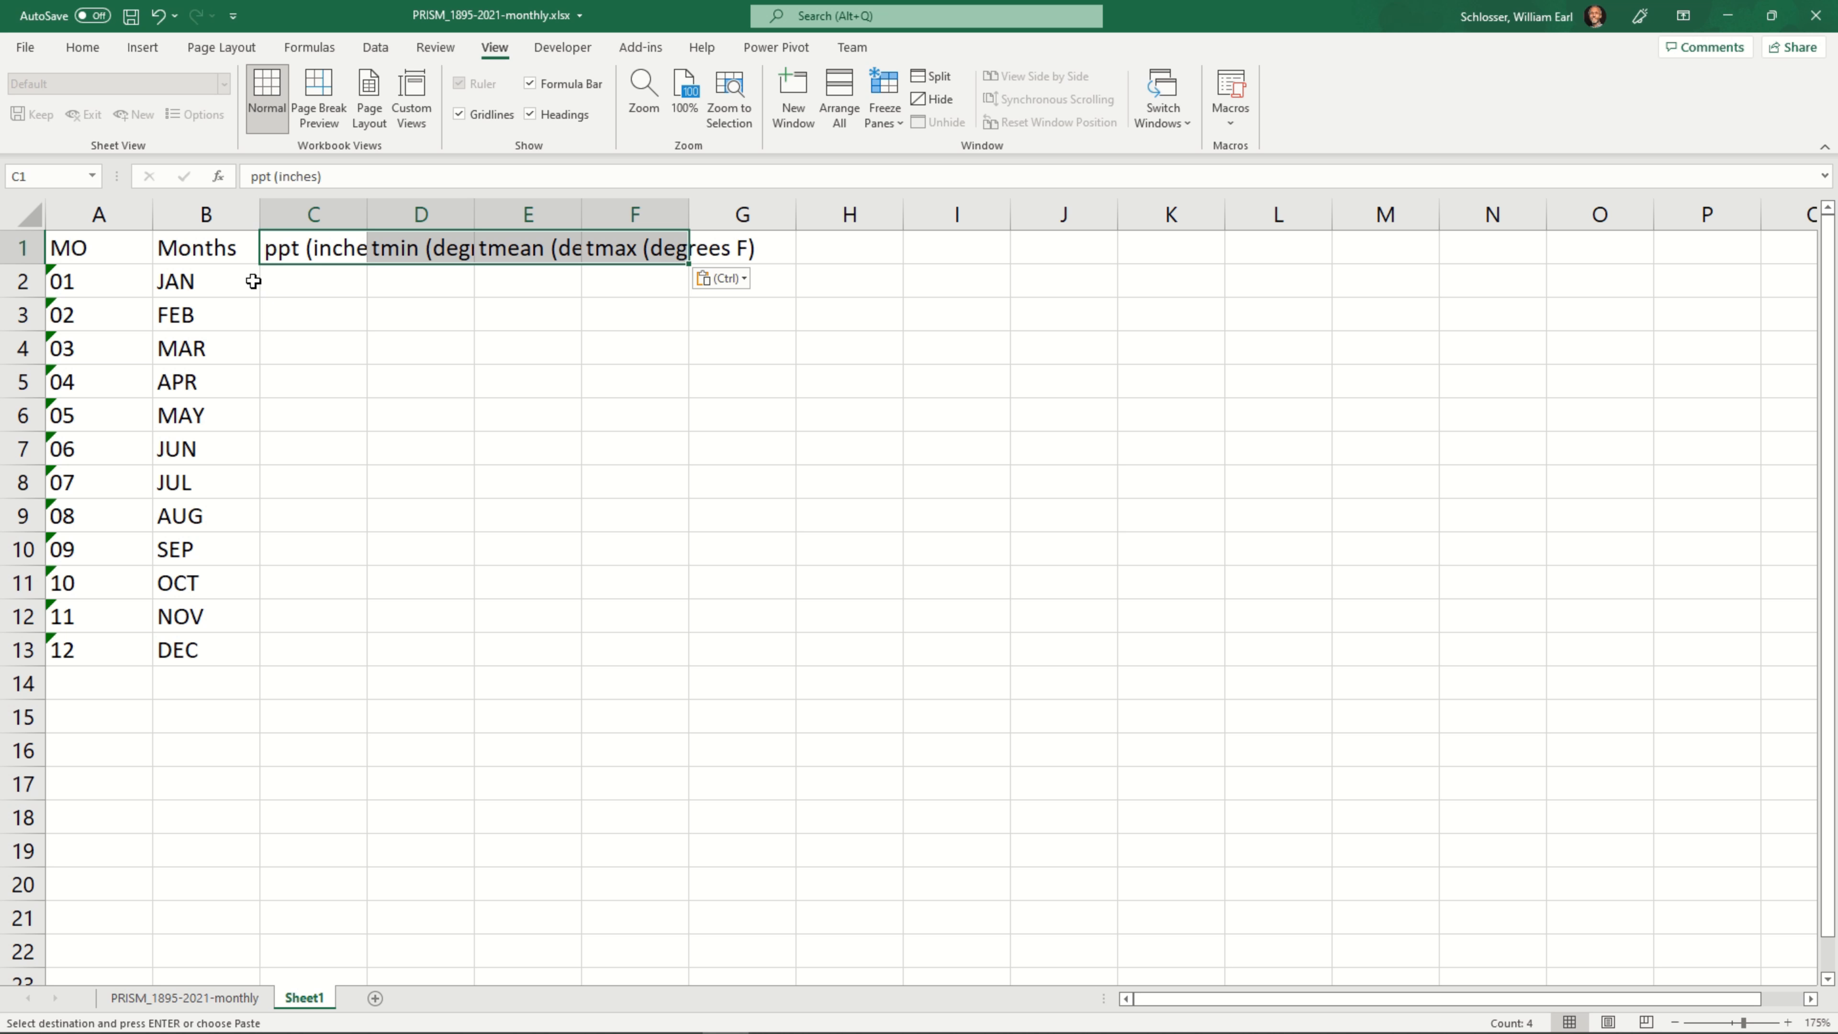
Autofit the width of all columns on Sheet1 to their contents
left_click(30, 212)
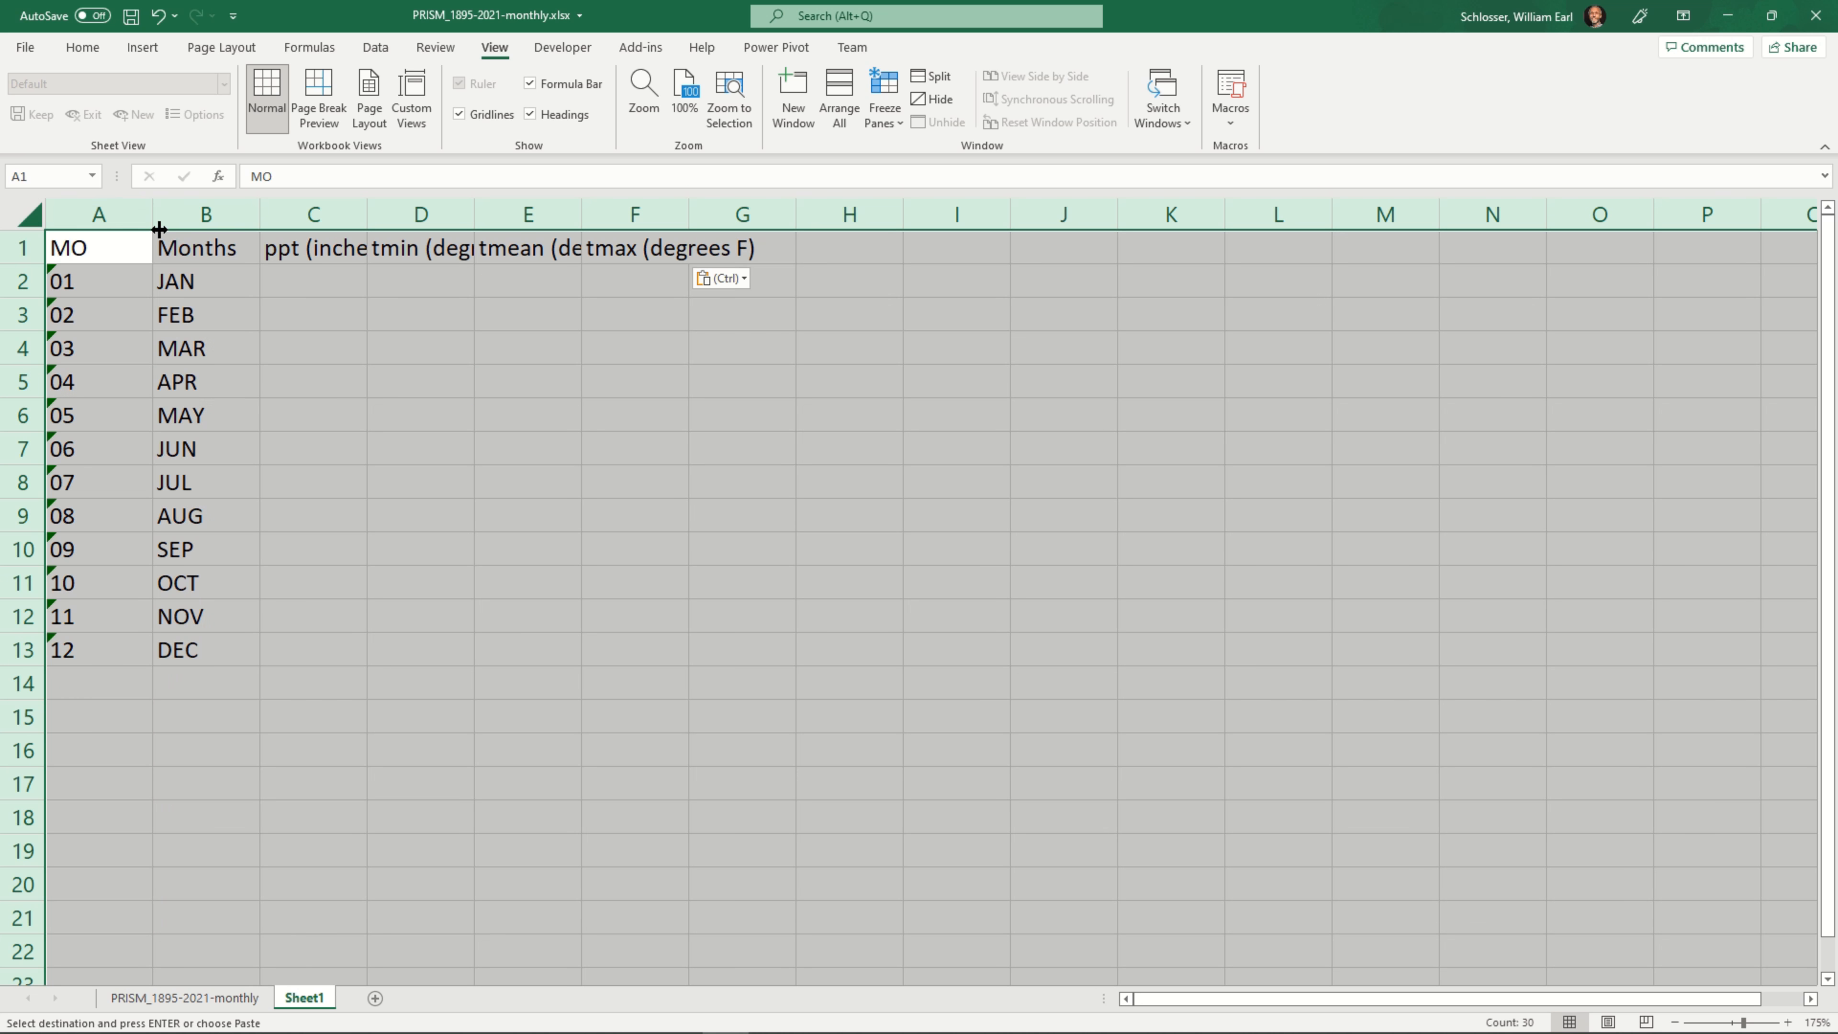
double_click(151, 224)
left_click(752, 283)
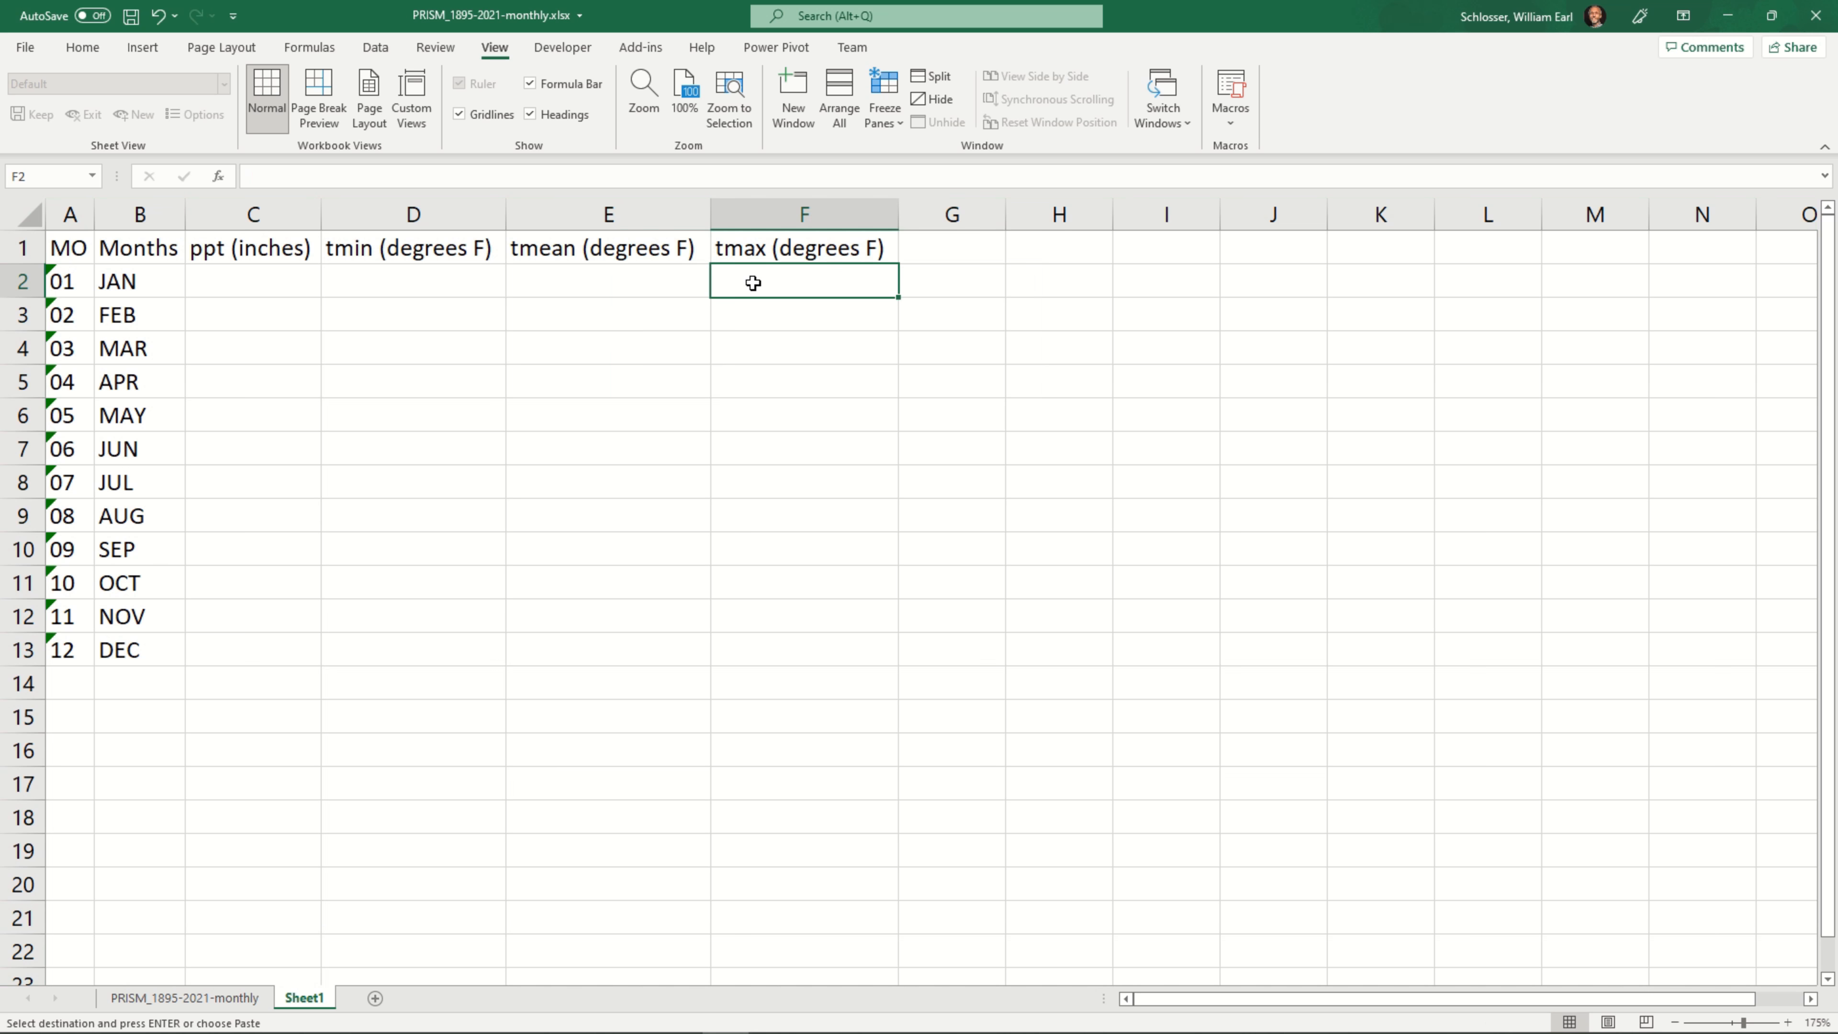
Start an AVERAGEIF formula in cell C2 for the January precipitation average
left_click(250, 282)
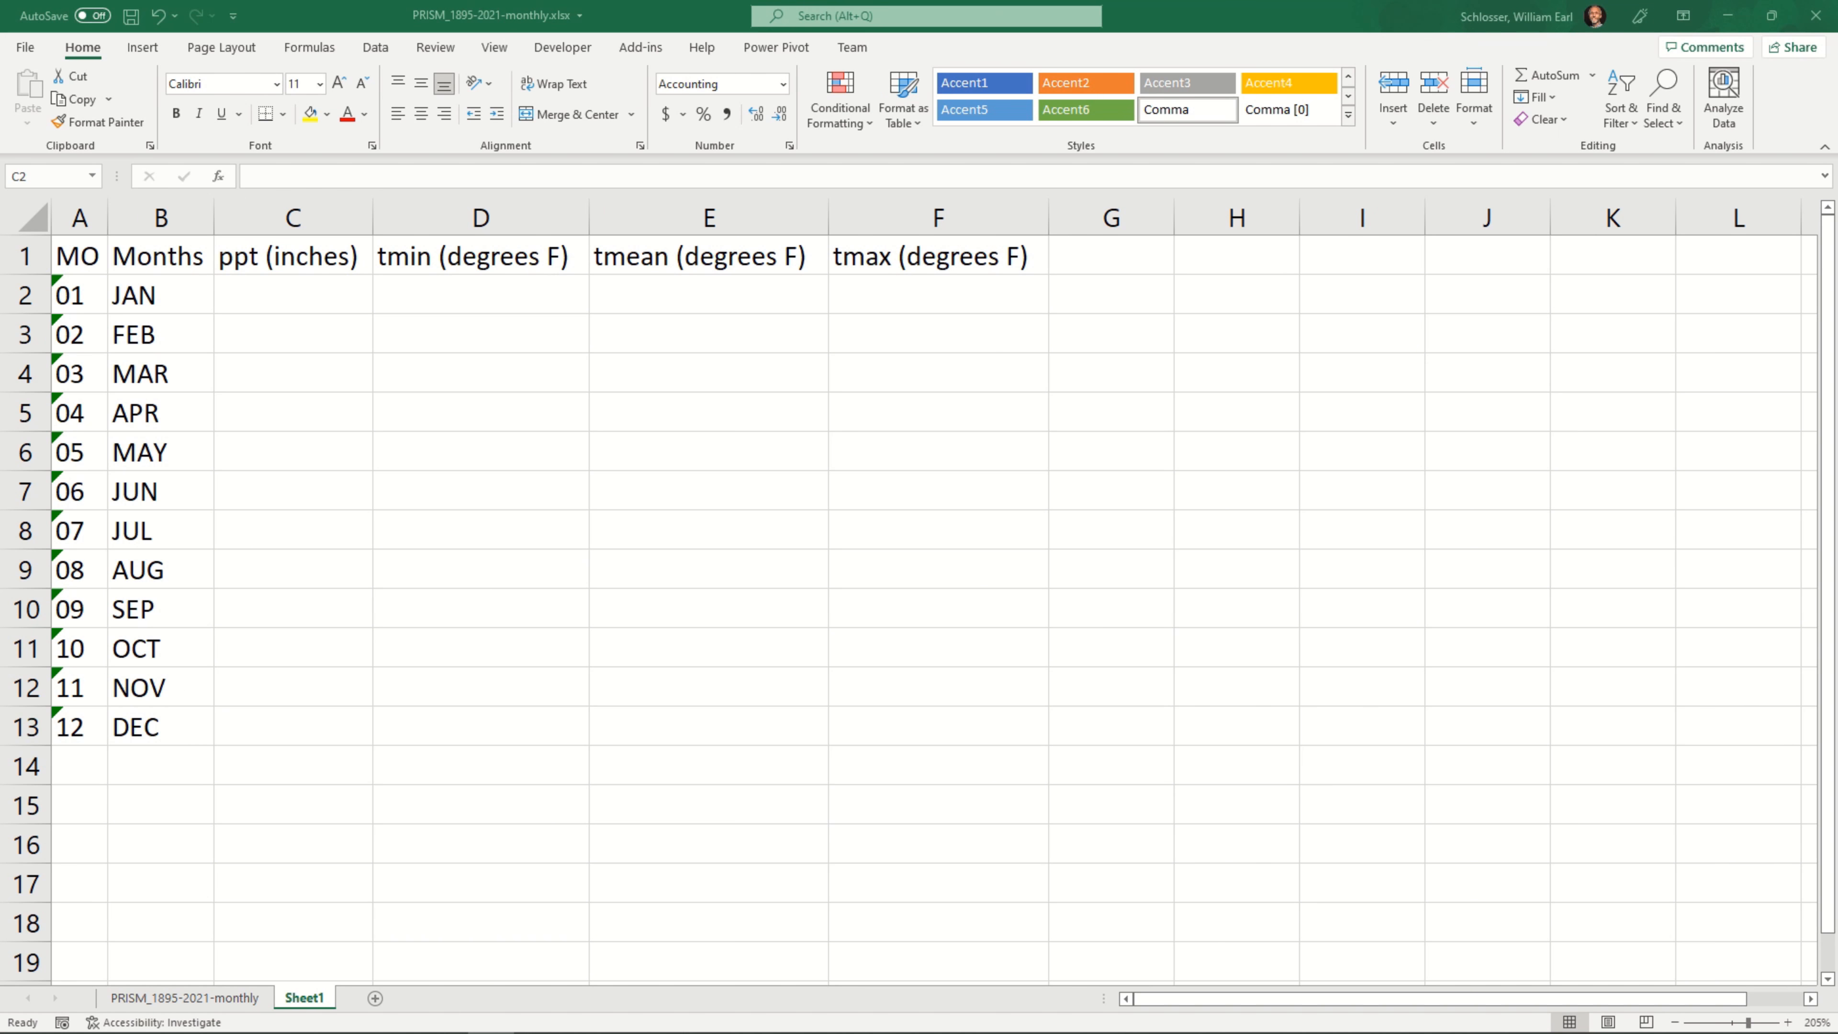
left_click(304, 300)
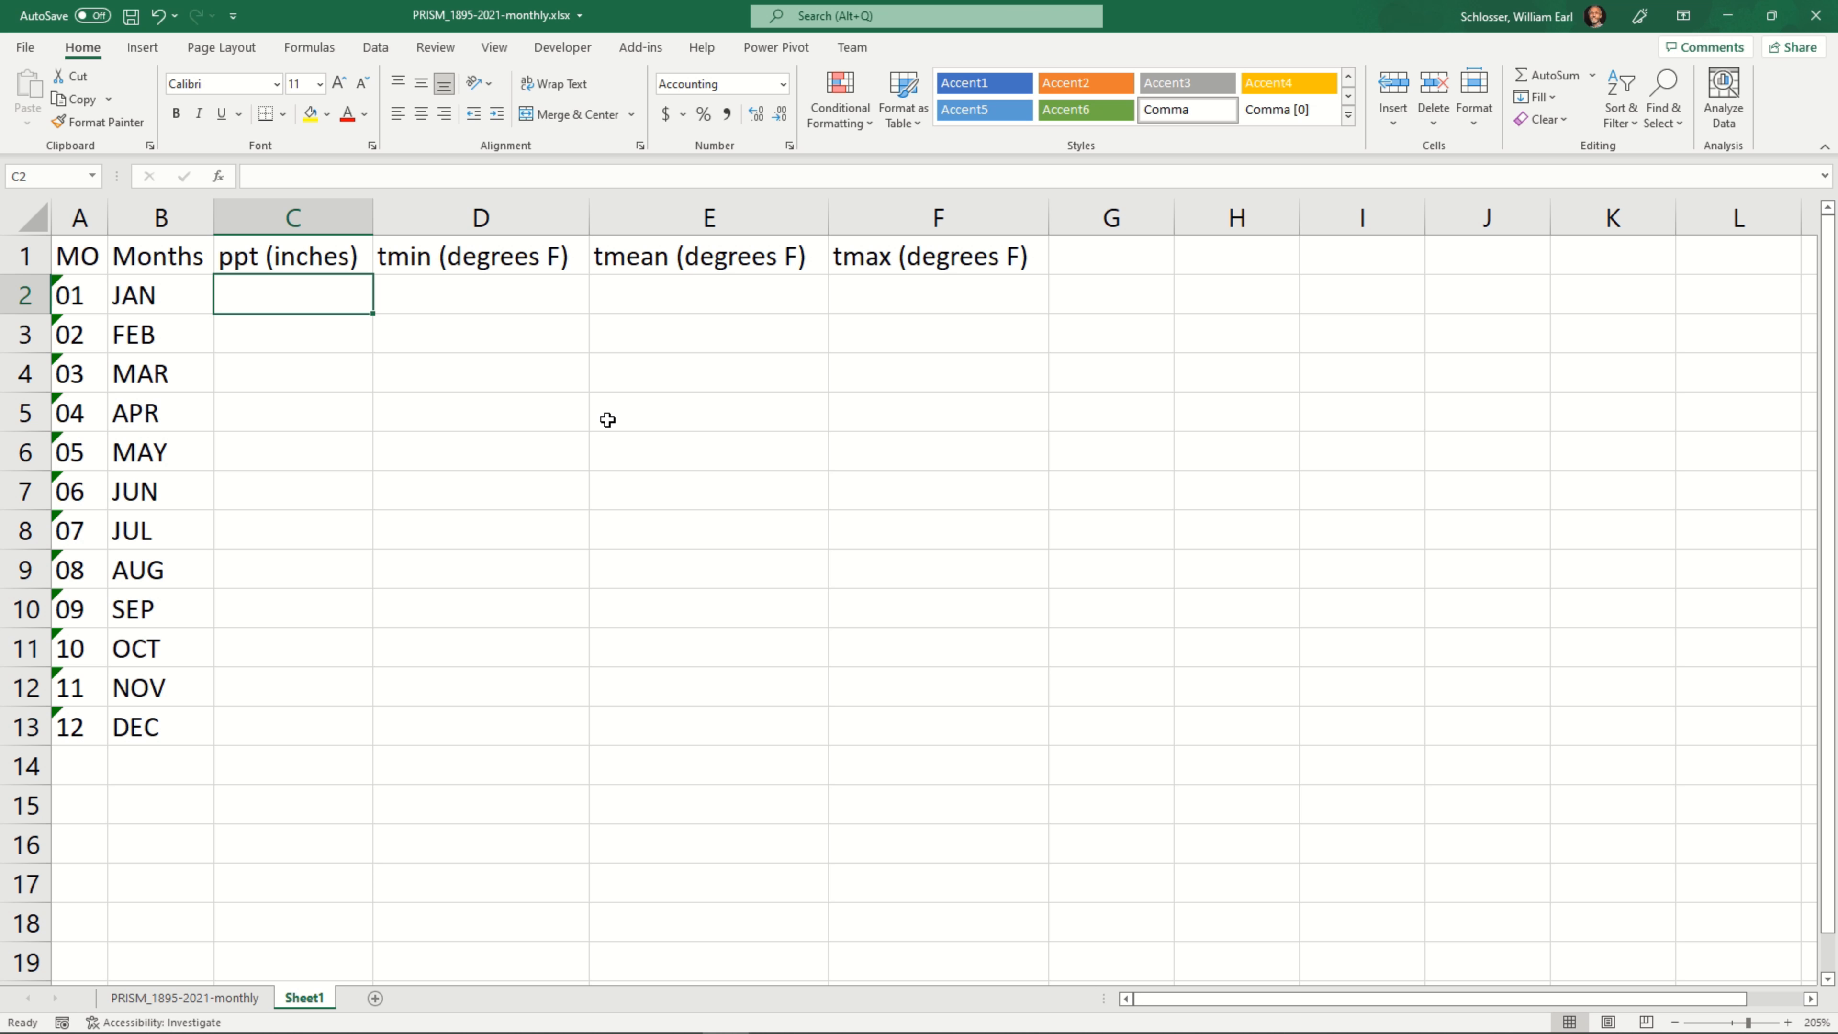
type("=A")
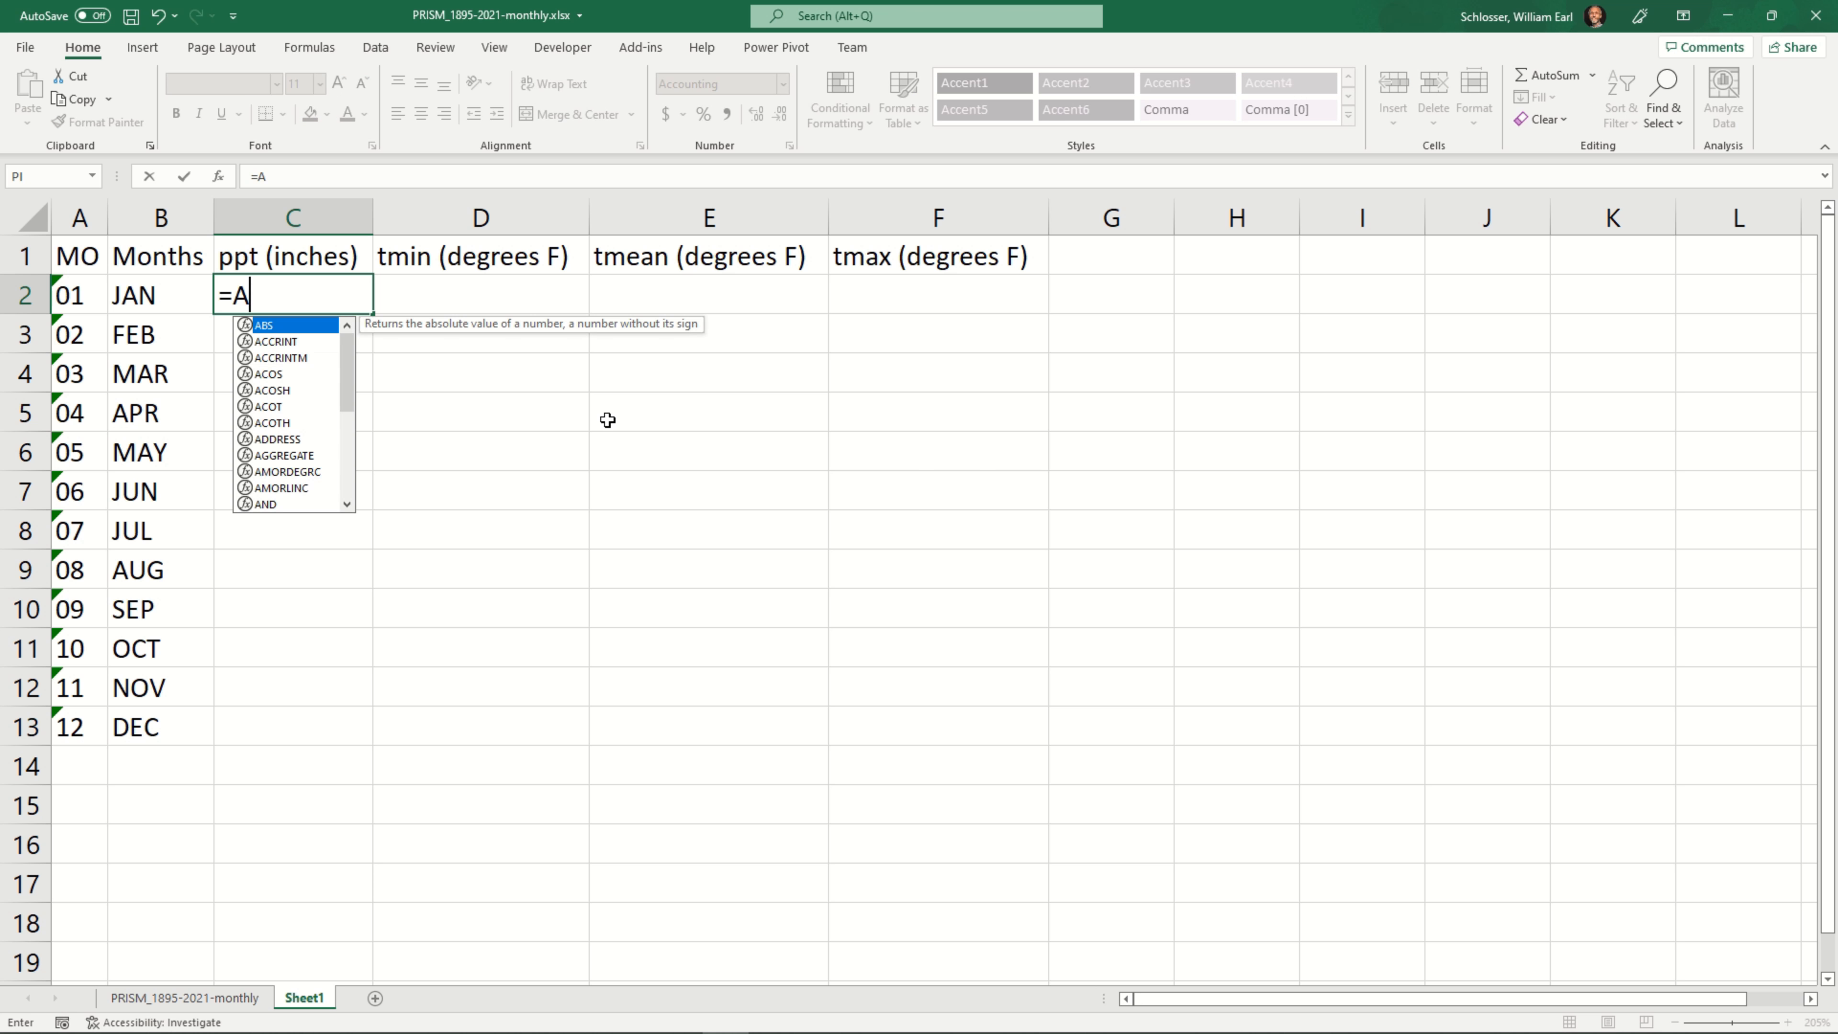
type("VERAGE")
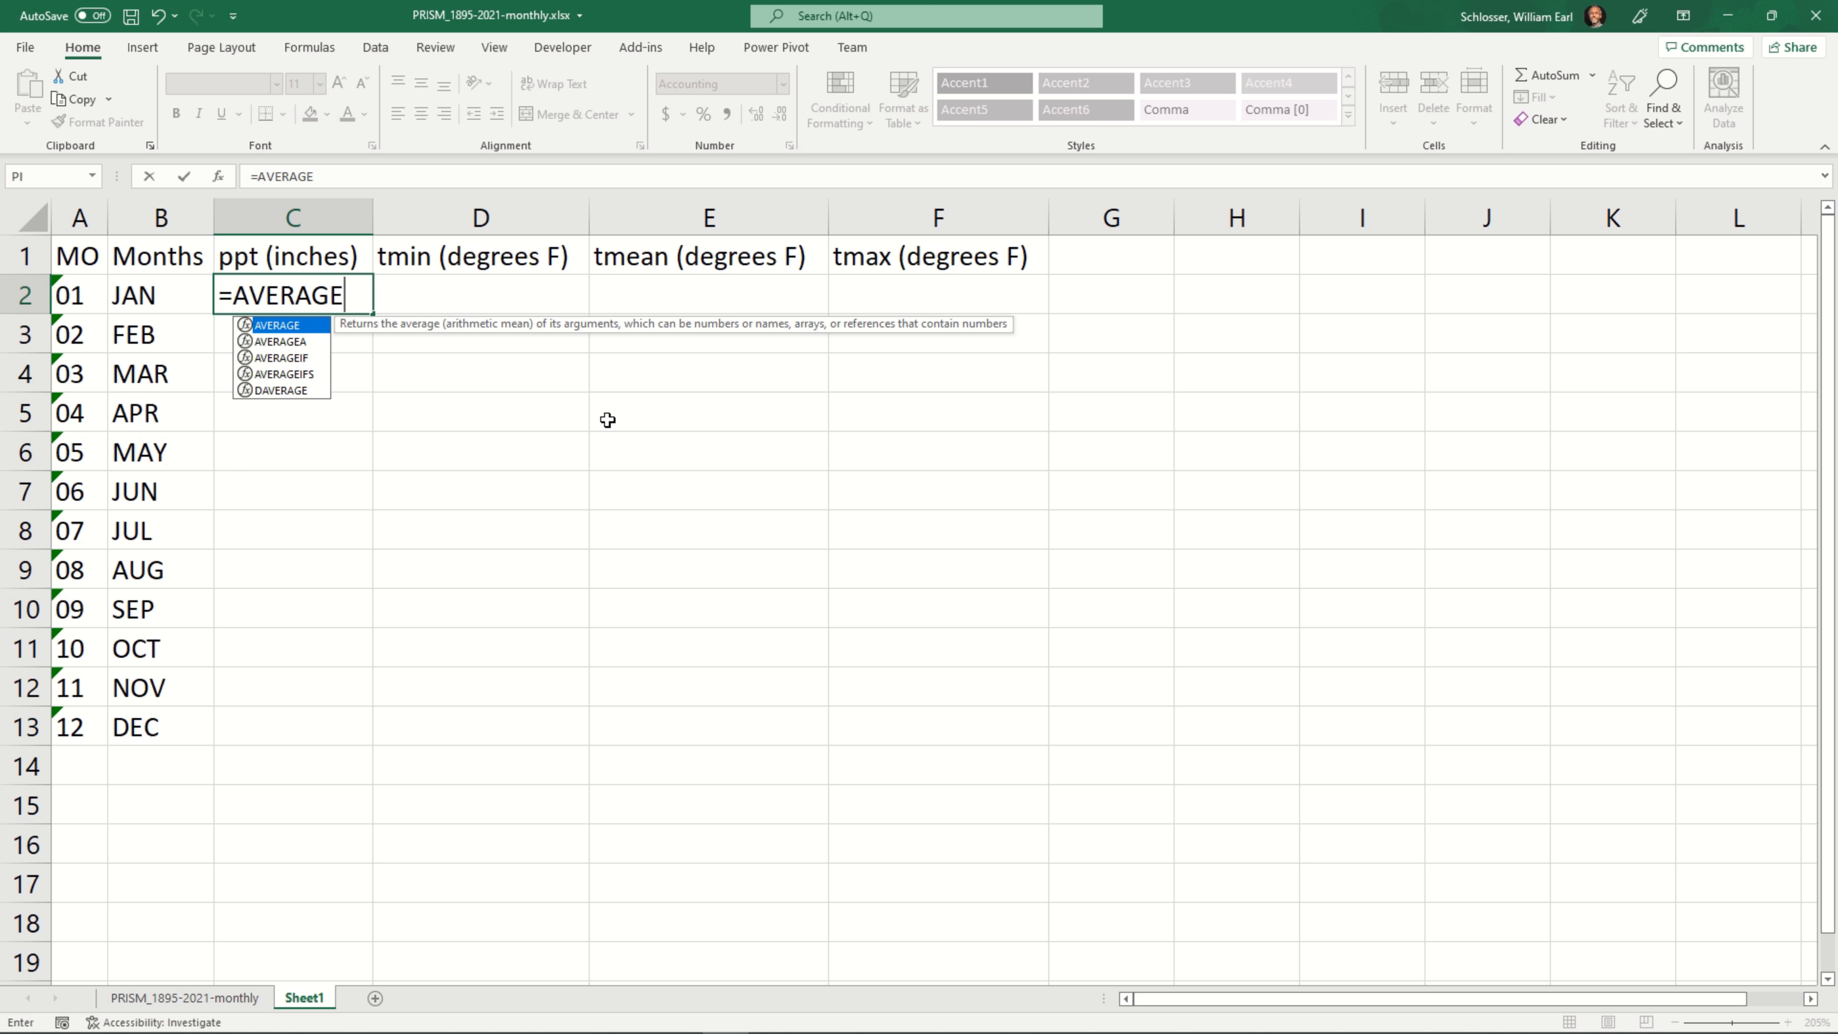
type("IF(")
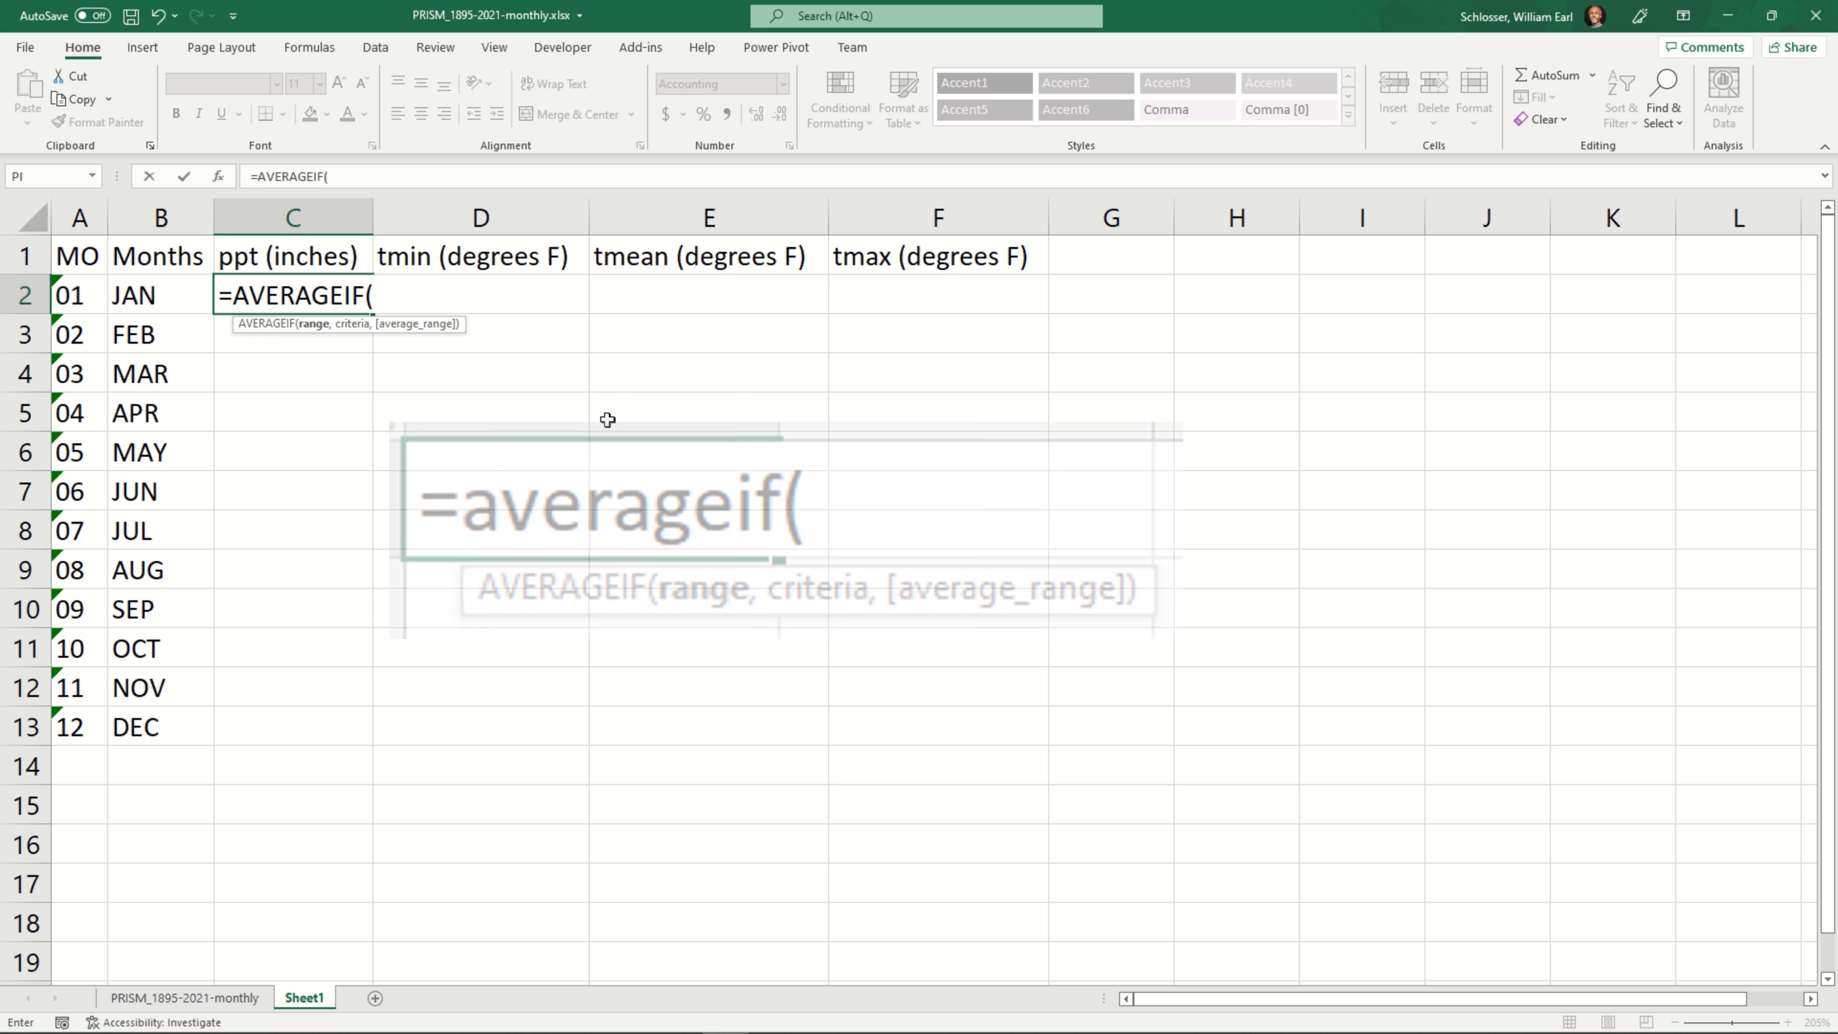
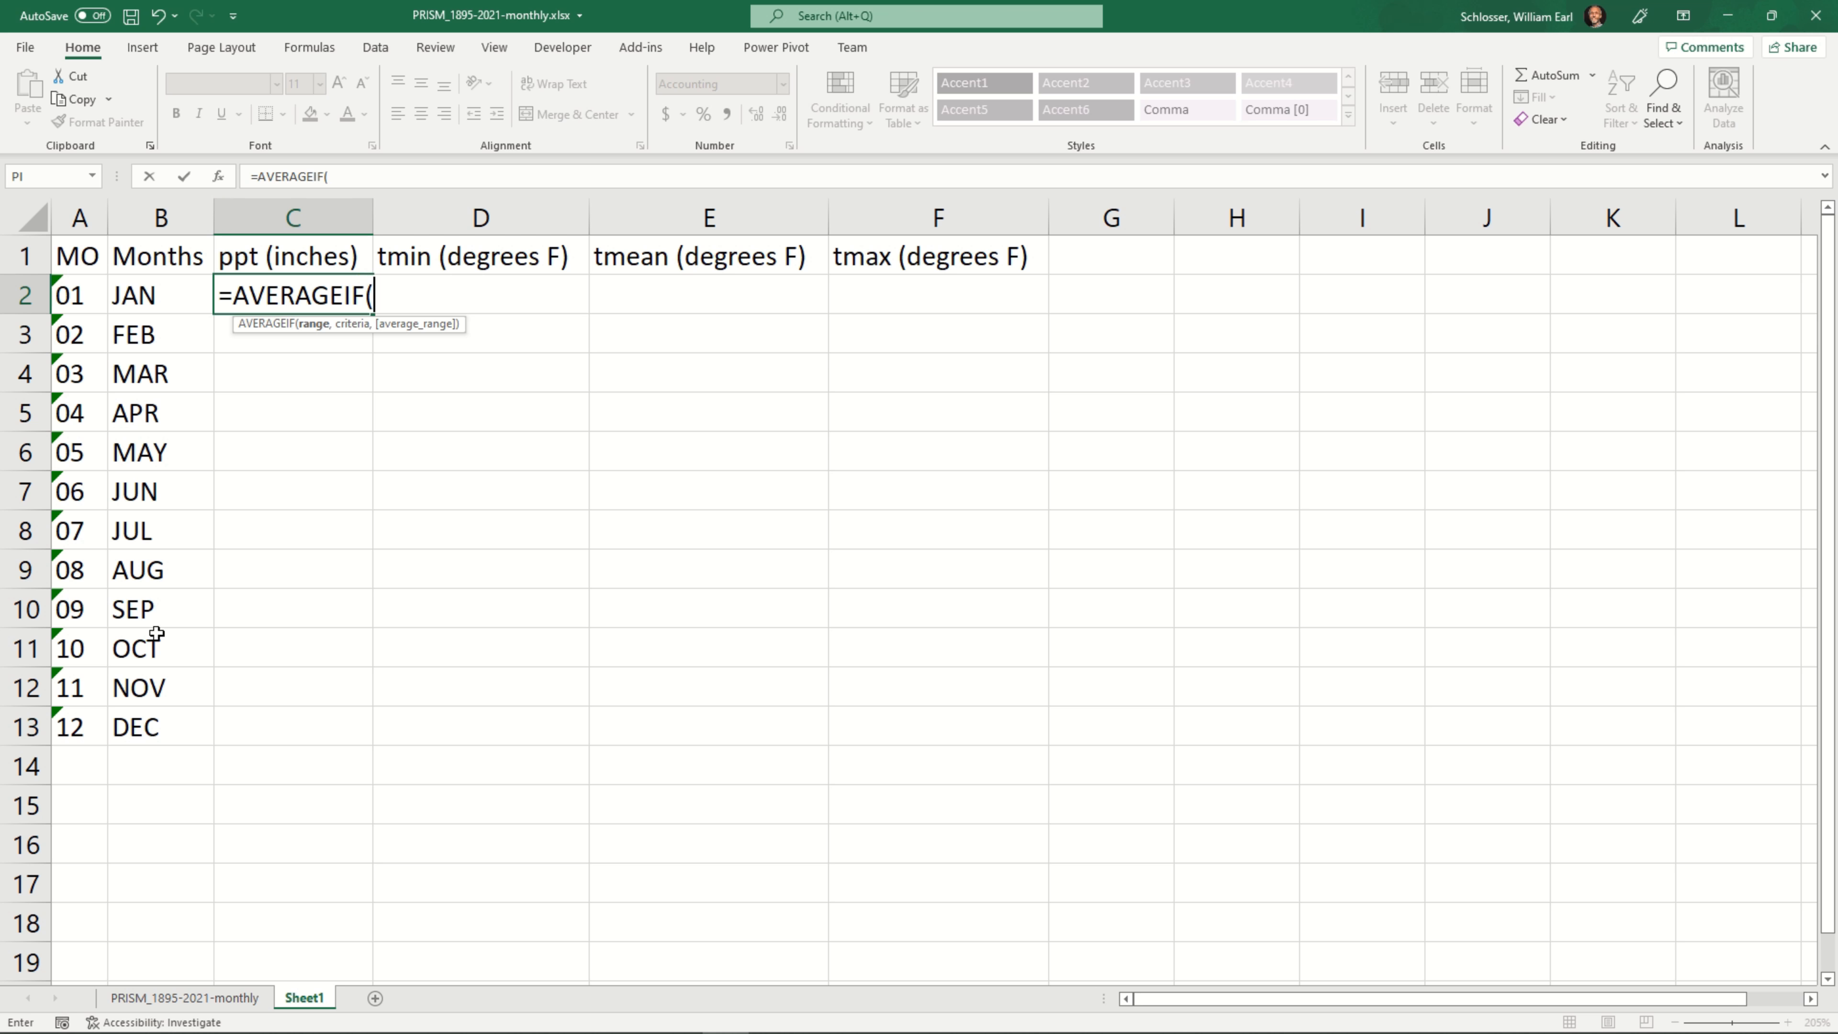
Set the AVERAGEIF range to A12:A1535 of the PRISM_1895-2021-monthly sheet and the criteria to cell A2
left_click(238, 999)
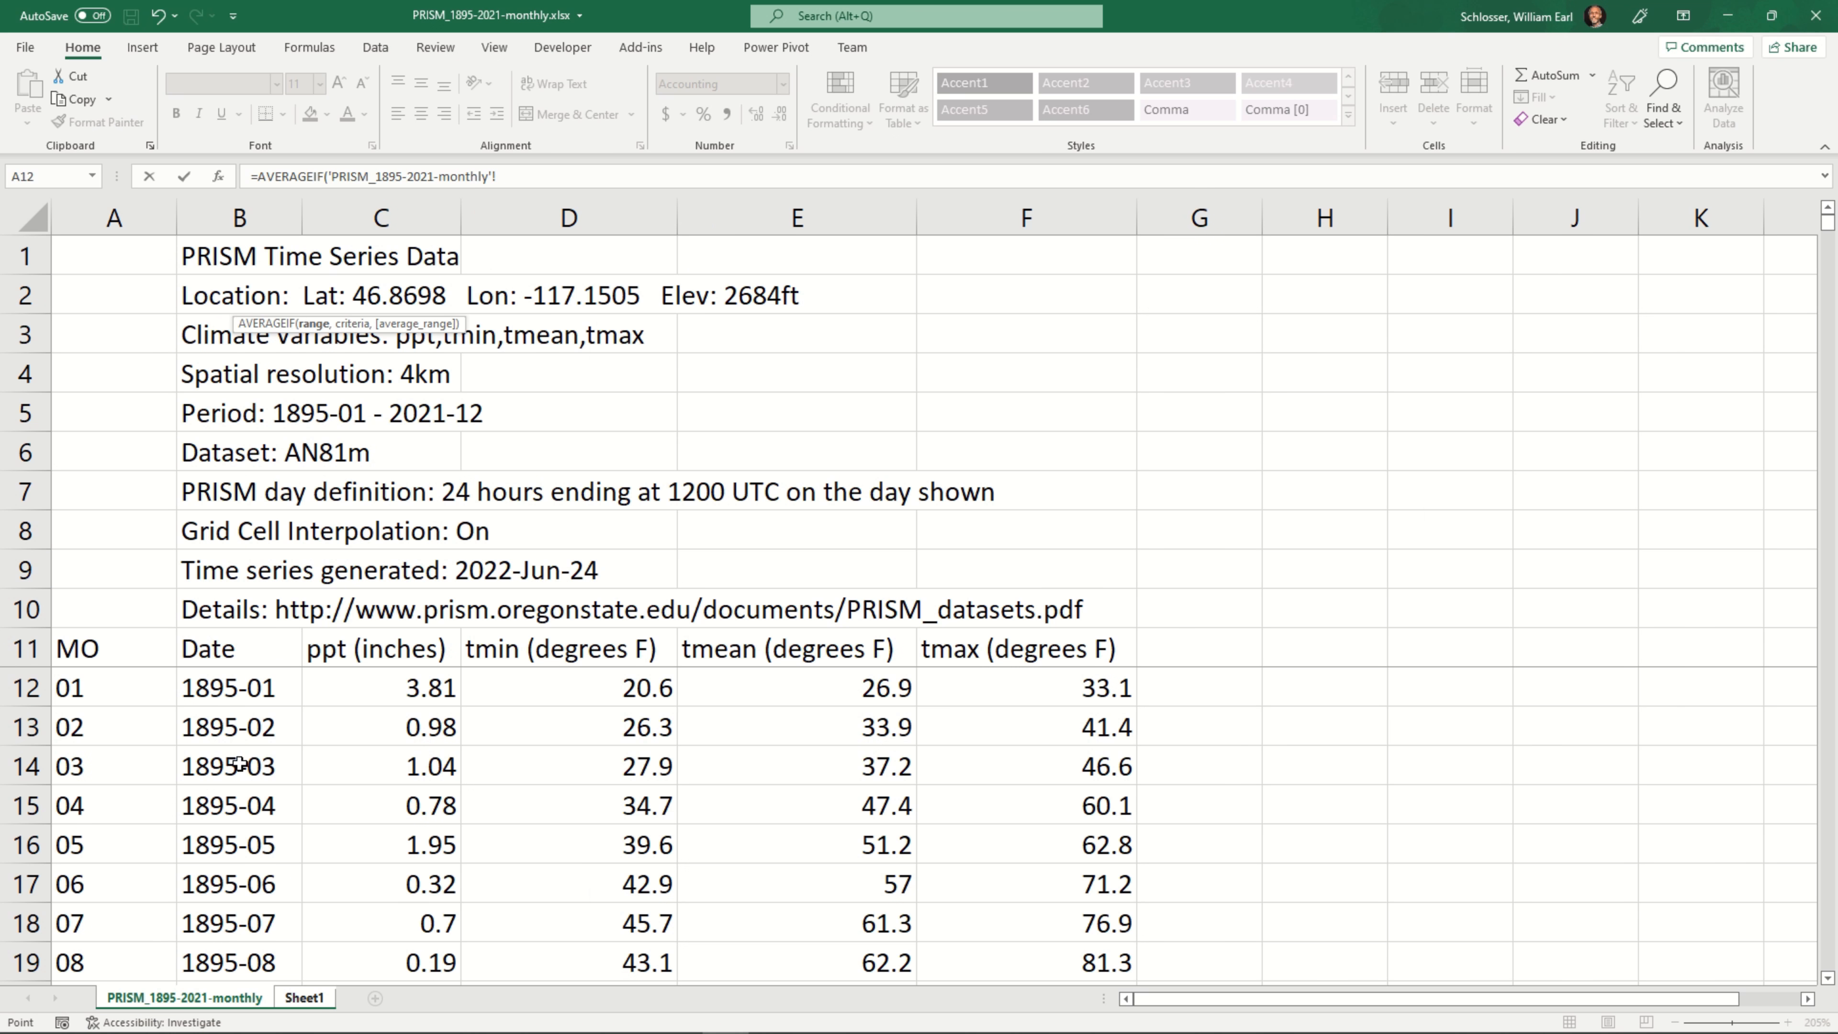
left_click(129, 686)
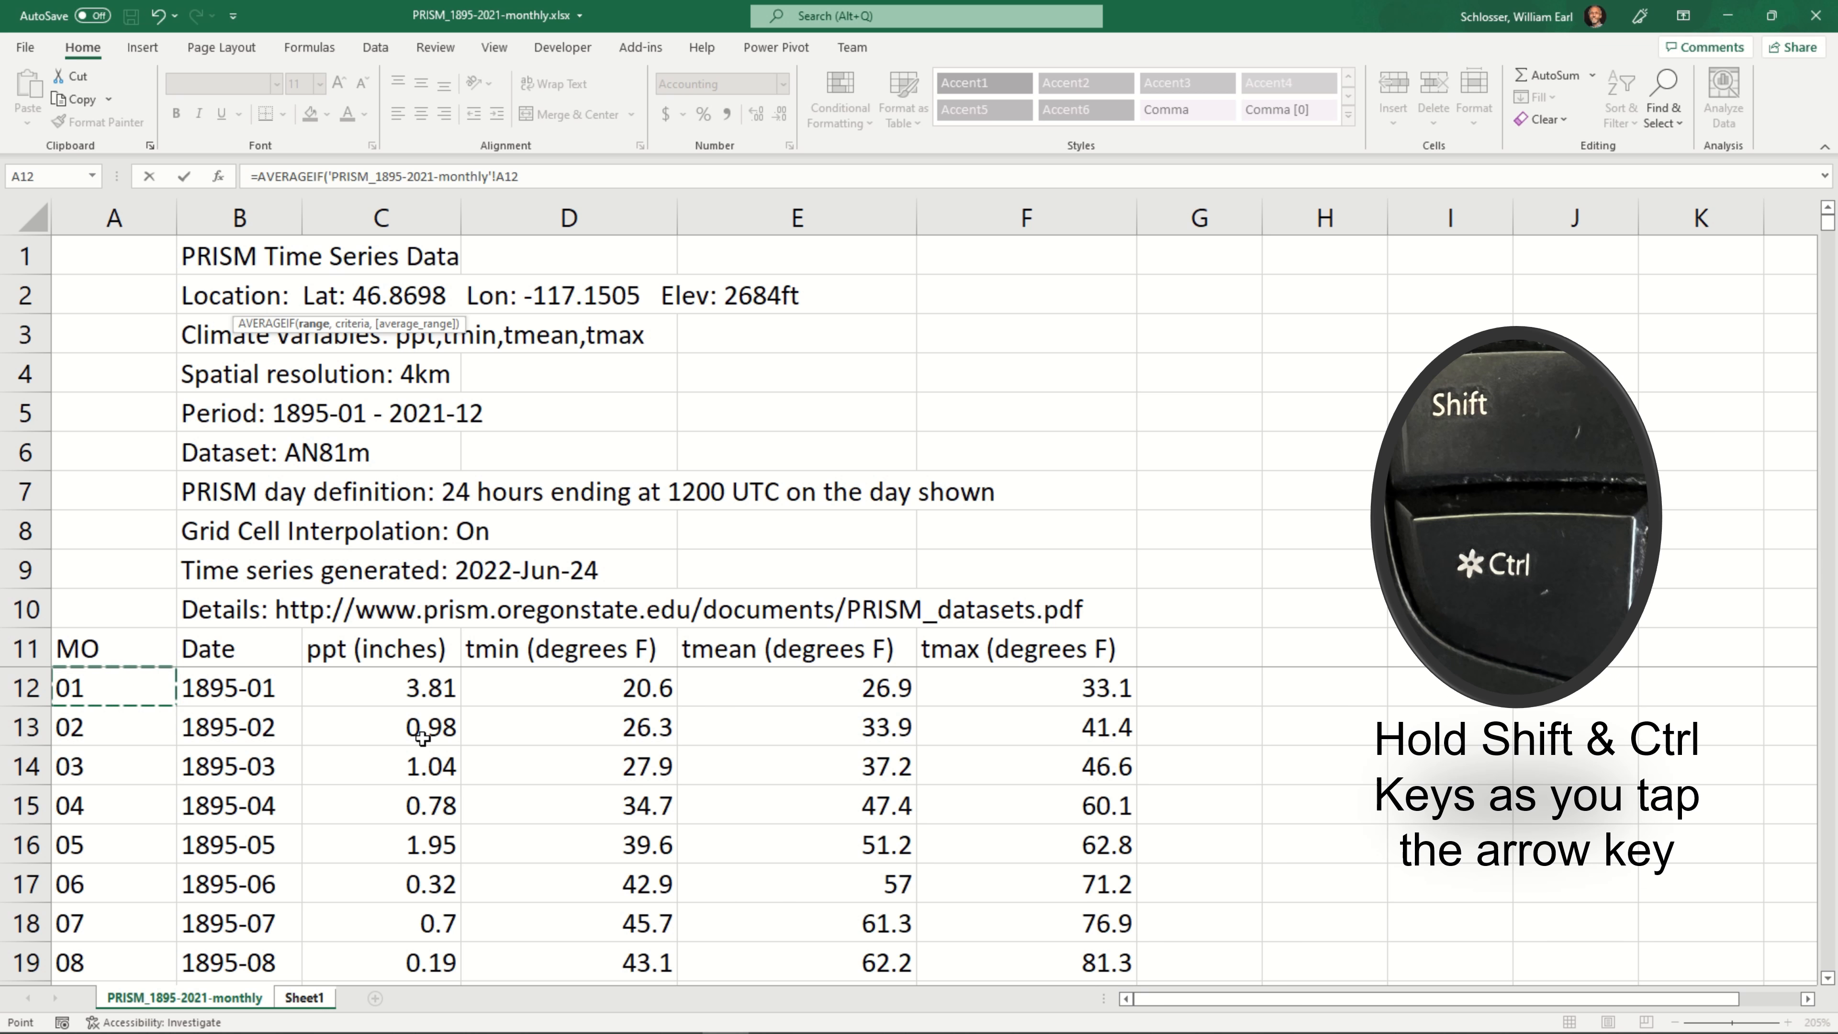
key("ctrl+shift+Down")
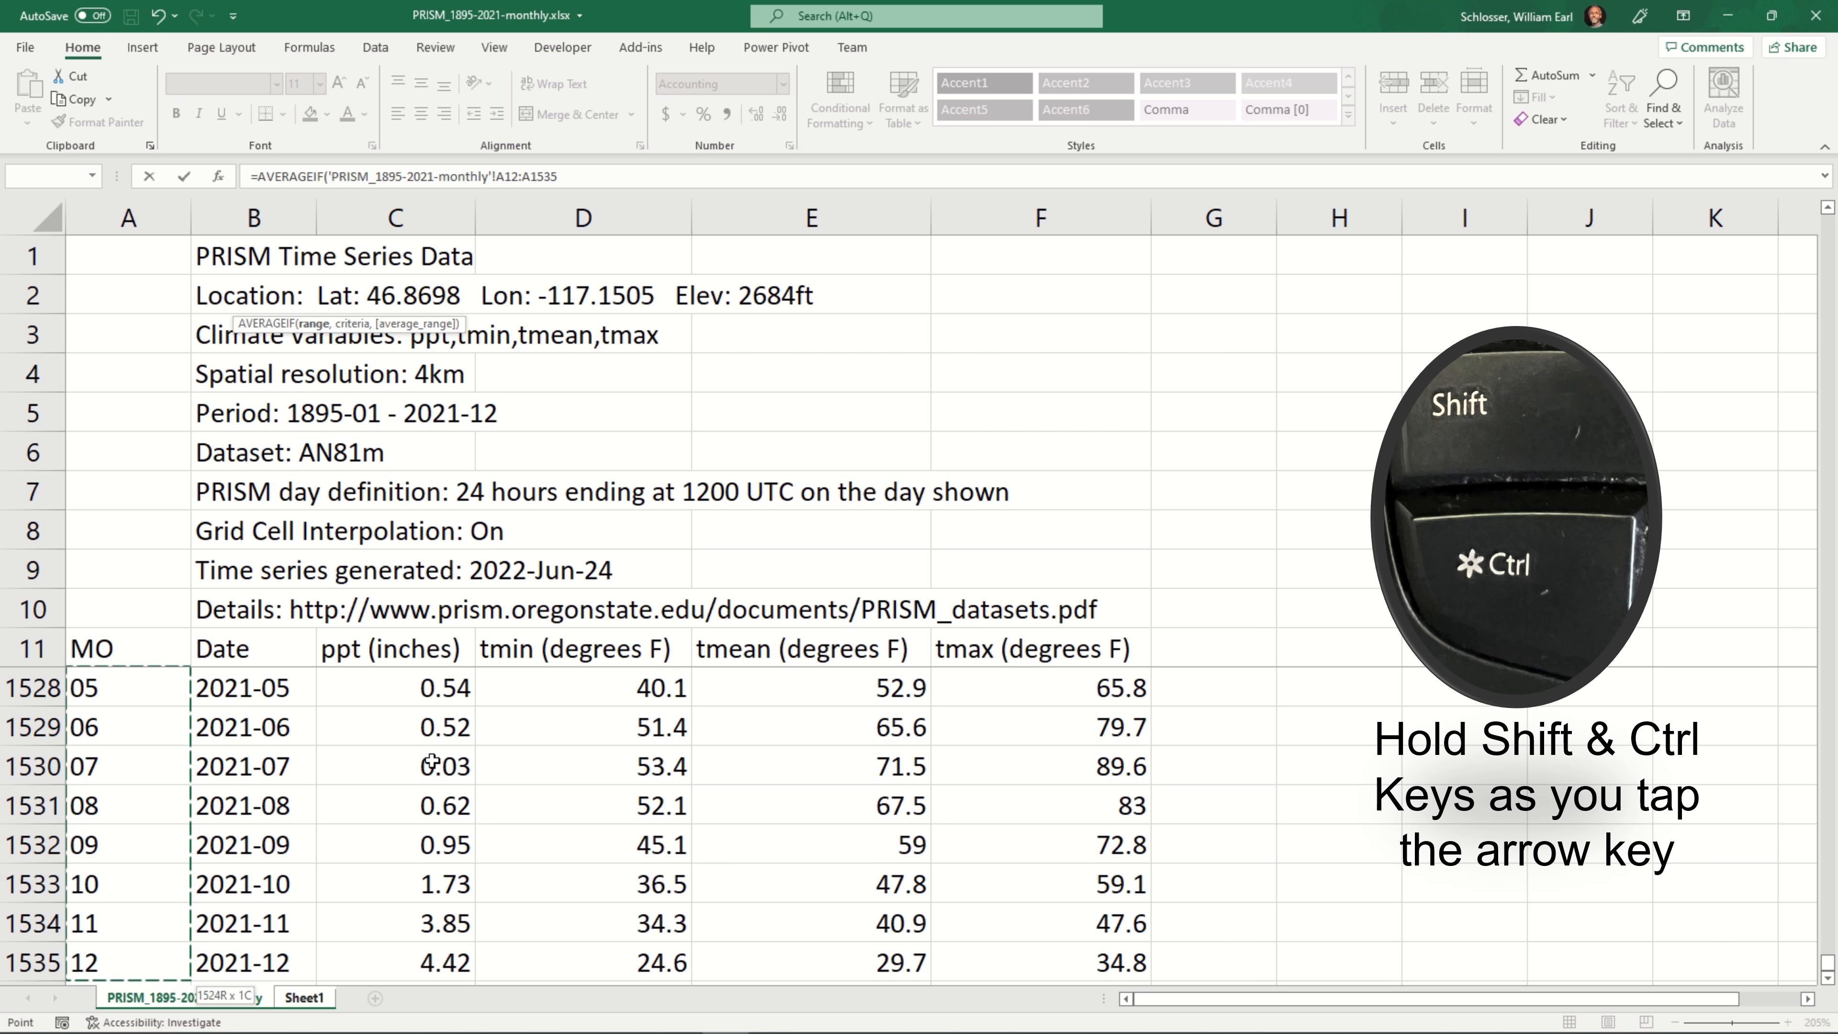
scroll(260, 890, "down", 1)
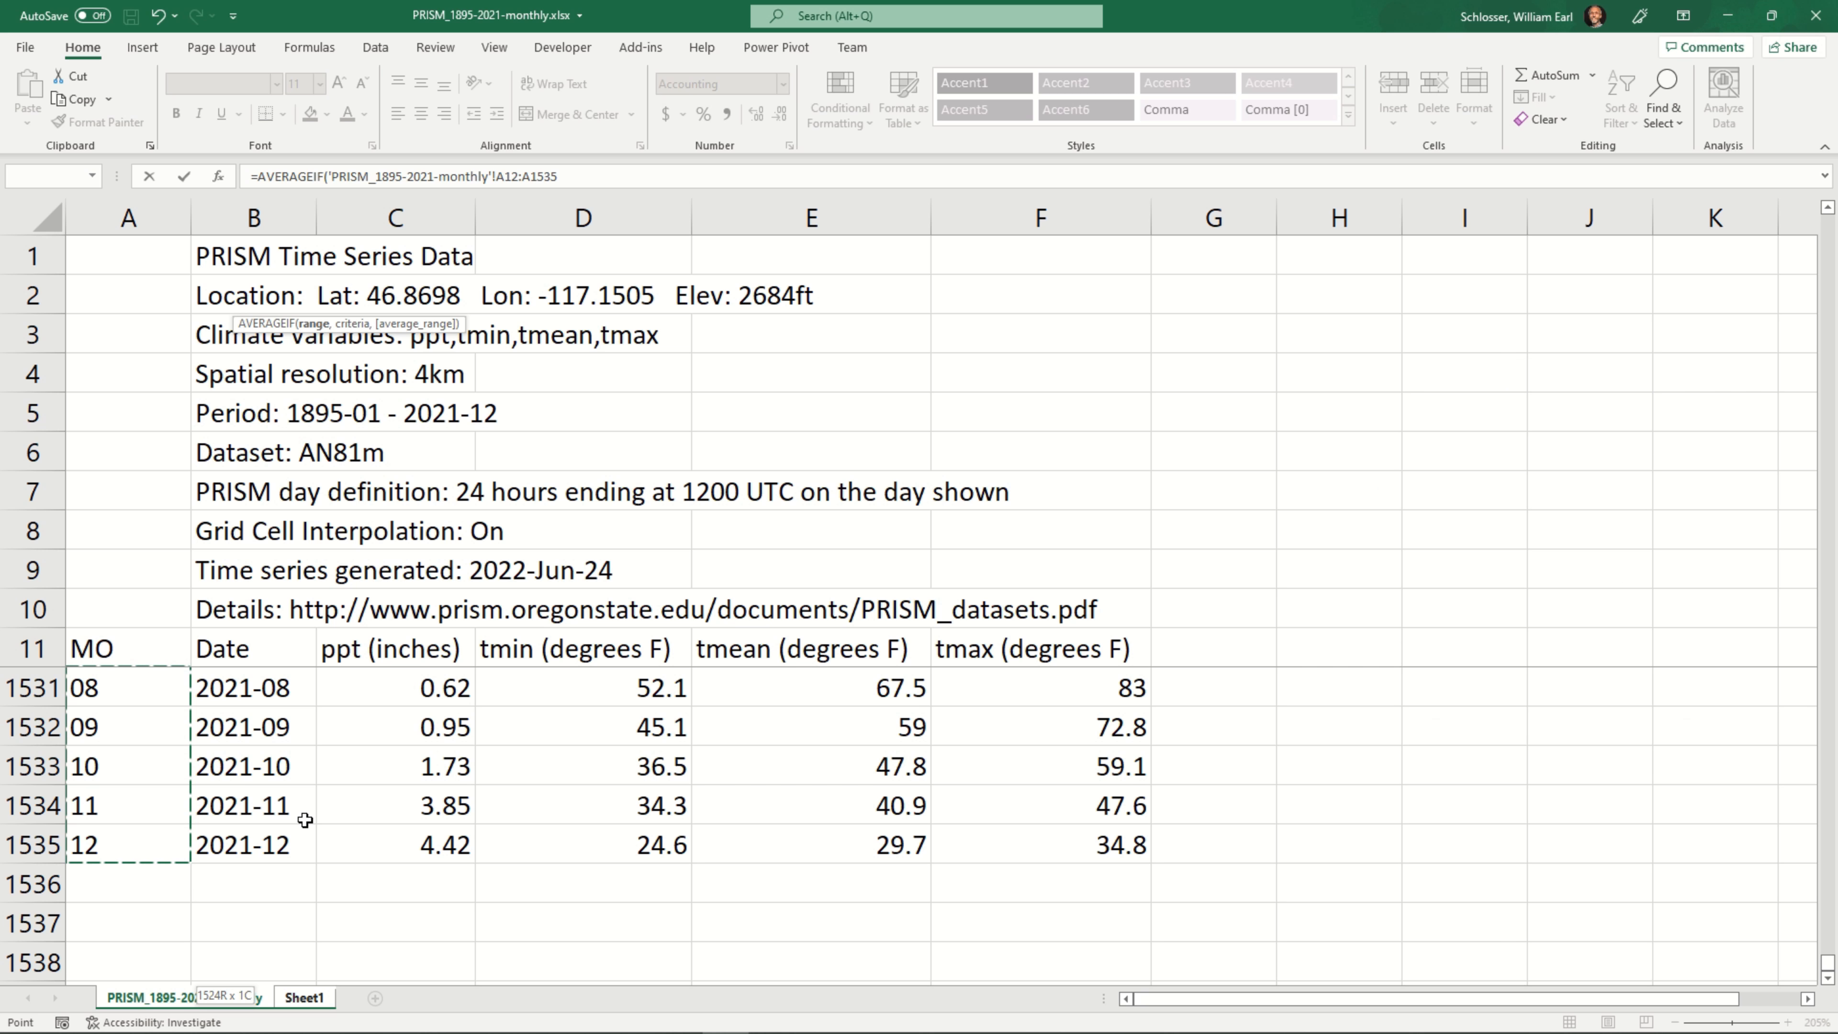
type(",")
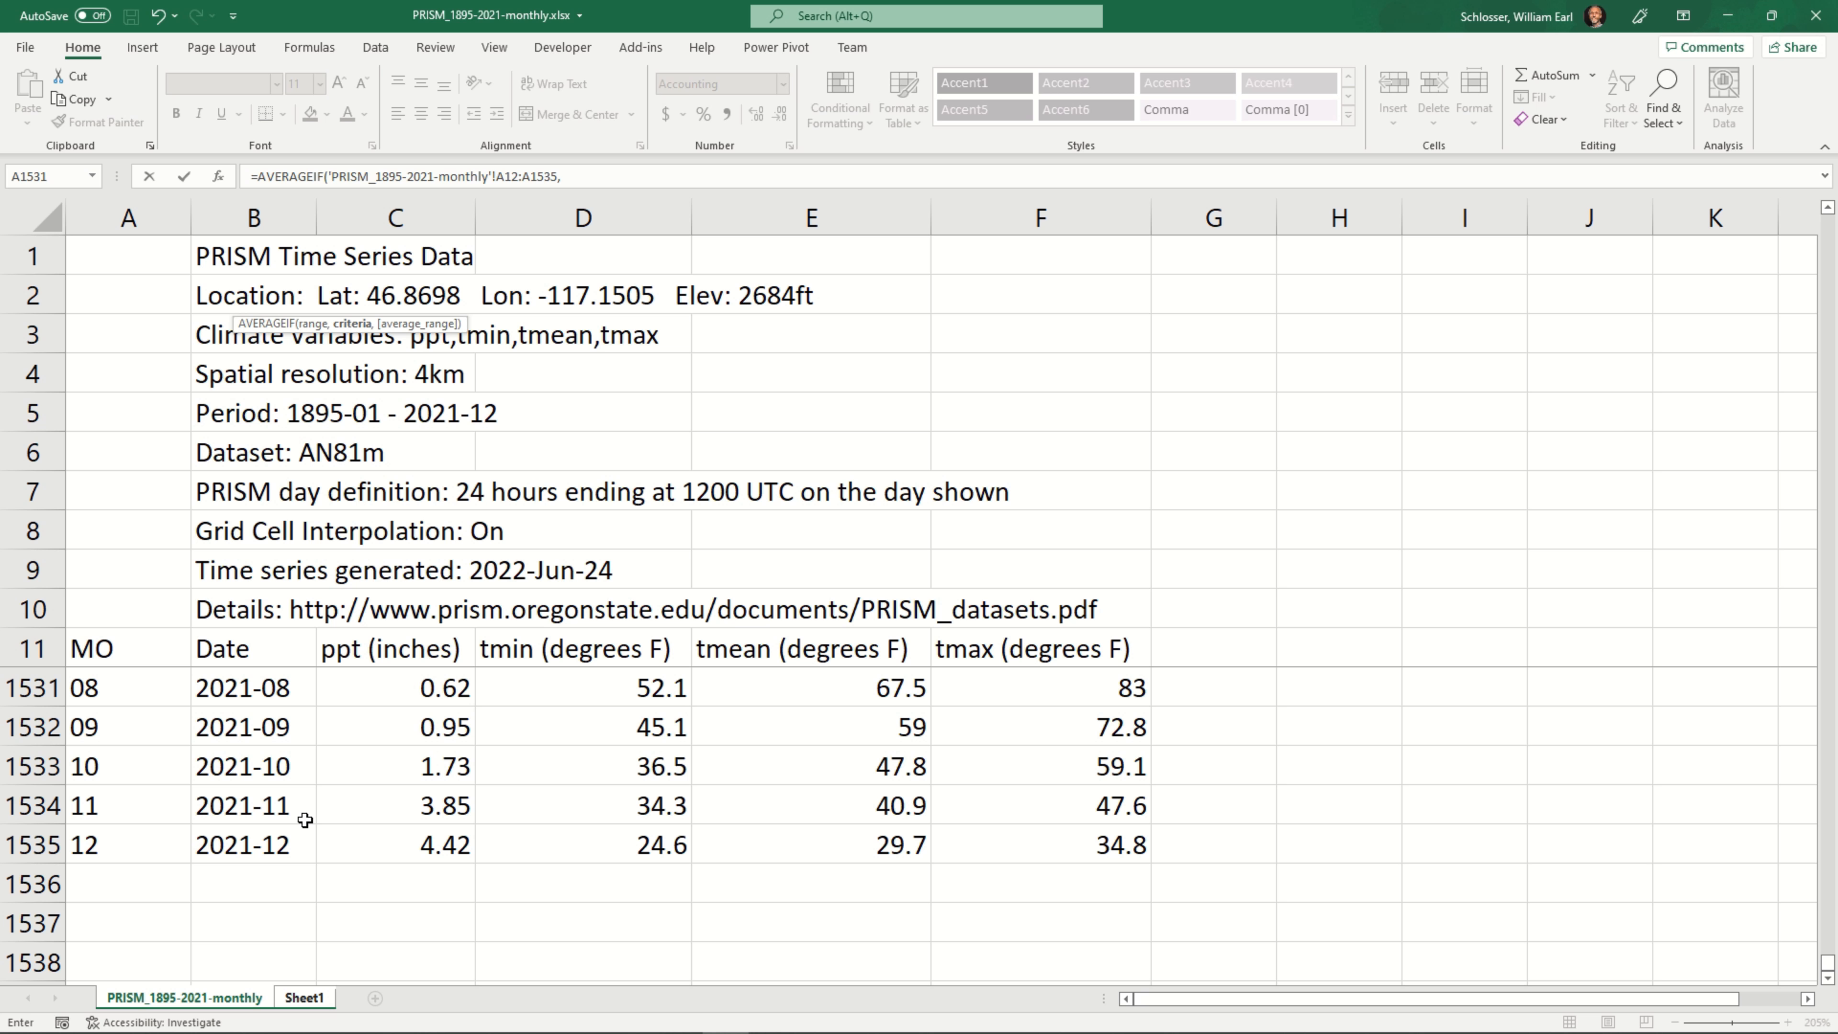
type("A2,")
Set the average range to the ppt values in C12:C1535 of the PRISM_1895-2021-monthly sheet and complete the formula
scroll(382, 845, "up", 1)
scroll(382, 844, "down", 1)
left_click(382, 843)
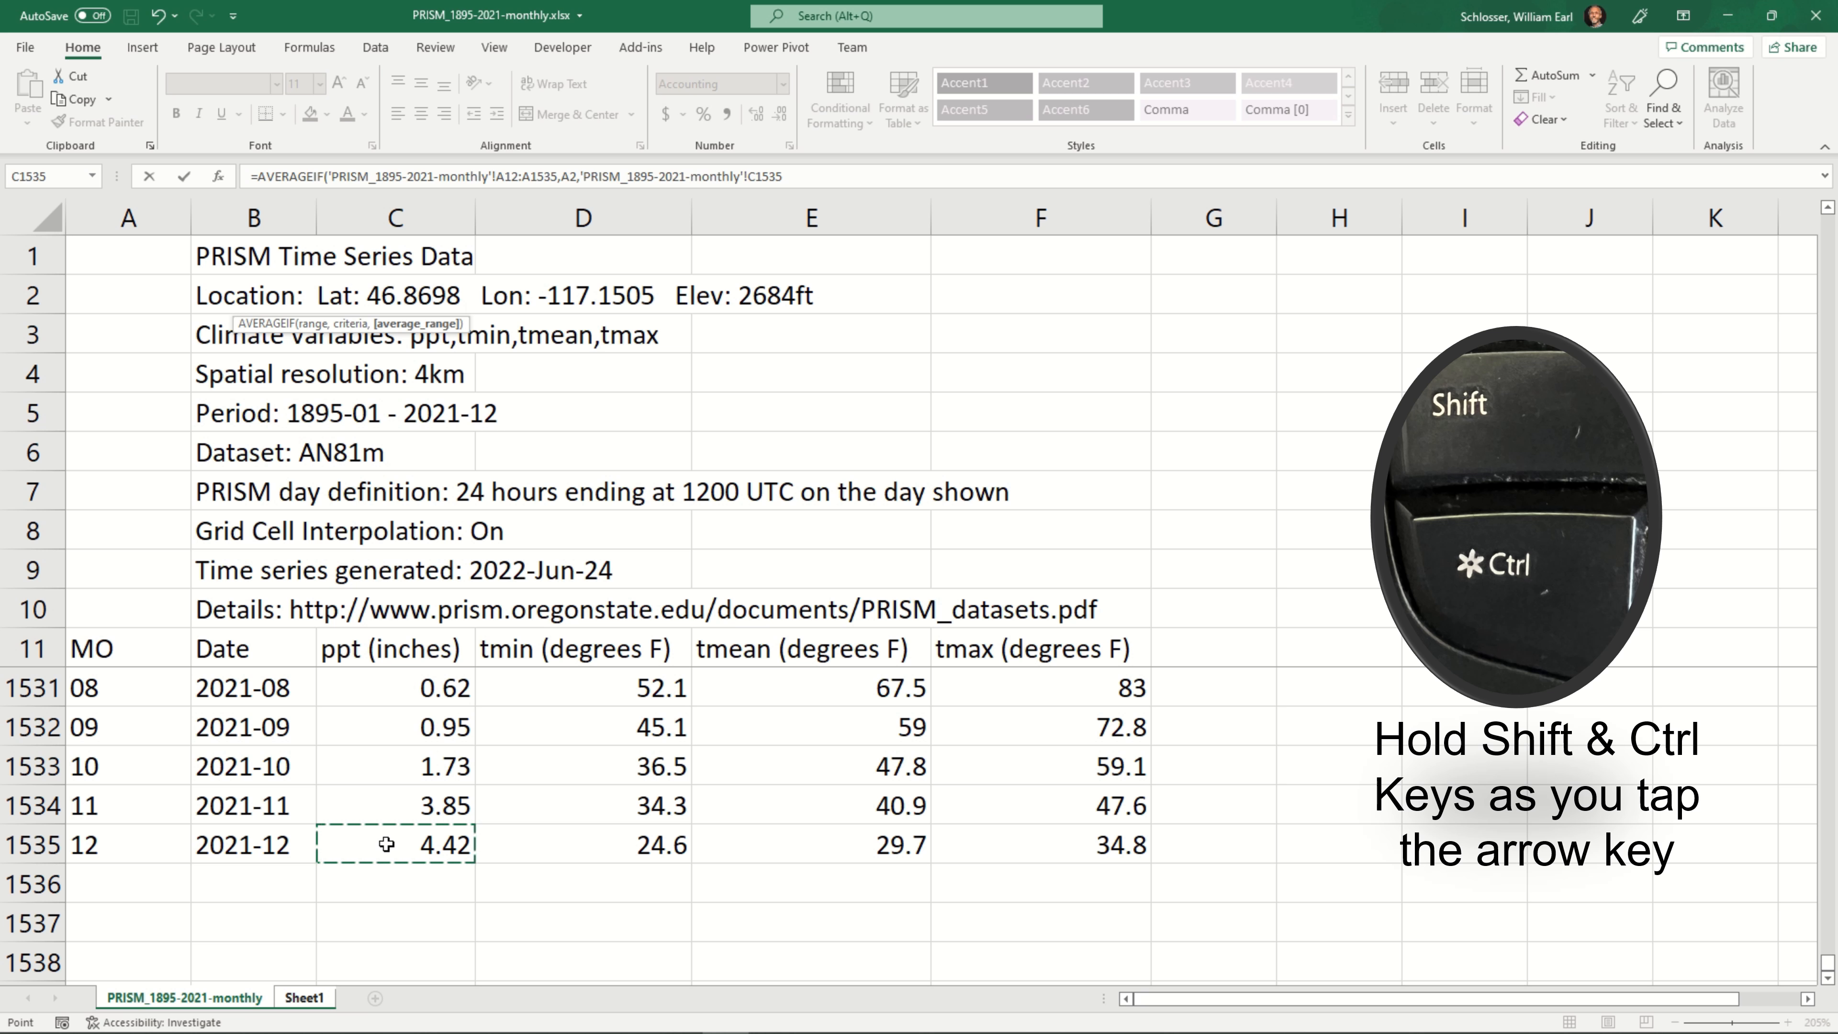
key("ctrl+shift+Up")
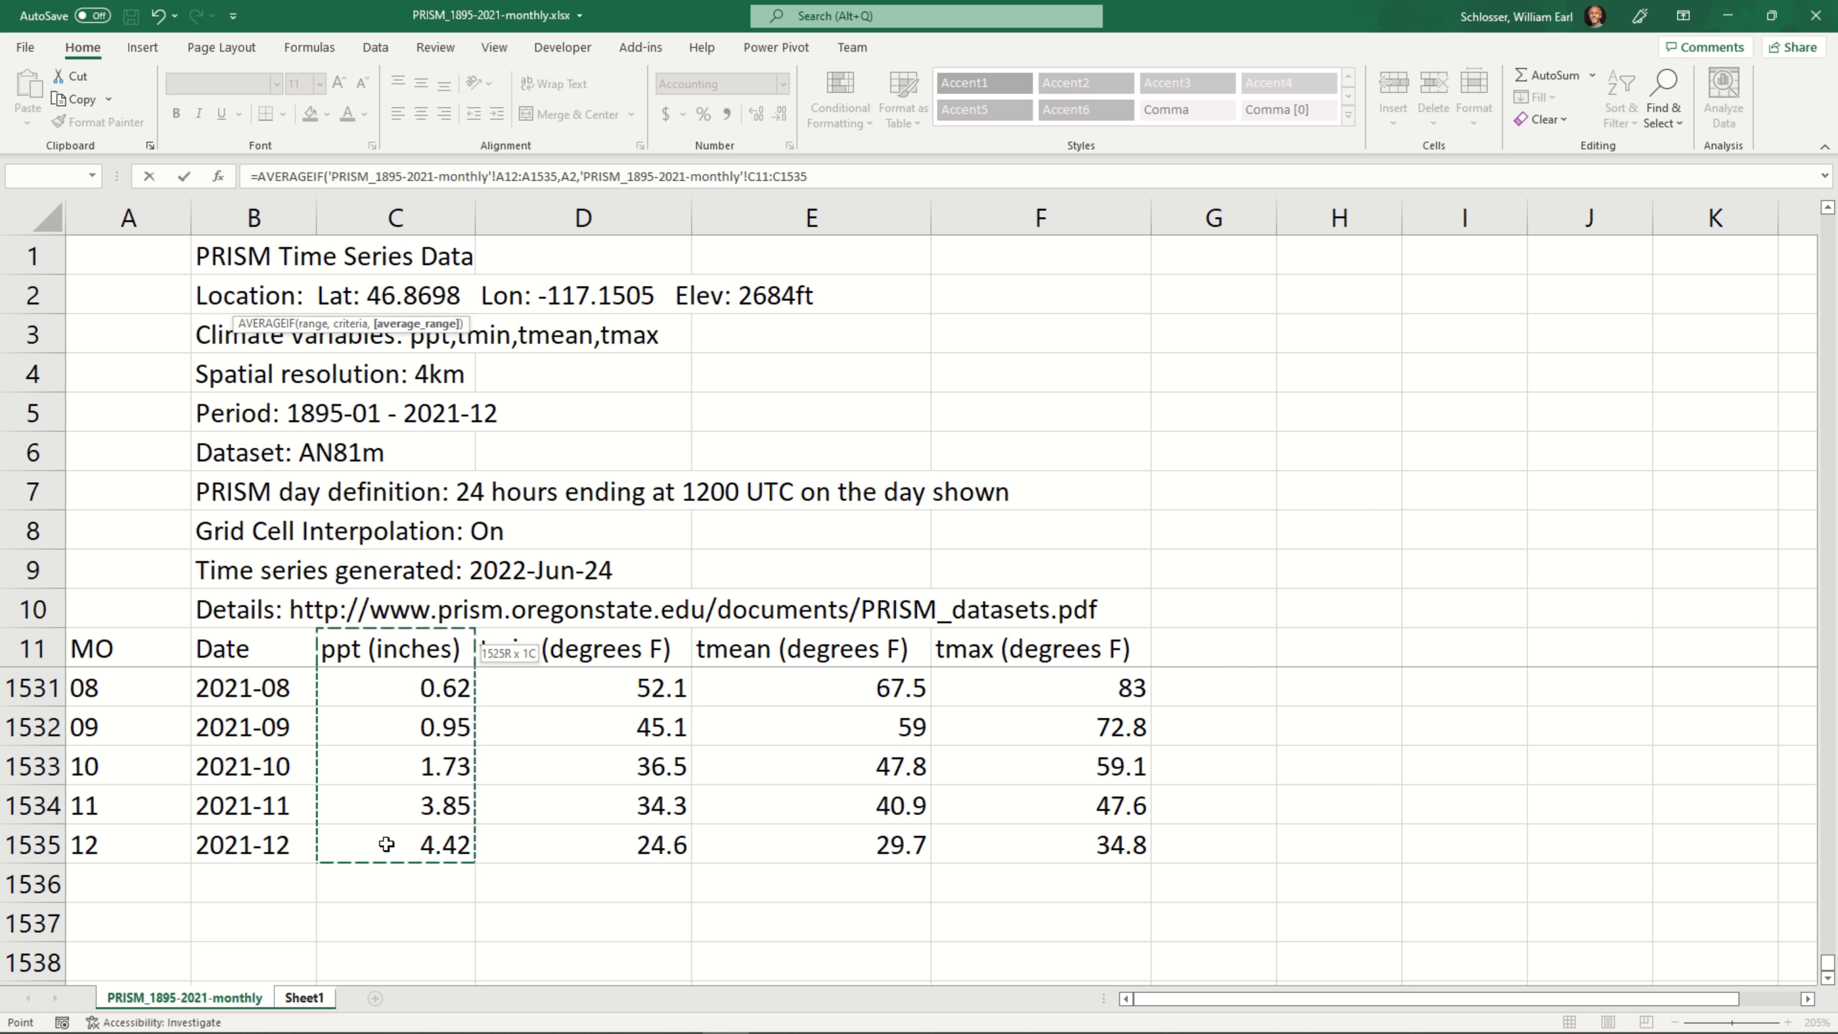
scroll(386, 844, "up", 4)
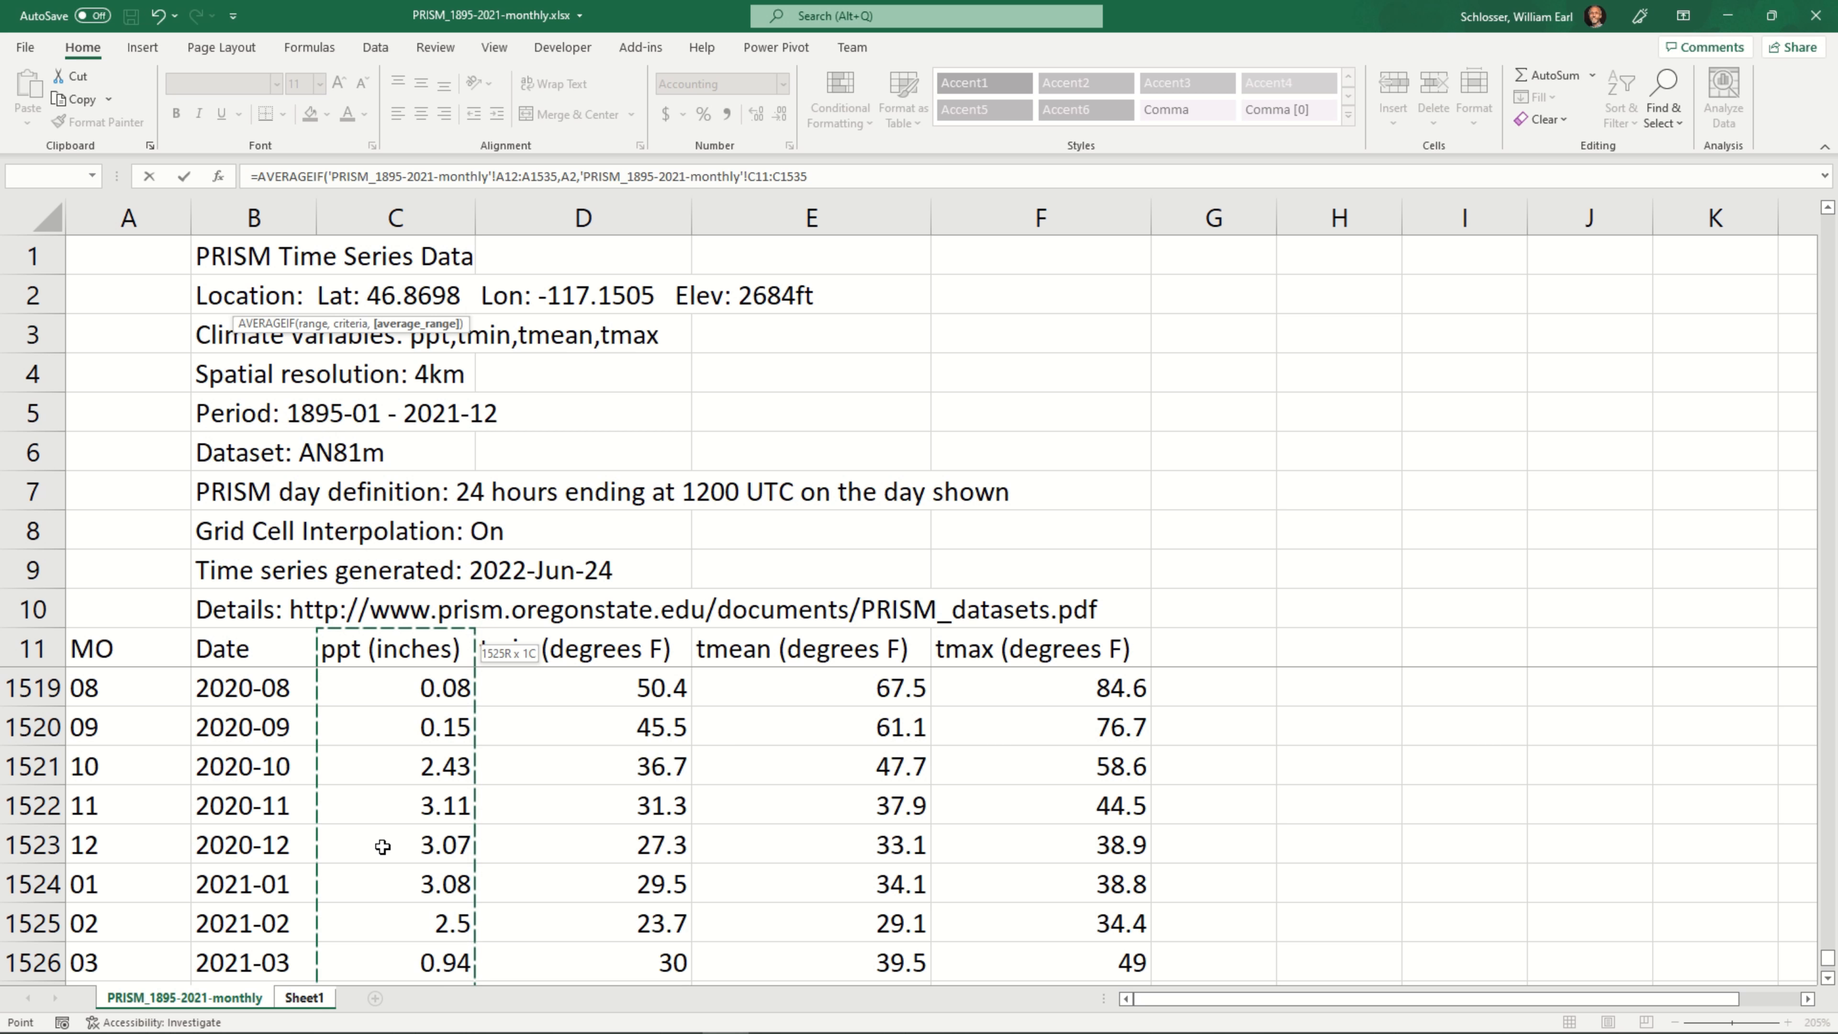
key("shift+Down")
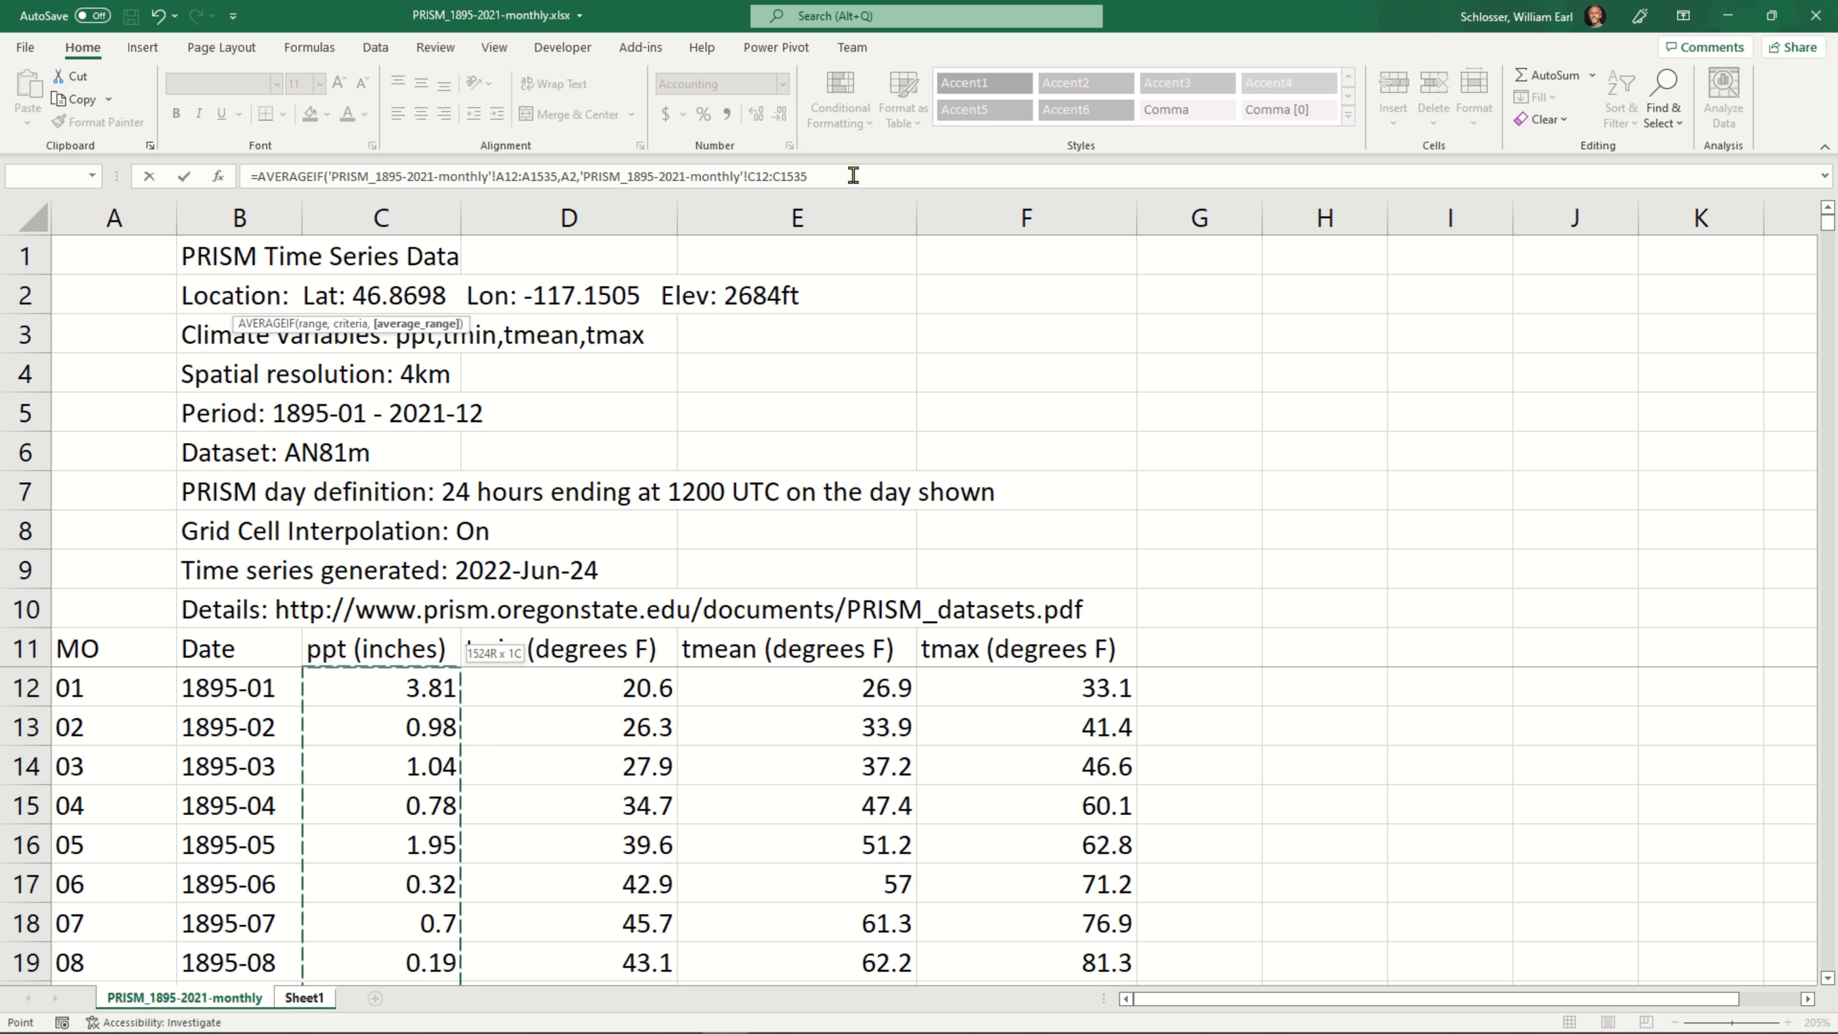
type(")")
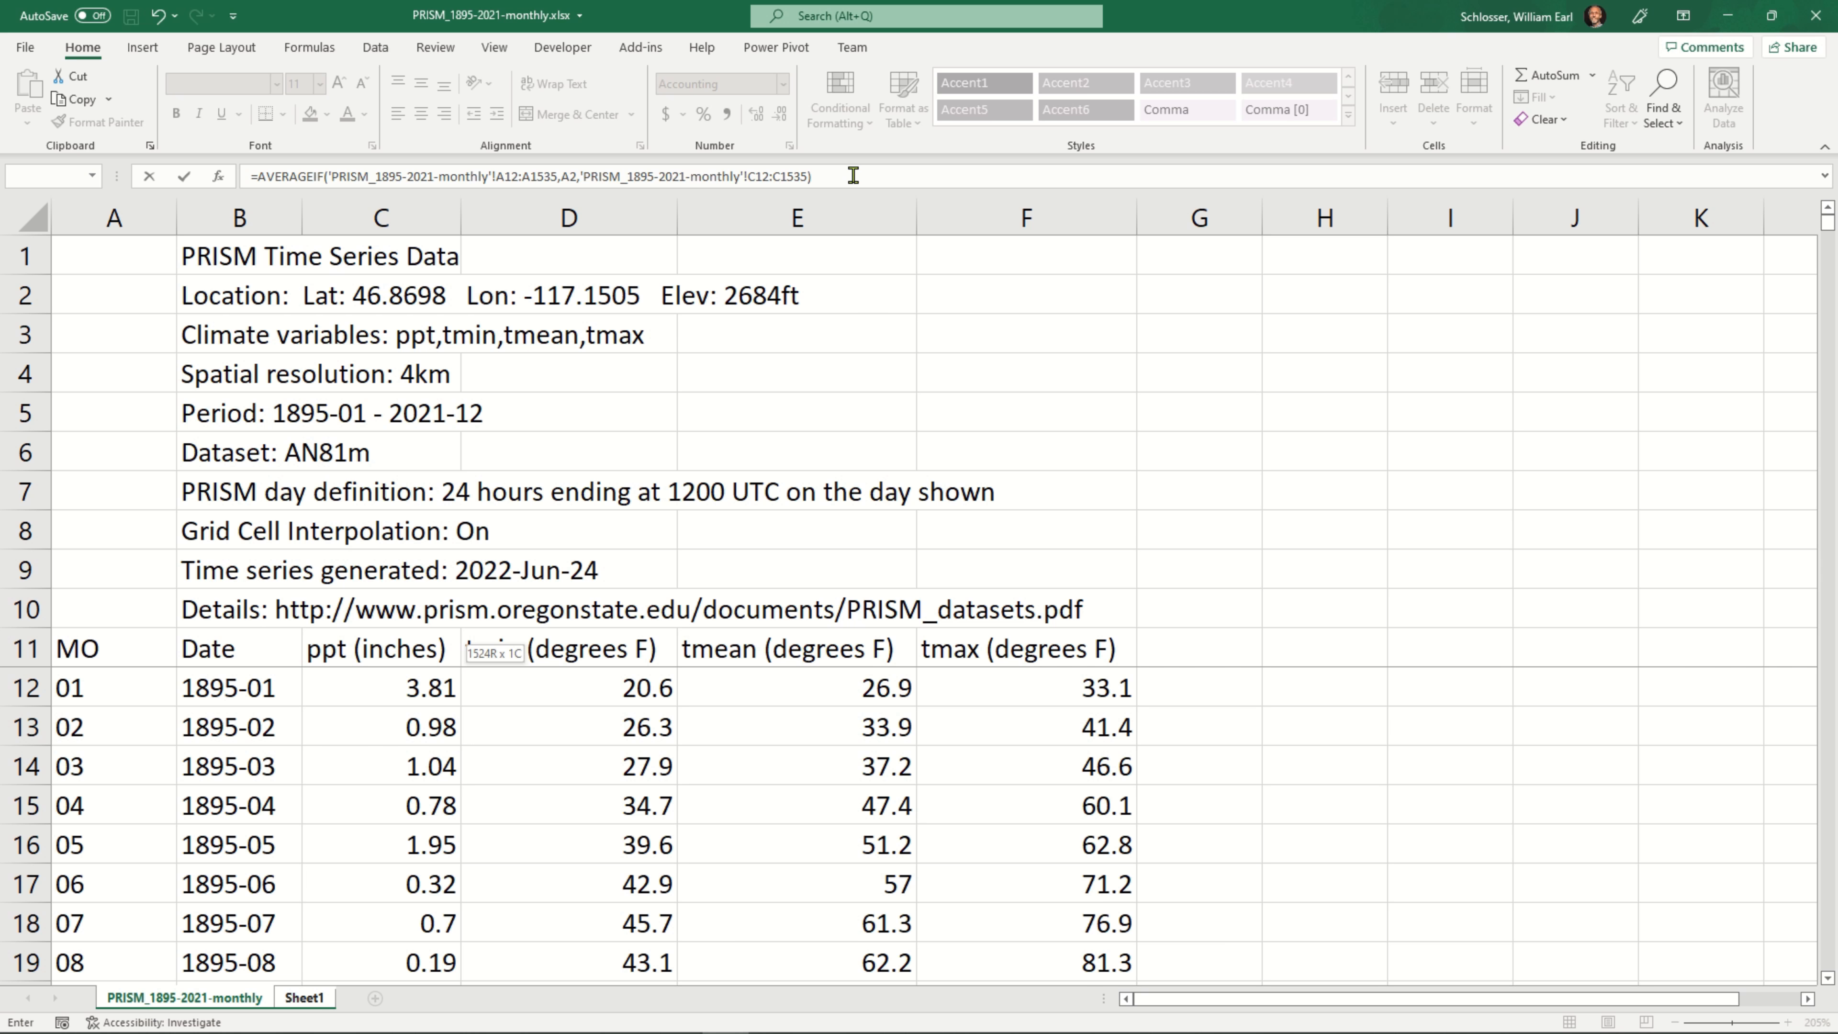
key("Return")
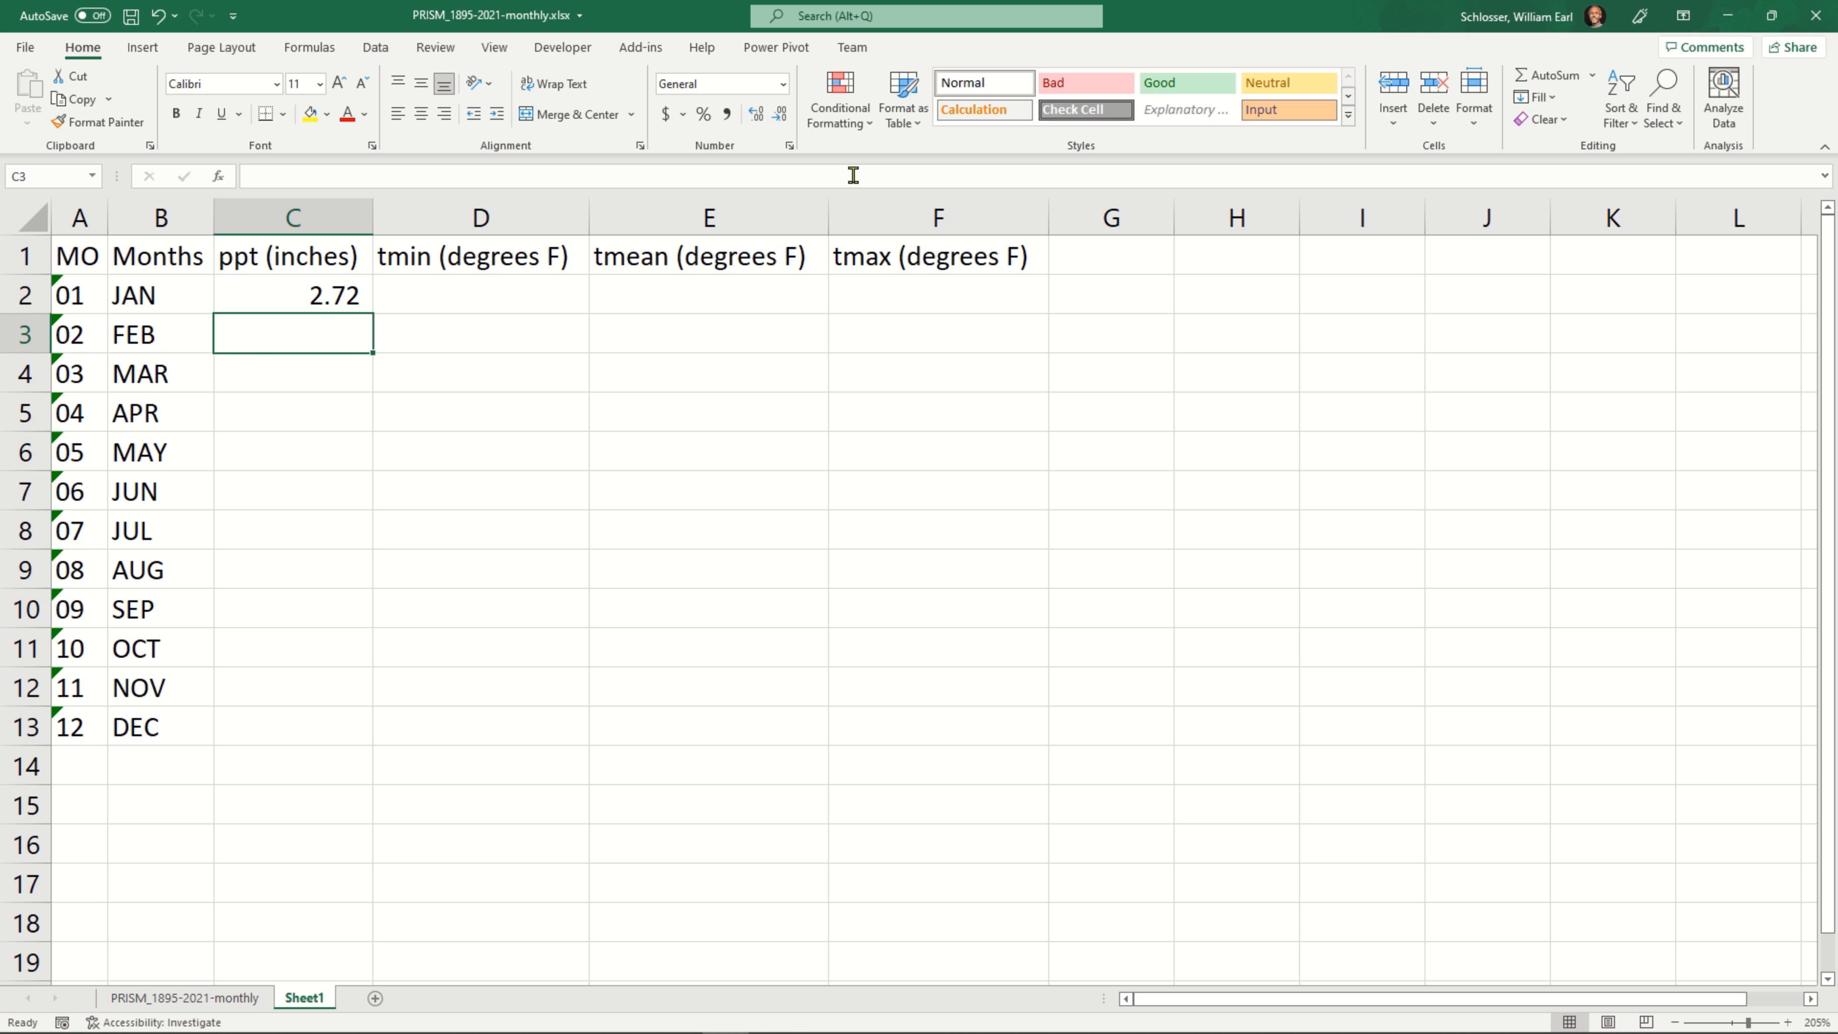
Show more decimal places for the January average in C2, and return the cell to the comma number style
key("Up")
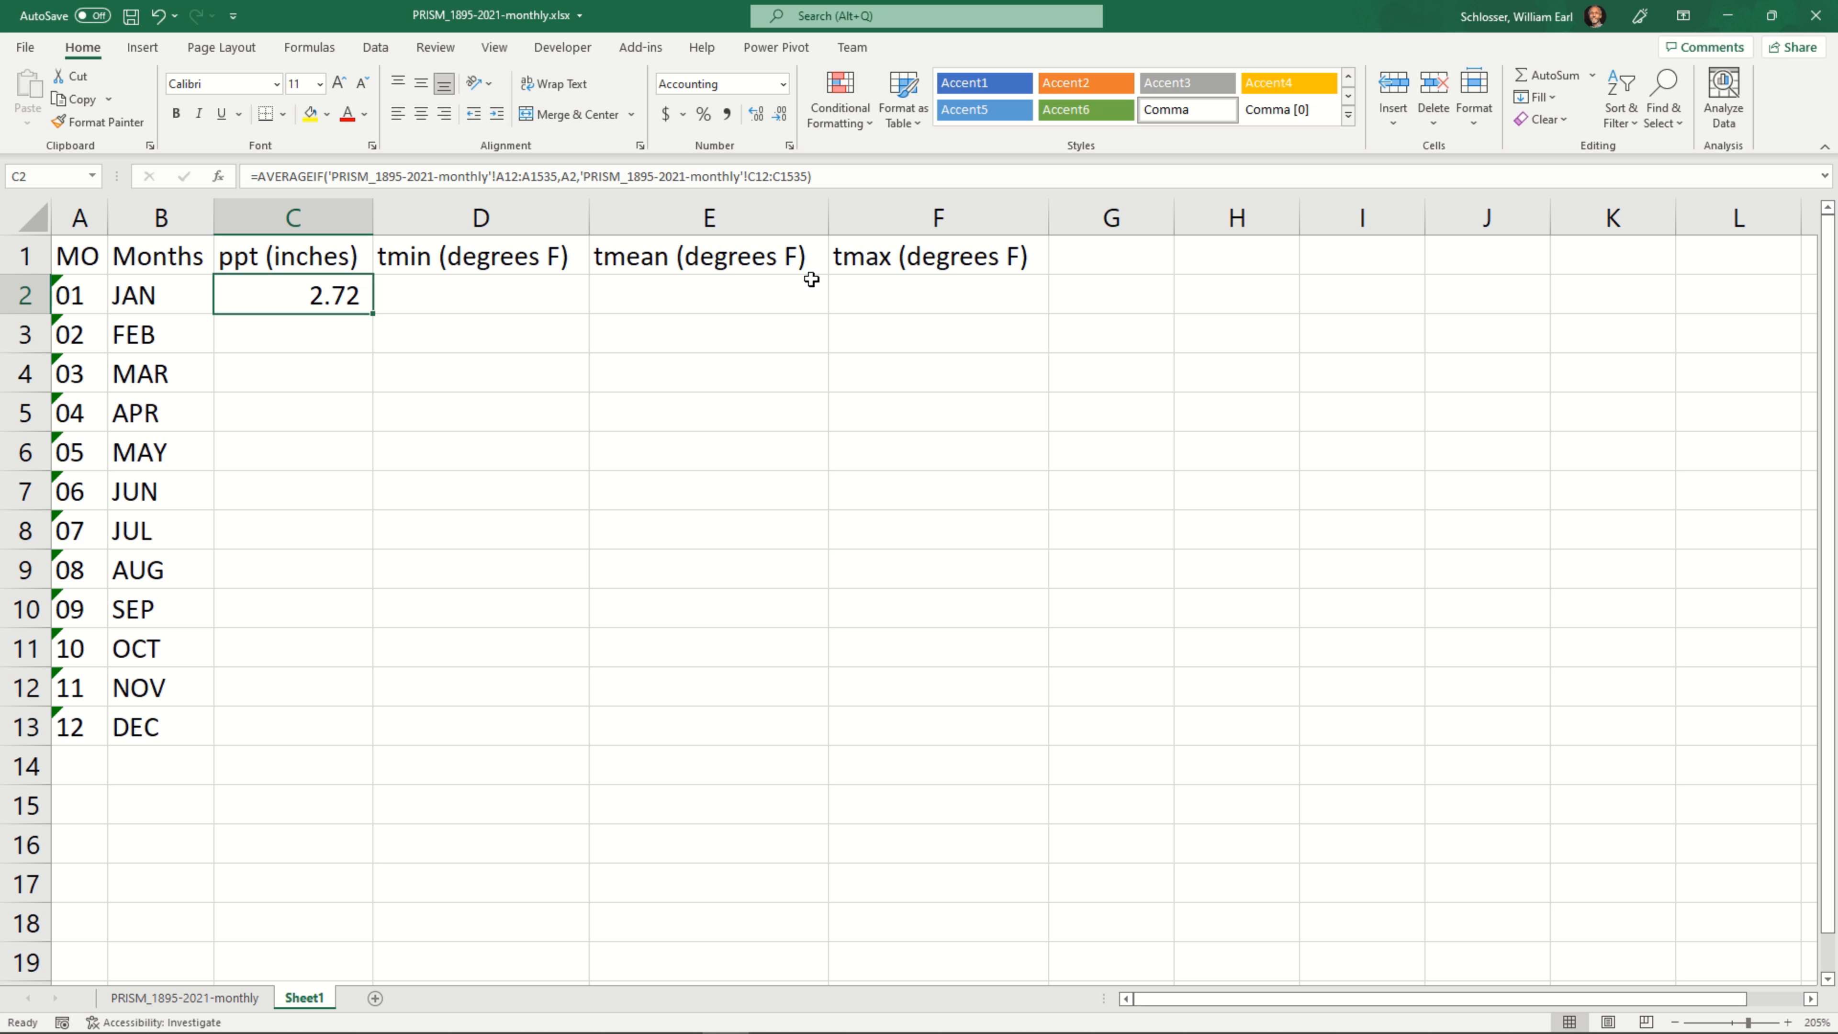
left_click(756, 114)
left_click(756, 114)
left_click(756, 114)
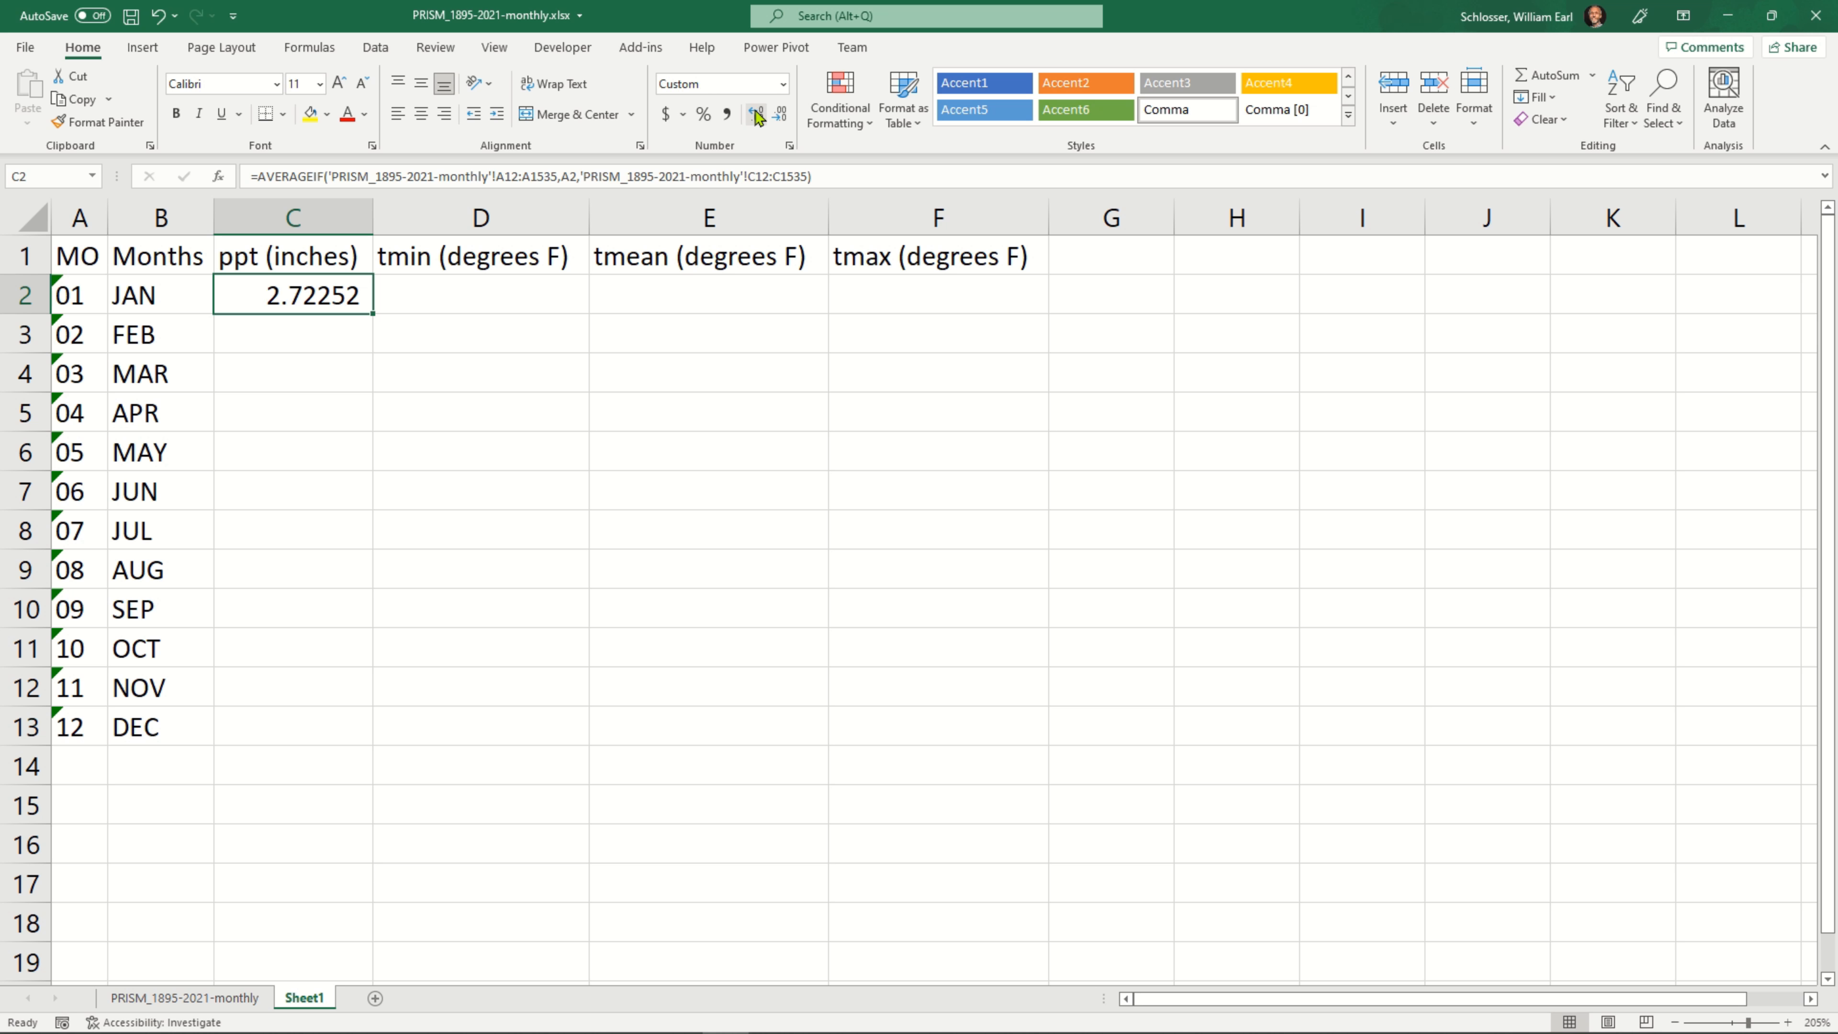
left_click(756, 114)
left_click(727, 115)
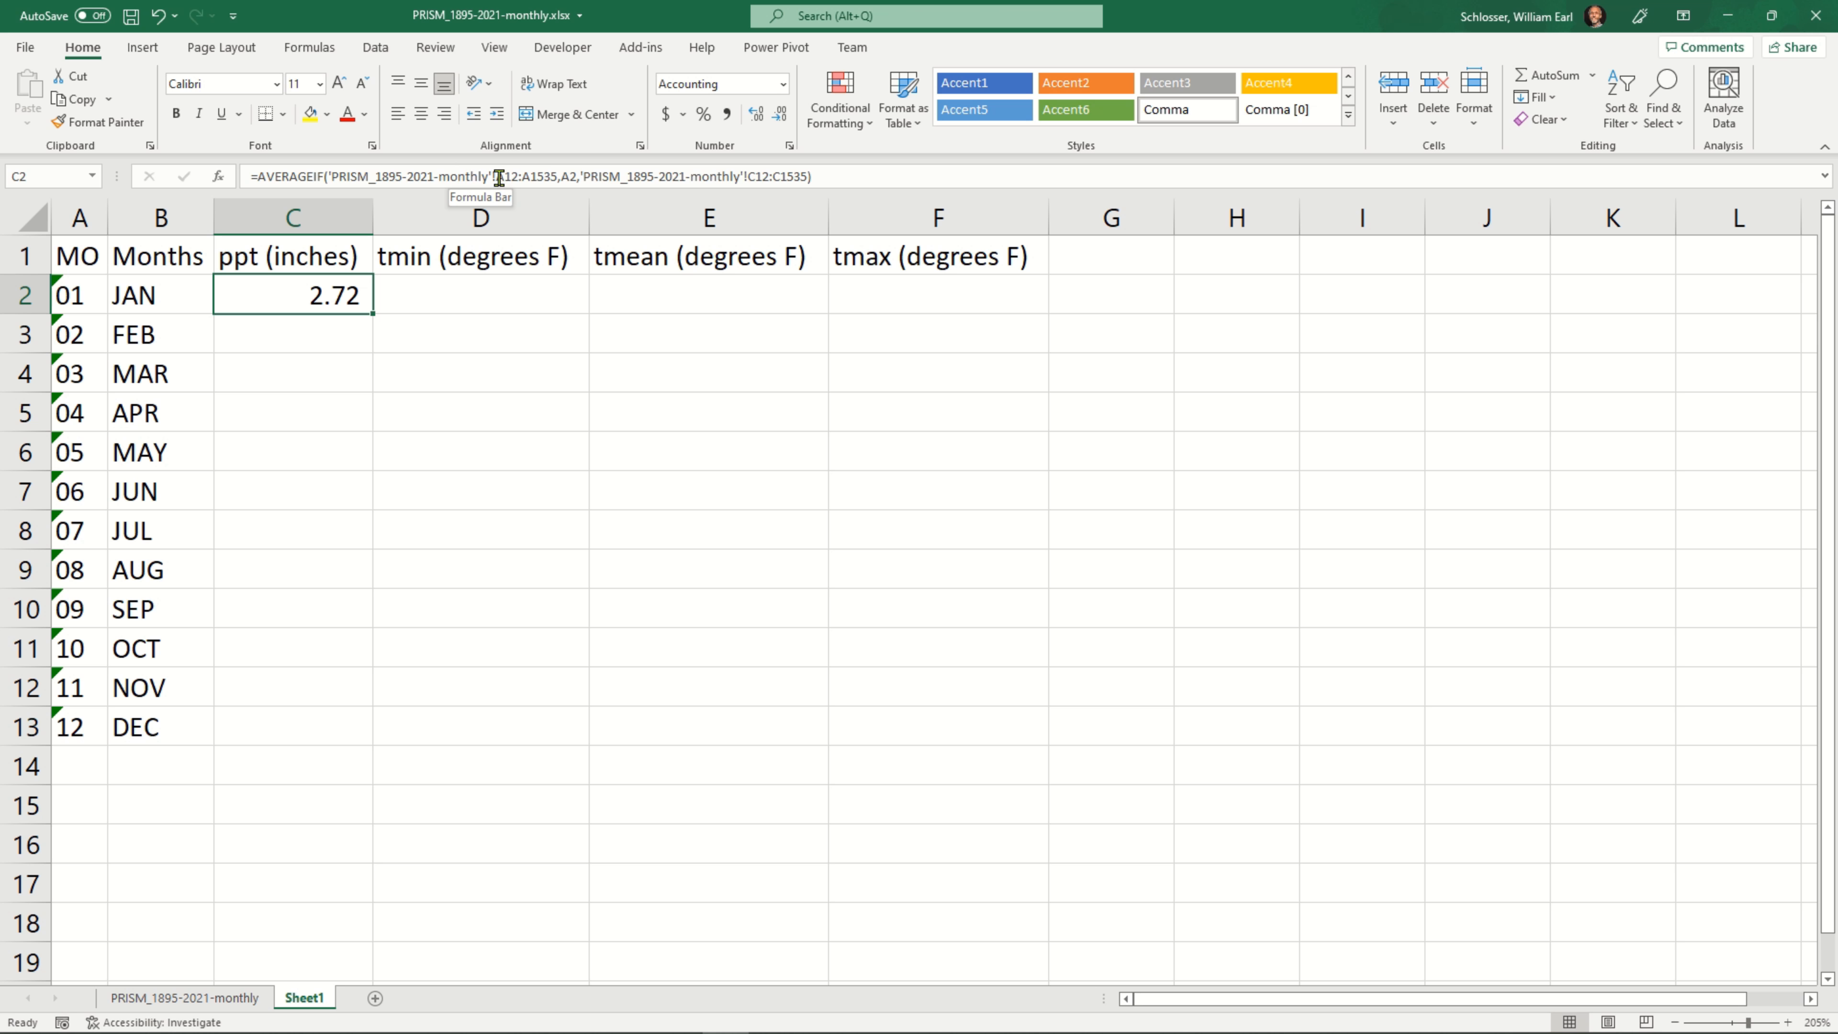
Make the month range in the C2 formula absolute as $A$12:$A$1535
left_click(287, 174)
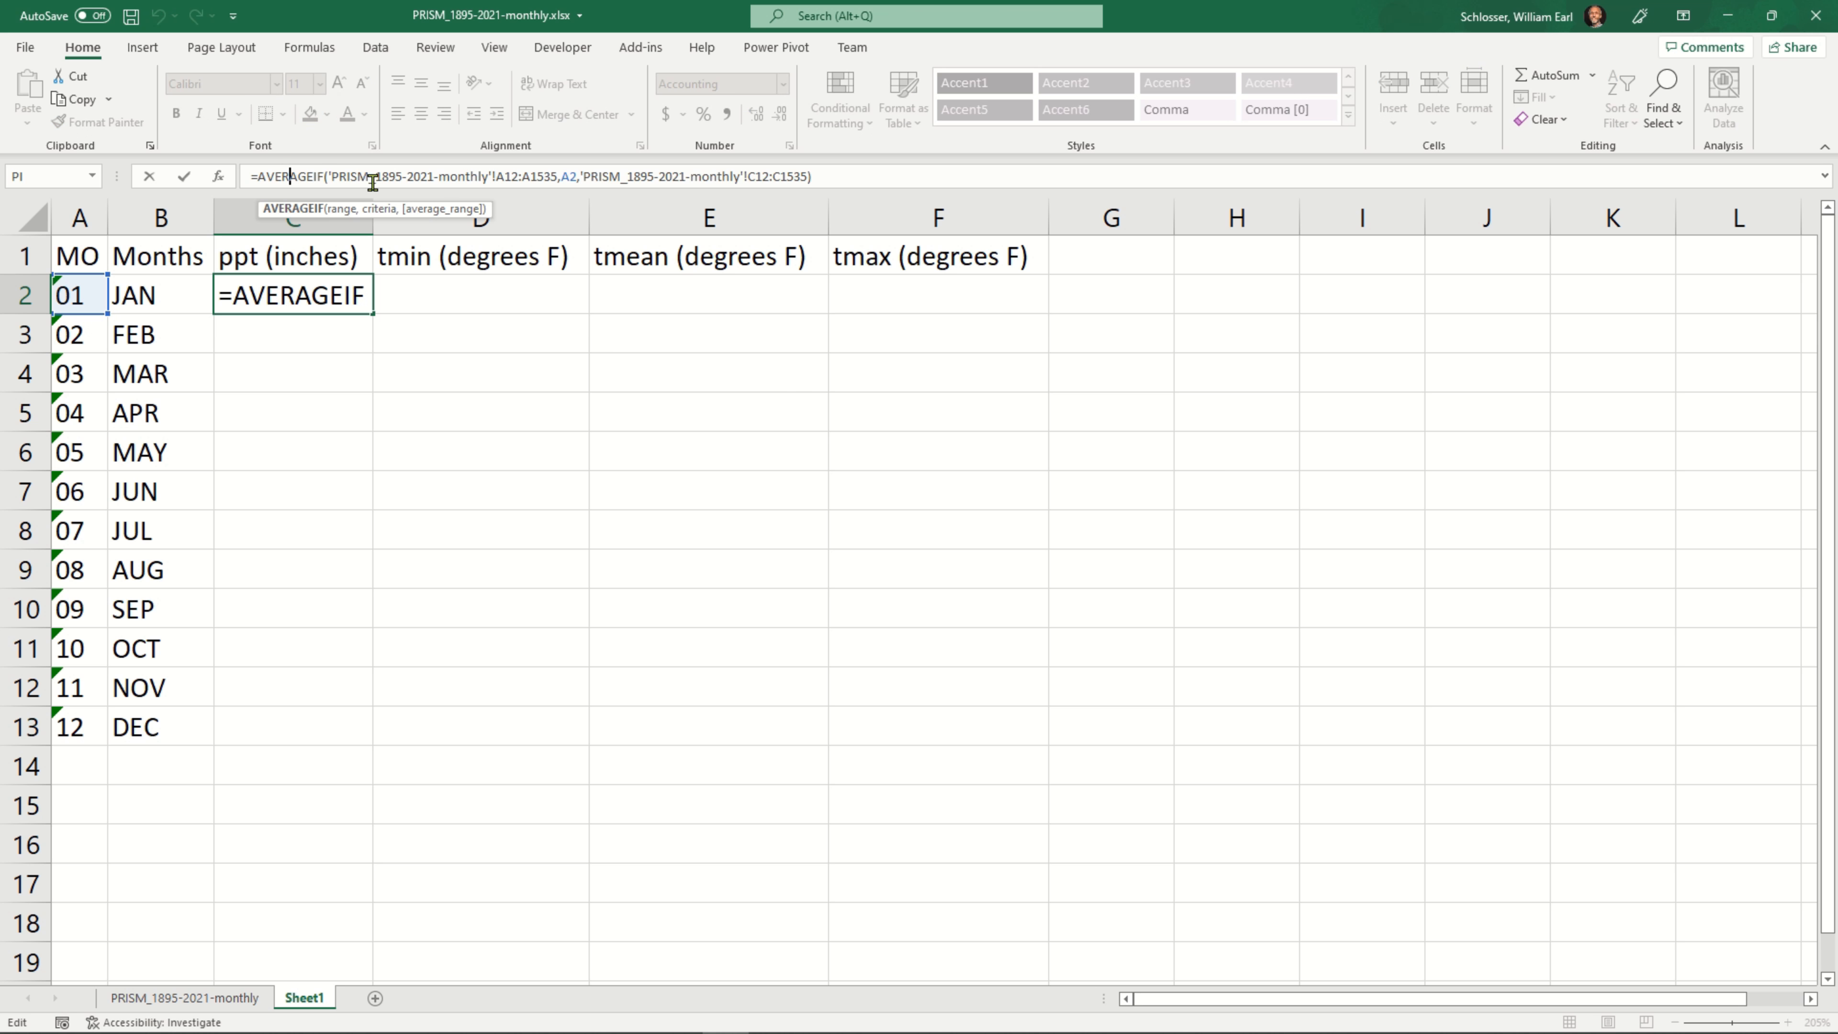
key("Right")
key("Right")
key("Right")
key("Right")
key("Right")
key("Right")
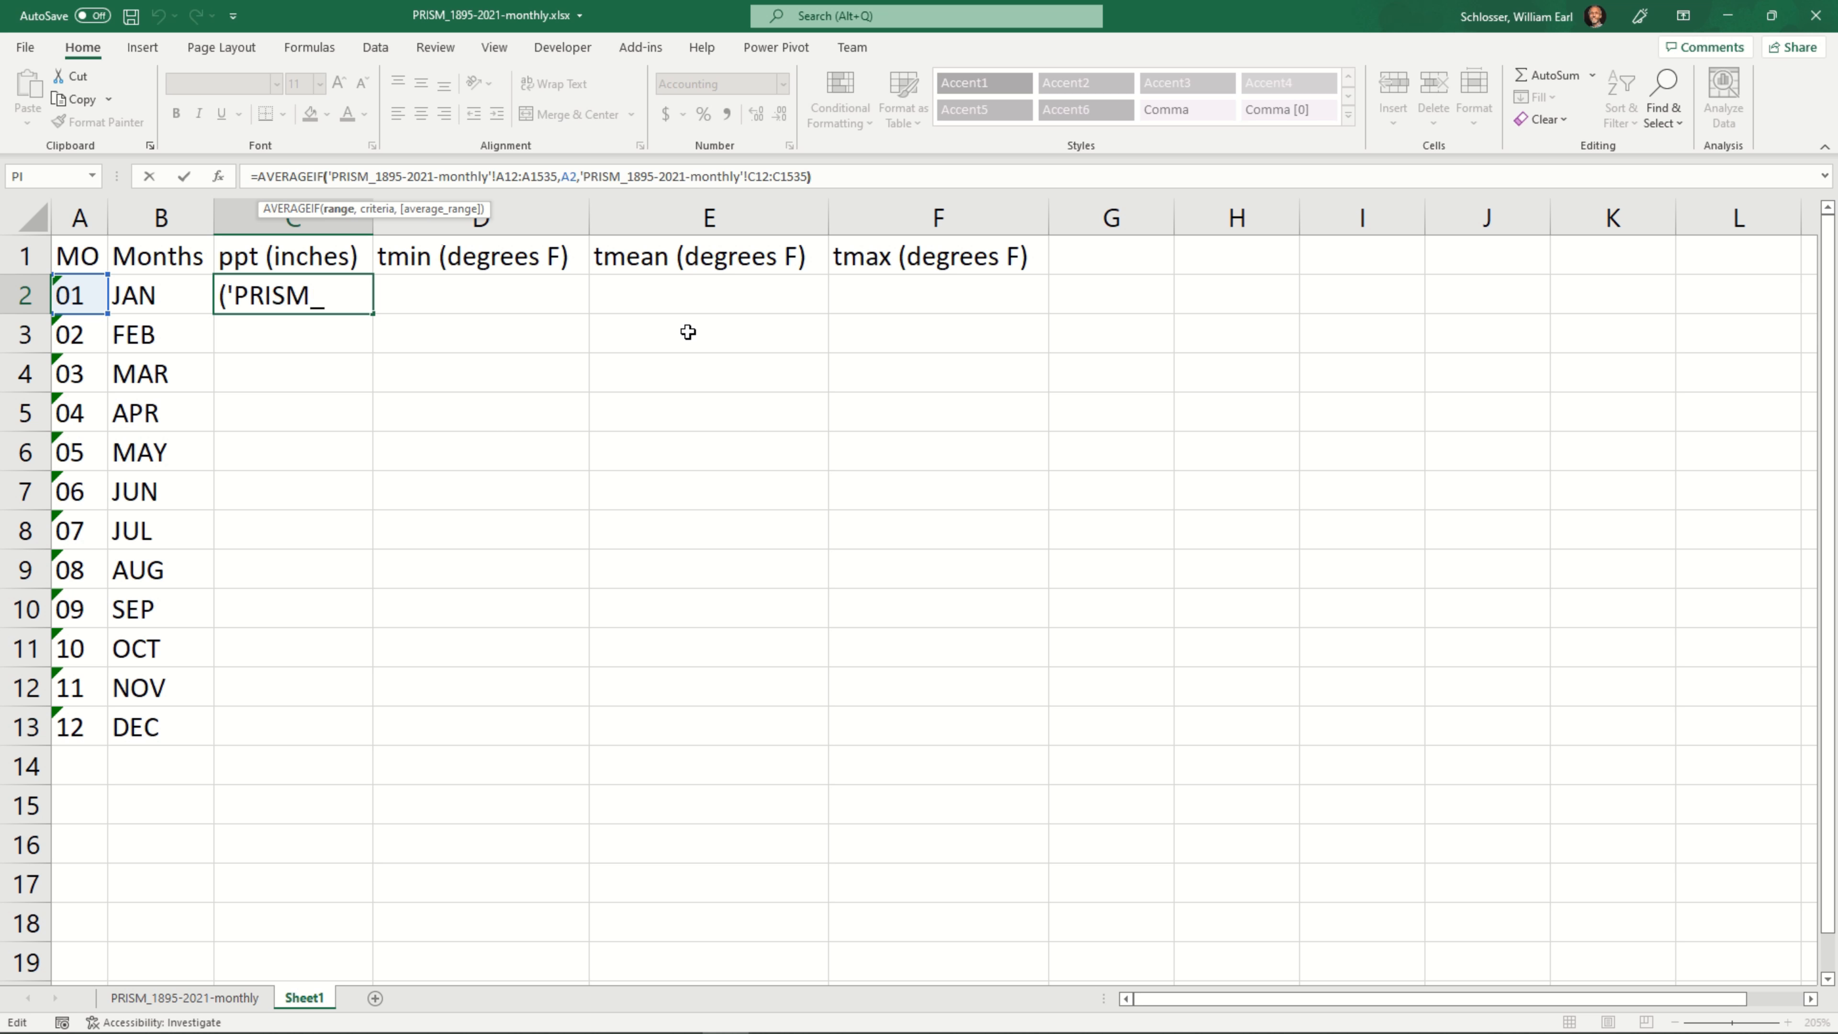
key("Right")
key("Right")
key("Right")
key("Right")
key("Right")
key("Right")
key("Right")
key("Right")
key("Right")
key("Right")
key("Right")
key("Right")
key("Right")
key("Right")
key("Right")
key("Right")
key("Right")
key("Right")
key("Right")
key("Right")
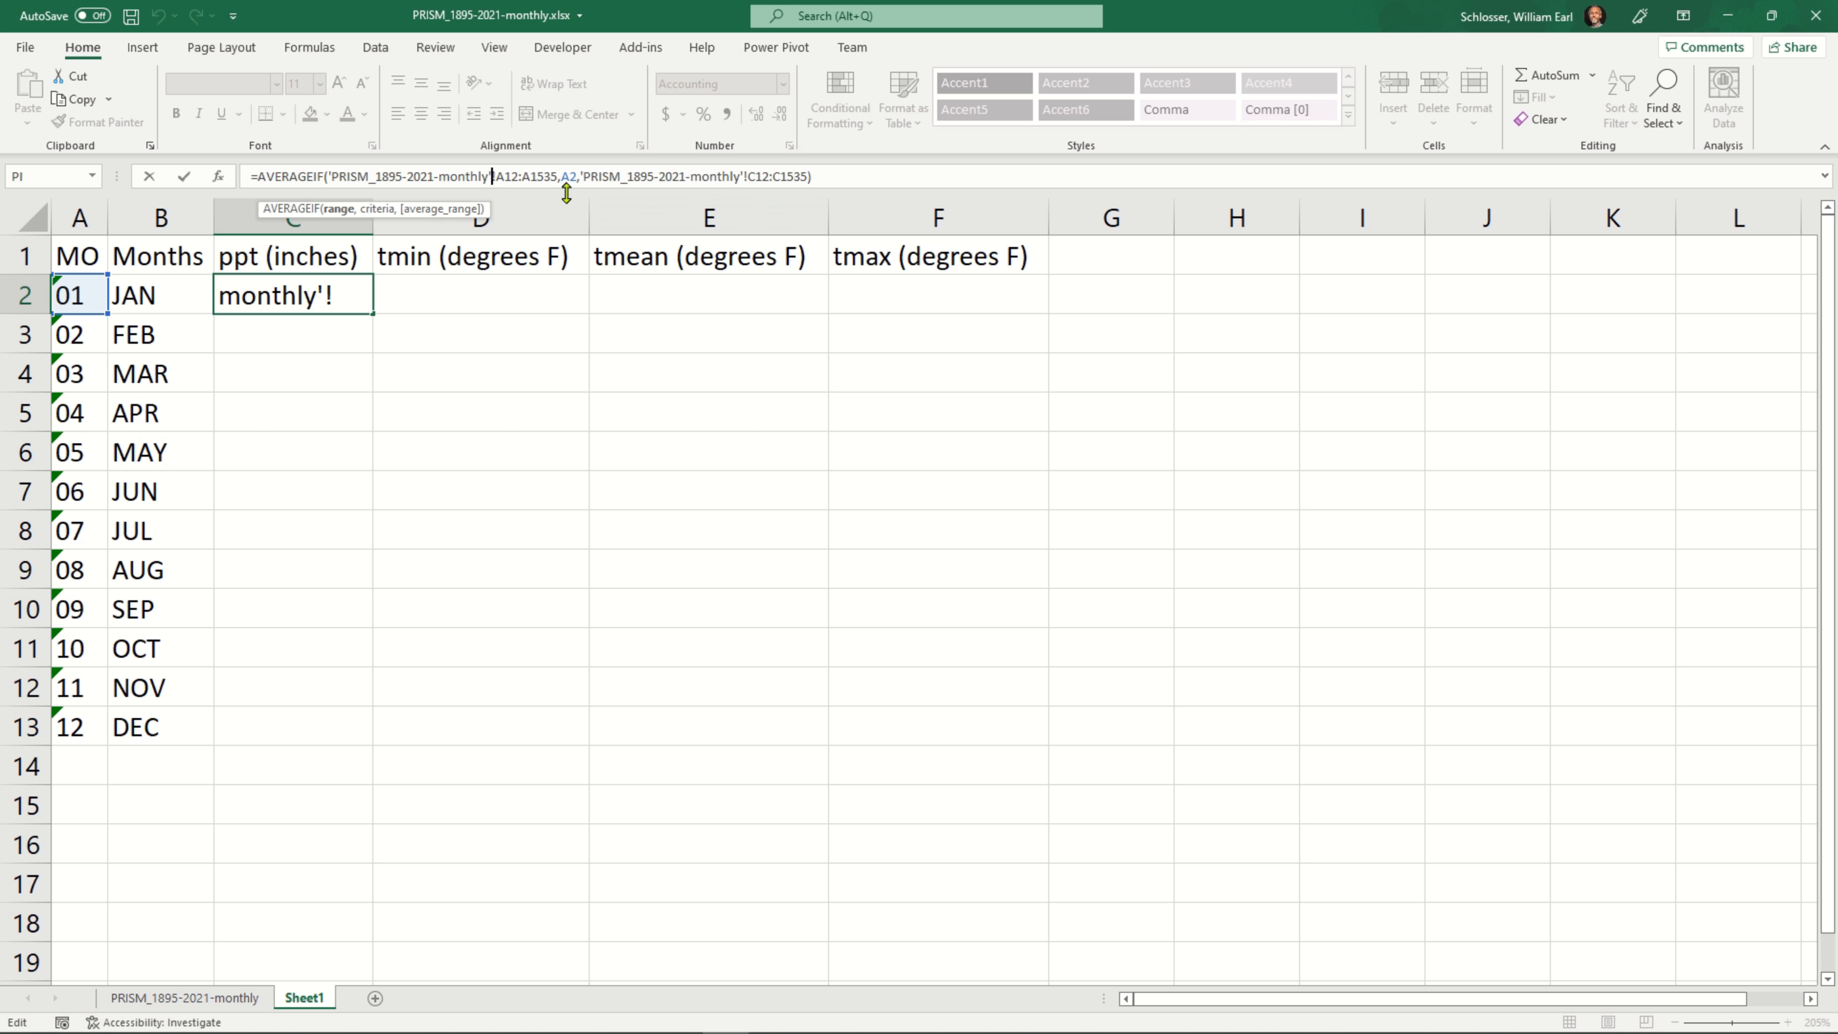
key("Right")
key("shift+Right")
key("shift+Right")
key("shift+Right")
key("shift+Right")
key("shift+Right")
key("shift+Right")
key("shift+Right")
key("shift+Right")
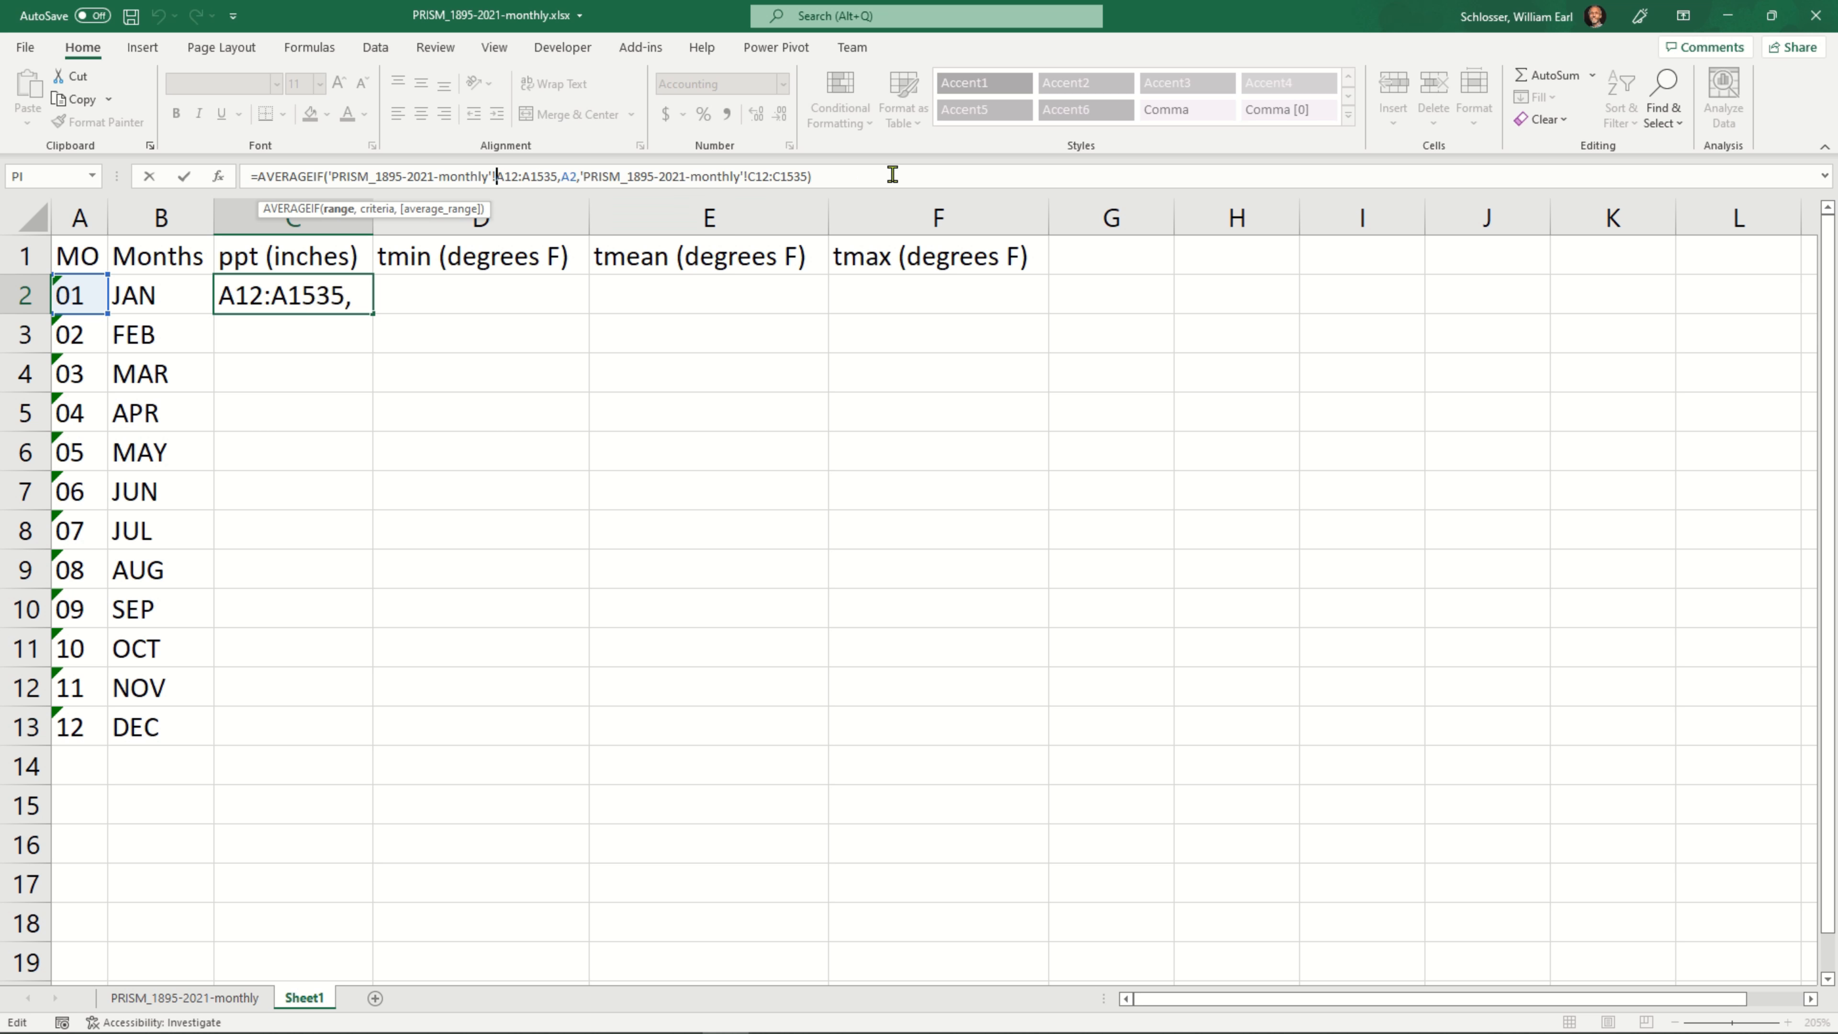
key("shift+Right")
key("Left")
type("$")
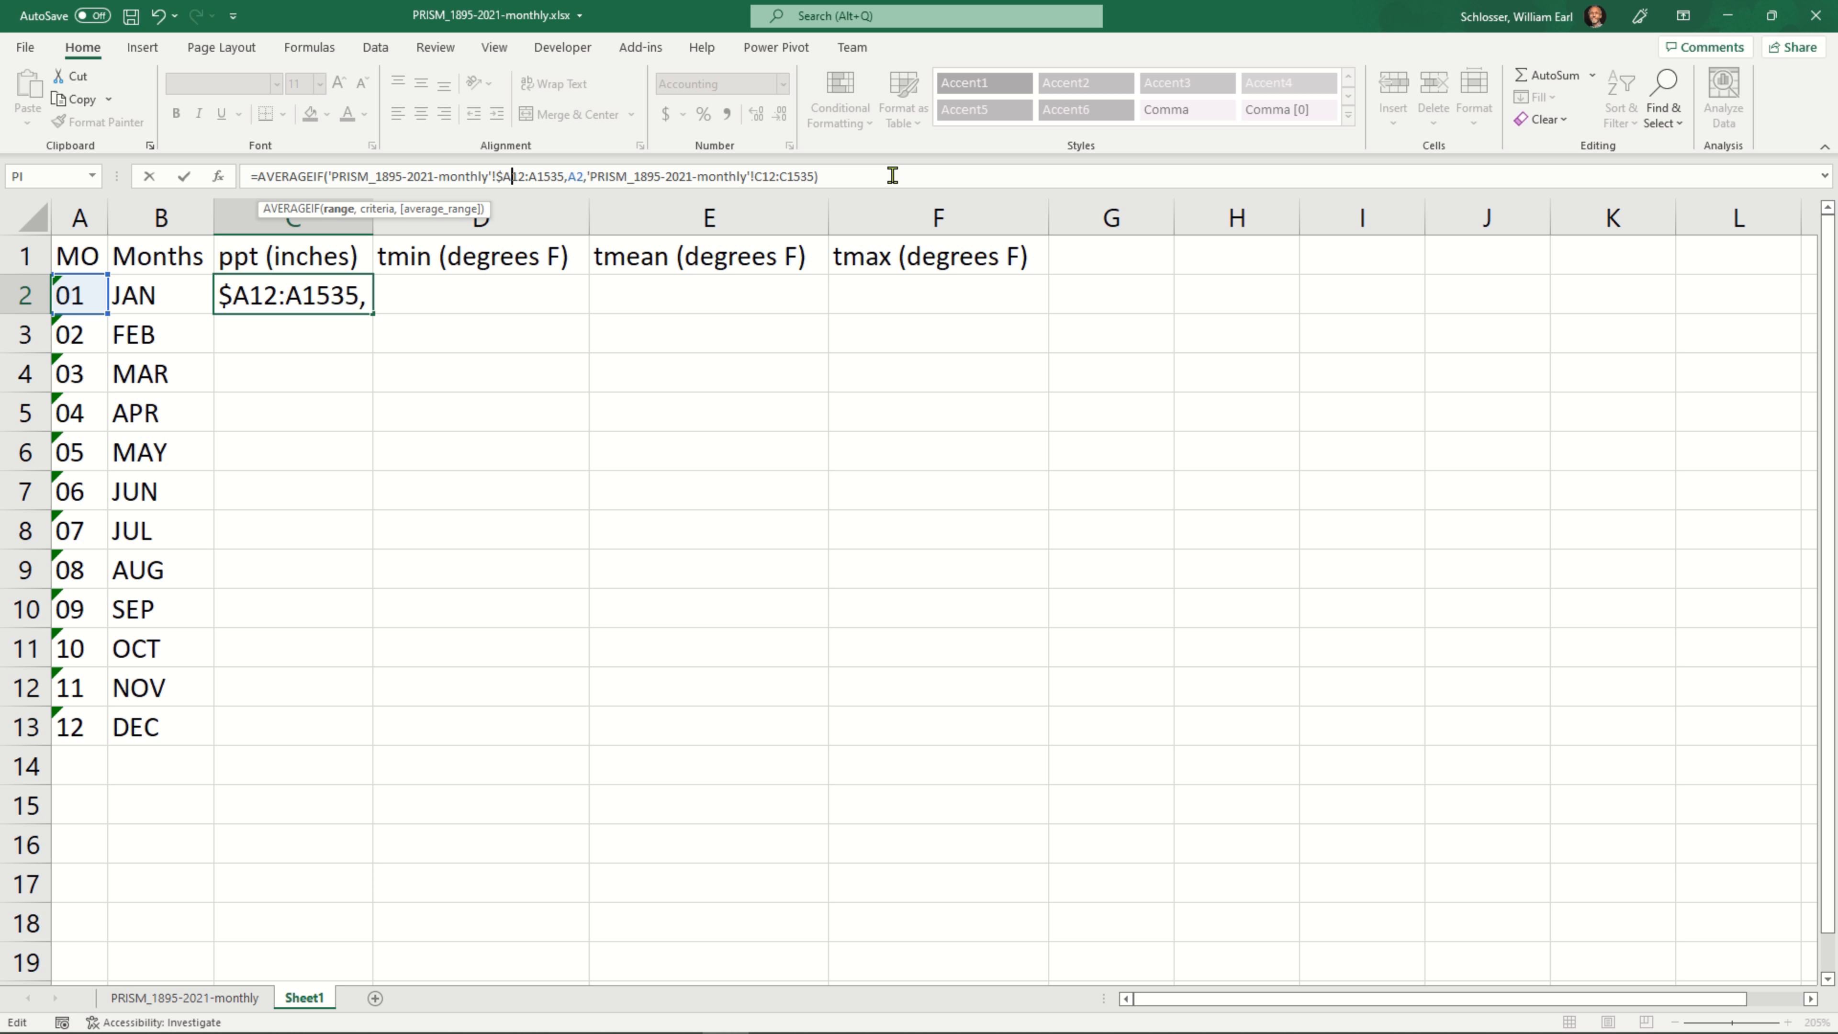
key("Right")
type("$")
key("Right")
key("Right")
key("Right")
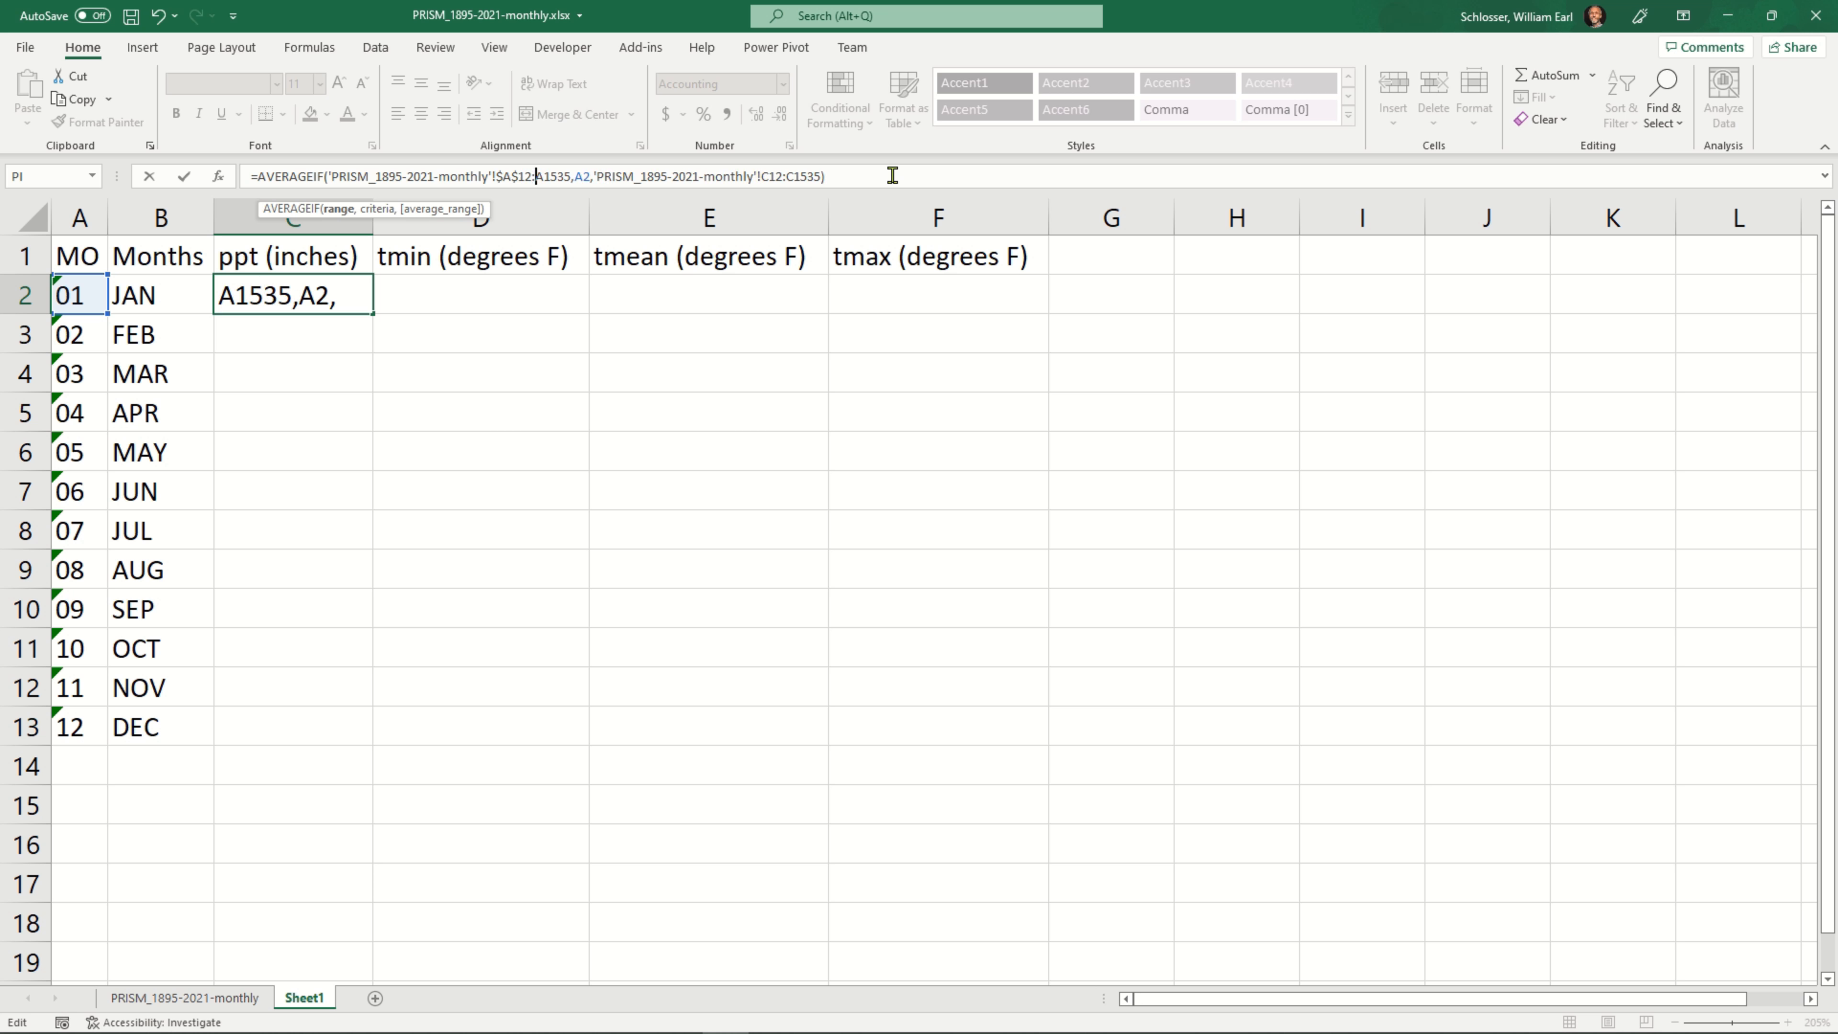
type("$")
key("Right")
type("$")
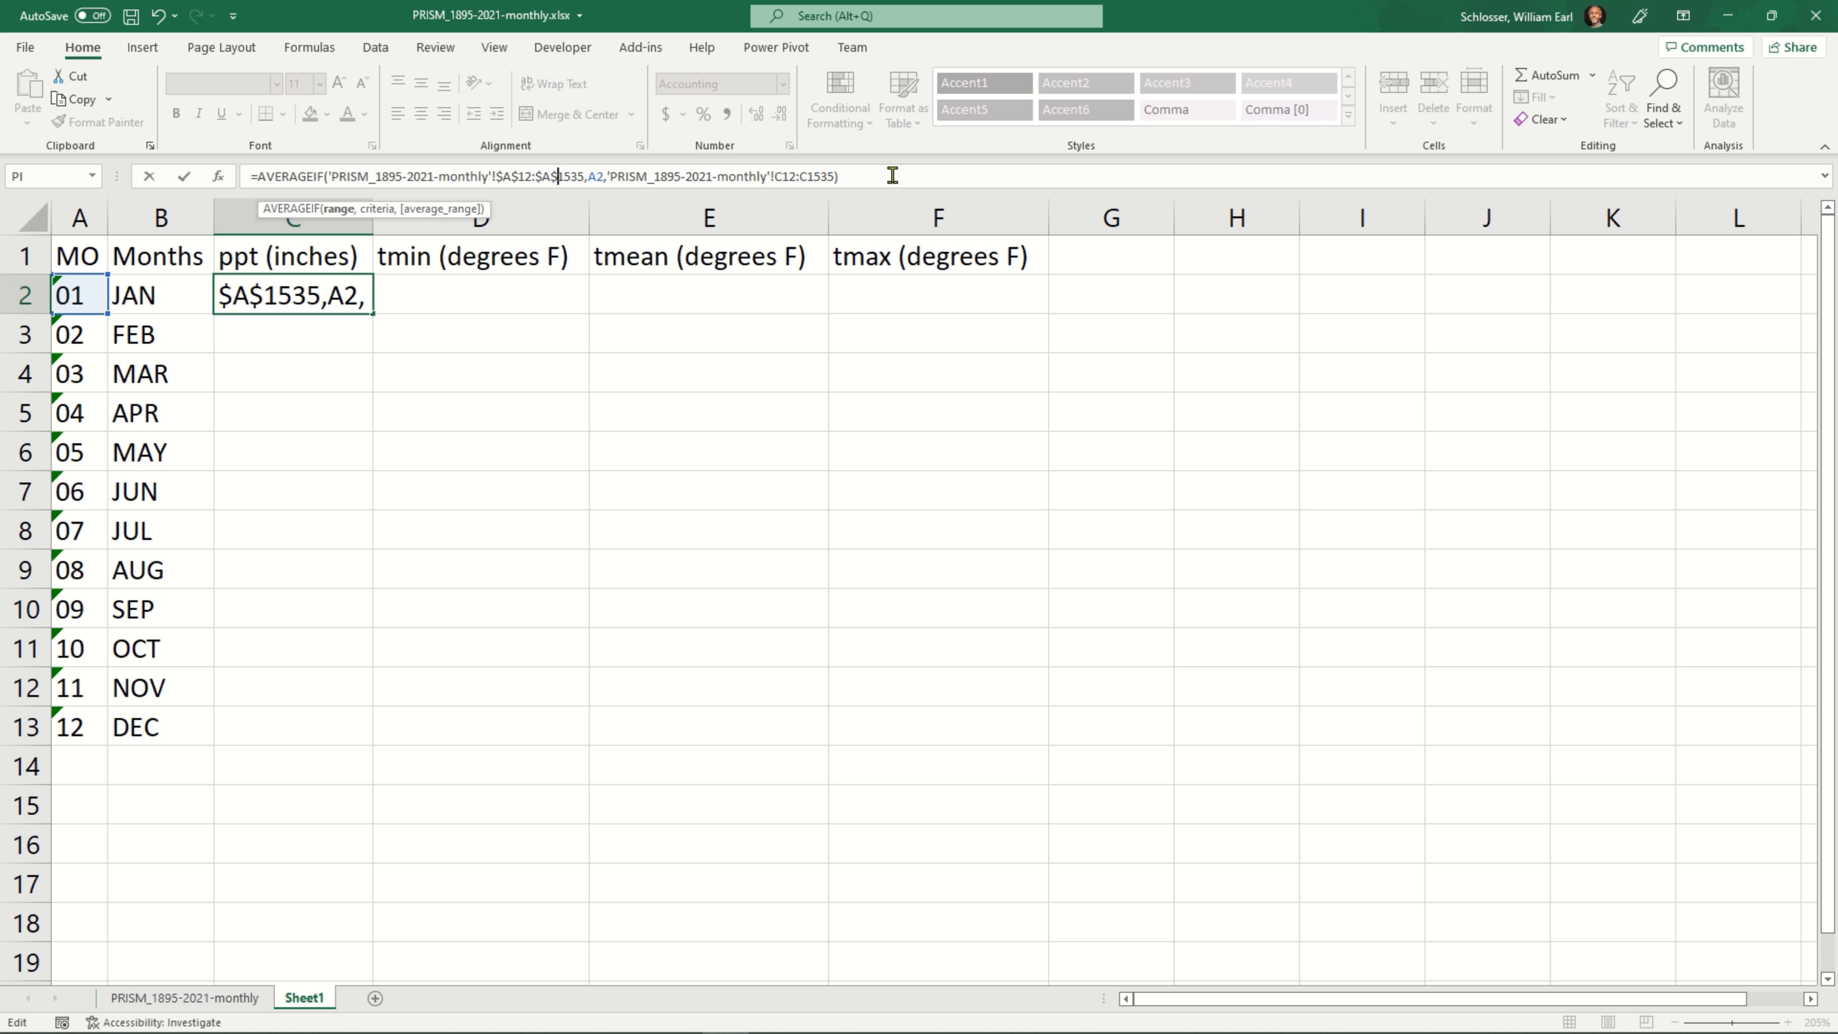
Keep the A2 criteria relative, make the average range absolute as $C$12:$C$1535, and commit the C2 formula
key("Right")
key("Right")
key("Right")
key("Right")
key("shift+Right")
key("shift+Right")
key("Right")
key("Right")
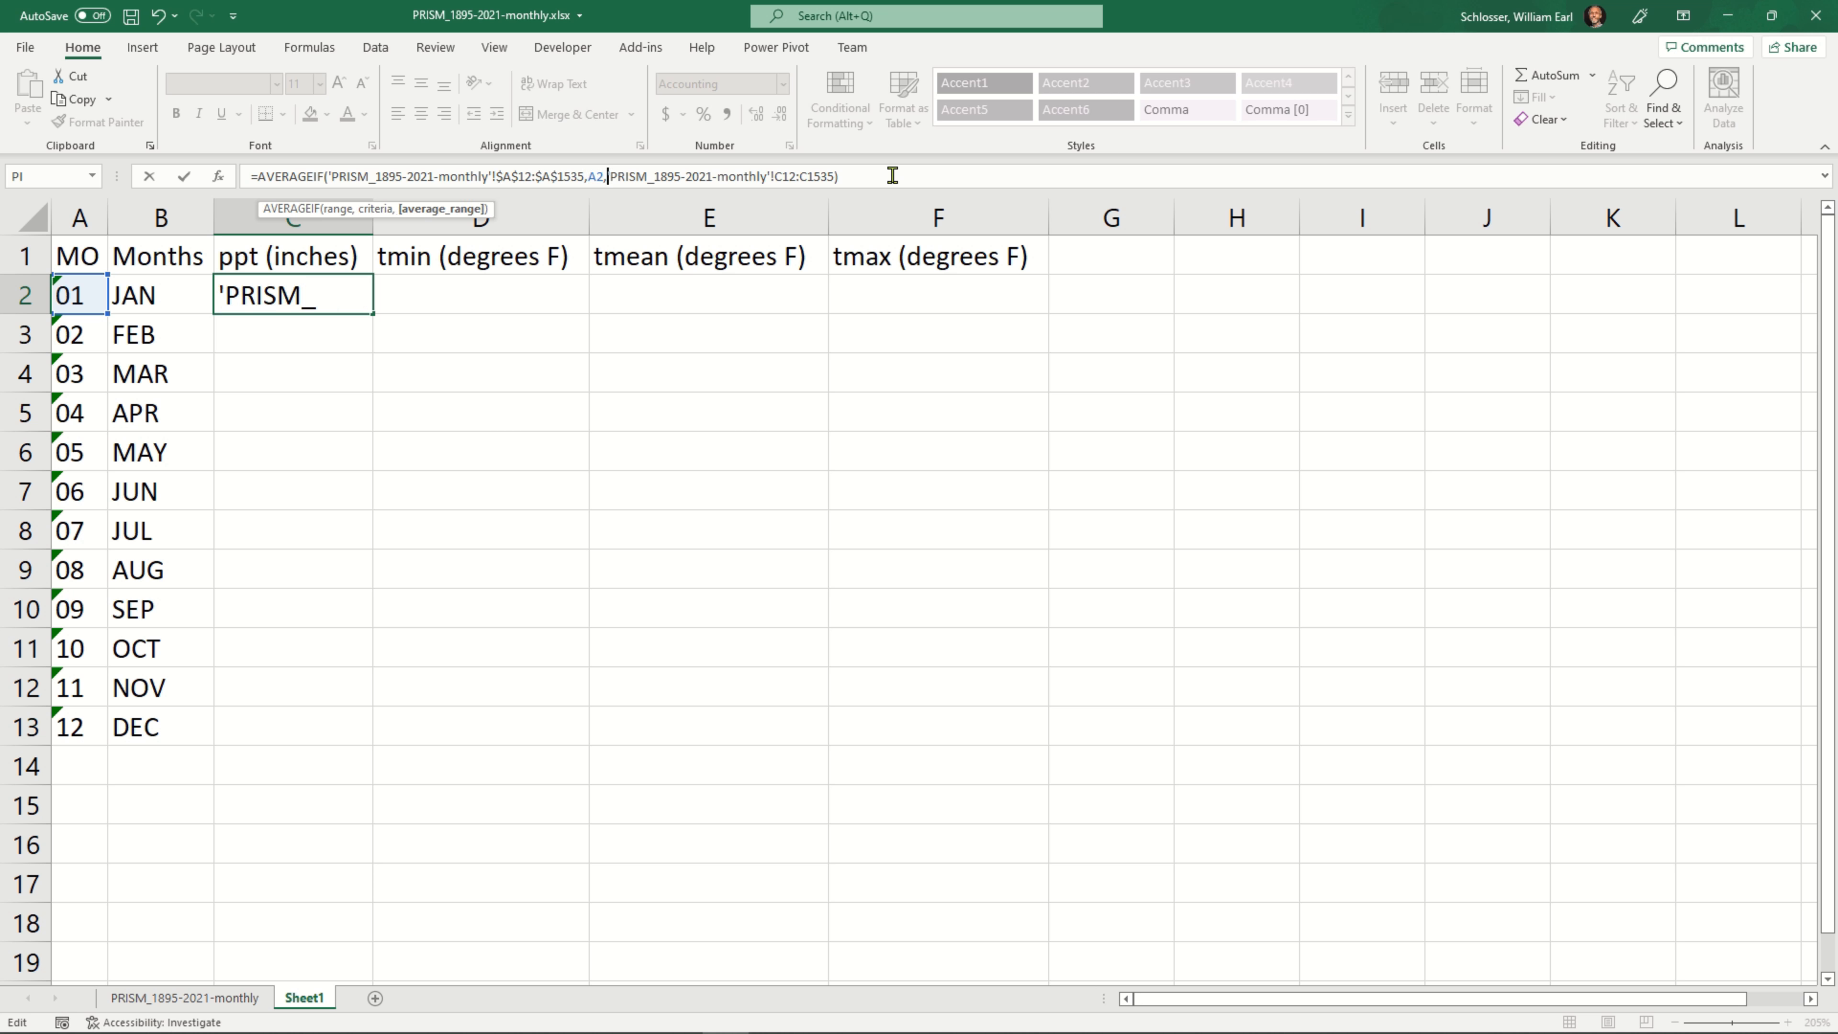
key("Right")
key("Right")
key("Right")
key("Right")
key("Right")
key("Right")
key("Right")
key("Right")
key("Right")
key("Right")
key("Right")
key("Right")
key("Right")
key("Right")
key("Right")
key("Right")
key("Right")
key("Right")
key("Right")
key("Right")
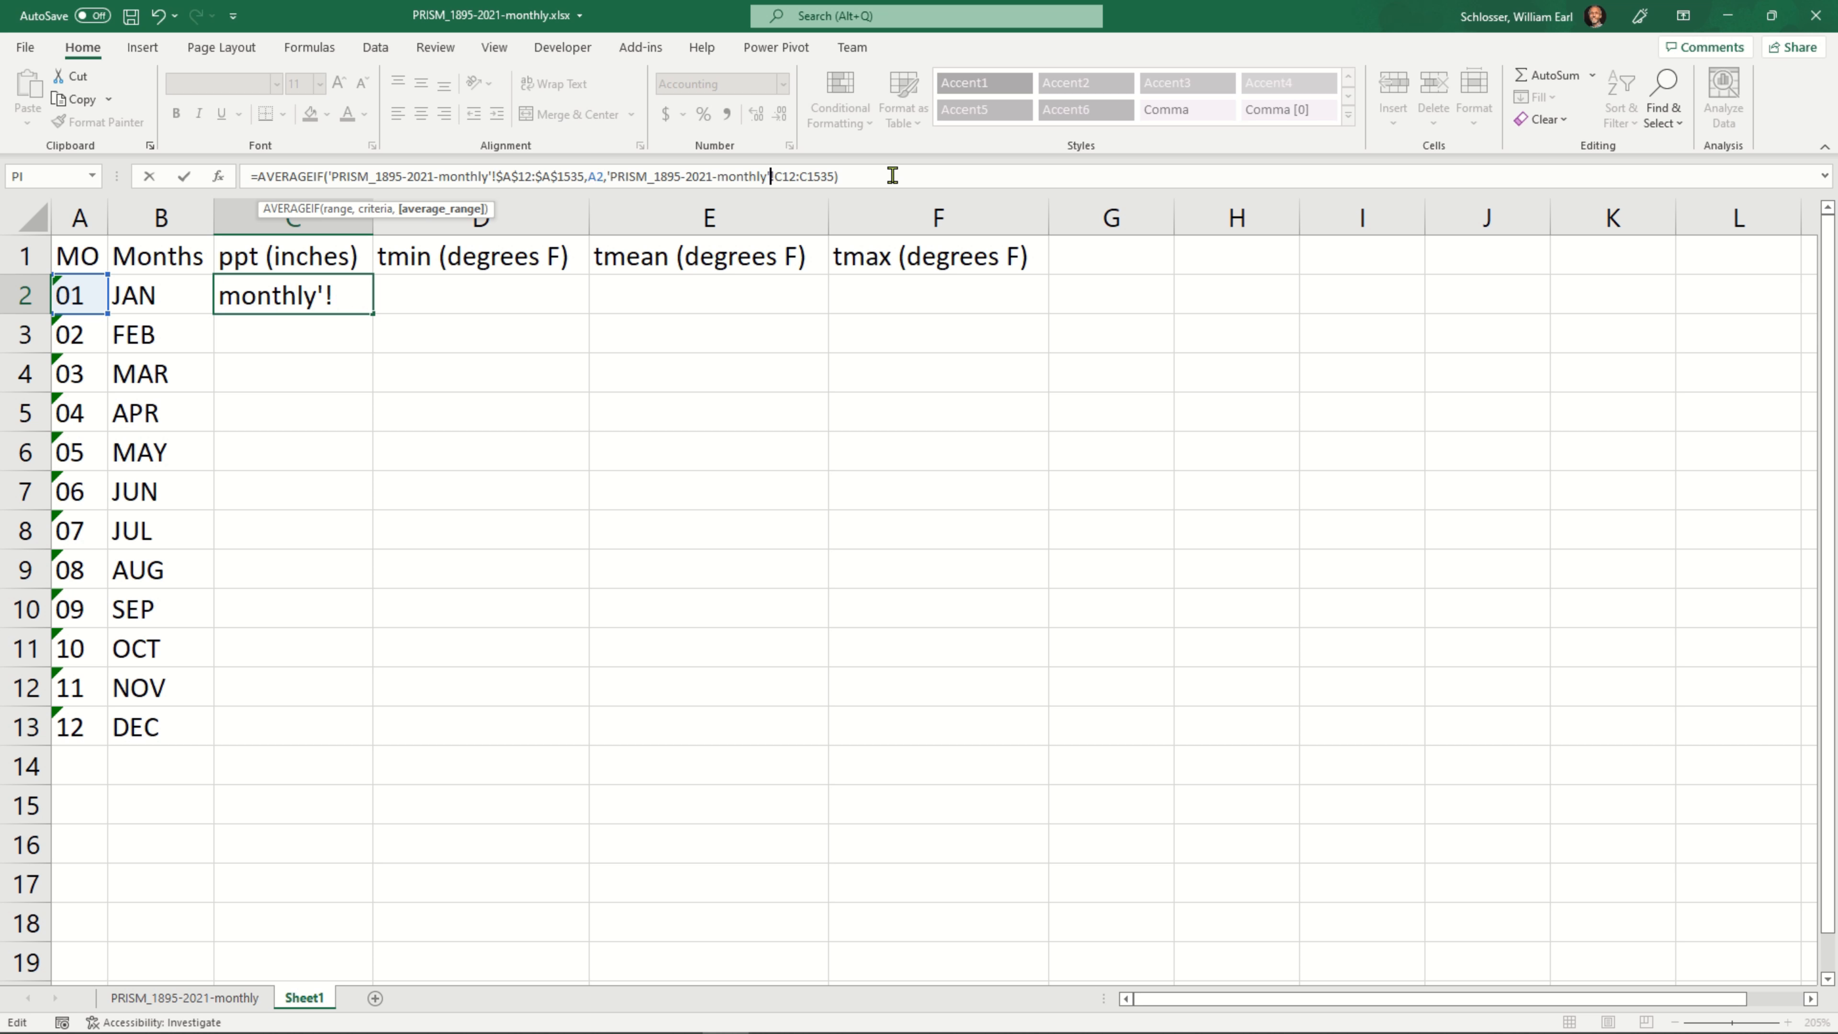
key("Right")
type("$")
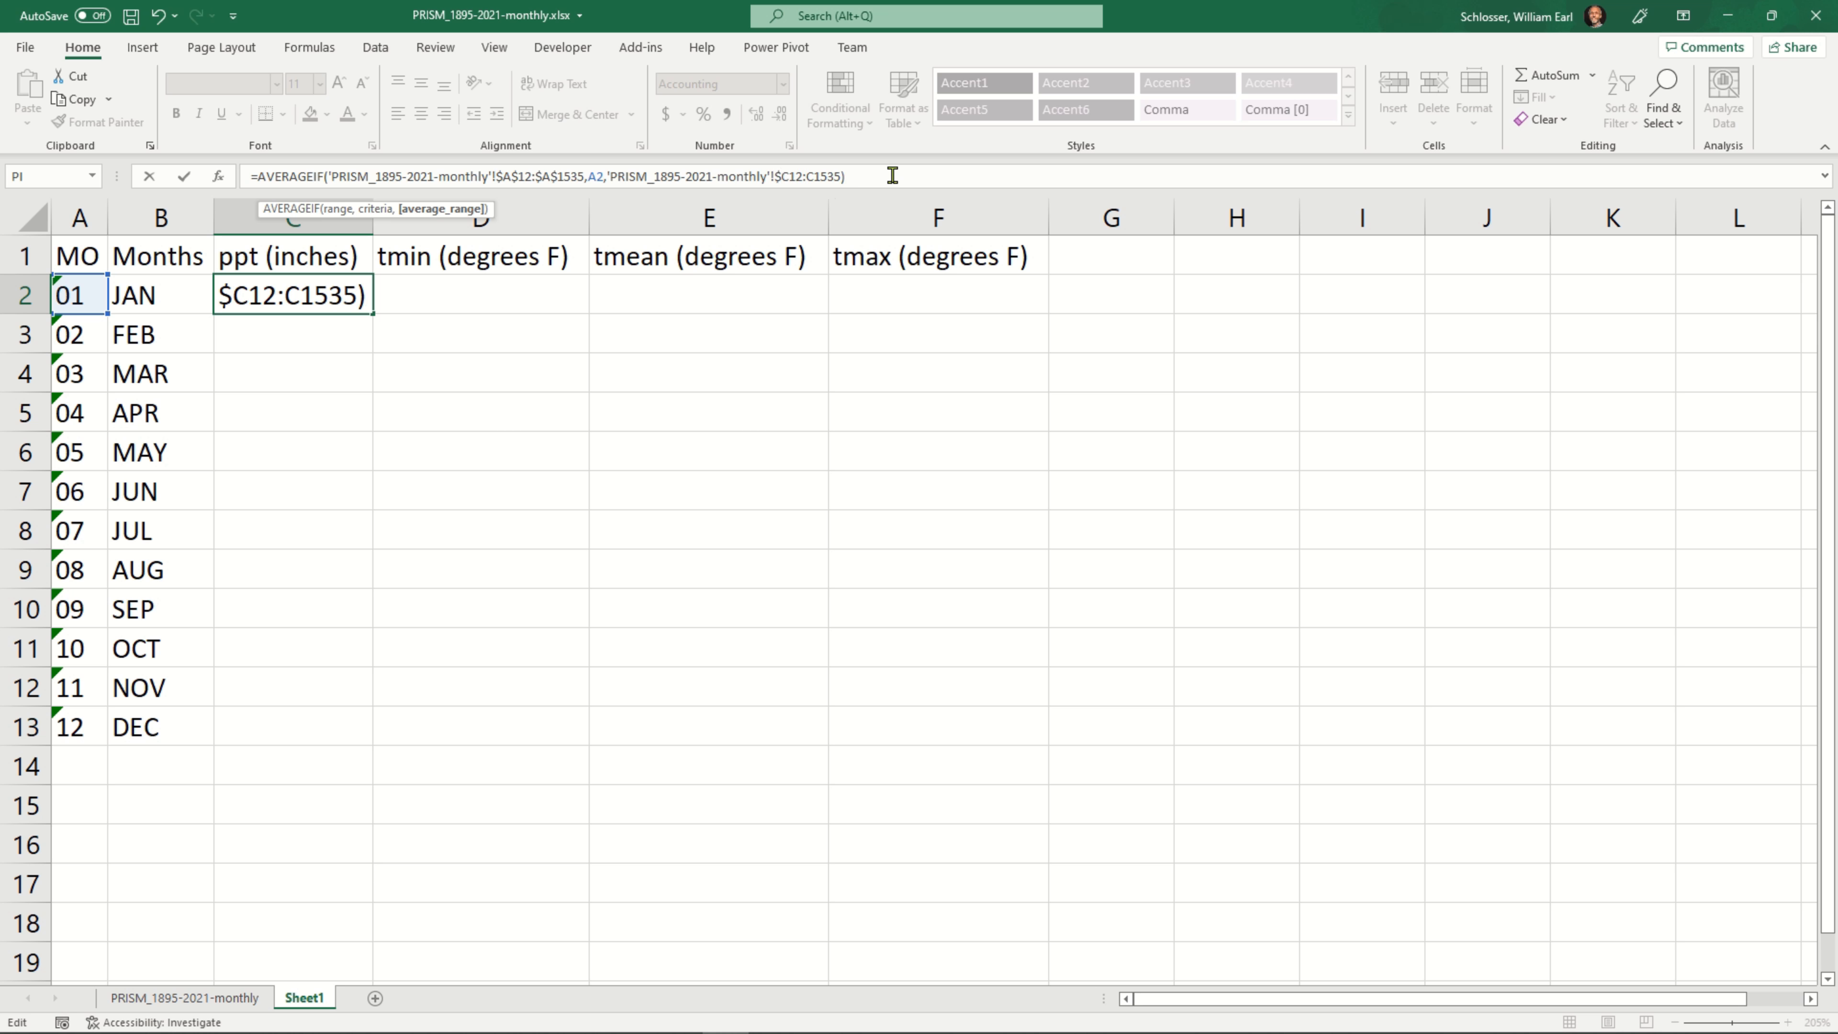
key("Right")
type("$")
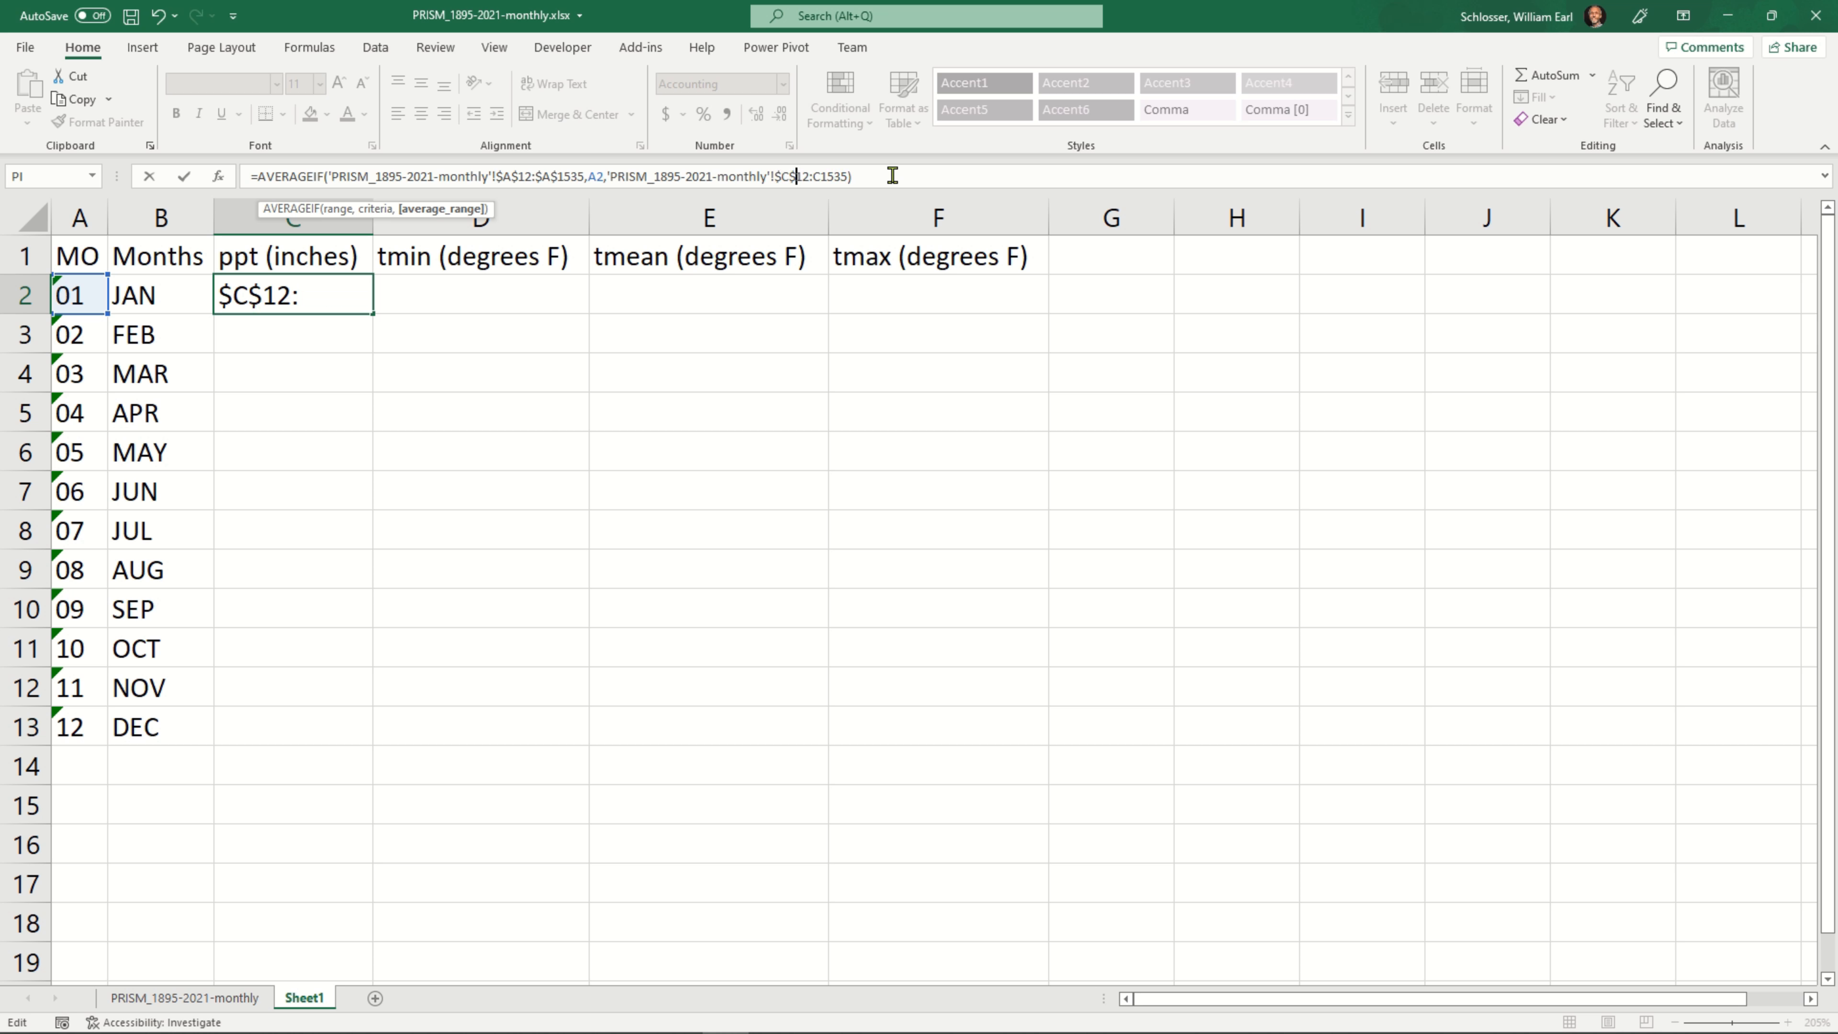
key("Right")
key("Right")
type("$")
key("Right")
type("$")
key("Return")
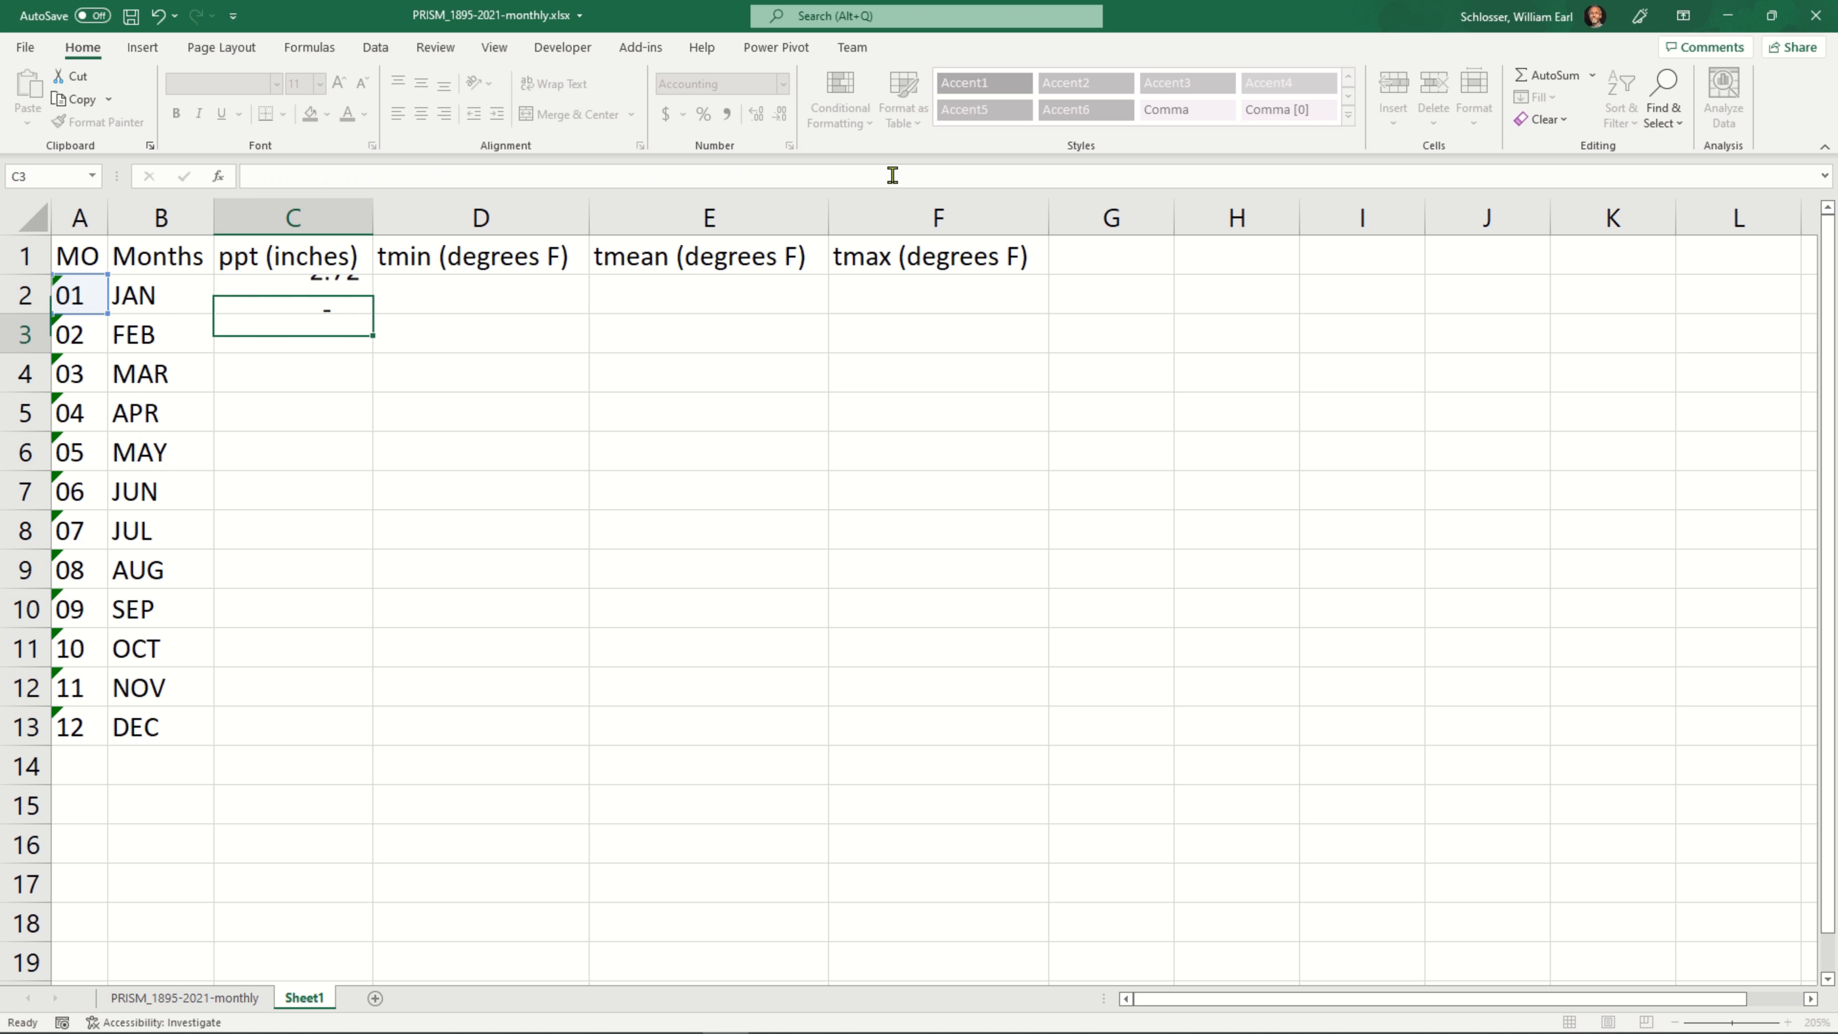
Fill the January precipitation formula from C2 down to December in C13
key("Up")
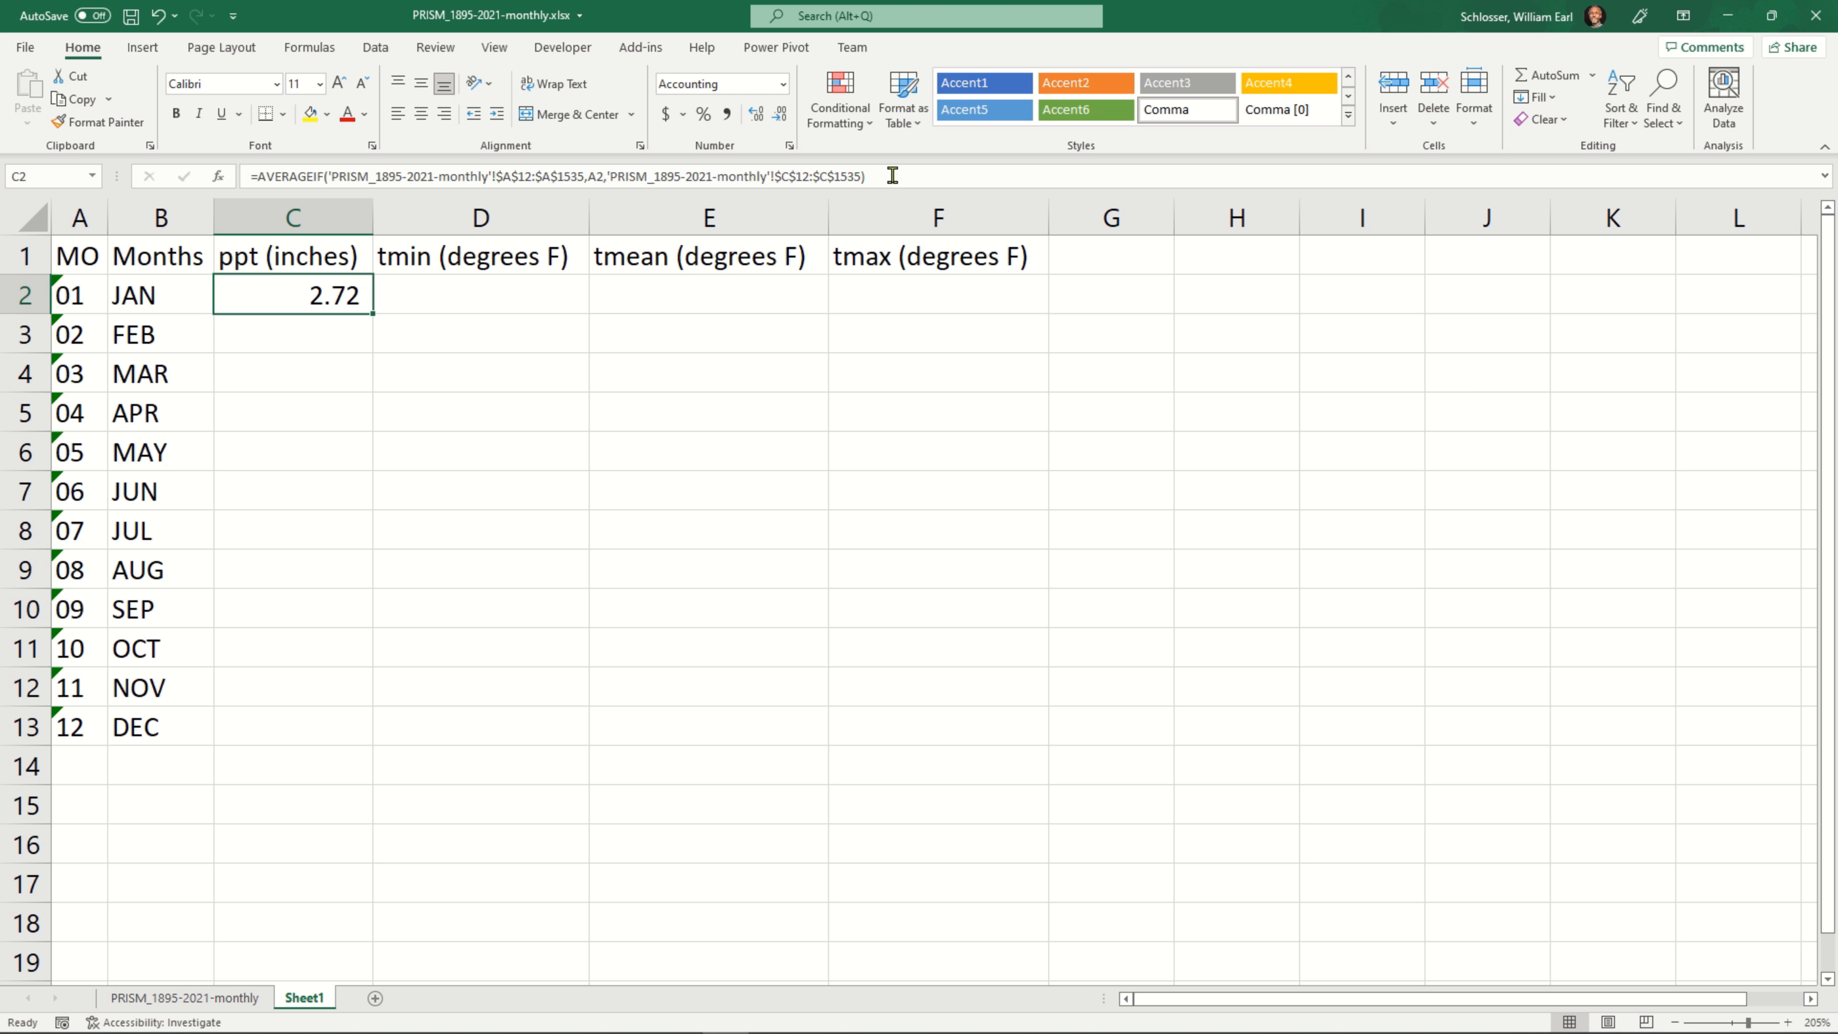
double_click(372, 313)
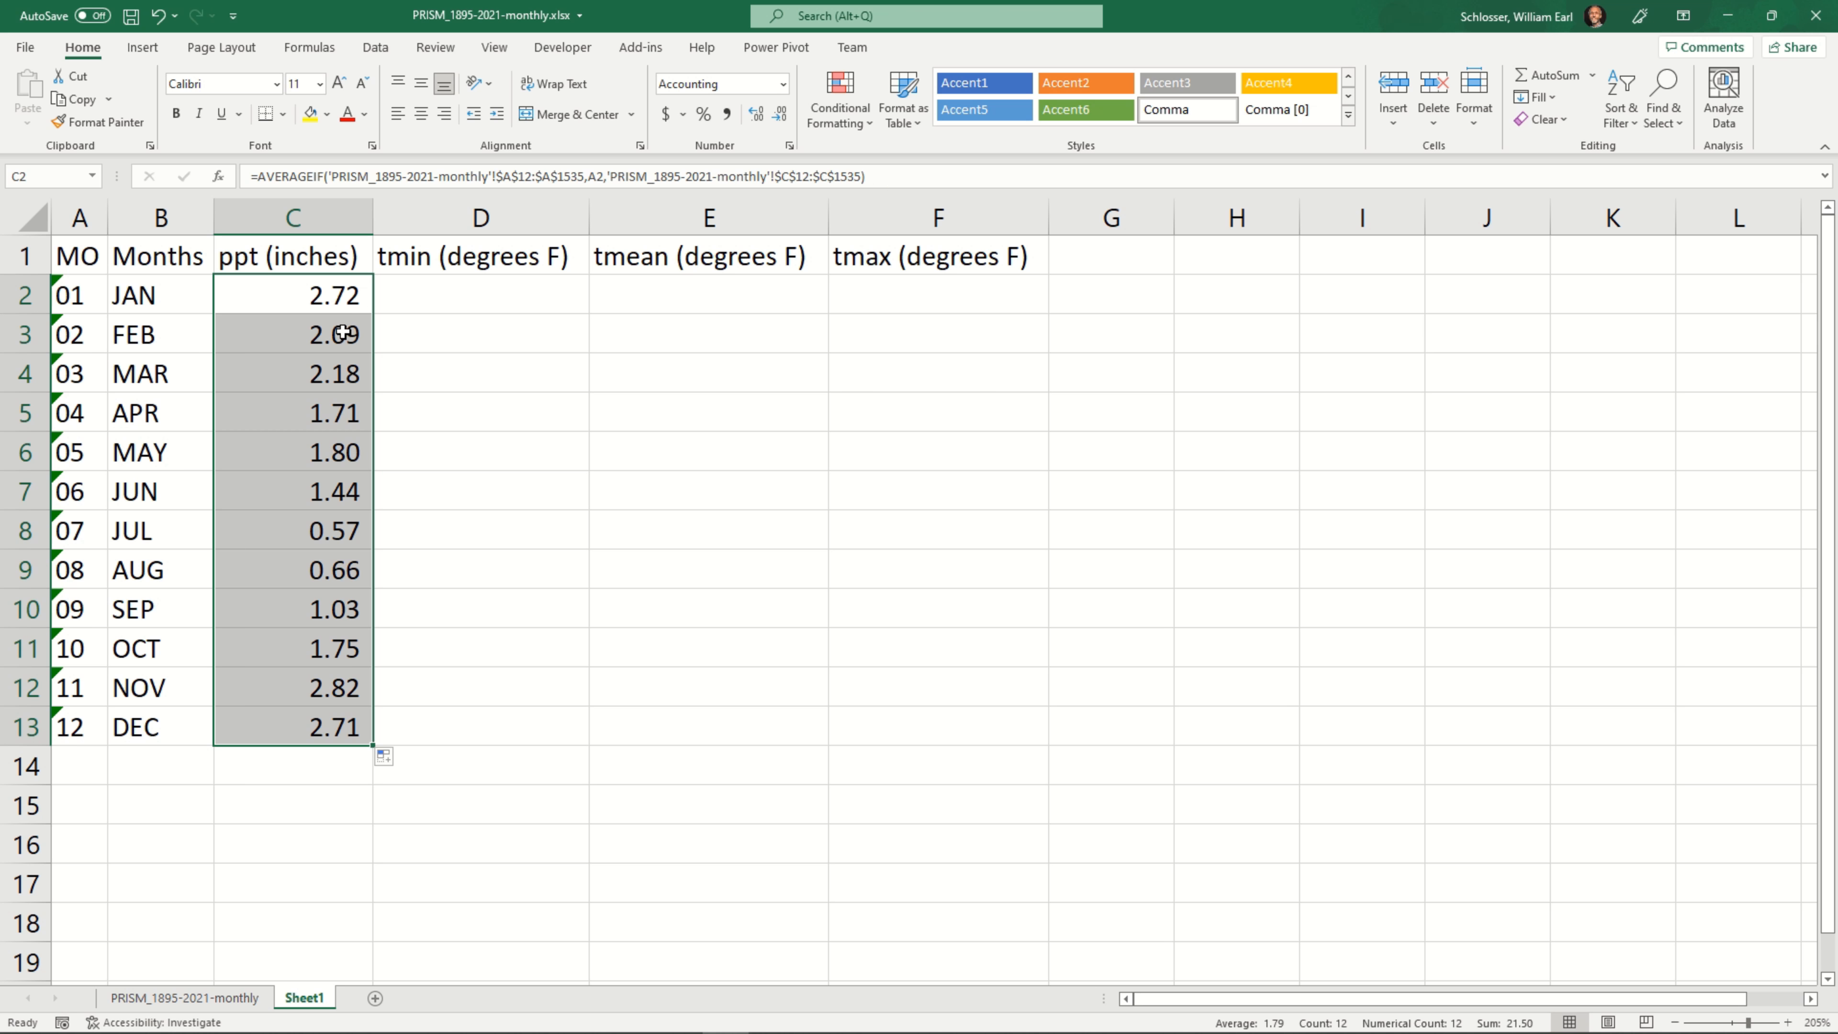
Total the monthly precipitation averages in cell C15 with =SUM(C2:C13)
left_click(316, 800)
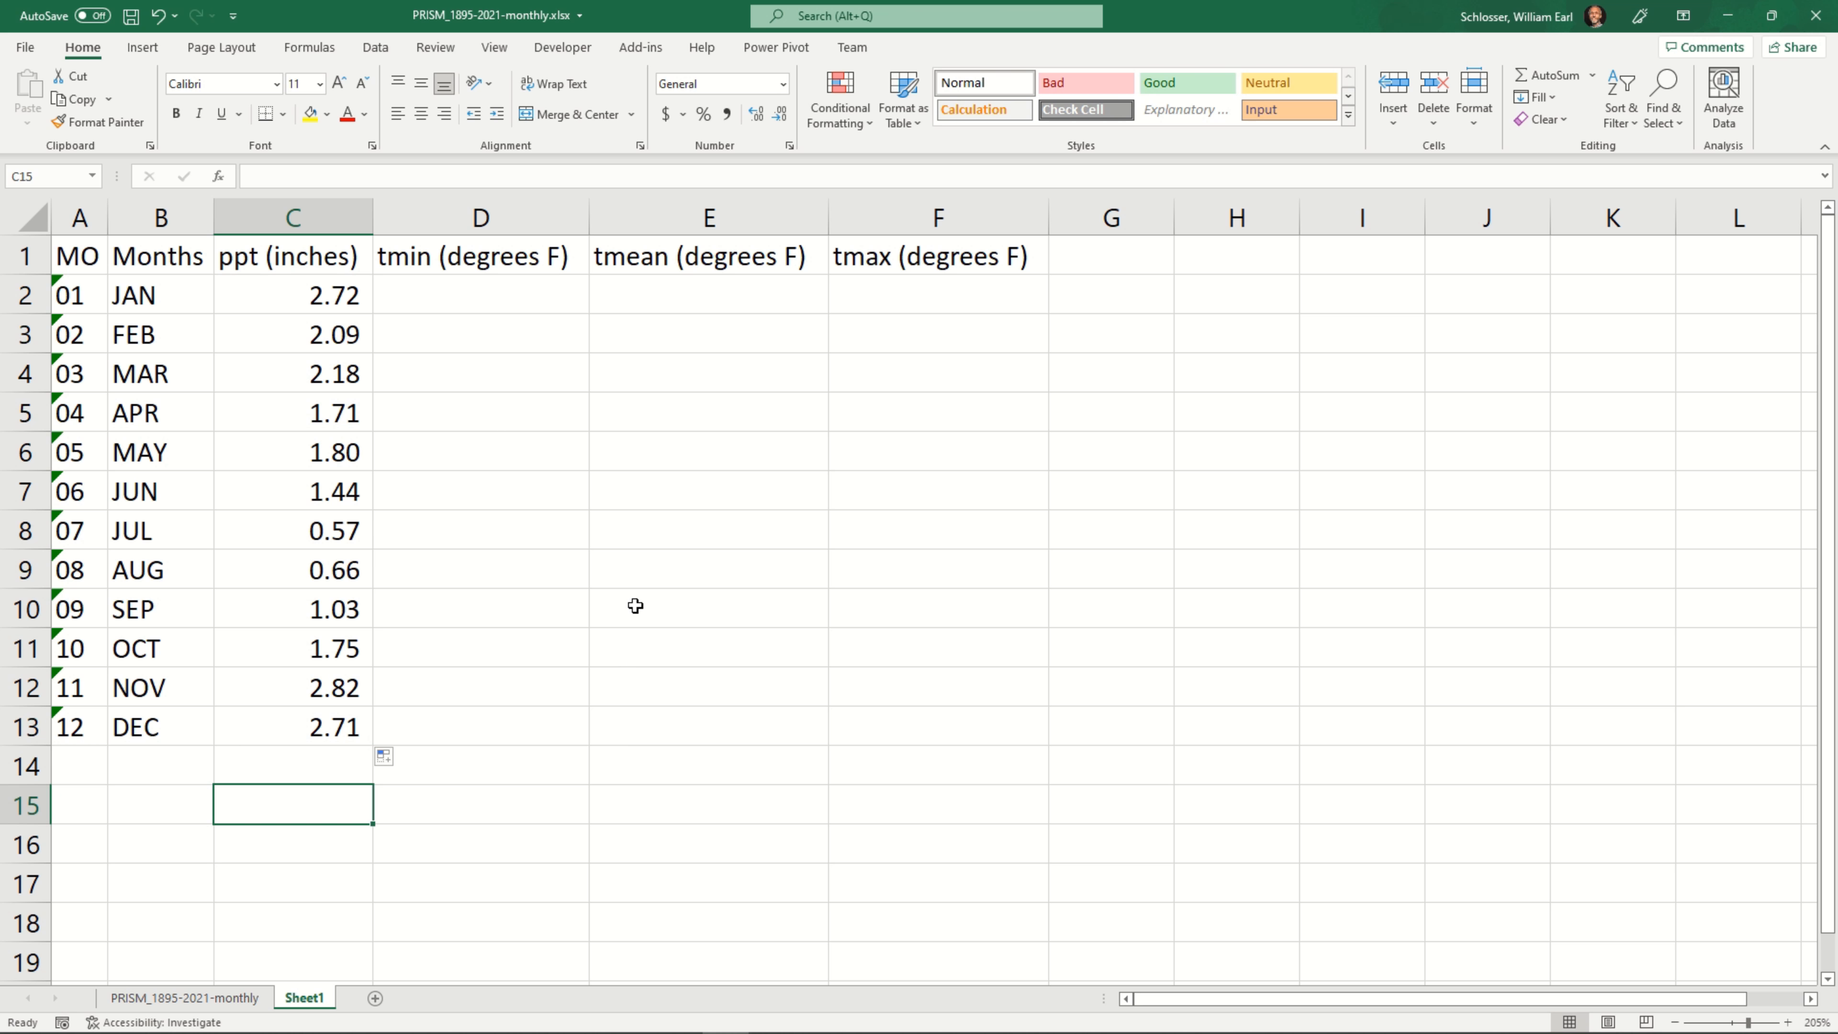
type("=SU")
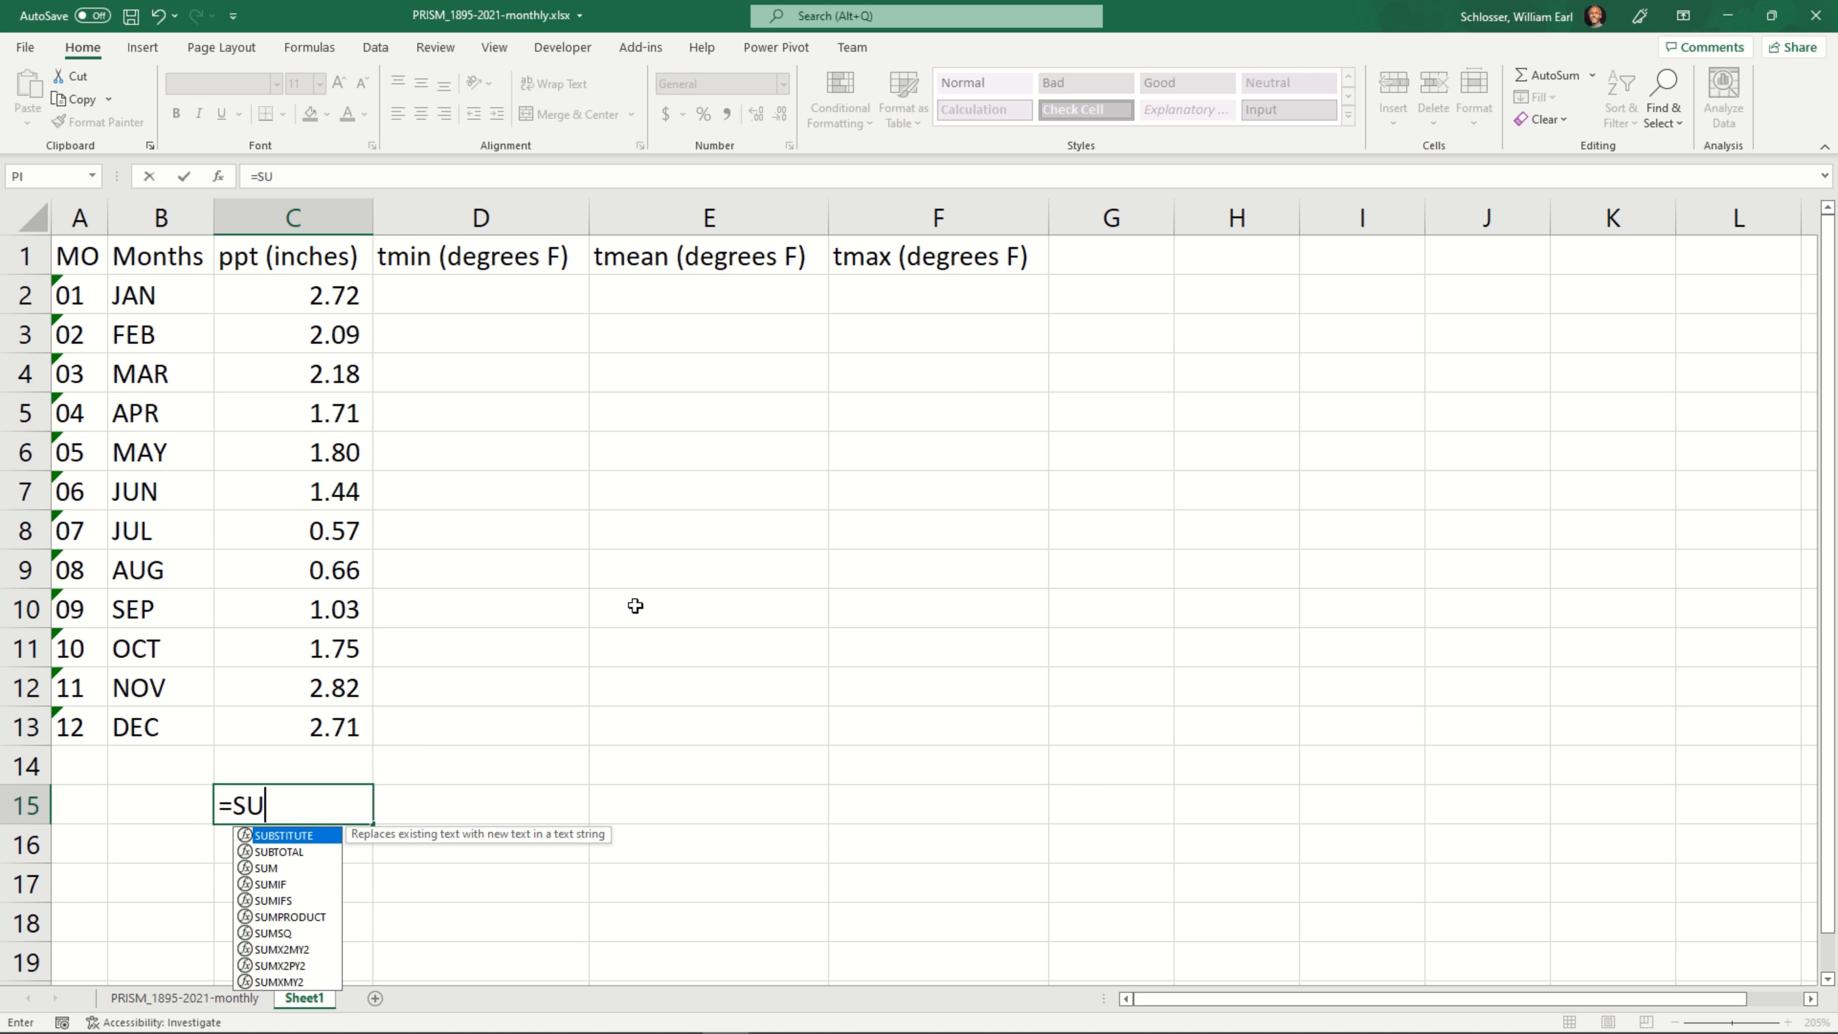
type("M(")
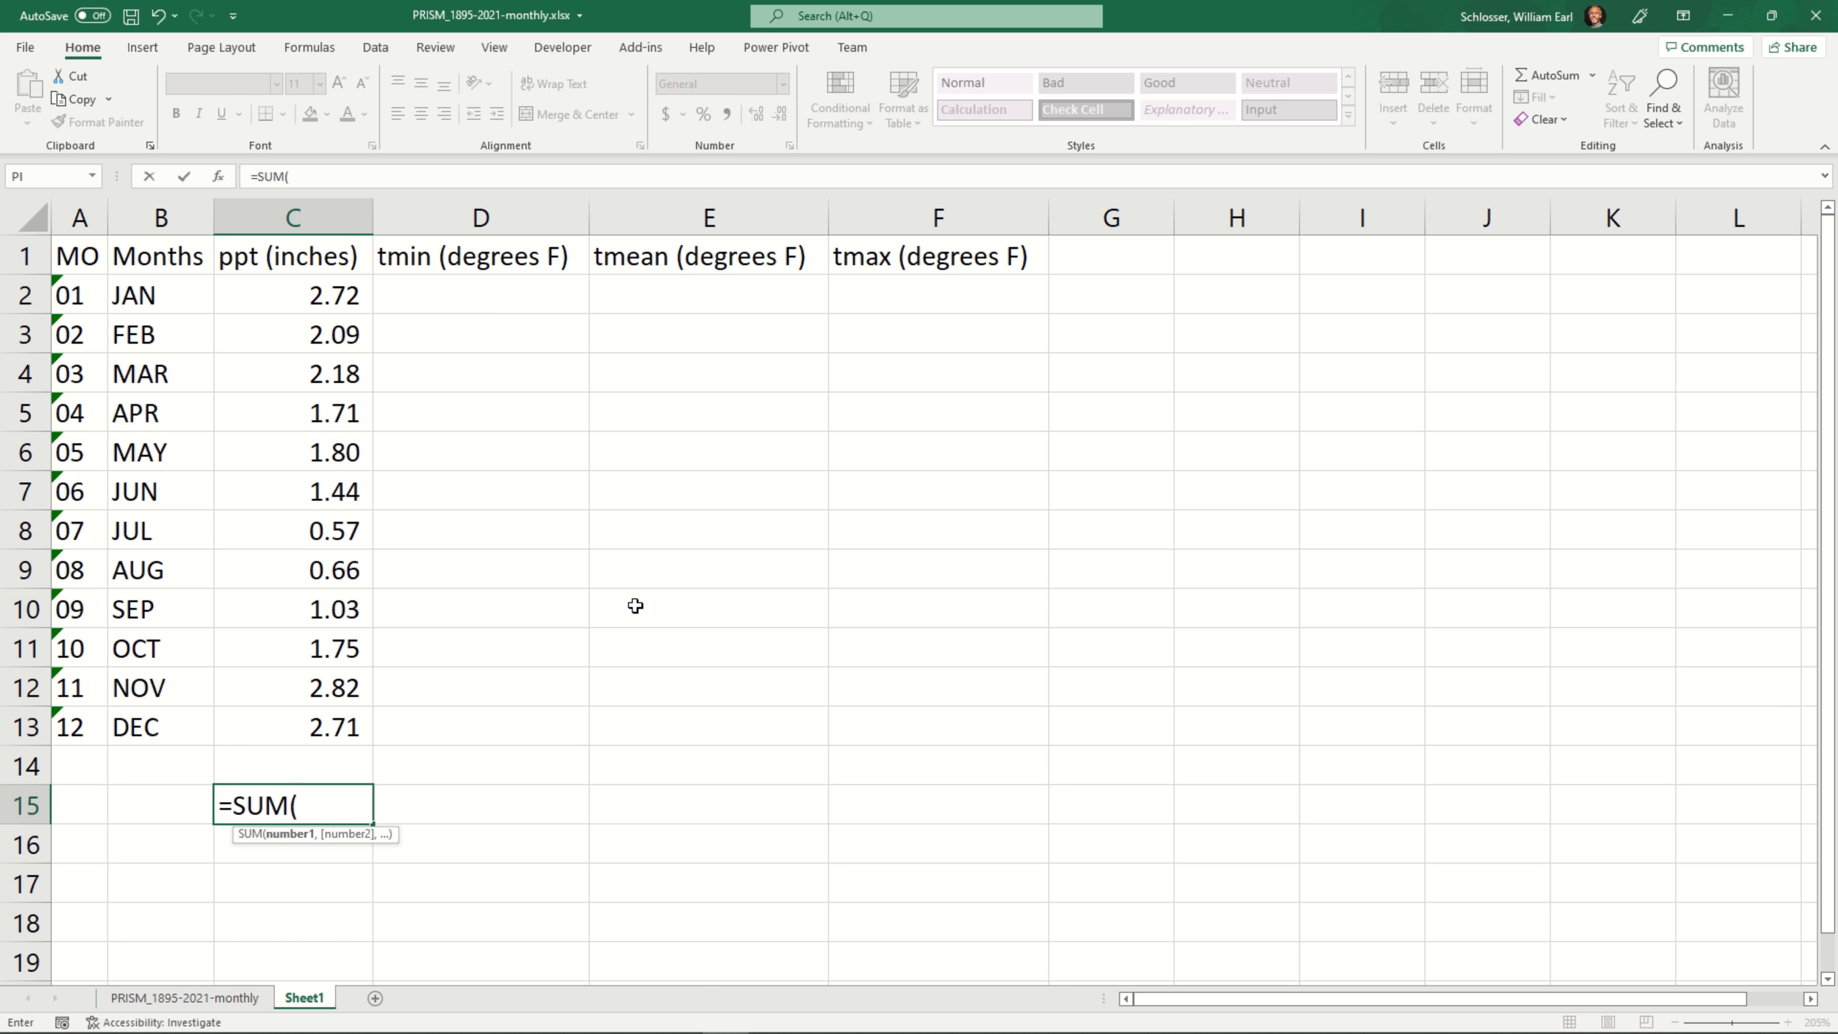
type("C2")
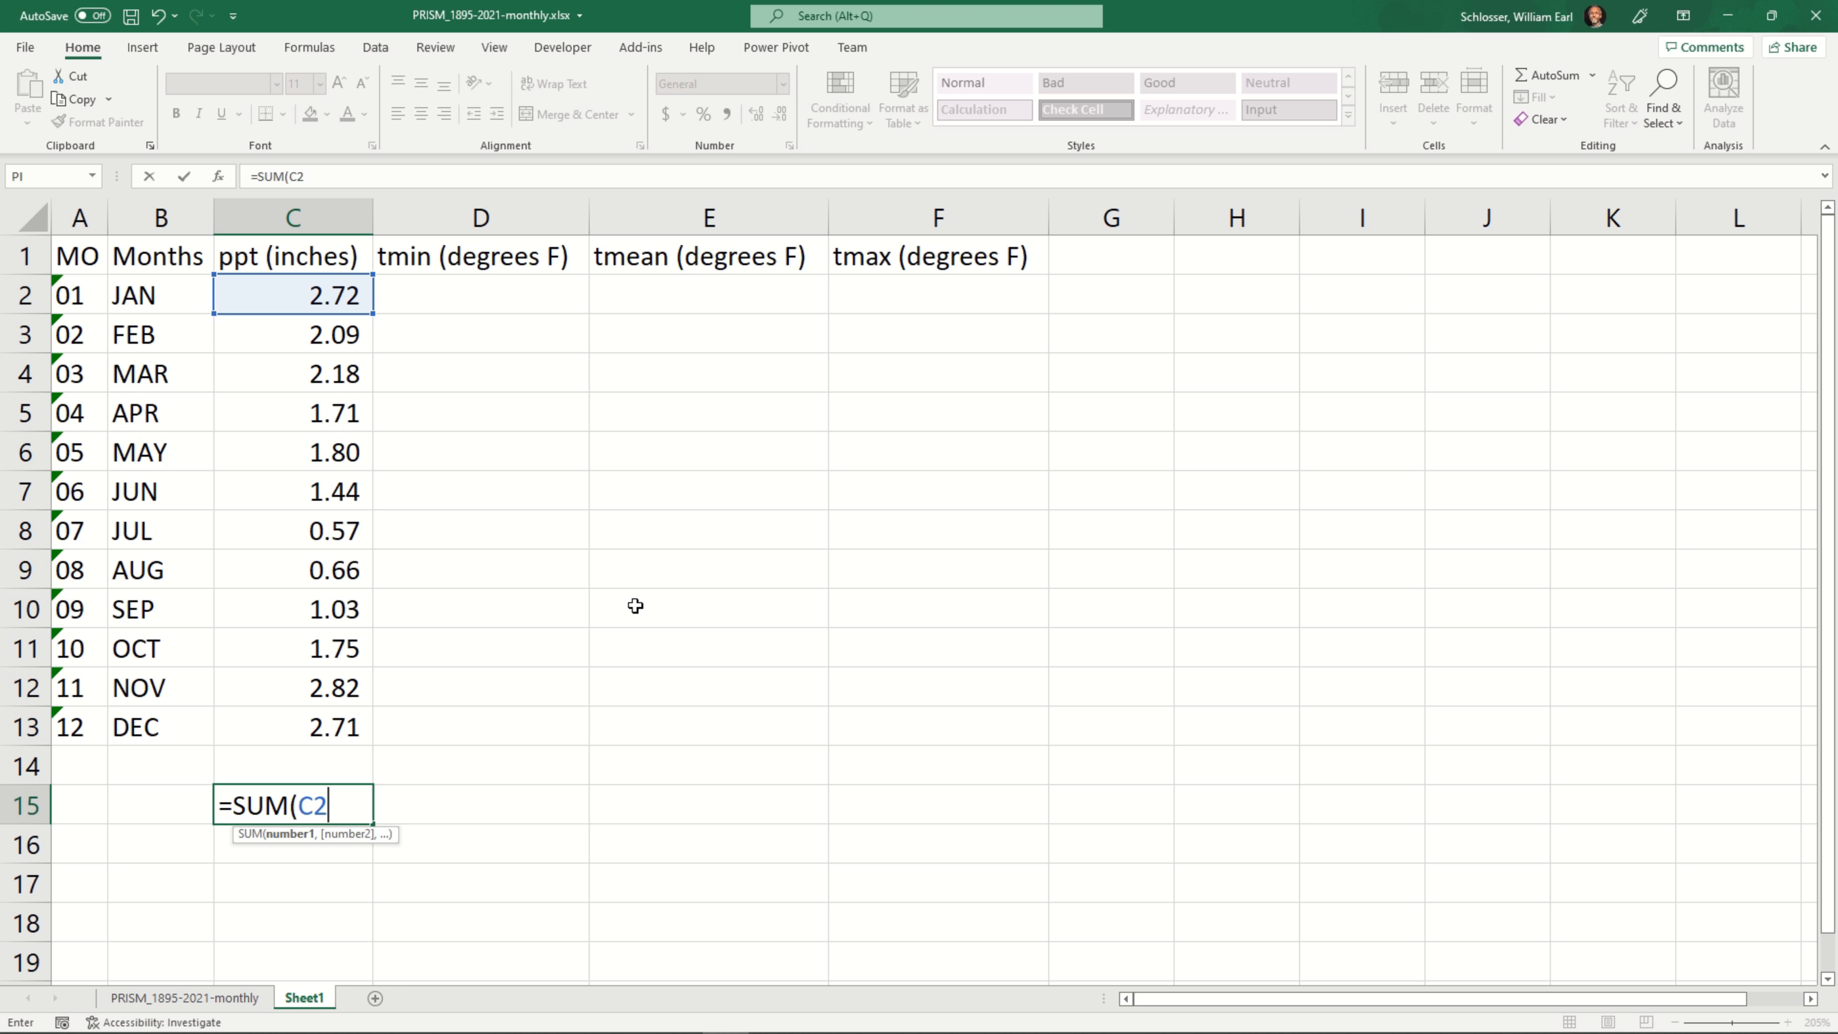
type(":C13")
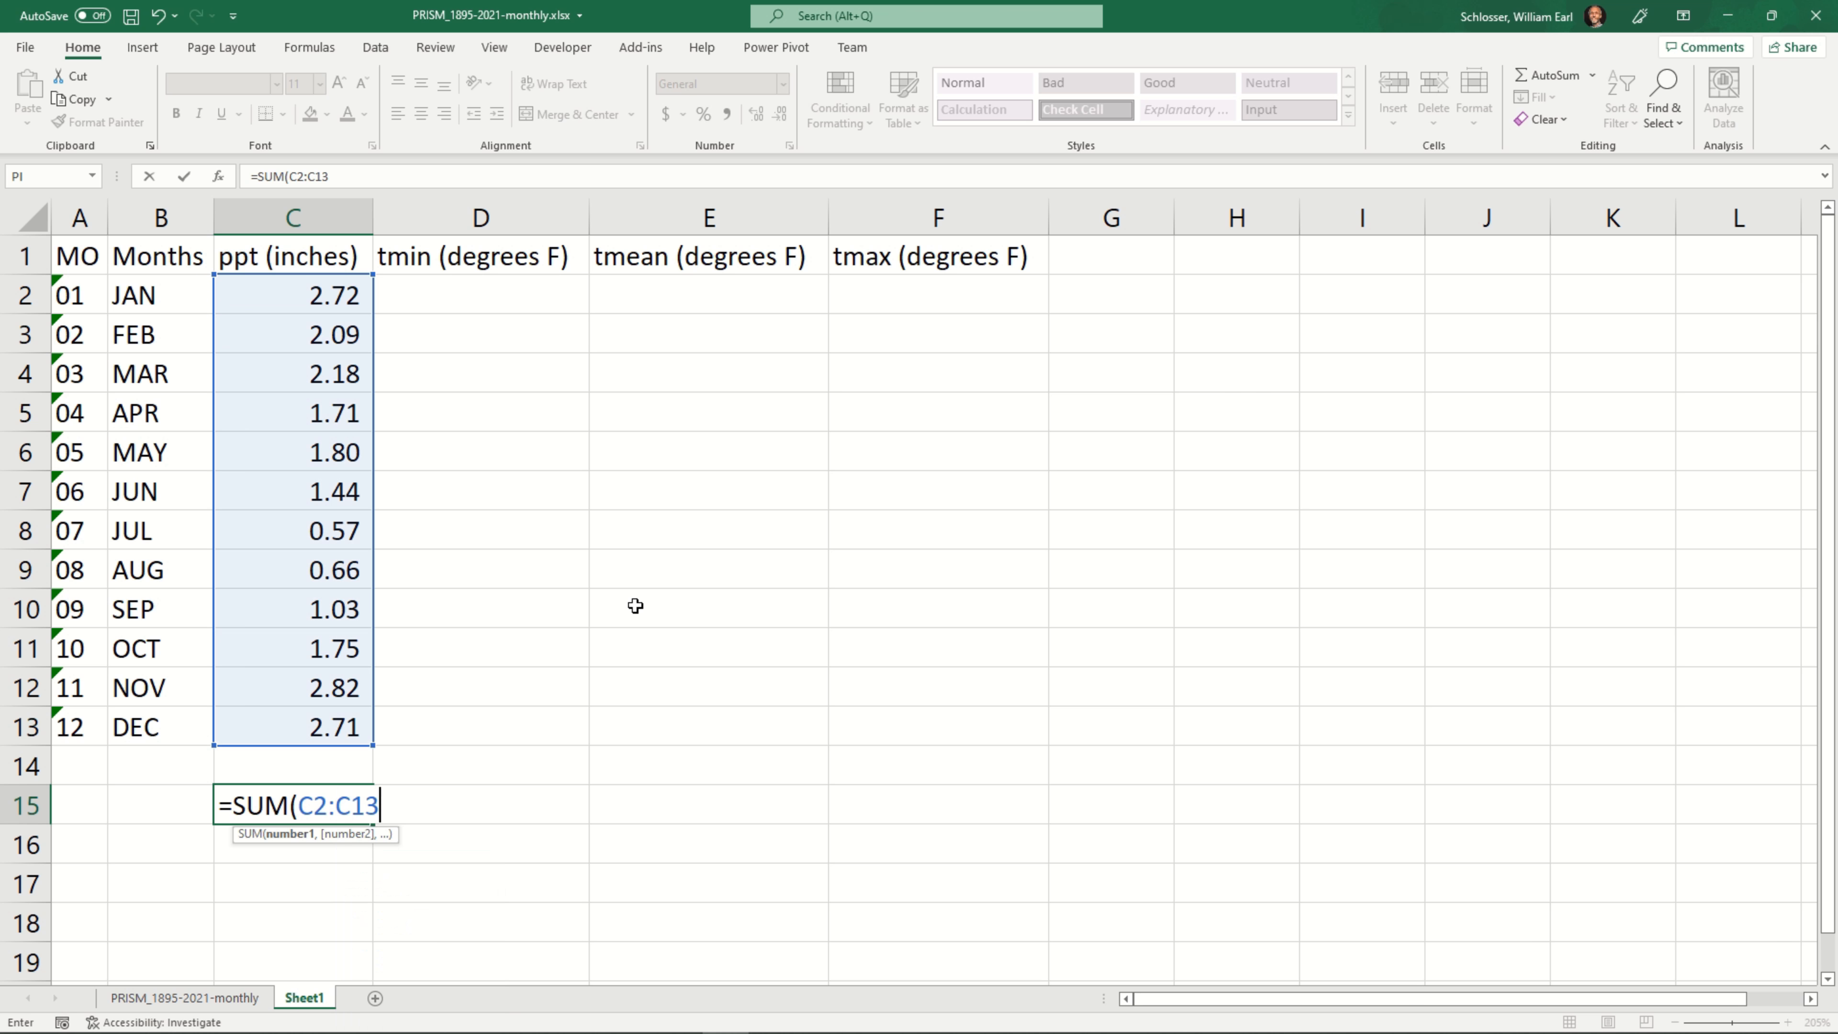
type(")")
key("Return")
key("Up")
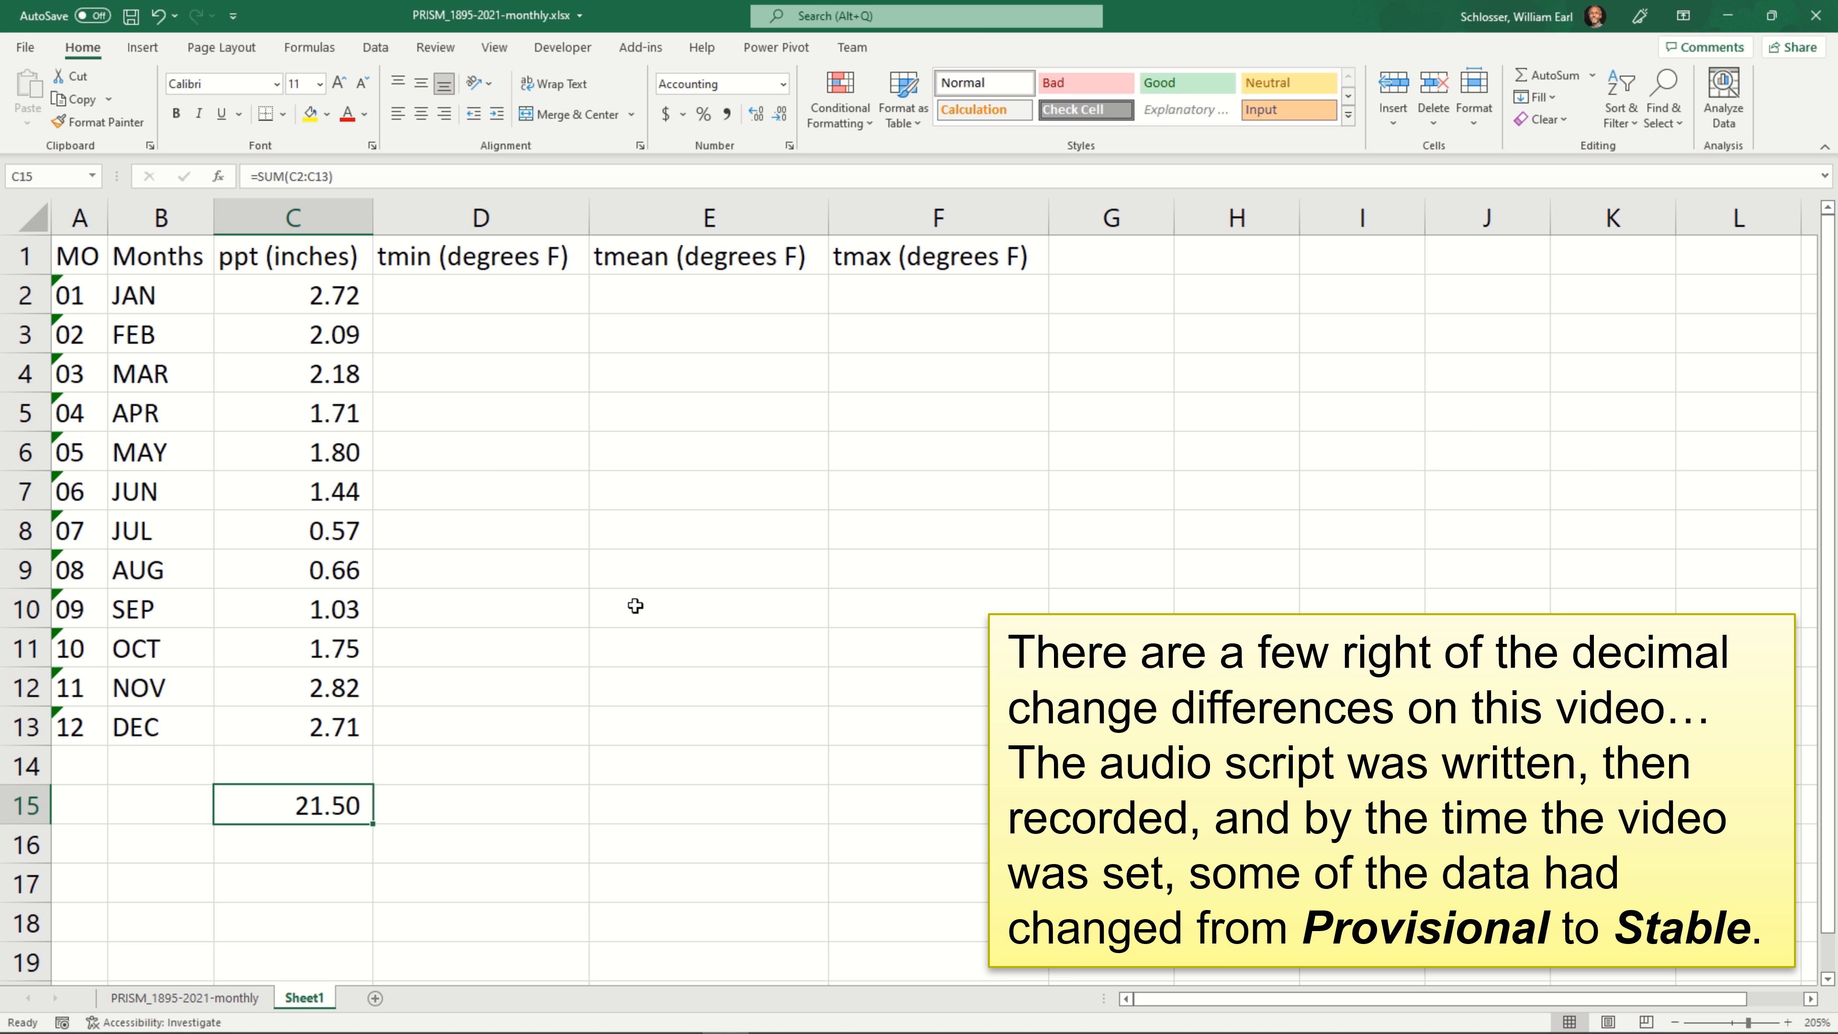
Copy the AVERAGEIF formula text from C2 unchanged into the January tmin cell D2
key("ctrl+Up")
key("ctrl+Up")
key("Down")
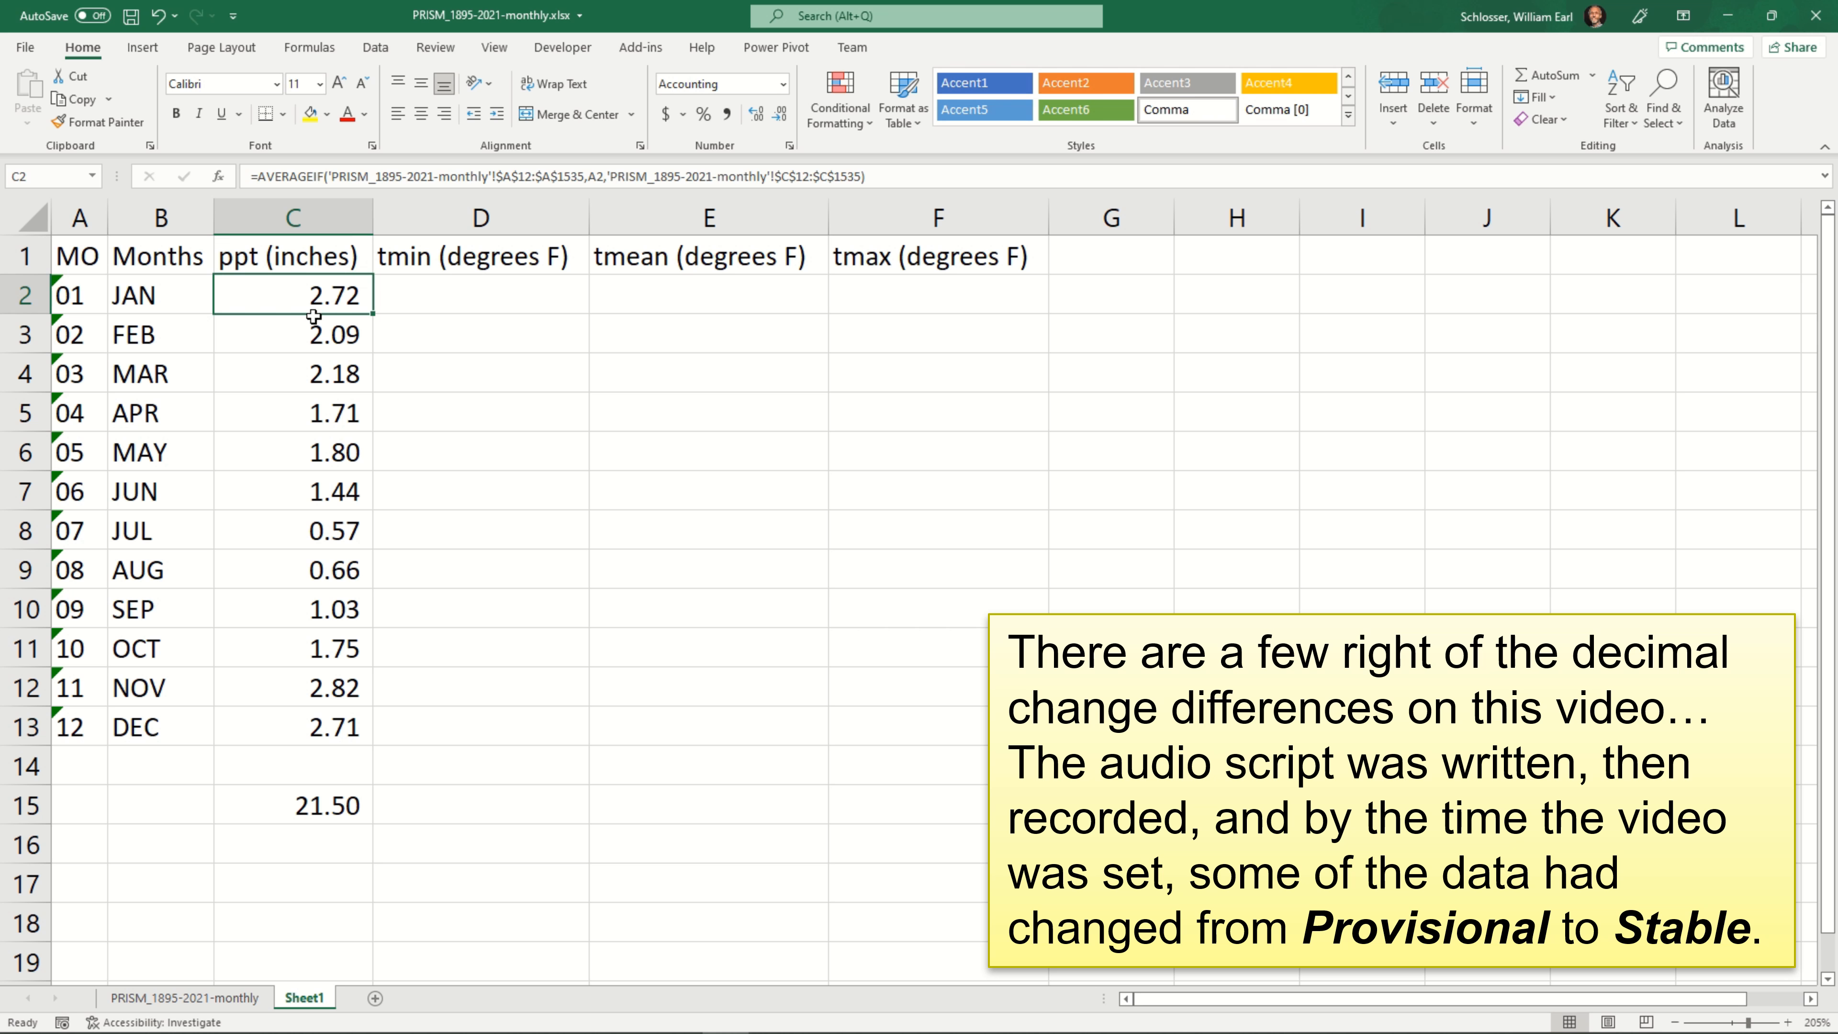
left_click(922, 170)
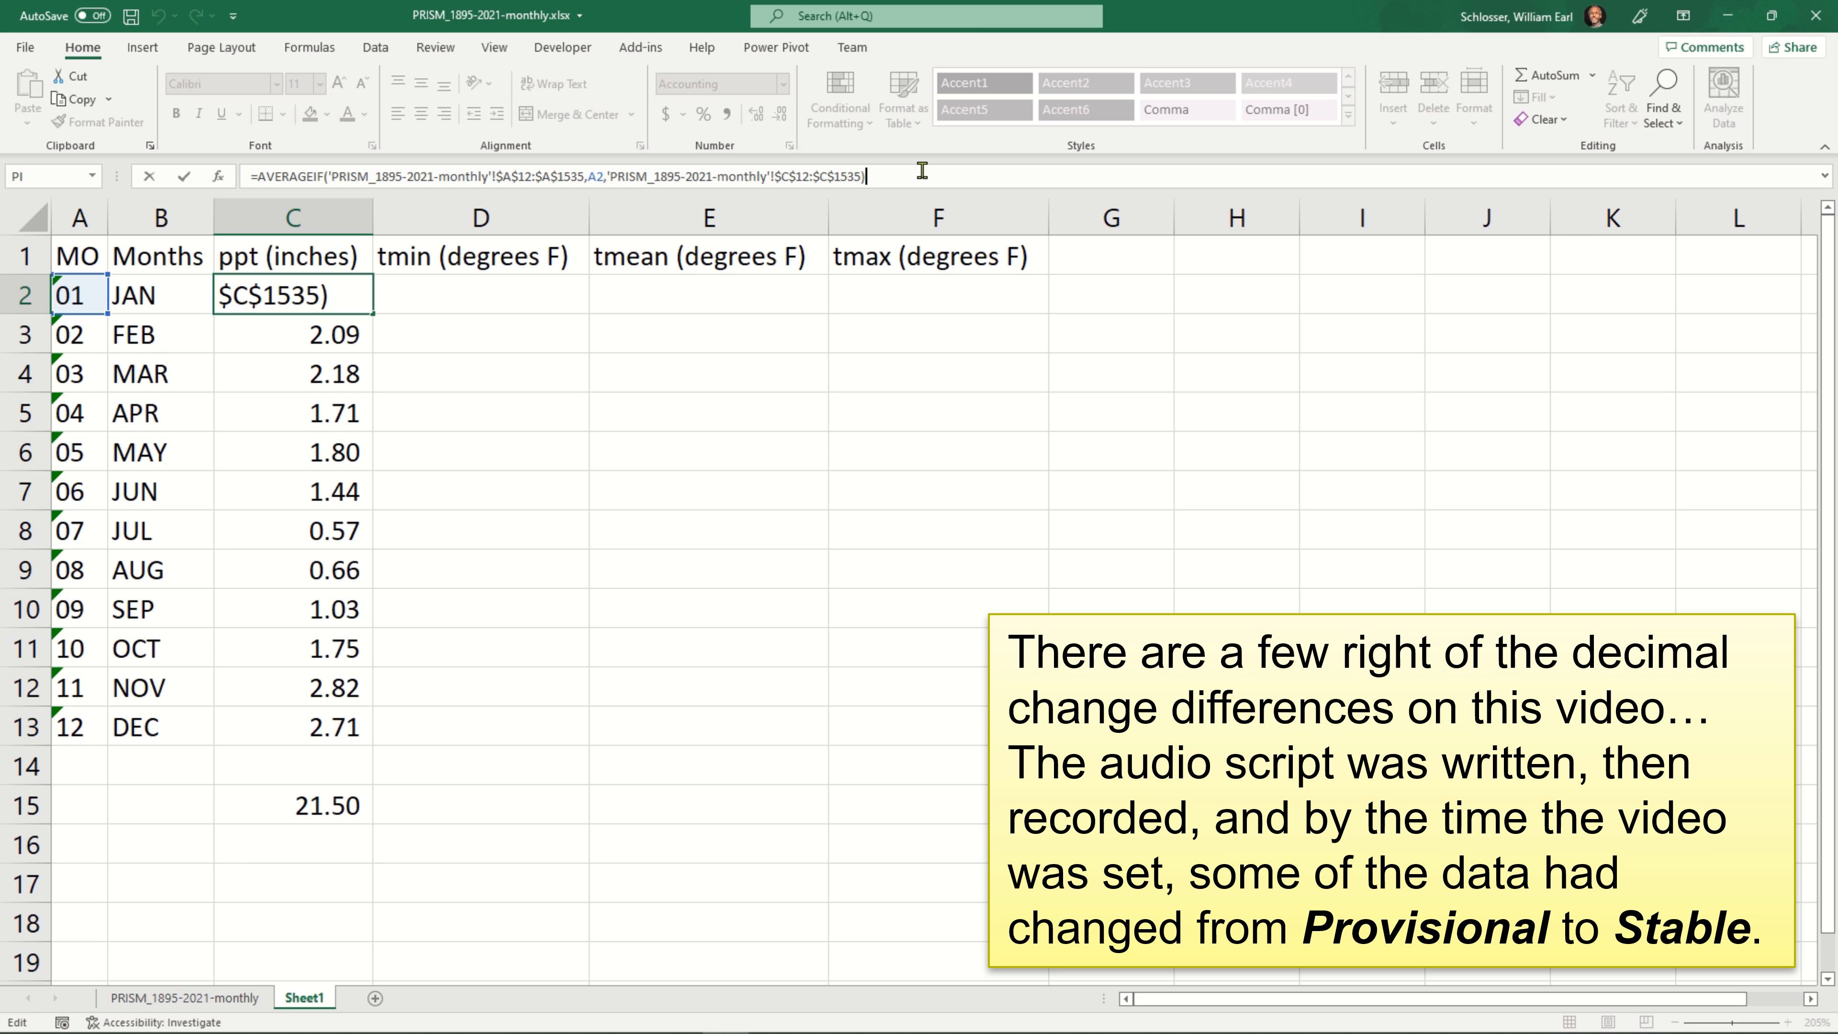
triple_click(922, 170)
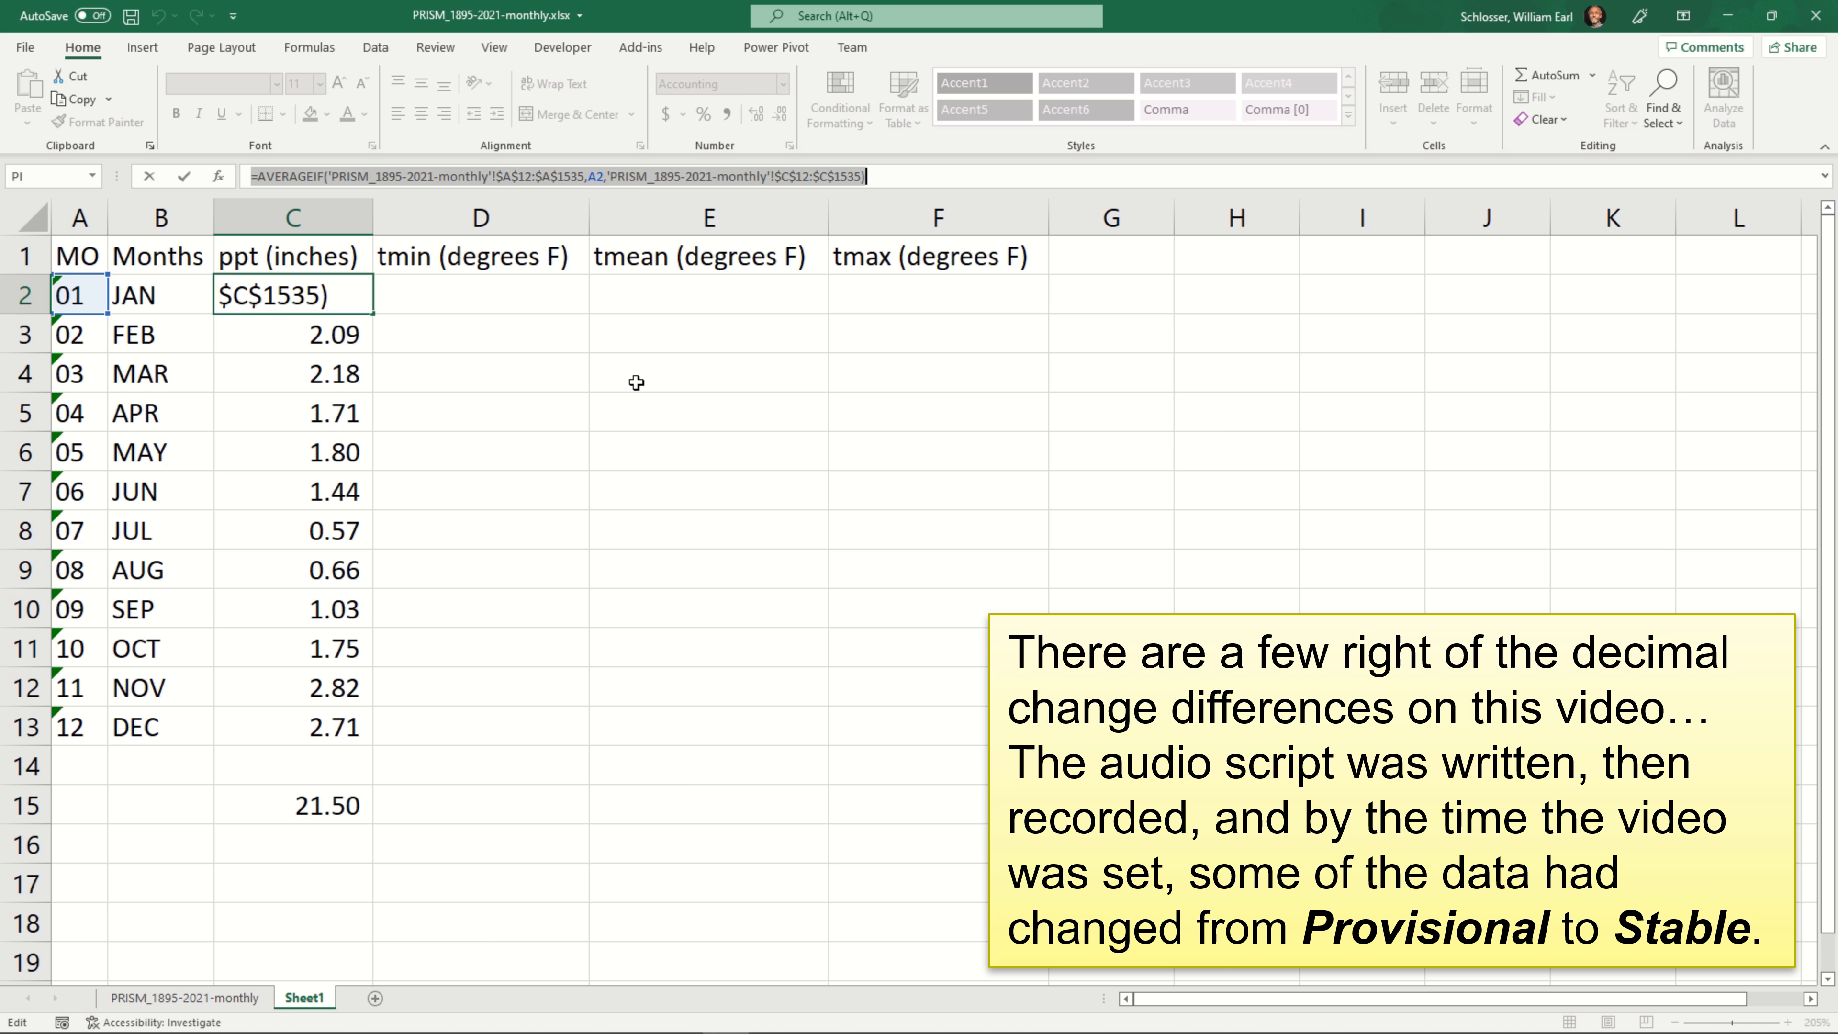
key("ctrl+c")
key("Return")
key("Up")
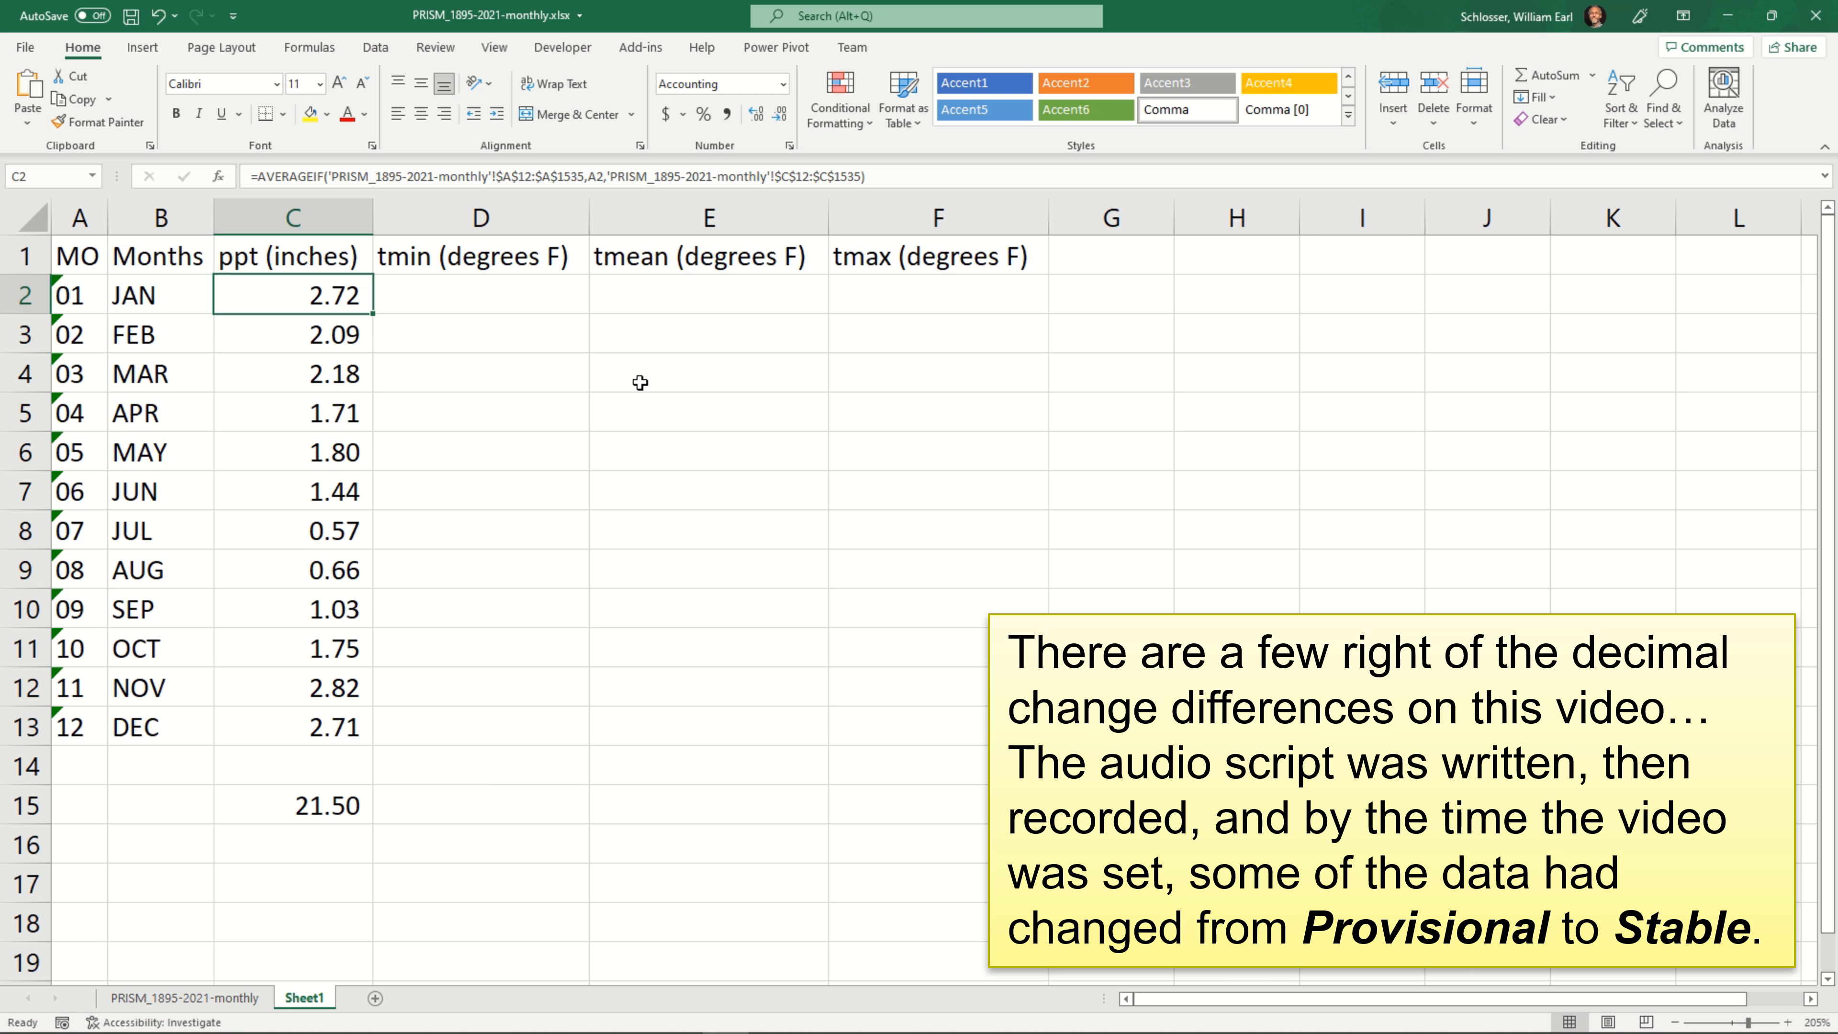
key("Right")
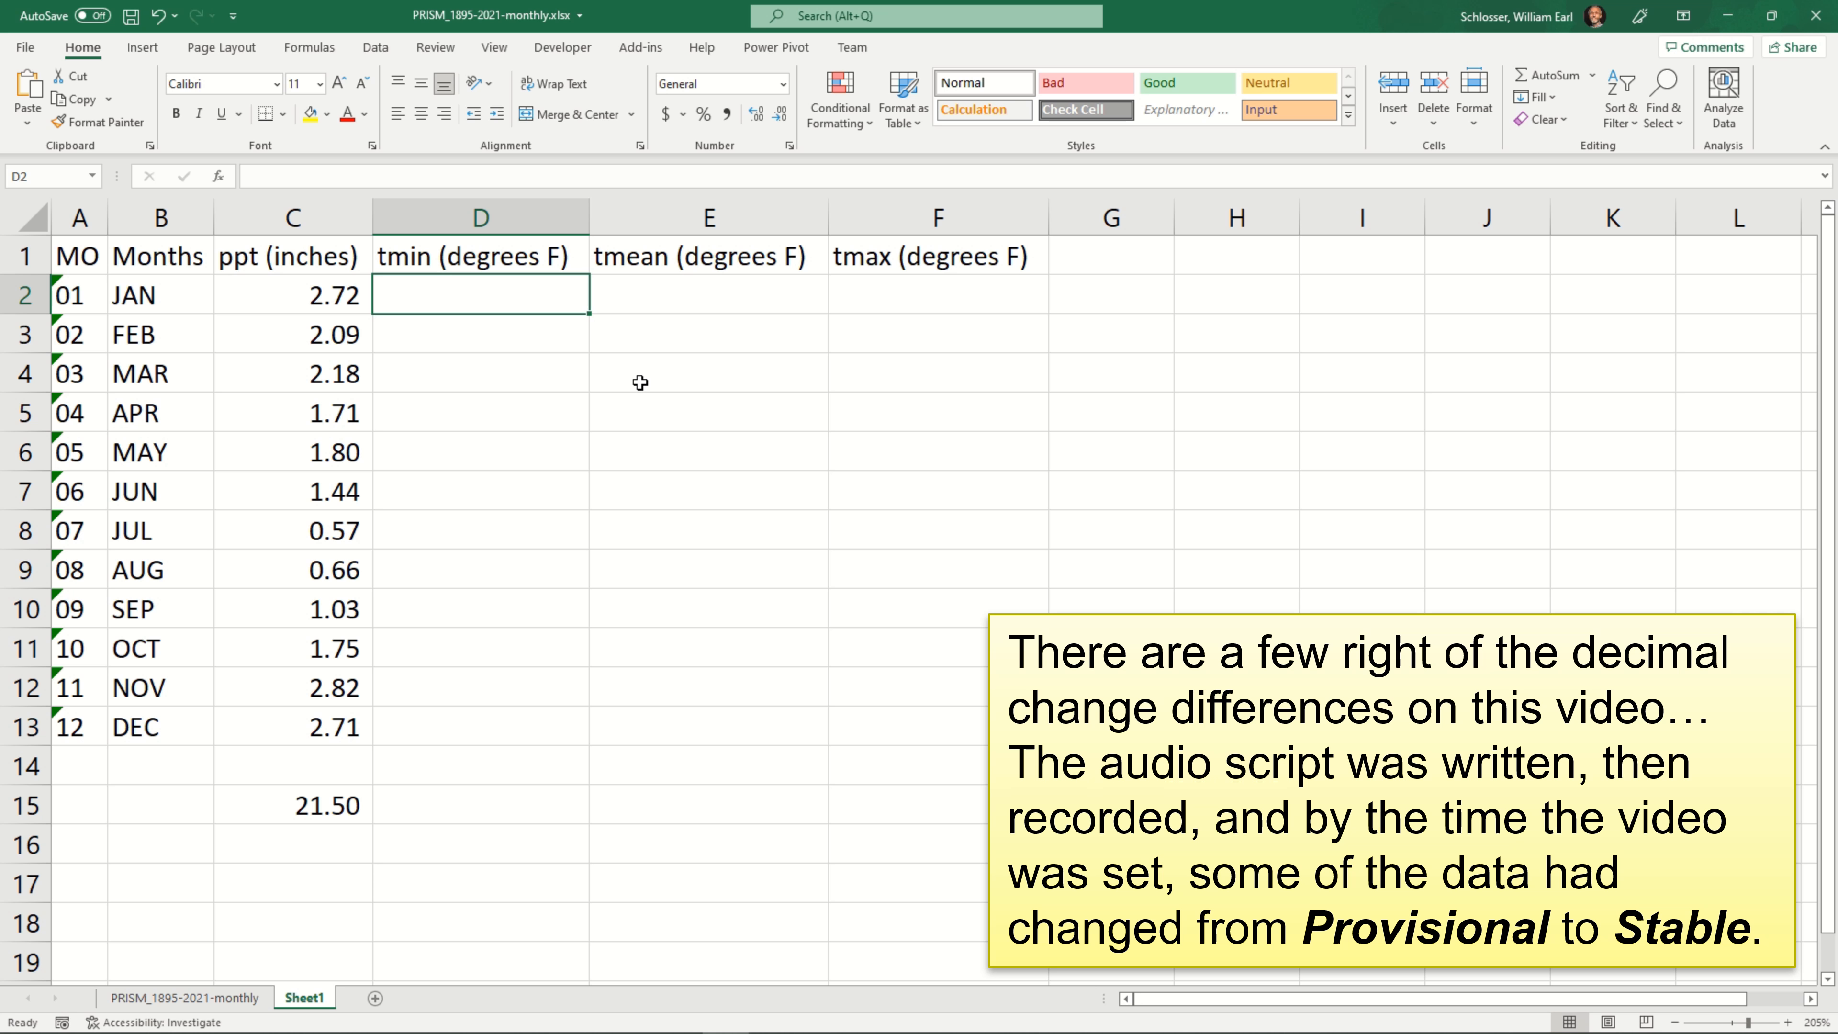
key("ctrl+v")
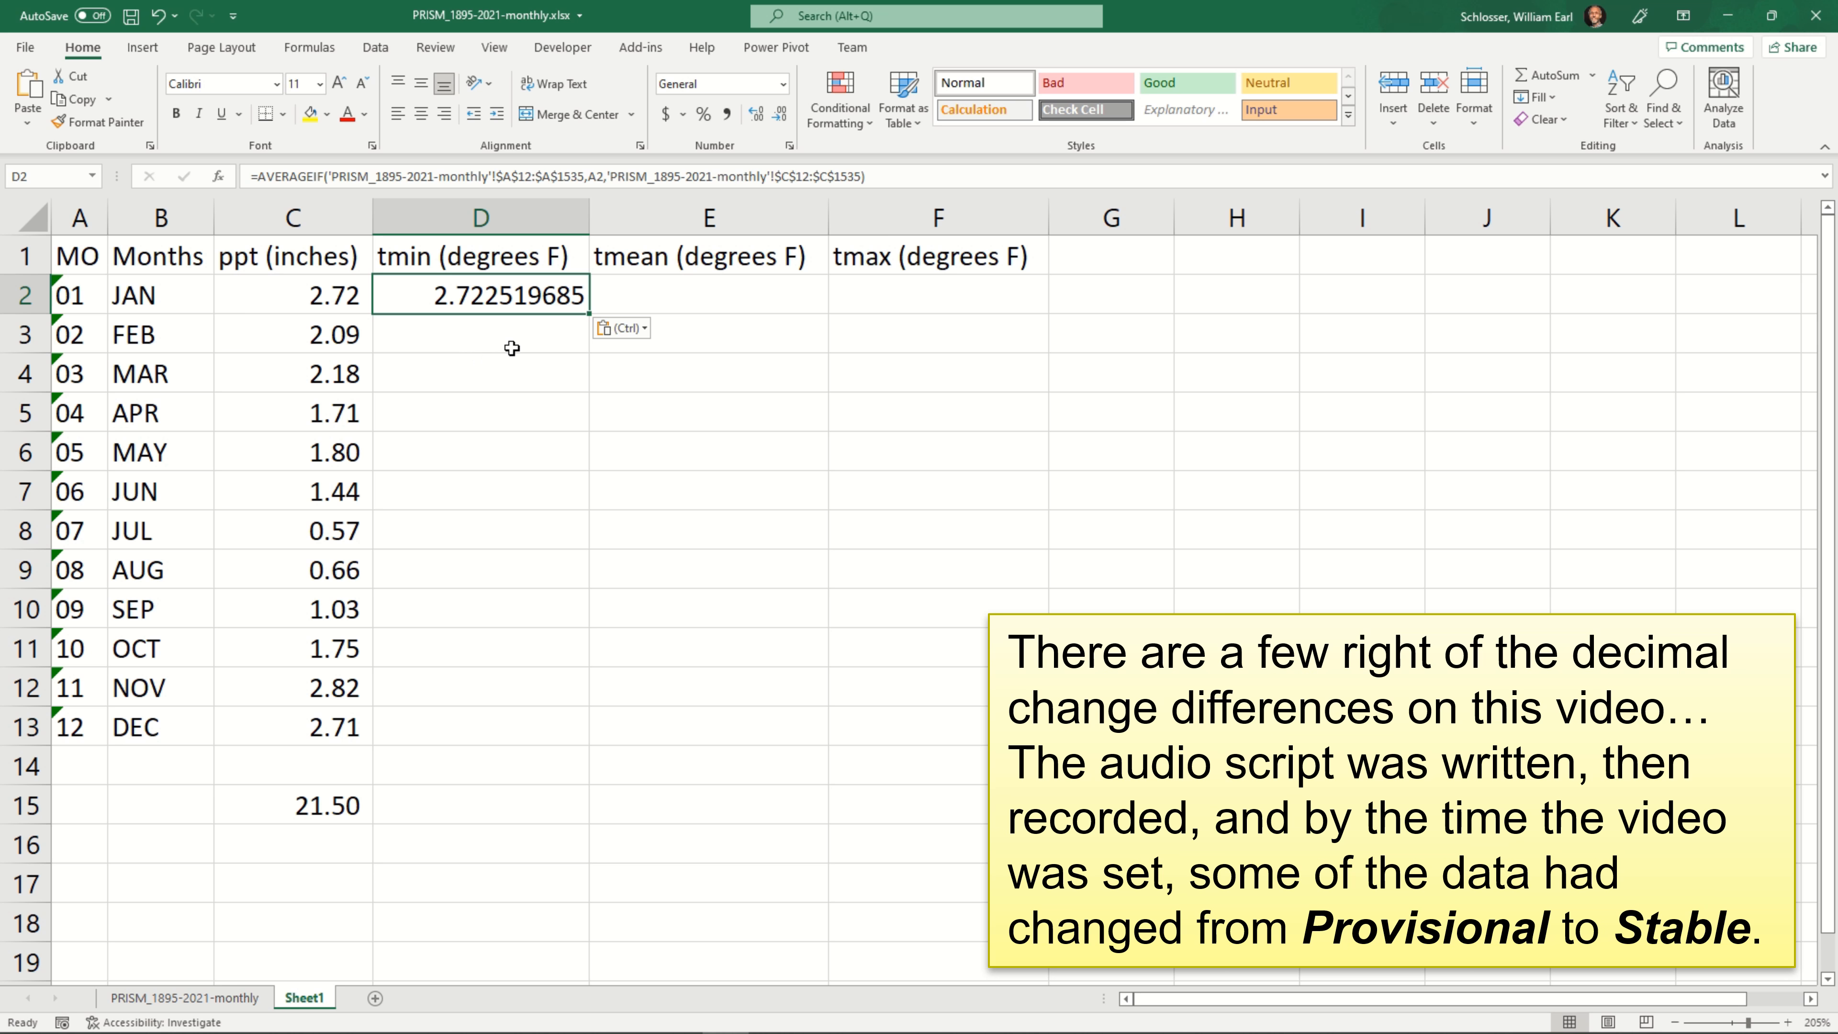
Change the start of the average range in the D2 formula to $D$12
left_click(630, 176)
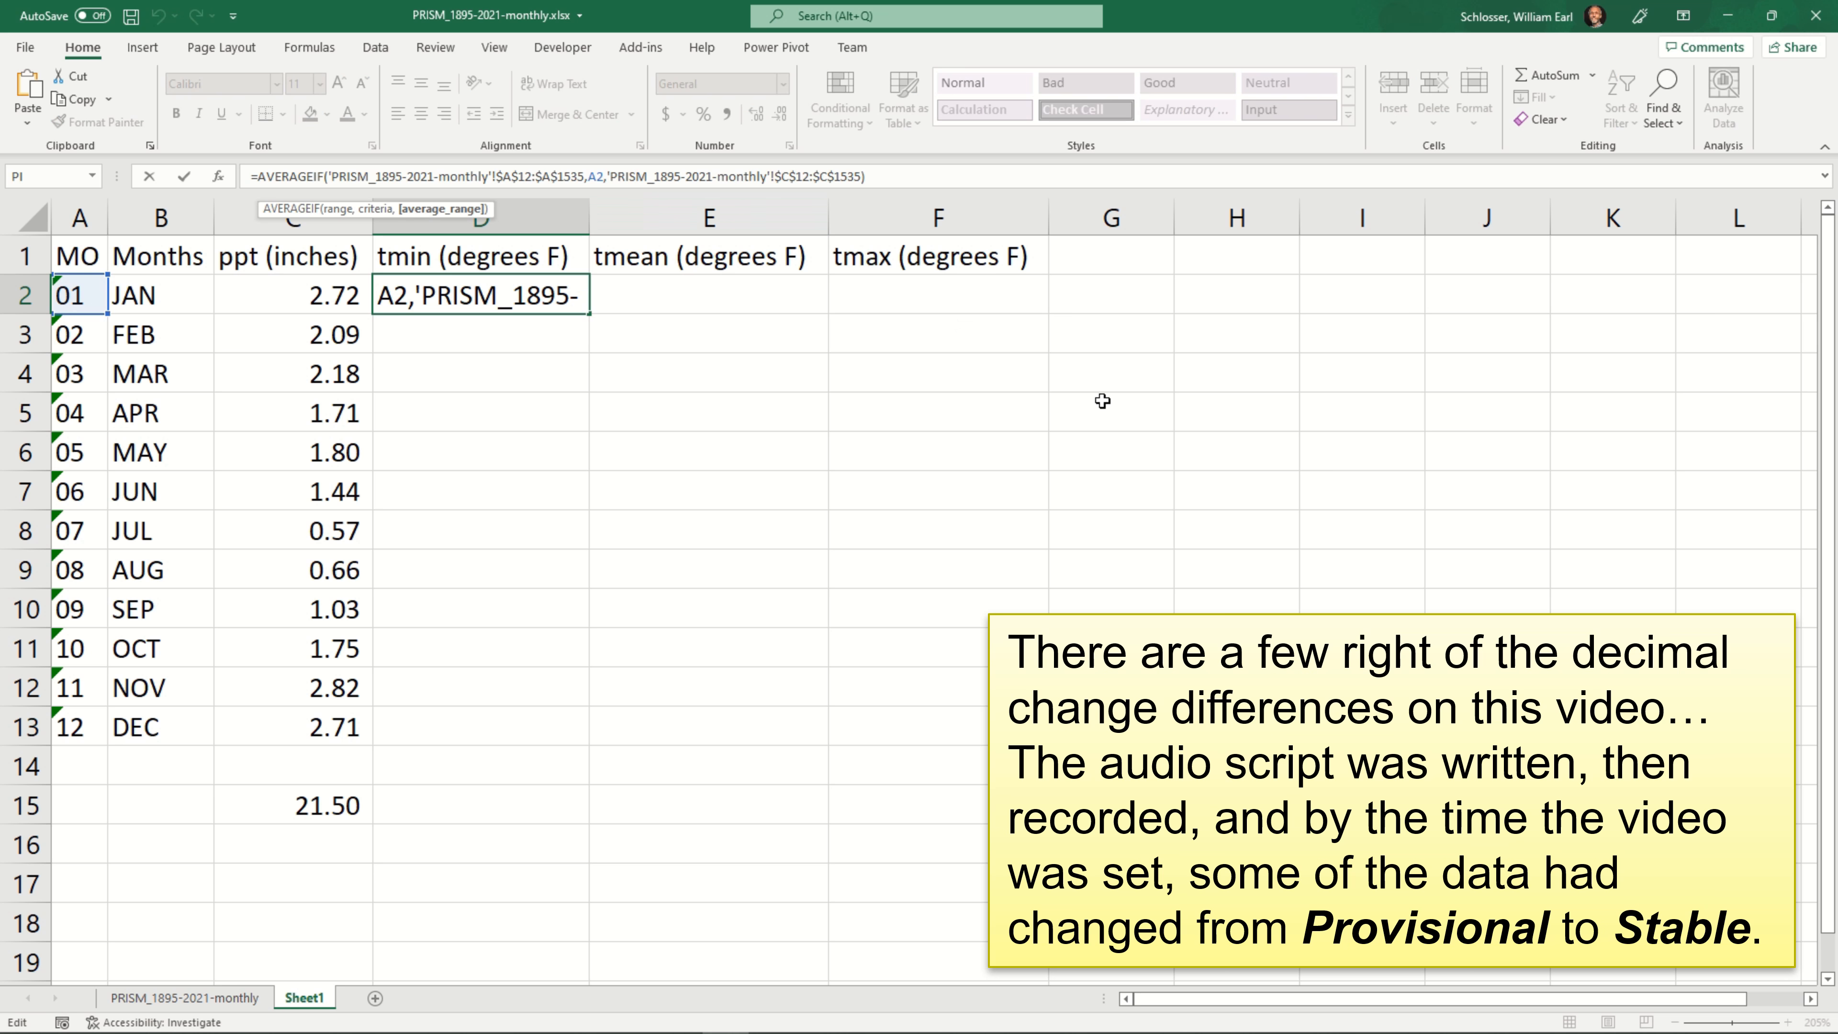
key("Right")
key("Right")
key("Right")
key("Right")
key("Right")
key("Right")
key("Right")
key("Right")
key("Right")
key("Right")
key("Right")
key("Right")
key("Right")
key("Right")
key("Right")
key("Right")
key("Right")
key("Right")
key("Right")
key("Right")
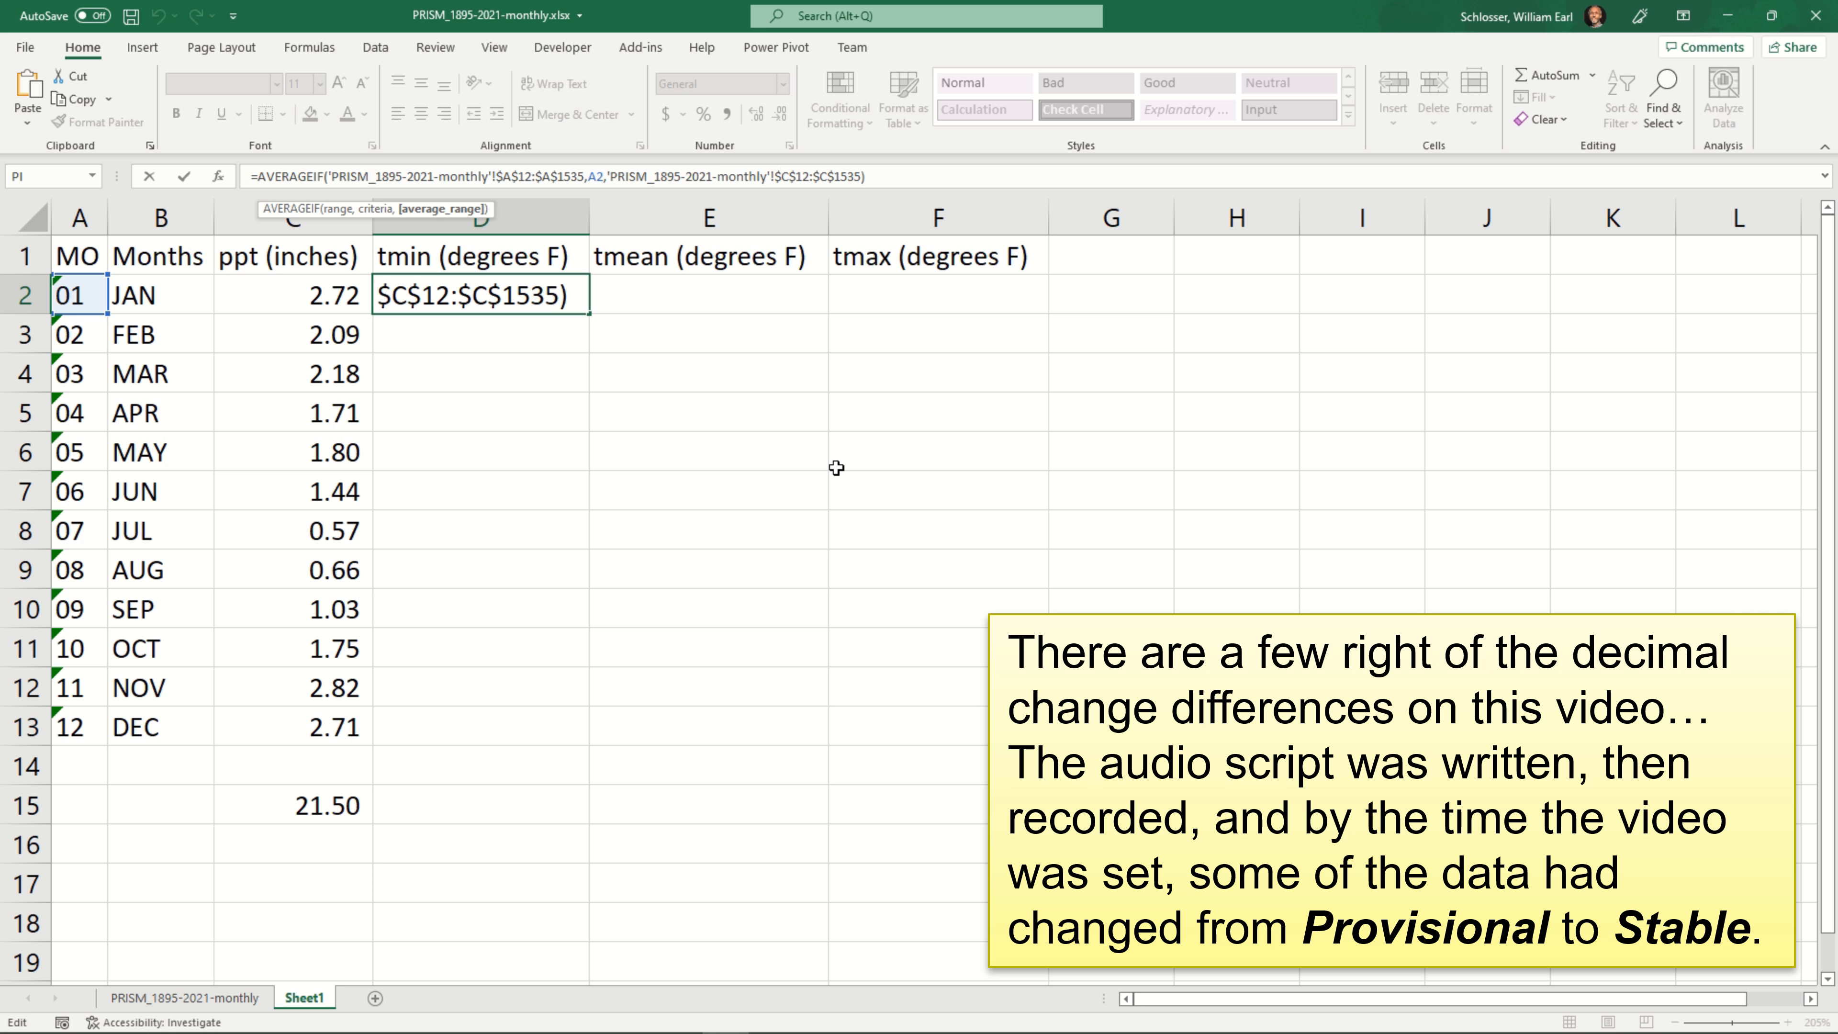
key("shift+Right")
key("shift+Right")
key("shift+Right")
key("shift+Right")
key("shift+Right")
key("shift+Right")
key("shift+Right")
key("shift+Right")
key("shift+Right")
key("shift+Right")
key("shift+Right")
key("shift+Right")
key("Left")
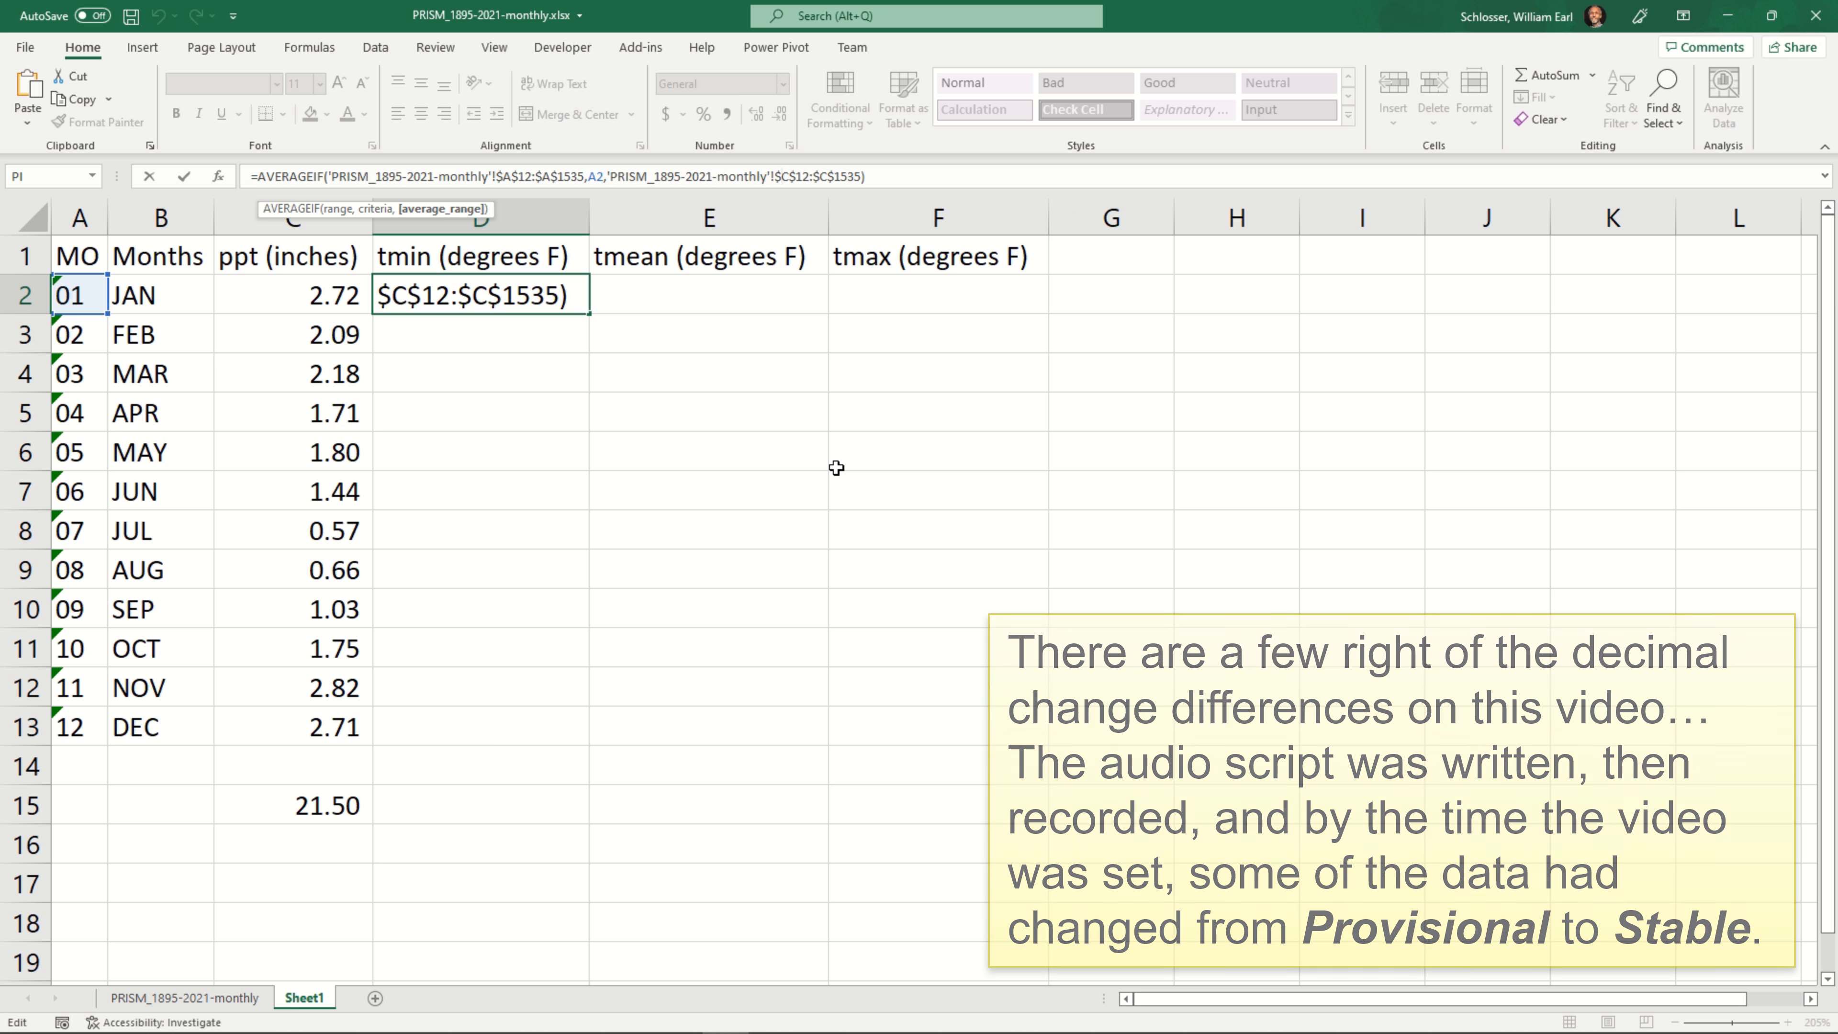
key("shift+Right")
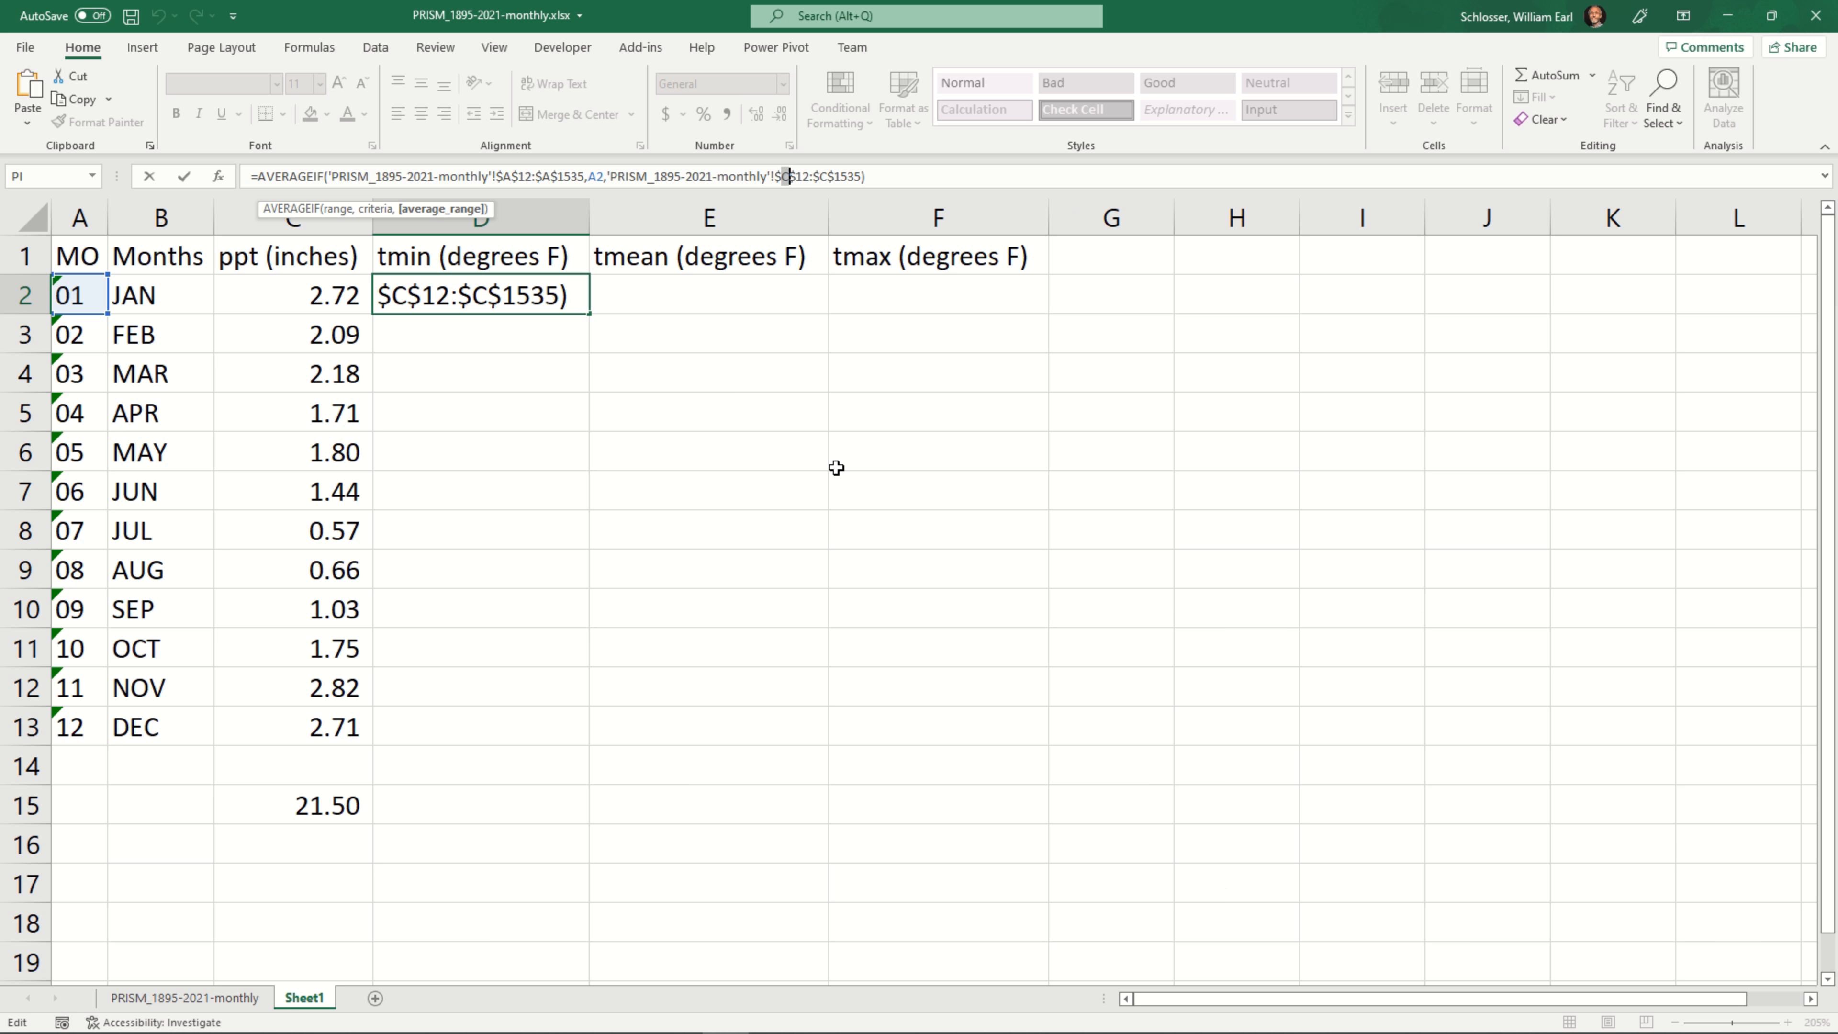
type("d")
Change the end of the D2 average range to $D$1535, commit the formula, and apply comma number formatting
key("Right")
key("Right")
key("Right")
key("shift+Right")
type("d")
key("Return")
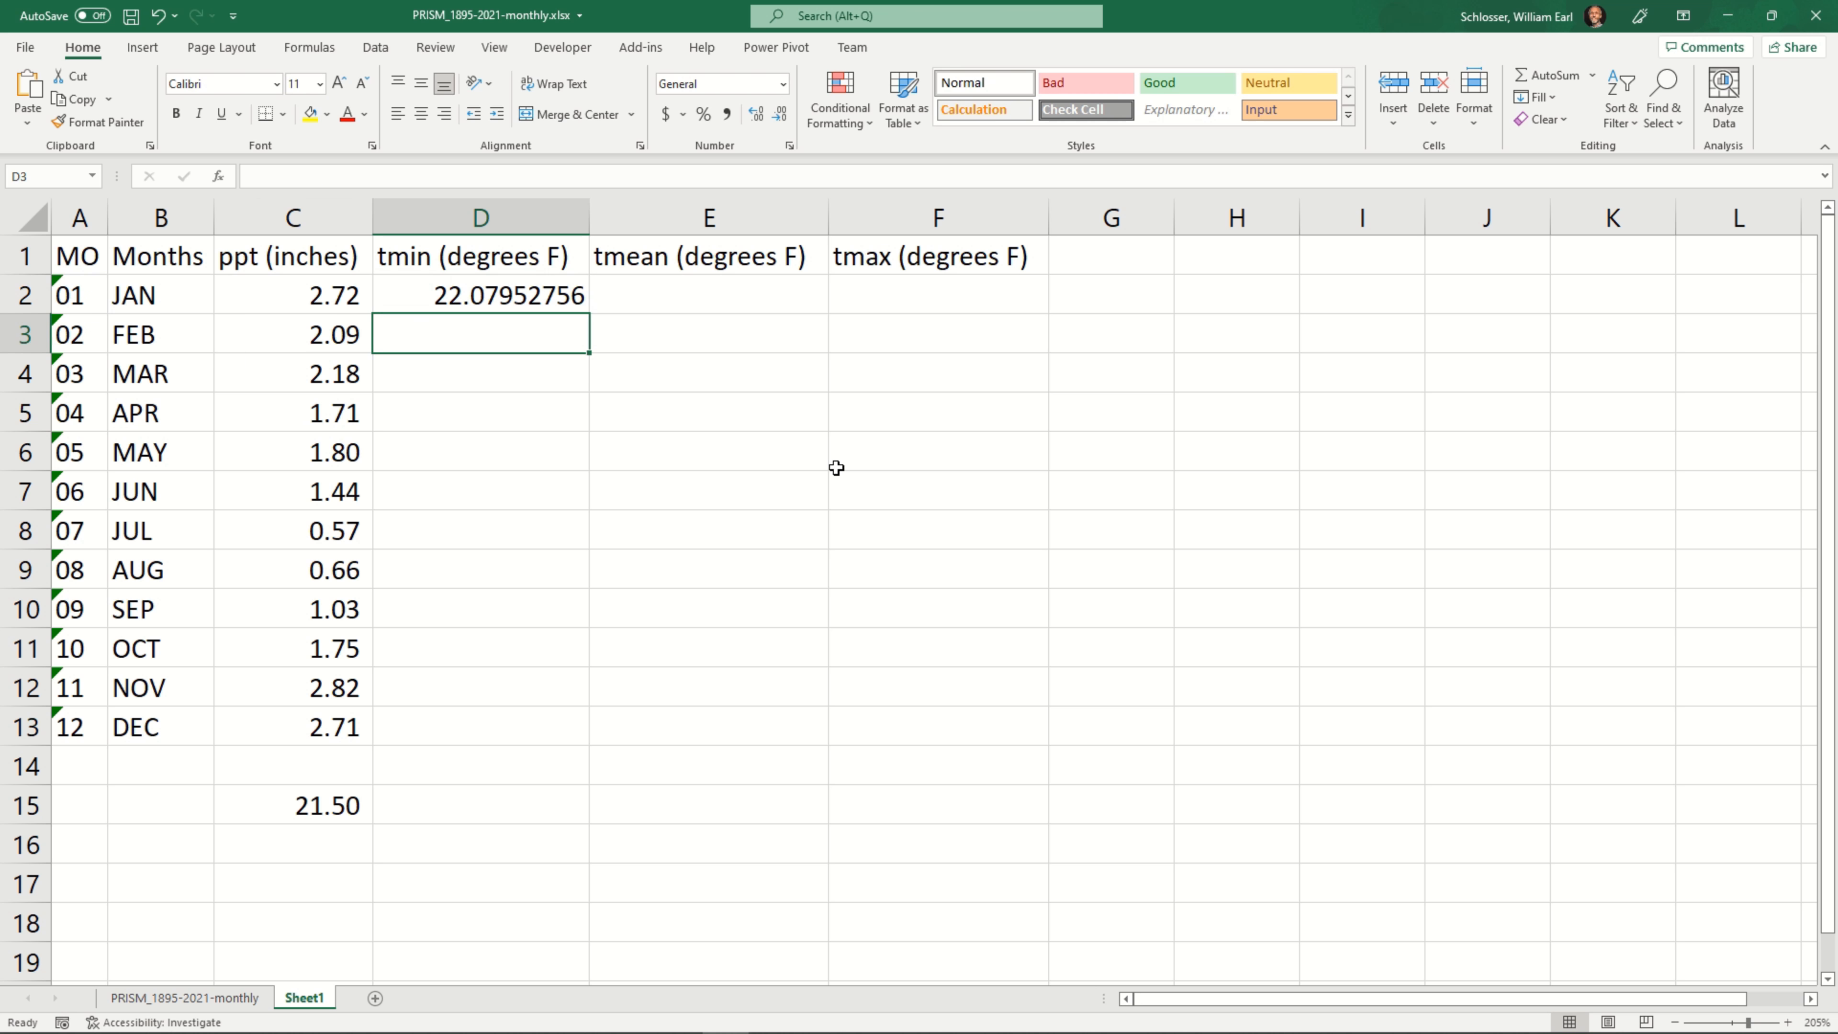
key("Up")
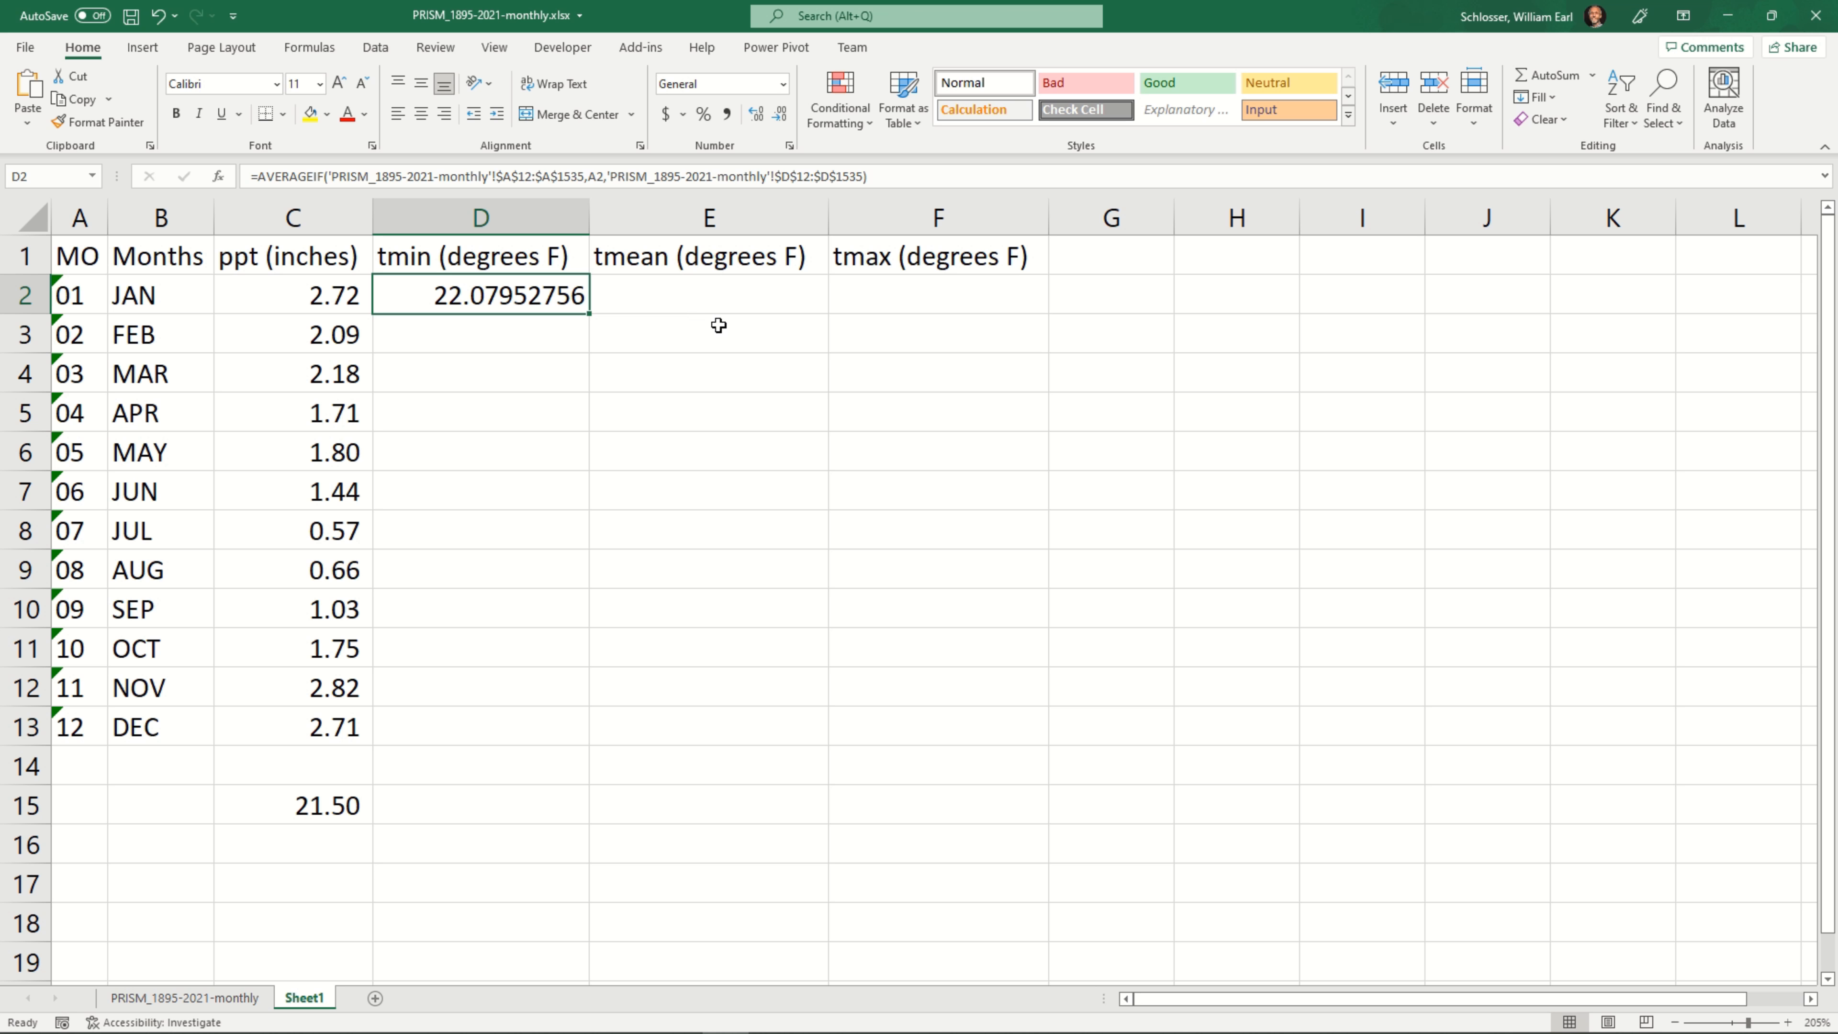
left_click(727, 113)
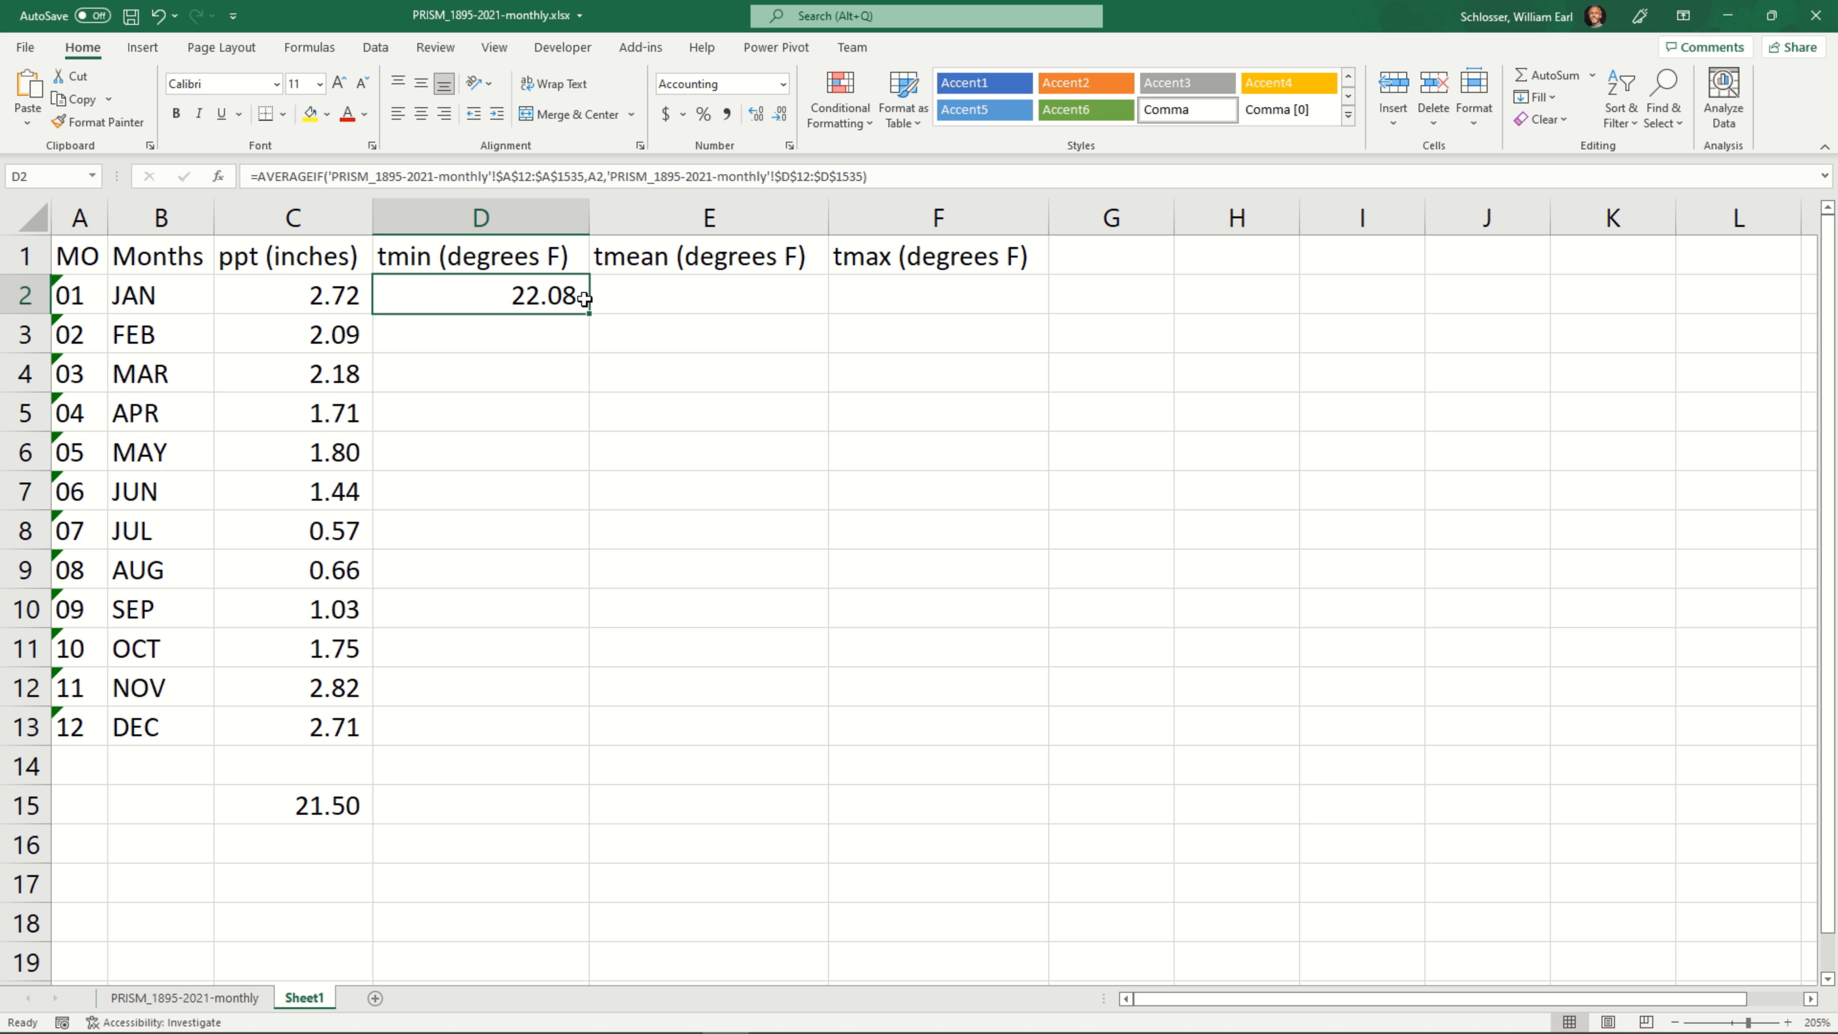
Paste the copied AVERAGEIF formula text into the January tmean cell E2
left_click(666, 290)
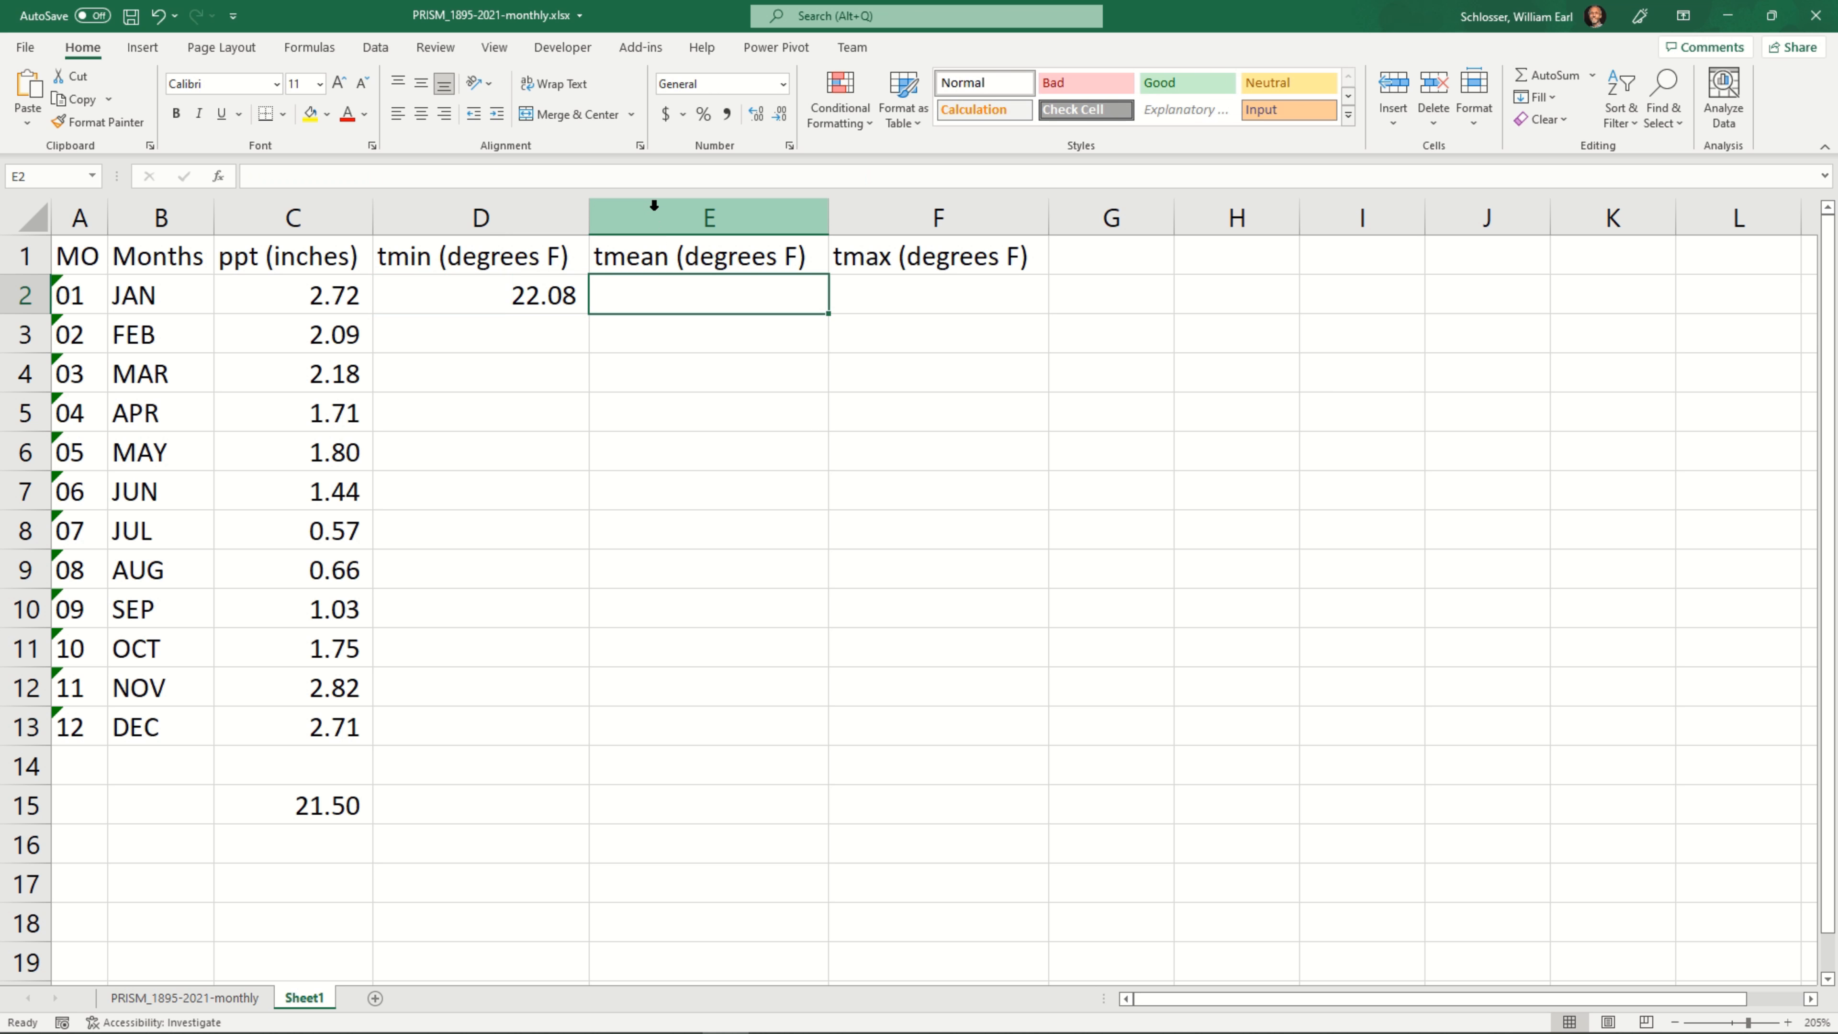
left_click(665, 175)
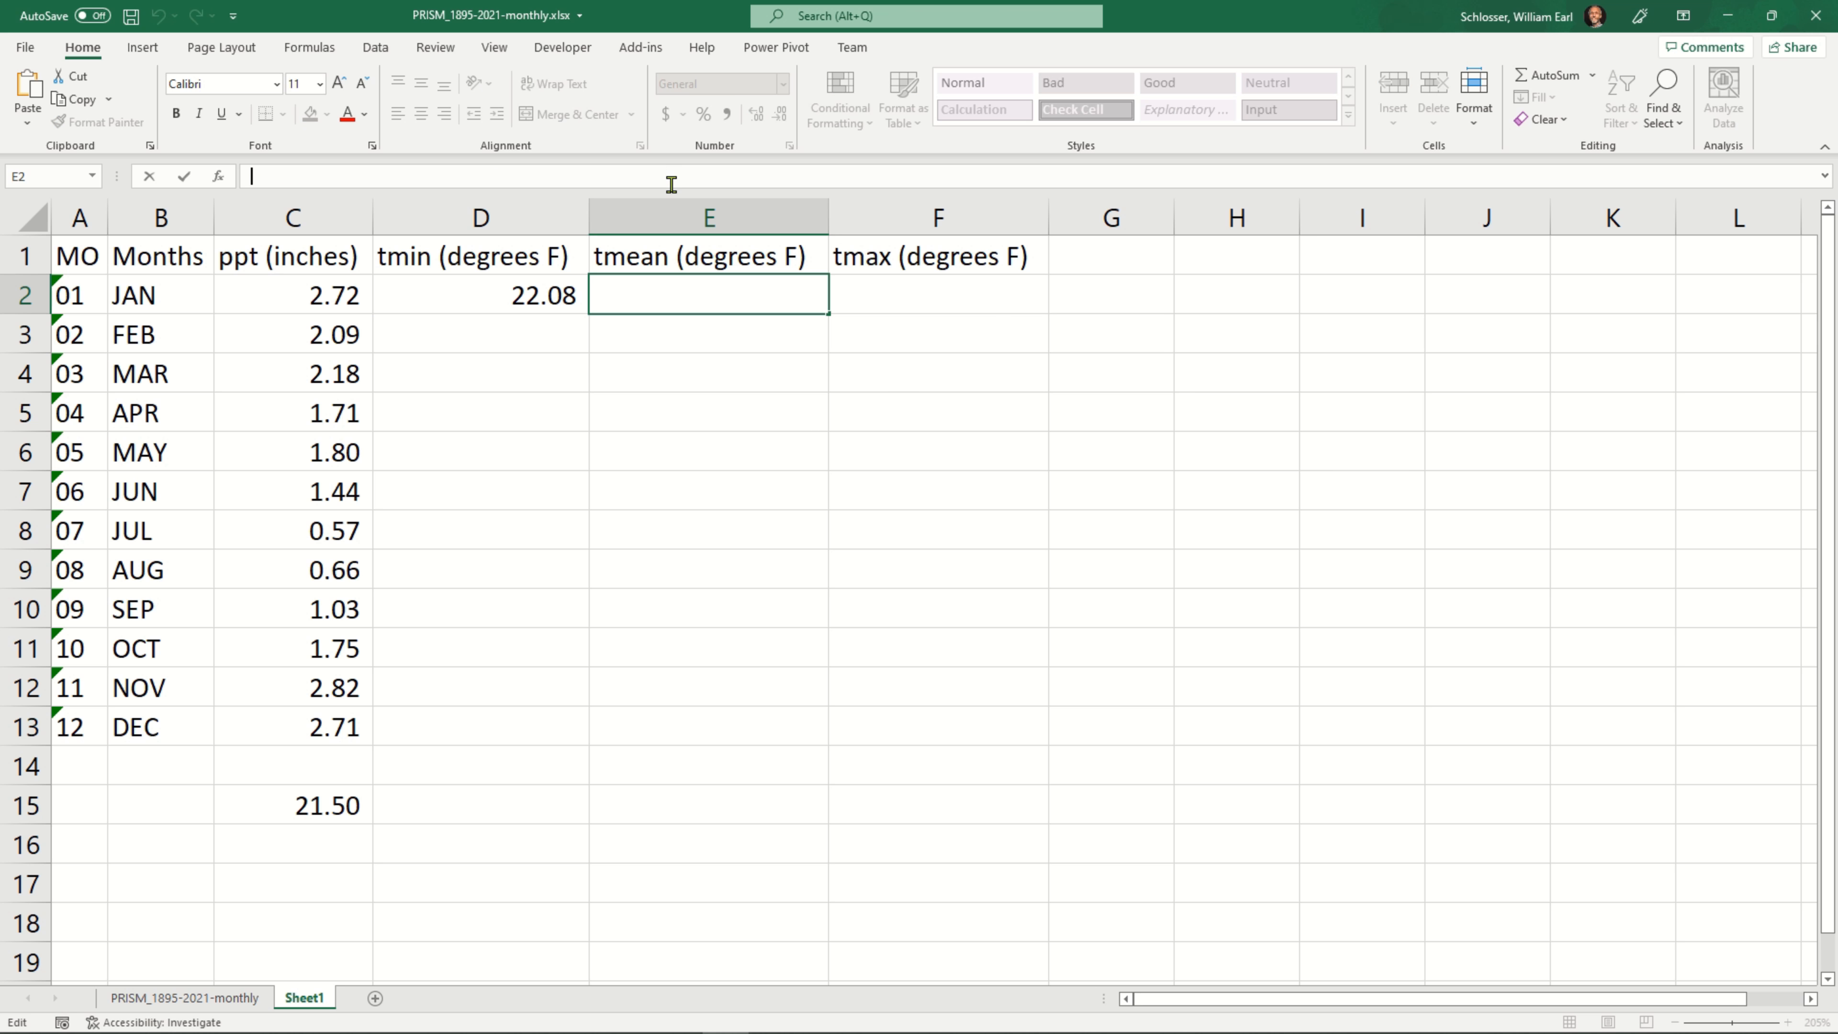
key("ctrl+v")
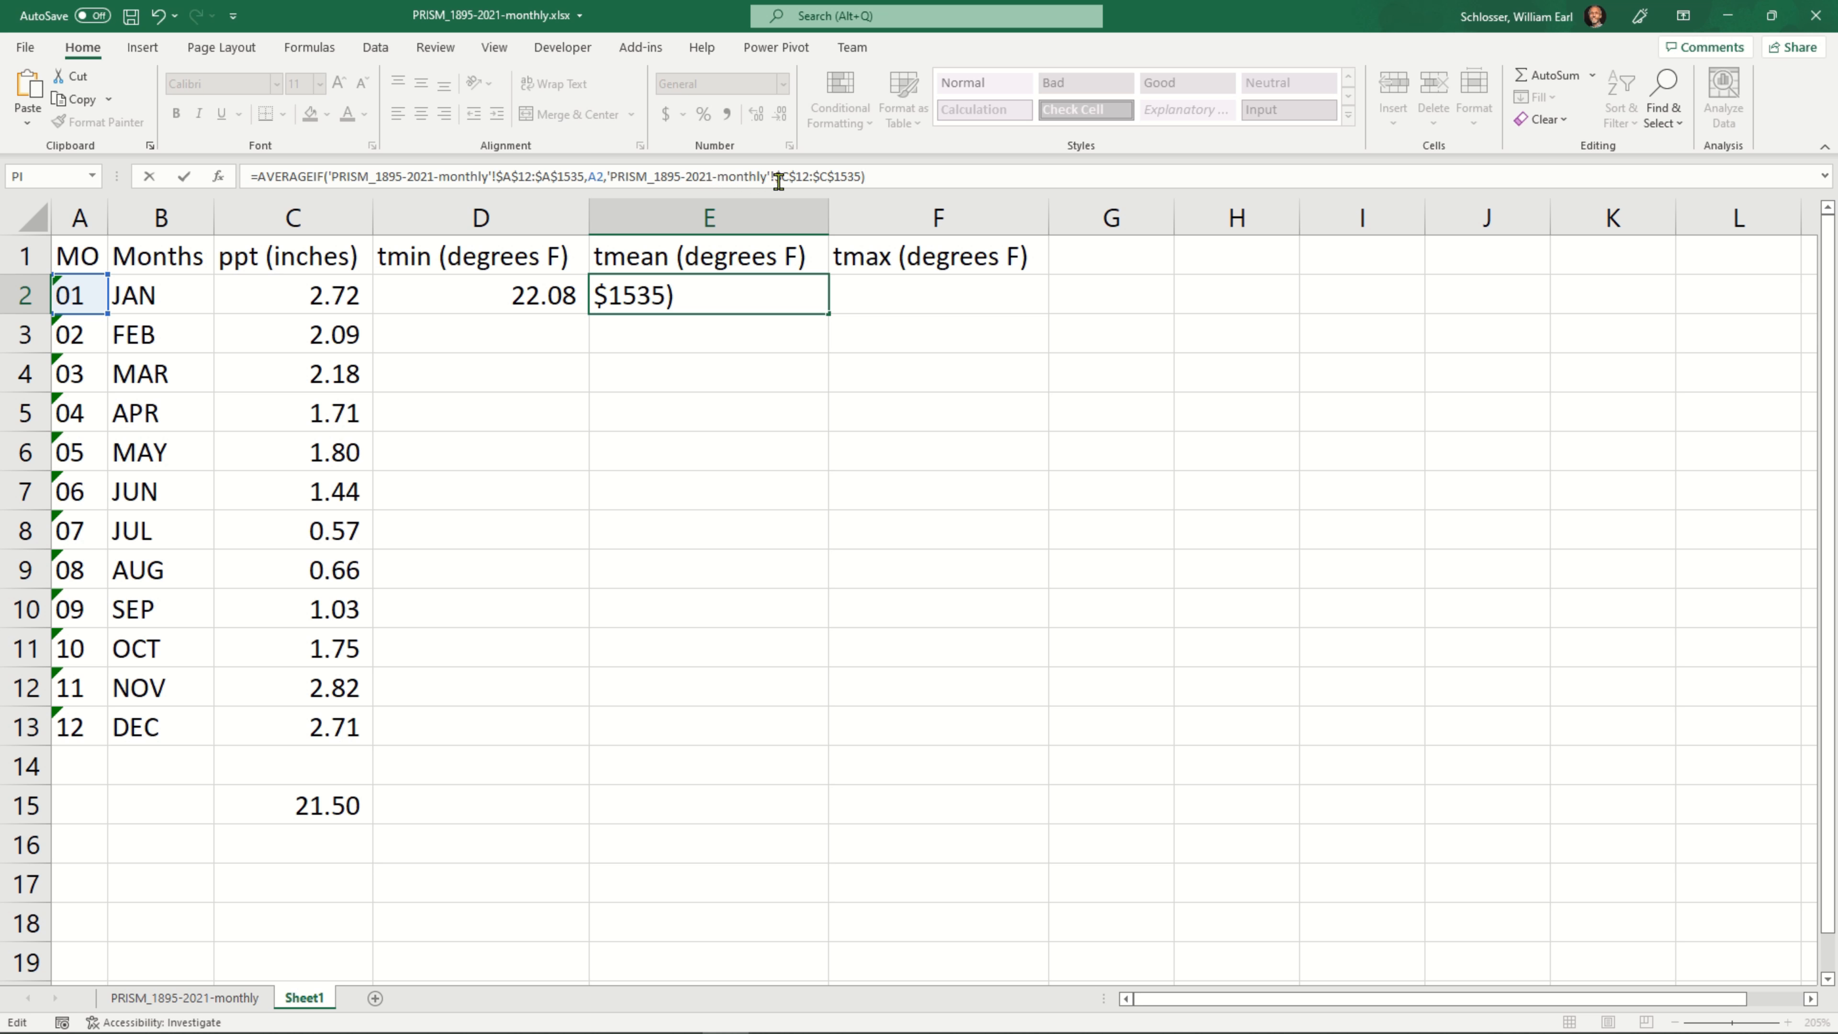
Change the average range in E2 to $E$12:$E$1535, commit the formula, and apply comma number formatting
left_click(782, 178)
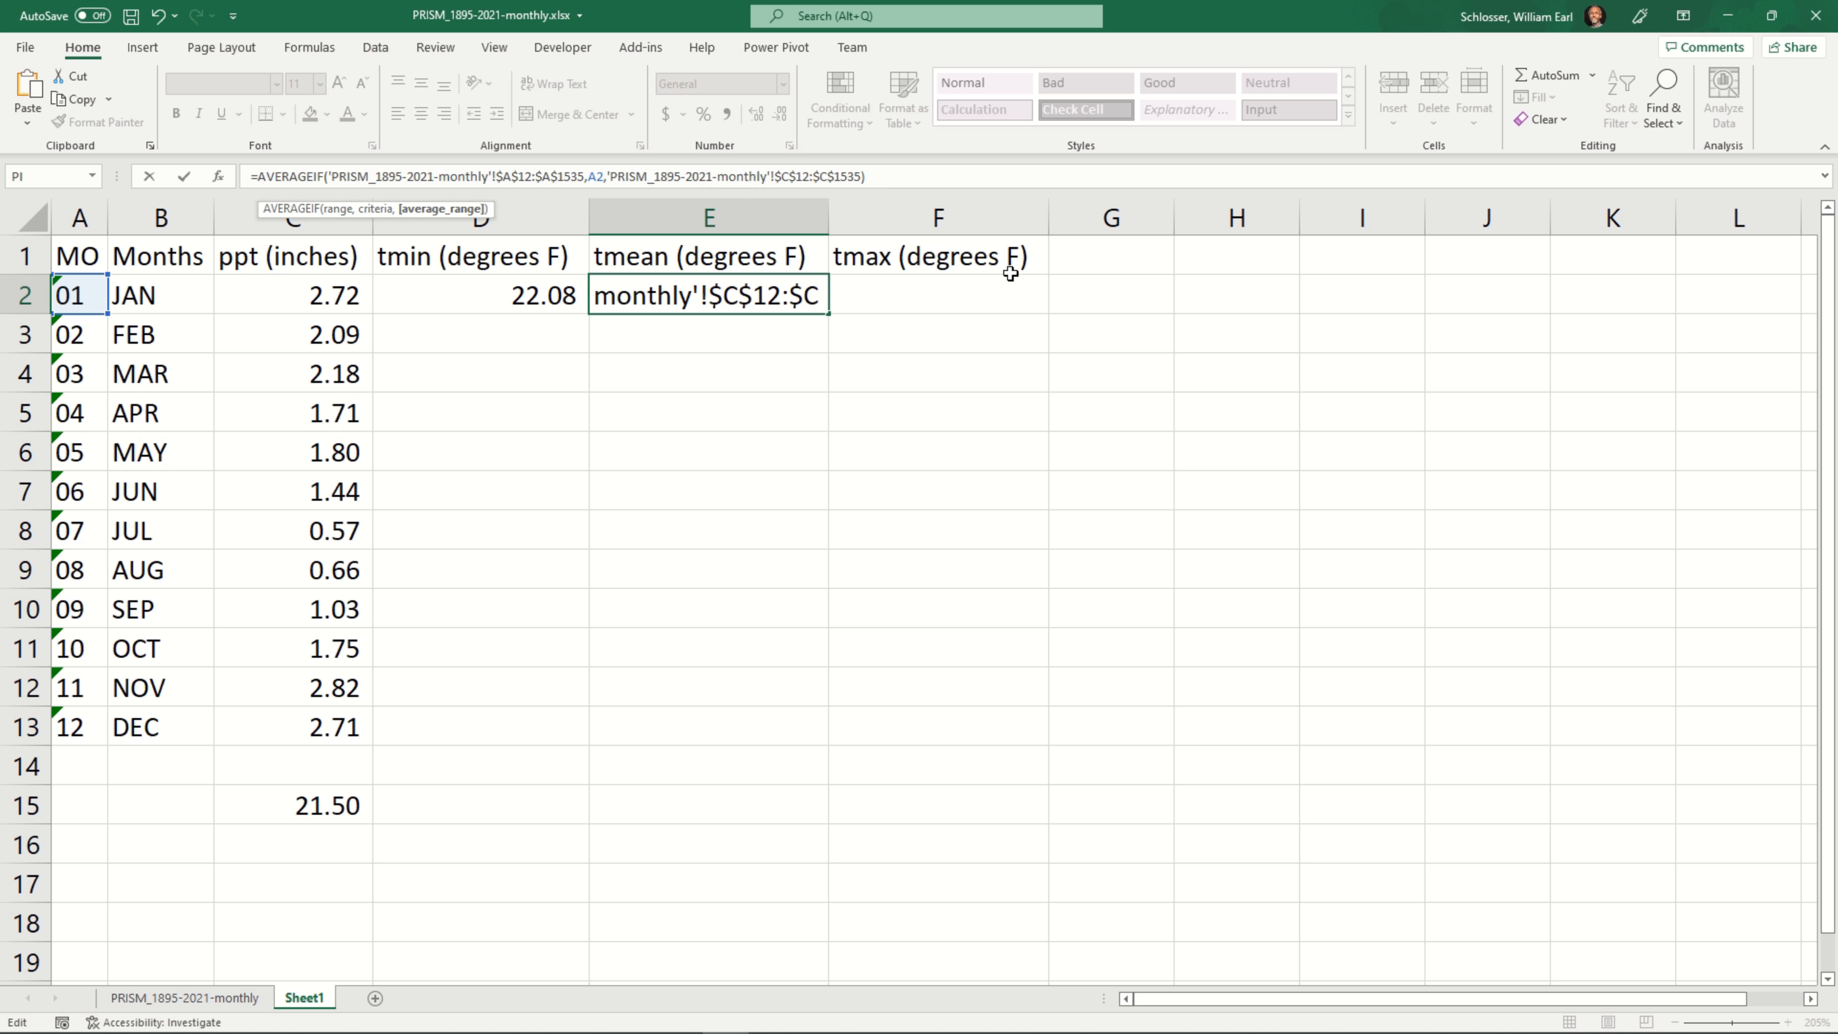
key("shift+Right")
type("E")
key("Right")
key("Right")
key("Right")
key("shift+Right")
type("E")
key("Return")
key("Up")
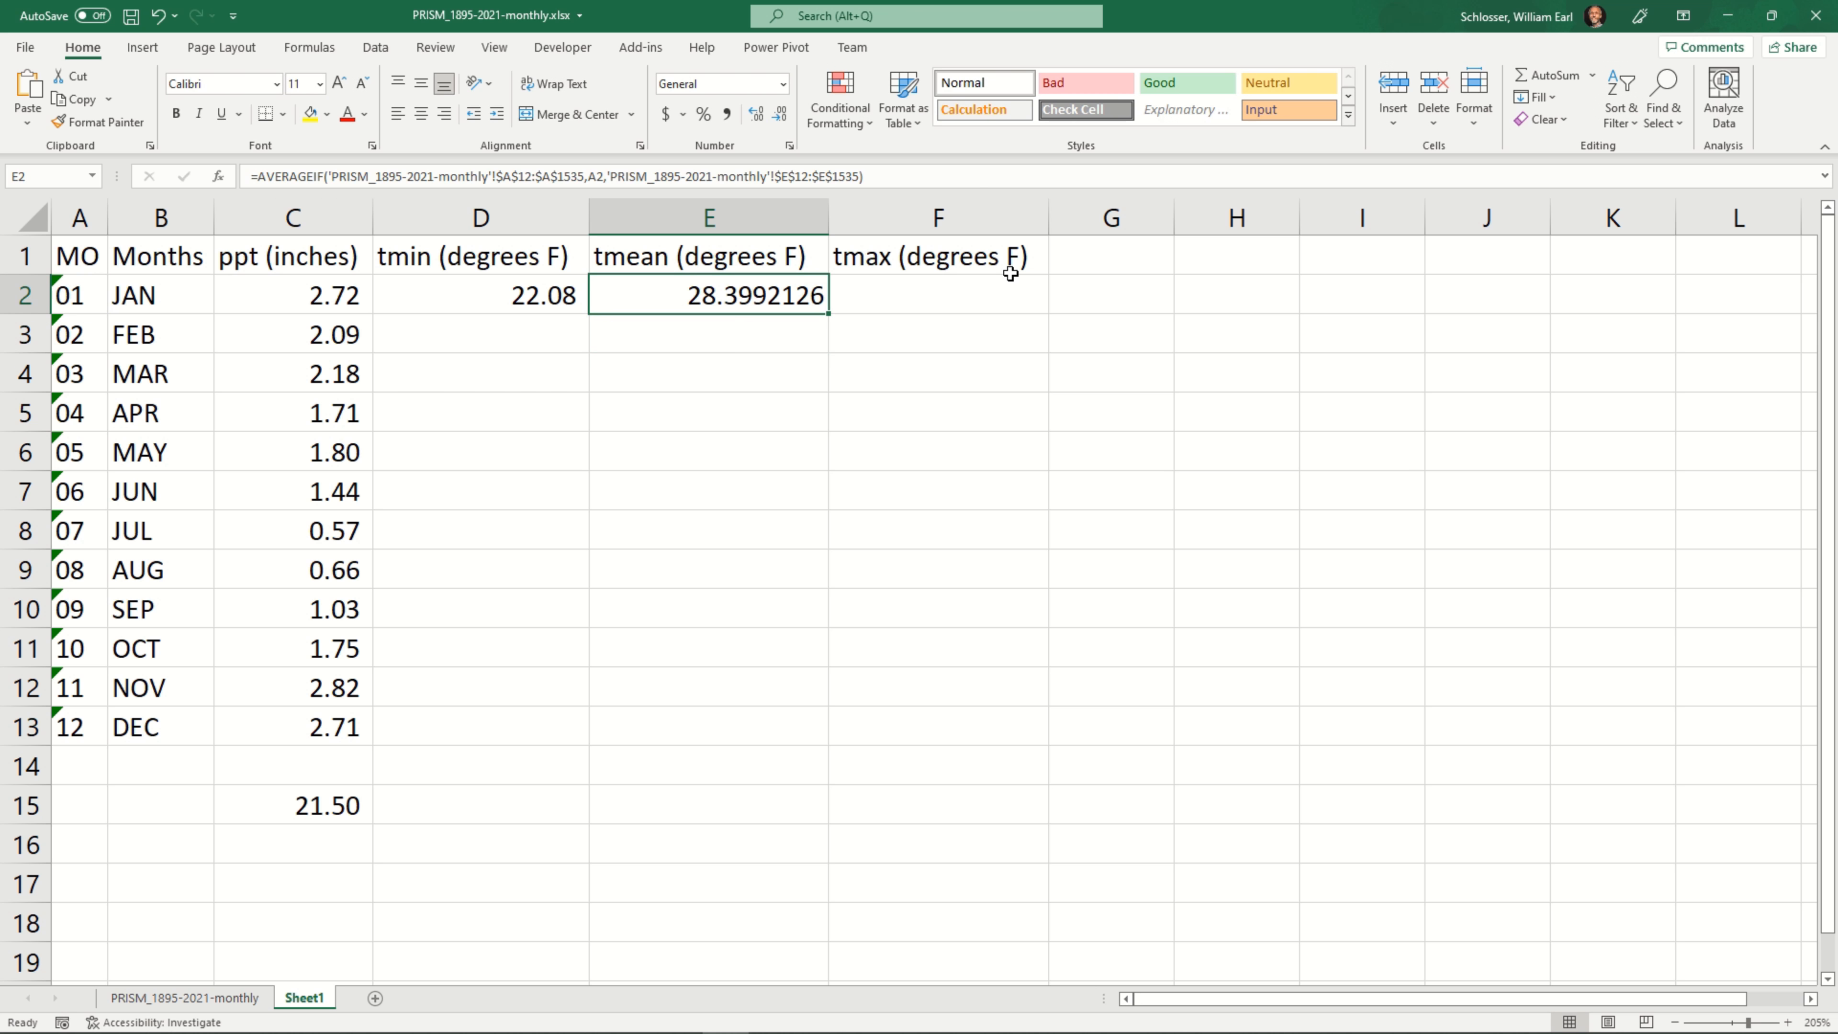
left_click(730, 114)
Paste the copied AVERAGEIF formula text into the January tmax cell F2
left_click(938, 296)
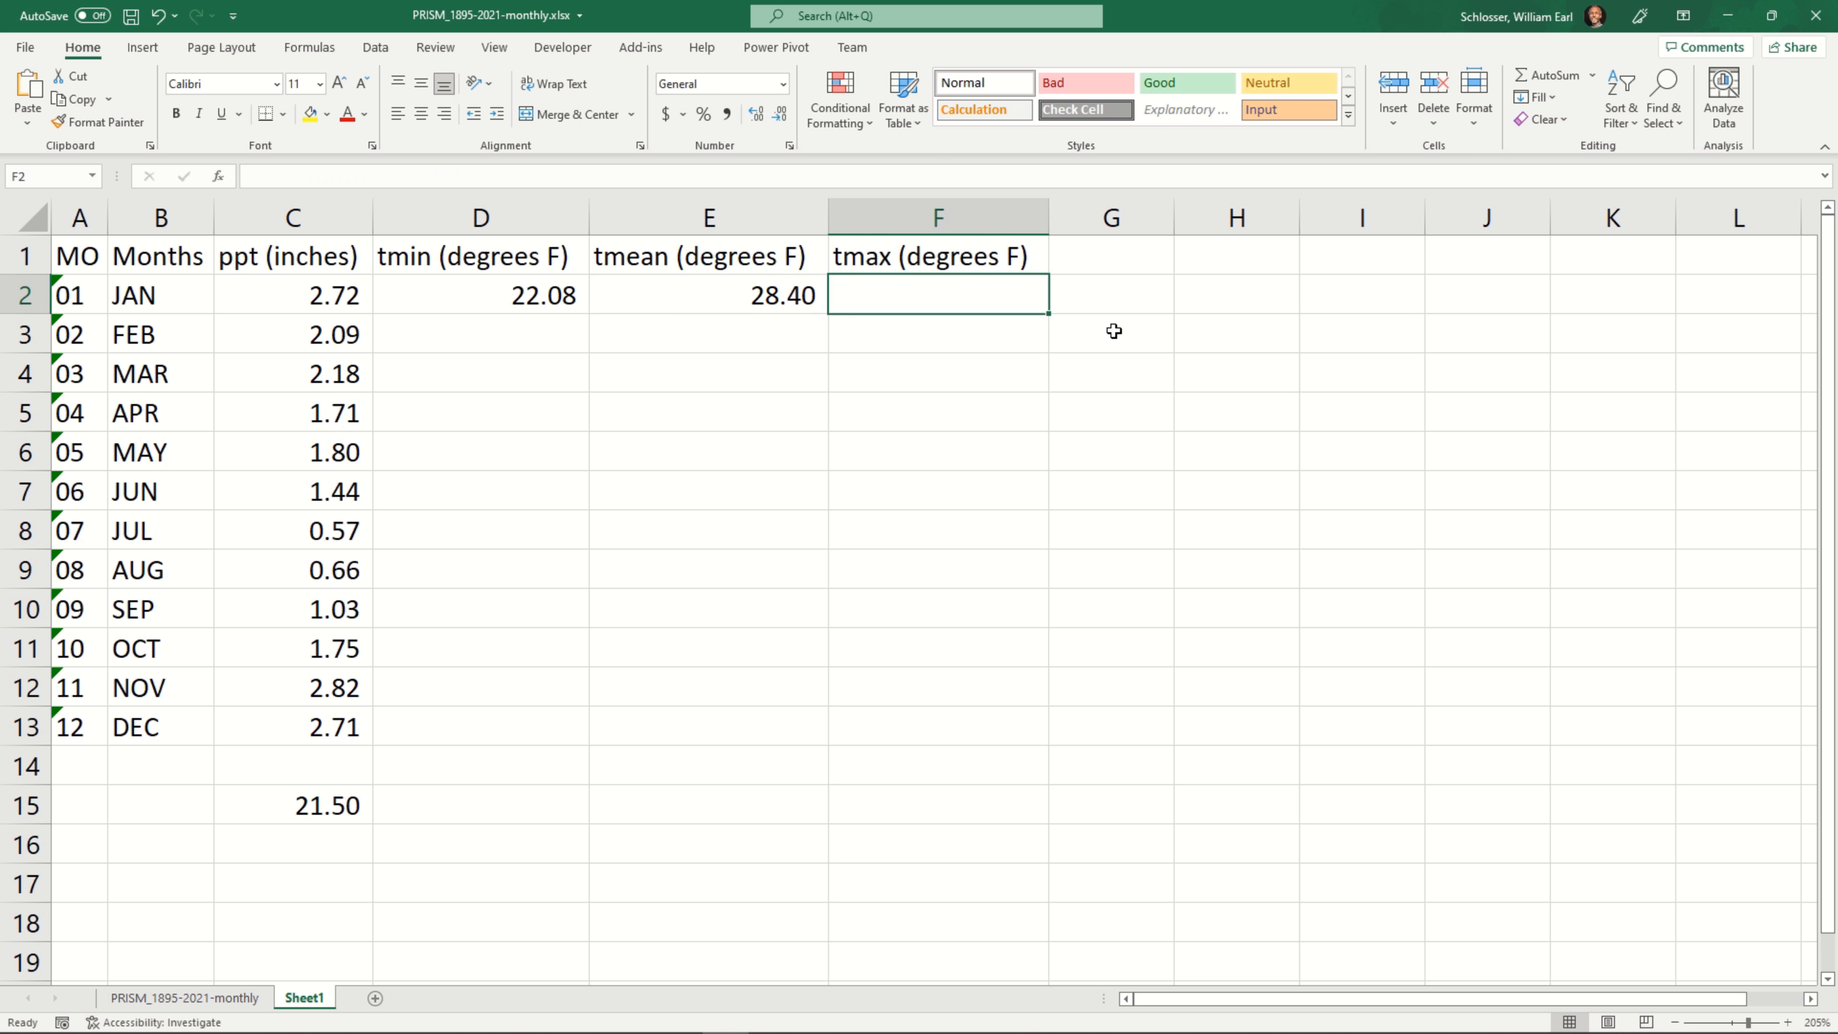
left_click(689, 291)
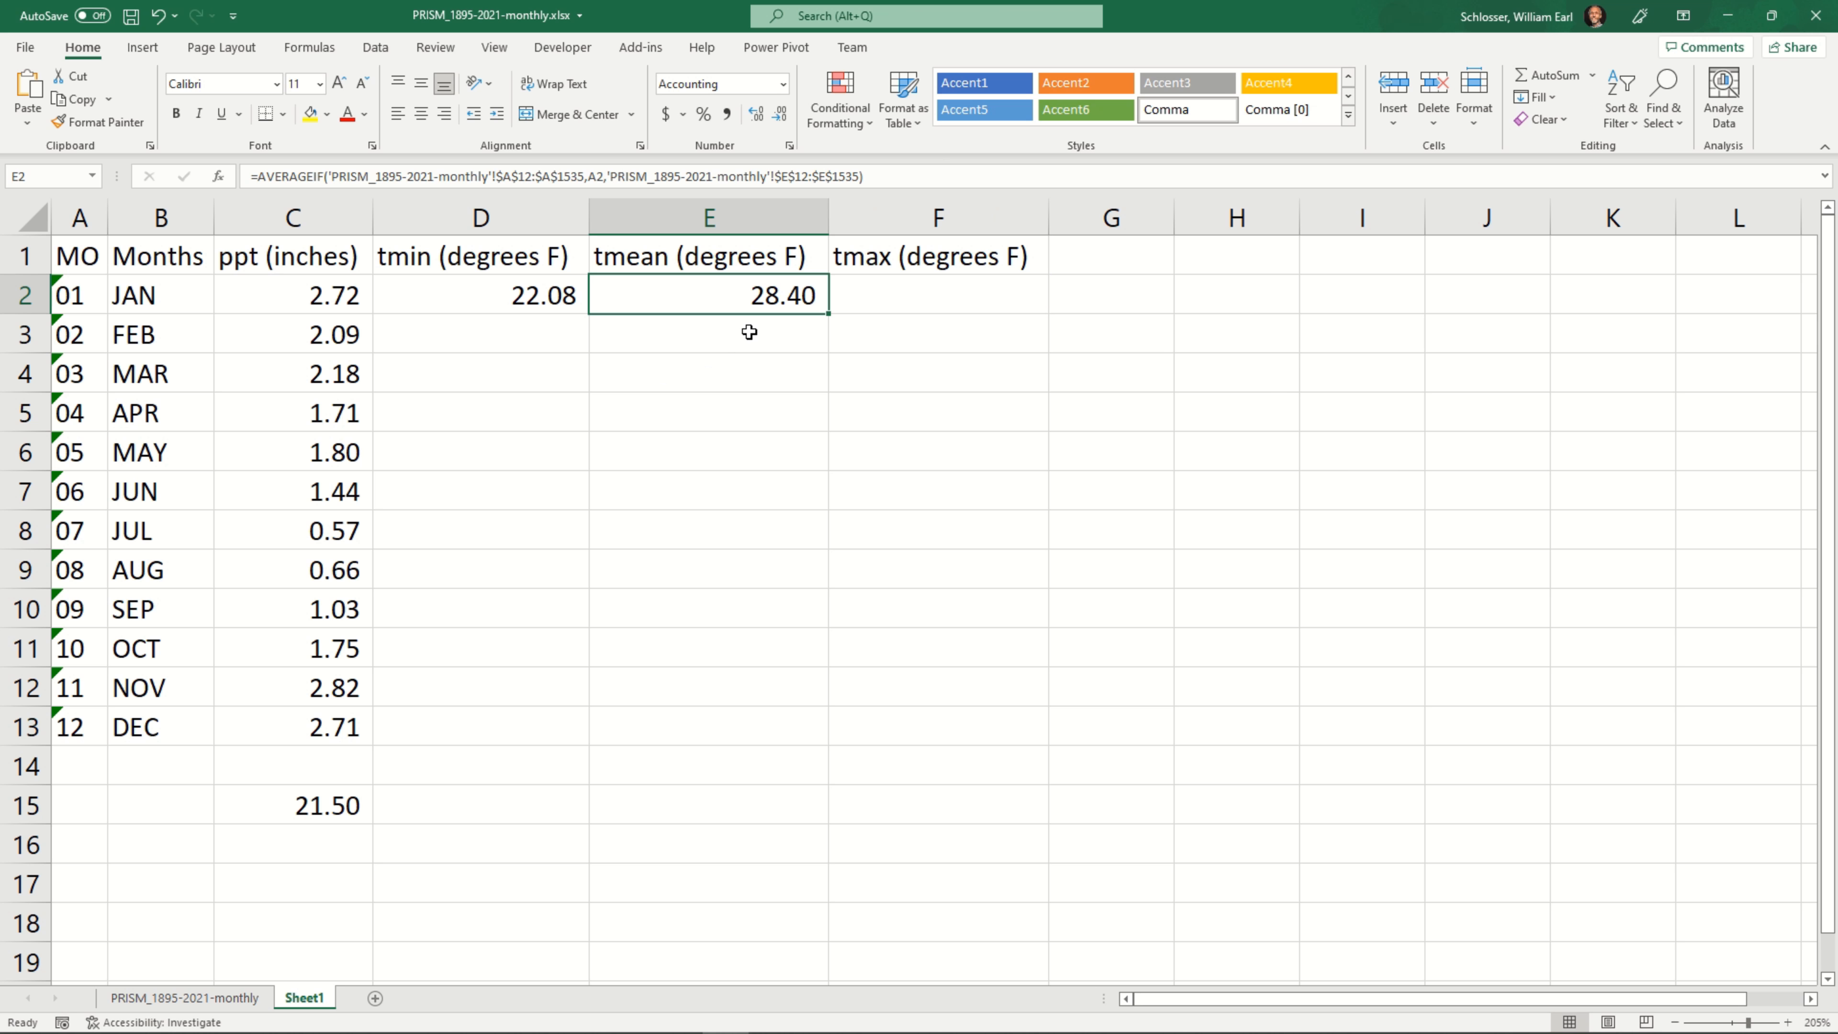
left_click(907, 292)
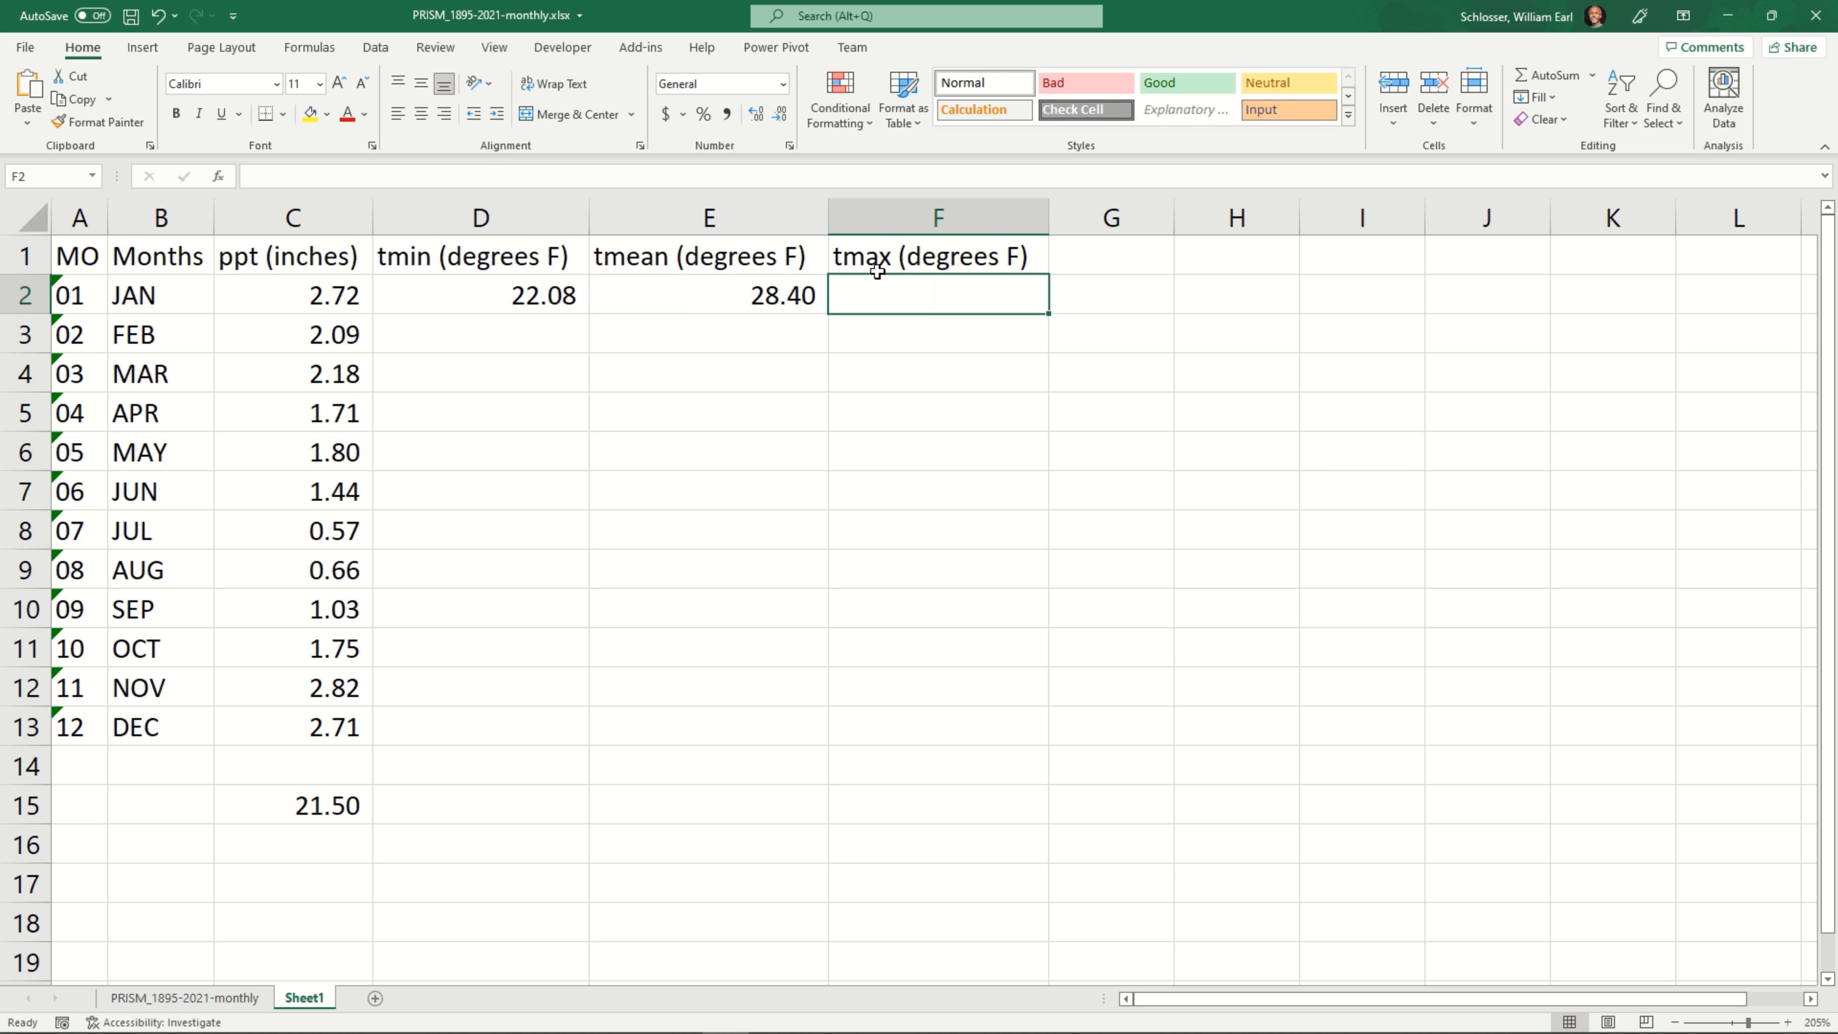
left_click(733, 169)
type("=AVERAGEIF('PRISM_1895-2021-monthly'!$A$12:$A$1535,A2,'PRISM_1895-2021-monthly'!$C$12:$C$1535)")
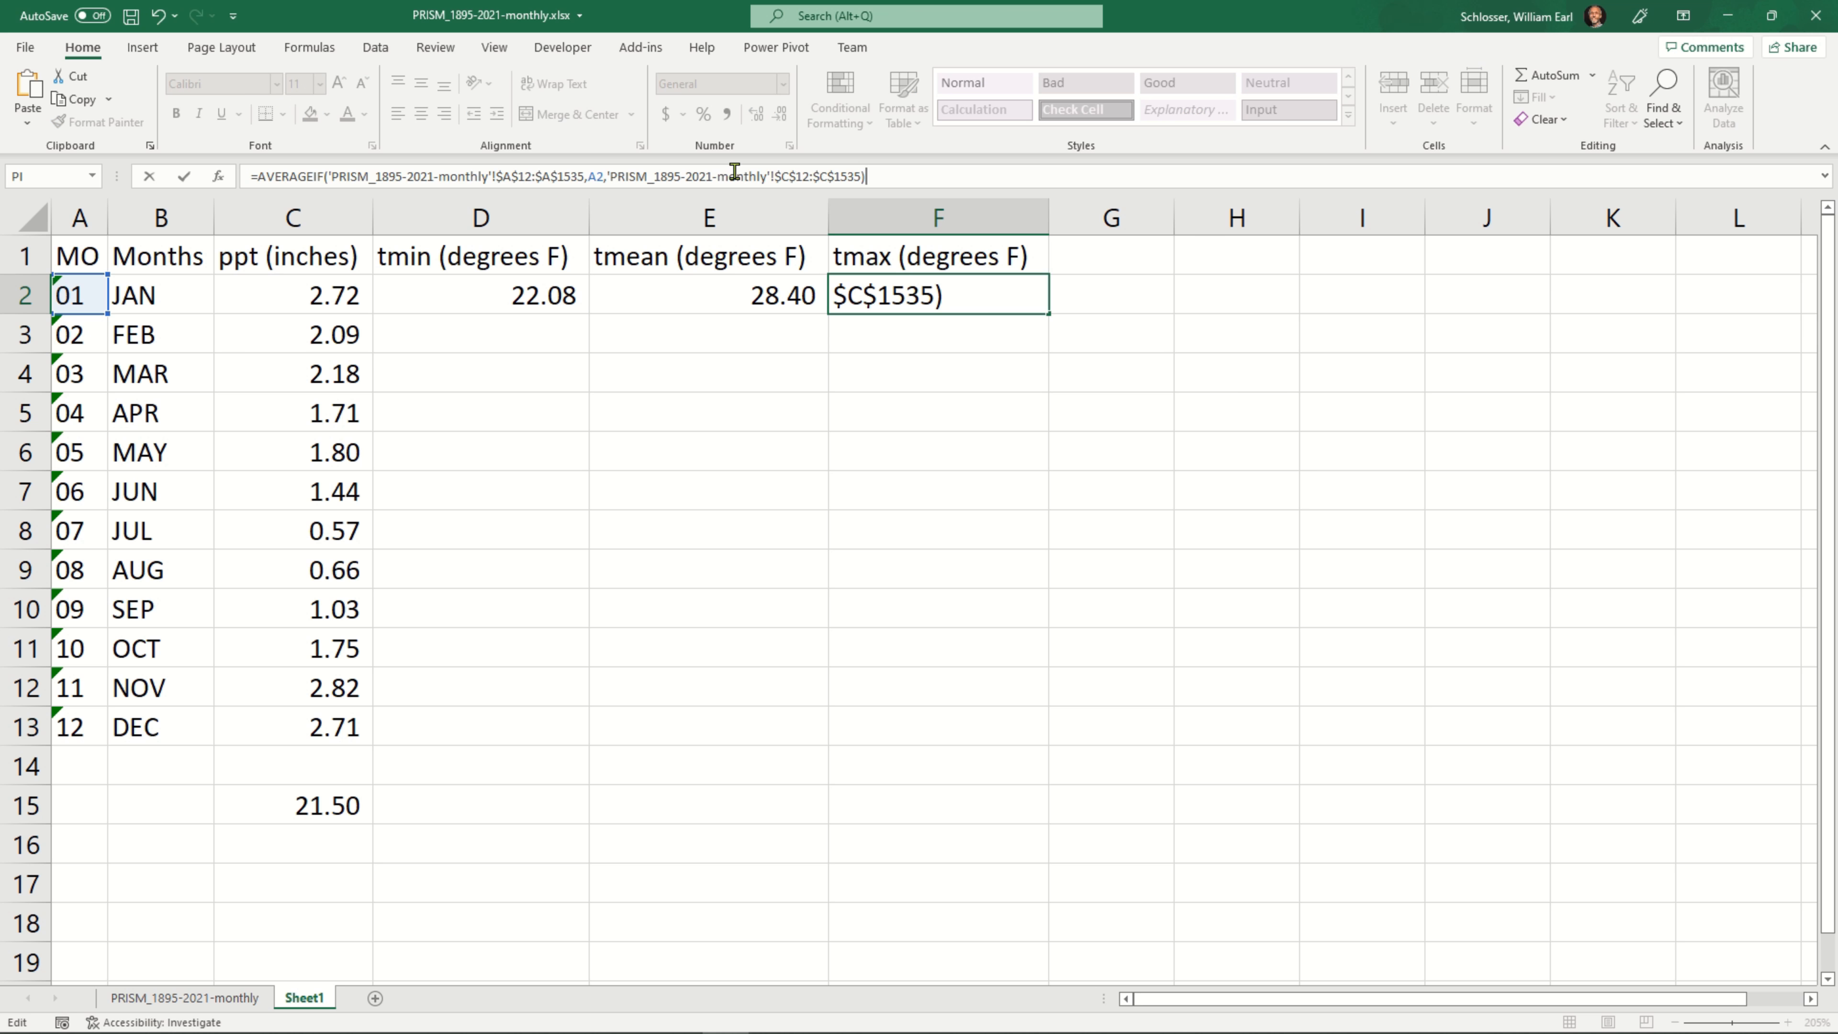
Change the start of the average range in the F2 formula to $F$12
key("Left")
key("Left")
key("Left")
key("Left")
key("Left")
key("Left")
key("Left")
key("Left")
key("Left")
key("Left")
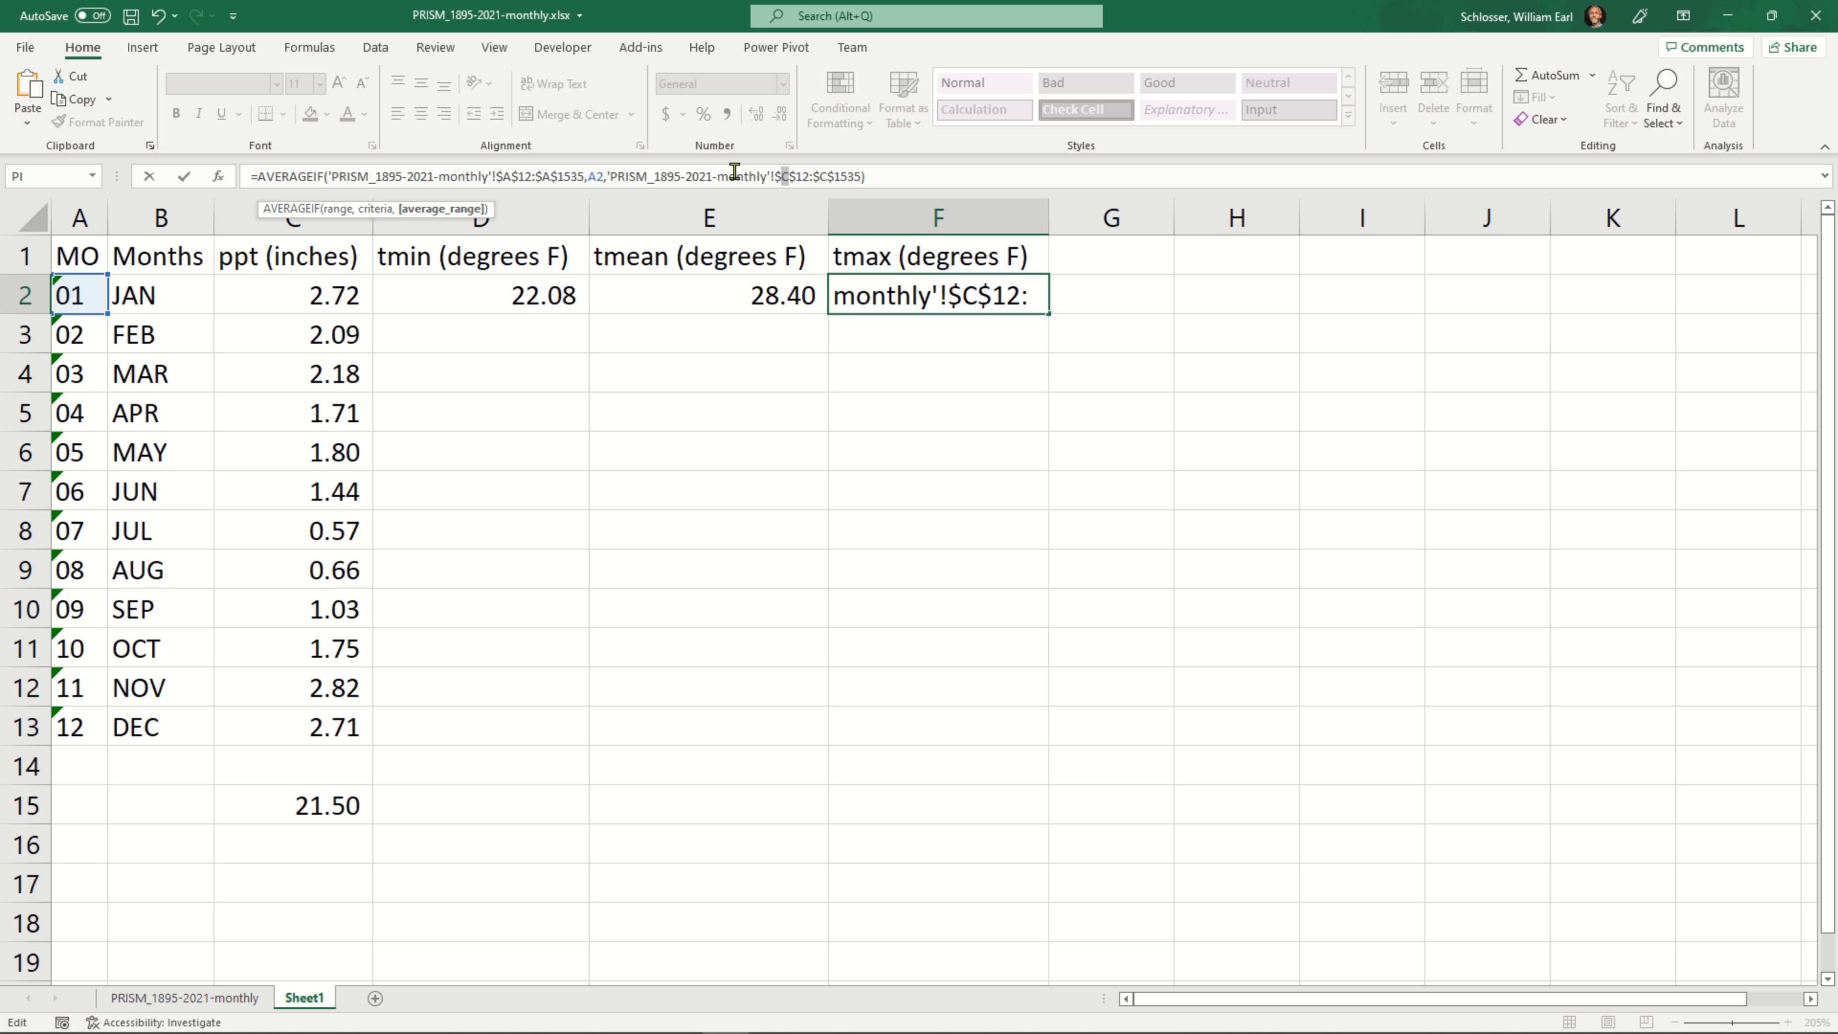
type("F")
Change the end of the F2 average range to $F$1535, commit the formula, and apply comma number formatting
key("Right")
key("Right")
key("Right")
key("Right")
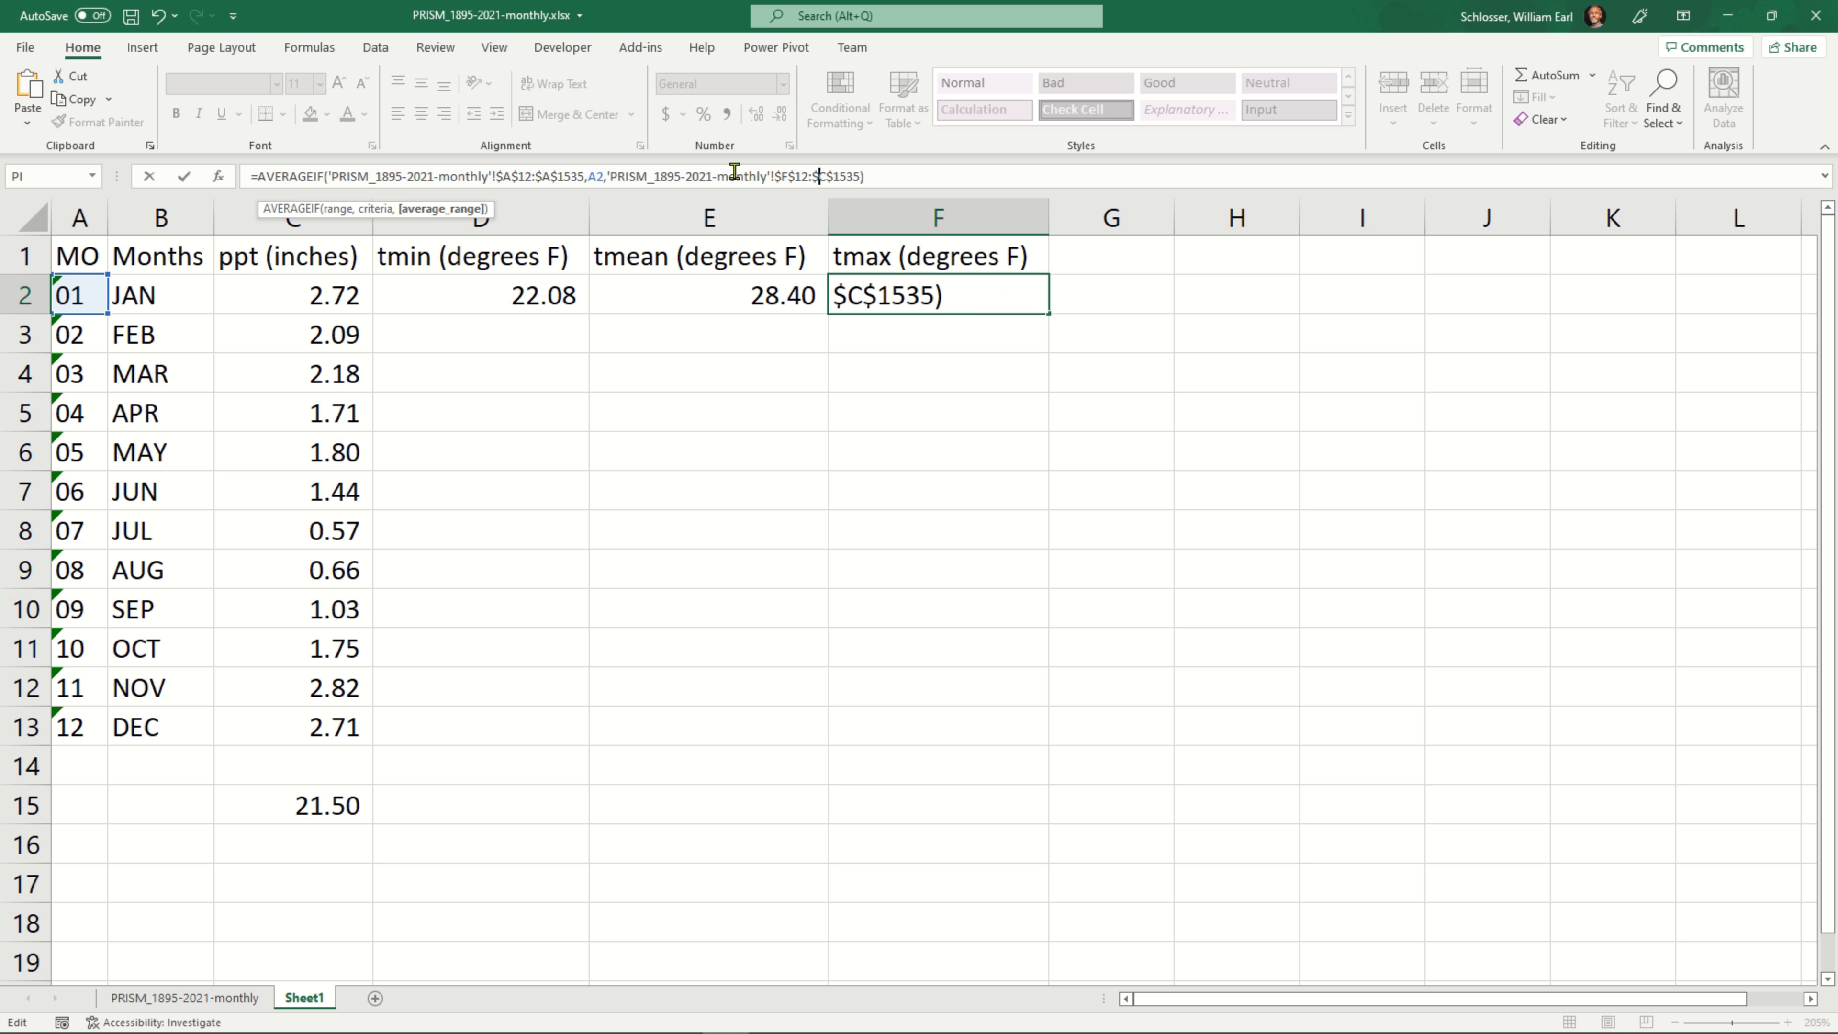
key("BackSpace")
type("F")
key("Return")
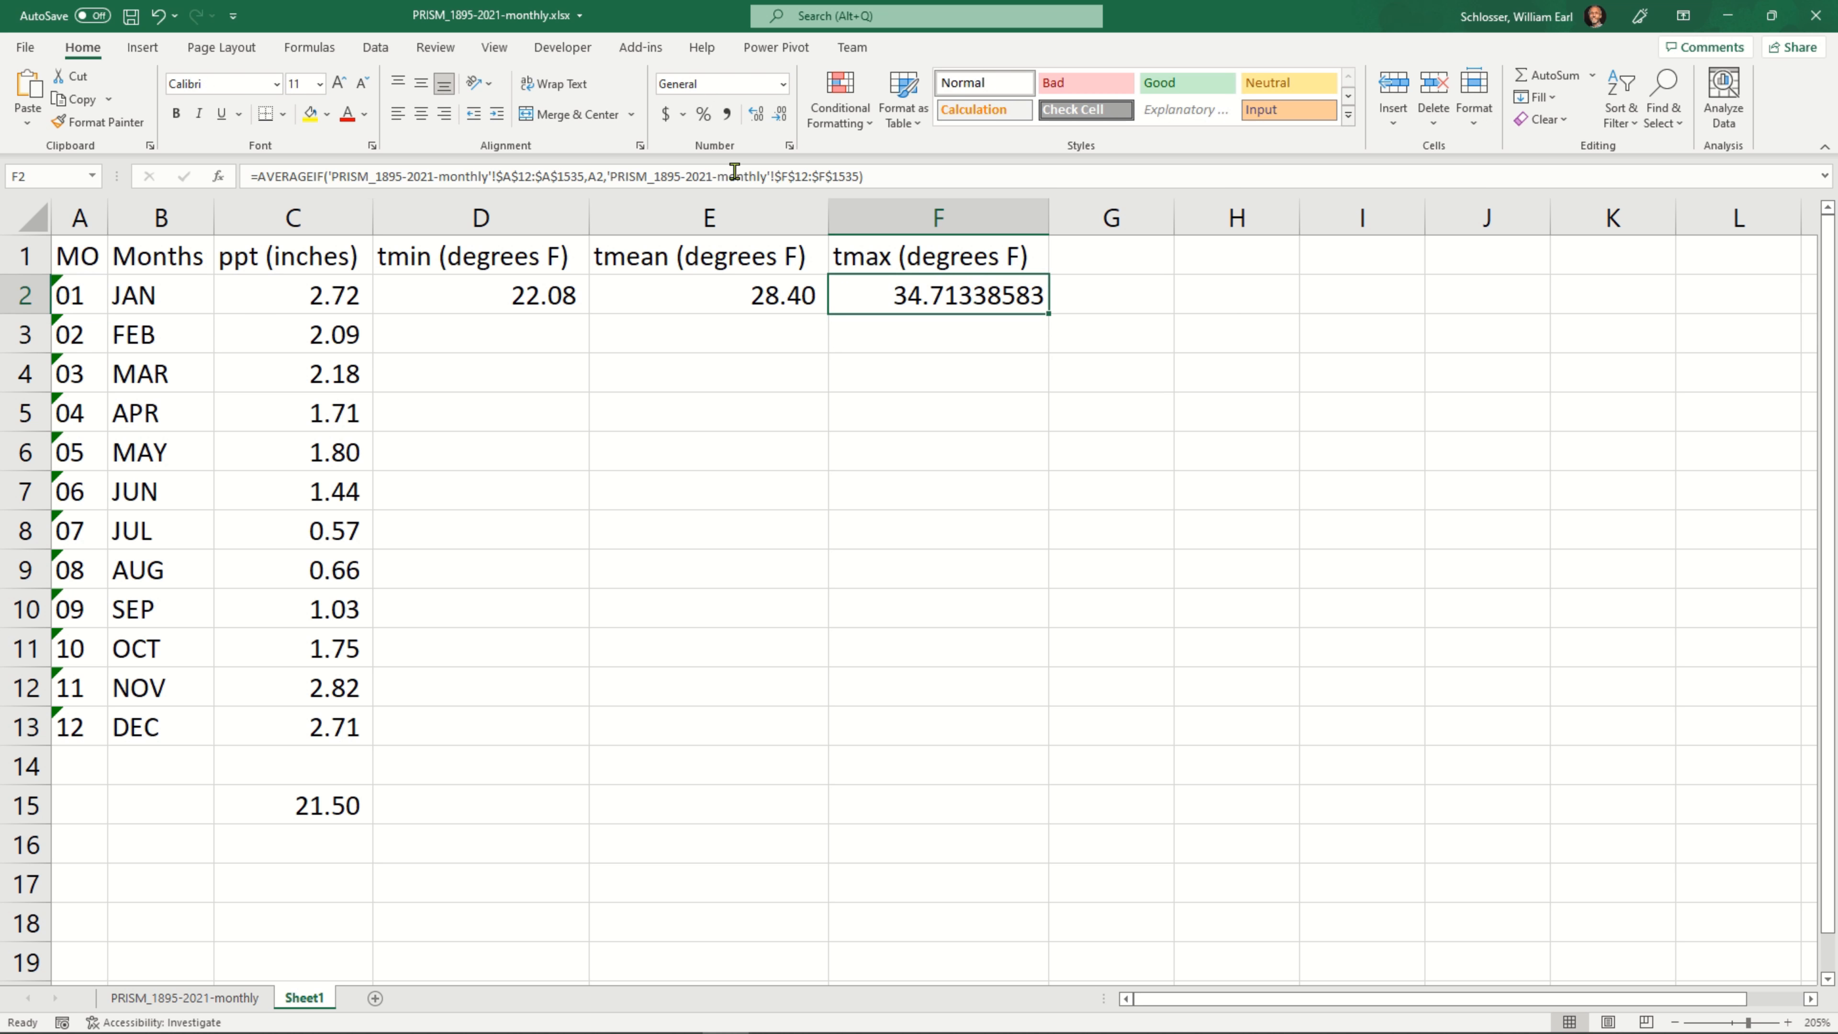
left_click(727, 116)
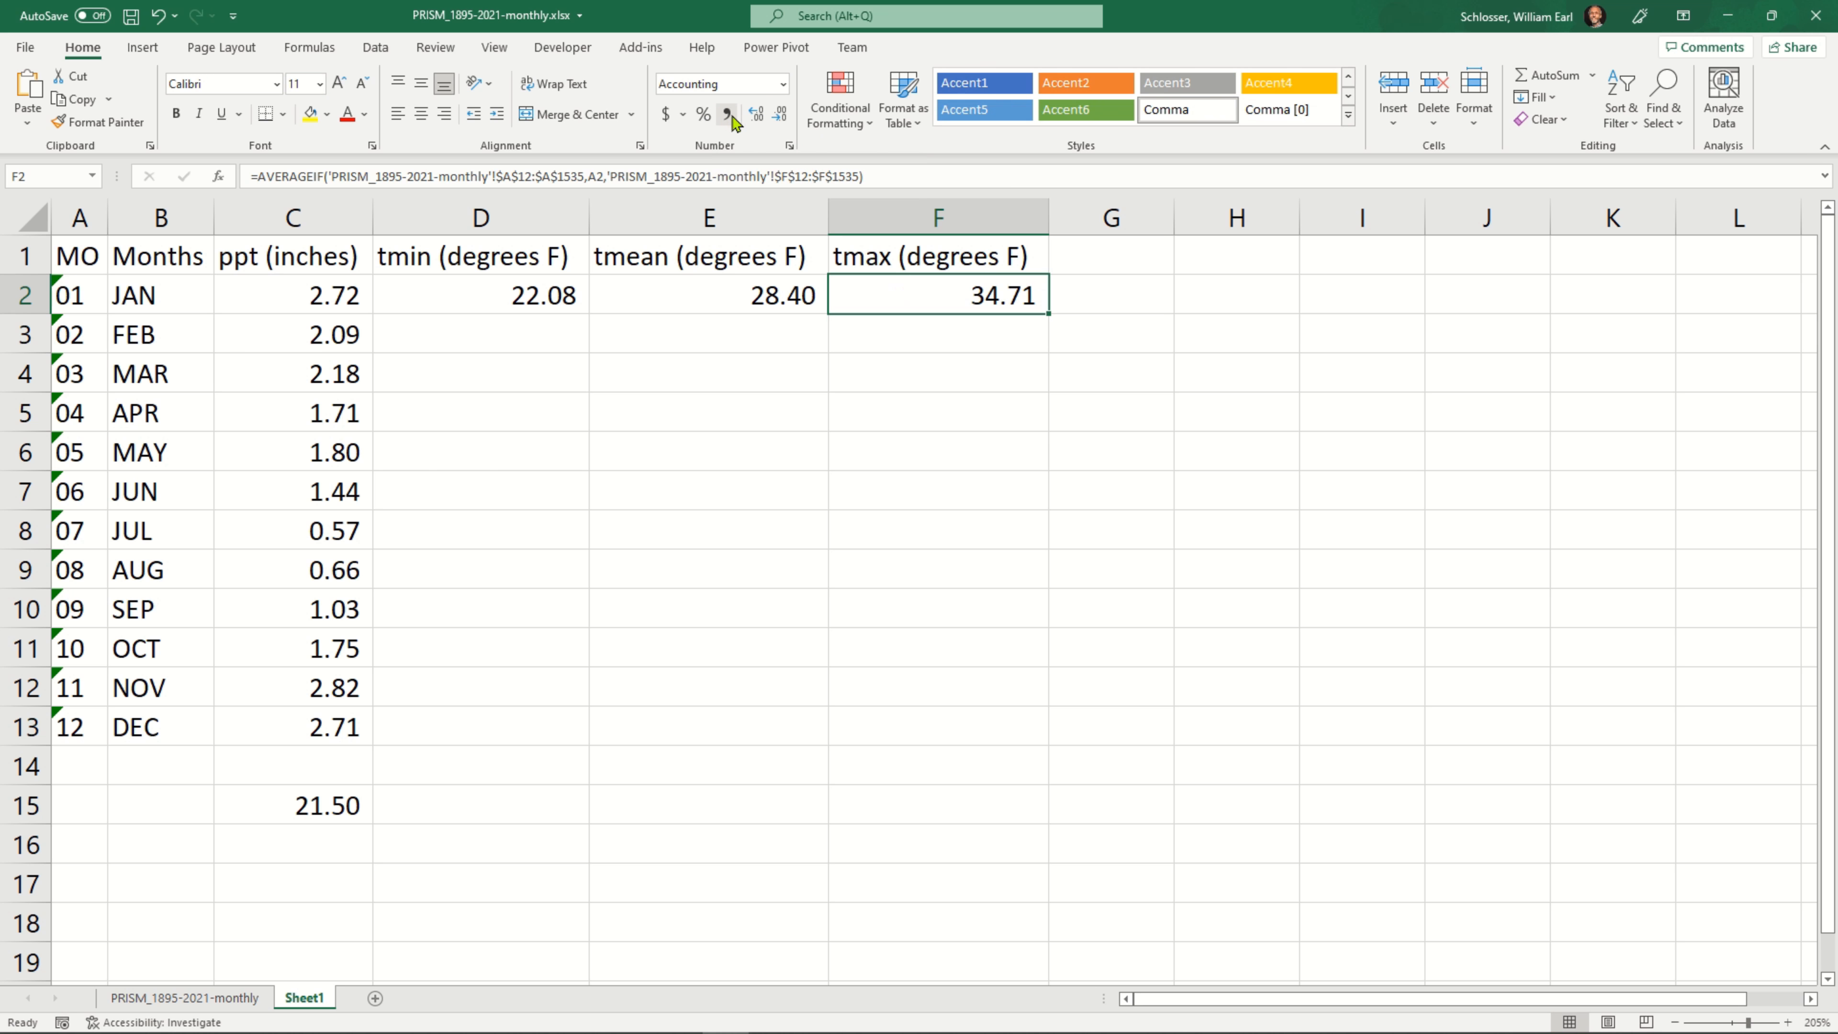
Fill the January temperature formulas in D2:F2 down to December in row 13
left_click(517, 296, "shift")
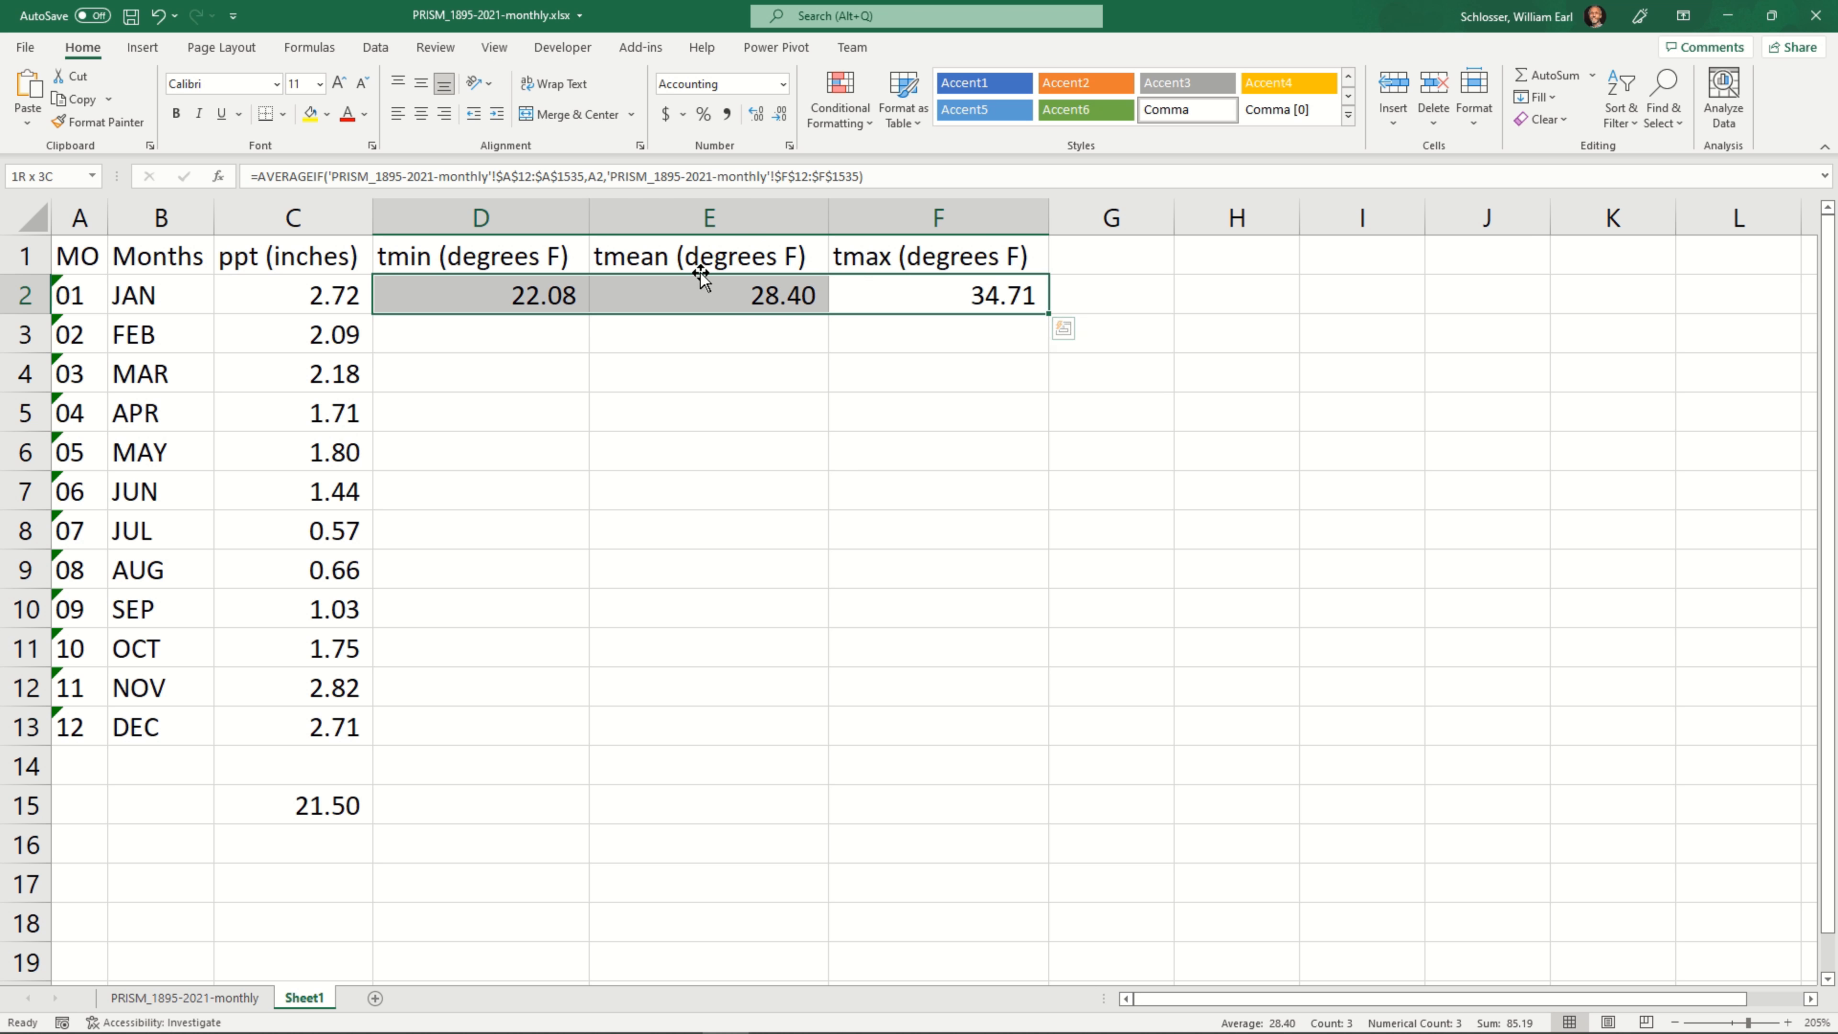
double_click(1047, 312)
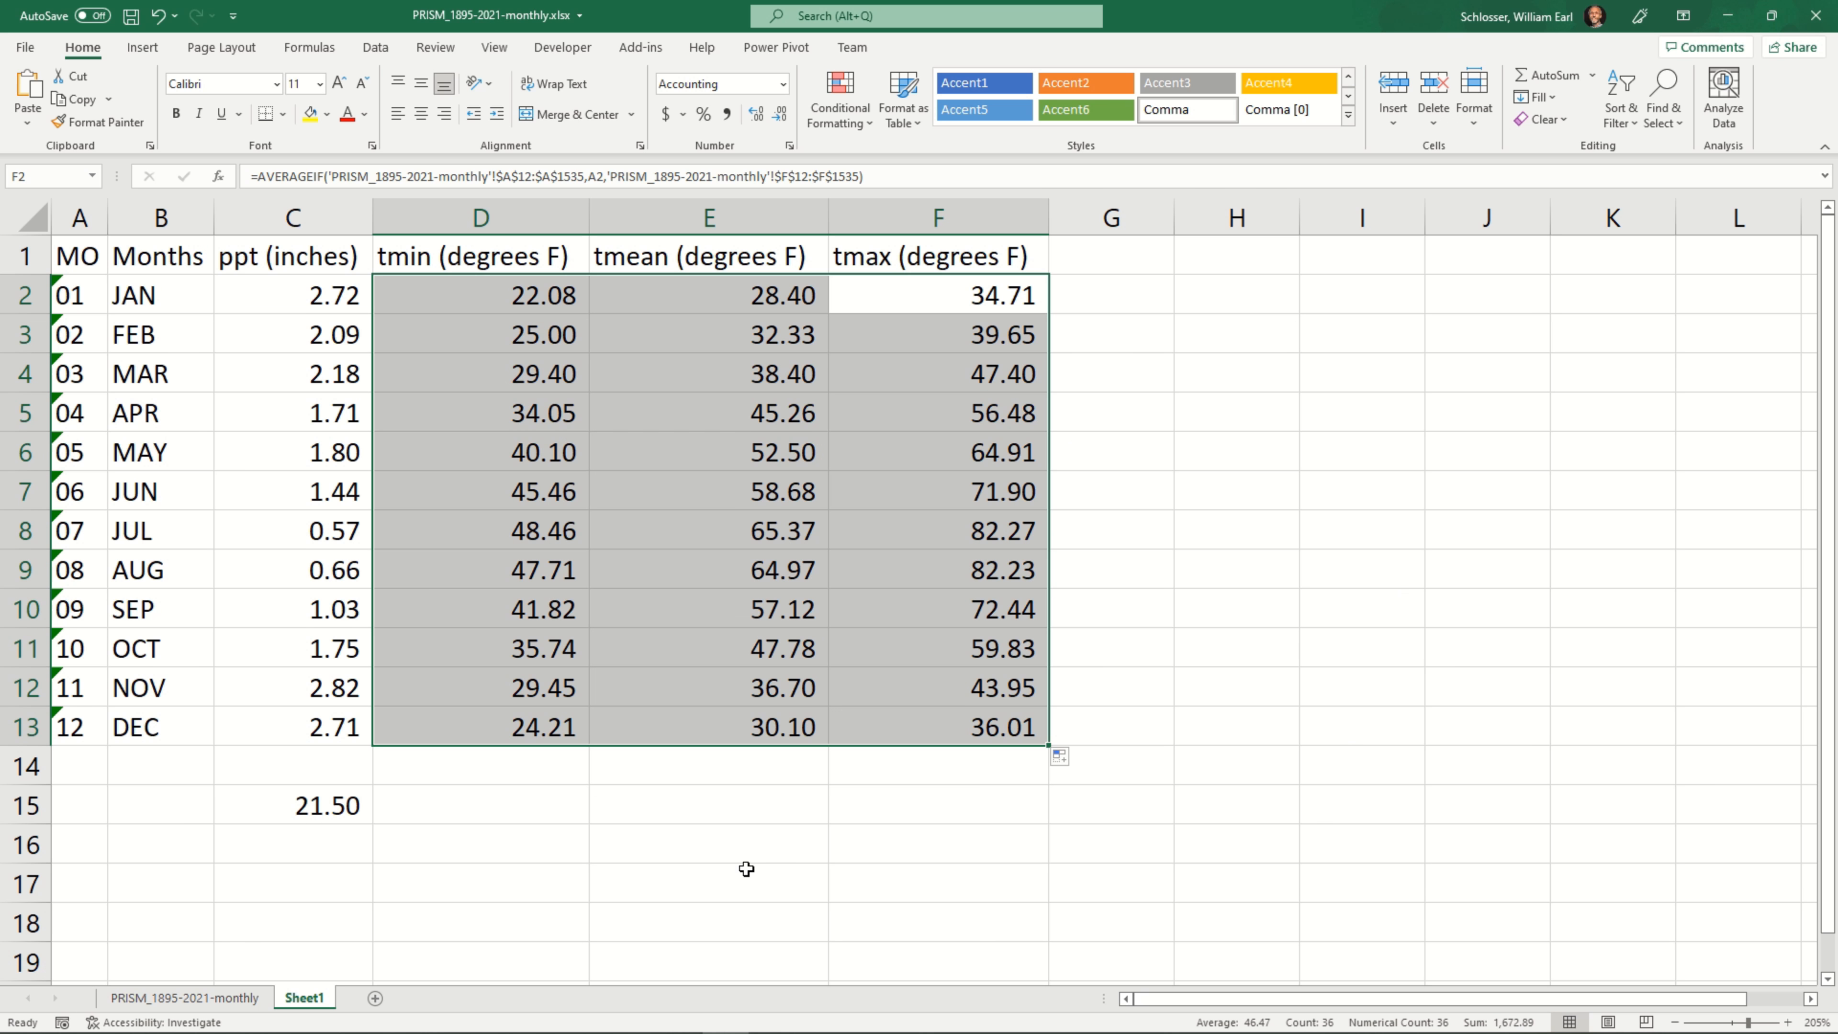
left_click(810, 802)
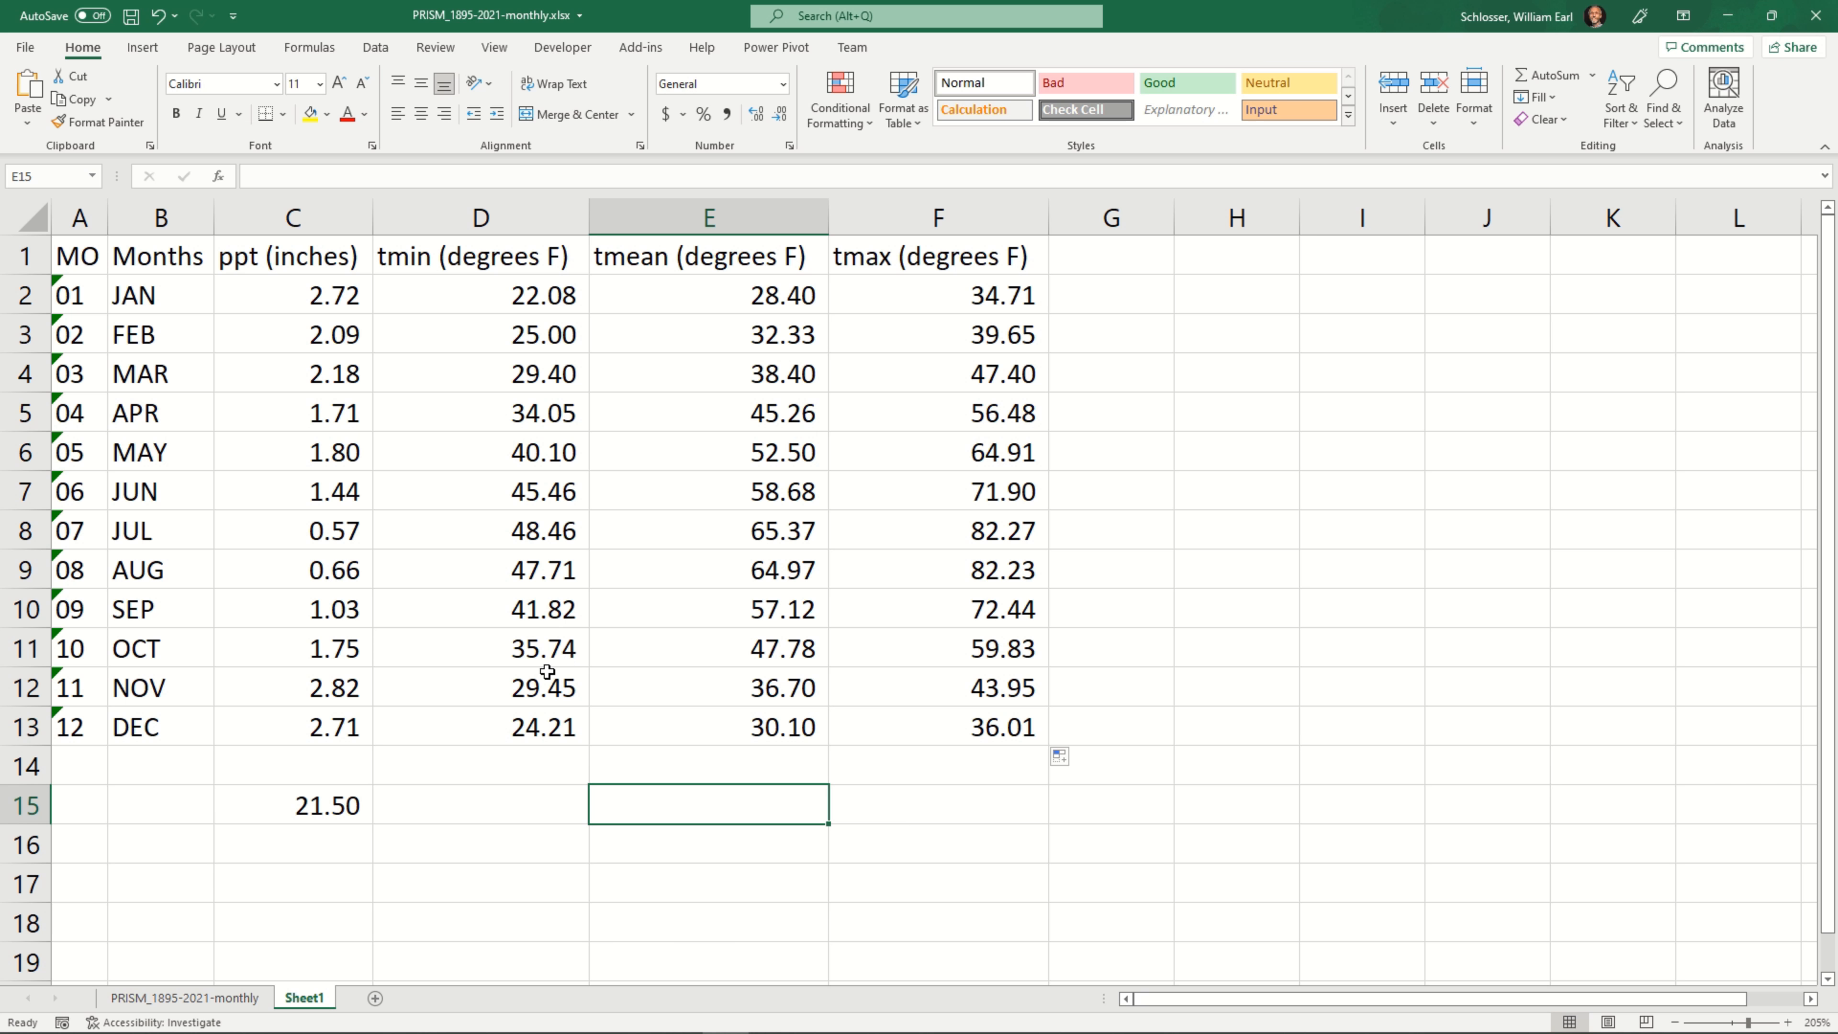
Examine the filled temperature averages for November, December and May
left_click_drag(547, 684, 892, 682)
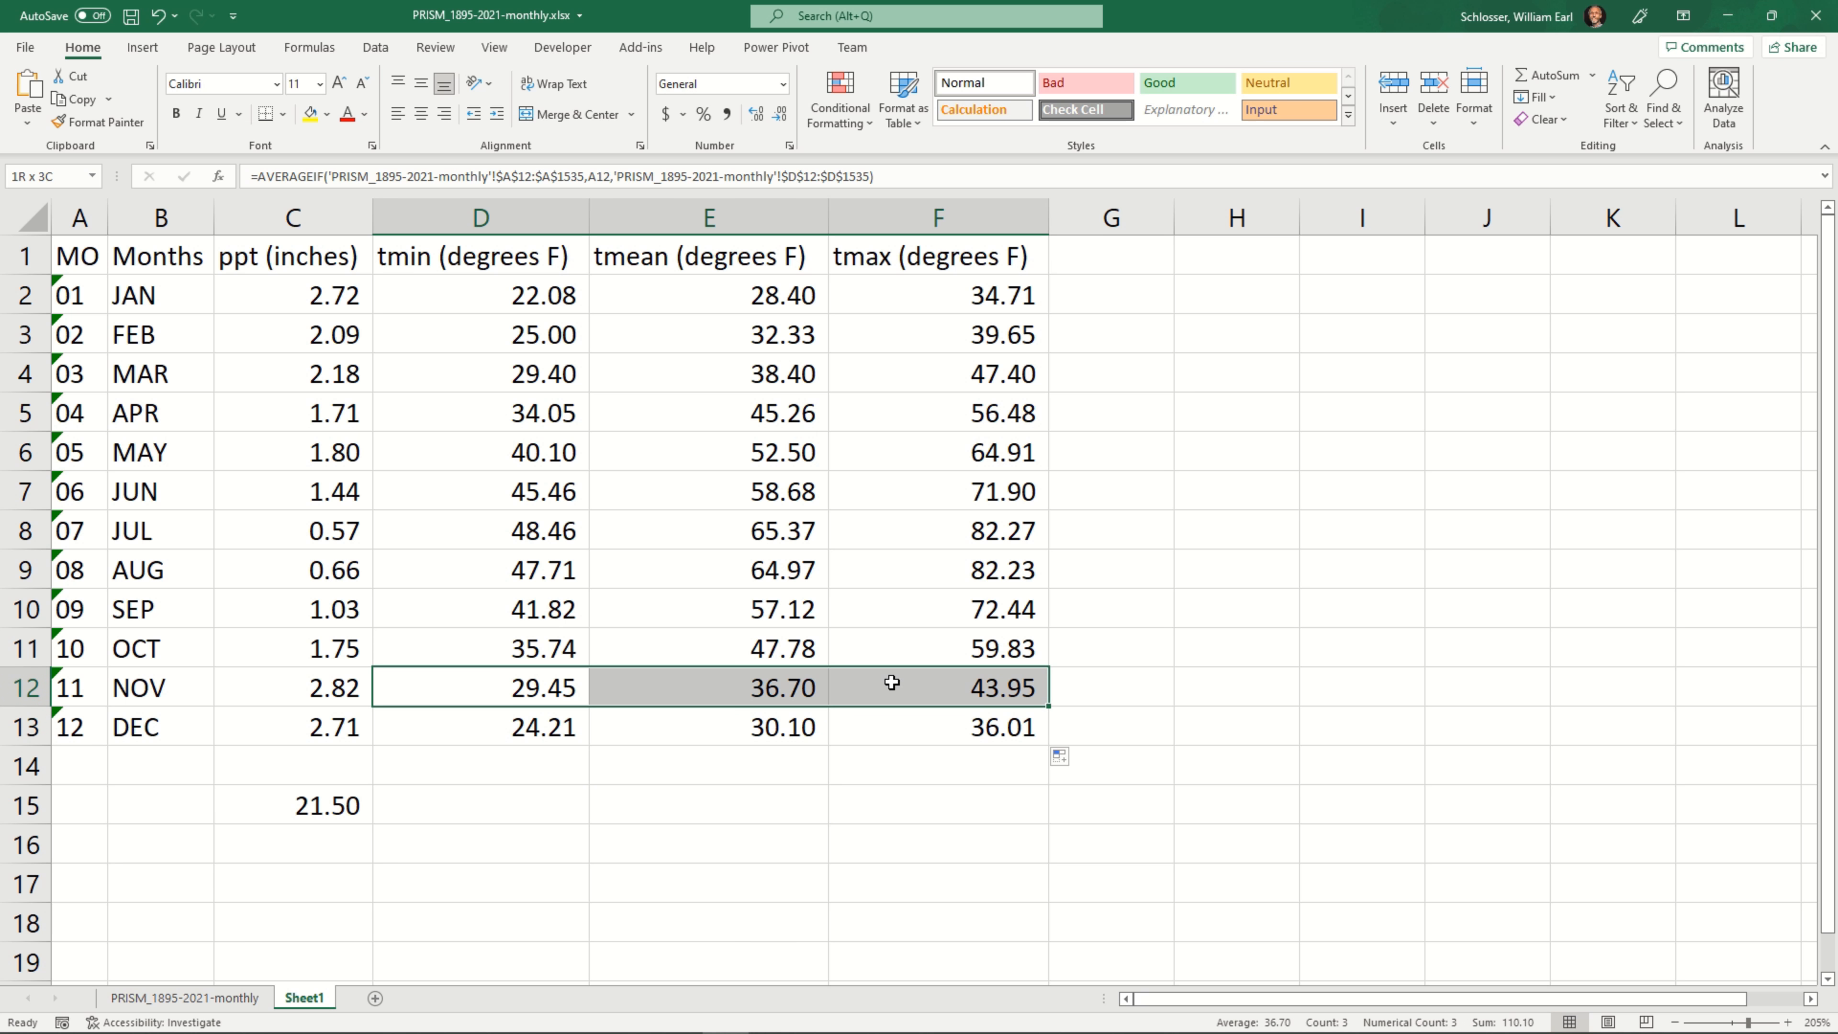
left_click(527, 733)
left_click(758, 728)
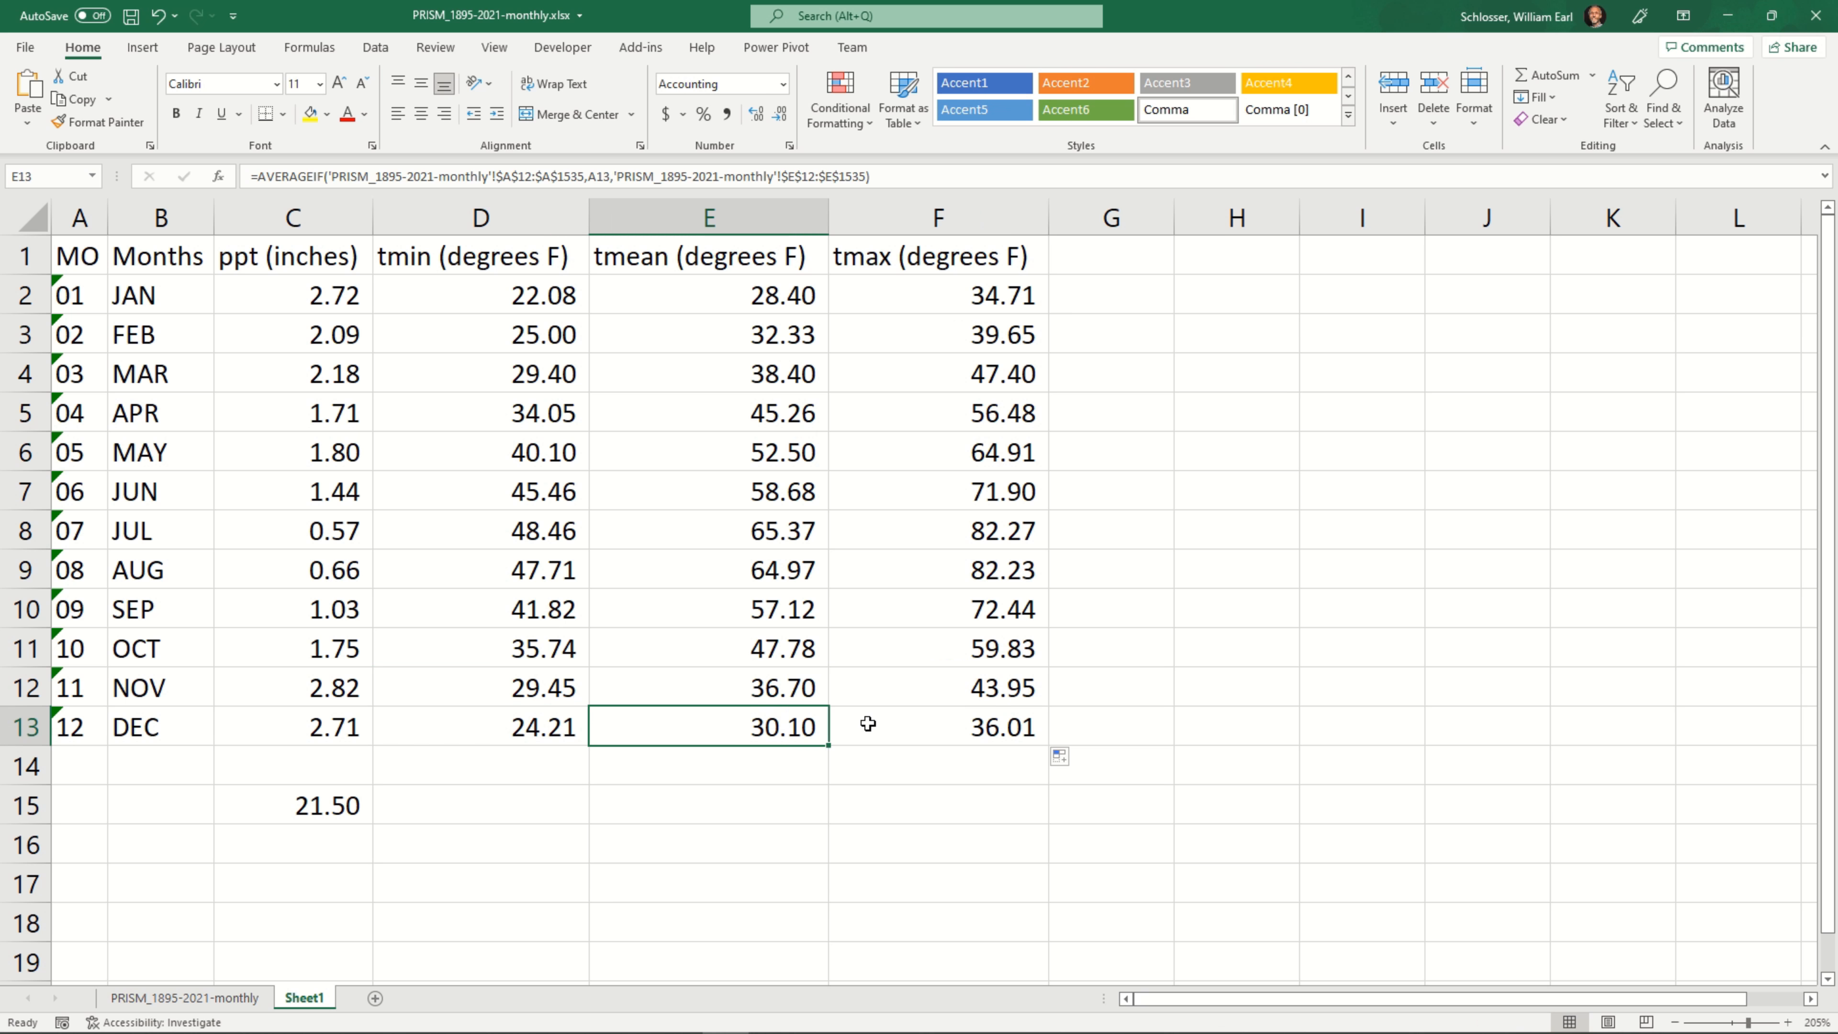
left_click(868, 723)
left_click(902, 763)
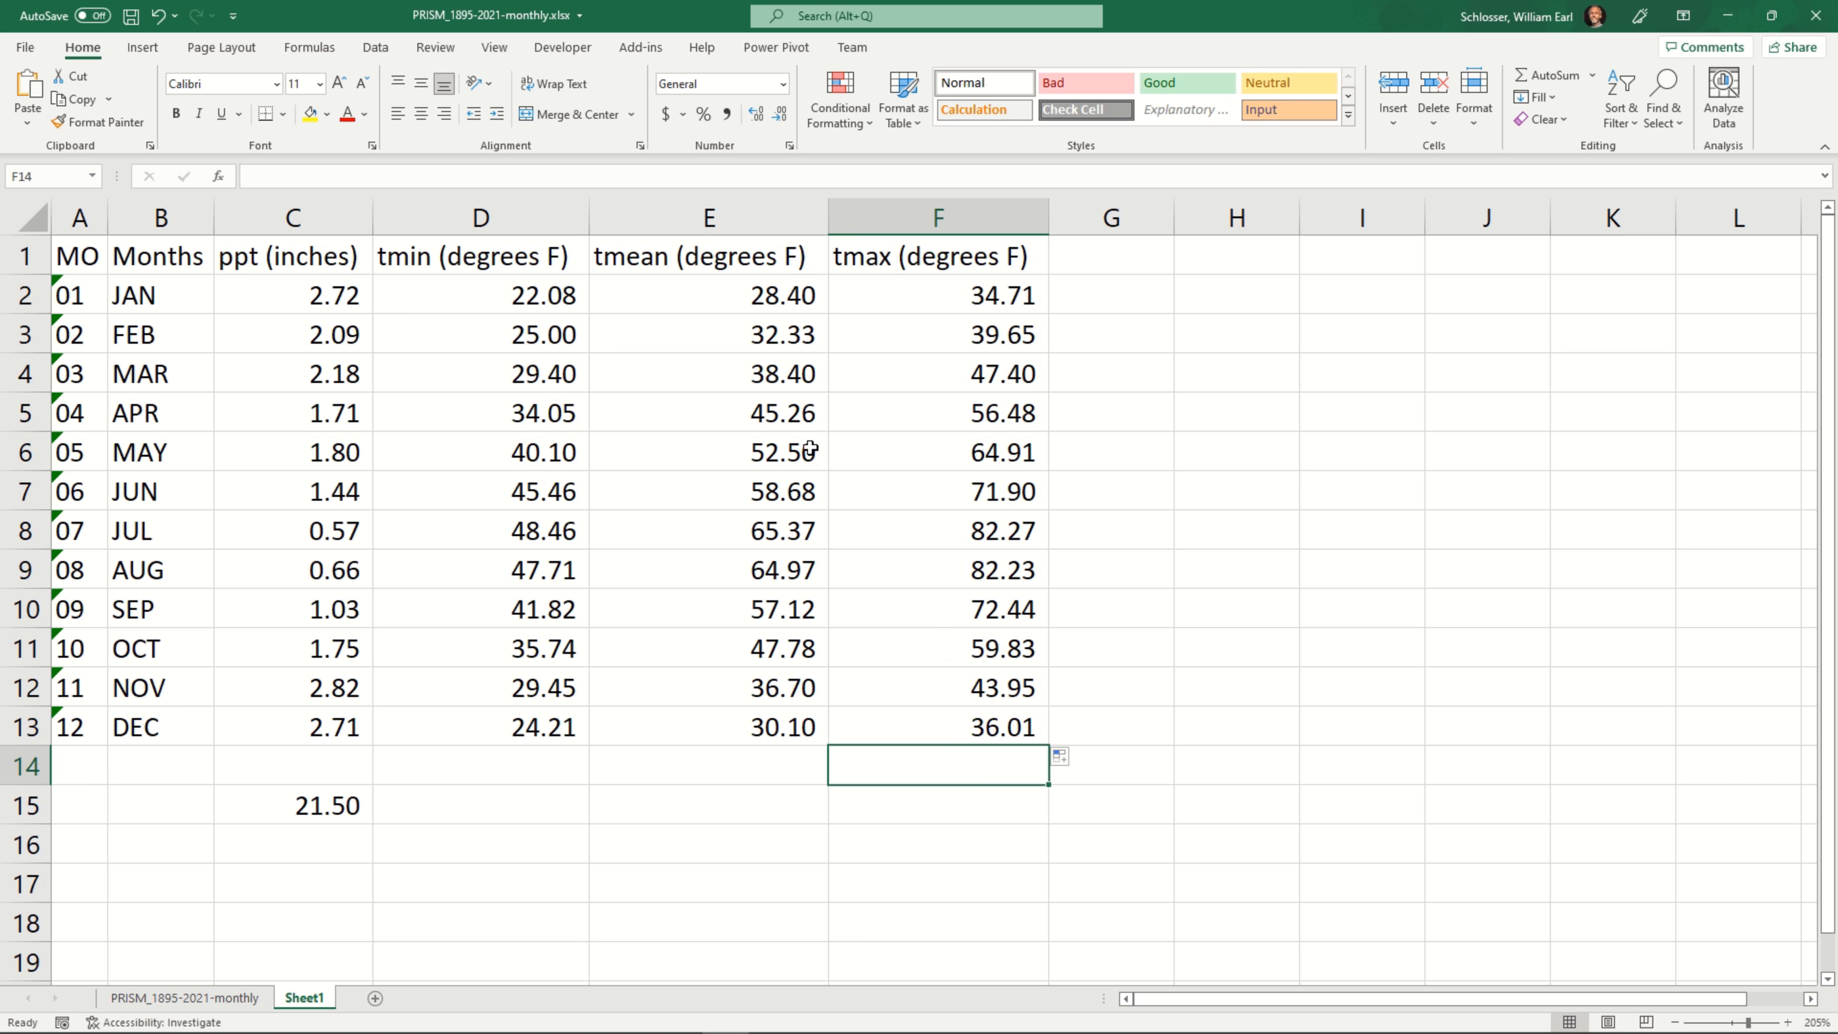
left_click_drag(808, 450, 840, 455)
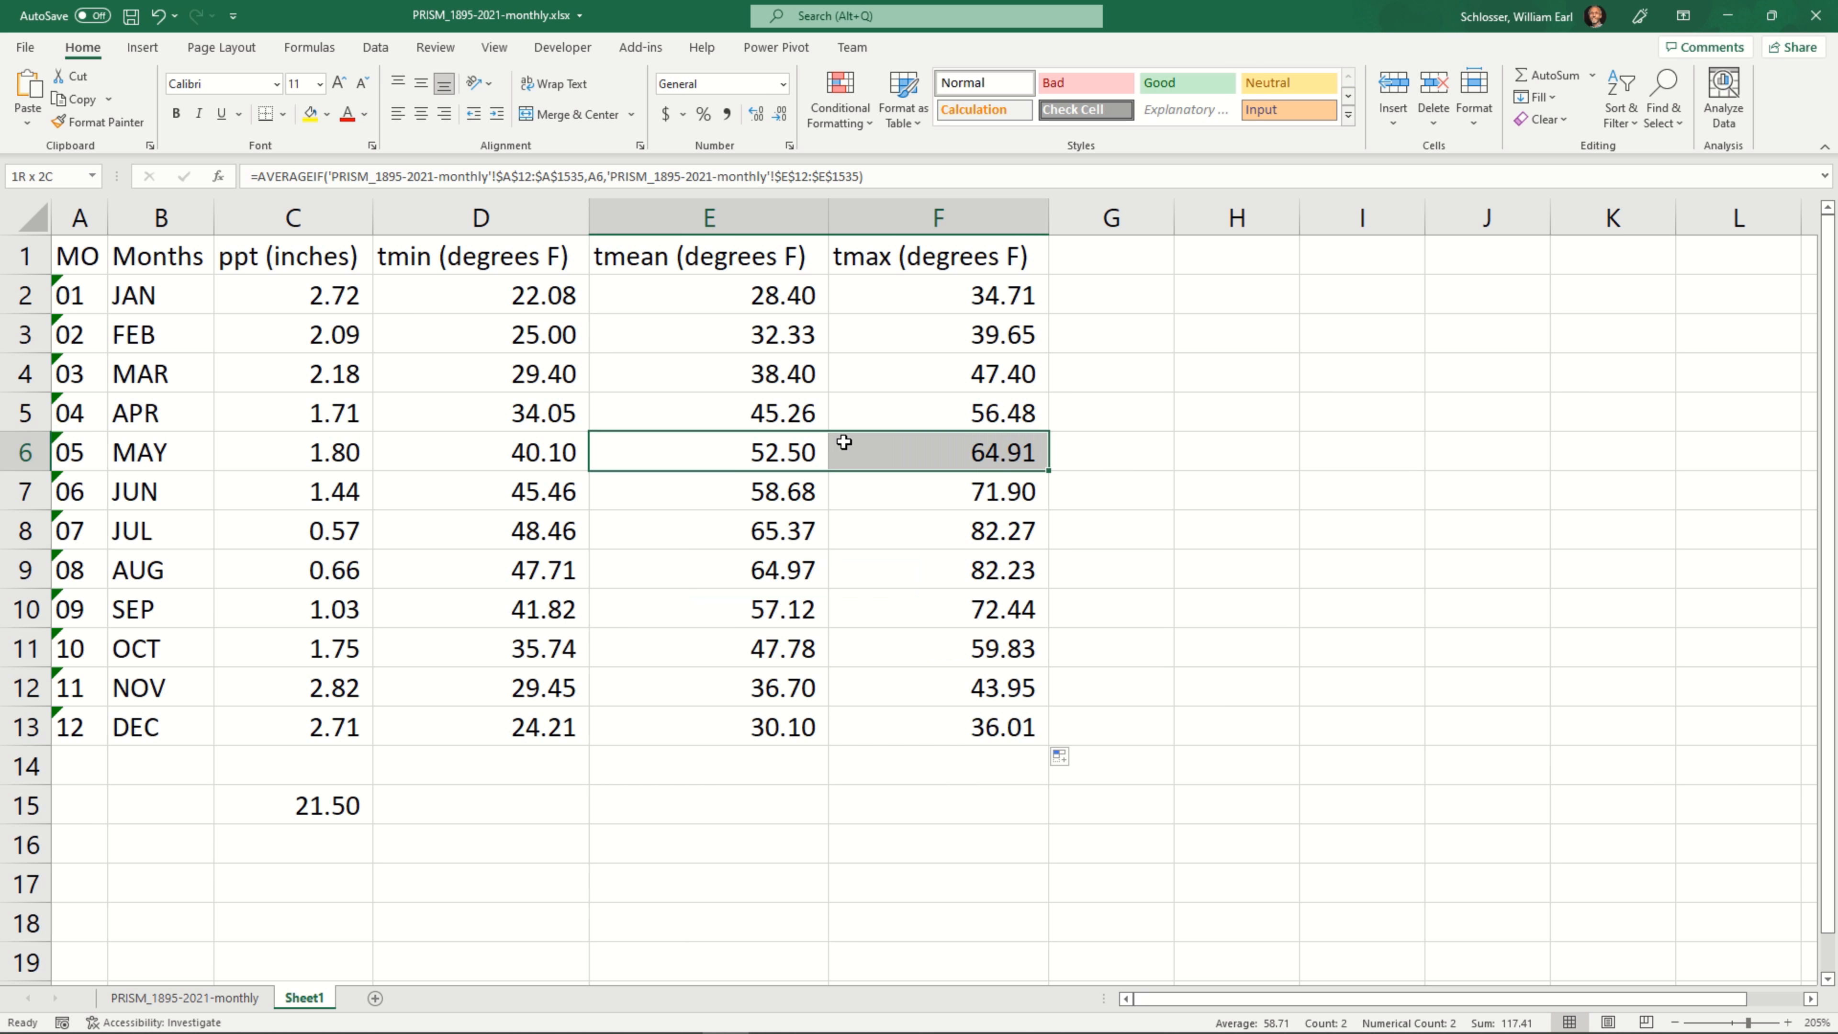
left_click(1081, 454)
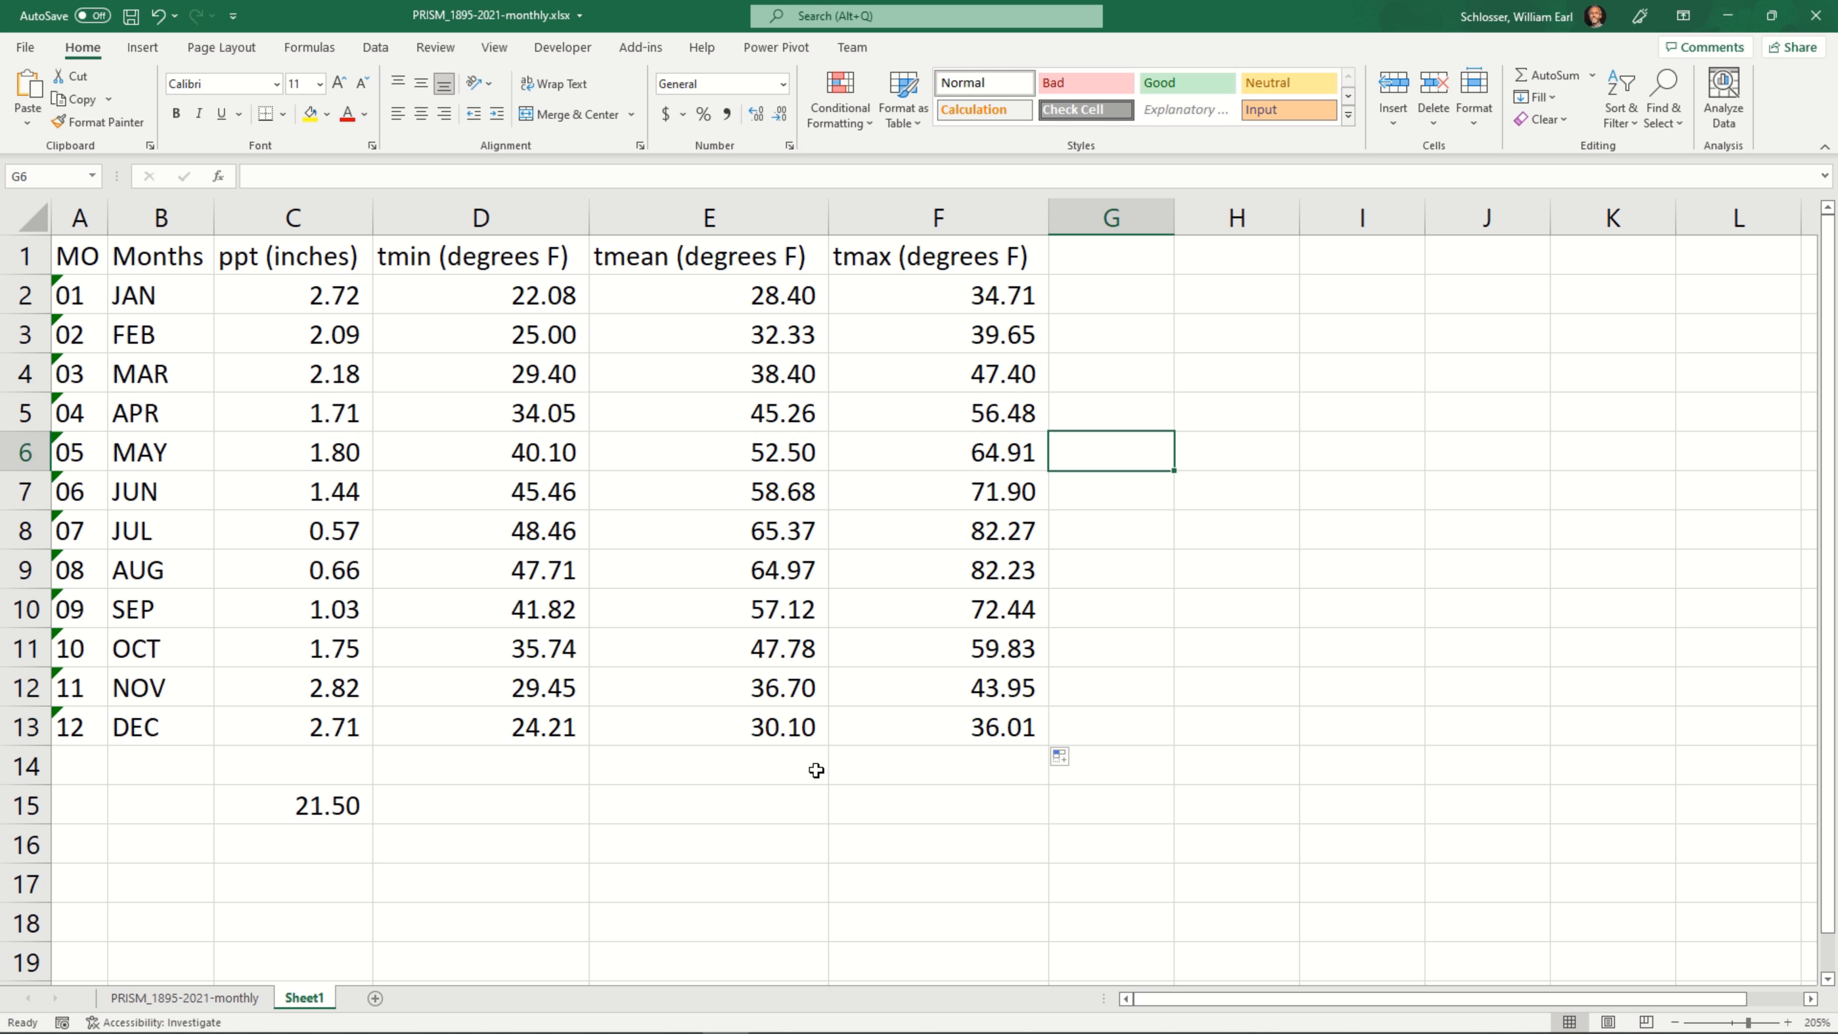
Save the workbook with the completed monthly averages
left_click(130, 18)
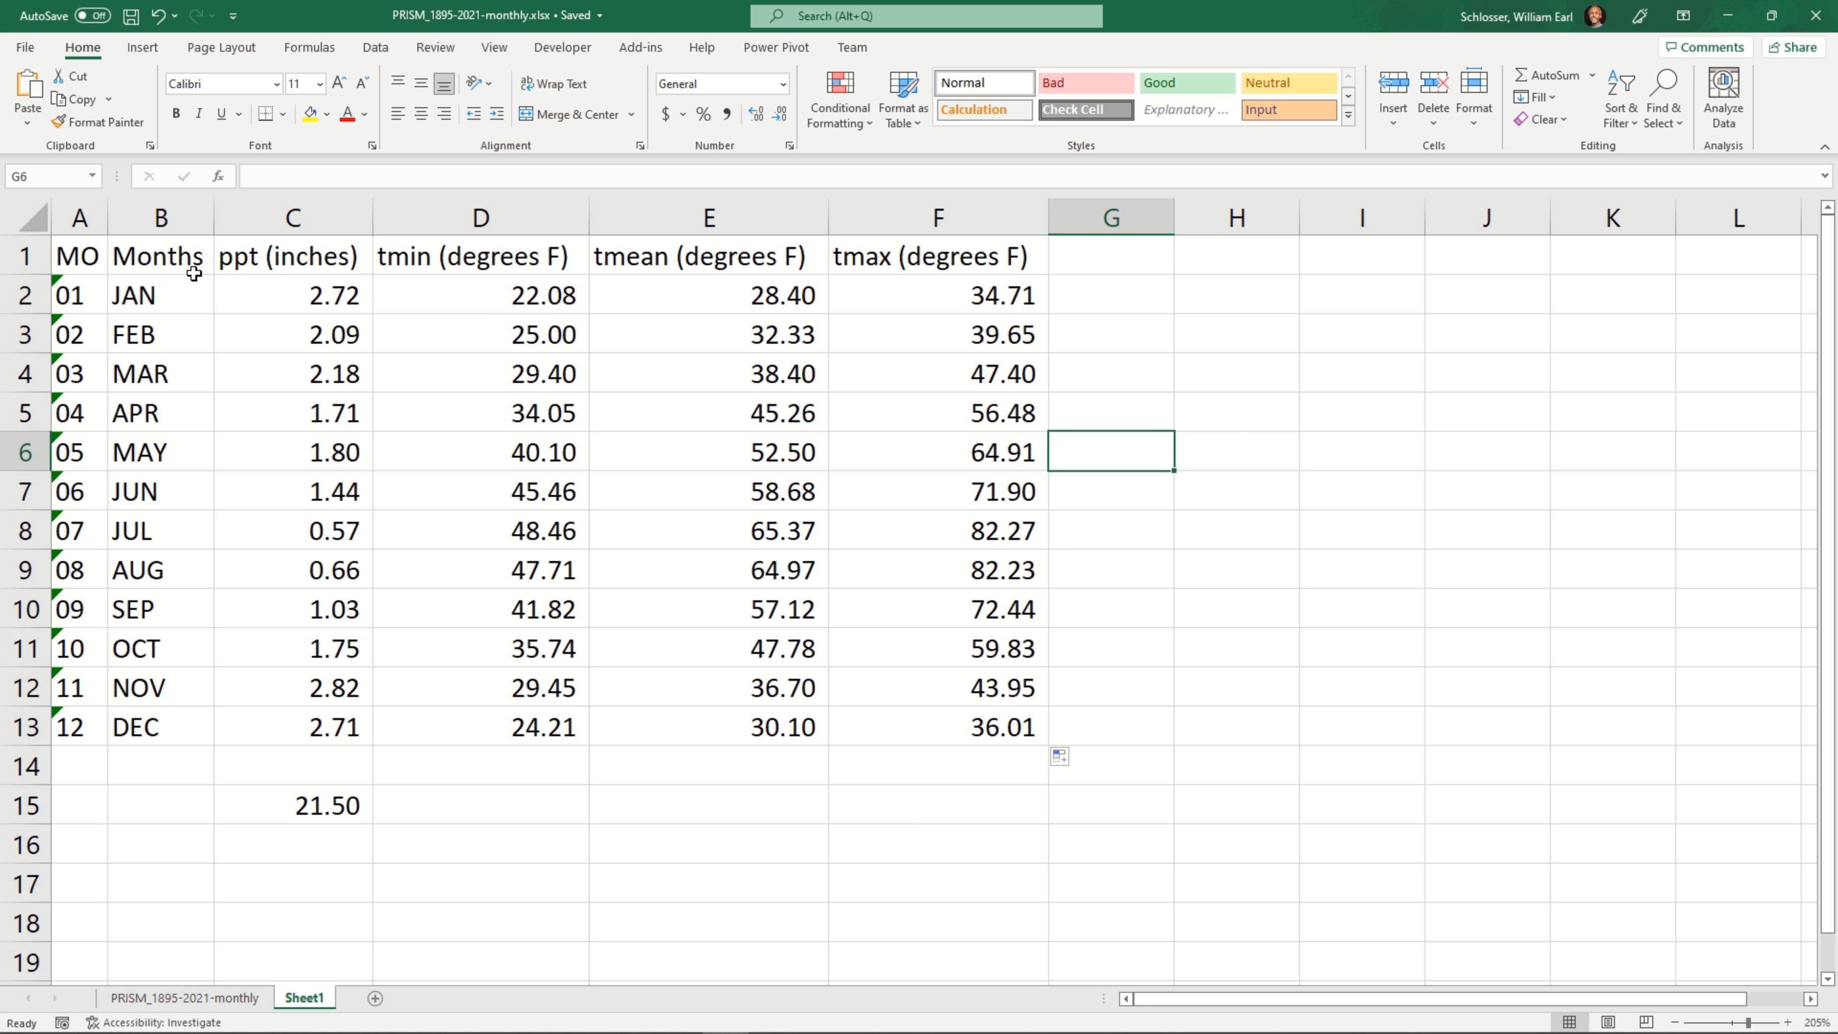
Insert a basic 2-D line chart from the monthly averages in C2:F13
left_click_drag(275, 286, 979, 718)
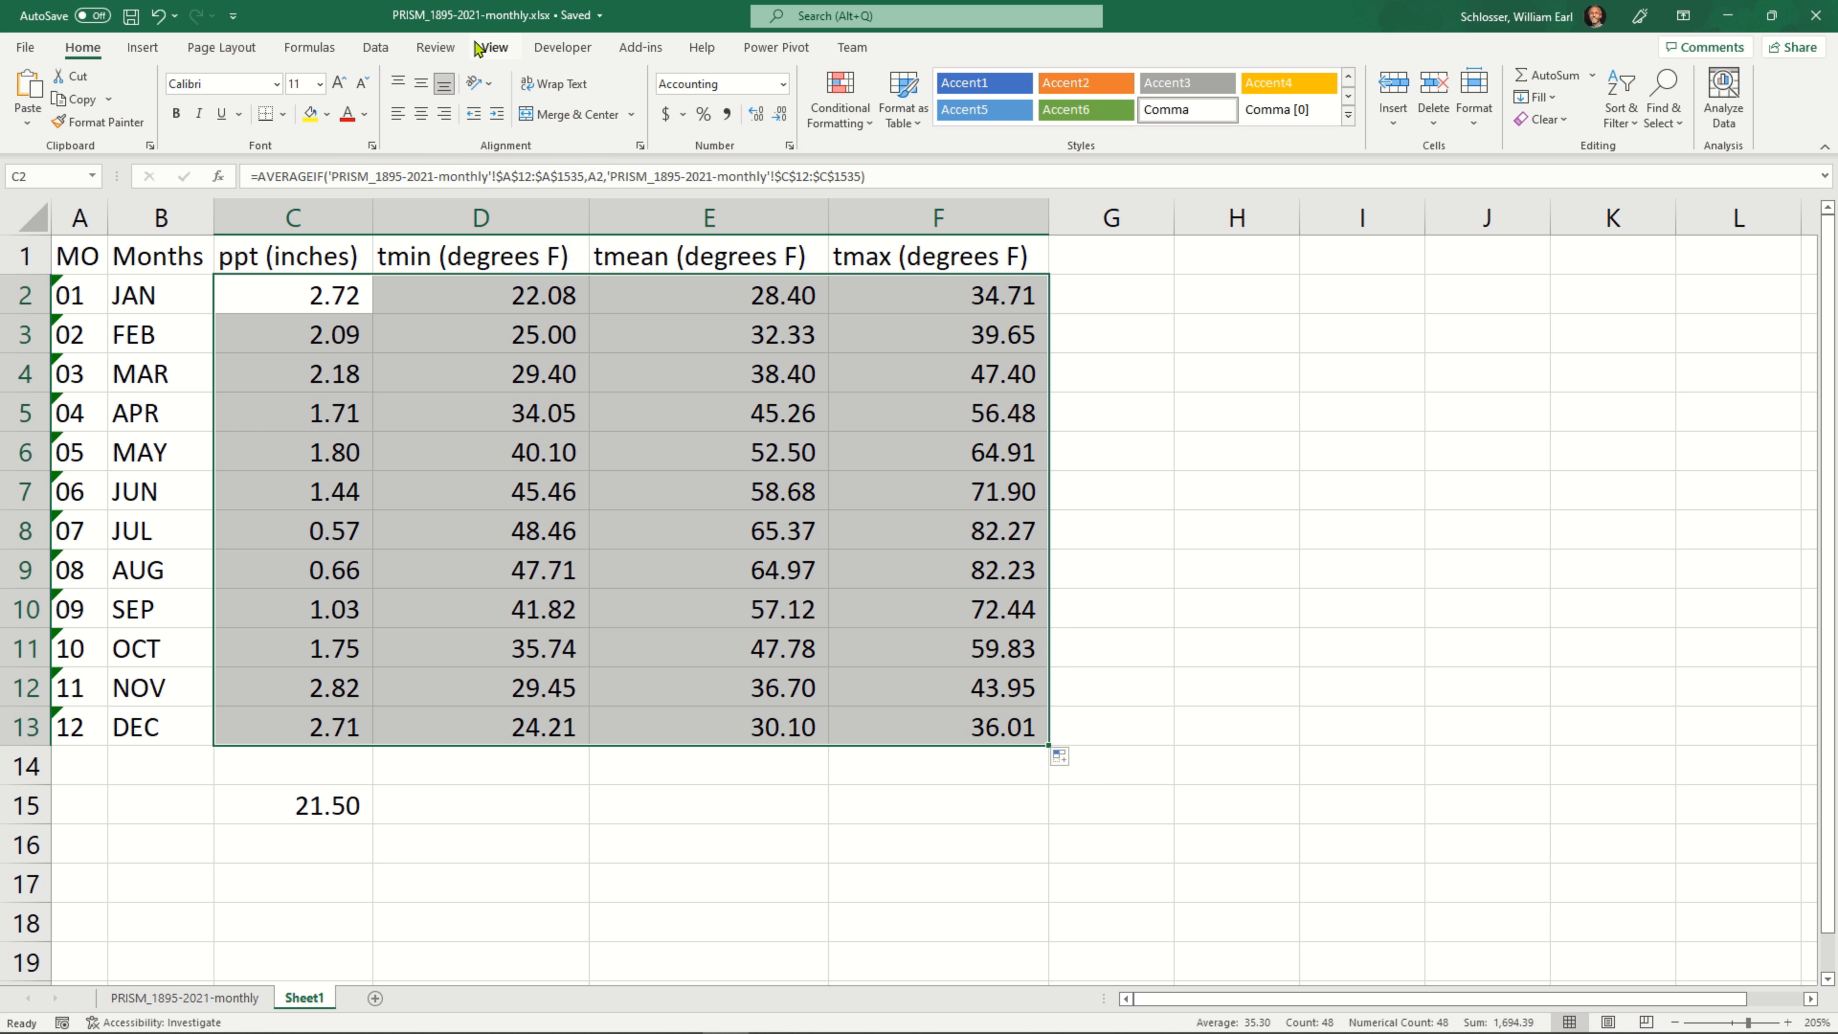
left_click(141, 48)
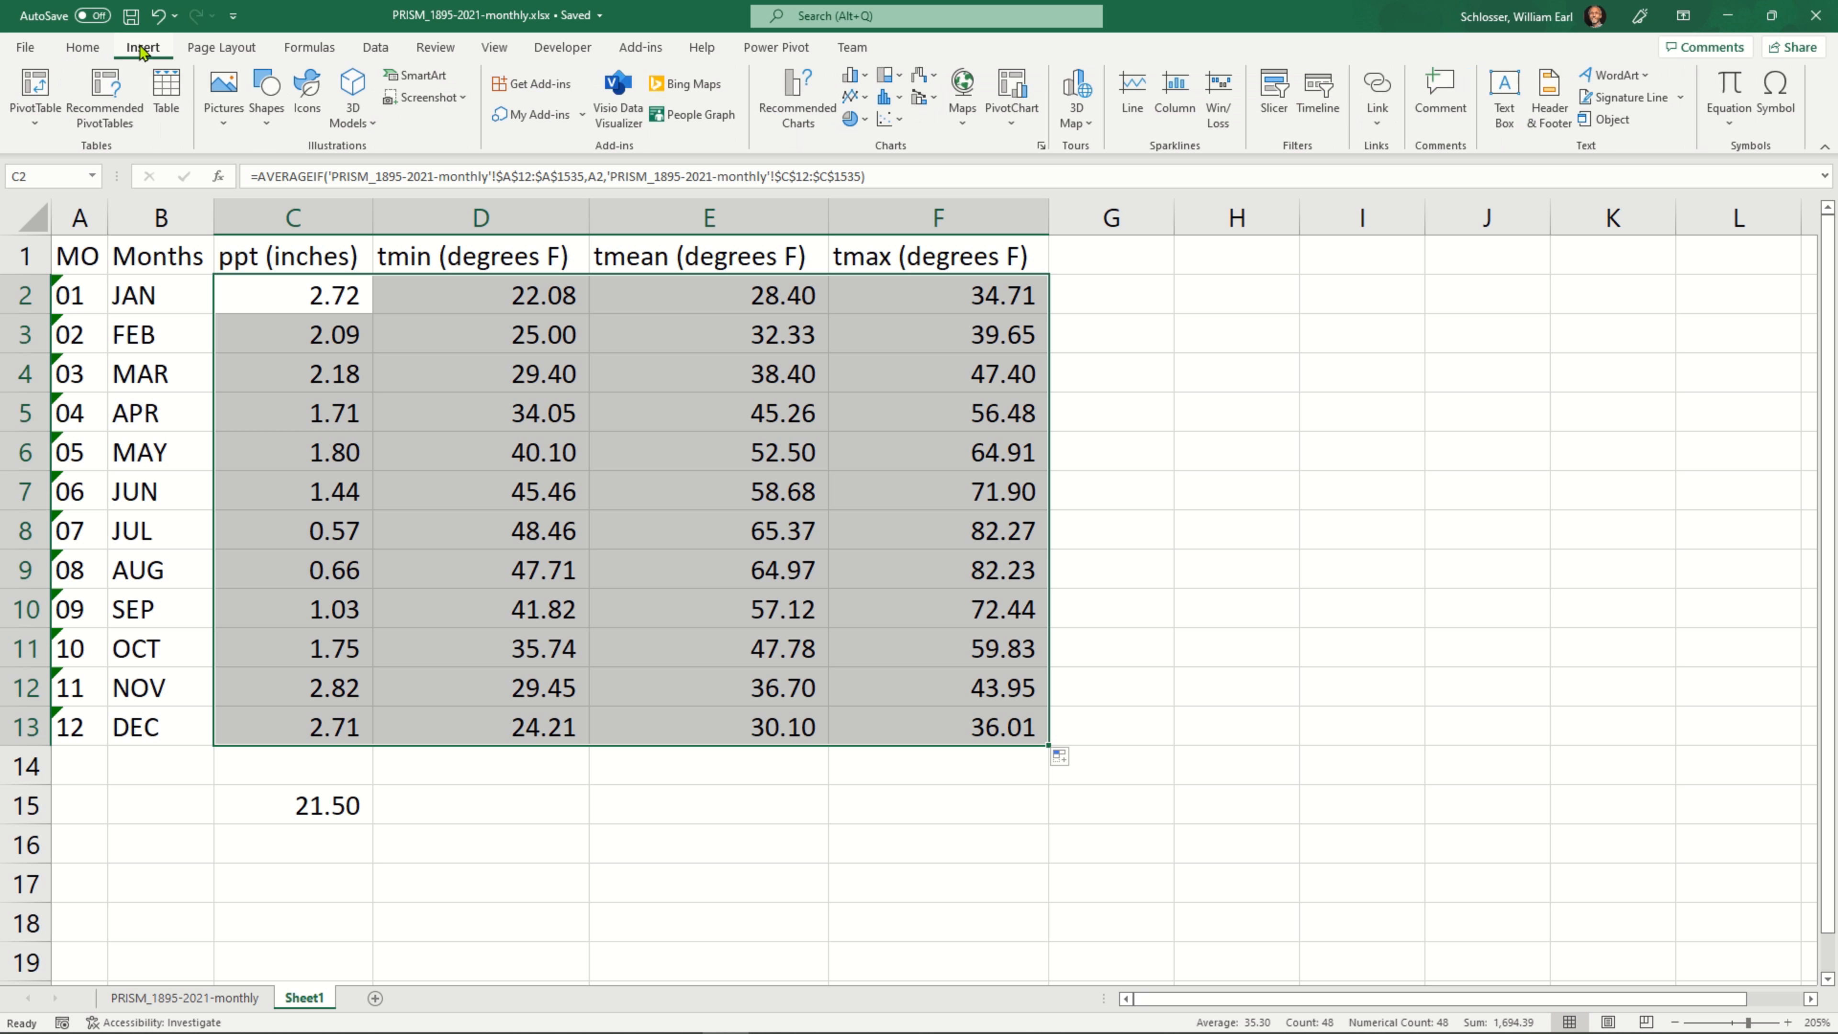
left_click(865, 101)
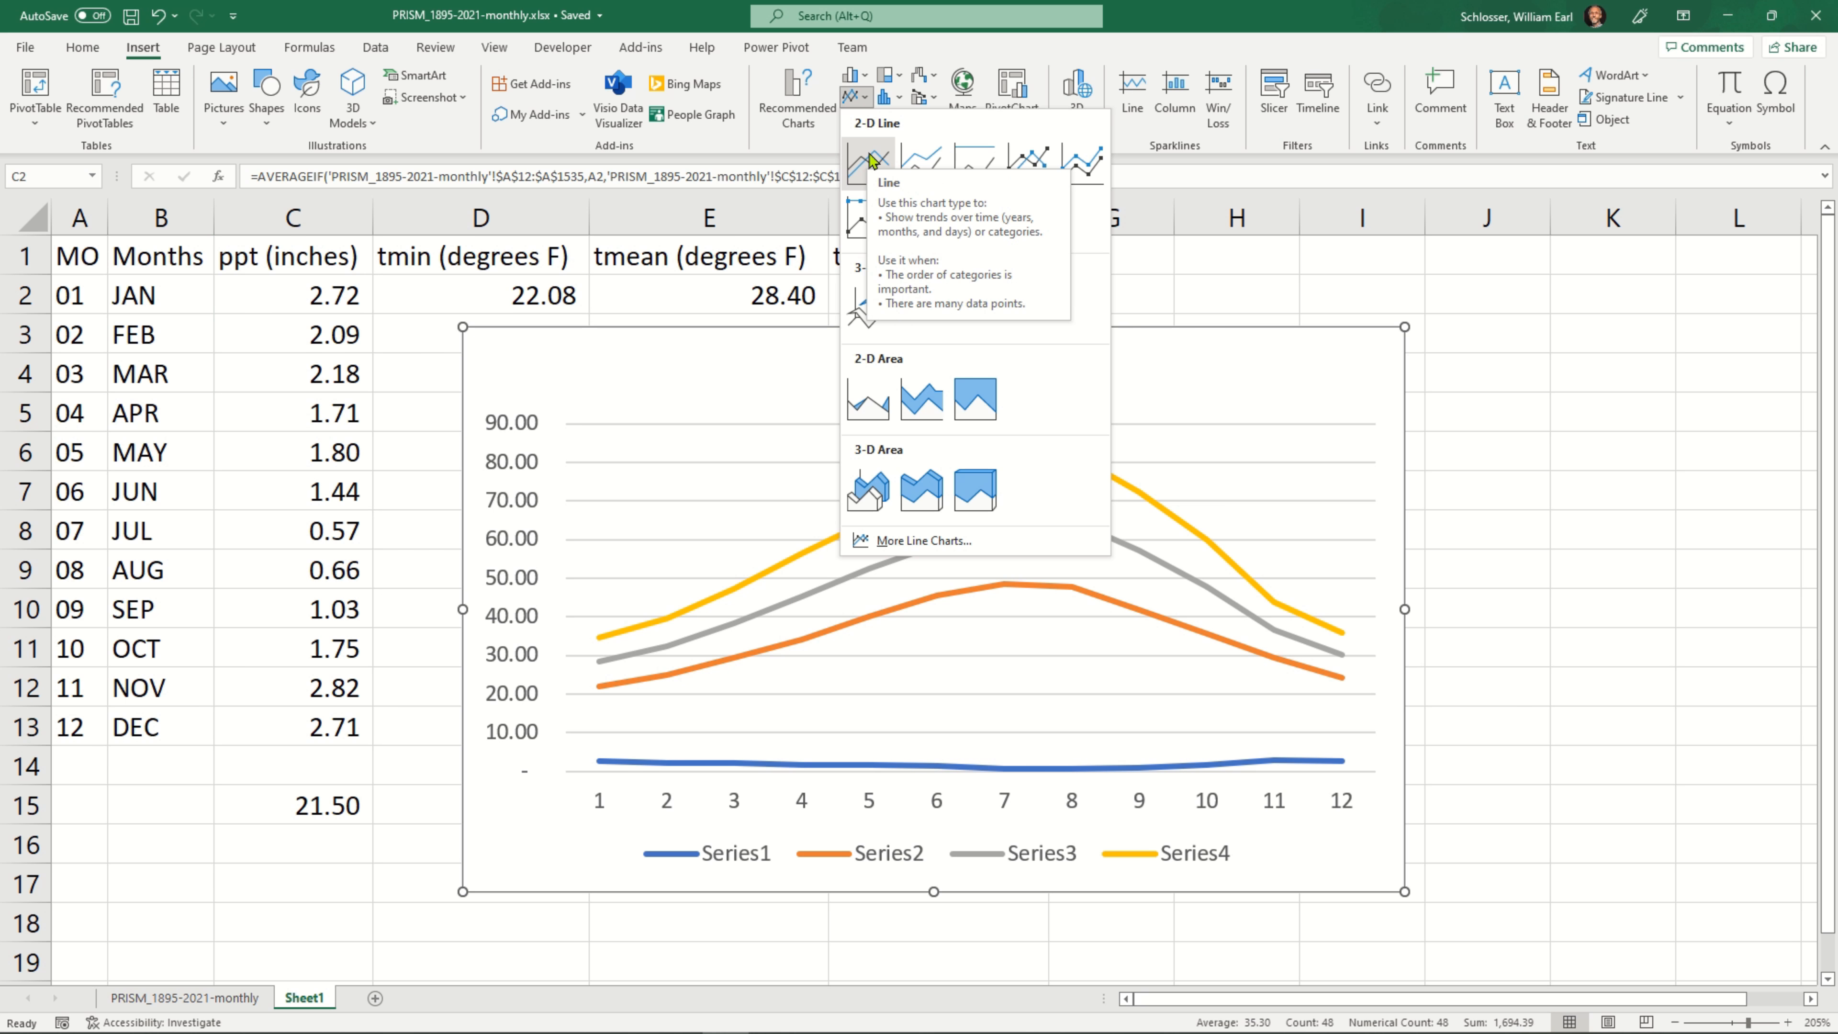
left_click(872, 161)
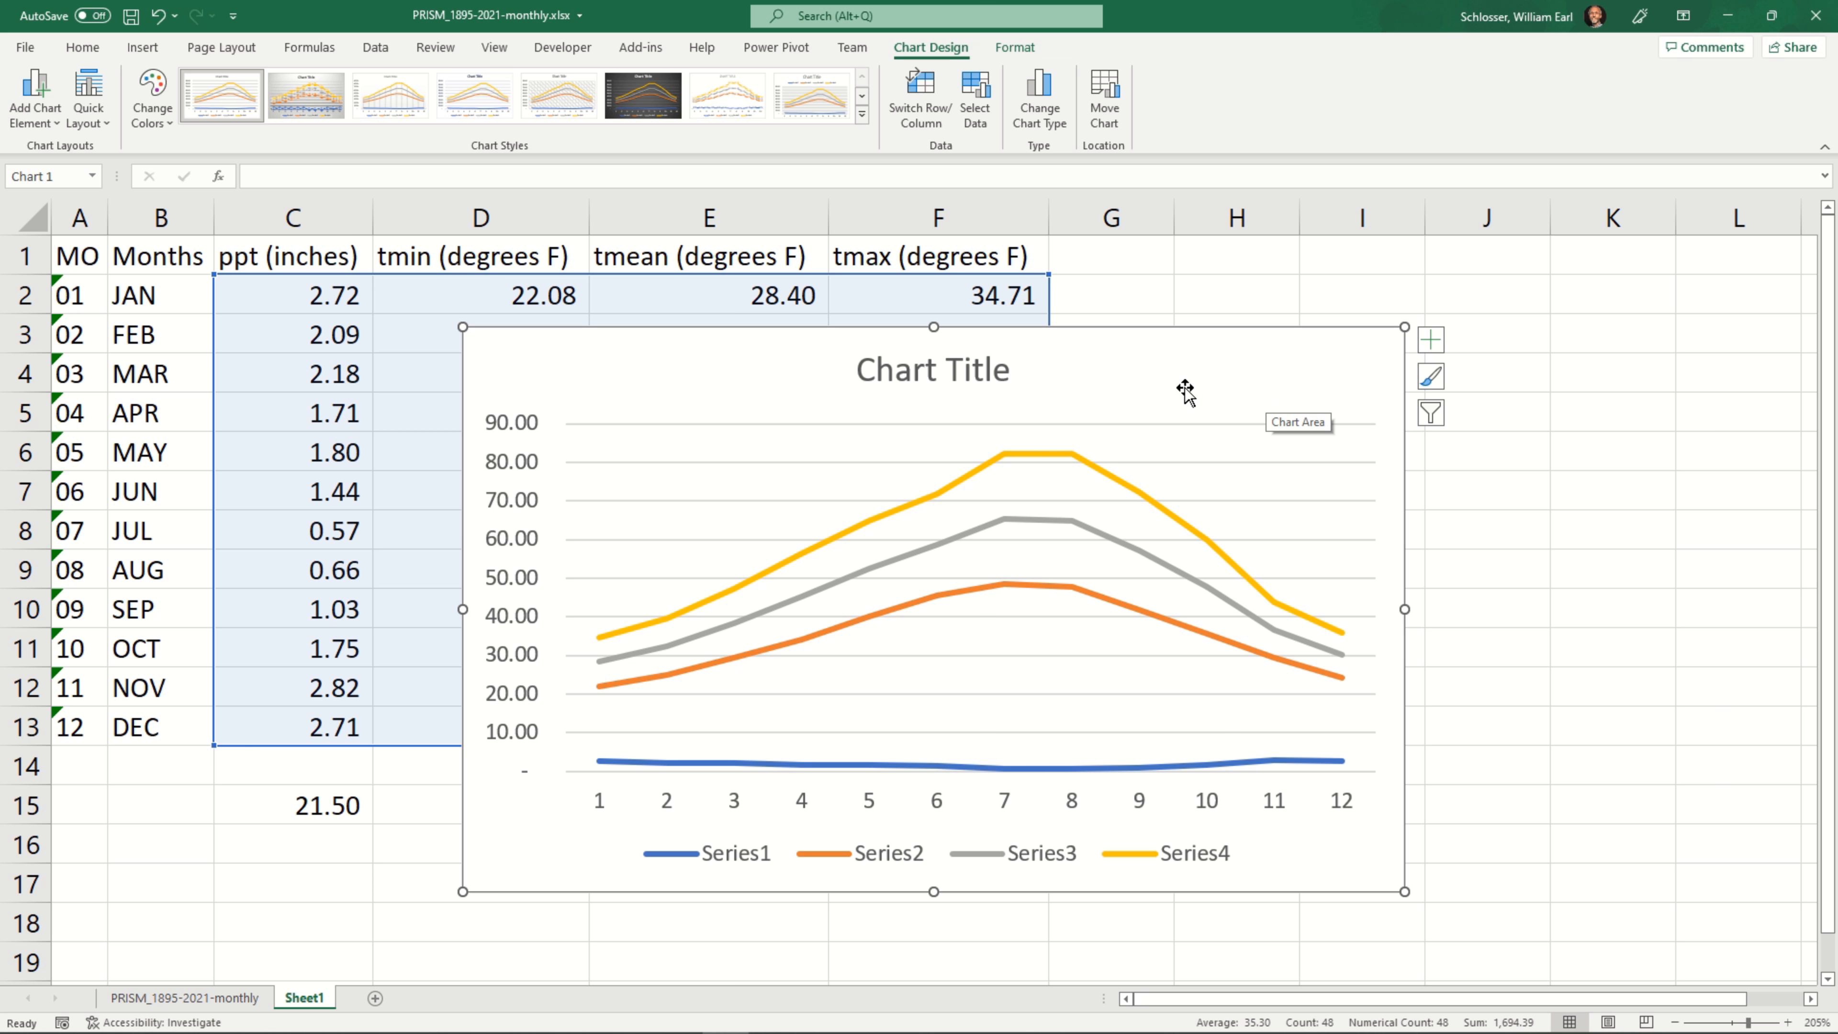
Move the line chart to a new sheet named Chart1
left_click_drag(1158, 356, 1054, 346)
right_click(1036, 364)
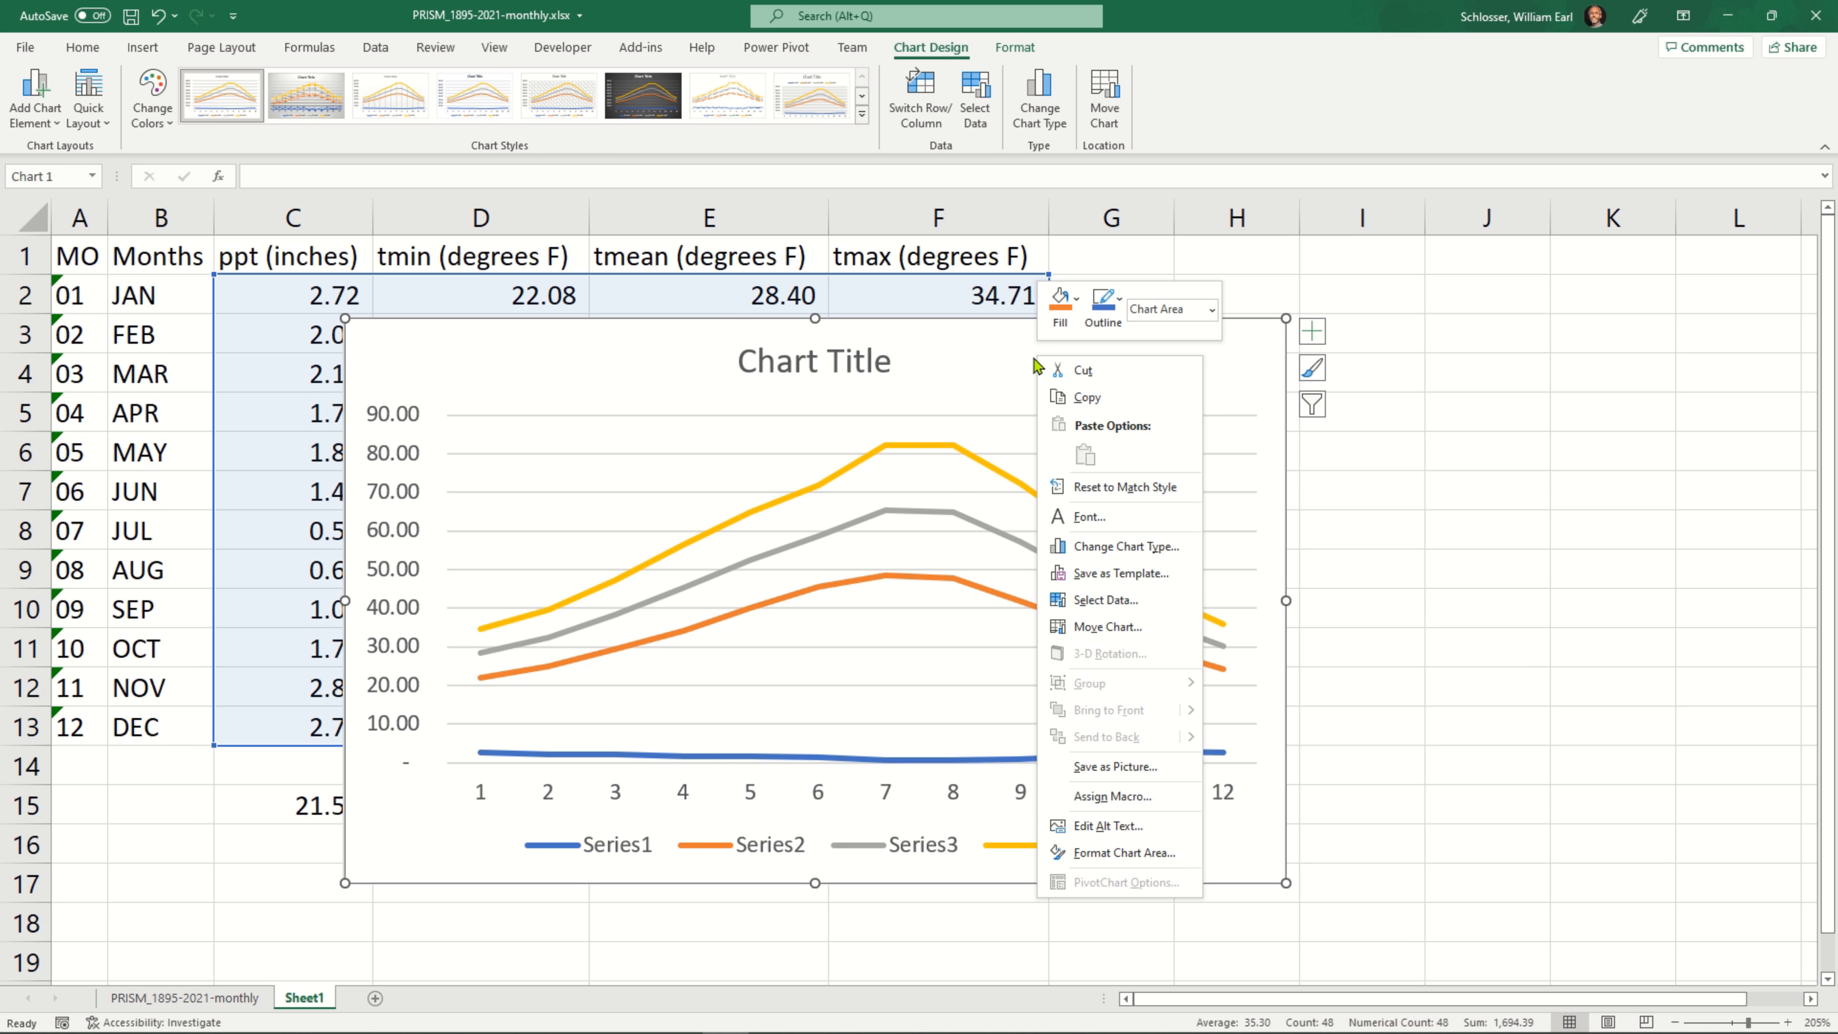
left_click(1177, 636)
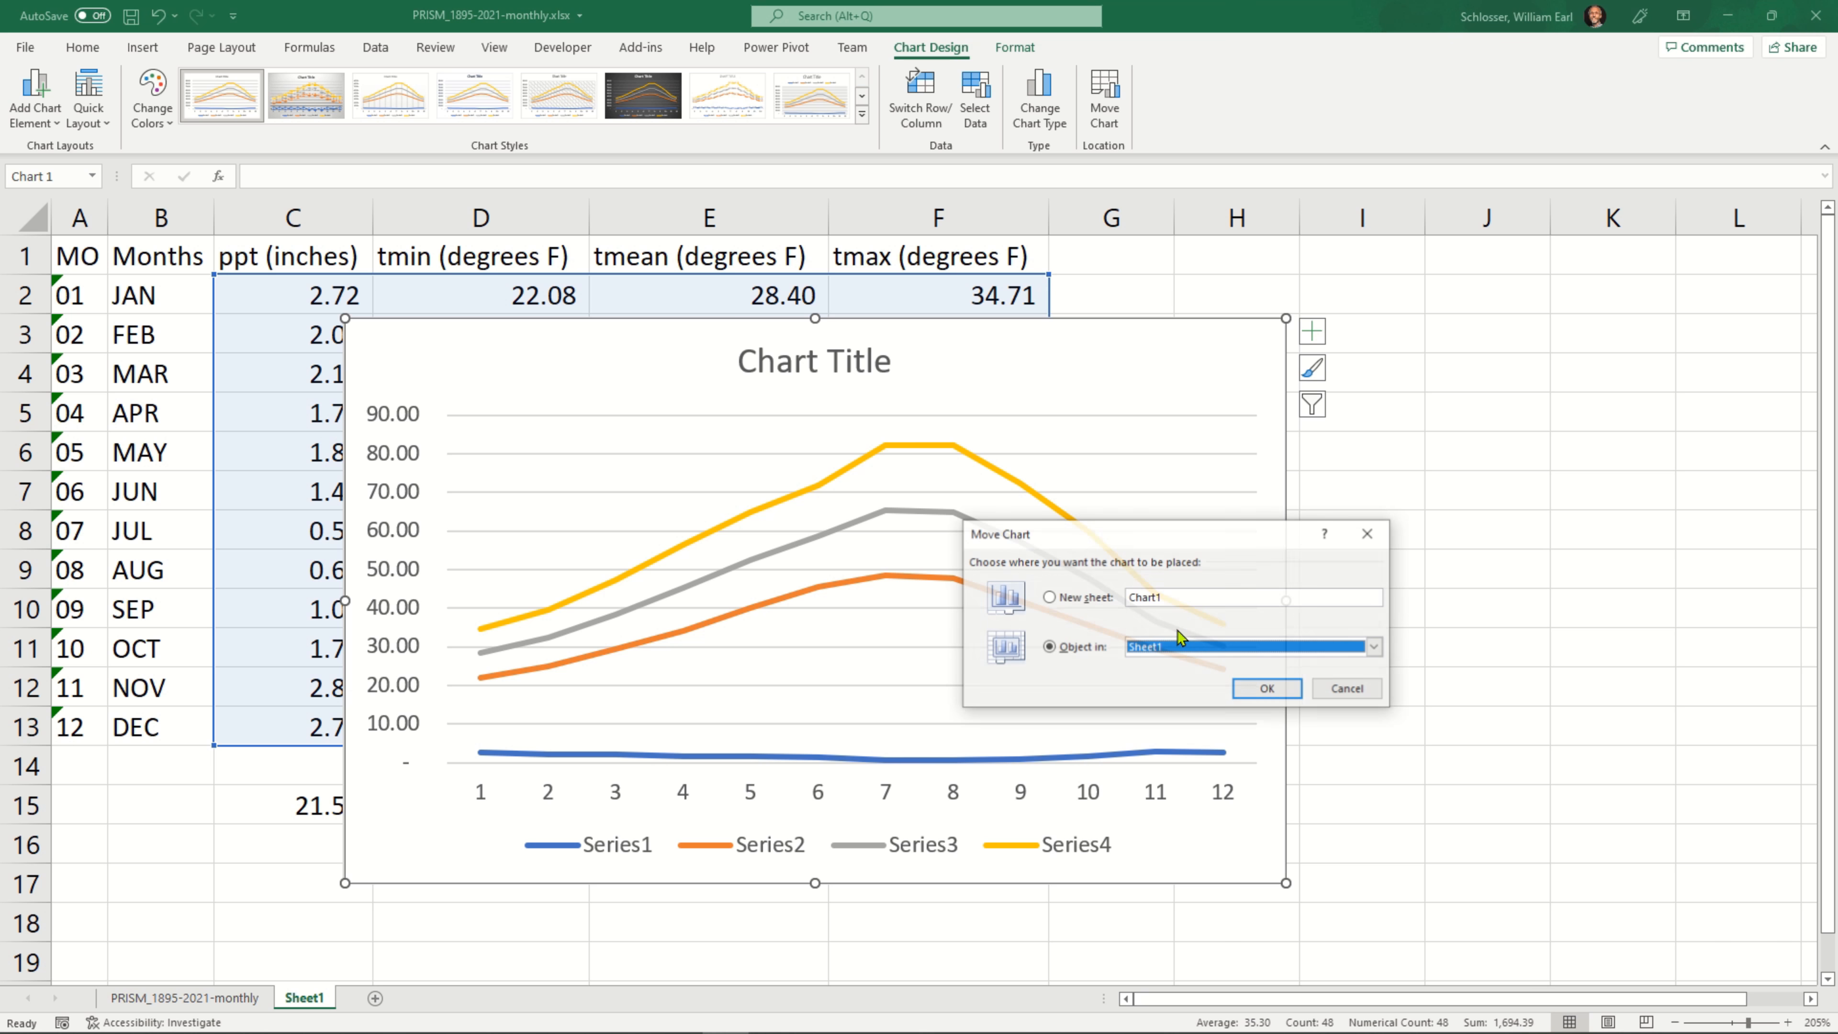
left_click(1049, 596)
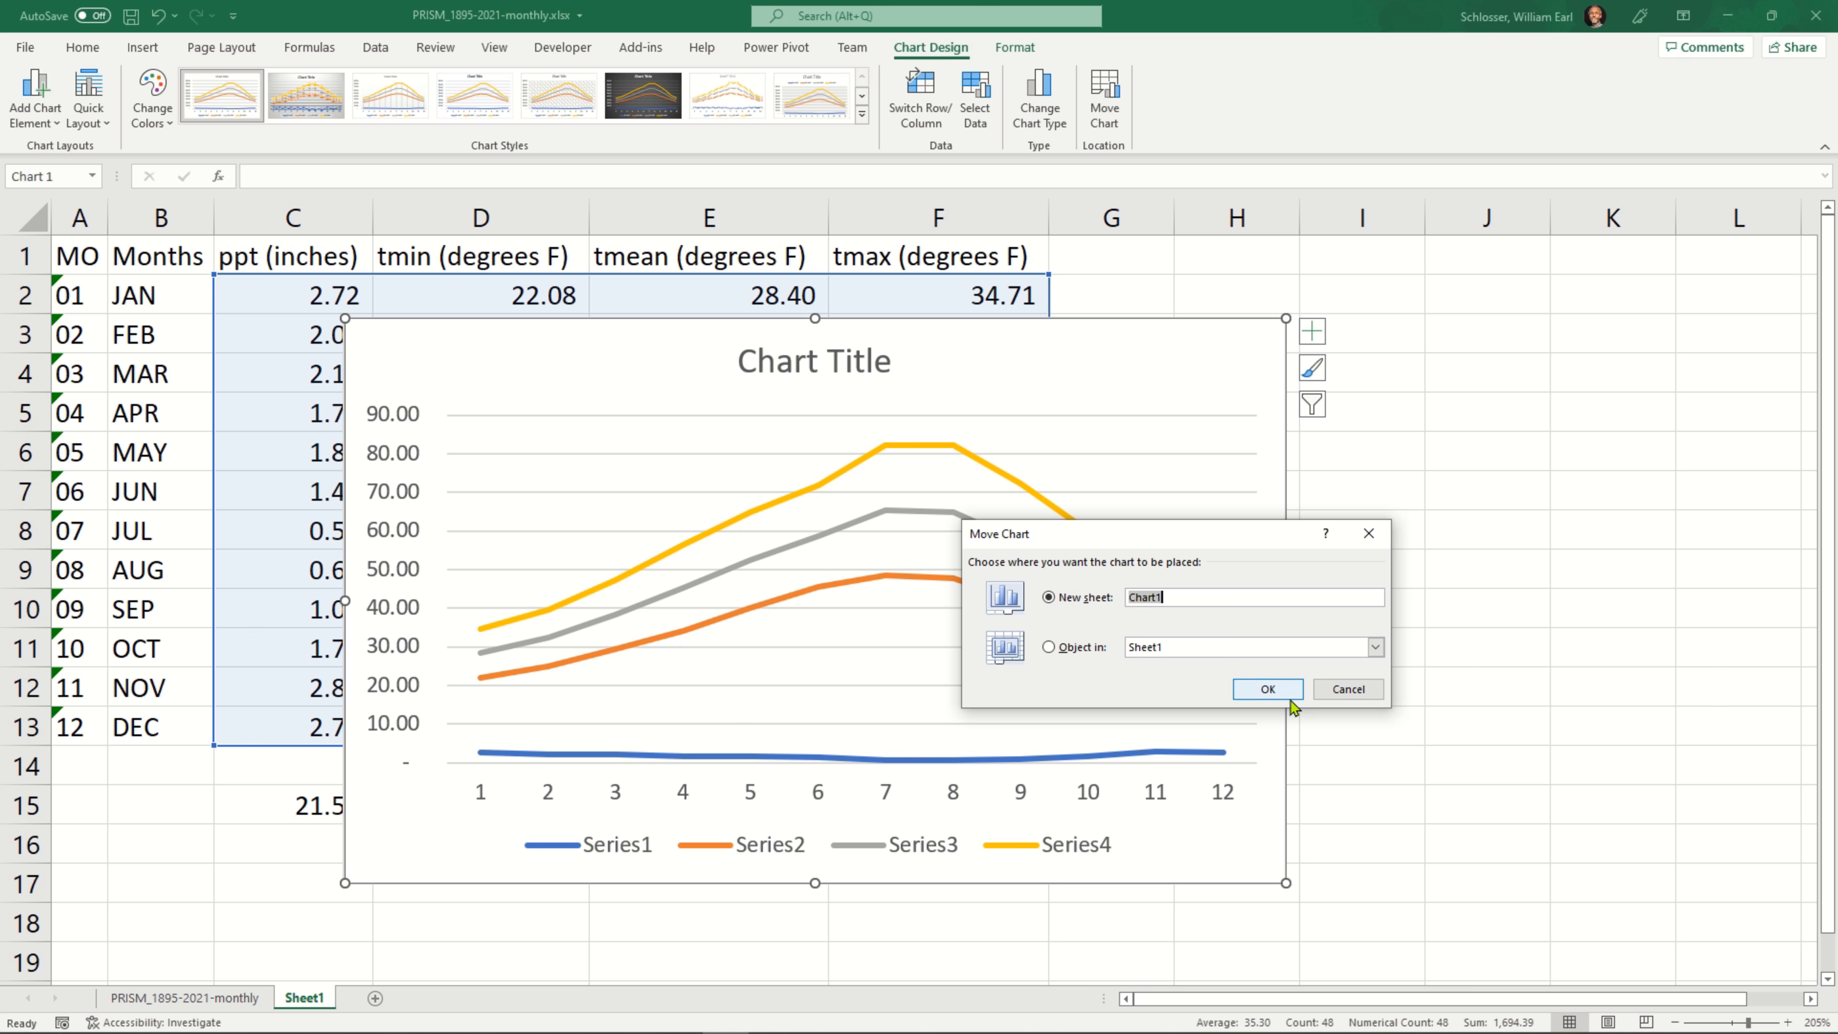
left_click(1277, 692)
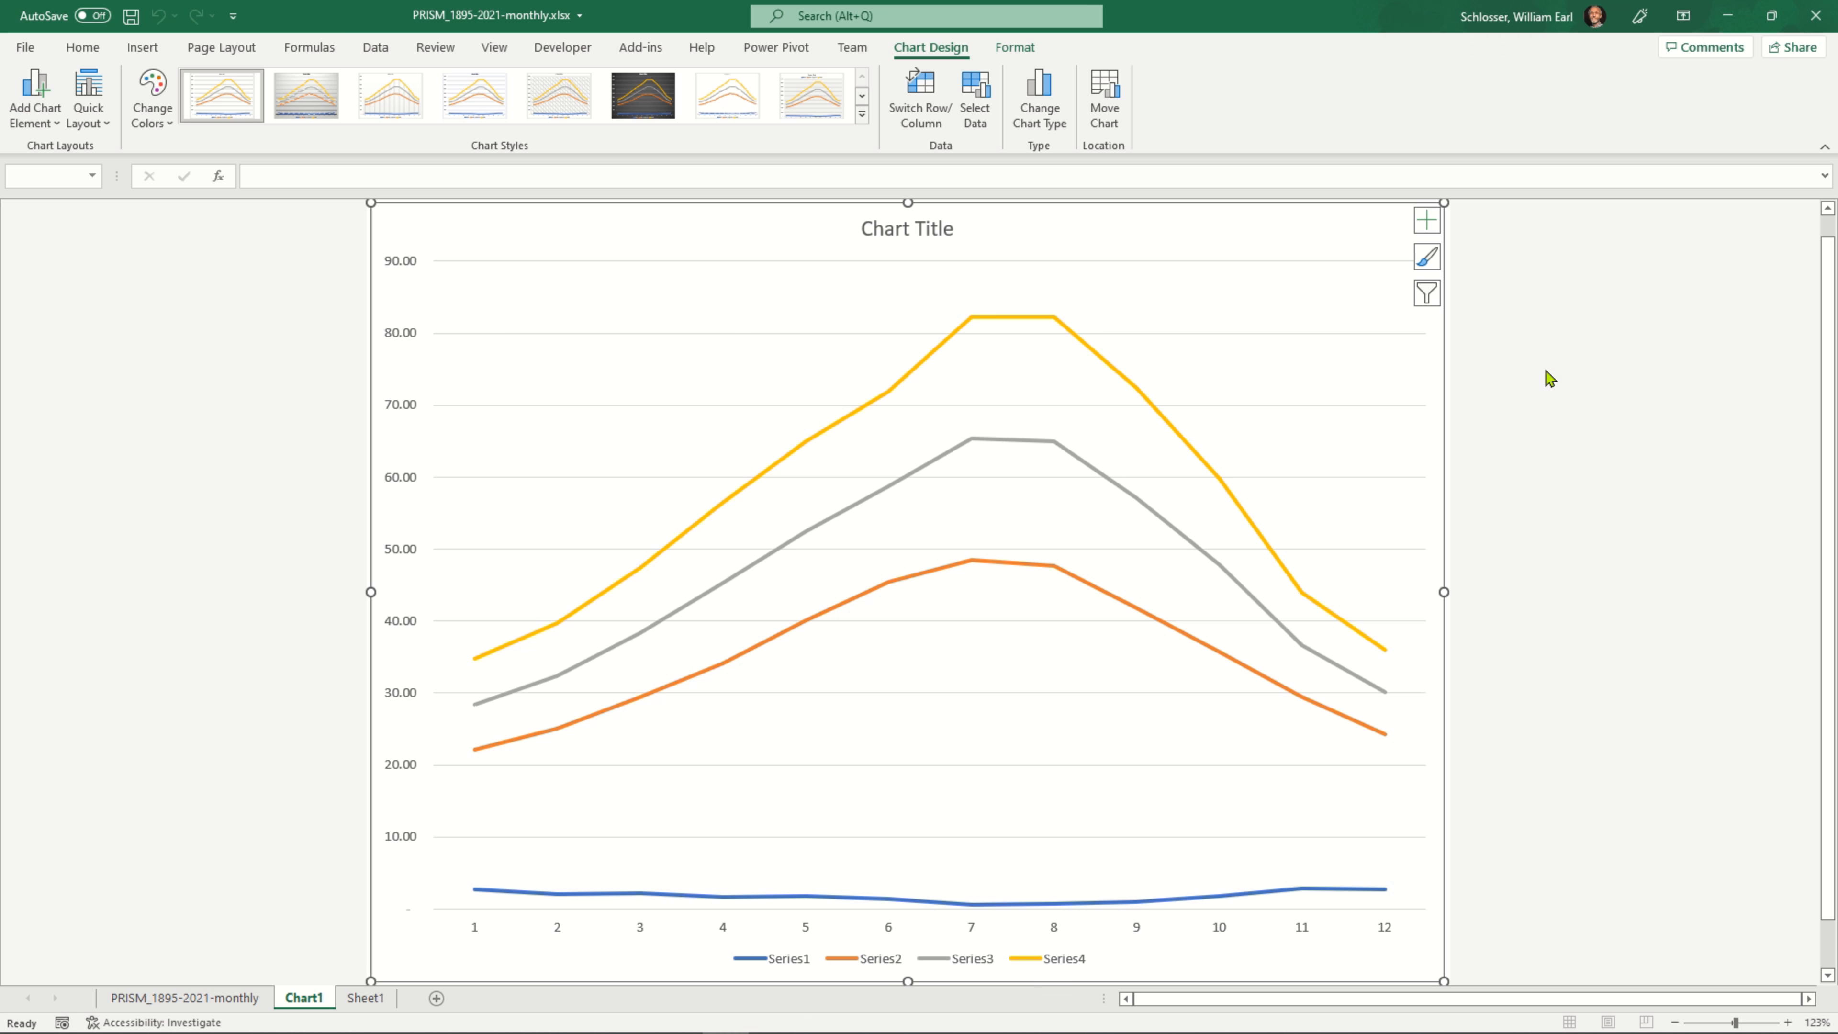
left_click(1543, 432)
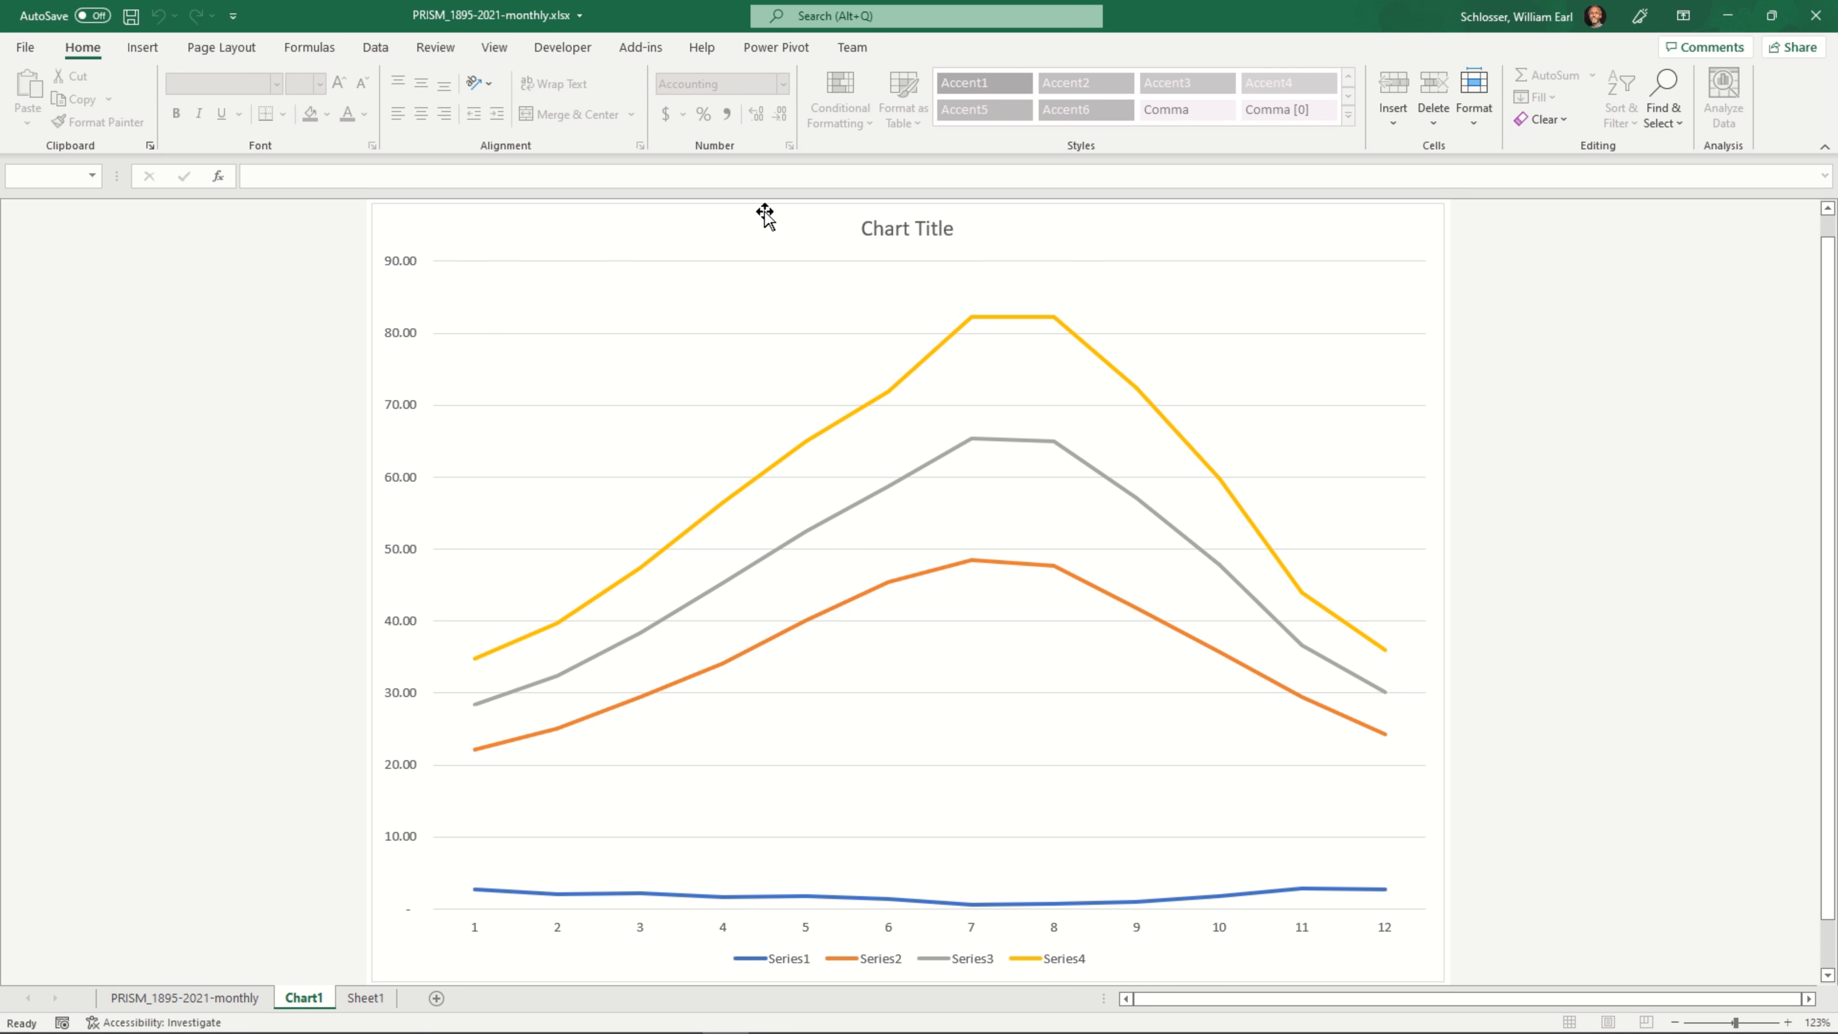
left_click(768, 235)
left_click(933, 52)
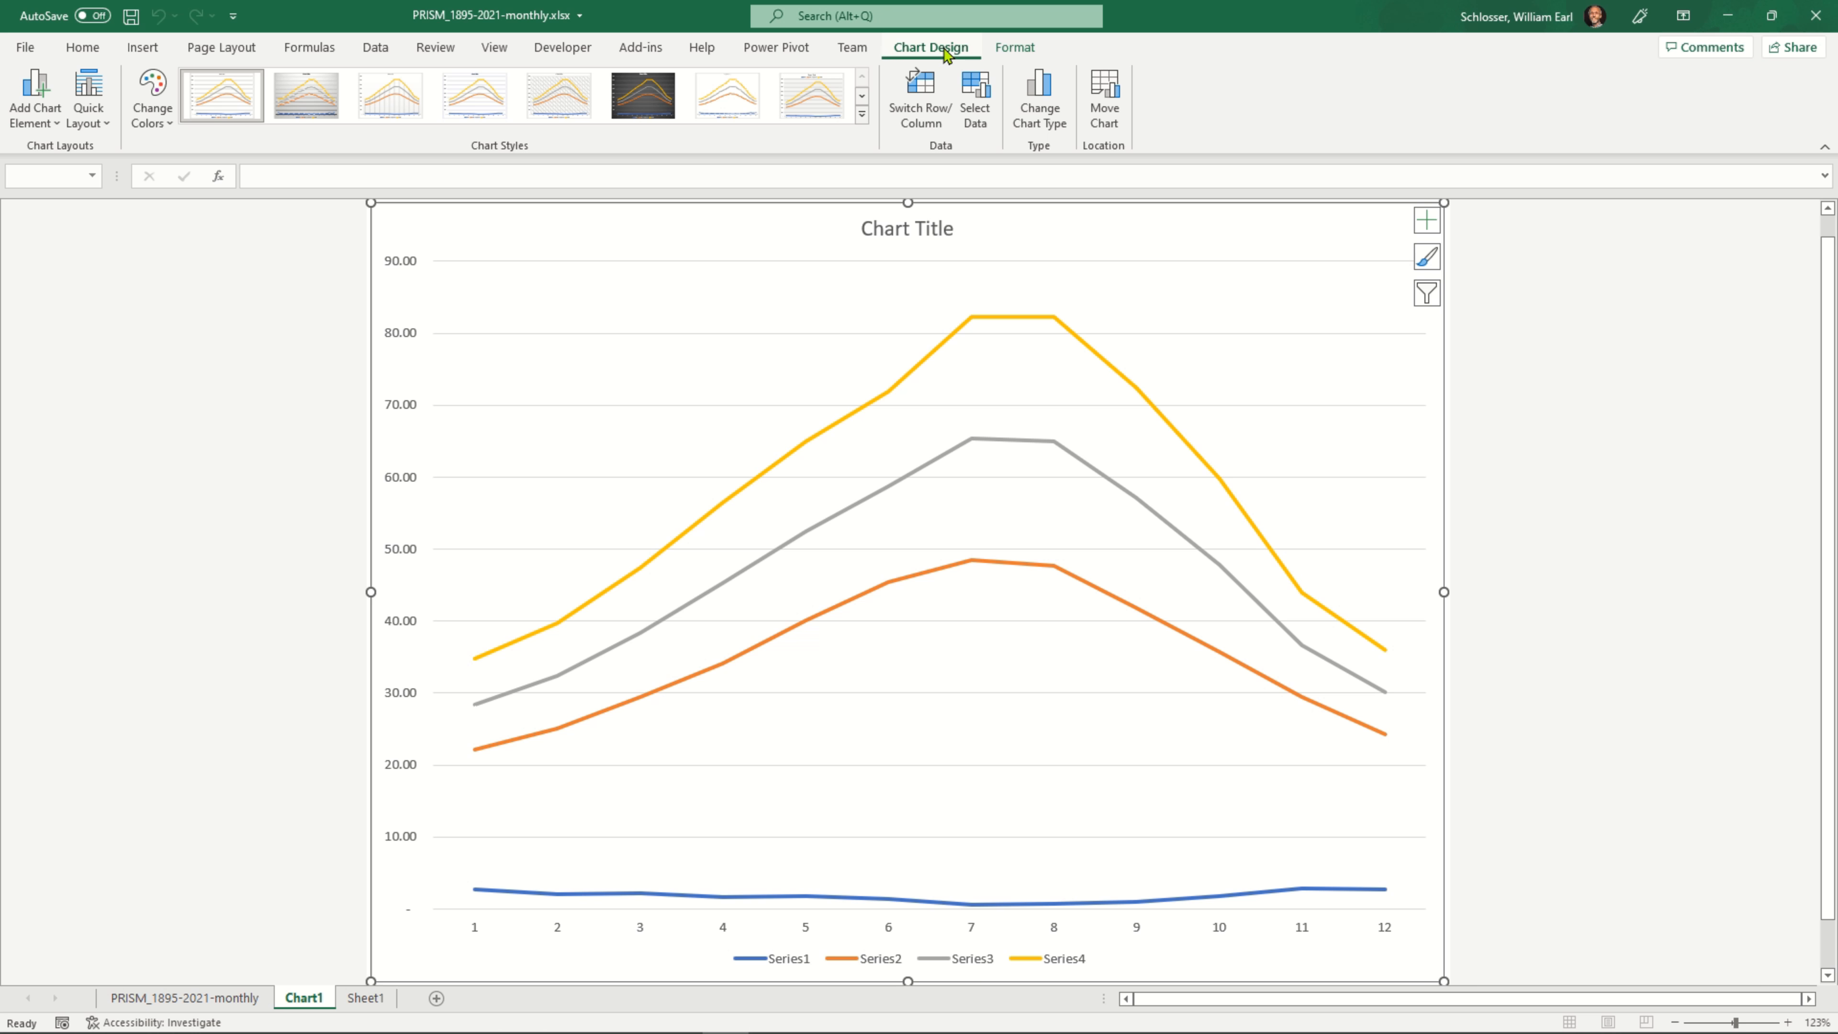
left_click(1024, 52)
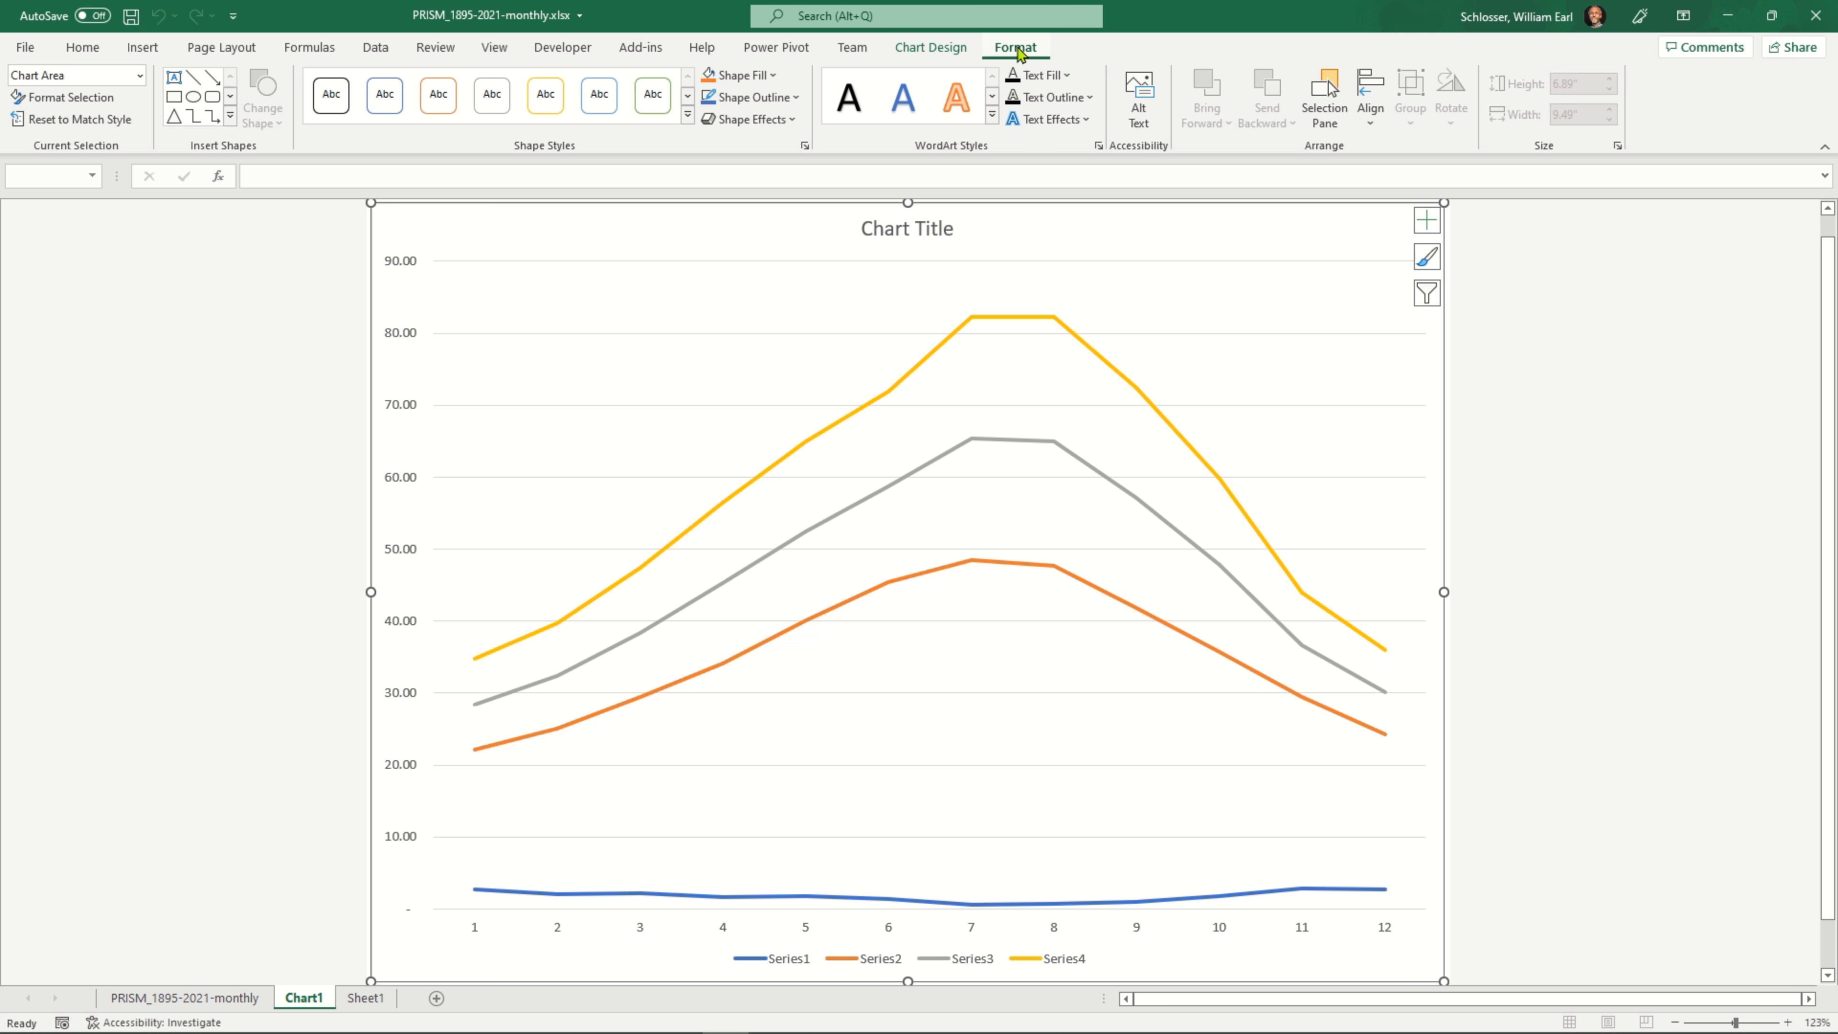
left_click(932, 51)
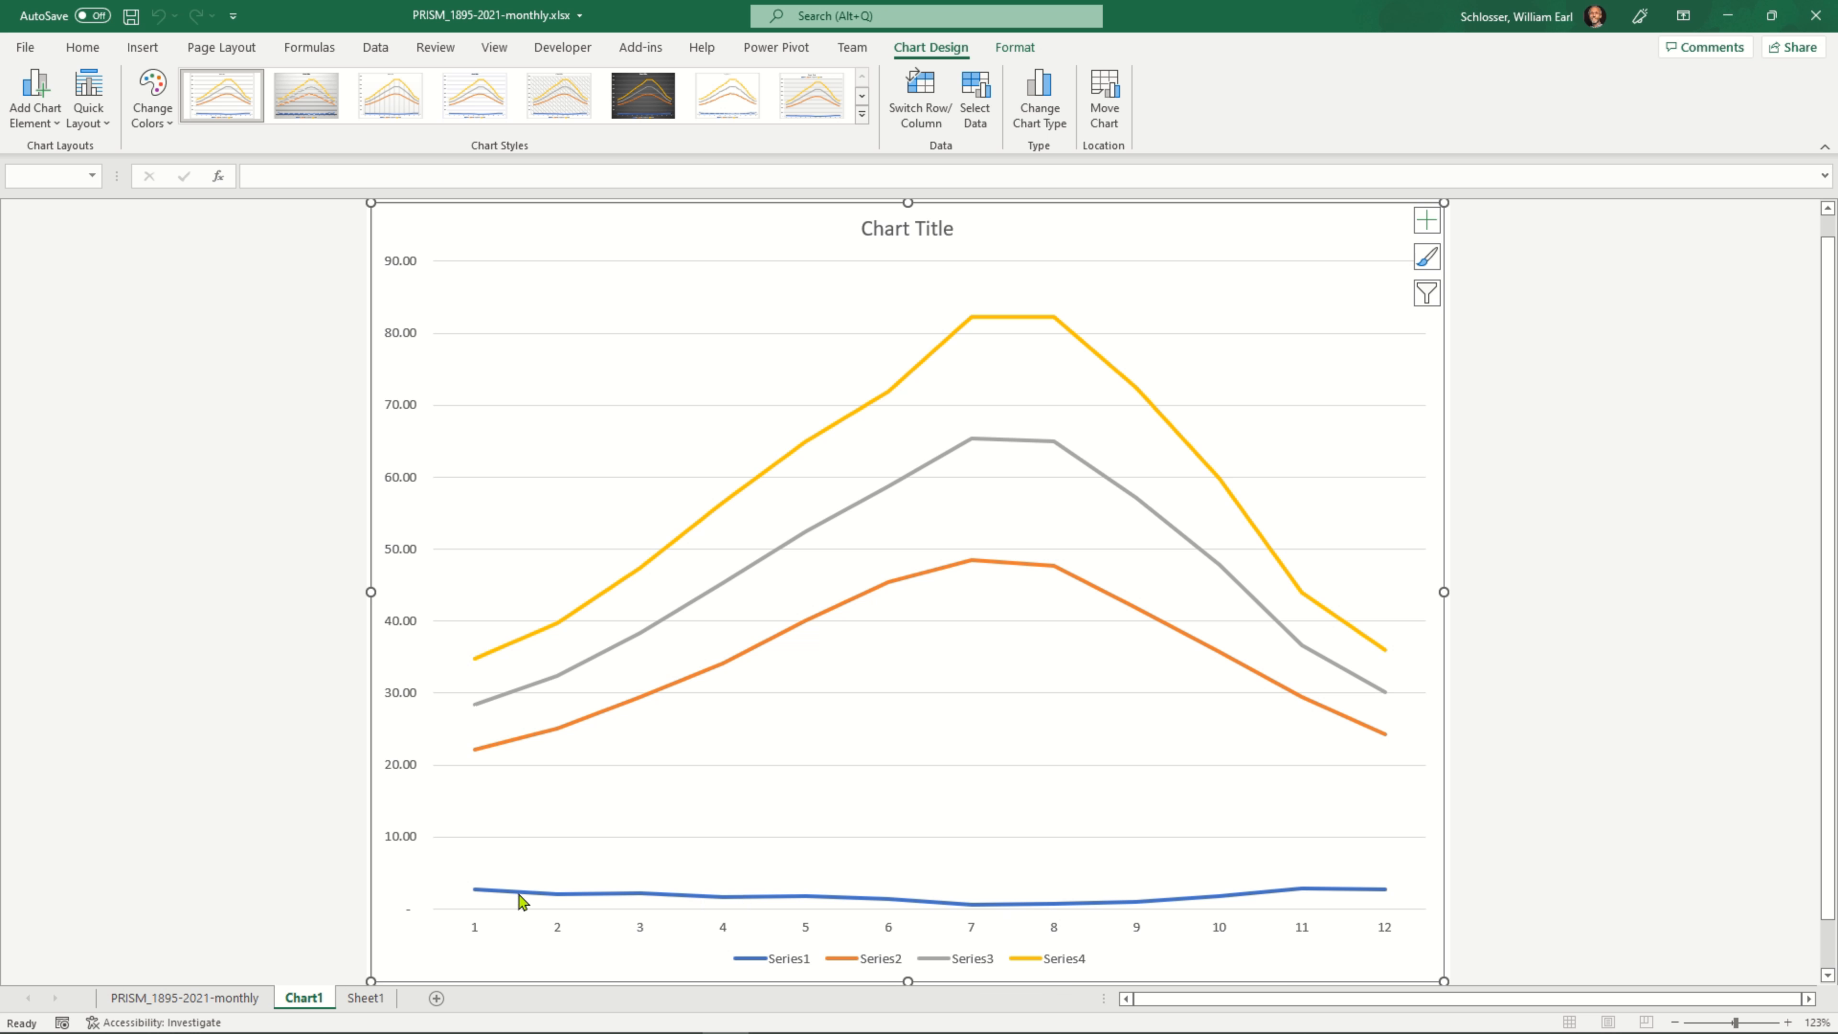
mouse_move(490, 898)
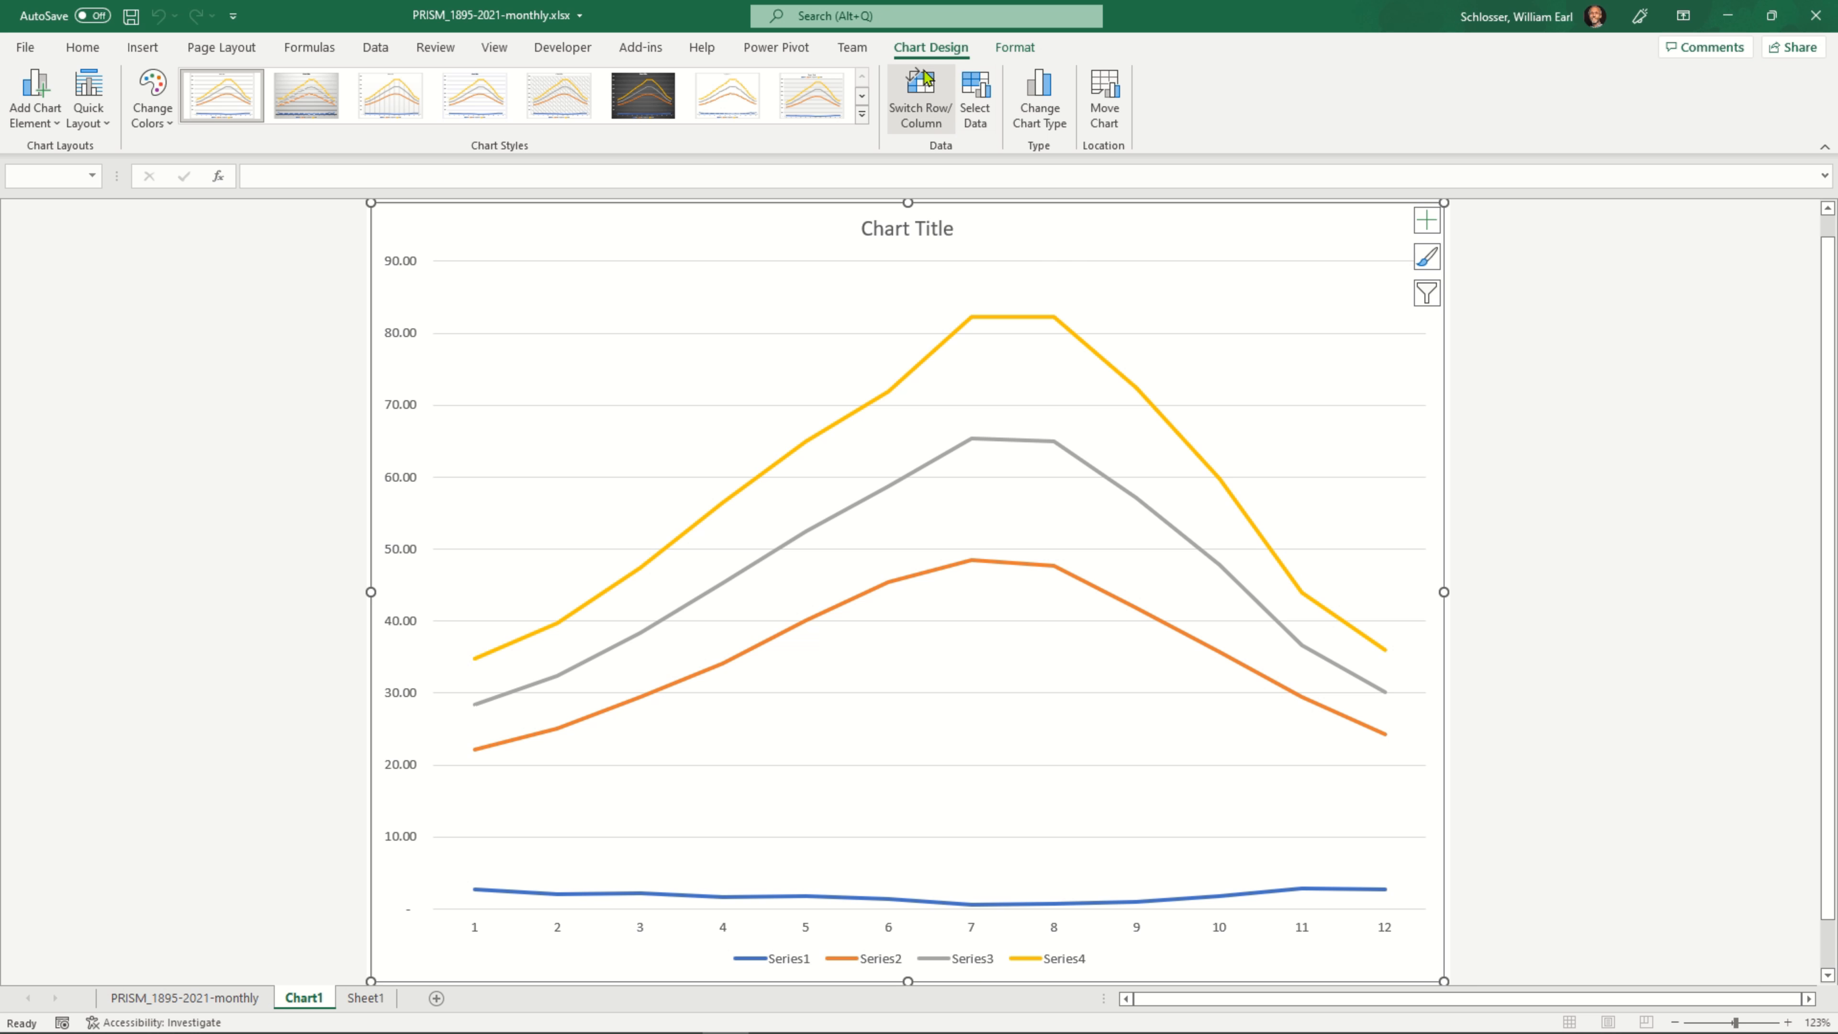
Change the chart type to Combo, keeping Series1 as clustered columns and setting Series2 and Series4 to Line
left_click(1048, 80)
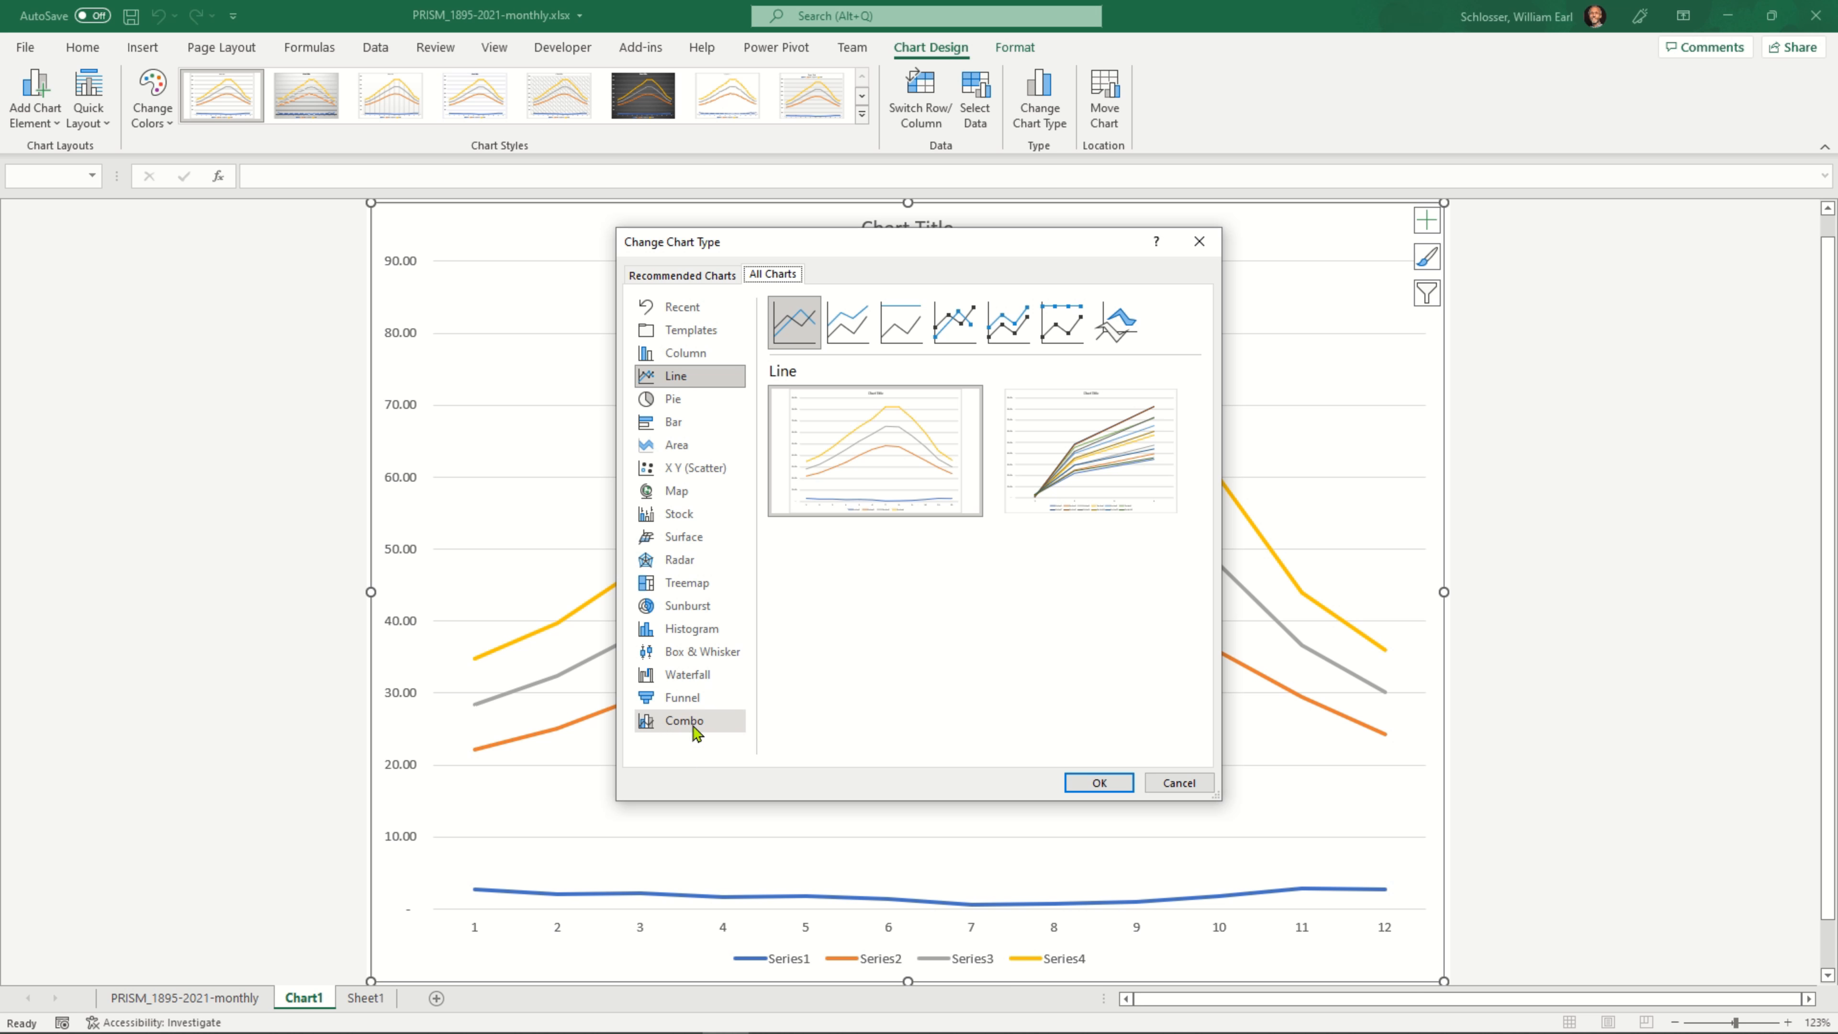
left_click(724, 730)
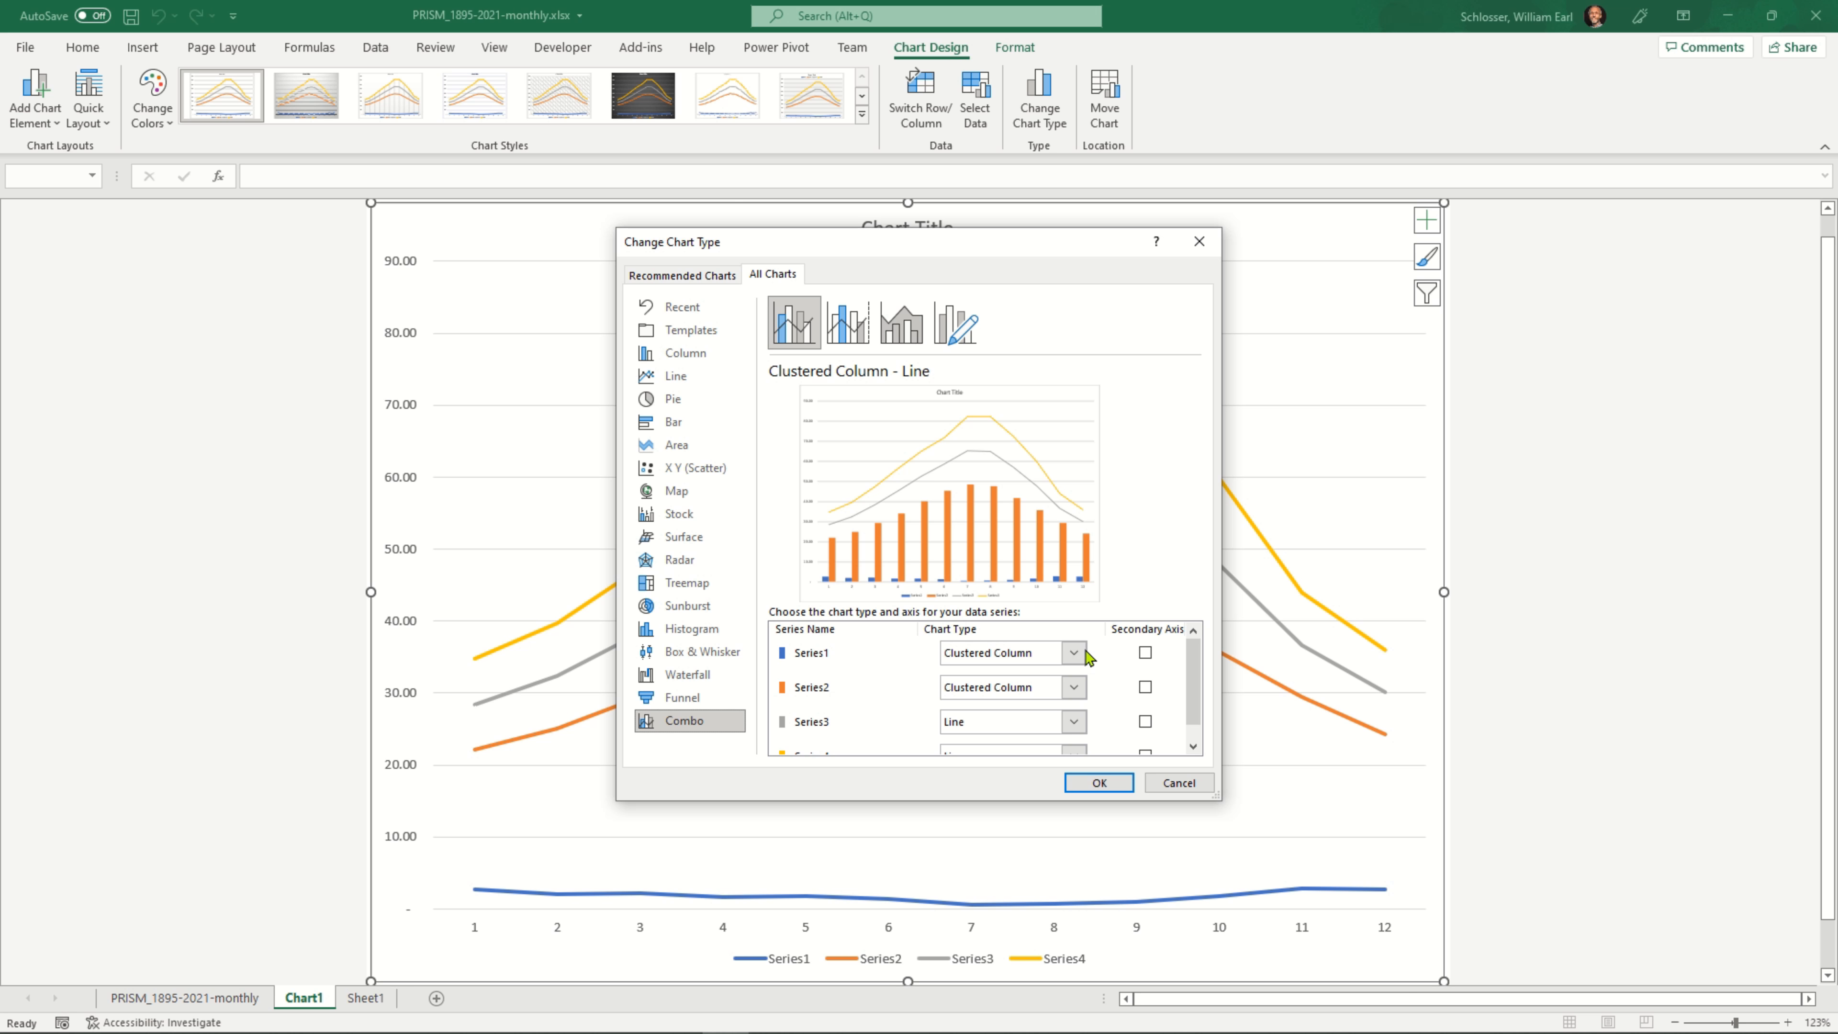
scroll(921, 696, "down", 1)
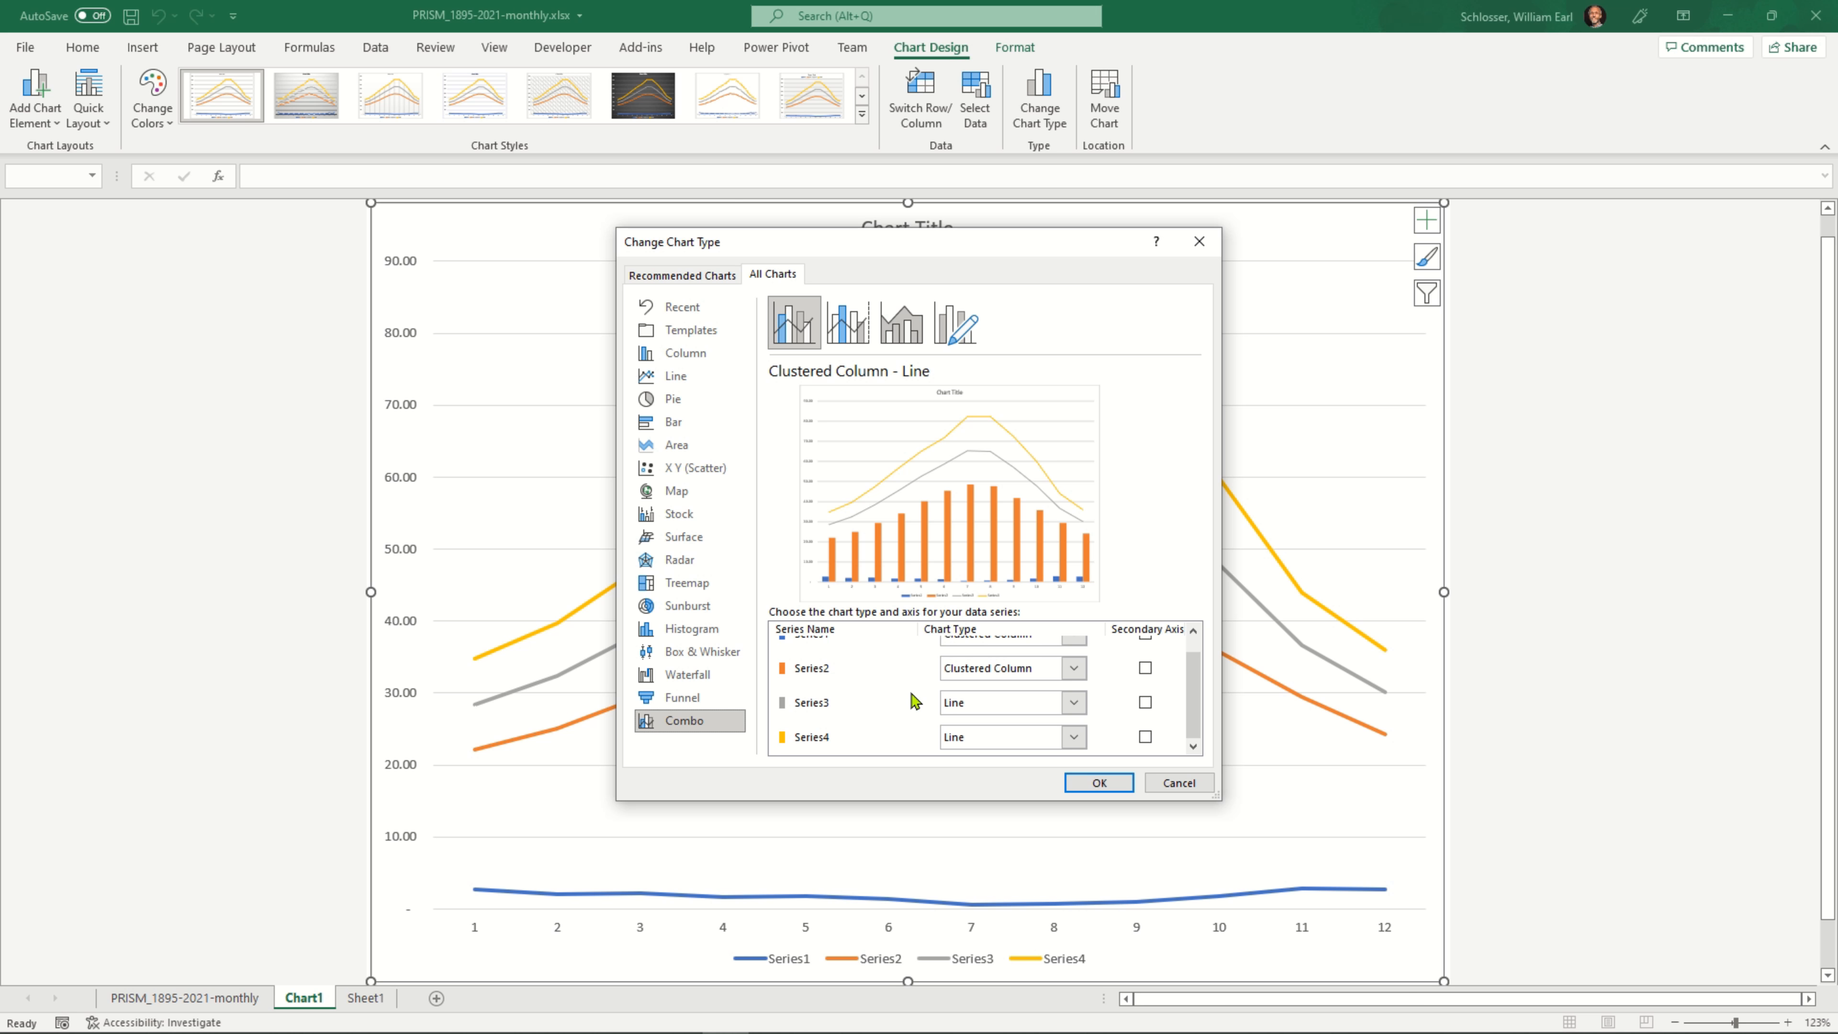
scroll(883, 724, "up", 1)
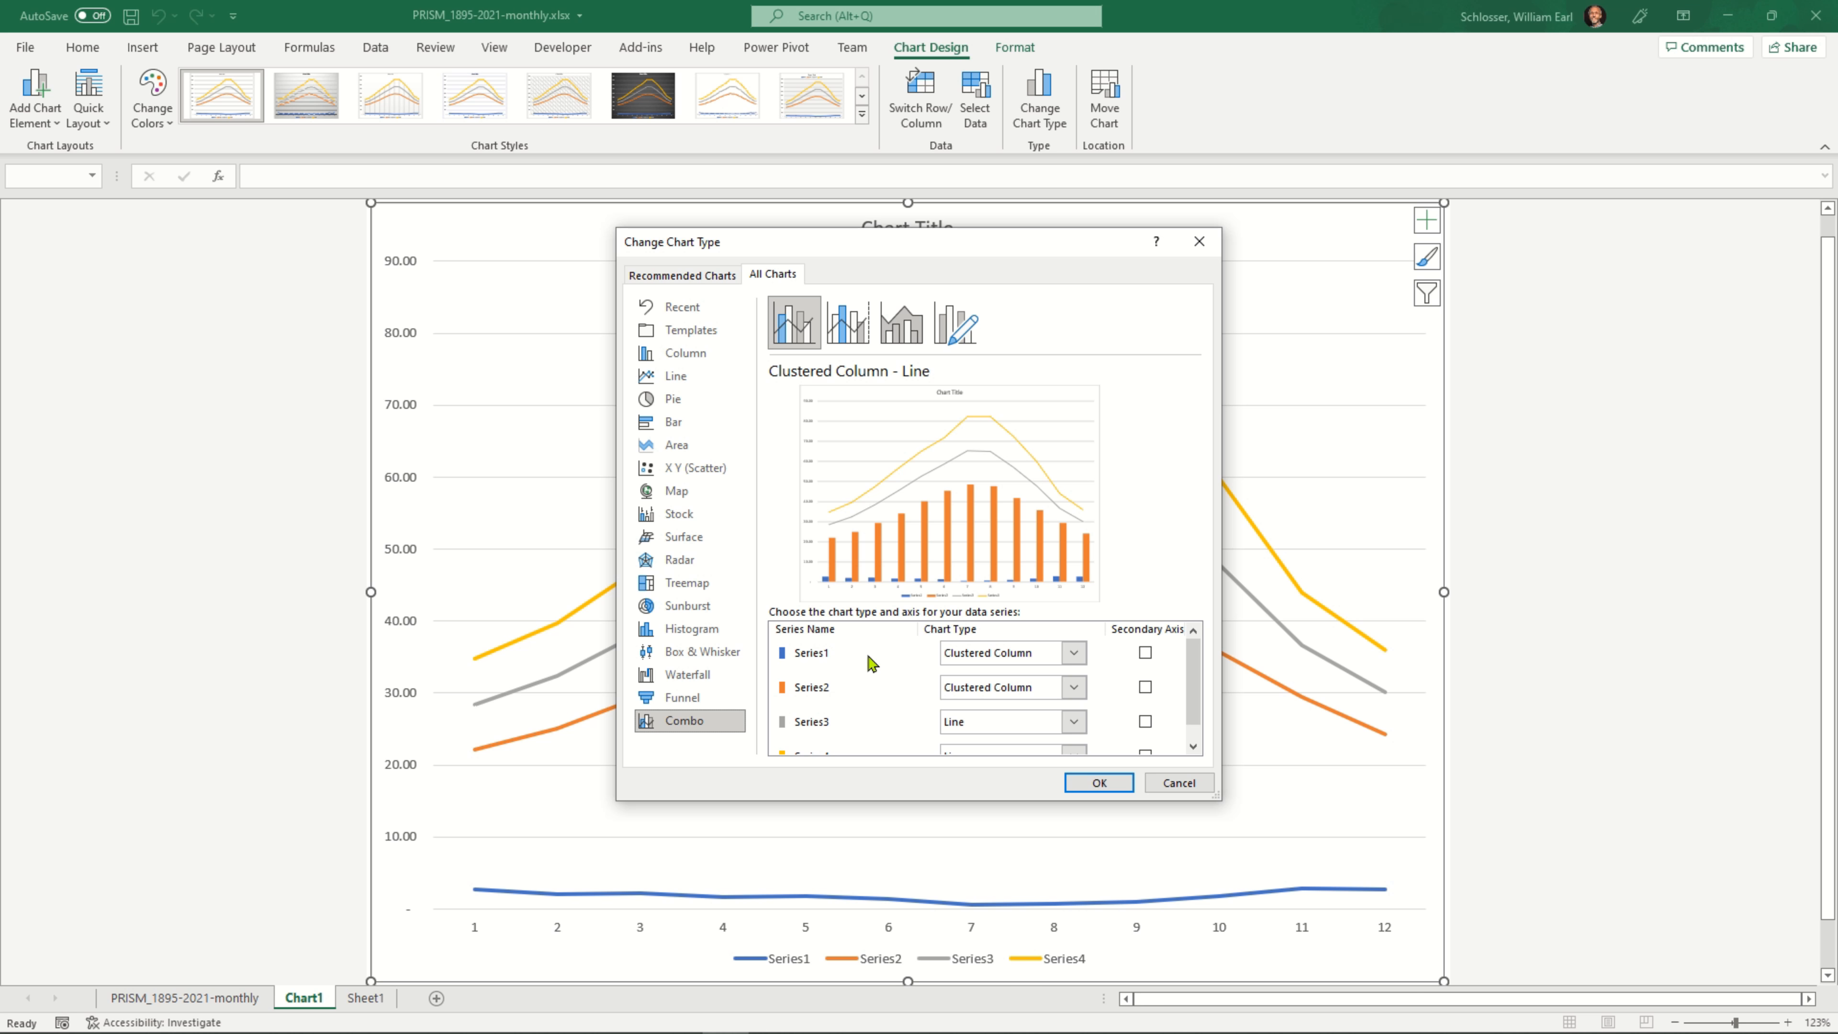
scroll(929, 711, "down", 1)
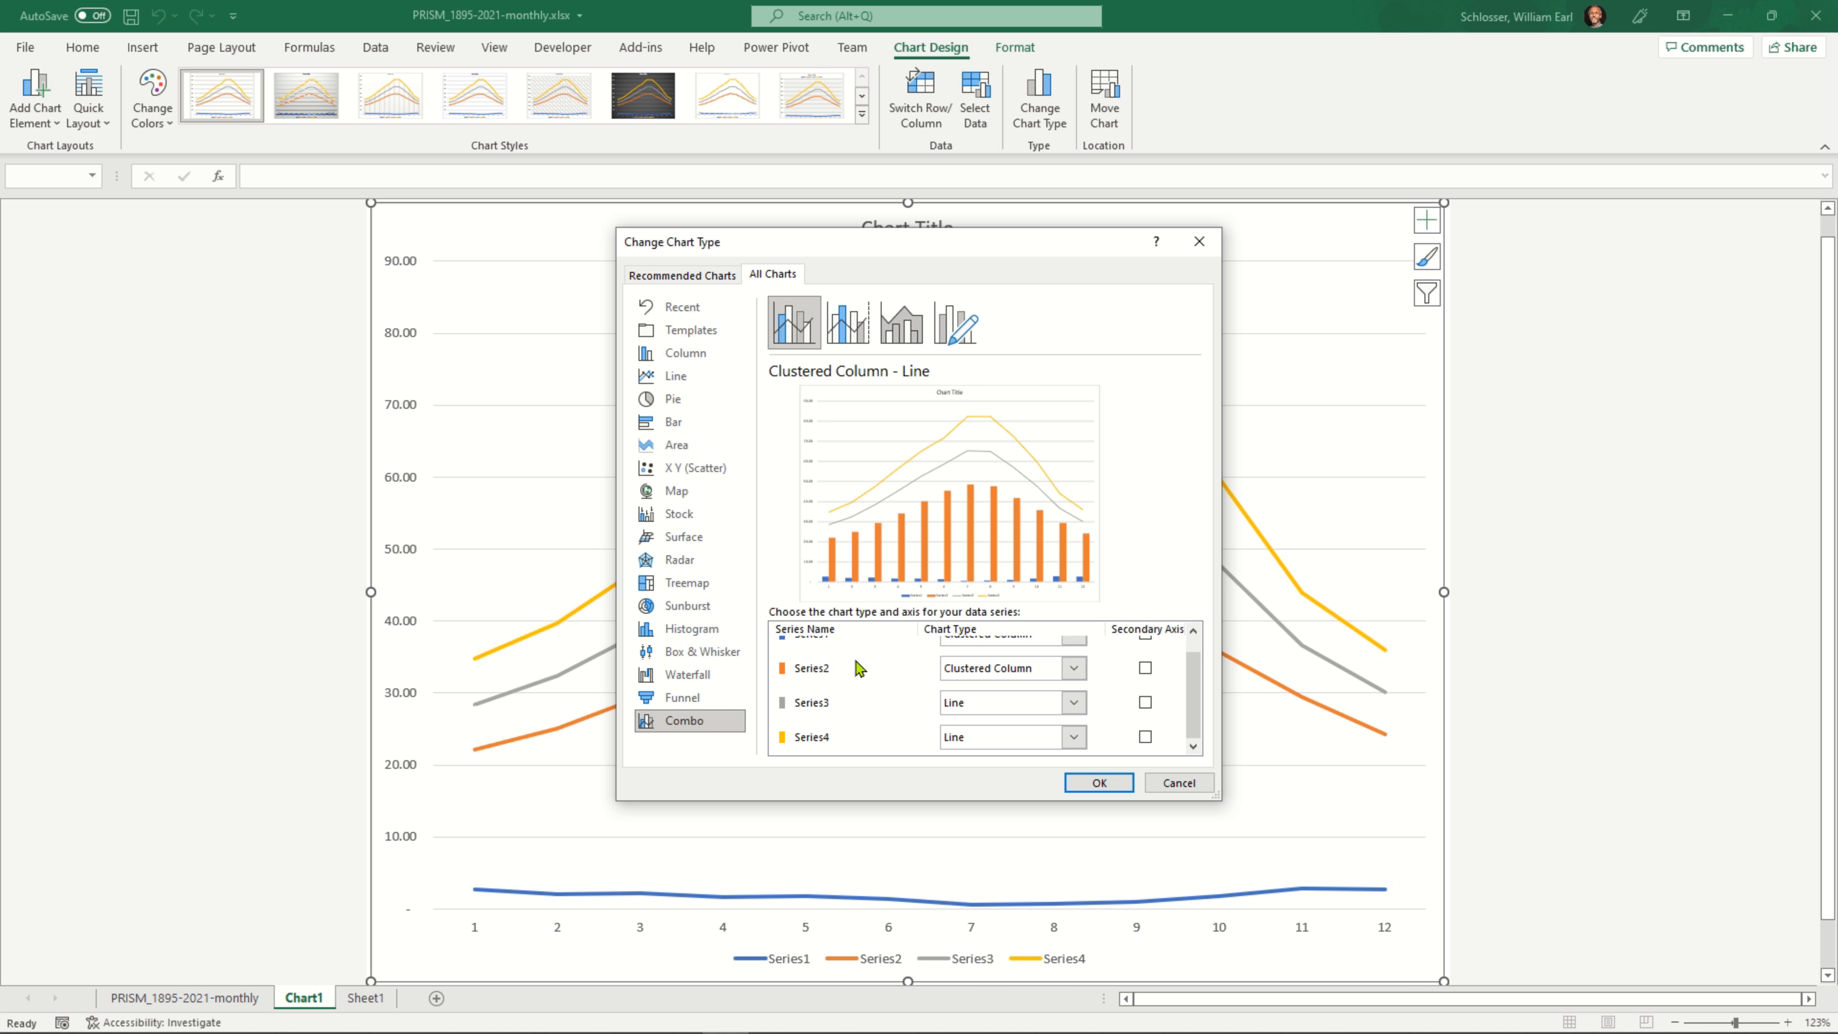
scroll(861, 673, "up", 1)
scroll(865, 679, "down", 1)
scroll(1010, 680, "up", 1)
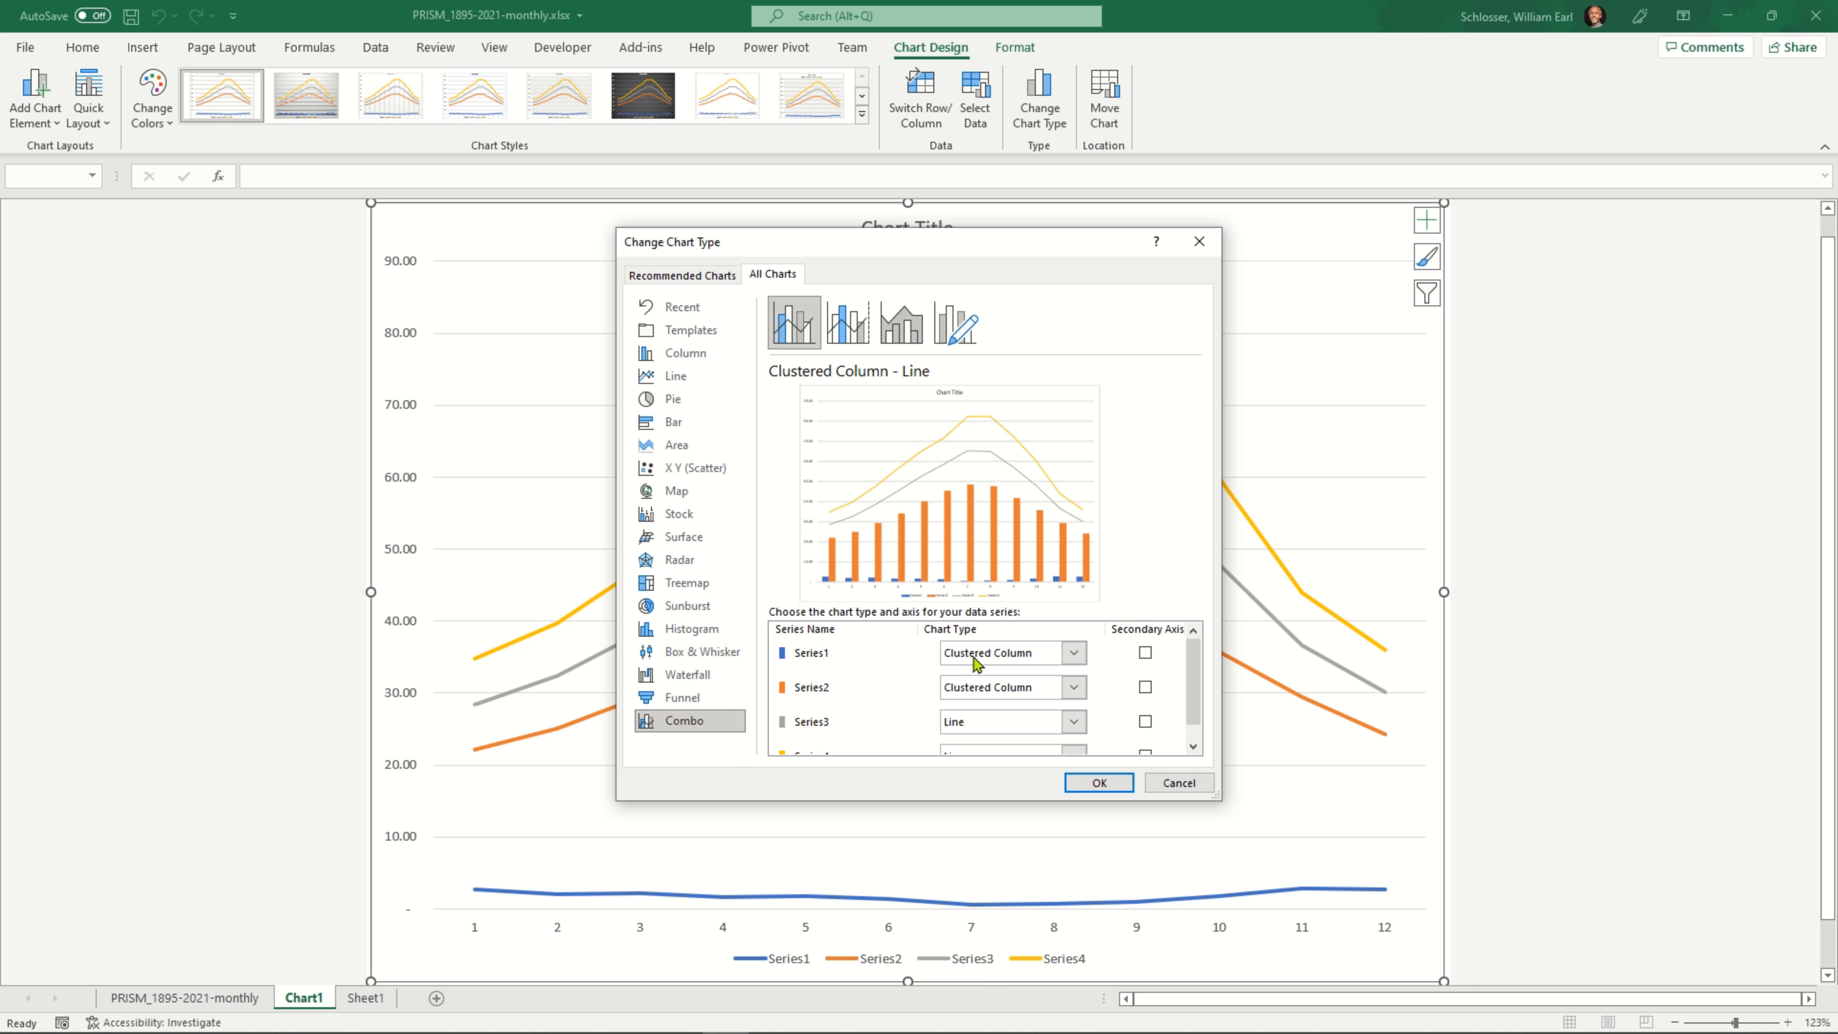
left_click(1008, 694)
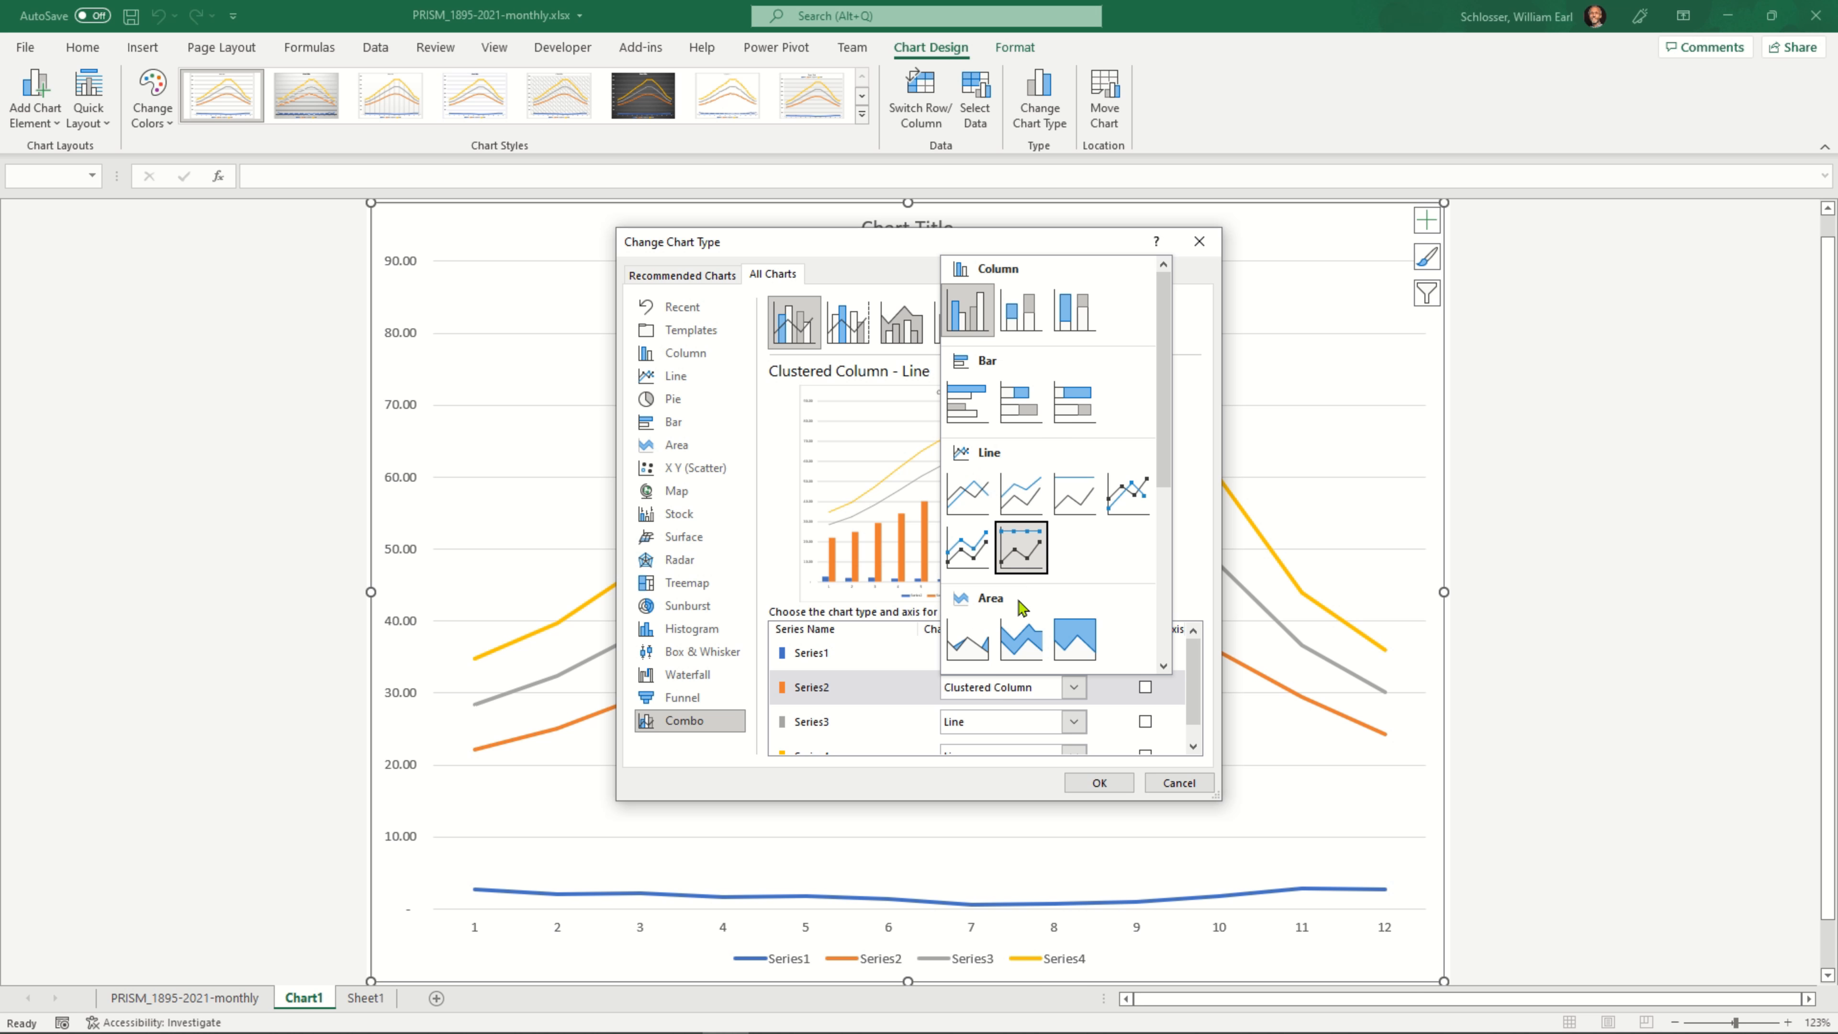
left_click(973, 489)
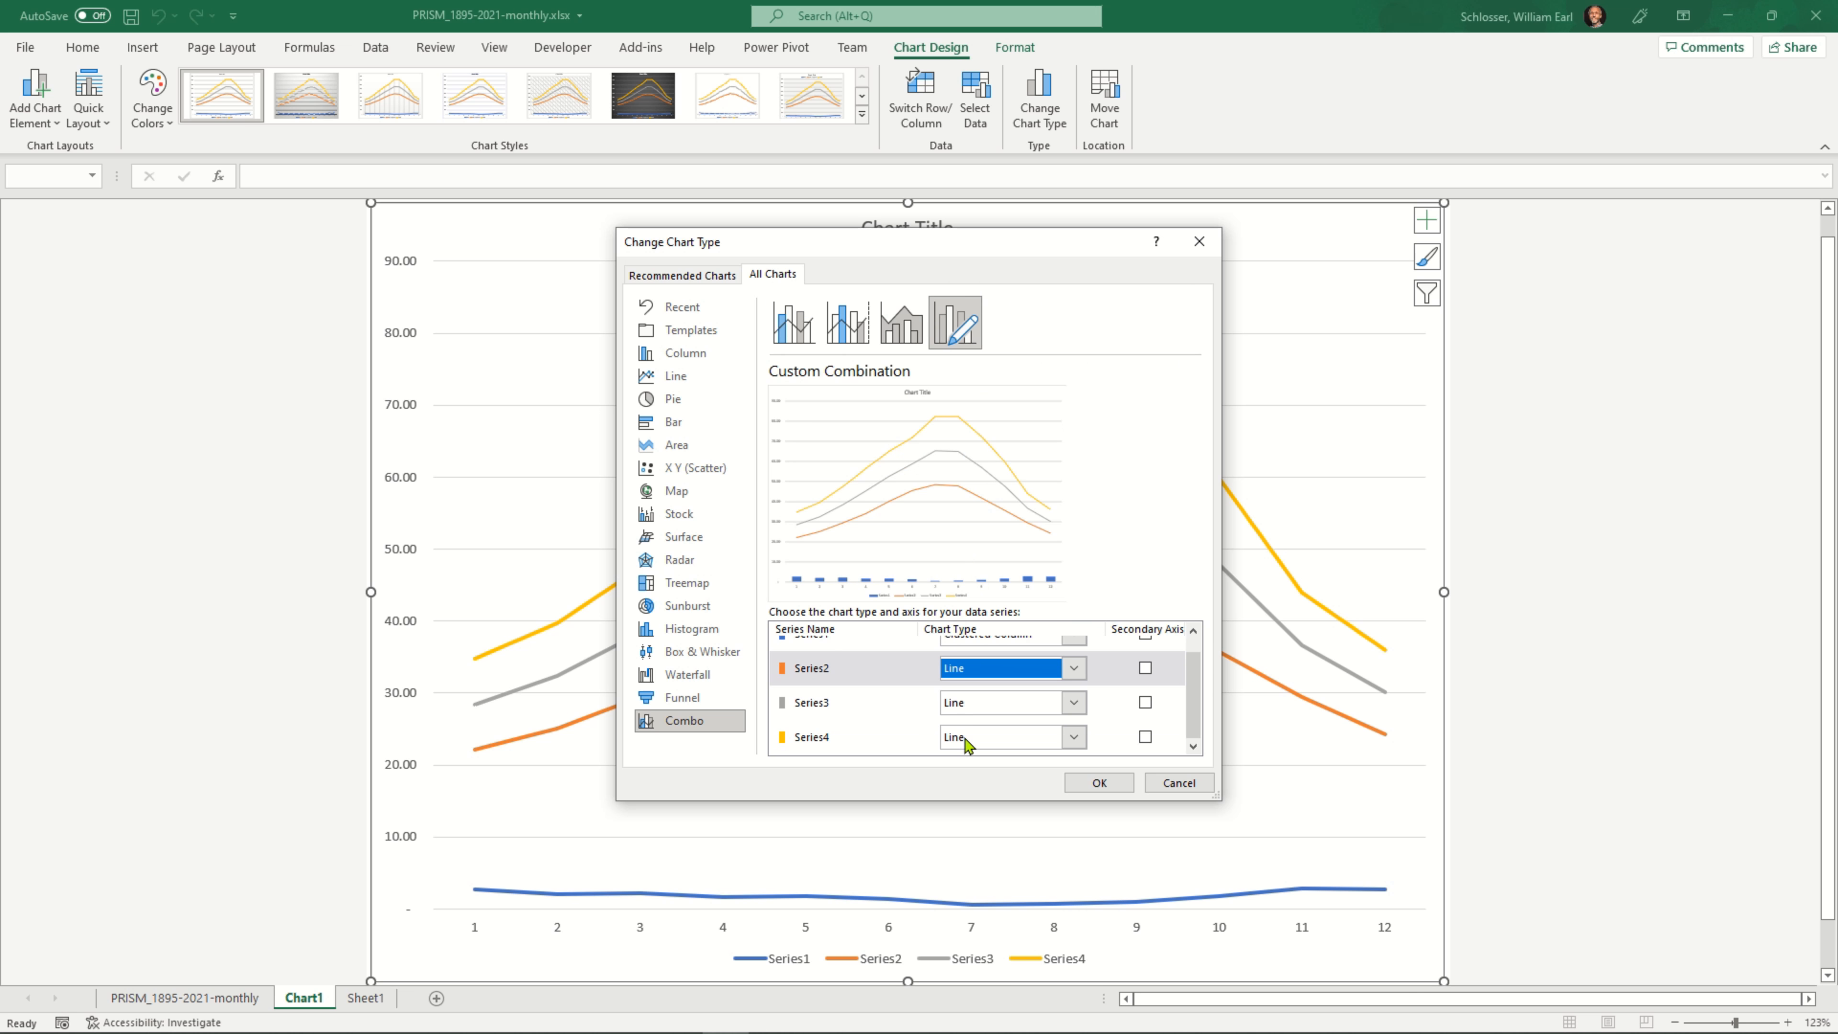
left_click(967, 742)
left_click(969, 541)
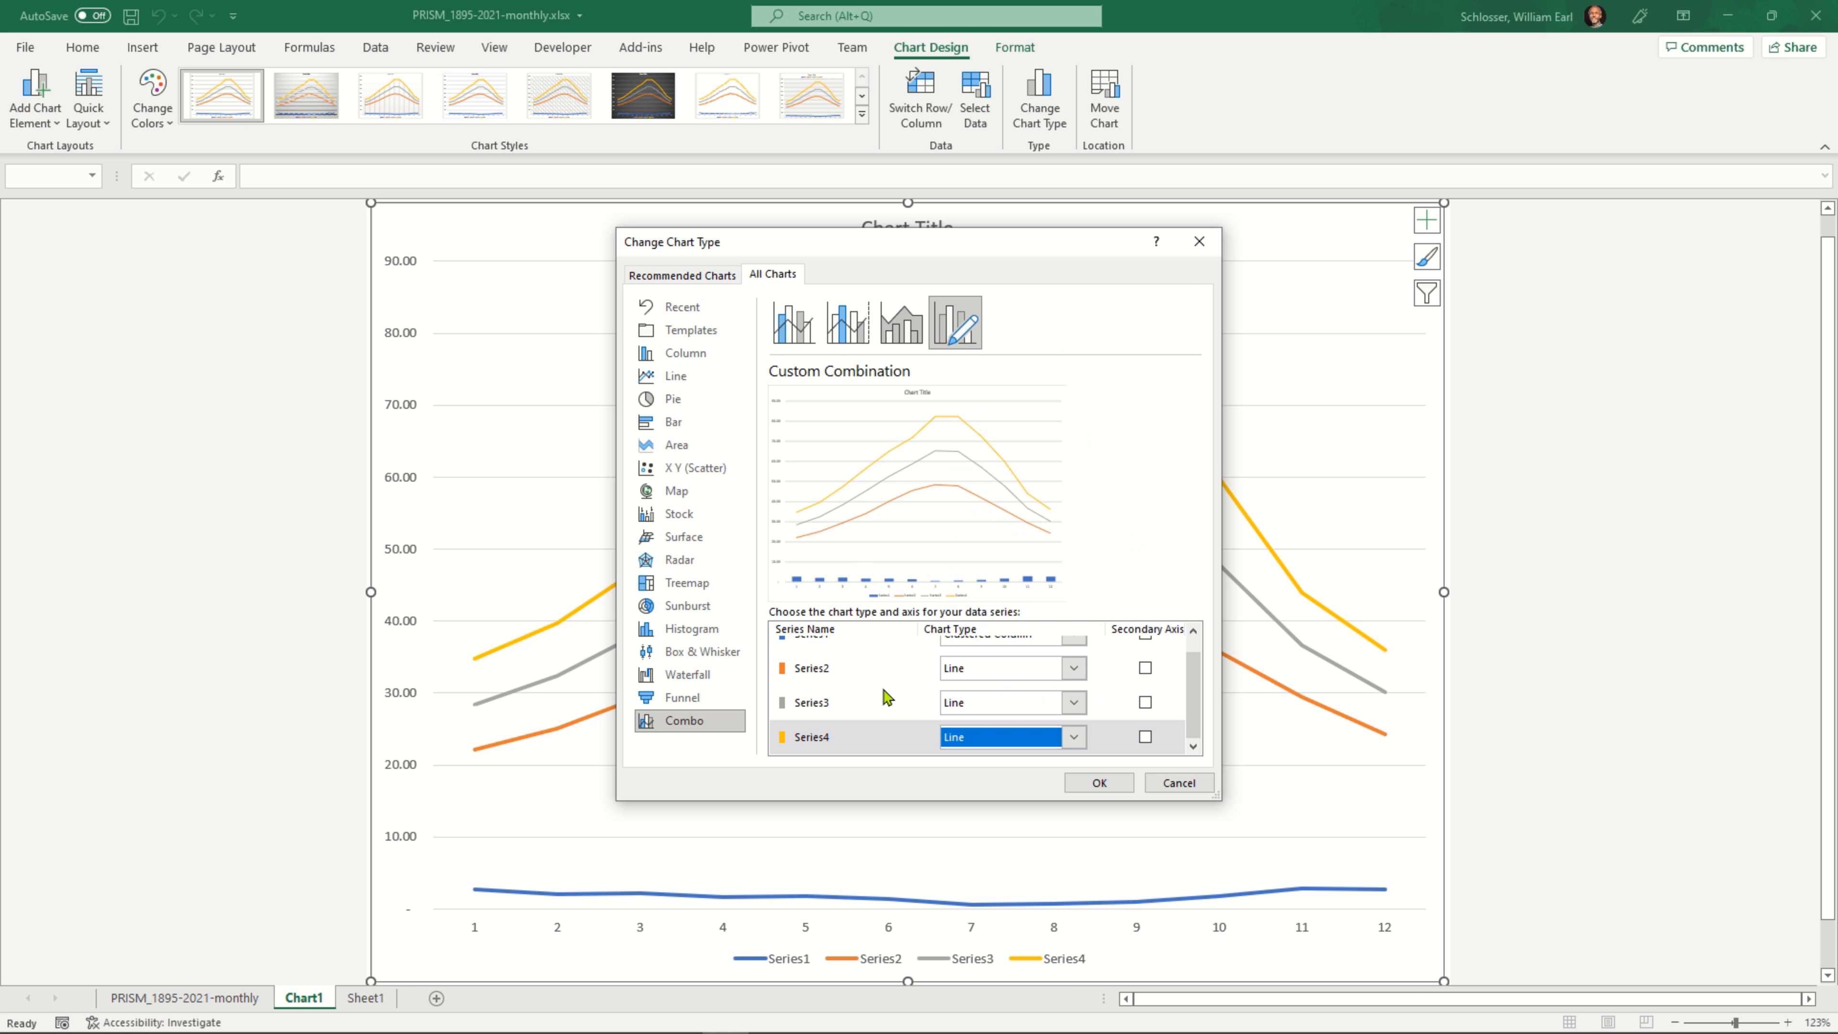
Plot Series1 on the secondary axis and apply the custom combination chart
scroll(1068, 662, "up", 1)
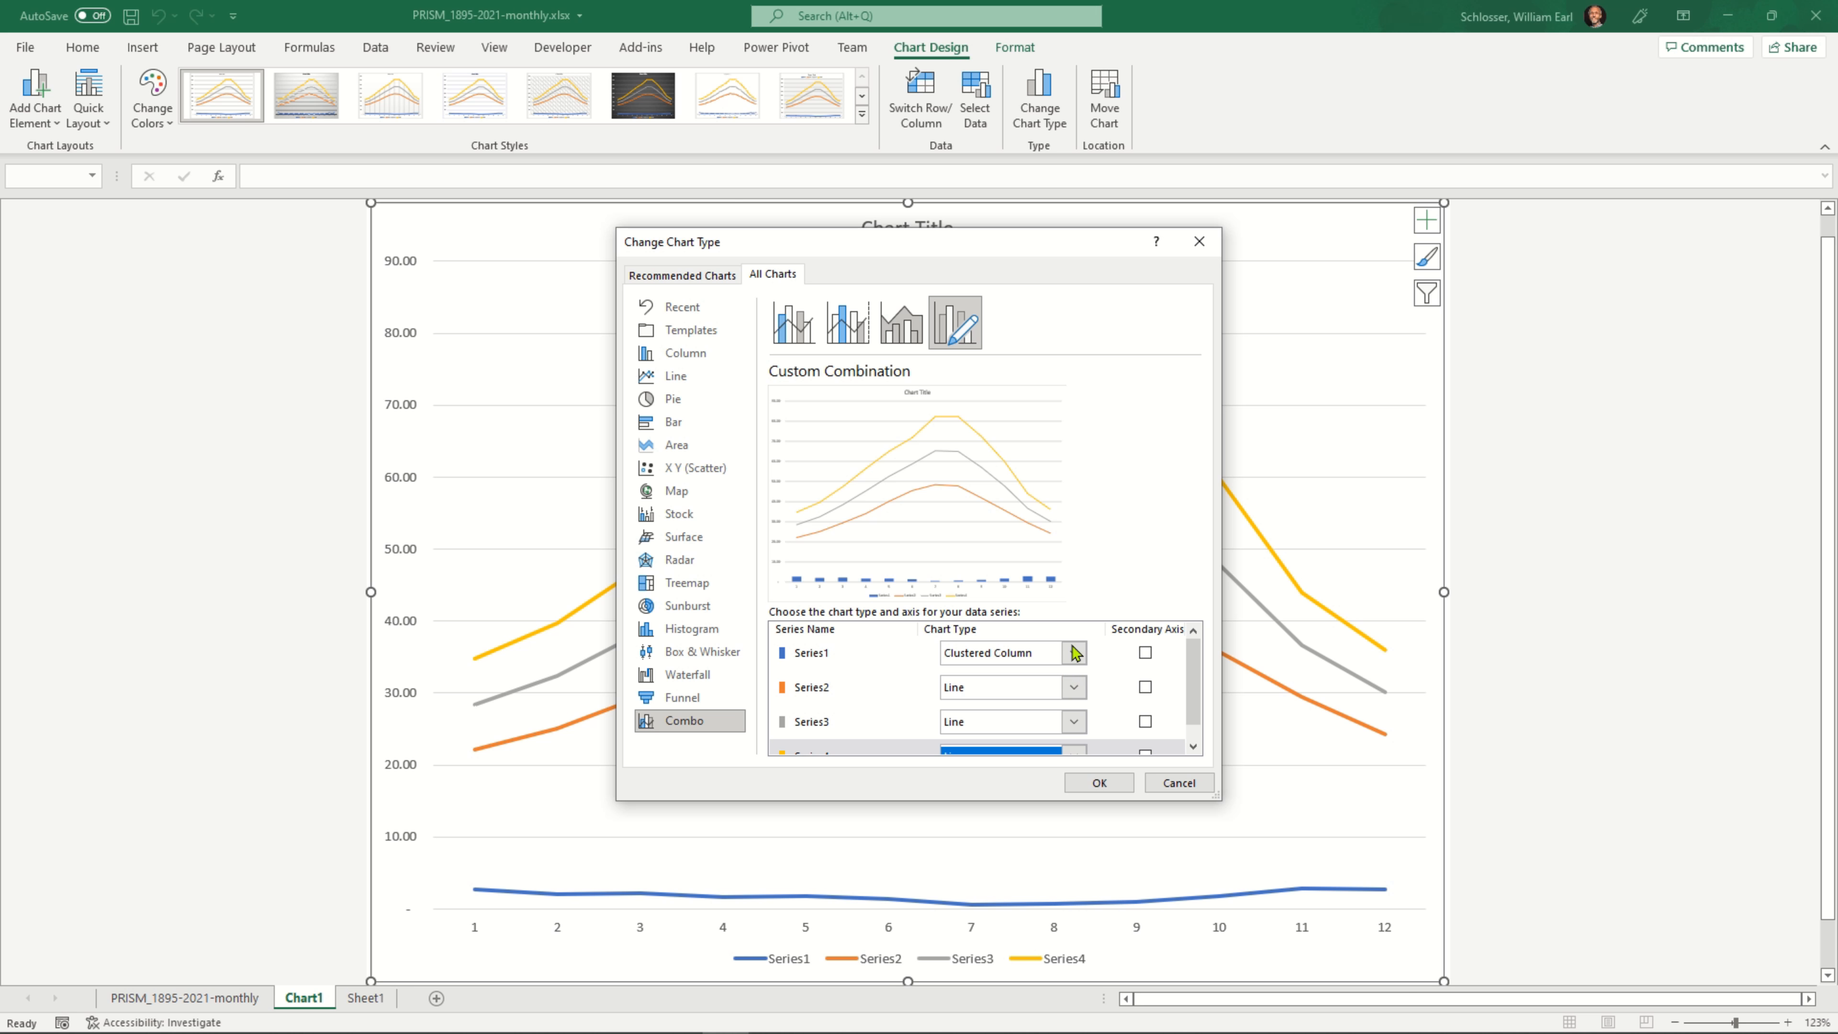
left_click(1145, 653)
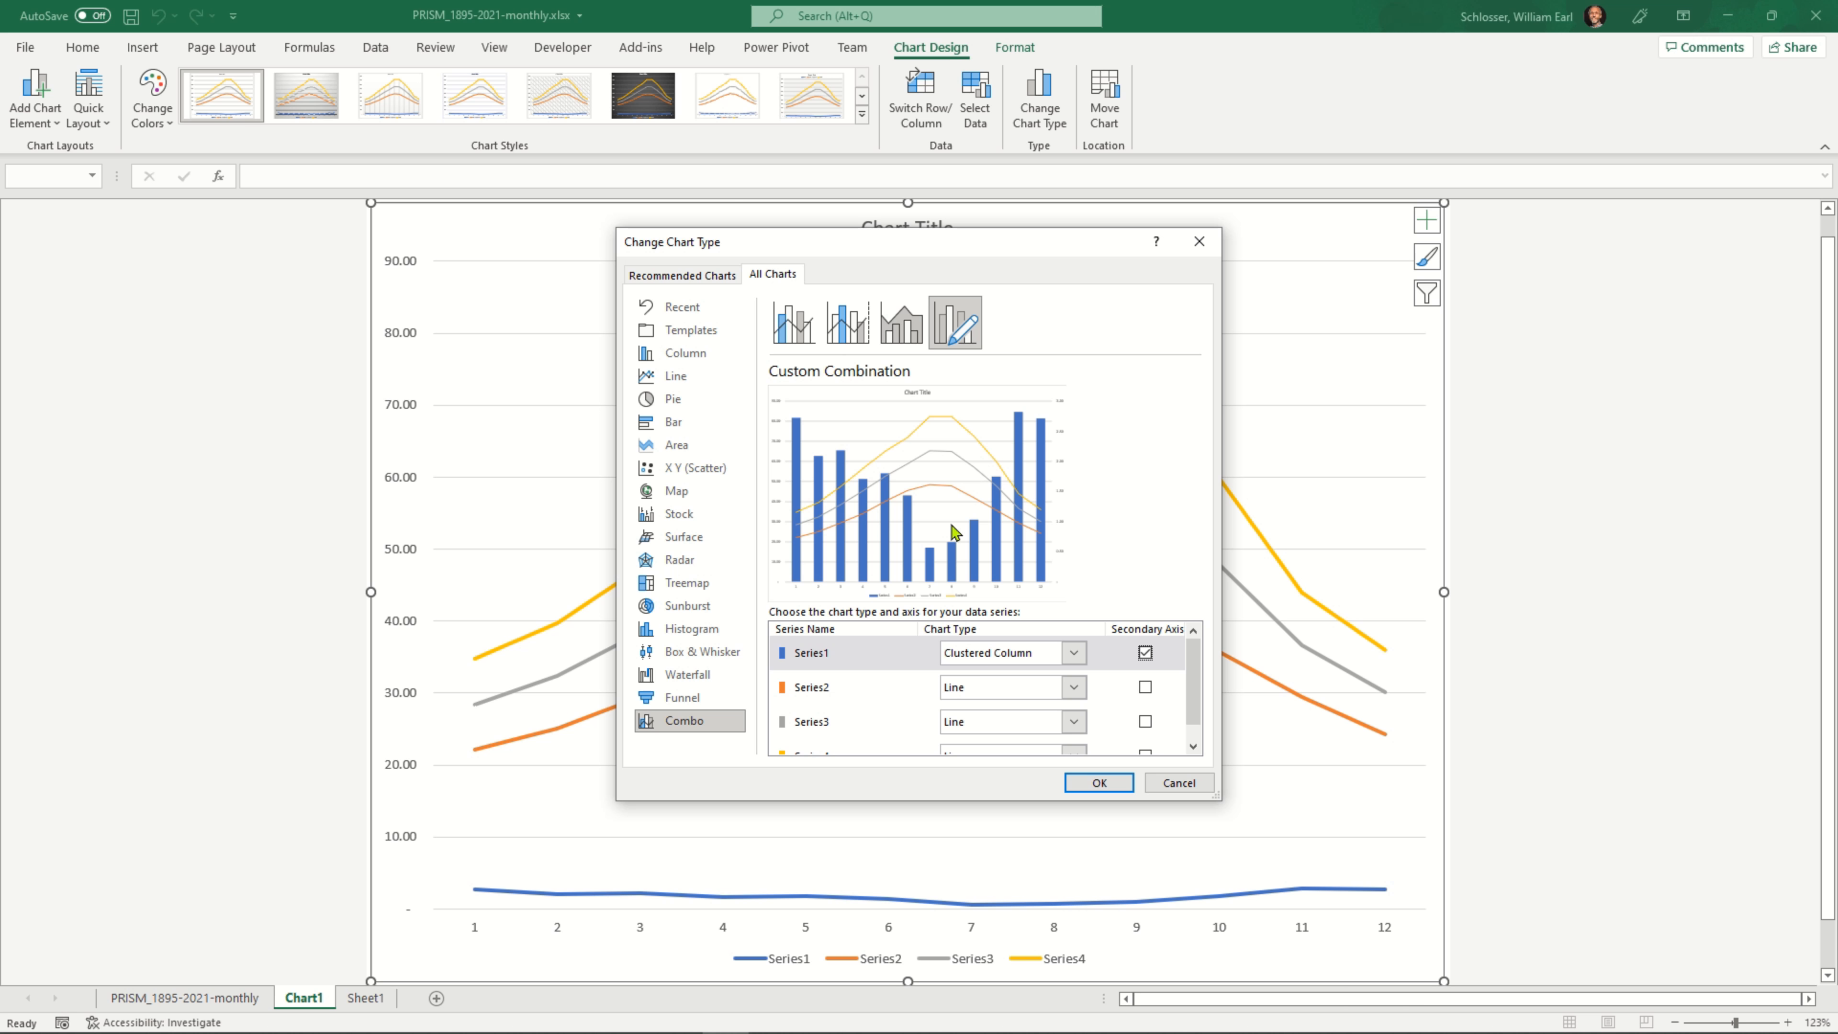
left_click(1094, 785)
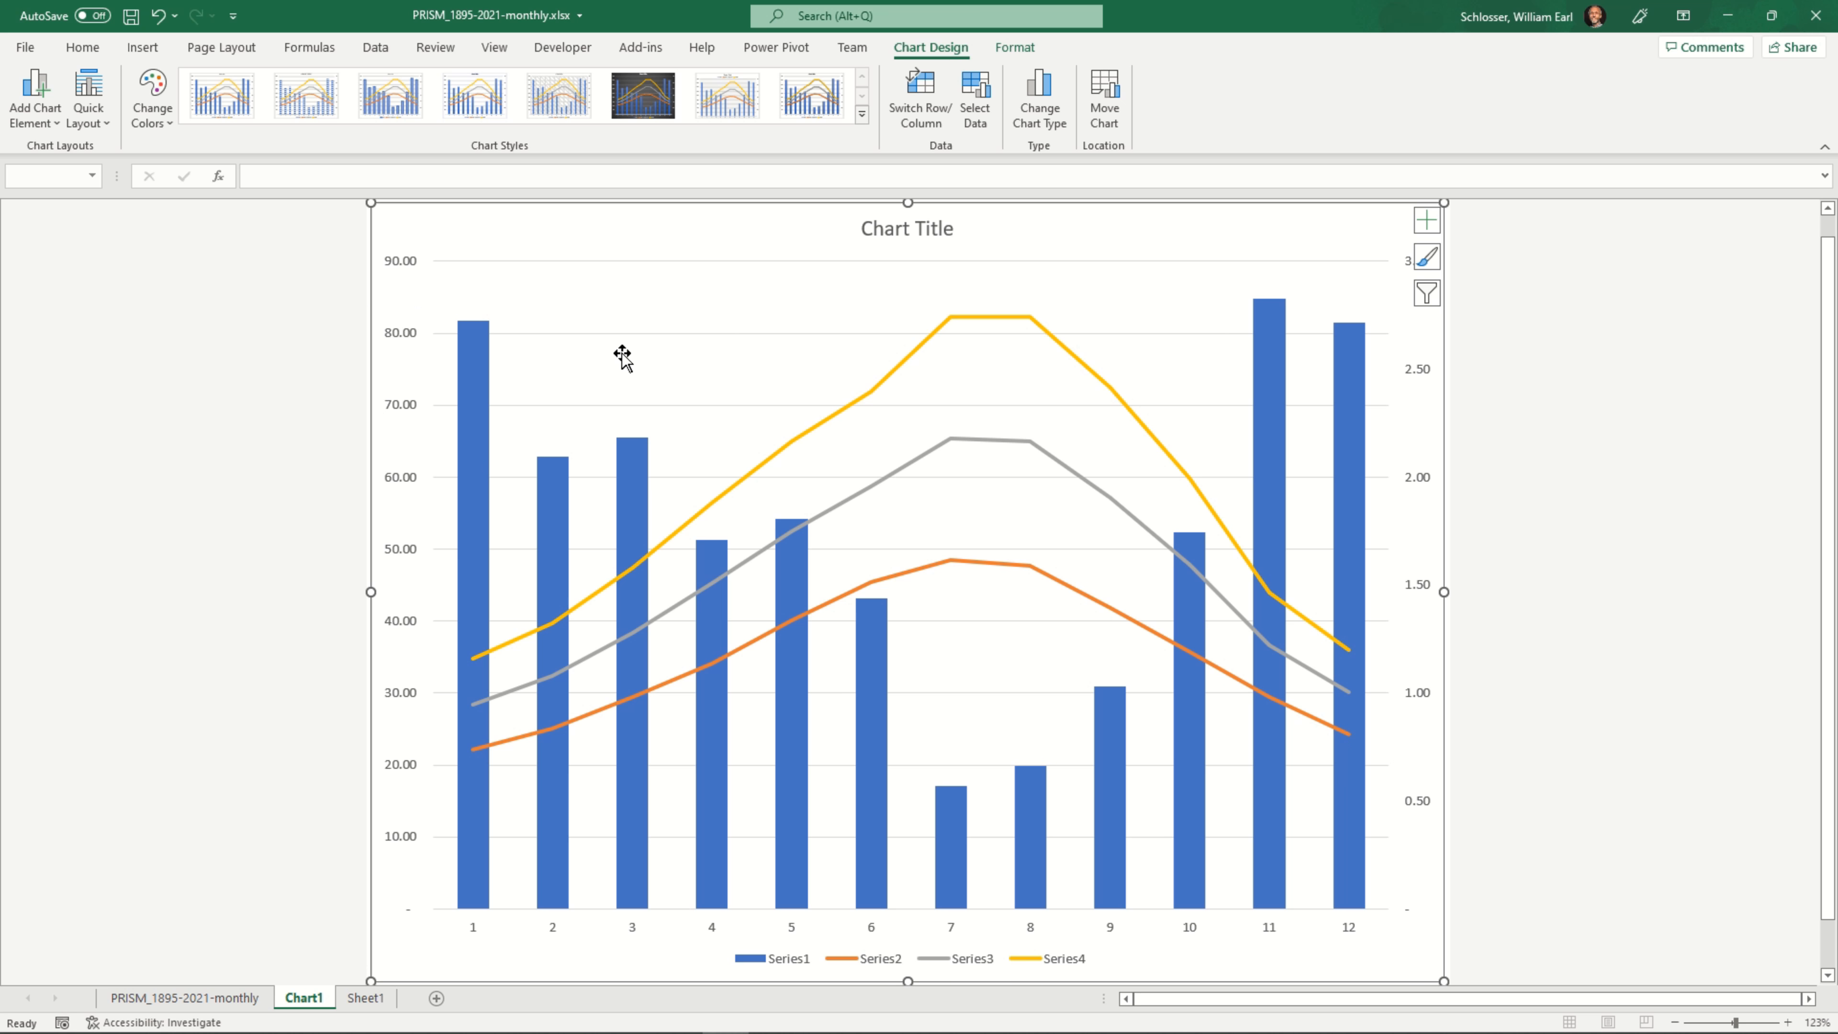
Set the chart's horizontal axis labels to the month names in Sheet1!$B$2:$B$13
right_click(892, 430)
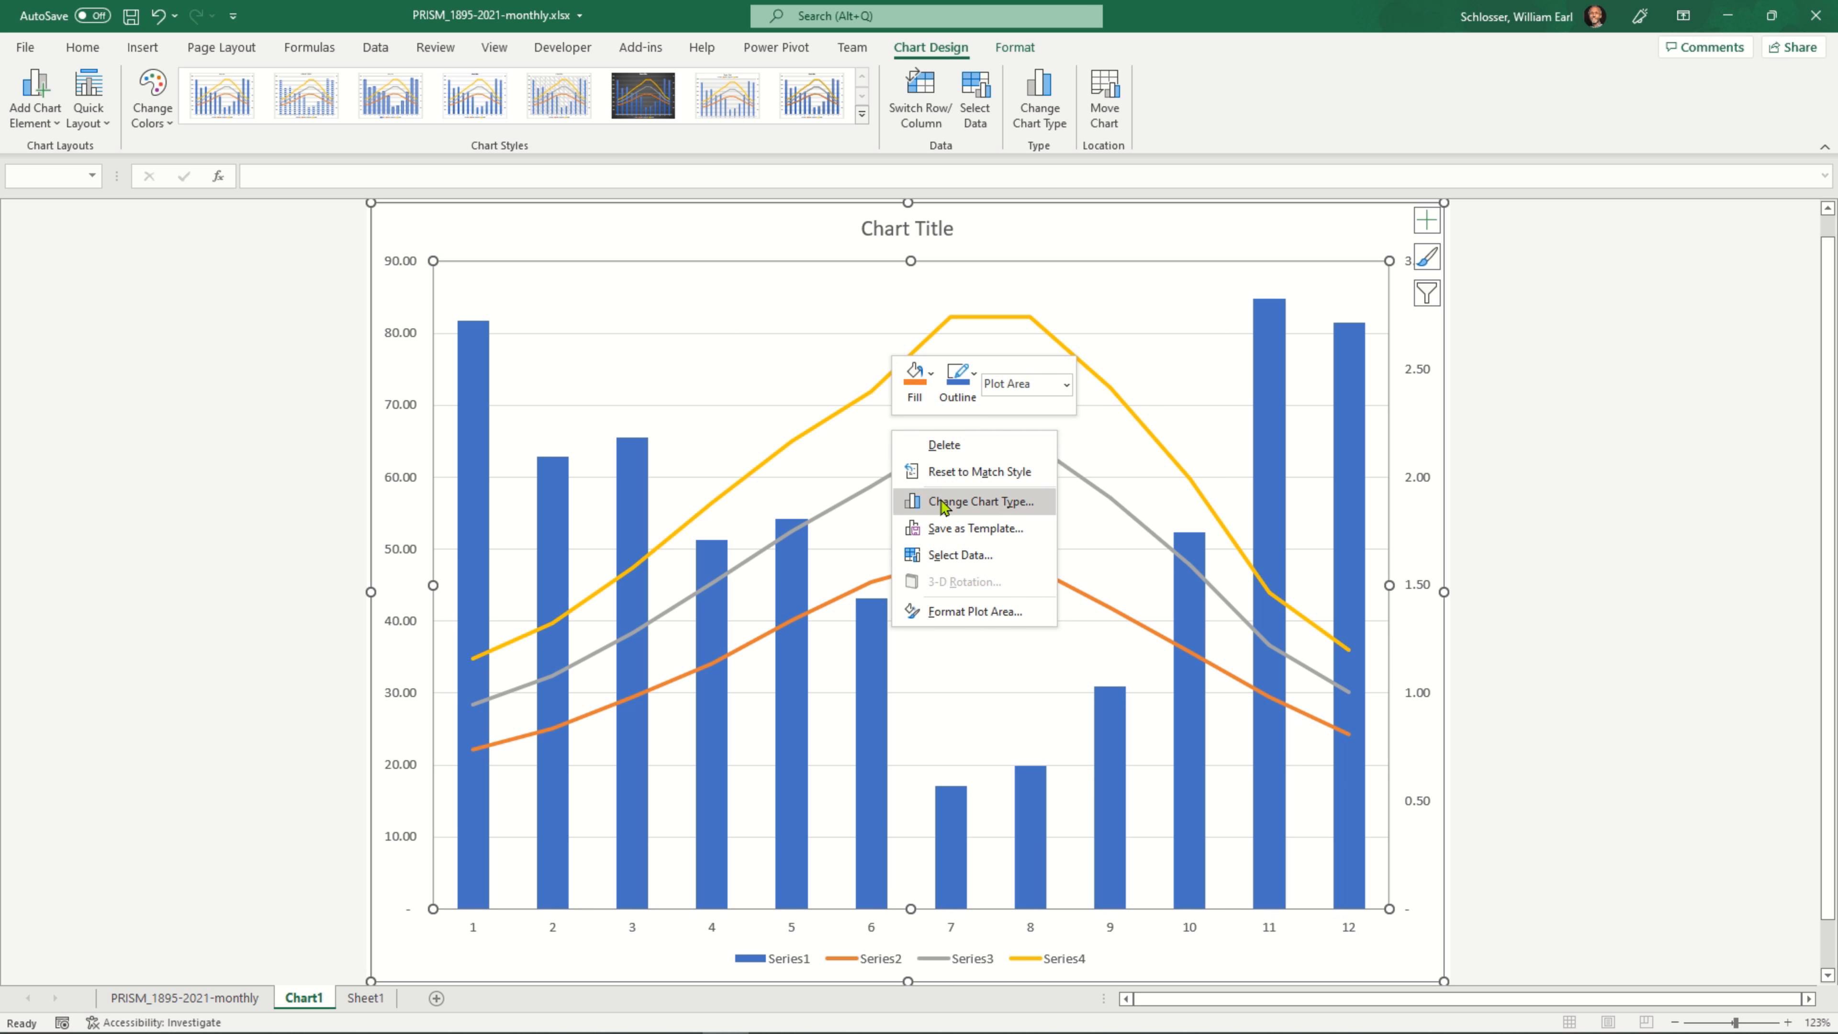
left_click(959, 555)
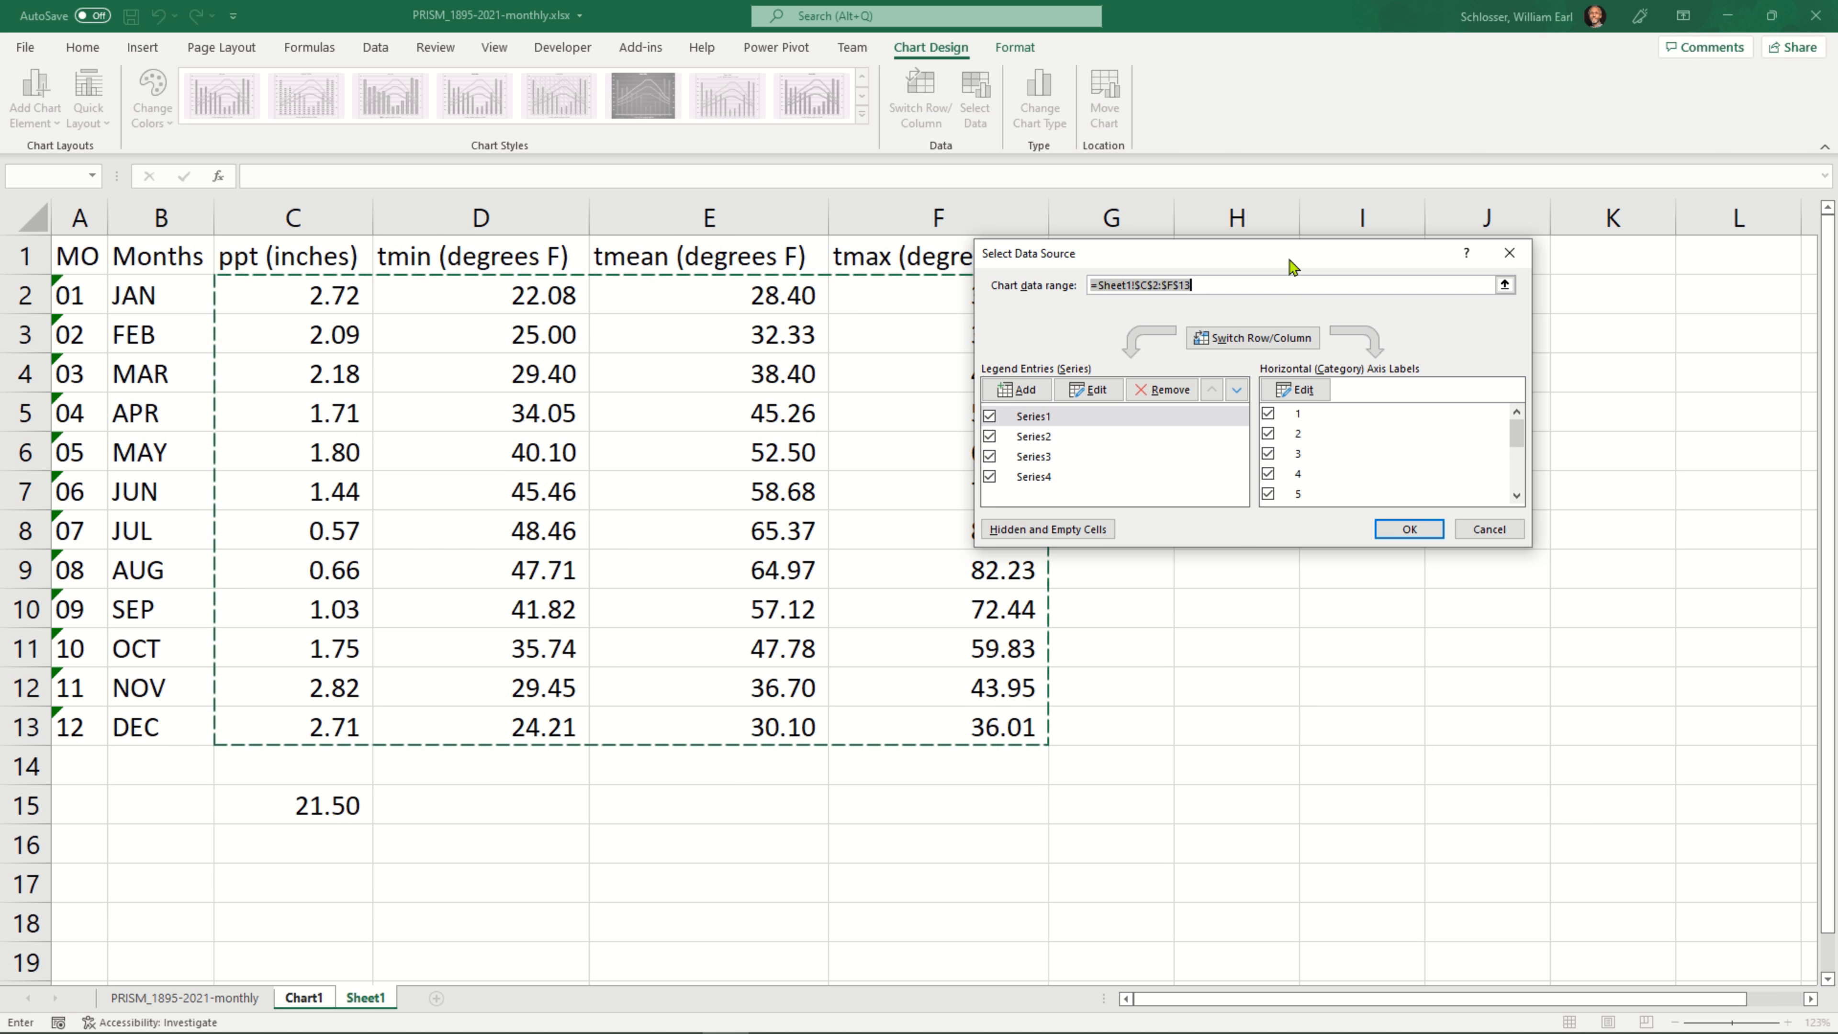
left_click_drag(1294, 261, 1024, 293)
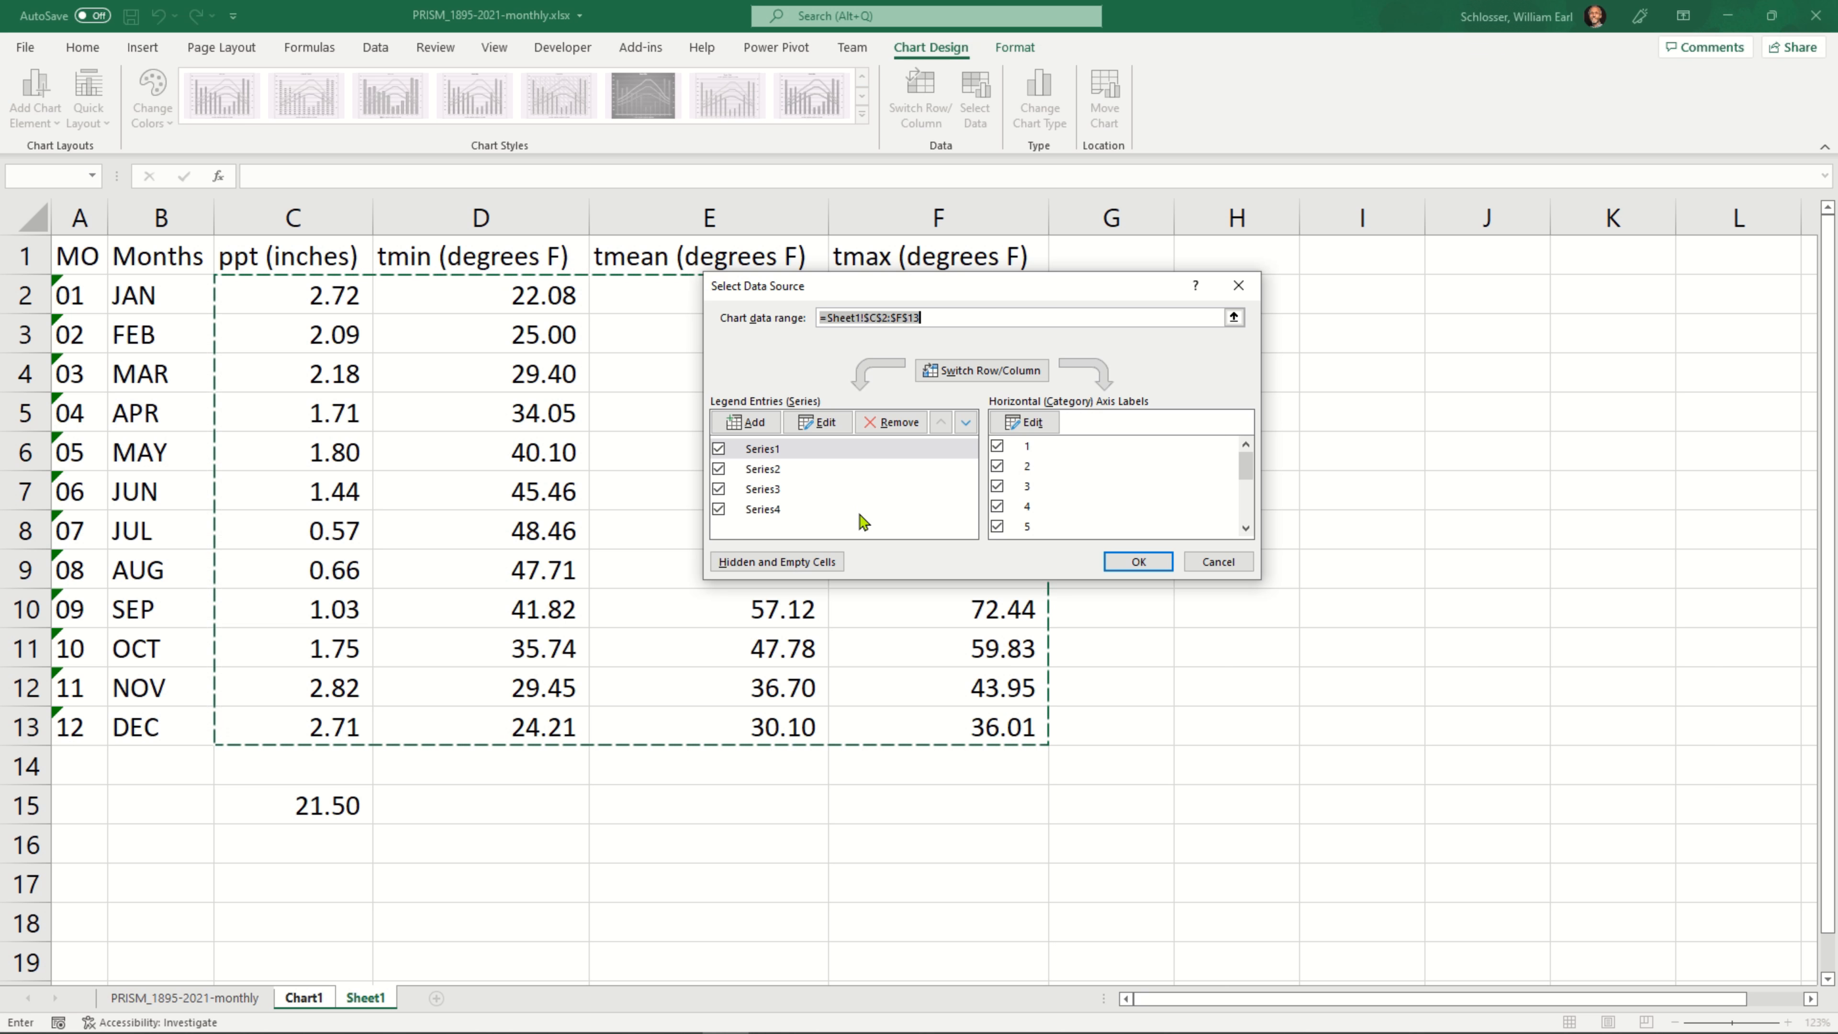
left_click(1040, 424)
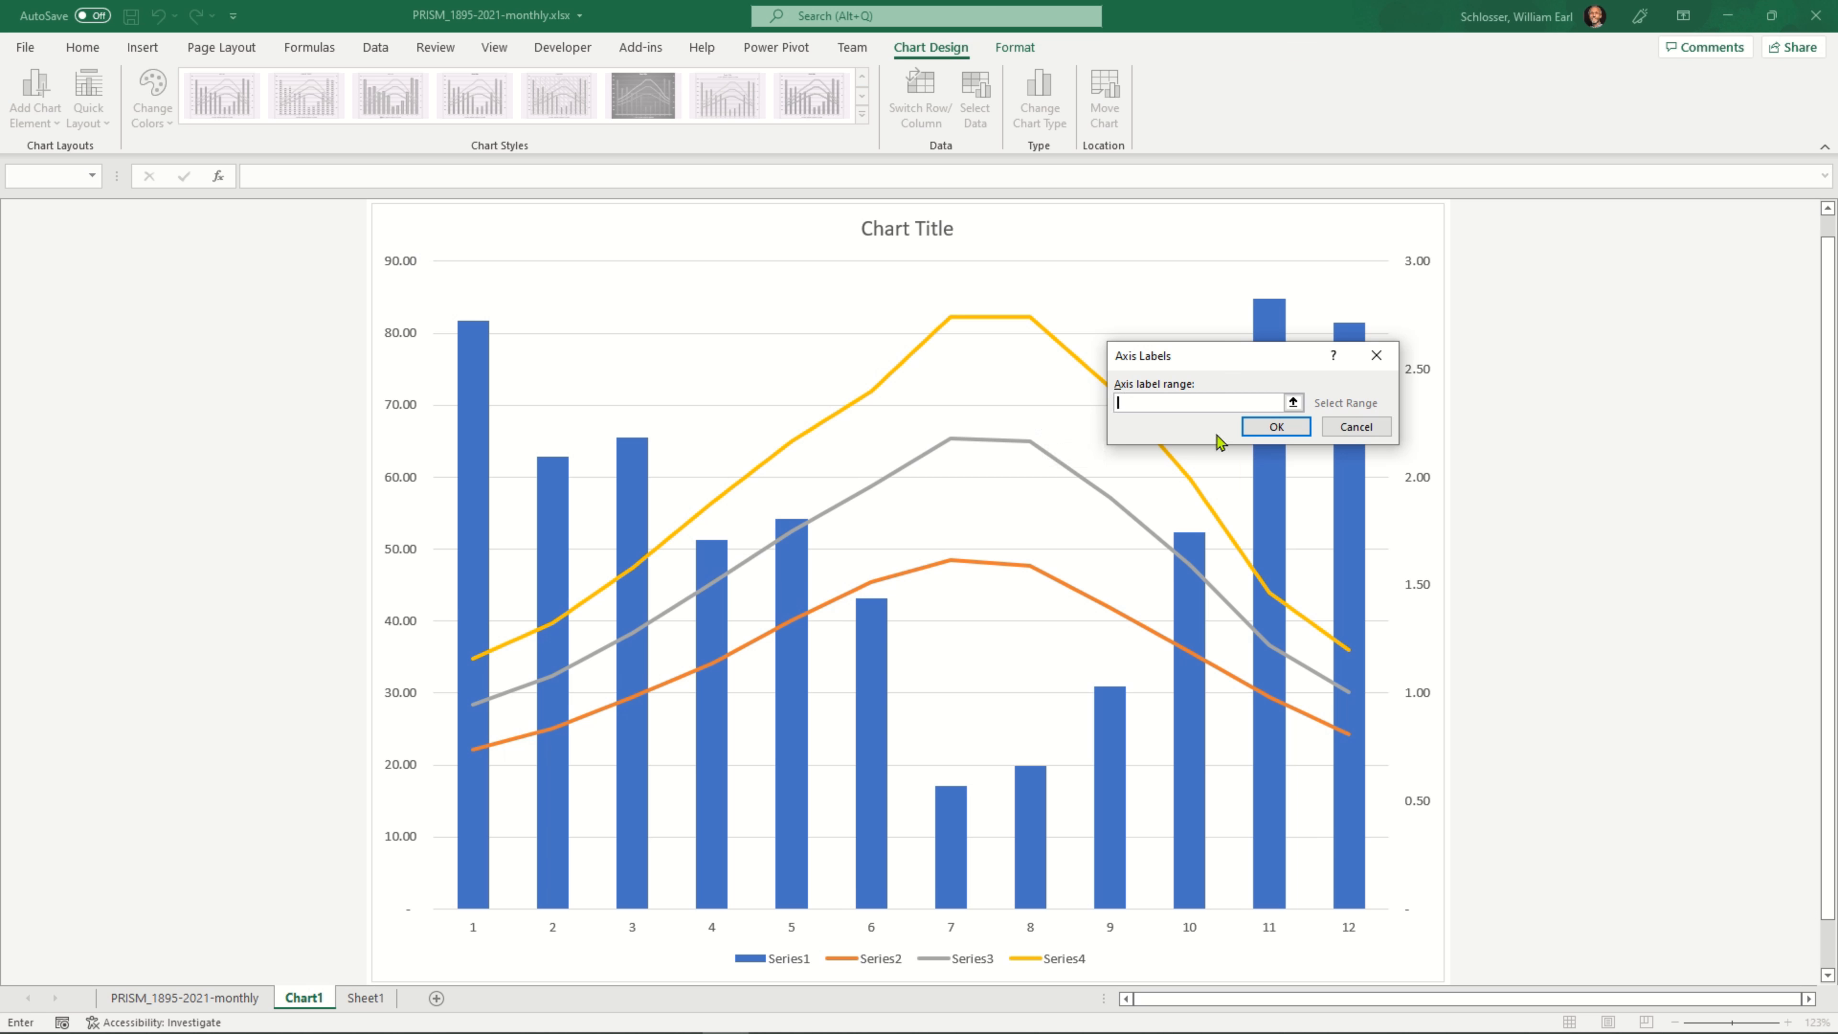
left_click(1293, 403)
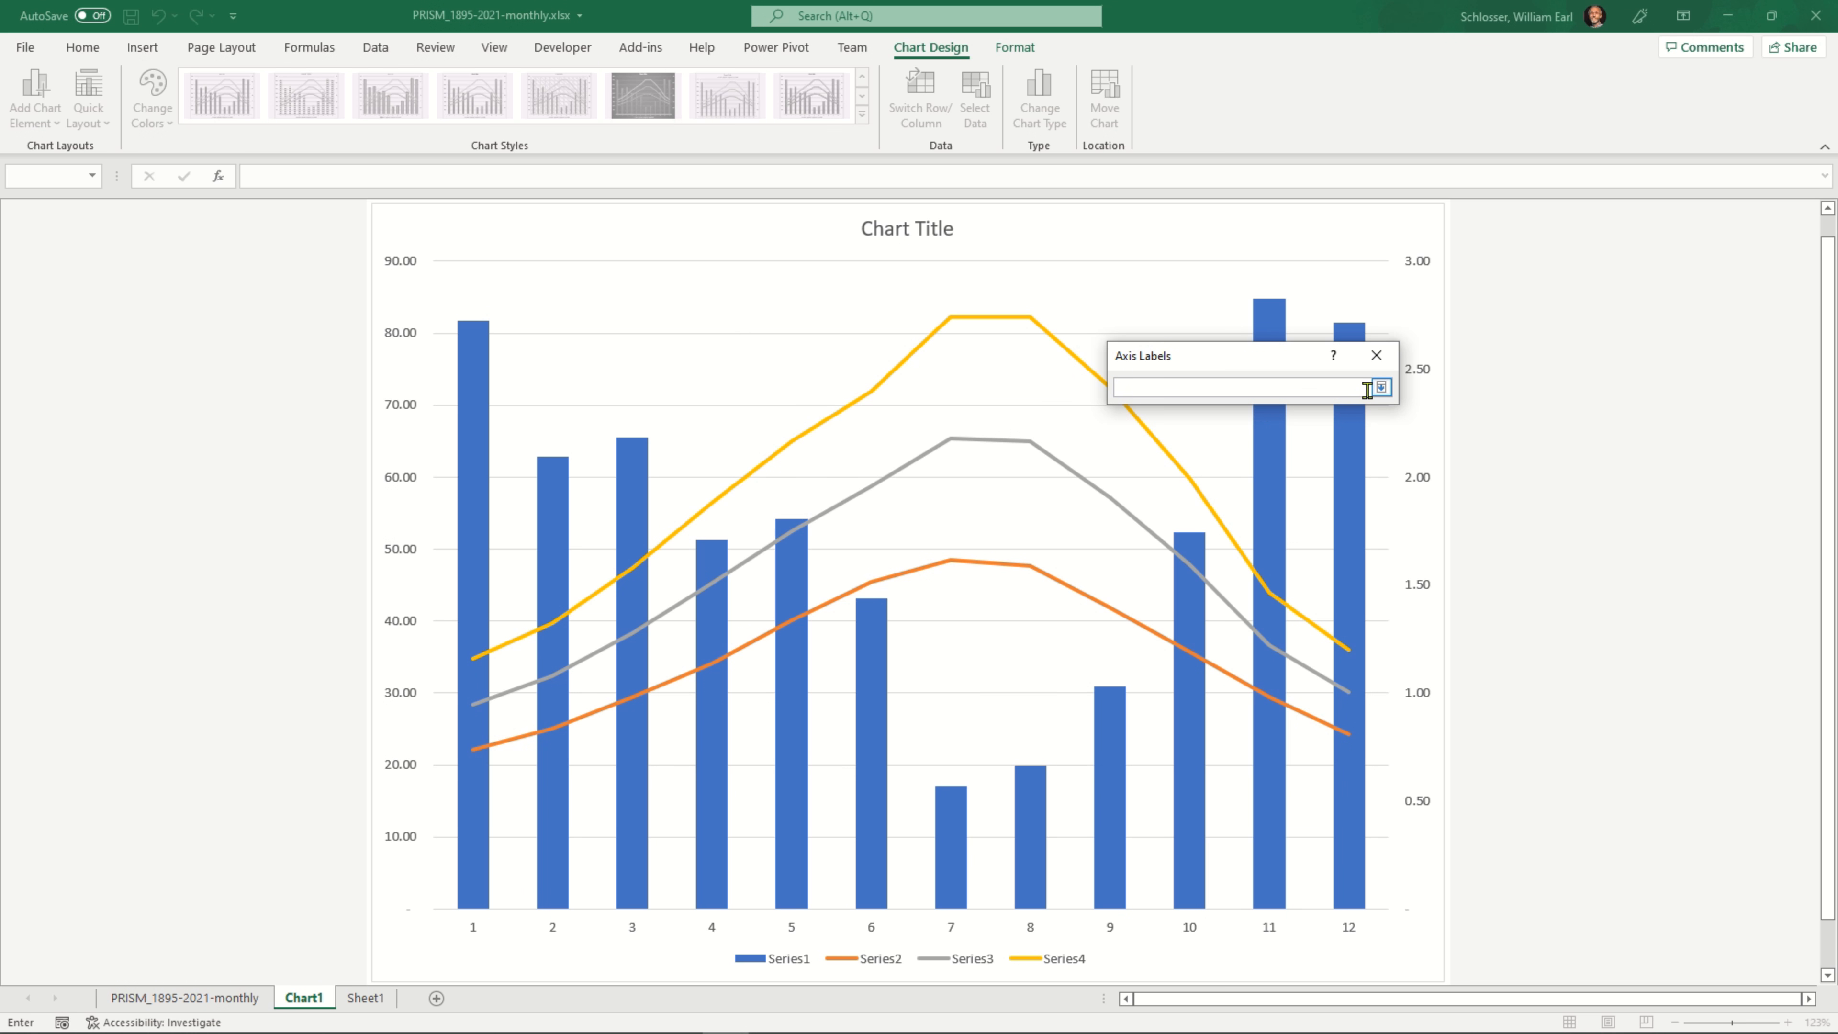
left_click(356, 994)
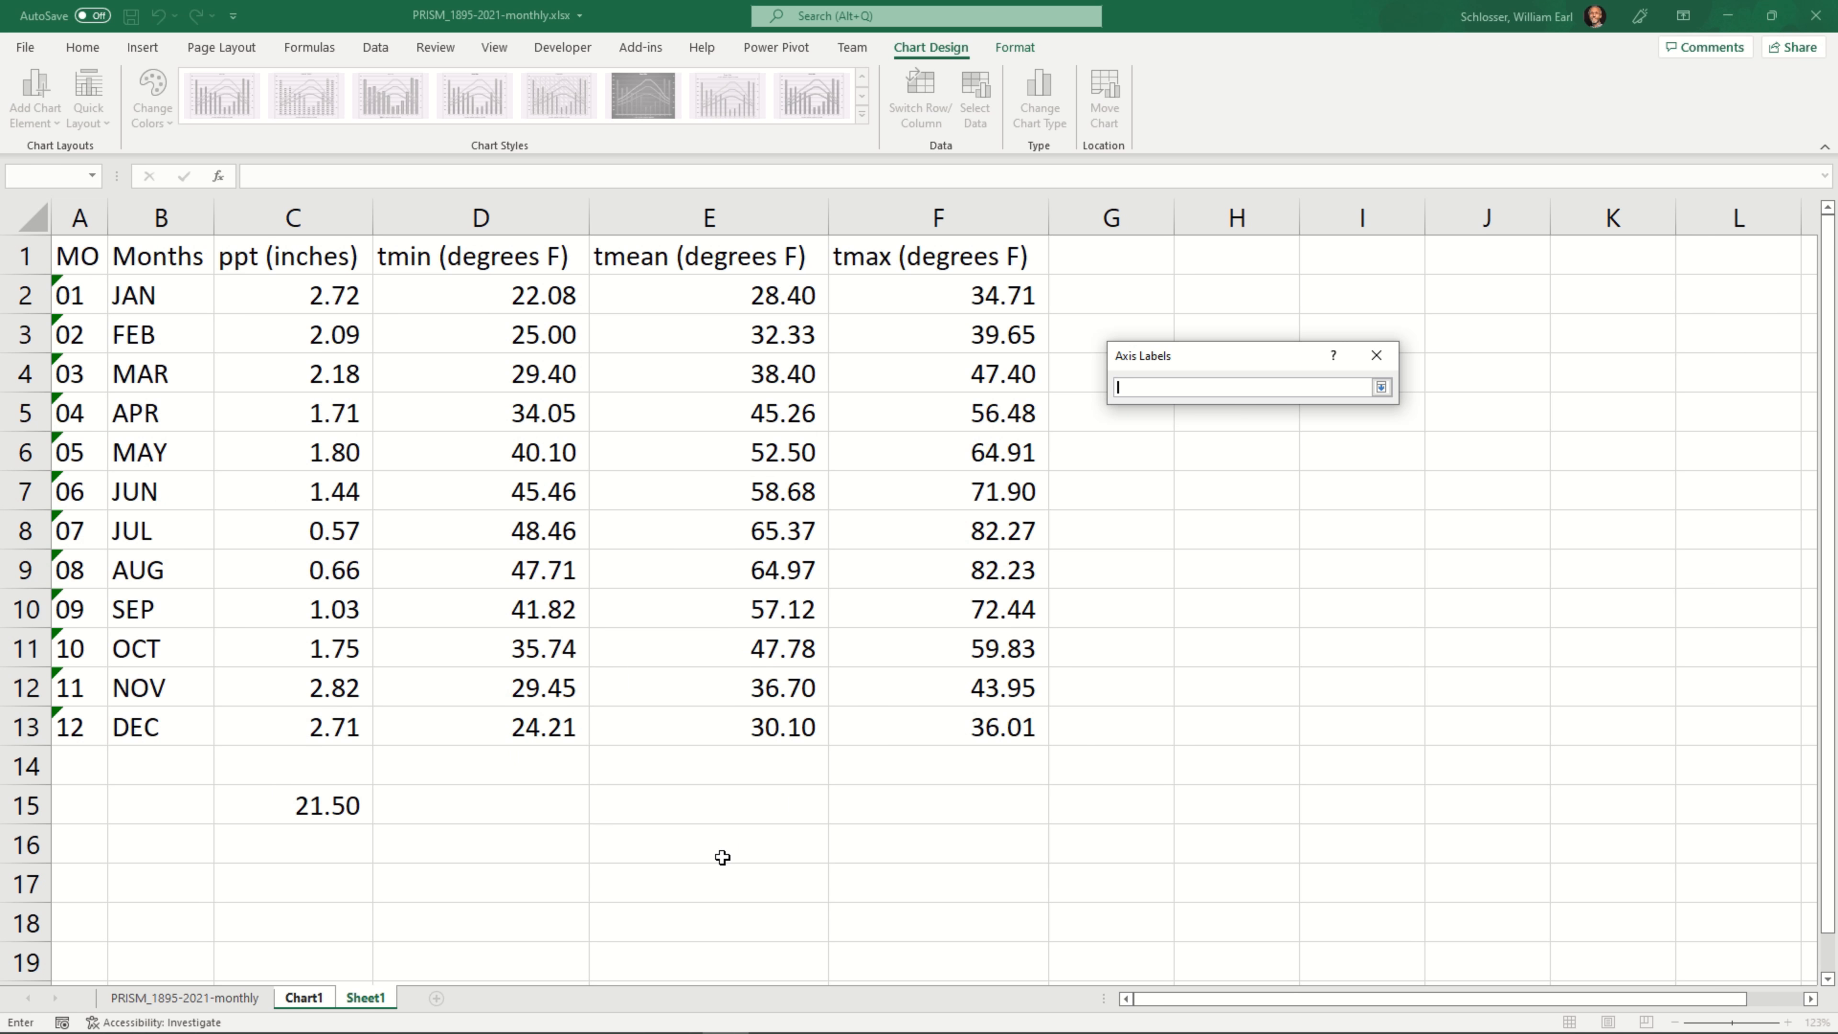
left_click_drag(140, 295, 137, 409)
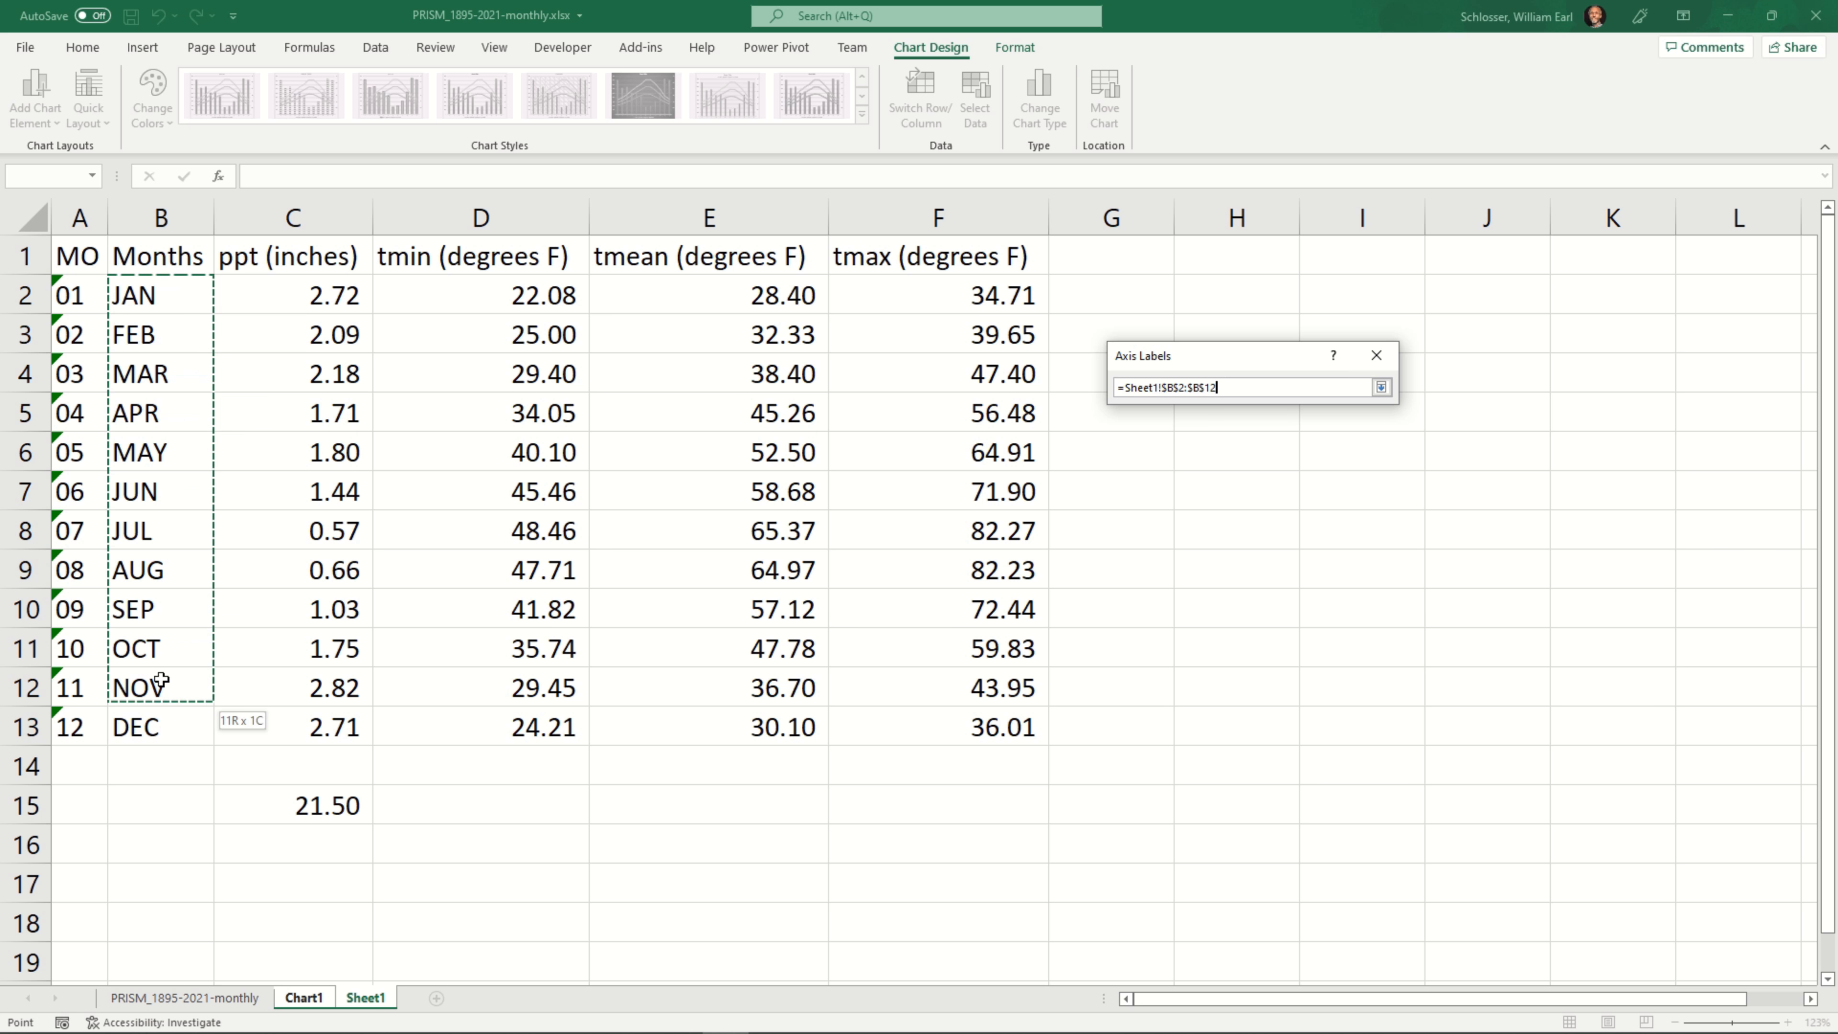
left_click_drag(160, 681, 154, 716)
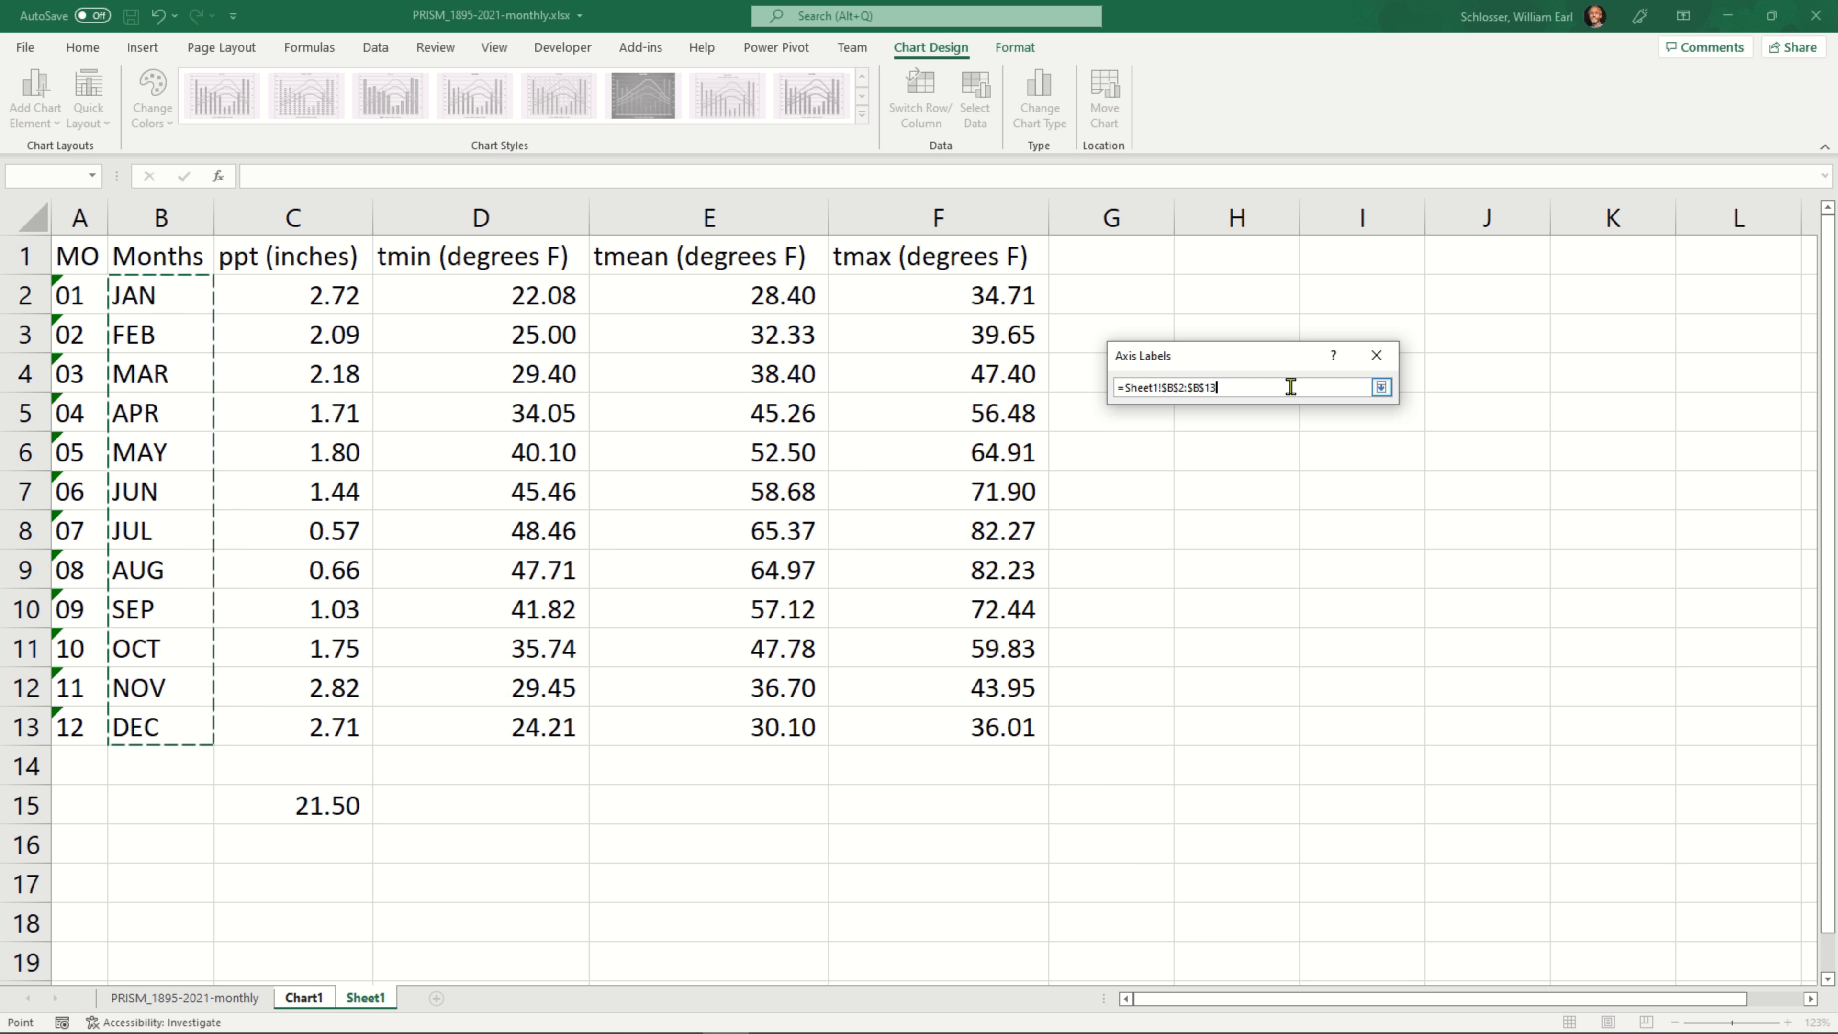
left_click(1380, 388)
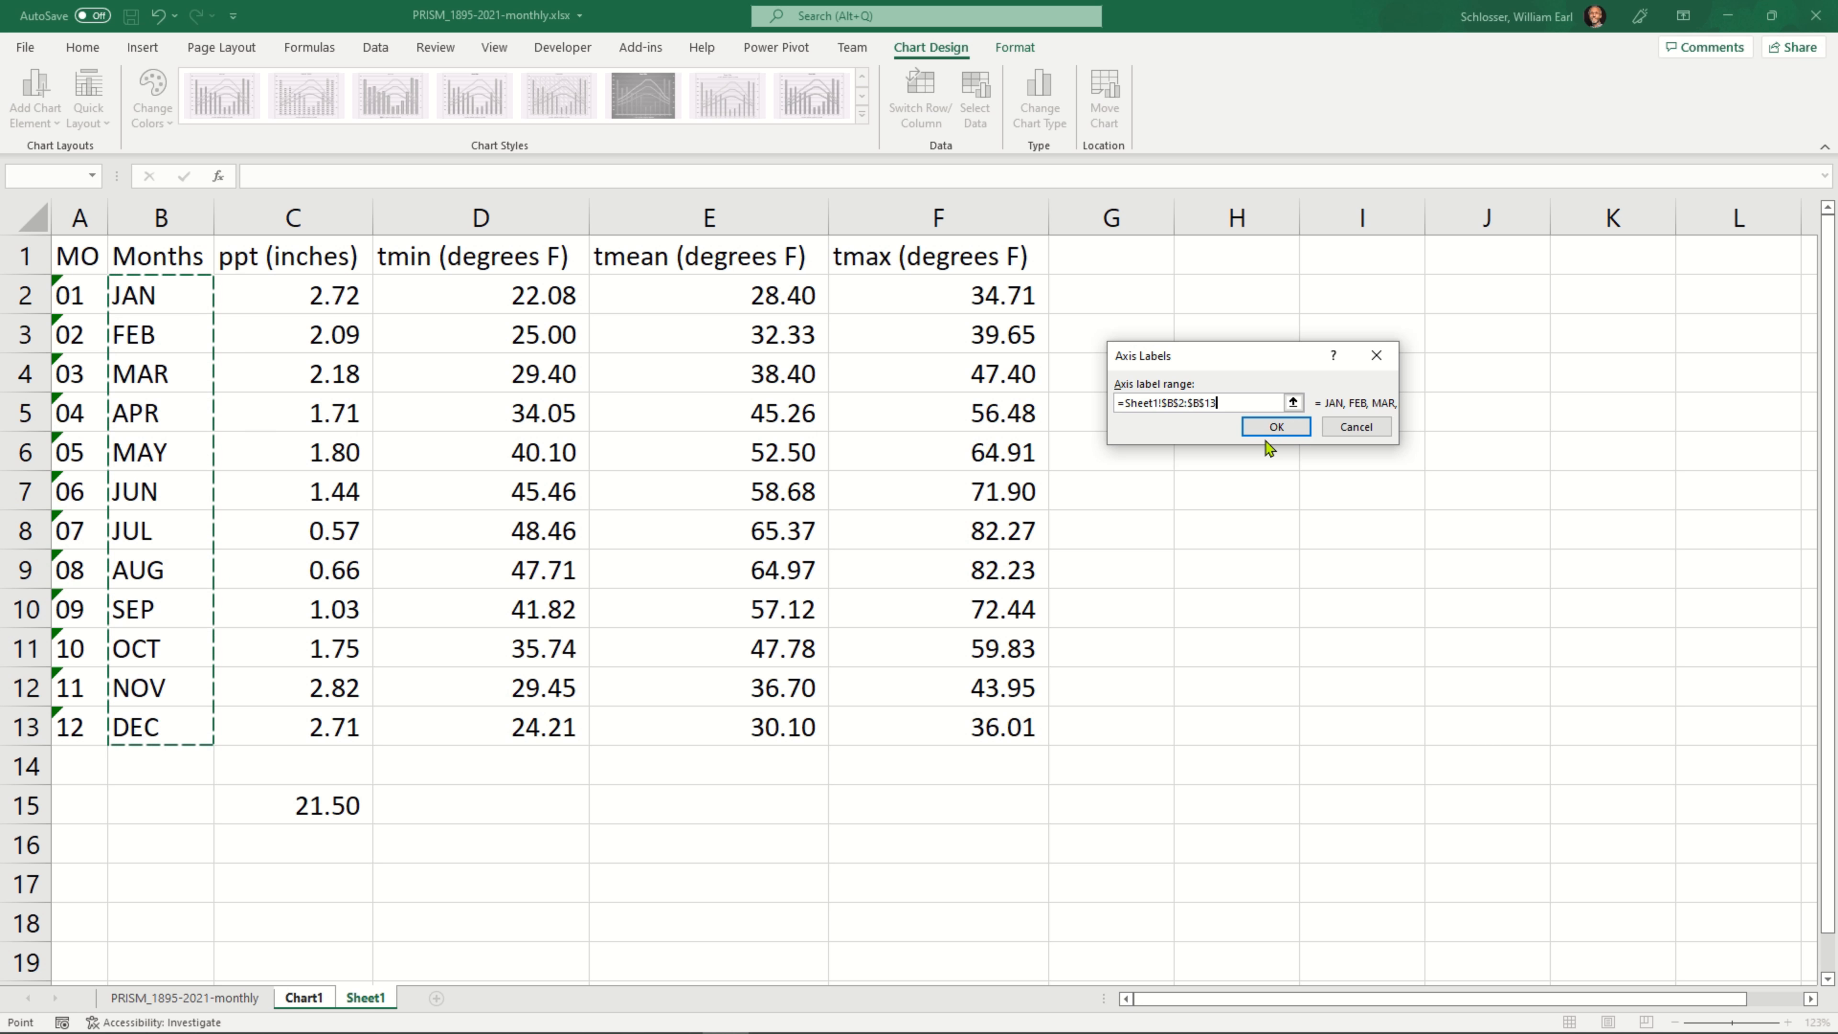
left_click(1277, 426)
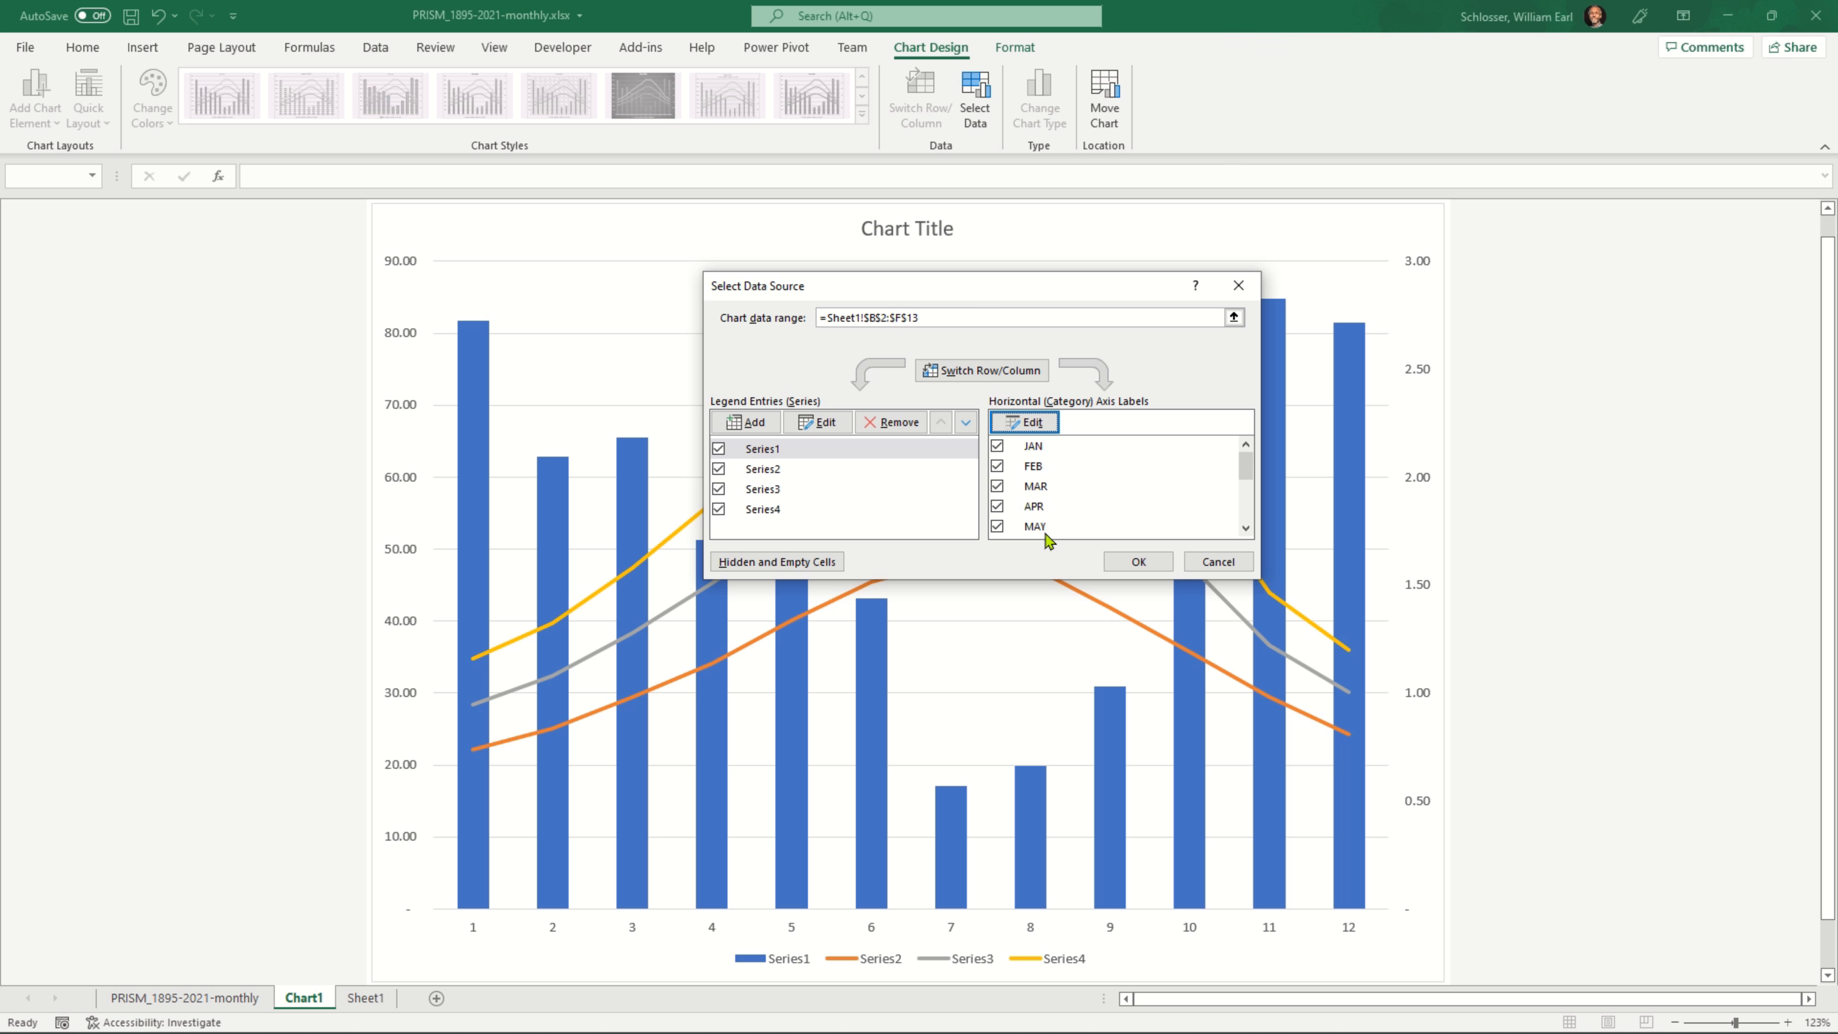
Check the month names in the horizontal axis label list and apply the data source settings
left_click(1246, 527)
left_click(1246, 528)
left_click(1245, 528)
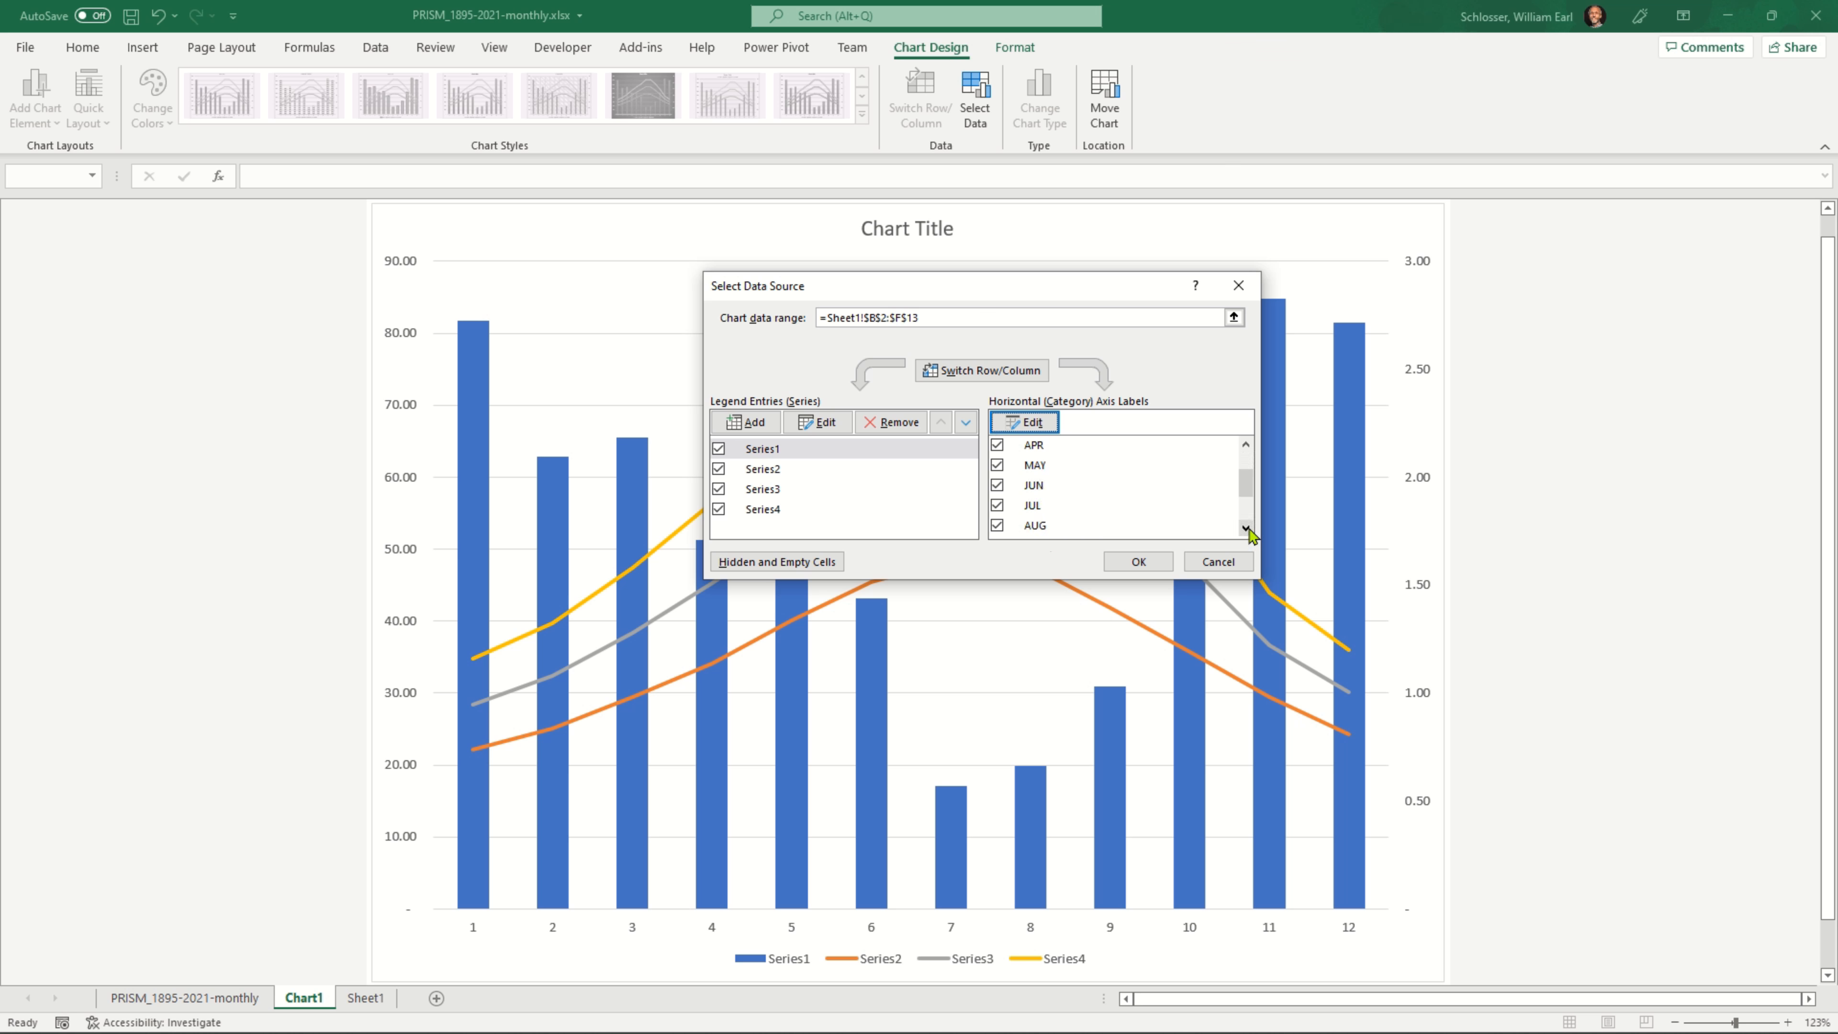
left_click(1246, 528)
left_click(1245, 528)
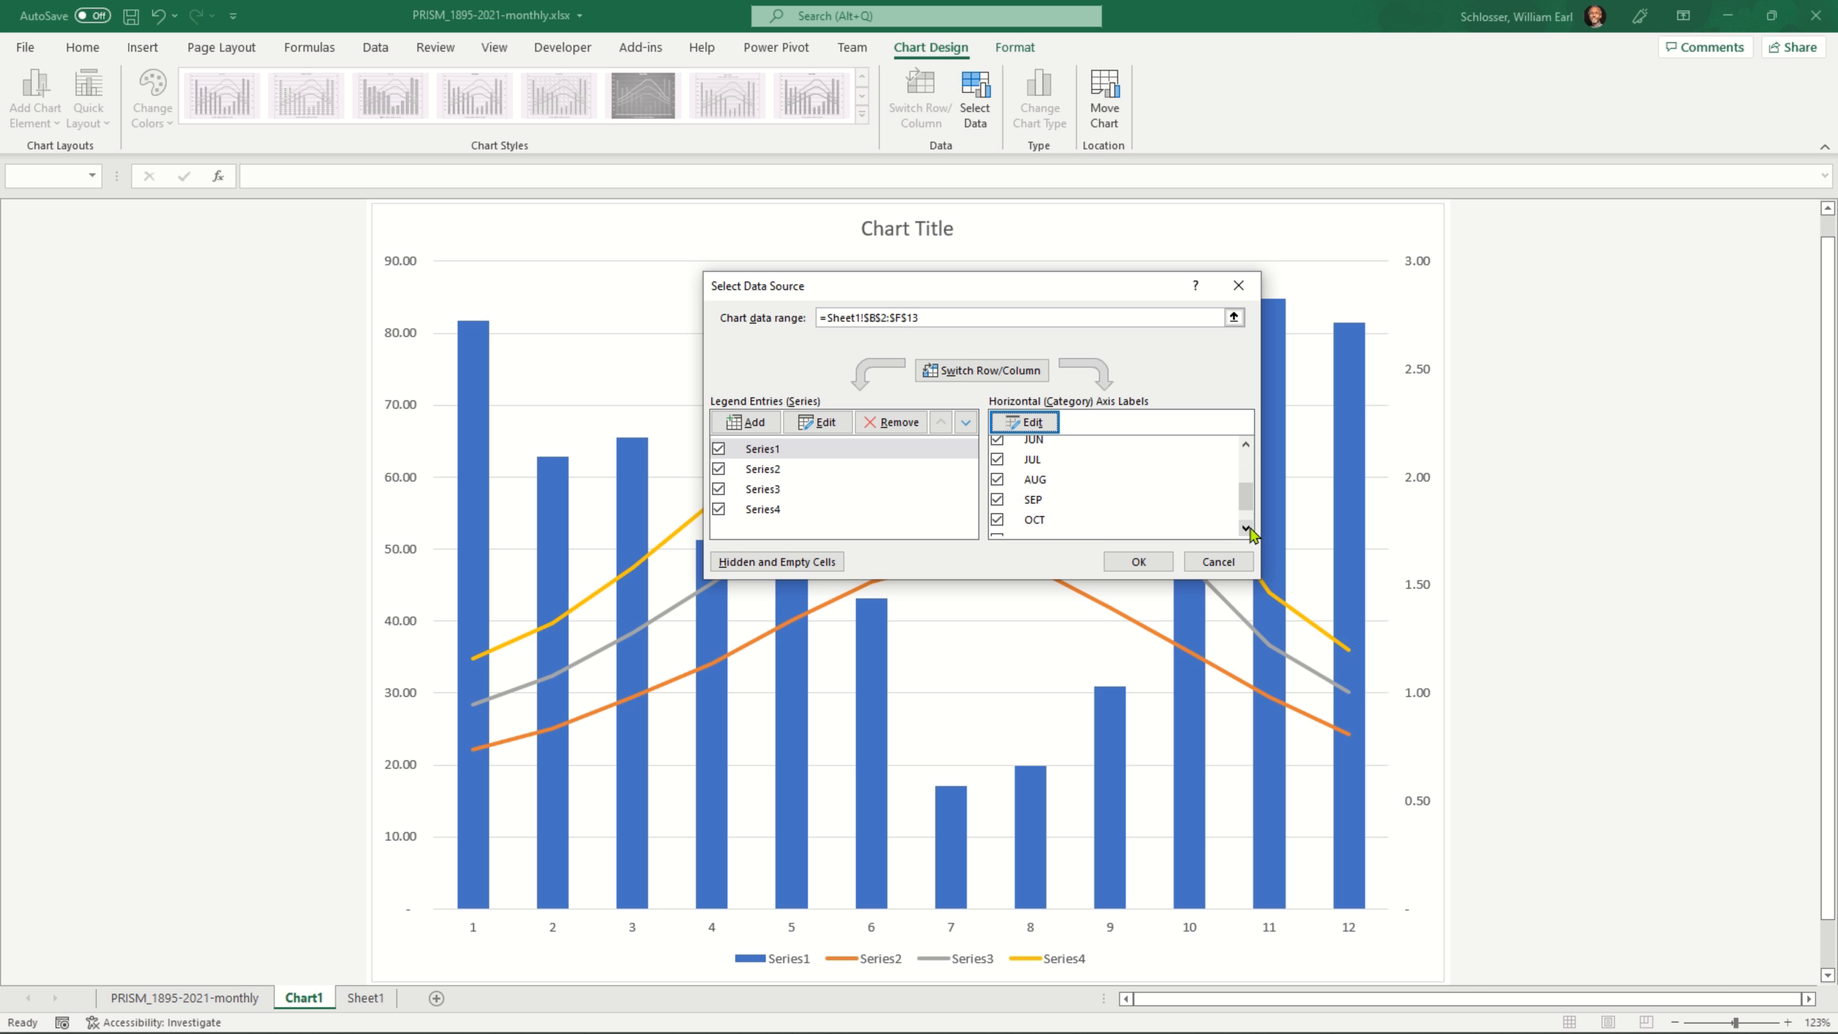
left_click(1245, 444)
left_click(1245, 445)
left_click(1245, 444)
left_click(1246, 445)
left_click(1245, 444)
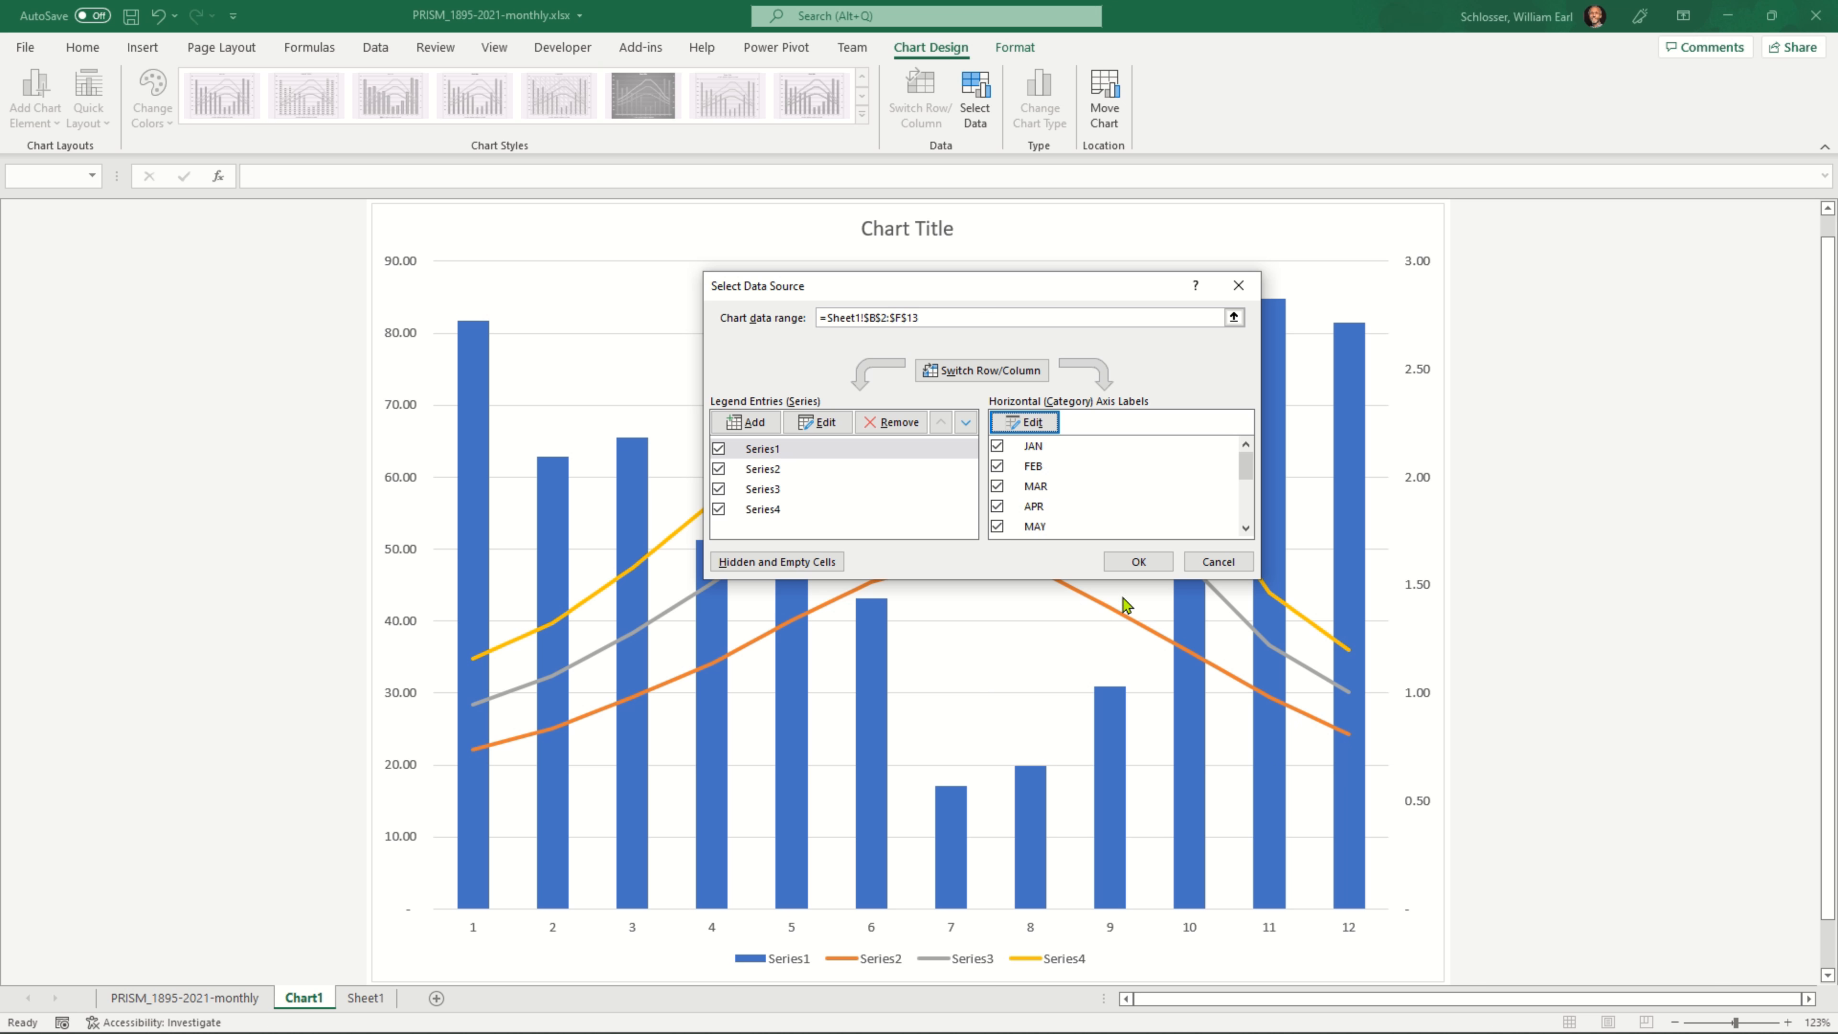
left_click(1137, 563)
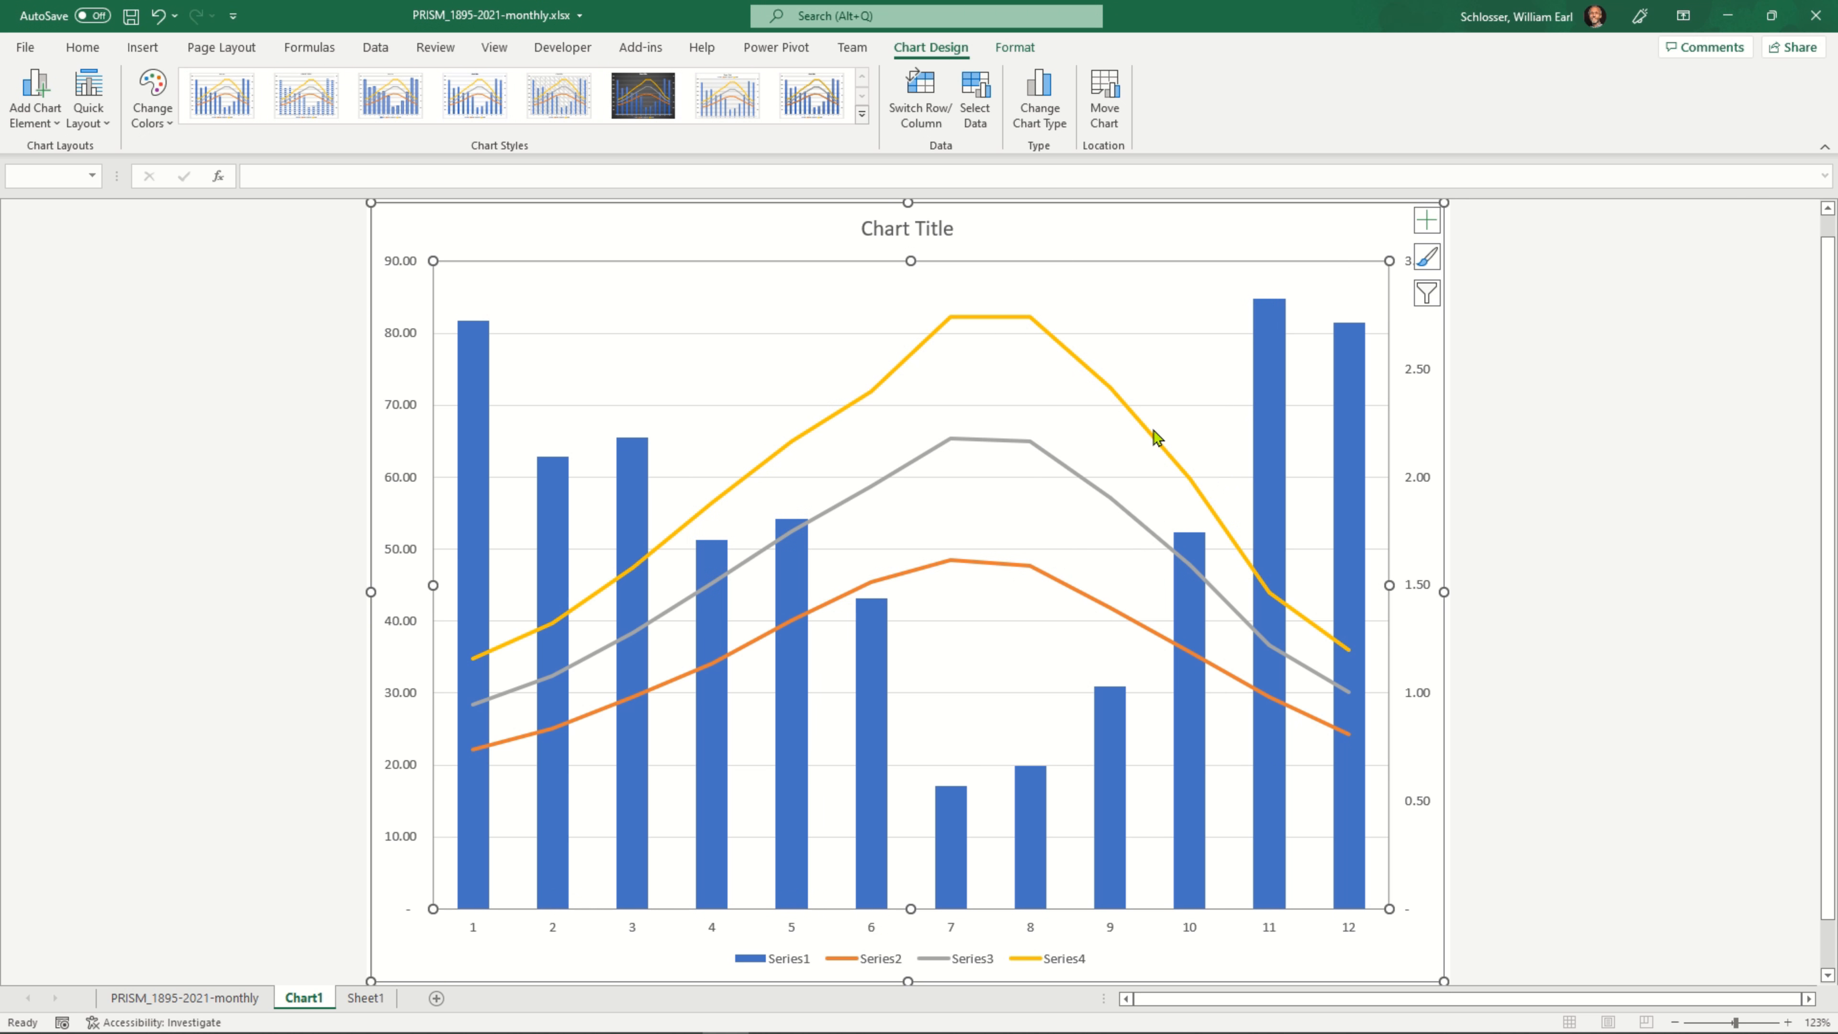
Name Series1 in the chart's data source from the ppt (inches) header in Sheet1!$C$1
right_click(1066, 432)
left_click(1180, 559)
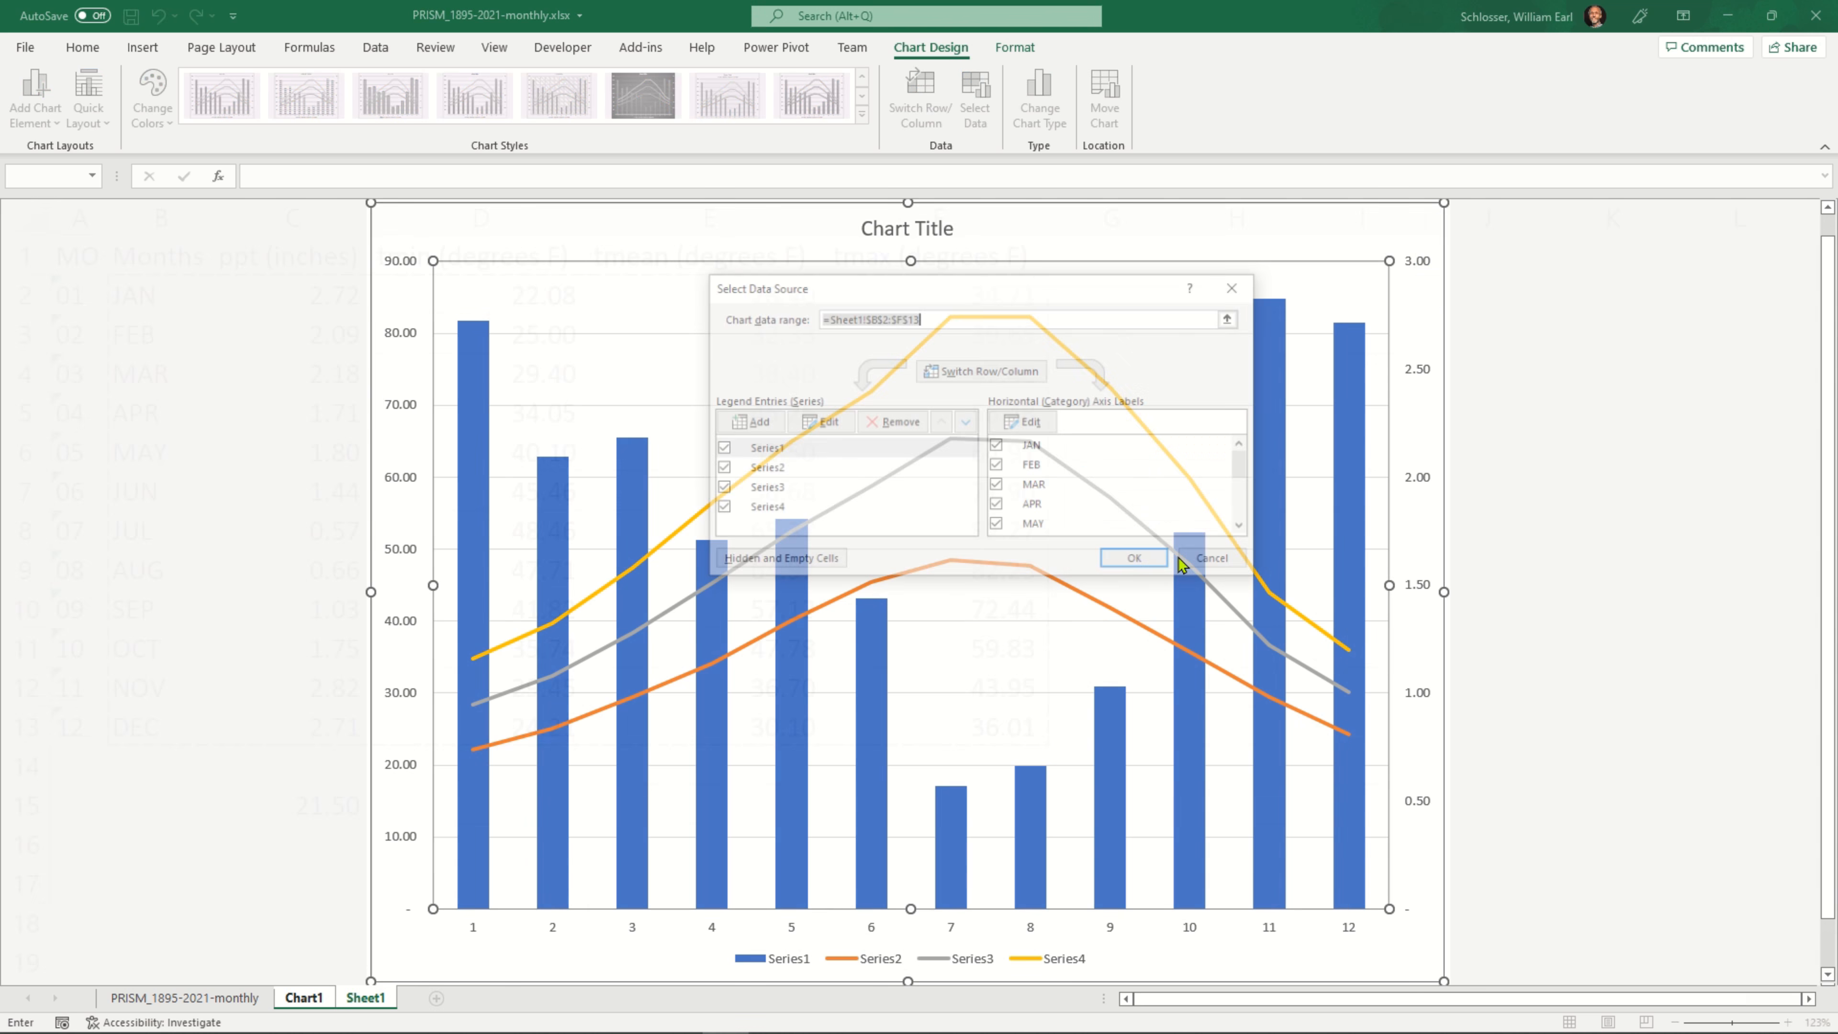
left_click(804, 448)
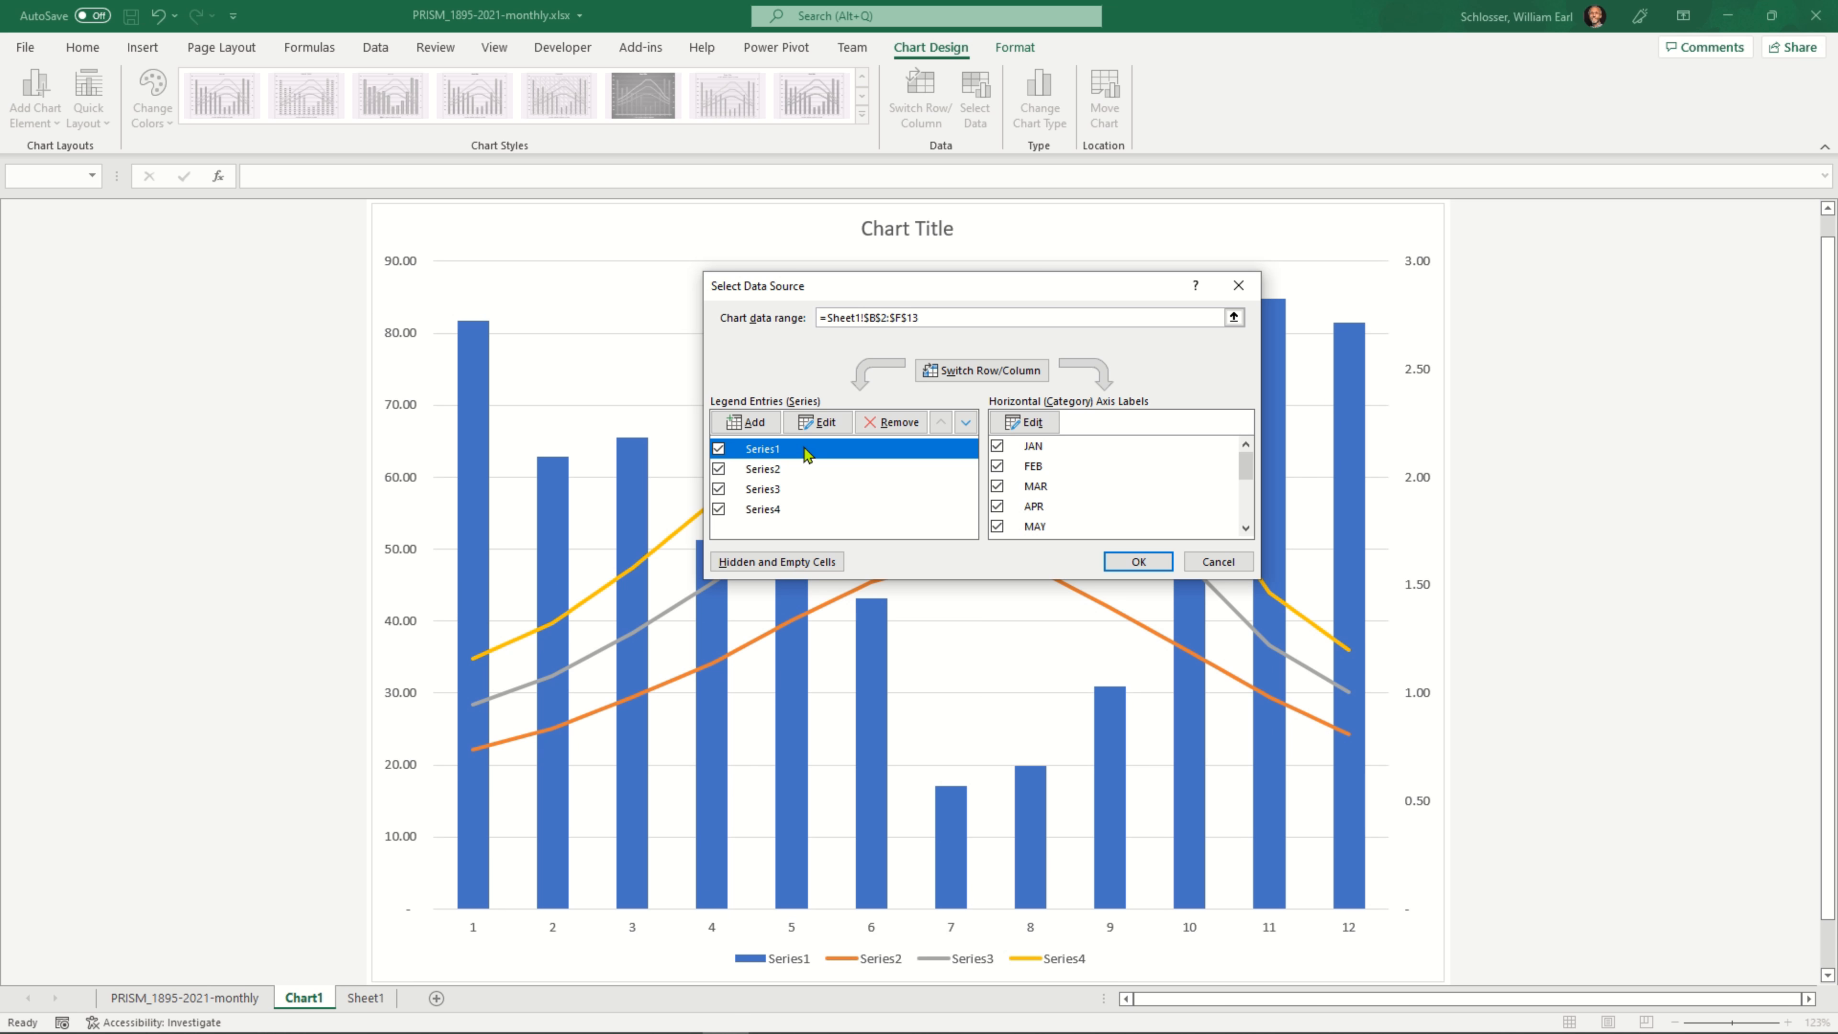
left_click(831, 424)
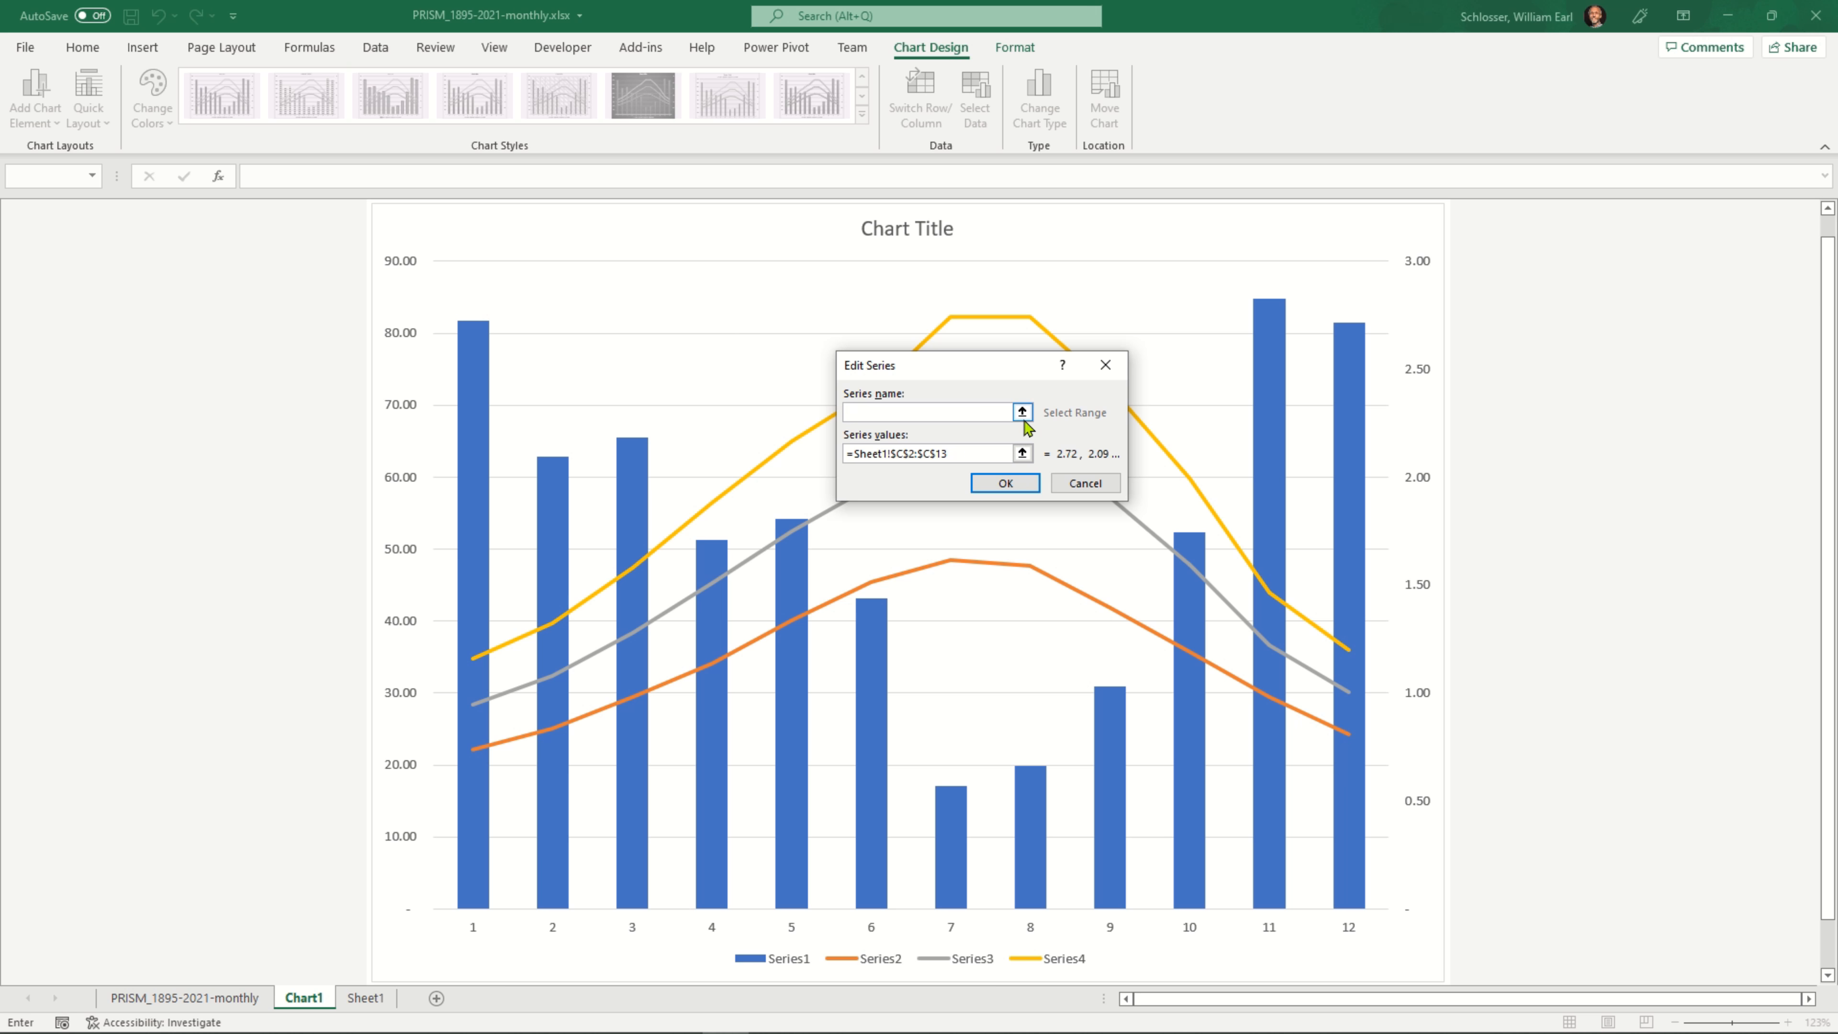
left_click(1022, 412)
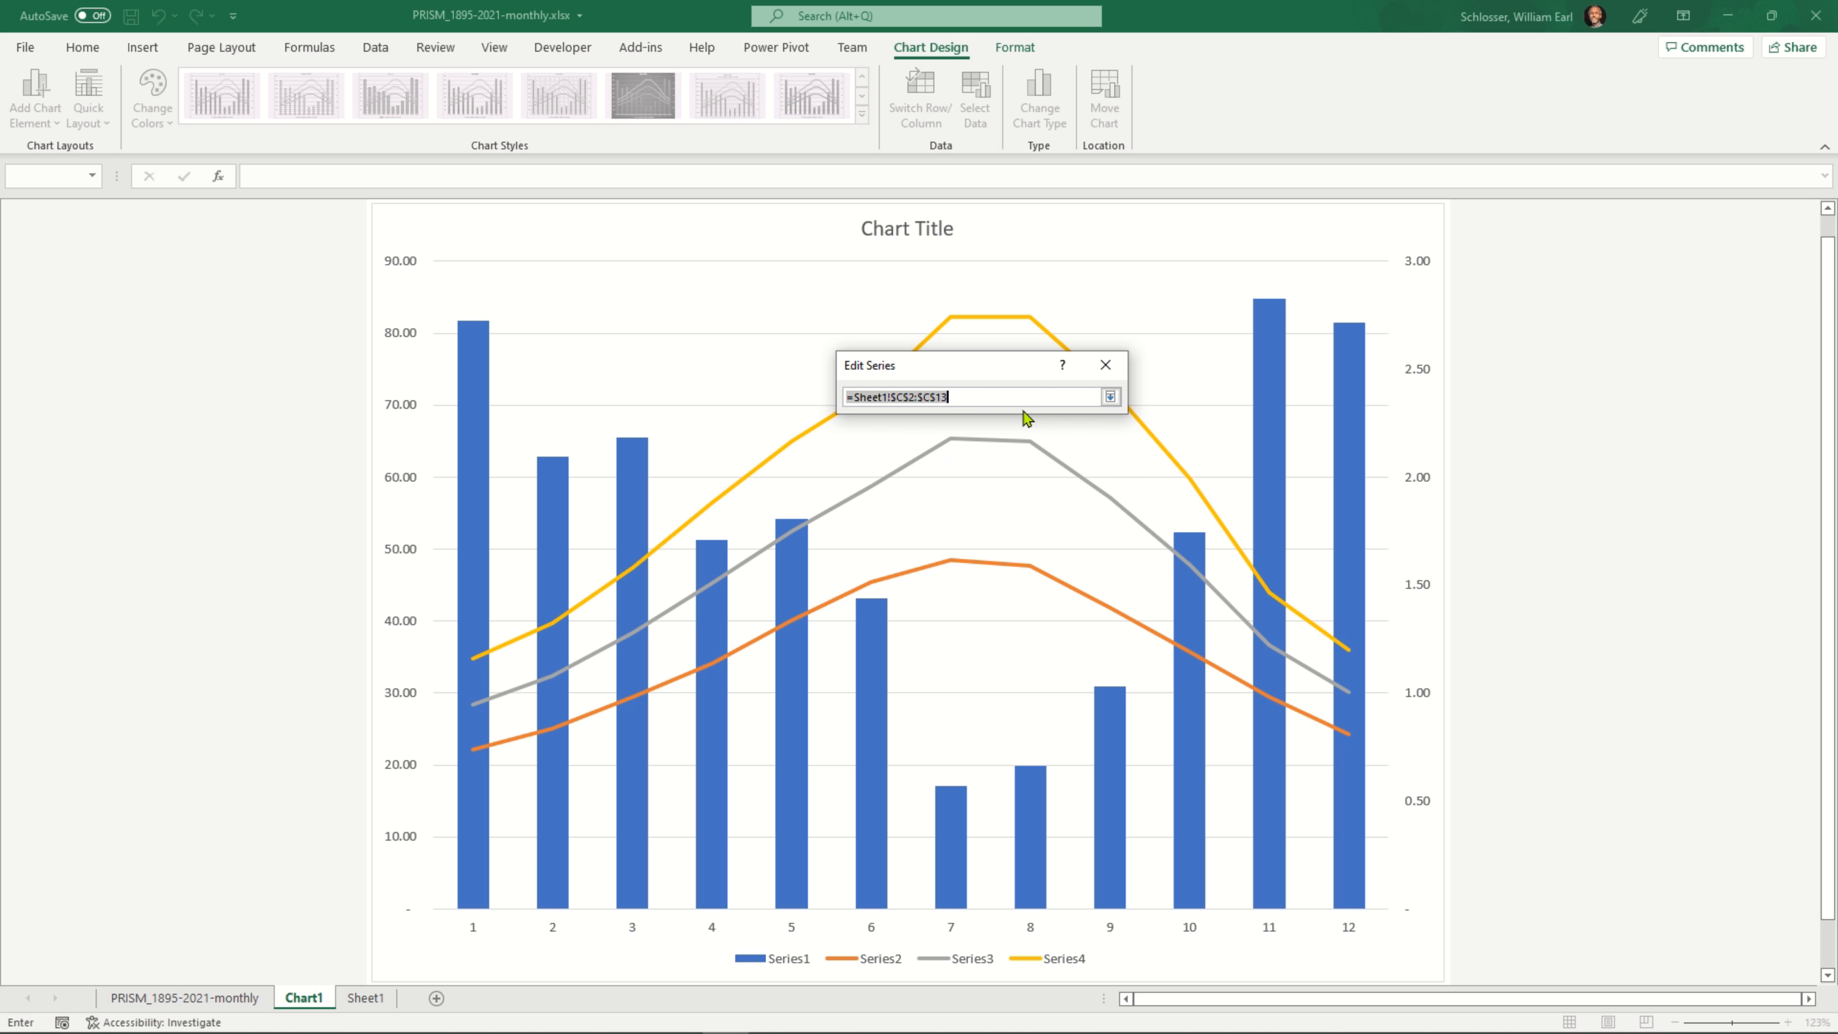
left_click(367, 1000)
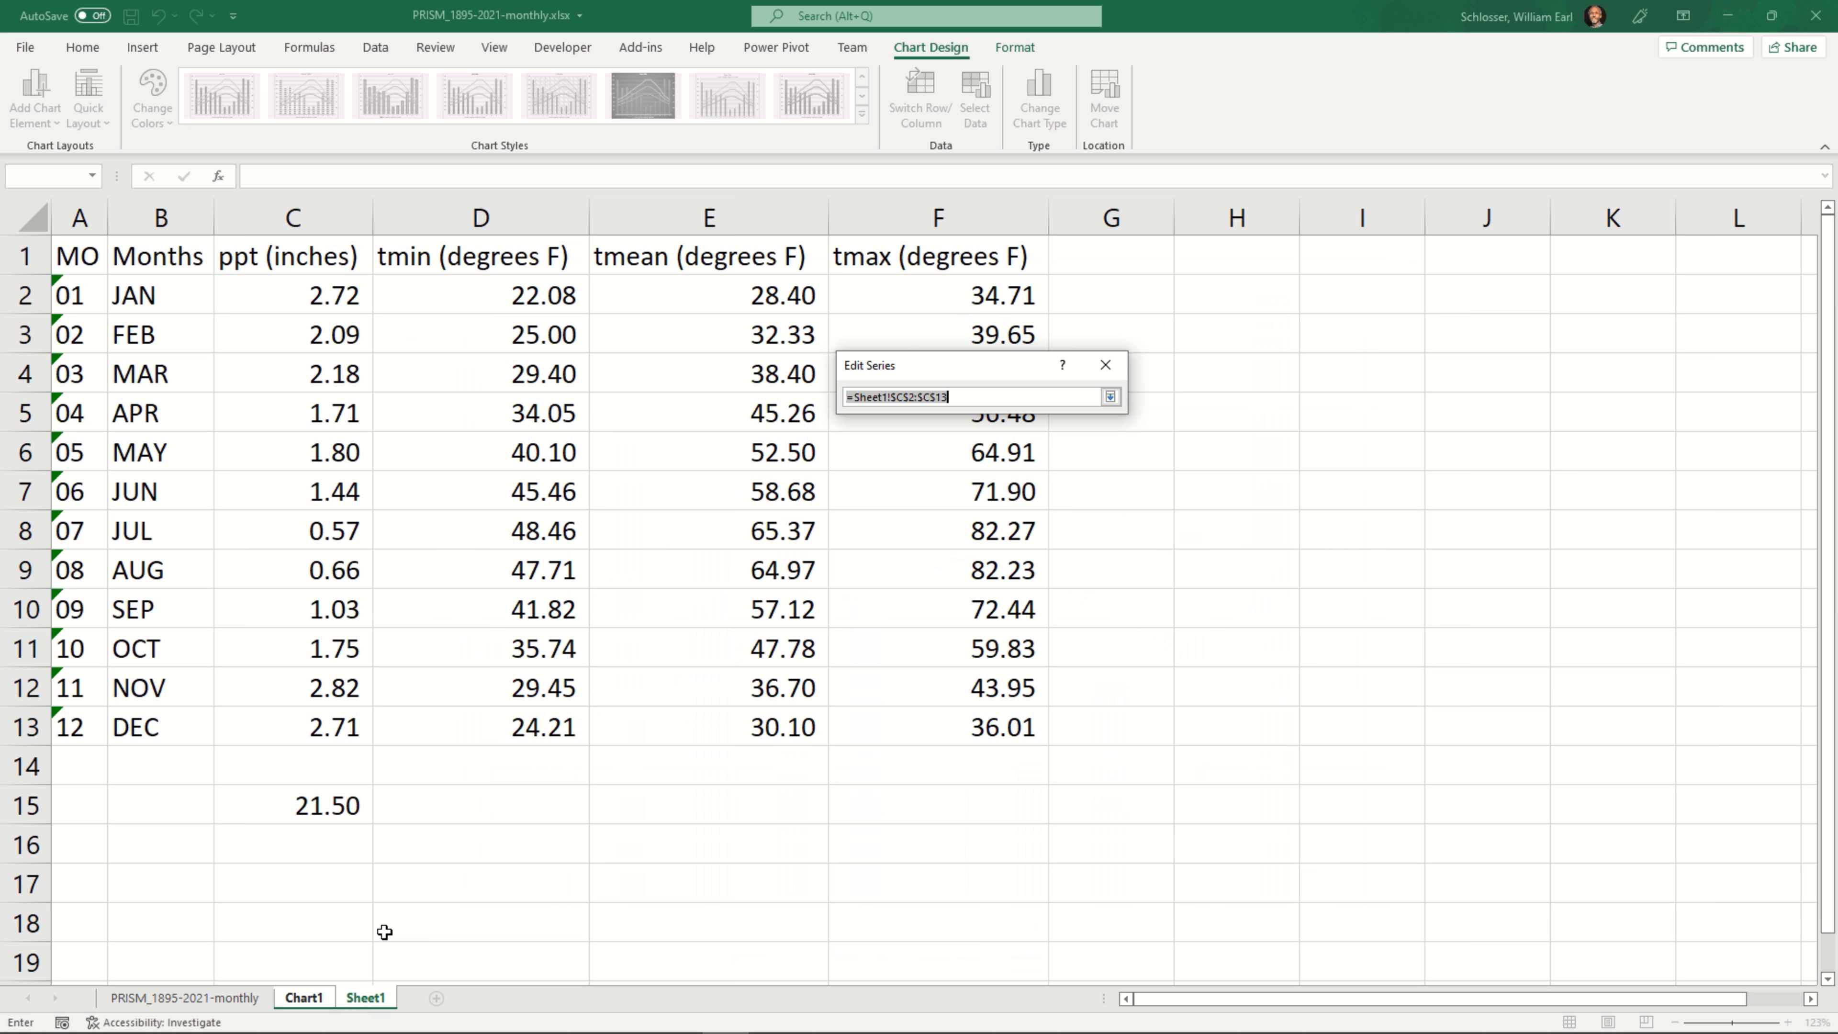
left_click(293, 260)
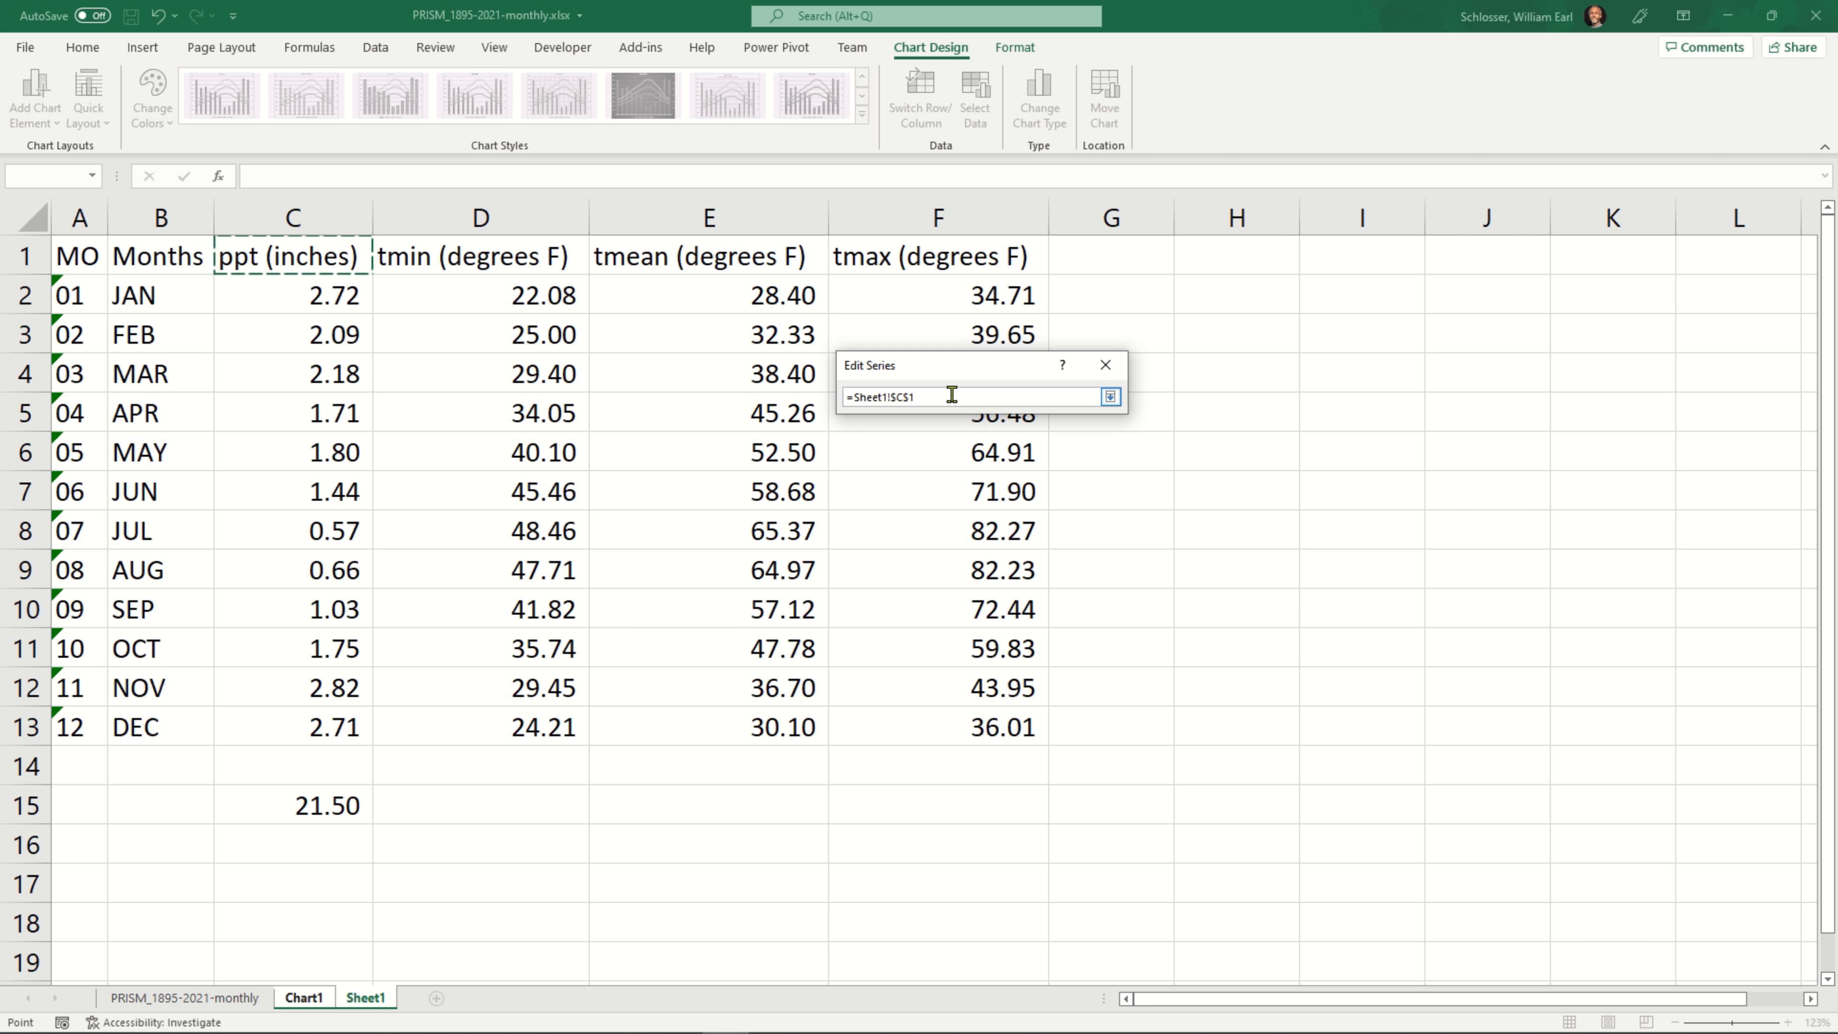
left_click(1111, 397)
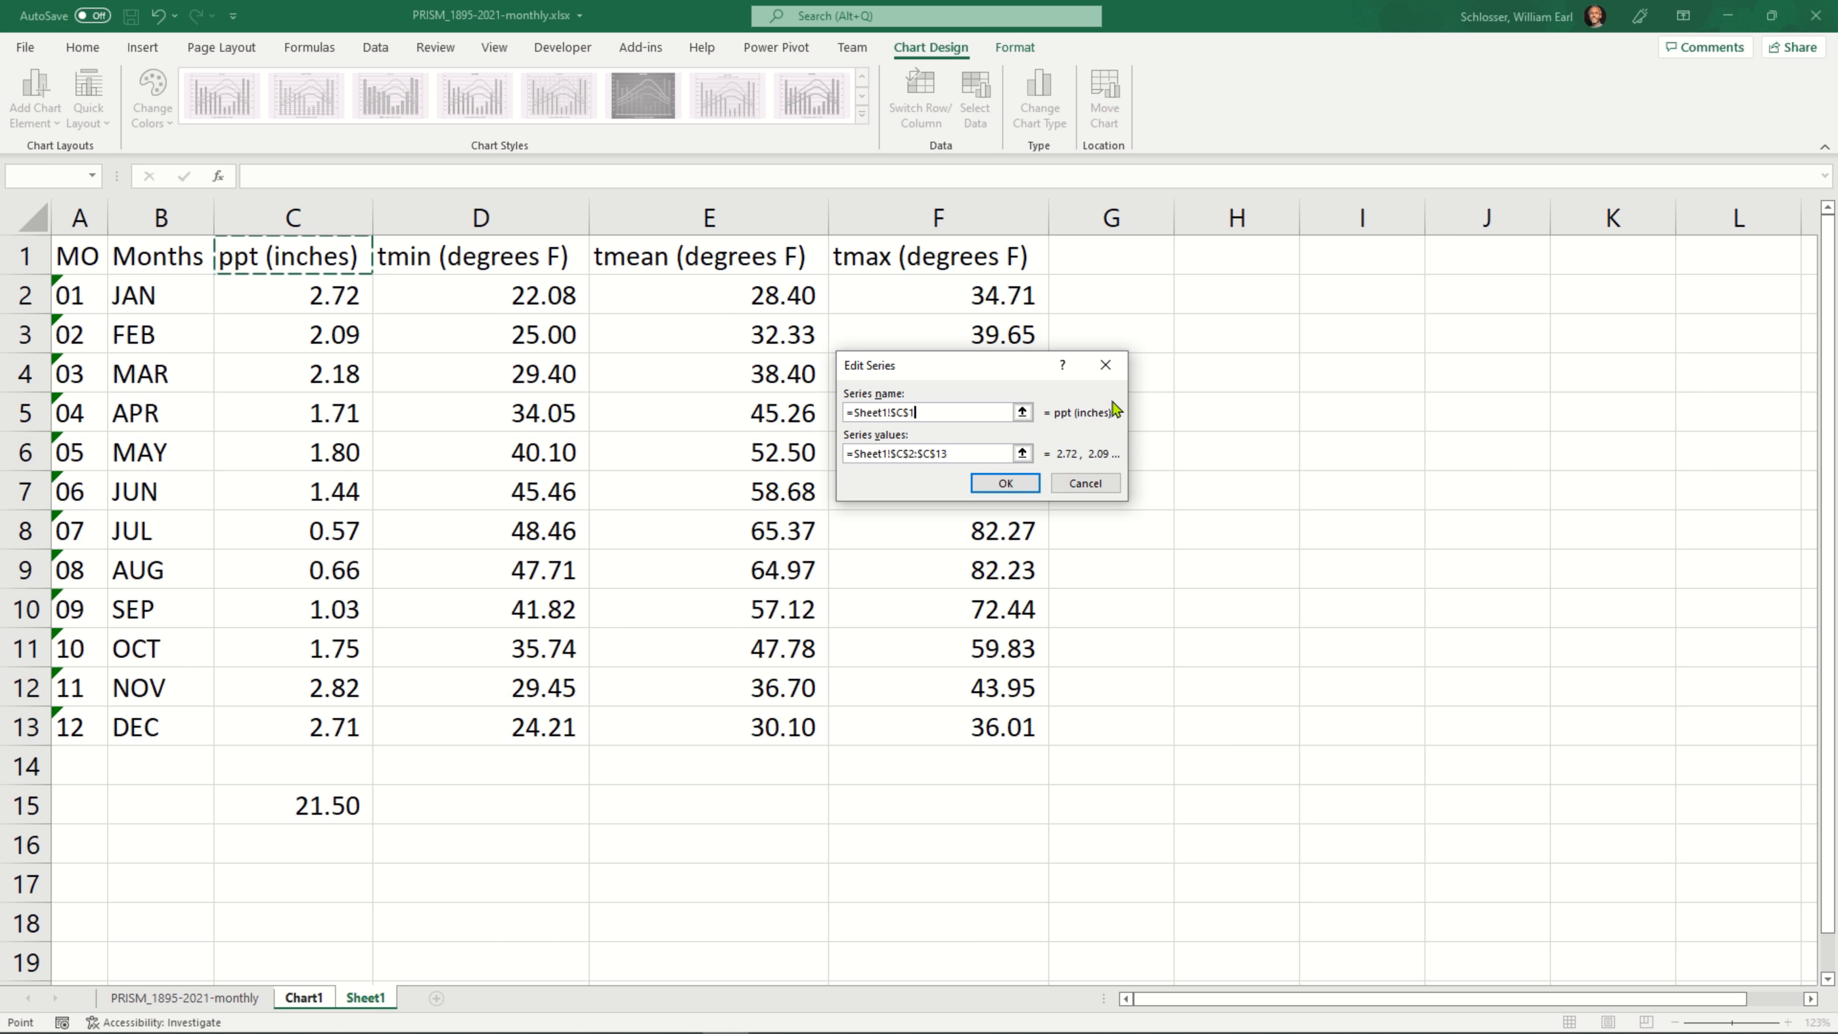
left_click(1028, 485)
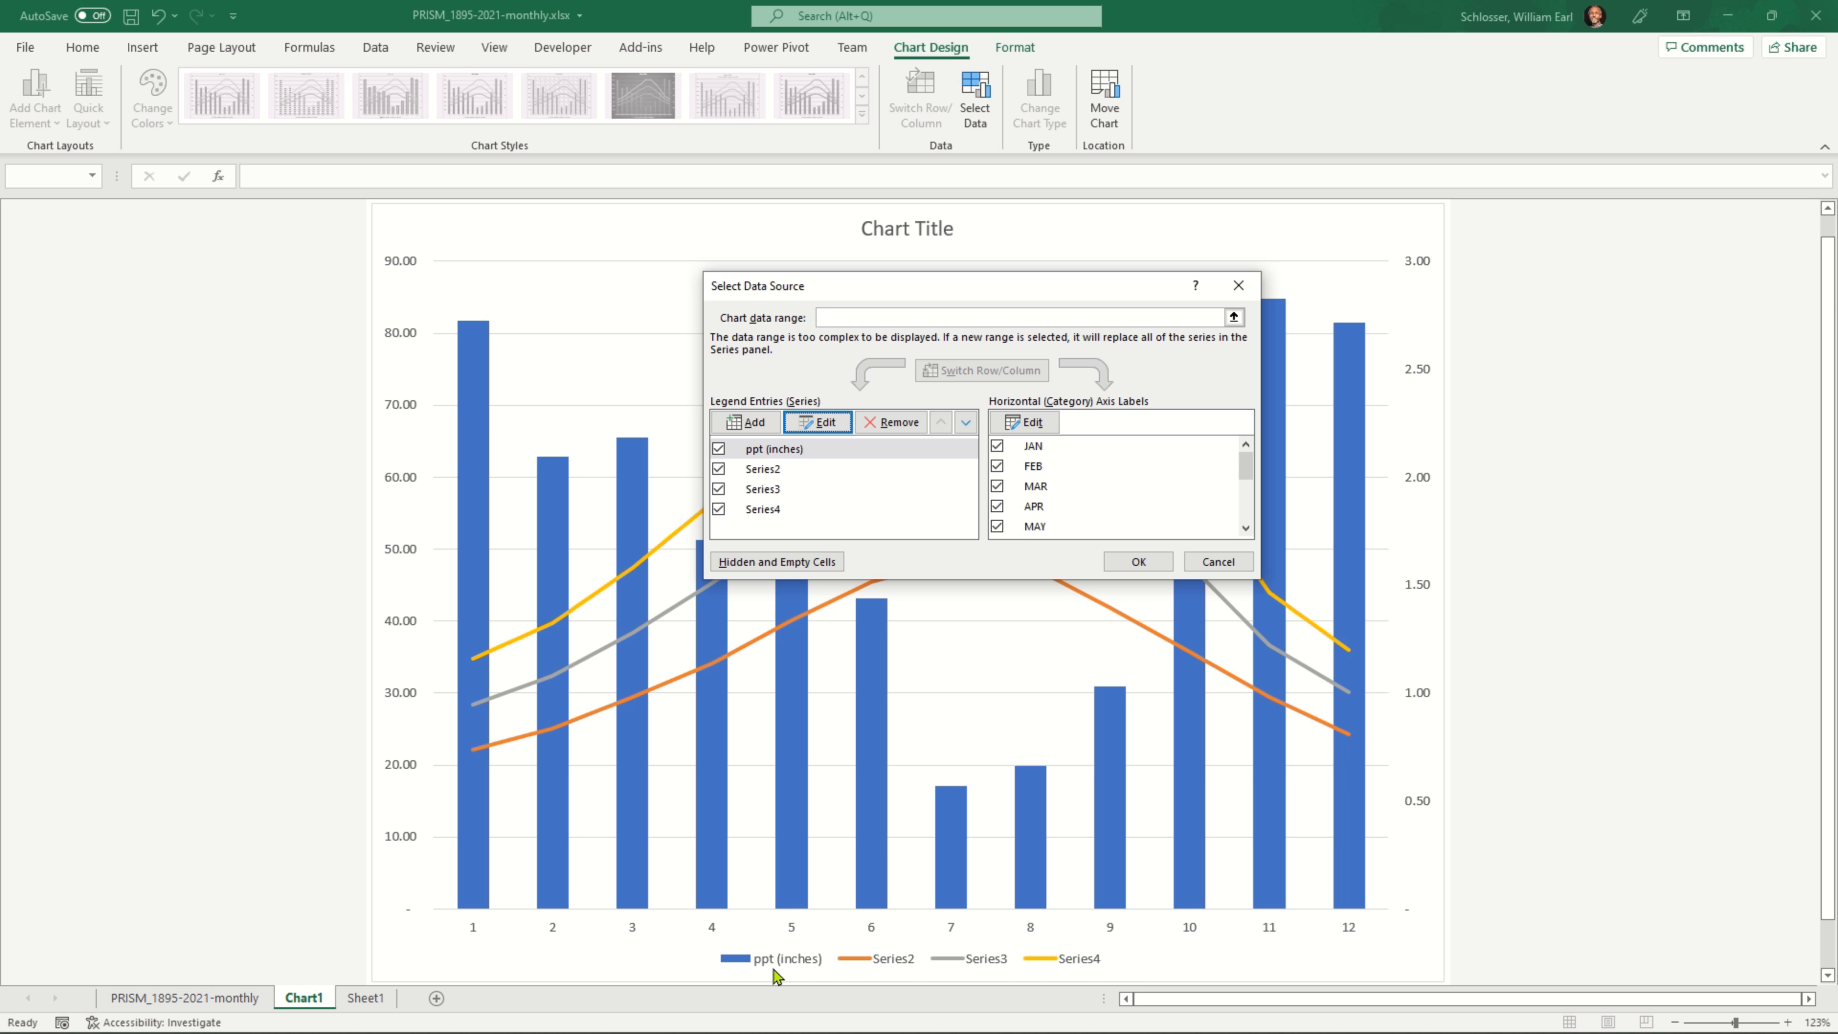
Name Series2 from the tmin (degrees F) header in Sheet1!$D$1
left_click(771, 470)
left_click(824, 424)
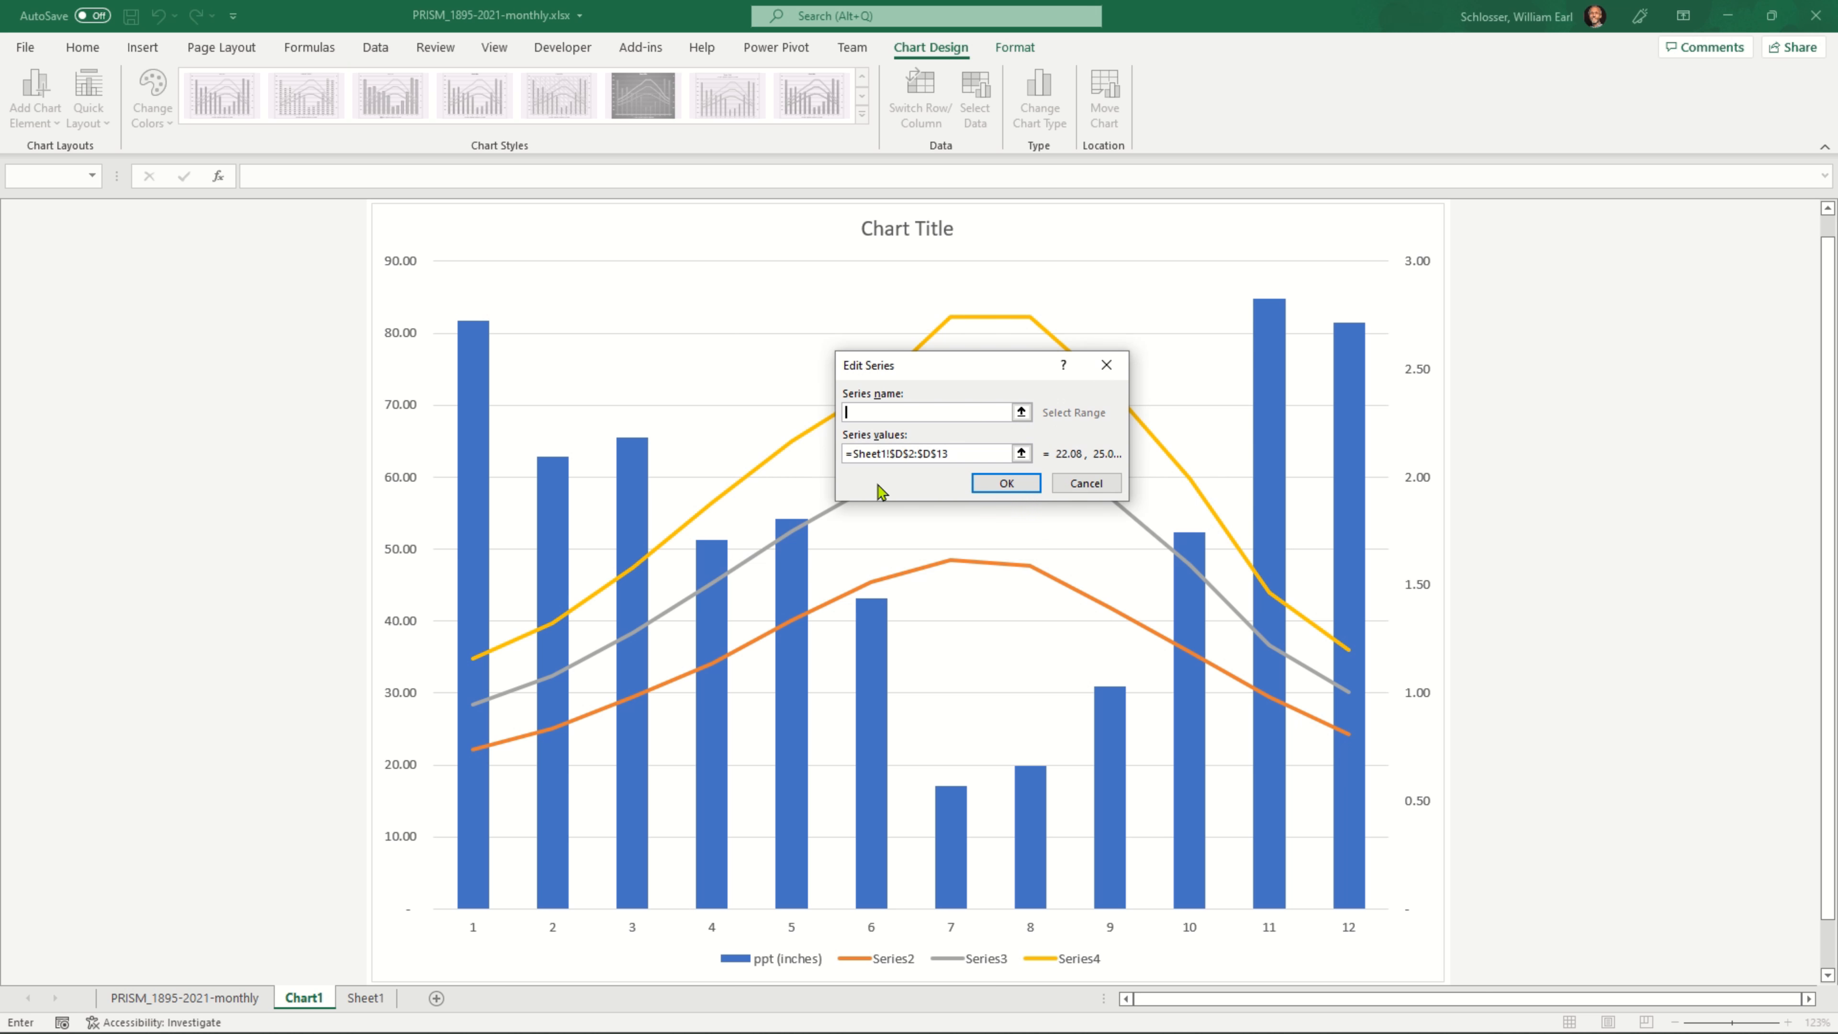
left_click(1021, 454)
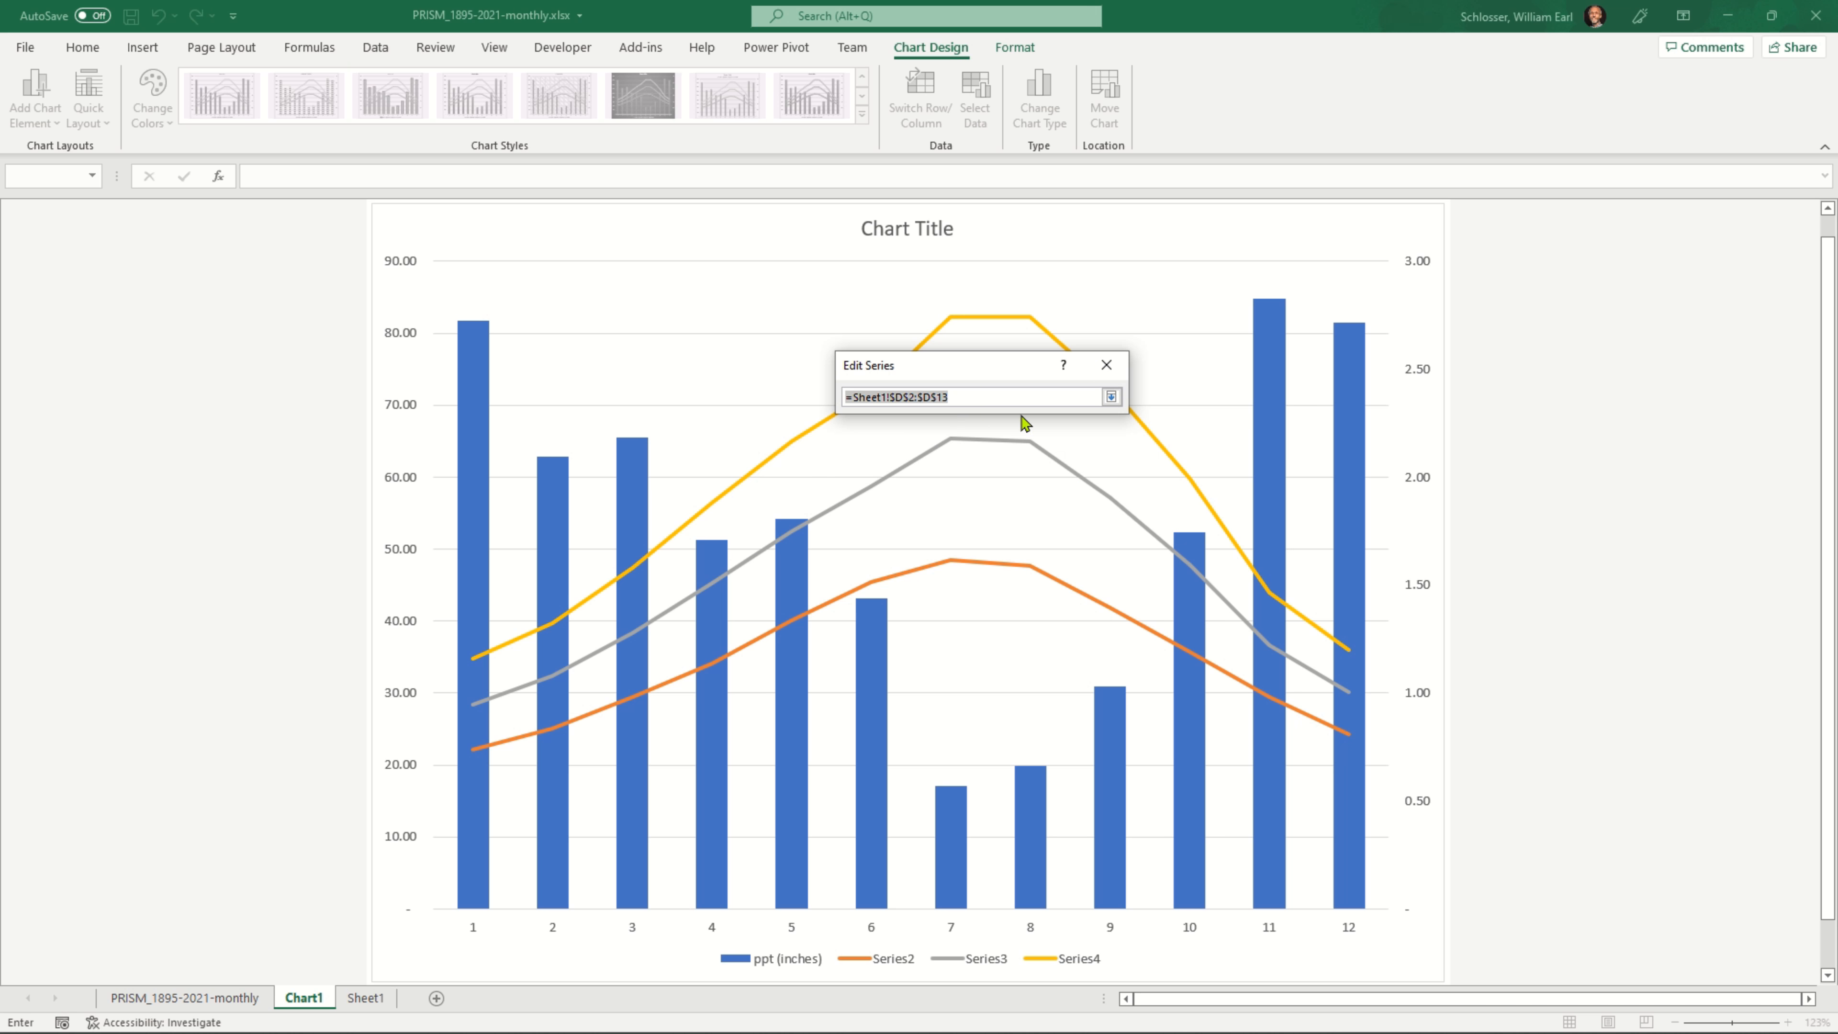
left_click(1111, 400)
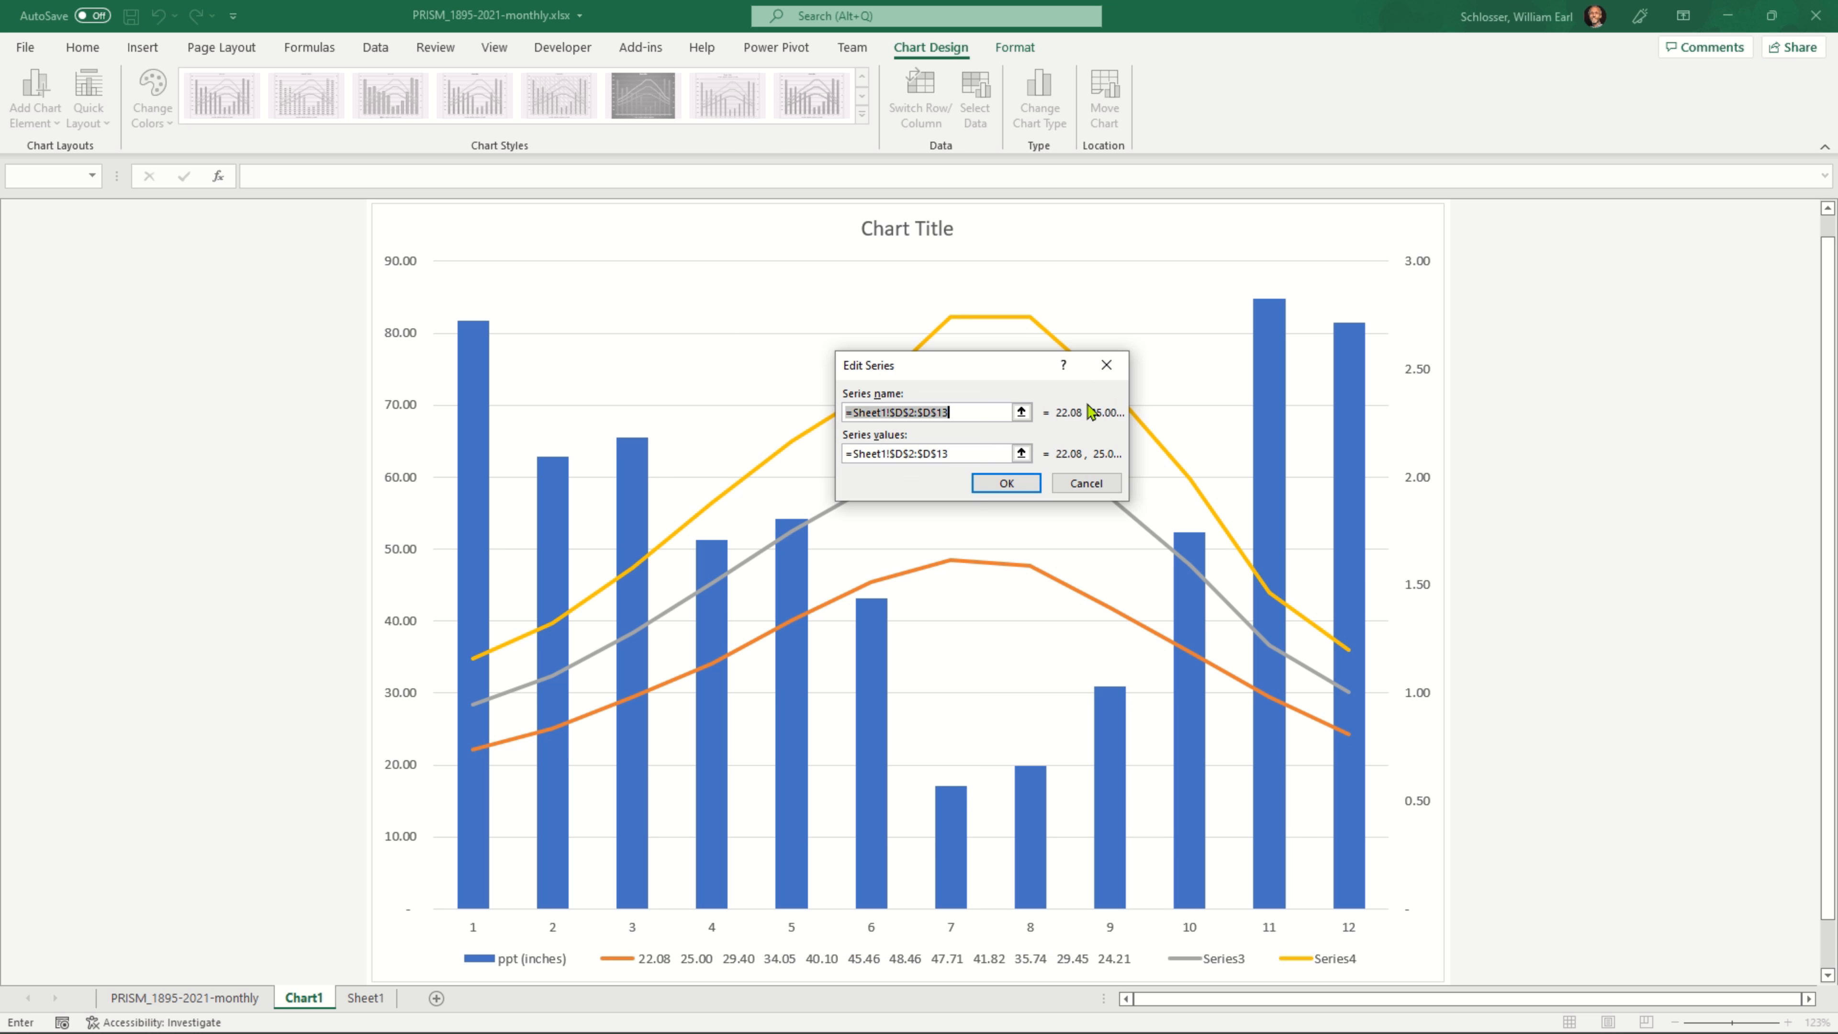
left_click(1028, 410)
left_click(366, 997)
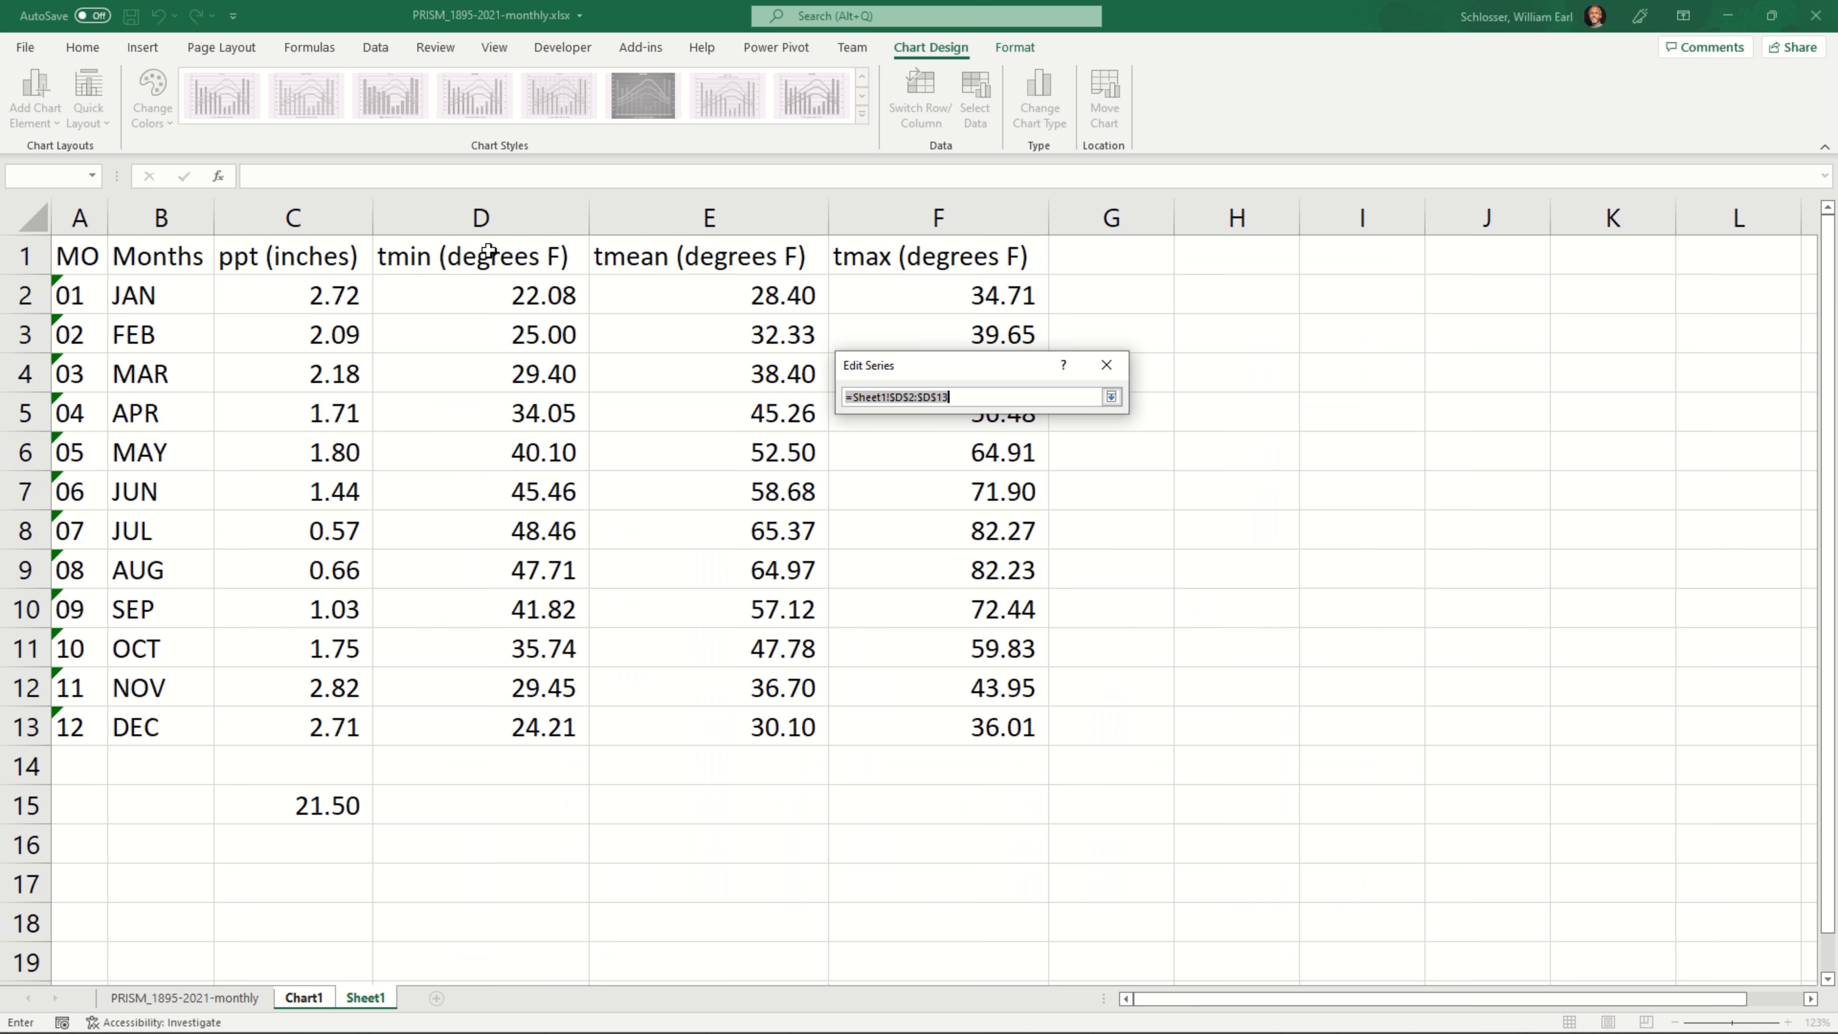
left_click(441, 257)
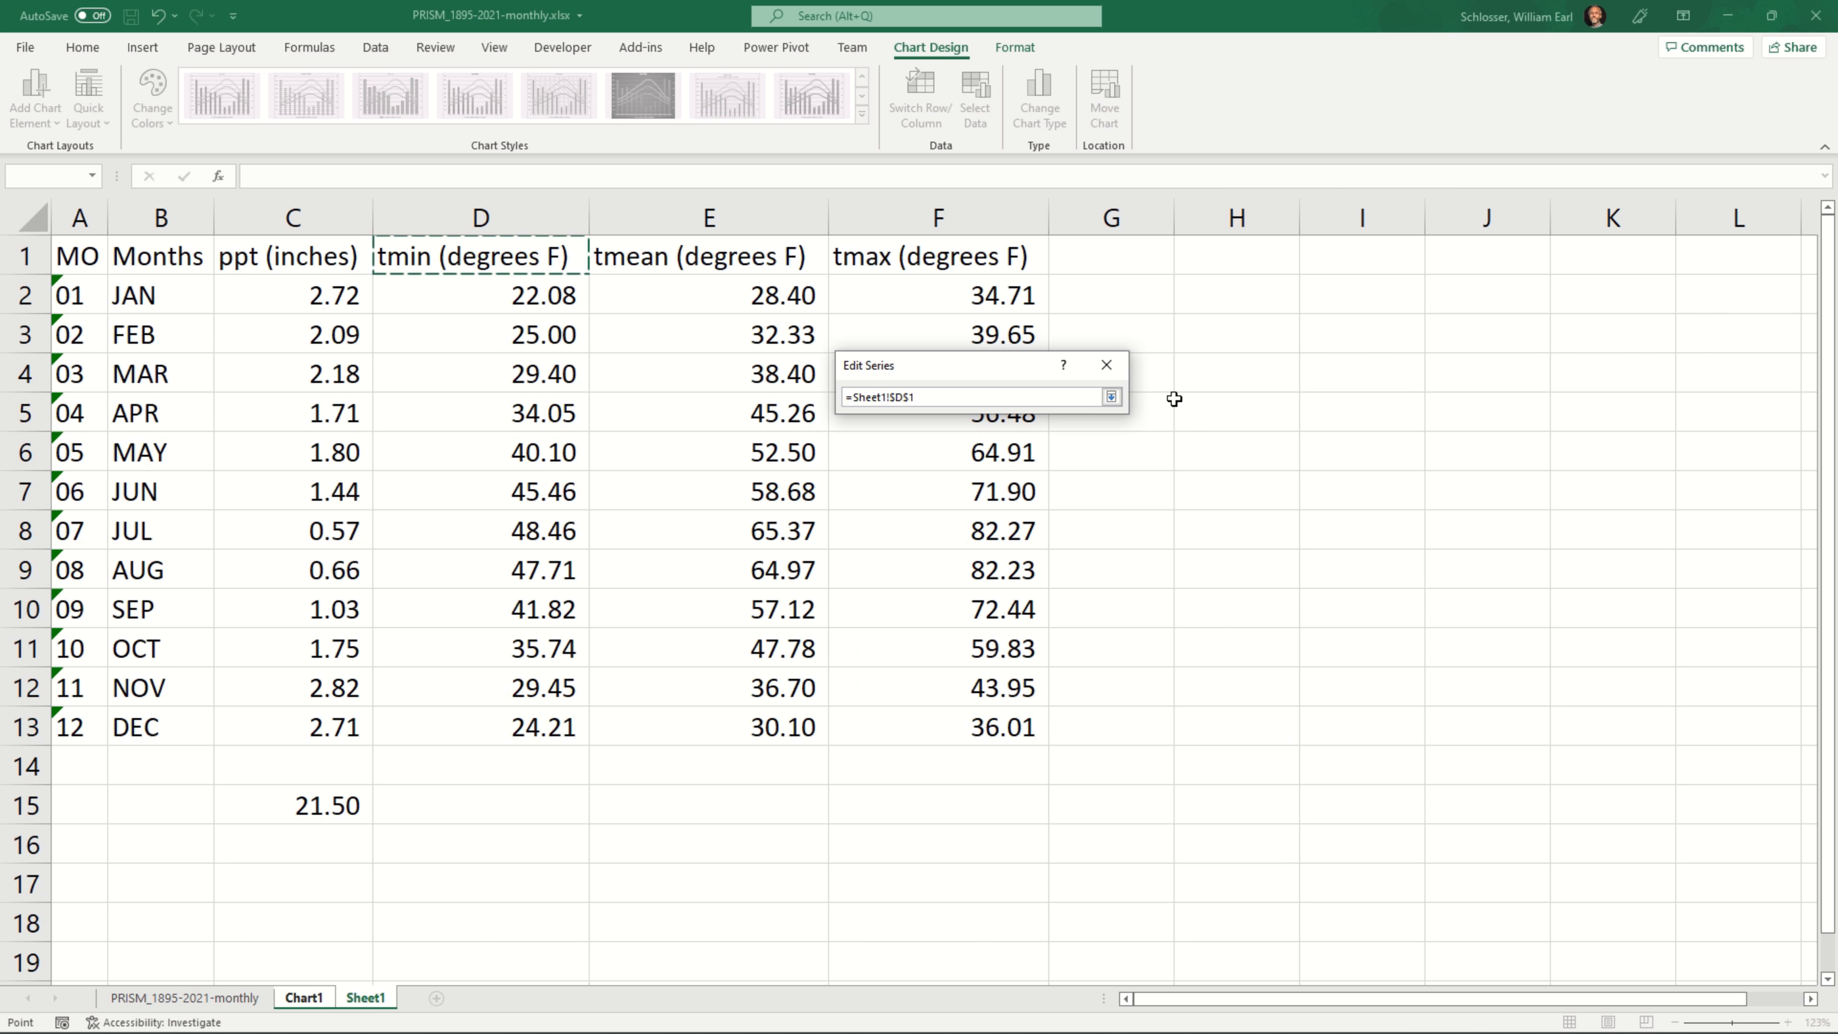
left_click(1111, 396)
left_click(990, 489)
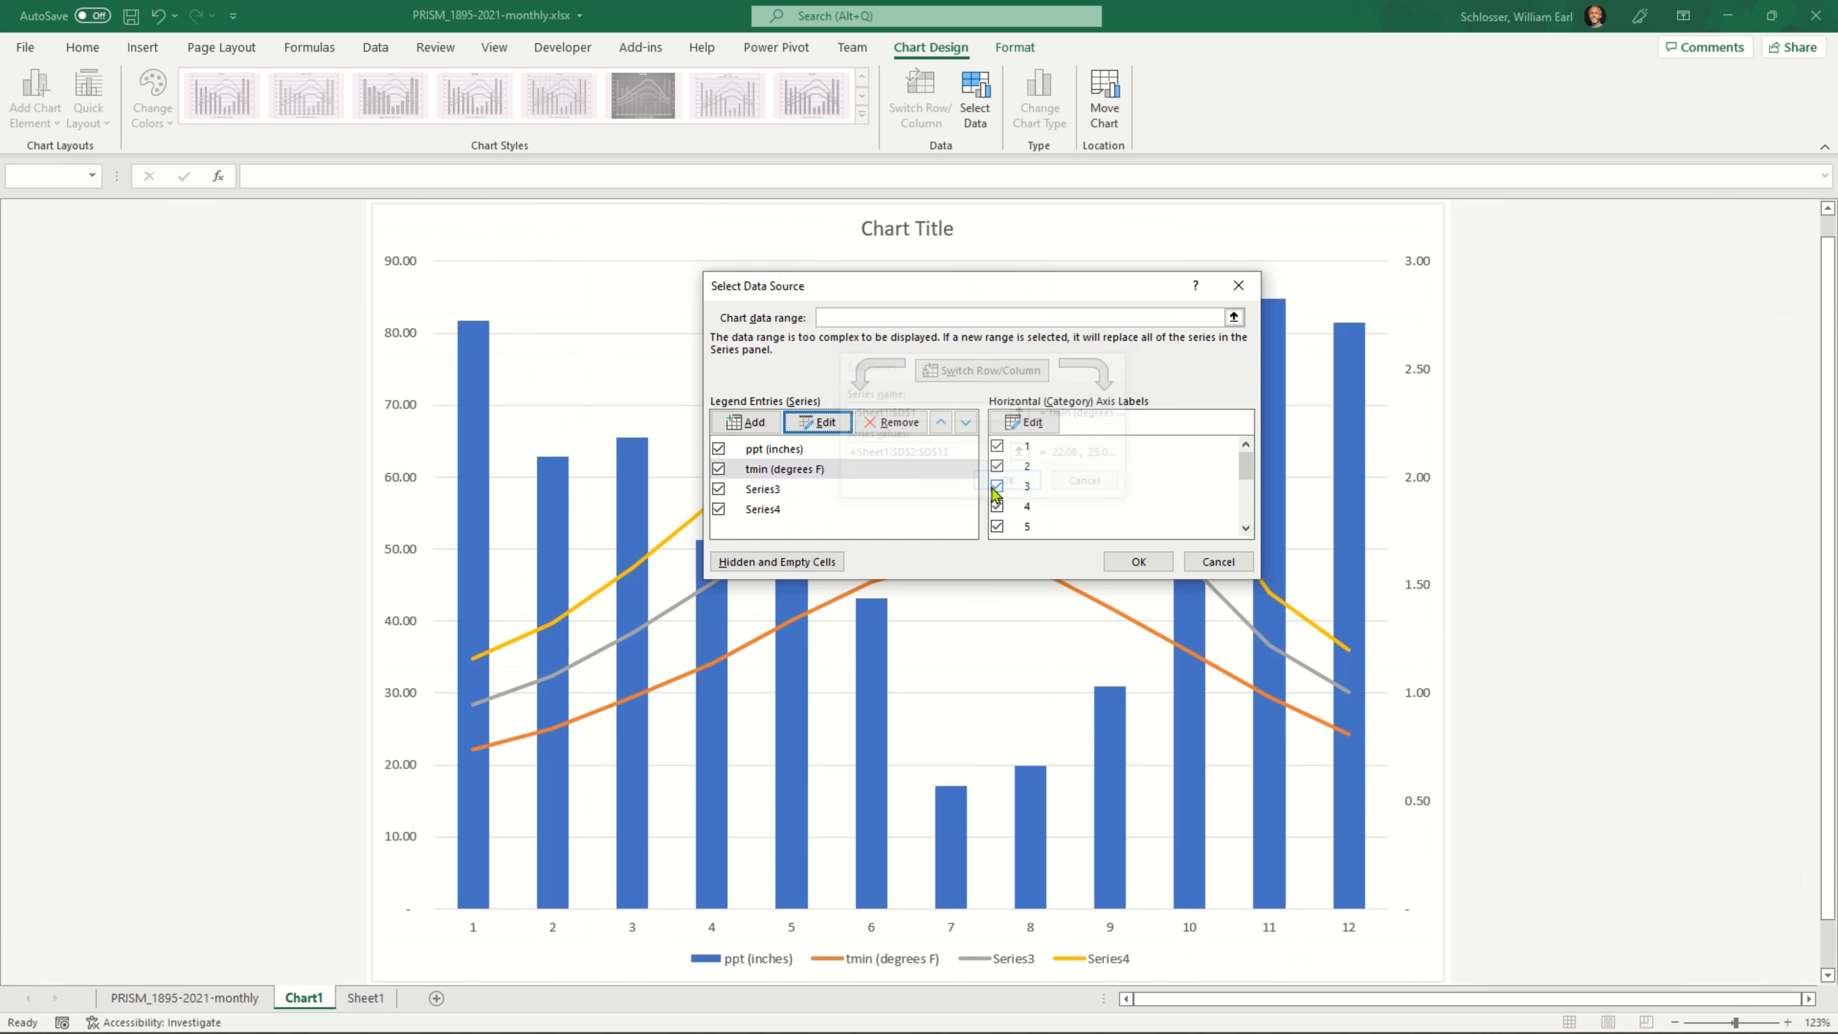
Name Series3 and Series4 from the tmean and tmax headers, and set the horizontal axis labels to the months in Sheet1!$B$2:$B$13
left_click(764, 509)
left_click(1024, 421)
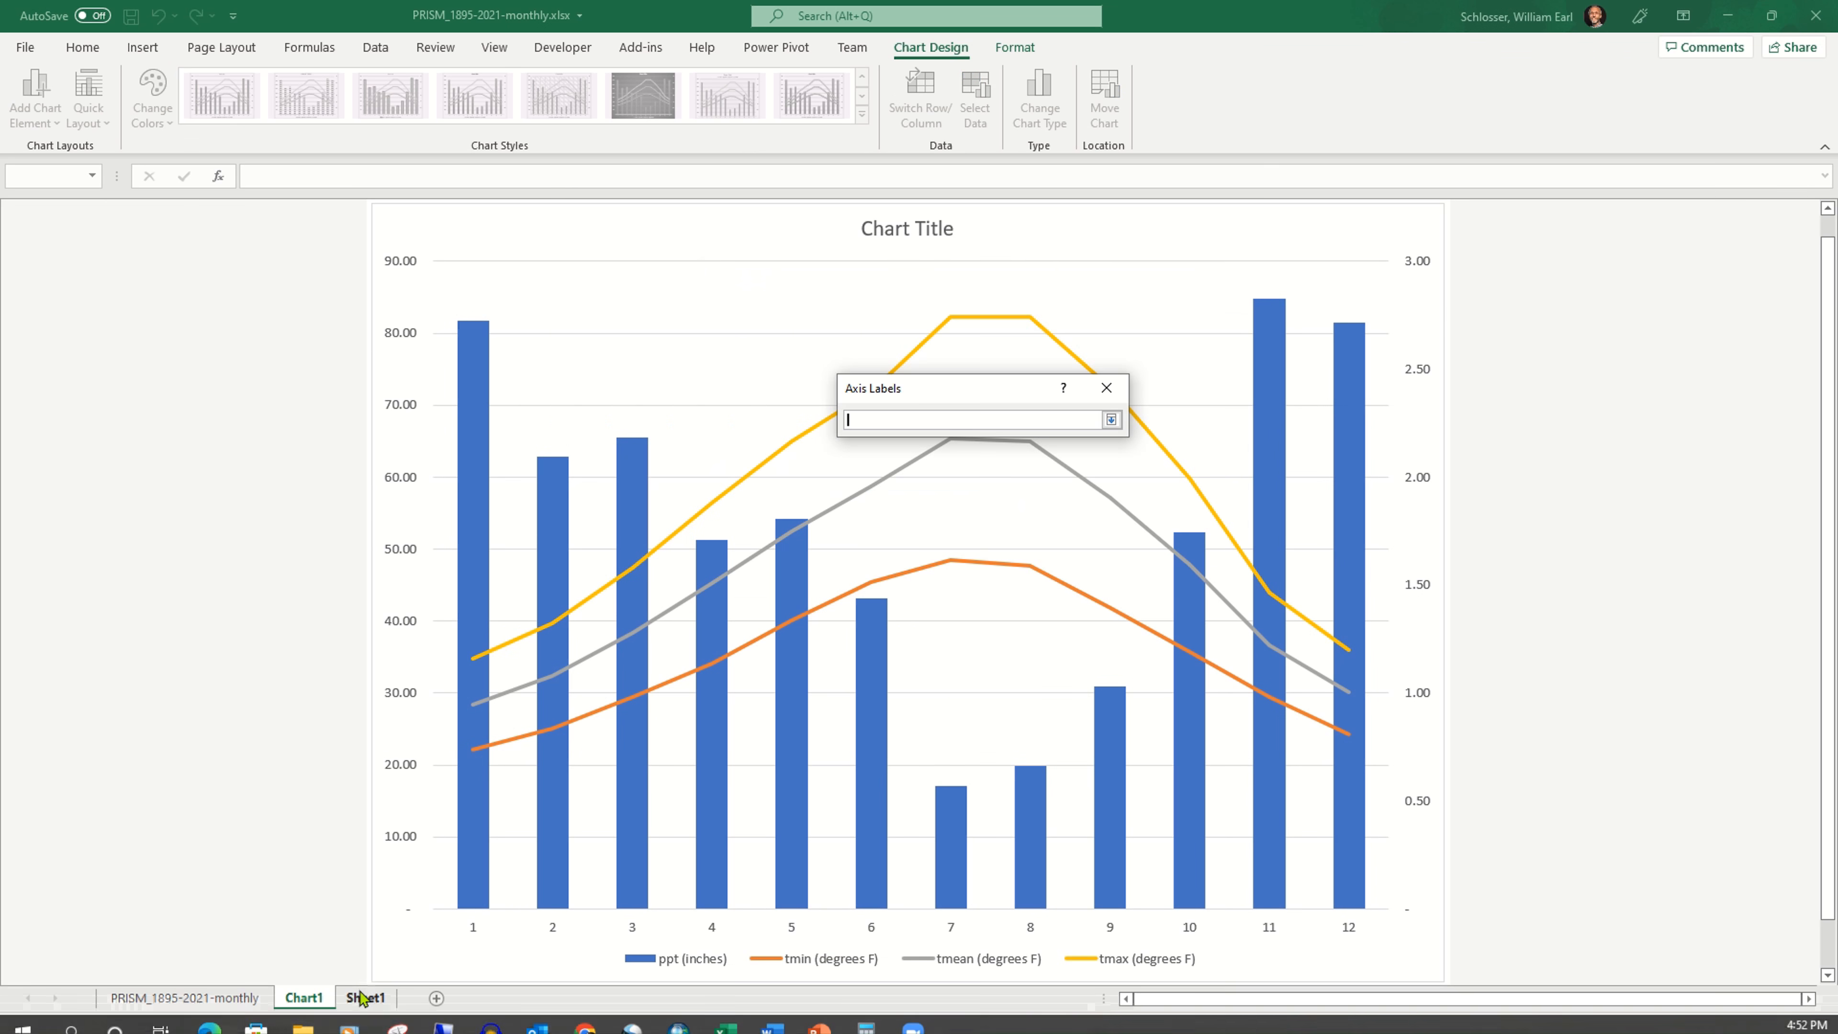
left_click(365, 997)
left_click_drag(165, 290, 151, 717)
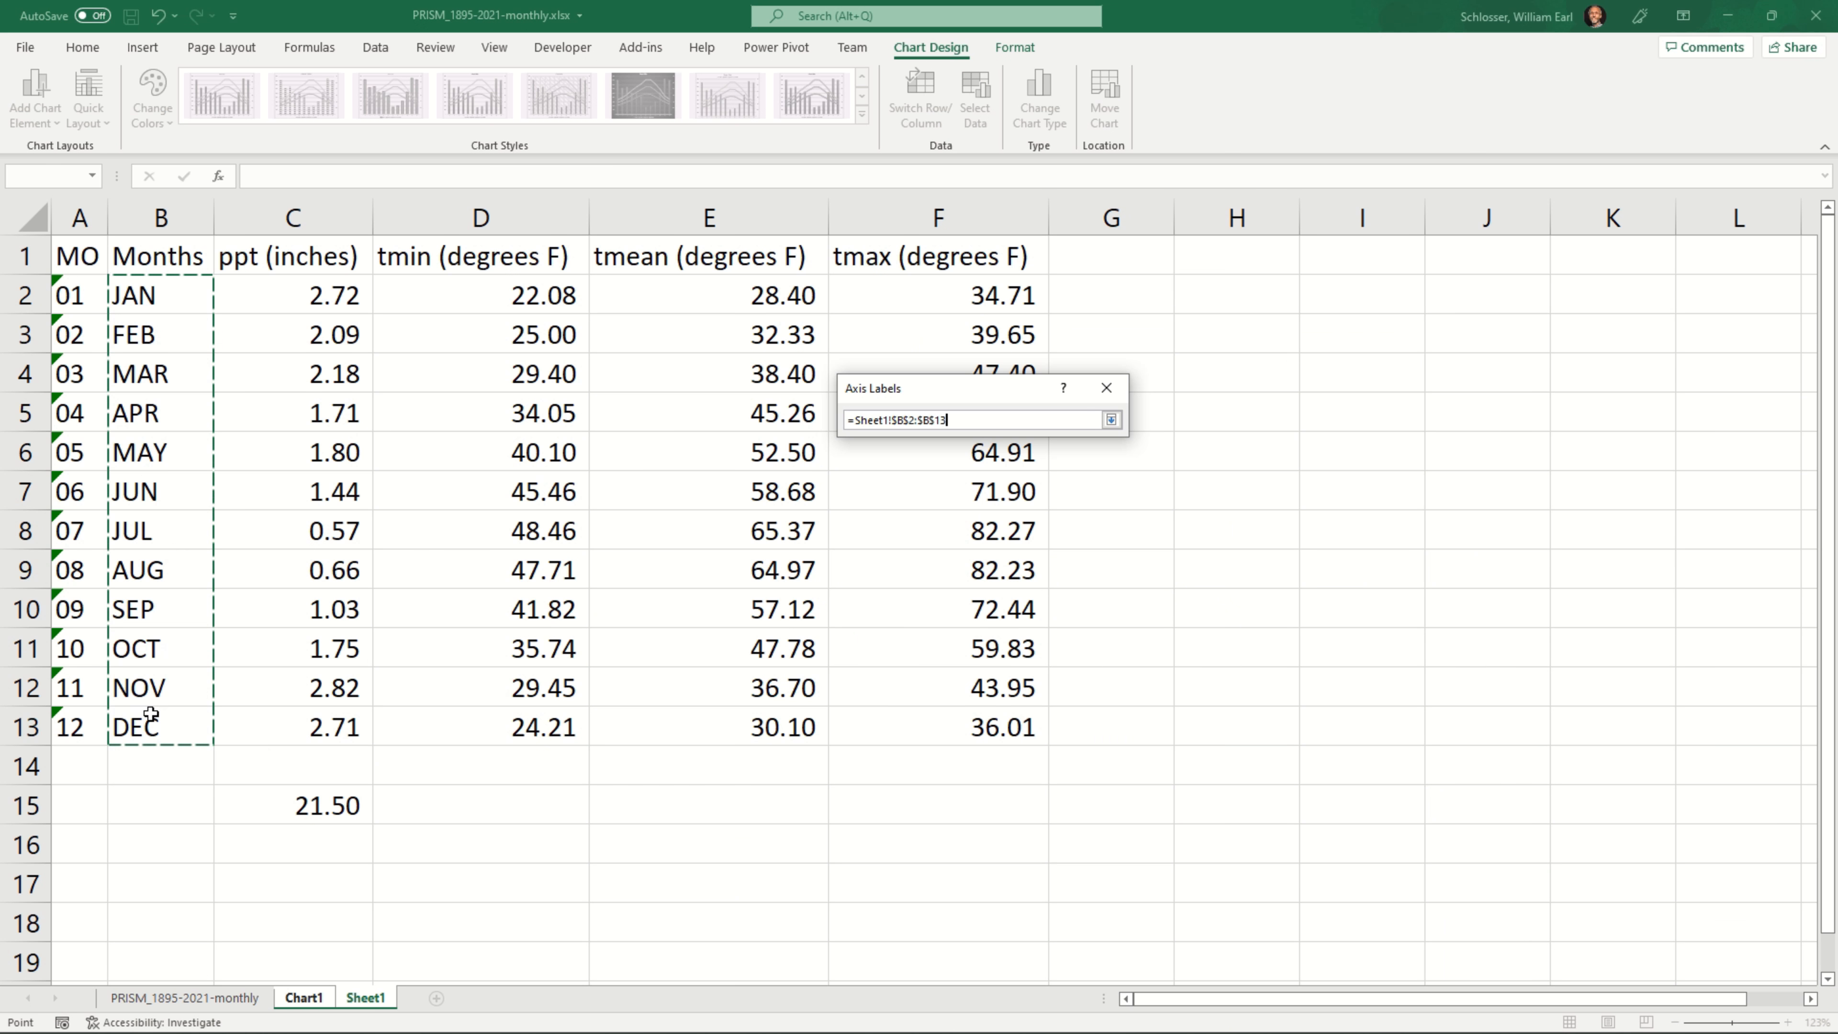
left_click(1111, 420)
left_click(1007, 460)
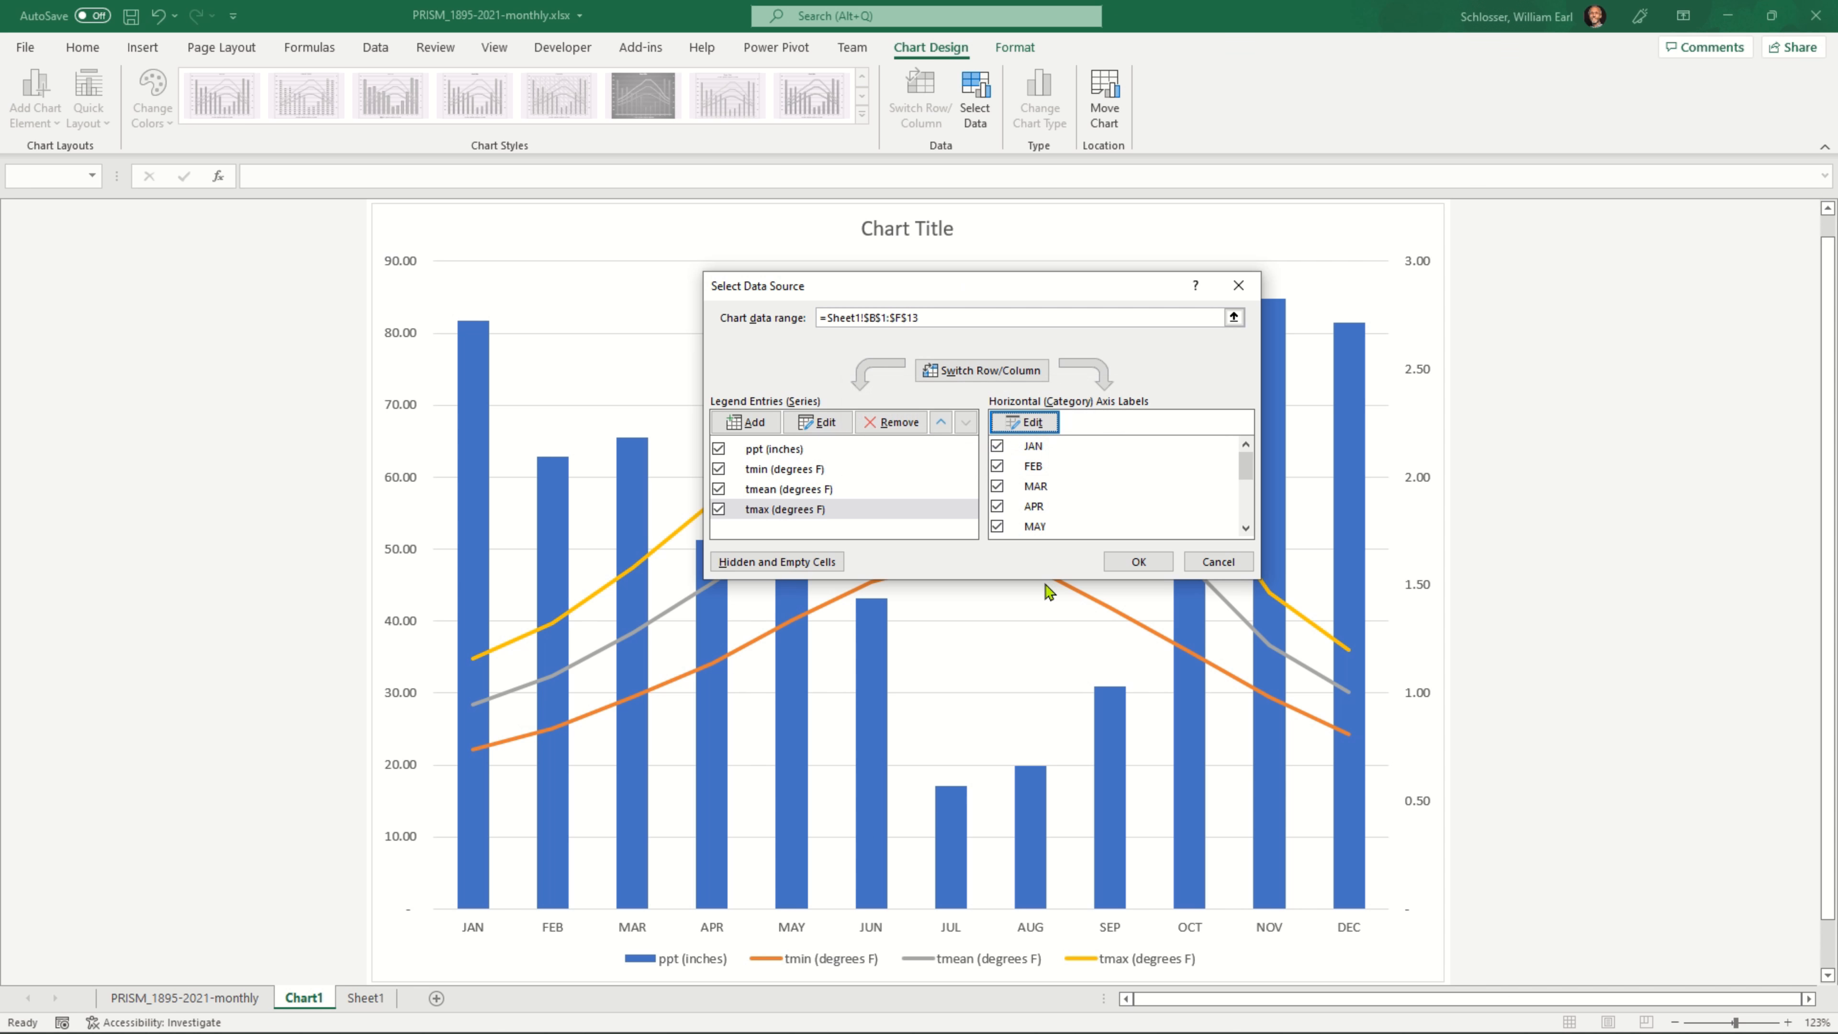
left_click(1135, 562)
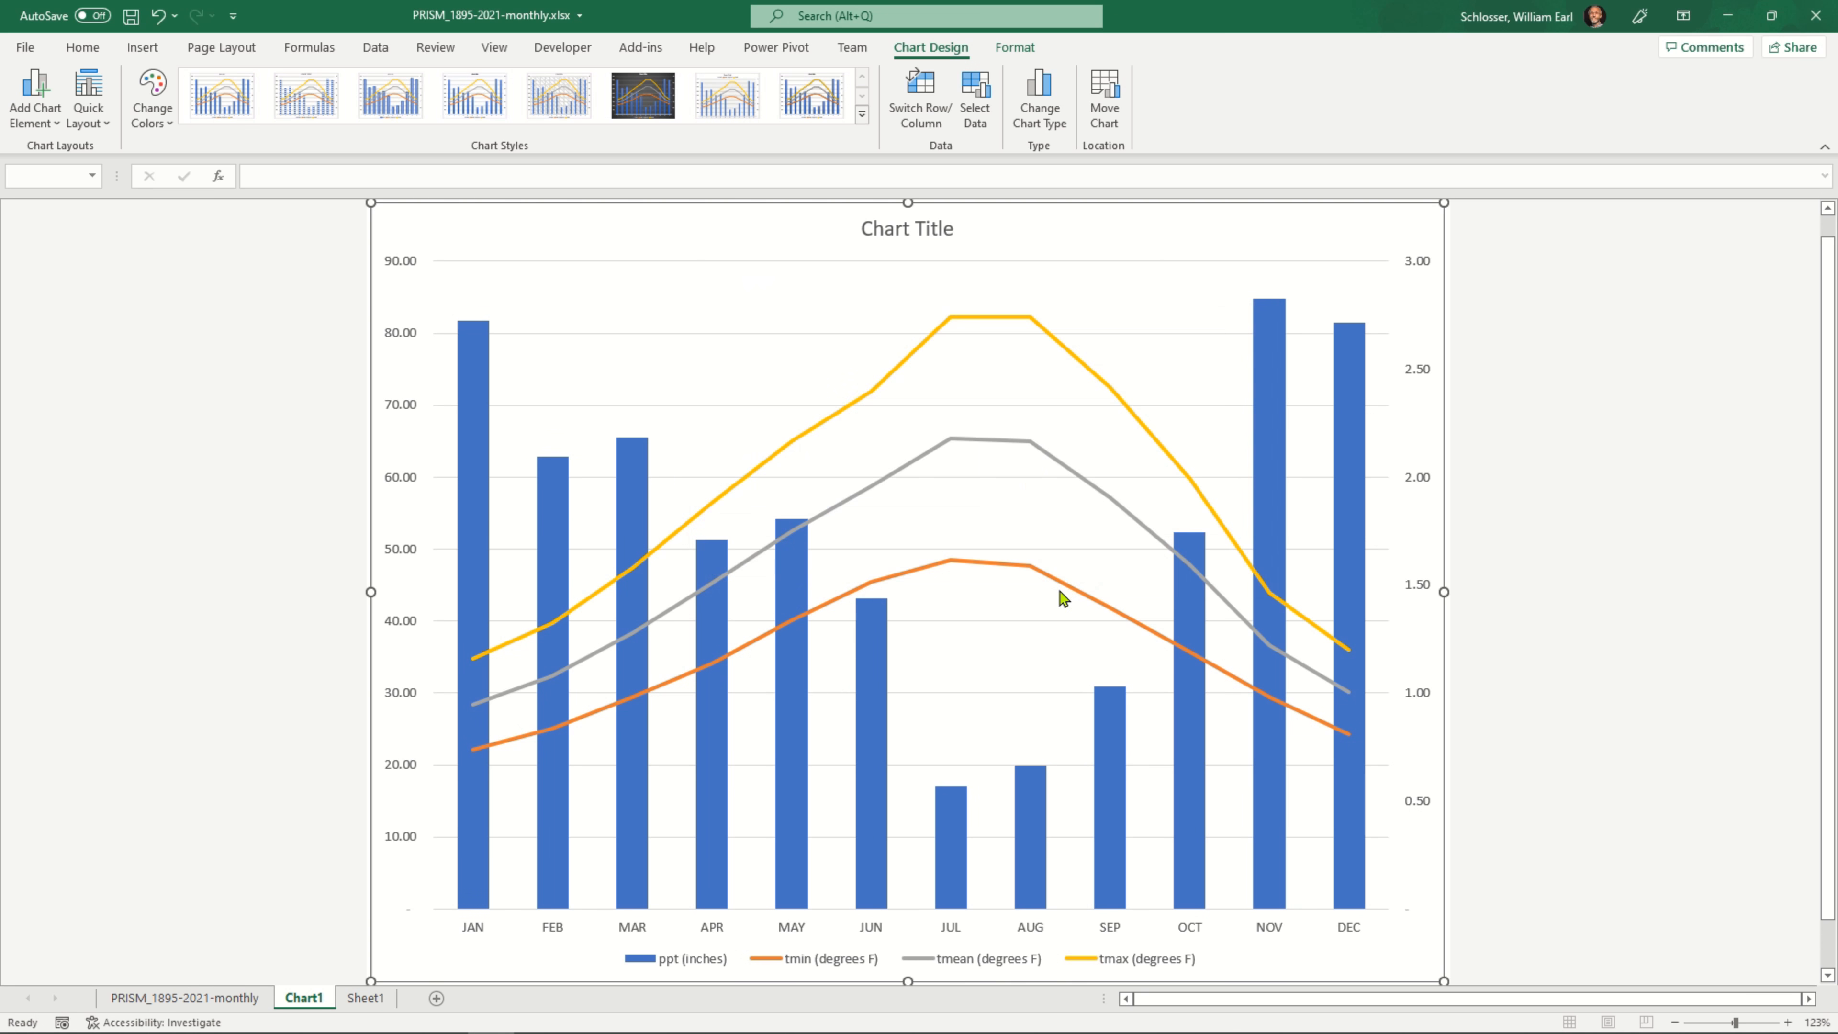
Turn on the smoothed line option for the tmax (degrees F) series
left_click(986, 317)
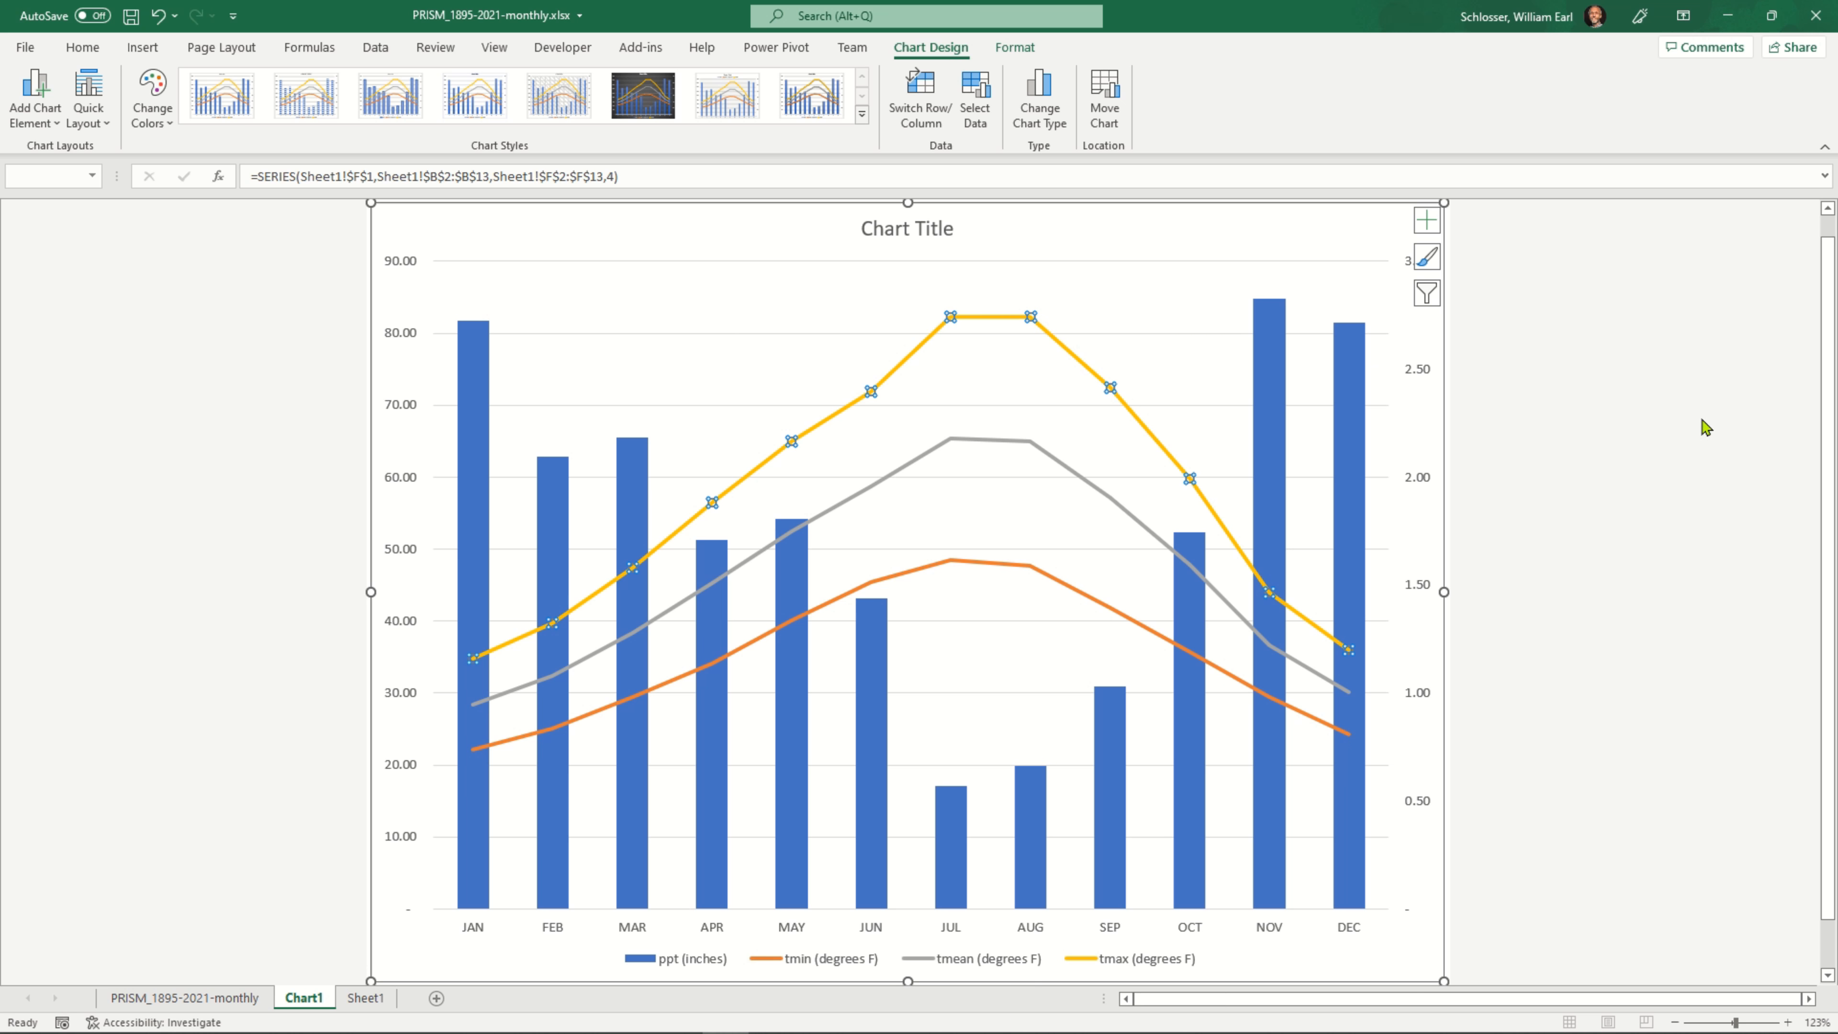
left_click(1188, 478)
double_click(1183, 473)
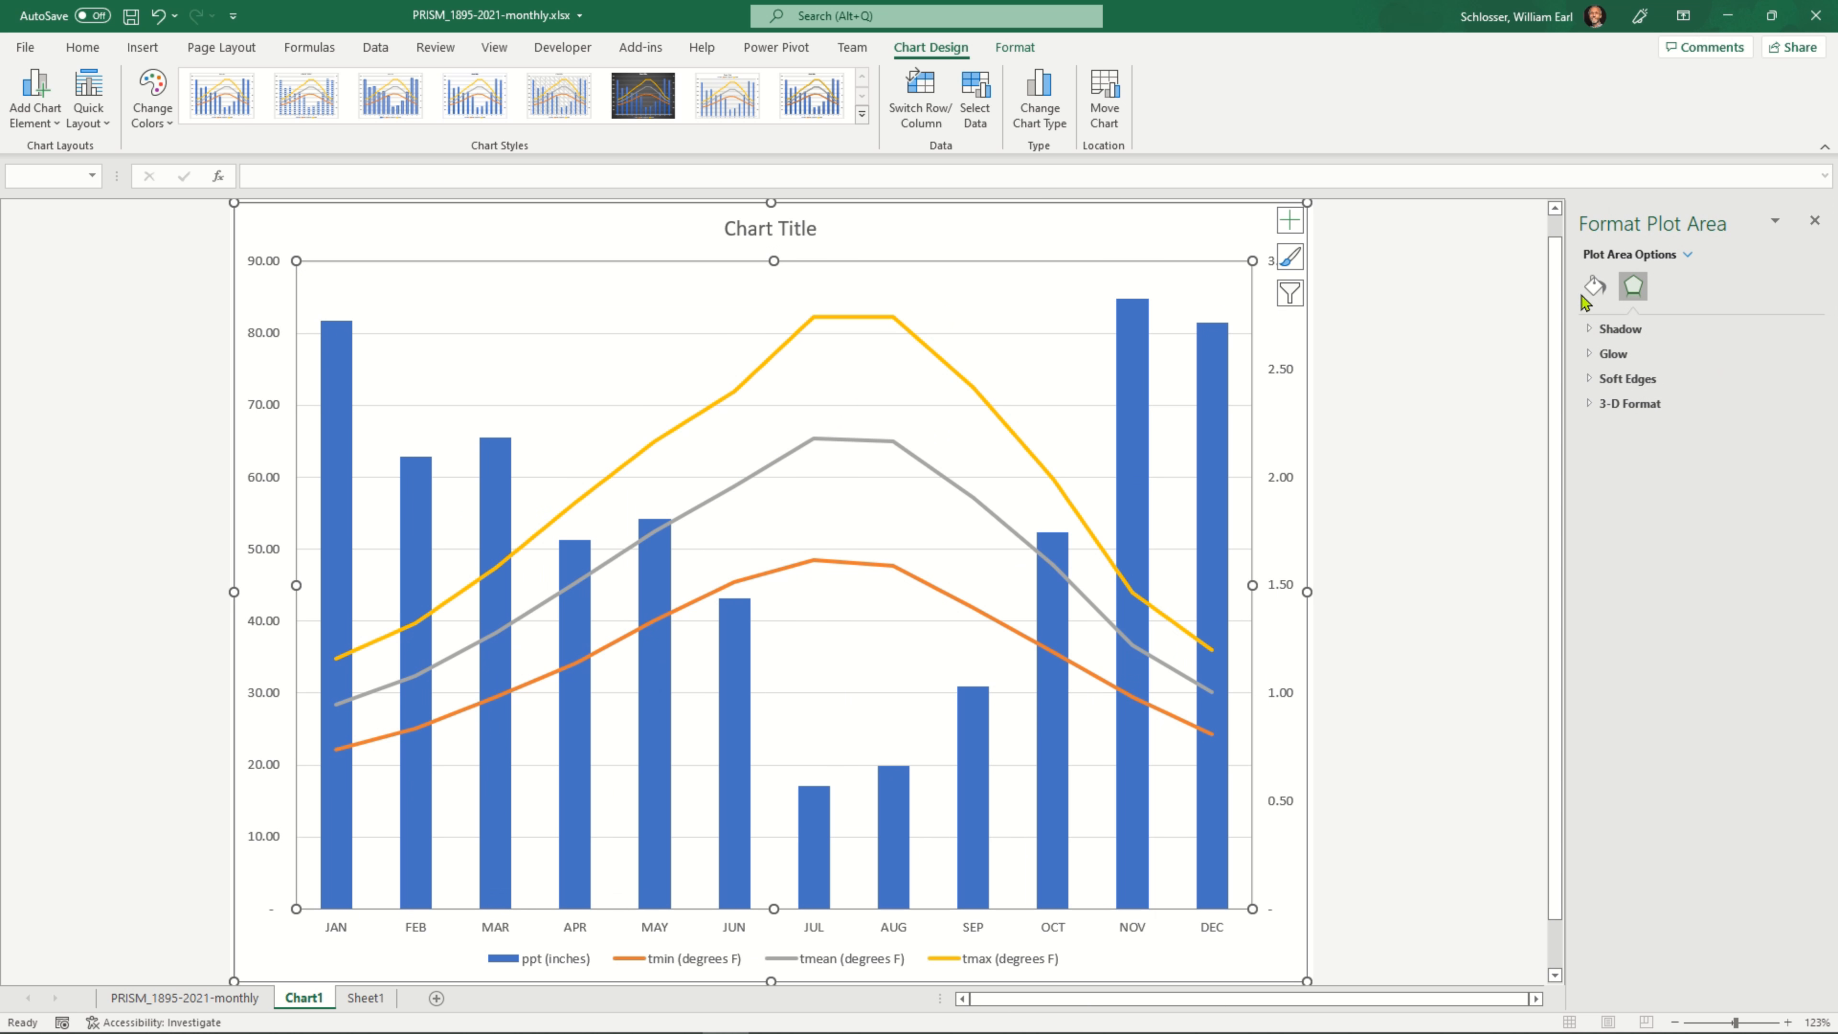
left_click(1587, 295)
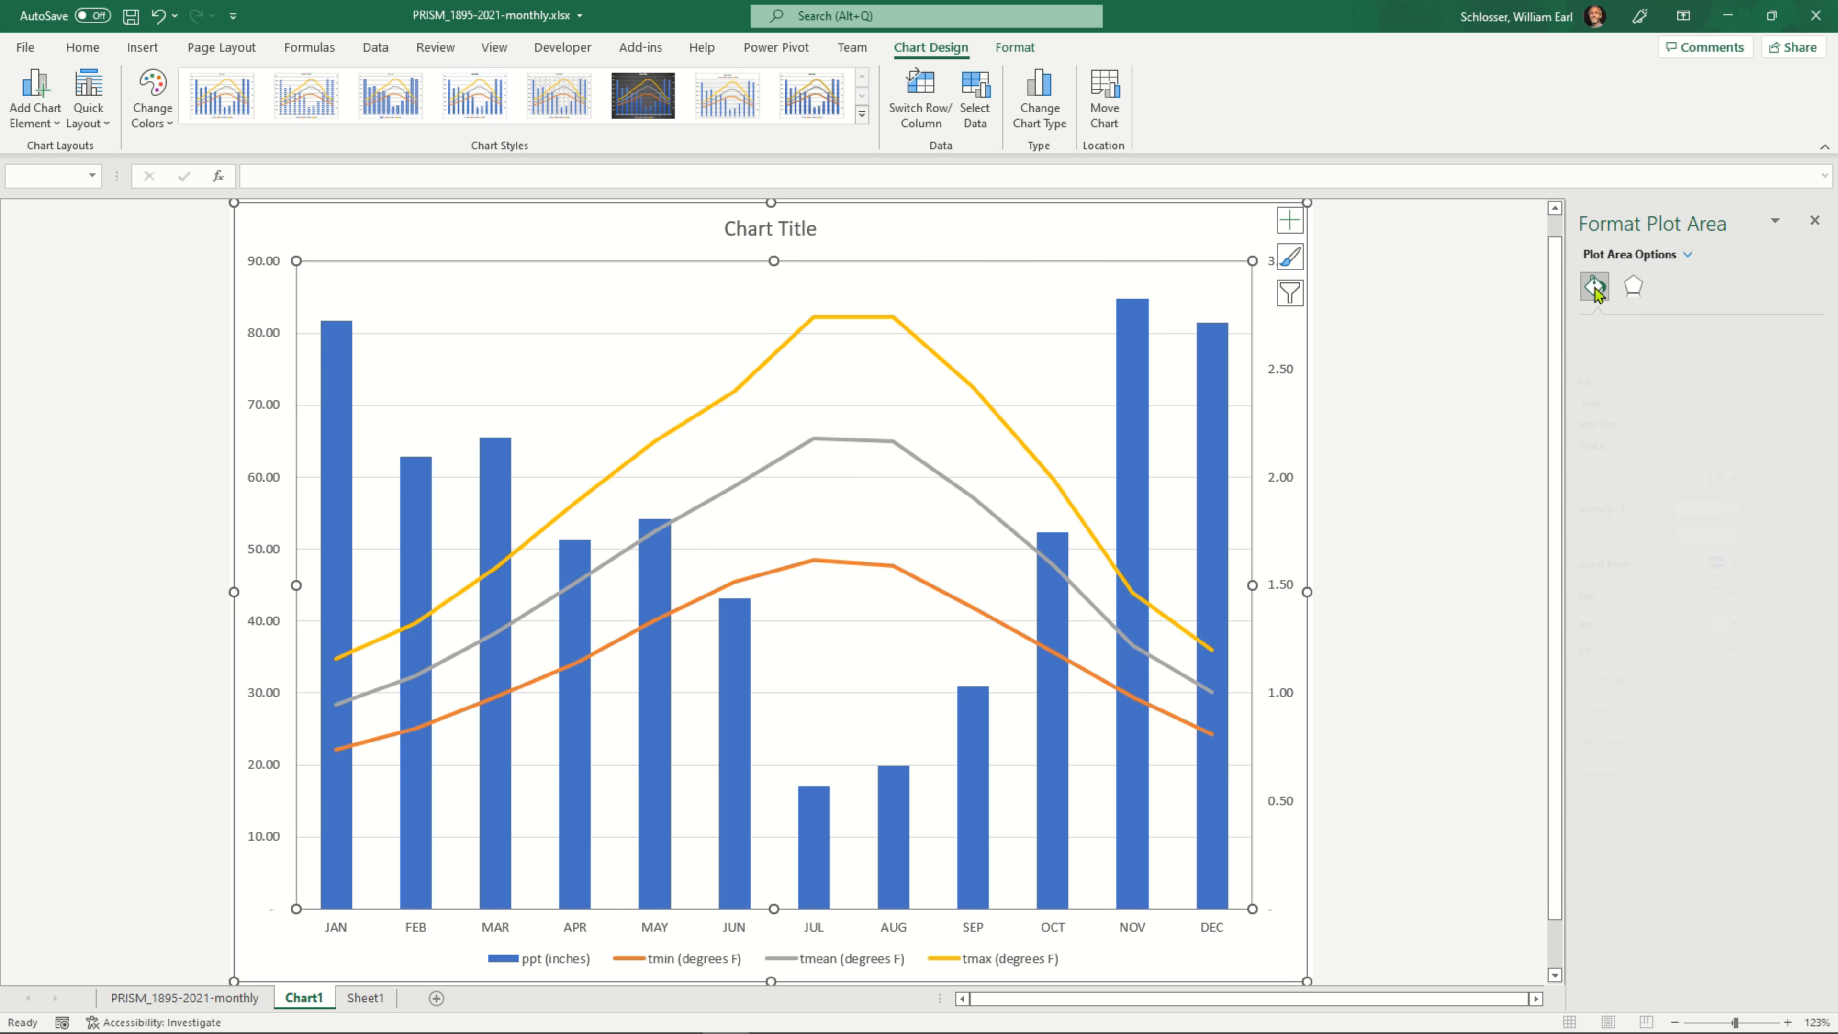
left_click(942, 366)
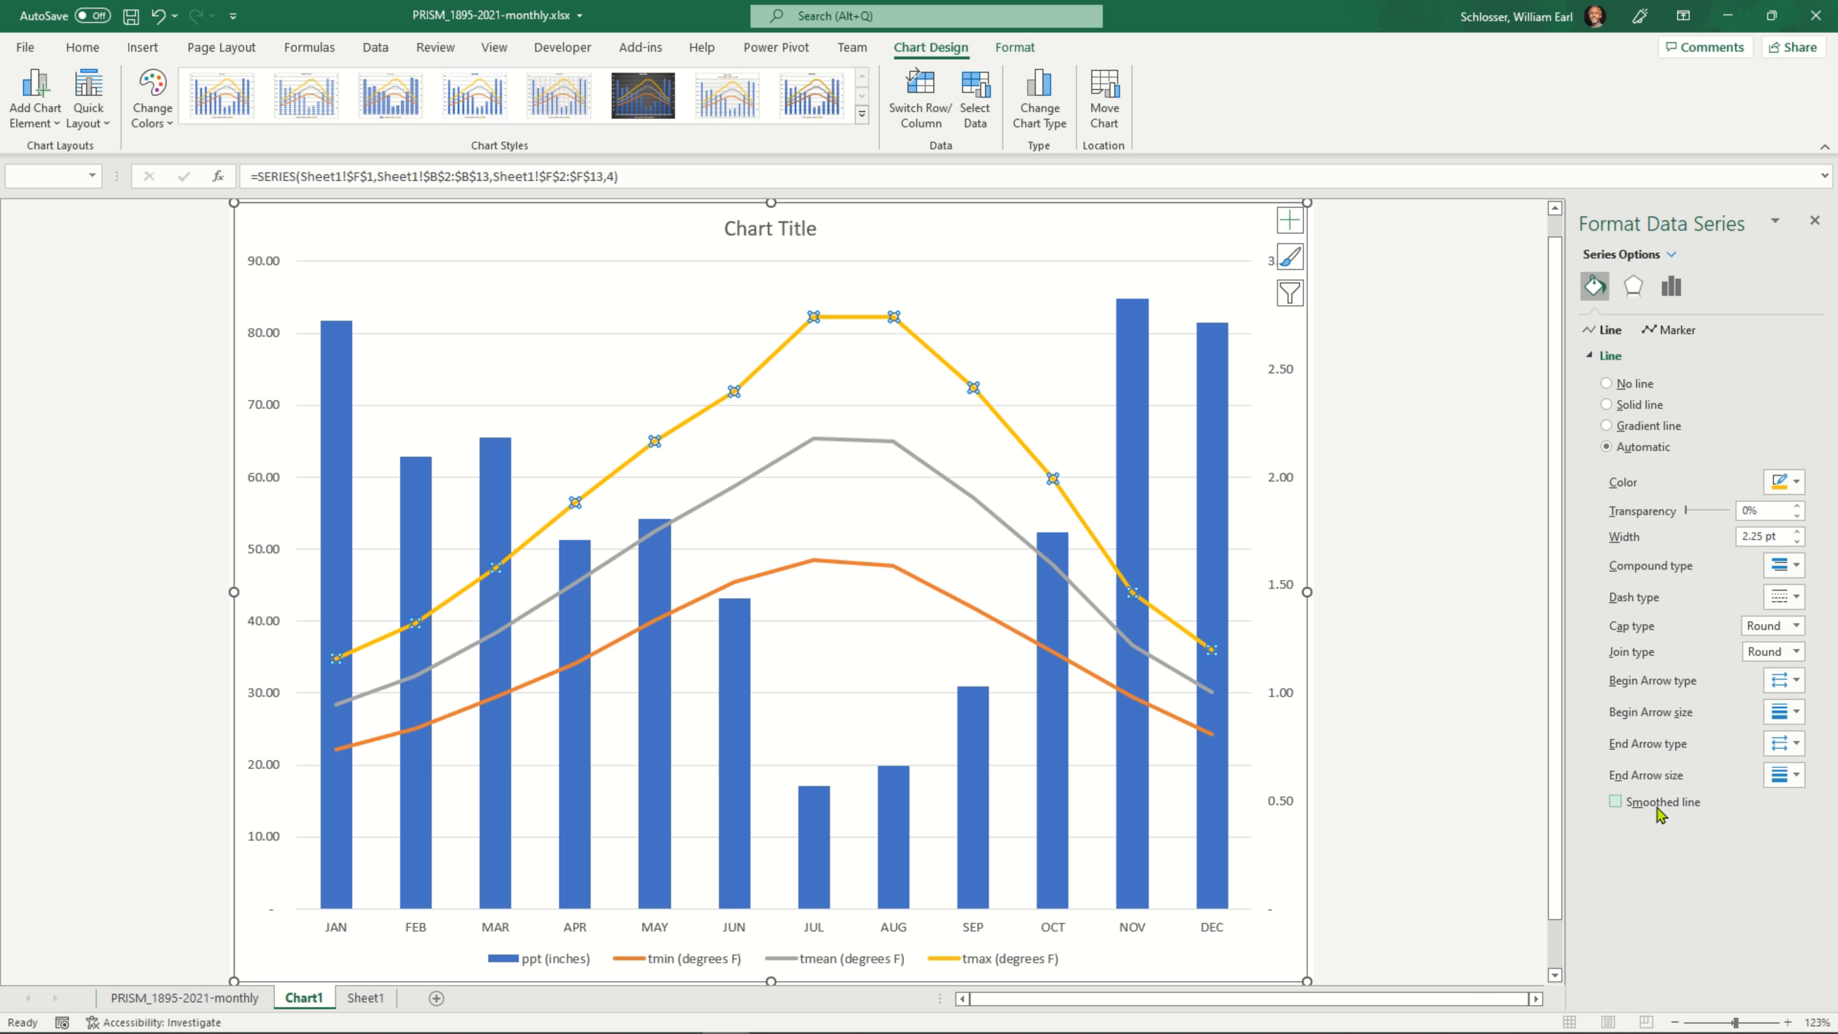
left_click(1615, 804)
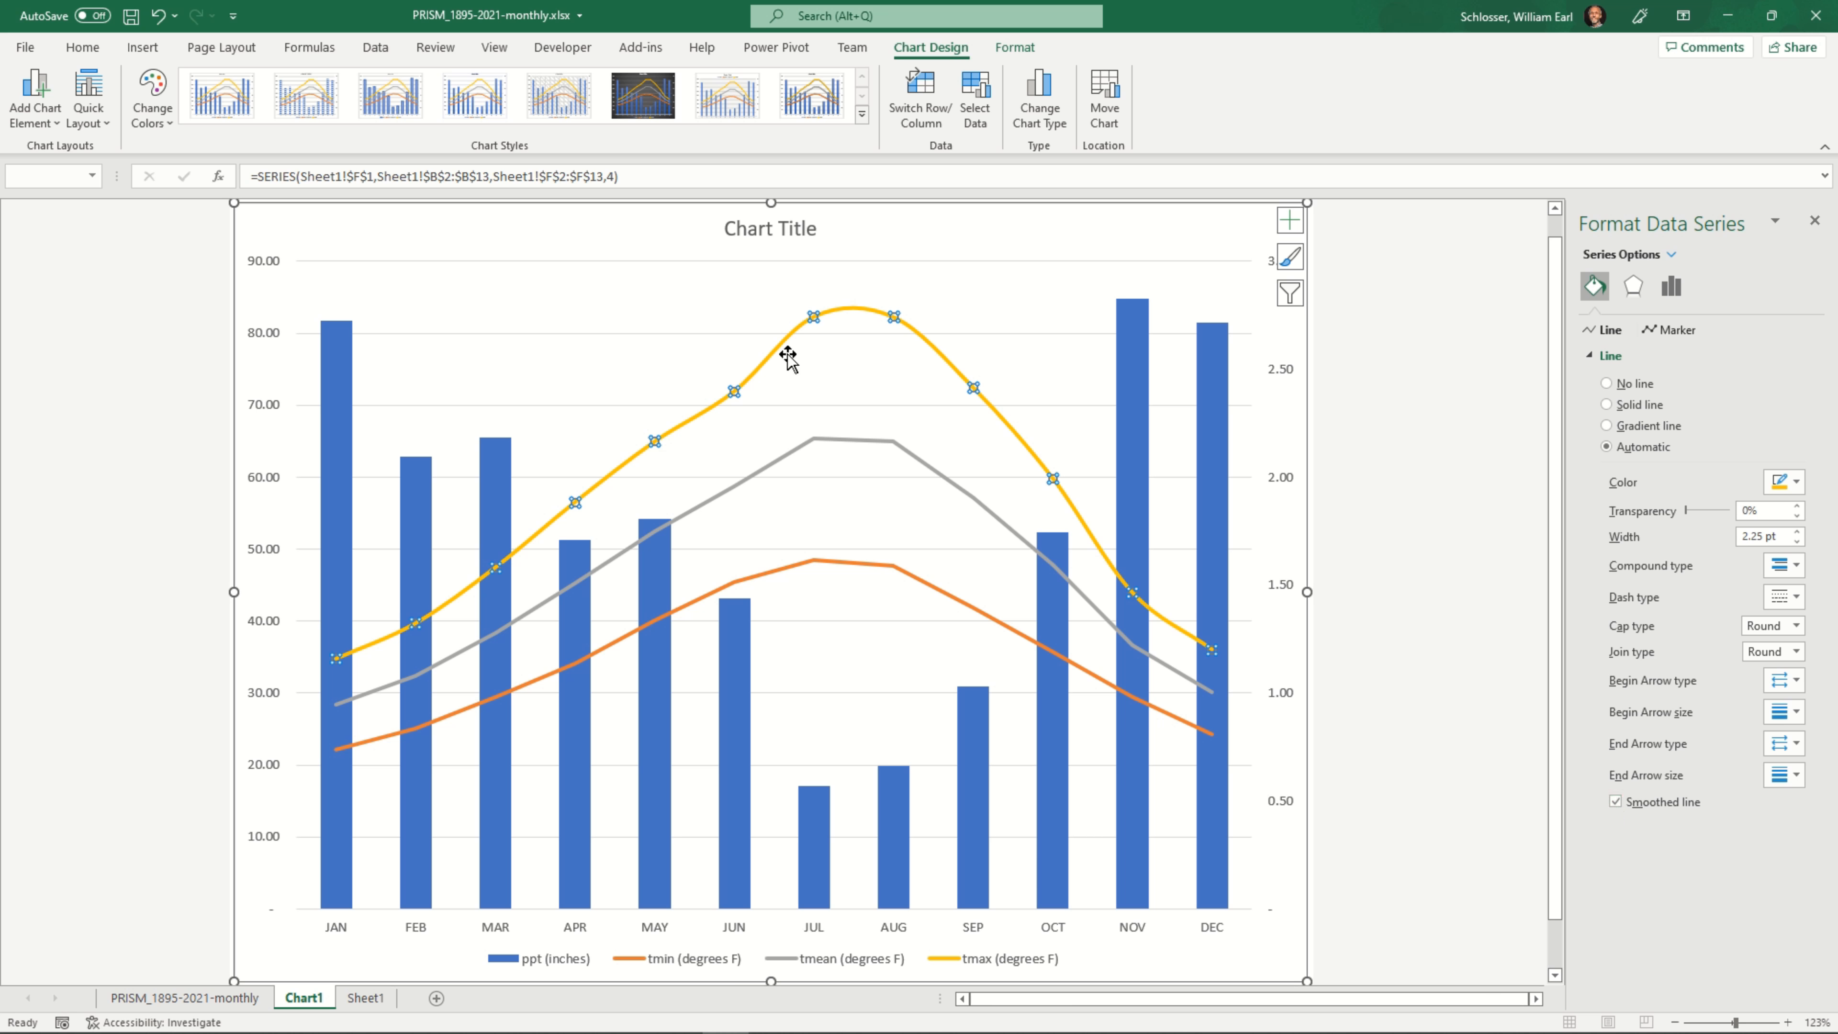
Smooth the lines of the tmean (degrees F) and tmin (degrees F) series
left_click(933, 477)
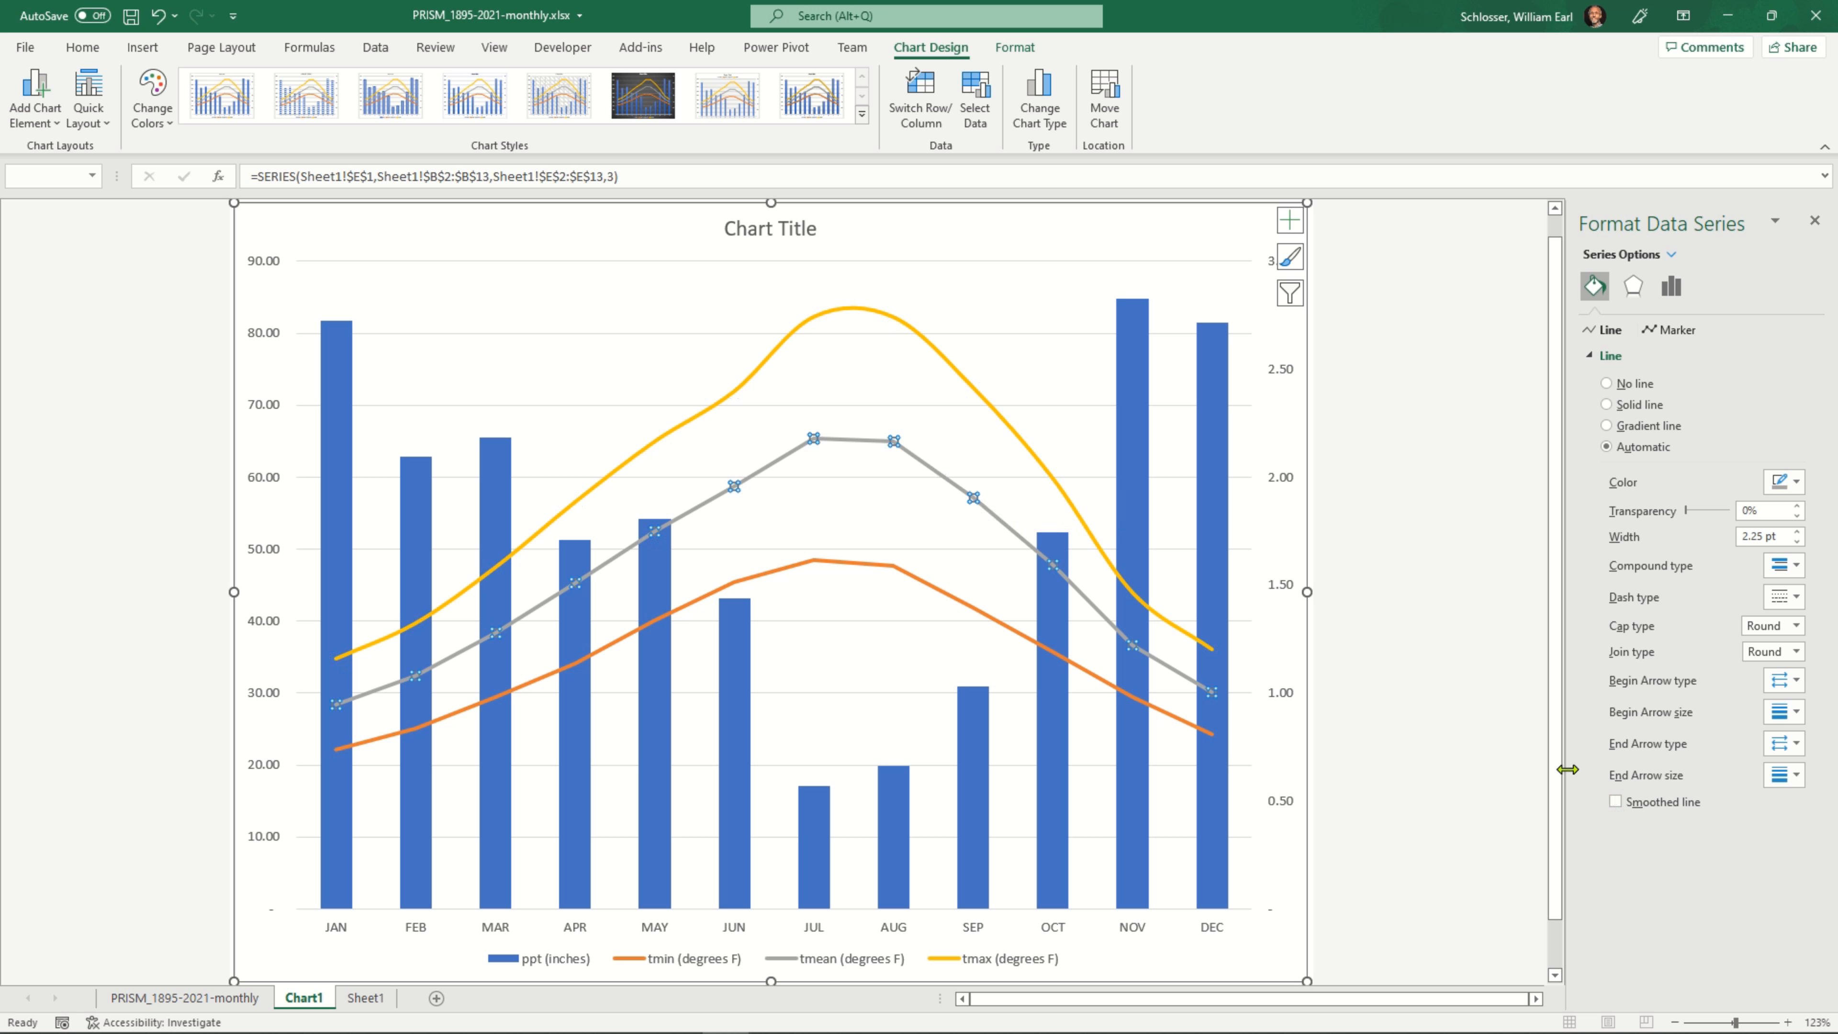
left_click(1618, 802)
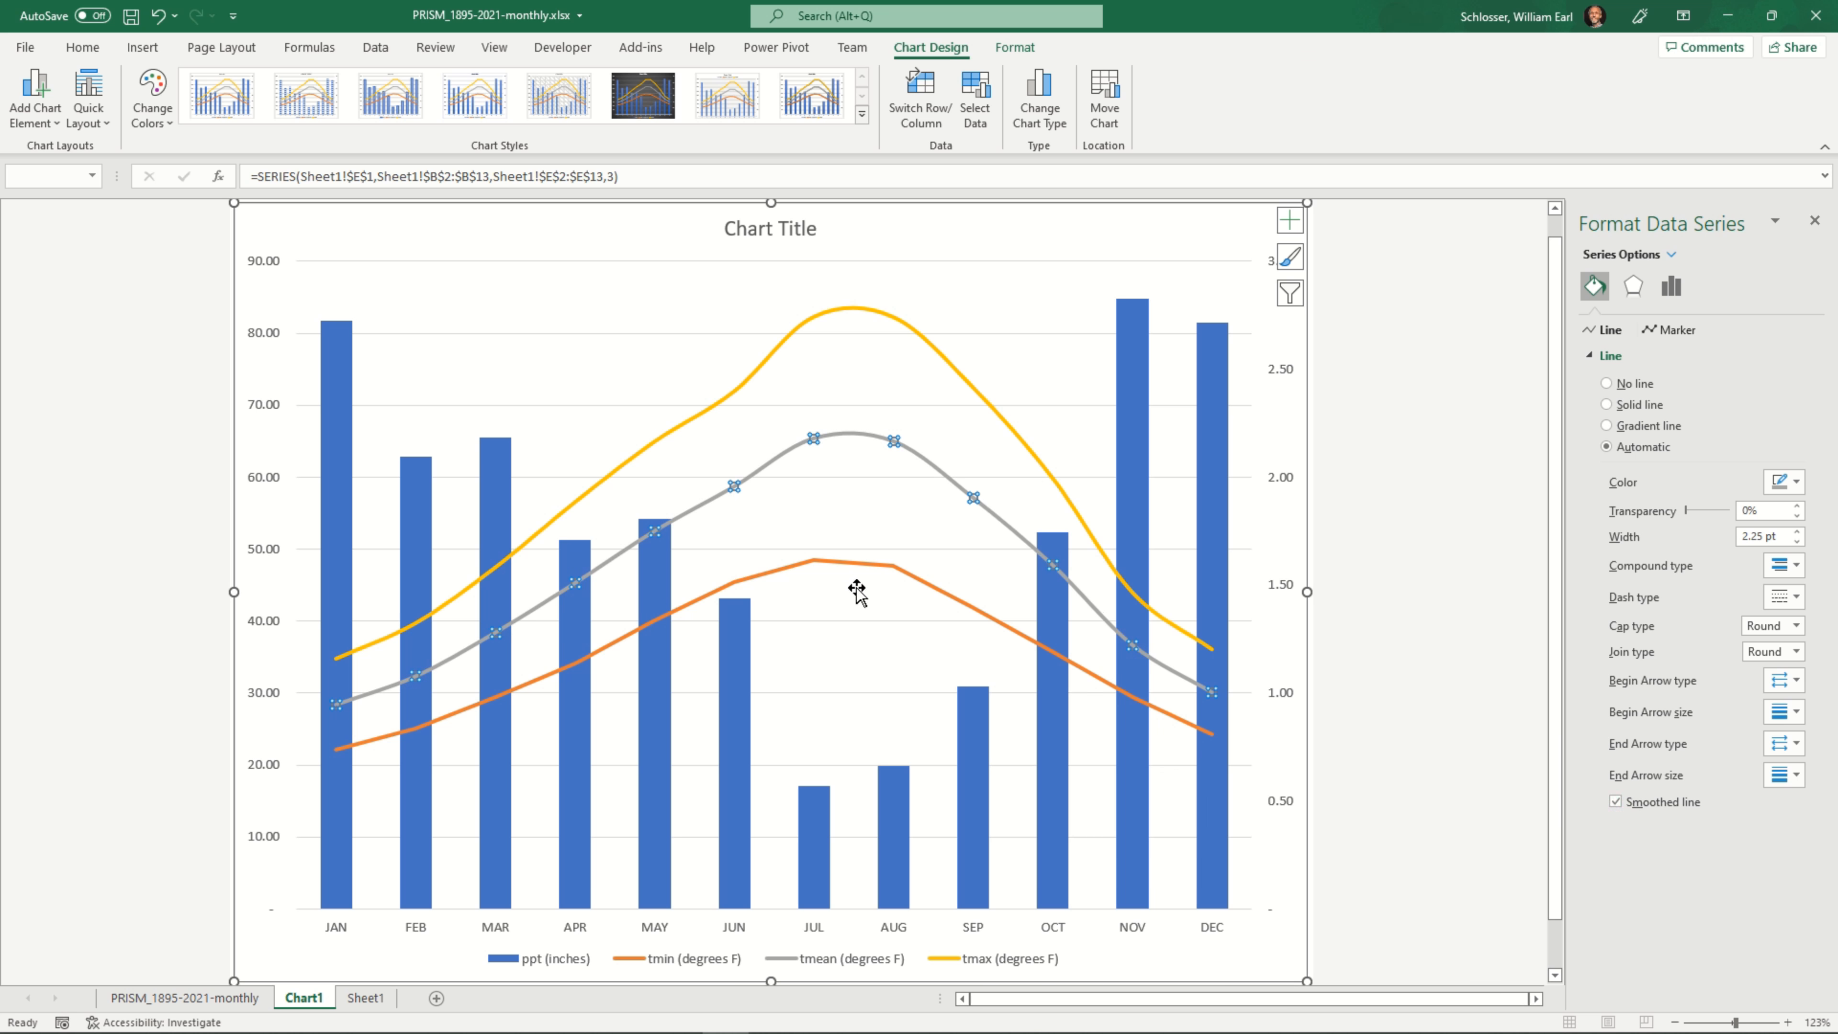
left_click(872, 572)
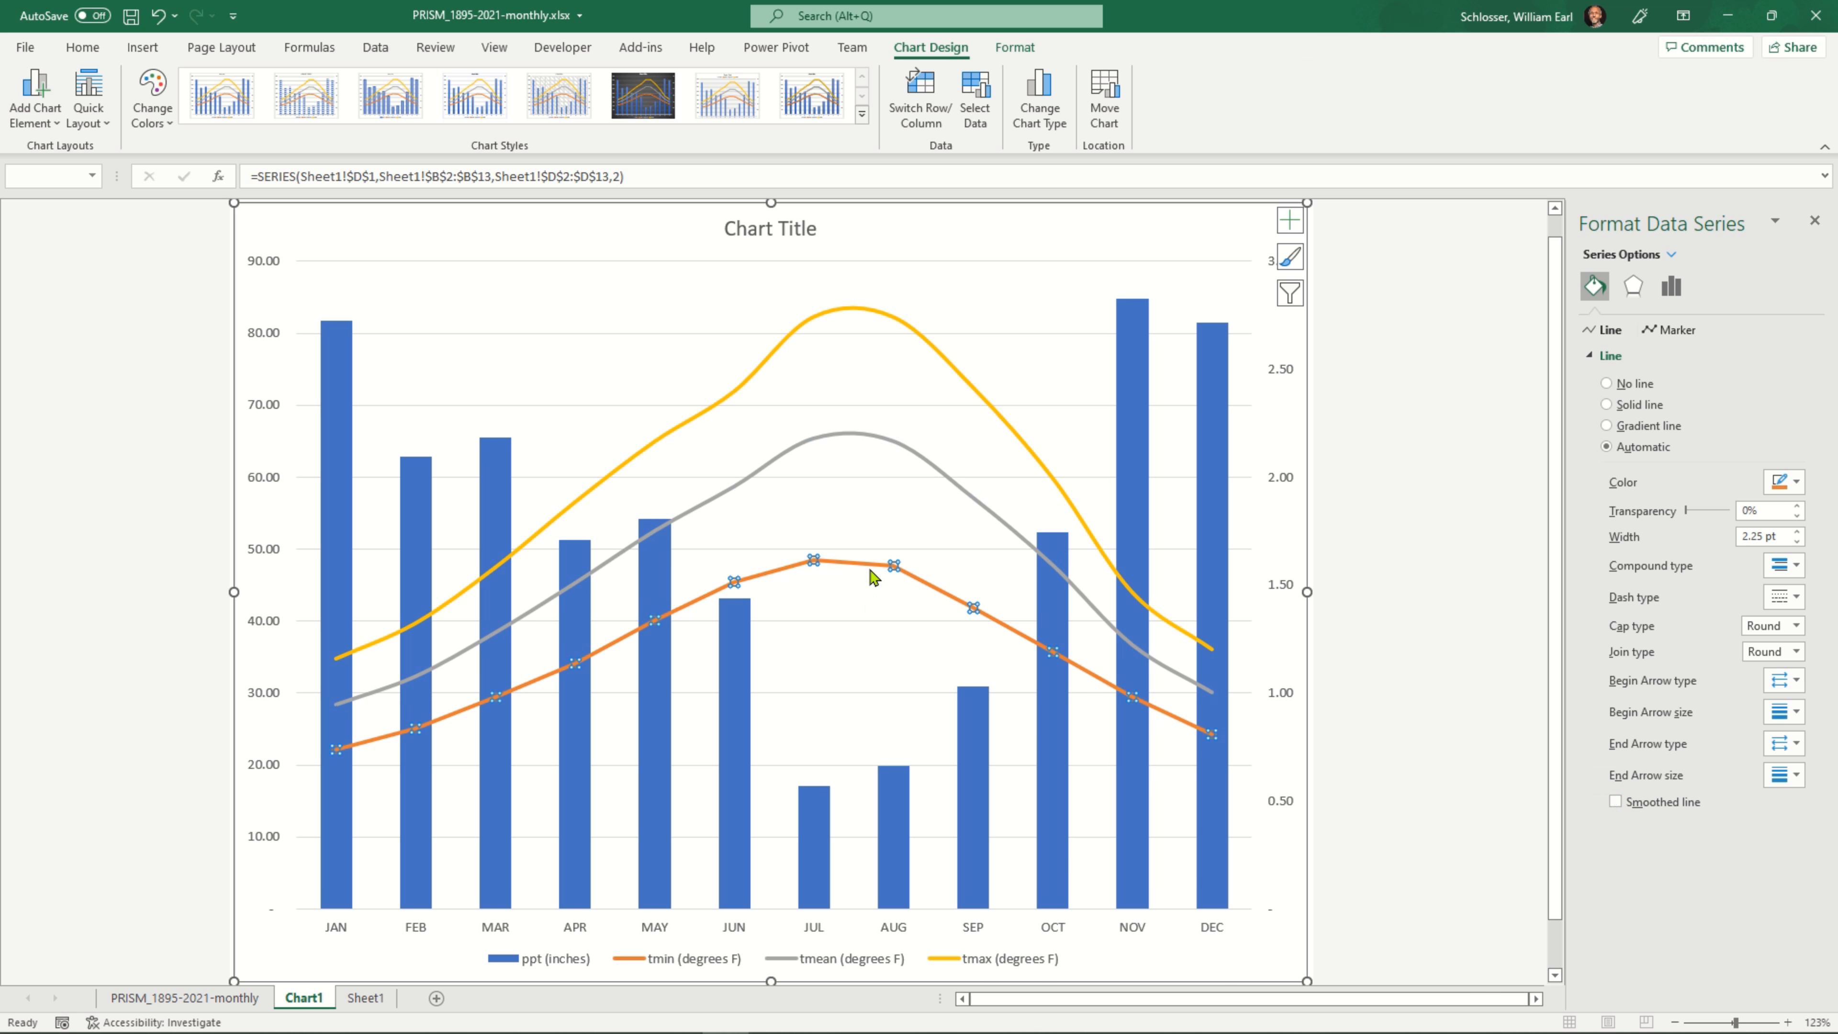
left_click(1638, 802)
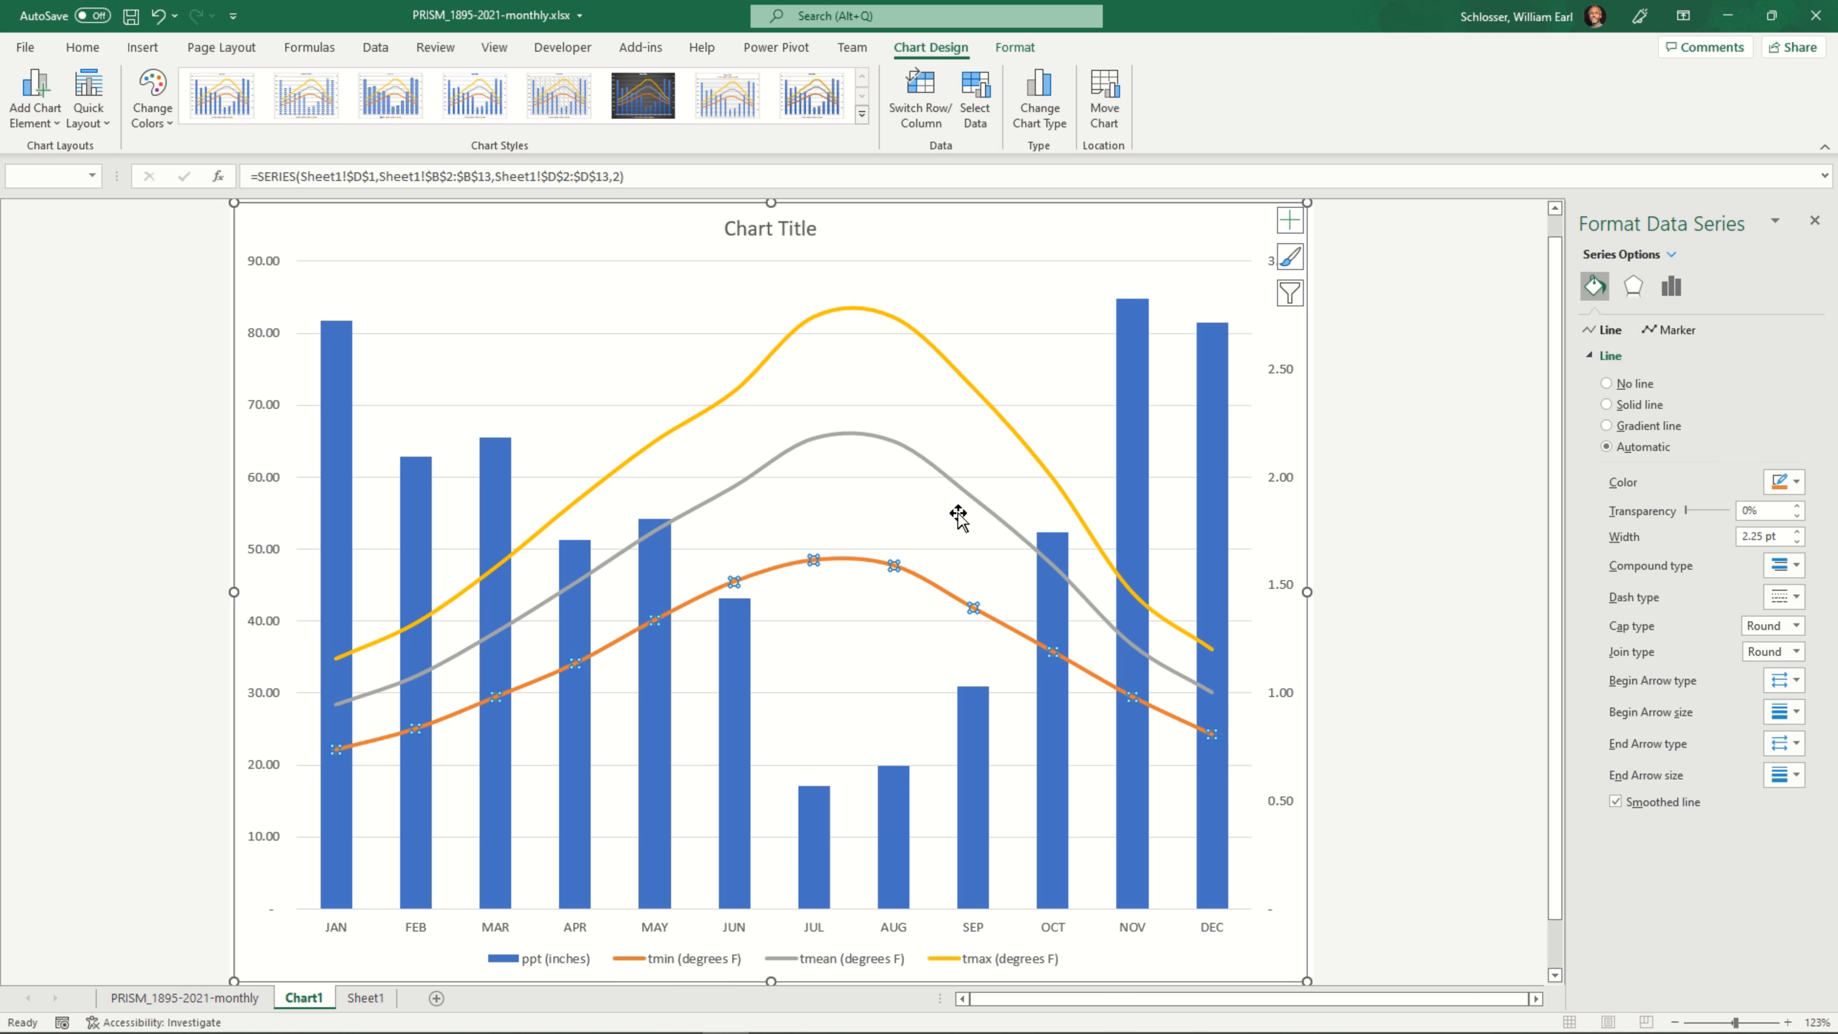
left_click(1016, 282)
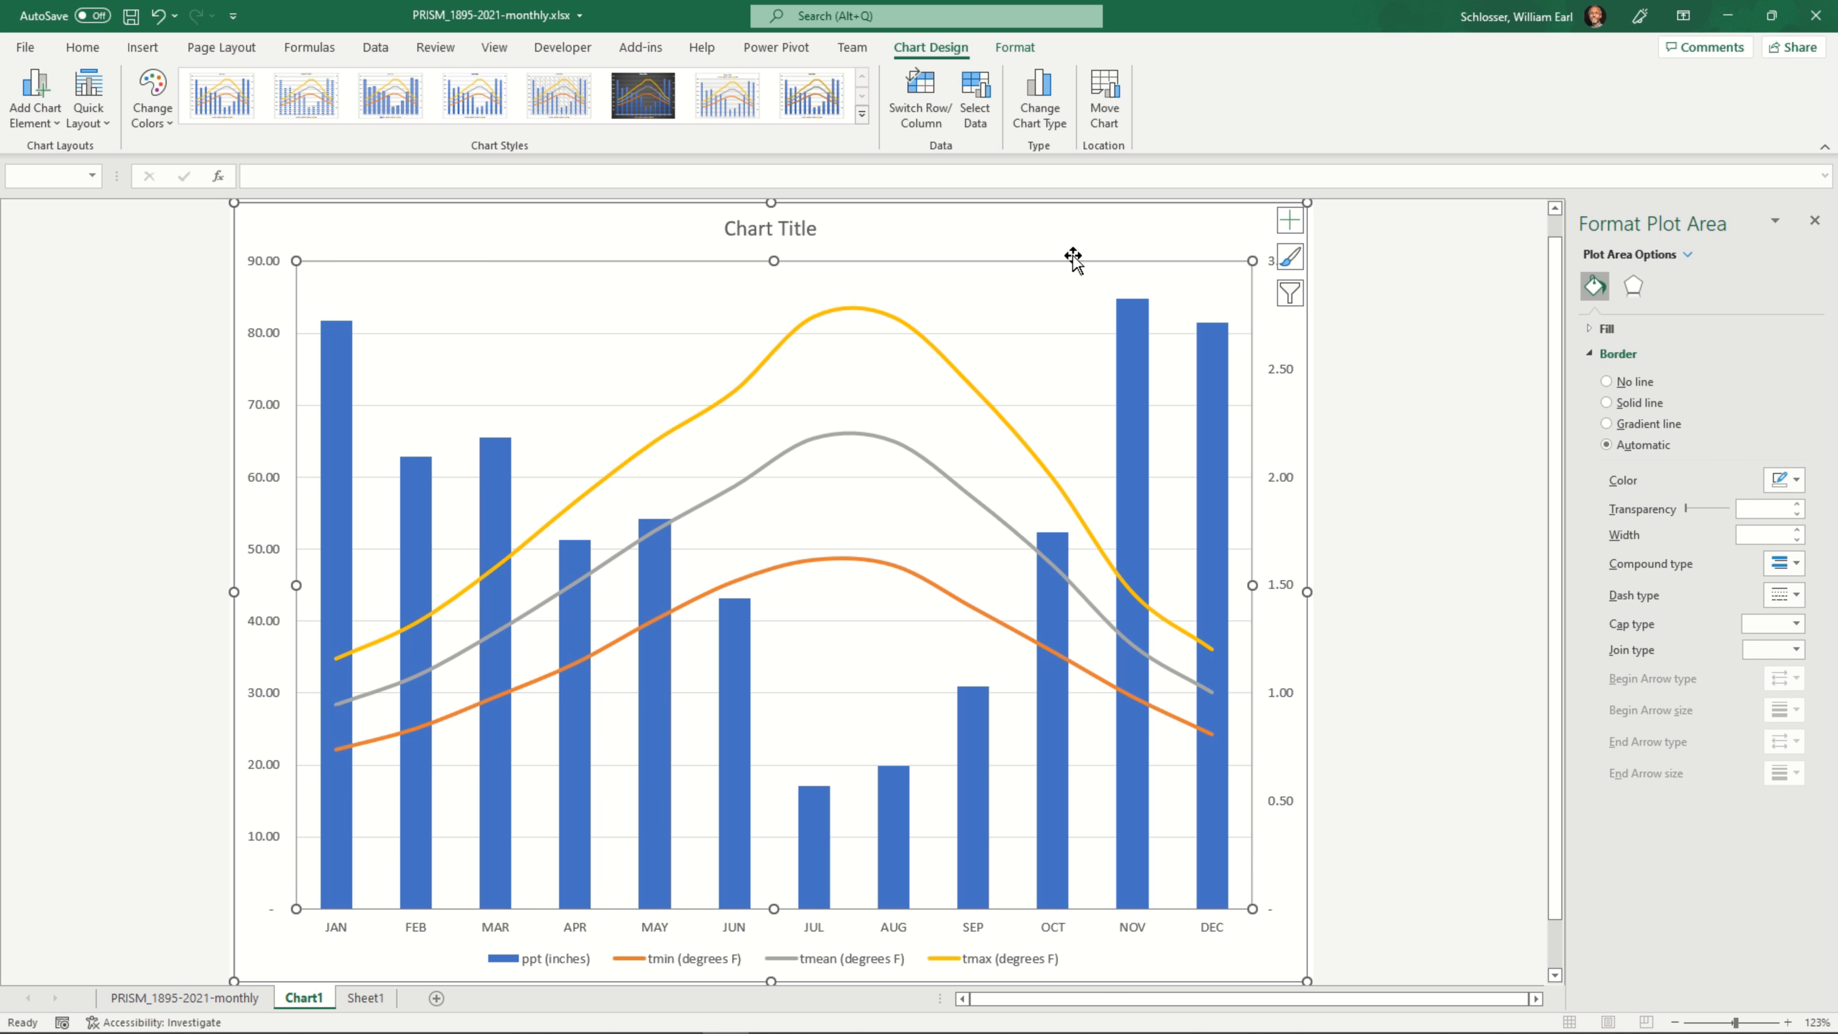
left_click(935, 246)
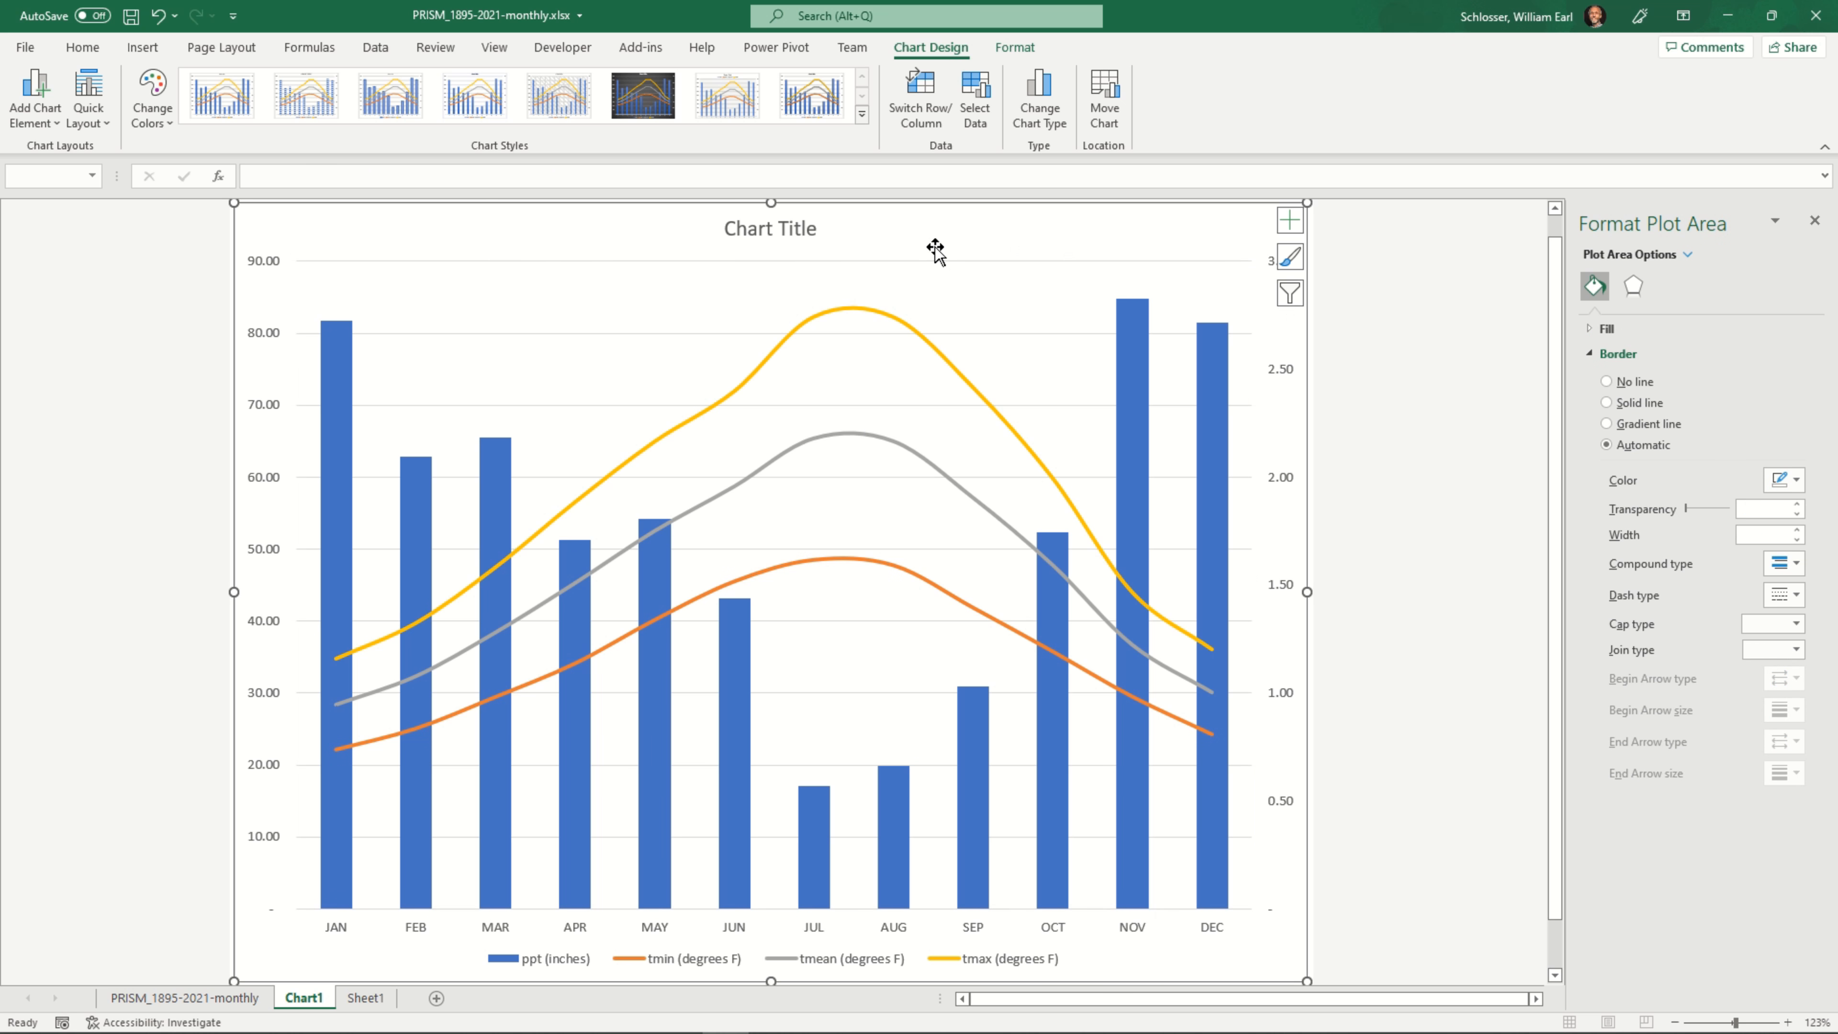
right_click(881, 233)
key("Escape")
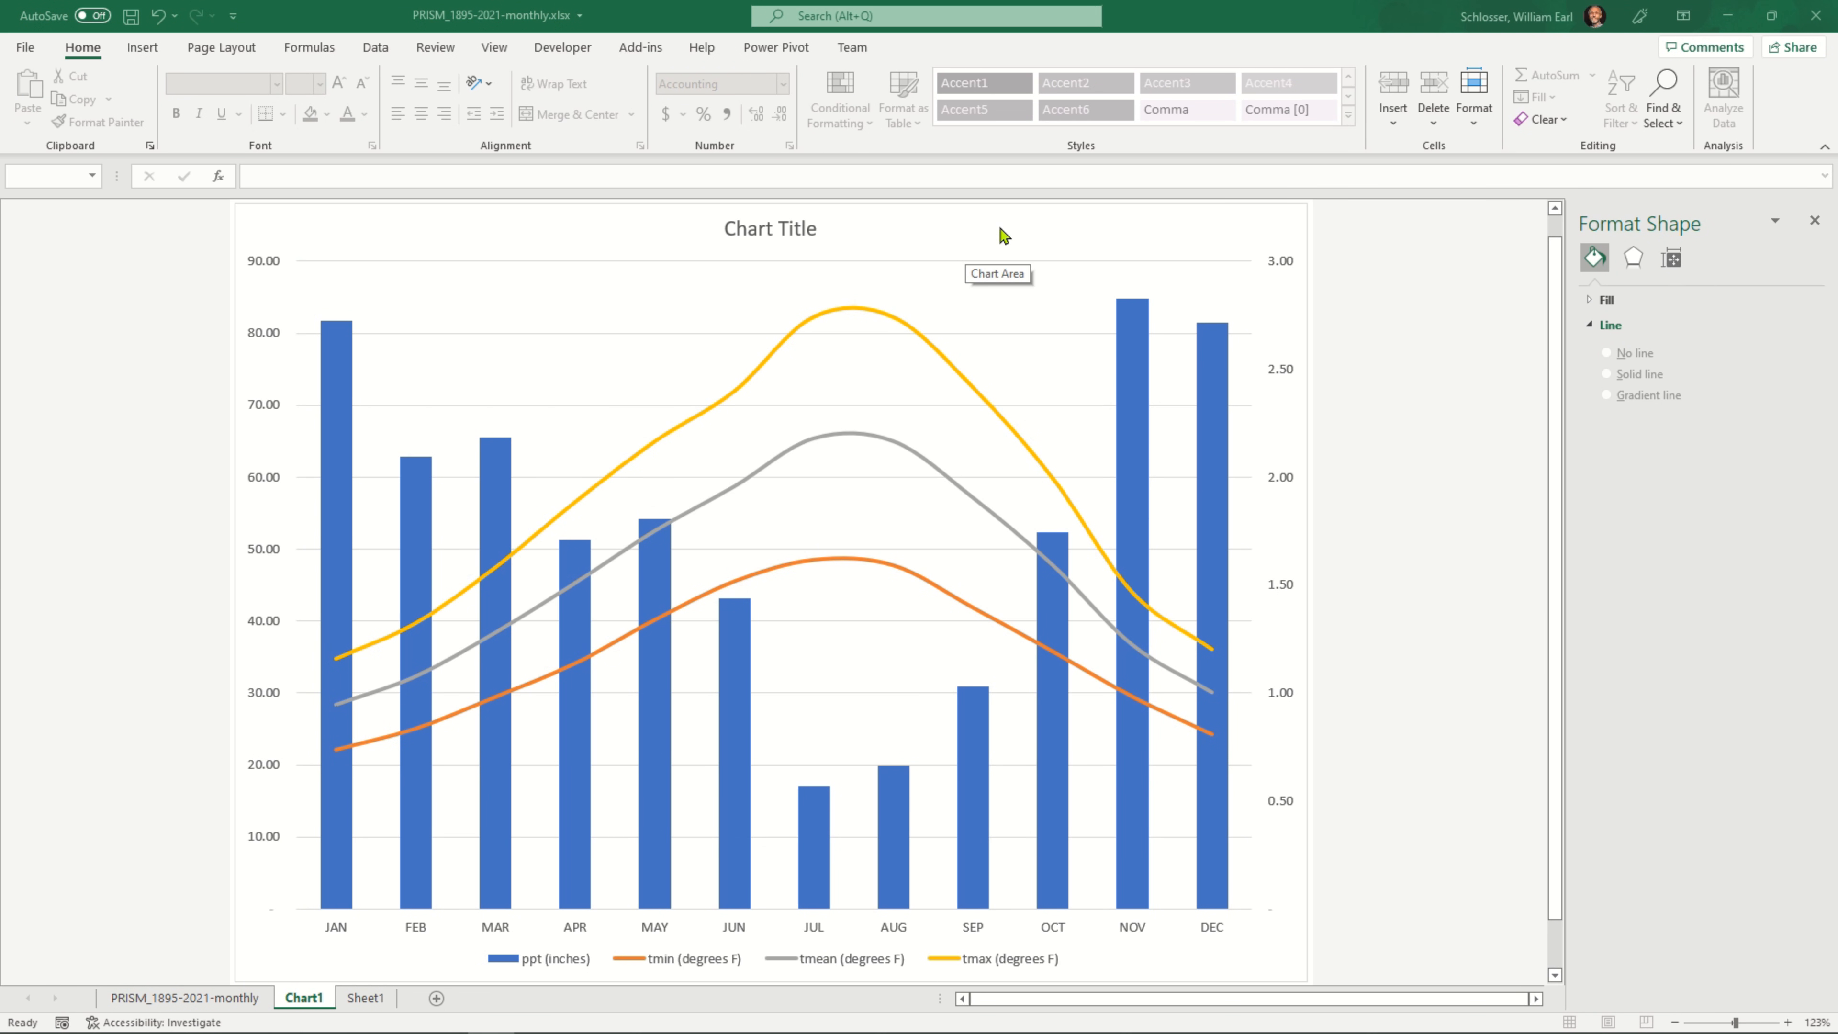
Add axis titles to the horizontal, primary vertical and secondary vertical axes of the chart
left_click(1213, 238)
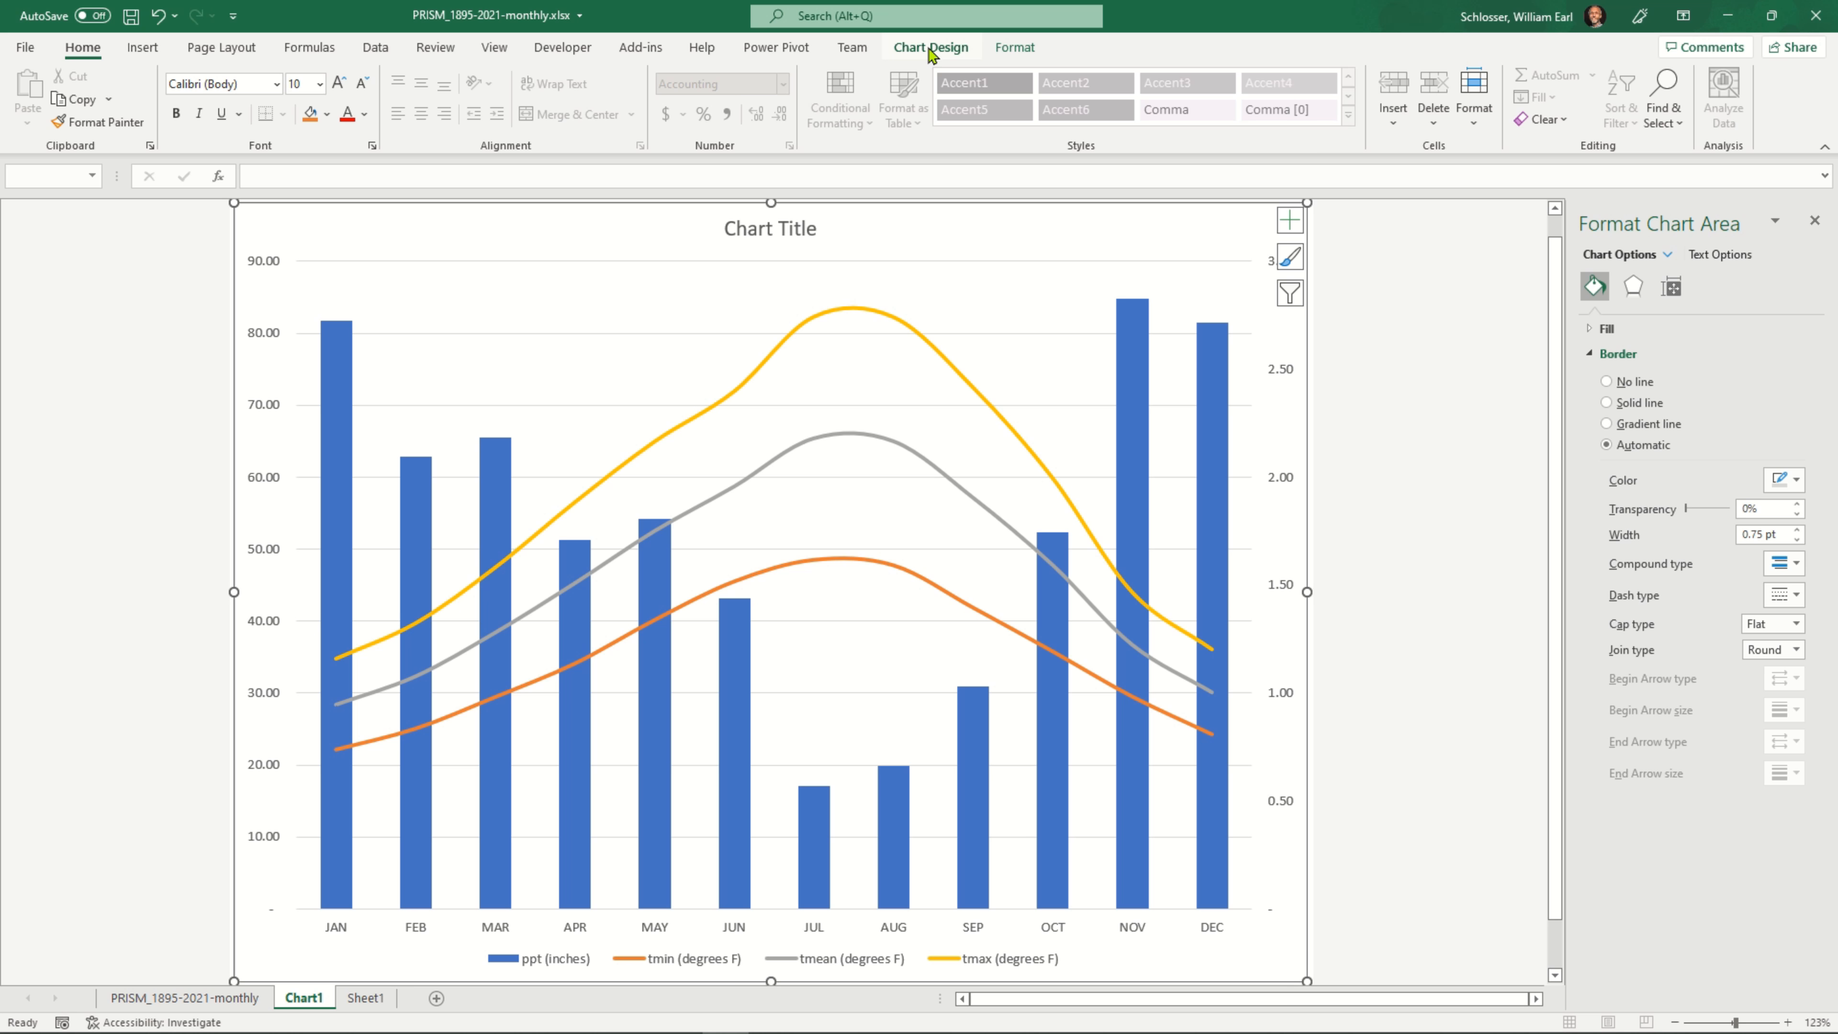
left_click(1011, 53)
left_click(956, 50)
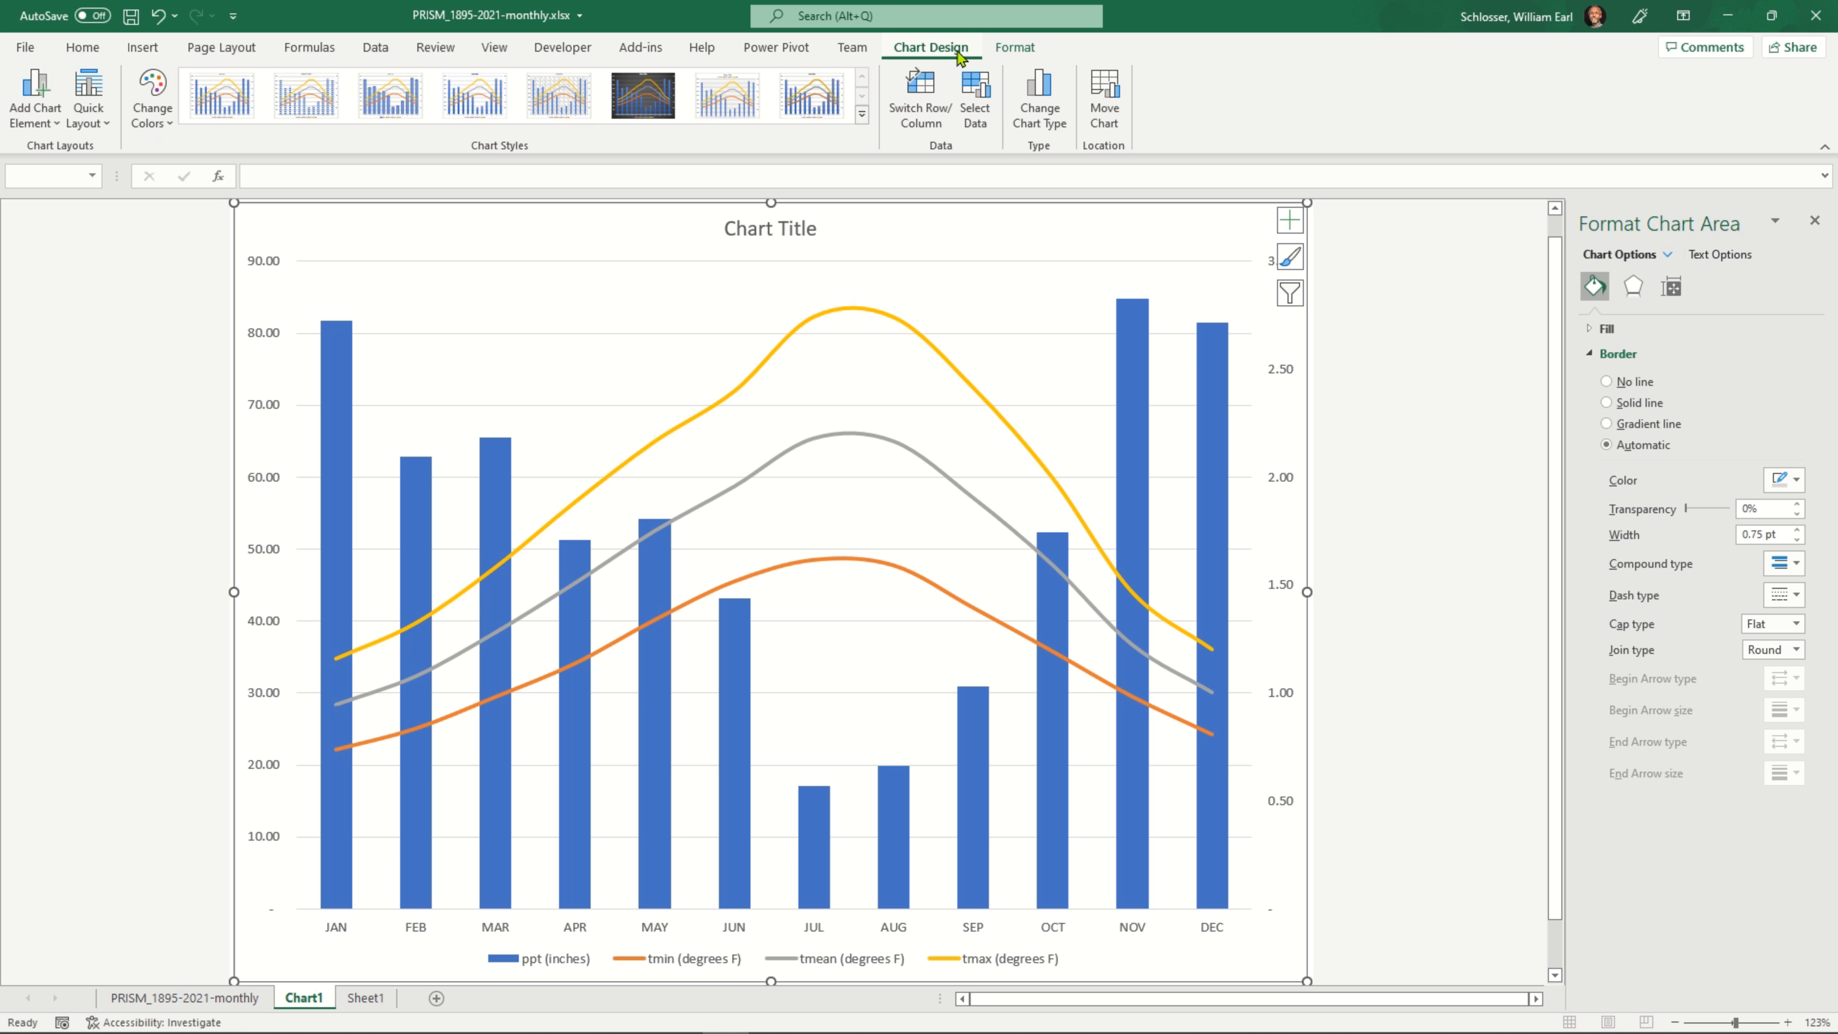
left_click(1019, 52)
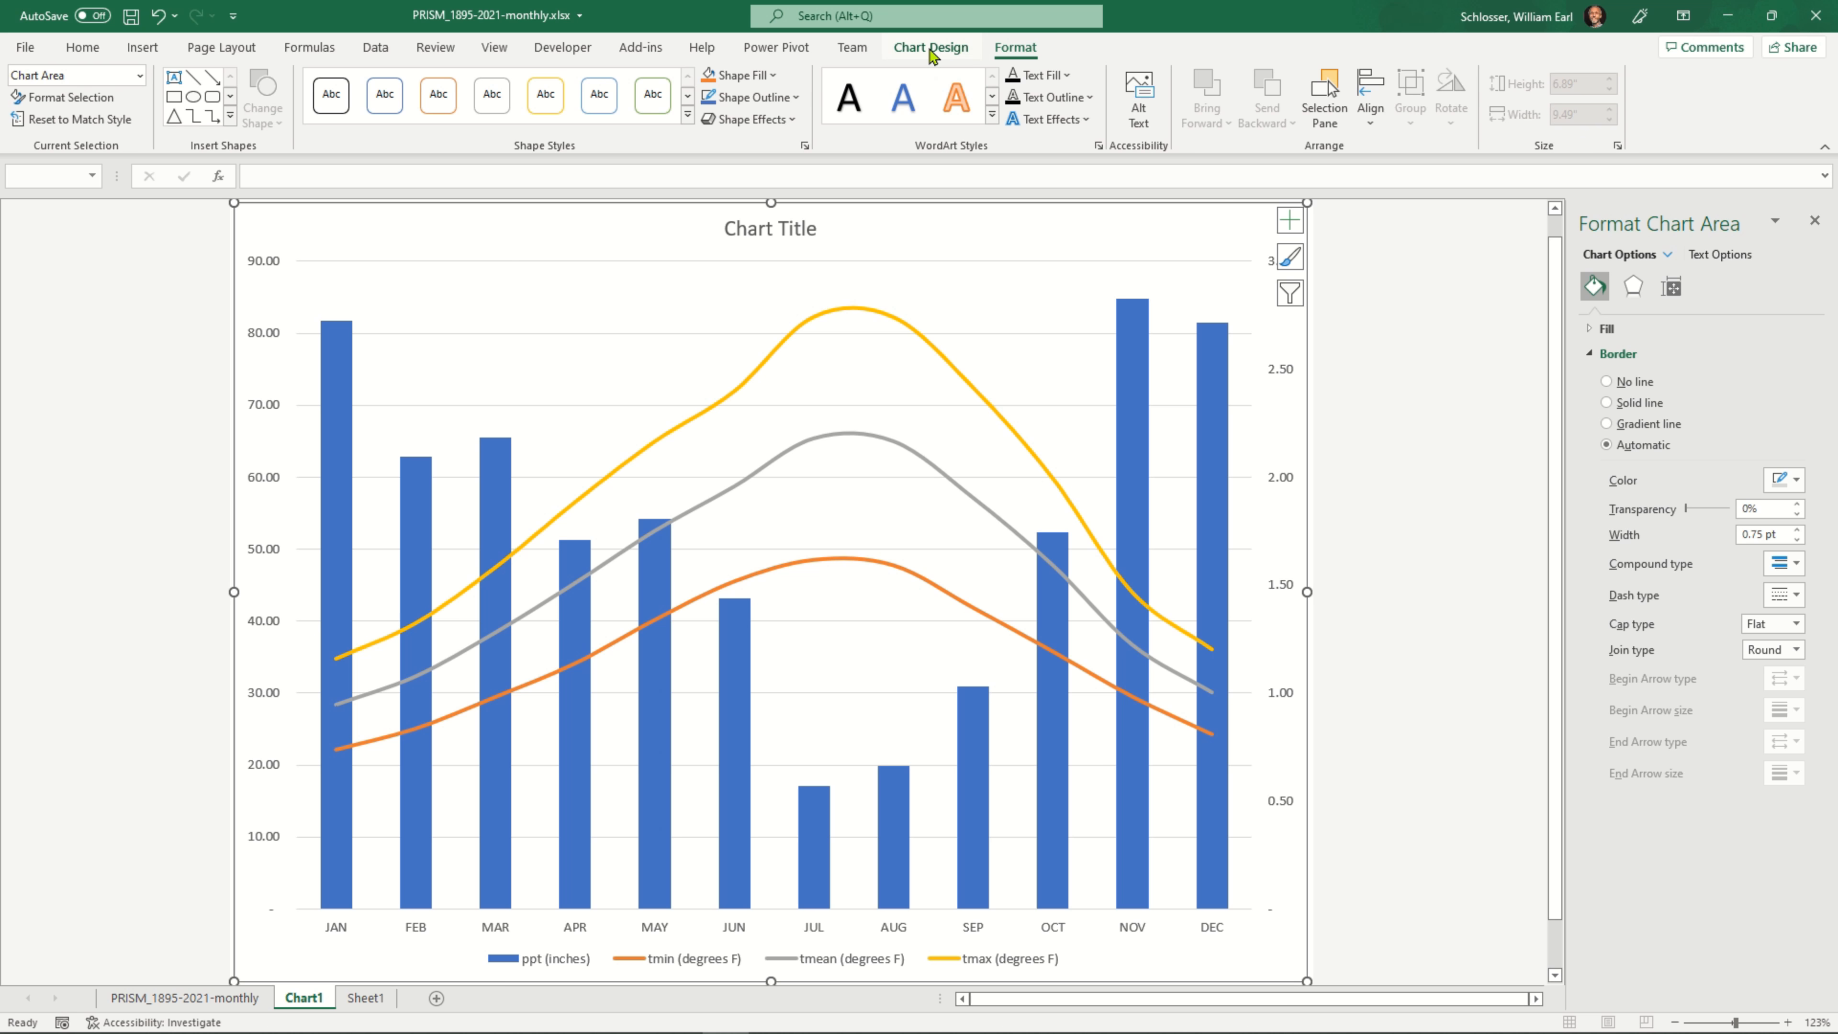
left_click(934, 52)
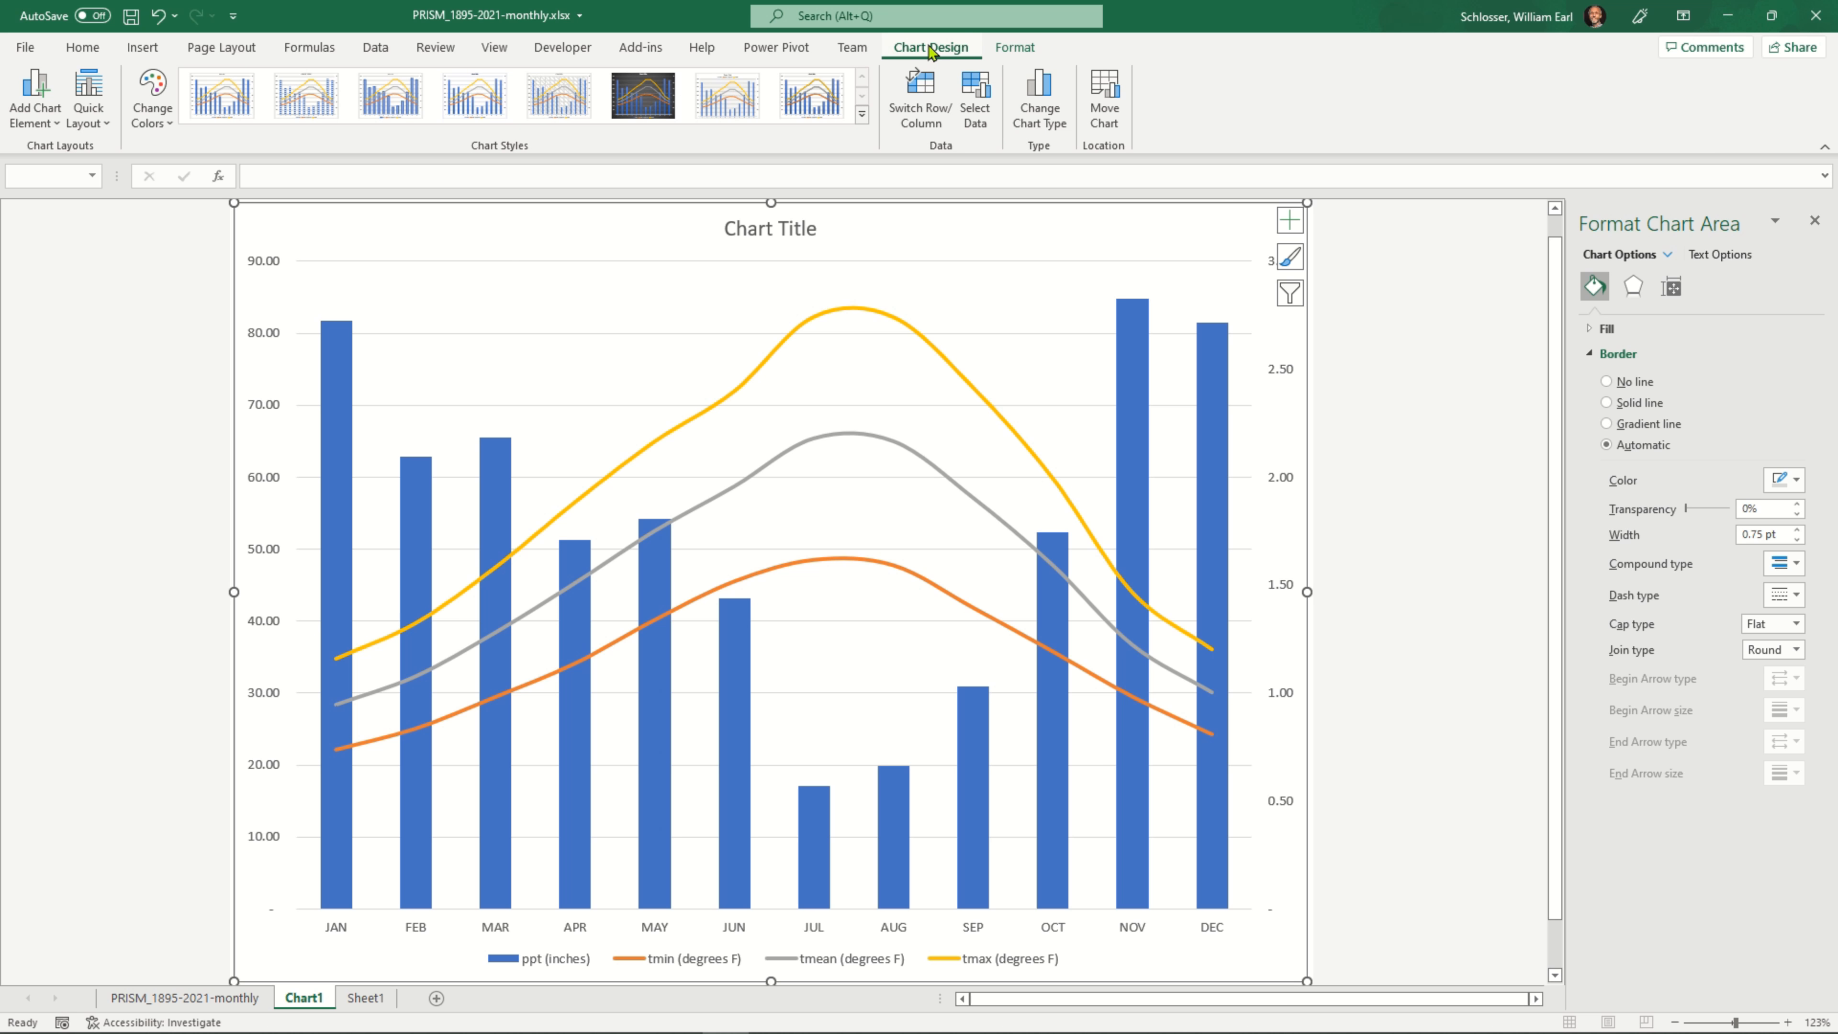
left_click(56, 124)
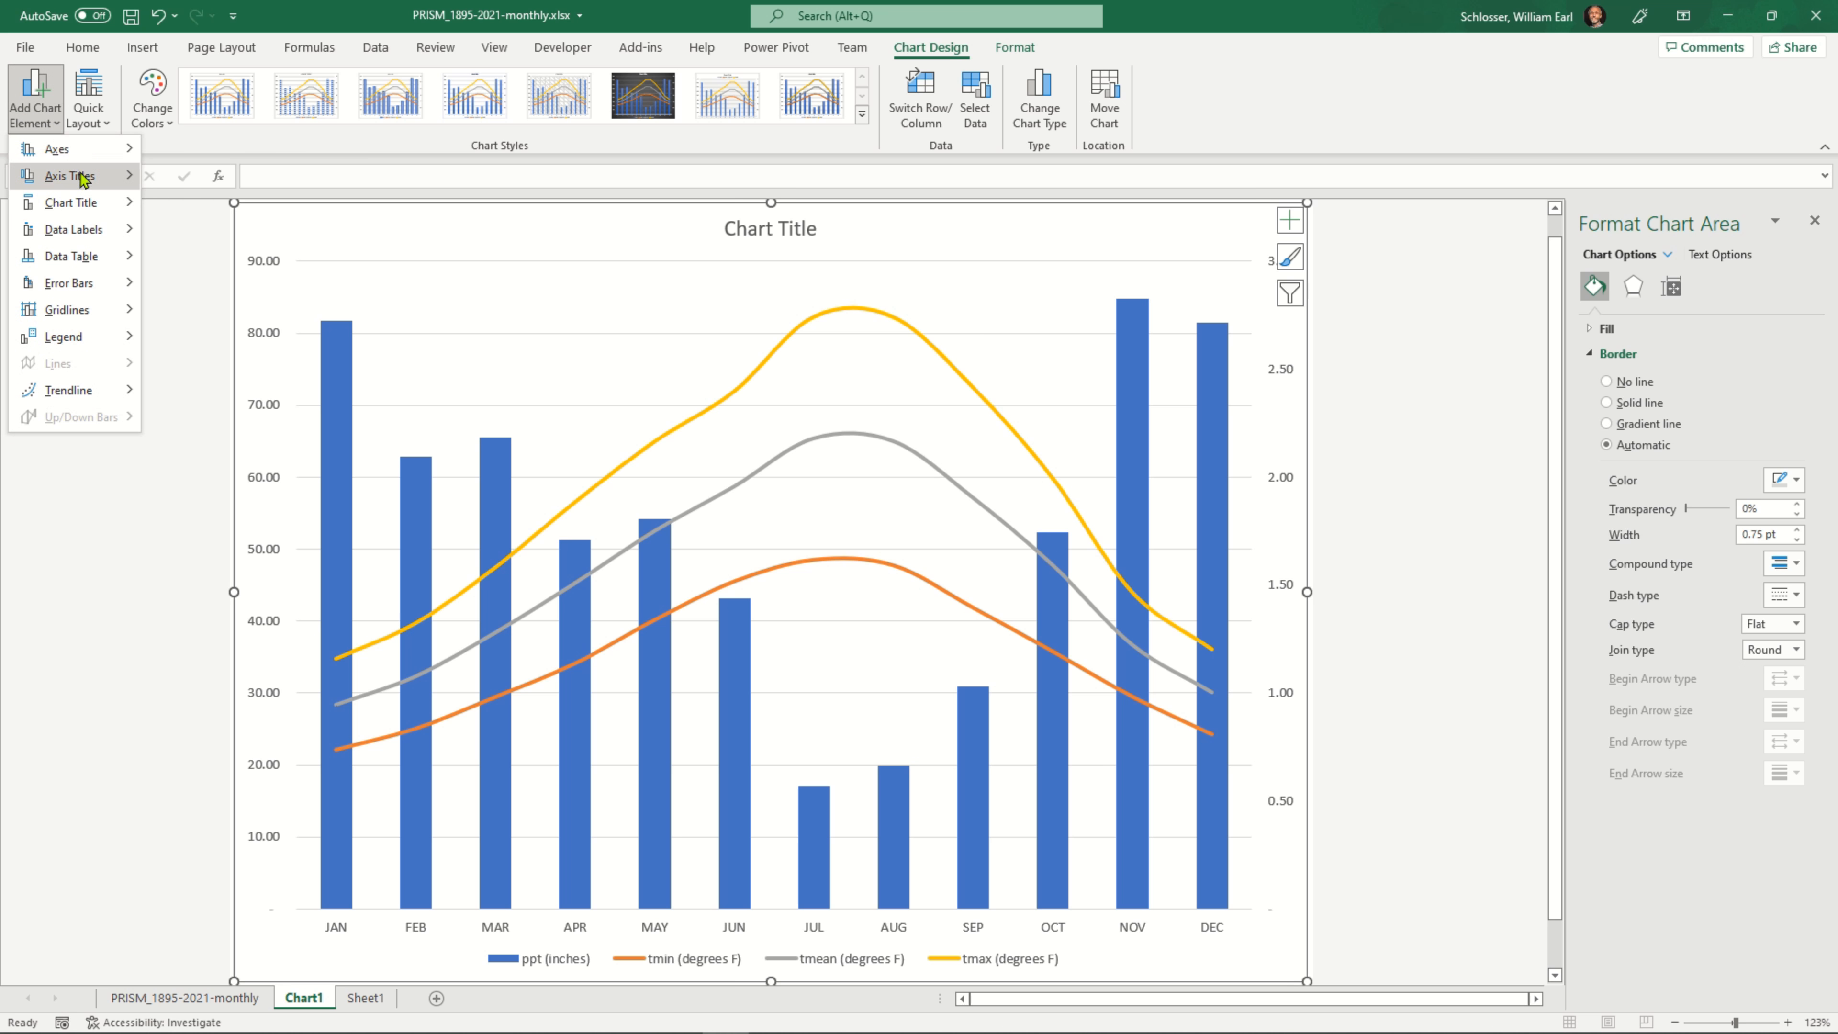
mouse_move(85, 181)
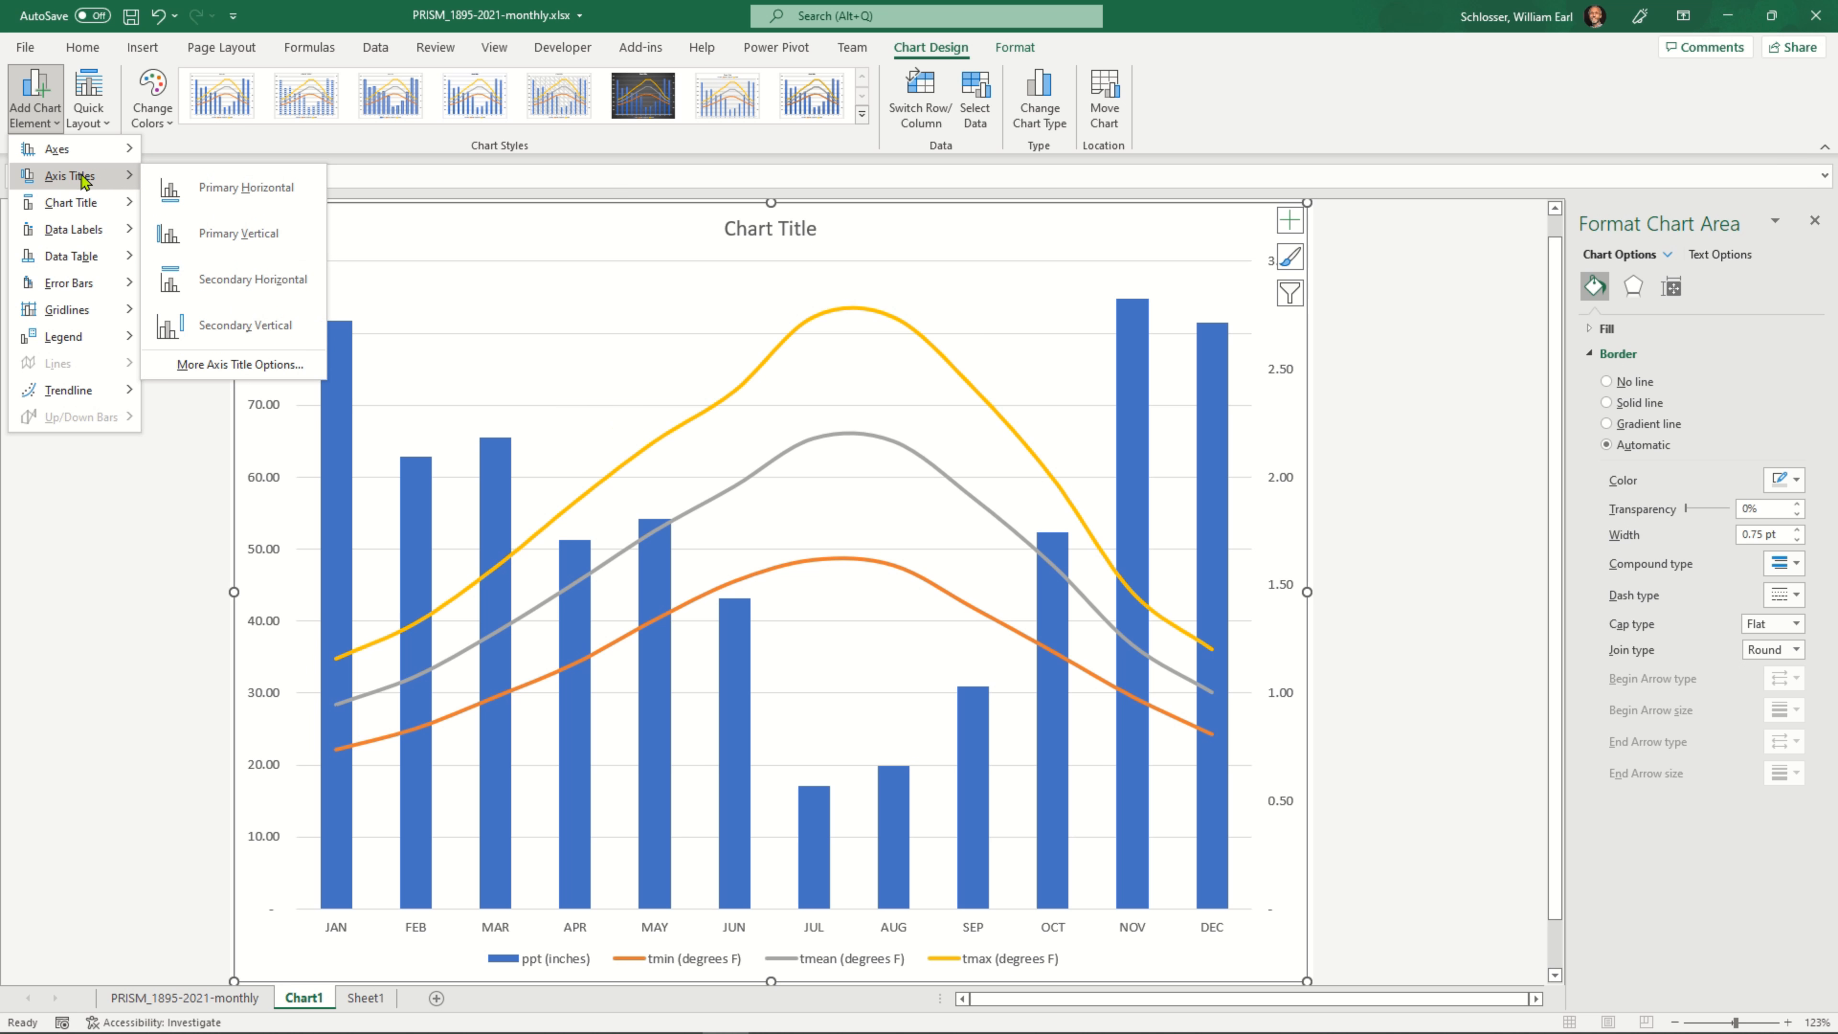
left_click(297, 366)
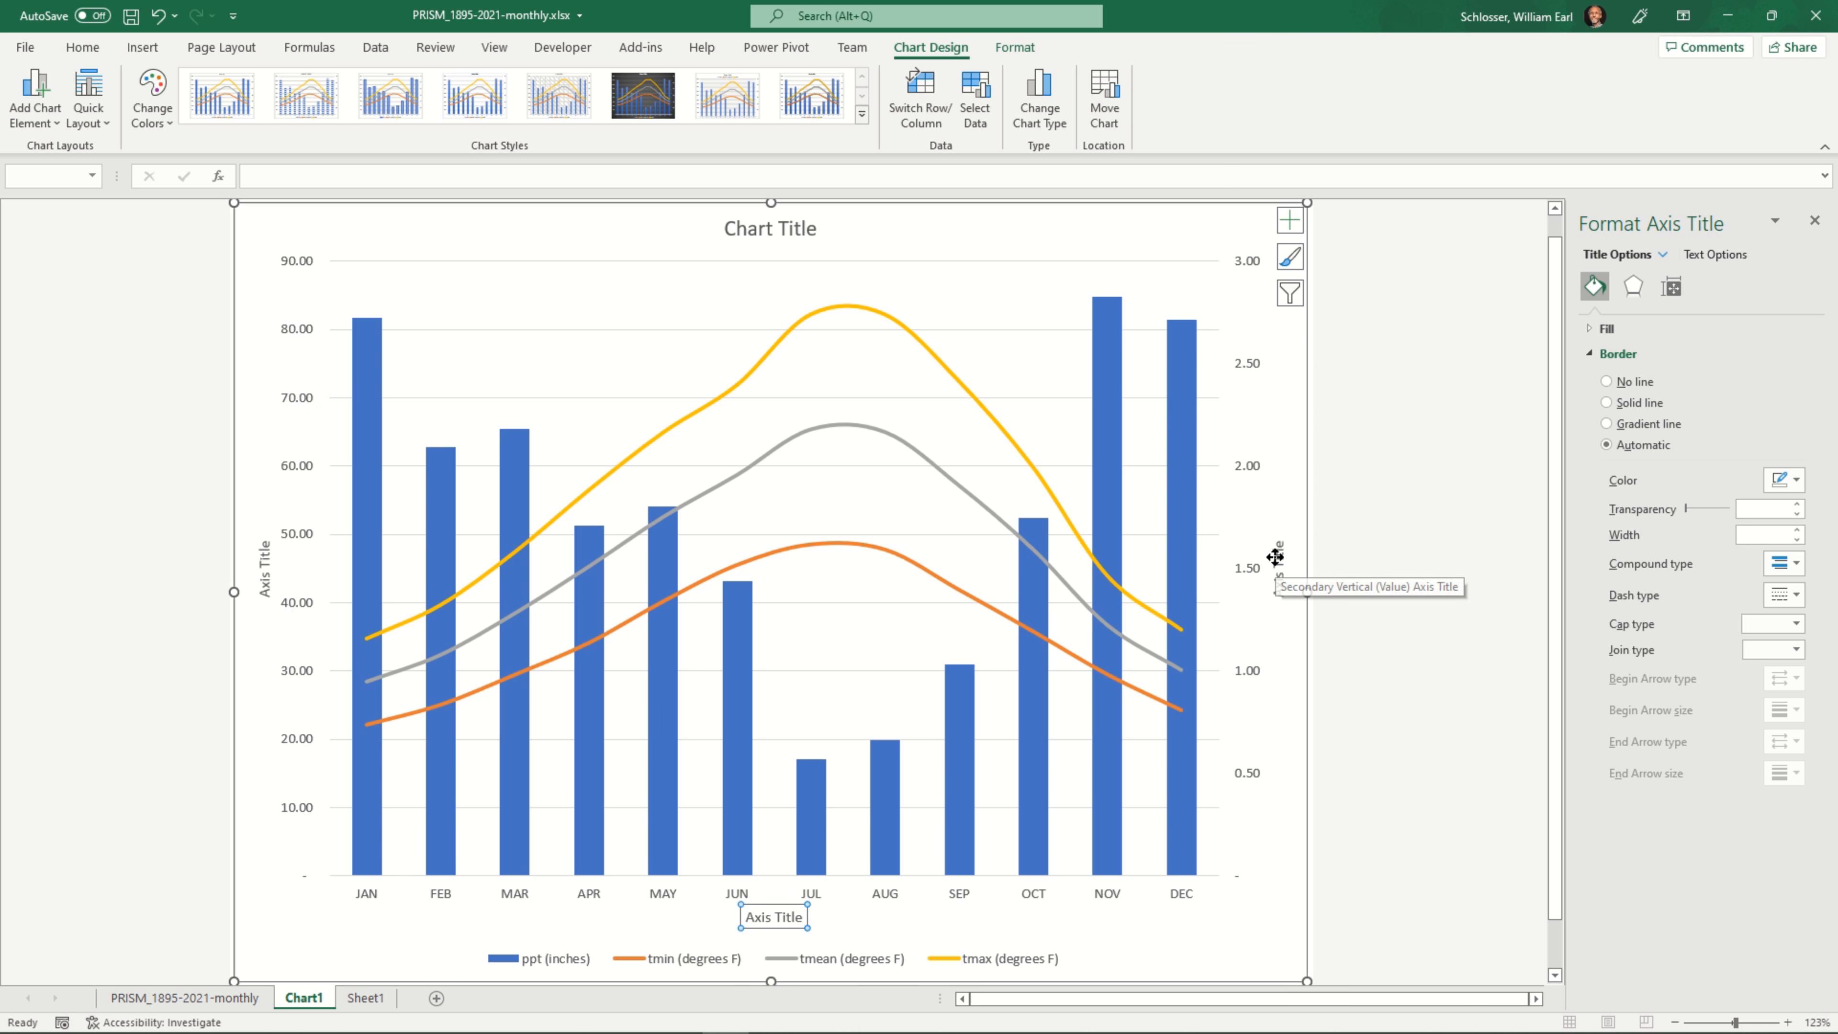
Set the secondary vertical axis title to "Precipitation (in)"
left_click(1281, 570)
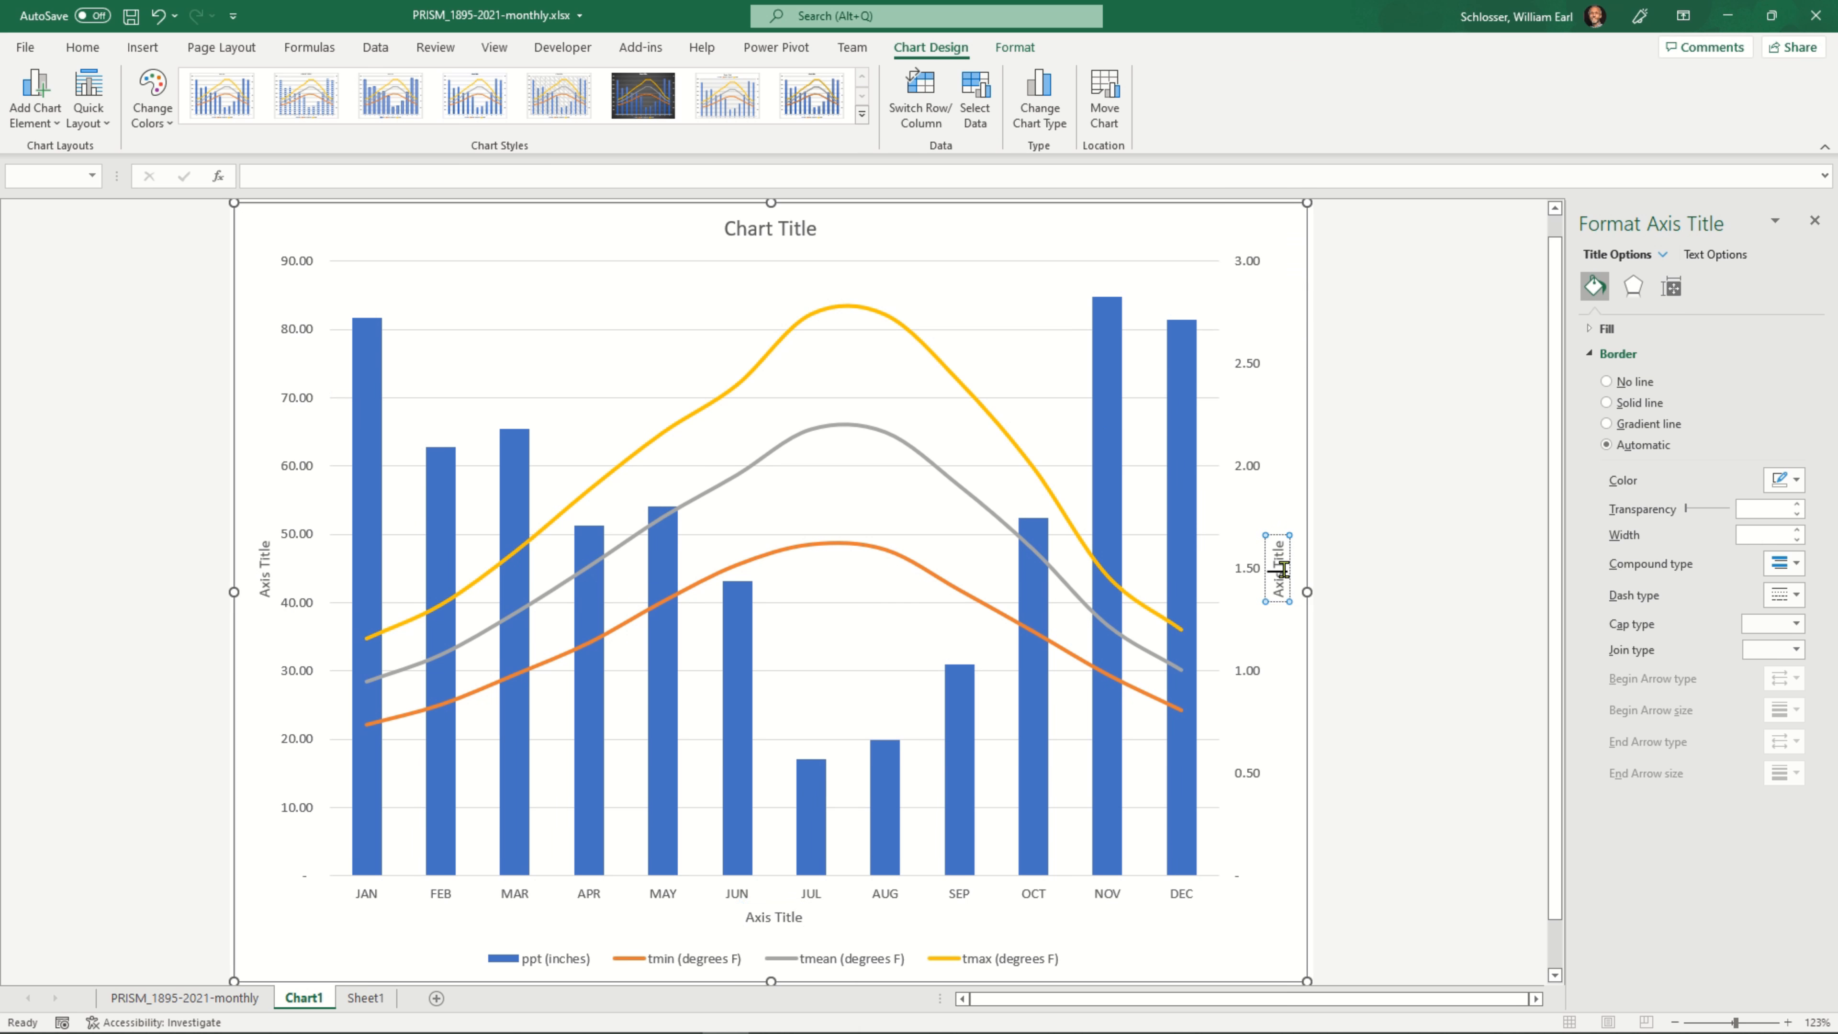
double_click(1282, 572)
triple_click(1284, 572)
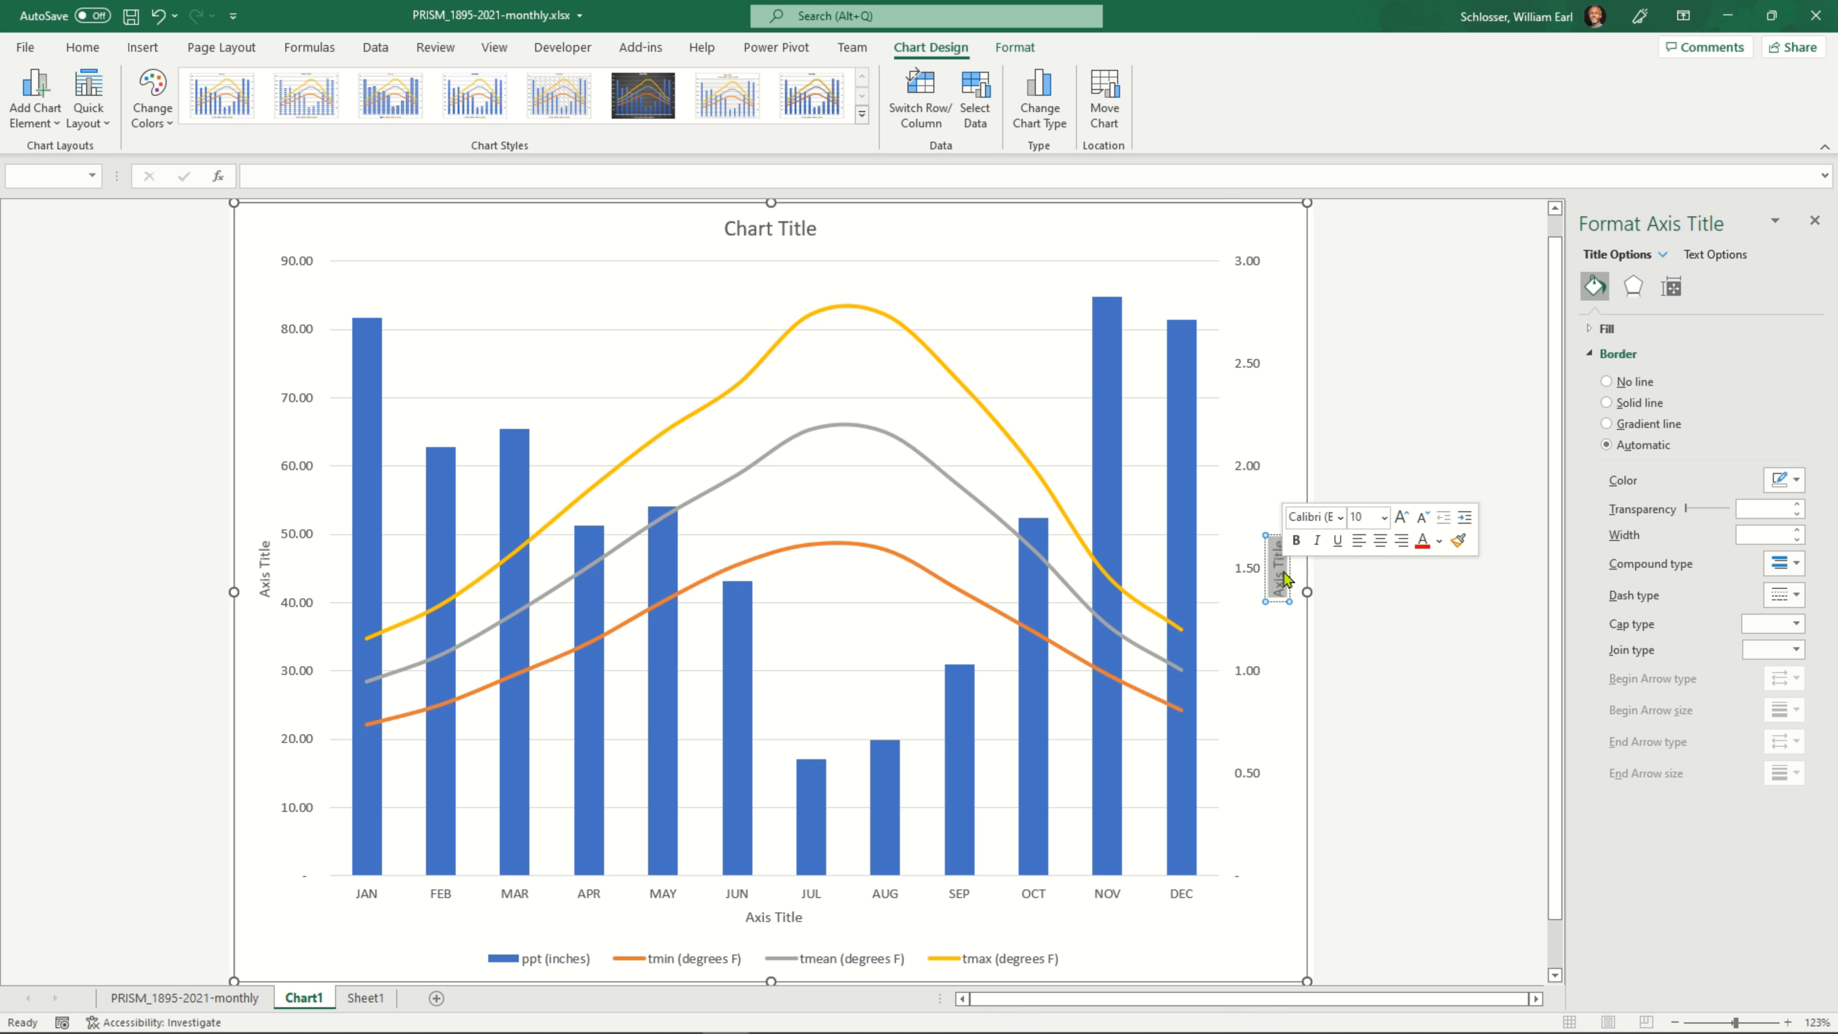
type("Precip")
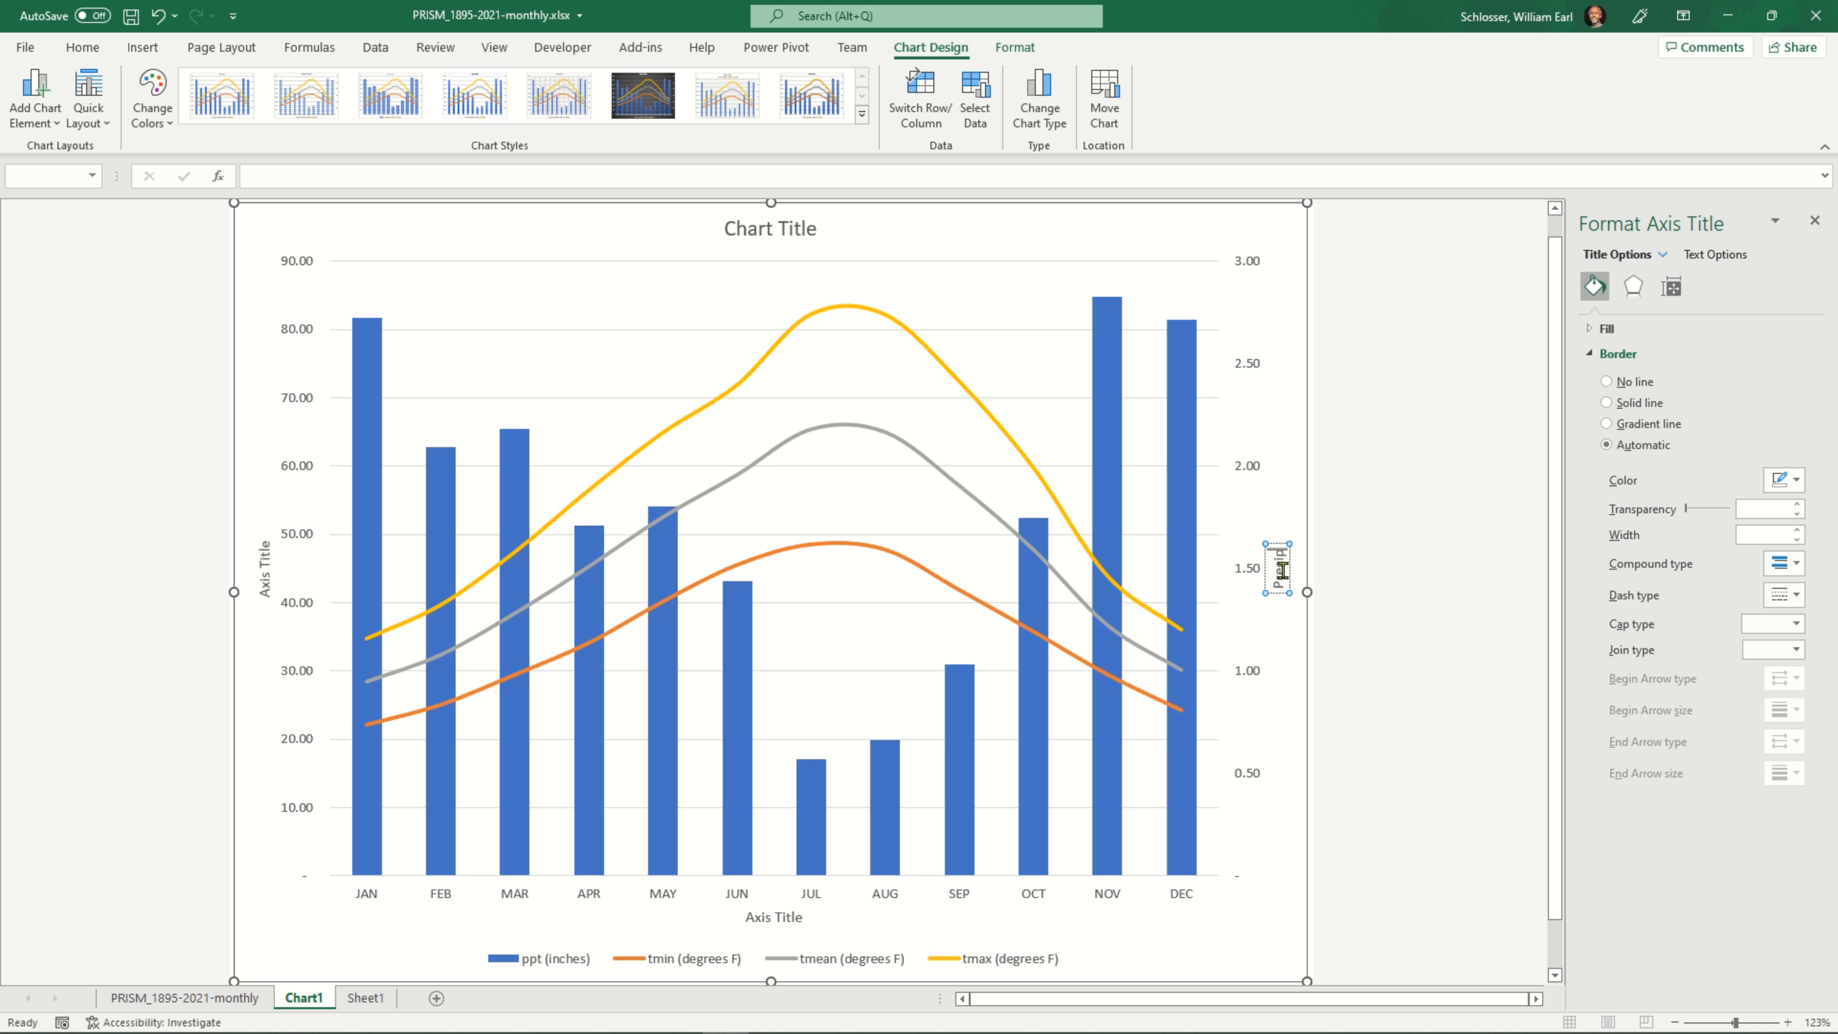
type("itatoin (in)")
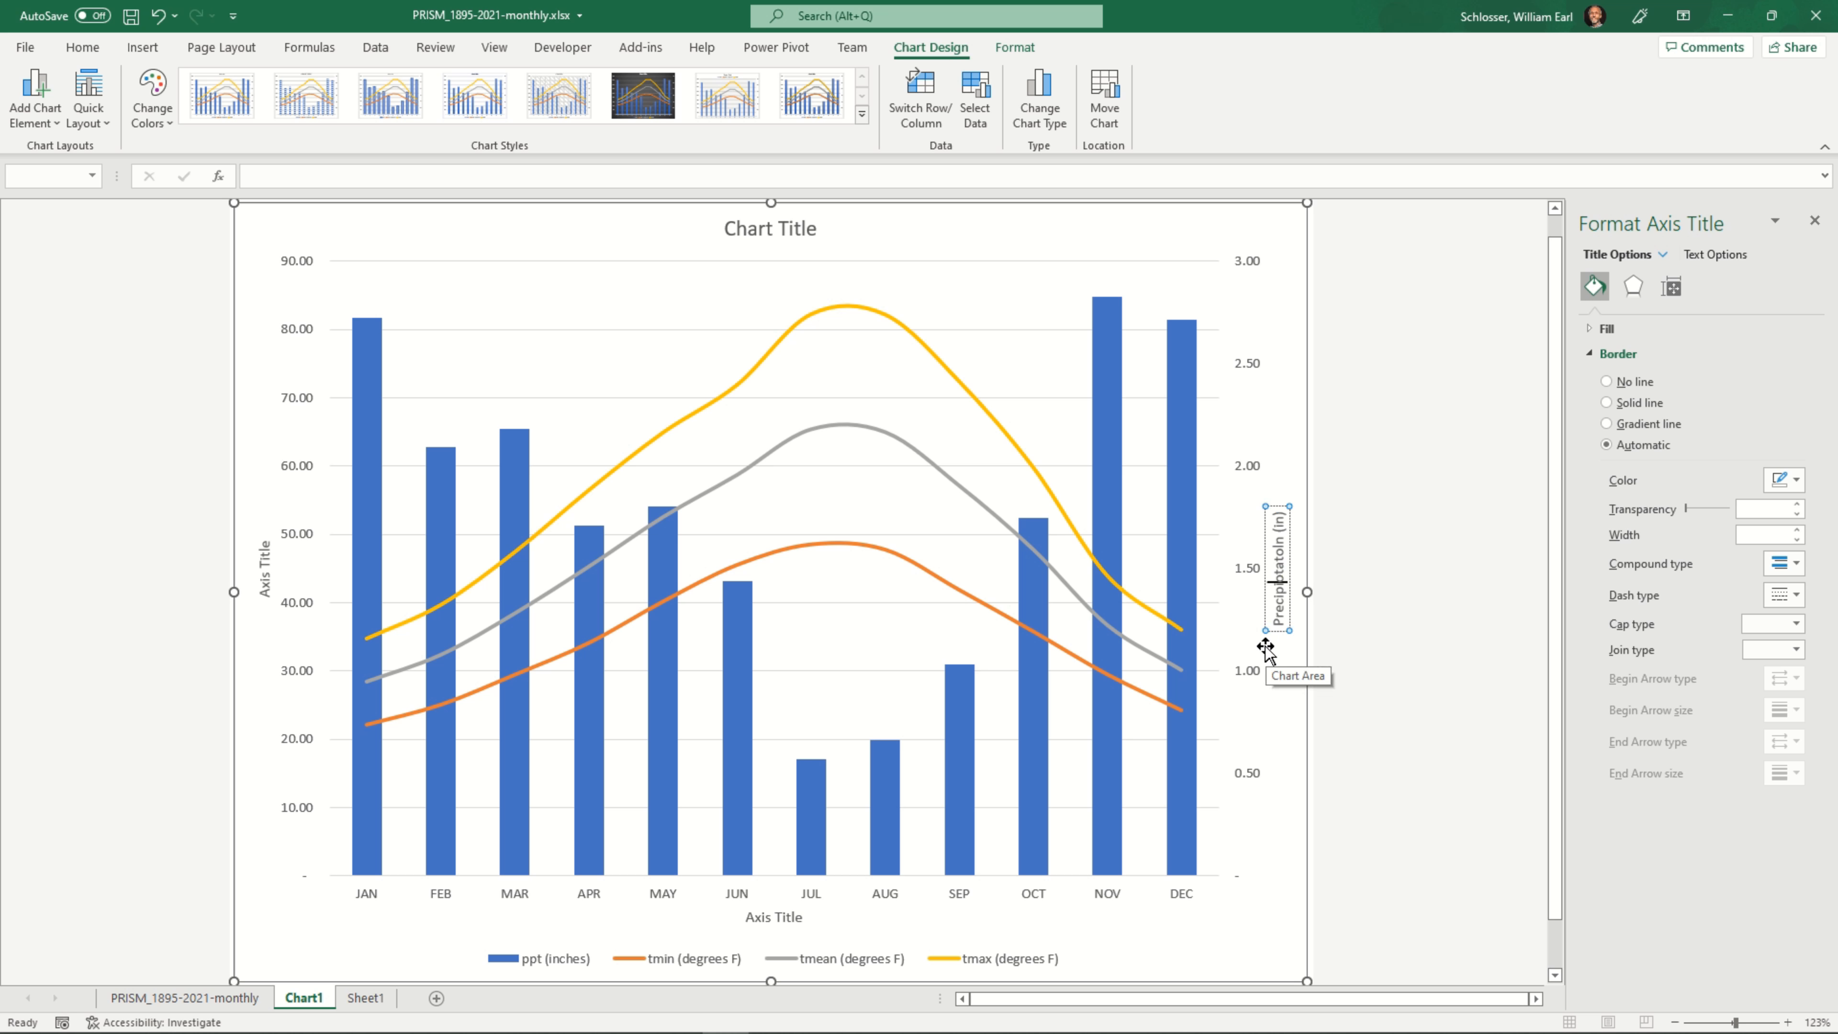
key("BackSpace")
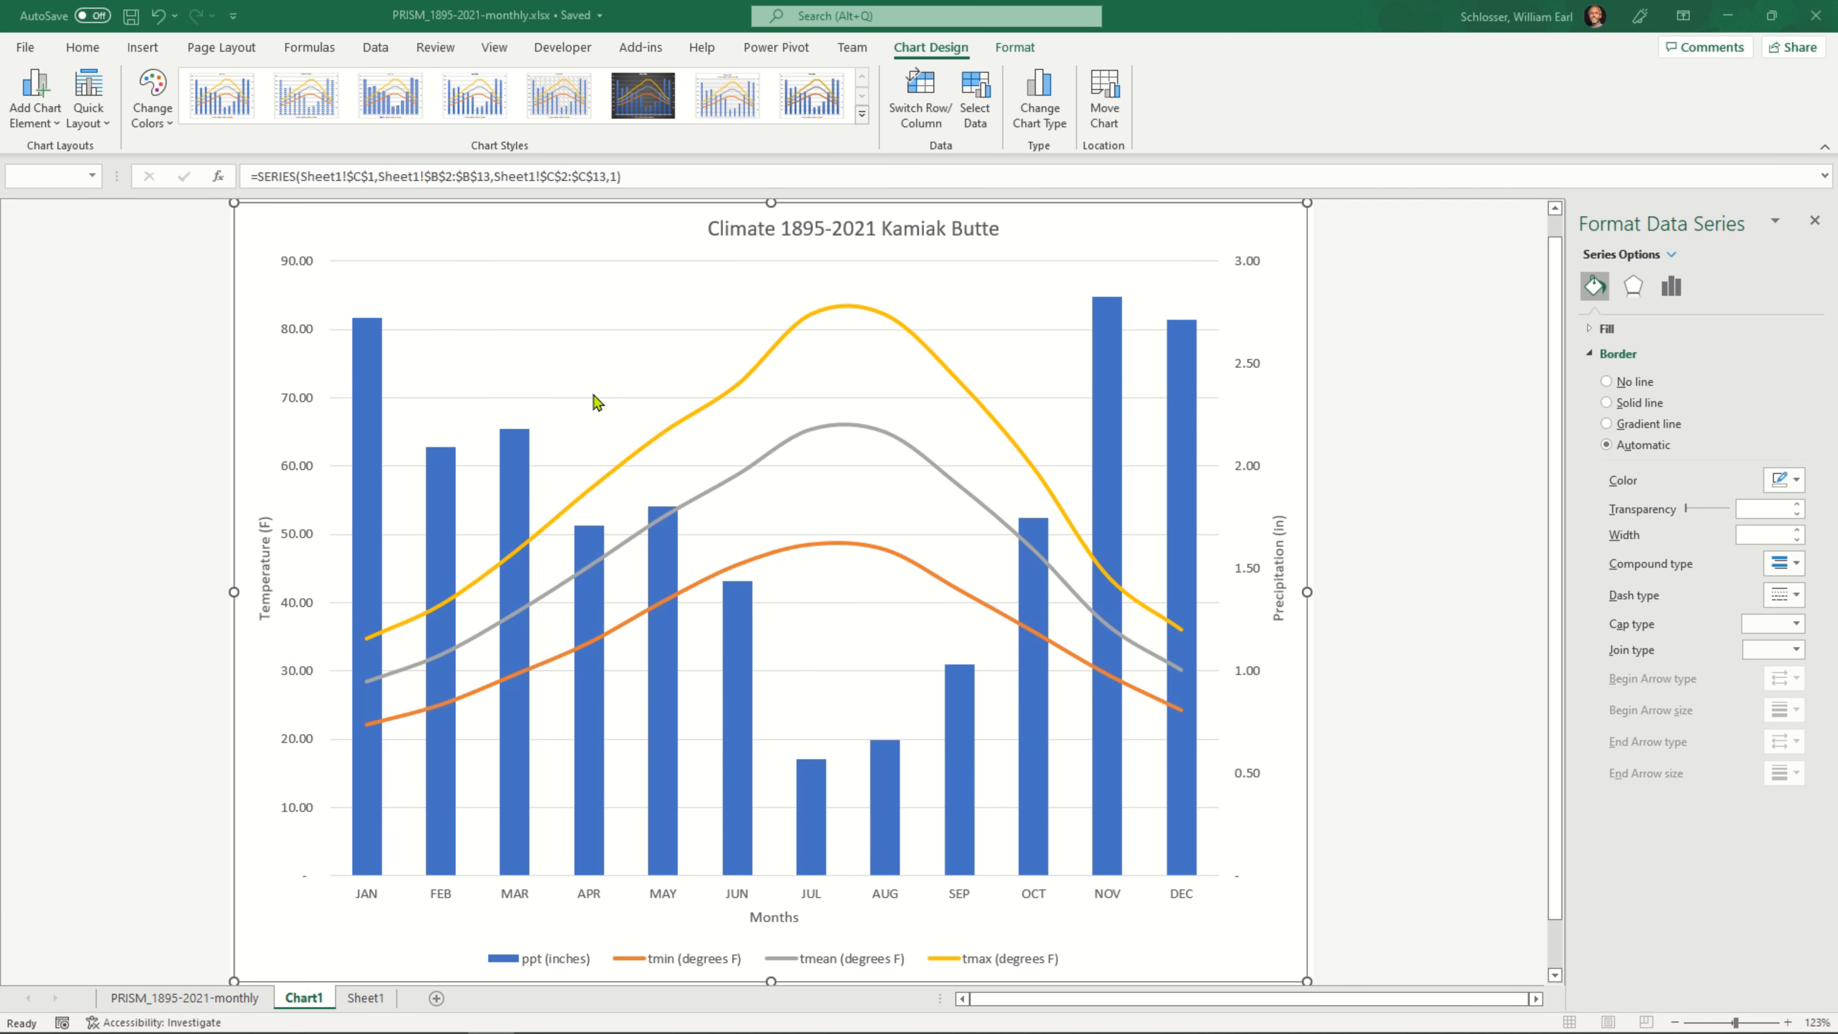
Save the workbook with the climate chart
left_click(741, 254)
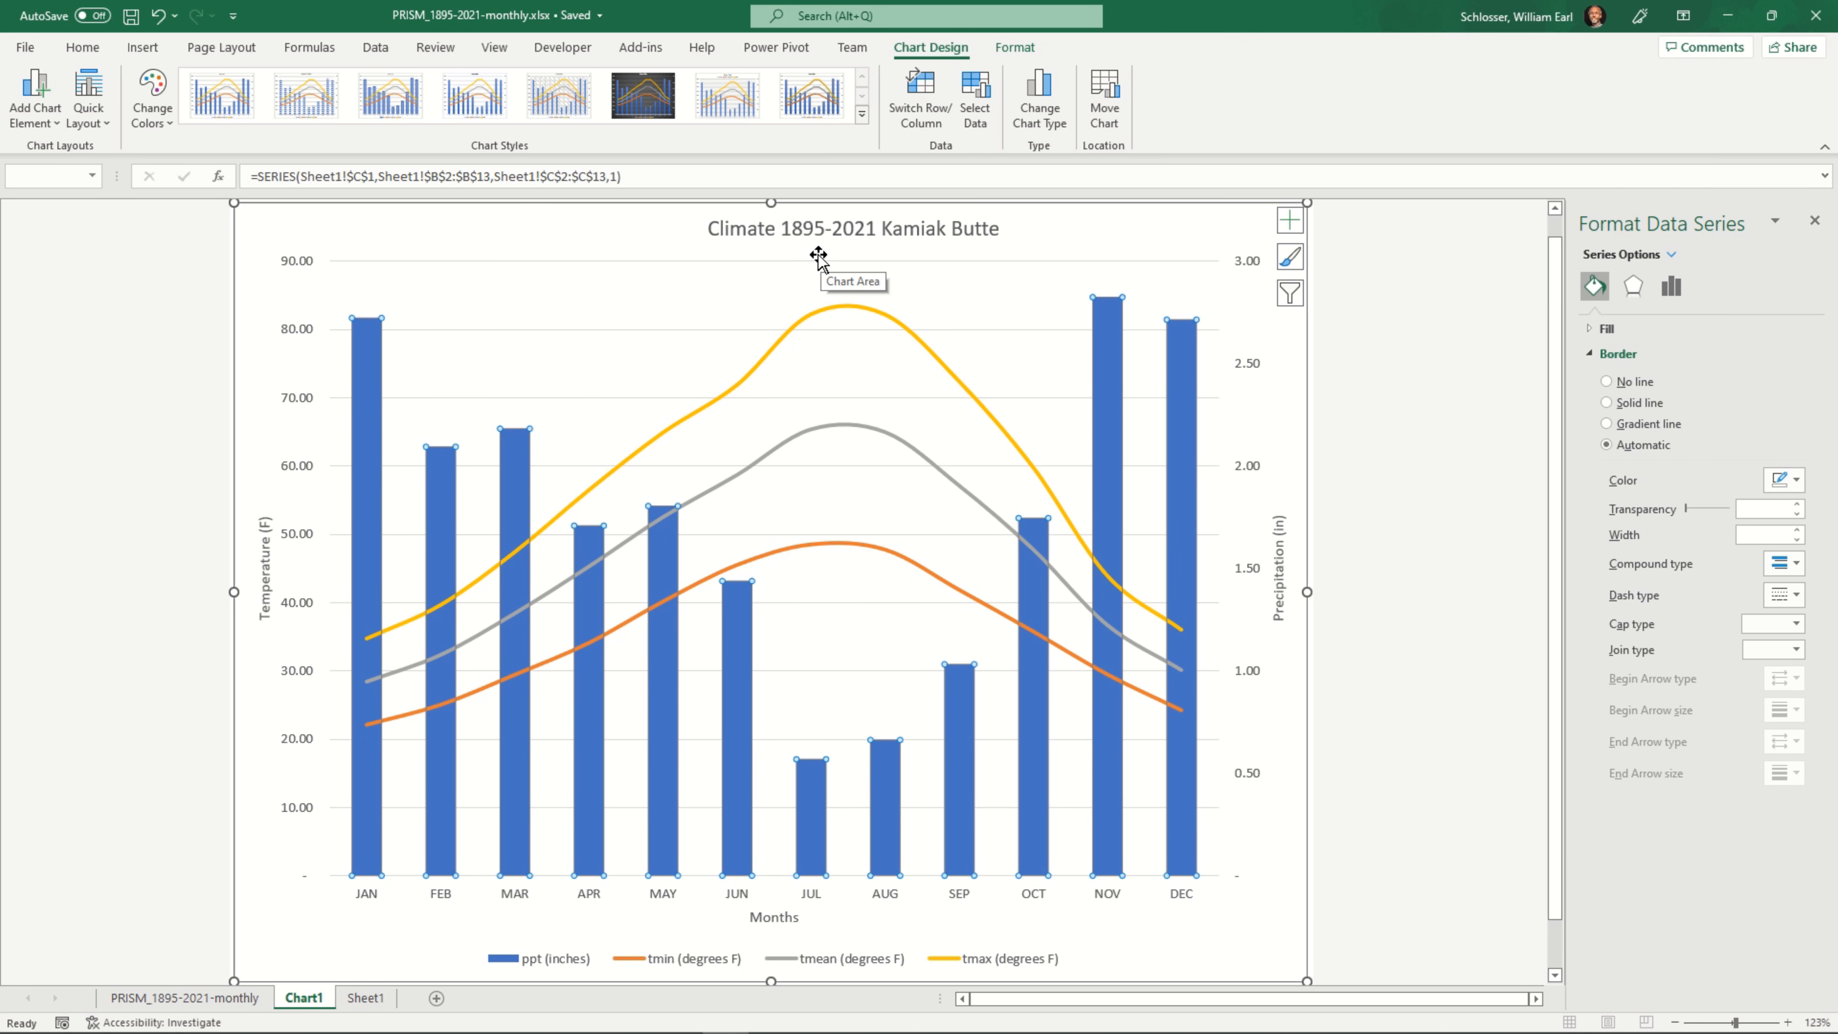
left_click(130, 16)
left_click(1181, 417)
left_click(966, 276)
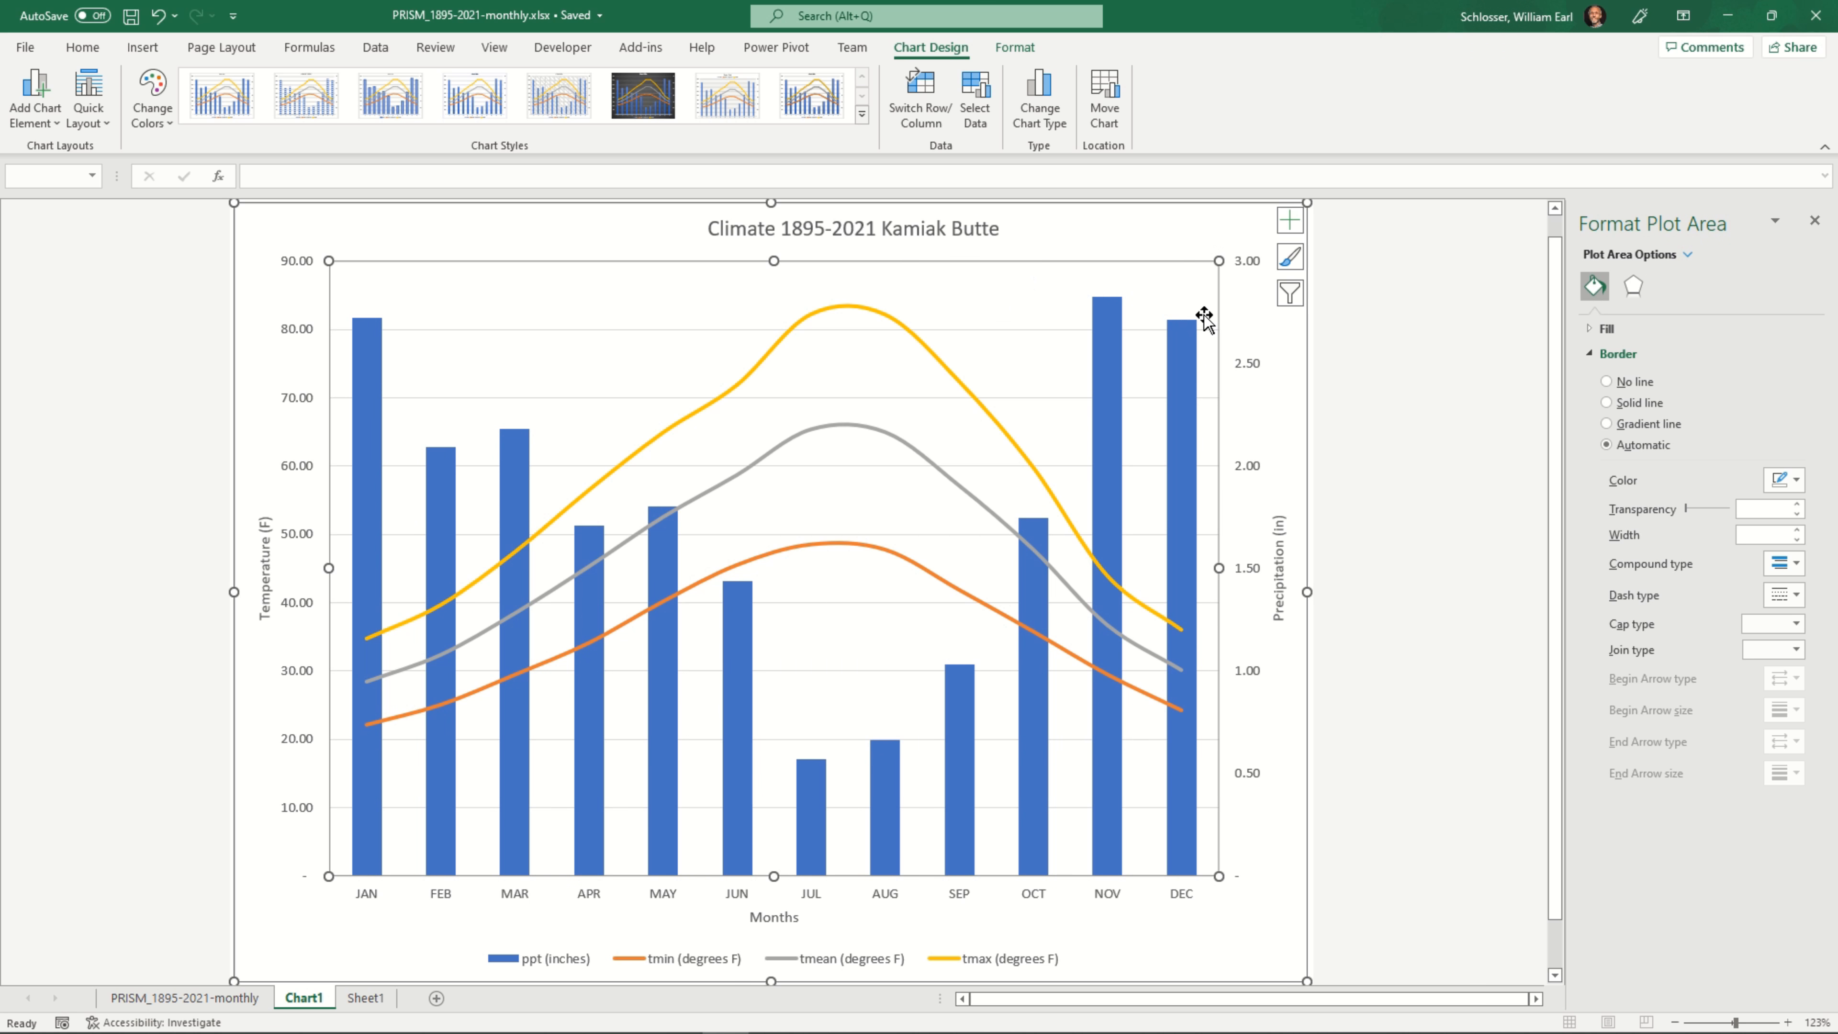
Set the gap width of the ppt (inches) columns to 60% and save the workbook
left_click(1185, 333)
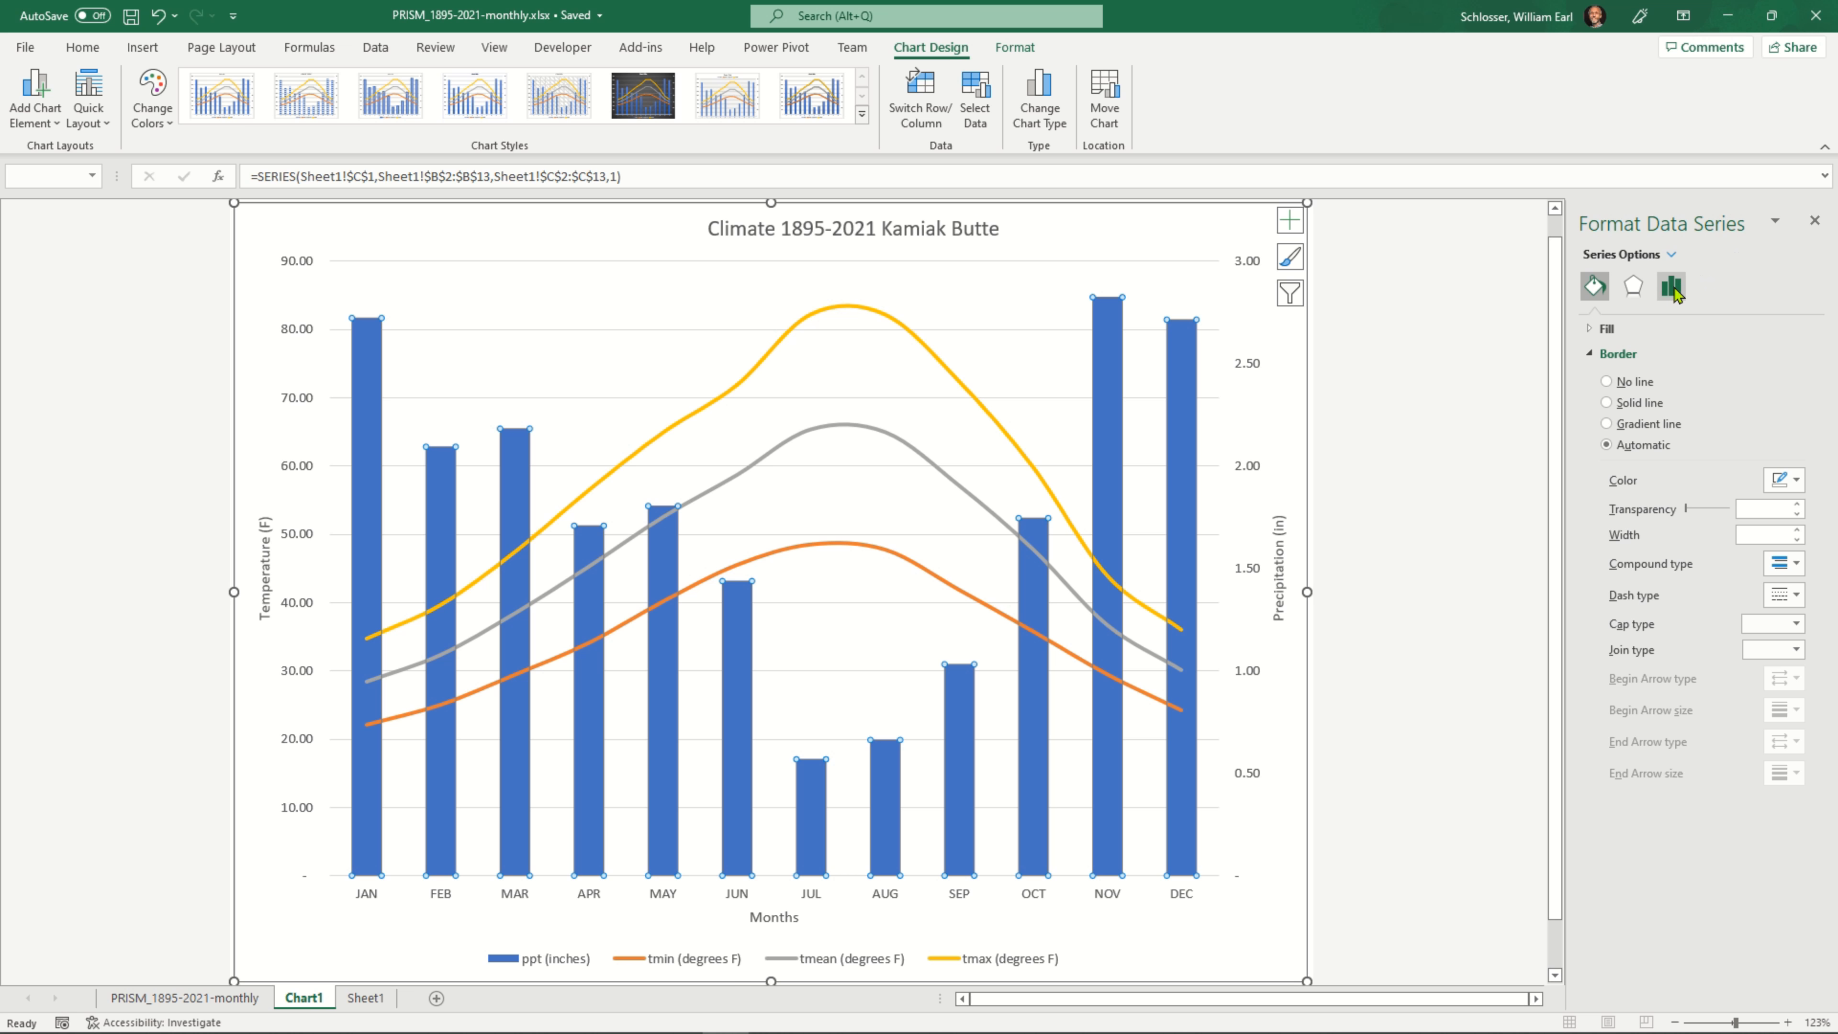
left_click(1672, 290)
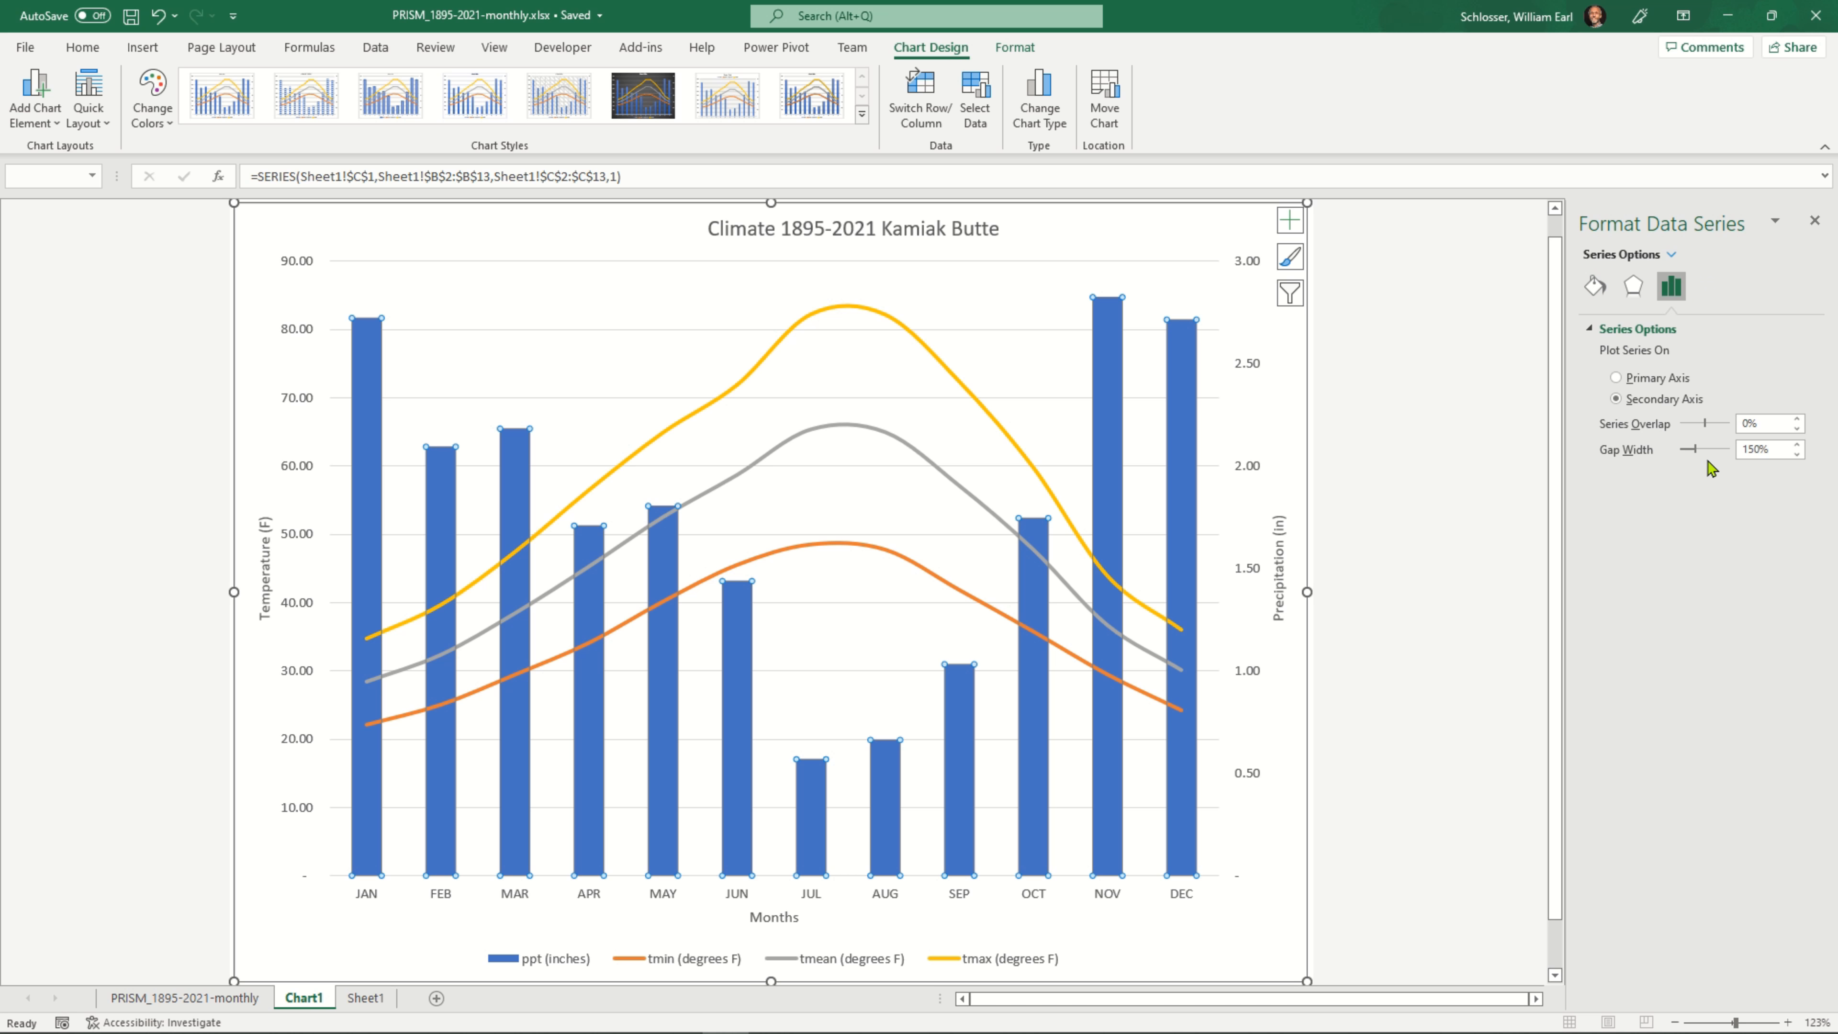
left_click(1797, 456)
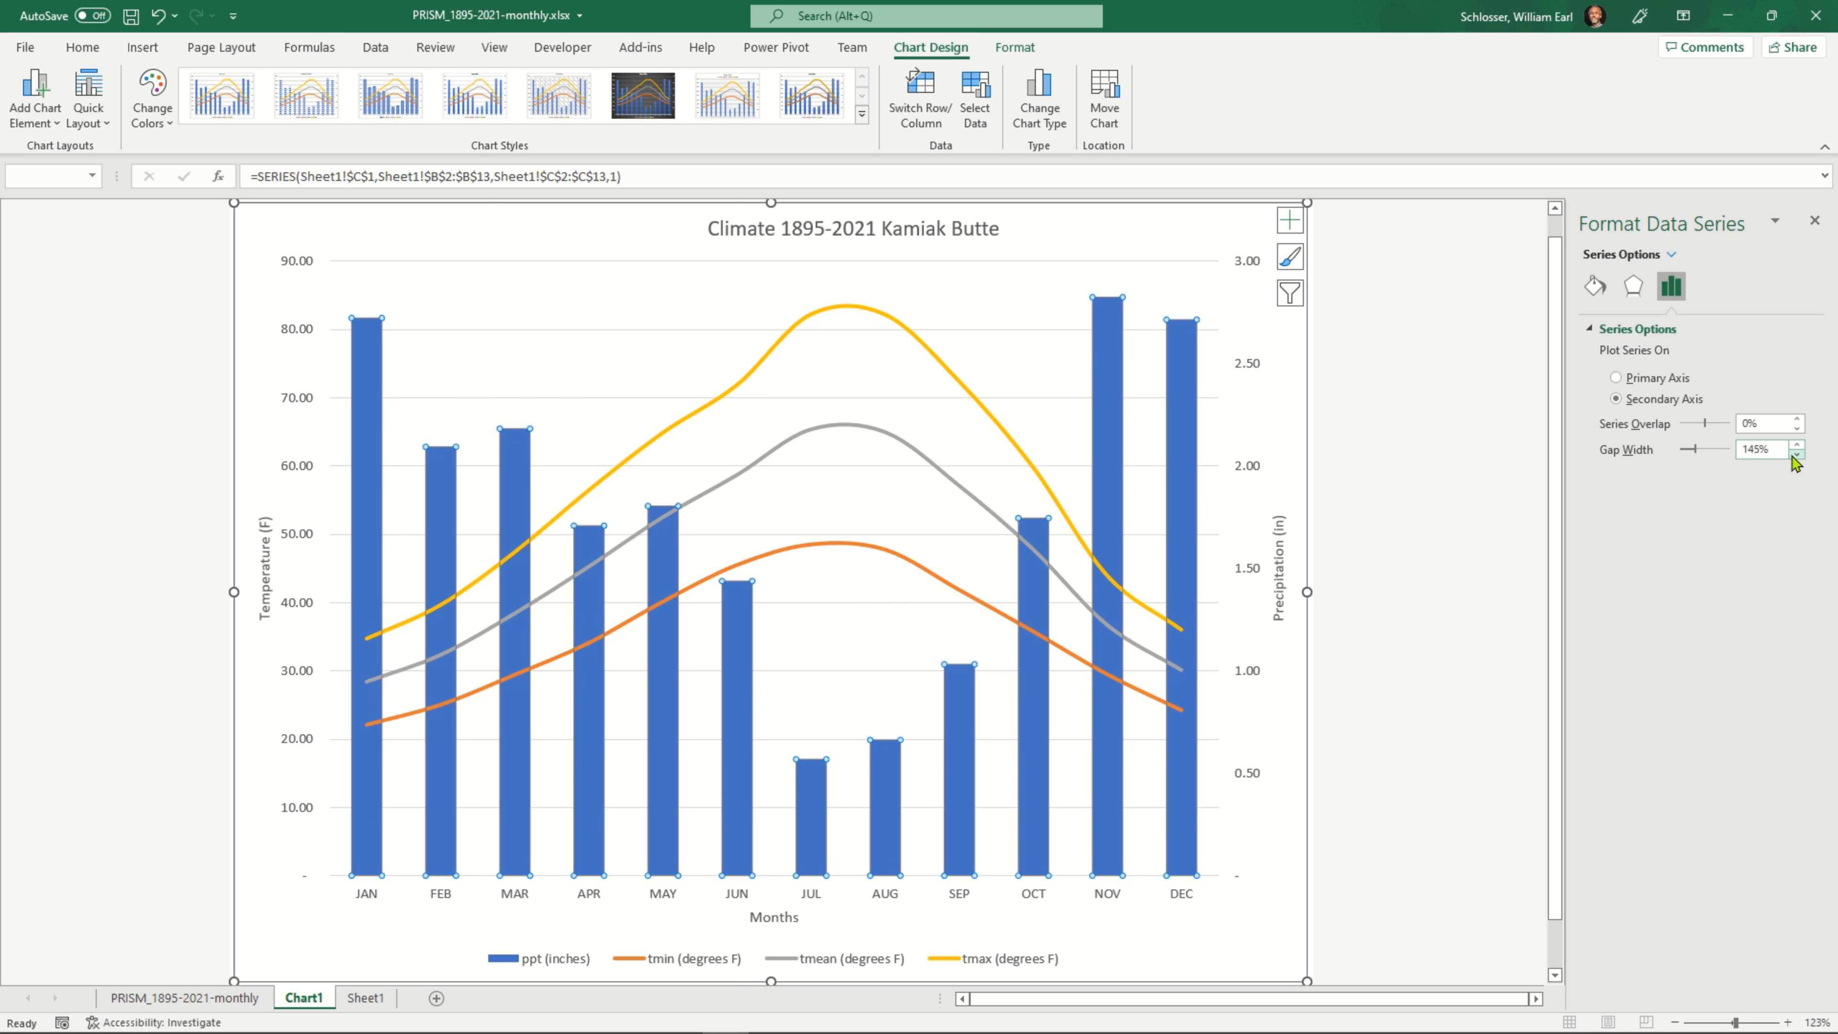
left_click_drag(1797, 454, 1798, 456)
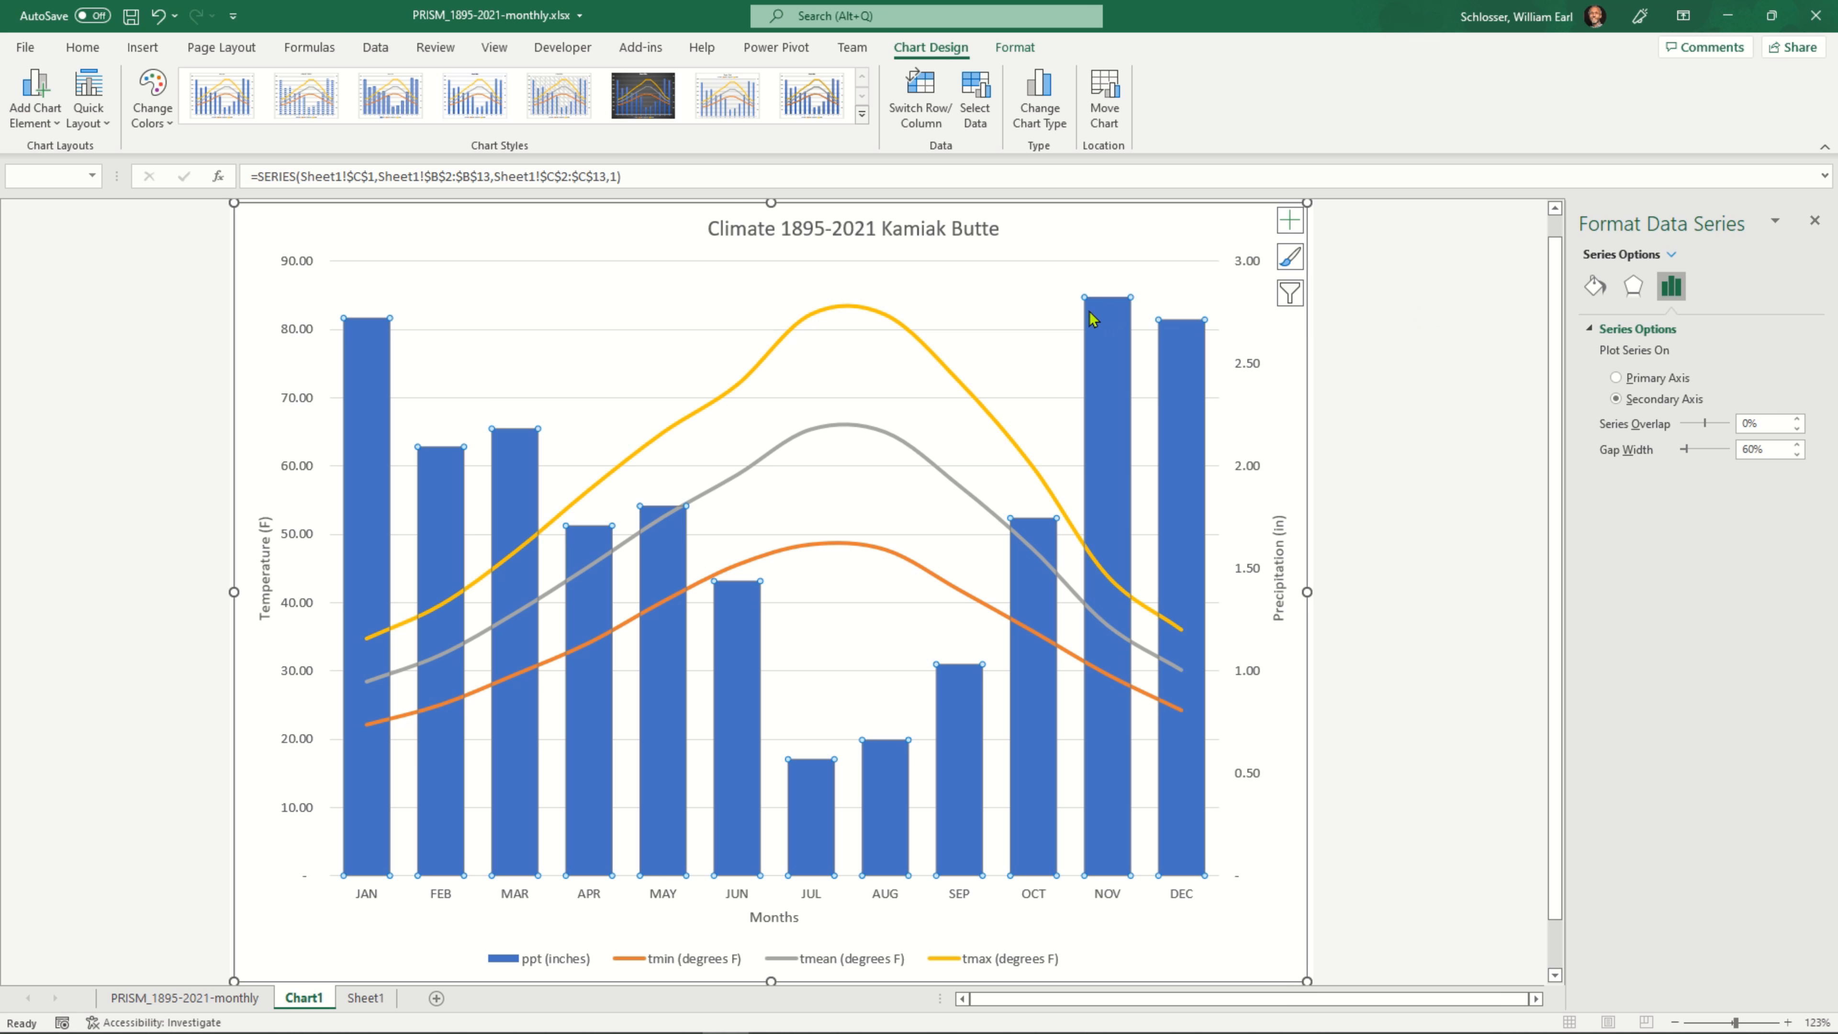
left_click(375, 239)
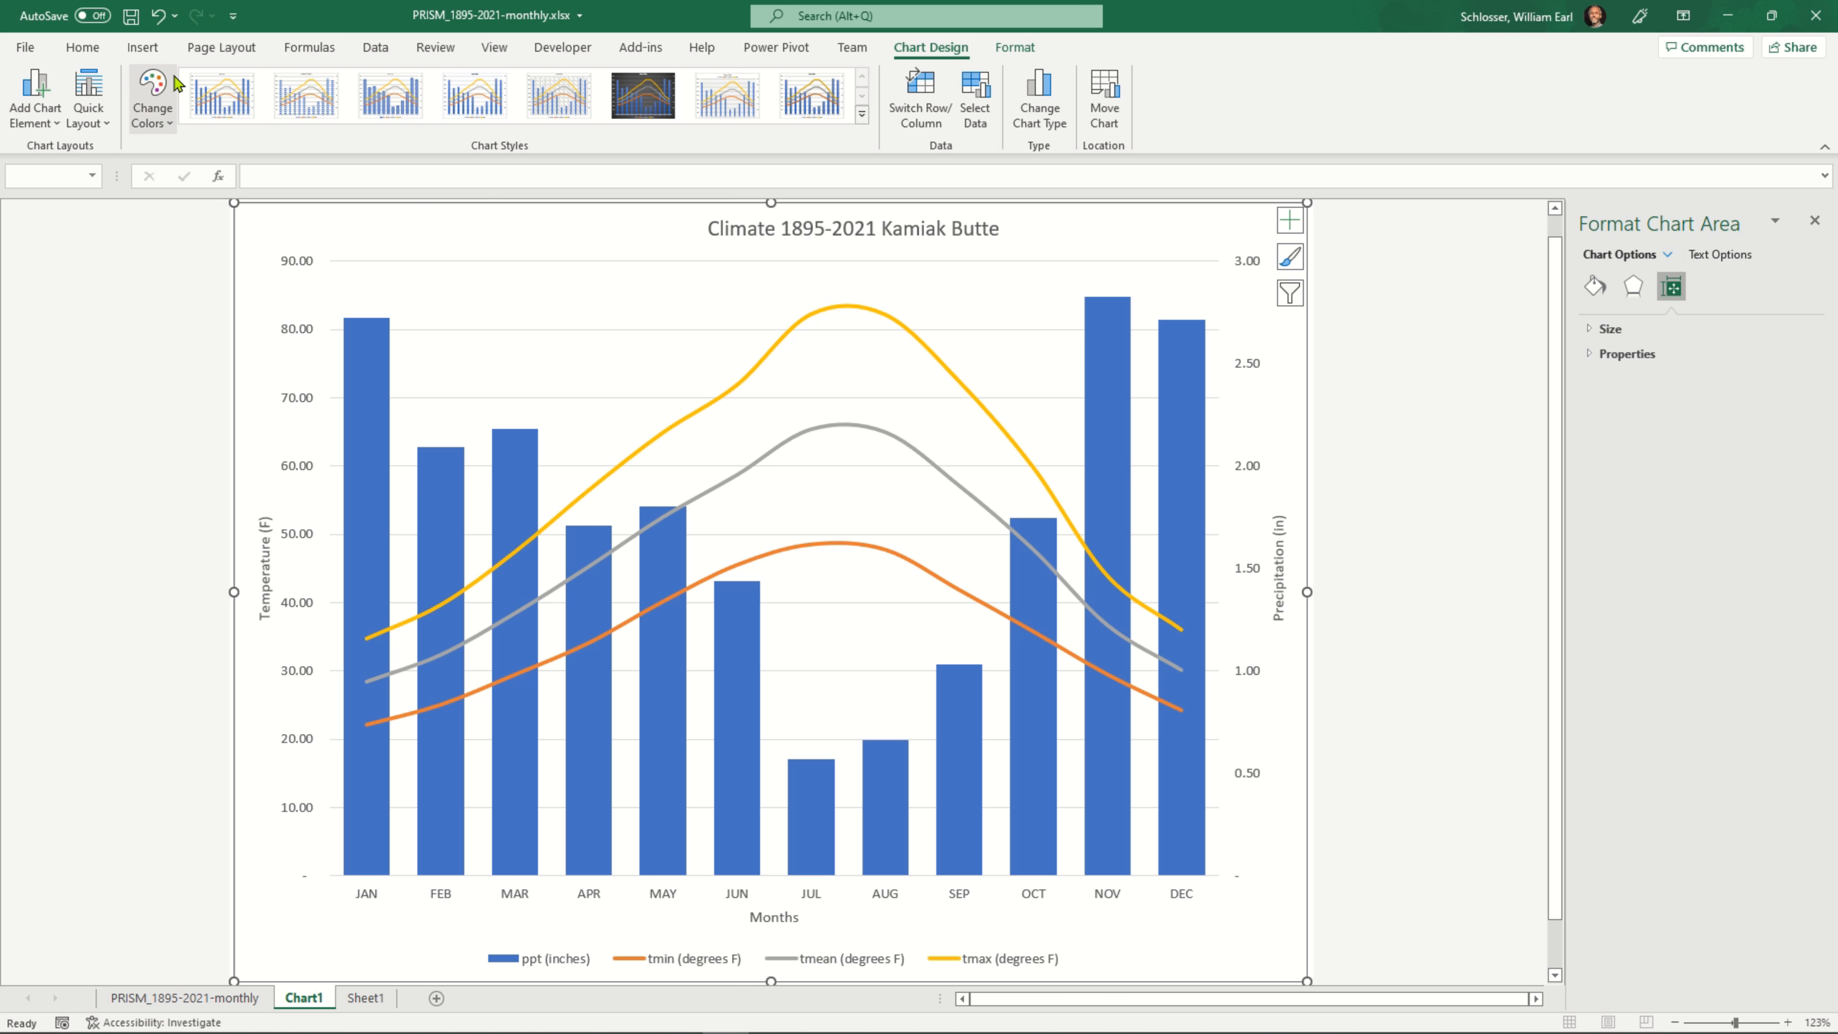
left_click(131, 17)
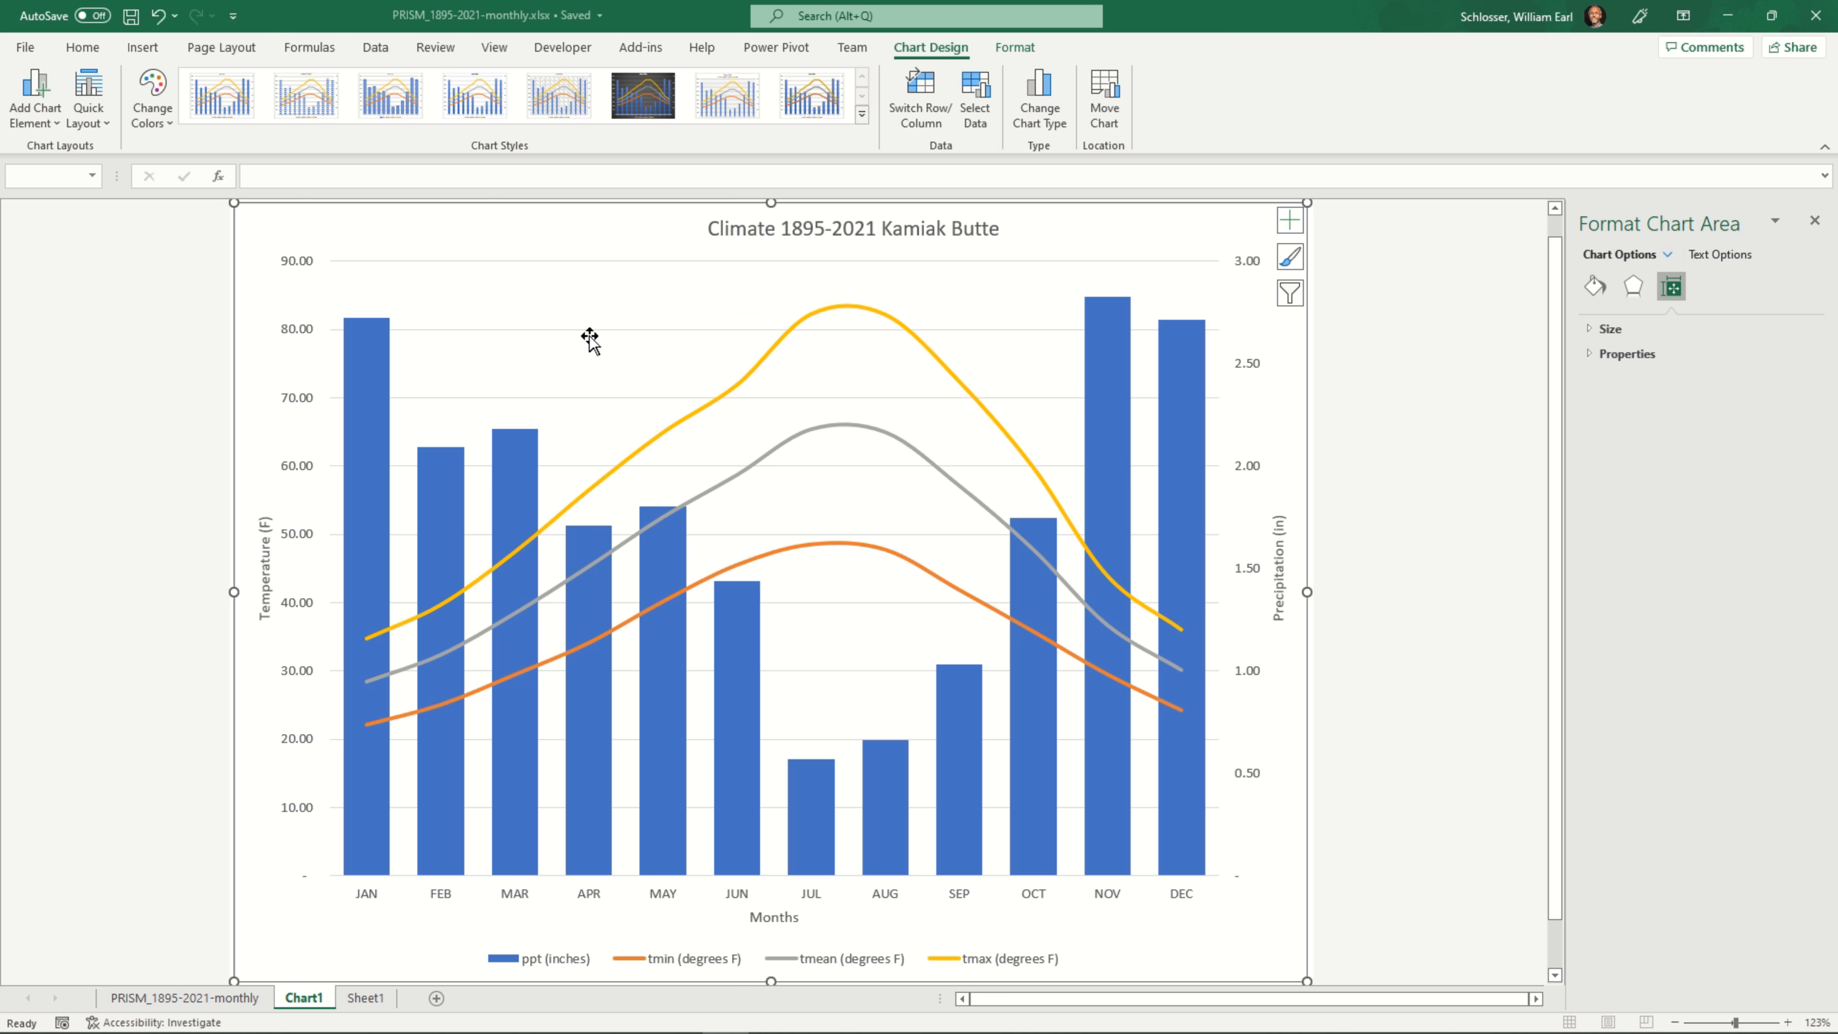
Select the whole climate chart by its chart area and copy it
right_click(603, 284)
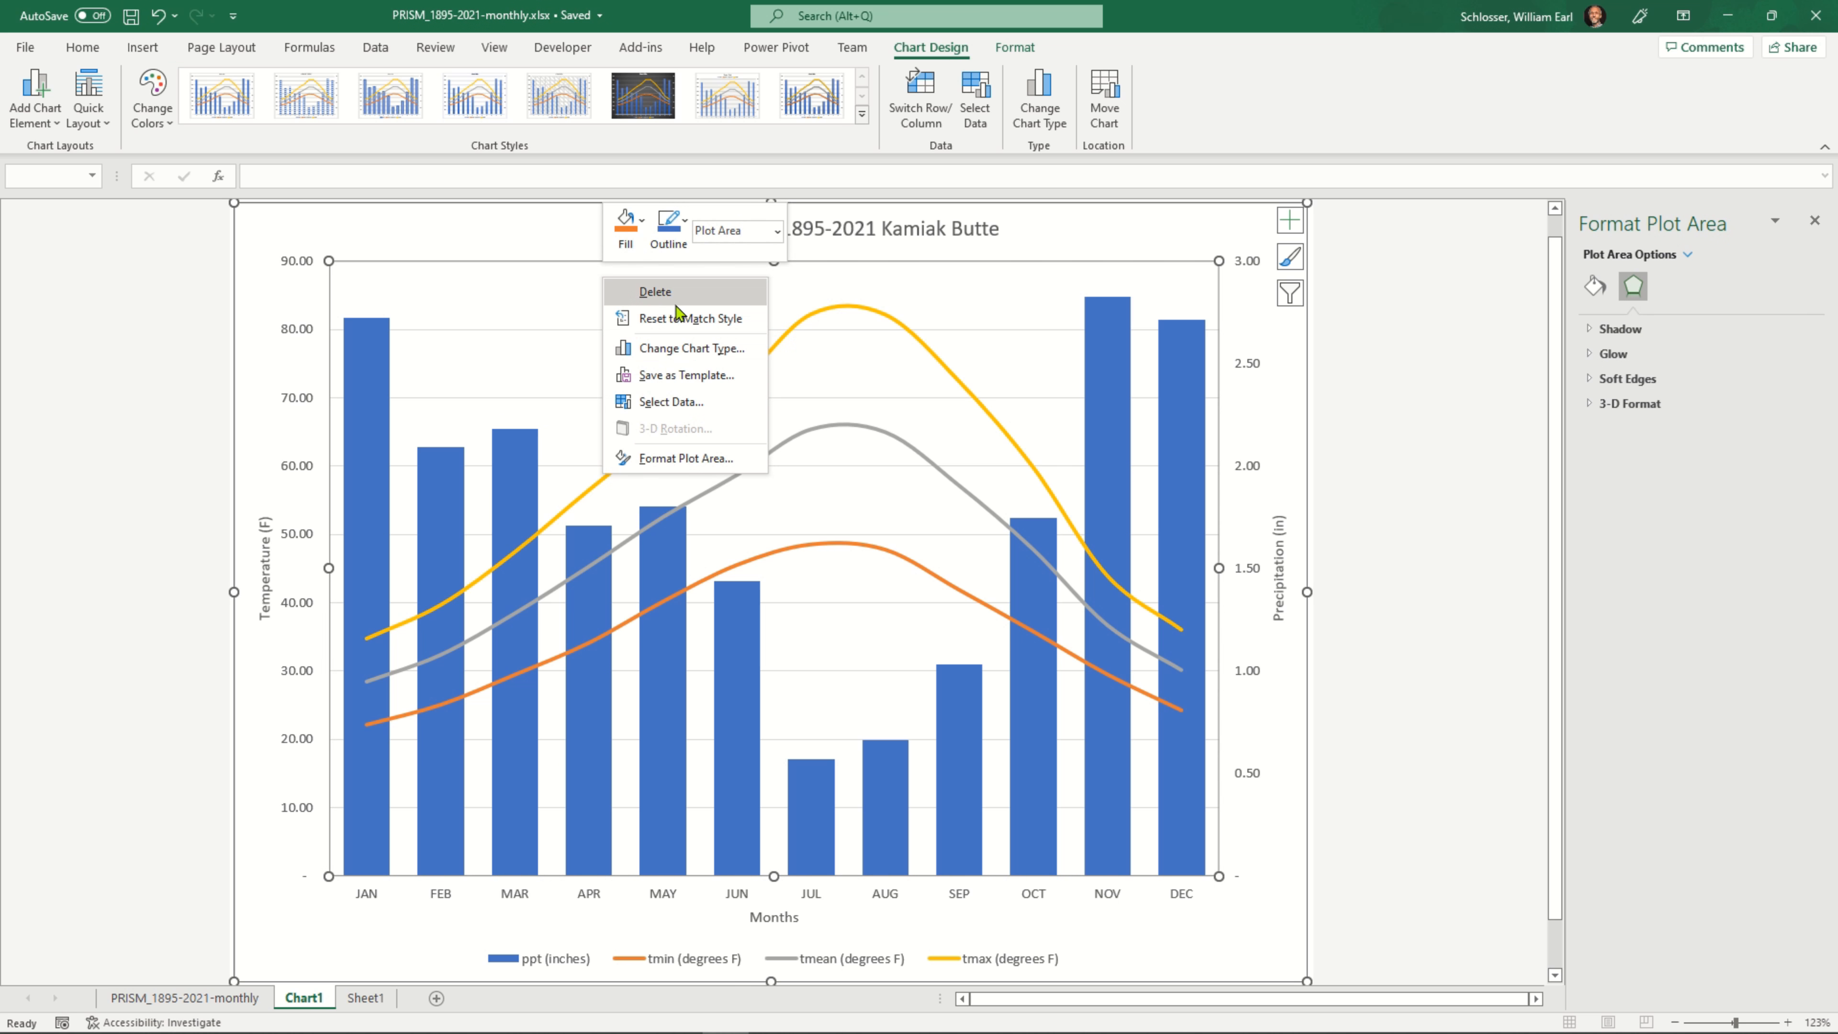
left_click(1432, 346)
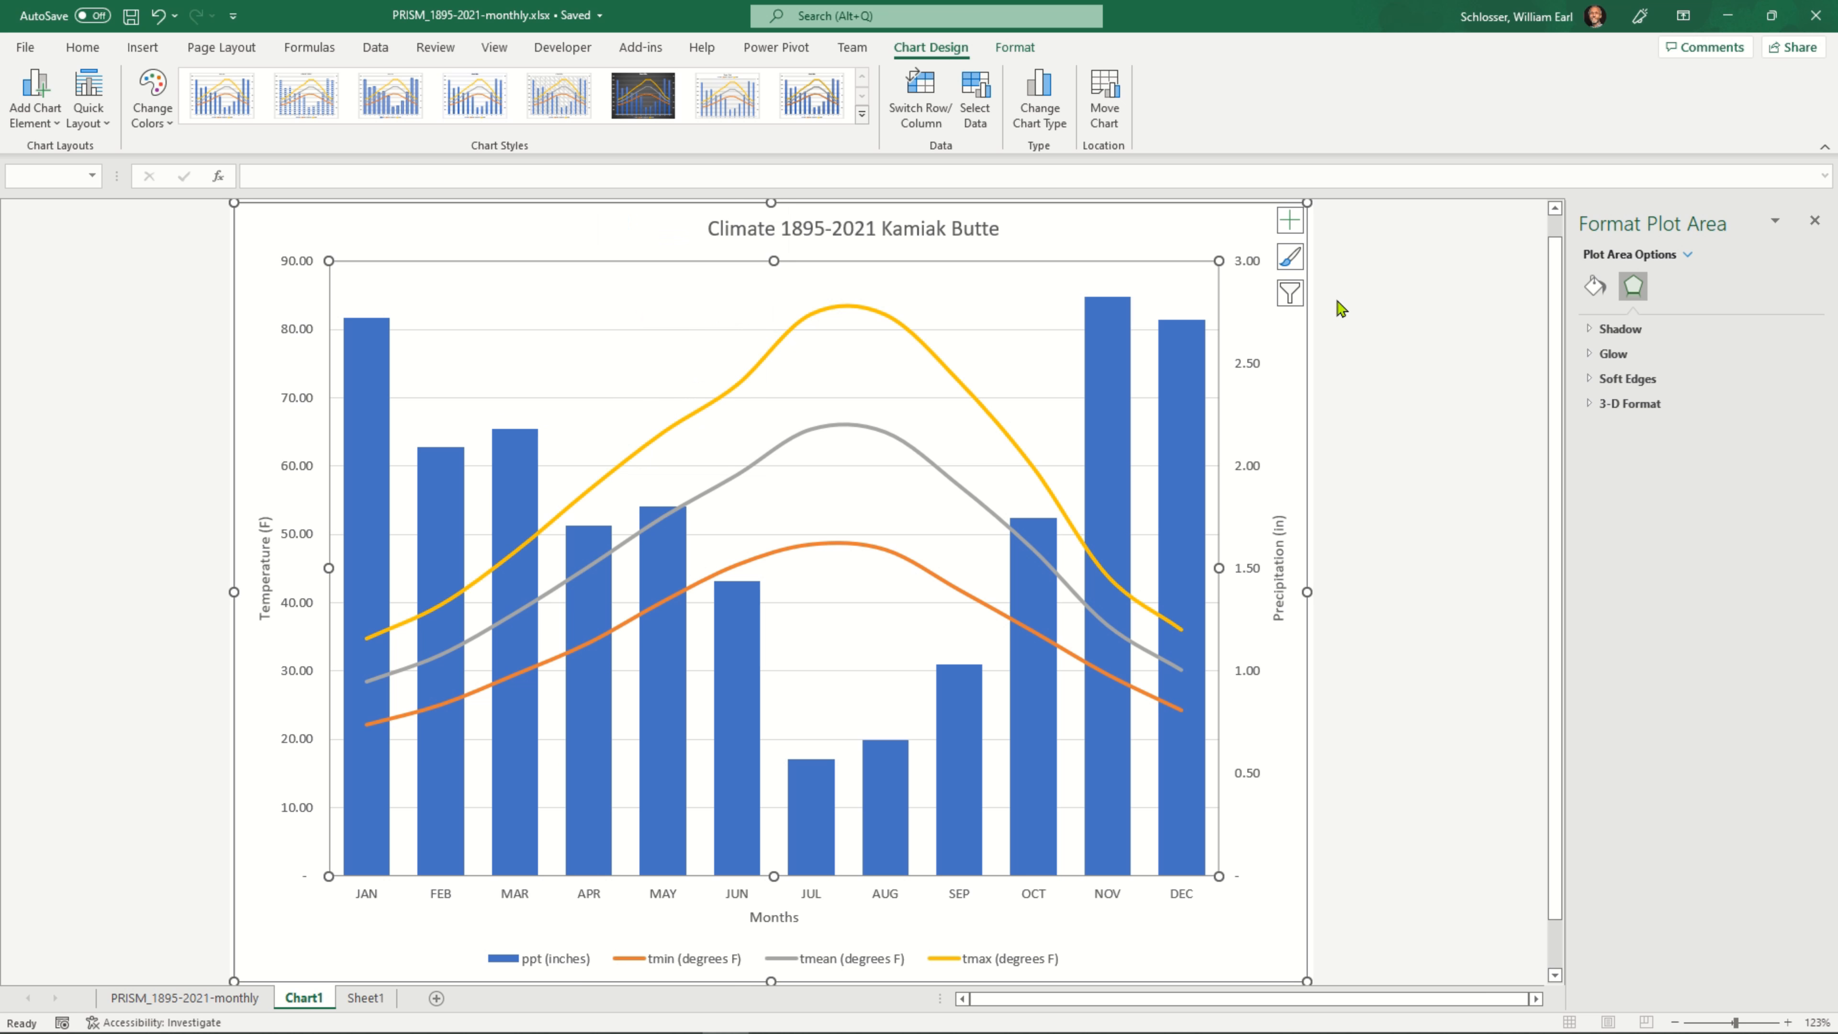
left_click(1143, 225)
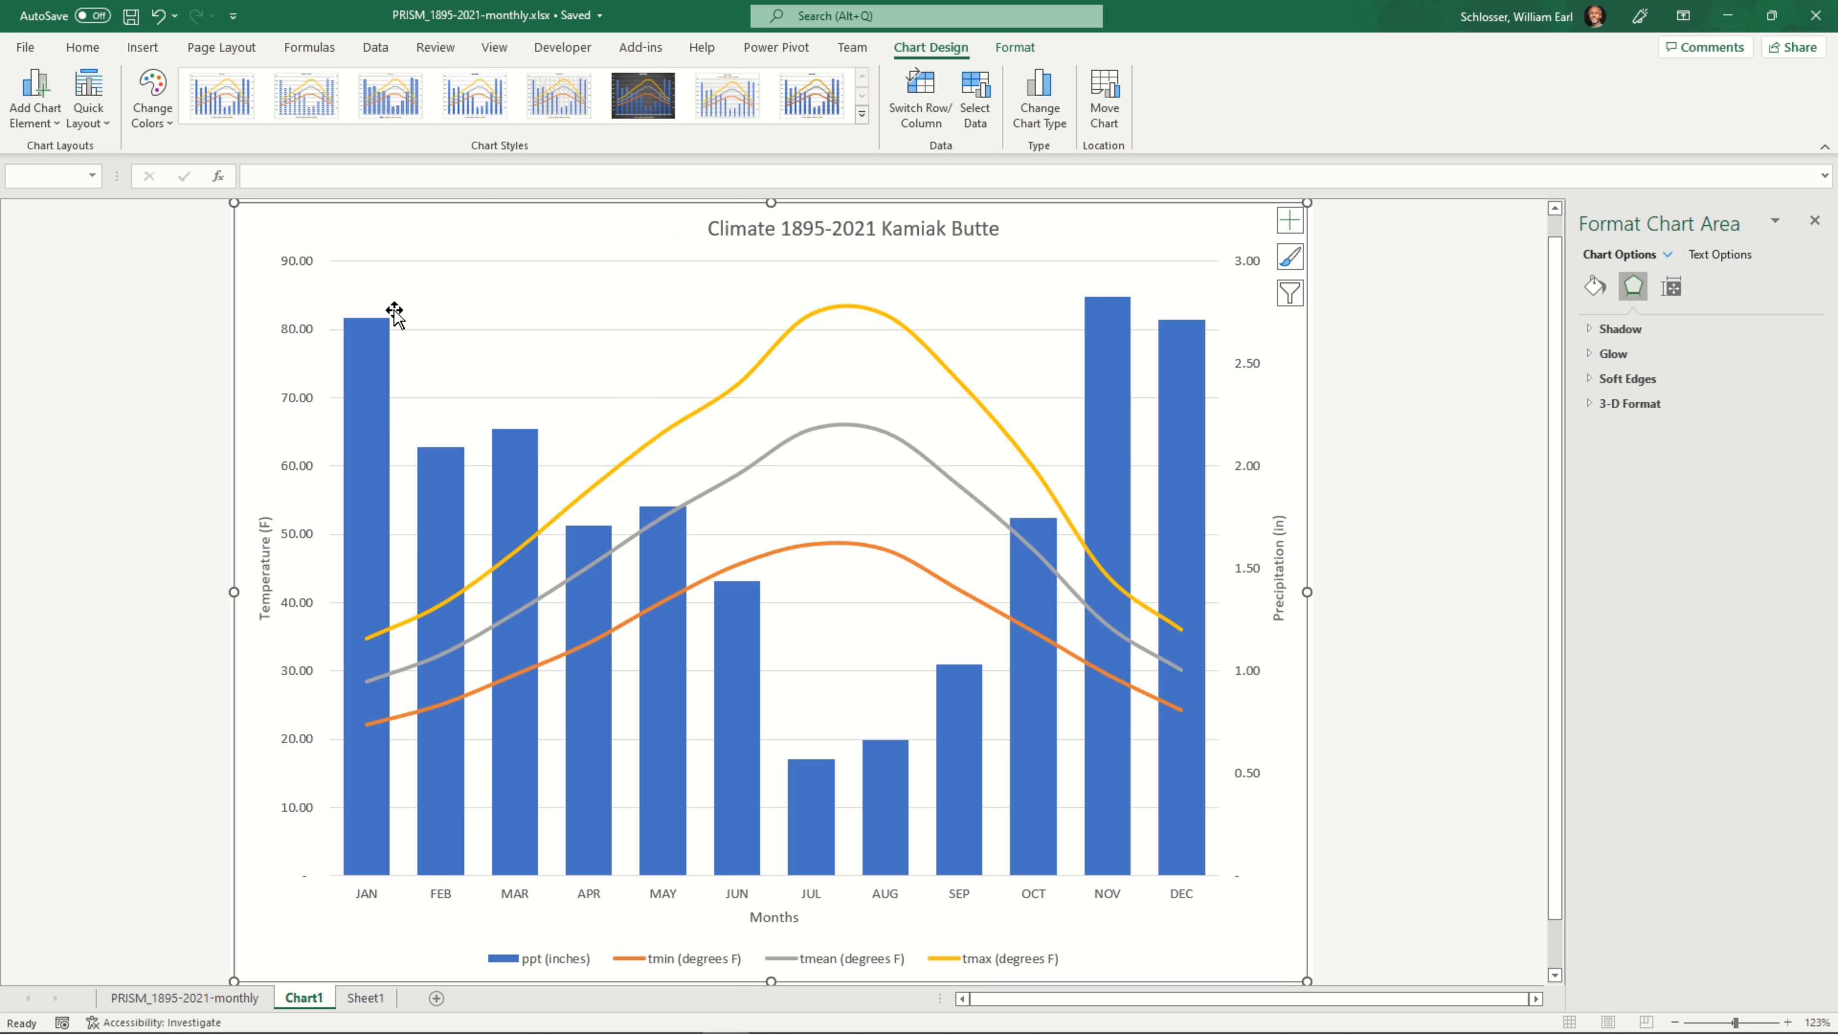
Deselect the chart, switch to Word and create a new blank document
mouse_move(913, 1024)
left_click(98, 418)
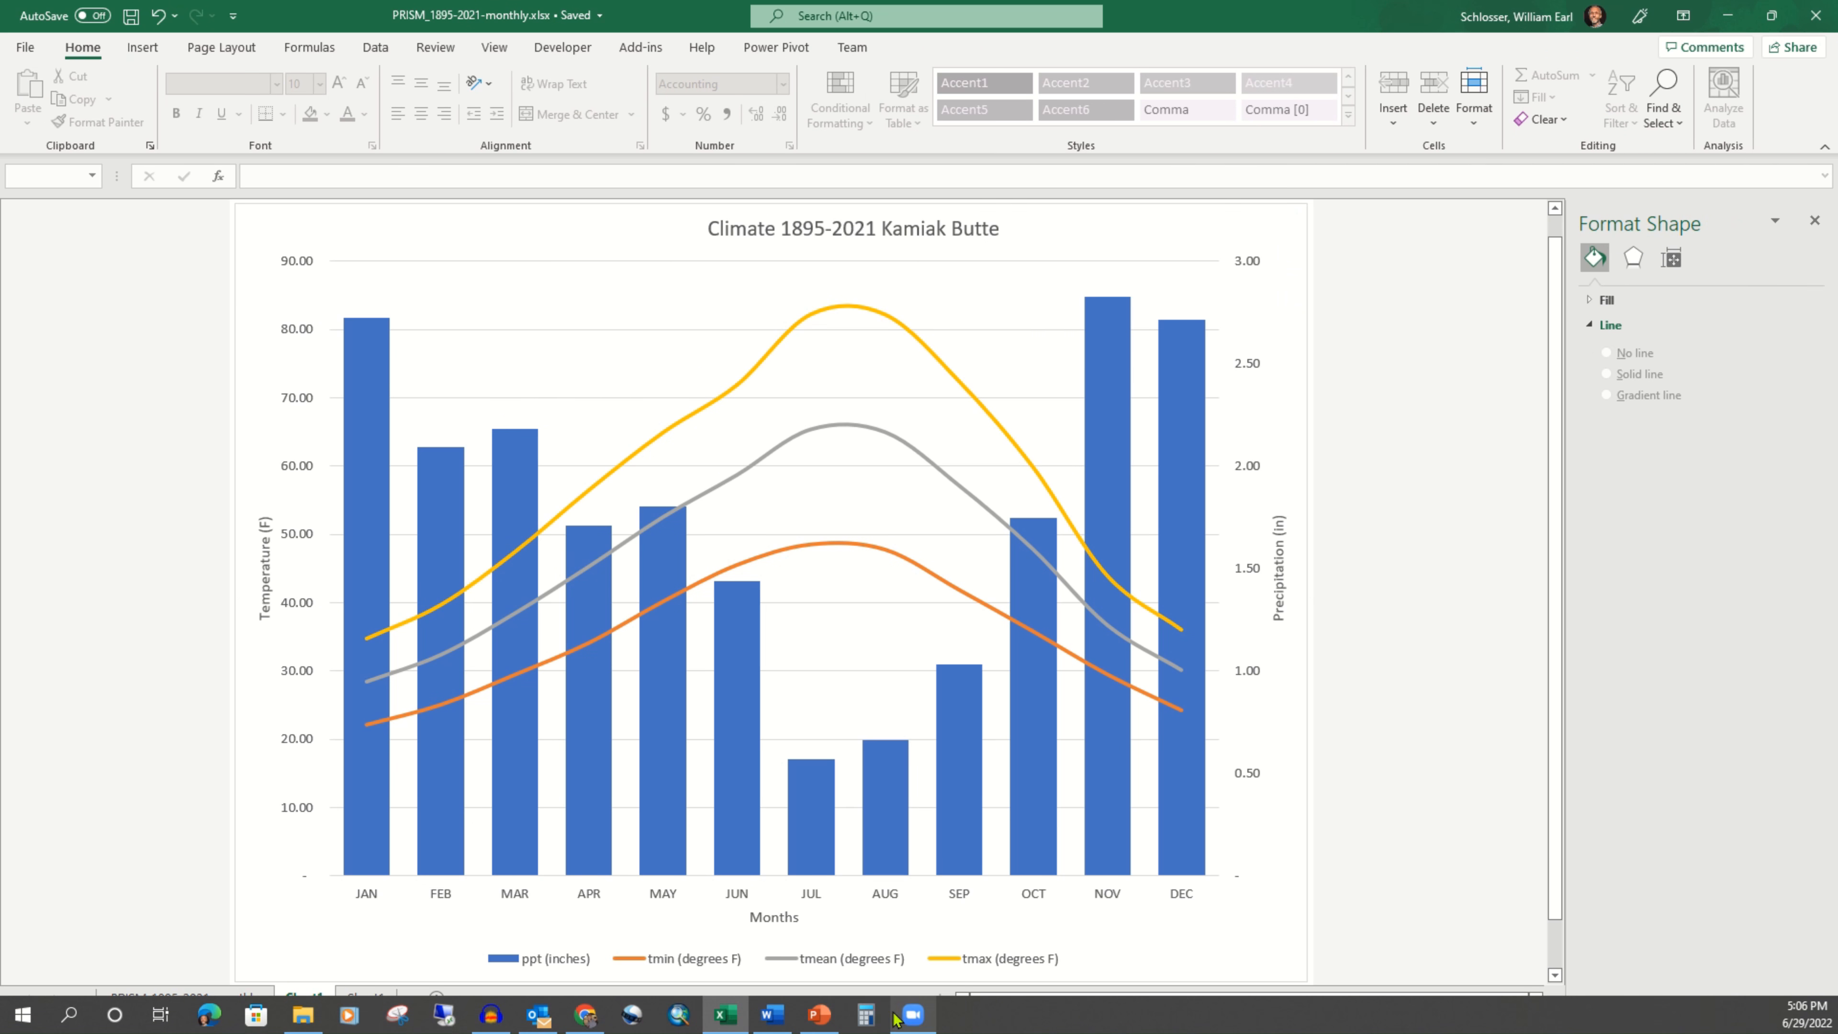
left_click(772, 1022)
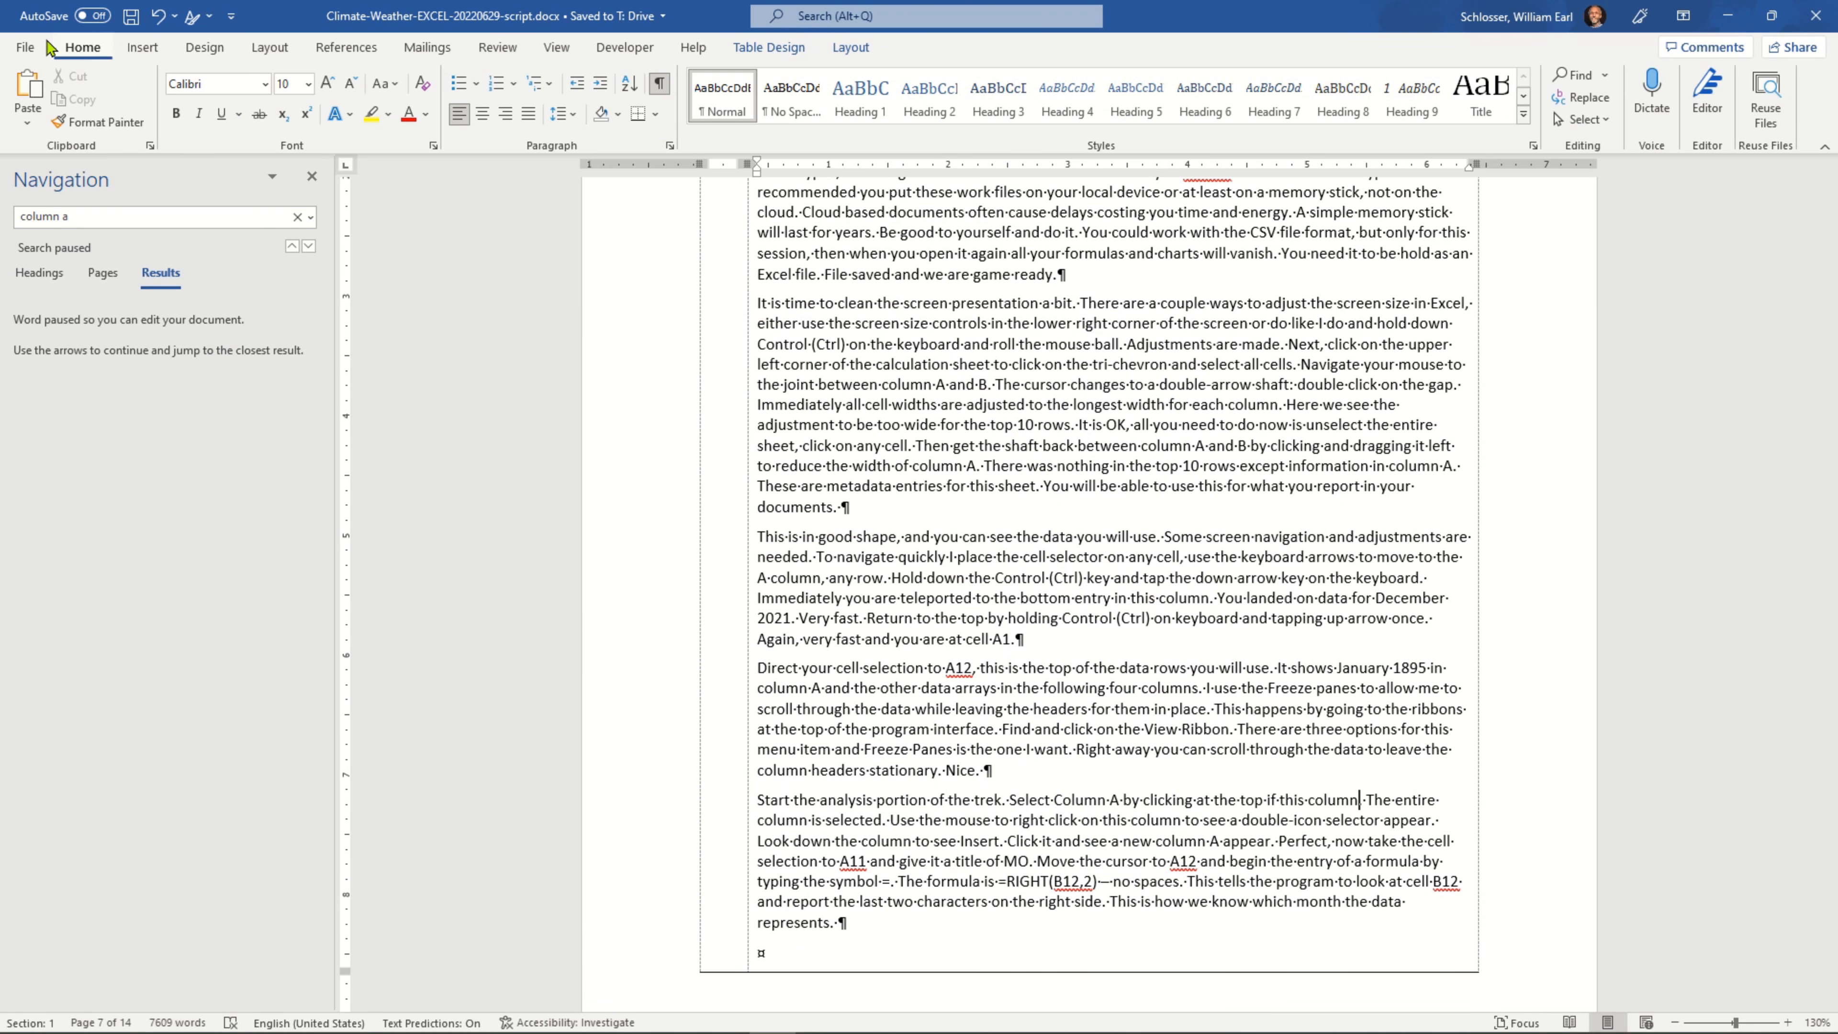
left_click(25, 47)
left_click(55, 137)
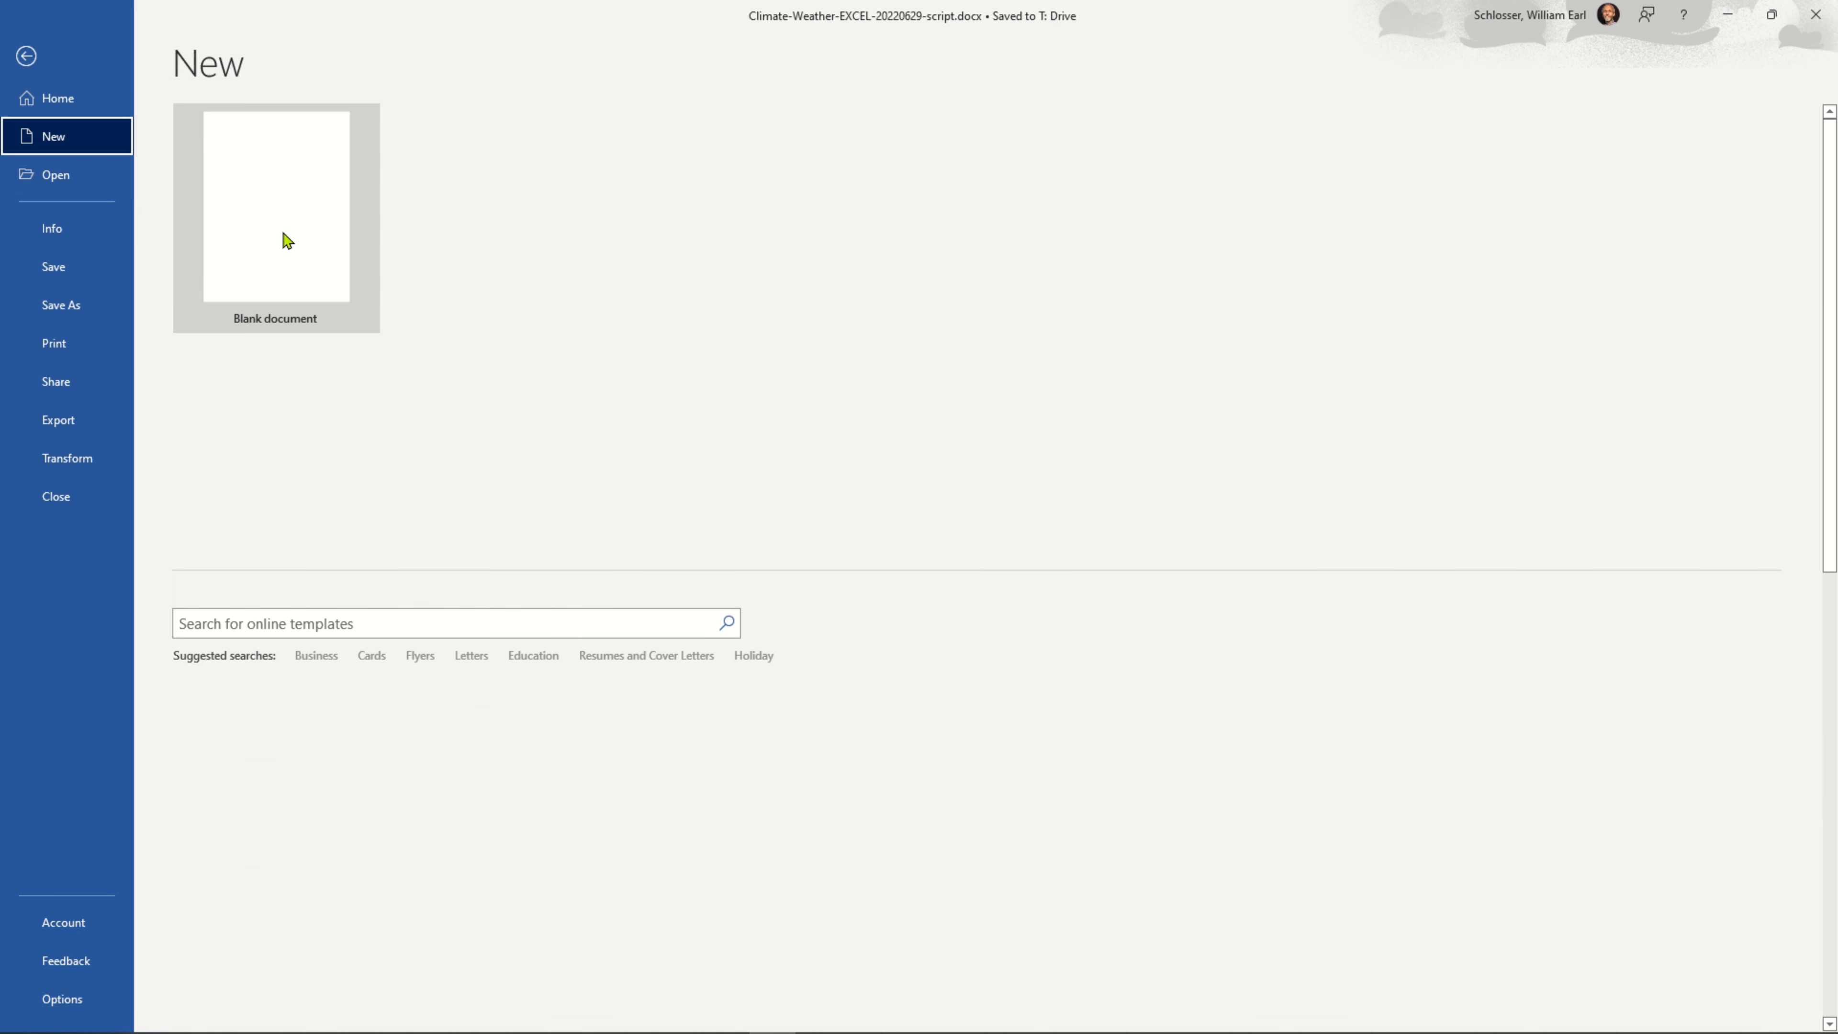
left_click(296, 243)
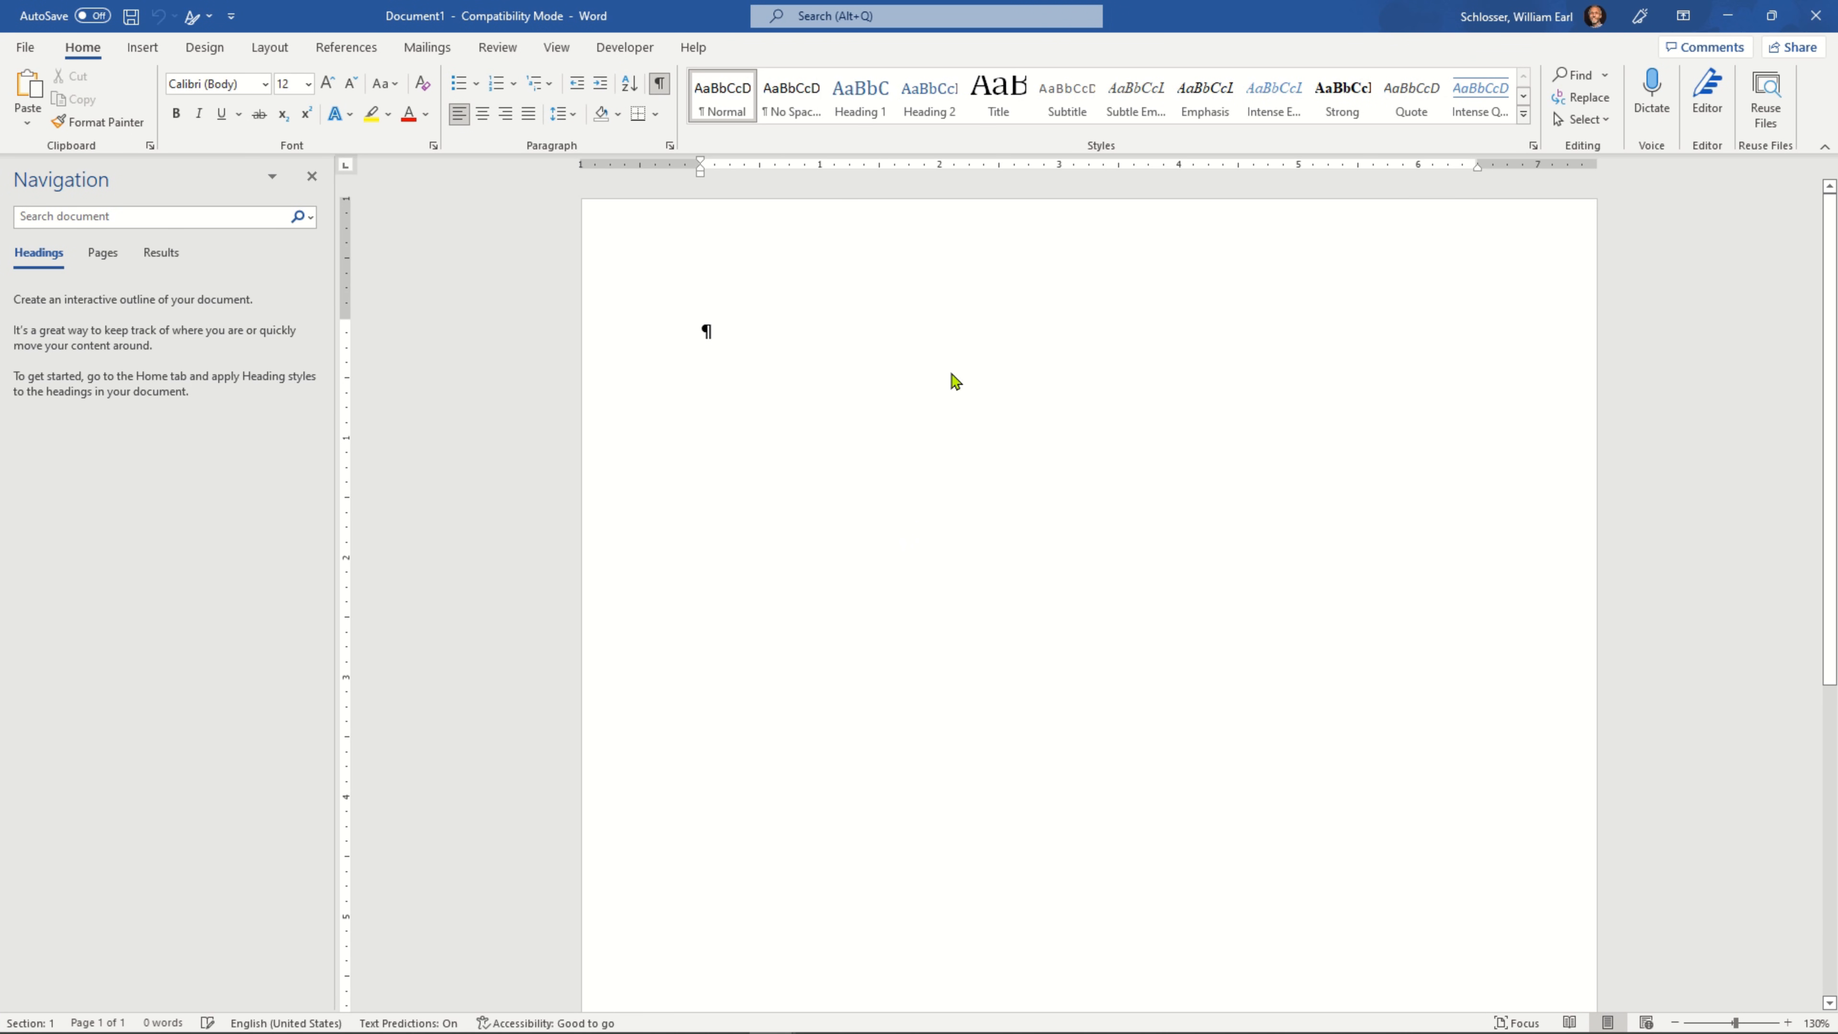
Paste the copied chart into the blank document and check that its plot area and columns can be selected individually
key("ctrl+v")
left_click(1099, 442)
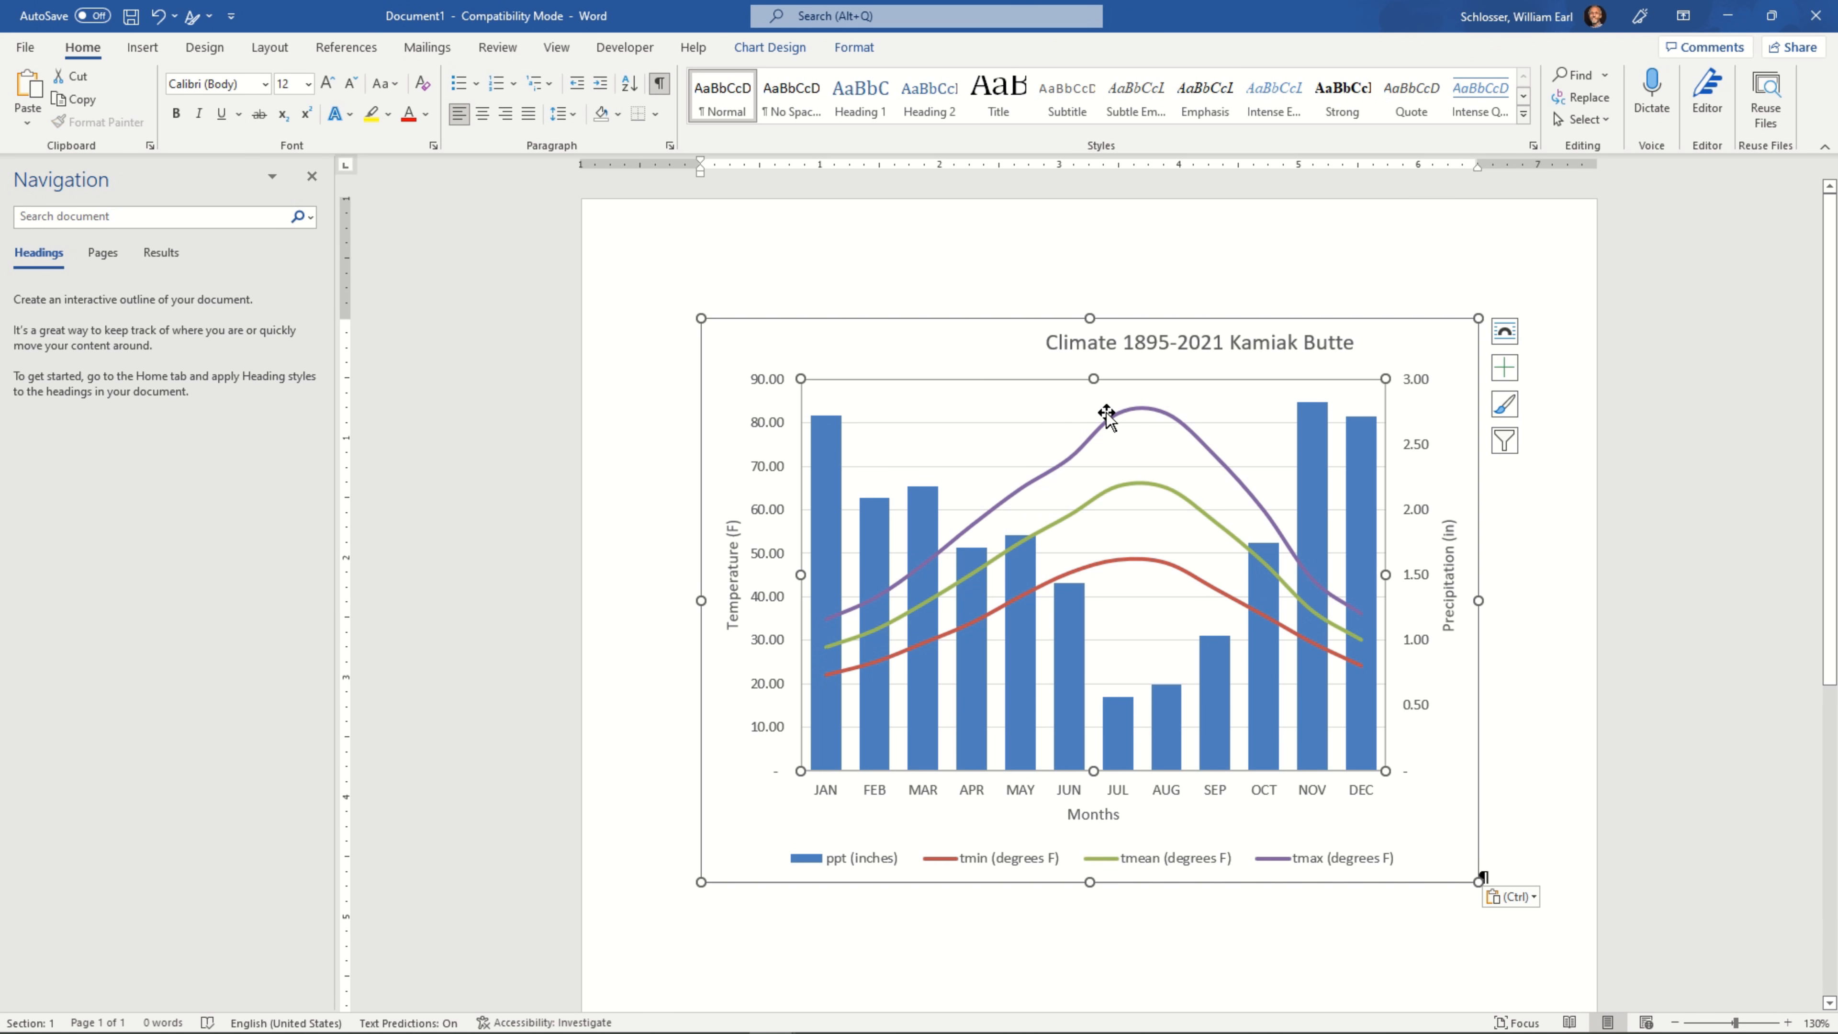
left_click(1140, 410)
left_click(1328, 503)
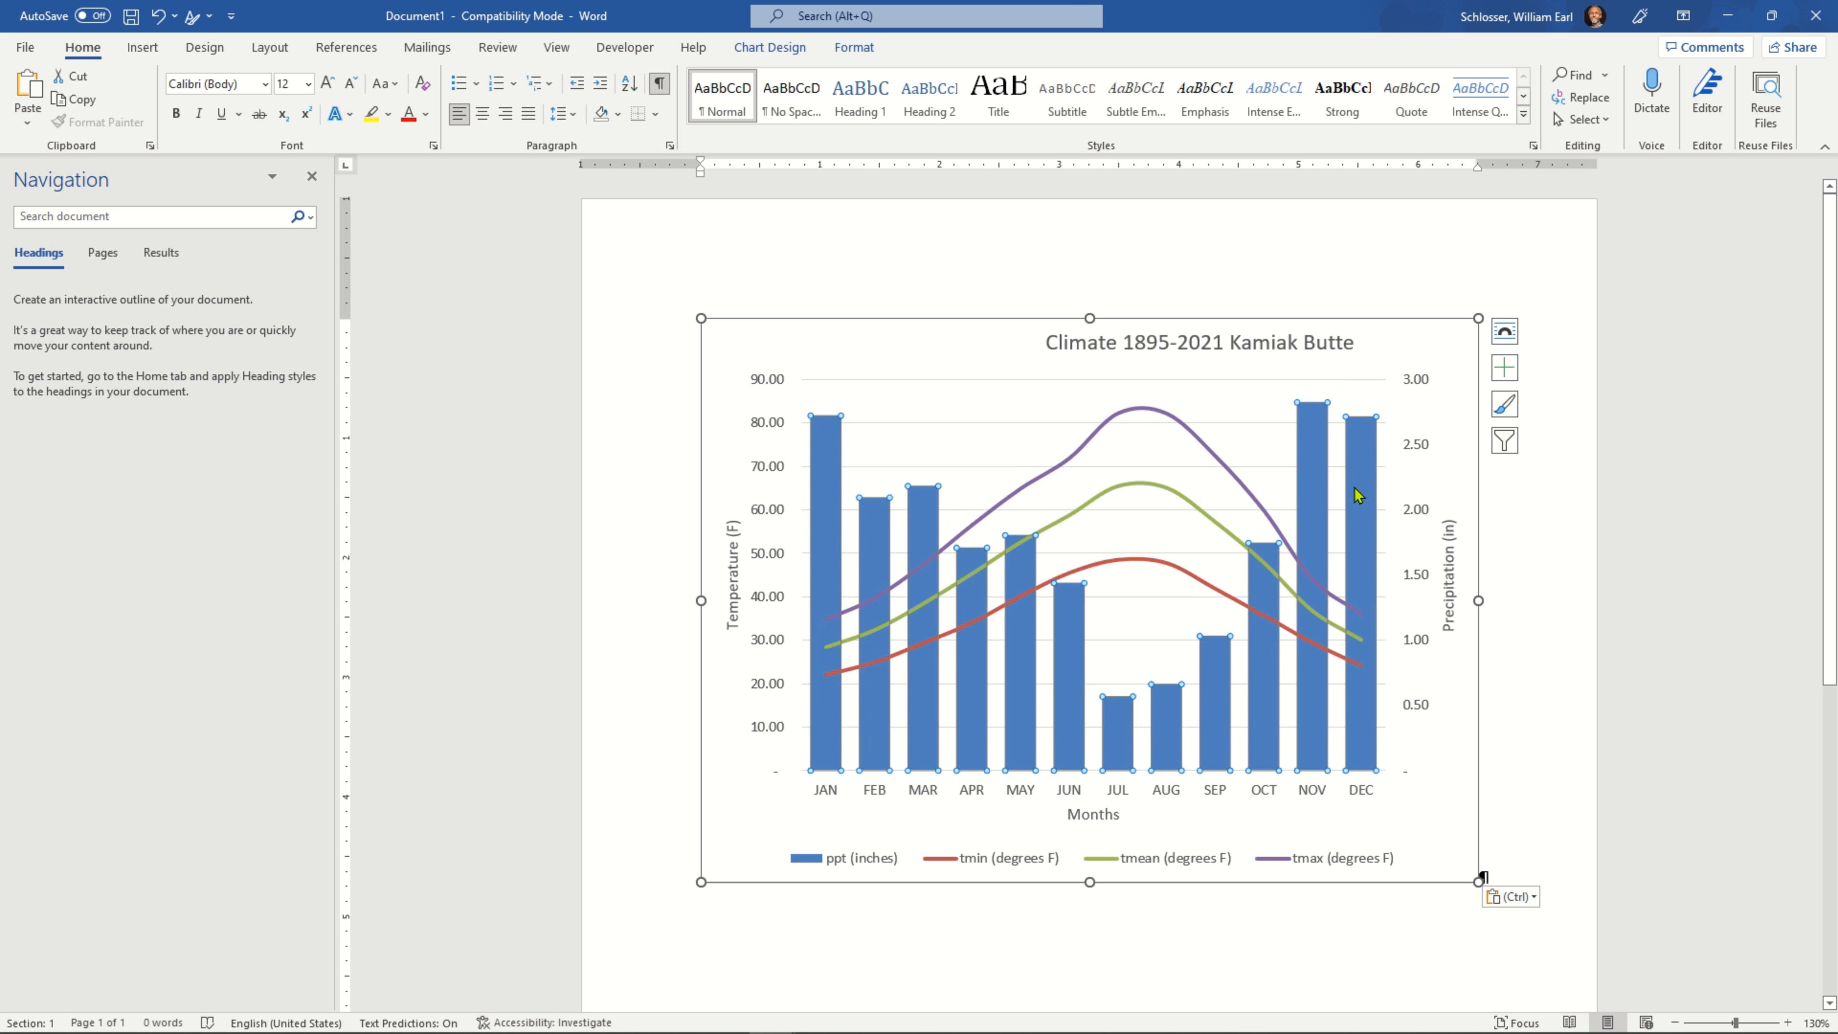
left_click(1332, 500)
left_click(1214, 680)
left_click(985, 706)
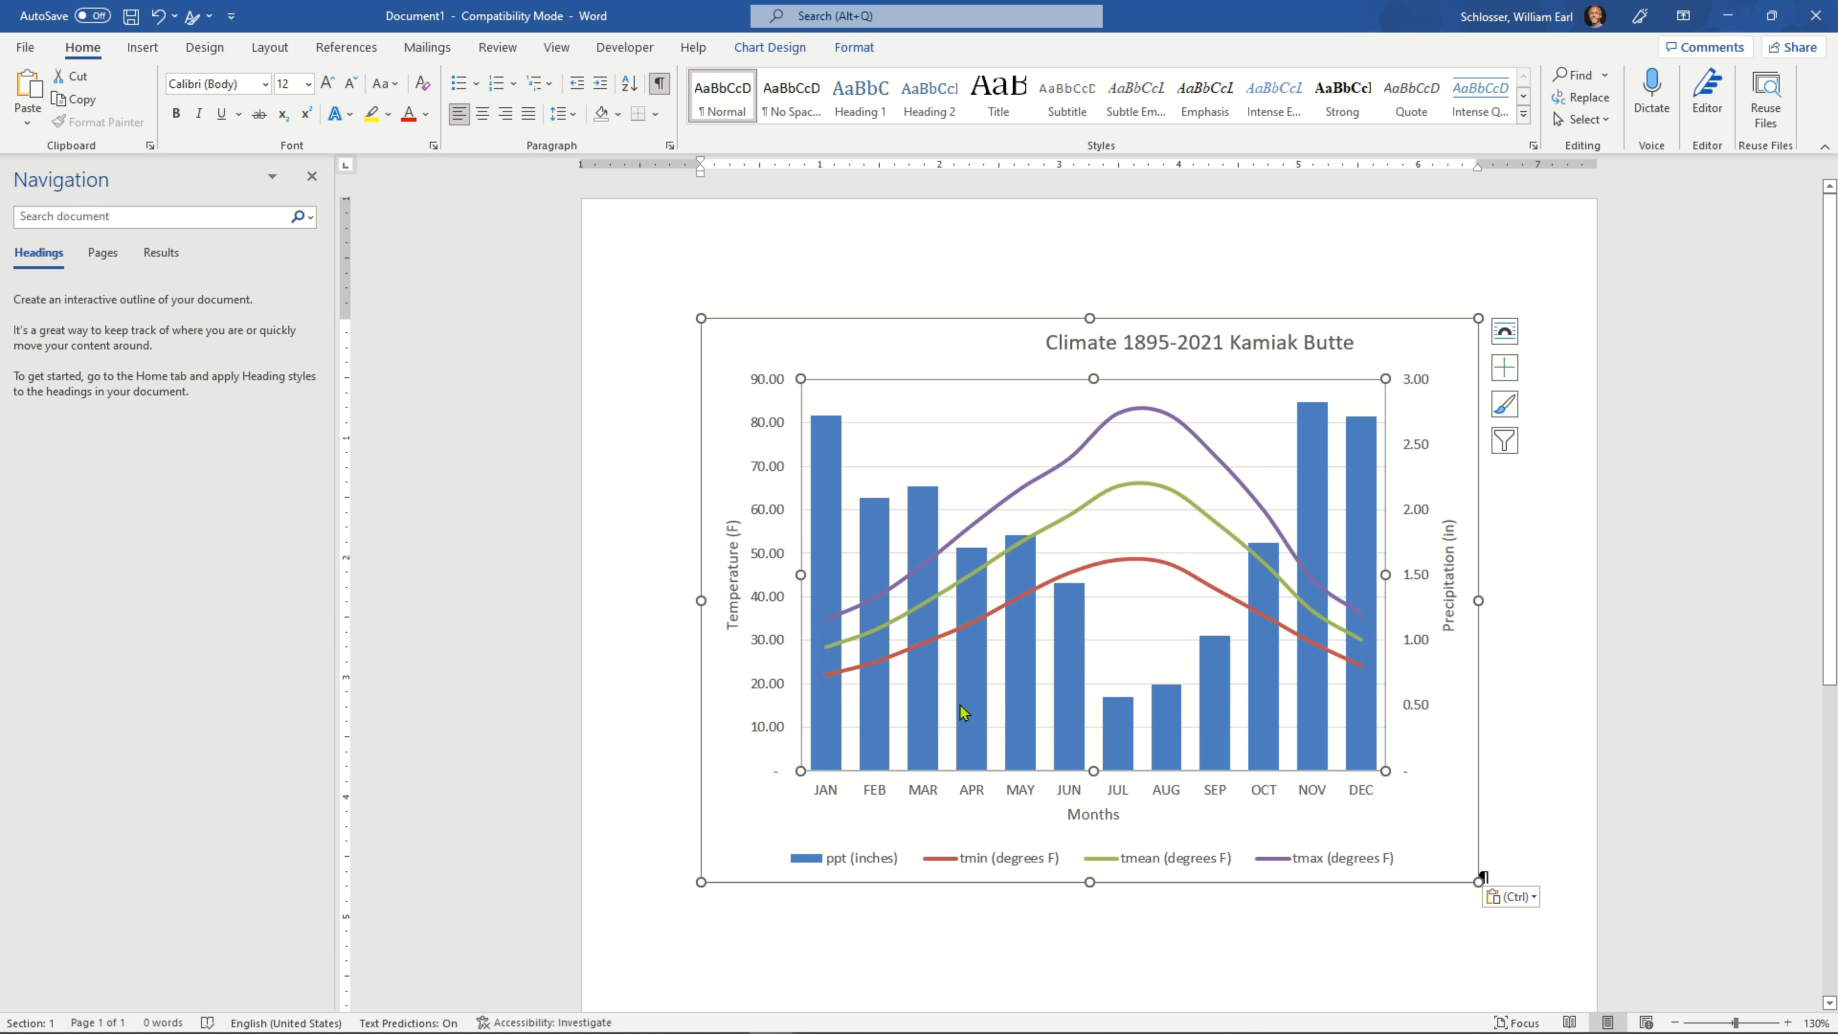
left_click(915, 363)
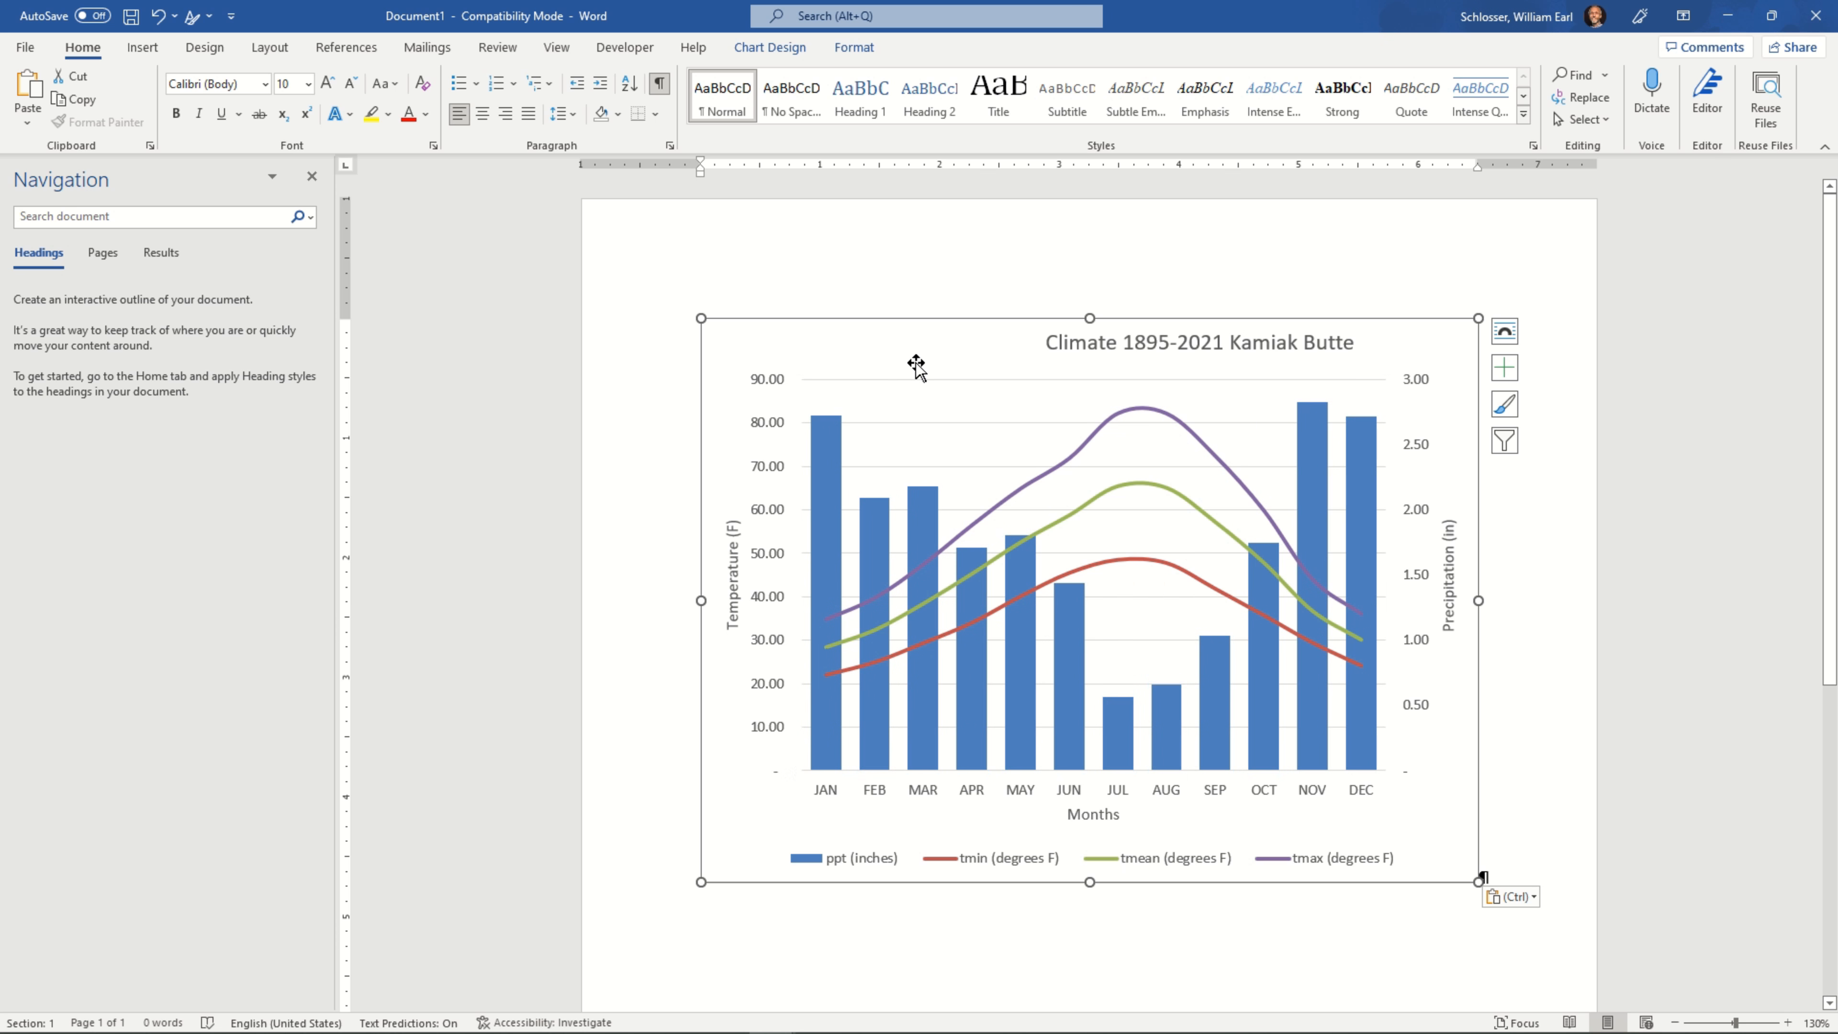
left_click(1553, 387)
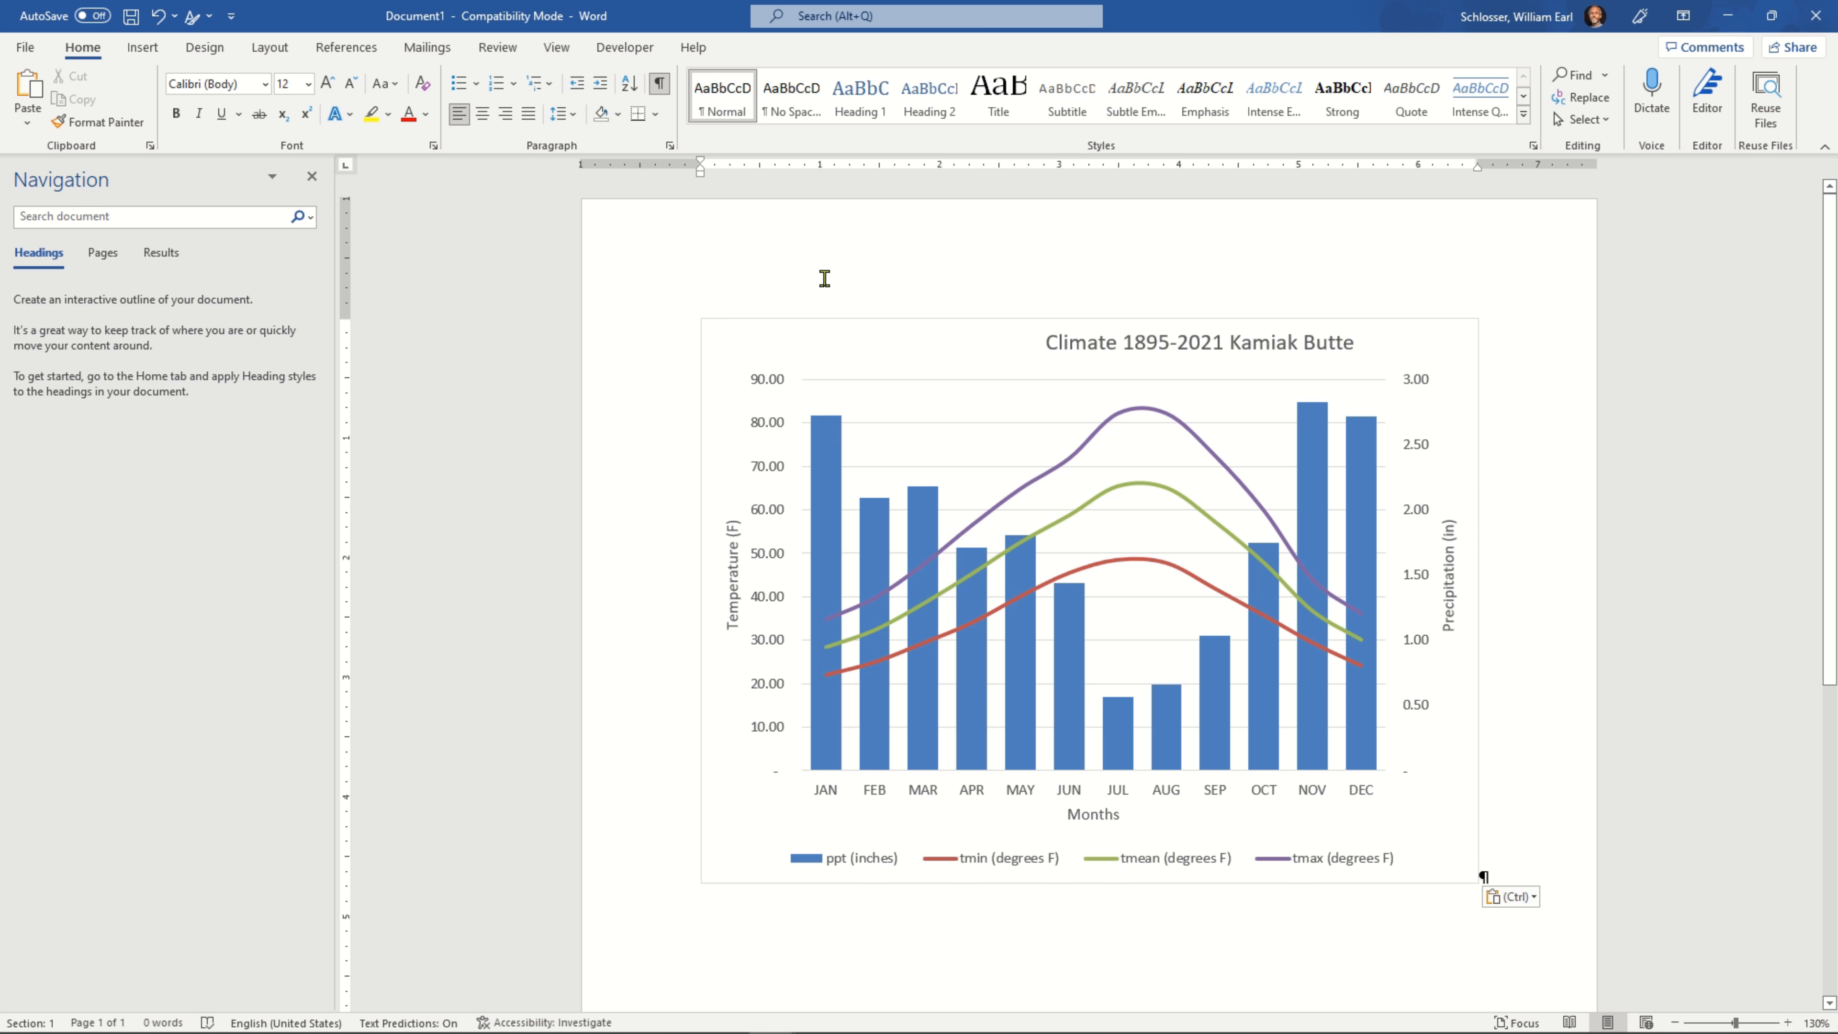
Switch to the Excel workbook and select the whole climate chart by its chart area
left_click(821, 354)
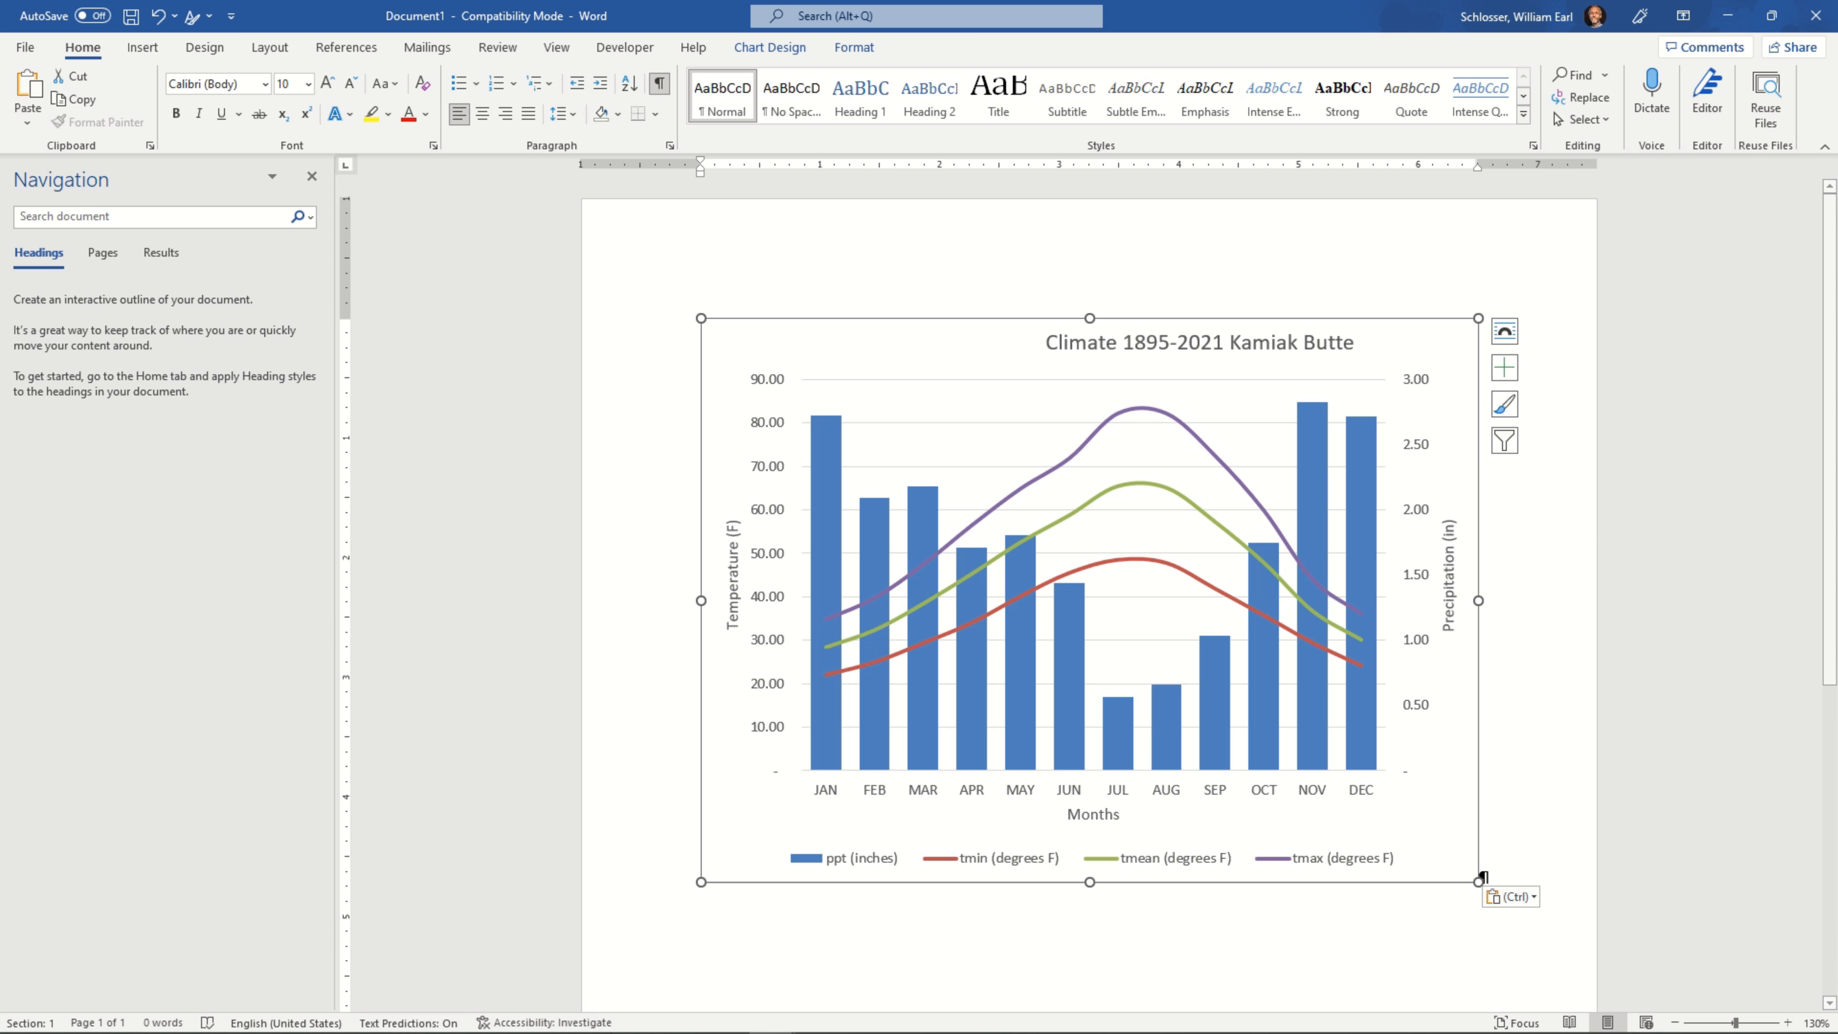
mouse_move(634, 1021)
left_click(725, 1014)
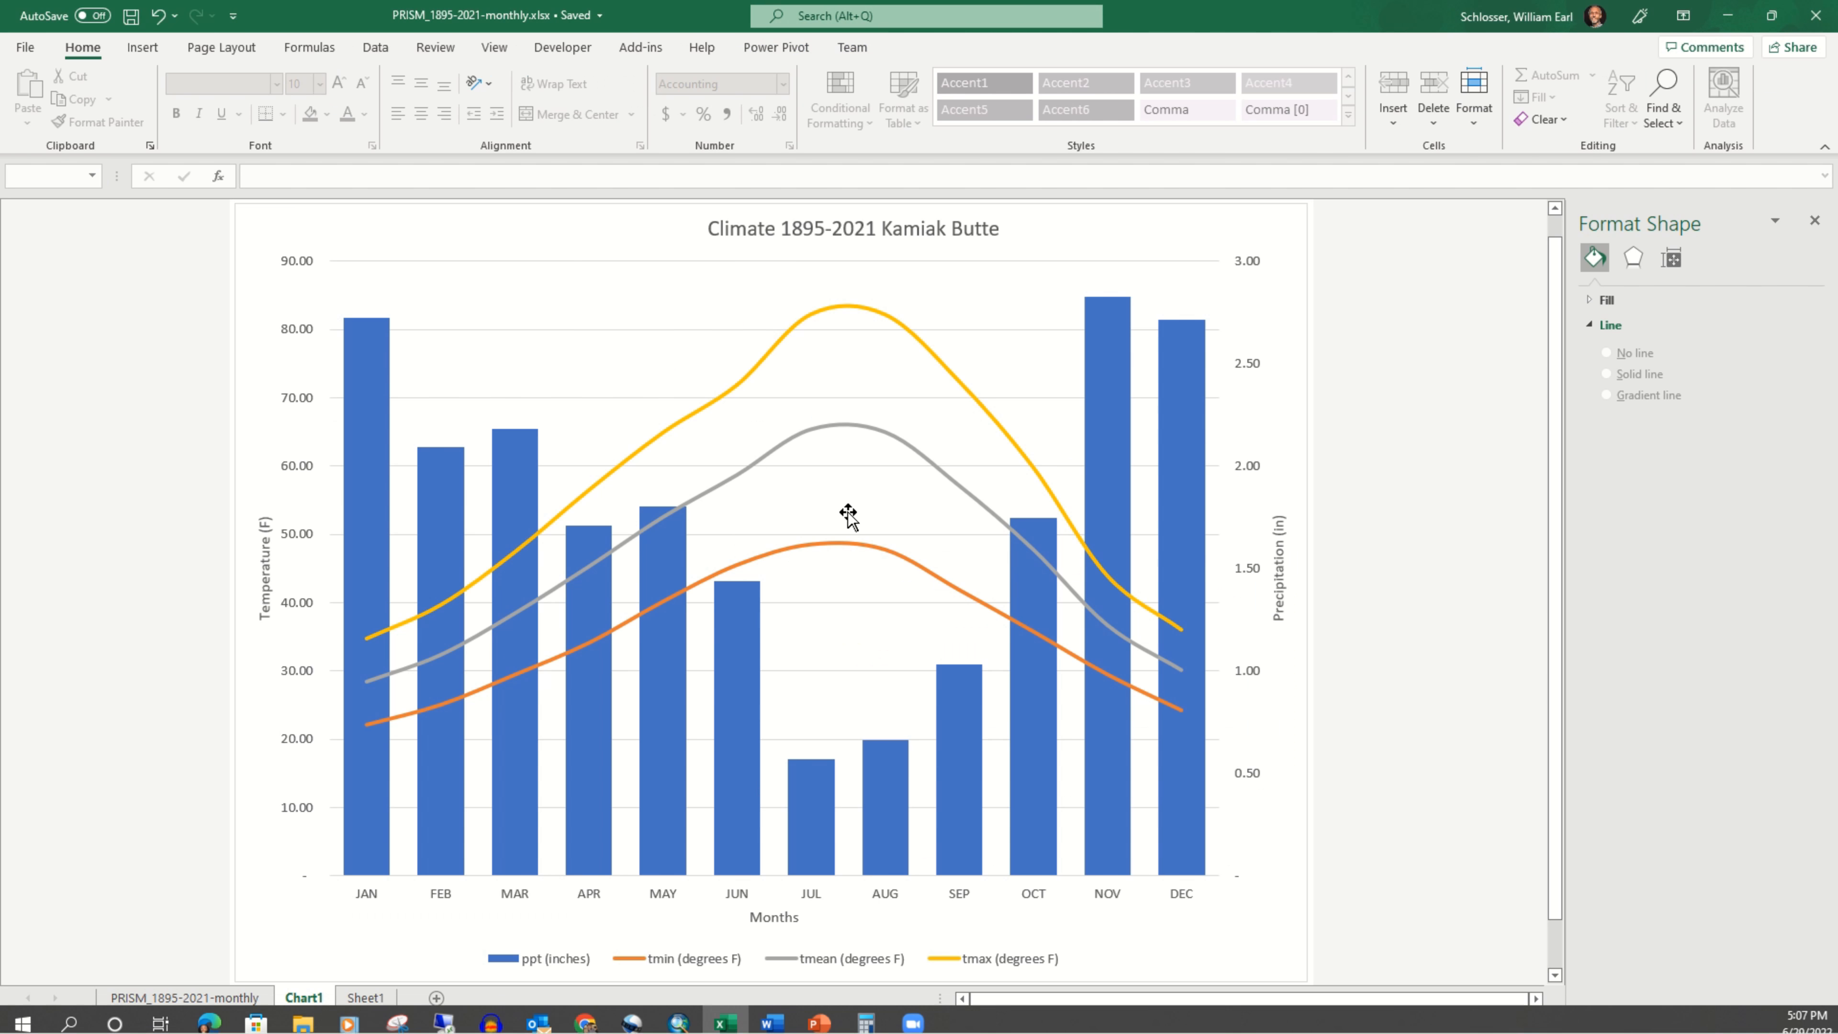
right_click(586, 301)
key("Escape")
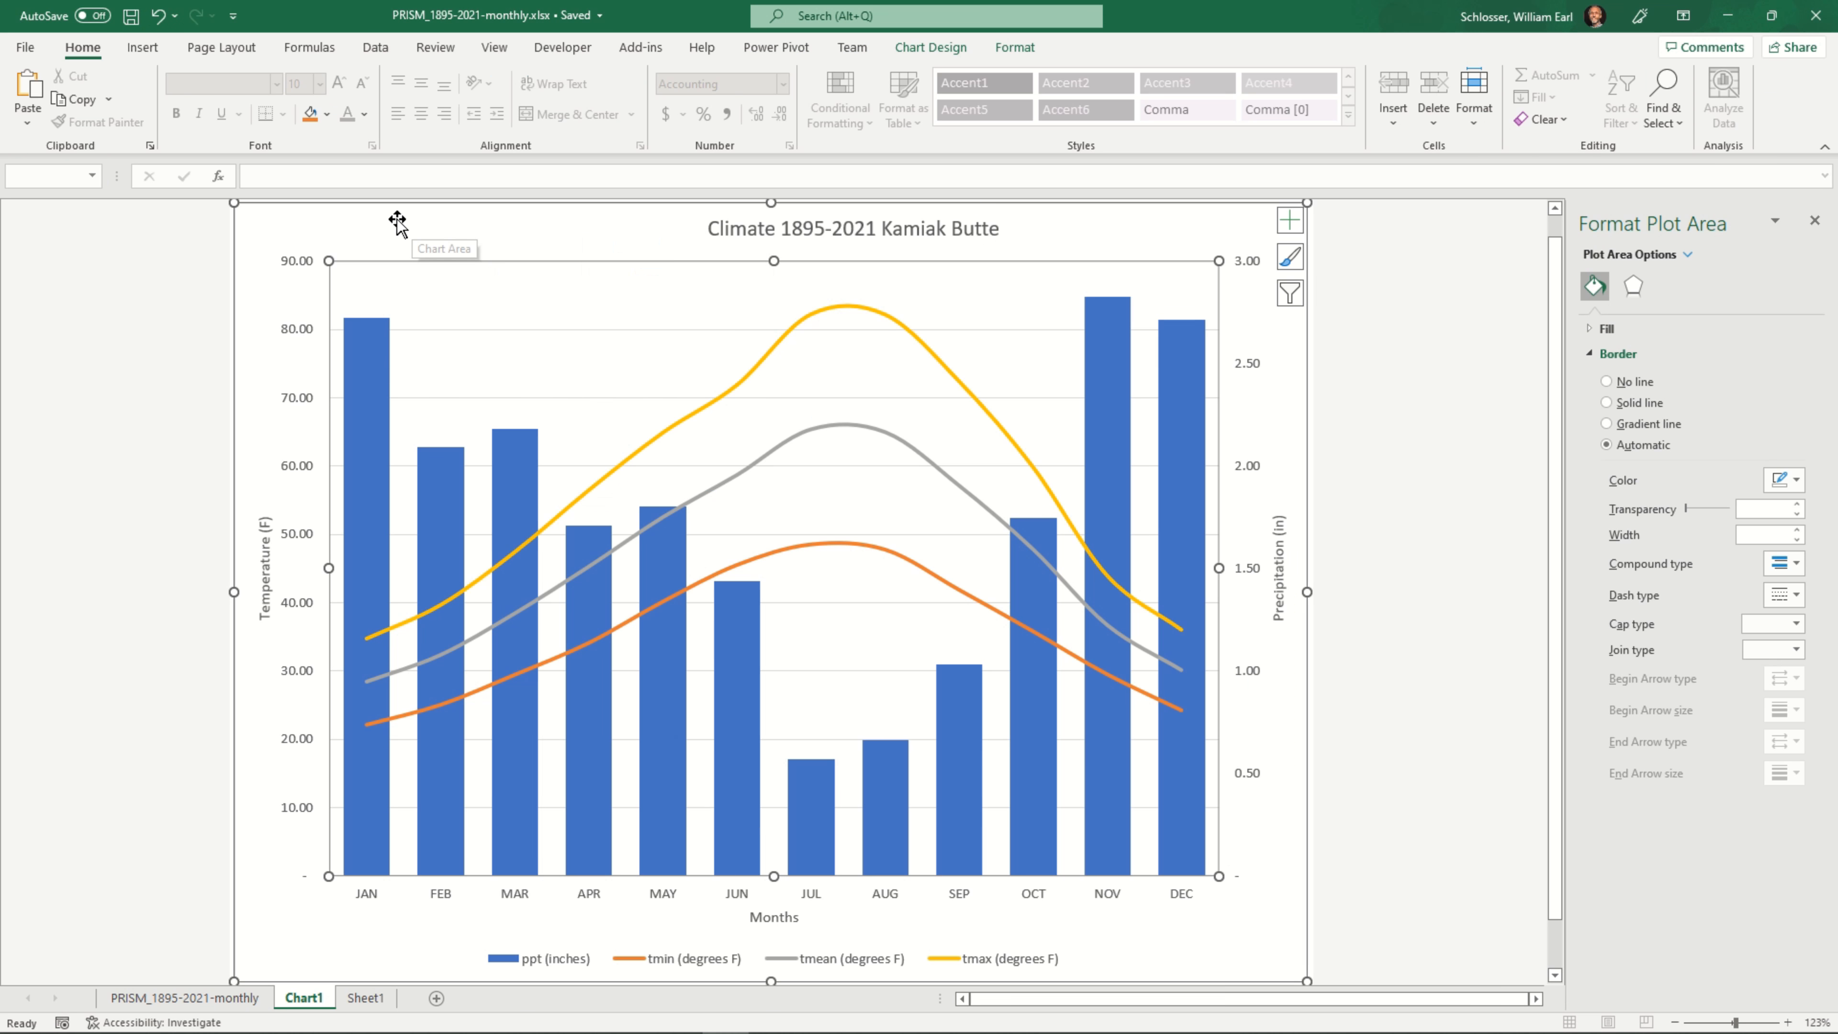
left_click(397, 221)
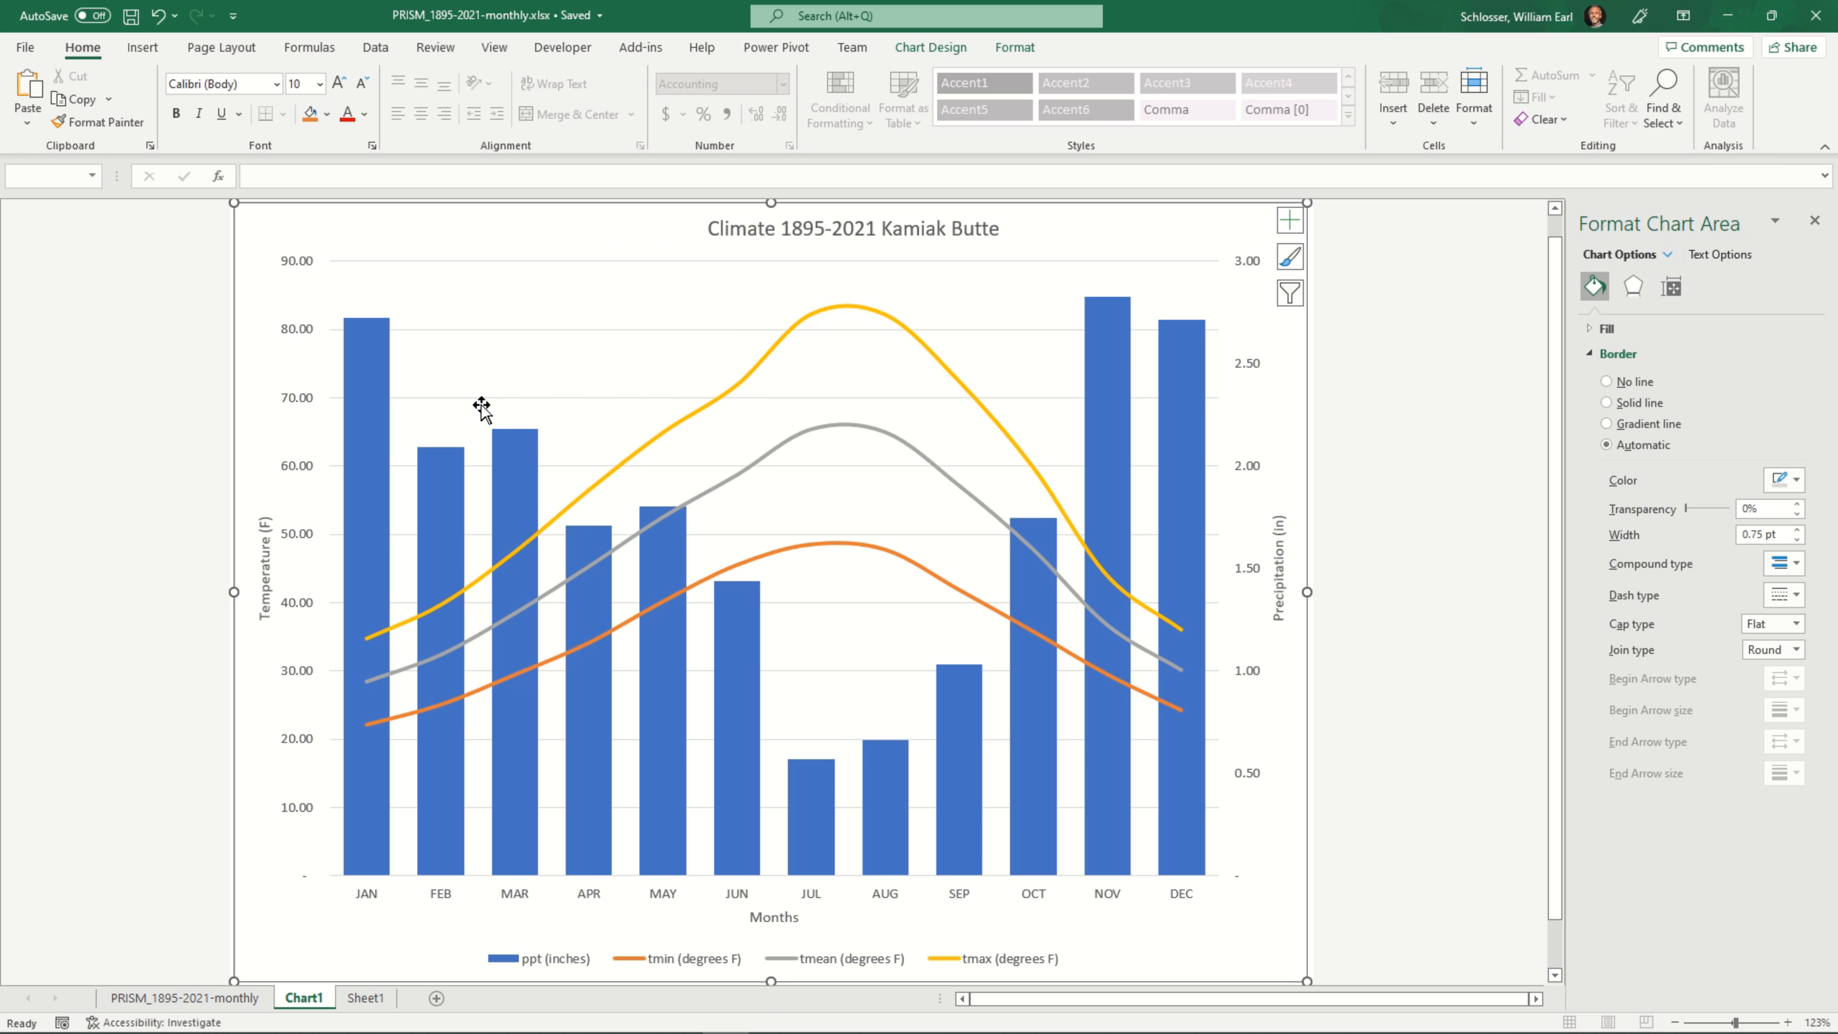
Return to the Word document and paste the copied chart as a picture in a new paragraph below the first chart
key("alt+Tab")
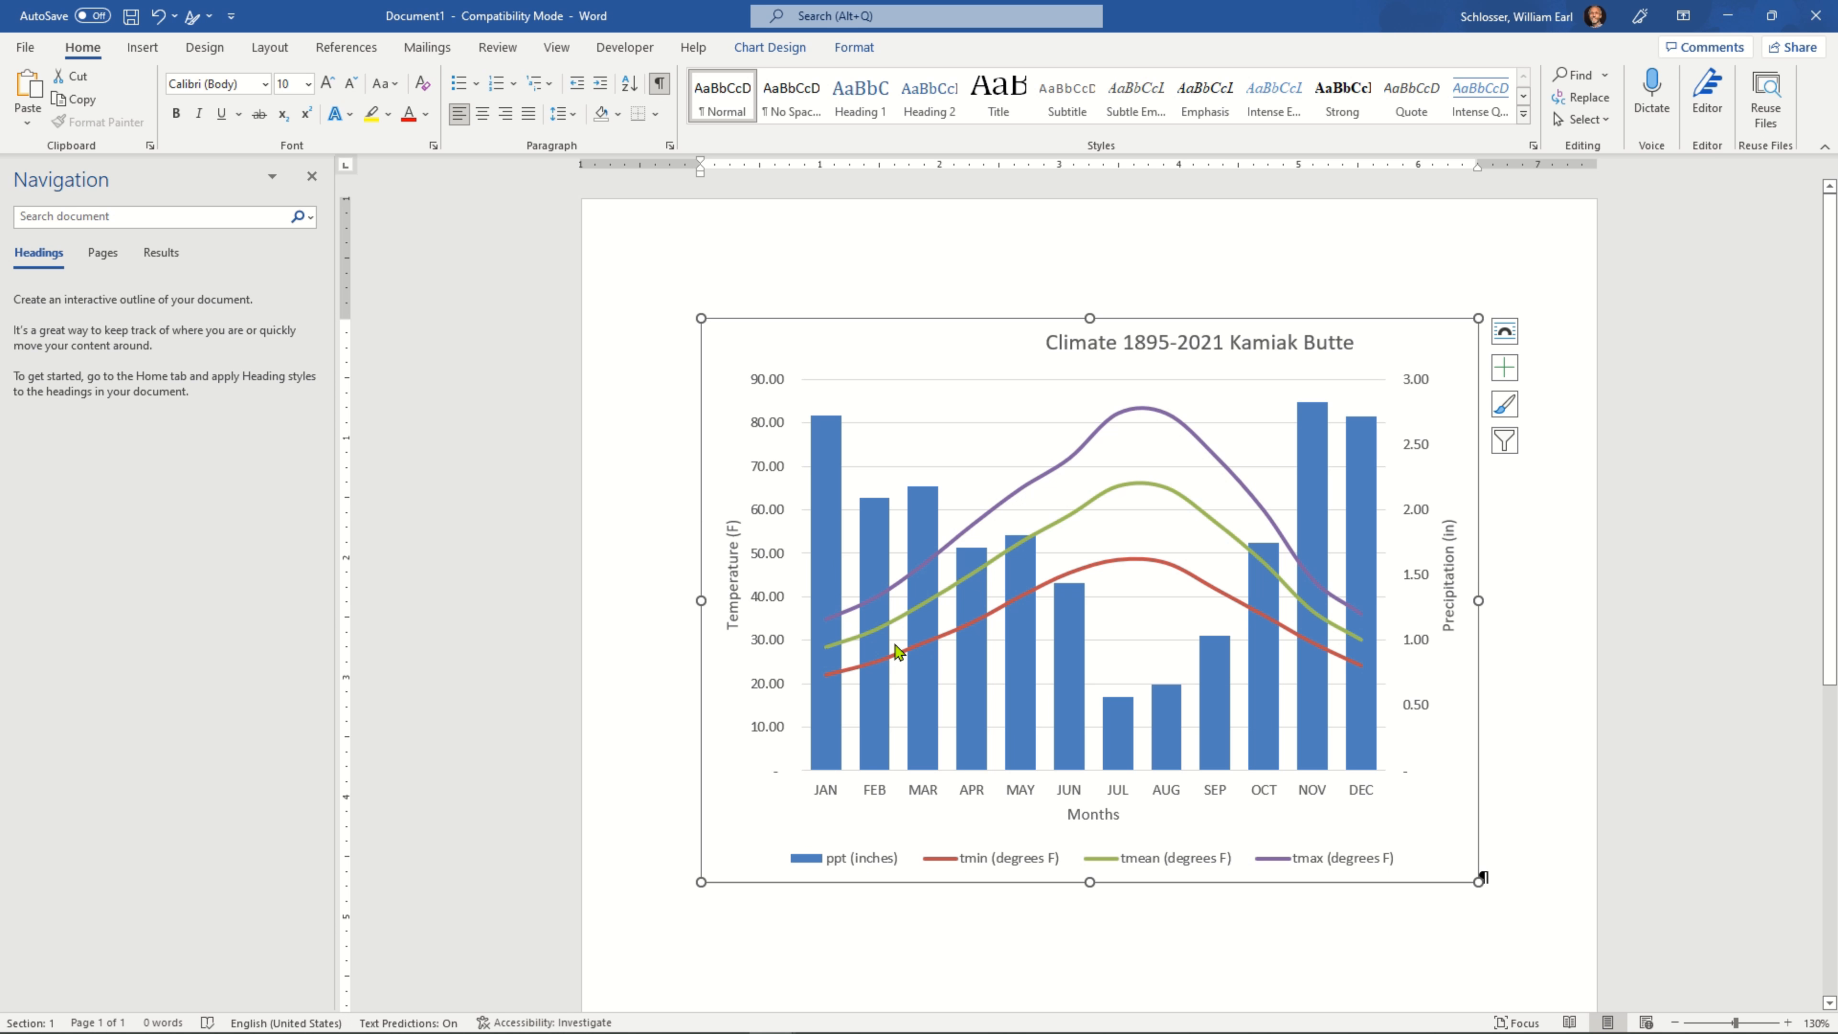
scroll(1173, 739, "down", 4)
left_click(1547, 713)
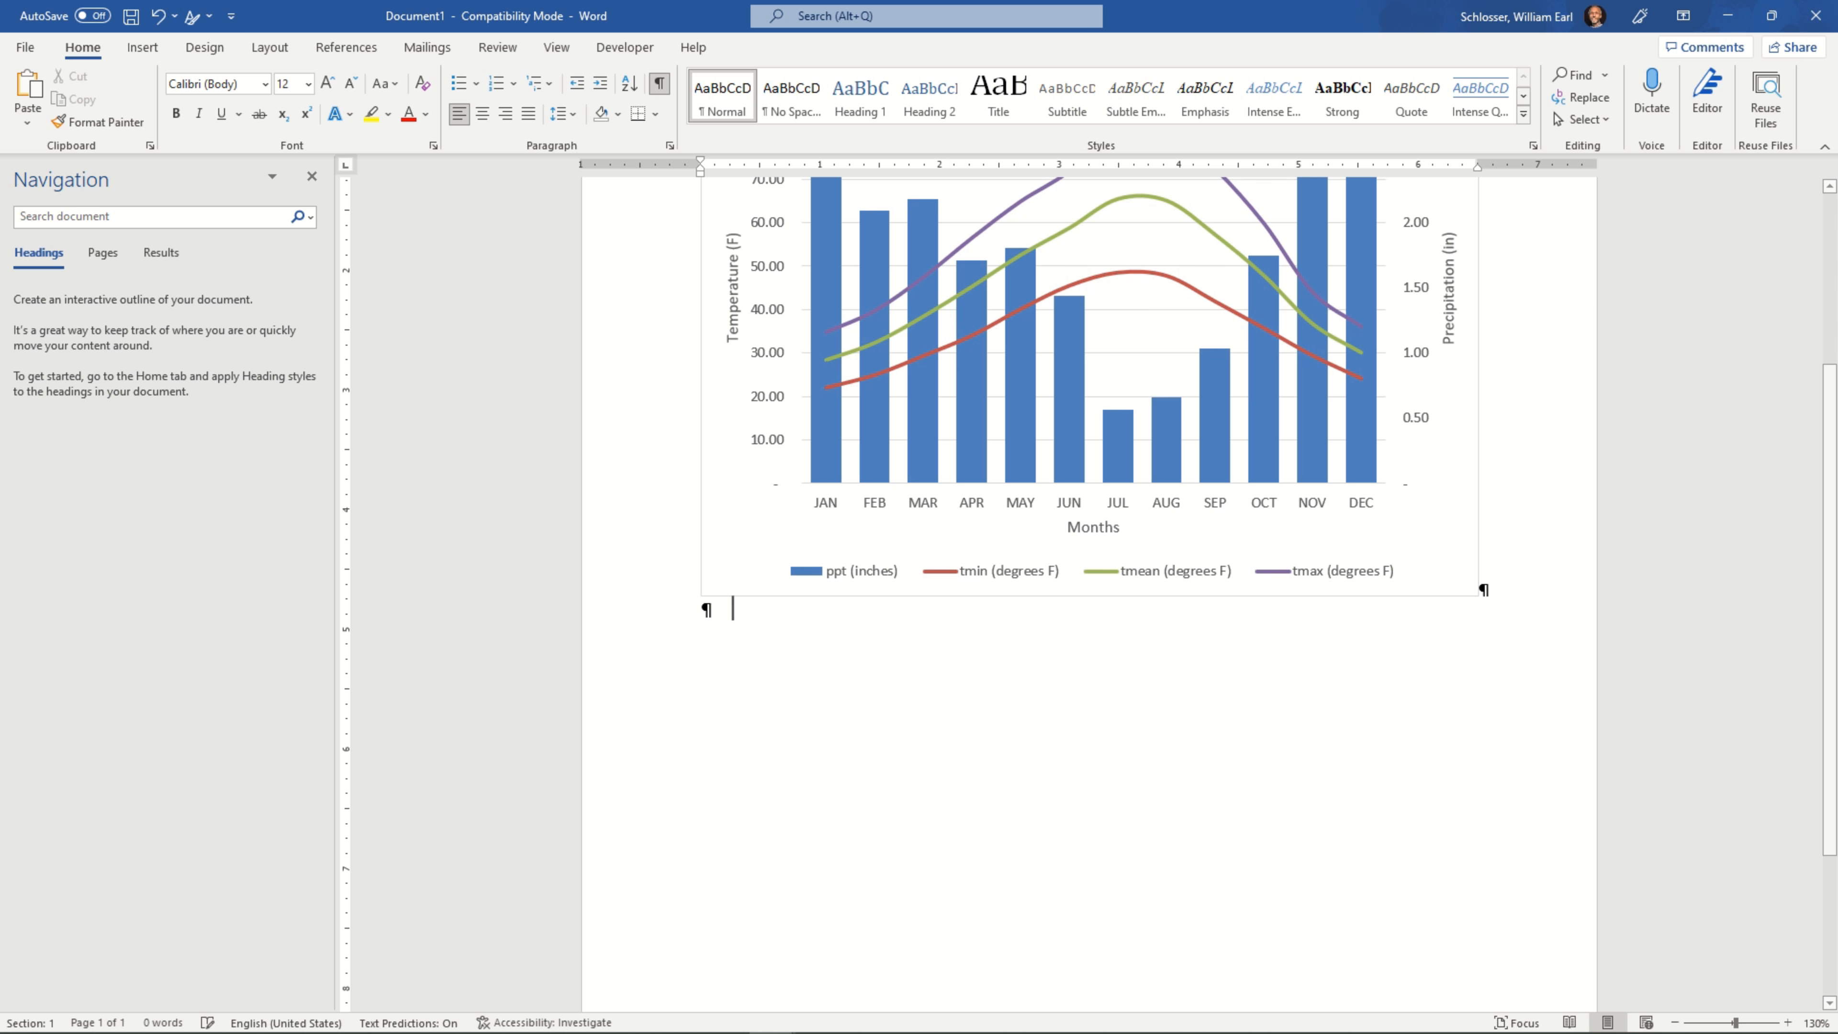
right_click(913, 746)
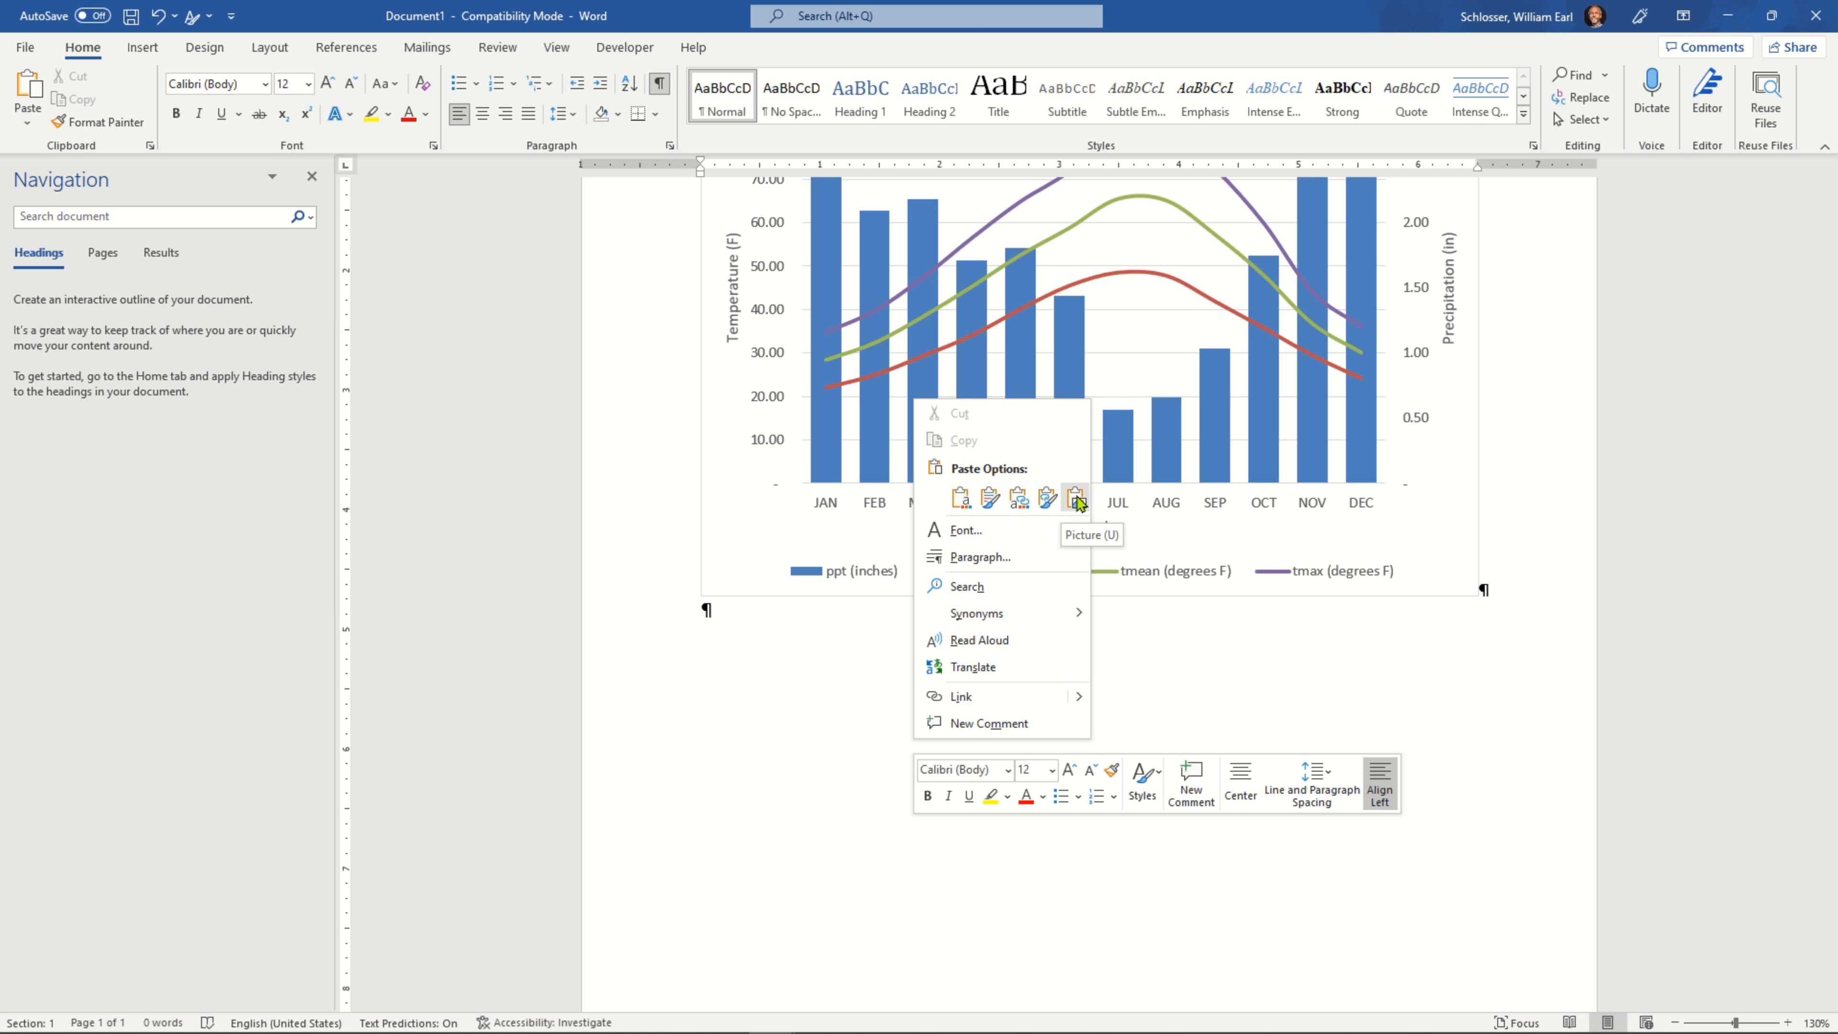
left_click(1076, 500)
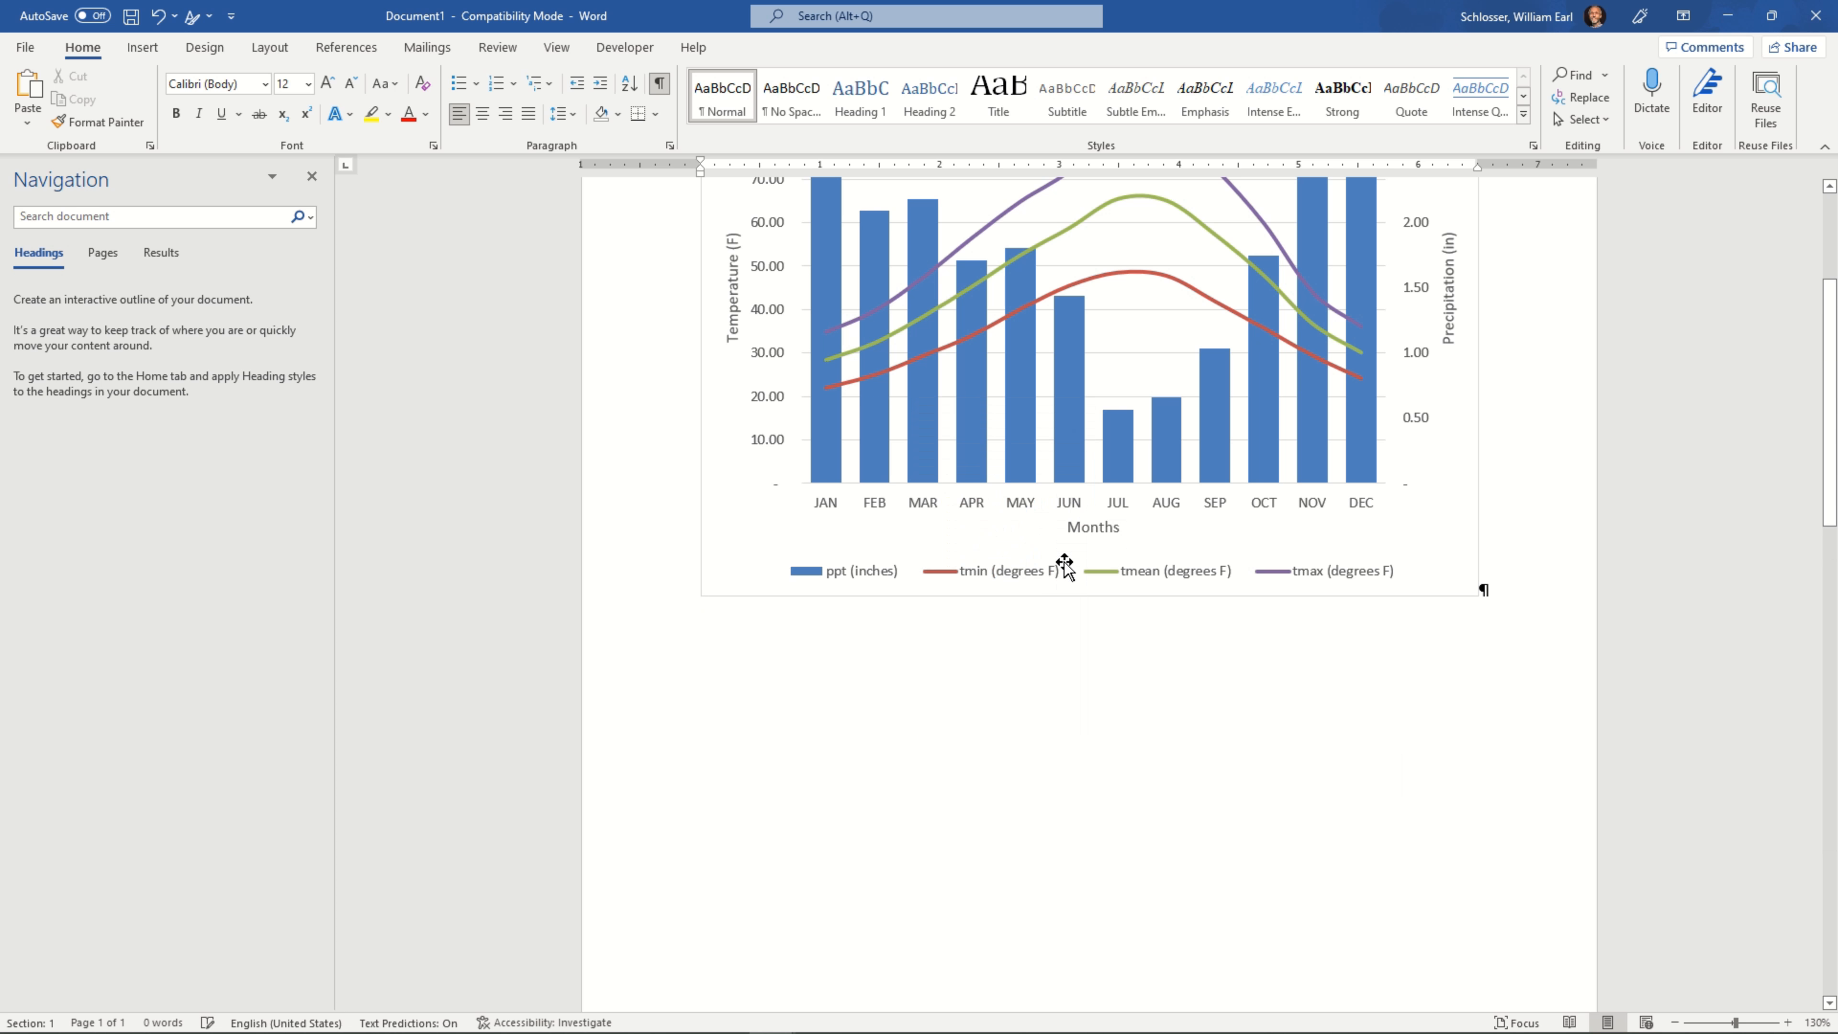
Select the pasted chart picture on page 2 and shrink it proportionally to fit within the page margins
scroll(1086, 449, "down", 10)
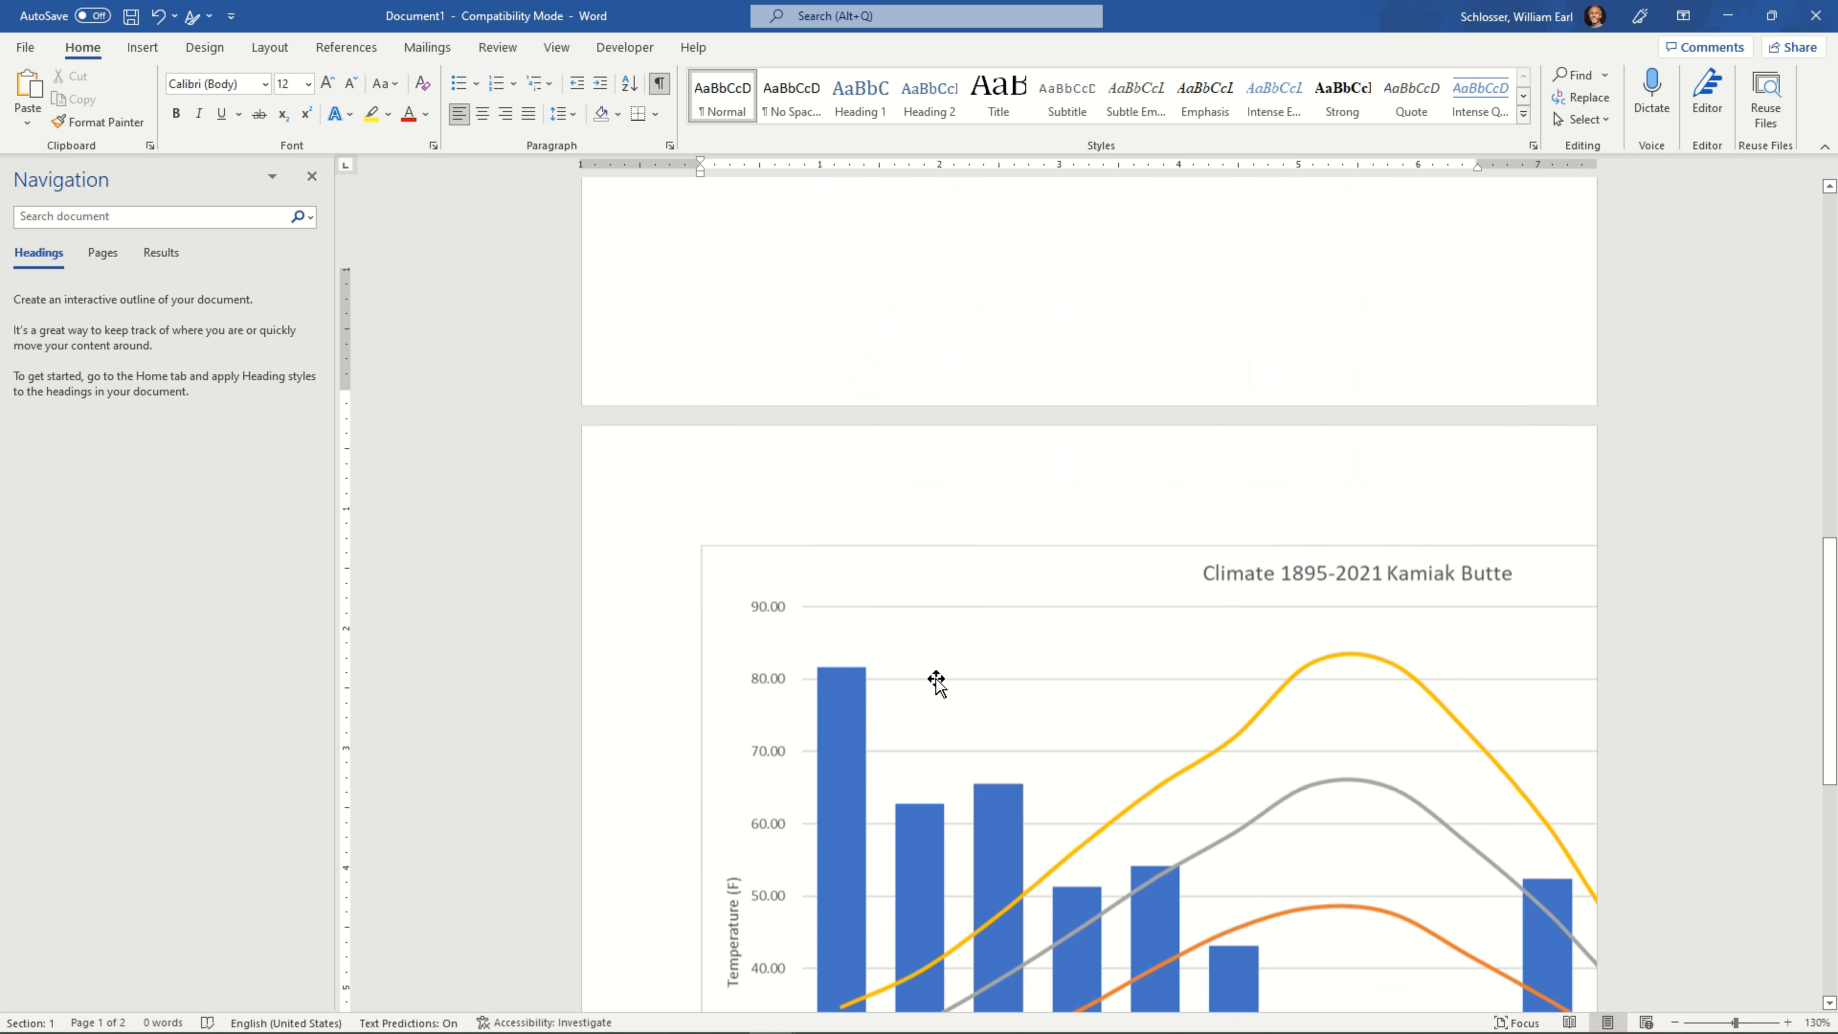
left_click(1086, 449)
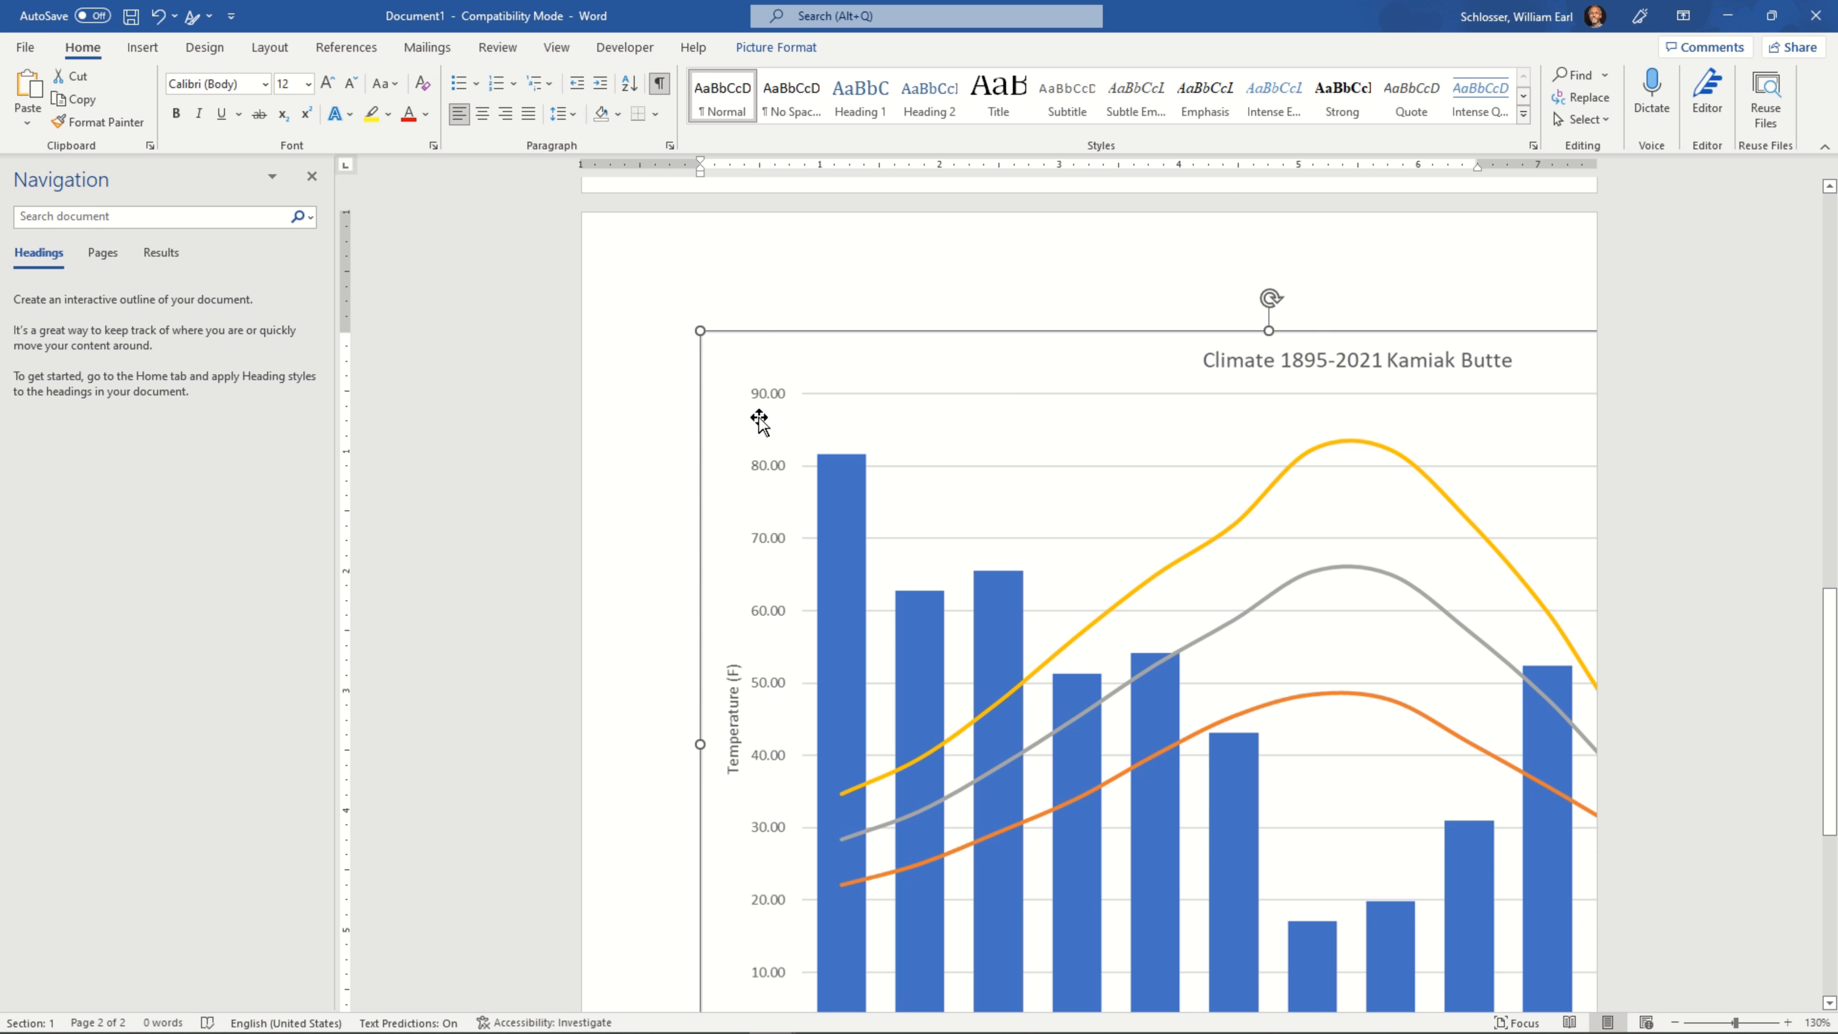
left_click_drag(700, 331, 1130, 698)
Minimize Word, save the Excel climate chart as a PNG picture named Climate.png in the Pictures folder, and deselect the chart
key("alt+space")
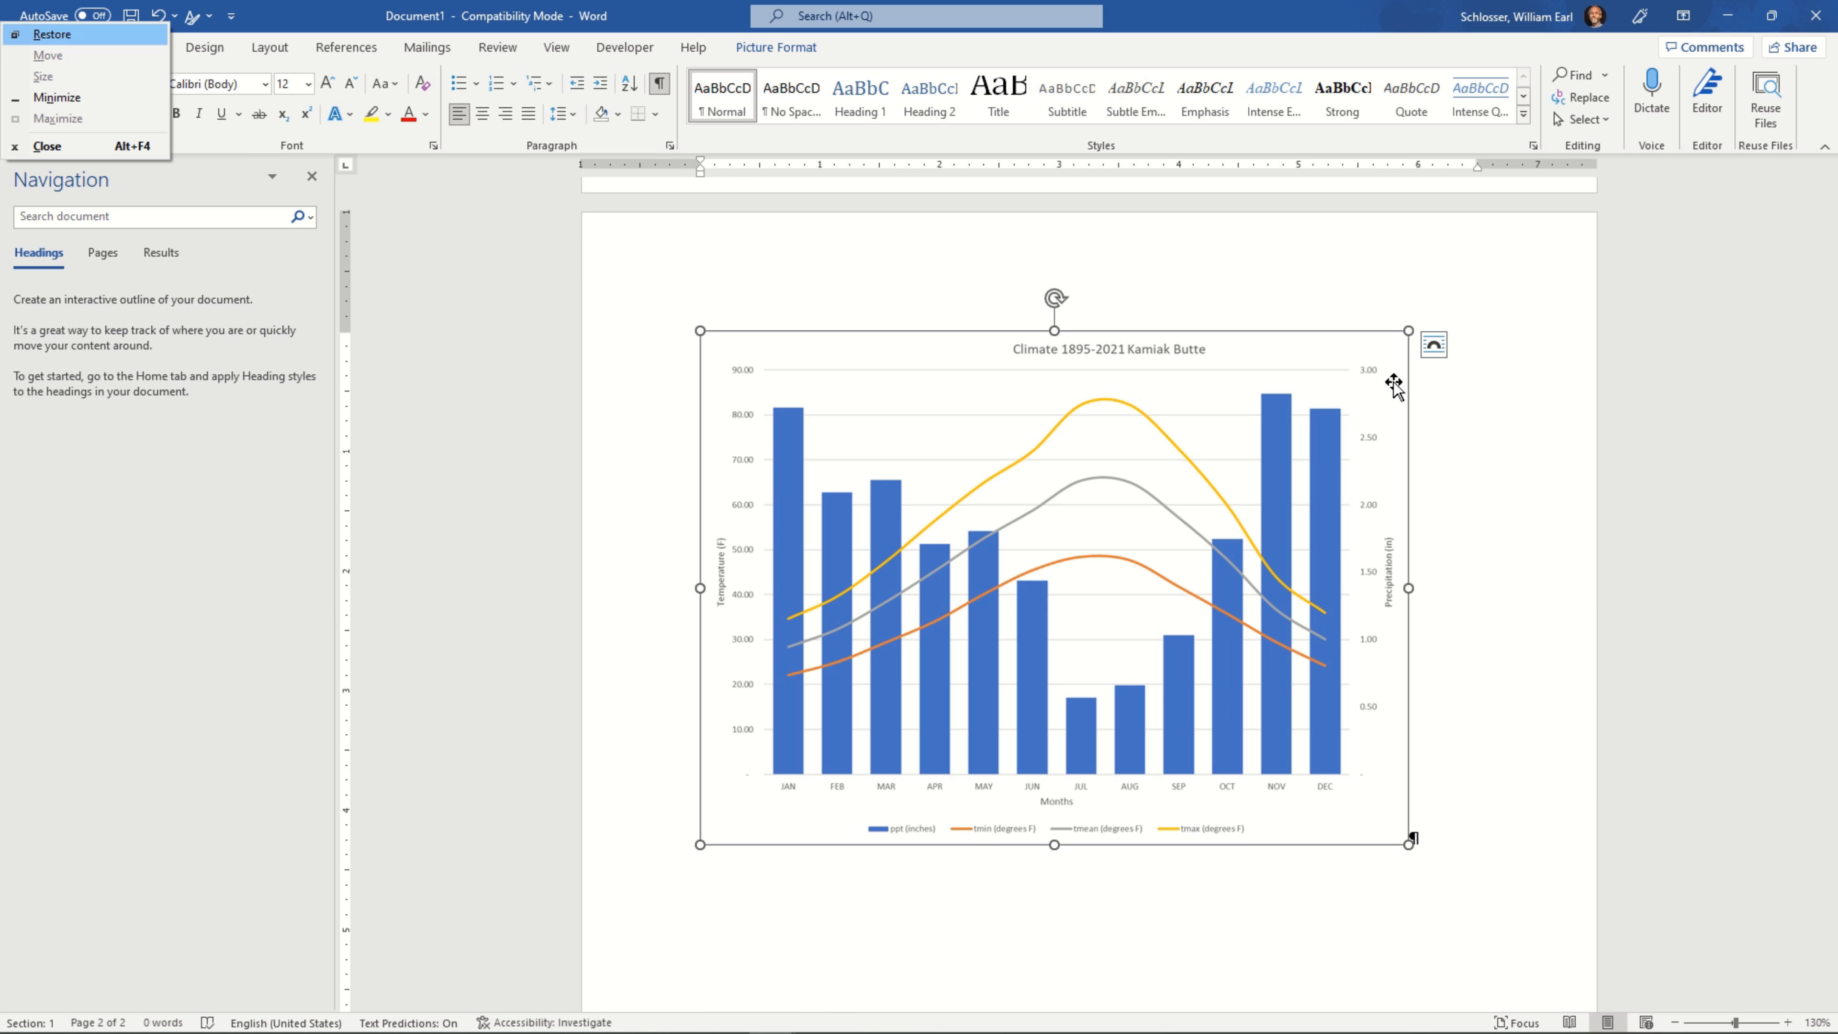
key("n")
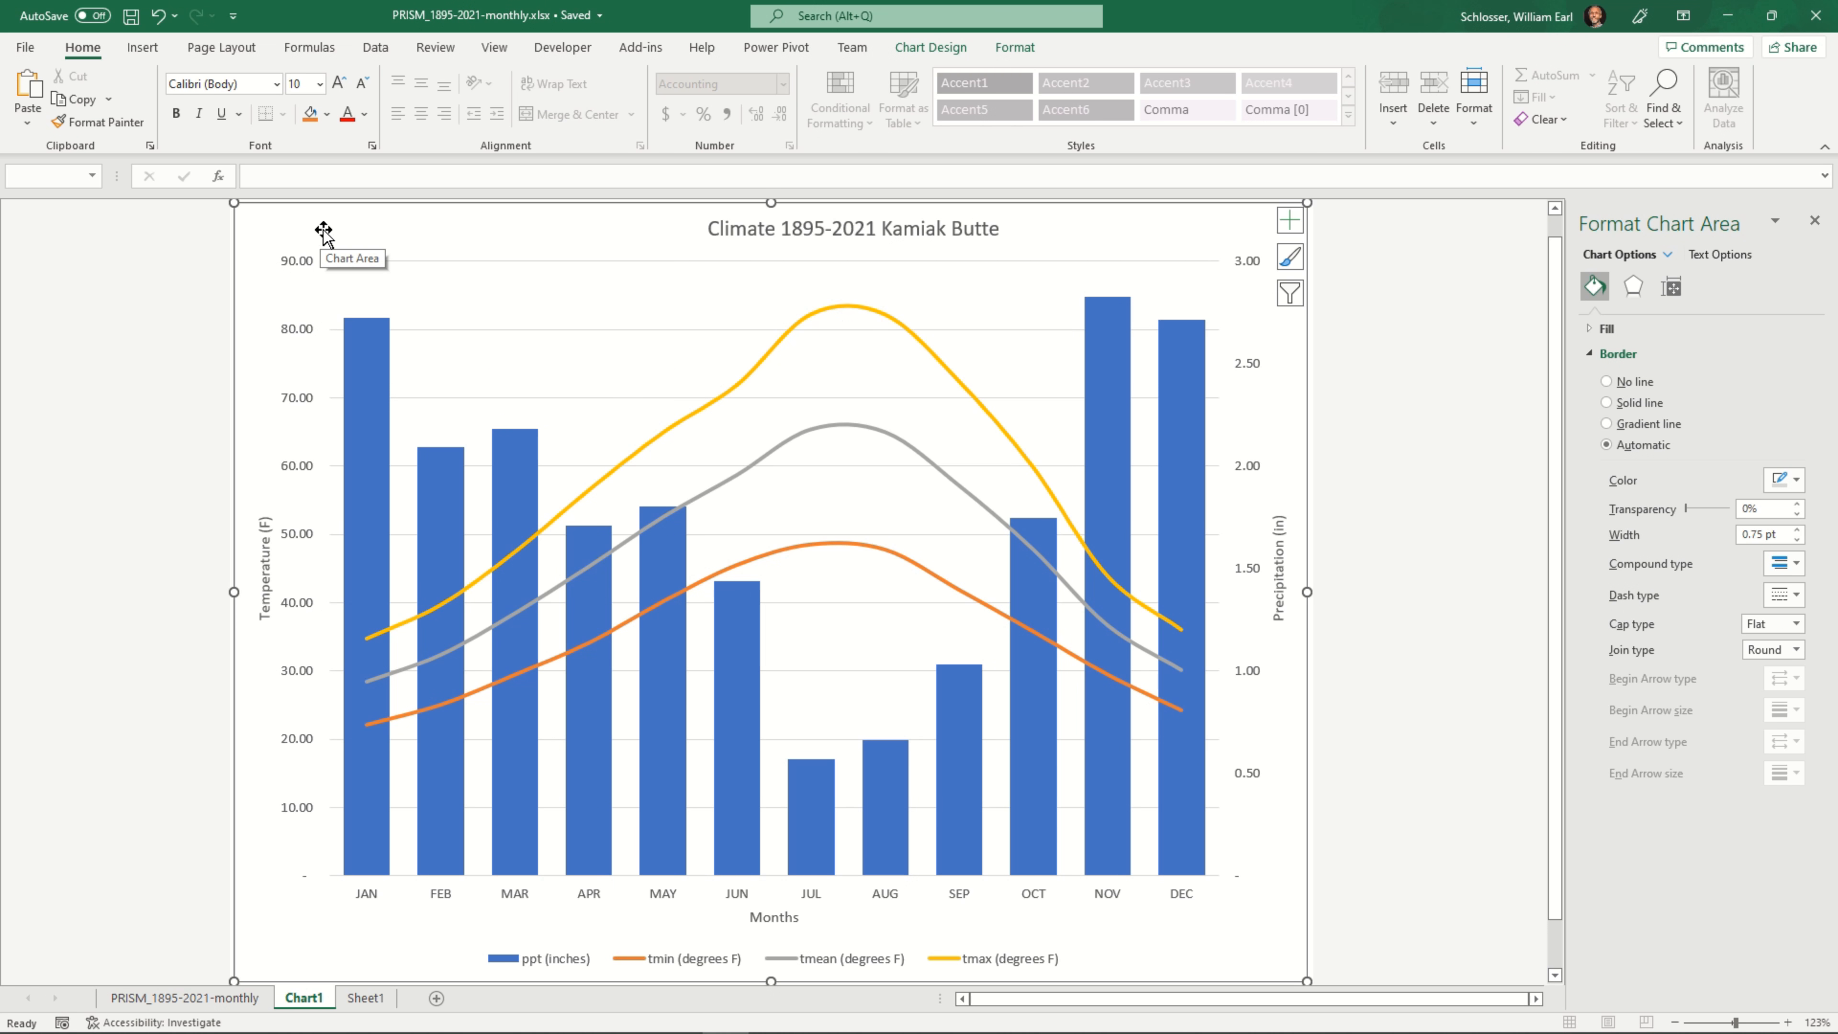
right_click(498, 243)
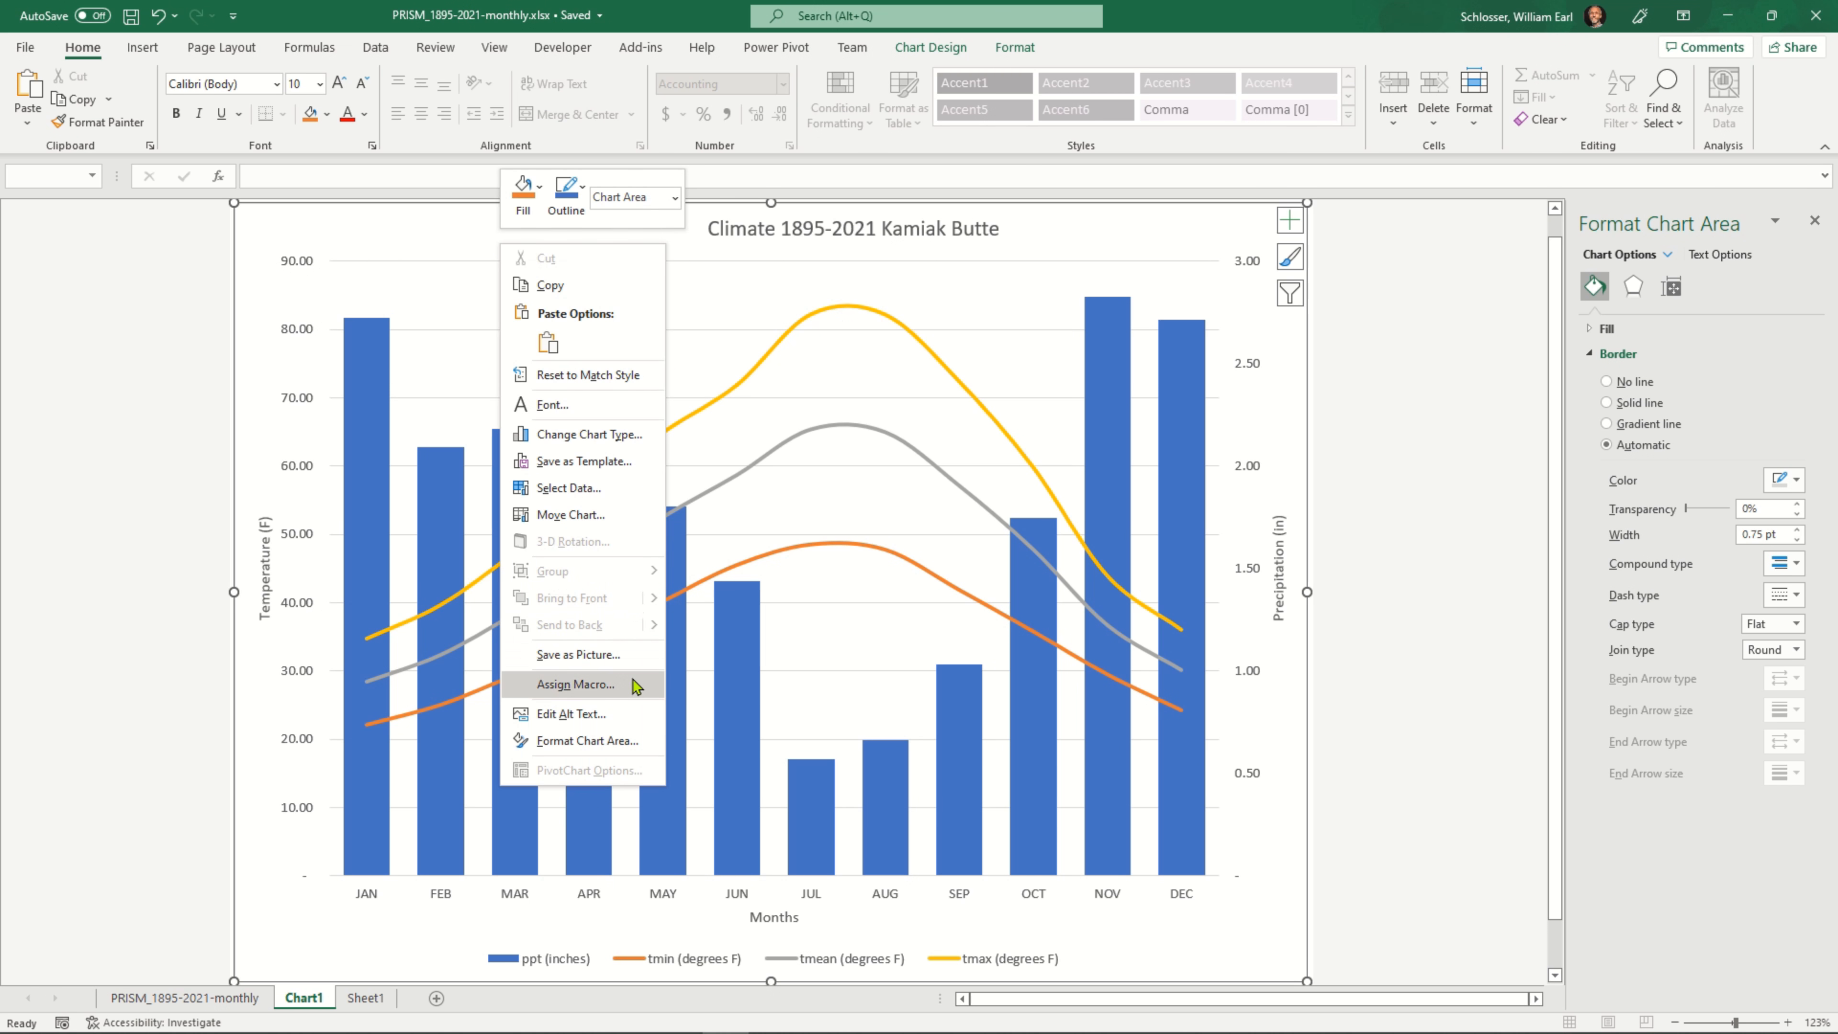
left_click(631, 654)
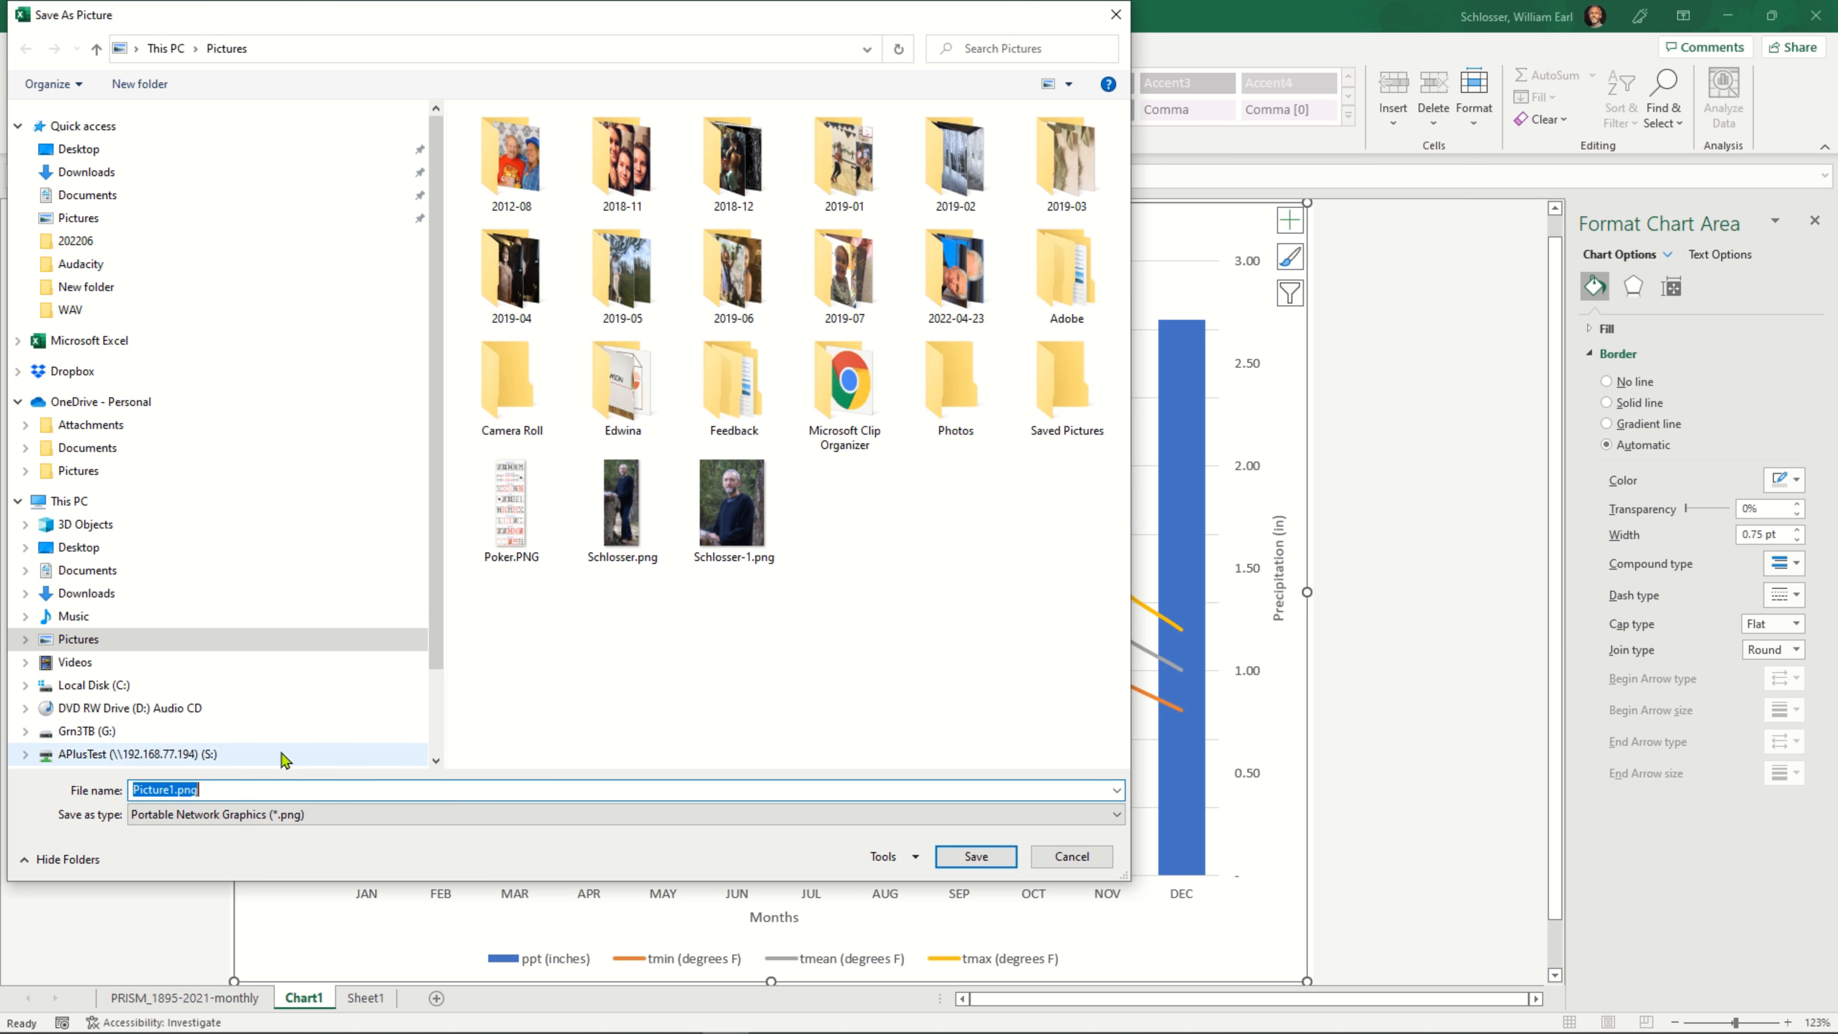
left_click(257, 793)
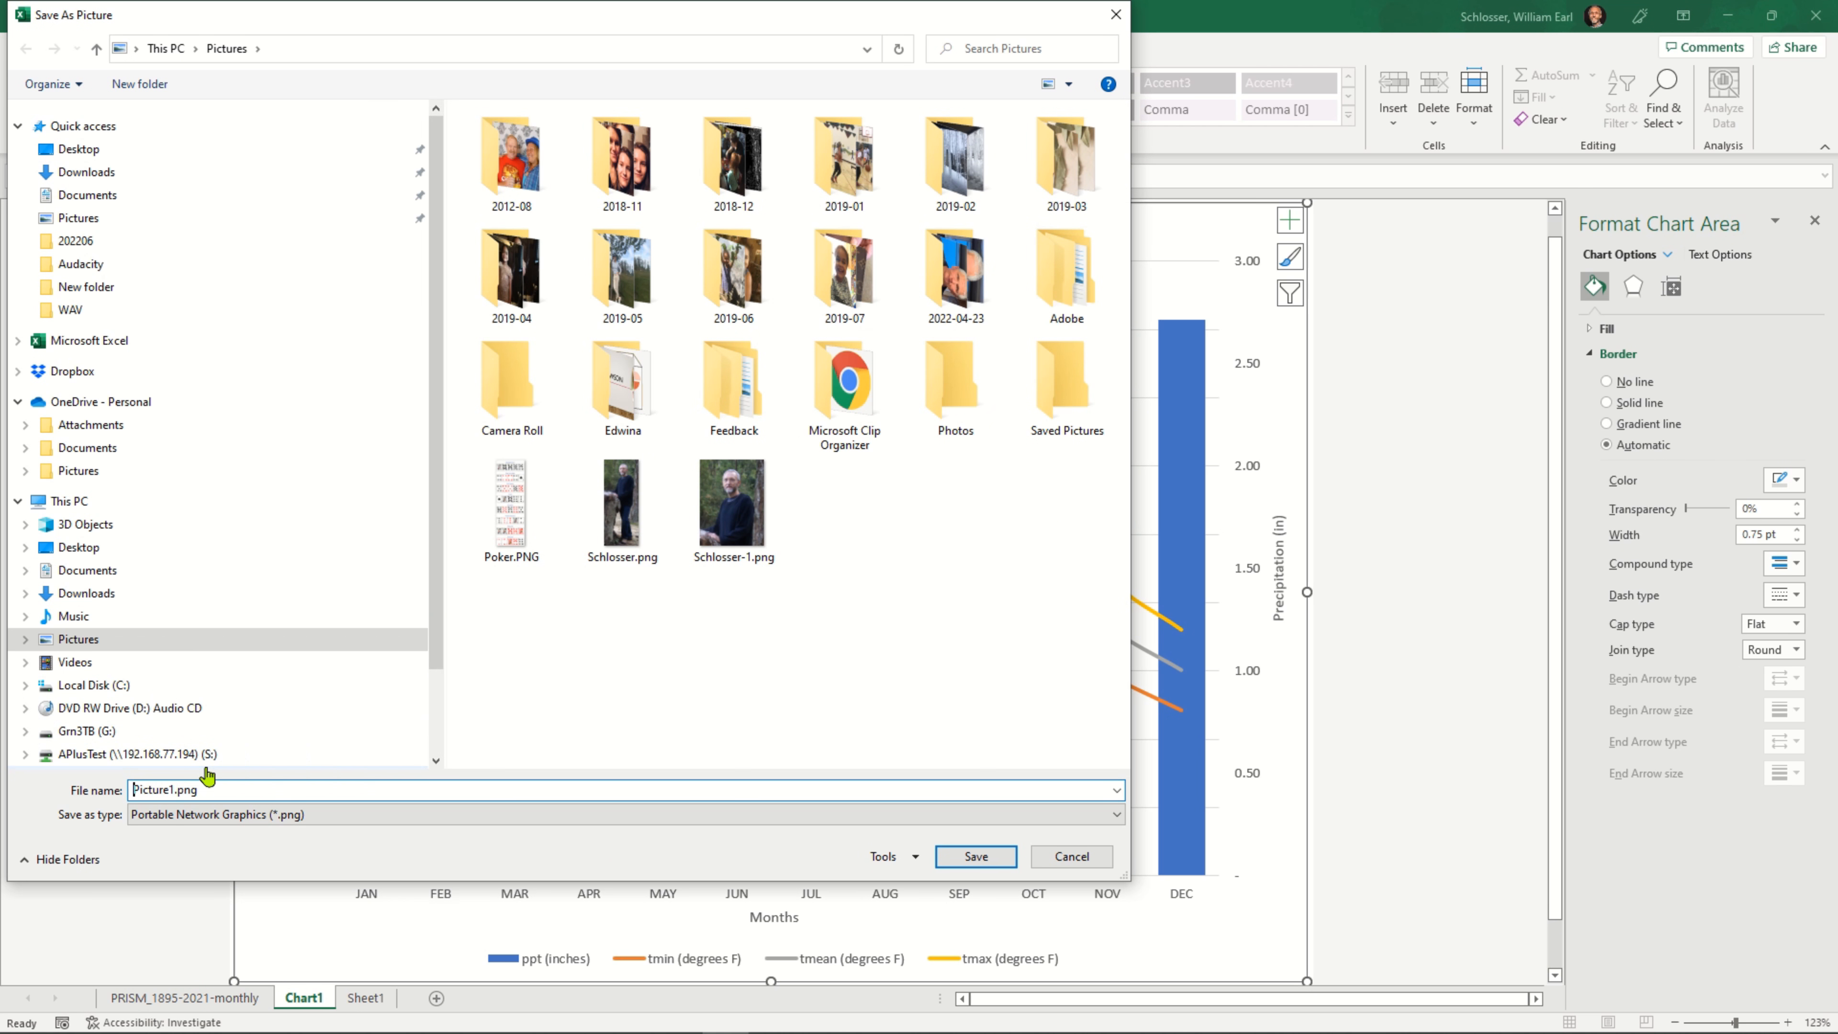
key("ctrl+shift+Right")
type("Cliumate")
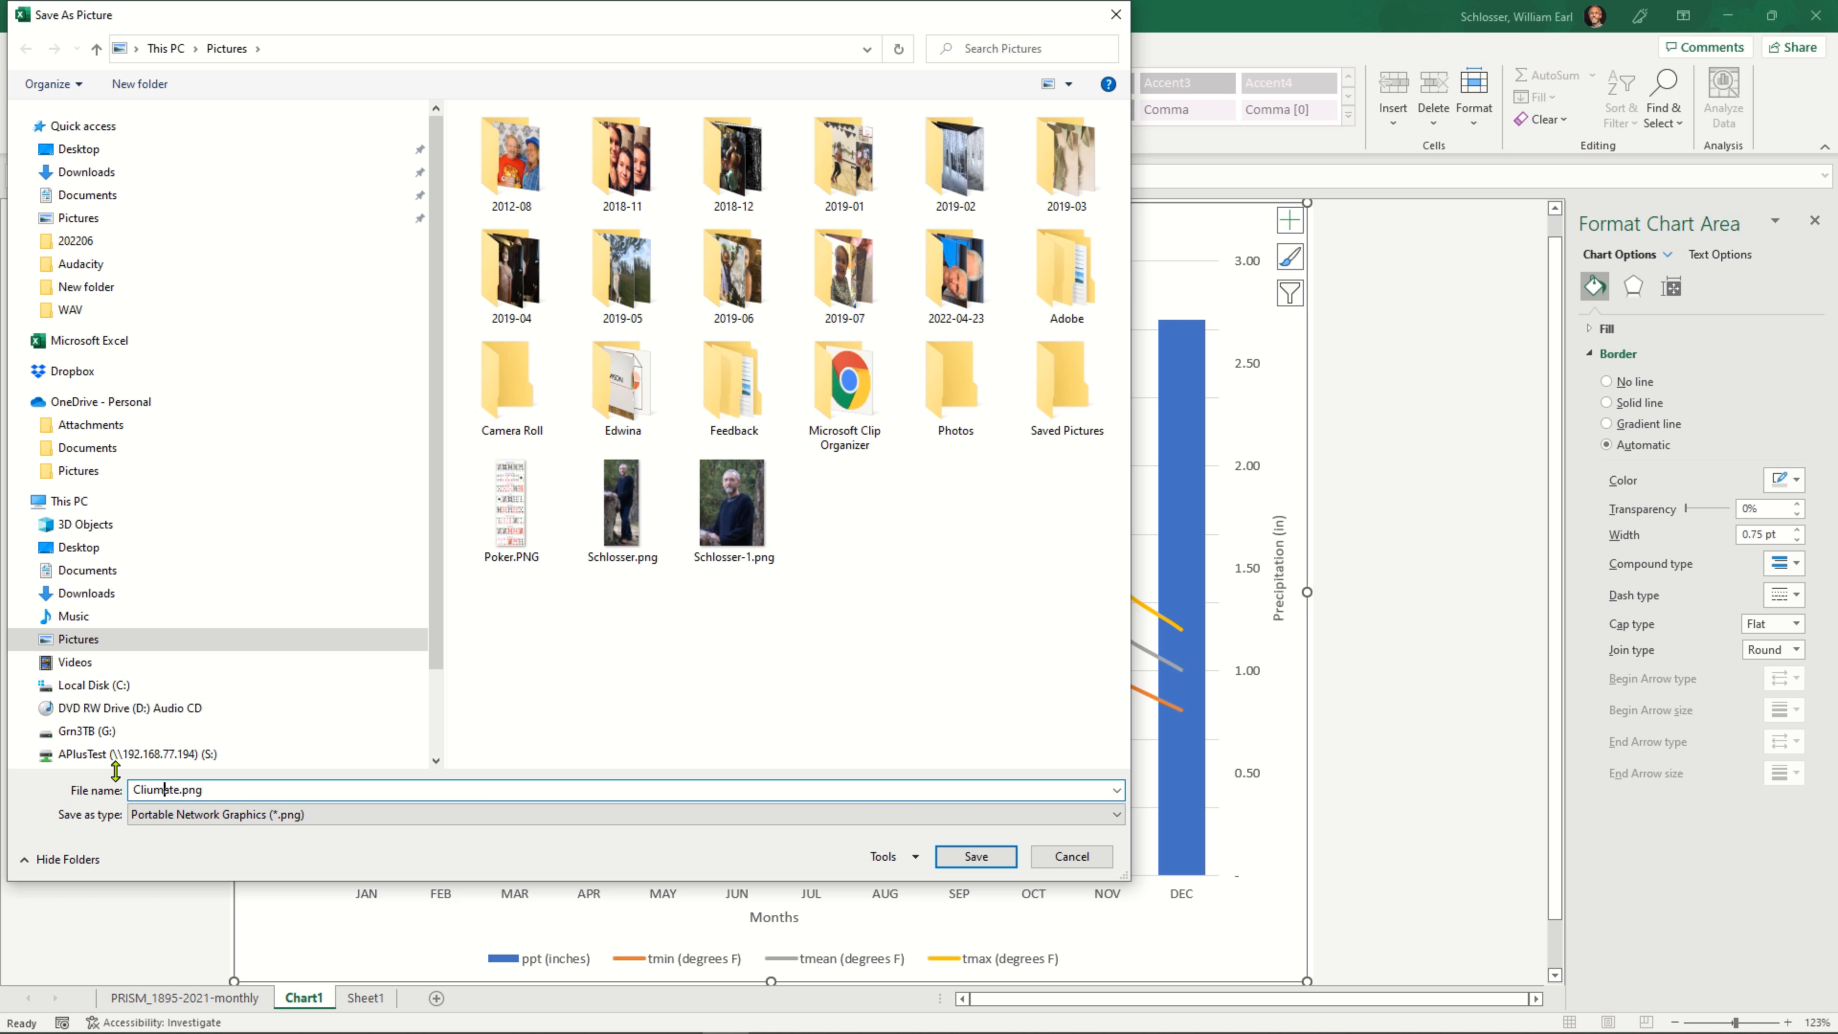
key("BackSpace")
left_click(975, 857)
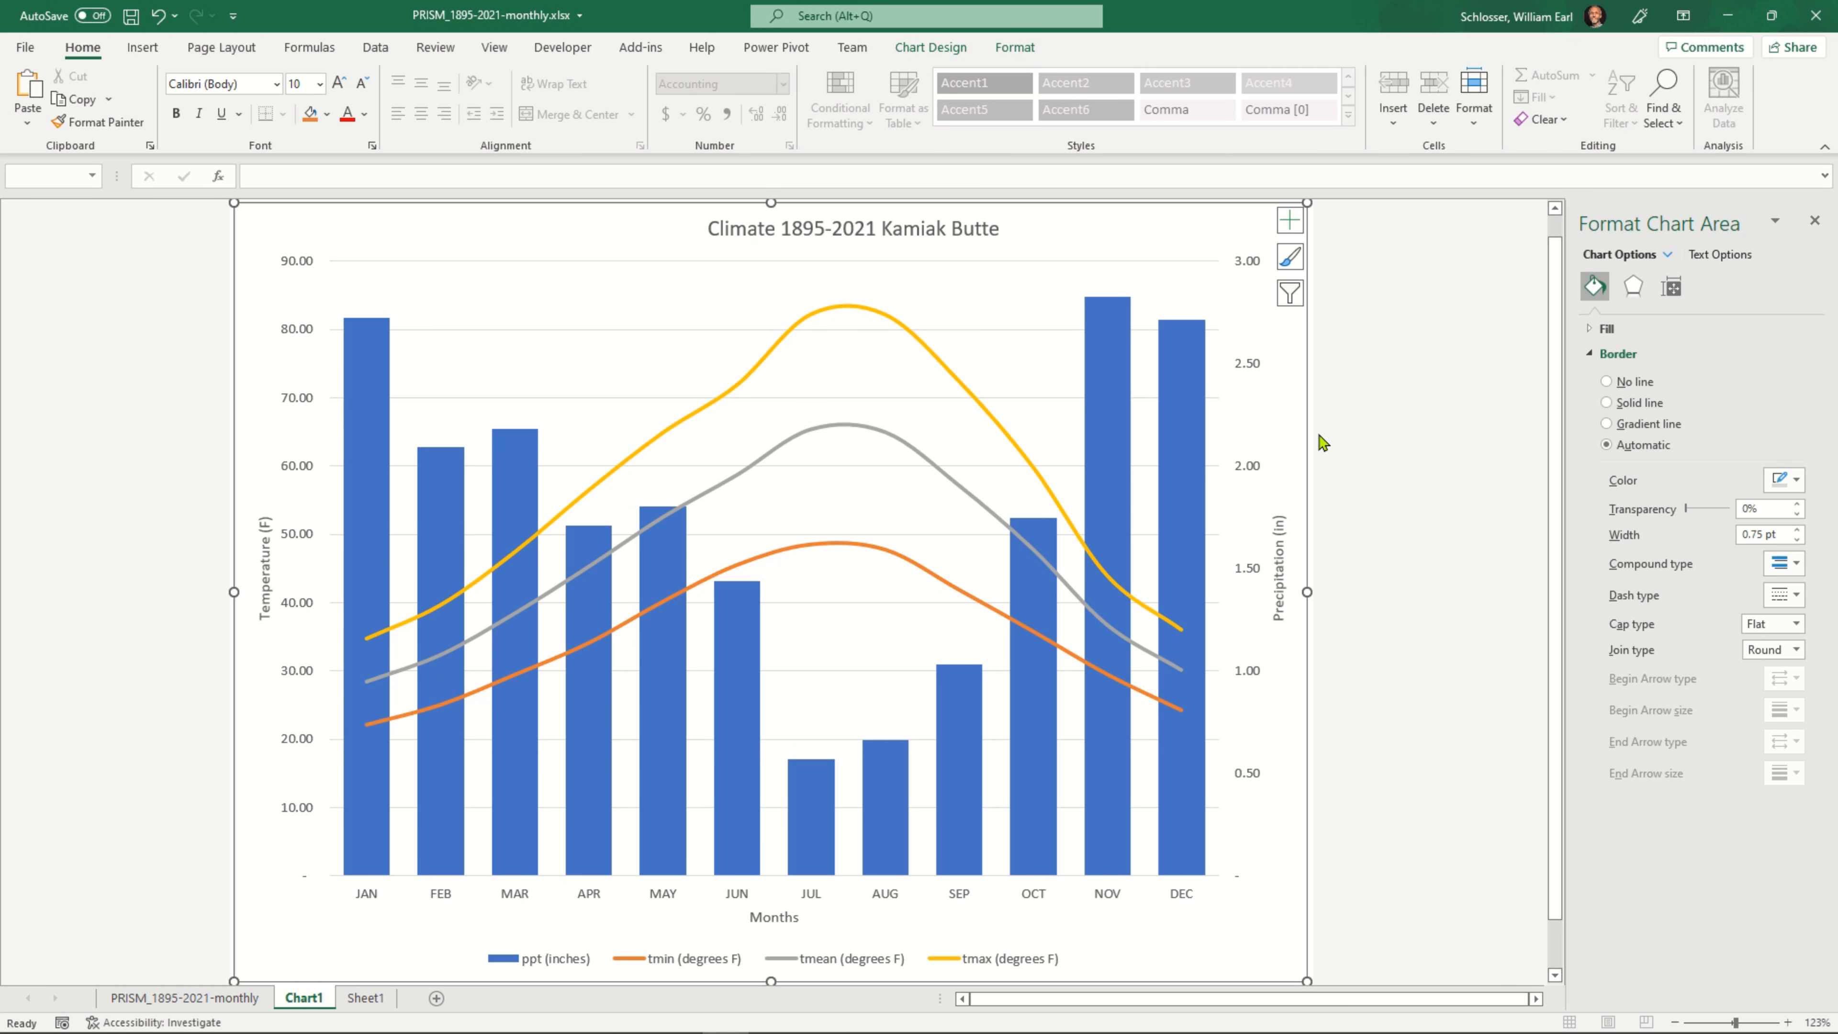
scroll(1365, 417, "down", 2)
left_click(1347, 410)
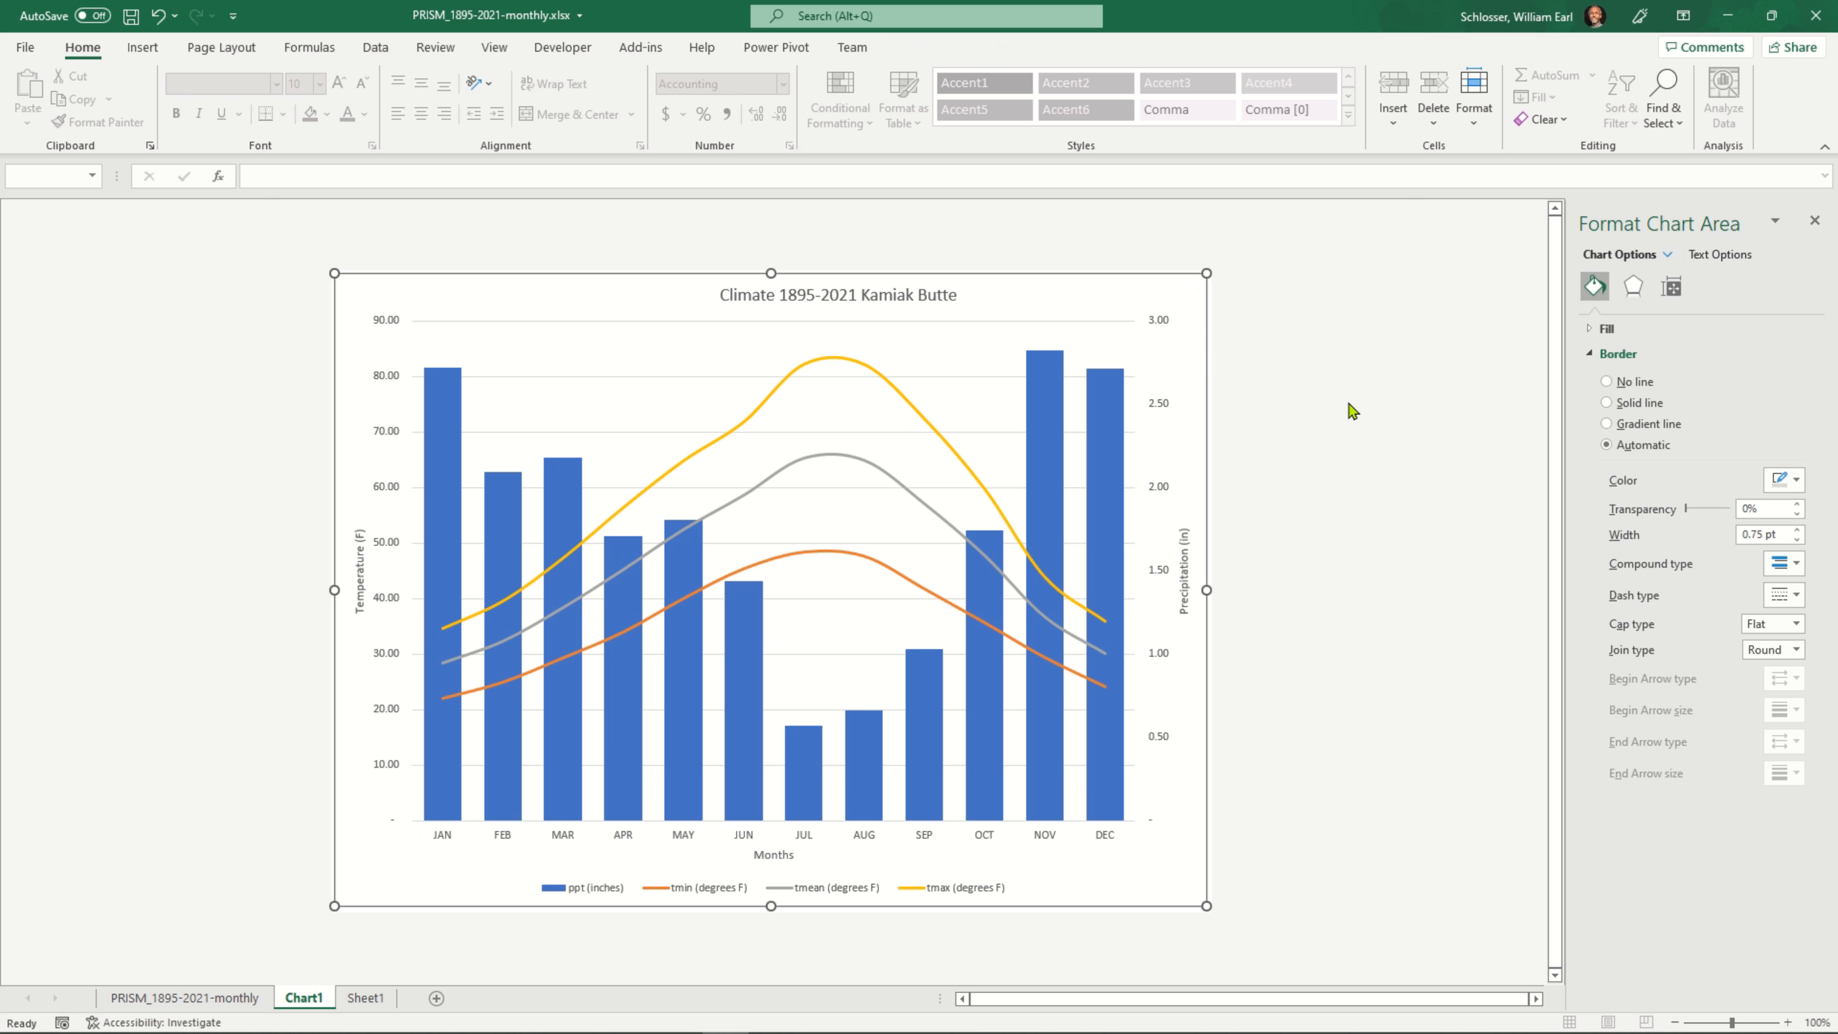